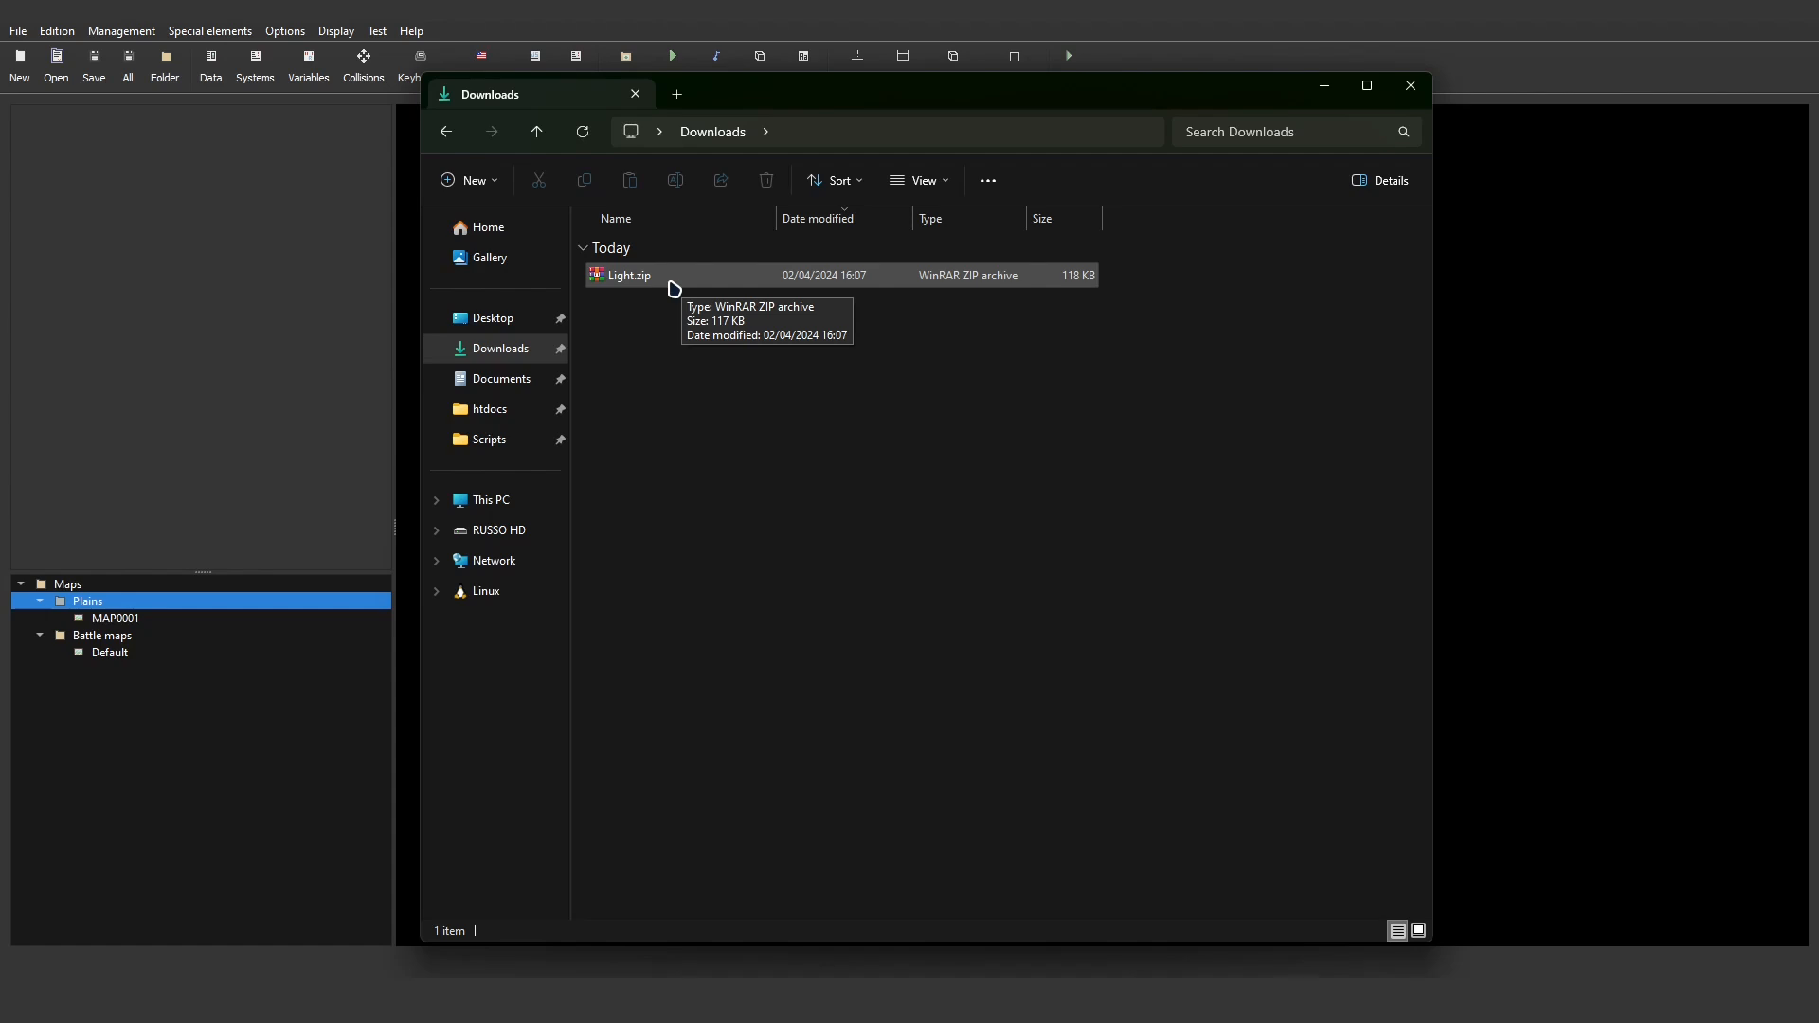
# - Extract Light.zip into the Downloads folder and close the file window
pyautogui.rightClick(674, 288)
pyautogui.rightClick(628, 282)
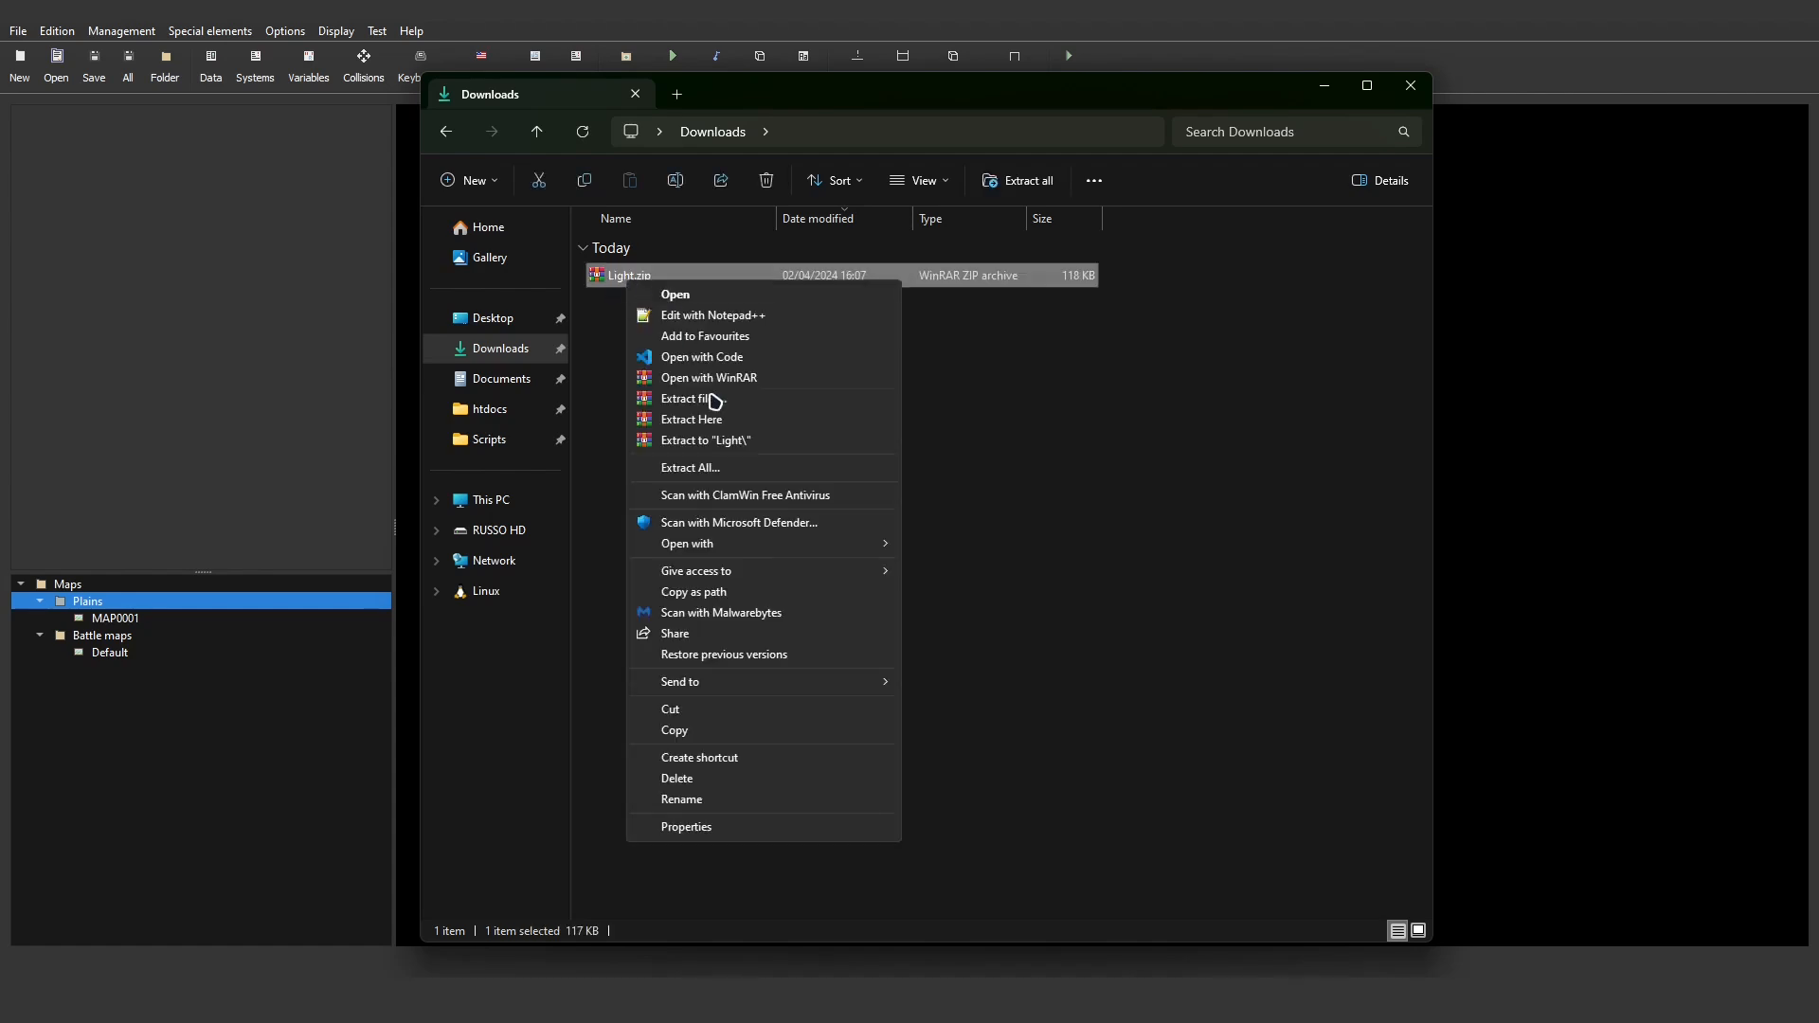
pyautogui.click(701, 418)
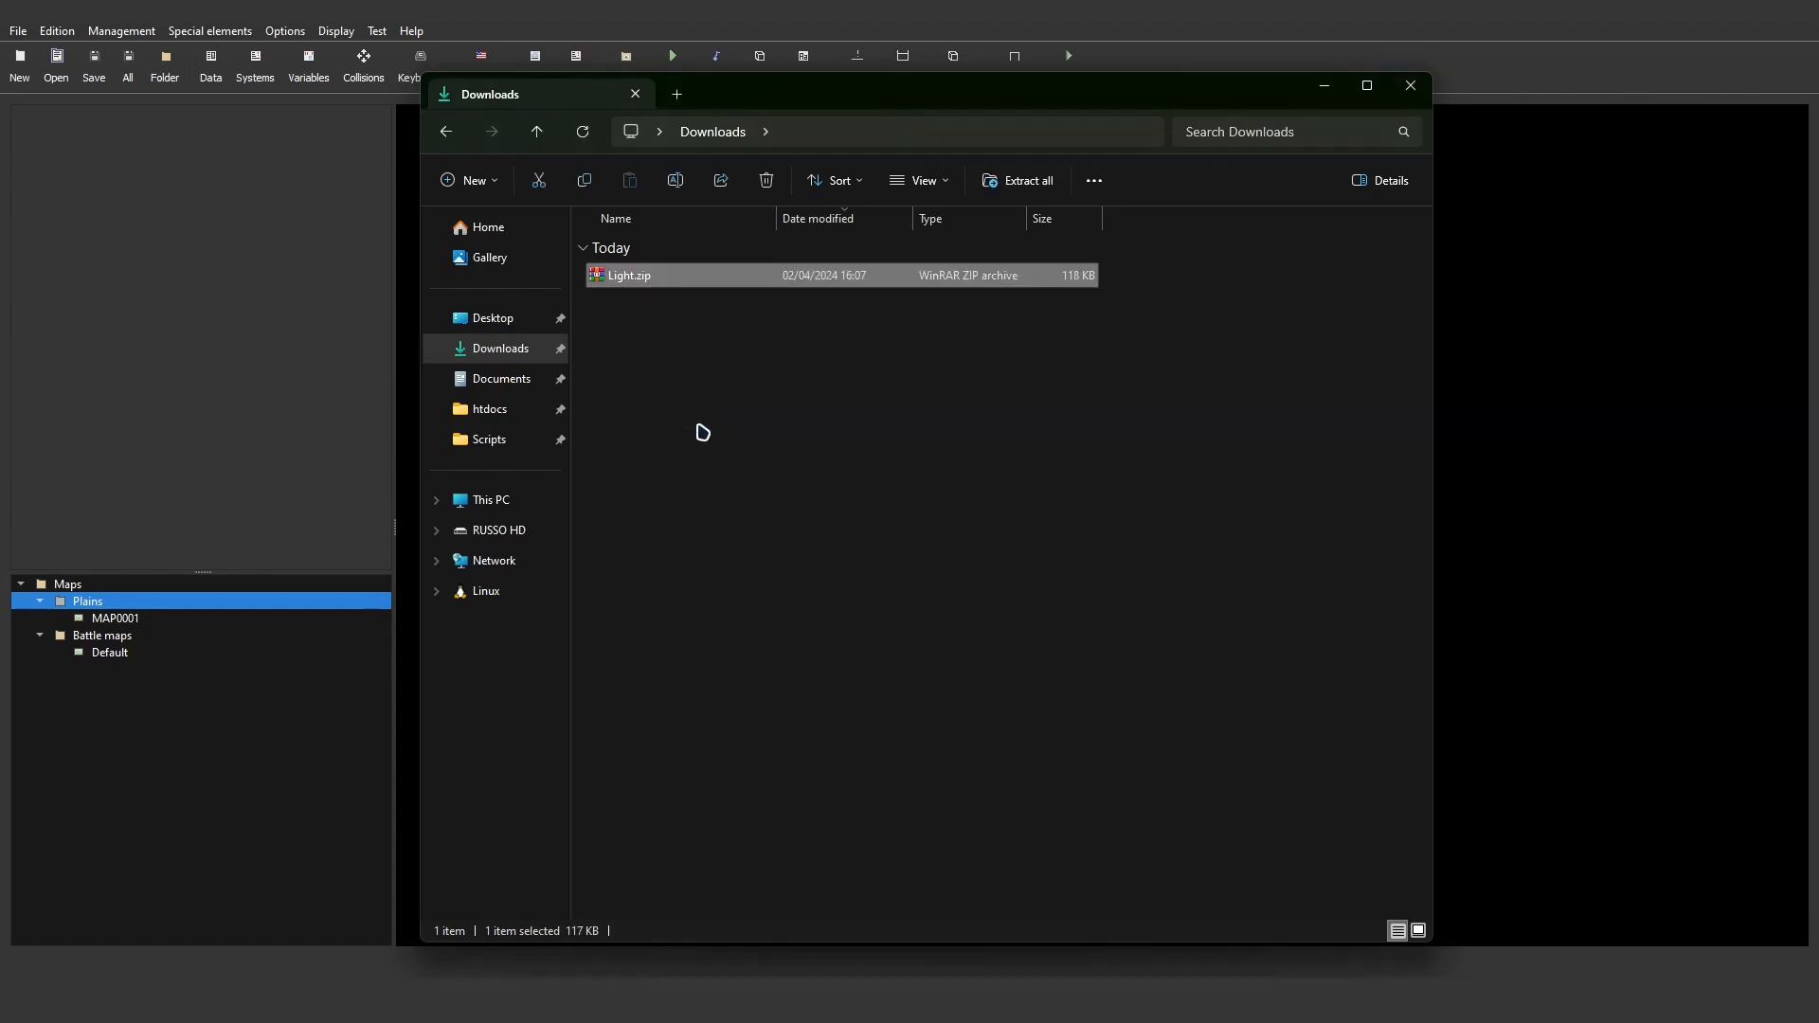
pyautogui.click(635, 332)
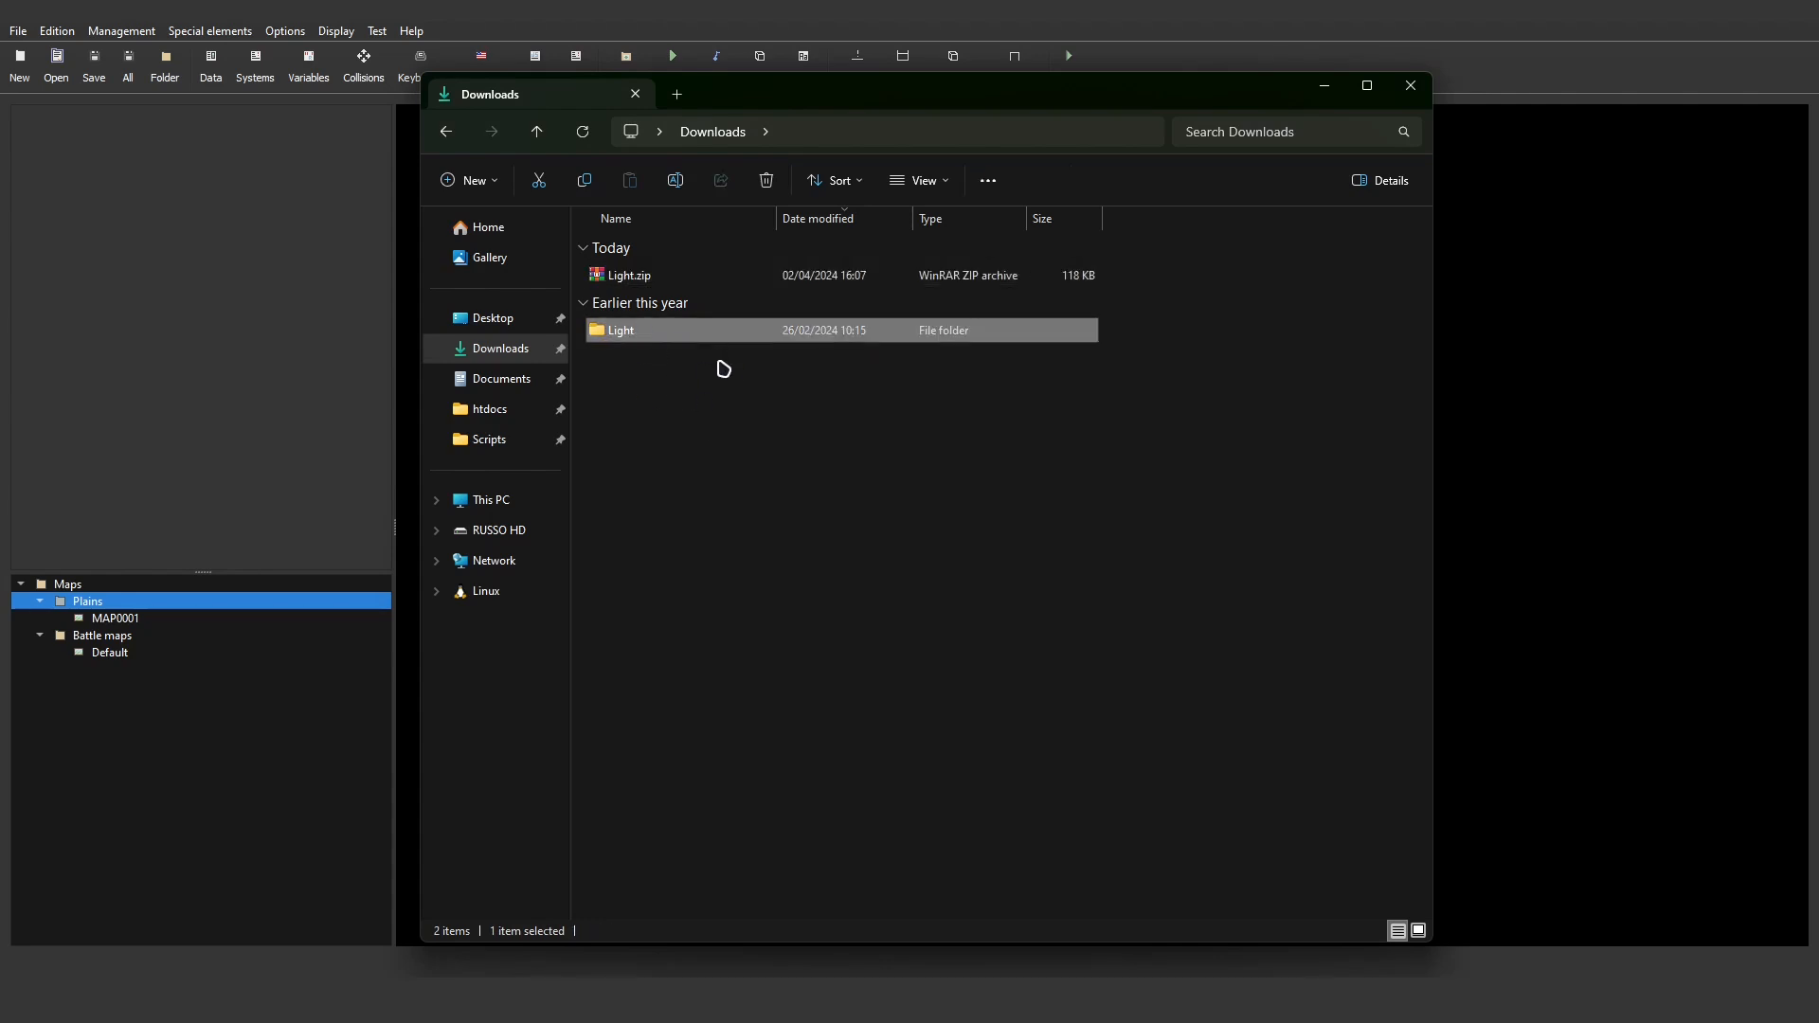
pyautogui.click(1411, 86)
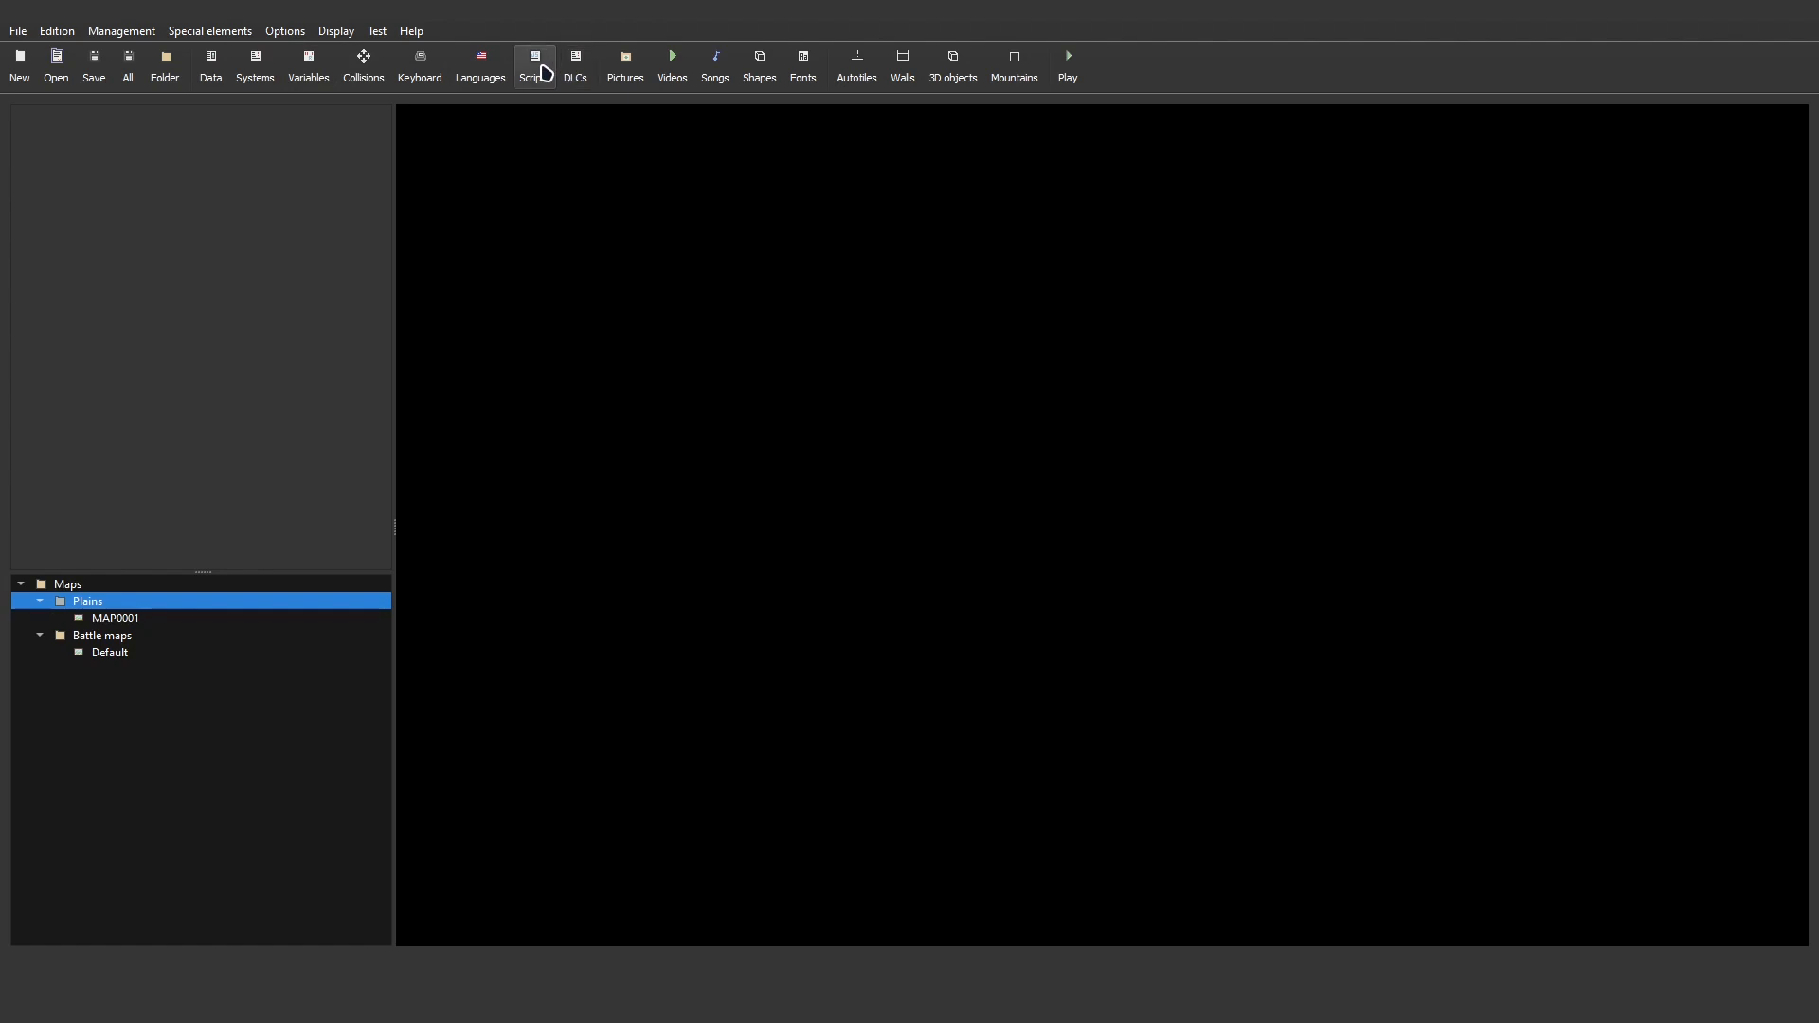
pyautogui.click(546, 72)
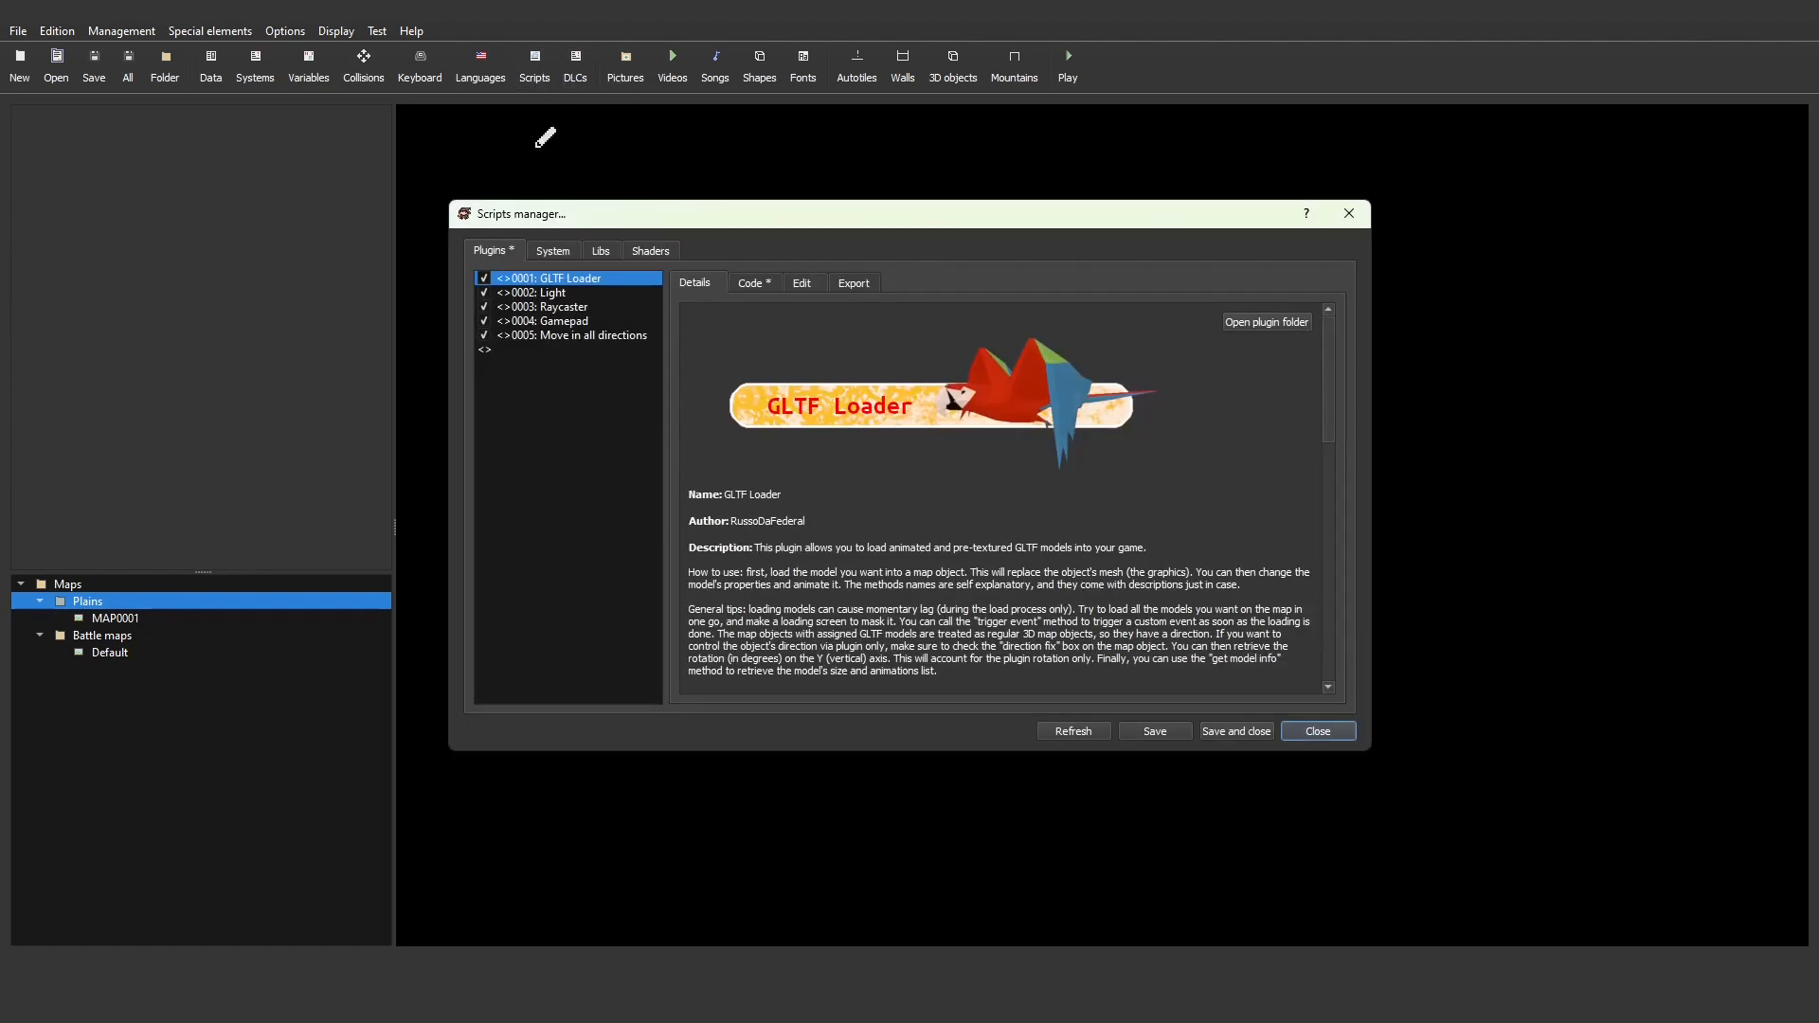
pyautogui.doubleClick(532, 353)
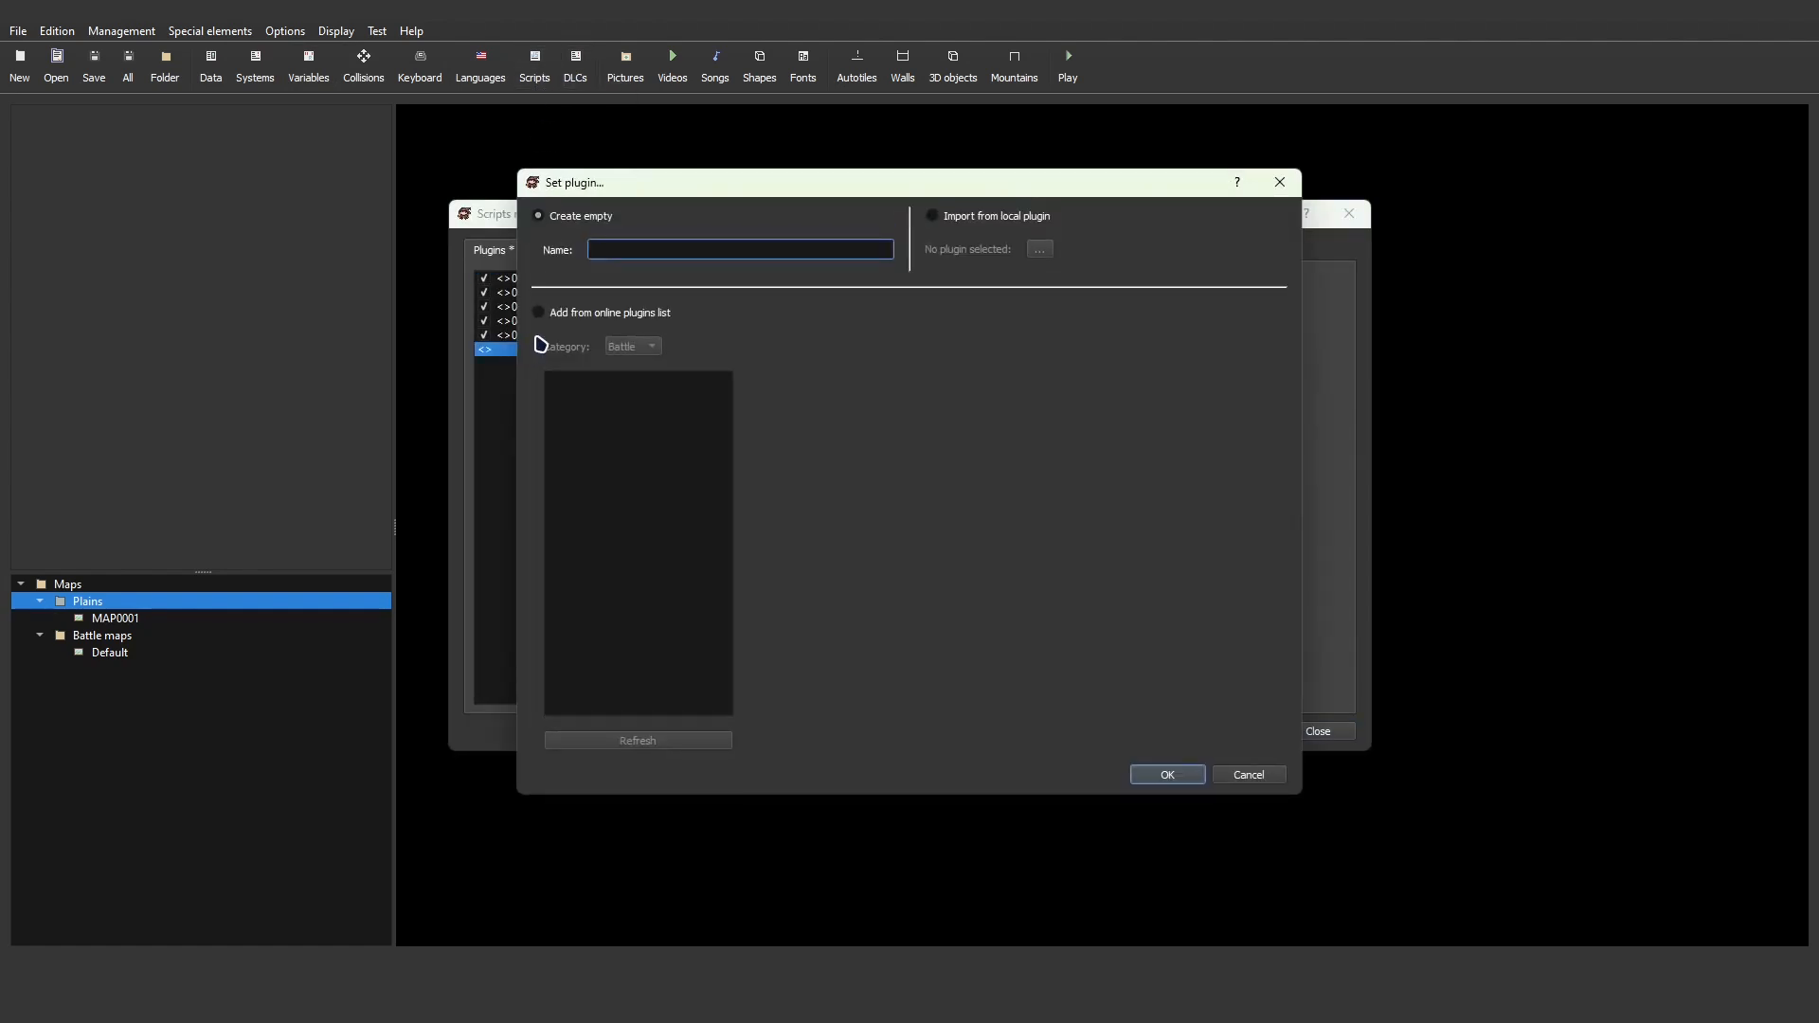
pyautogui.click(959, 218)
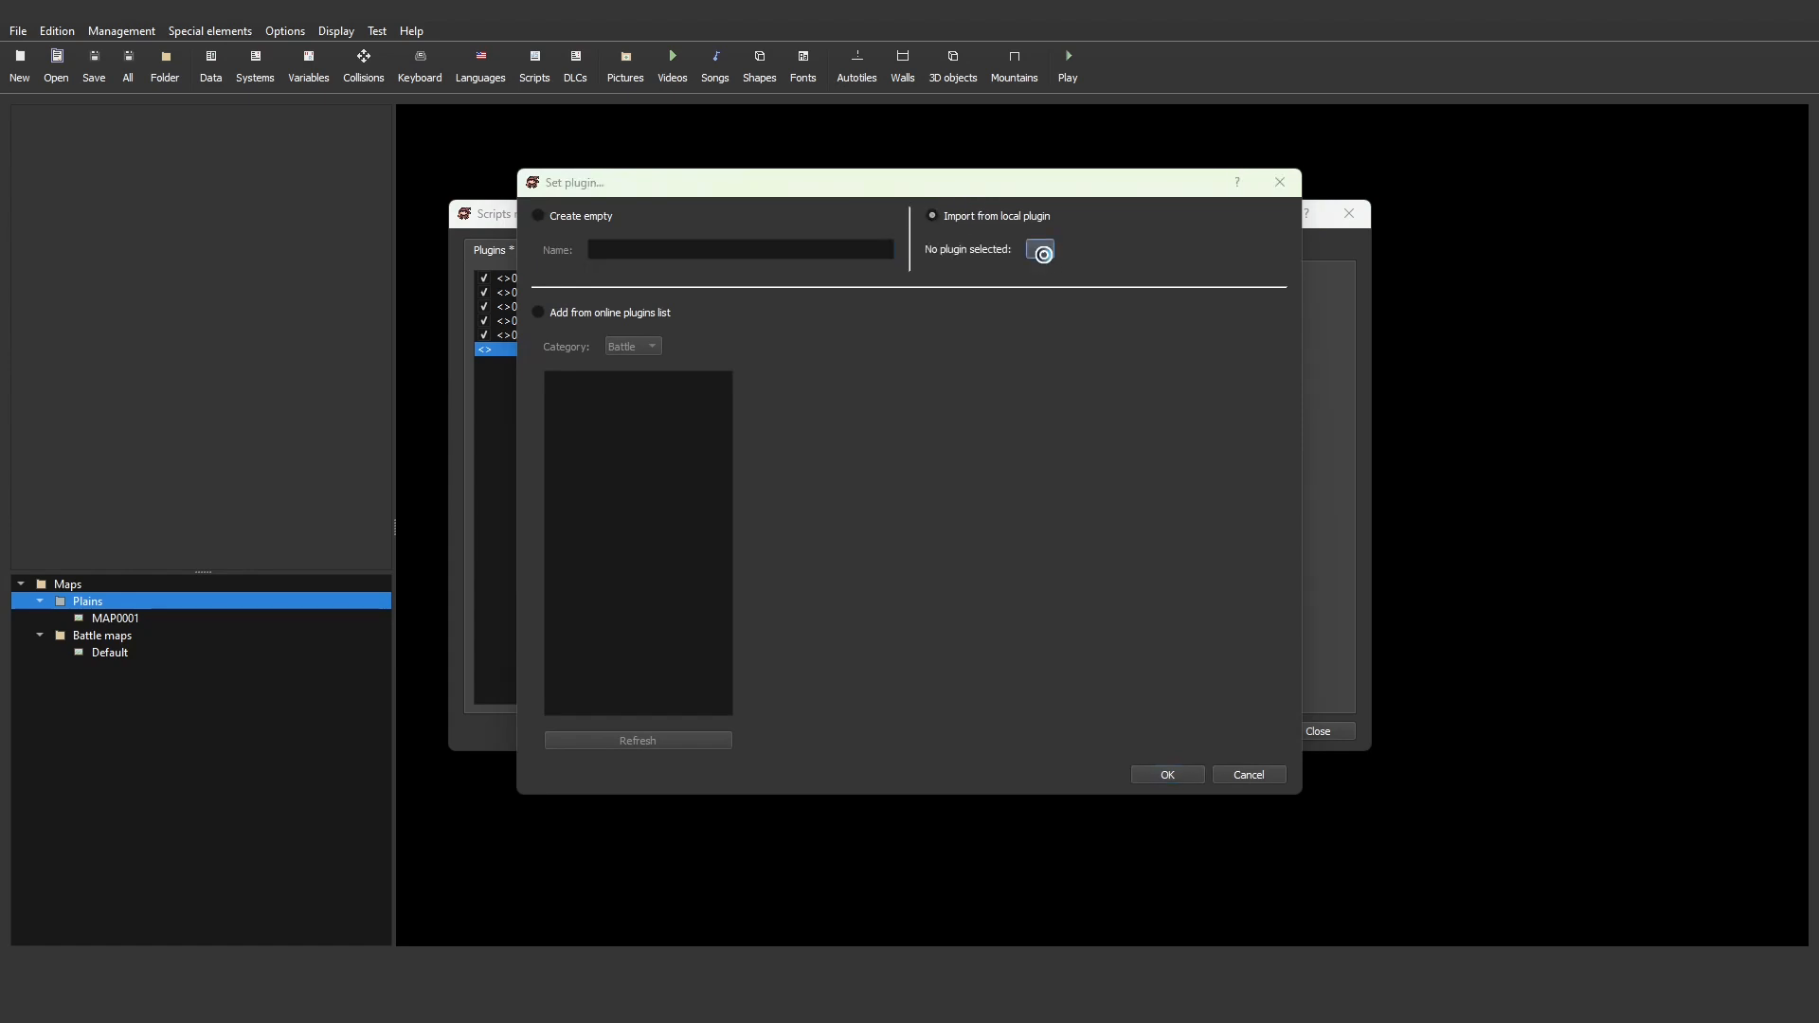
pyautogui.click(1039, 249)
pyautogui.click(599, 419)
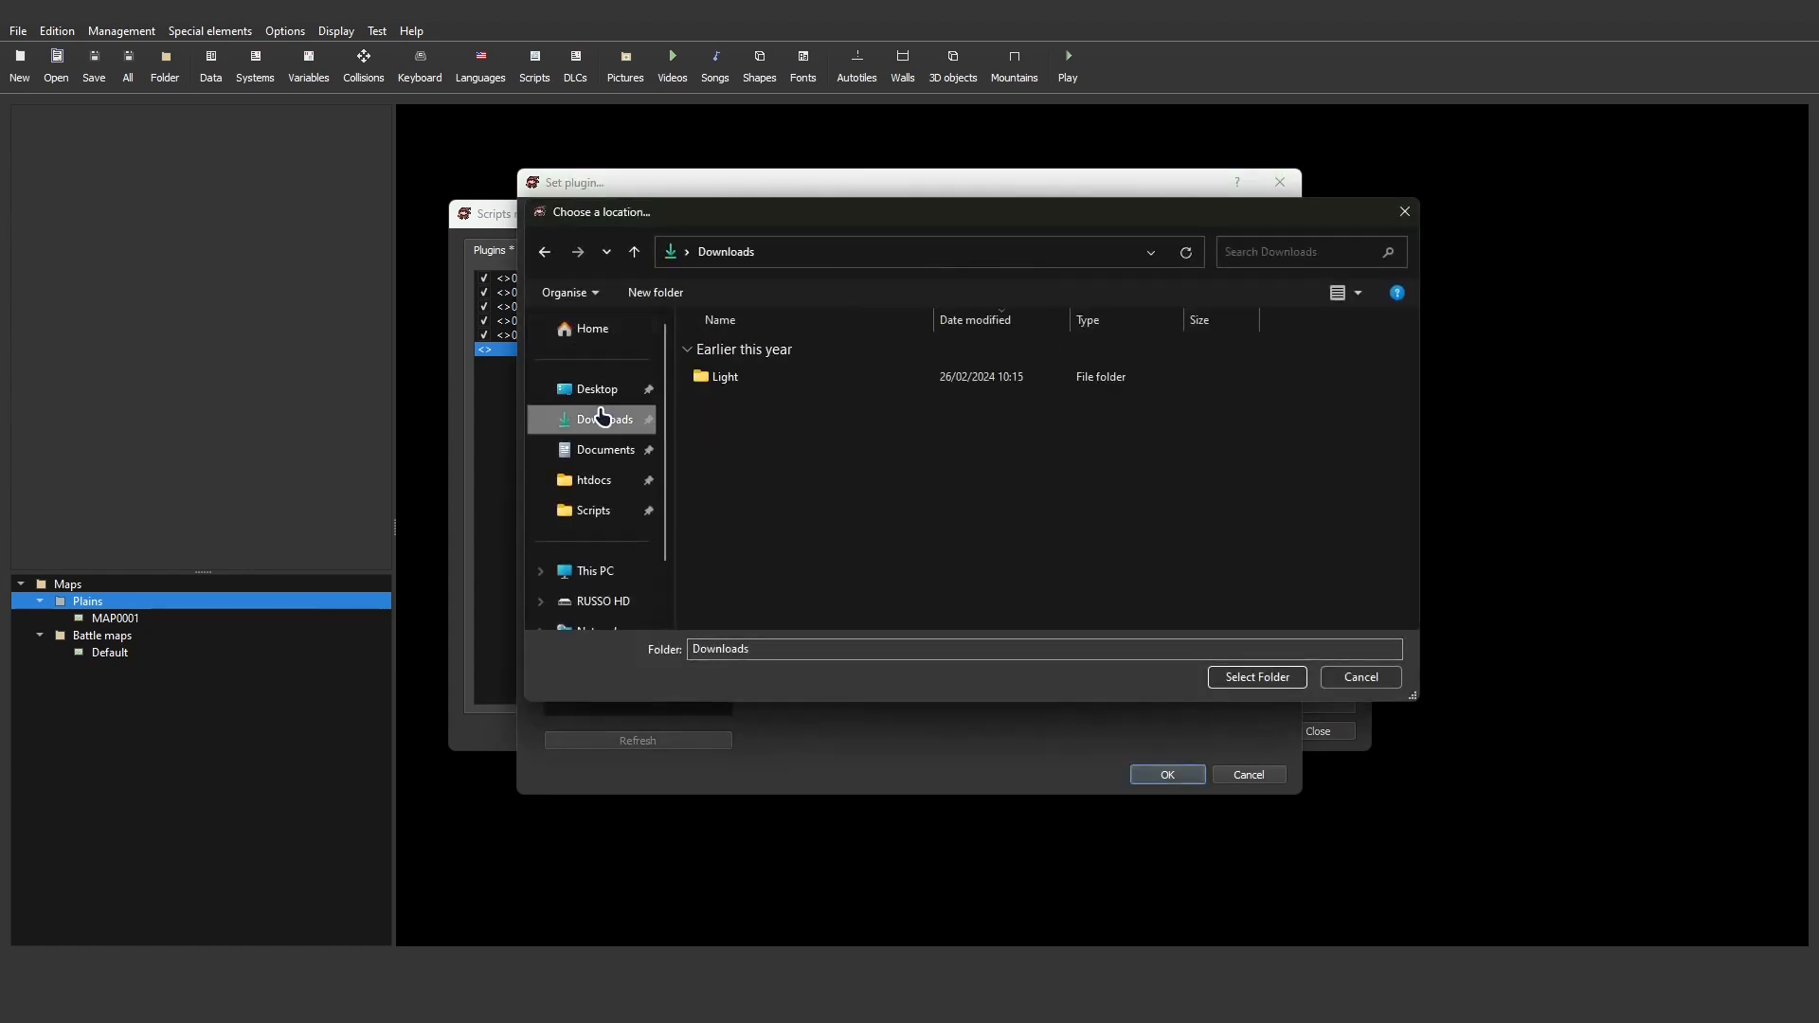
pyautogui.click(839, 378)
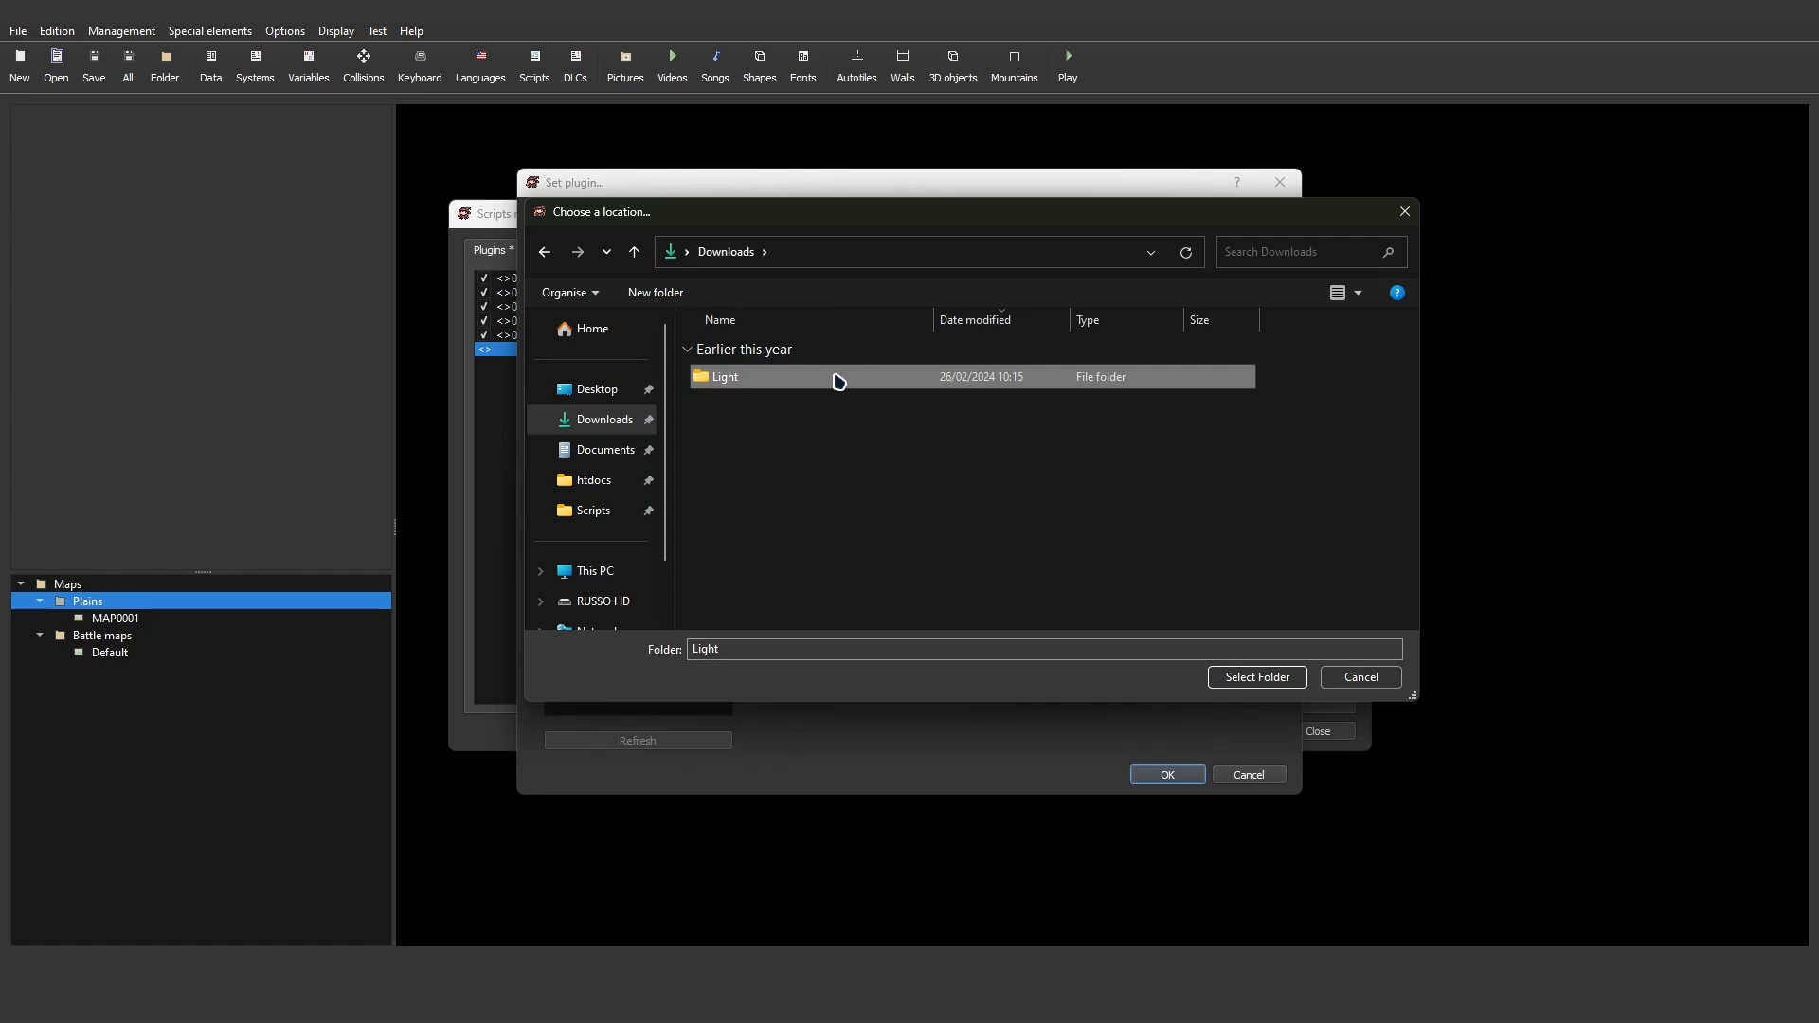
pyautogui.click(1257, 677)
pyautogui.click(1249, 774)
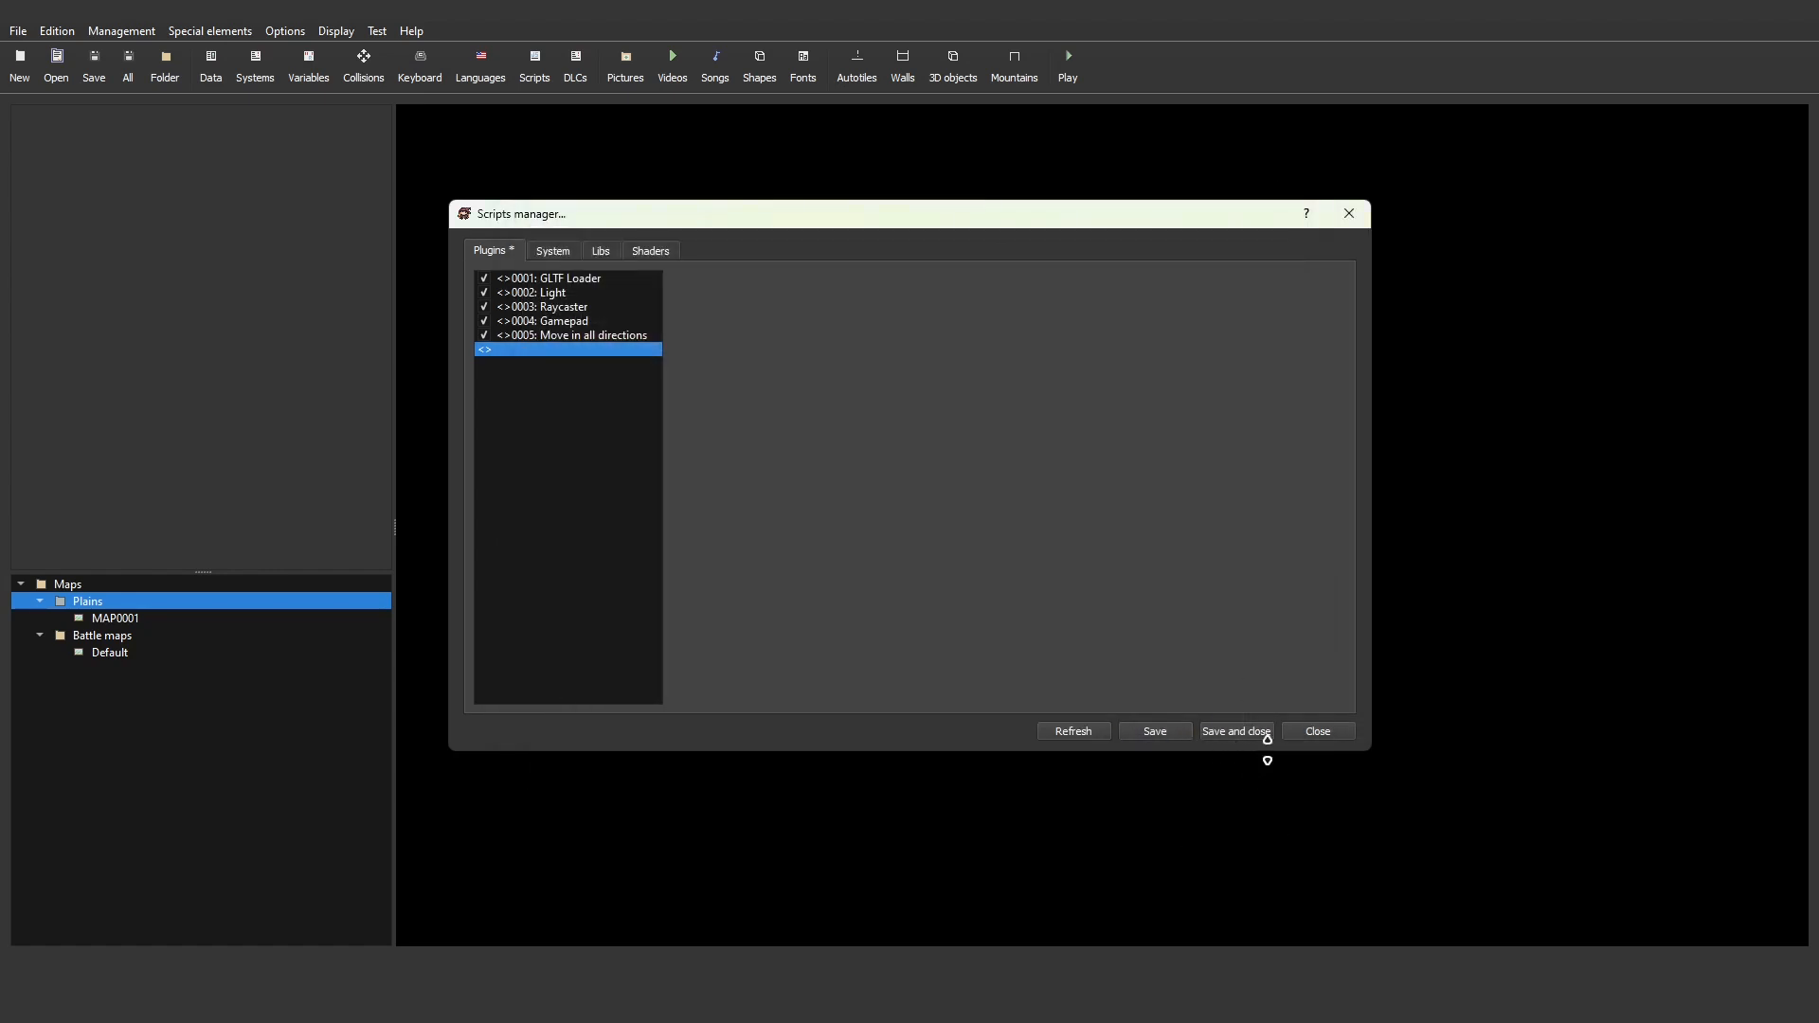
# - Look at the Light plugin's details in the scripts manager, then close the manager
pyautogui.click(545, 296)
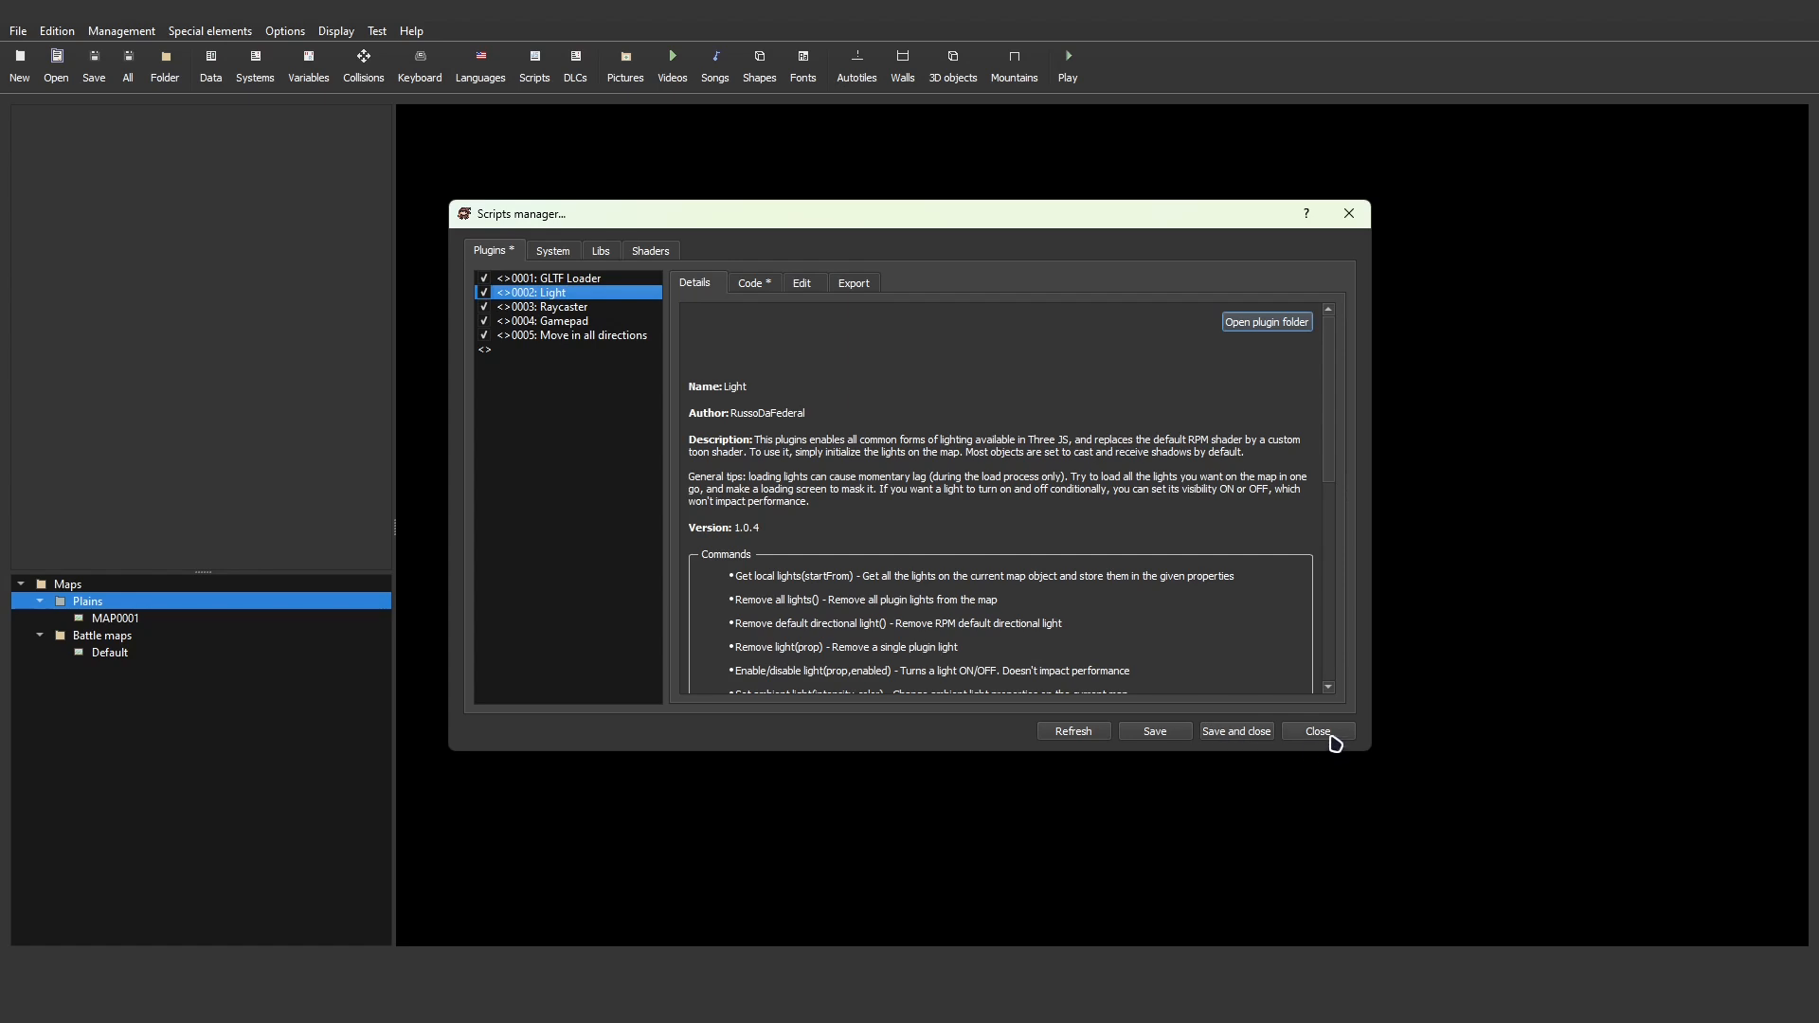
pyautogui.click(1322, 734)
# - Create a new map in the Plains folder with default properties and fill its whole floor with the light green grass tile
pyautogui.rightClick(121, 608)
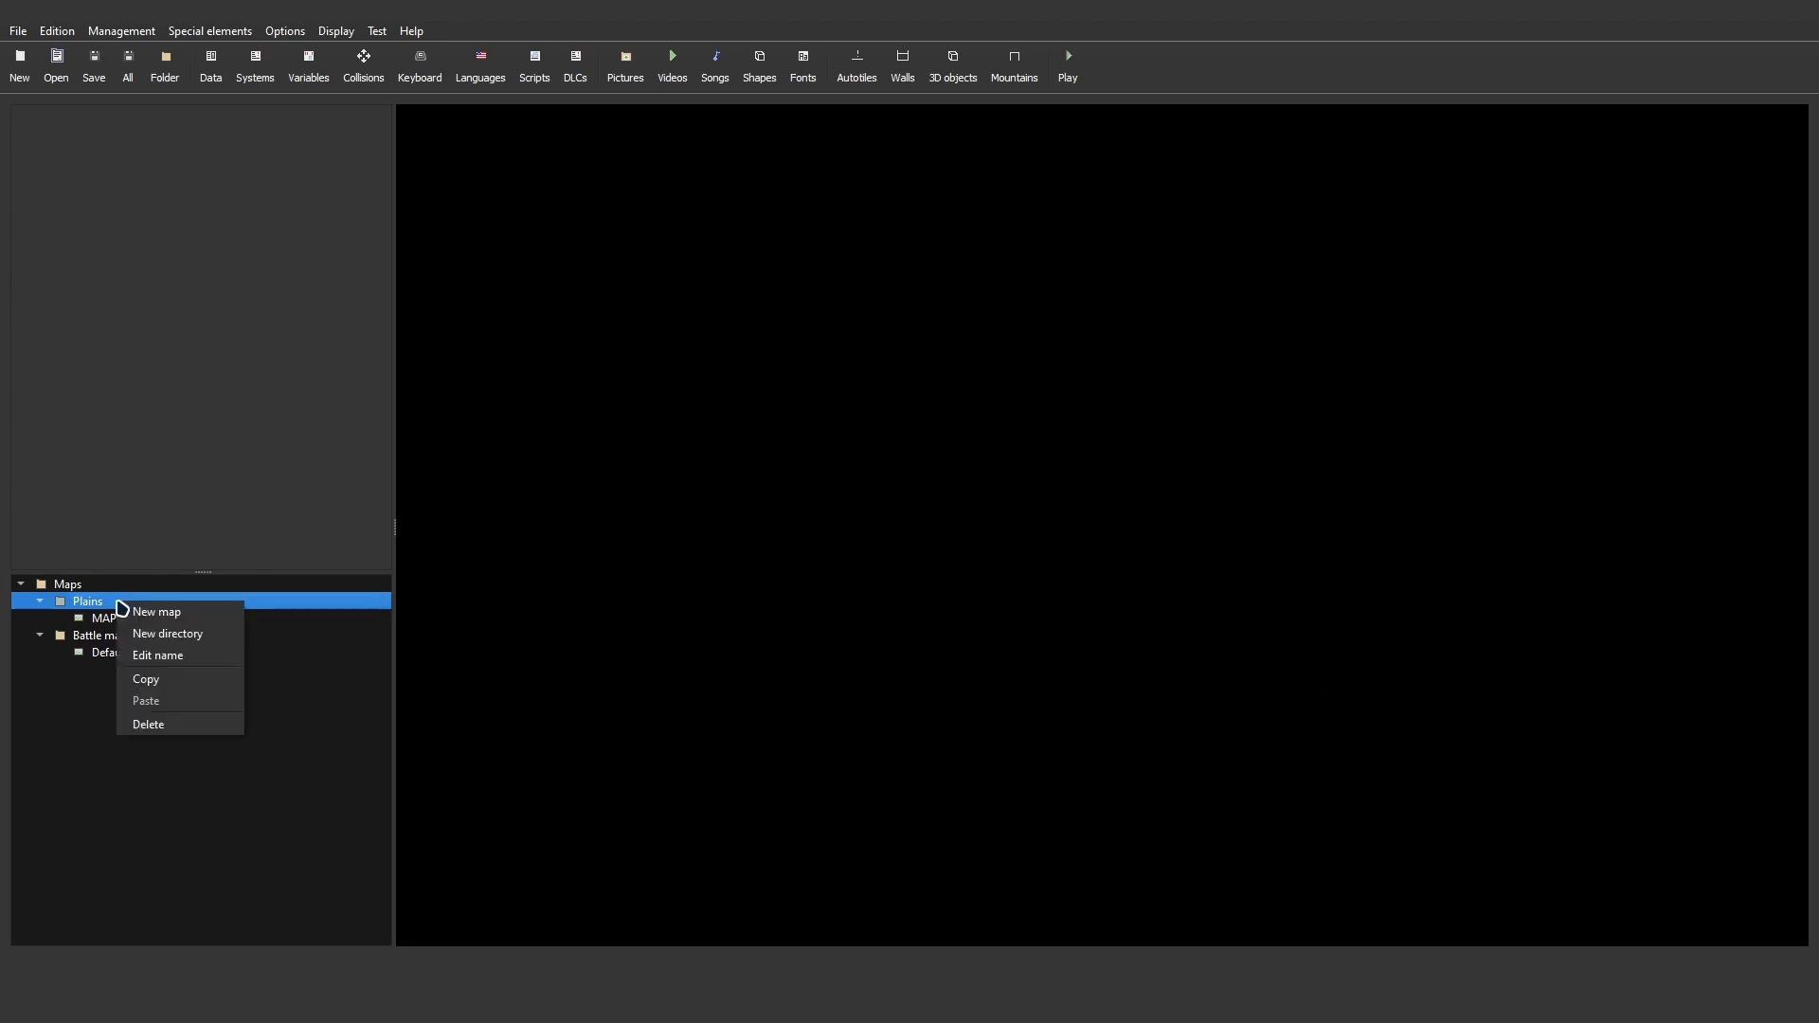
pyautogui.click(151, 615)
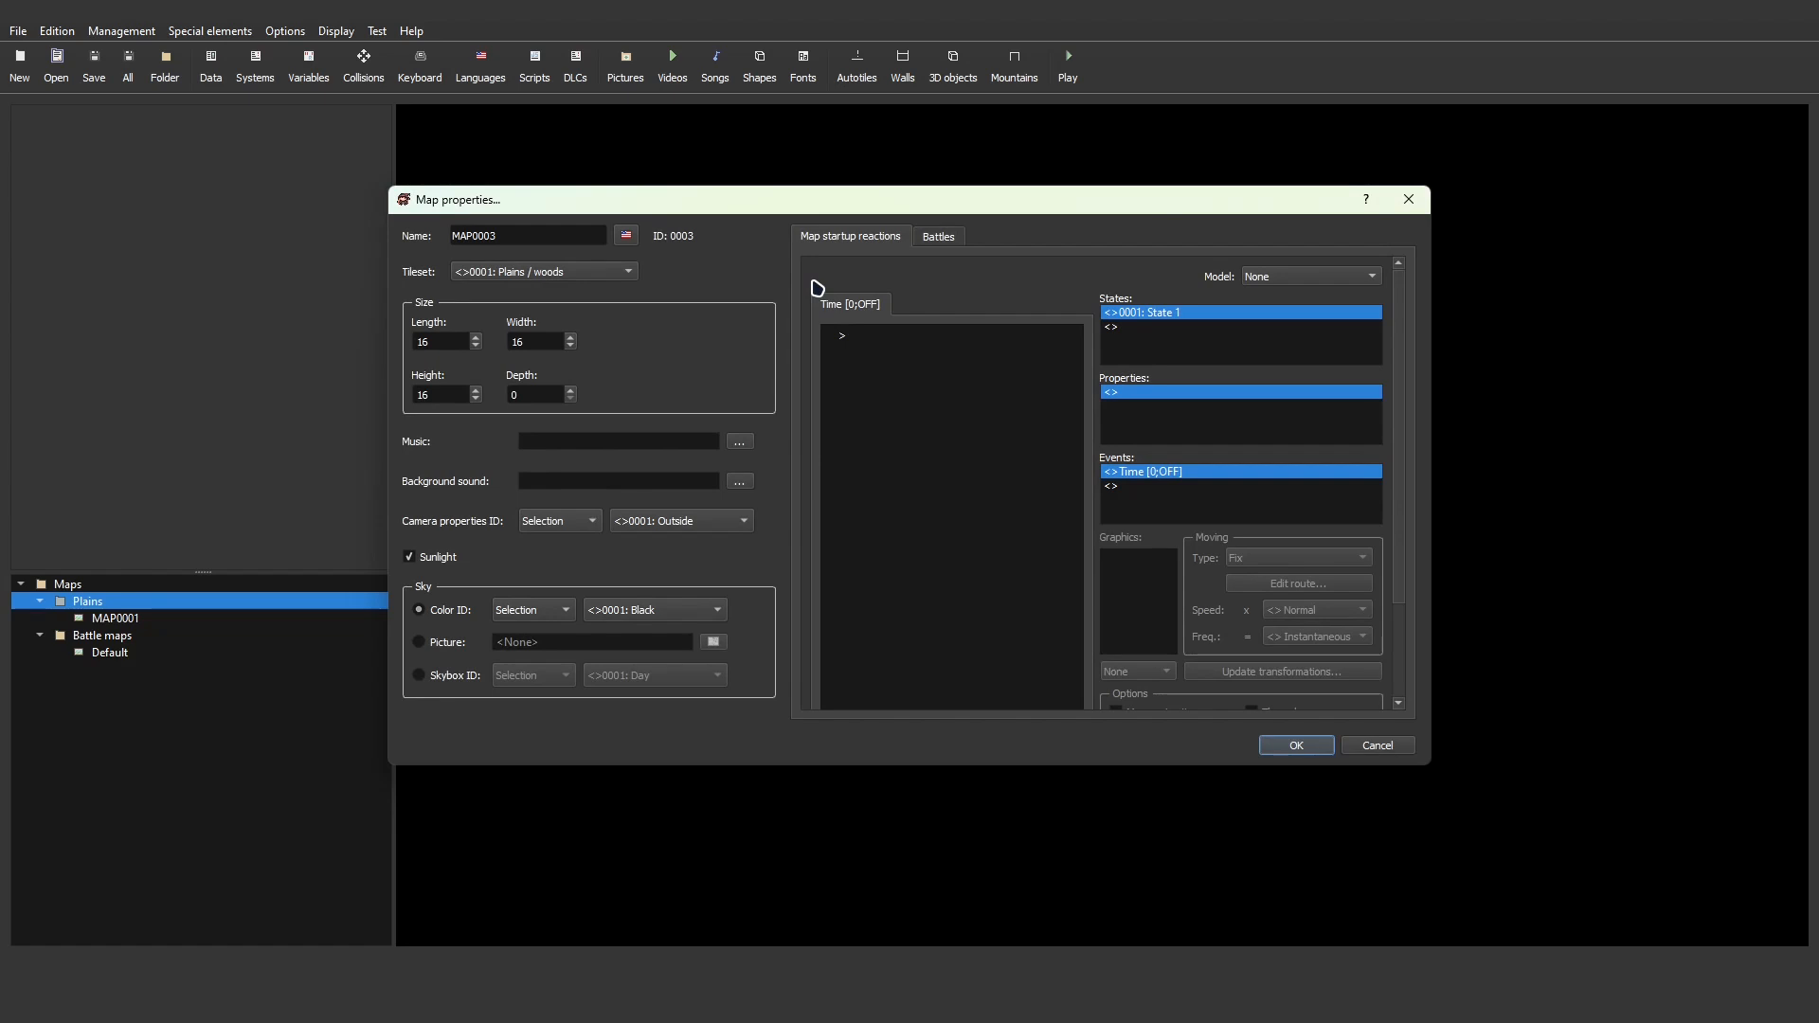
pyautogui.click(1295, 747)
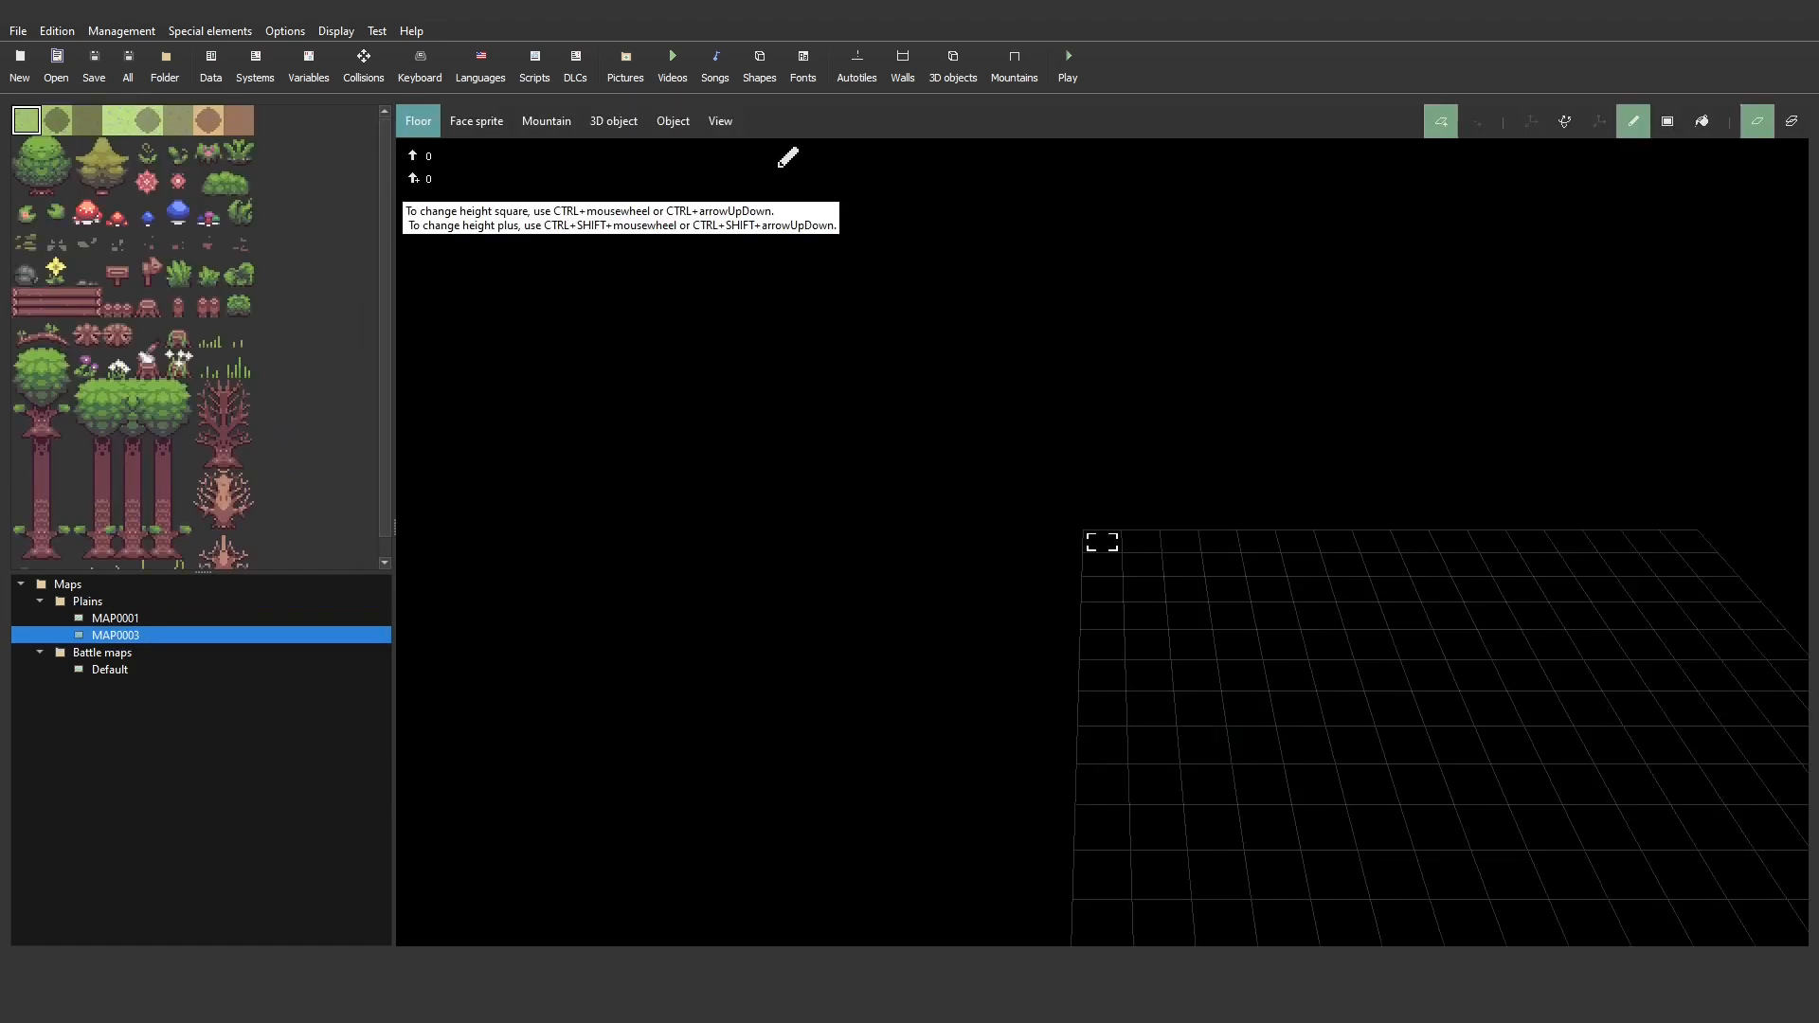
pyautogui.click(1702, 121)
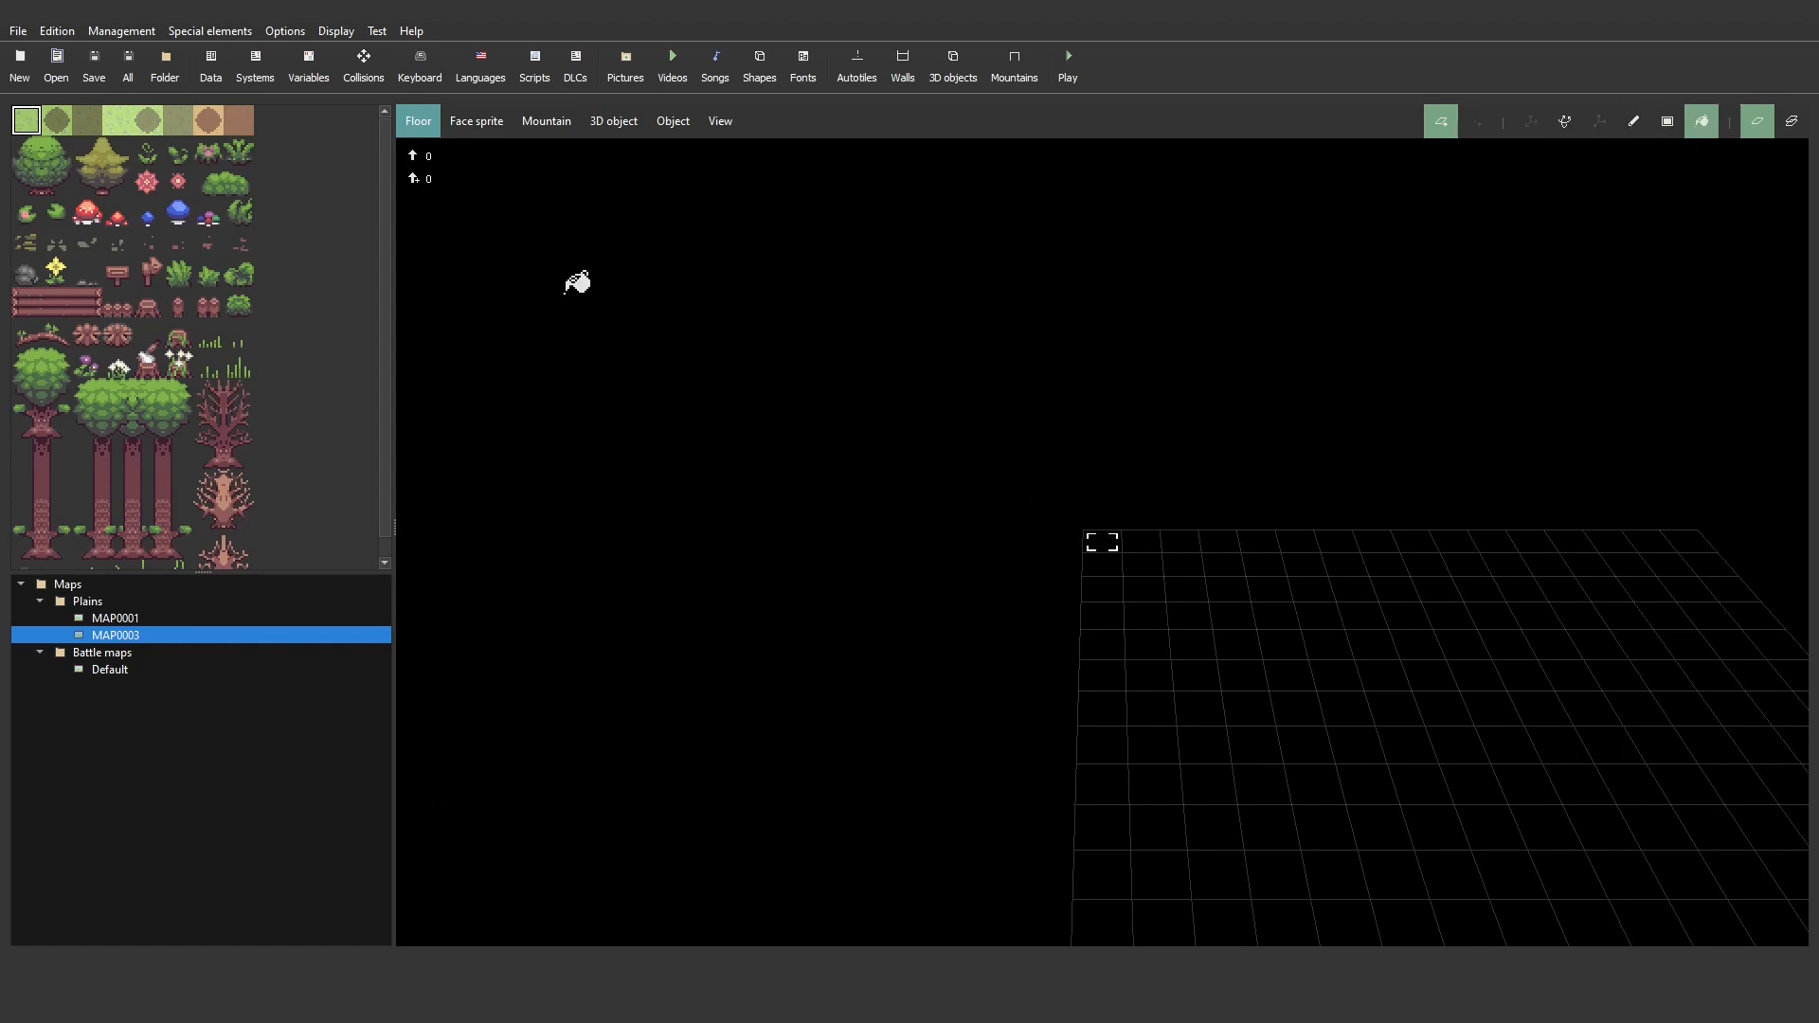
pyautogui.click(1348, 678)
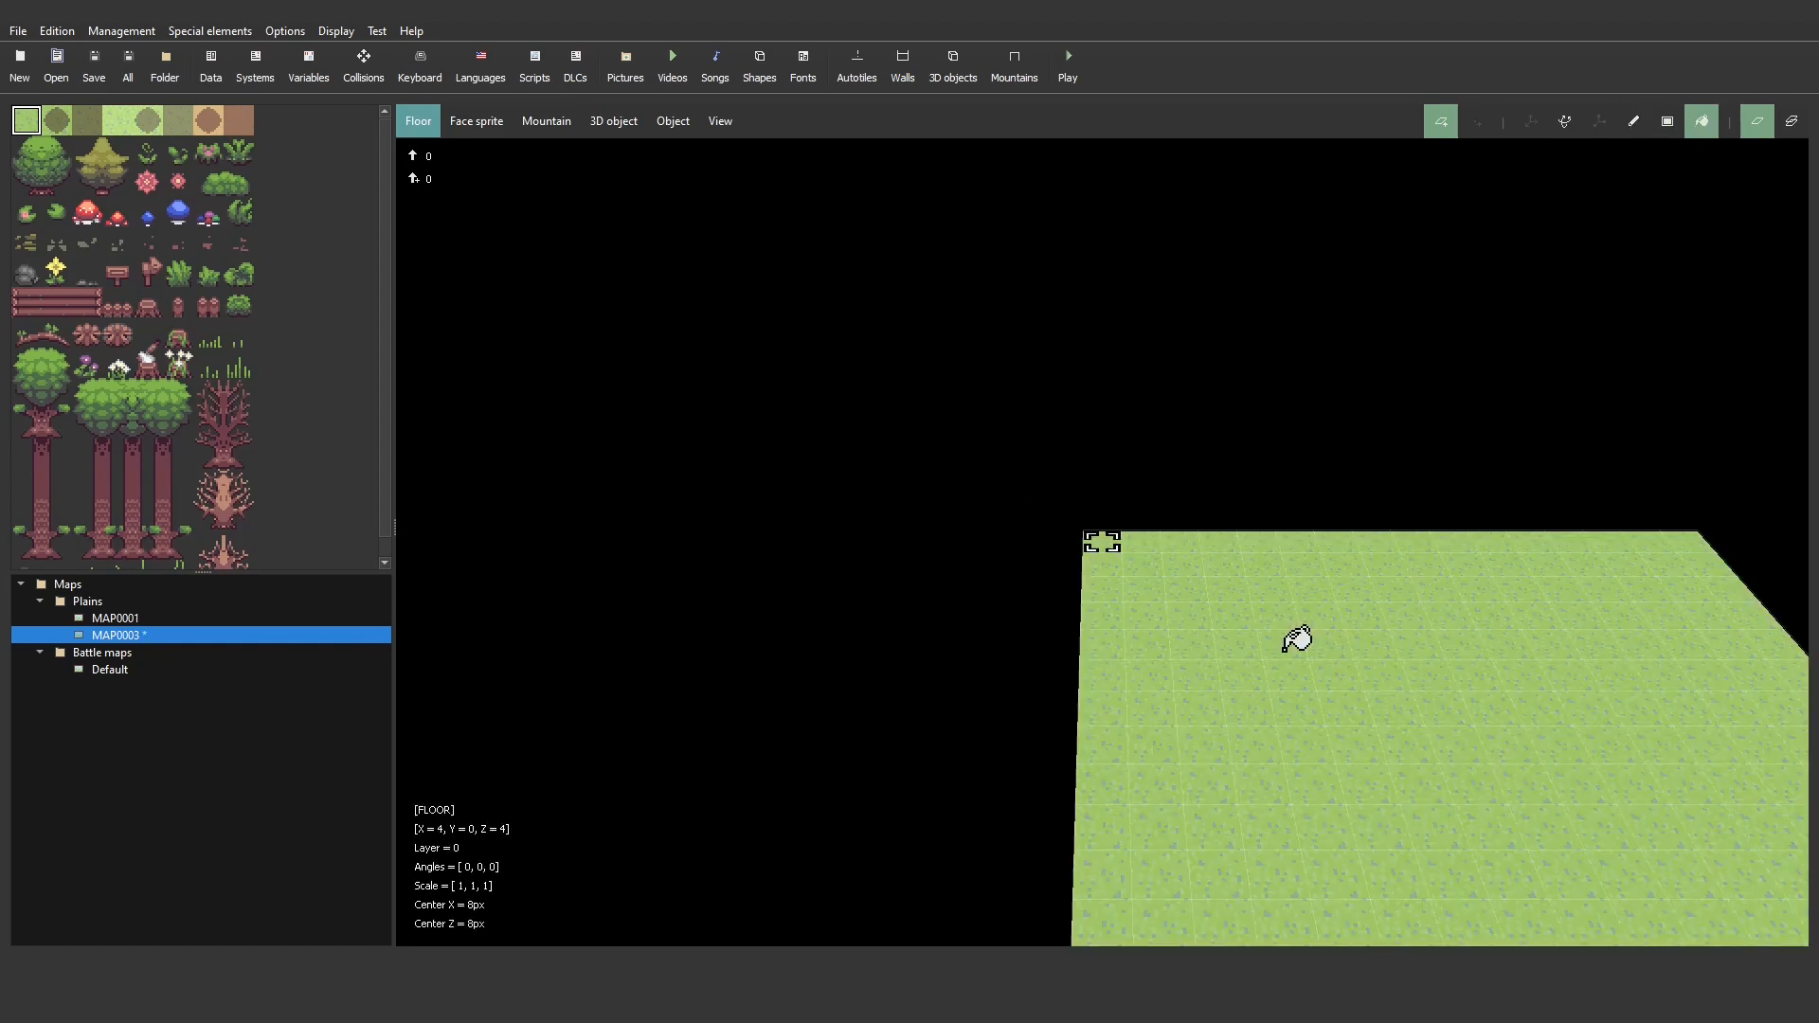
# - Place four round green trees with brown trunks as face sprites, spread out over the grass
pyautogui.click(476, 121)
pyautogui.click(488, 151)
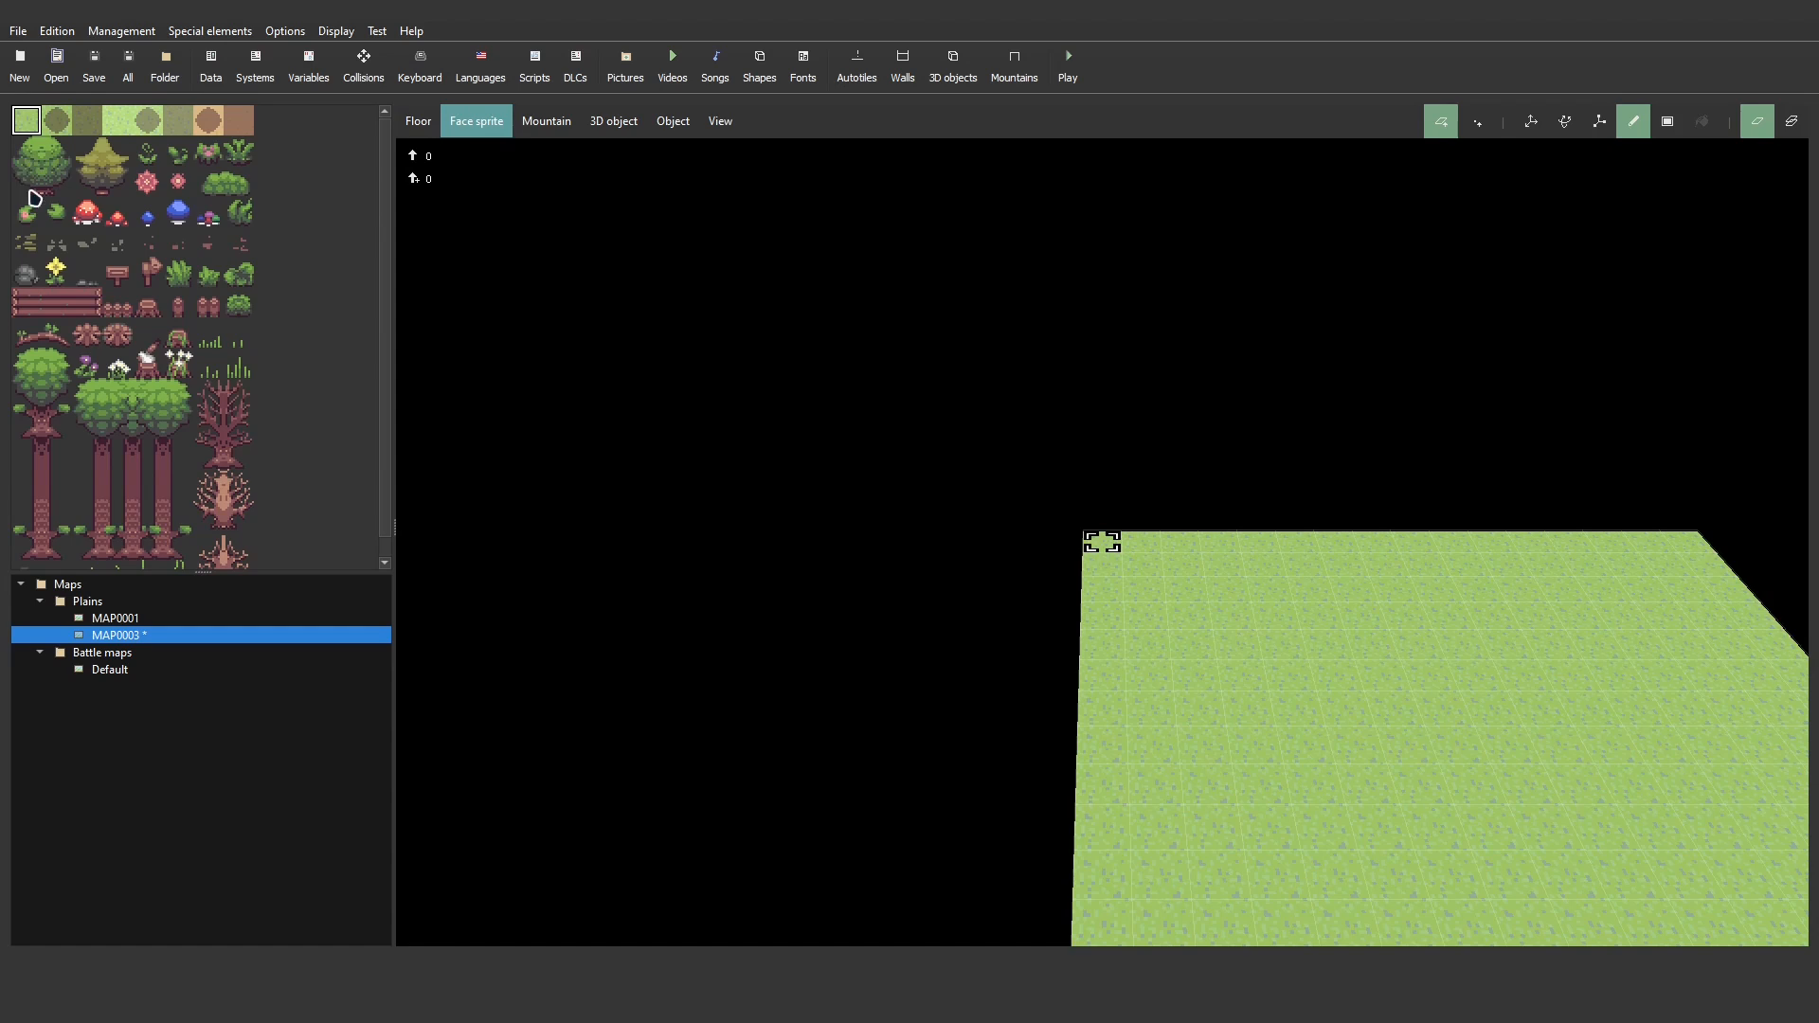
pyautogui.moveTo(21, 358); pyautogui.dragTo(47, 425)
pyautogui.click(1238, 633)
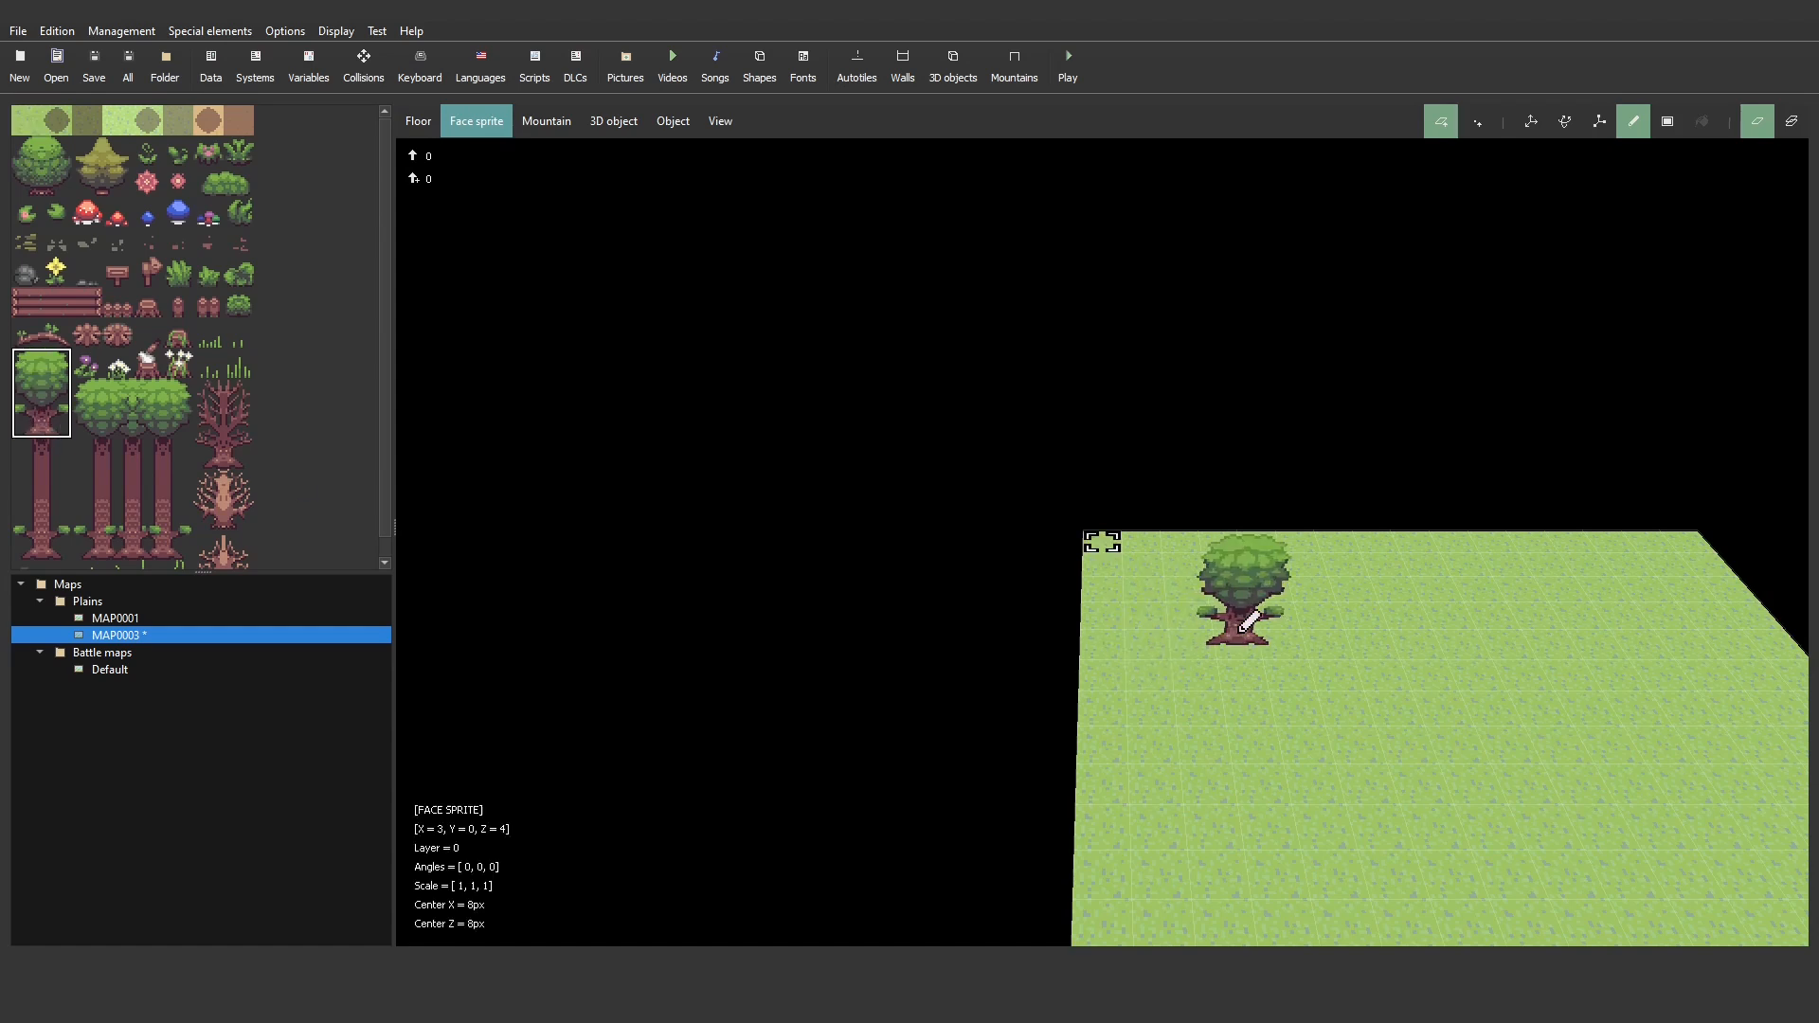
pyautogui.click(1230, 799)
pyautogui.click(1519, 614)
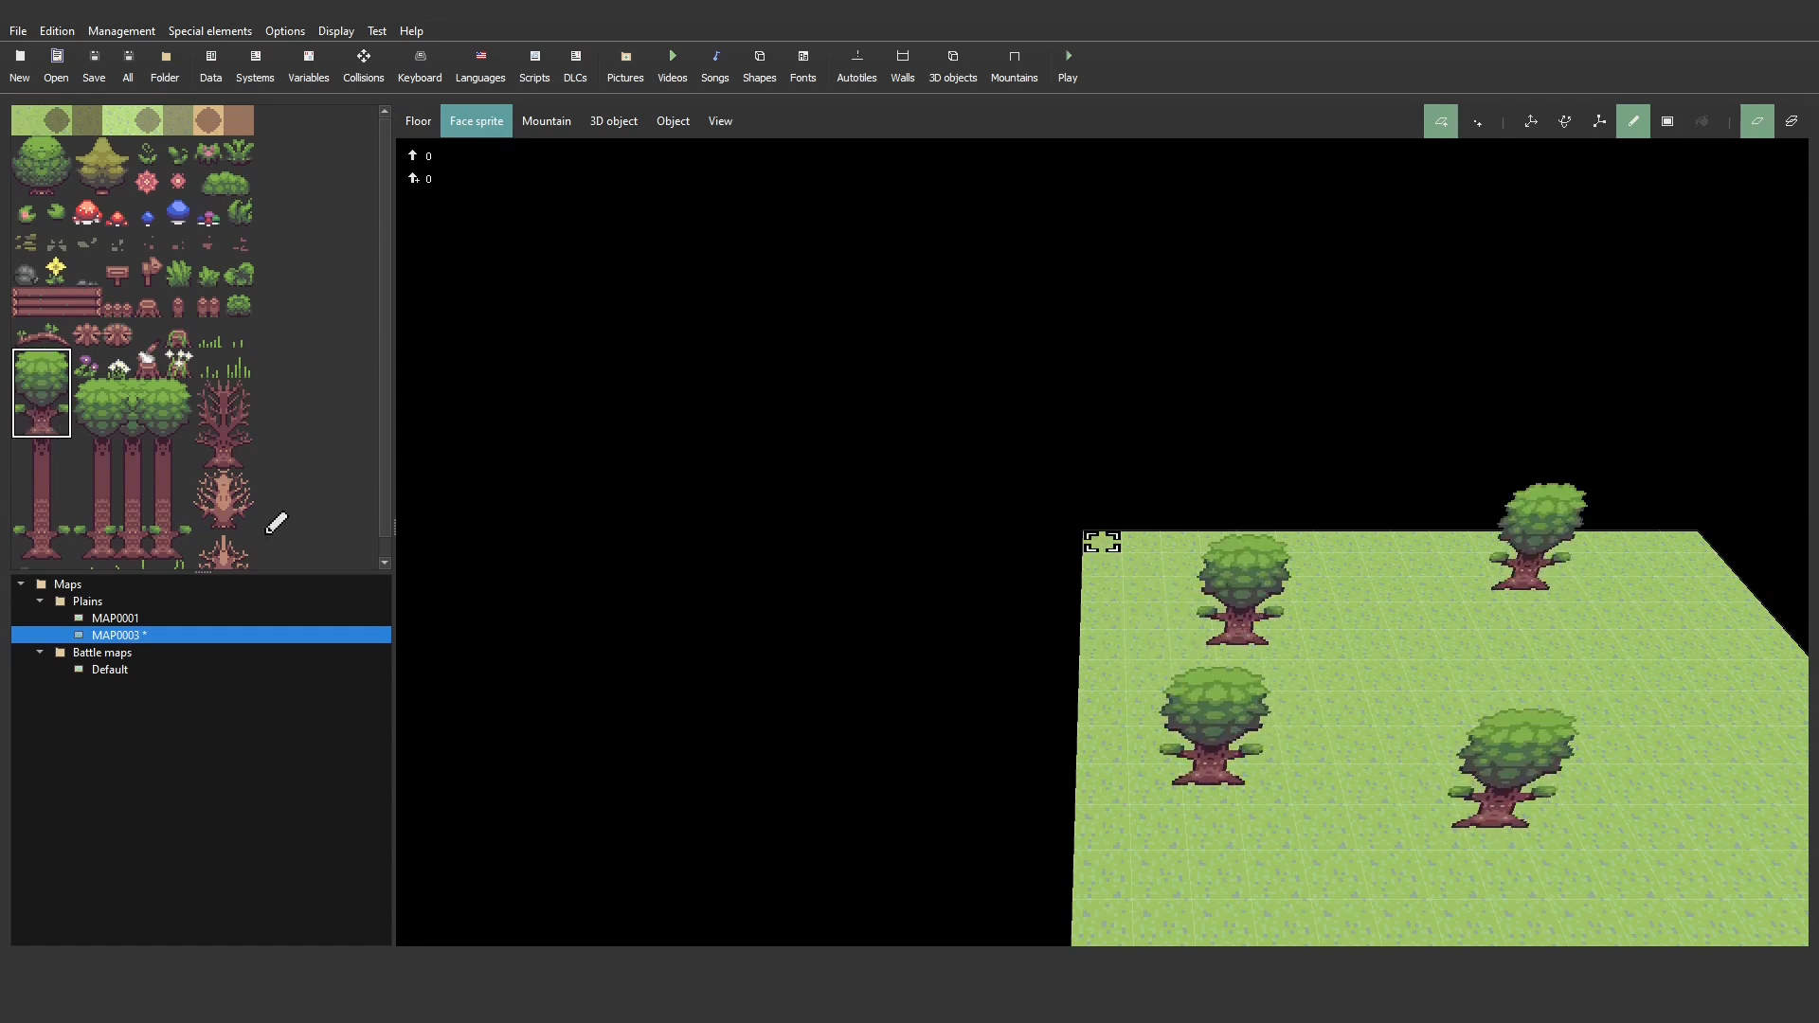
# - Place one more of the same tree as a double sprite between the two rear trees
pyautogui.click(488, 124)
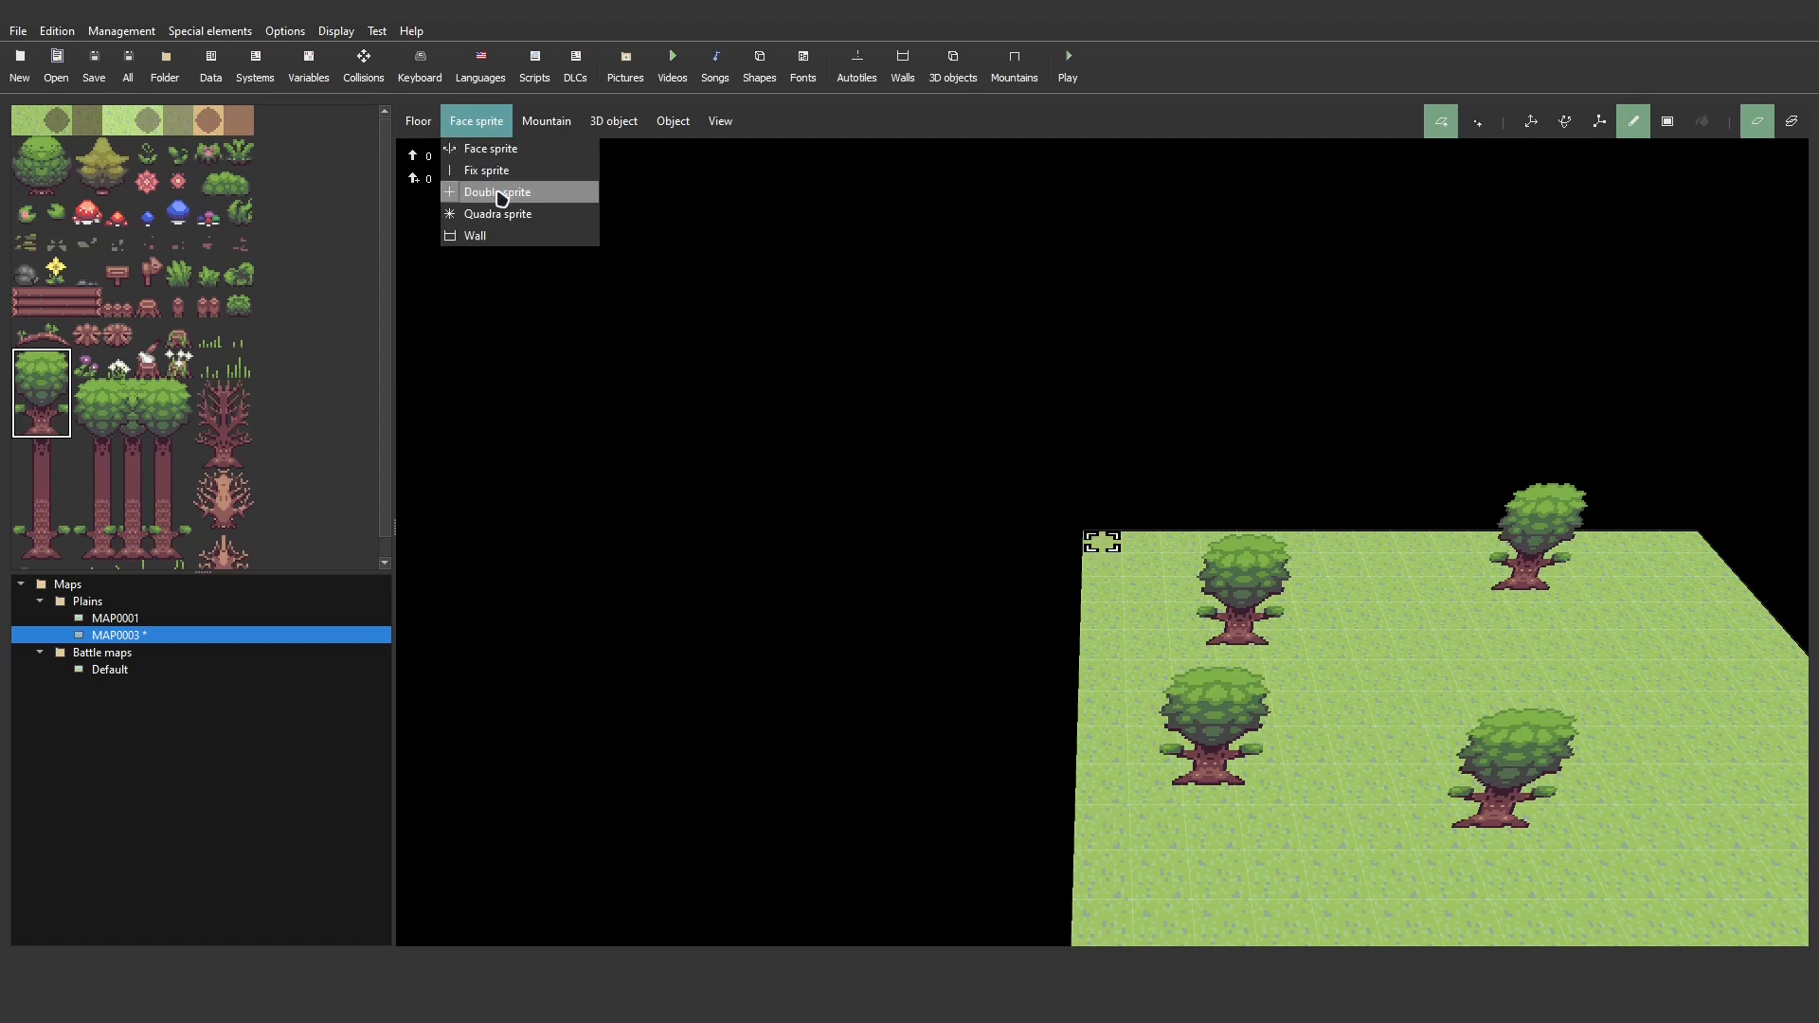
pyautogui.click(498, 191)
pyautogui.click(1381, 618)
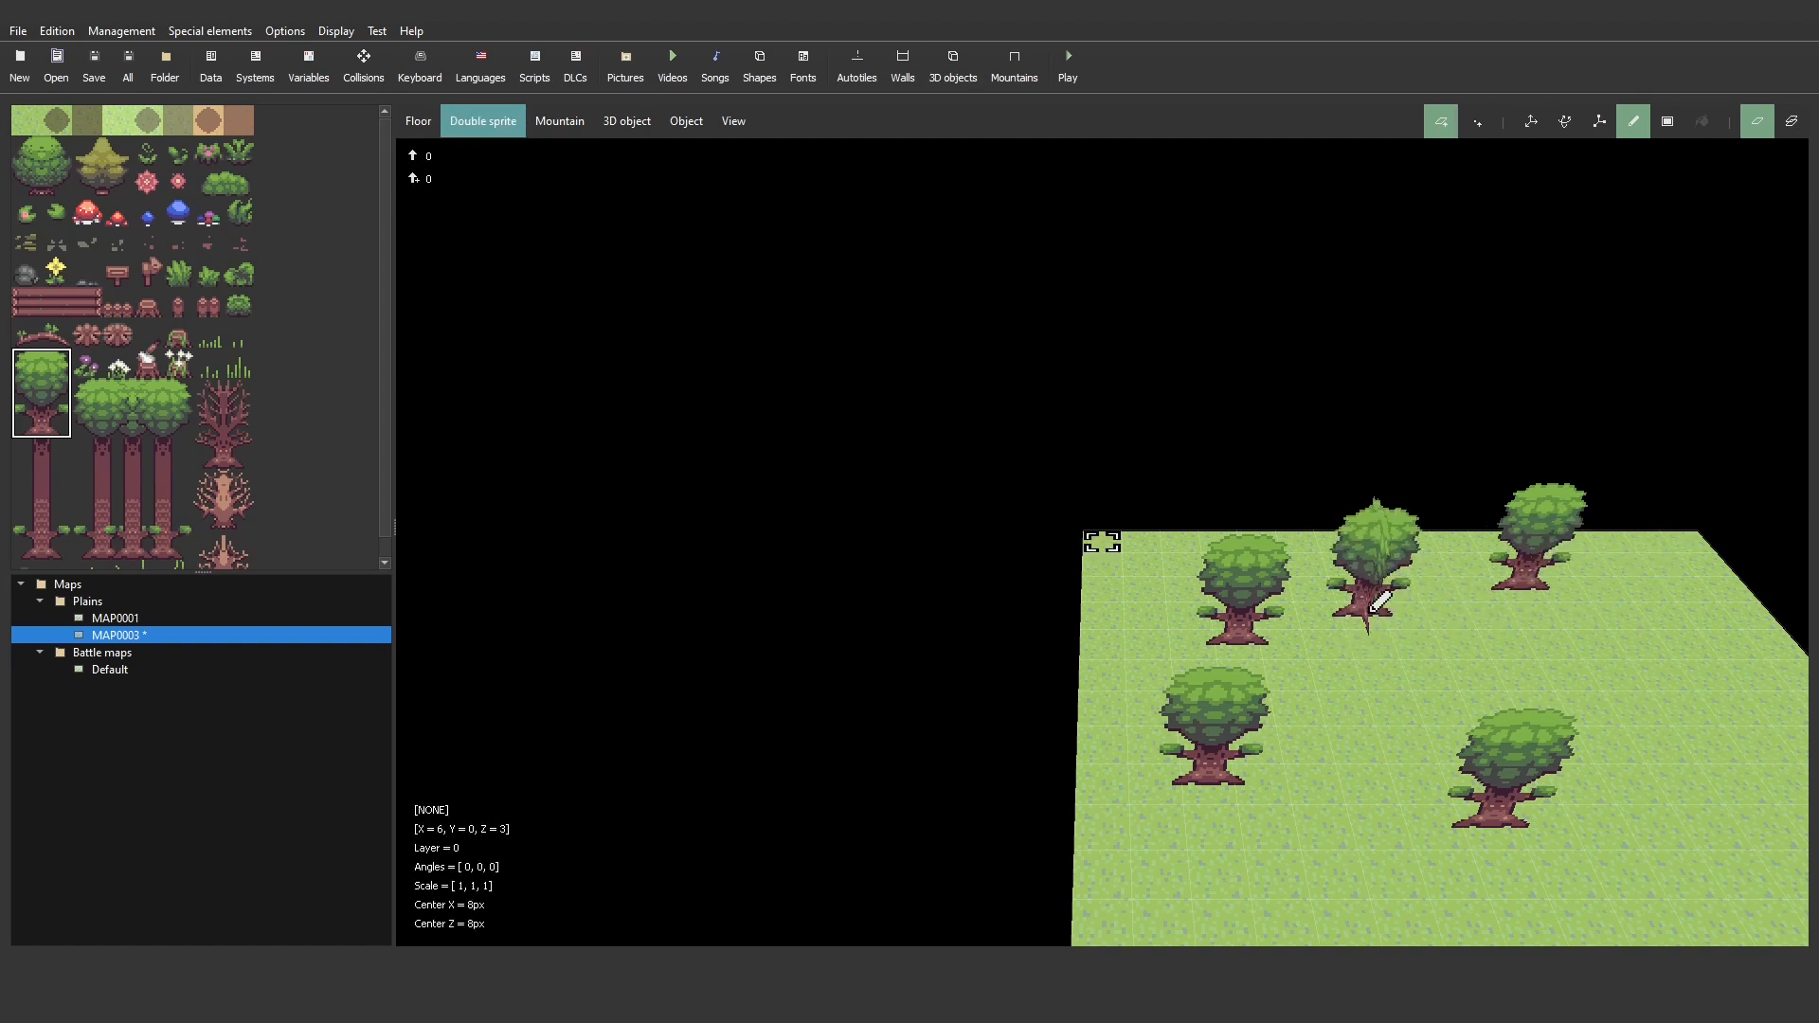
# - Place three Barrel fruits 3D objects in the open area between the trees
pyautogui.click(636, 121)
pyautogui.click(629, 150)
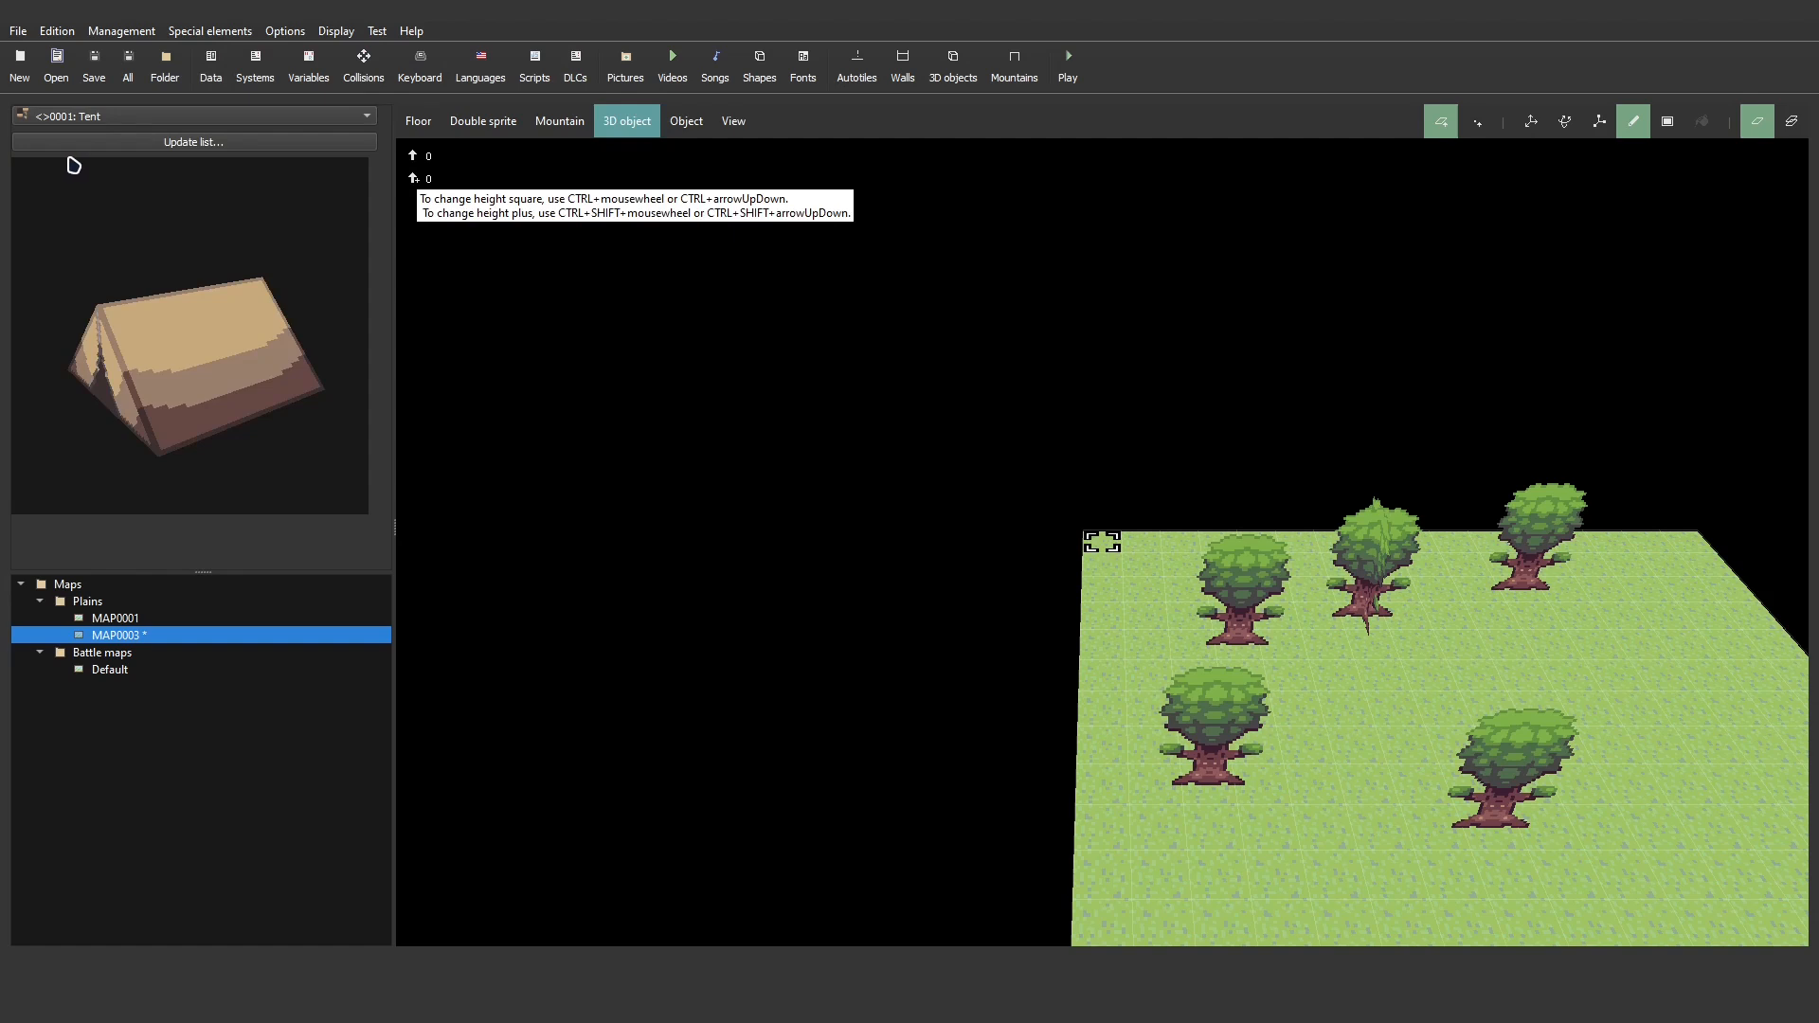
pyautogui.click(156, 121)
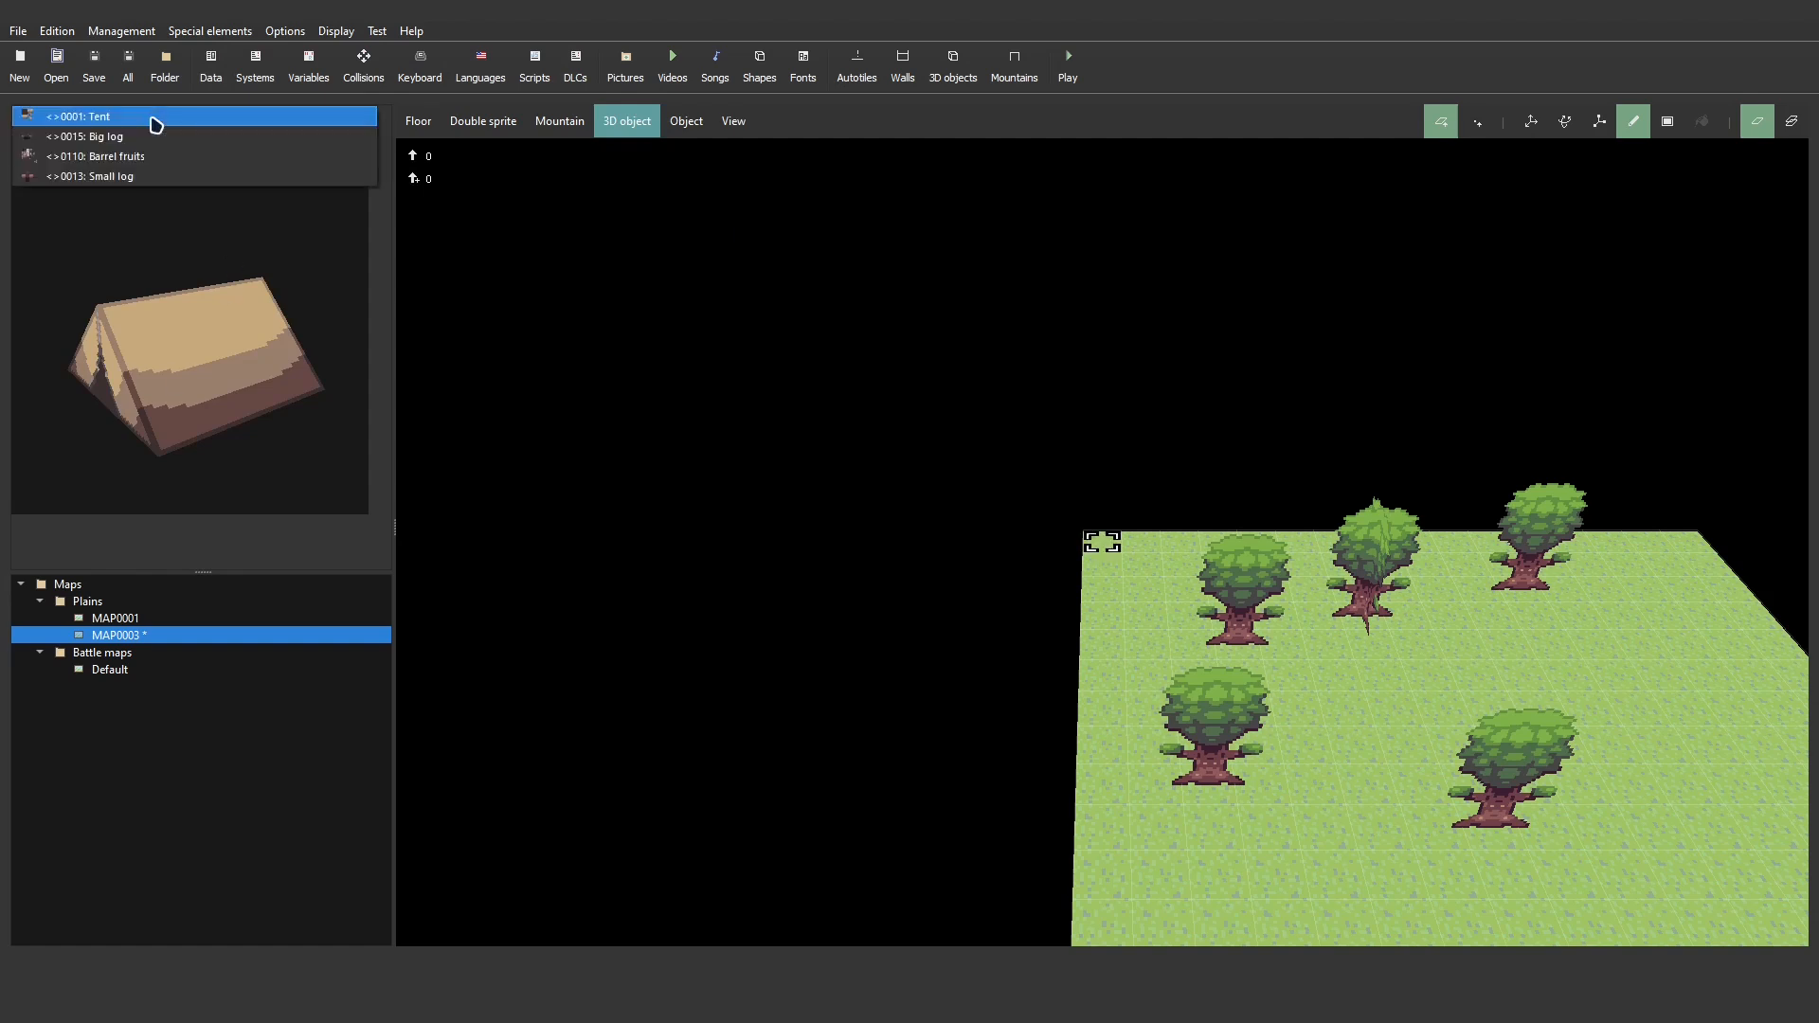
pyautogui.click(120, 157)
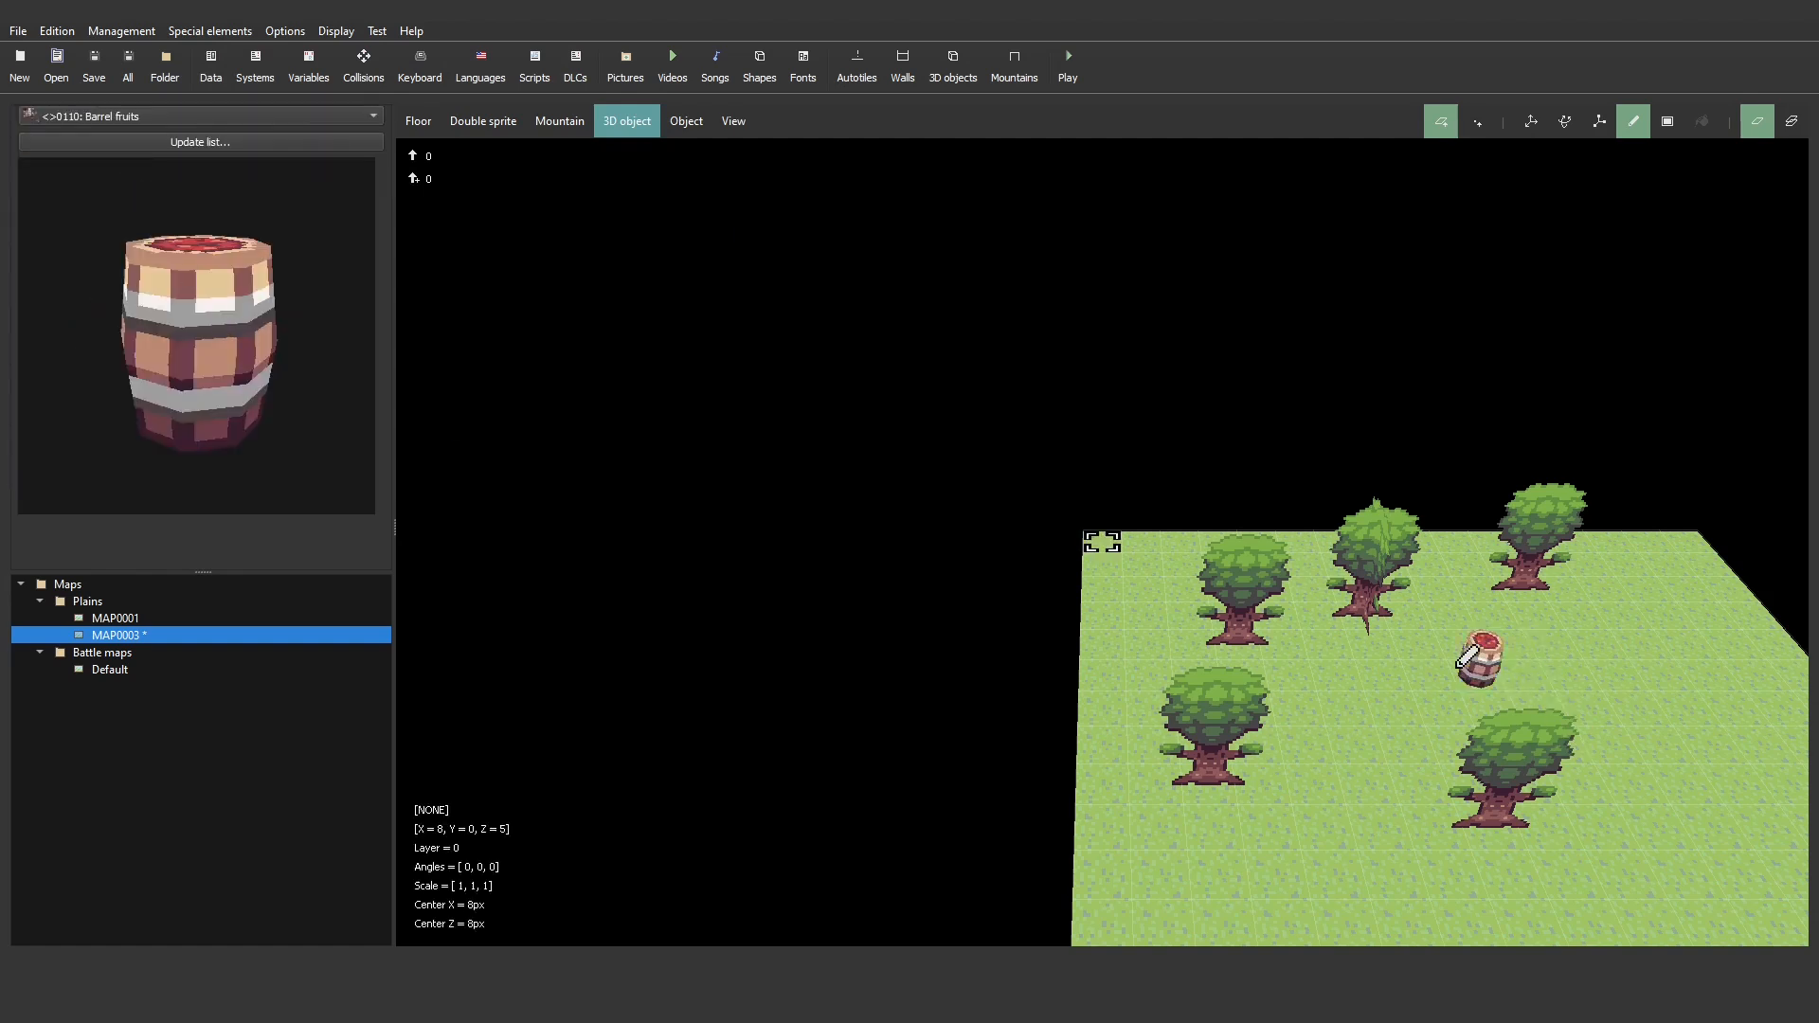
pyautogui.click(1458, 638)
pyautogui.click(1353, 774)
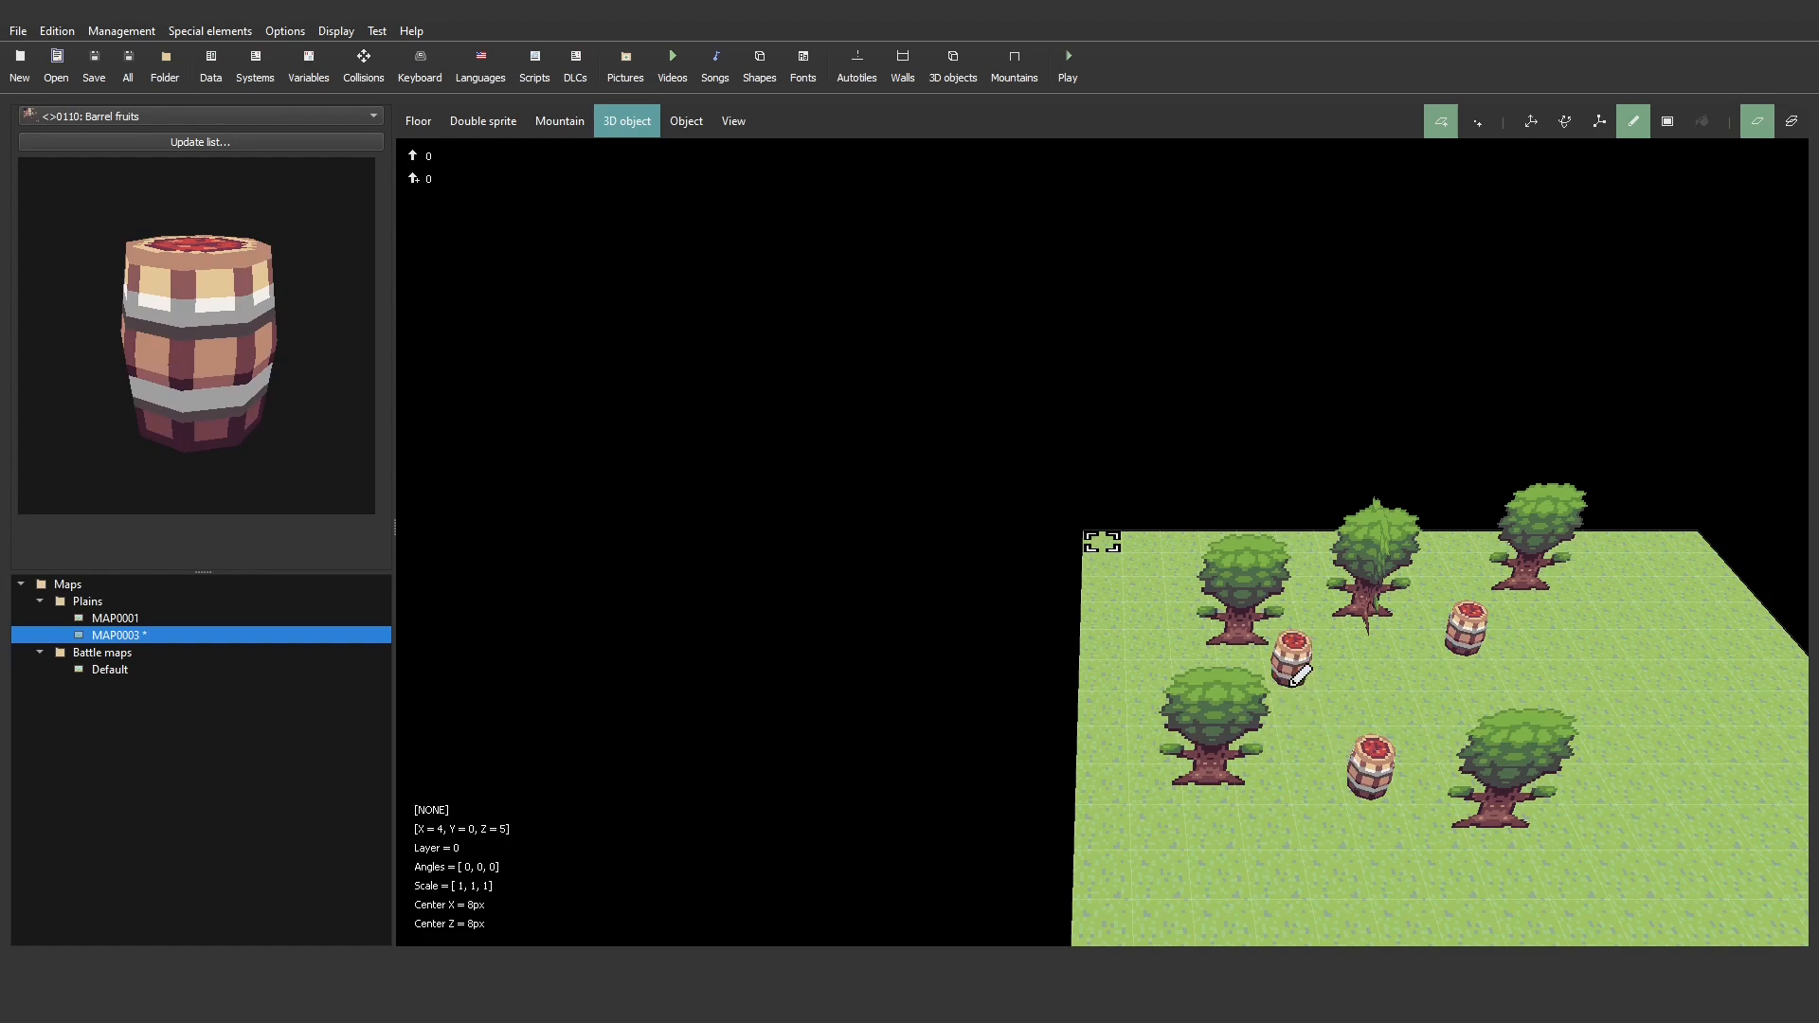
pyautogui.click(1299, 674)
# - Define a hero object on the grass in front of the double-sprite tree and move it one tile over, beside the nearest barrel
pyautogui.click(687, 120)
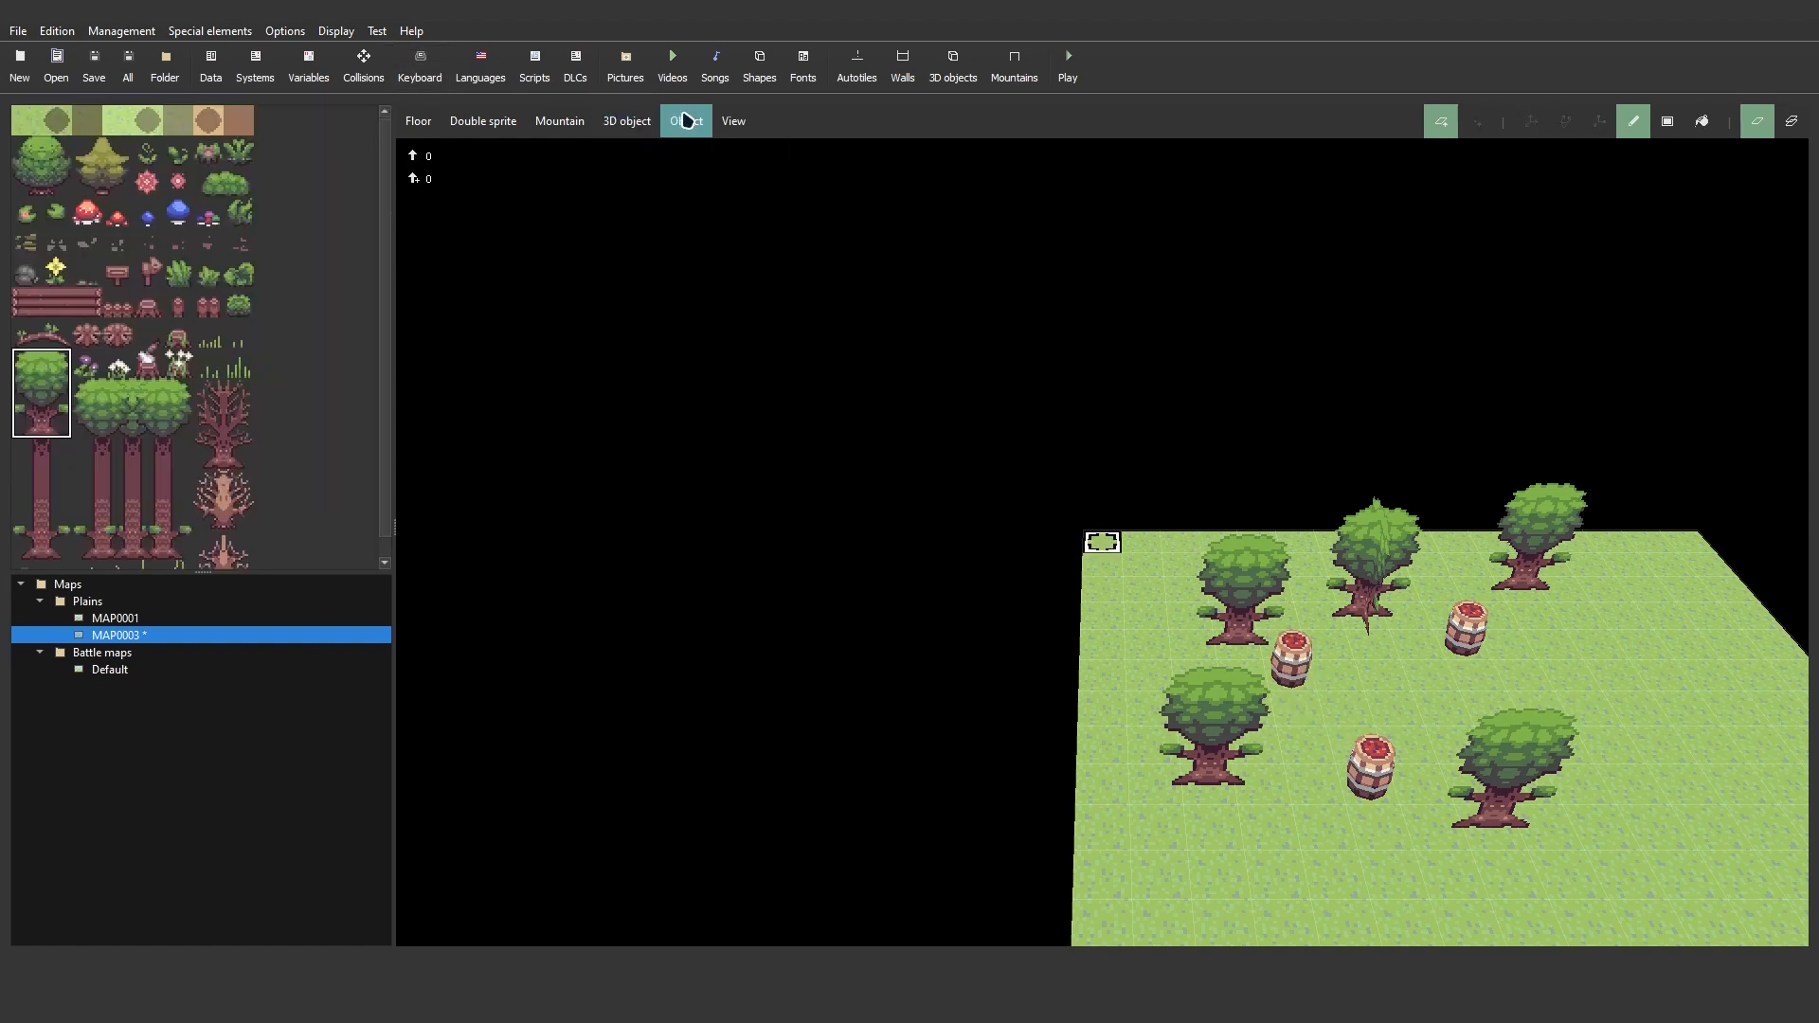
pyautogui.rightClick(1385, 653)
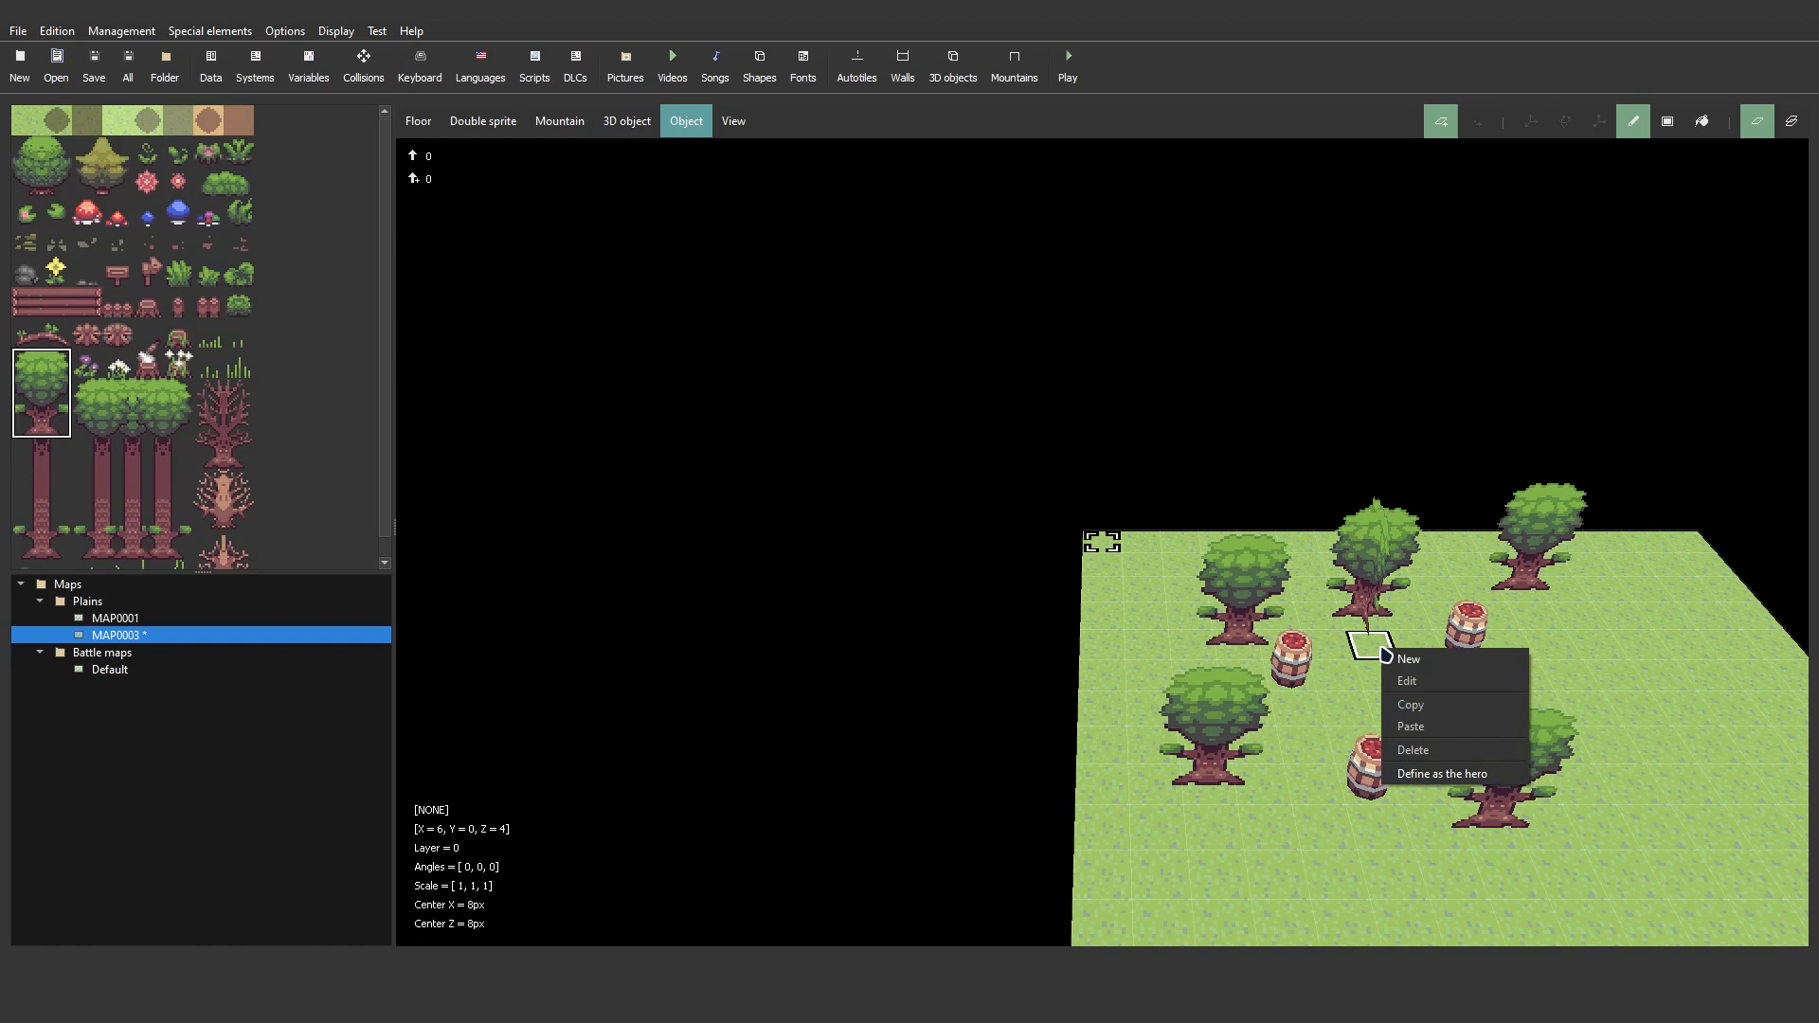
pyautogui.click(1436, 775)
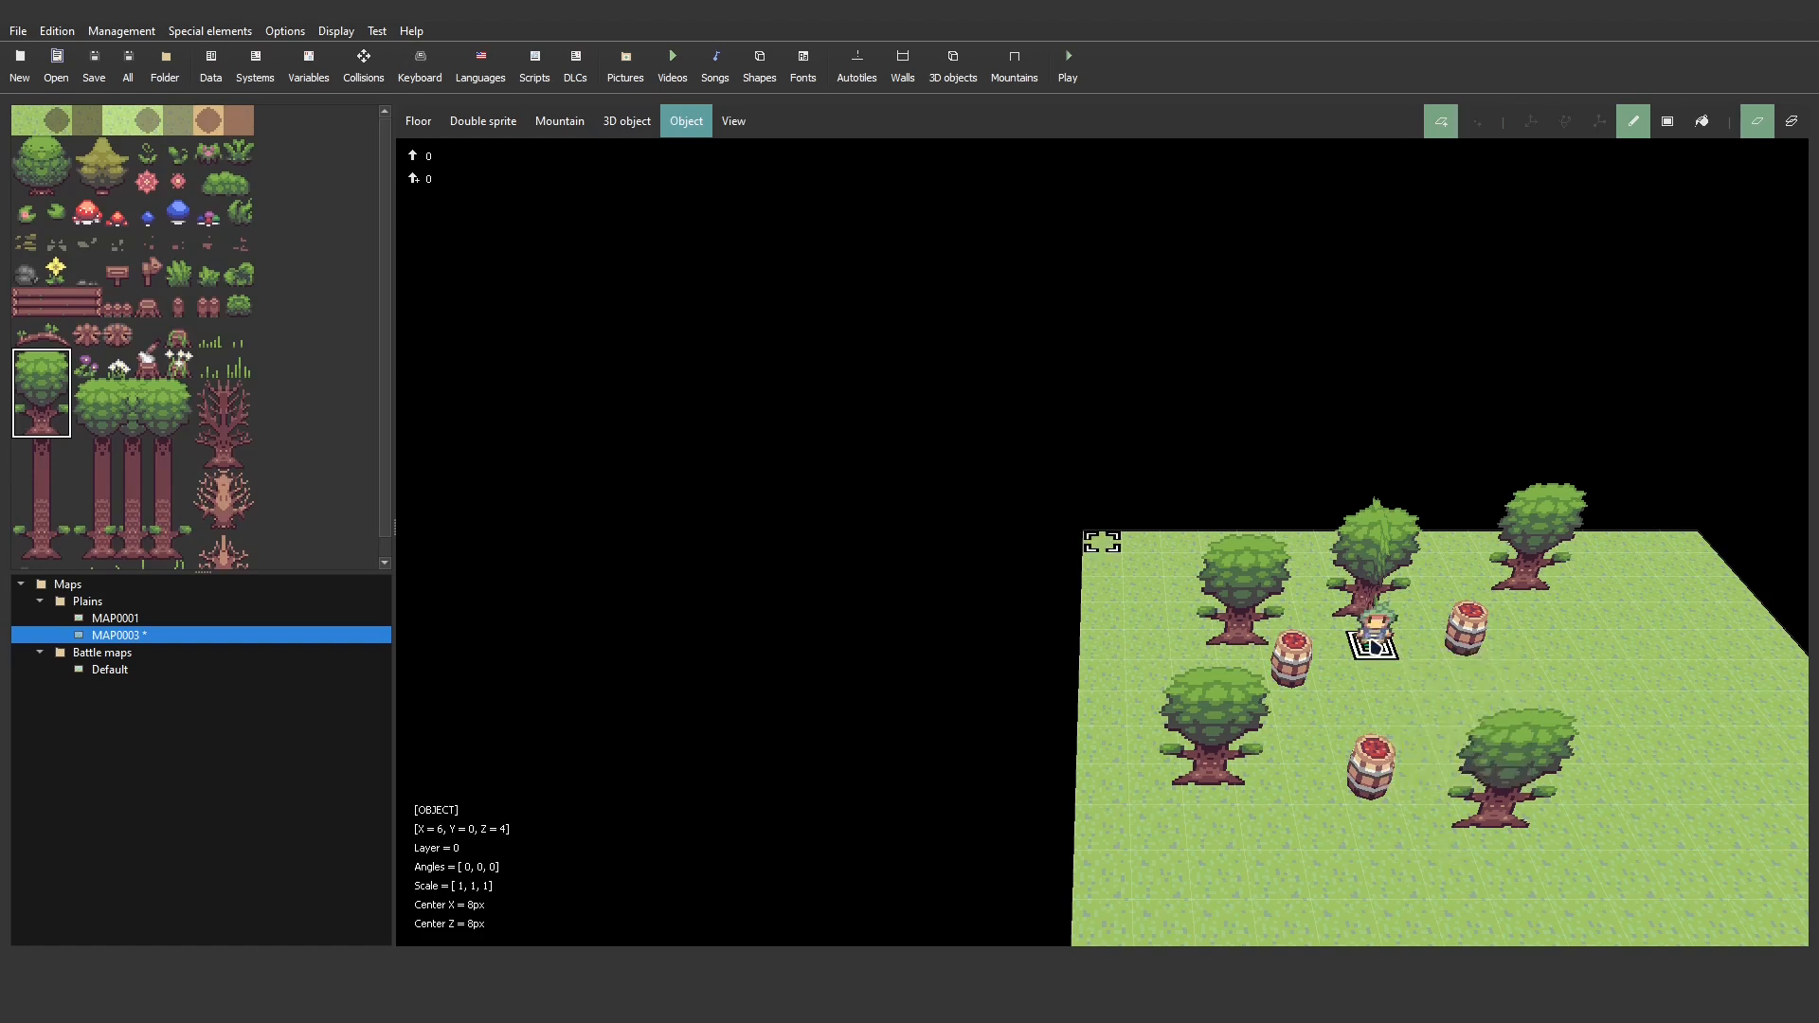
pyautogui.moveTo(1372, 645)
pyautogui.mouseDown()
pyautogui.moveTo(1374, 666)
pyautogui.moveTo(1342, 655)
pyautogui.mouseUp()
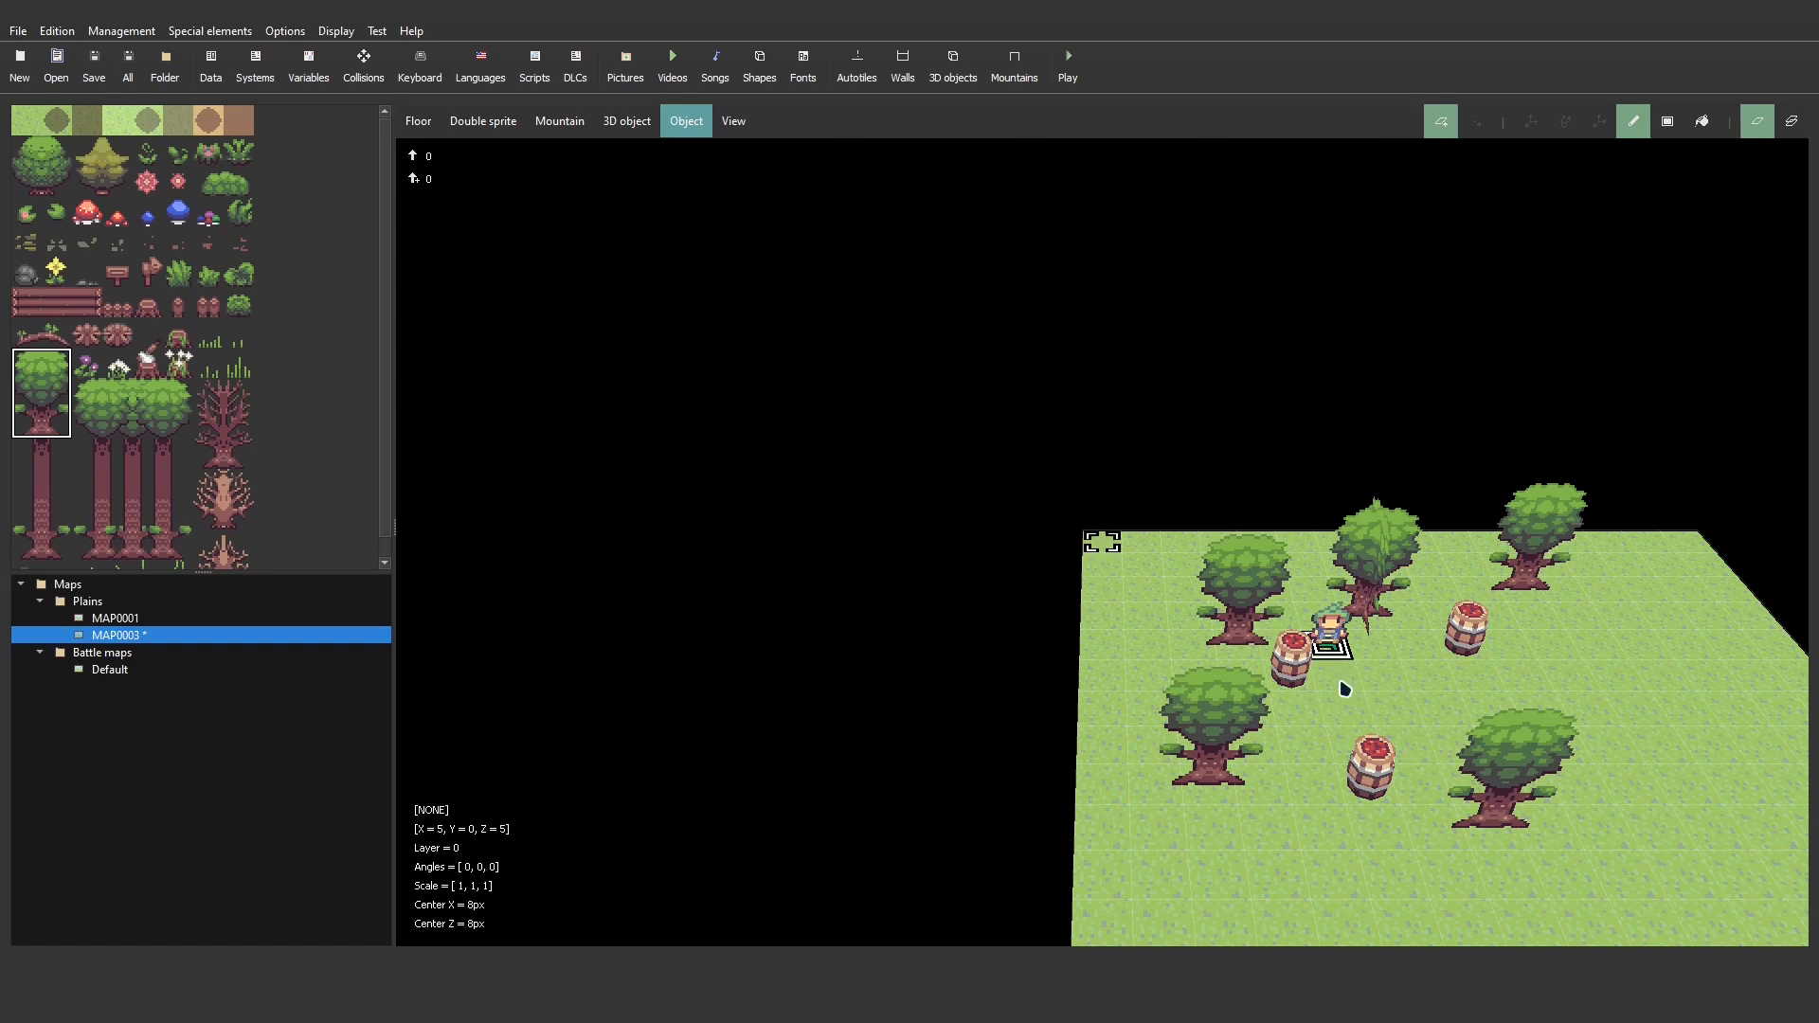
# - Create a new object on the tile in front of the hero and give it the fortune.png character graphic
pyautogui.doubleClick(1335, 676)
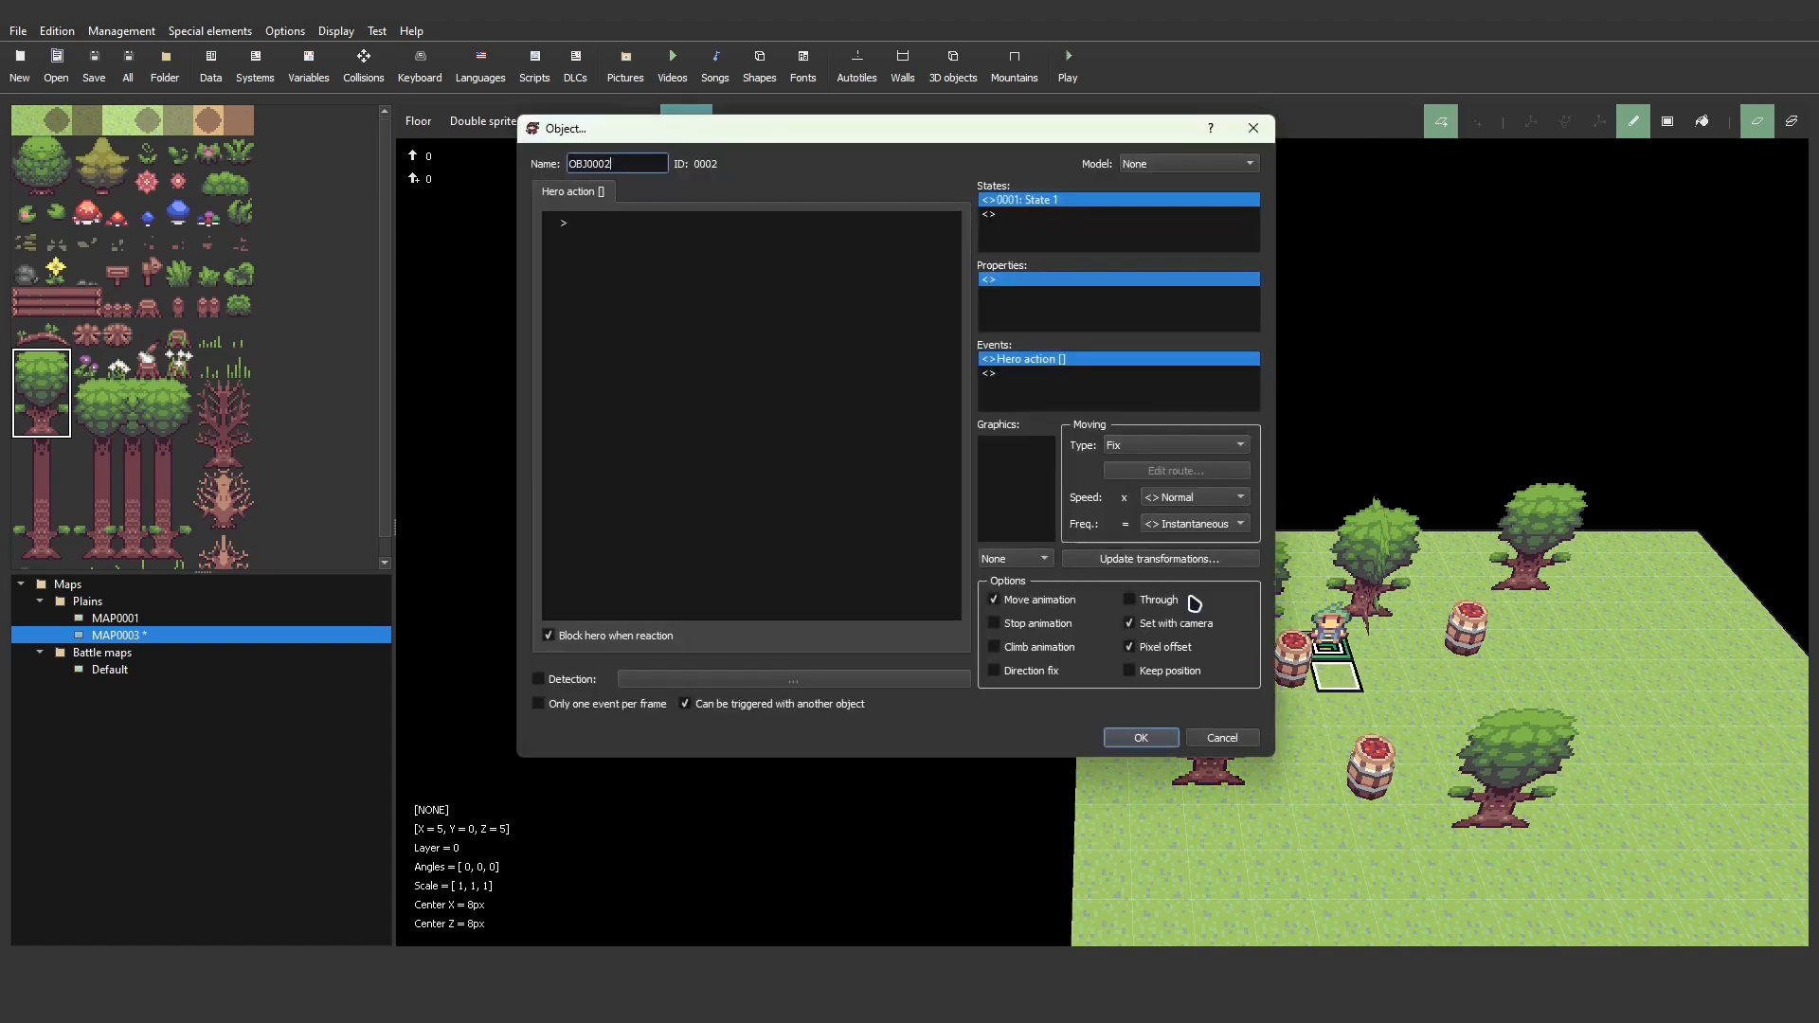
pyautogui.doubleClick(1027, 490)
pyautogui.click(611, 394)
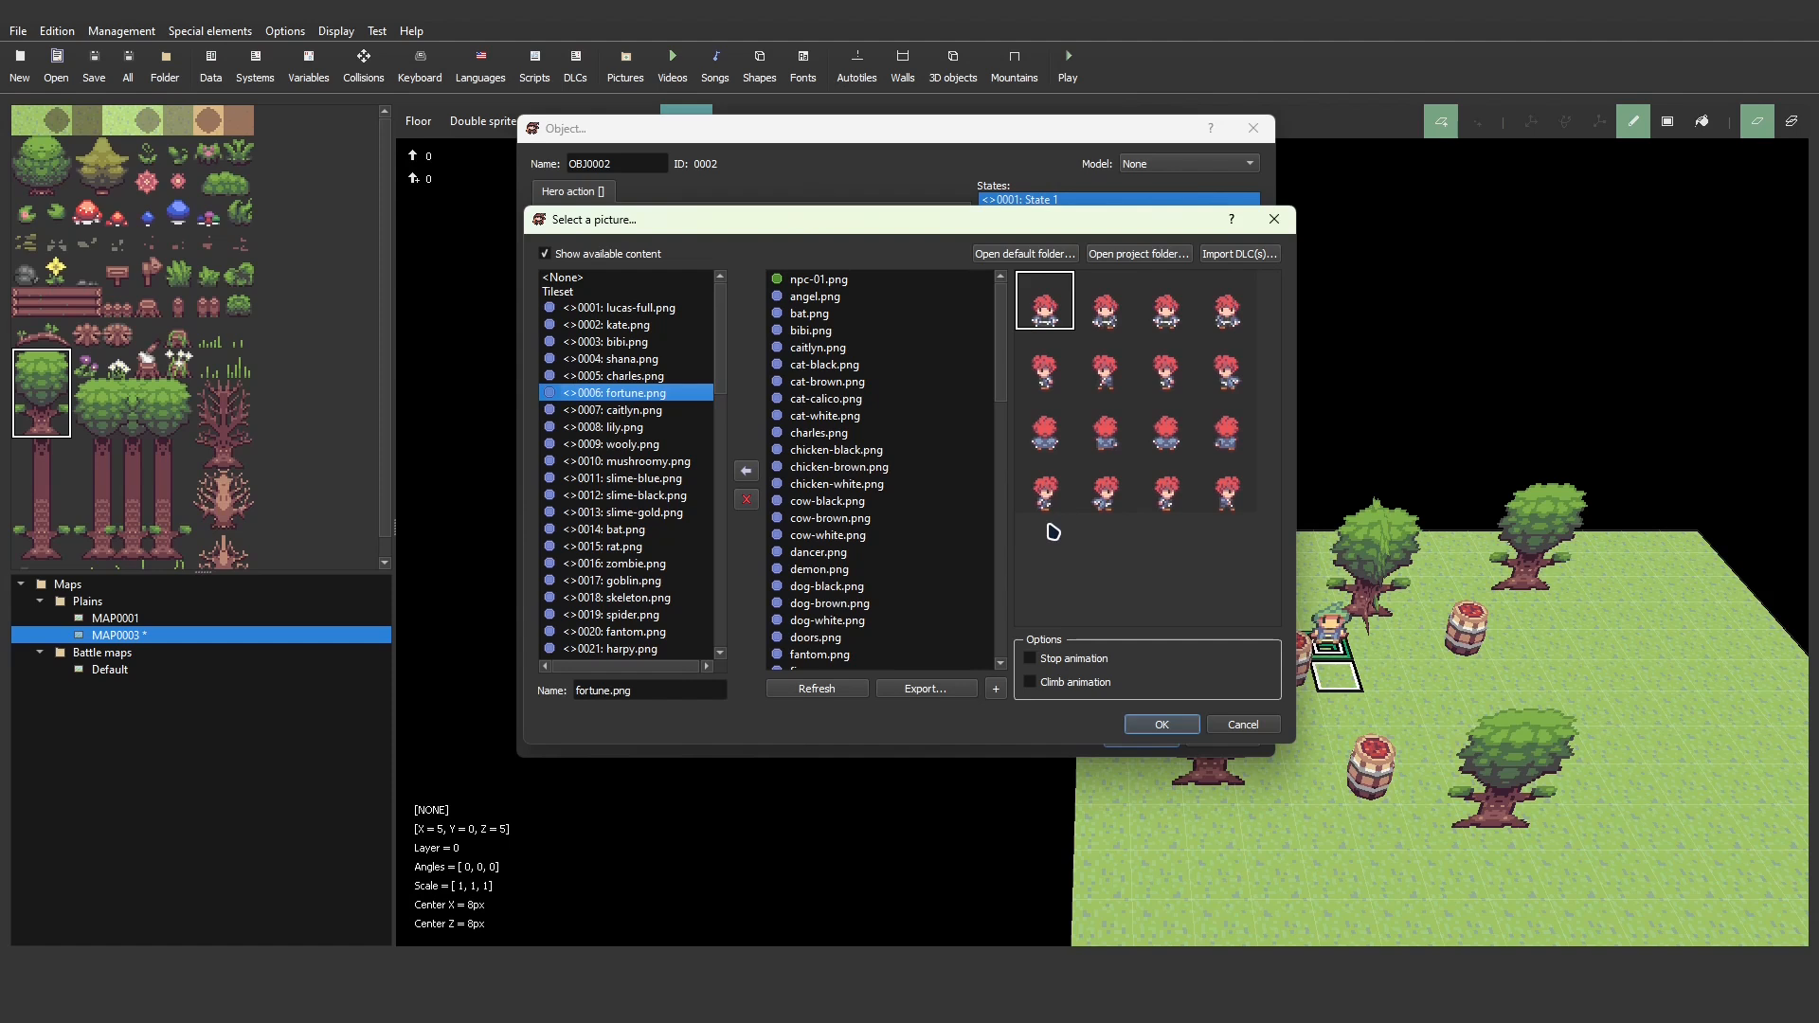
pyautogui.click(1161, 725)
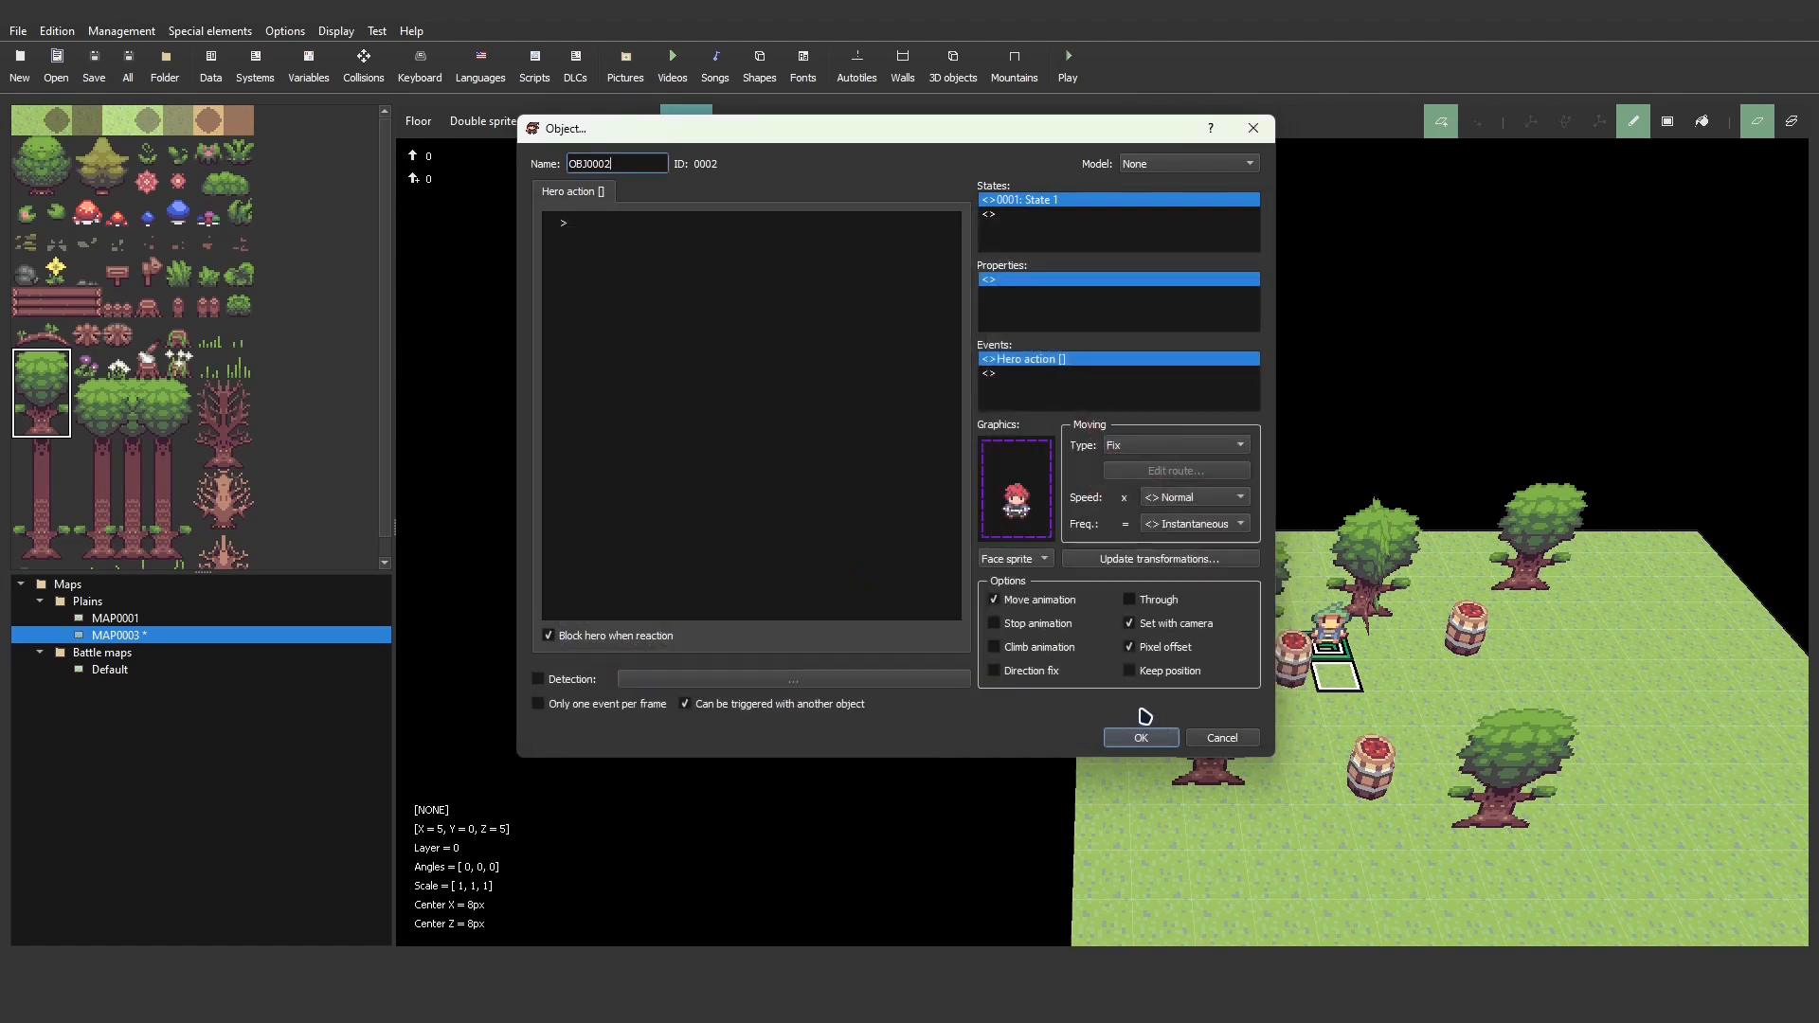
# - Add the Light plugin's Add directional light command, with its default parameters, to the new object's hero action and accept the object
pyautogui.doubleClick(618, 232)
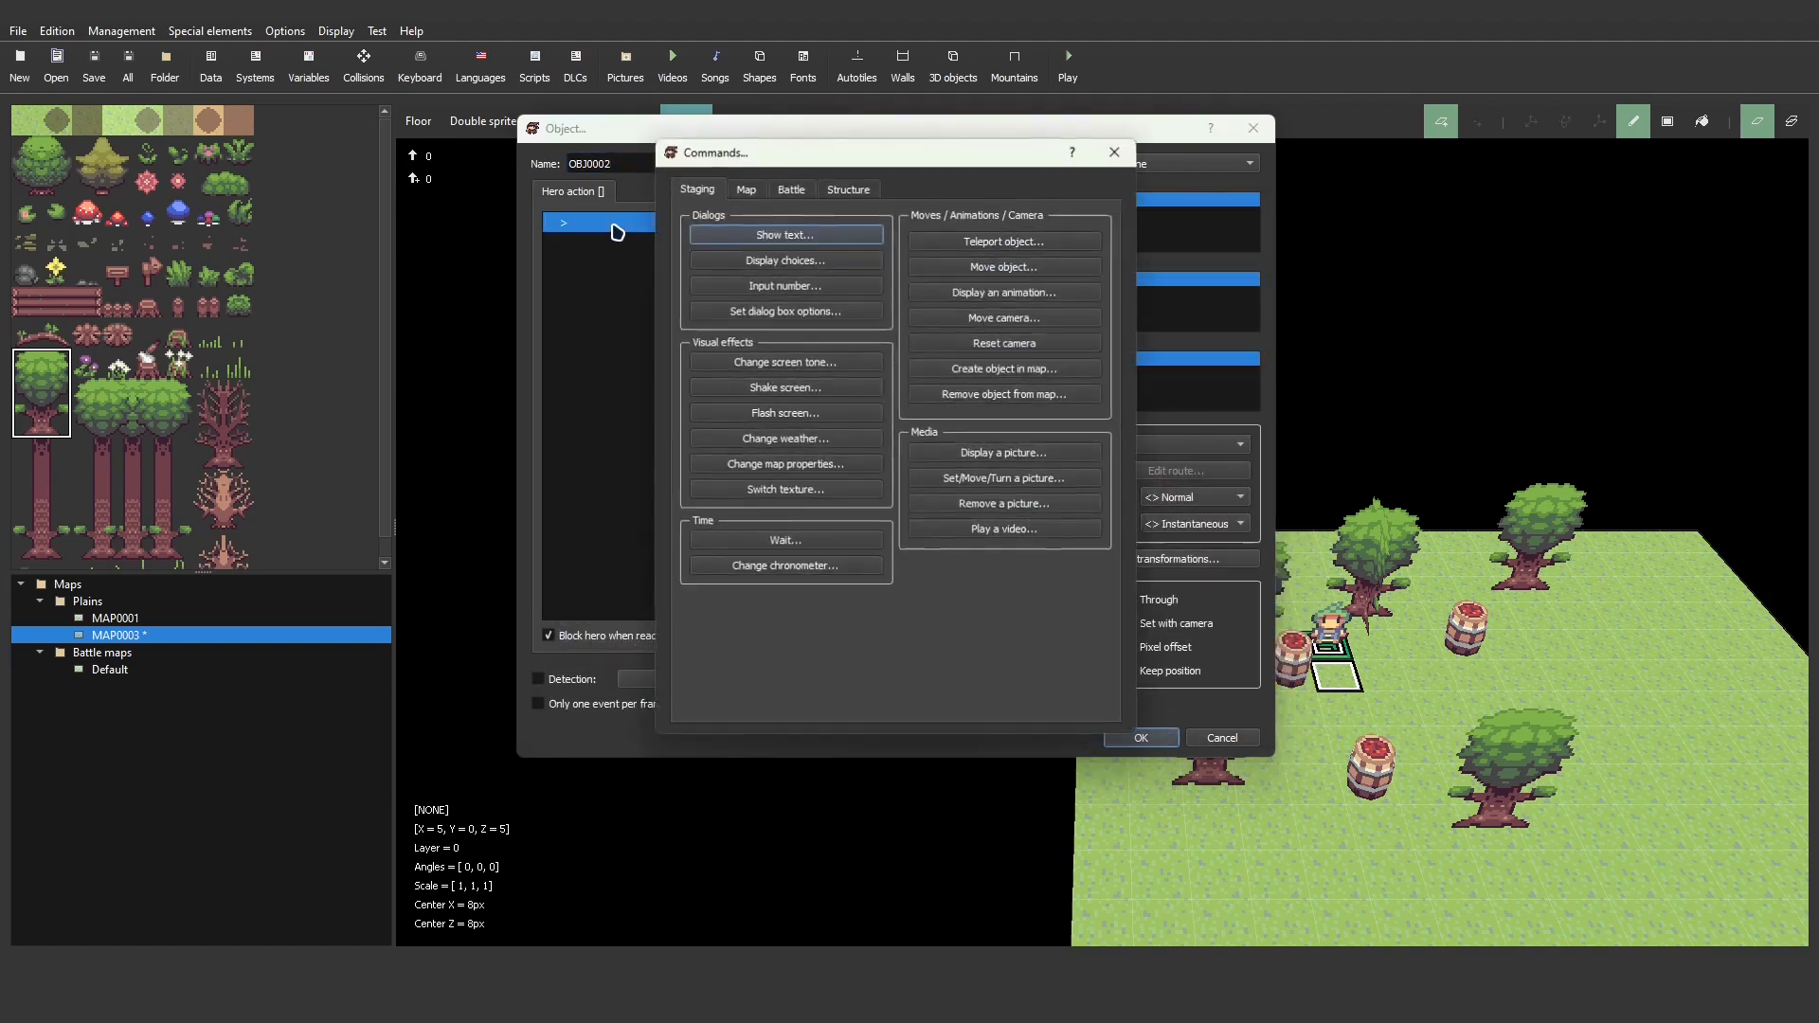
pyautogui.click(844, 192)
pyautogui.click(963, 340)
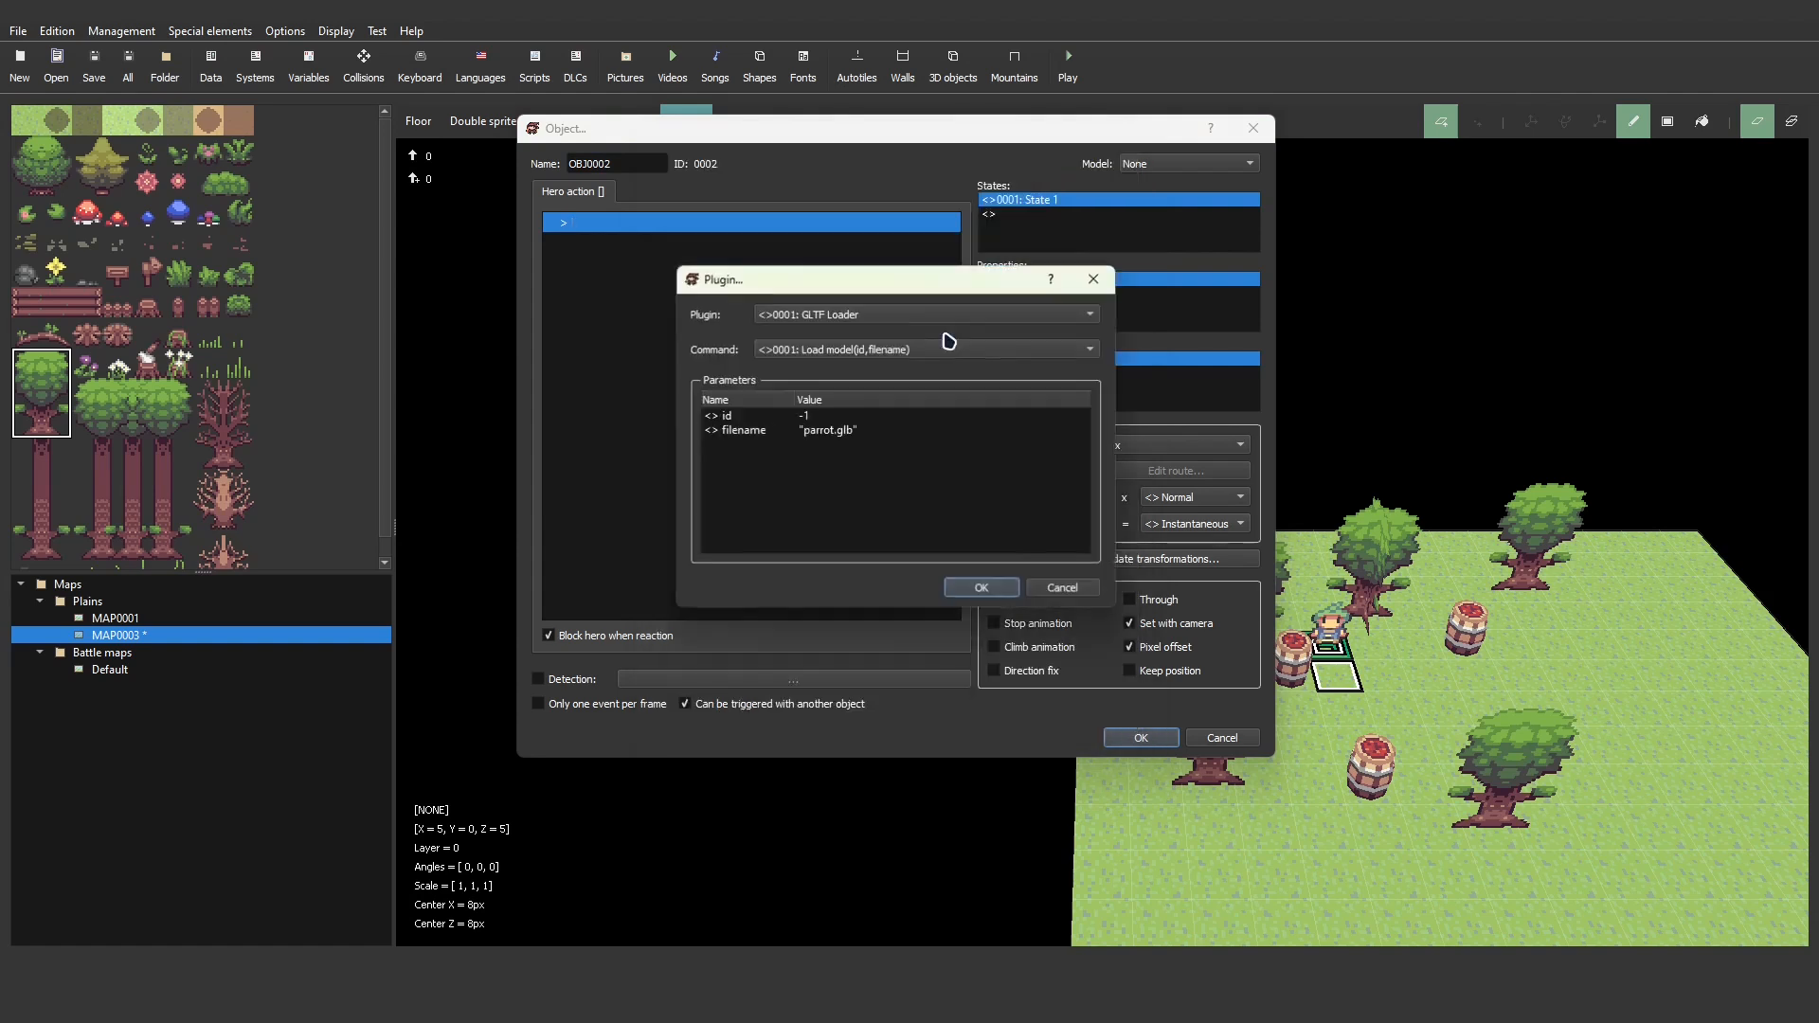
pyautogui.click(776, 313)
pyautogui.click(802, 334)
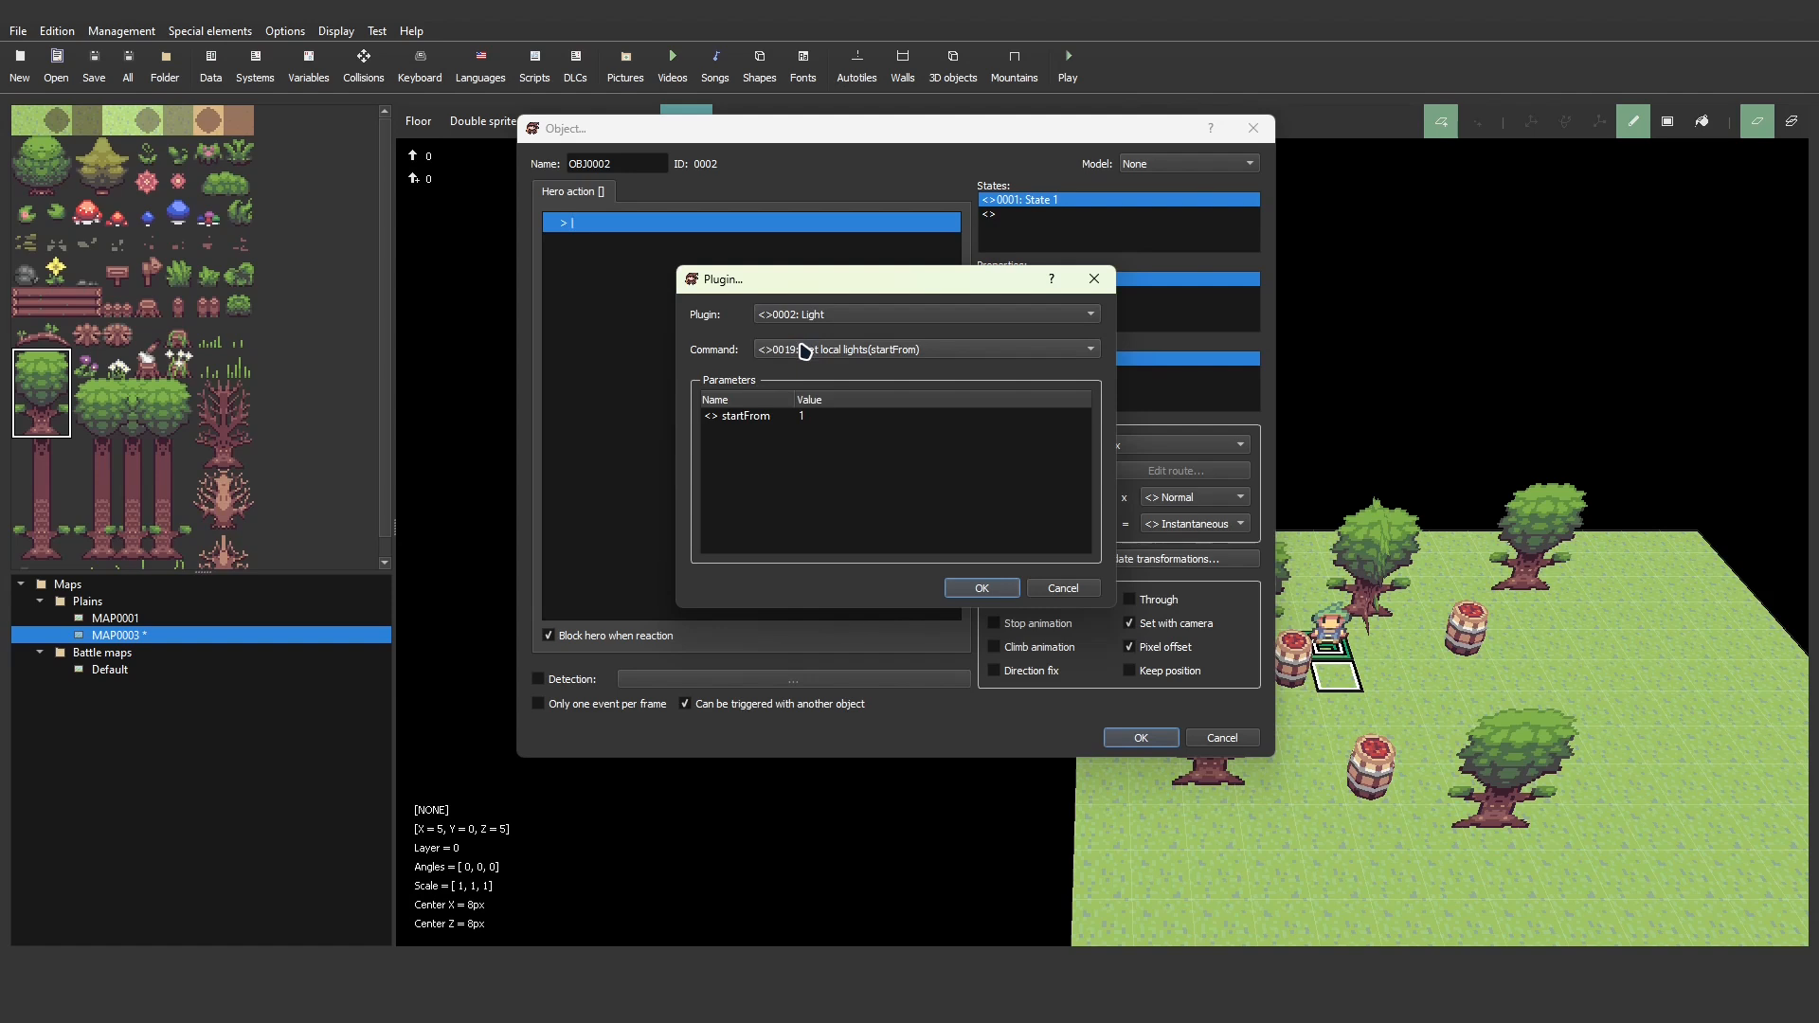
pyautogui.click(798, 350)
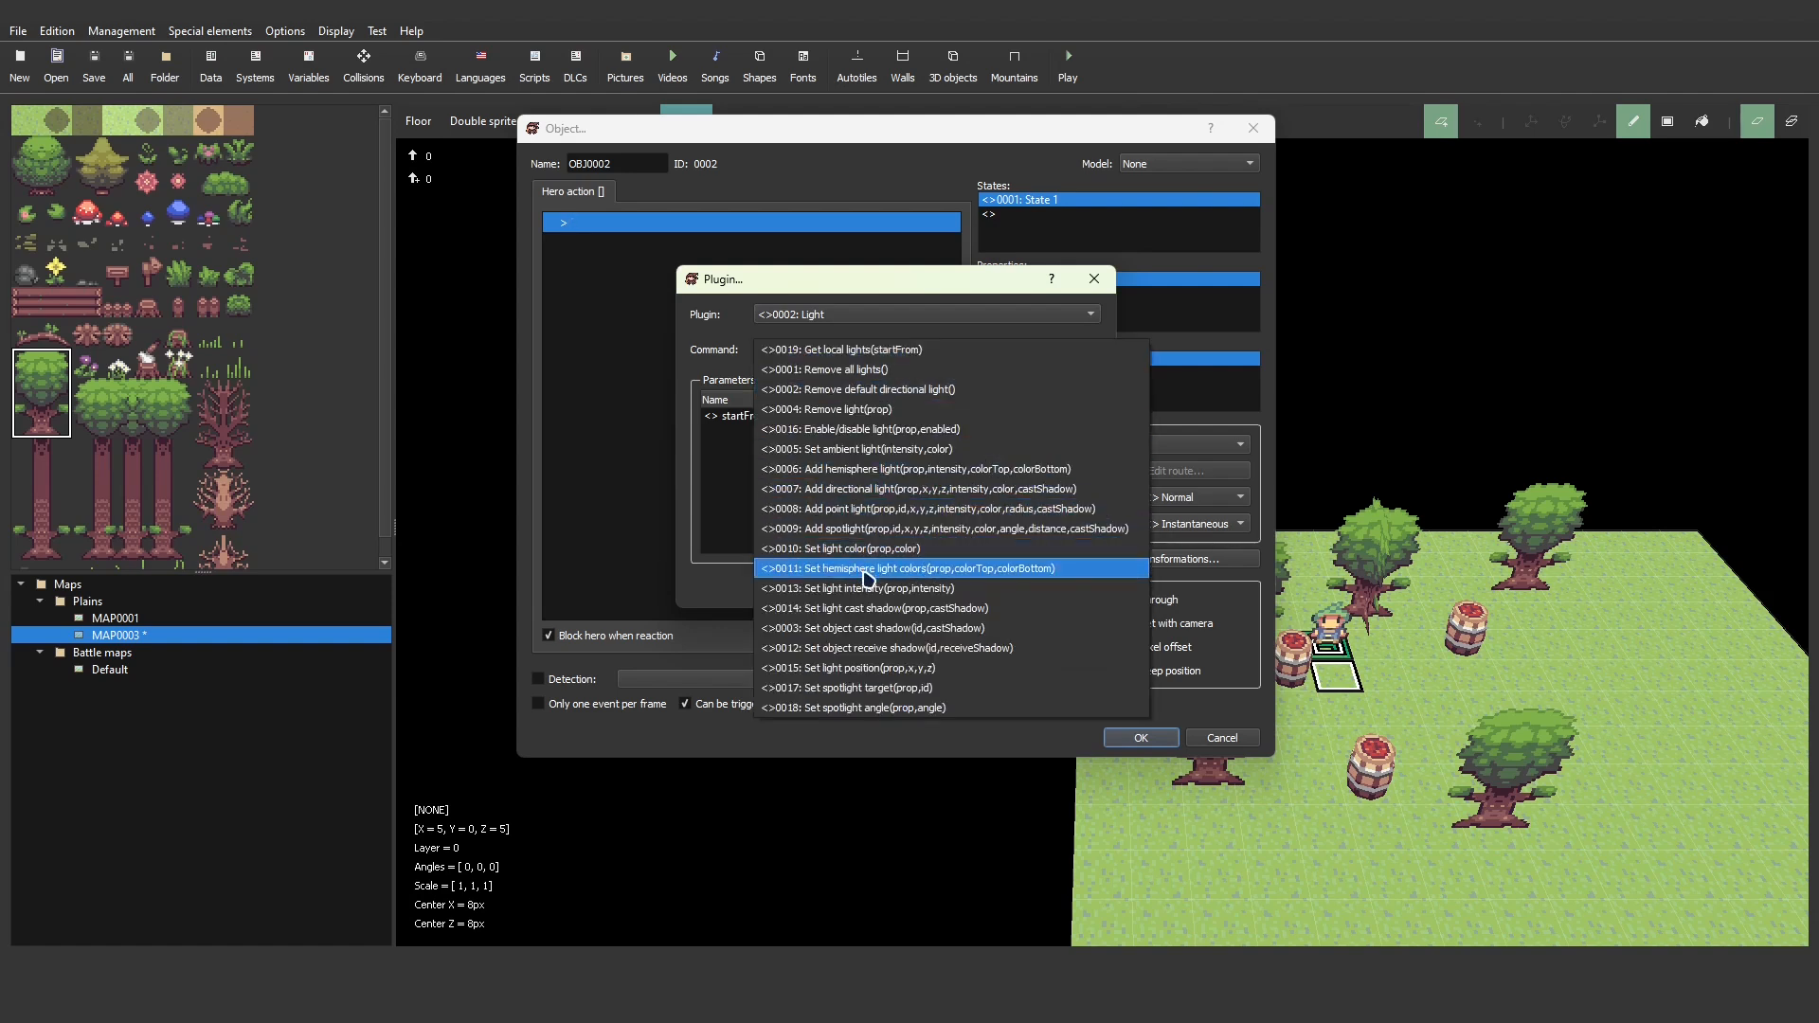
pyautogui.click(864, 490)
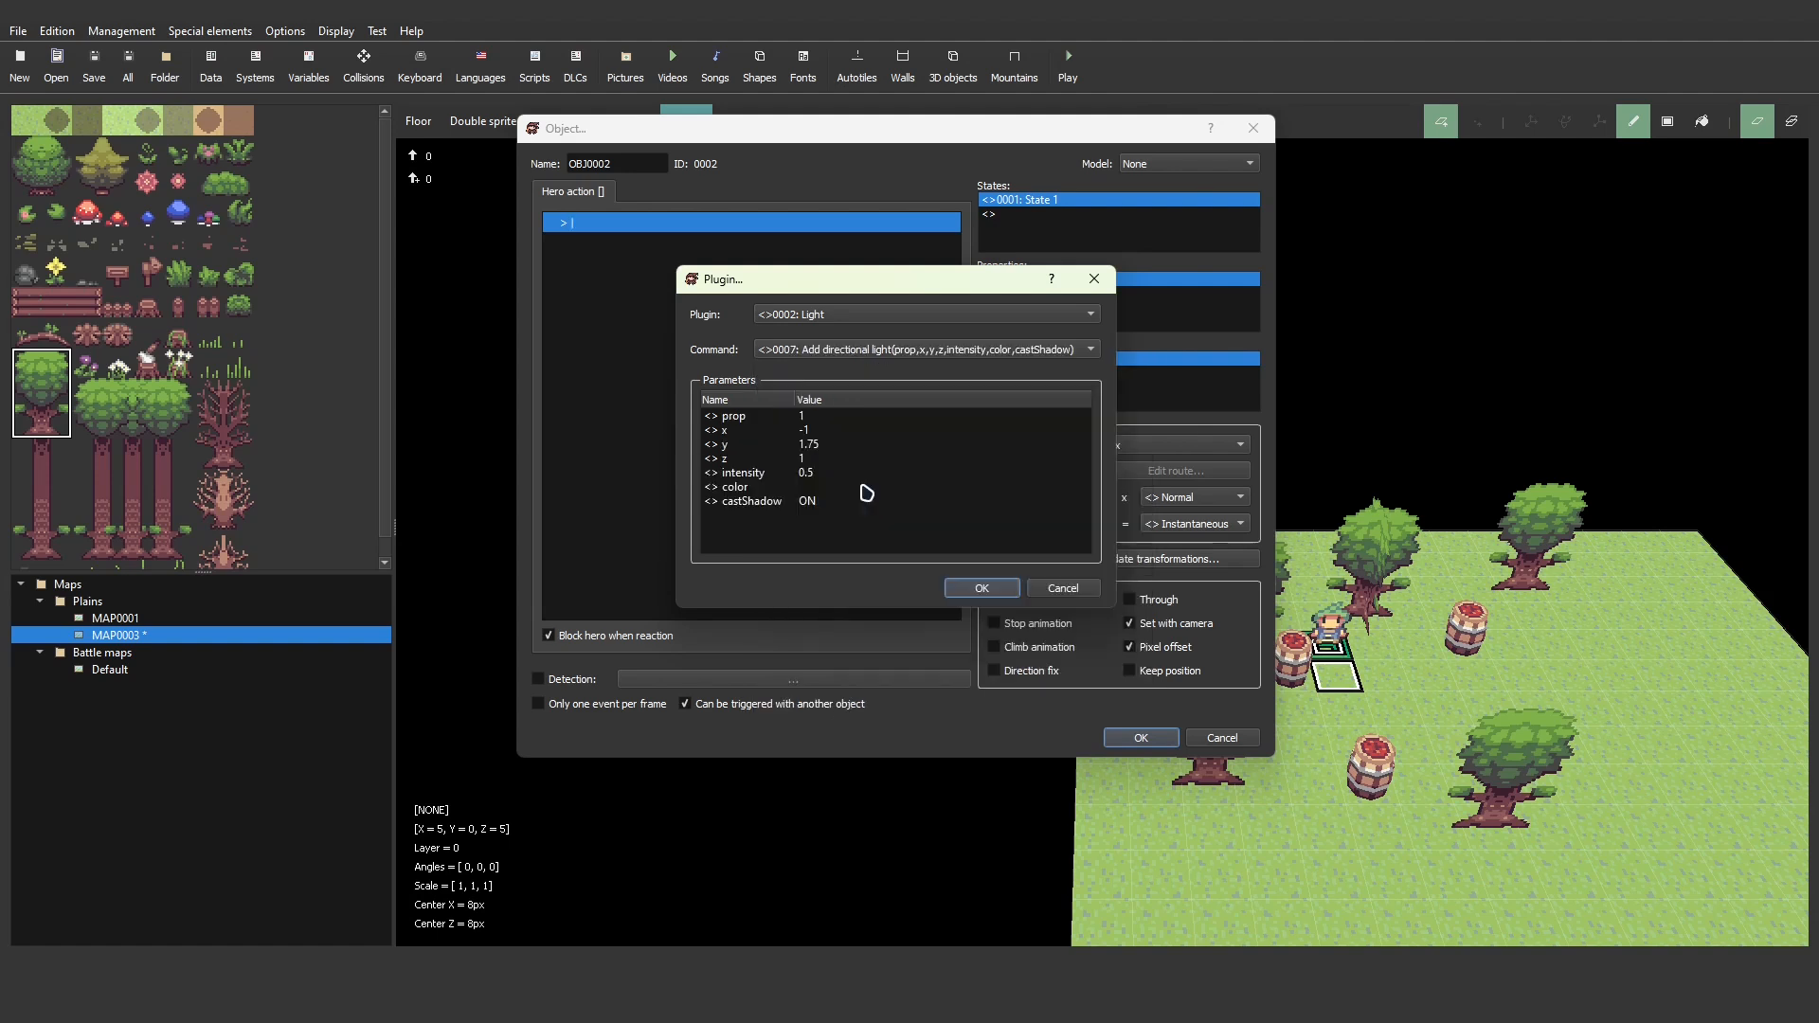
pyautogui.click(981, 588)
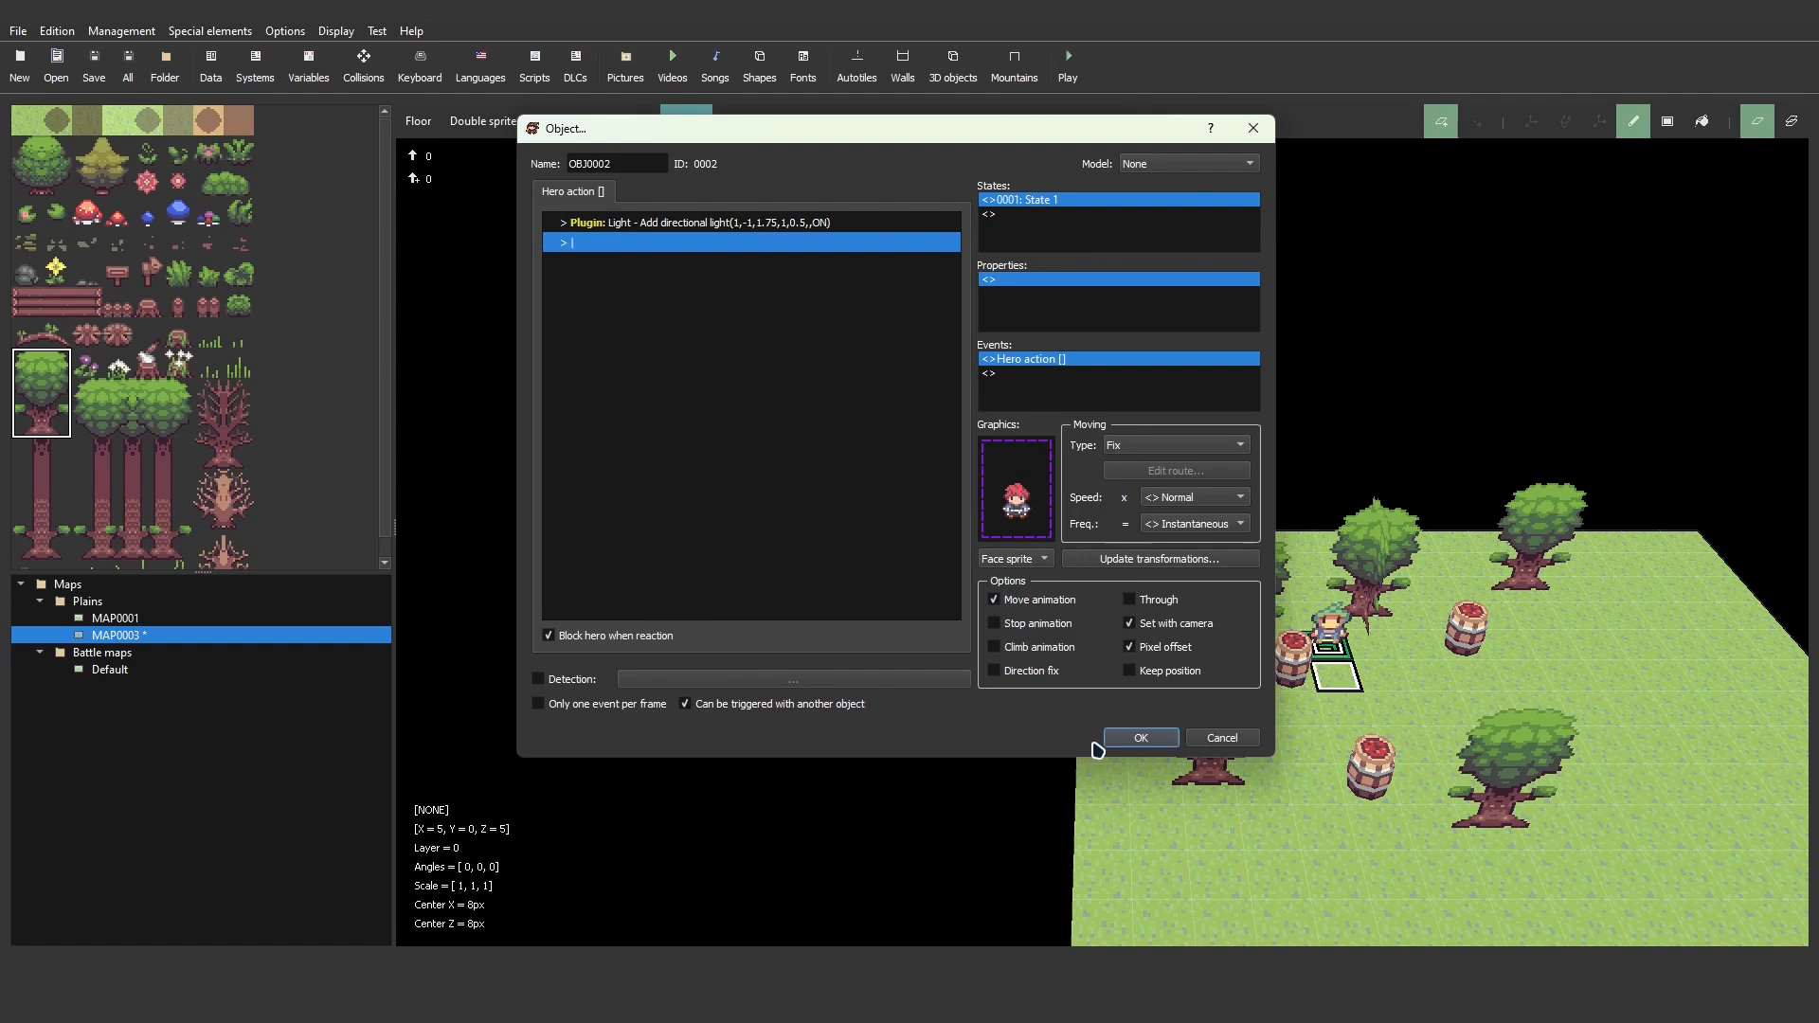
pyautogui.click(1140, 738)
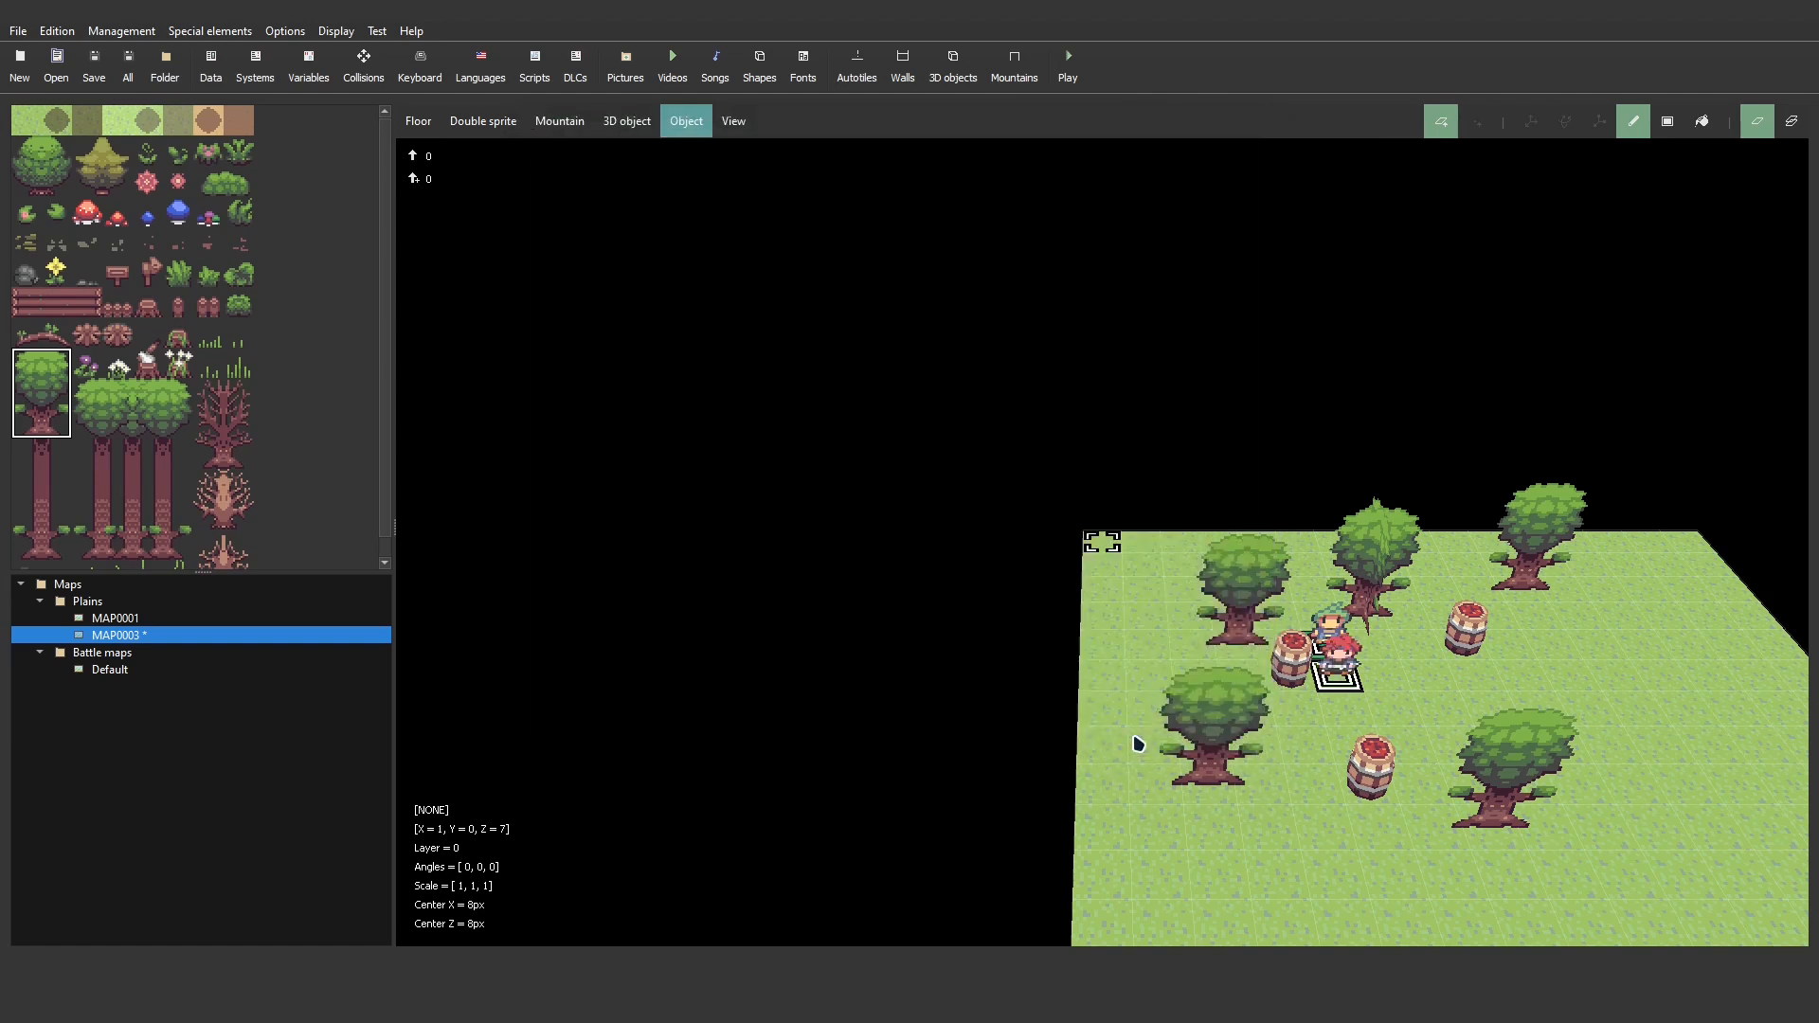
# - Save all changes and playtest the map by starting a new game
pyautogui.click(128, 66)
pyautogui.click(1068, 68)
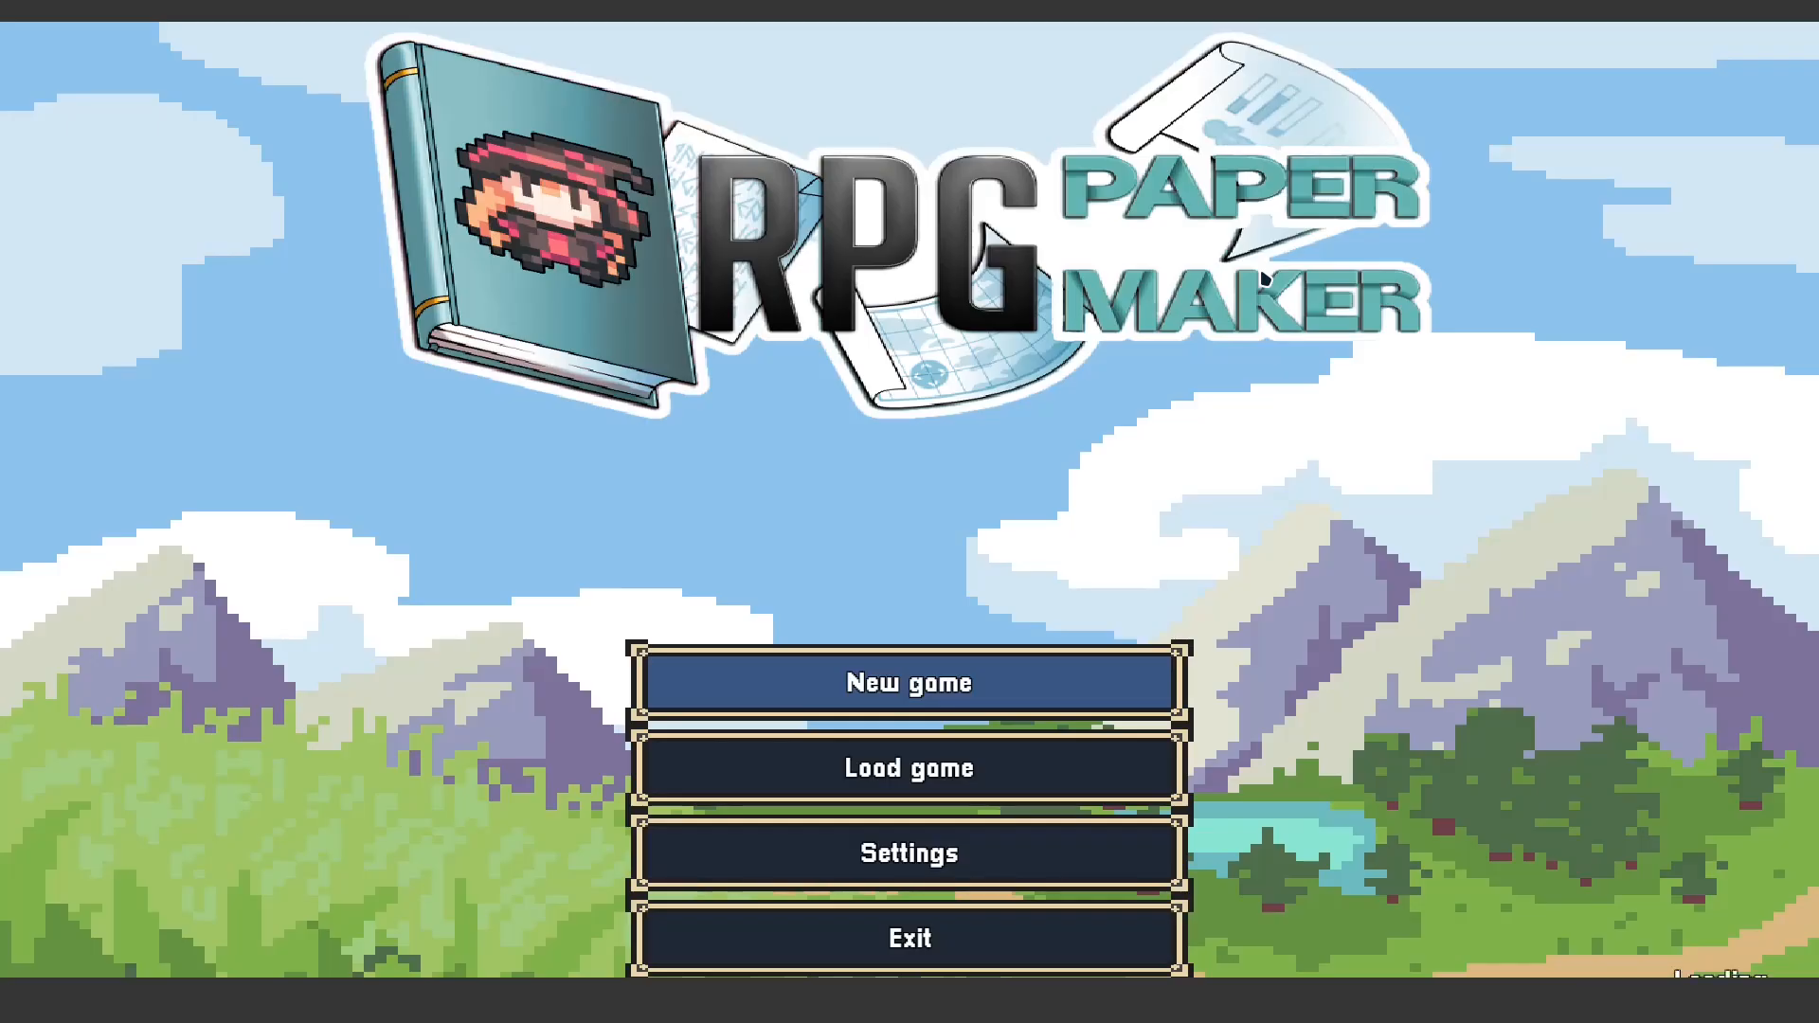
pyautogui.press('Return')
pyautogui.press('Up')
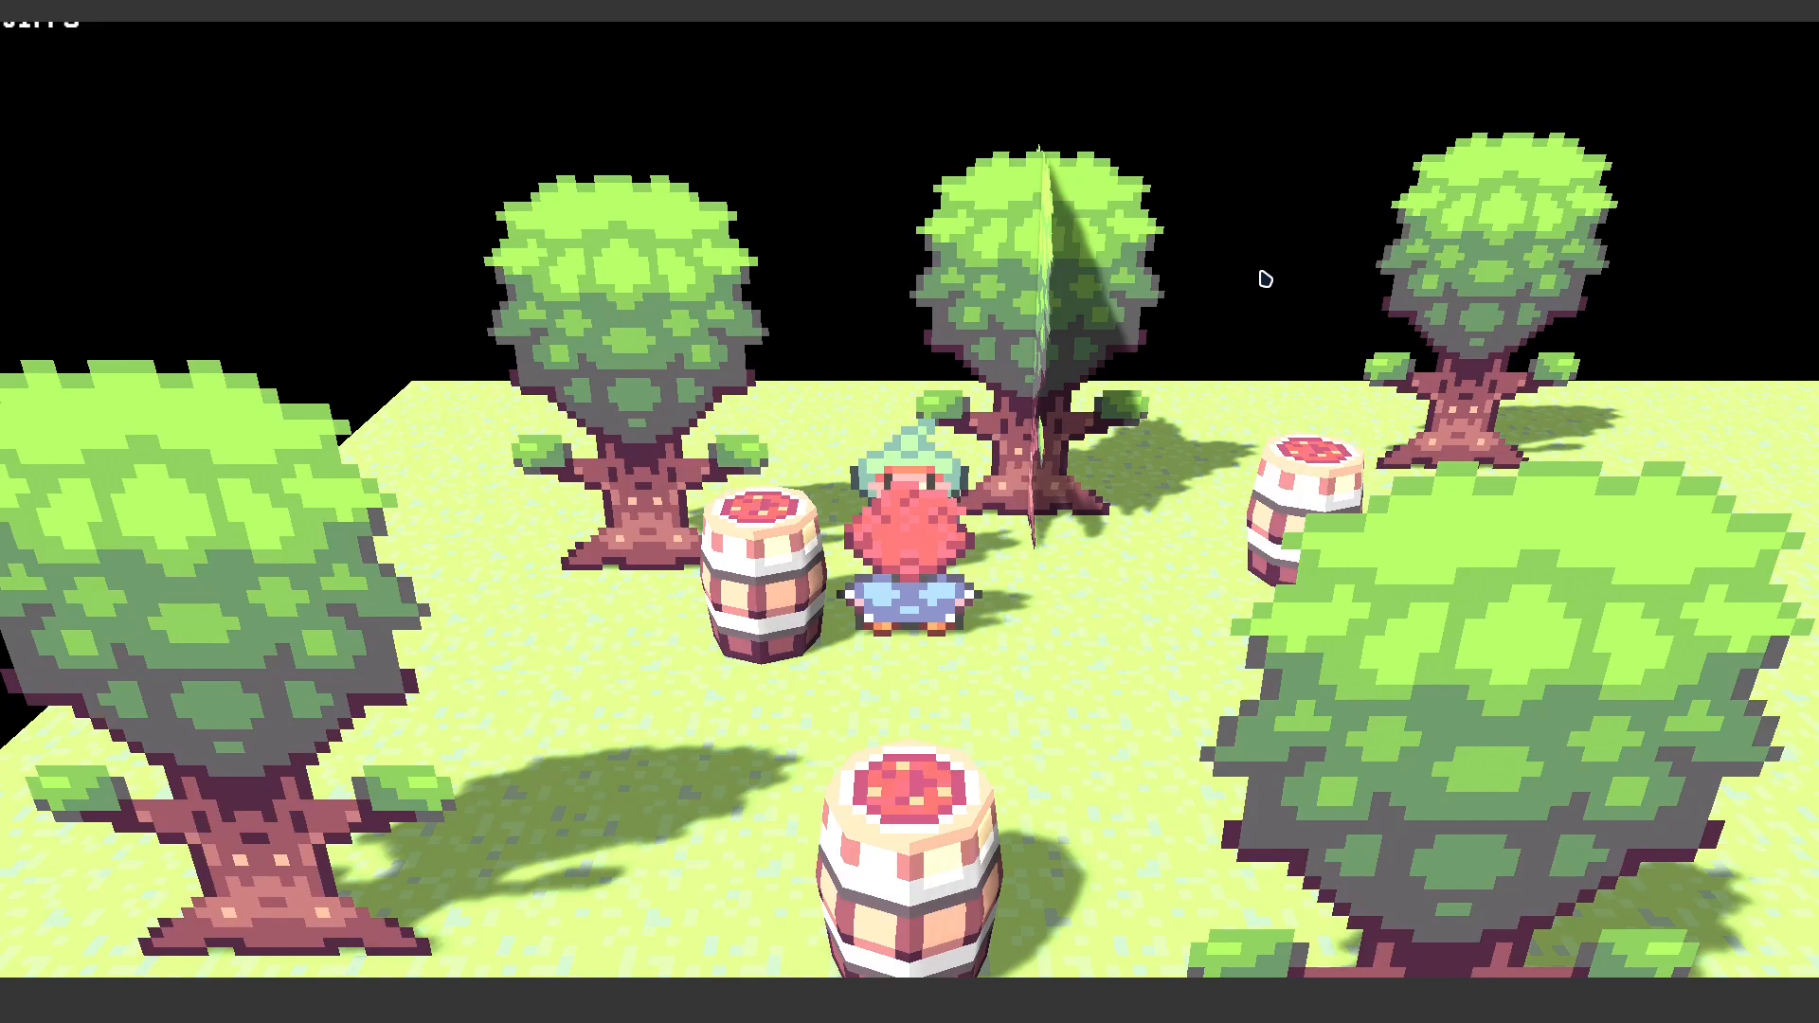
# - Walk the hero around the trees and barrels to examine the directional light's shadows, and close the test game
pyautogui.press('Up')
pyautogui.press('Left')
pyautogui.press('Right')
pyautogui.press('Down')
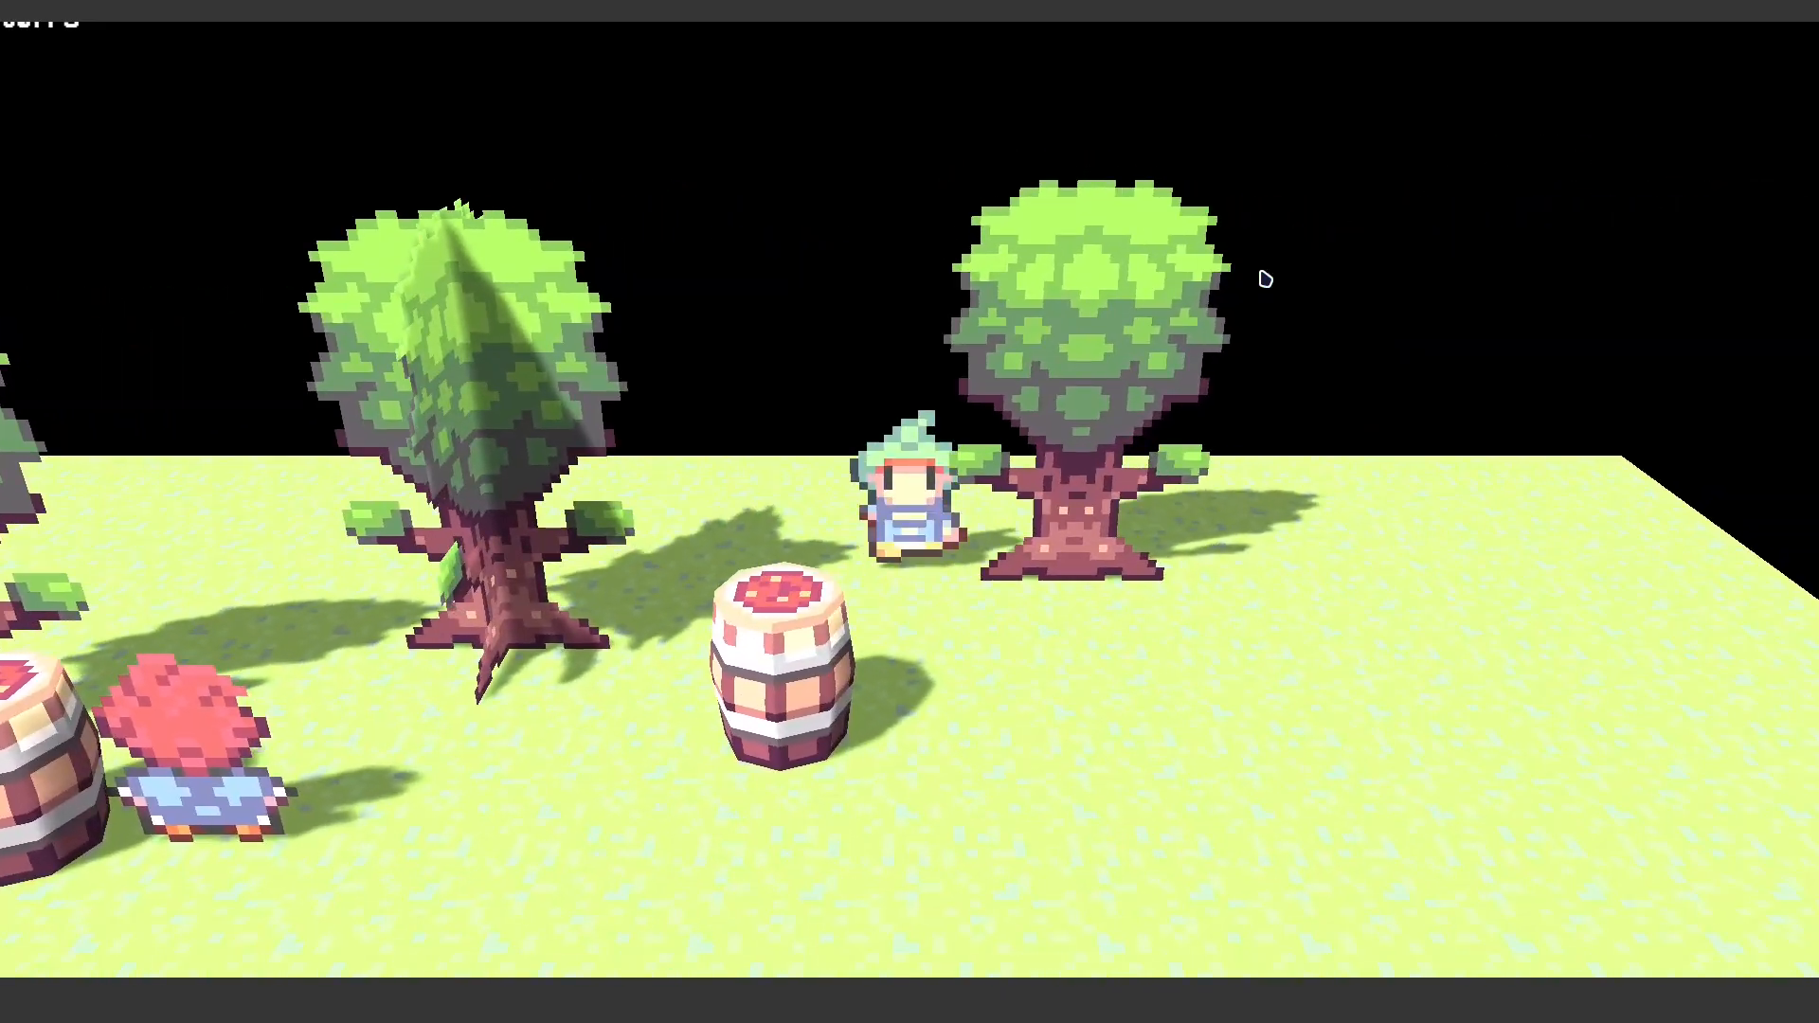
pyautogui.press('Left')
pyautogui.press('Down')
pyautogui.press('Right')
pyautogui.press('Down')
pyautogui.press('Left')
pyautogui.press('Down')
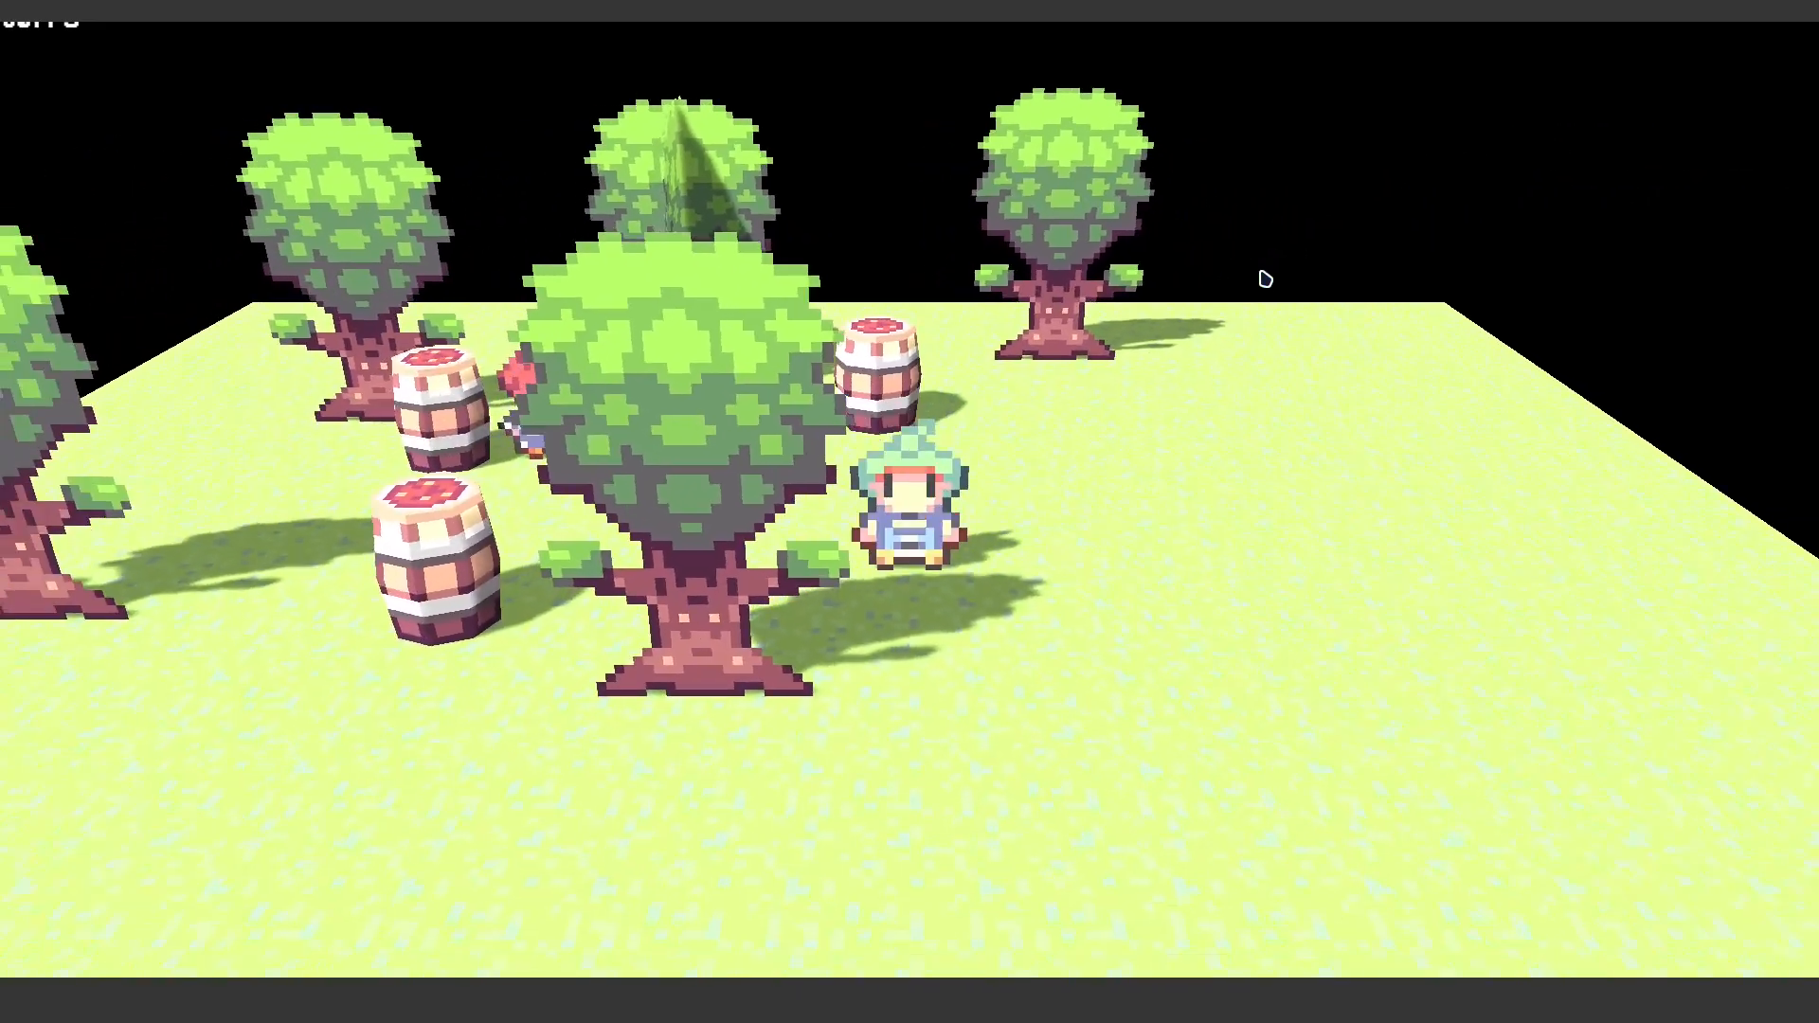
pyautogui.press('Right')
pyautogui.press('Left')
pyautogui.press('Up')
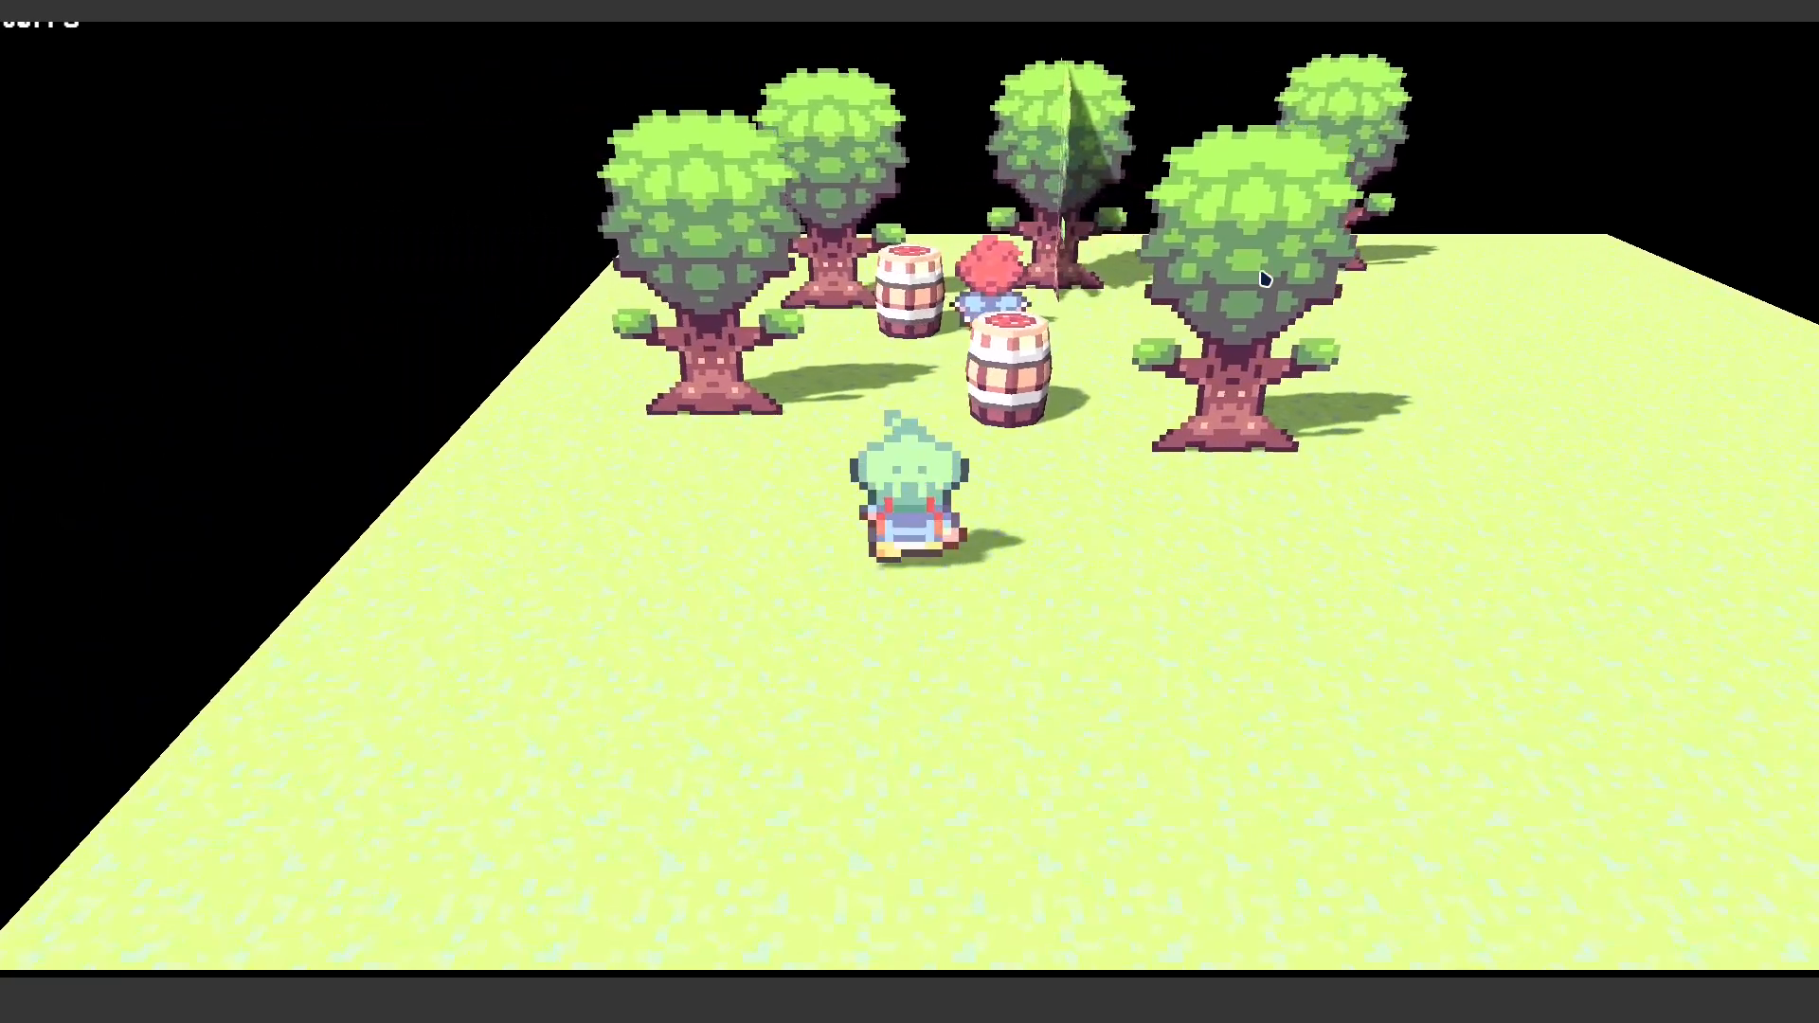
pyautogui.press('Right')
pyautogui.press('Left')
pyautogui.press('Down')
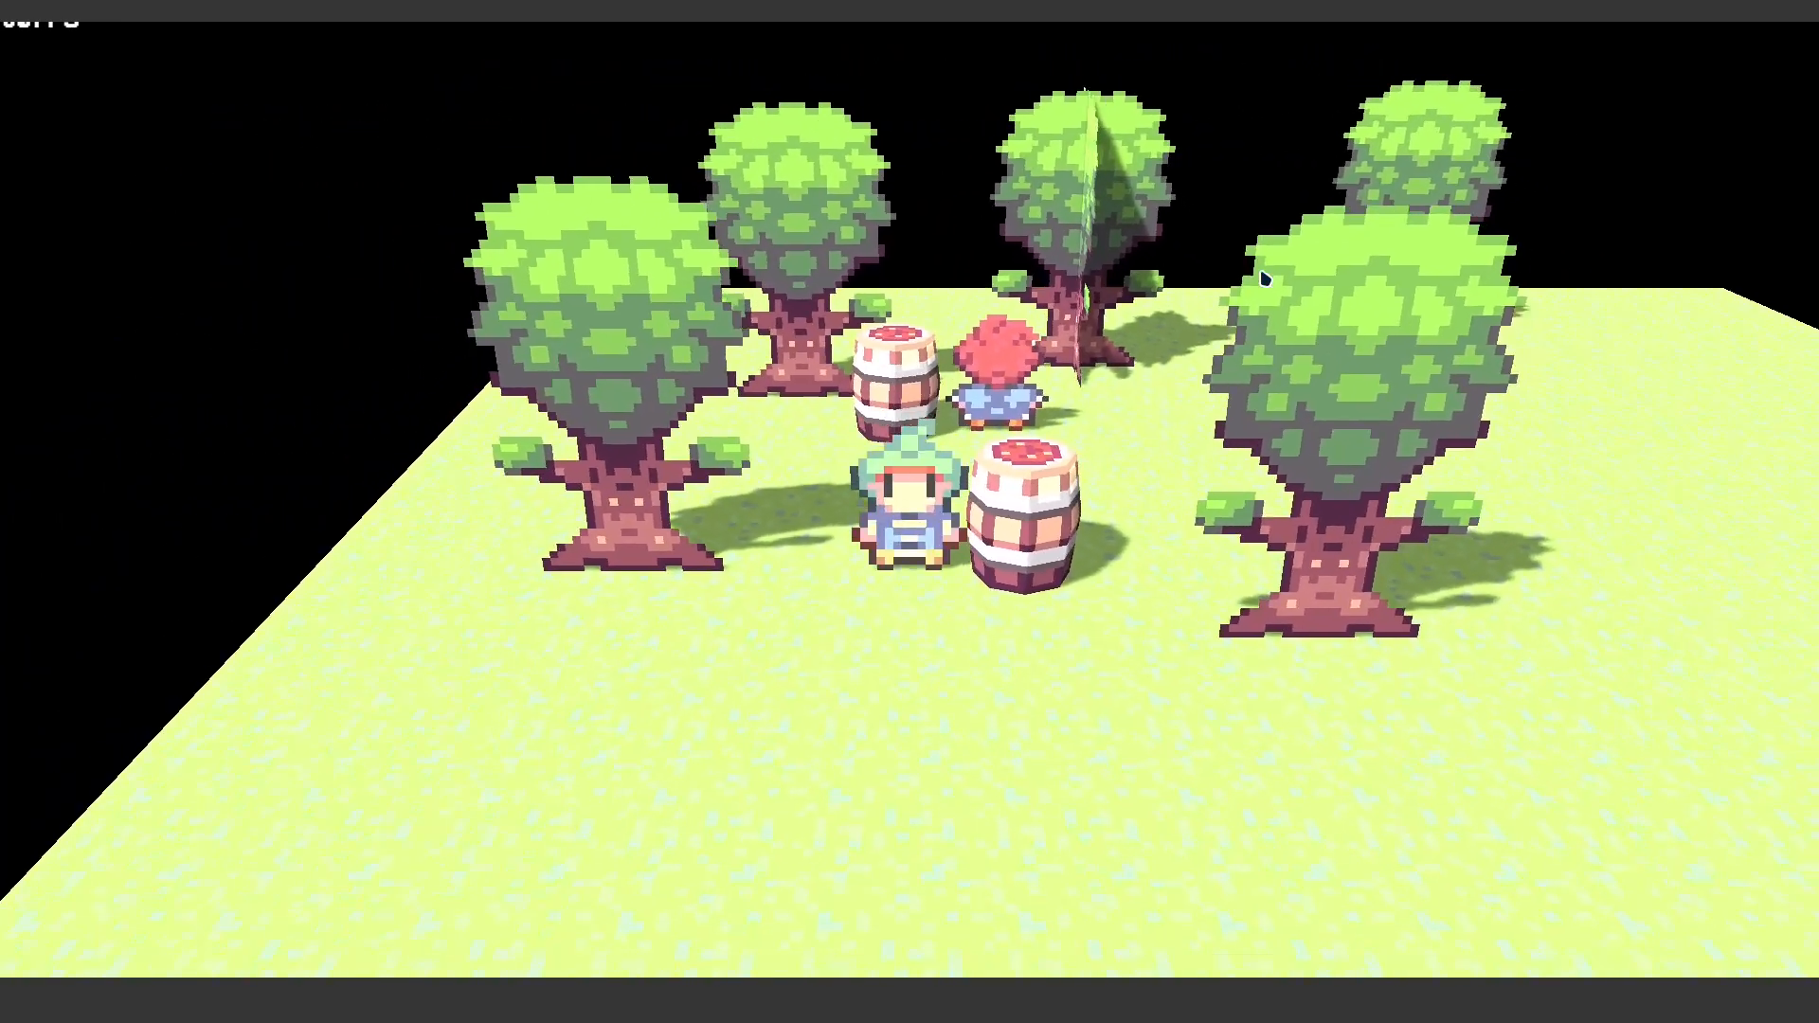
pyautogui.press('Up')
pyautogui.press('Down')
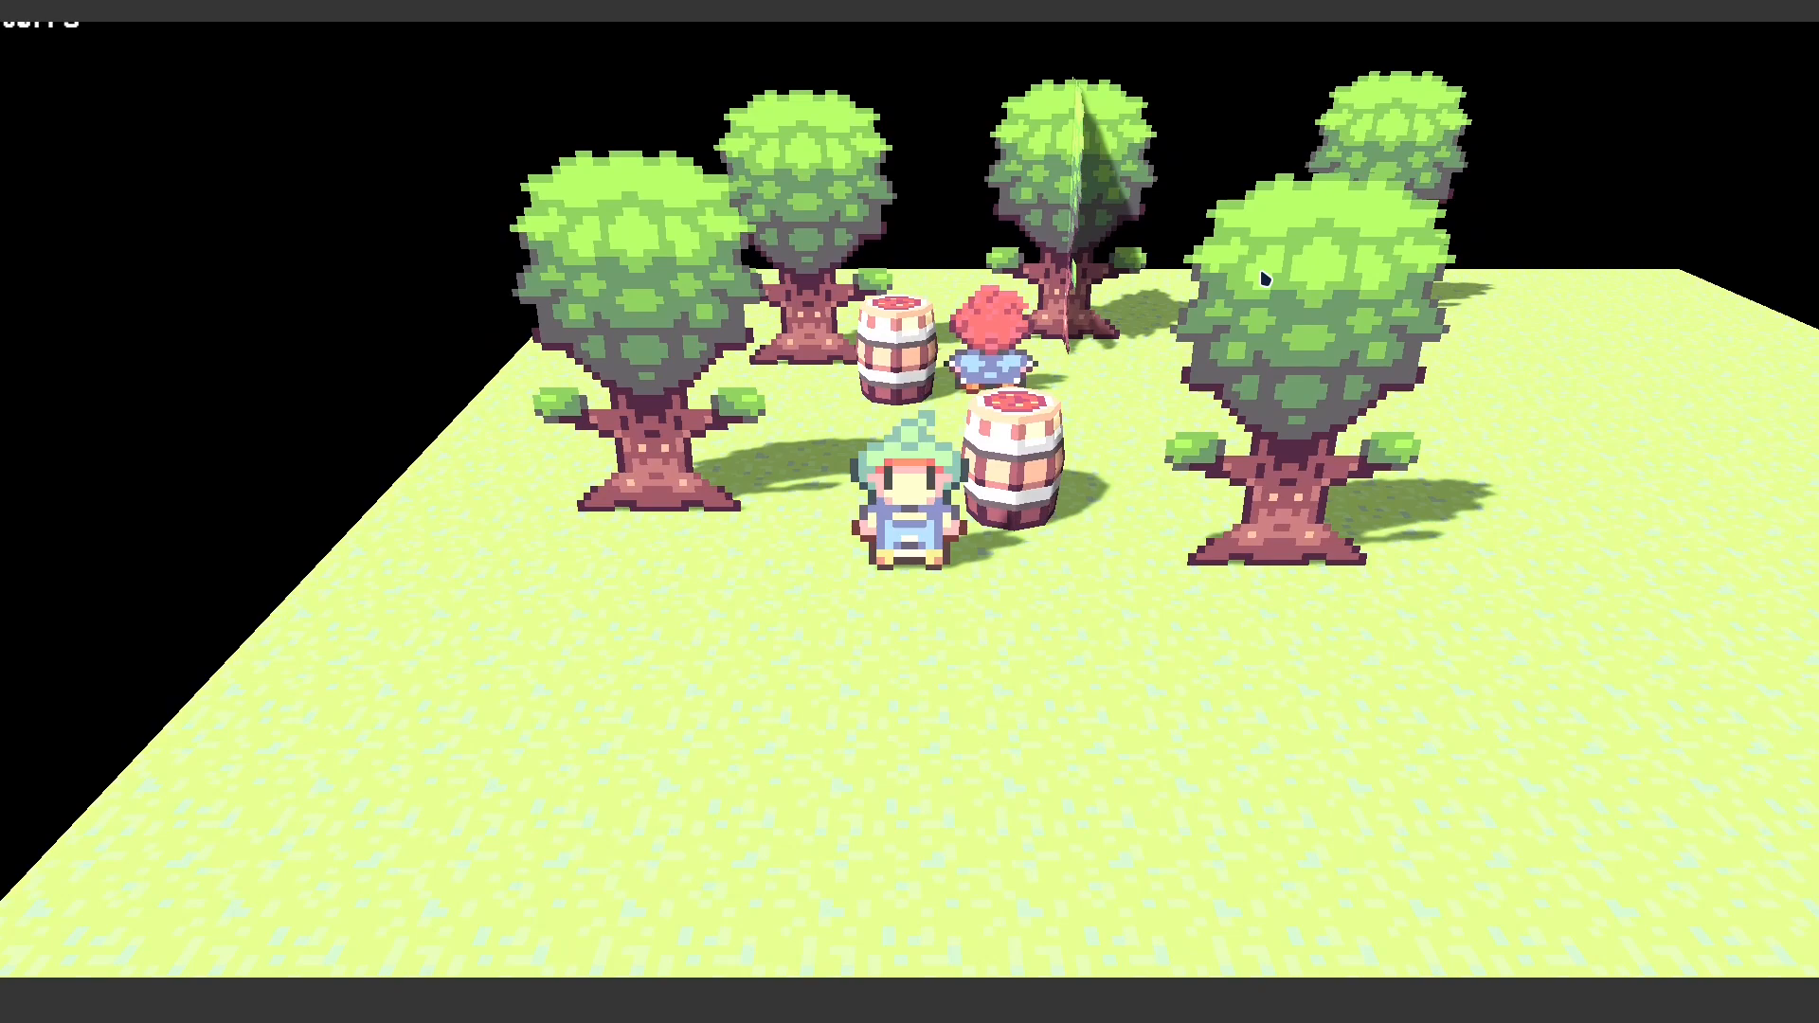
pyautogui.press('Up')
pyautogui.press('Right')
pyautogui.press('Left')
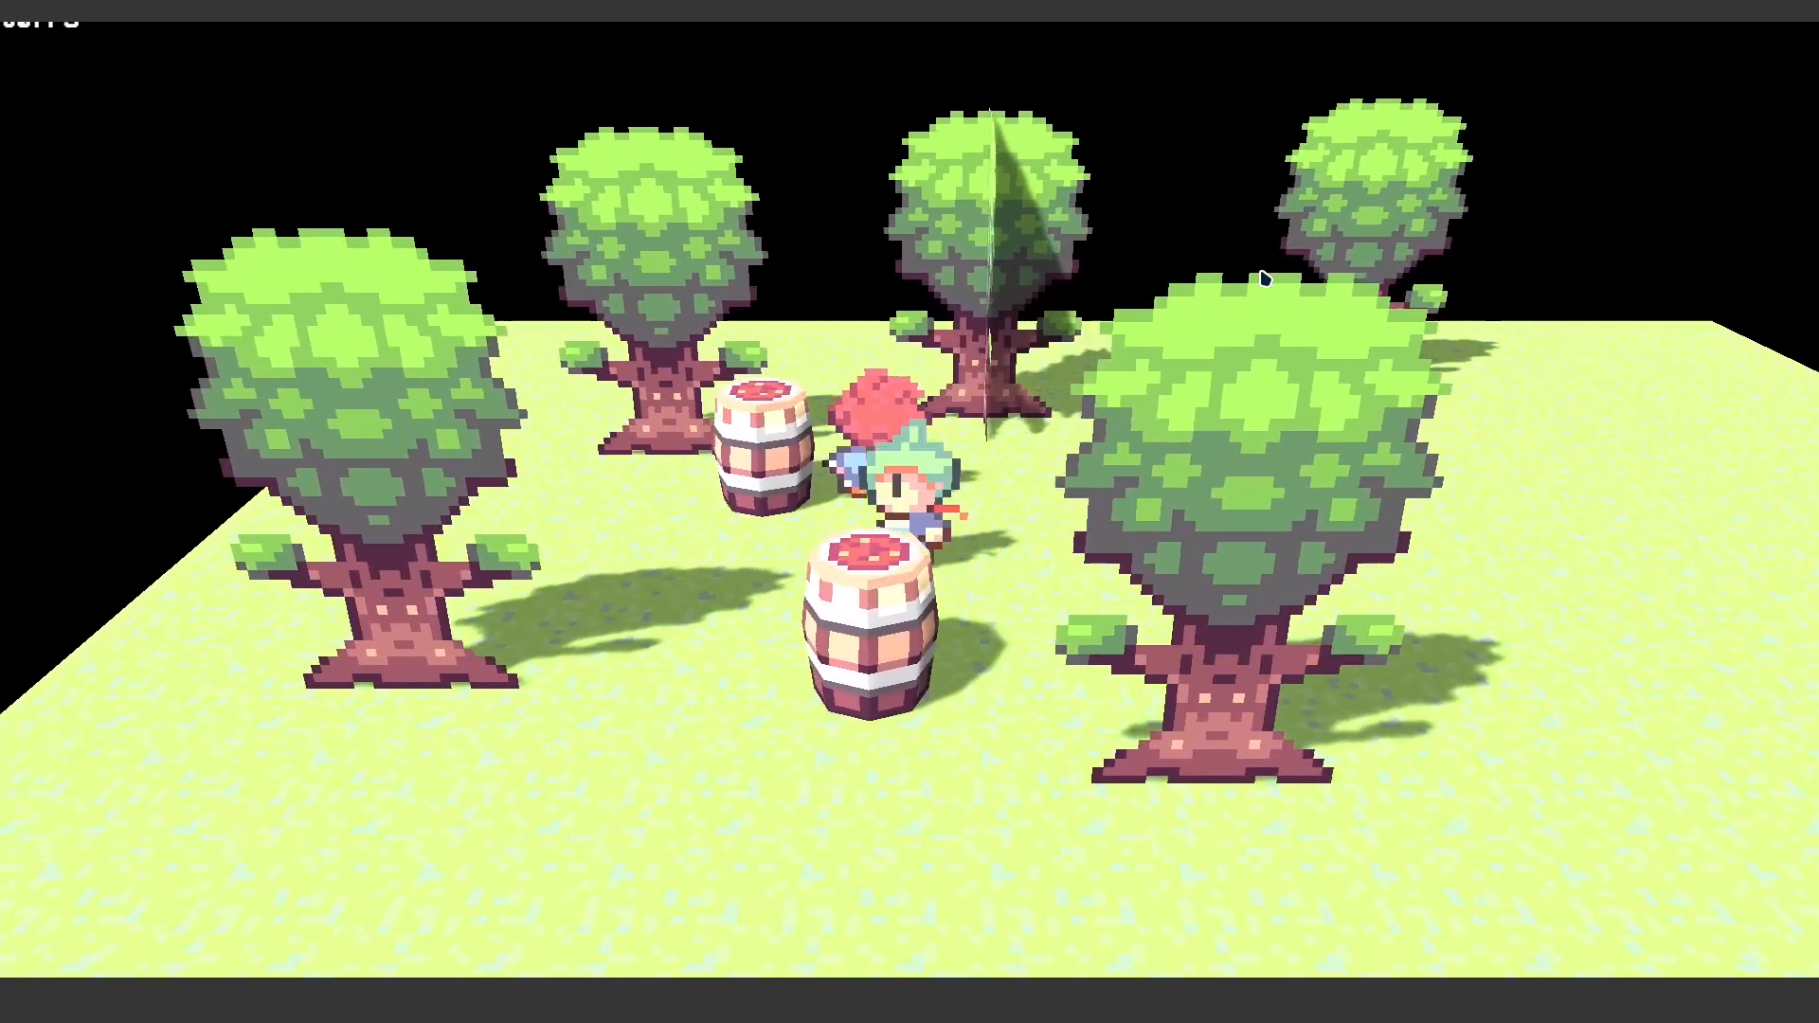
pyautogui.hotkey('alt', 'F4')
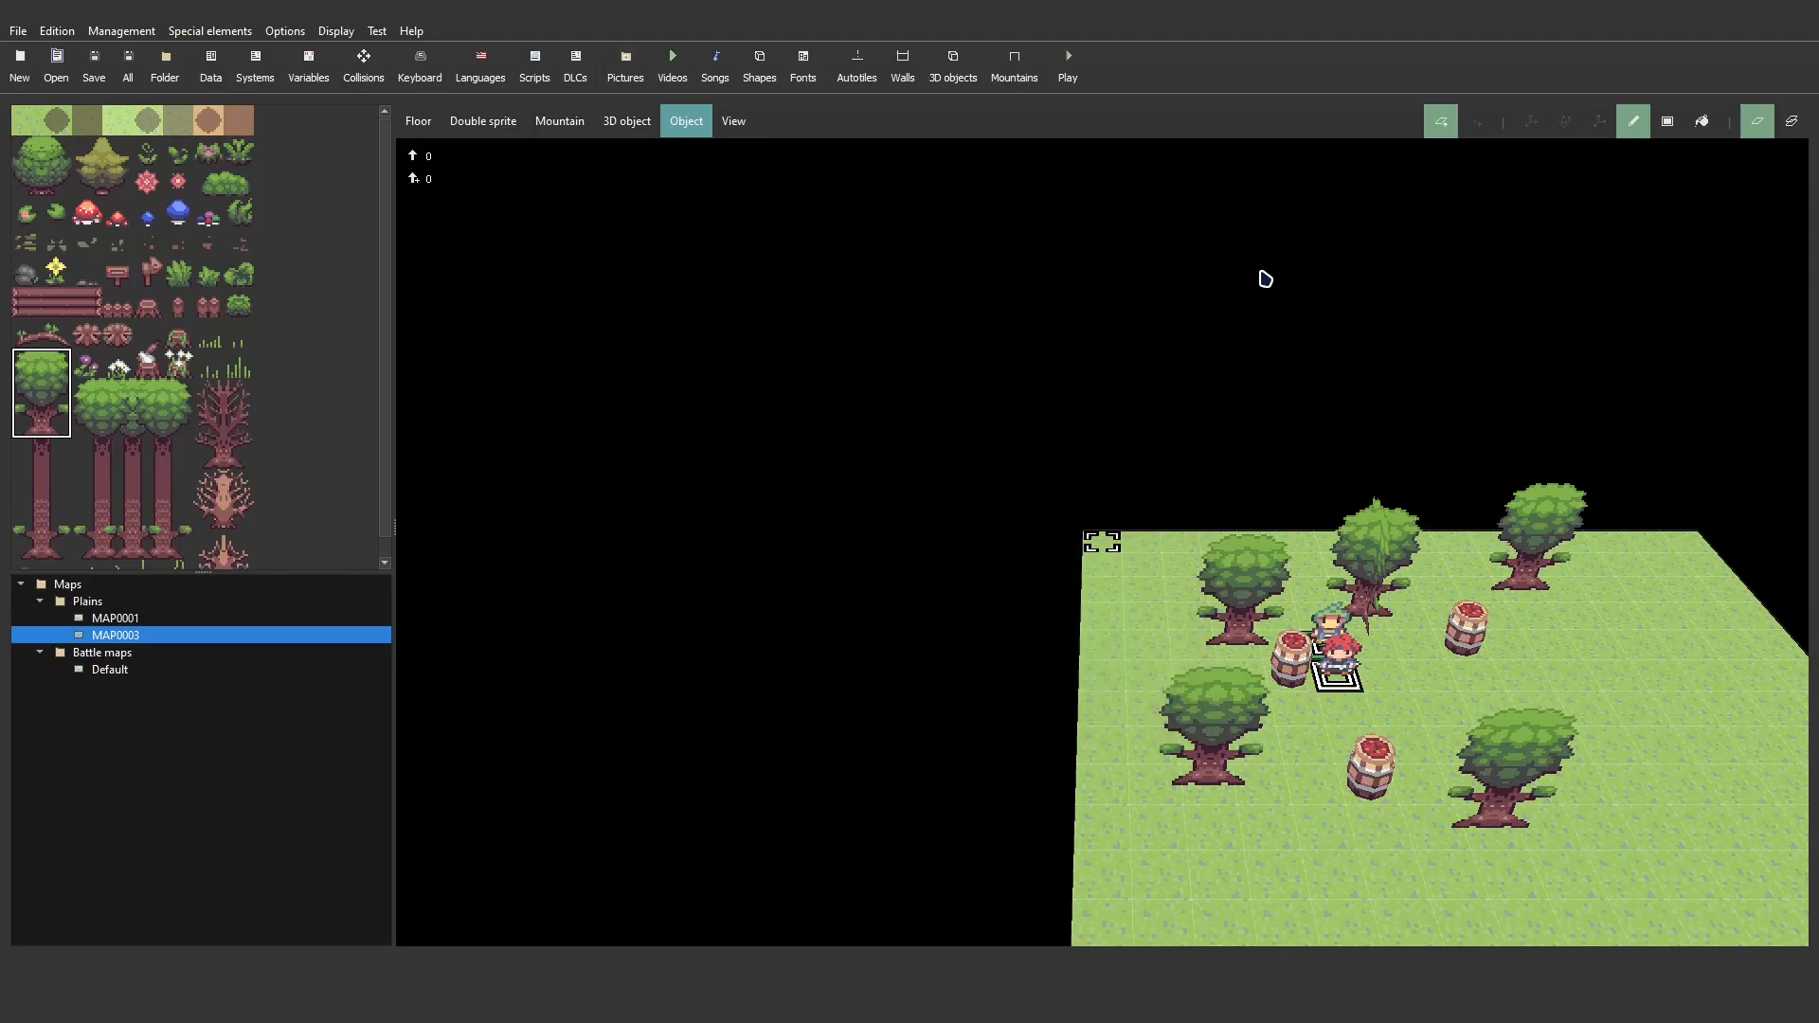
# - Reopen the directional light command on the object in front of the hero and set its X offset to 0
pyautogui.click(1348, 671)
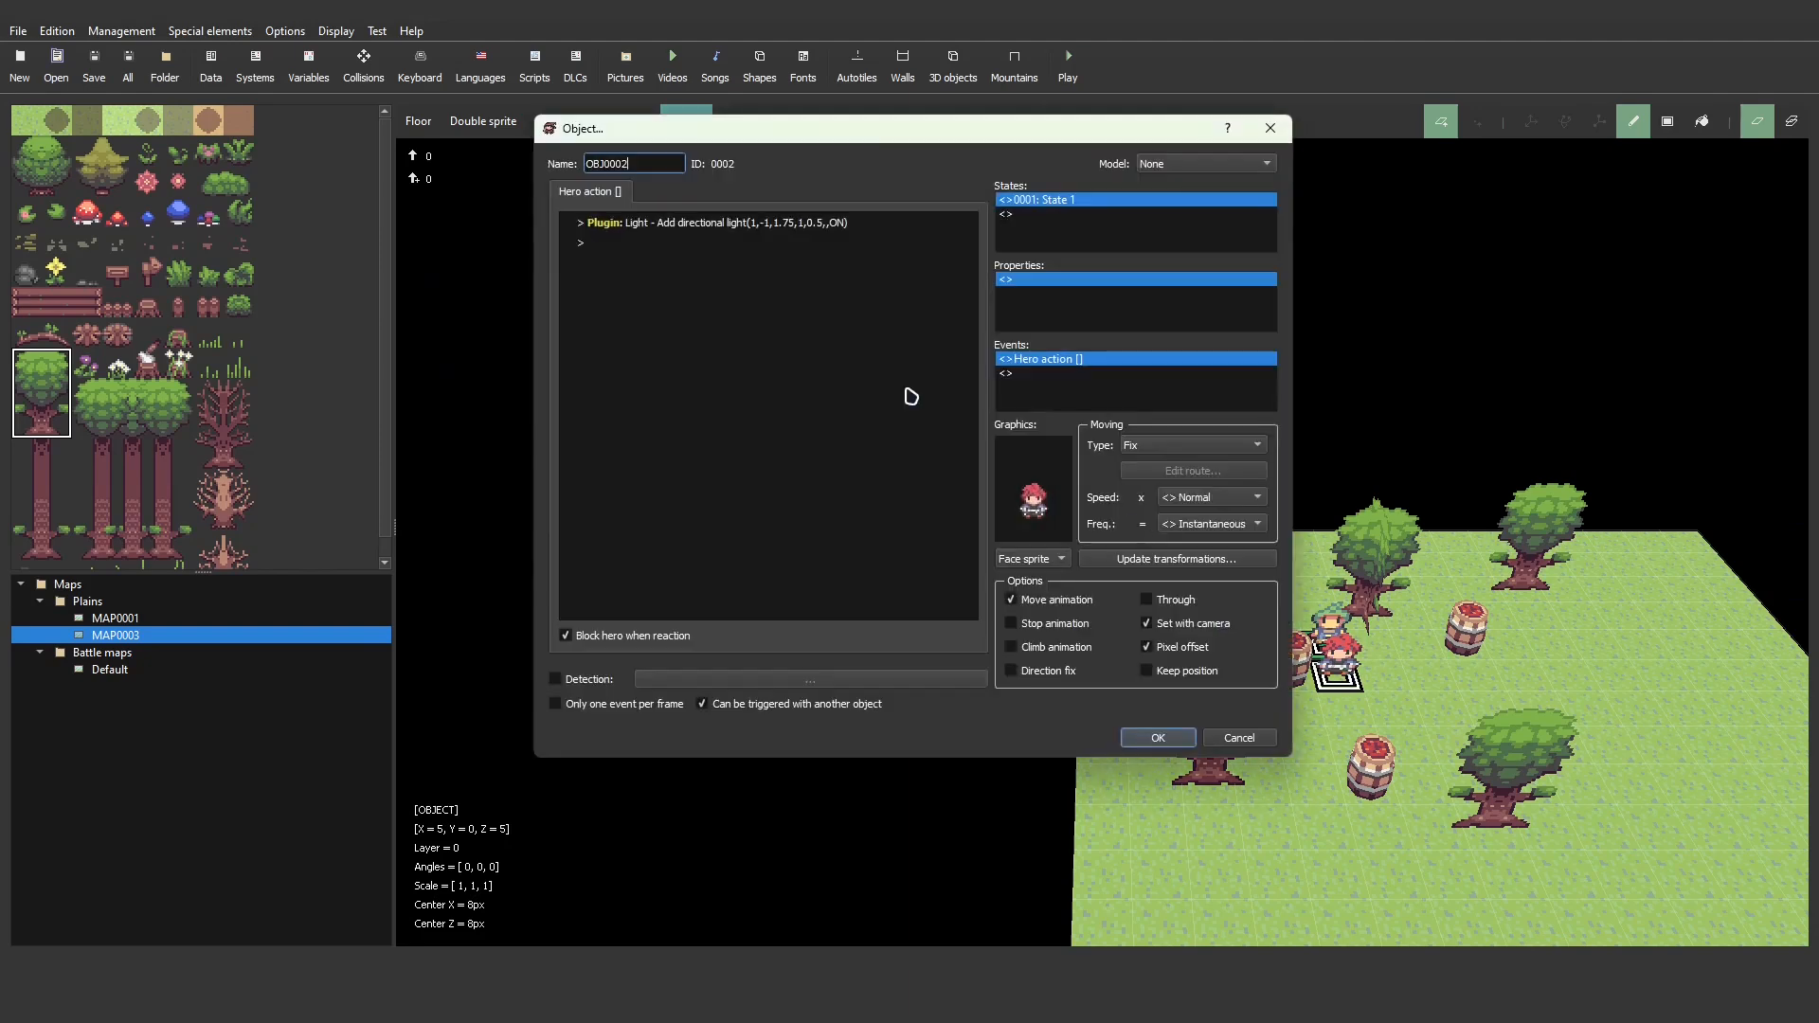
pyautogui.doubleClick(628, 223)
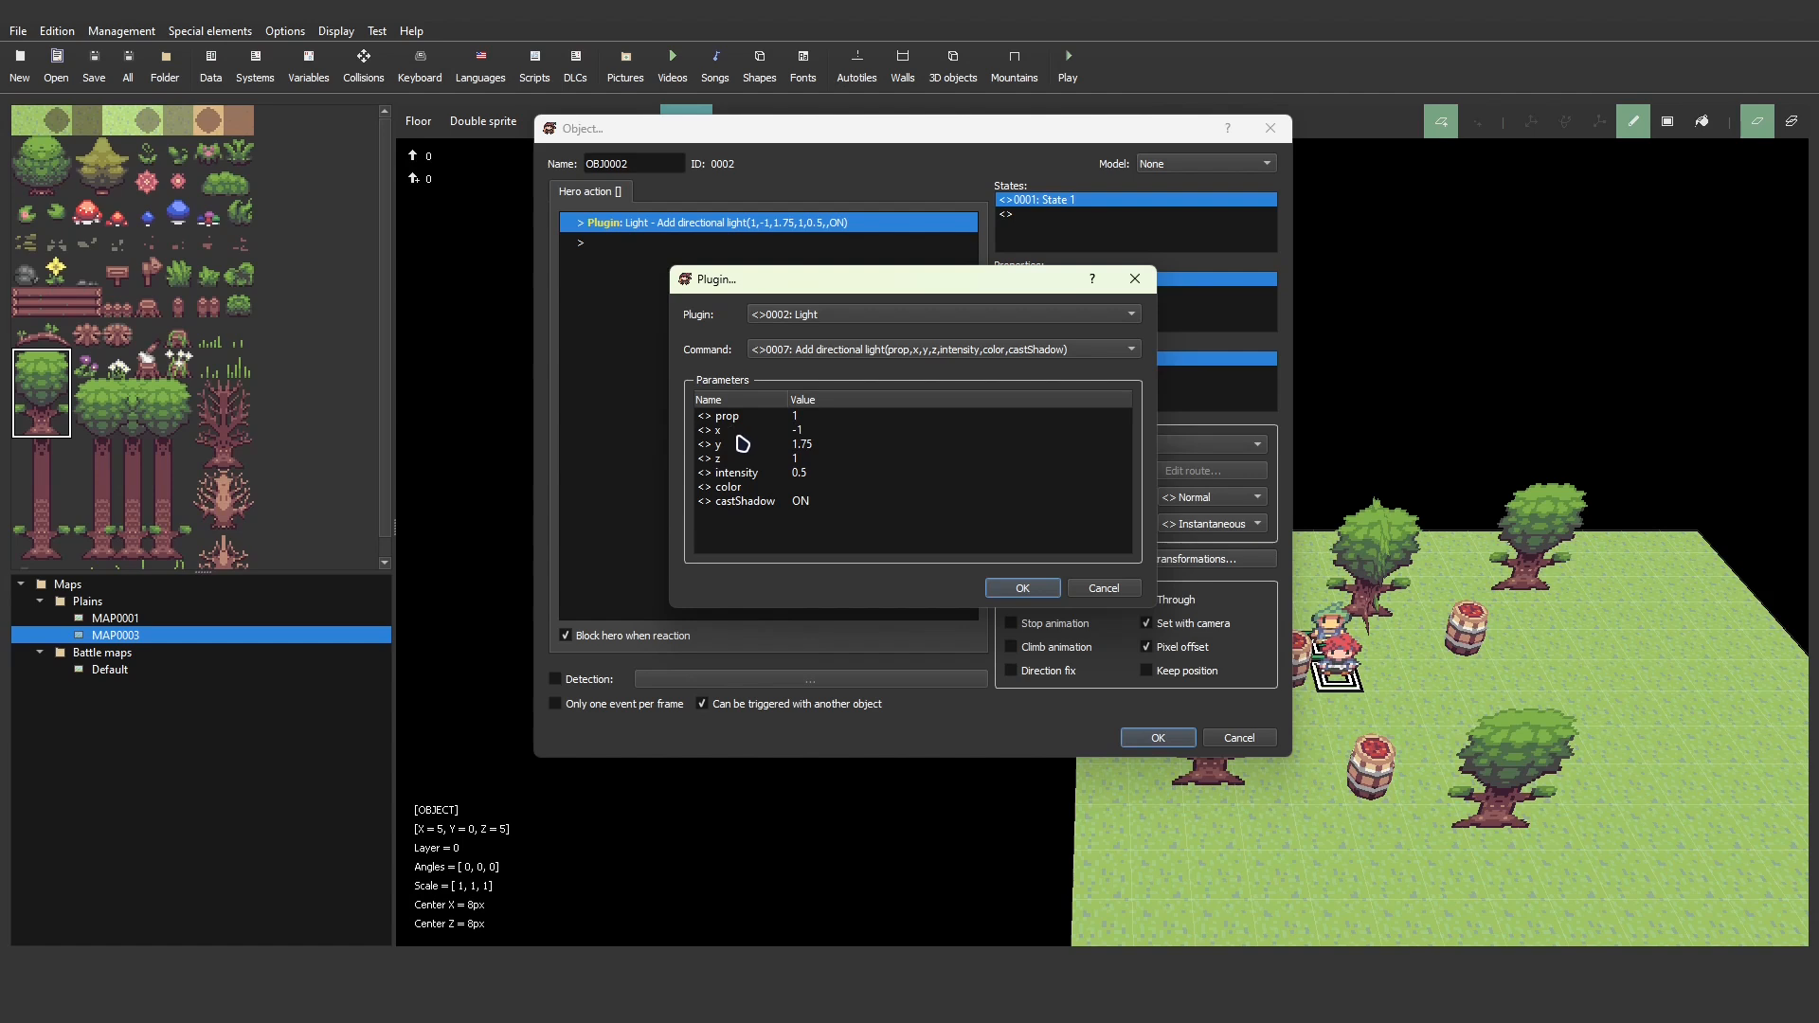
pyautogui.doubleClick(820, 434)
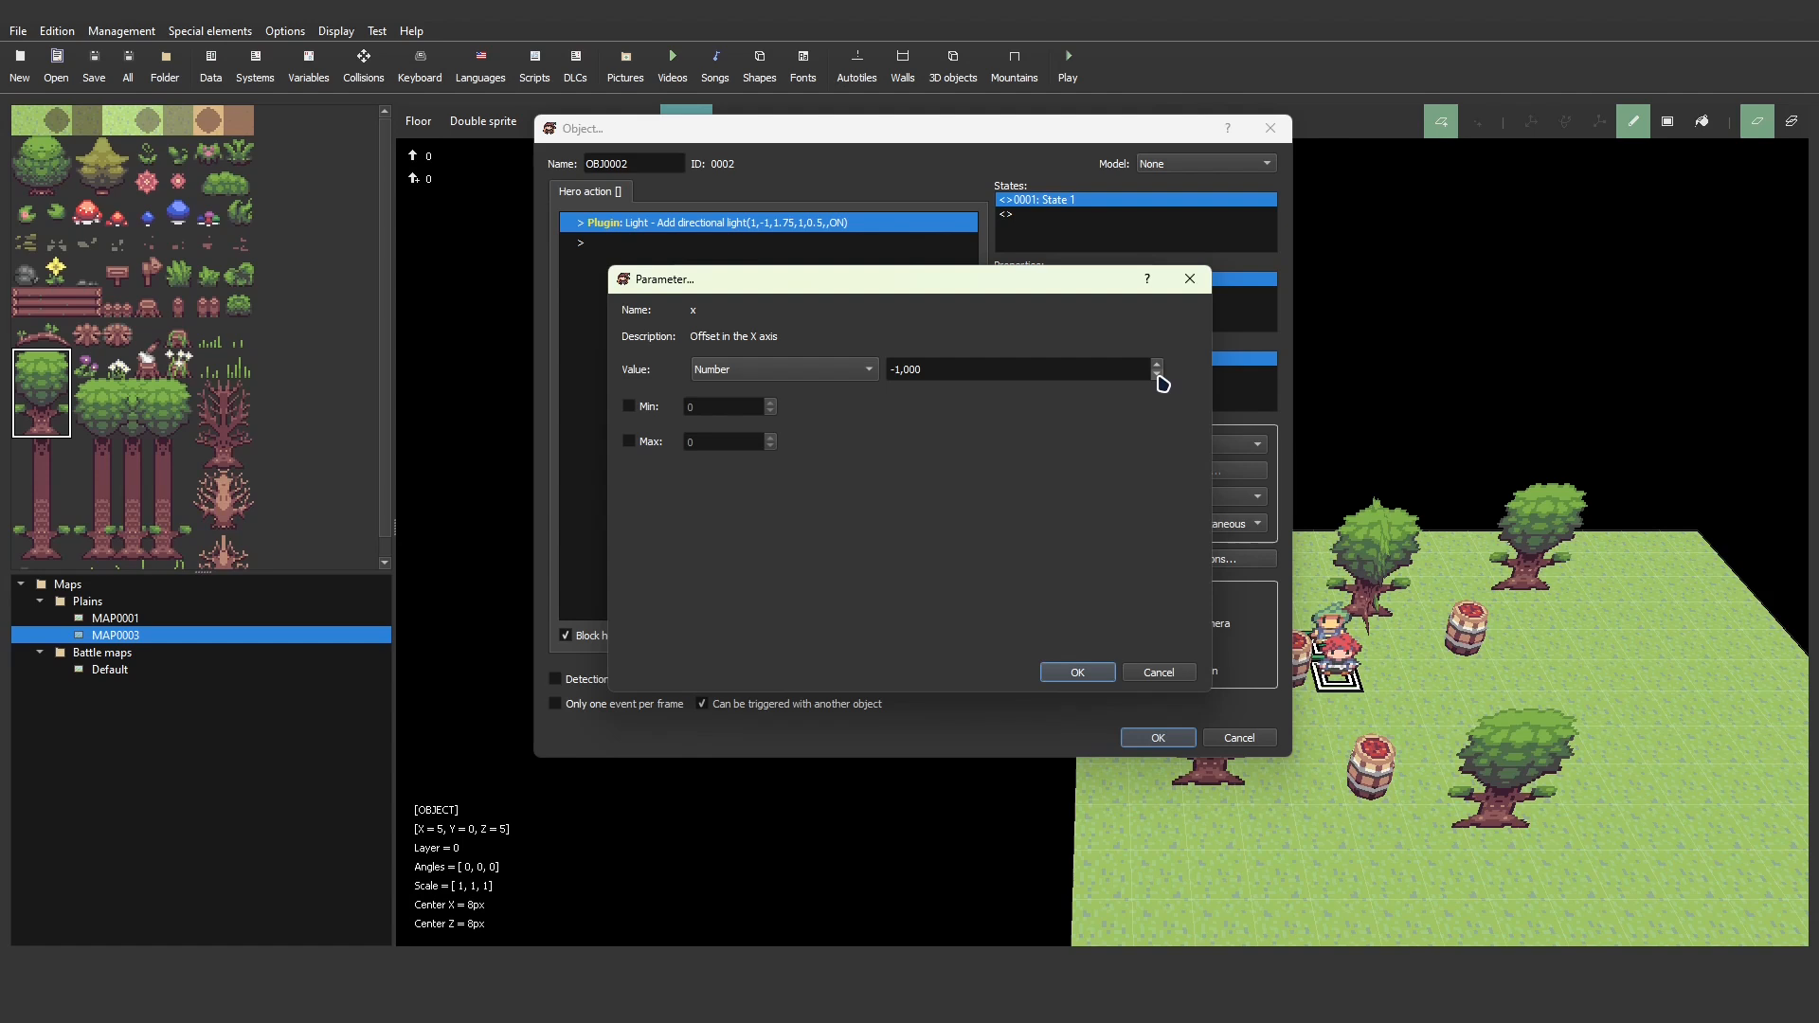
pyautogui.click(1157, 364)
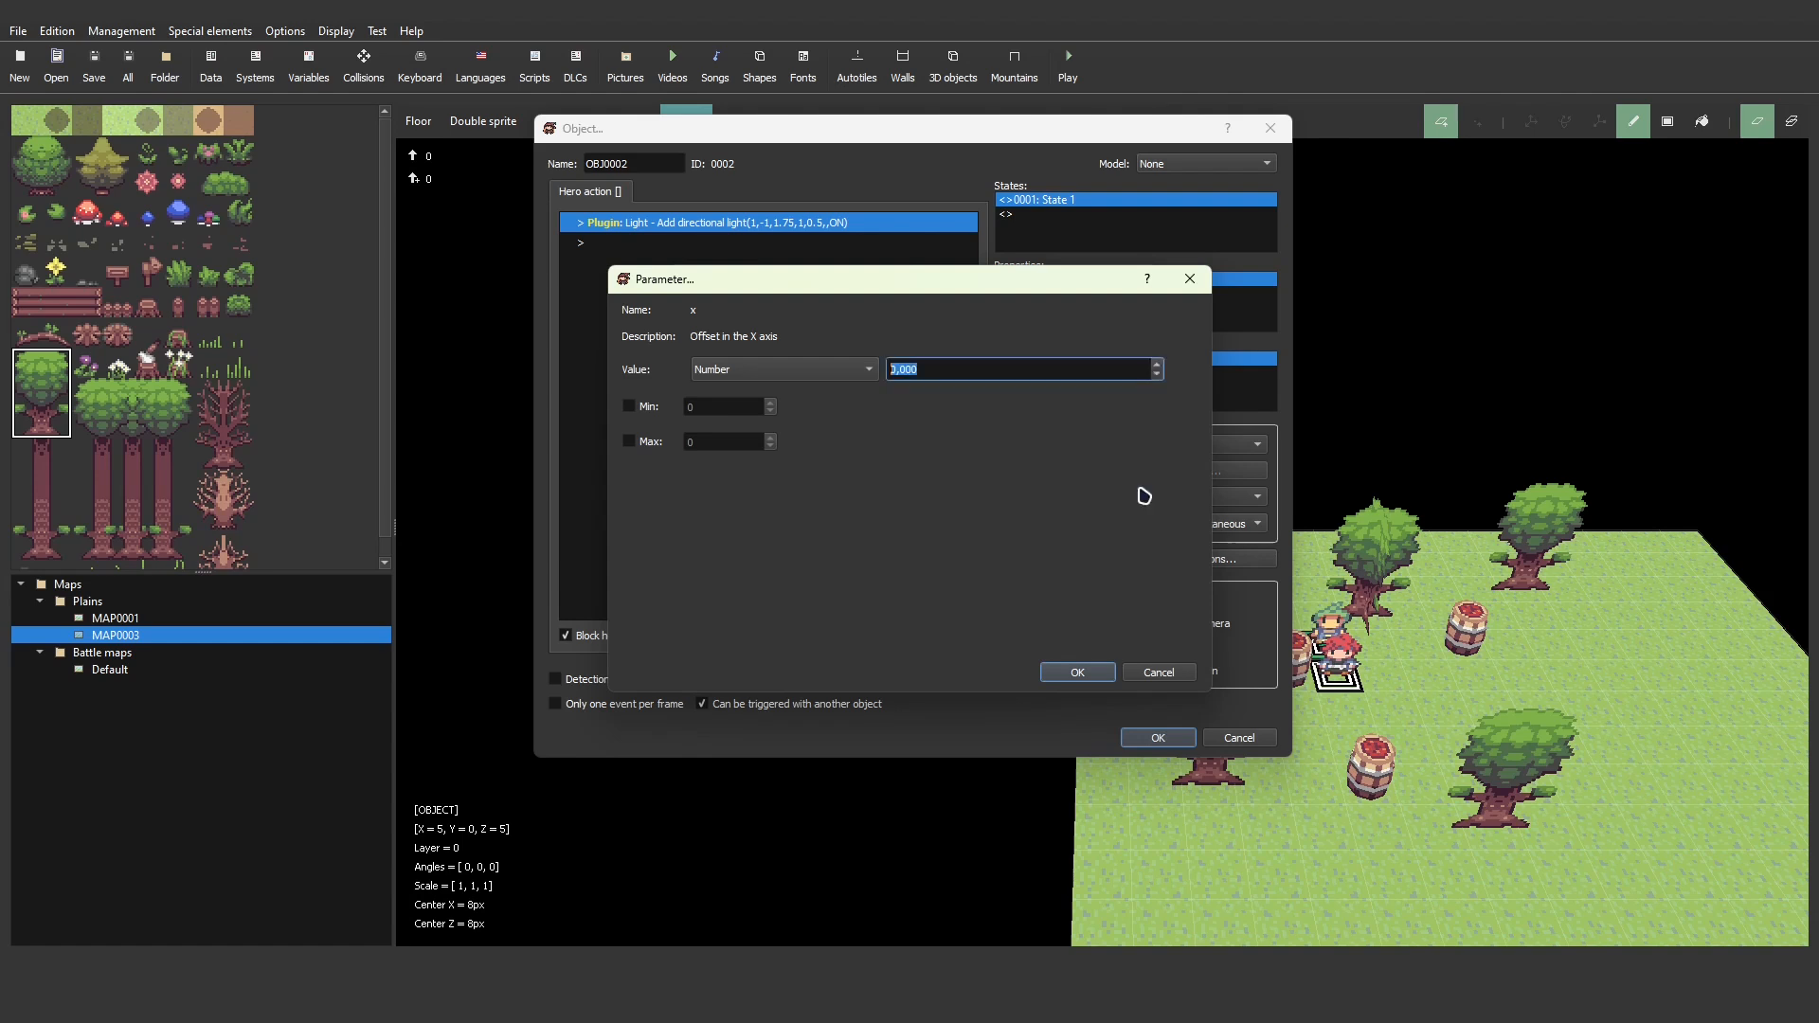
pyautogui.click(1080, 672)
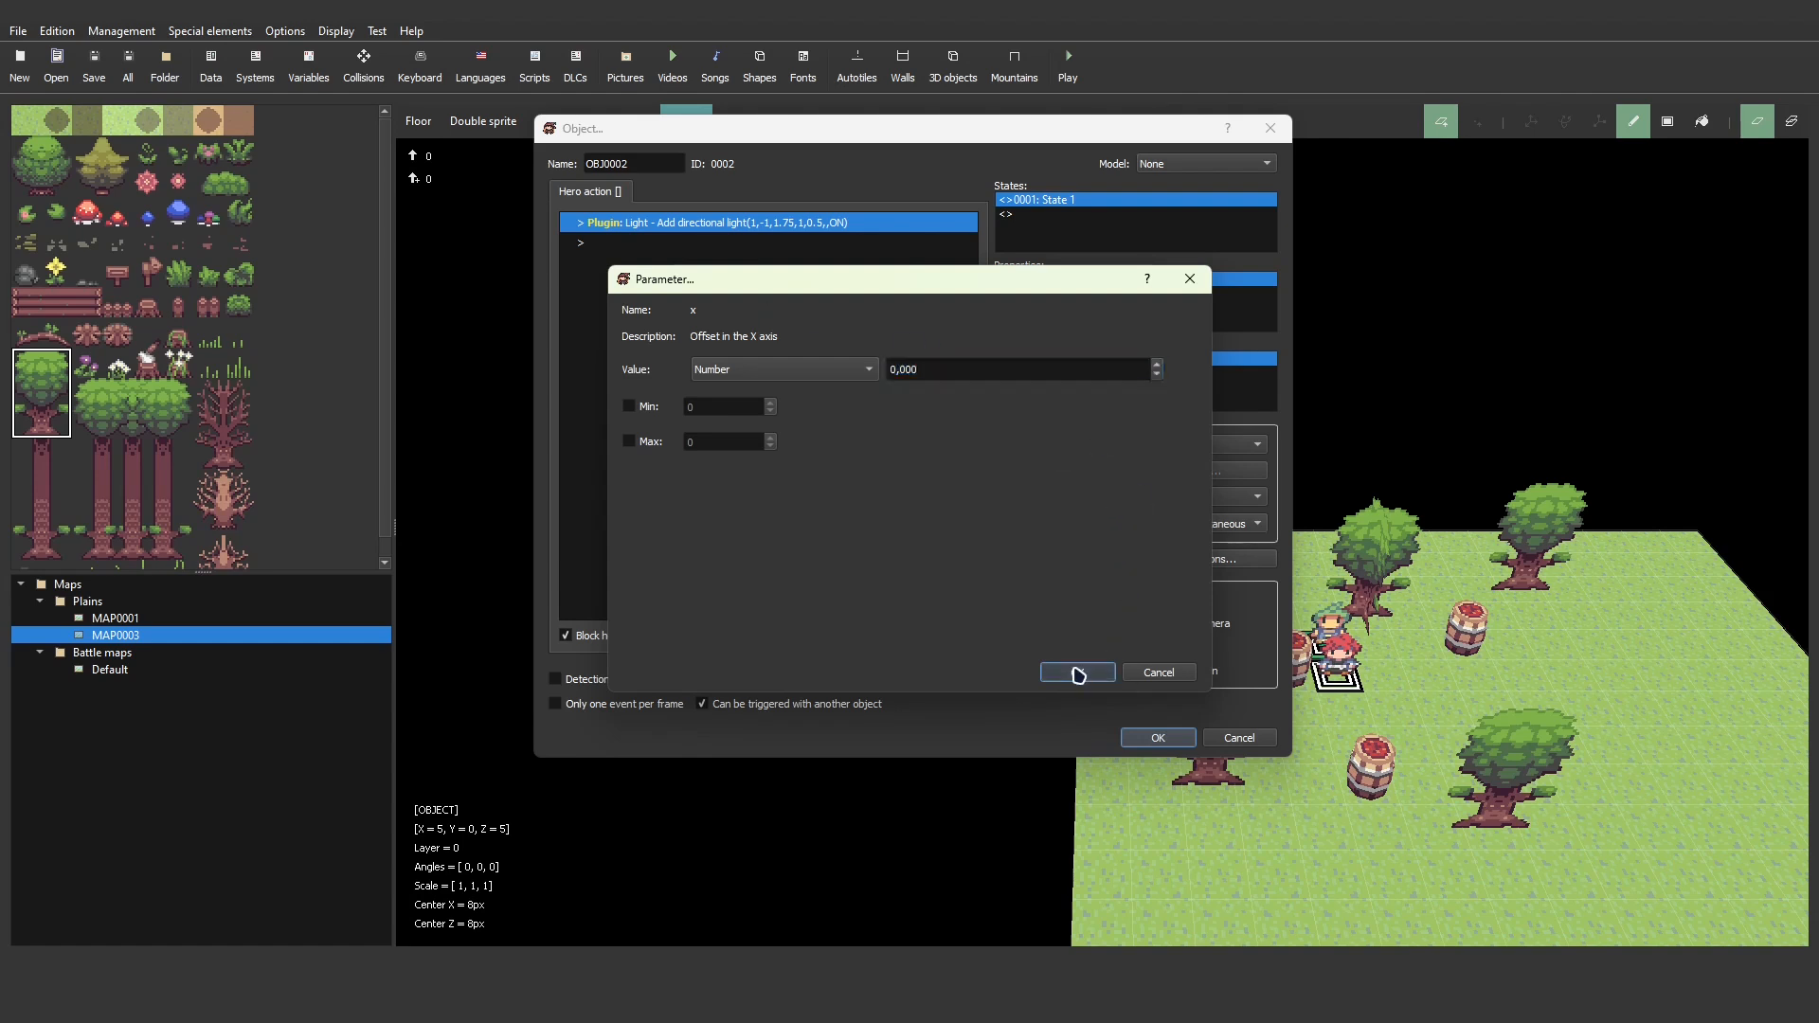
# - Set the directional light's Z offset to 5 and accept the changes to the command and its object
pyautogui.doubleClick(807, 462)
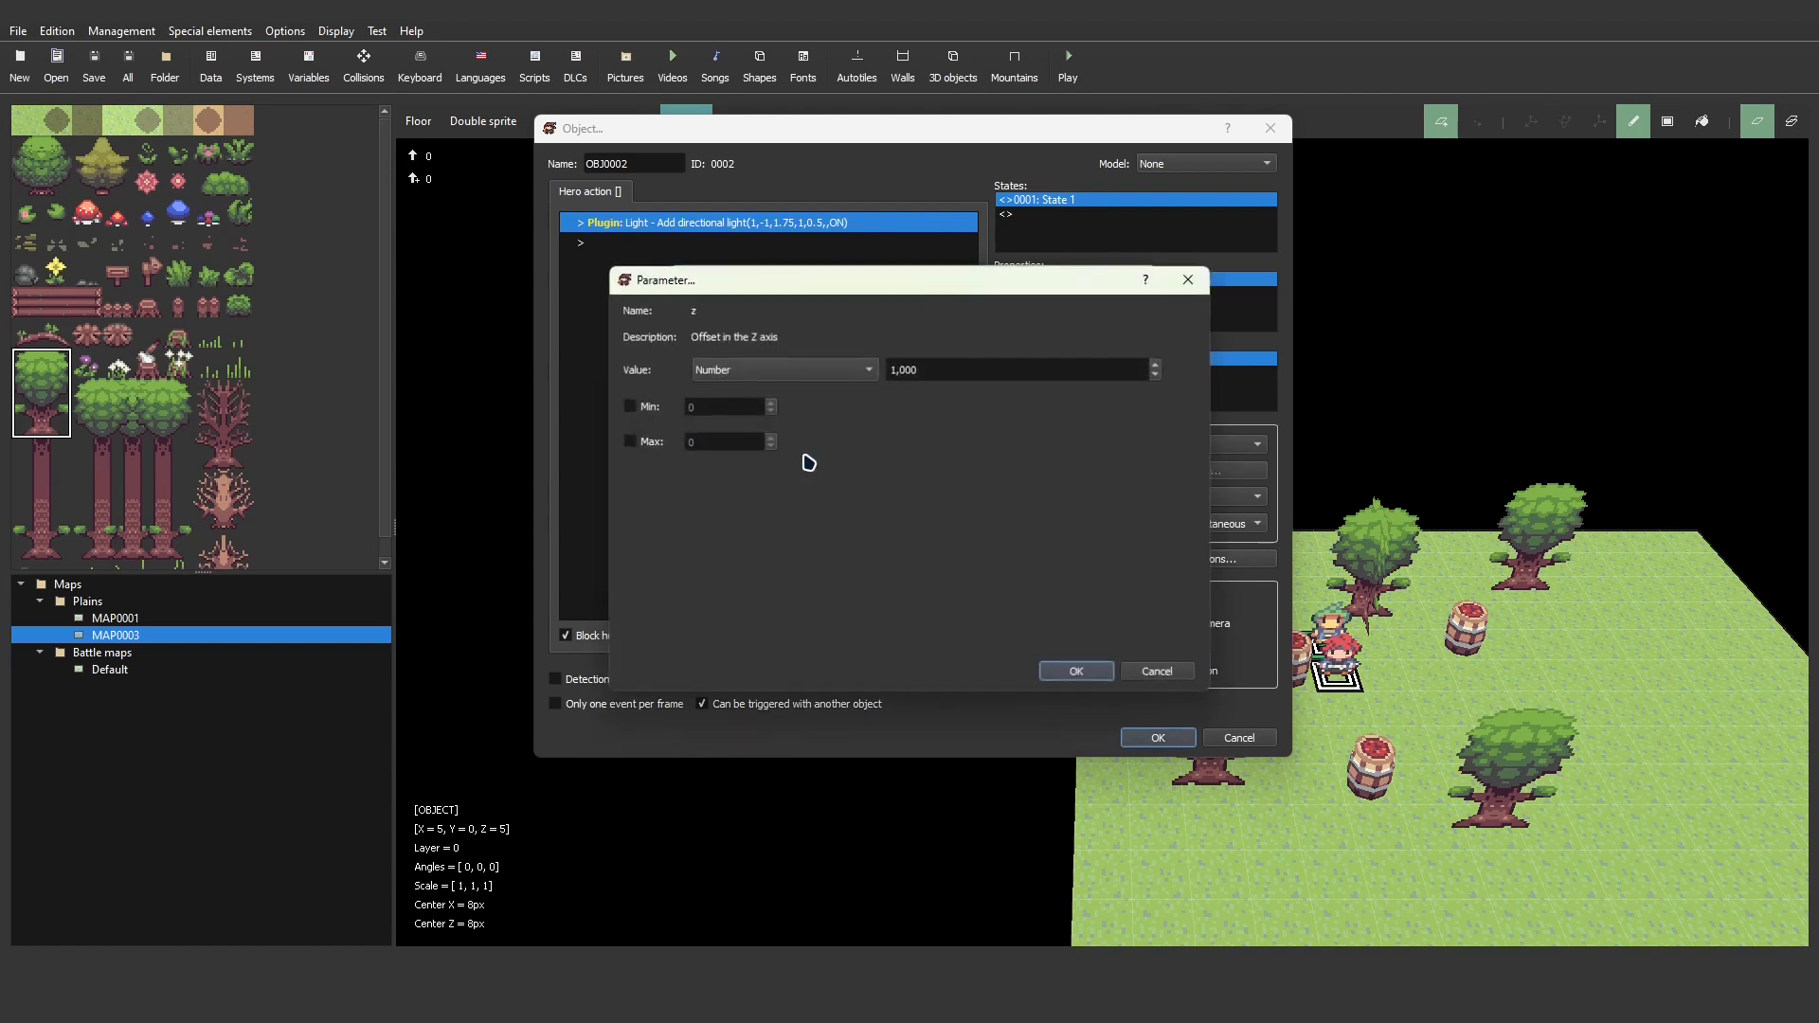
pyautogui.click(1157, 364)
pyautogui.click(1157, 363)
pyautogui.click(1157, 364)
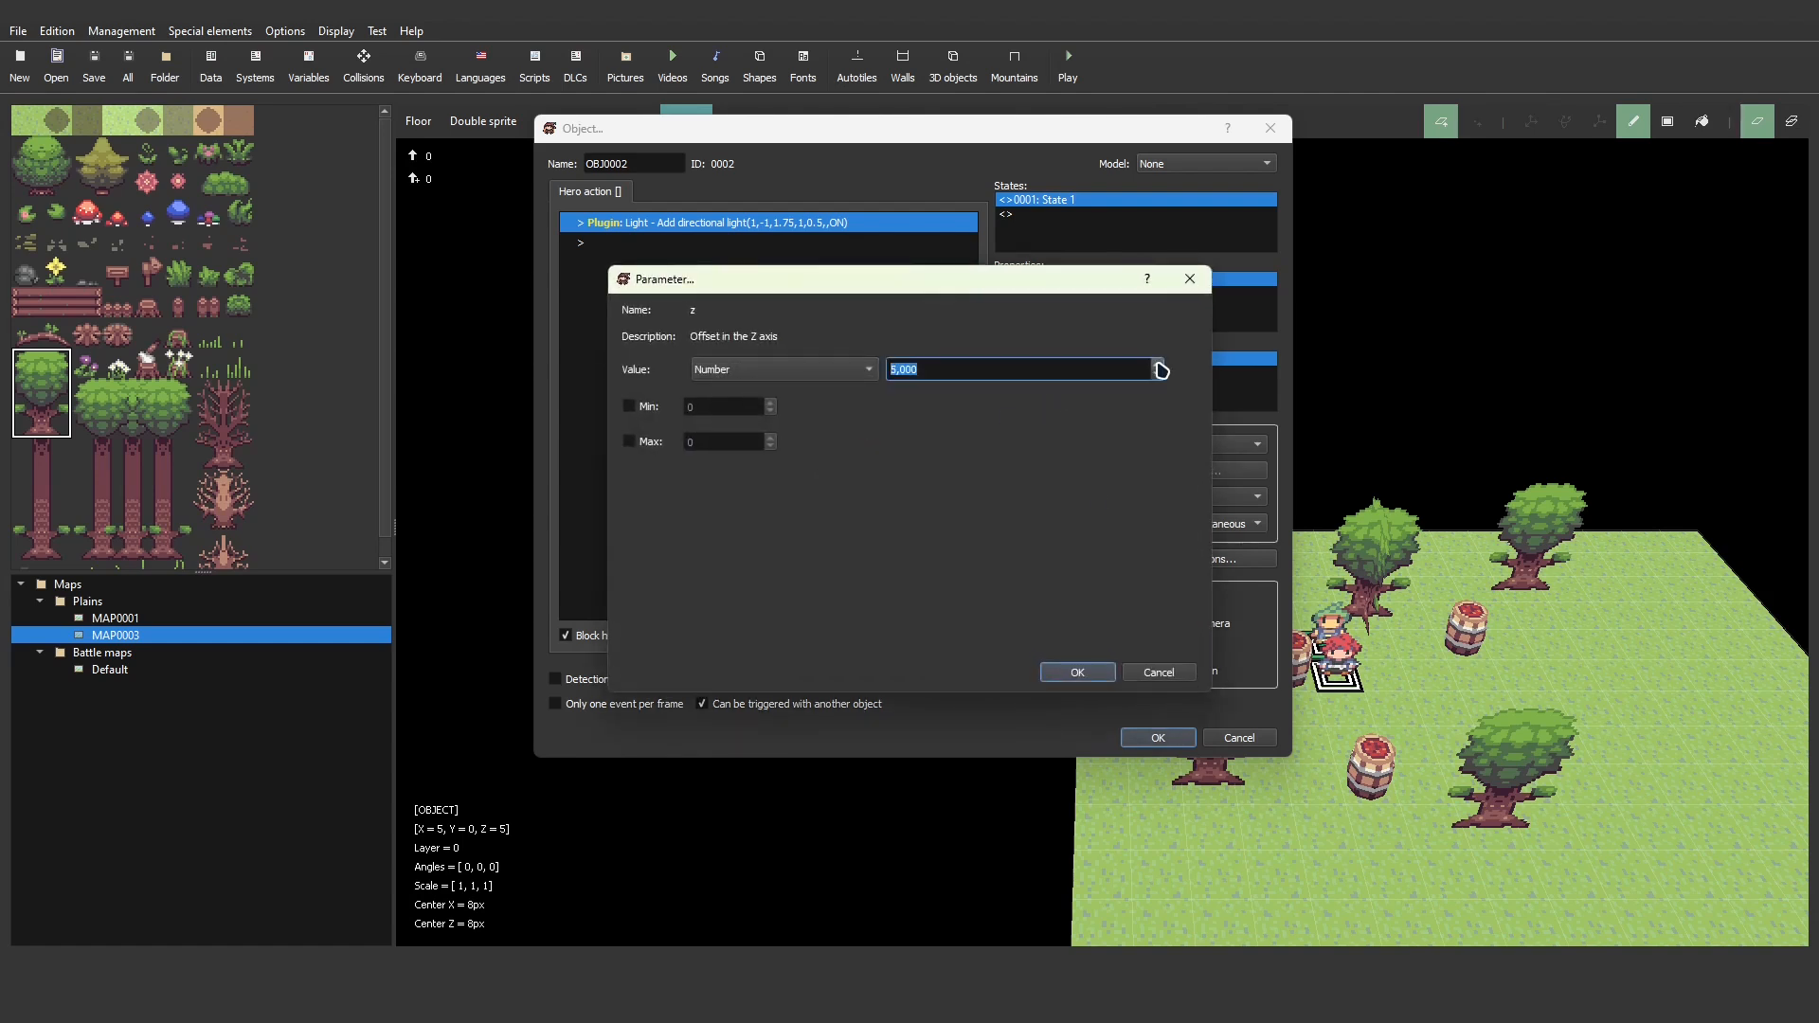
pyautogui.click(1078, 672)
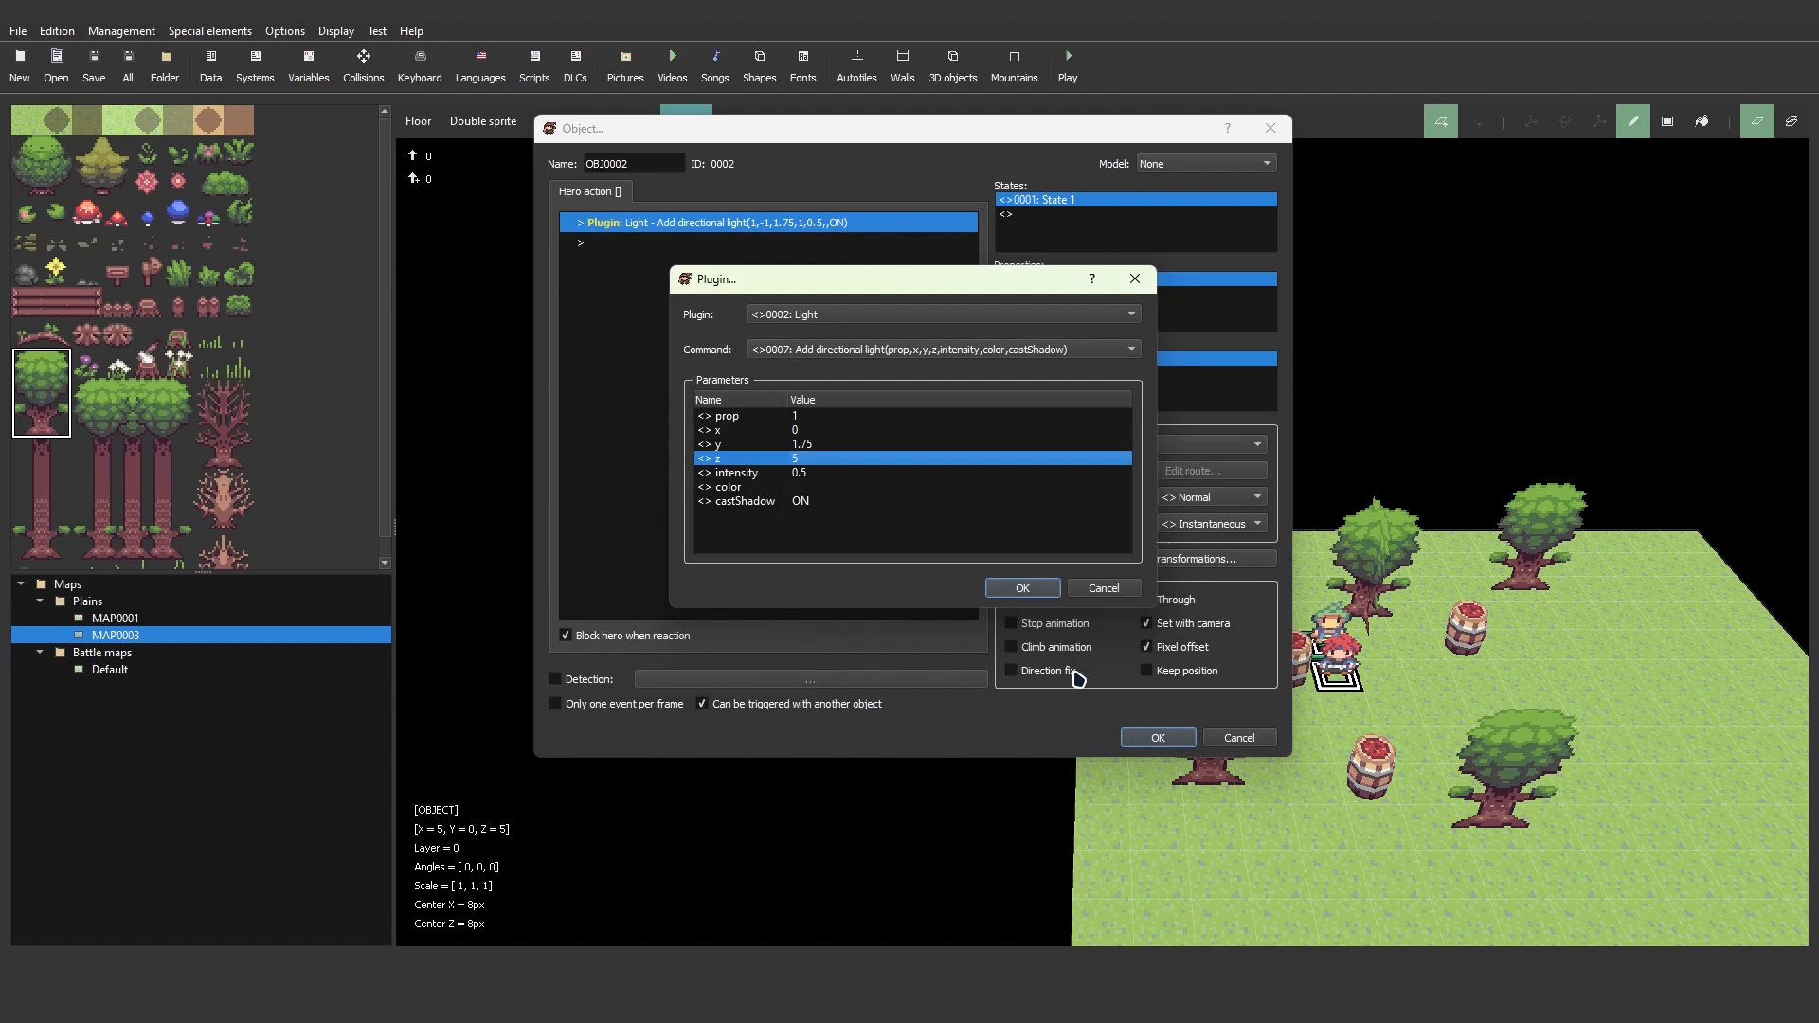
pyautogui.click(1023, 592)
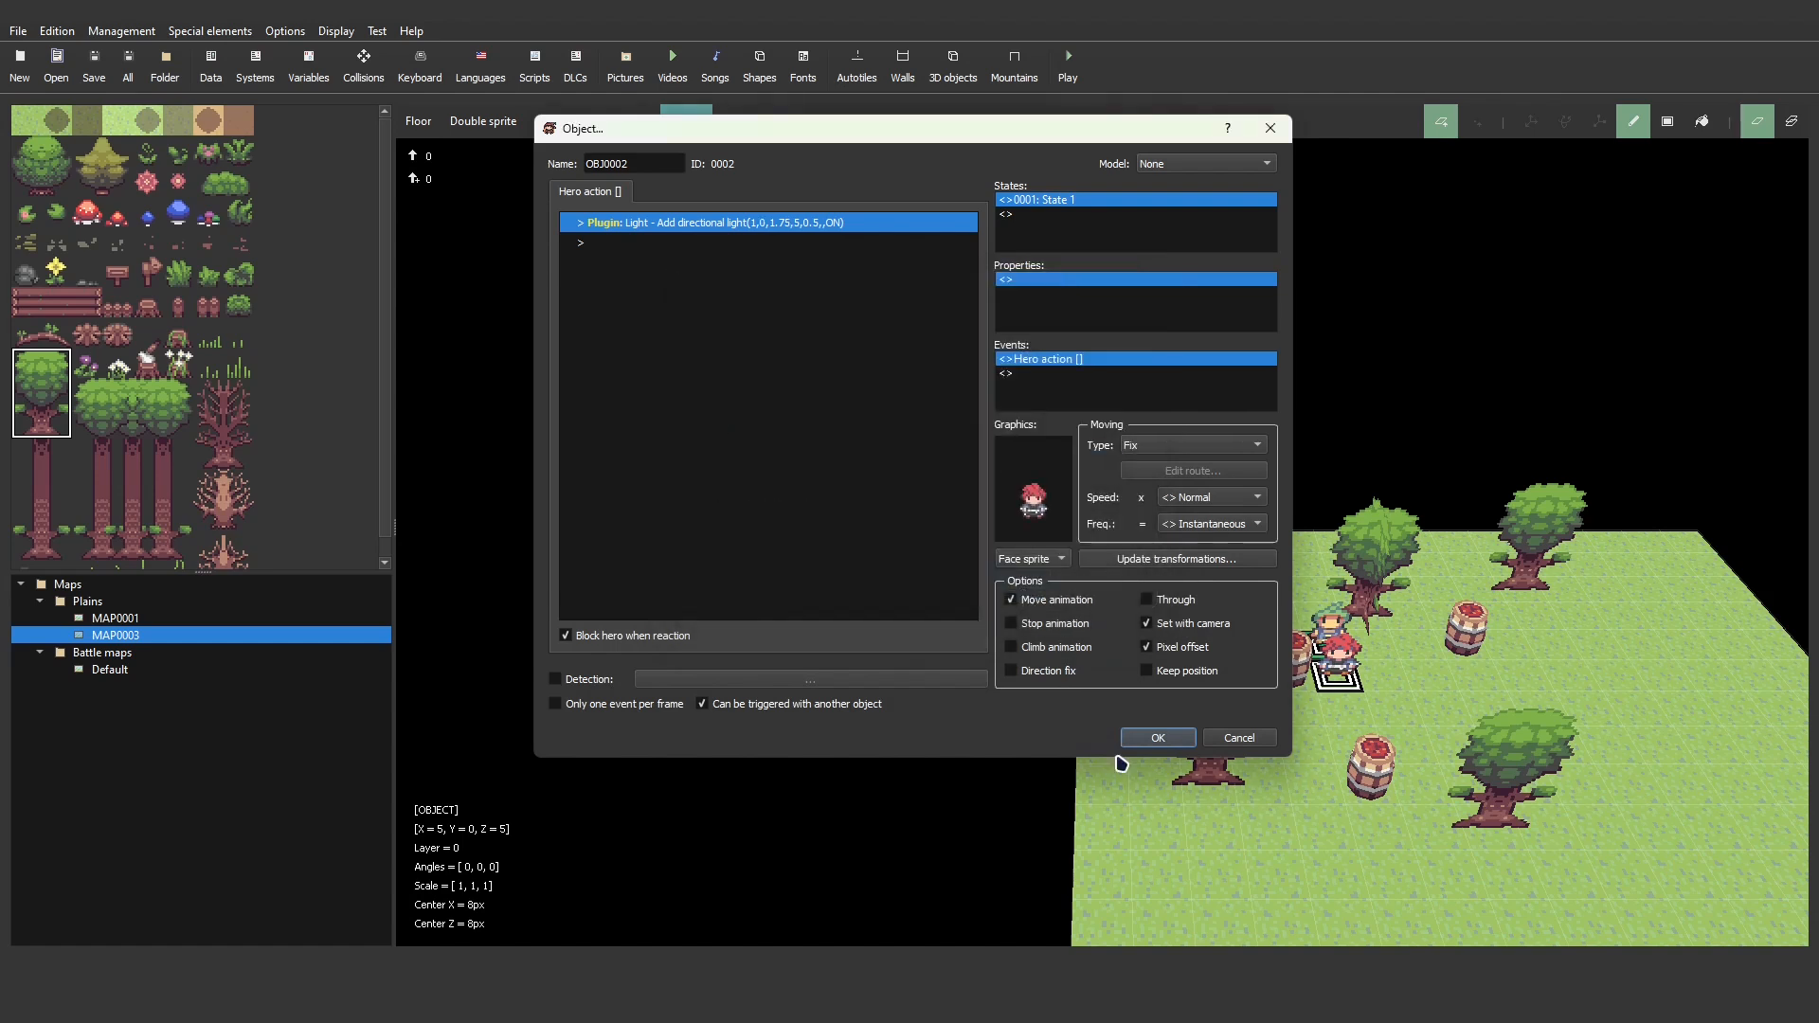
pyautogui.click(1158, 738)
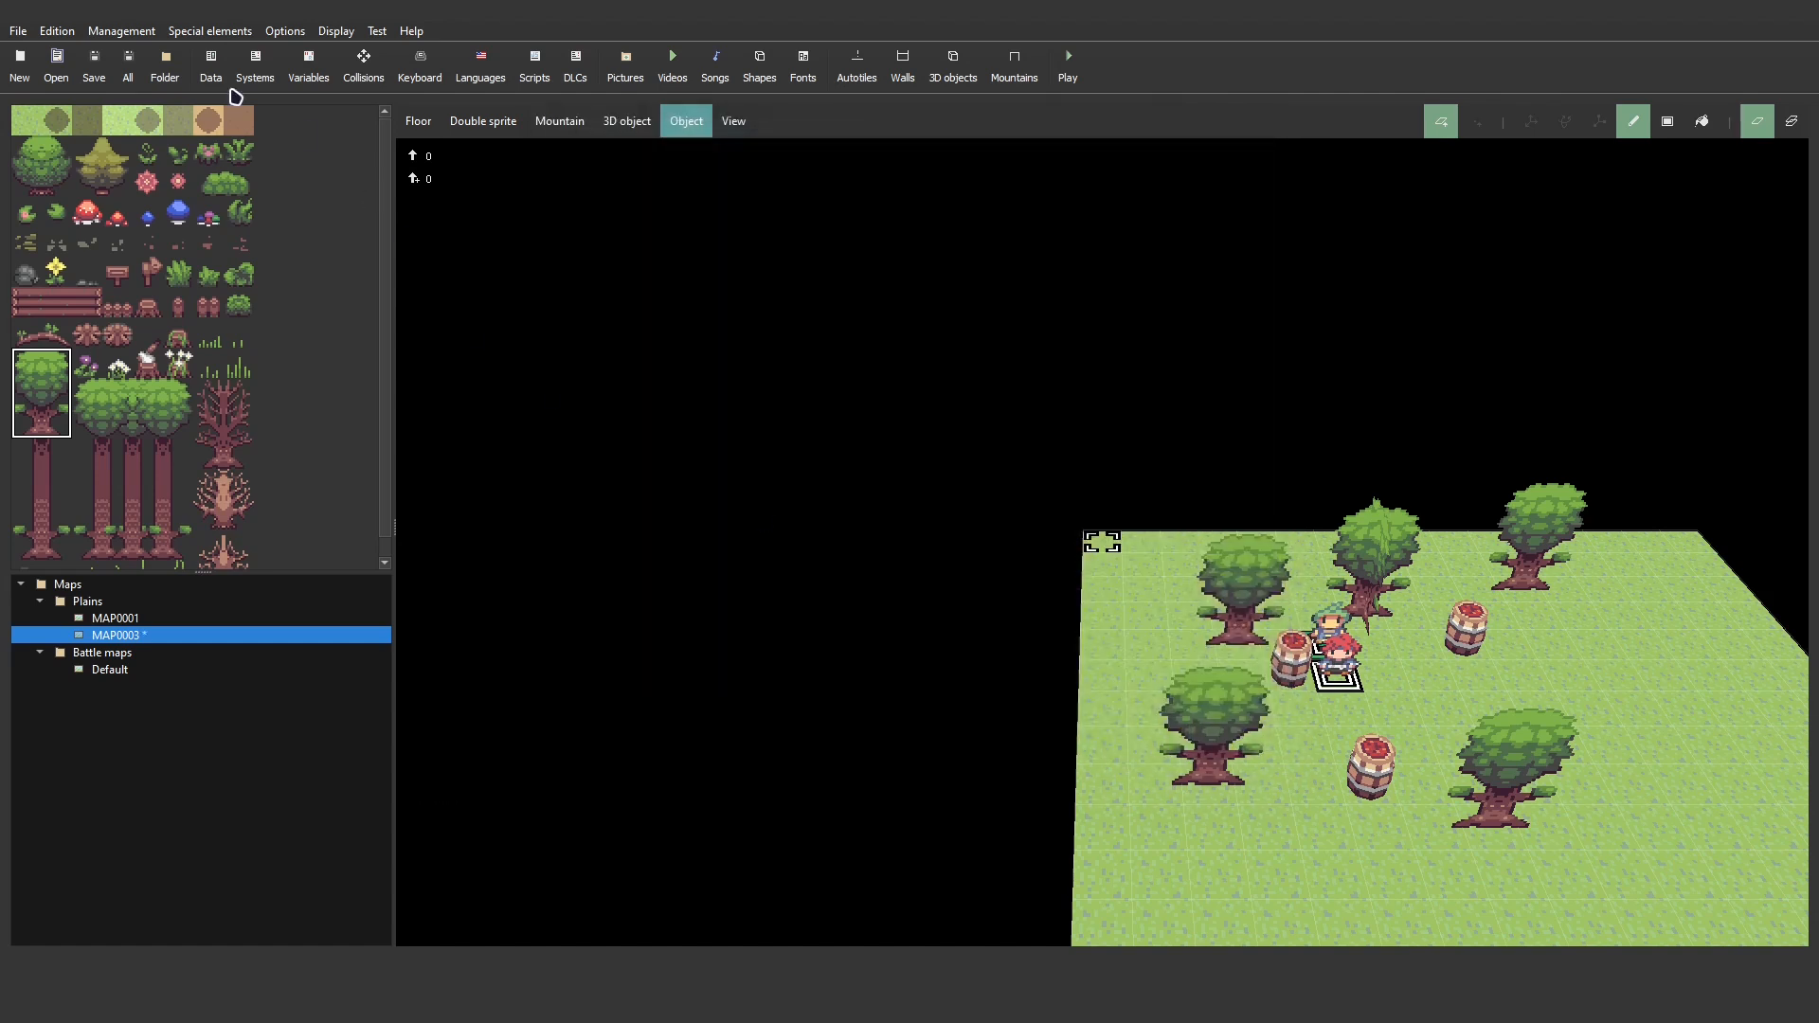
# - Run a new test game, walk the hero around the trees and barrels to examine the adjusted light's shadows, and close the game
pyautogui.click(1071, 76)
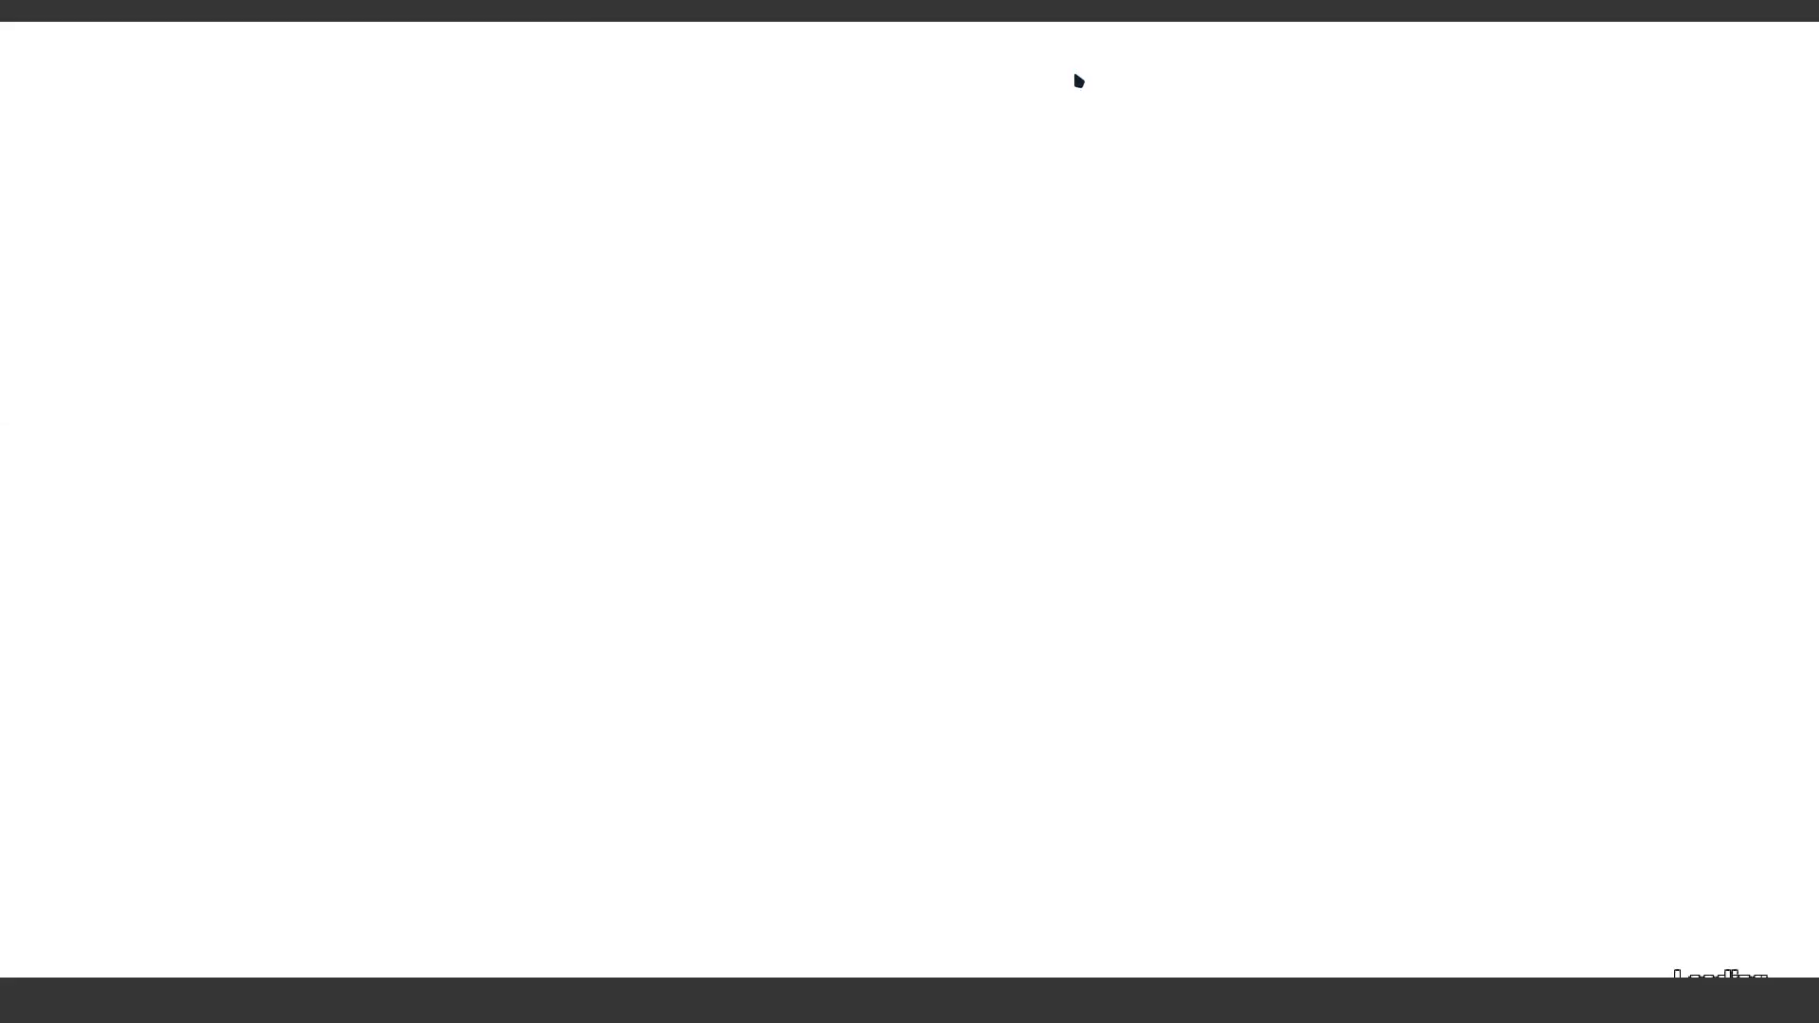
pyautogui.press('Return')
pyautogui.press('Up')
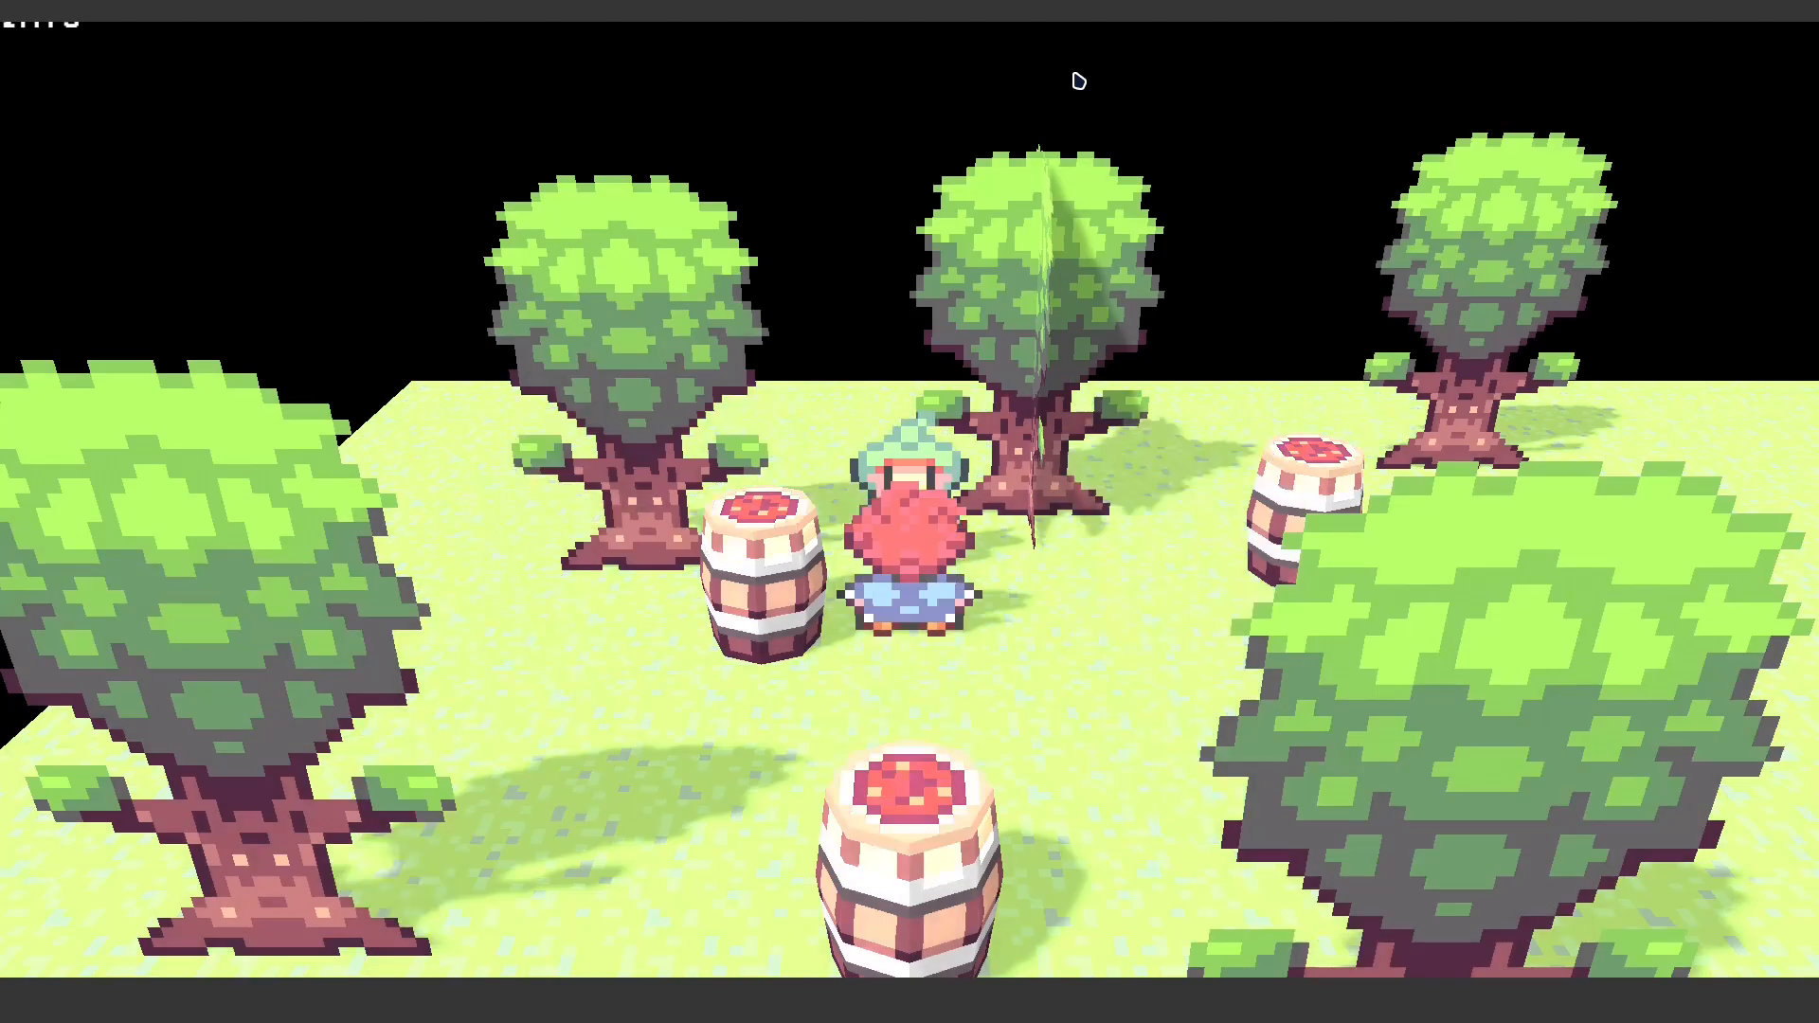
pyautogui.press('Left')
pyautogui.press('Down')
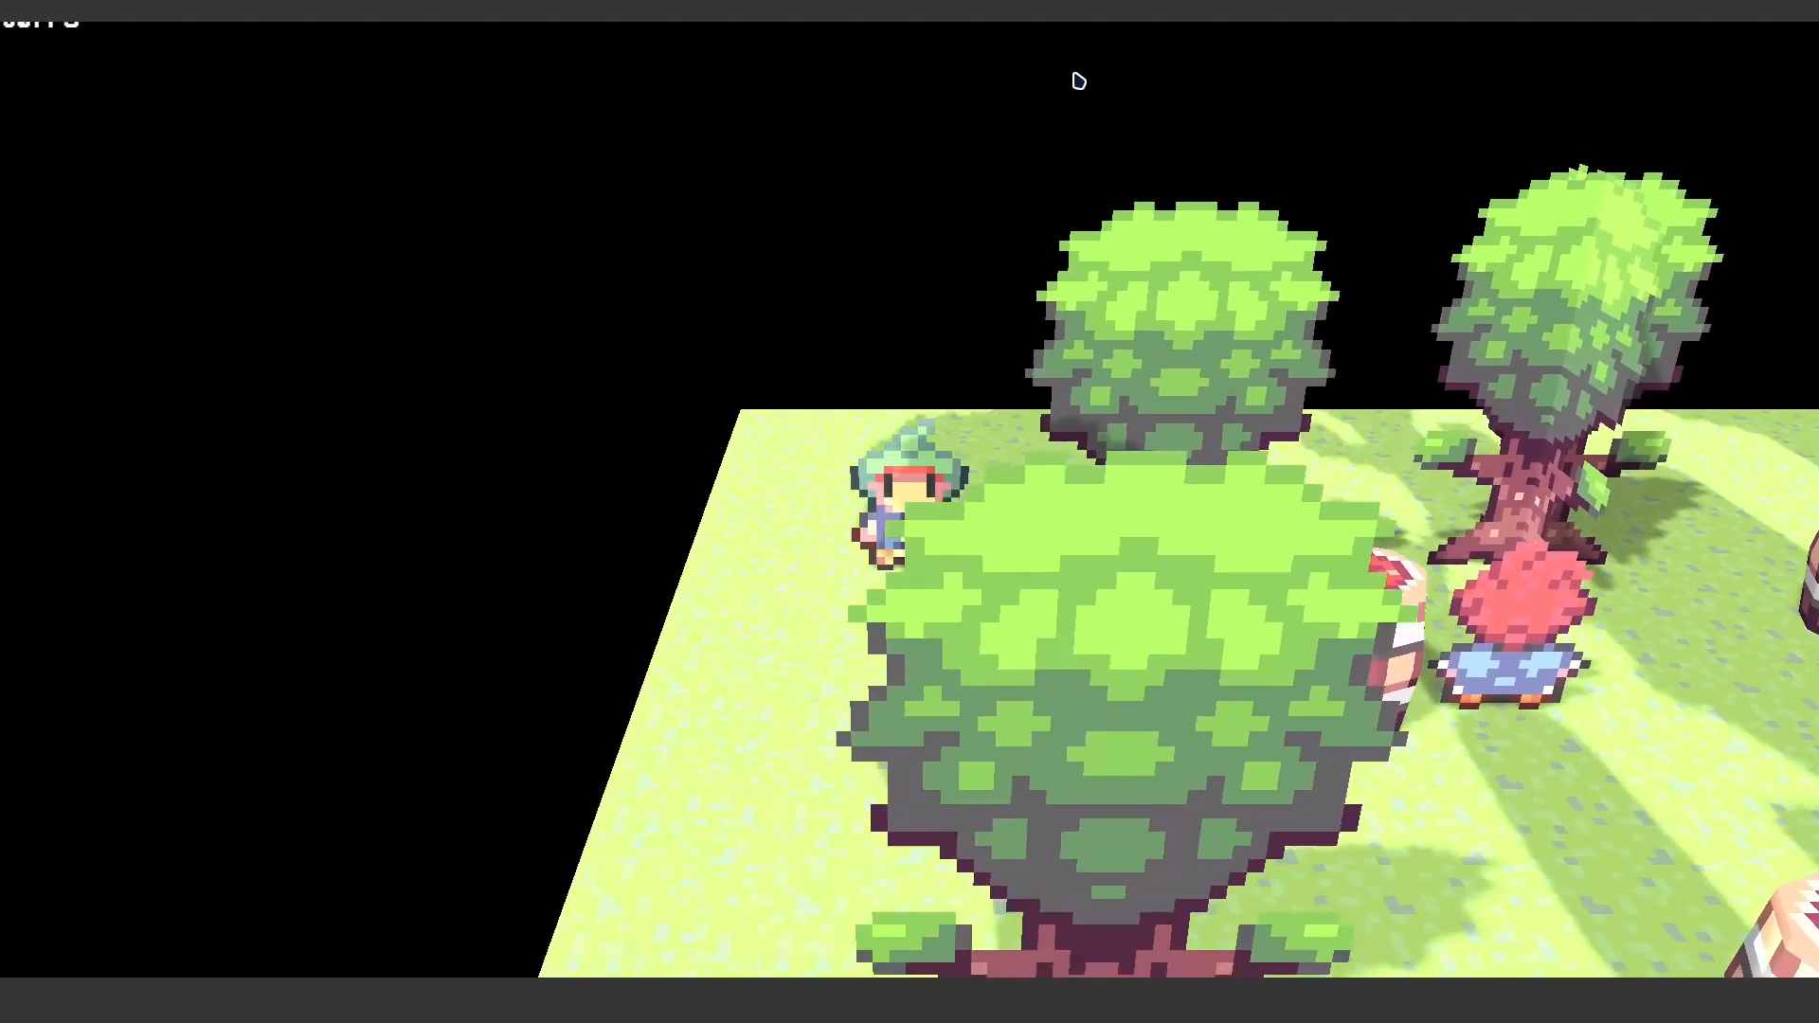
pyautogui.press('Left')
pyautogui.press('Down')
pyautogui.press('Right')
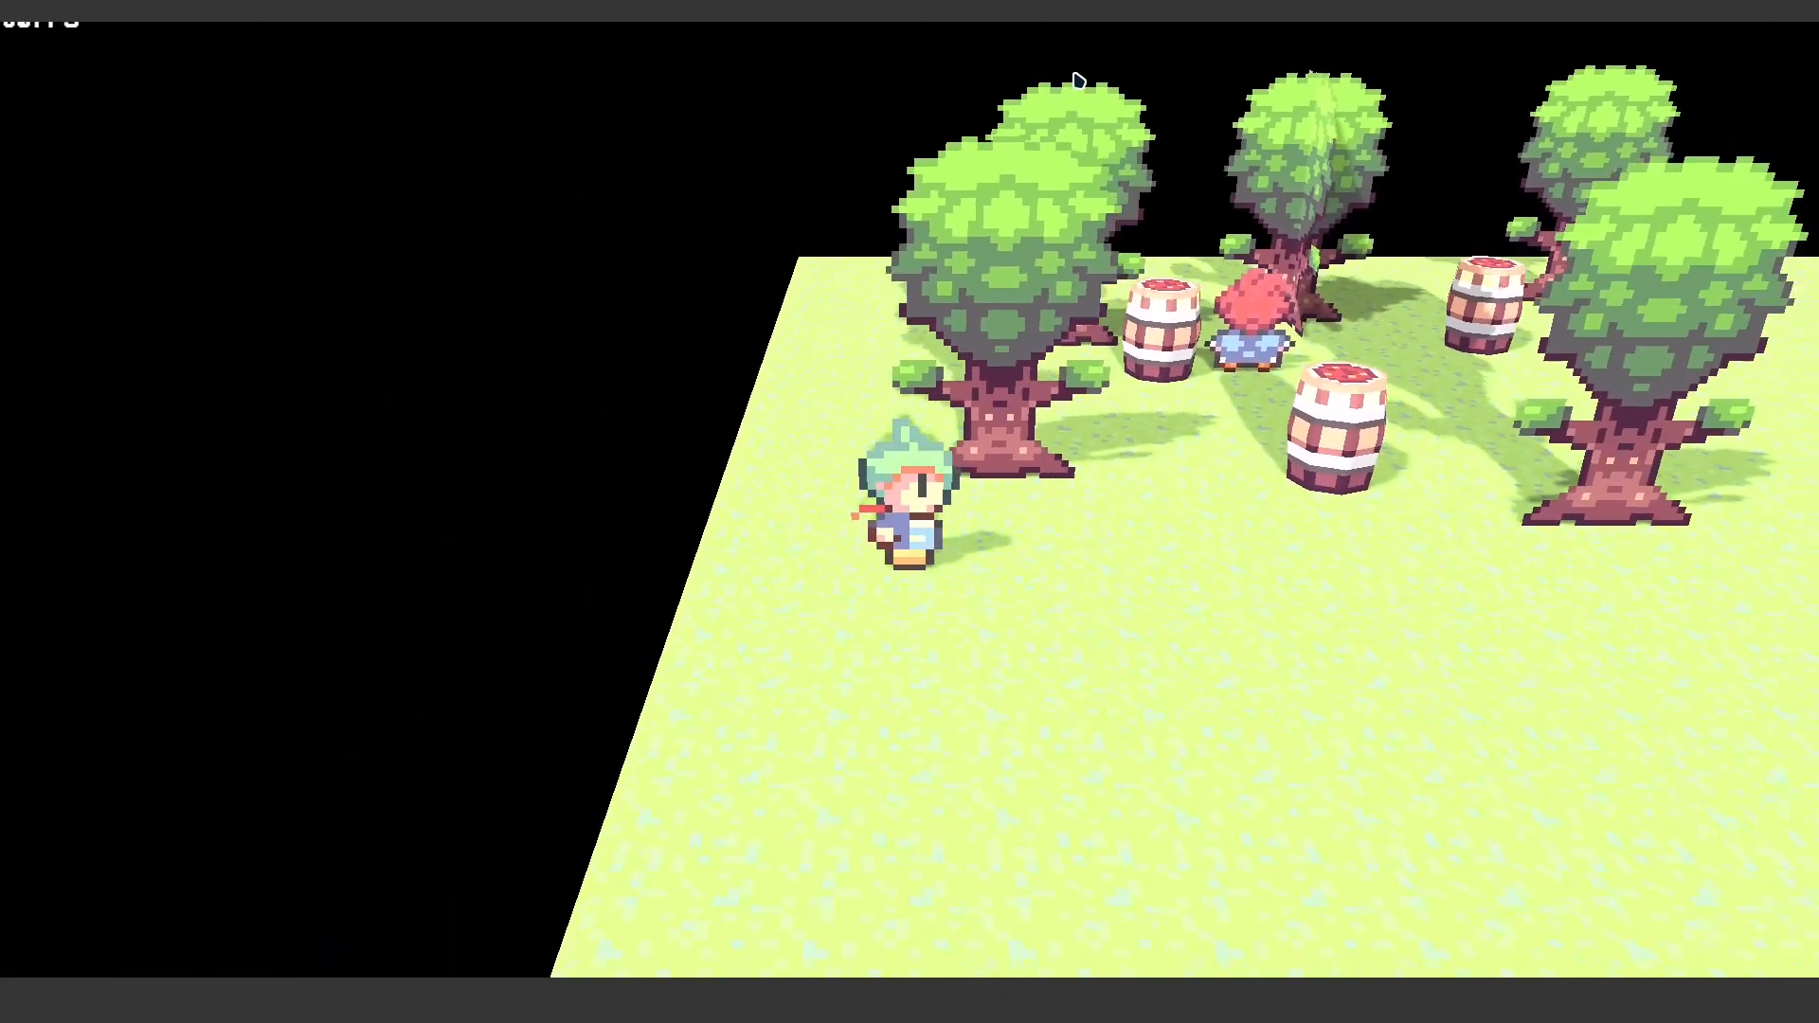
pyautogui.press('Up')
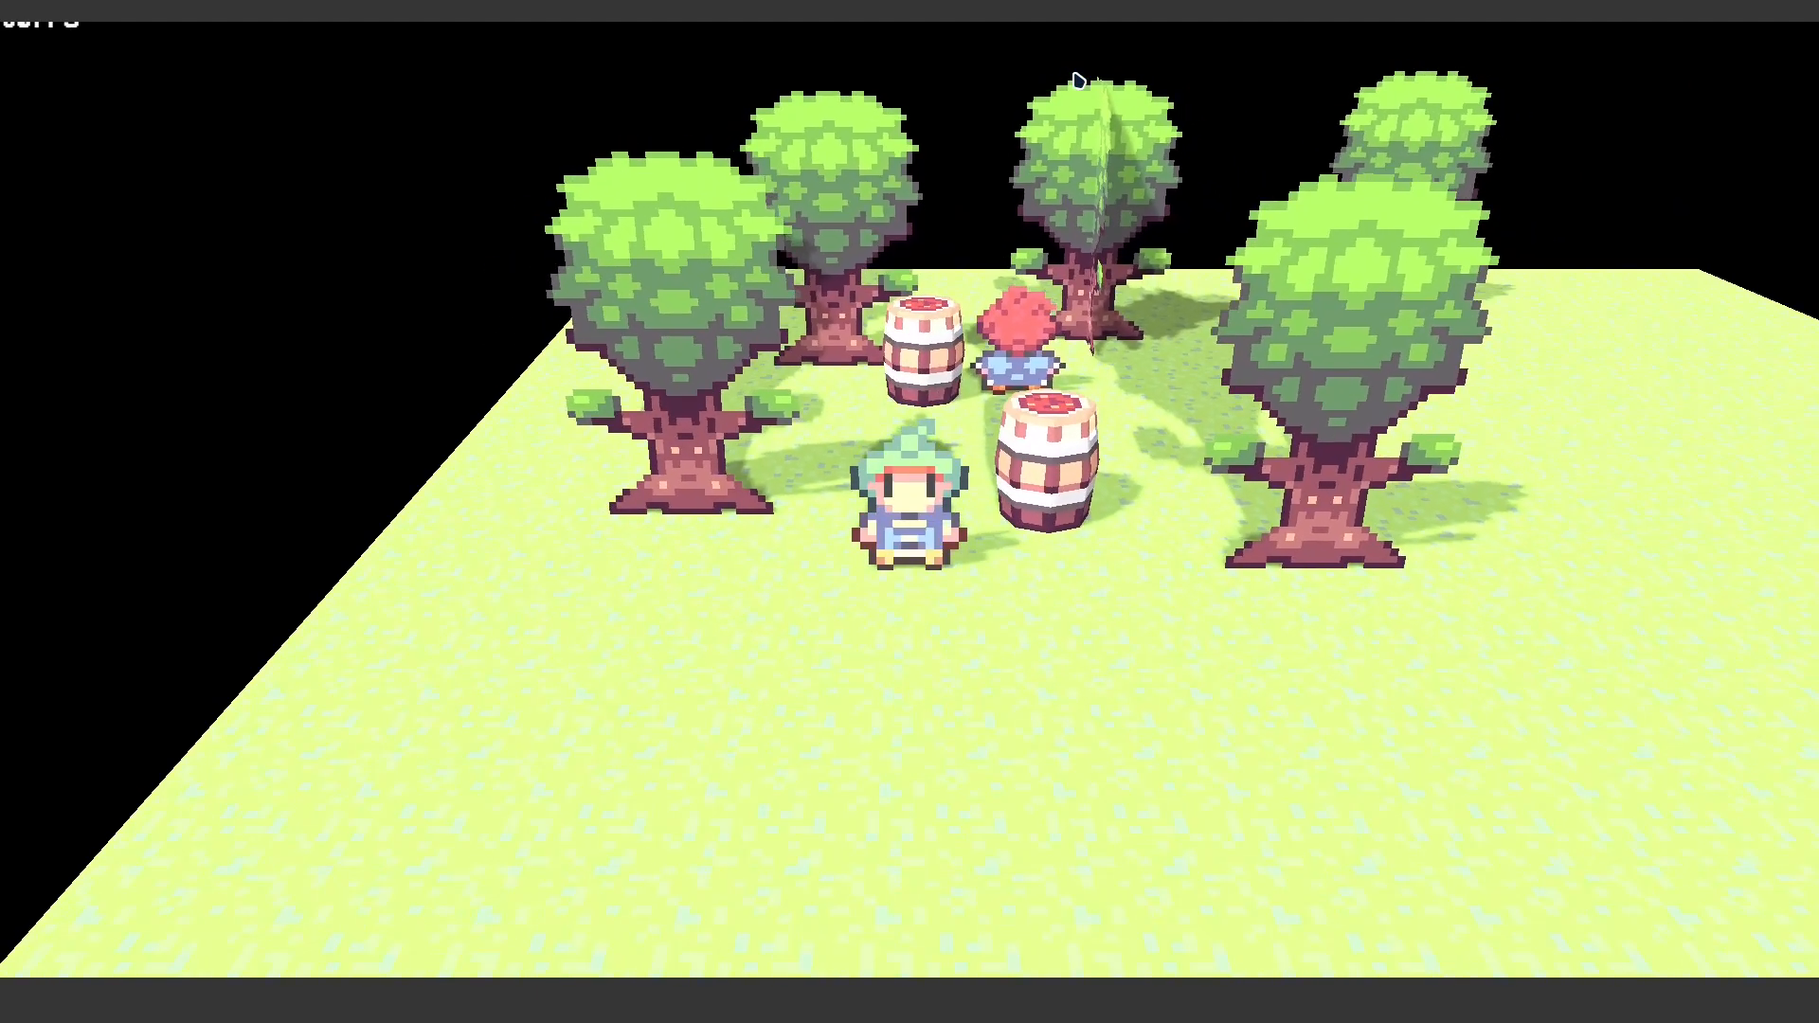
pyautogui.press('Down')
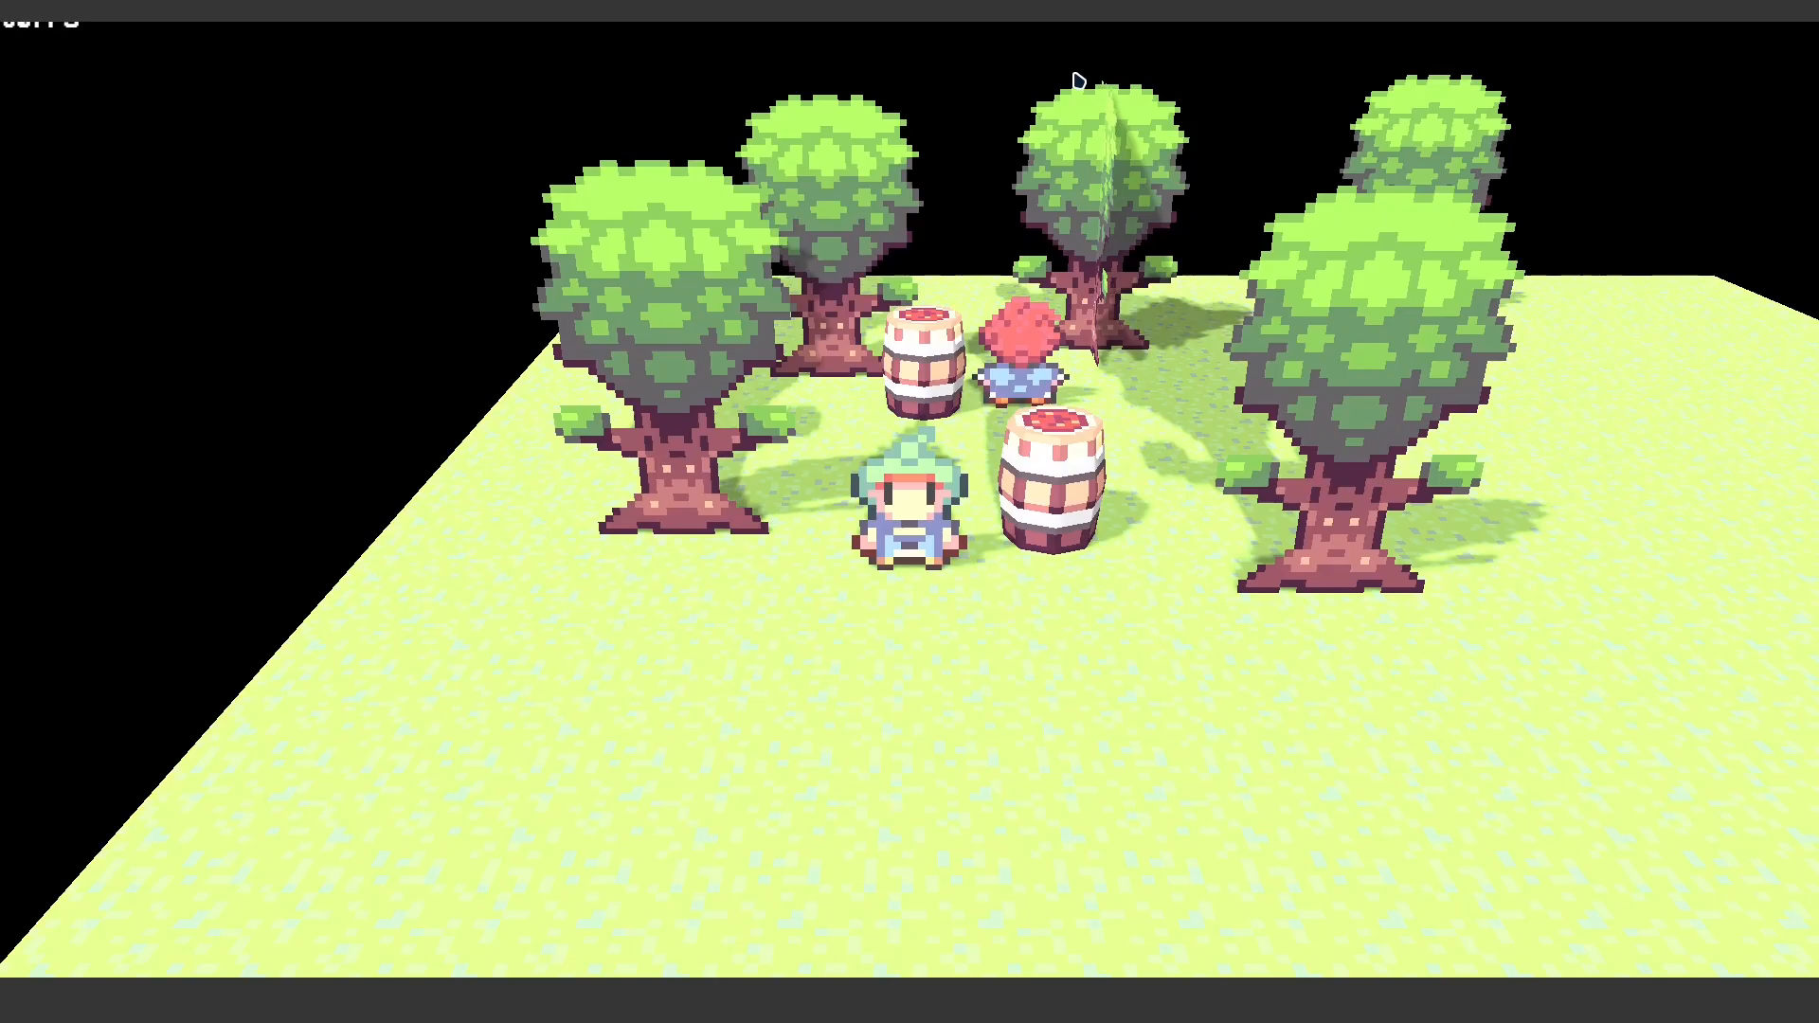
pyautogui.hotkey('alt', 'F4')
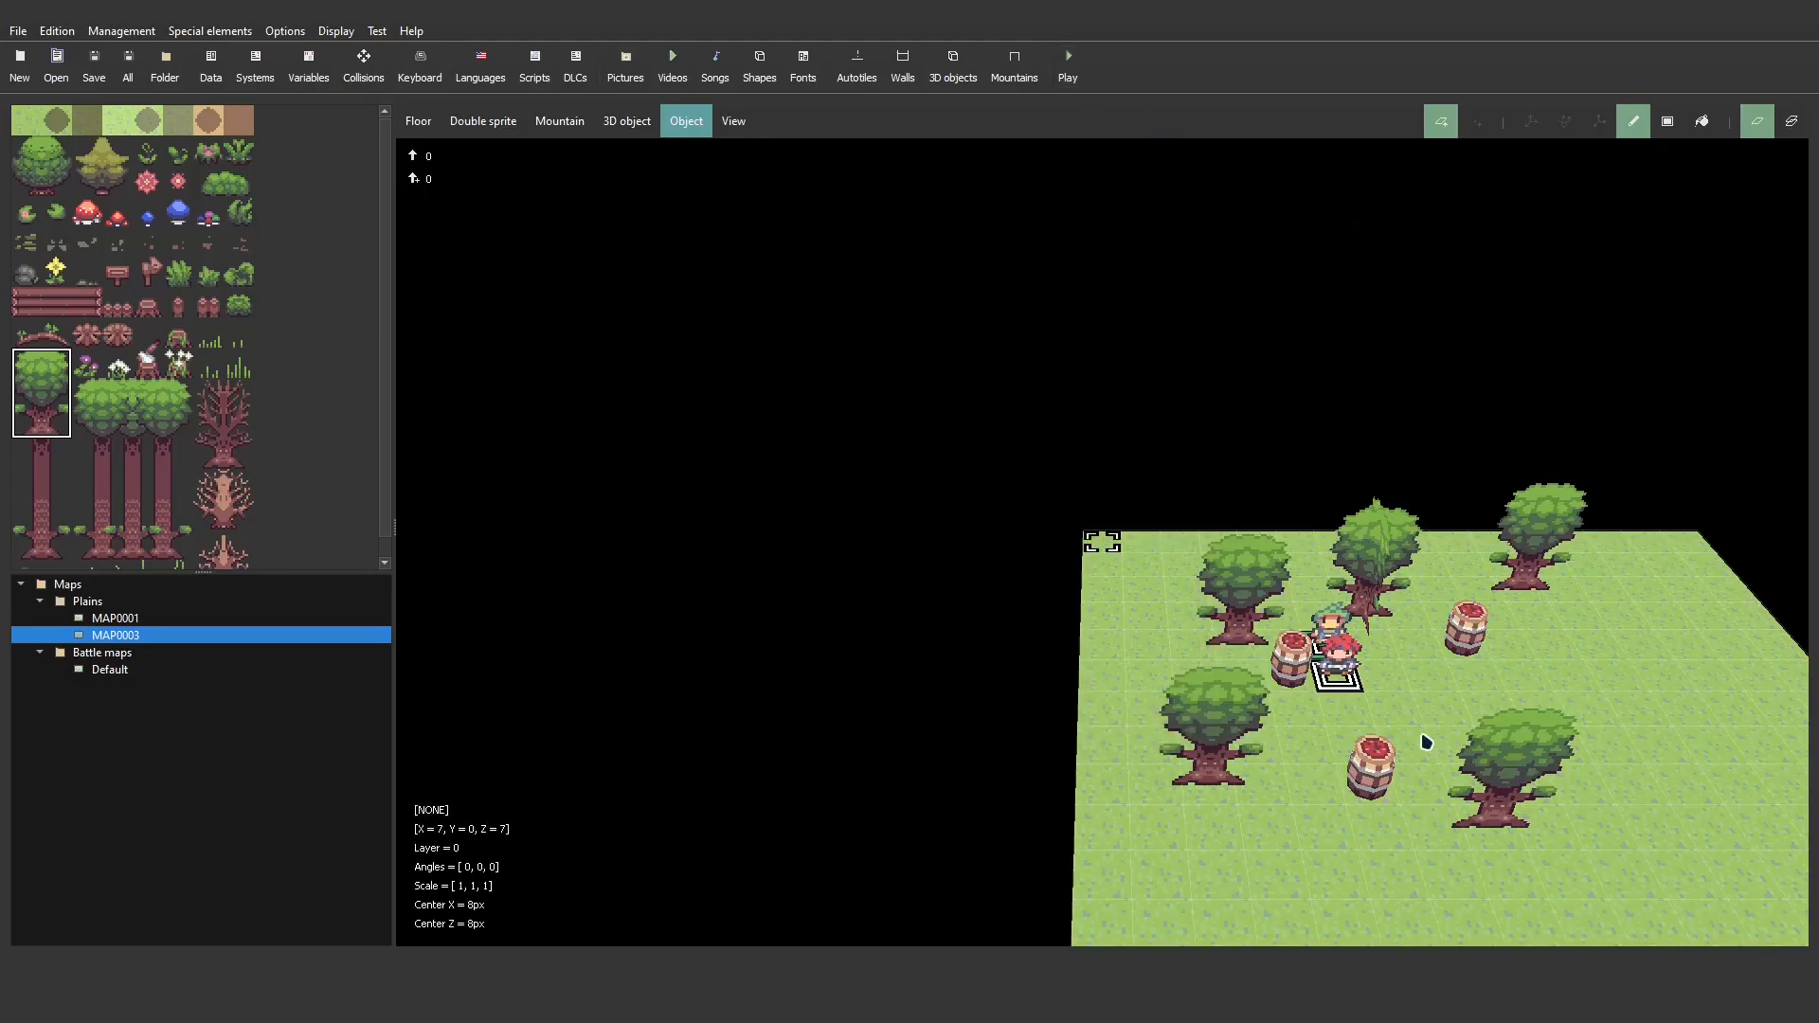
# - Add the Light plugin's "Remove default directional light" command after the directional light command on the object in front of the hero
pyautogui.doubleClick(1343, 691)
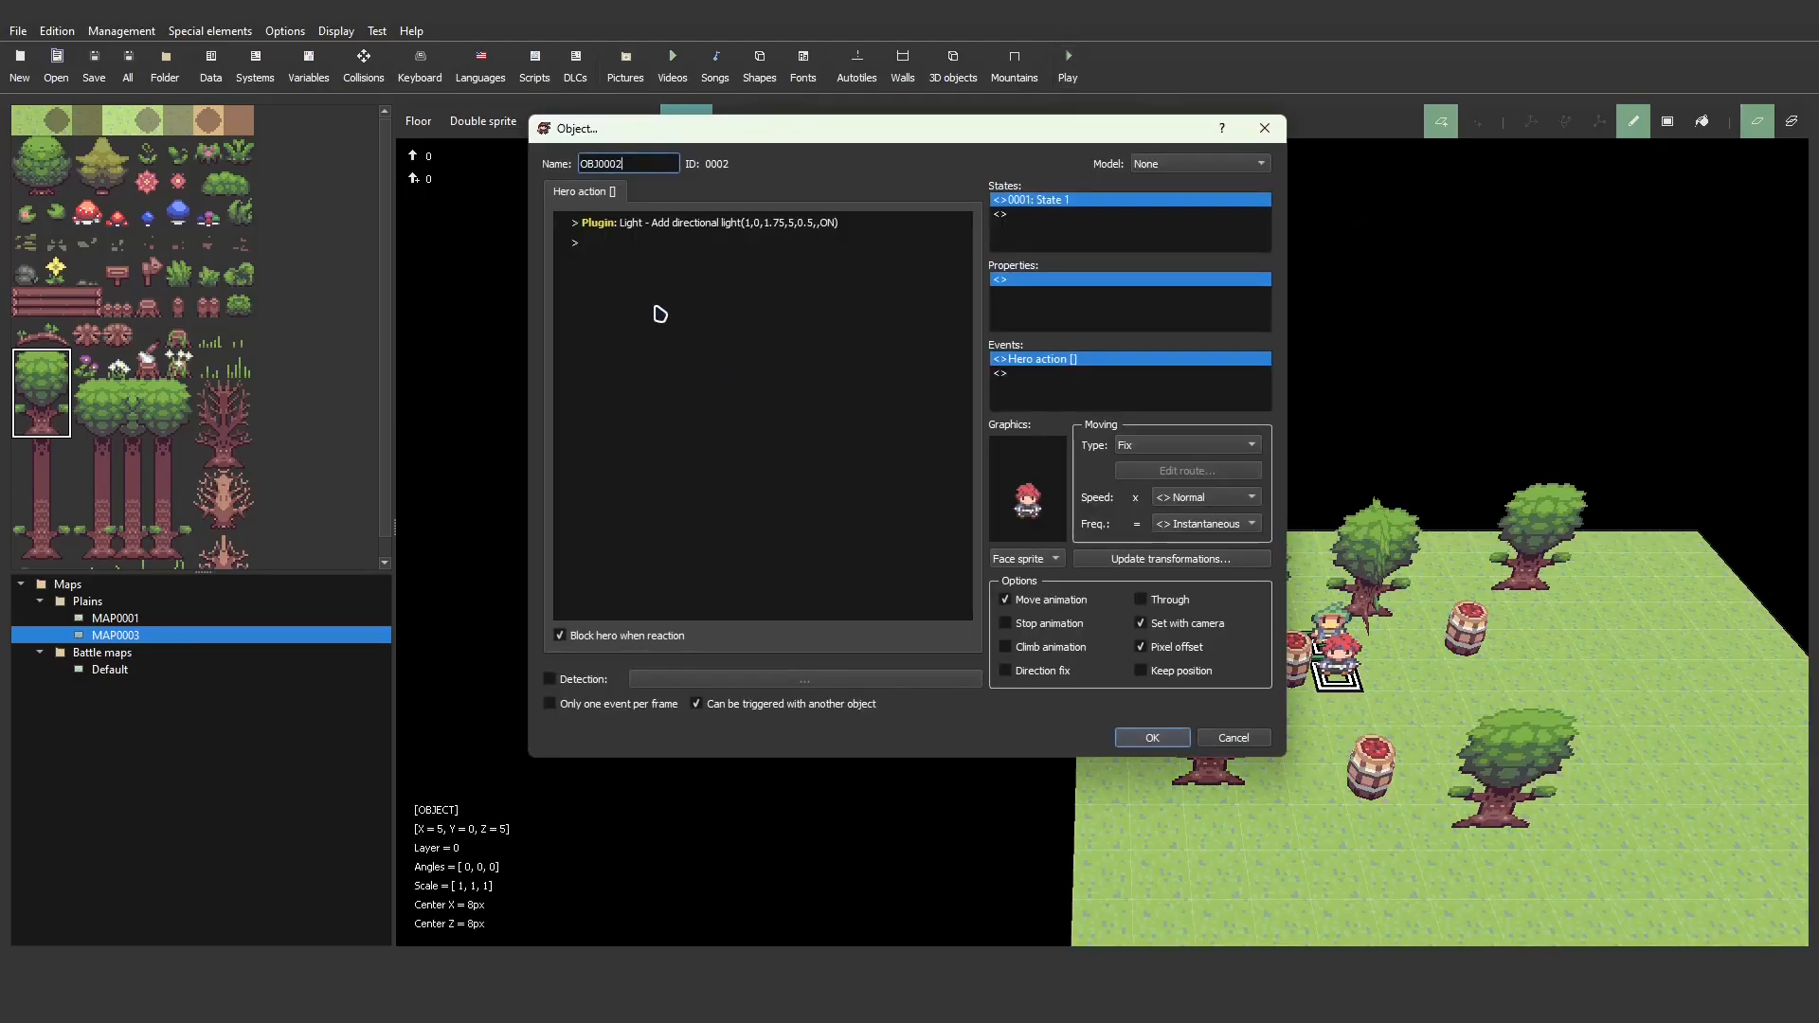
pyautogui.doubleClick(626, 248)
pyautogui.click(862, 188)
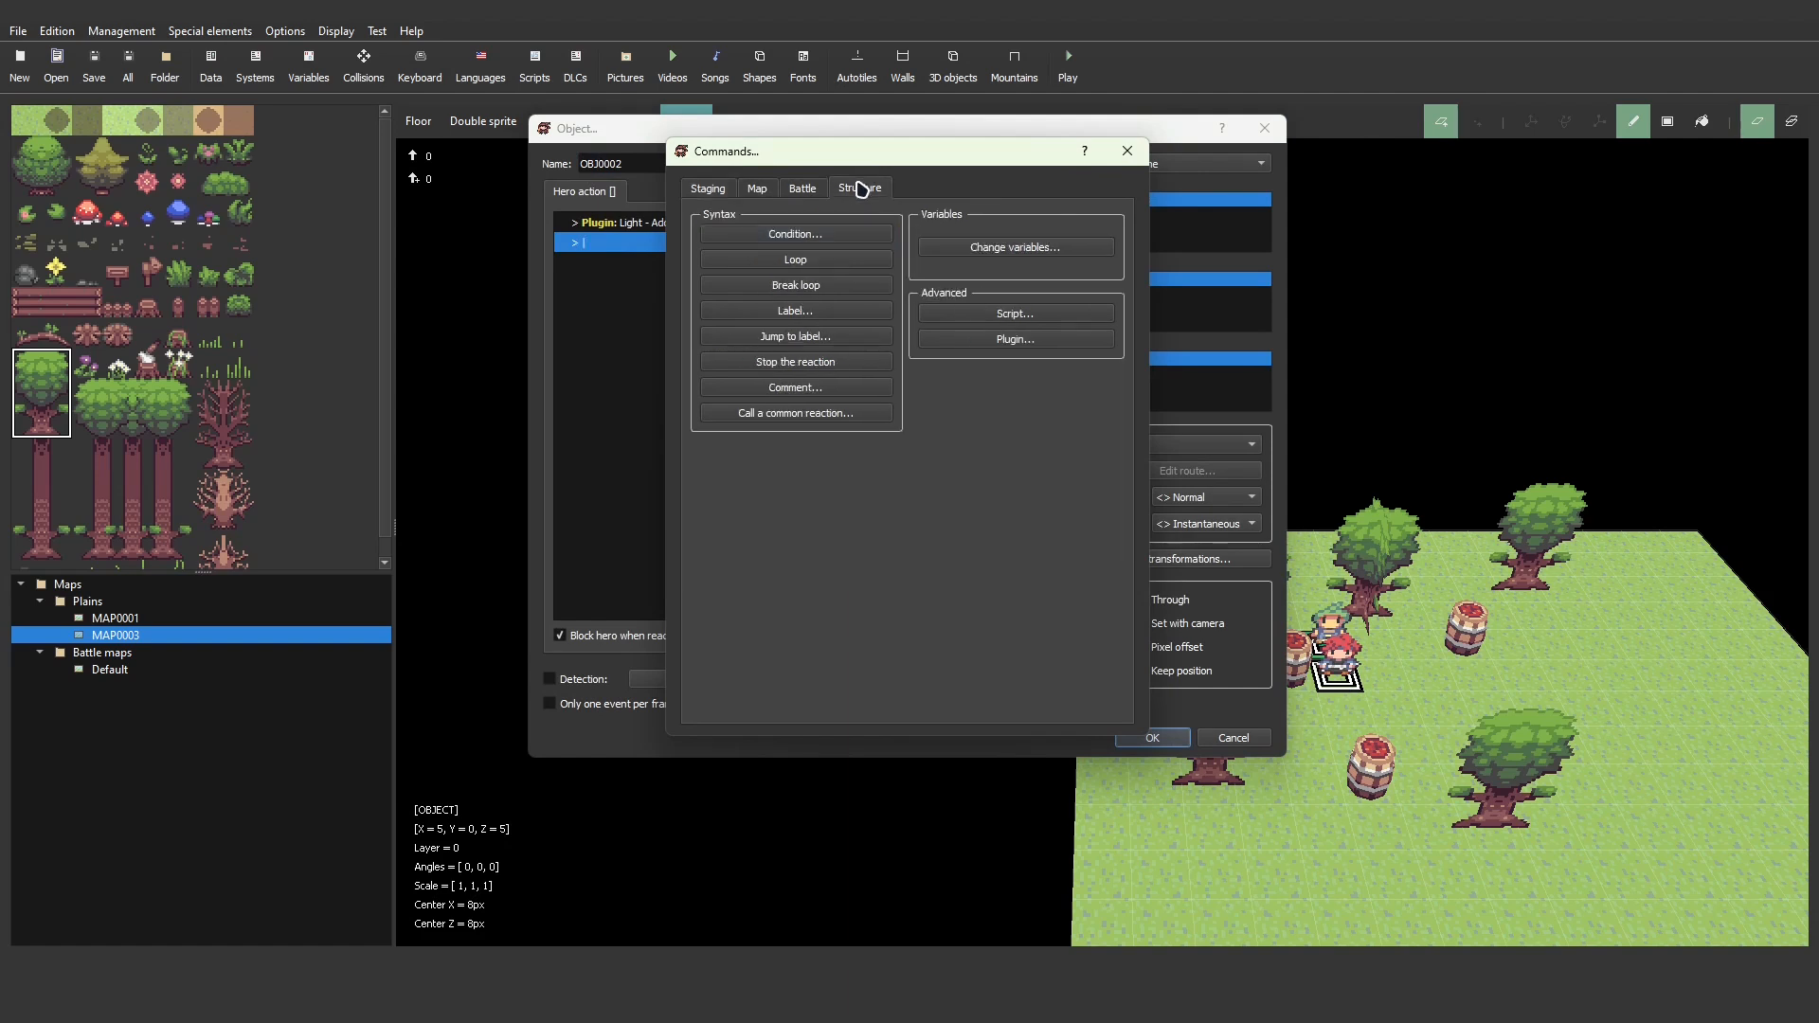
pyautogui.click(1032, 341)
pyautogui.click(813, 316)
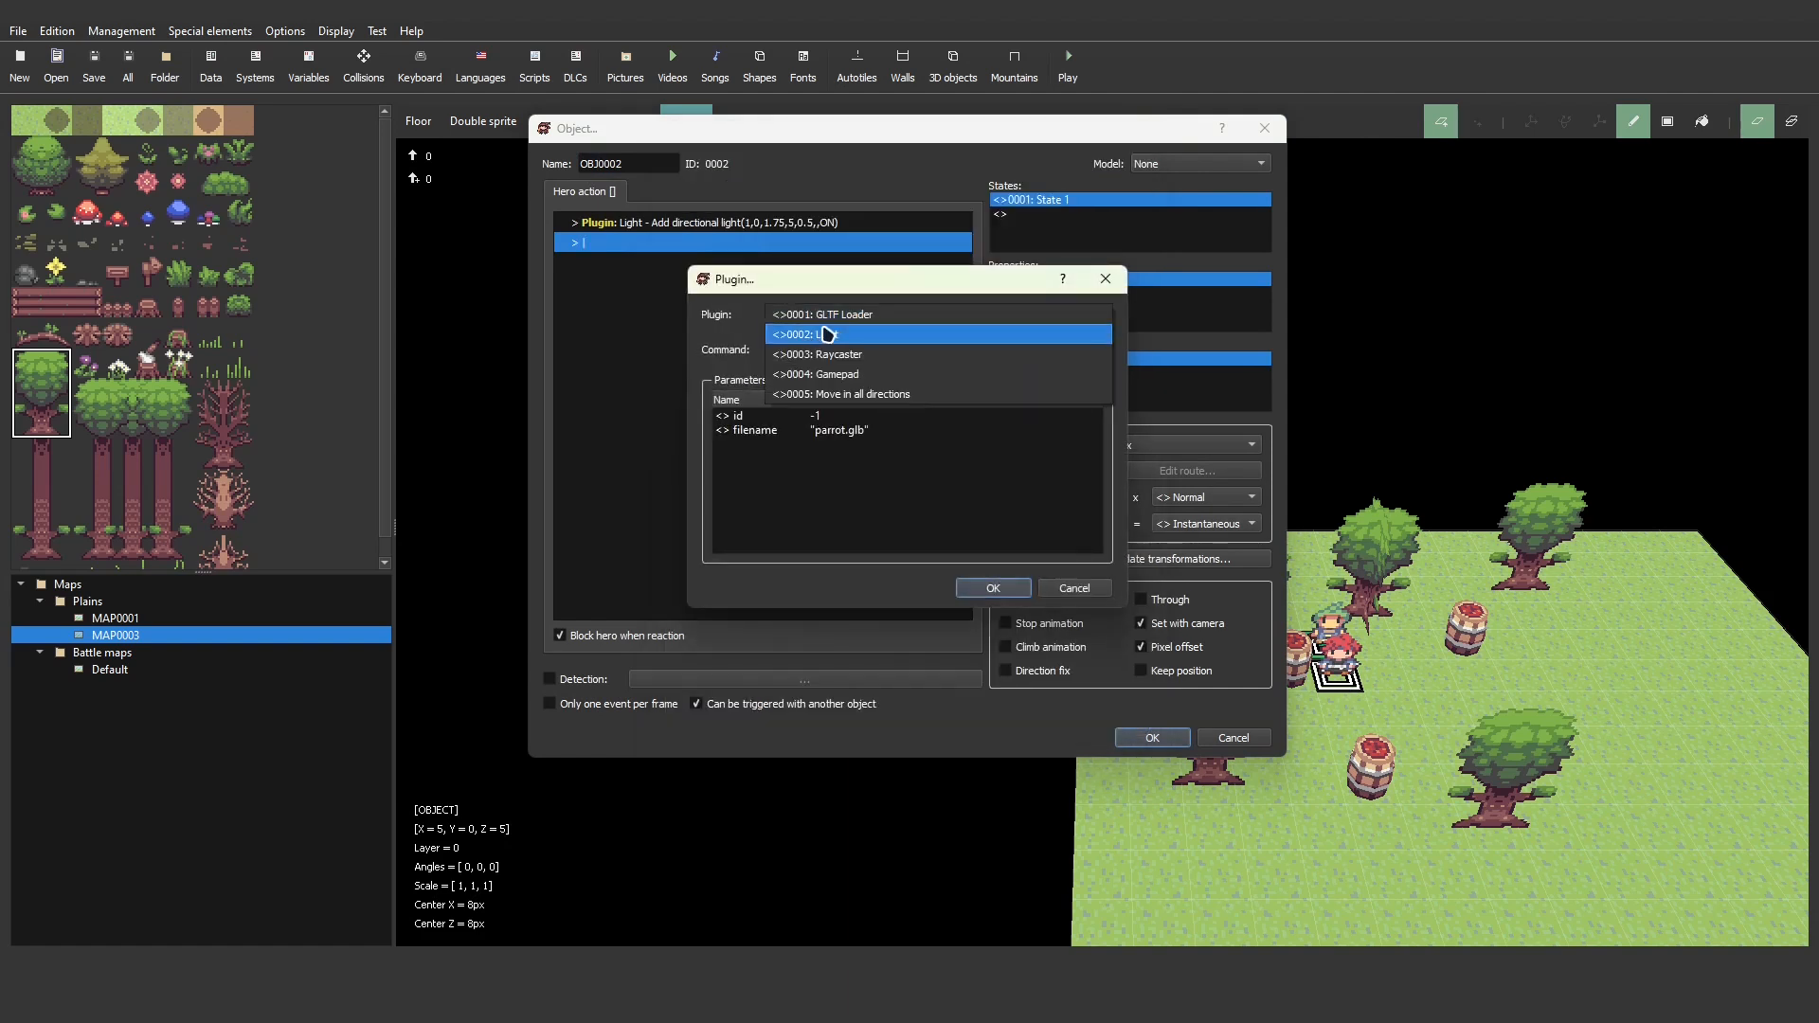
pyautogui.click(827, 334)
pyautogui.click(853, 351)
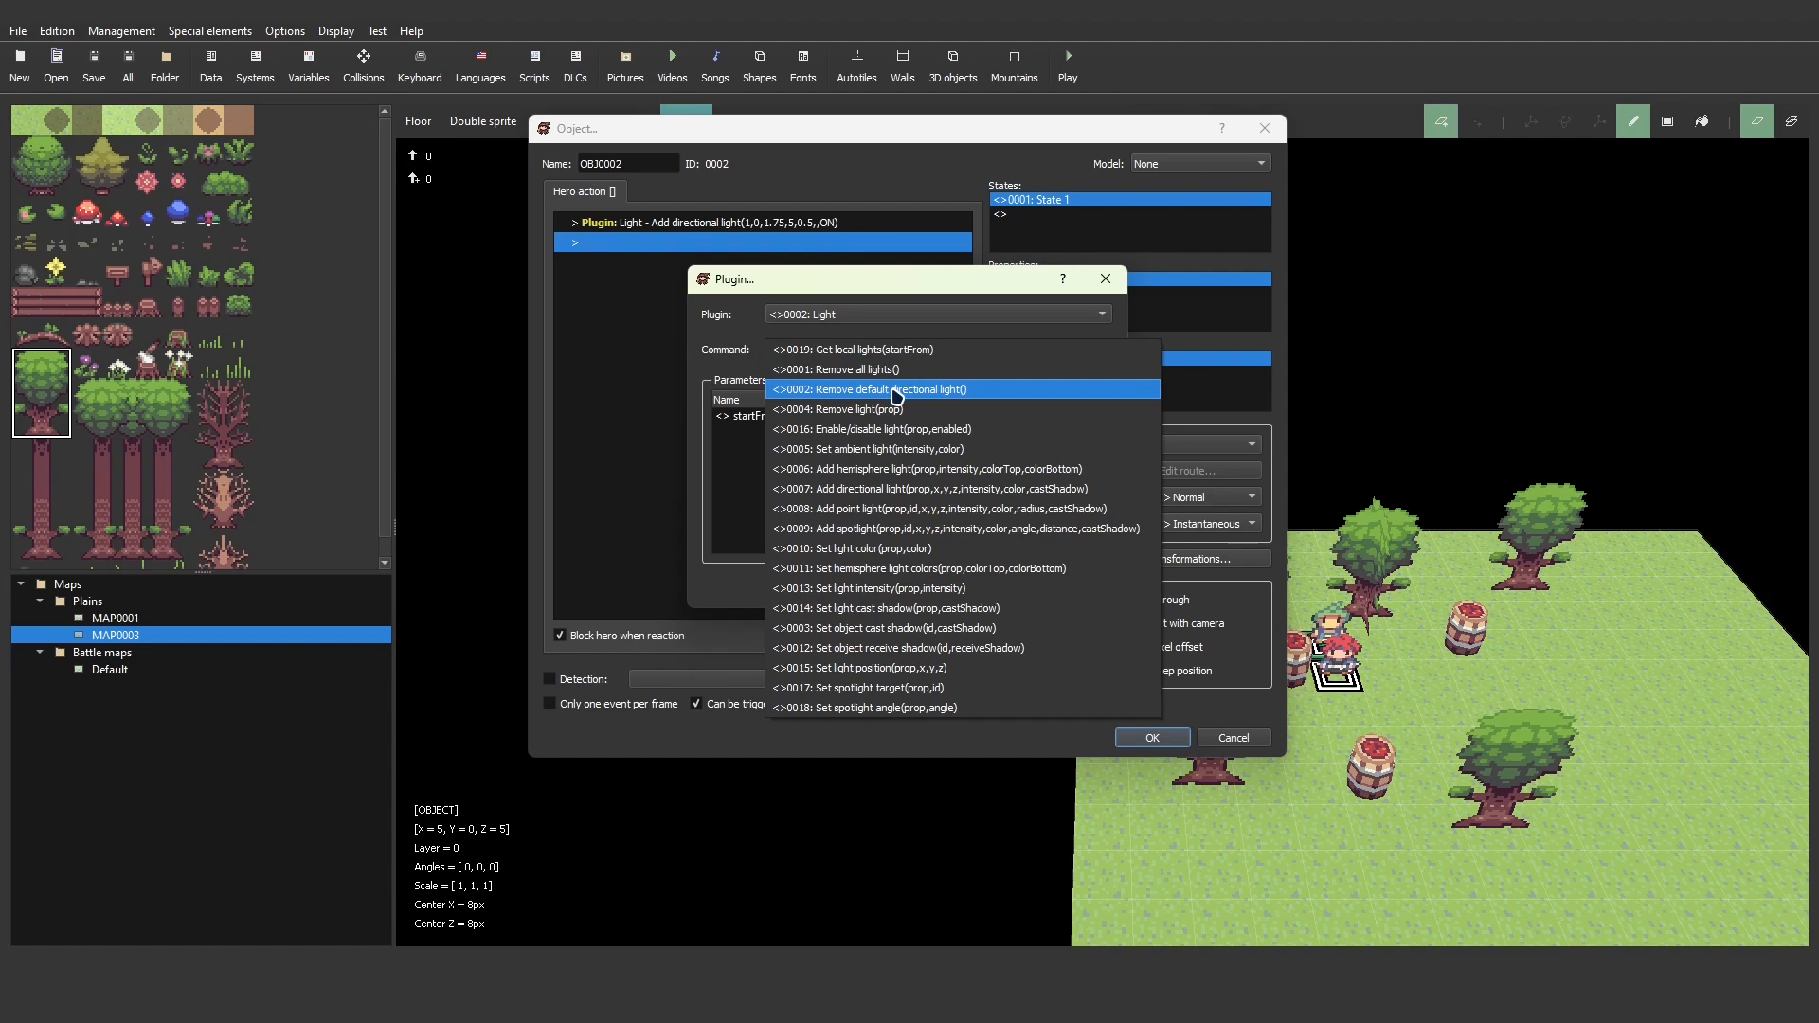
pyautogui.click(867, 390)
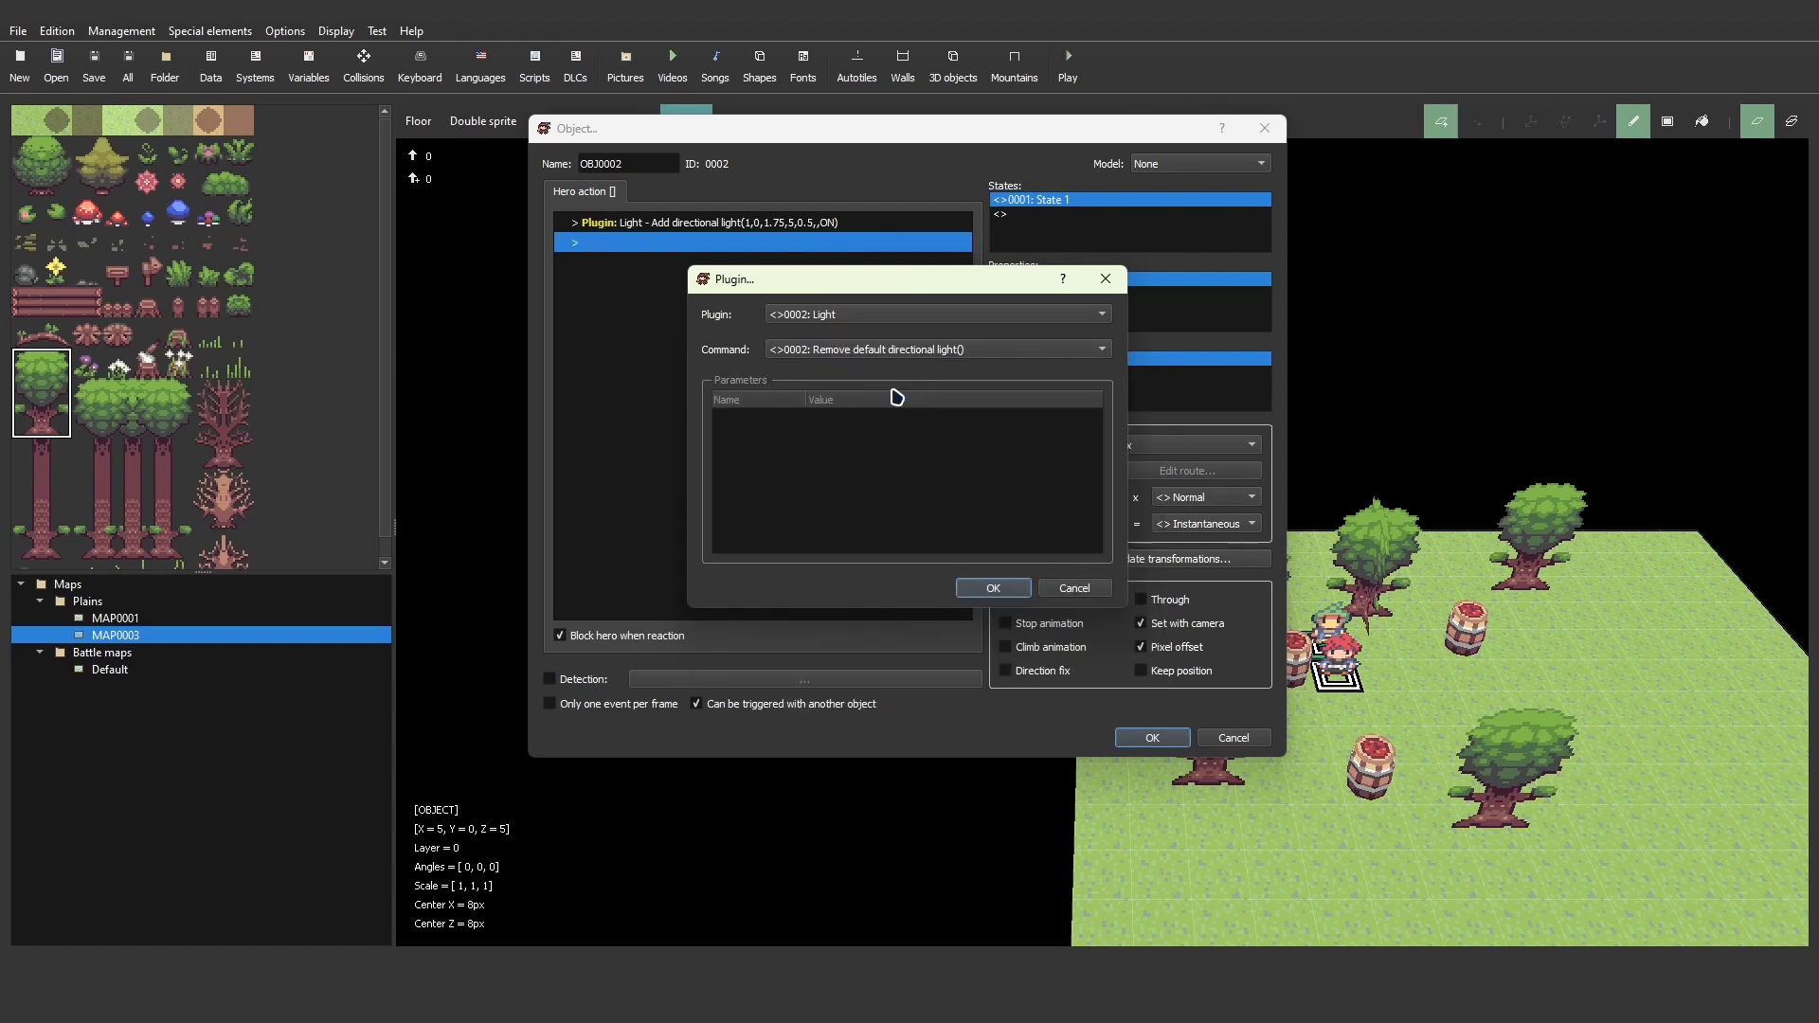
pyautogui.click(994, 591)
pyautogui.click(1152, 738)
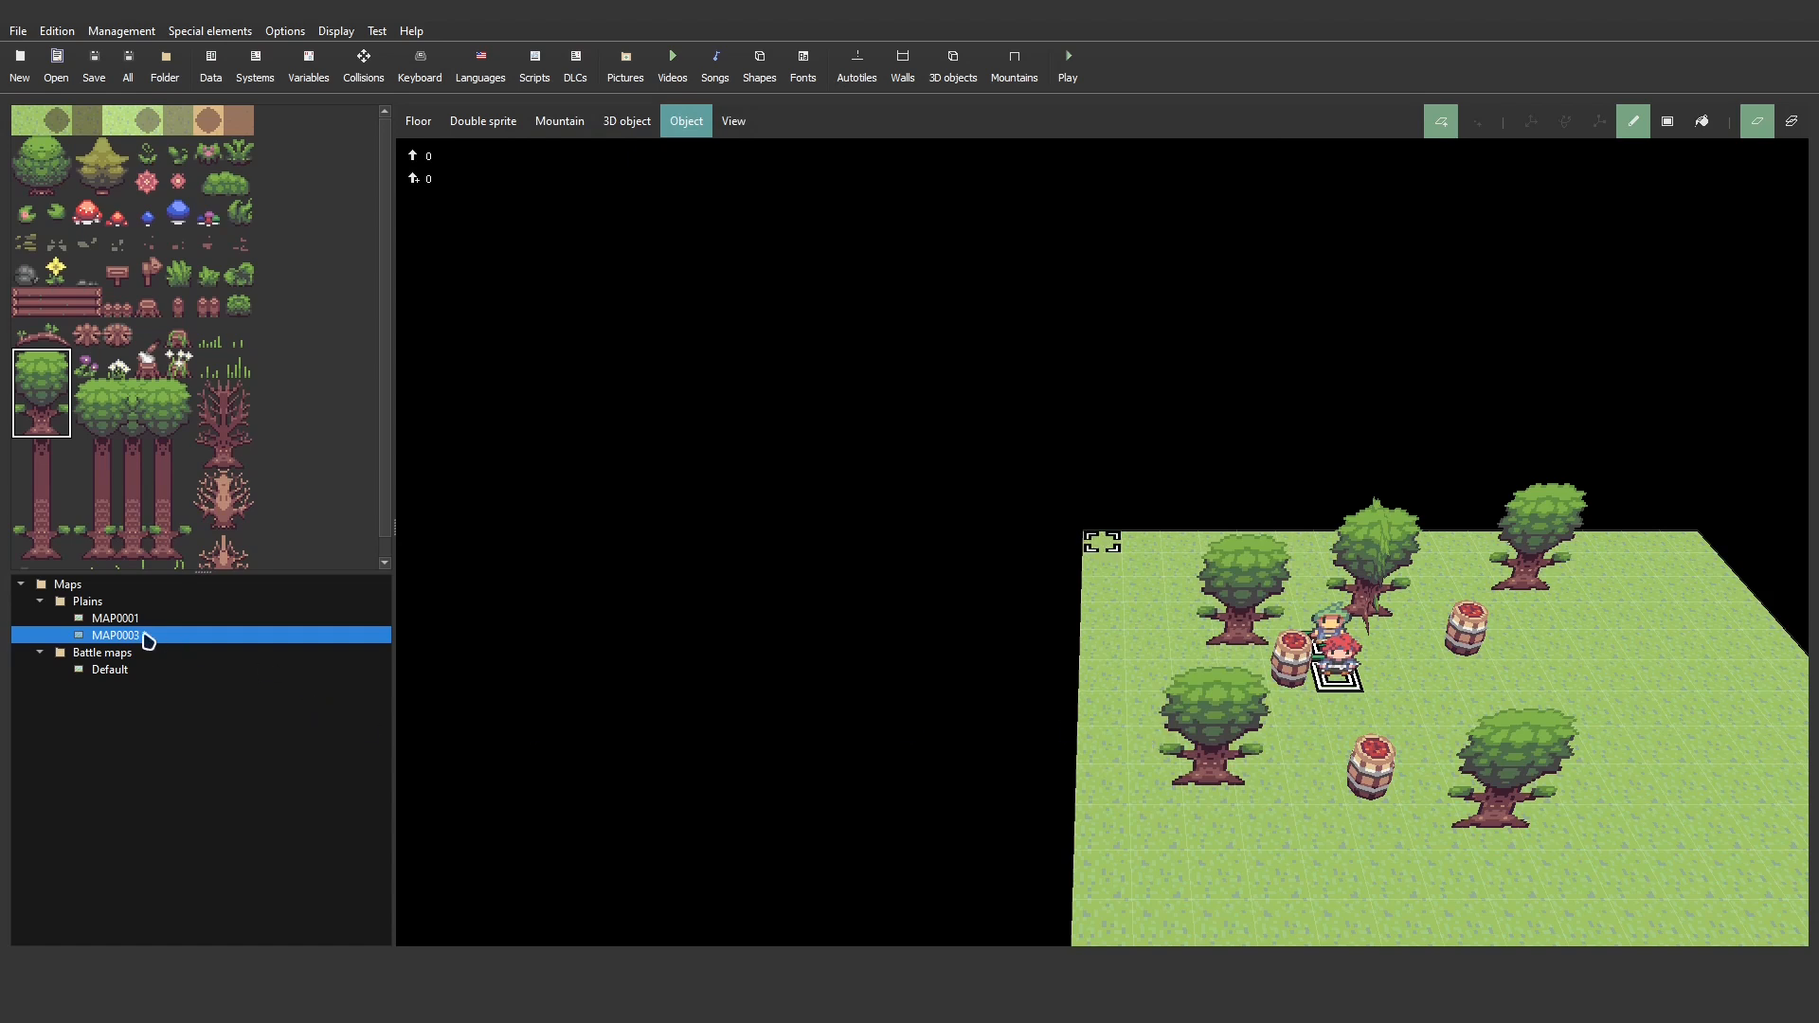
# - Review the Sunlight option in the map properties of MAP0003
pyautogui.rightClick(147, 634)
pyautogui.click(186, 649)
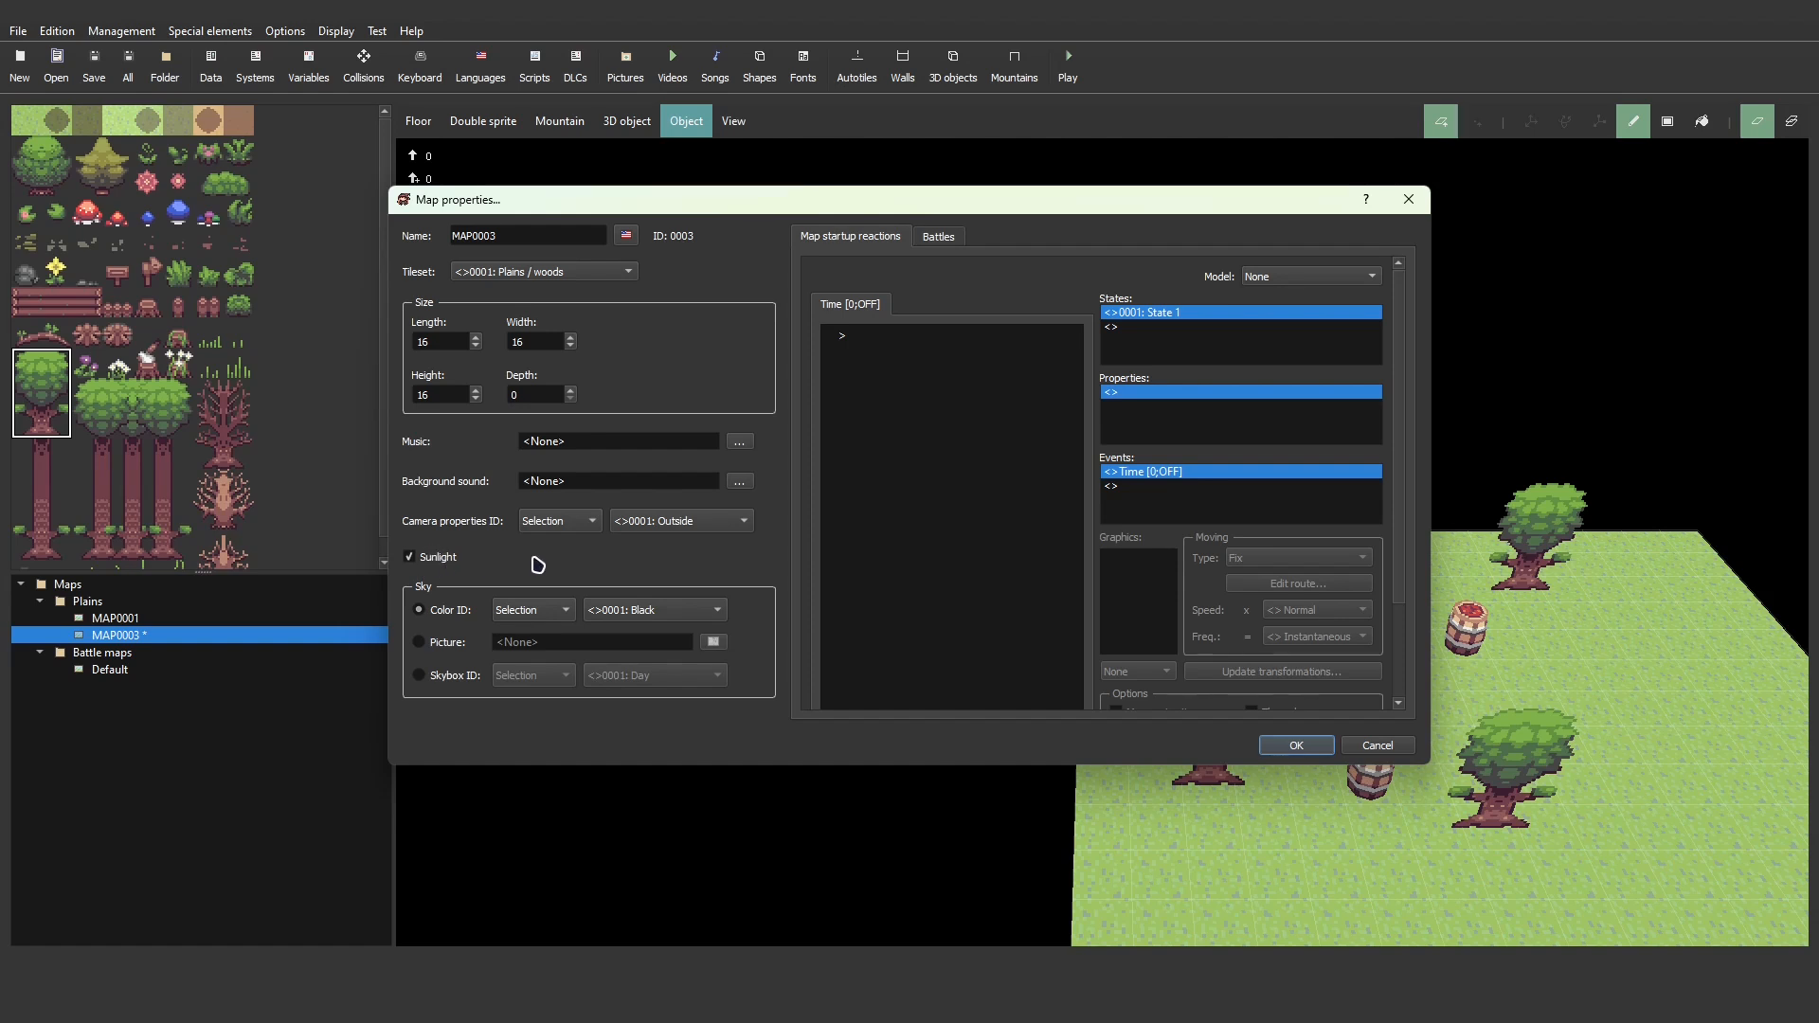
pyautogui.click(1294, 746)
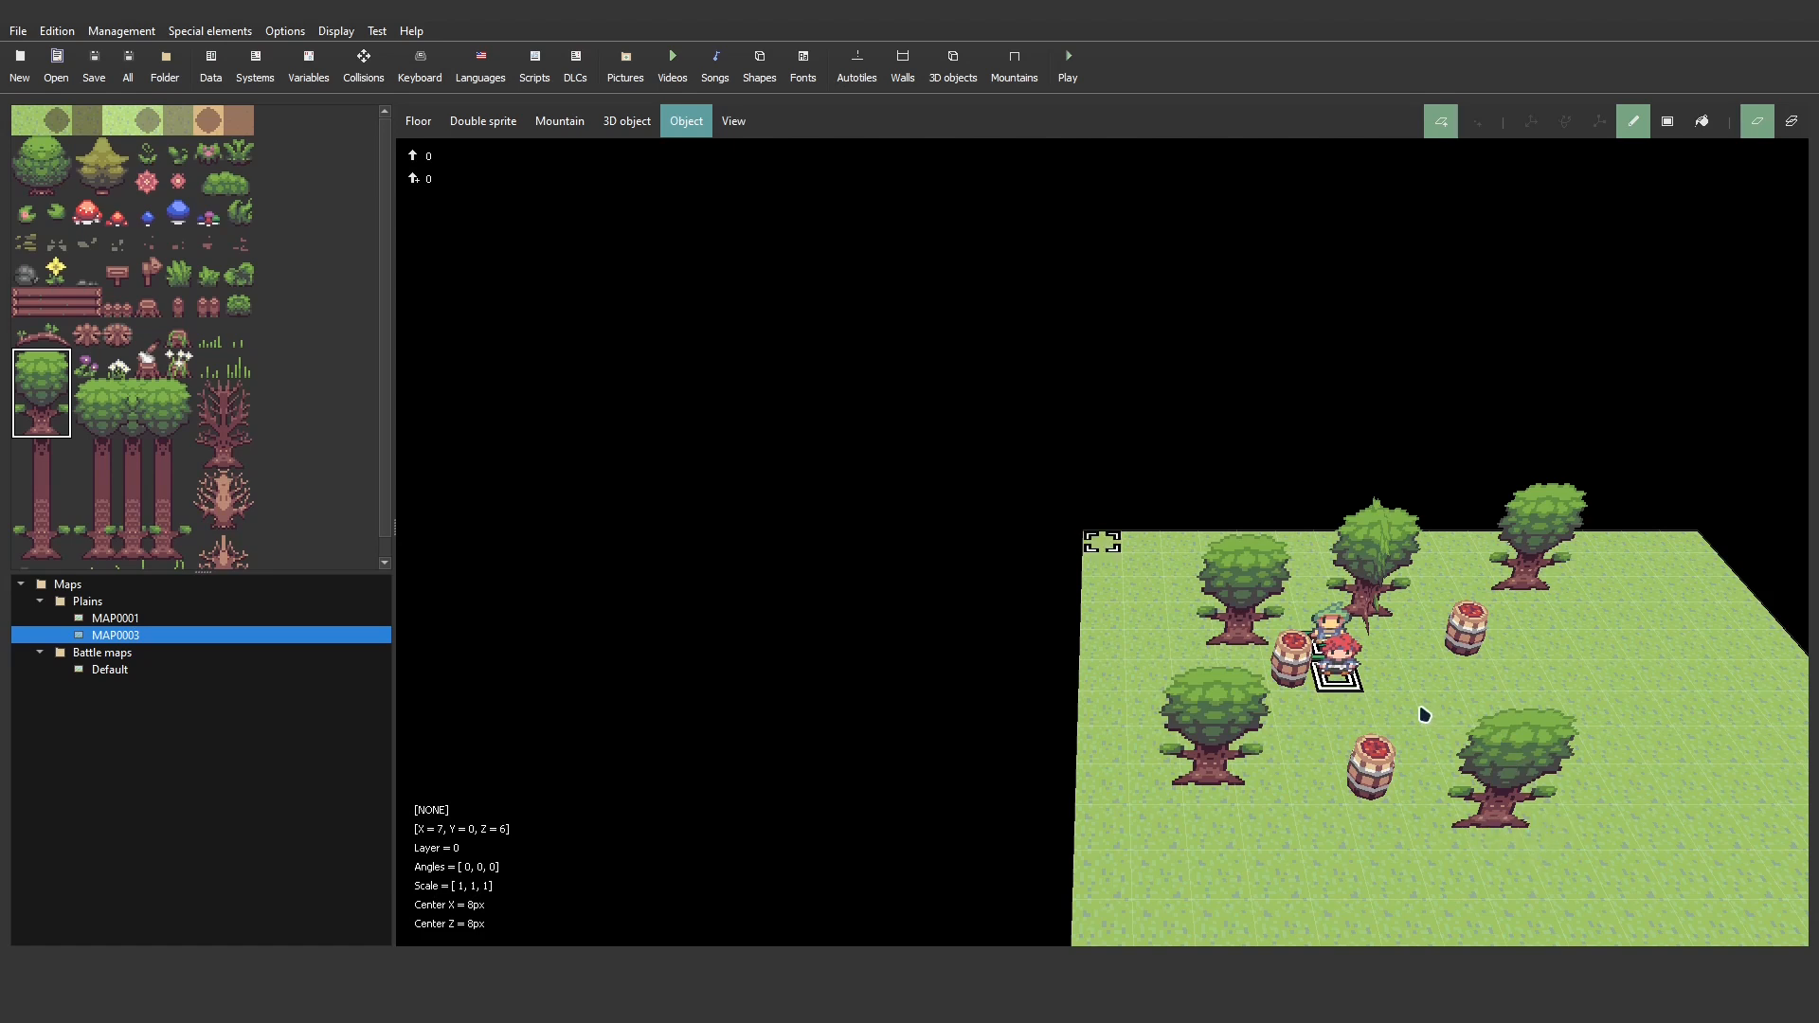
# - Run a new test game, trigger the object to examine the lighting without the default directional light, and close the game
pyautogui.click(1070, 67)
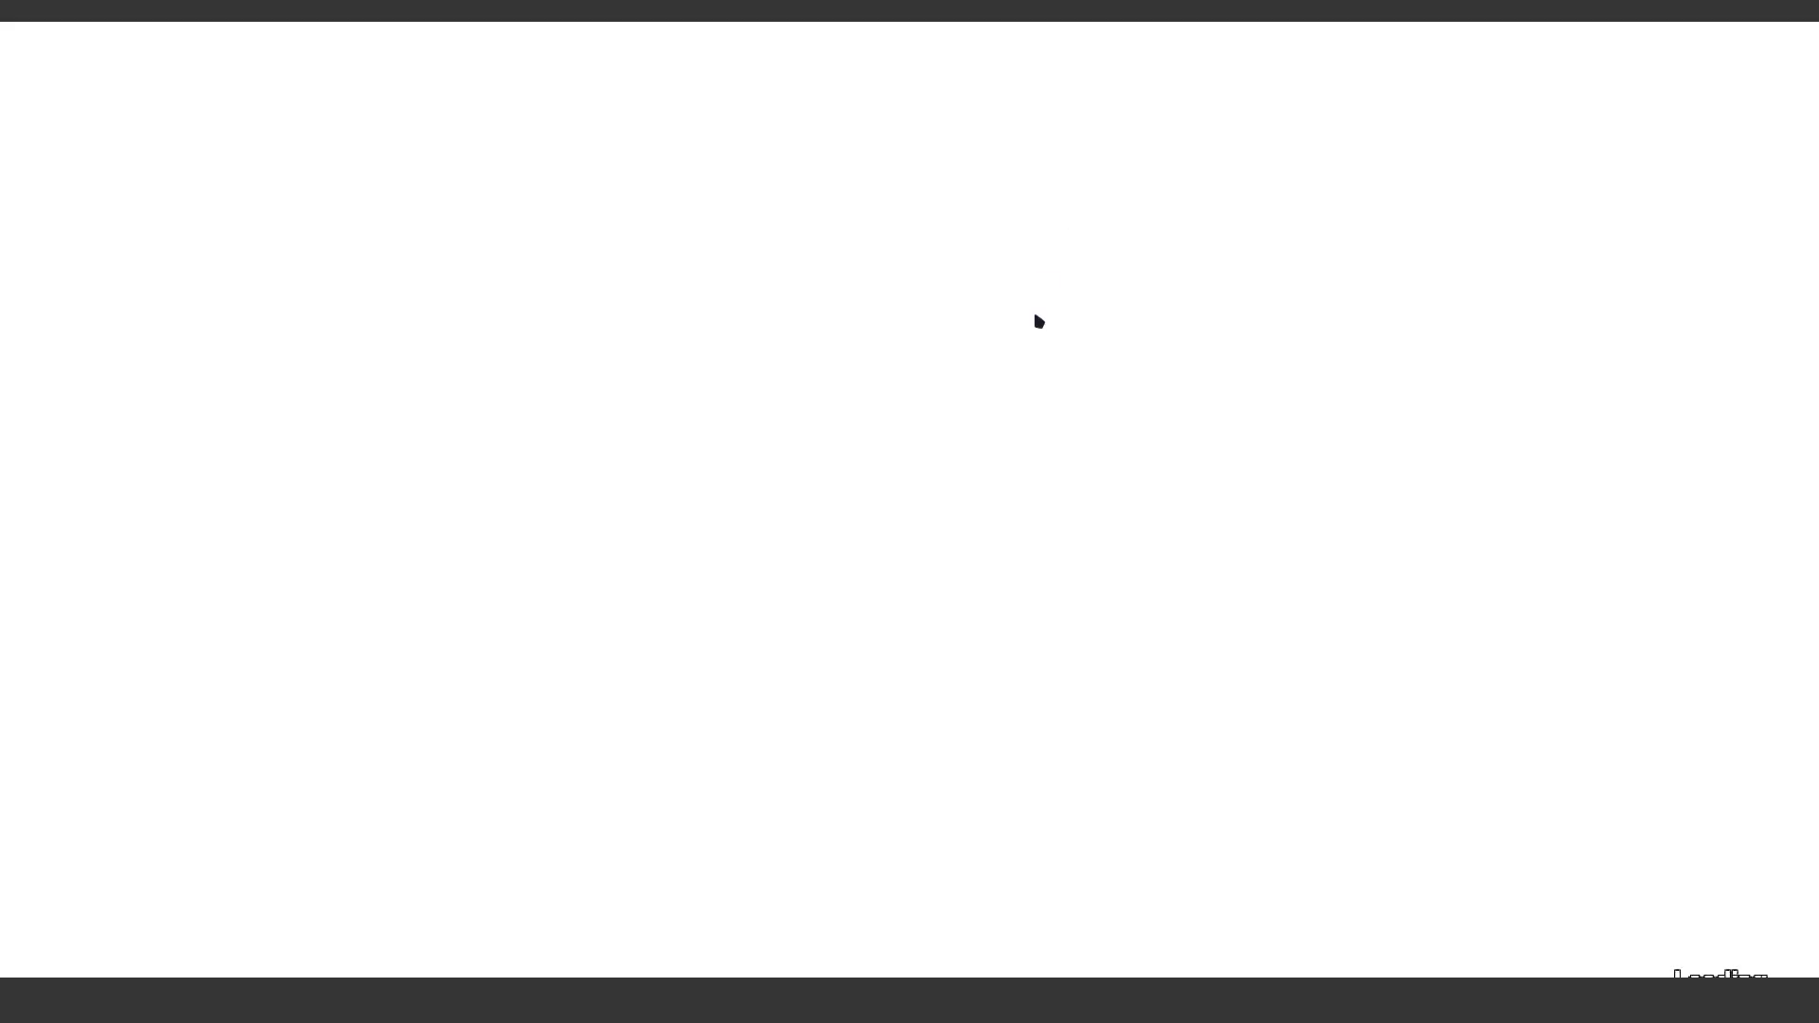
pyautogui.press('Return')
pyautogui.press('Up')
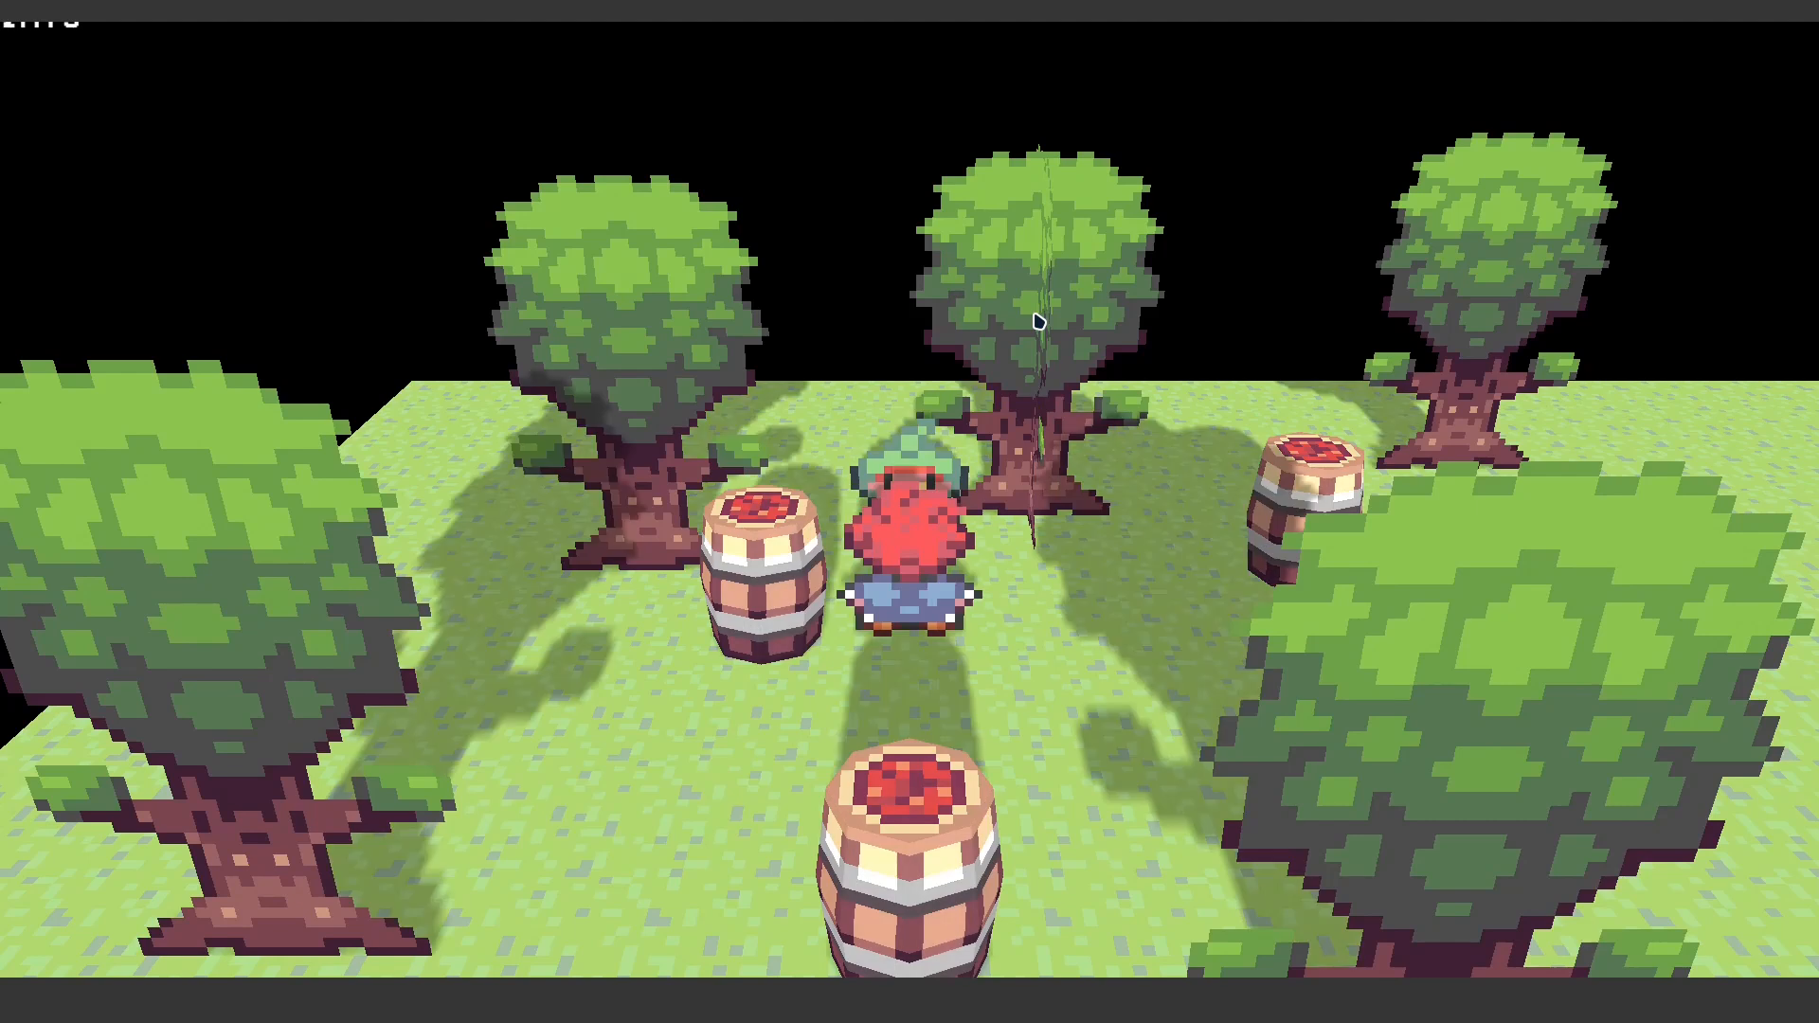
pyautogui.scroll(3, 1035, 322)
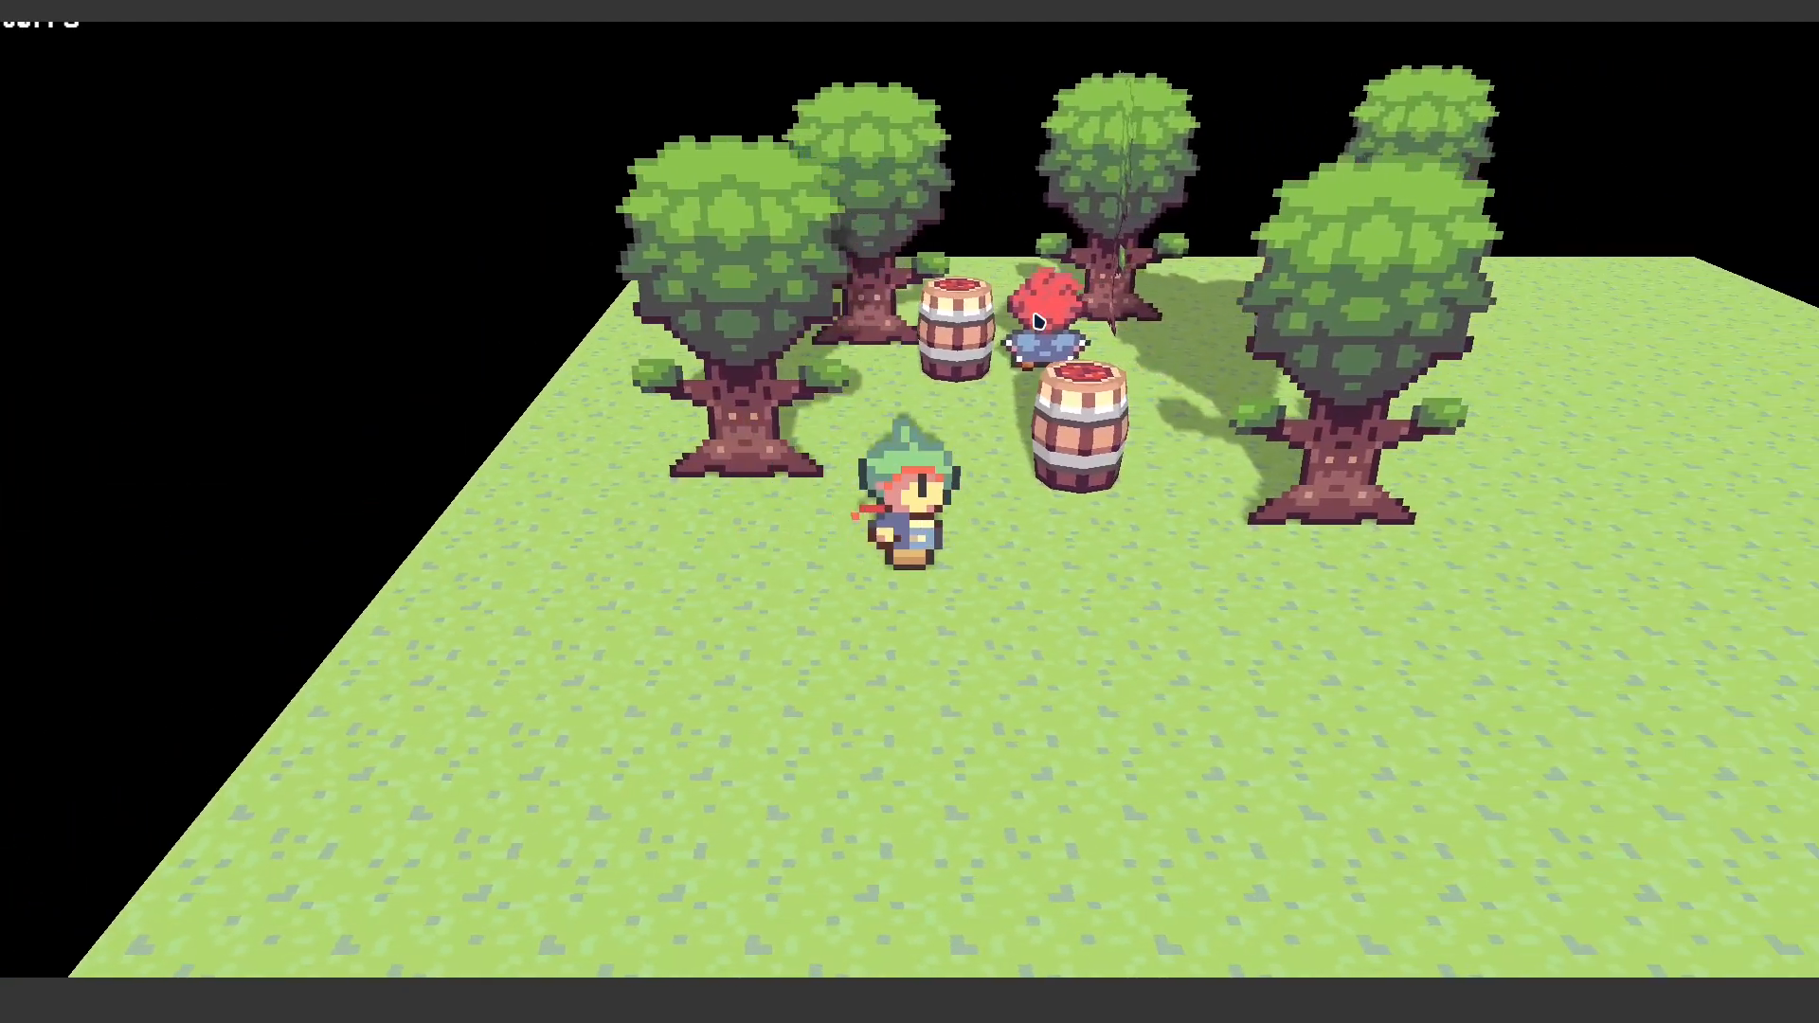
pyautogui.hotkey('alt', 'F4')
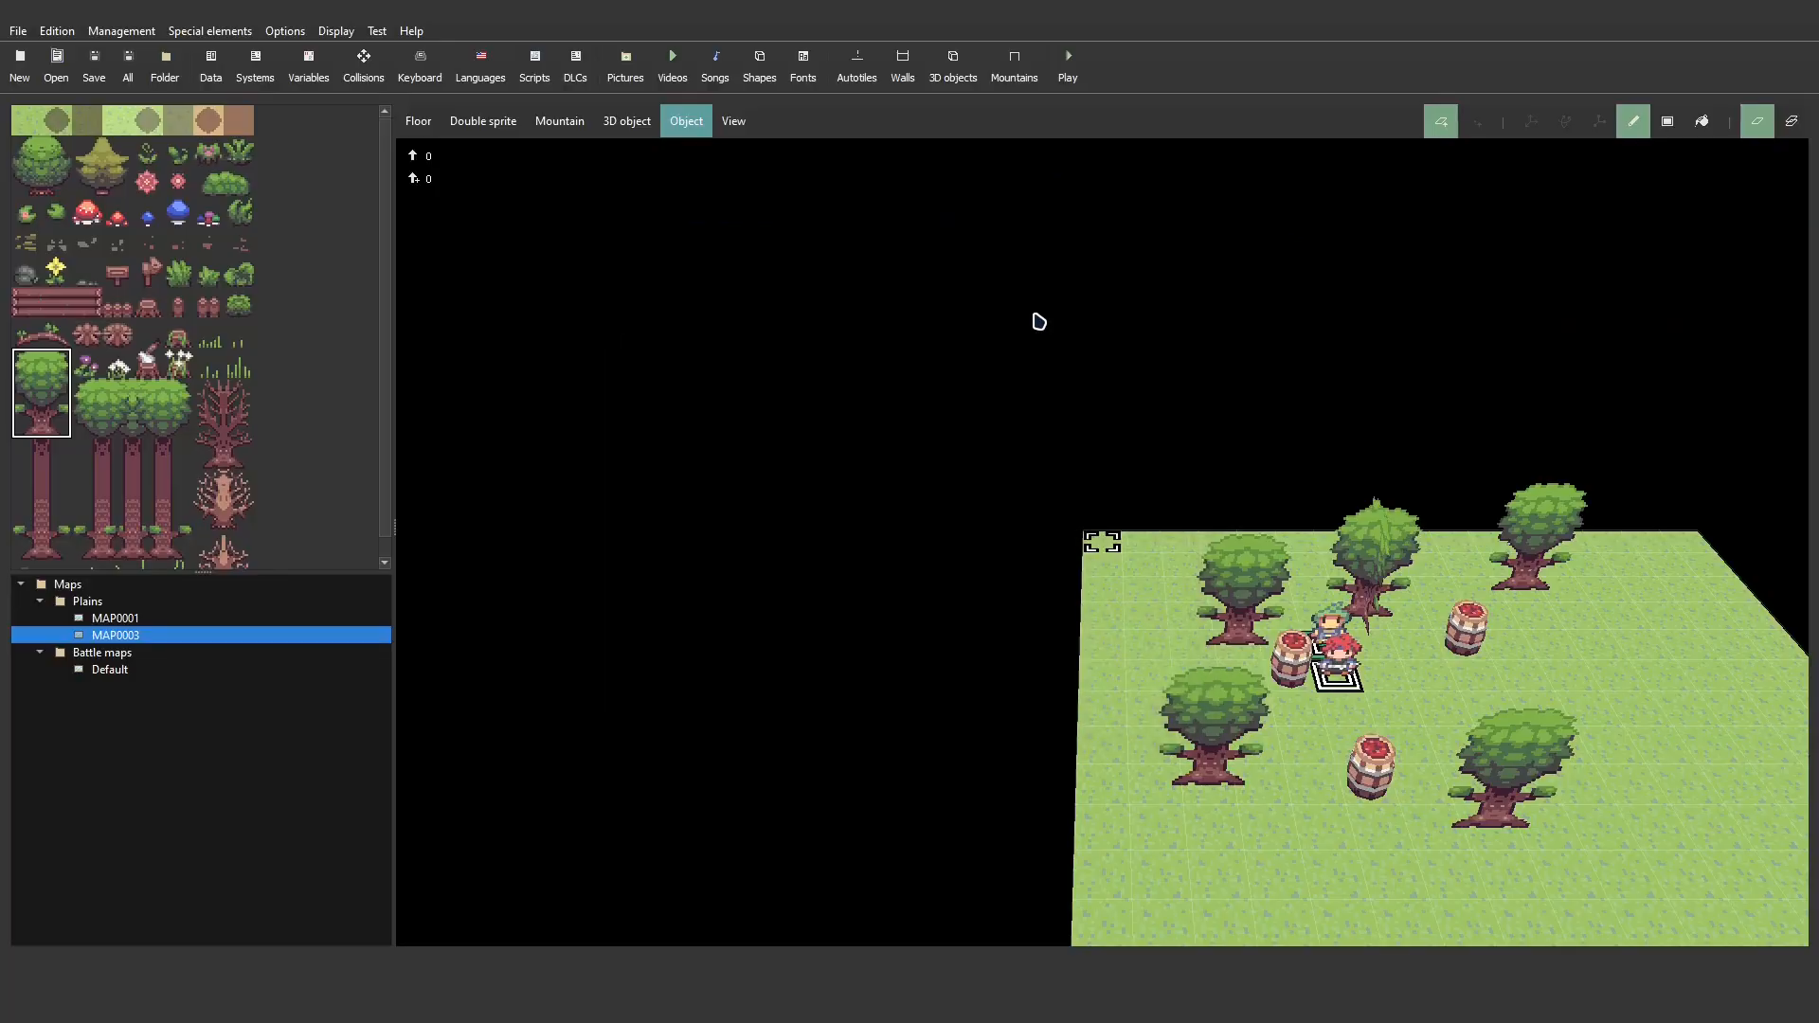
# - Reopen the object, check its default light removal command, and review the intensity parameter of its directional light command
pyautogui.doubleClick(1338, 669)
pyautogui.doubleClick(664, 244)
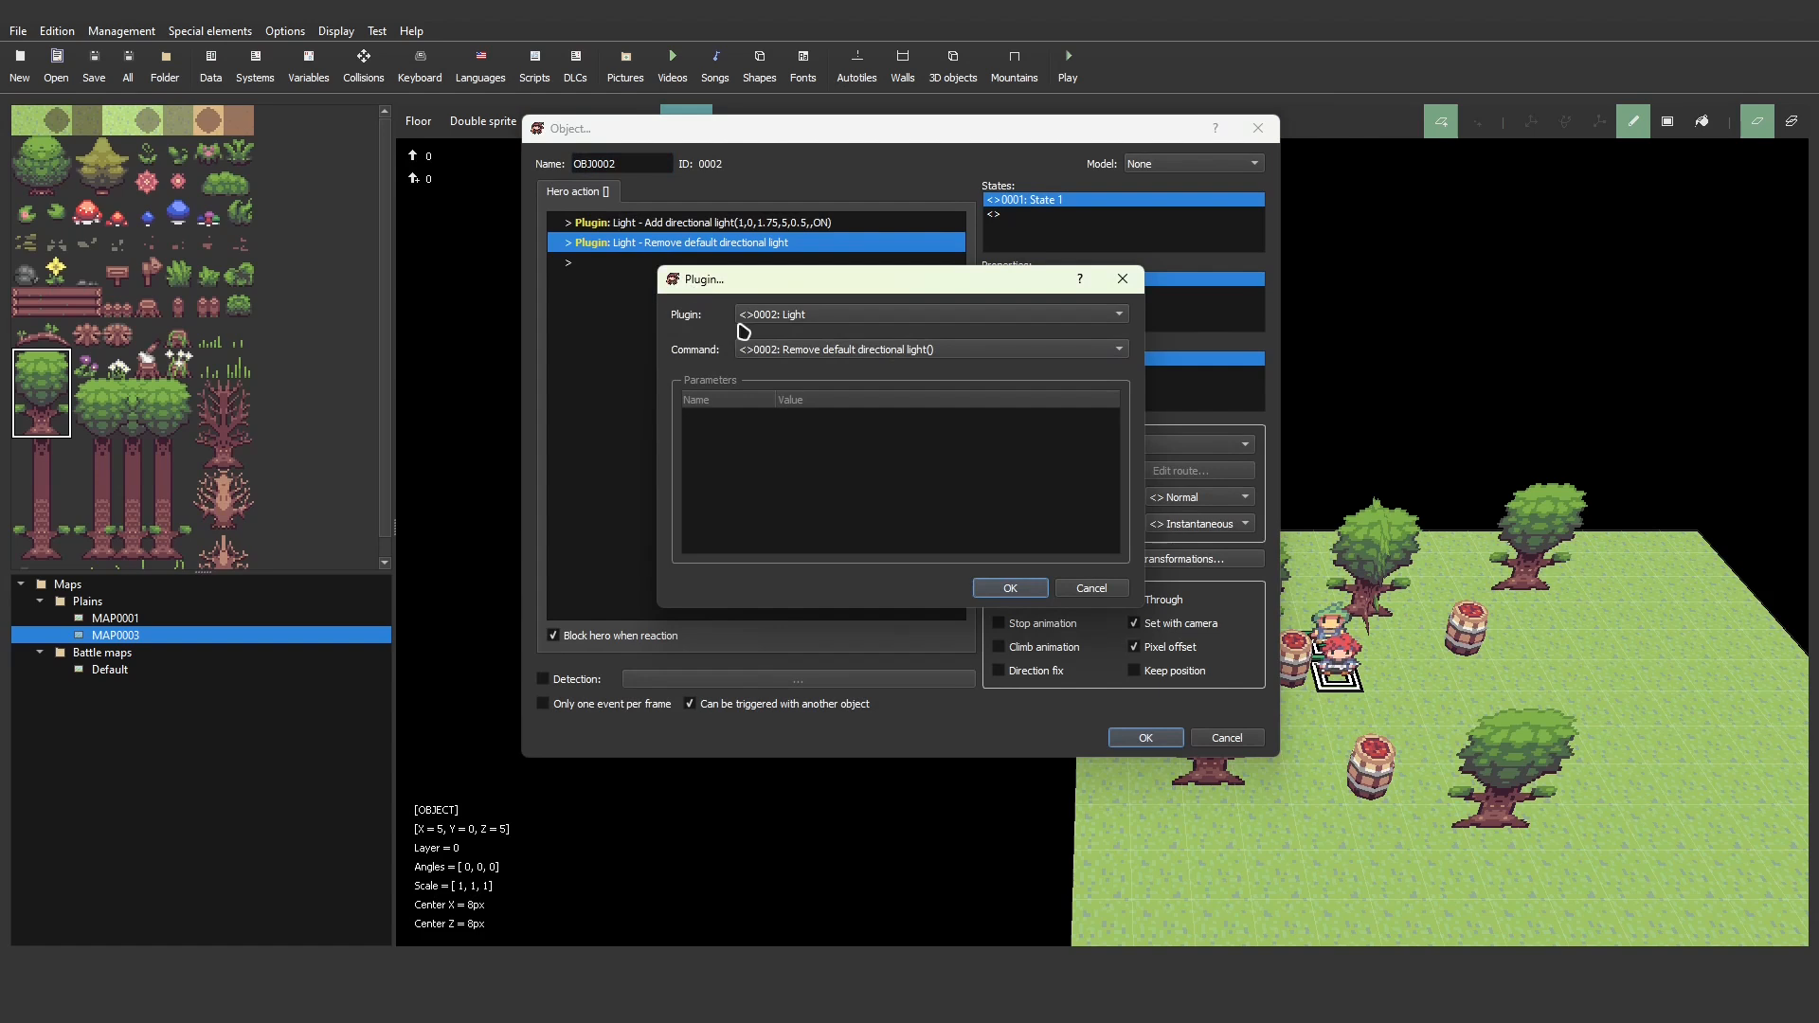
pyautogui.click(1123, 279)
pyautogui.doubleClick(791, 224)
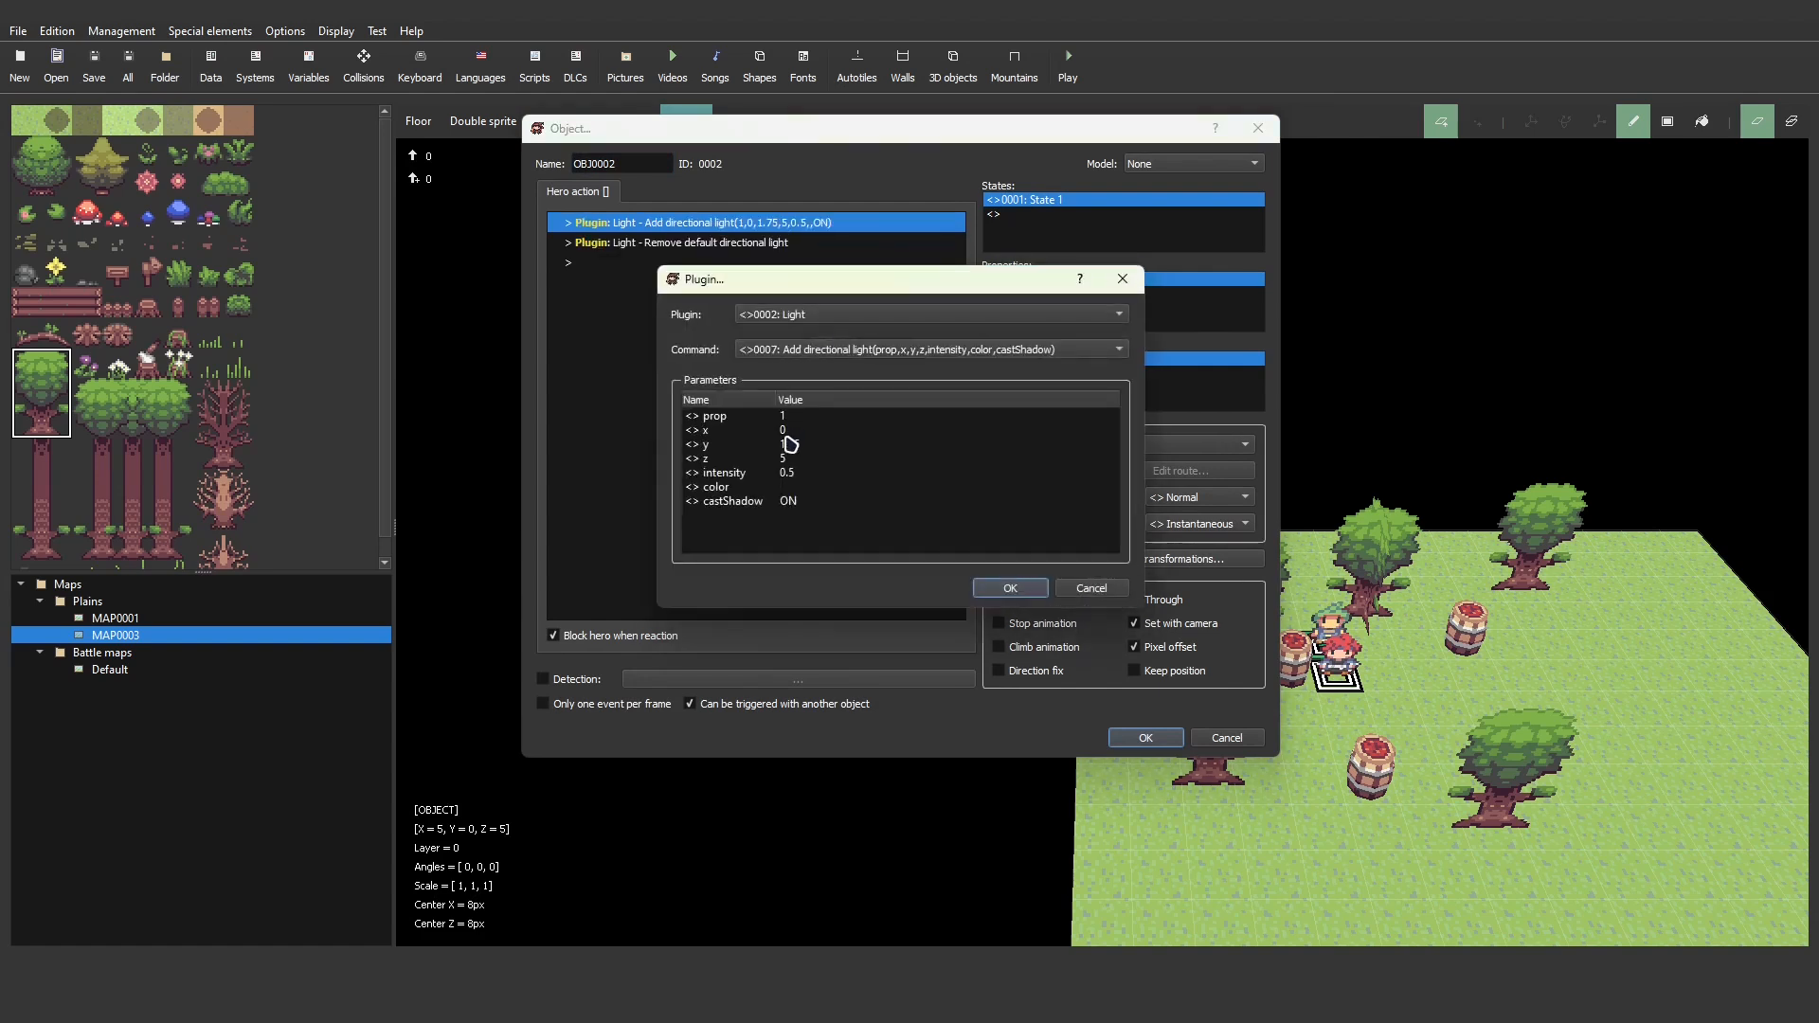
pyautogui.doubleClick(730, 478)
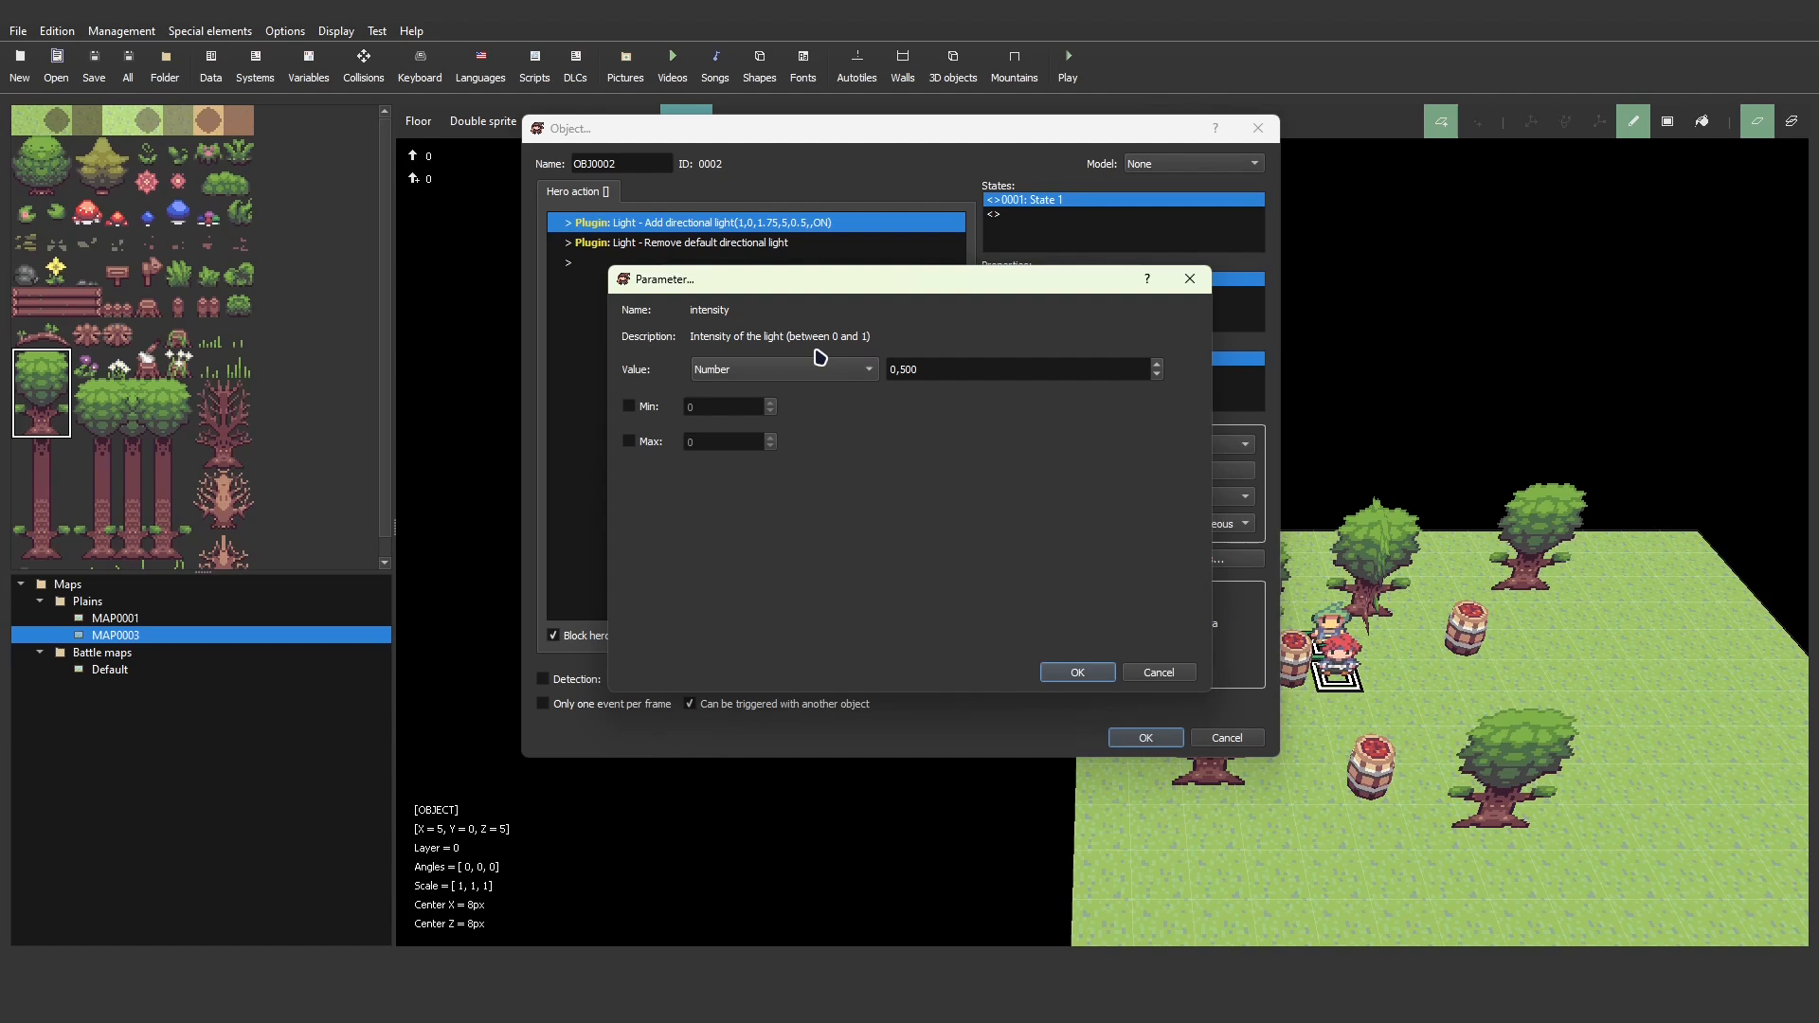
pyautogui.click(1089, 675)
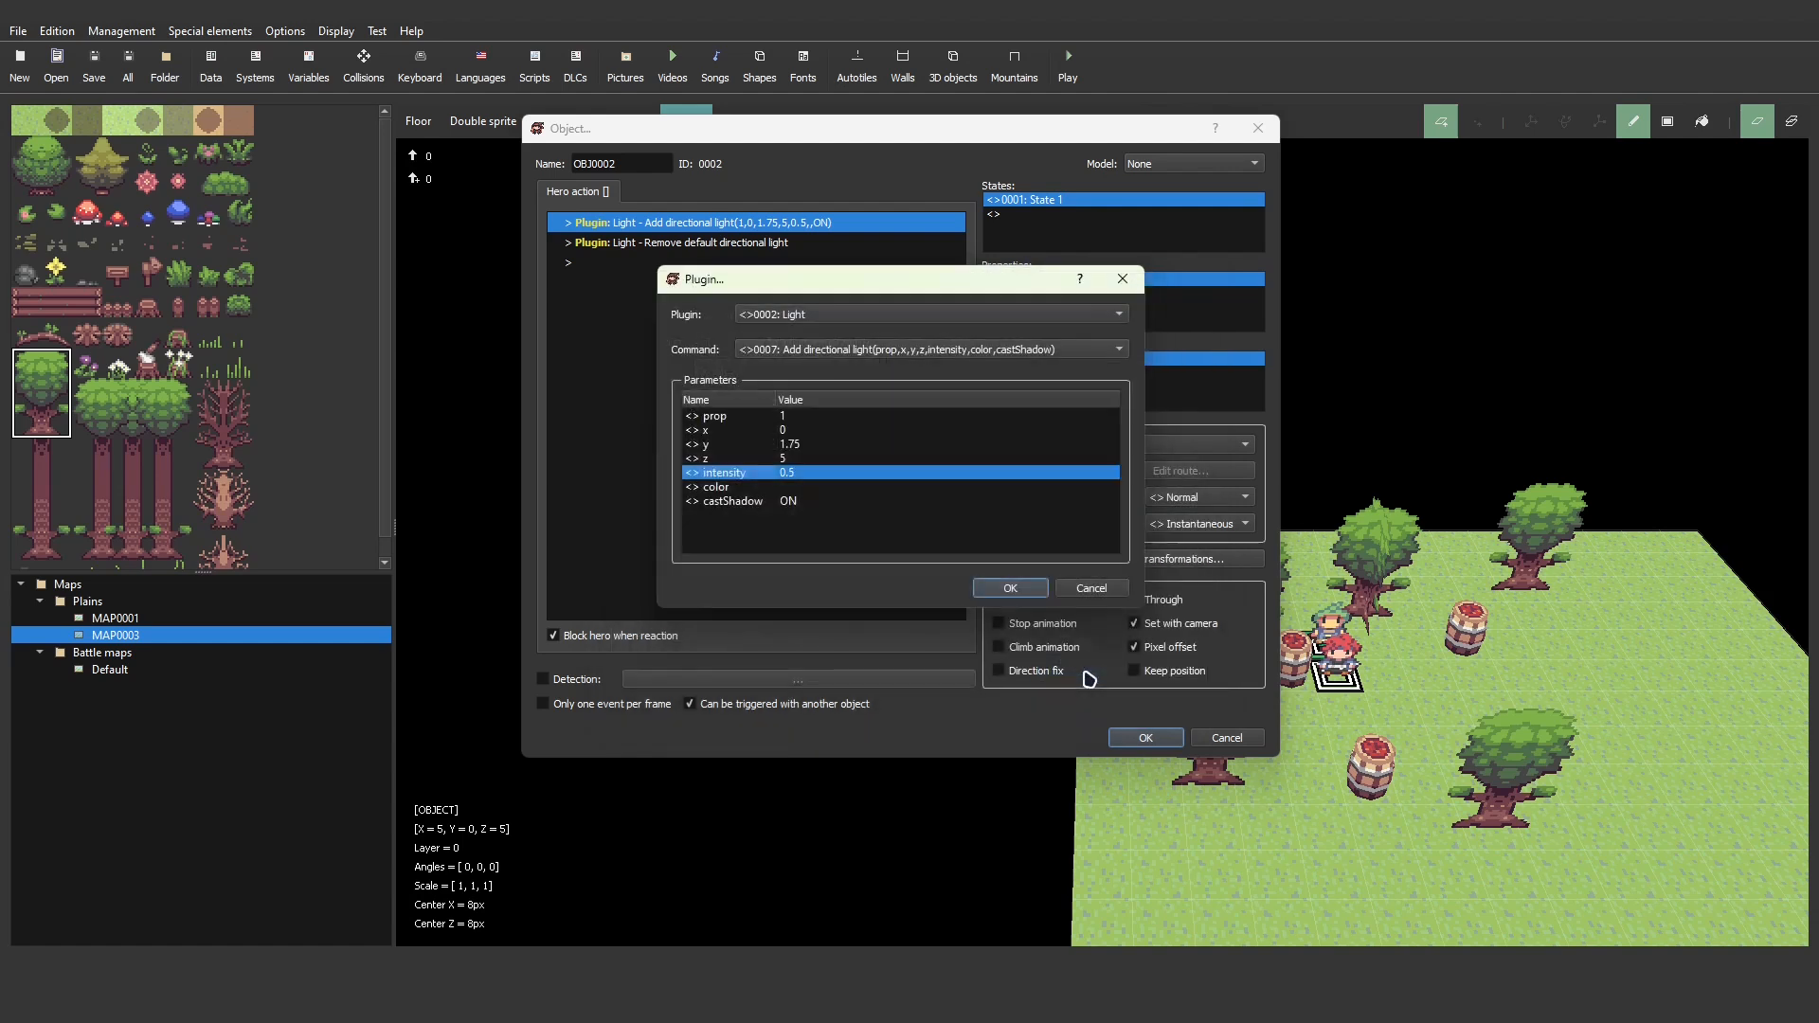
# - Set the directional light's Z offset to -5 and accept the changes to the command and its object
pyautogui.doubleClick(773, 459)
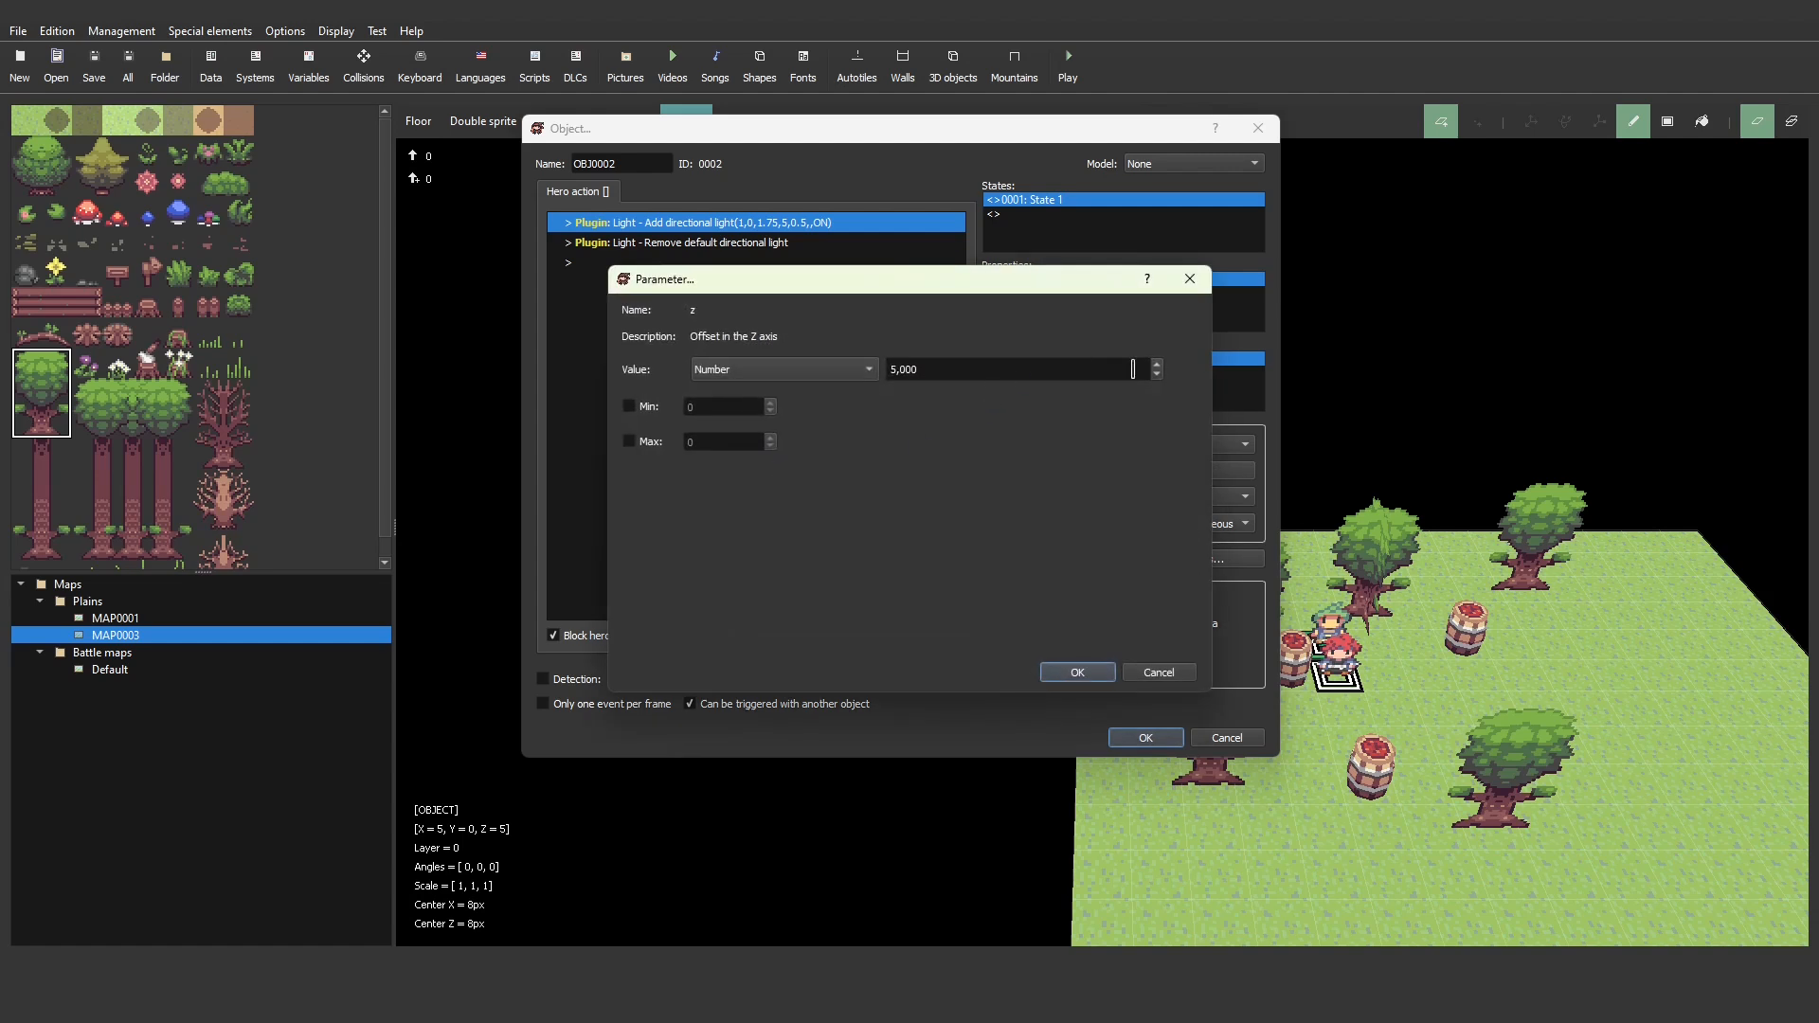
pyautogui.click(895, 370)
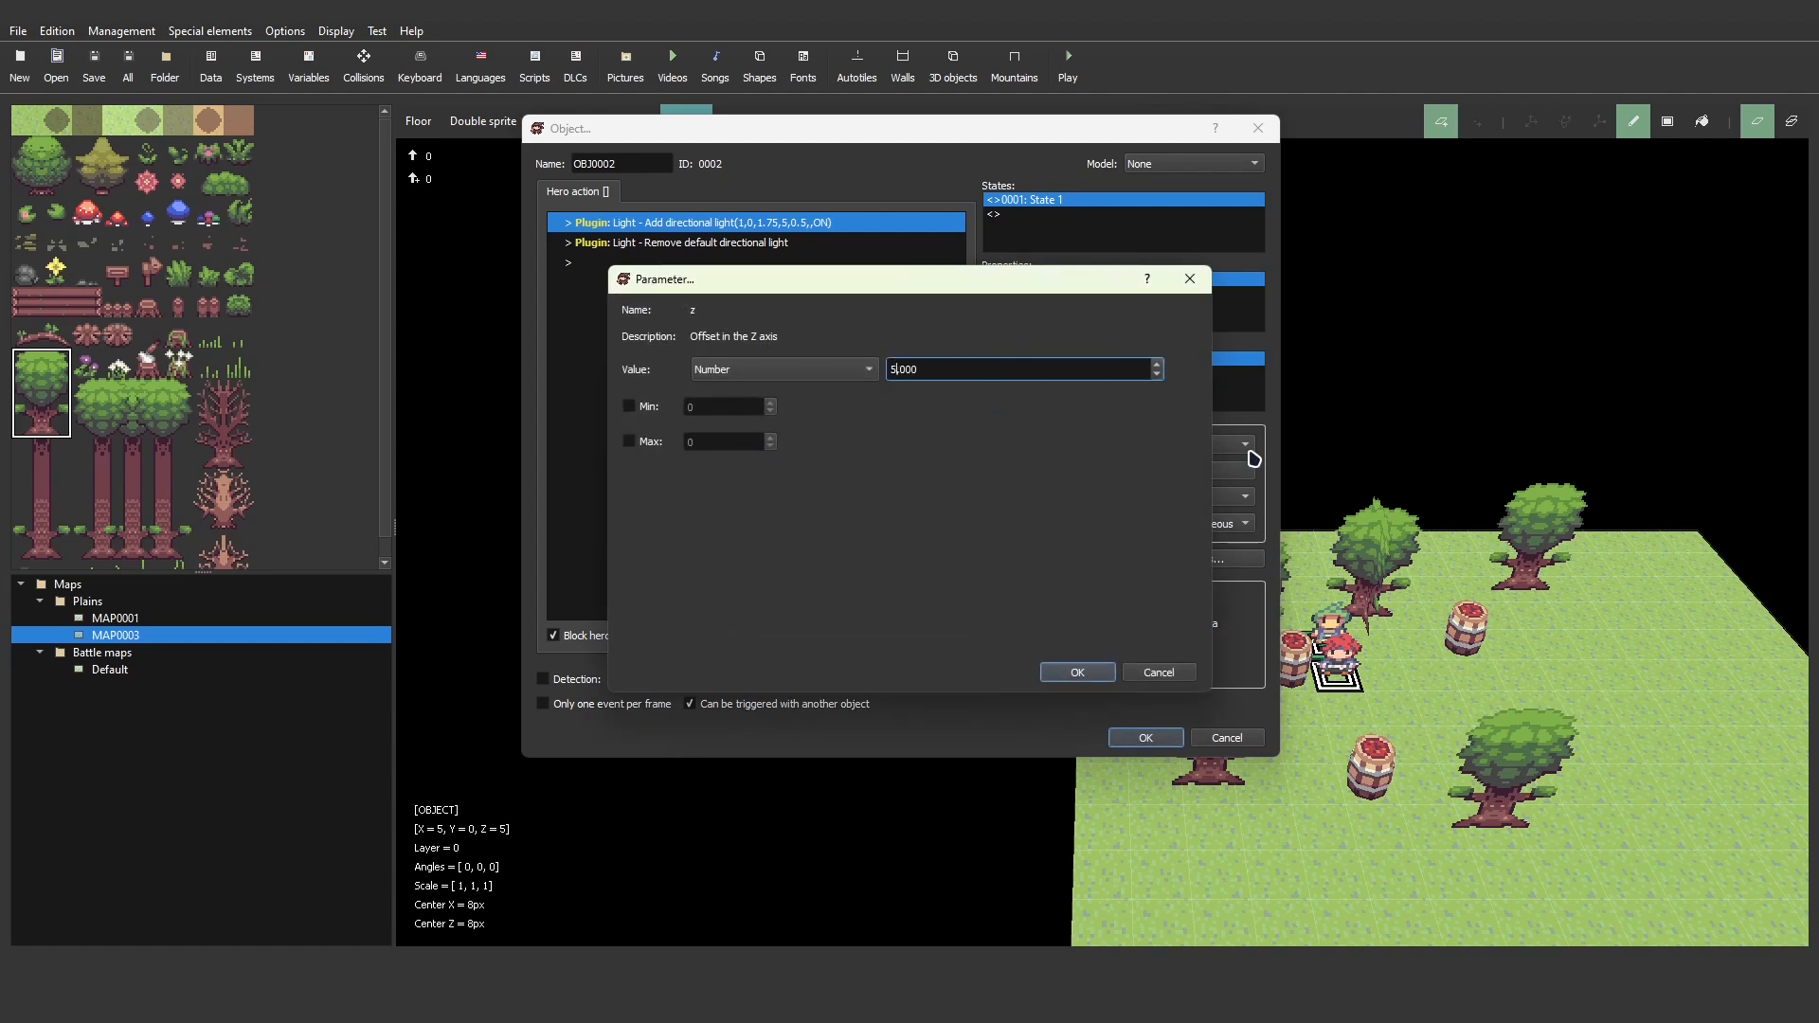
pyautogui.write('-')
pyautogui.click(1088, 677)
pyautogui.click(1030, 591)
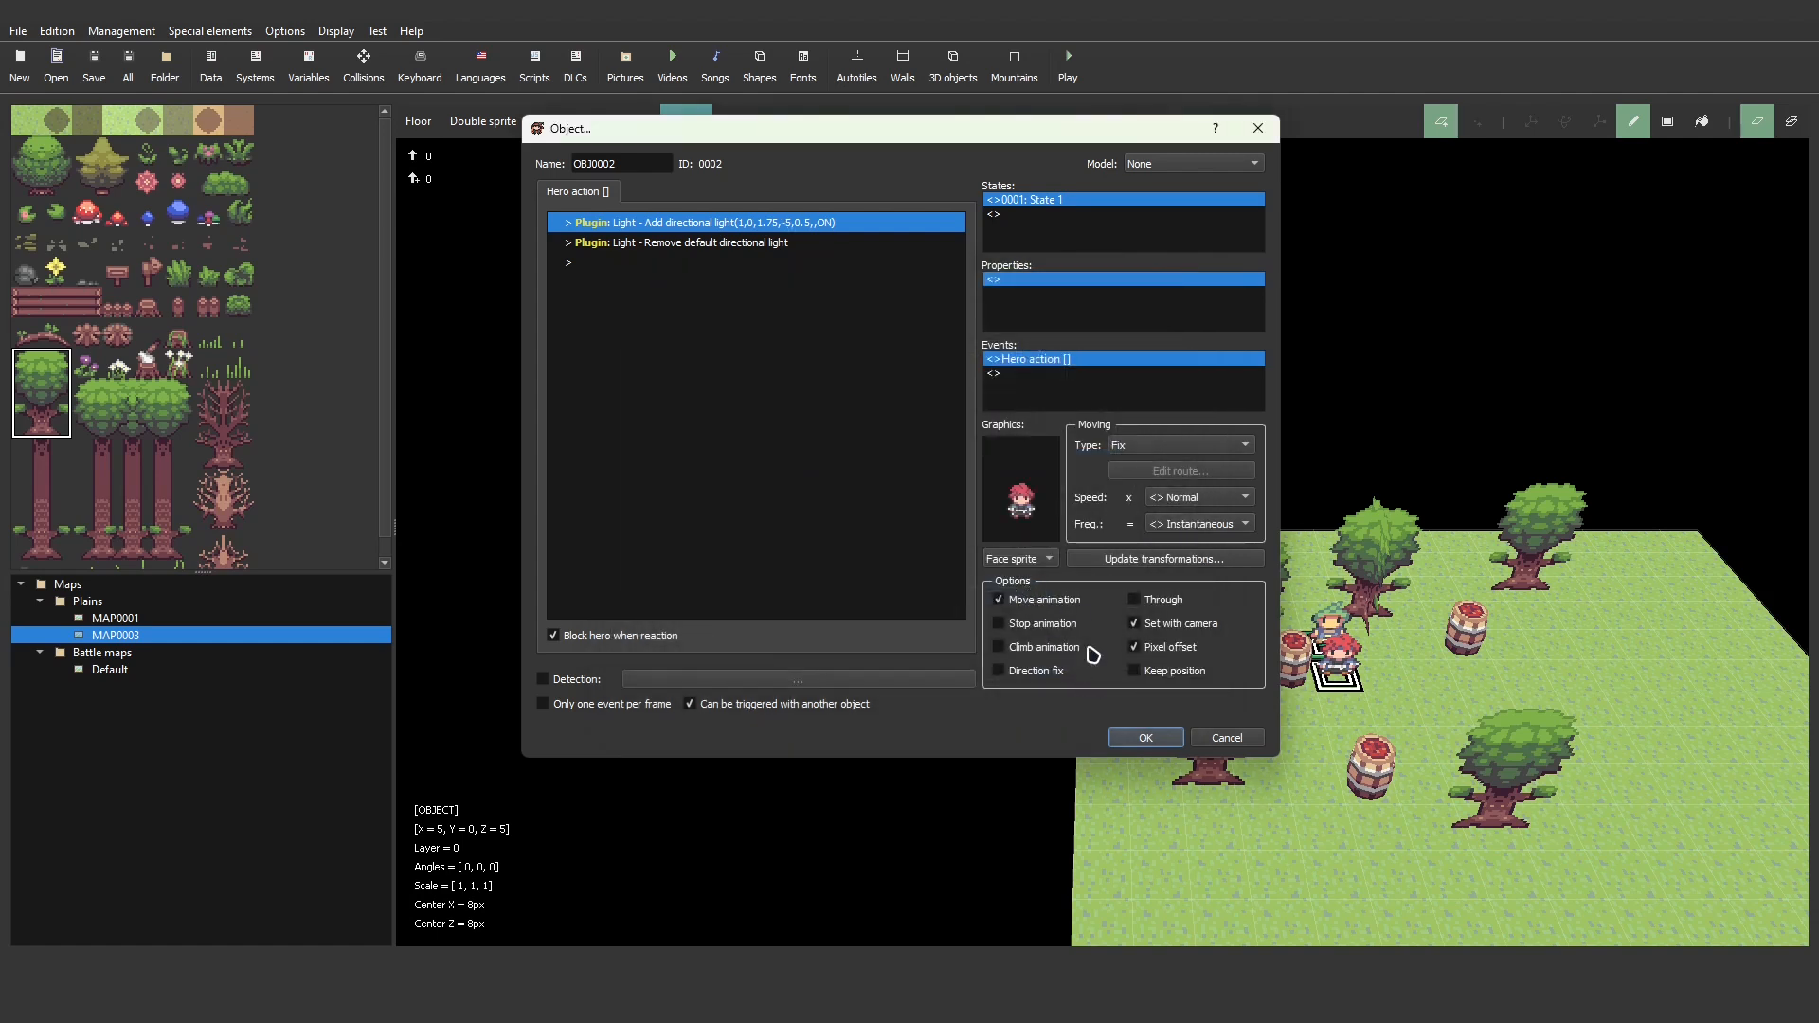
pyautogui.click(1146, 738)
# - Save the maps, run a new test game, walk the hero around the trees to examine the shadow direction, and close the game
pyautogui.click(1068, 63)
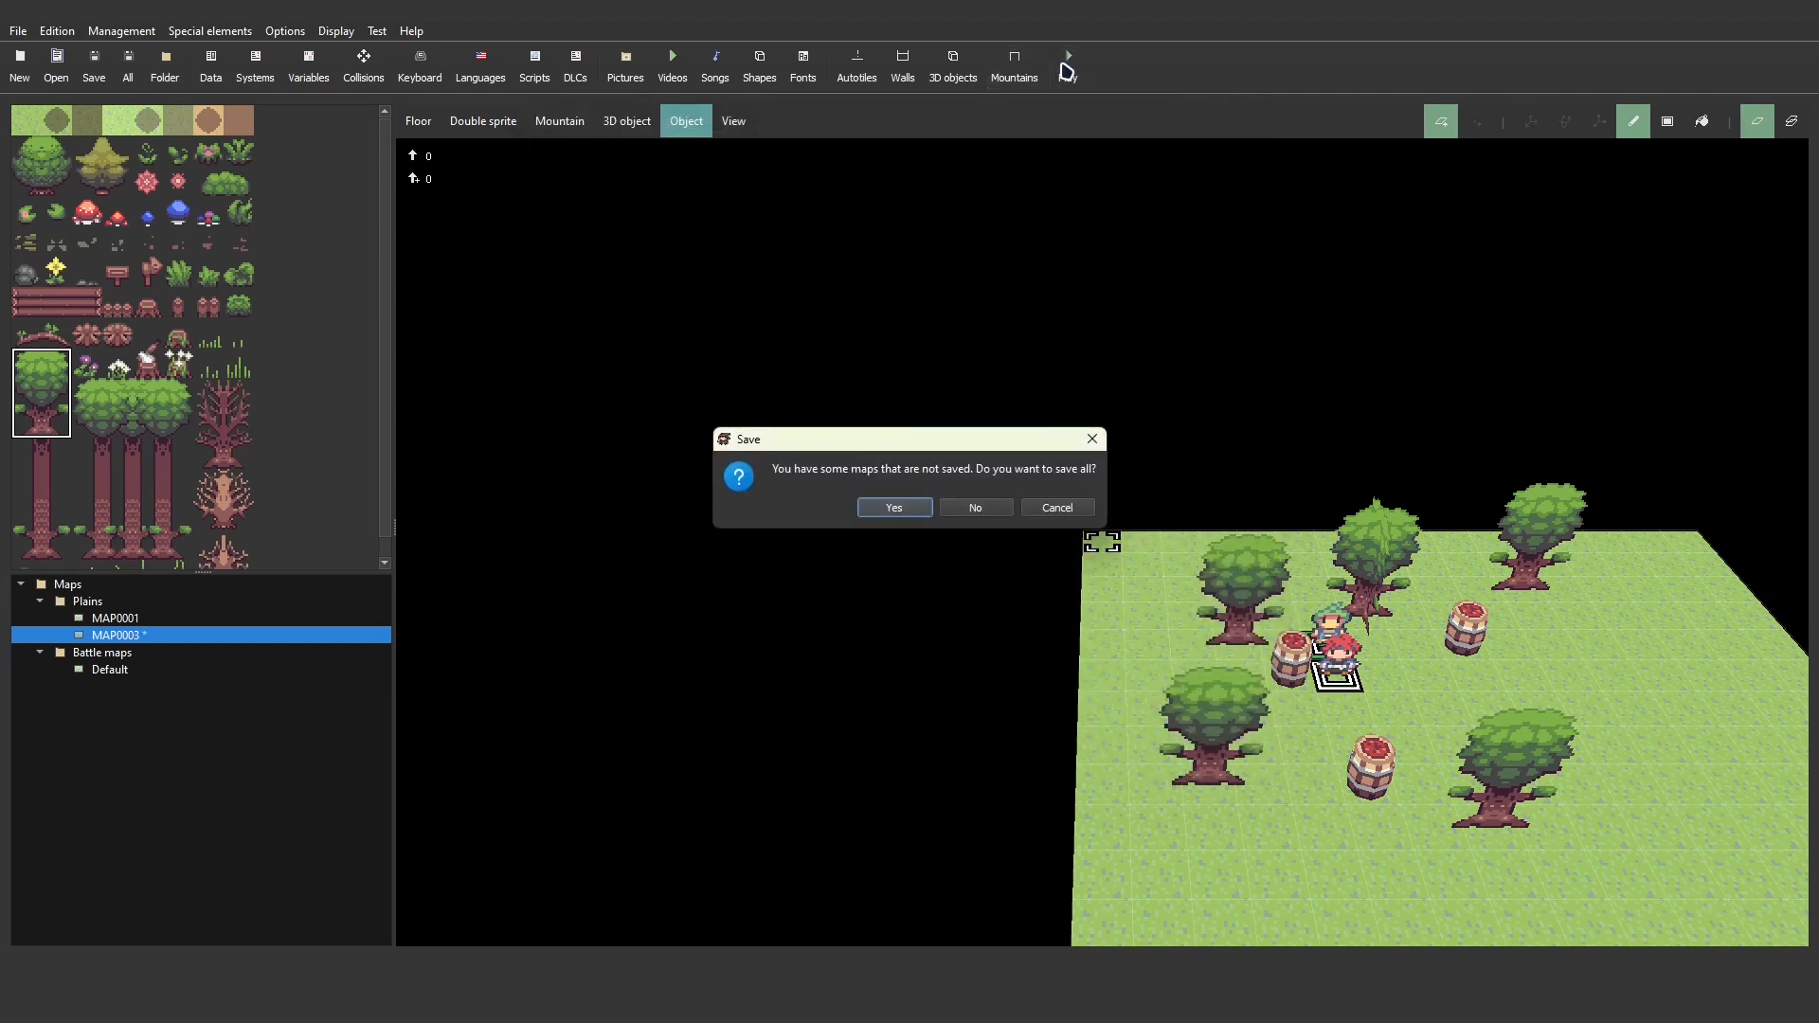
pyautogui.press('Return')
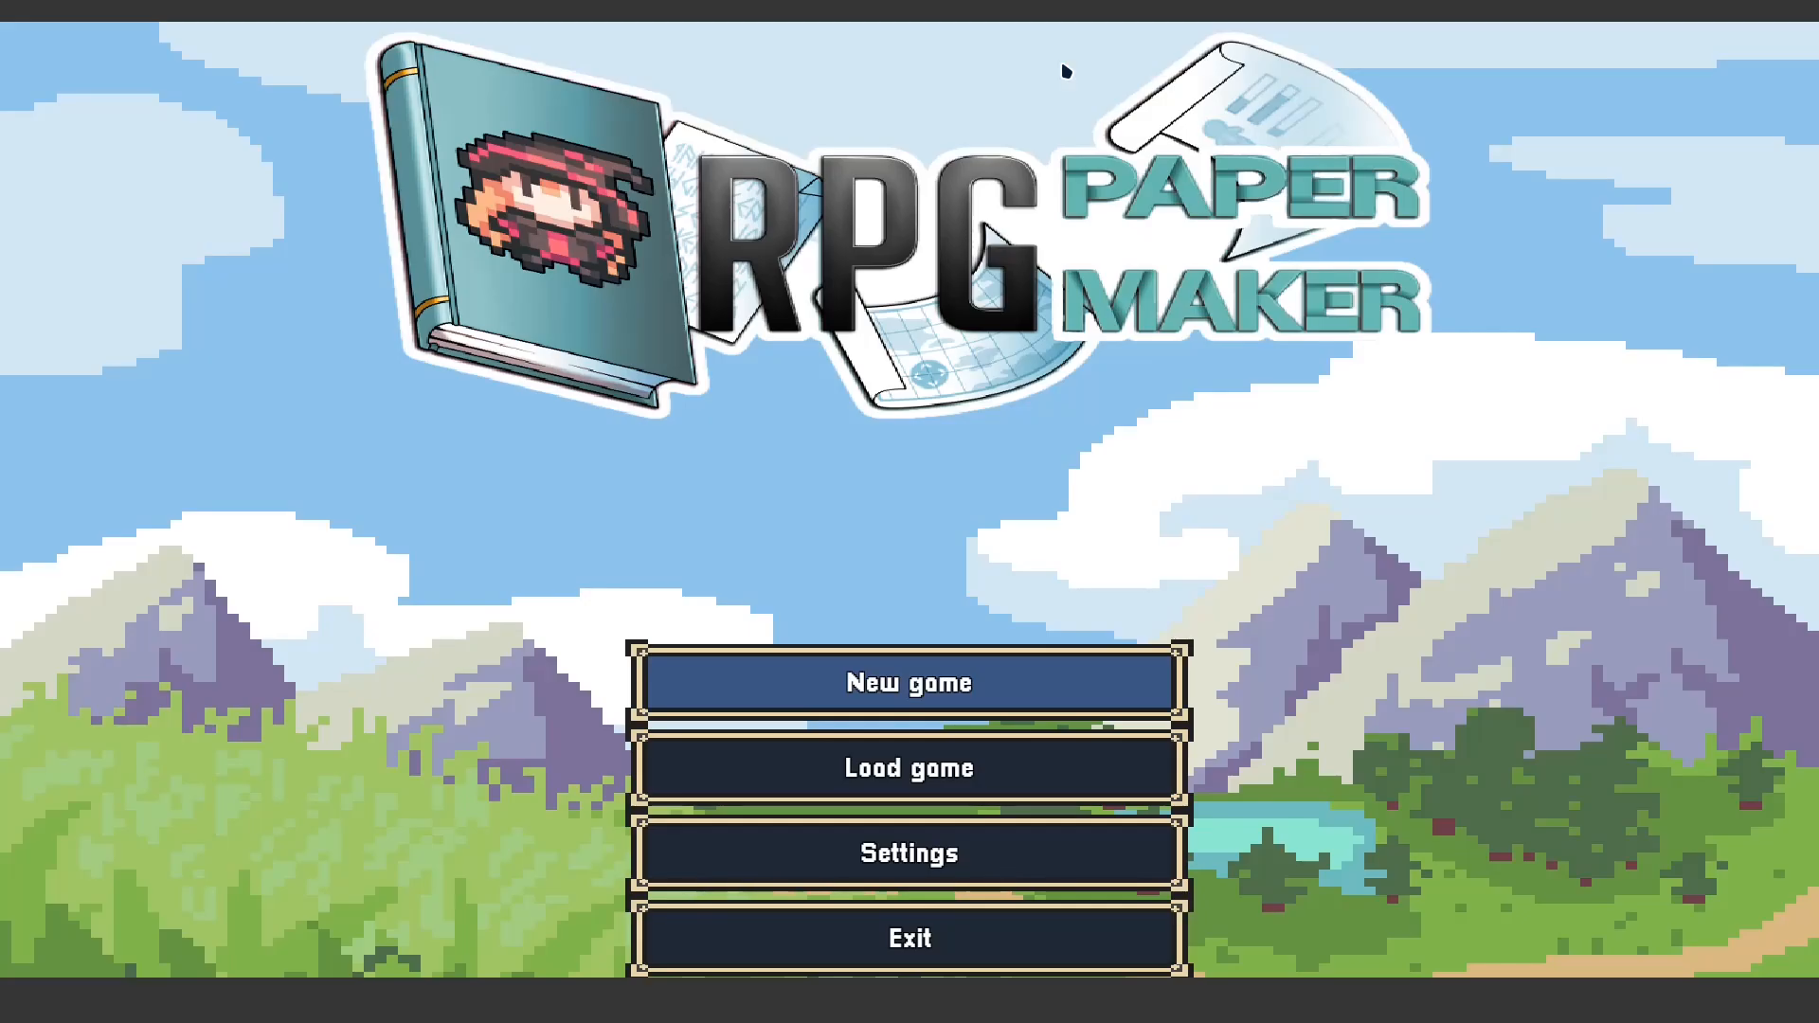
pyautogui.press('Return')
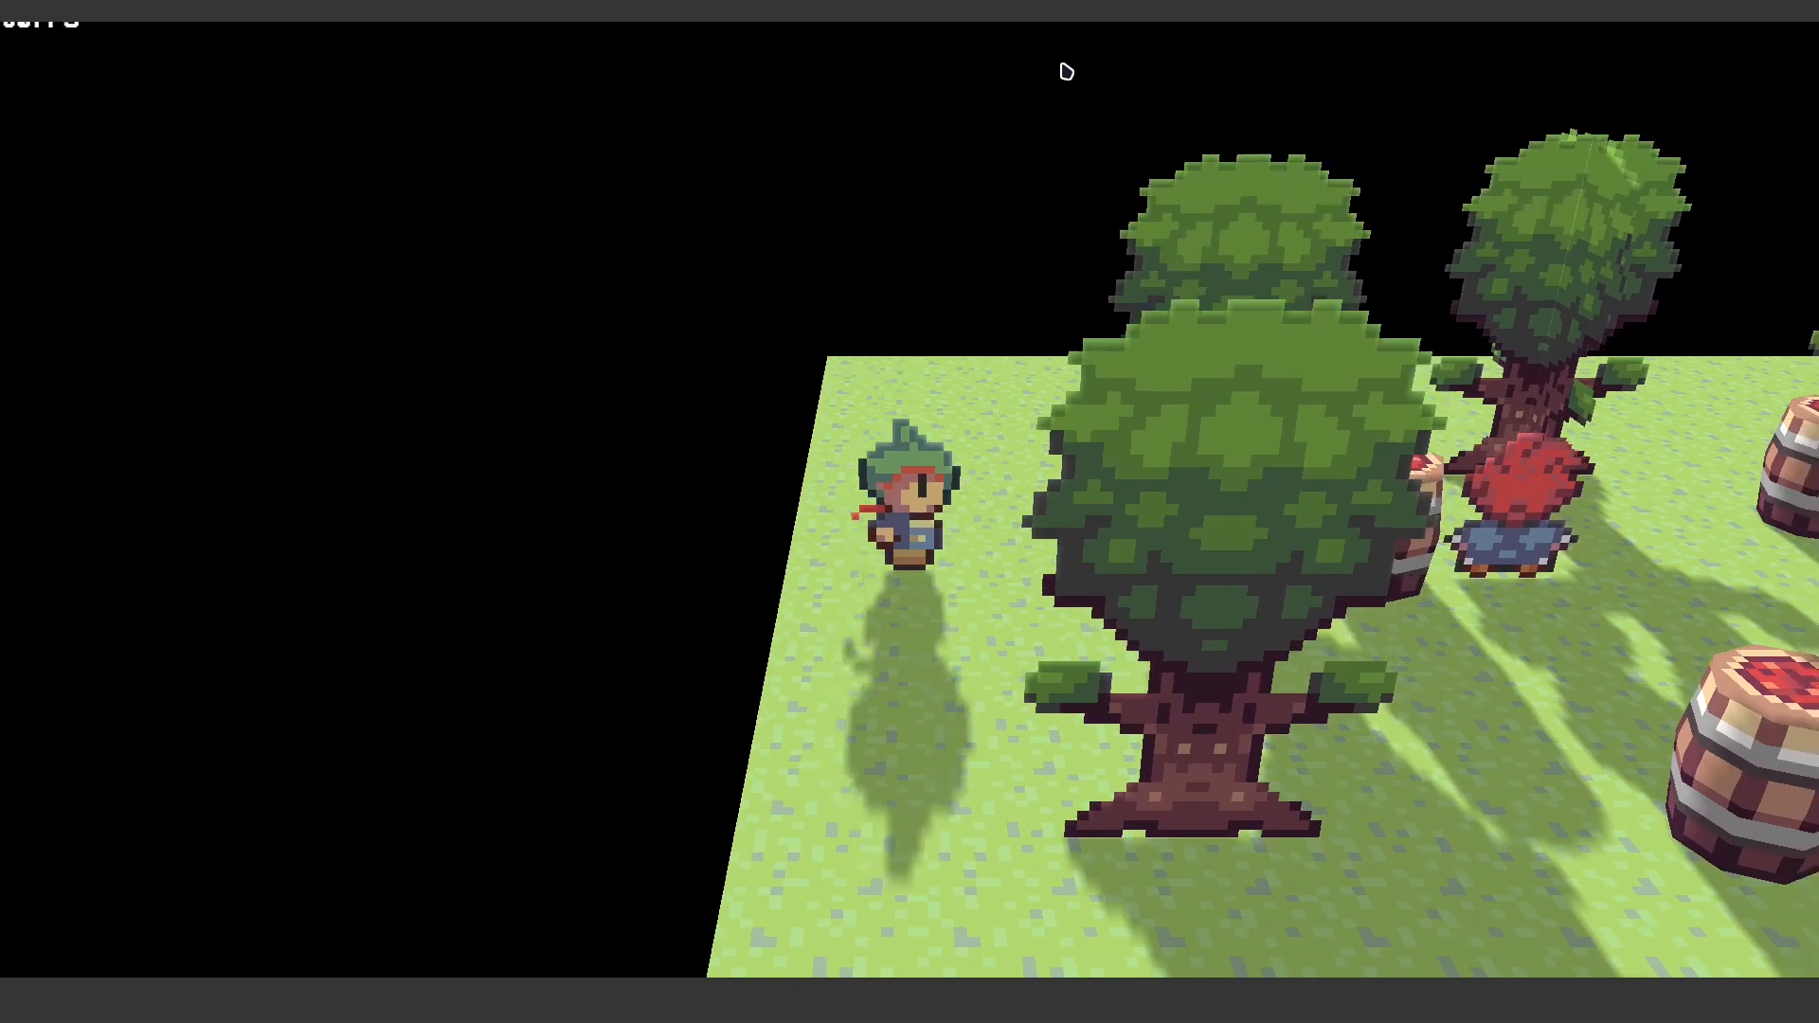
pyautogui.press('a')
pyautogui.press('w')
pyautogui.hotkey('alt', 'F4')
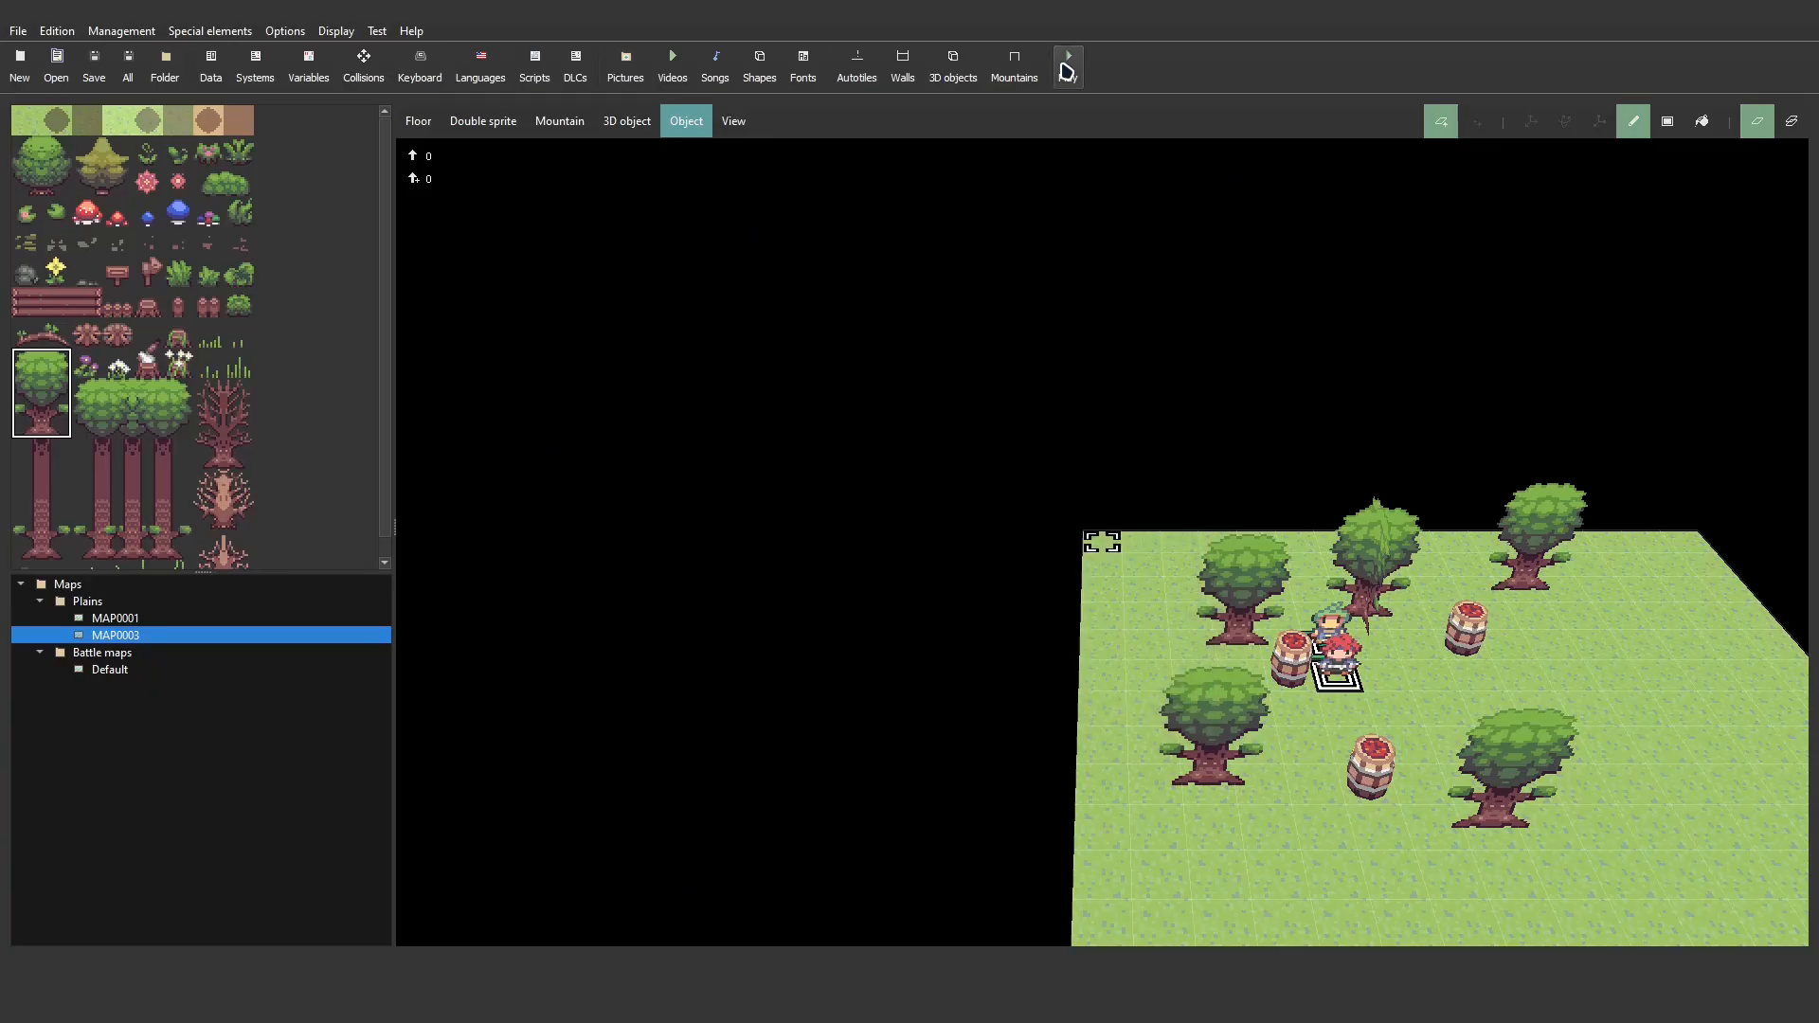
# - Reopen the object's directional light command and review the prop parameter that holds the property ID for storing the light
pyautogui.doubleClick(1336, 668)
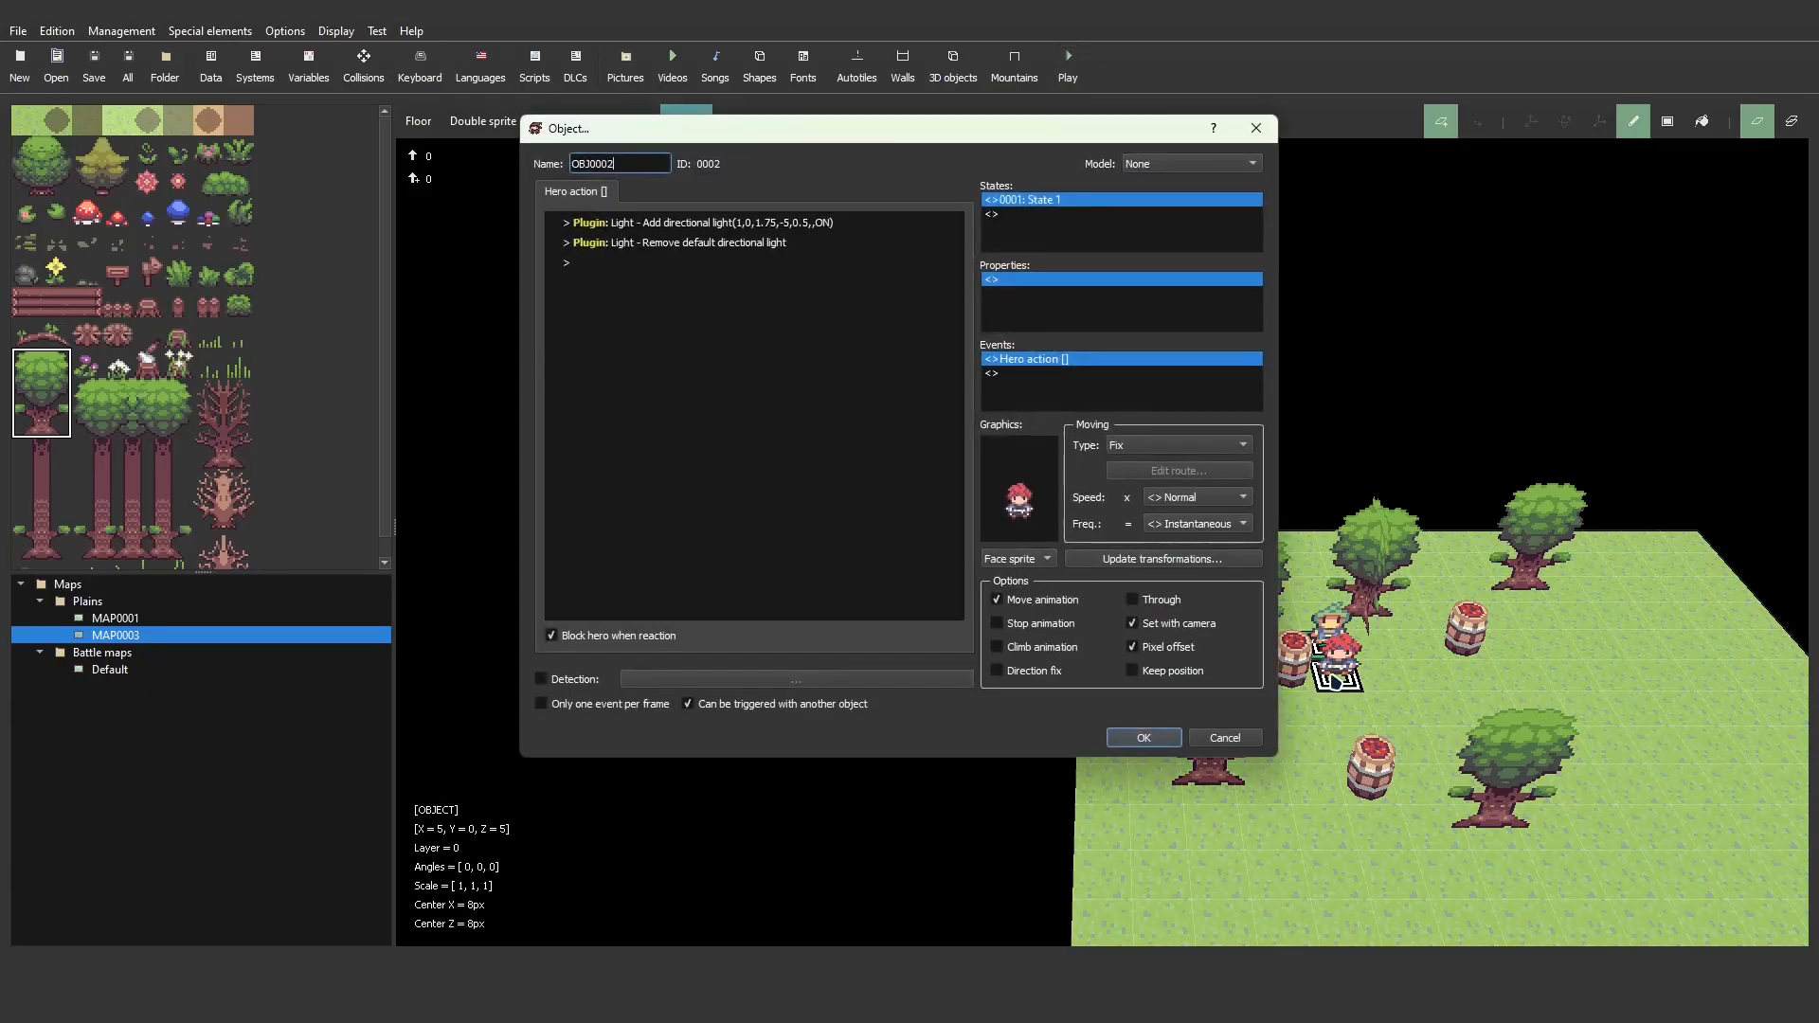
pyautogui.doubleClick(687, 228)
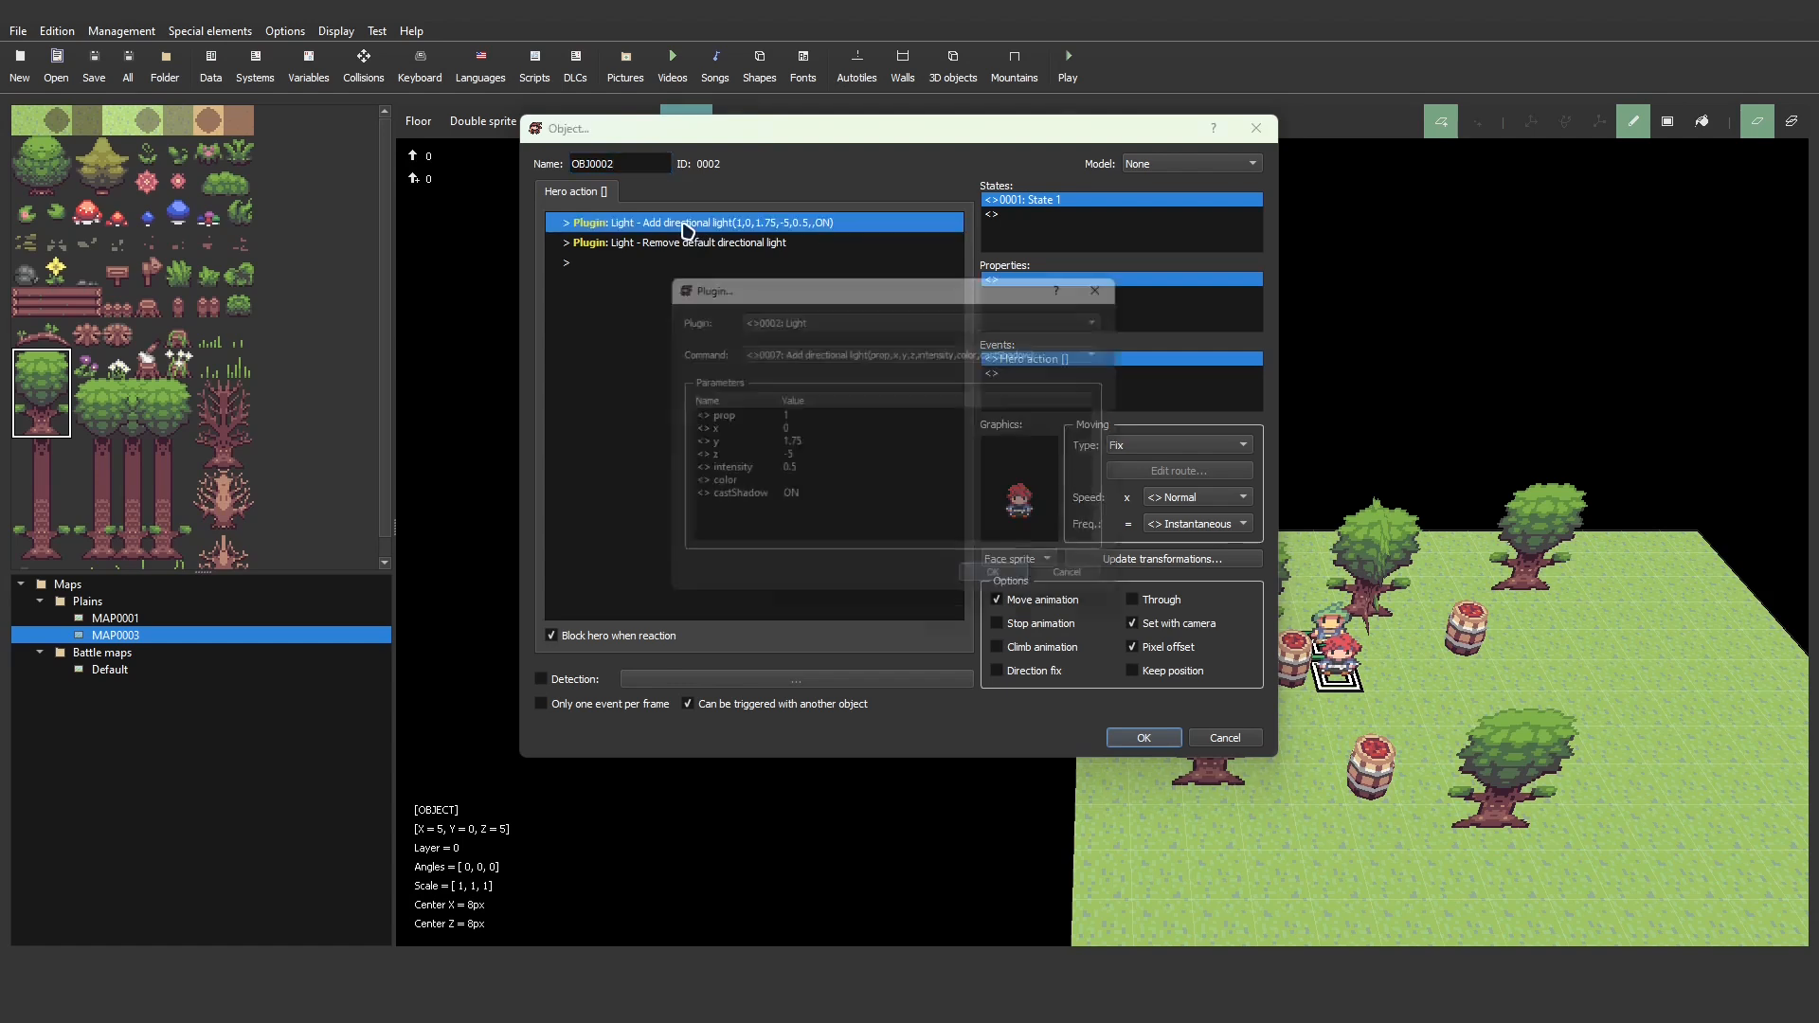
pyautogui.doubleClick(744, 415)
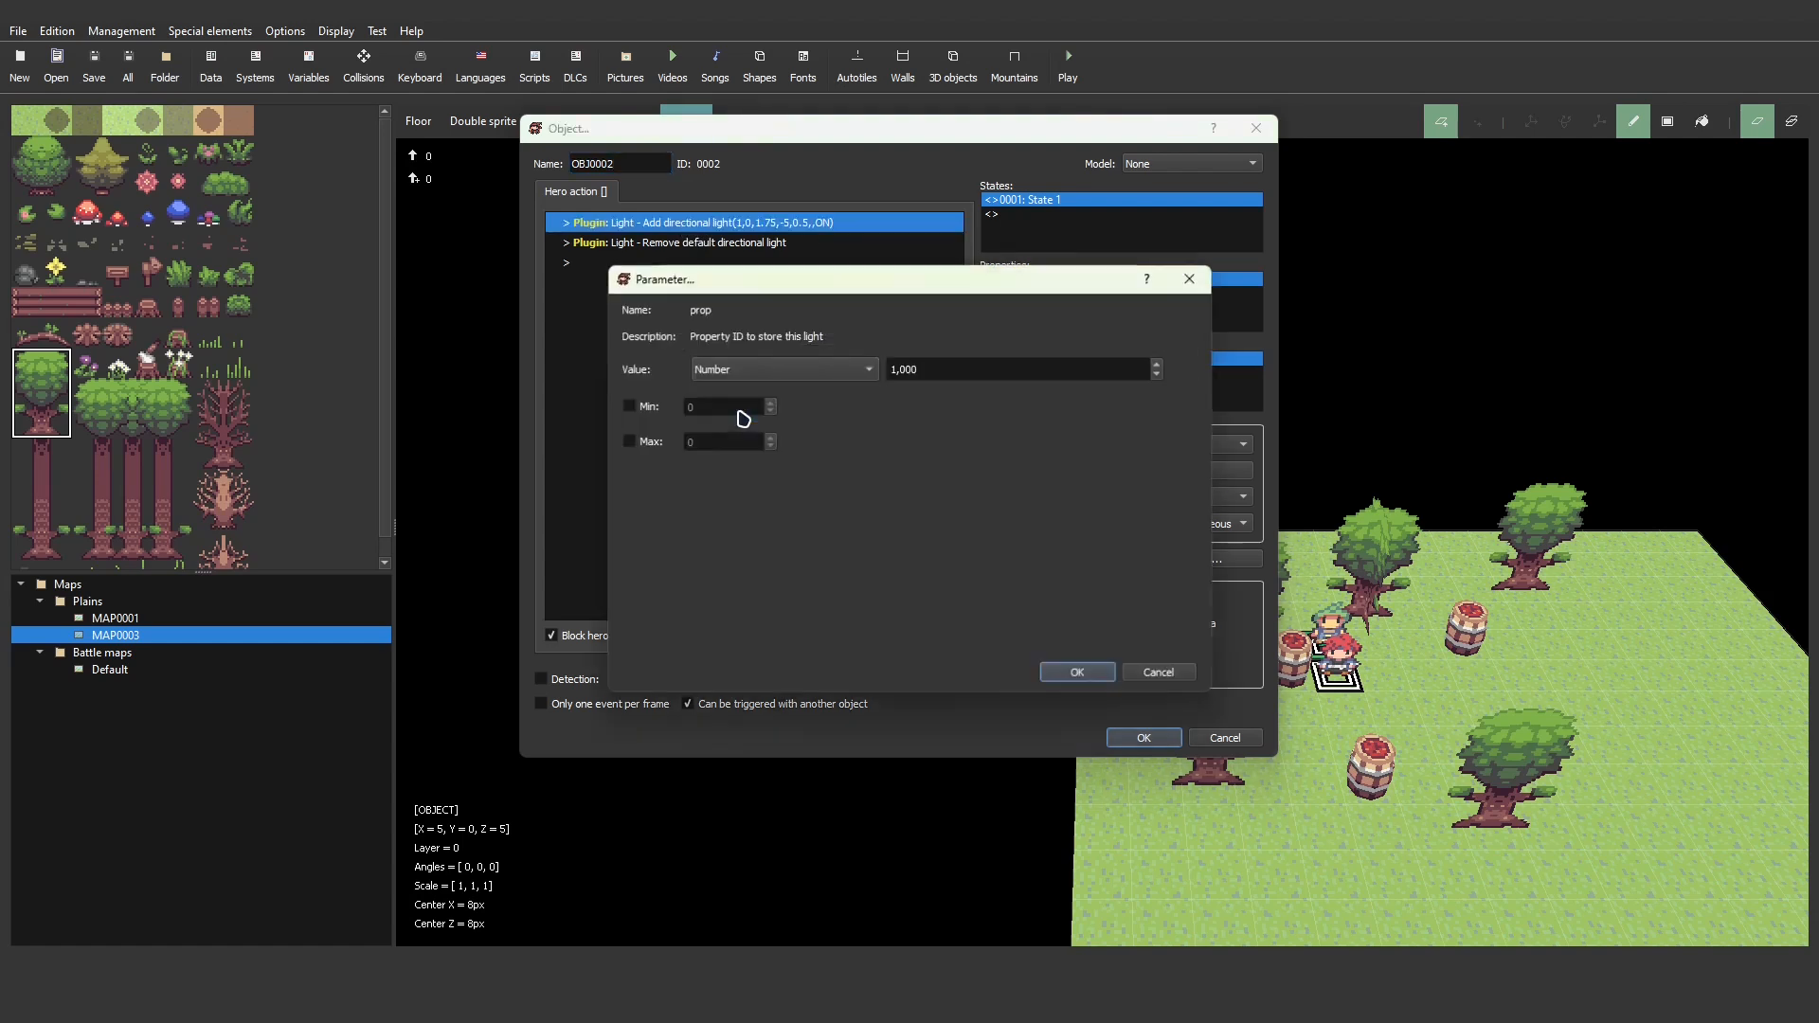
pyautogui.click(1075, 673)
pyautogui.click(1010, 585)
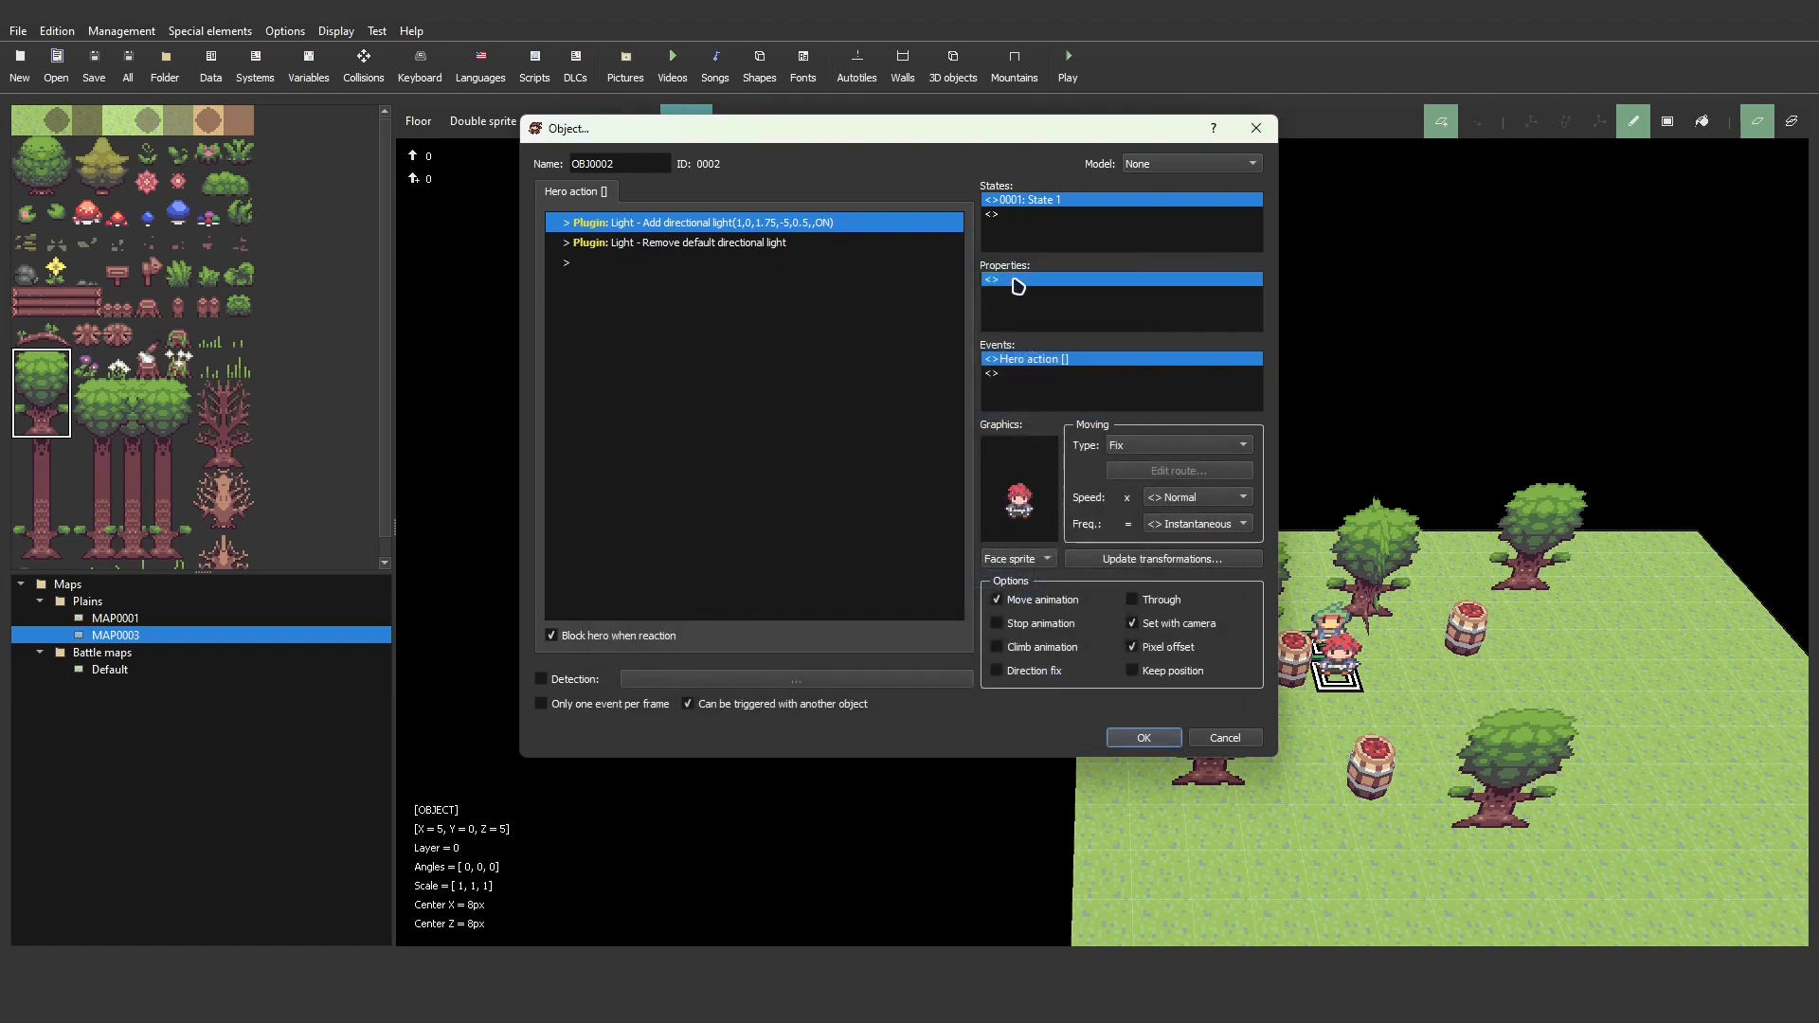
# - Add a property named "directional light" with initial value None to the object
pyautogui.doubleClick(1017, 286)
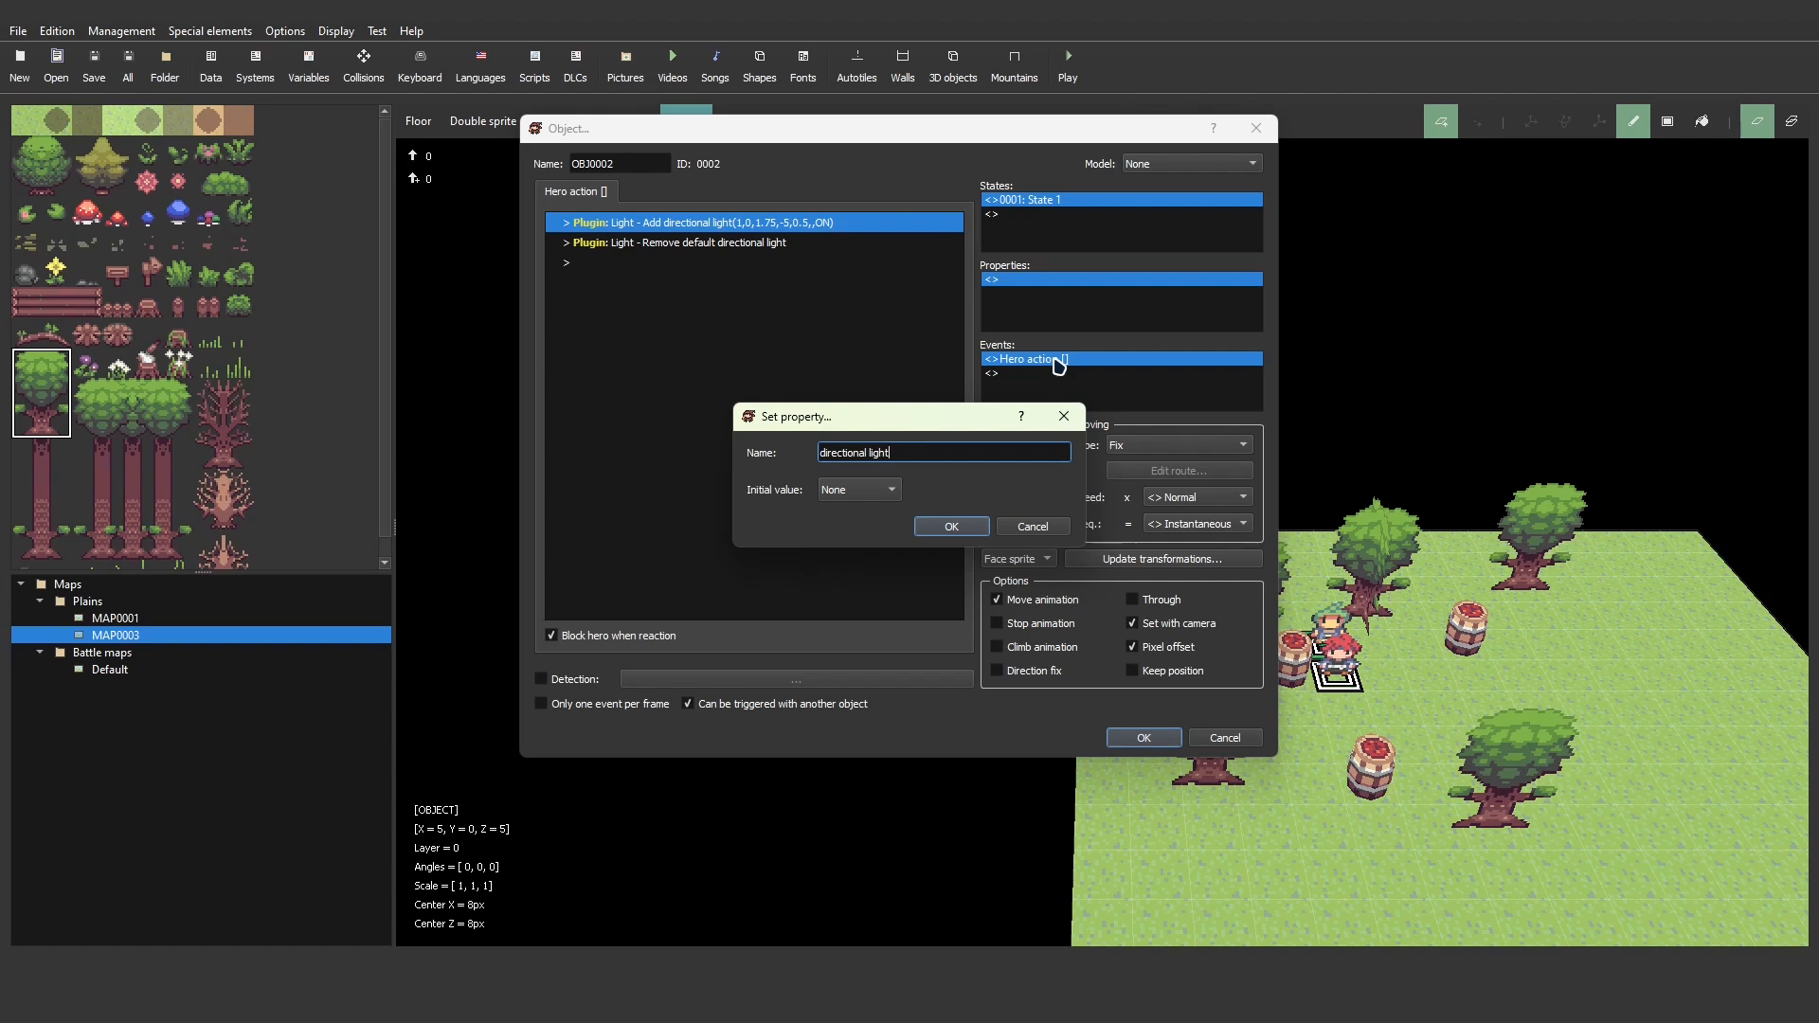
pyautogui.press('Return')
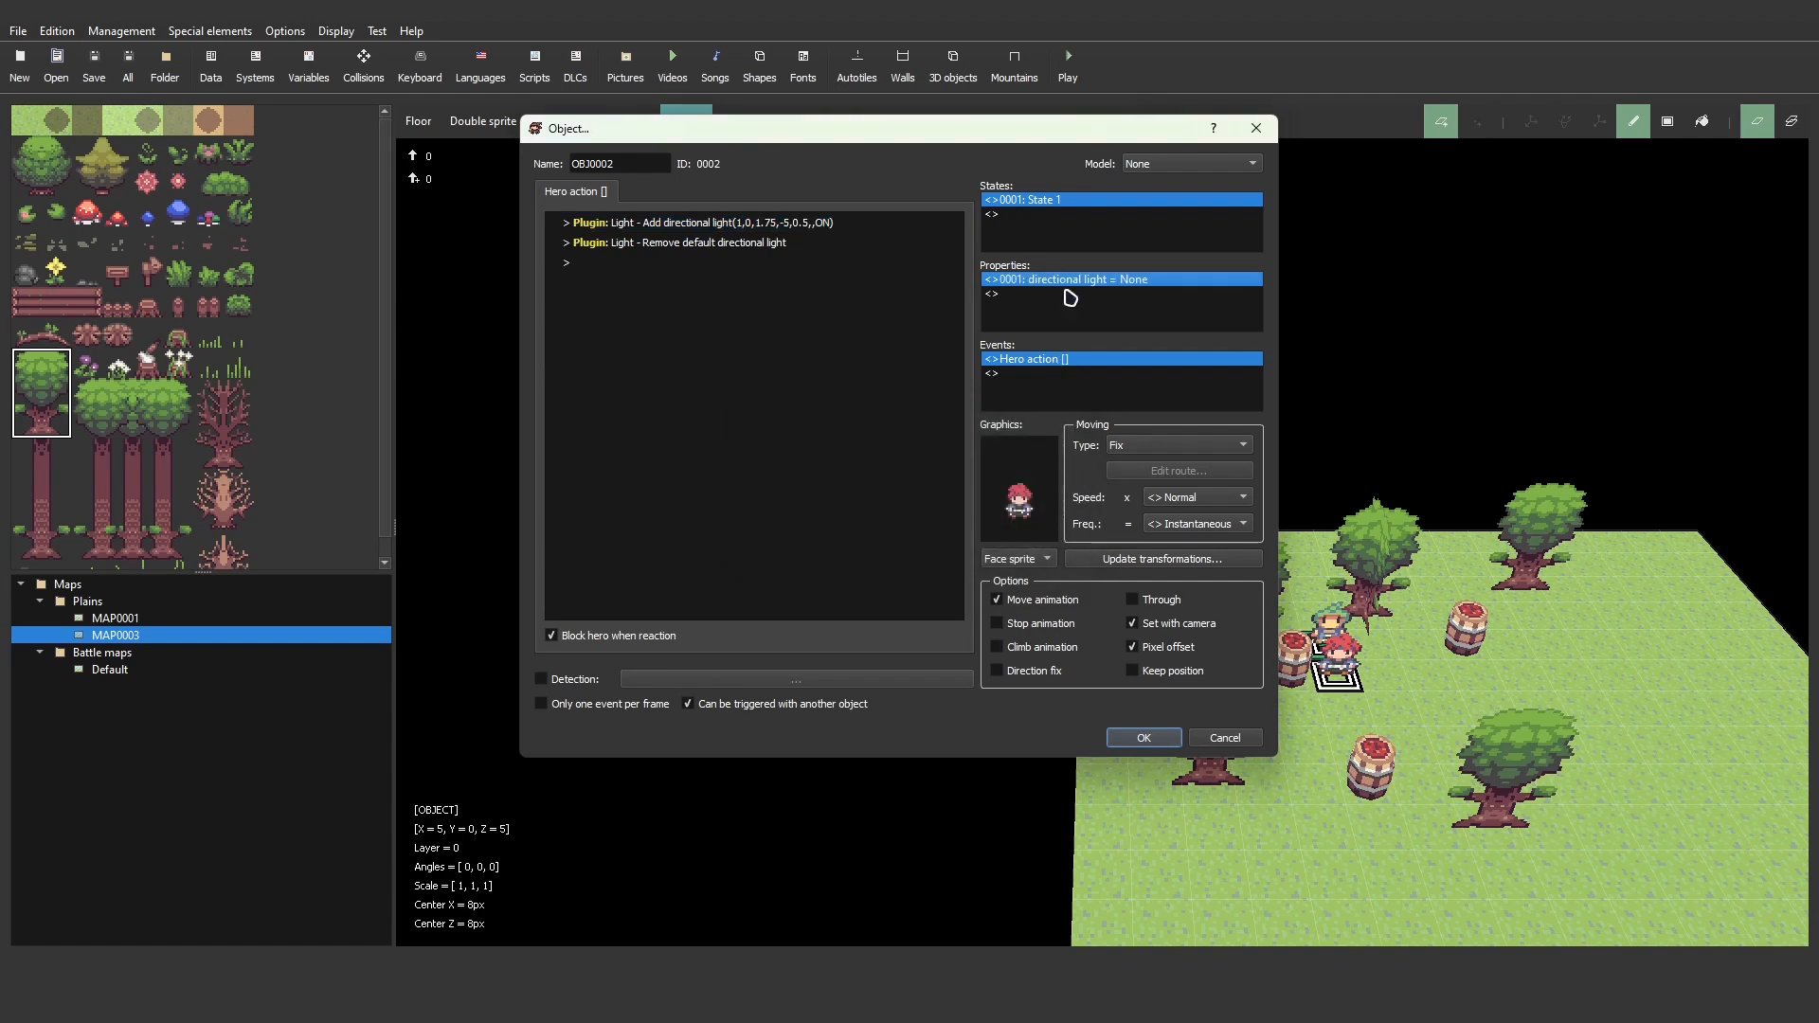
pyautogui.click(747, 225)
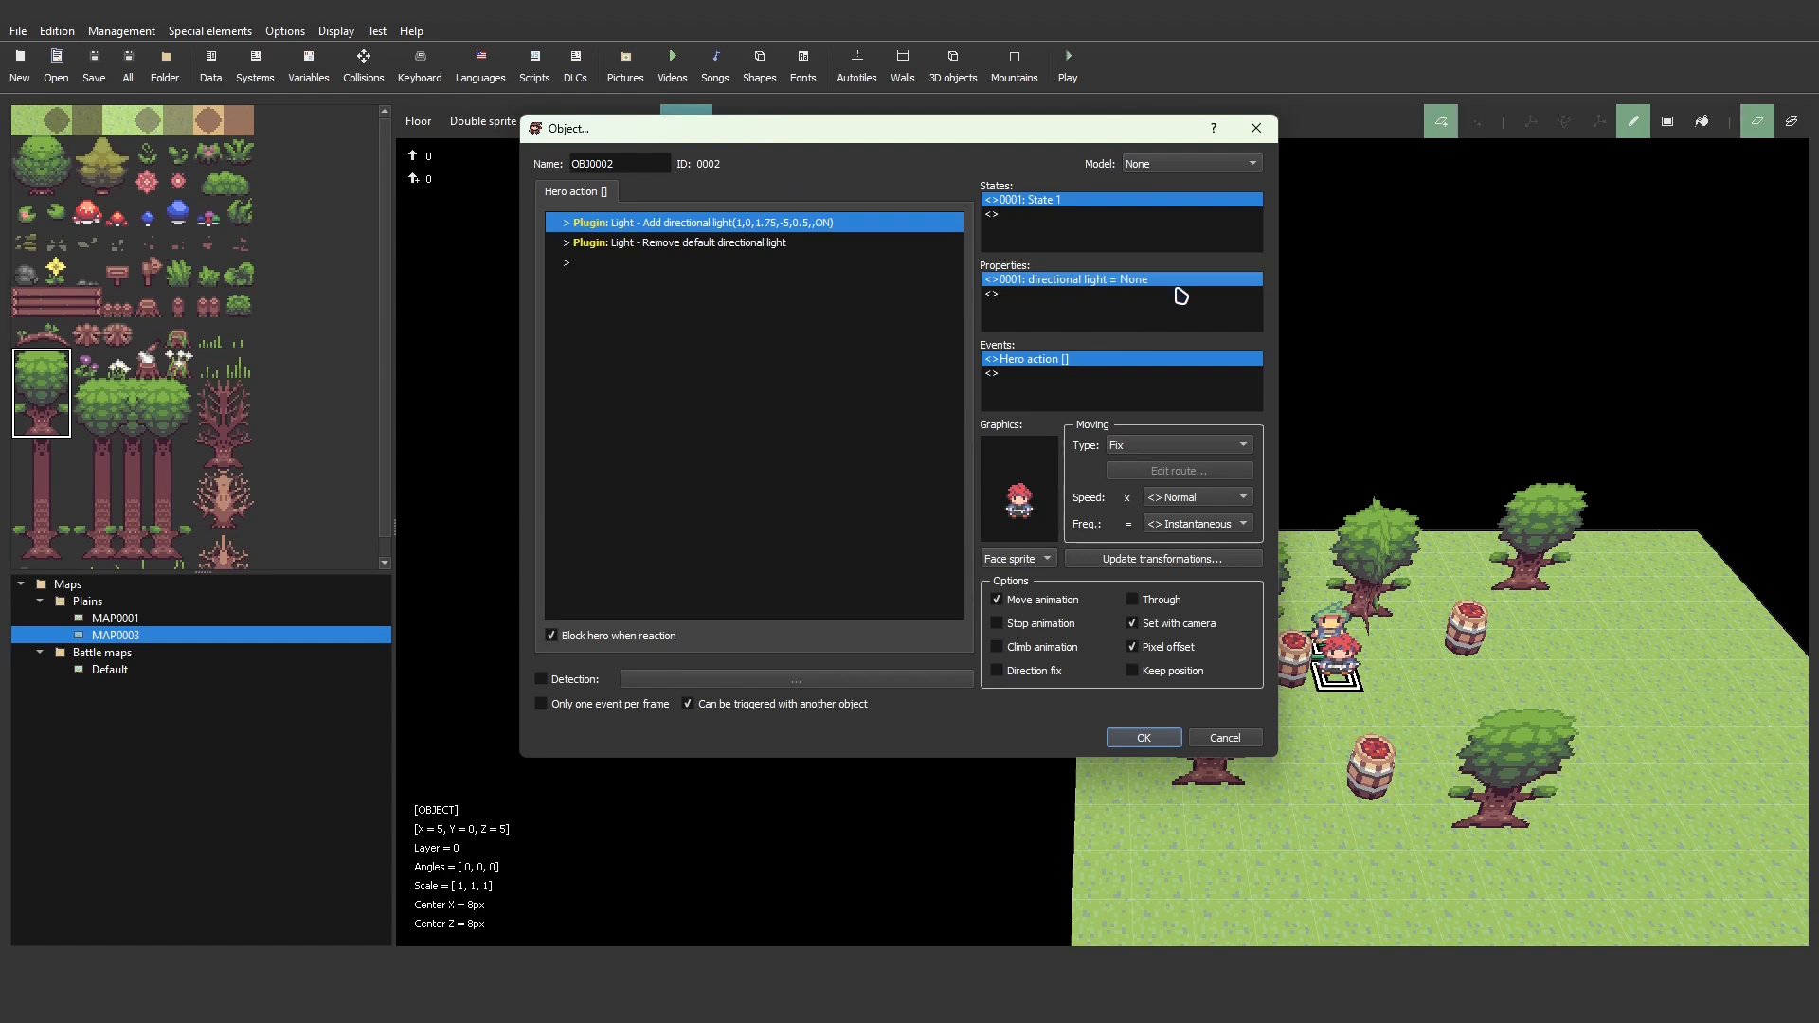
# - Start a new Light plugin command in the object's hero action, choosing Set light color with the prop parameter at 1
pyautogui.doubleClick(686, 268)
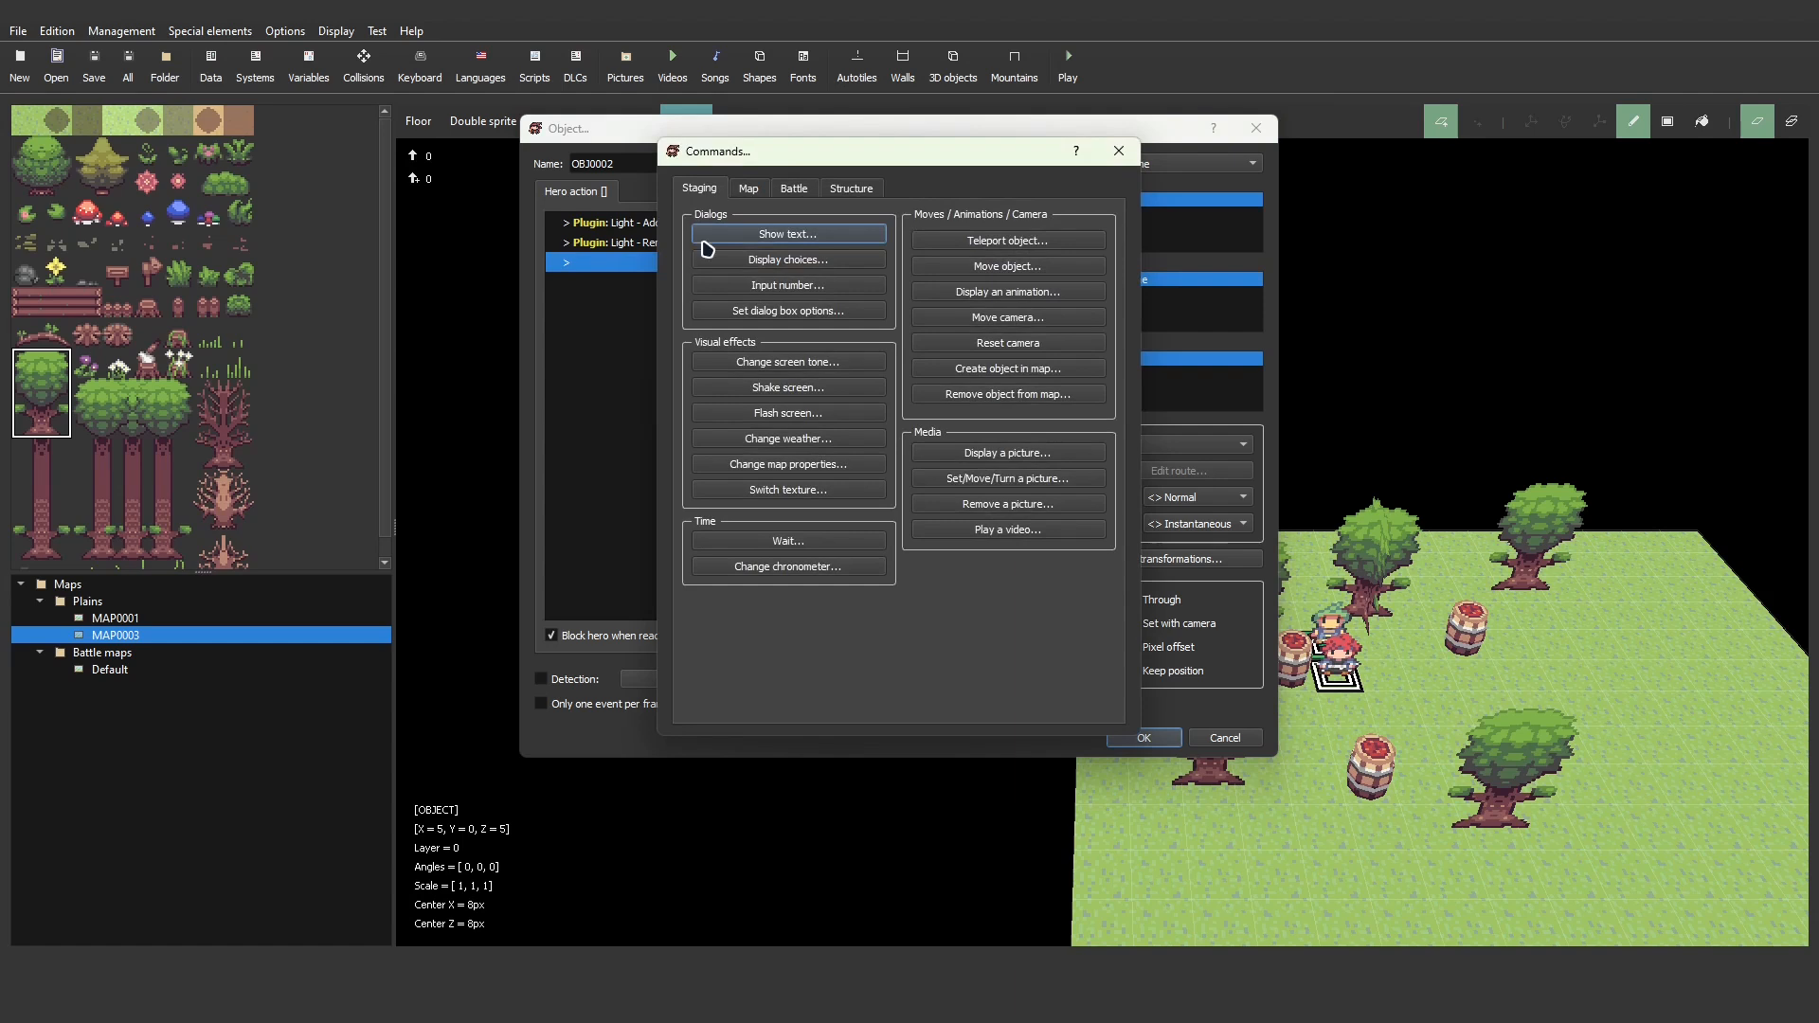
pyautogui.click(839, 189)
pyautogui.click(981, 339)
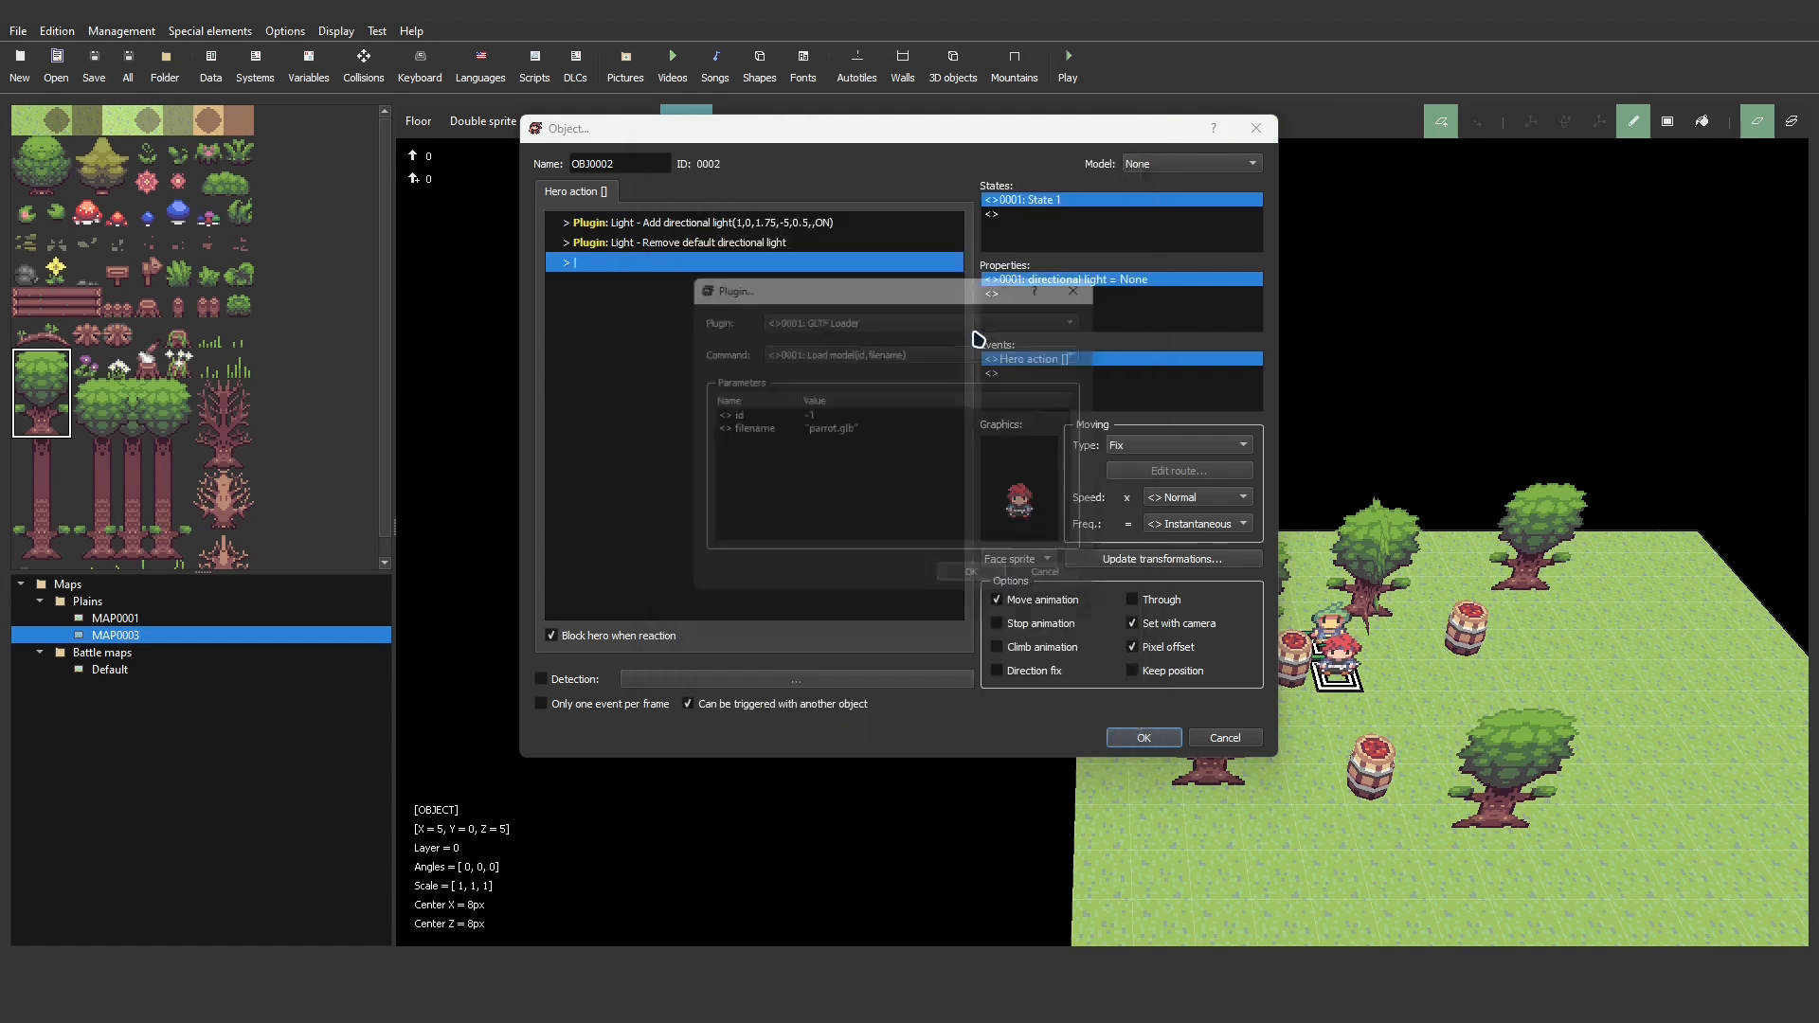
pyautogui.click(873, 316)
pyautogui.click(870, 335)
pyautogui.click(839, 350)
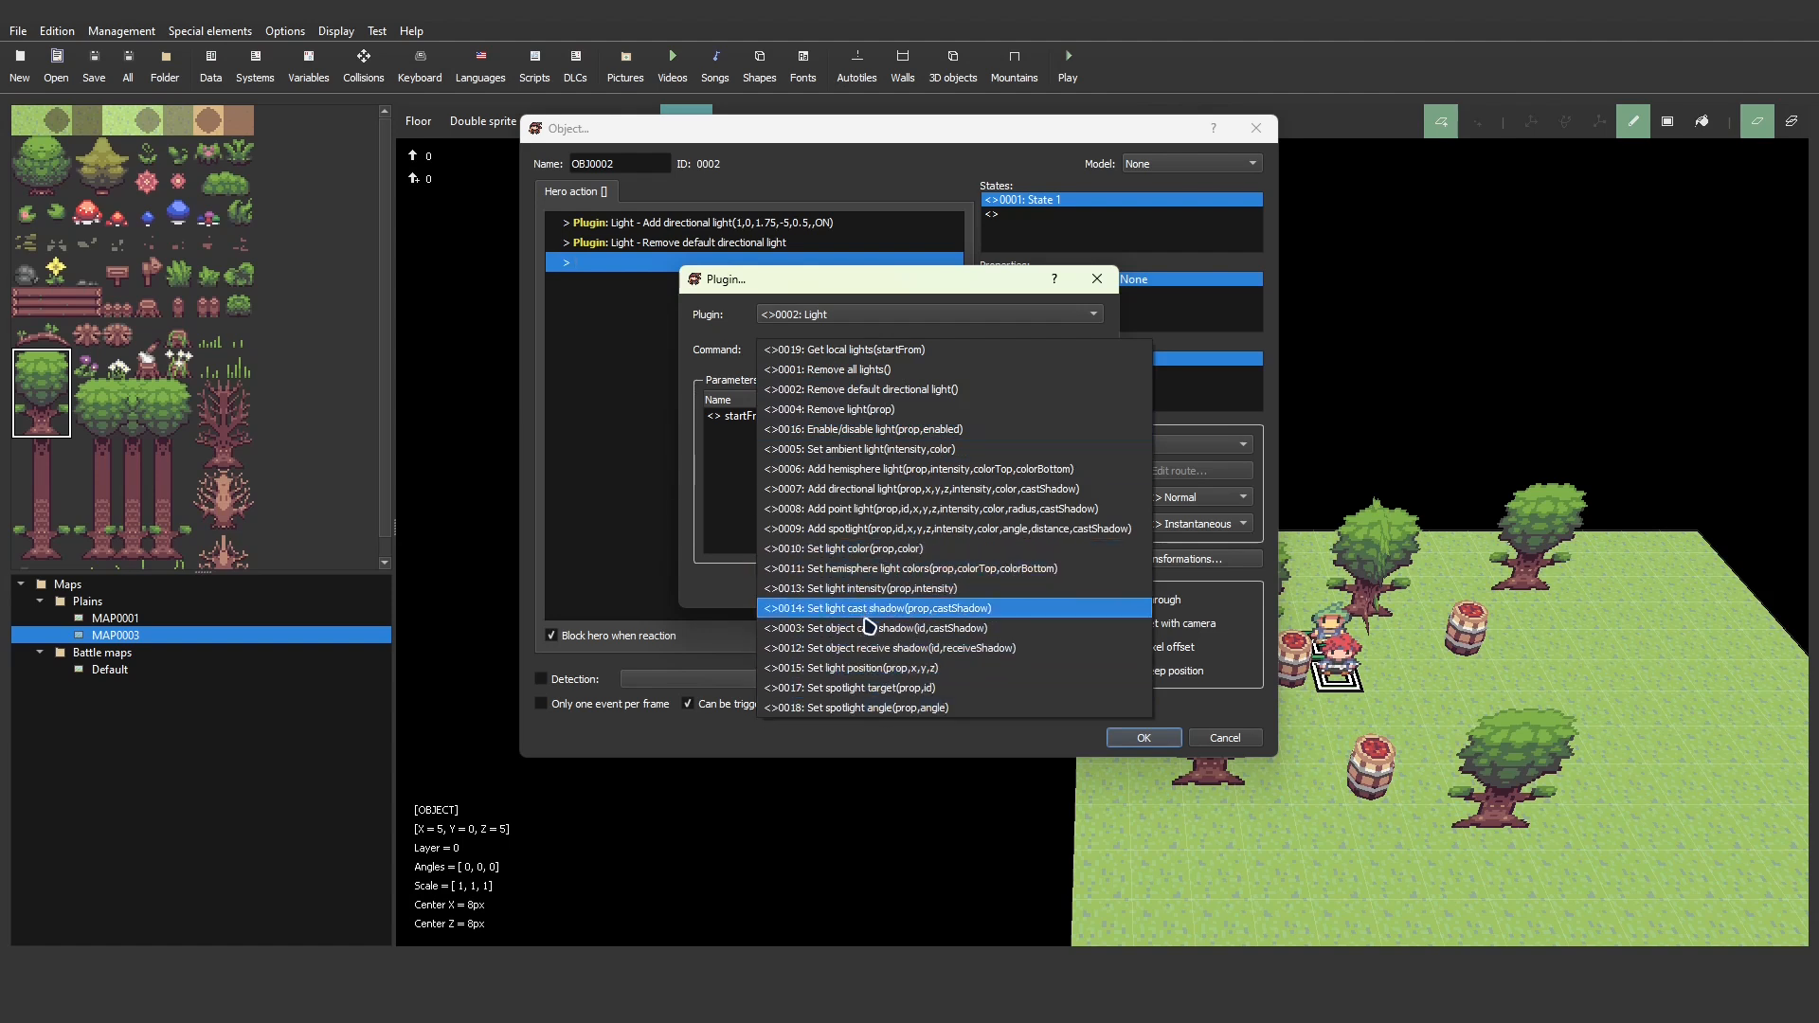
pyautogui.click(875, 549)
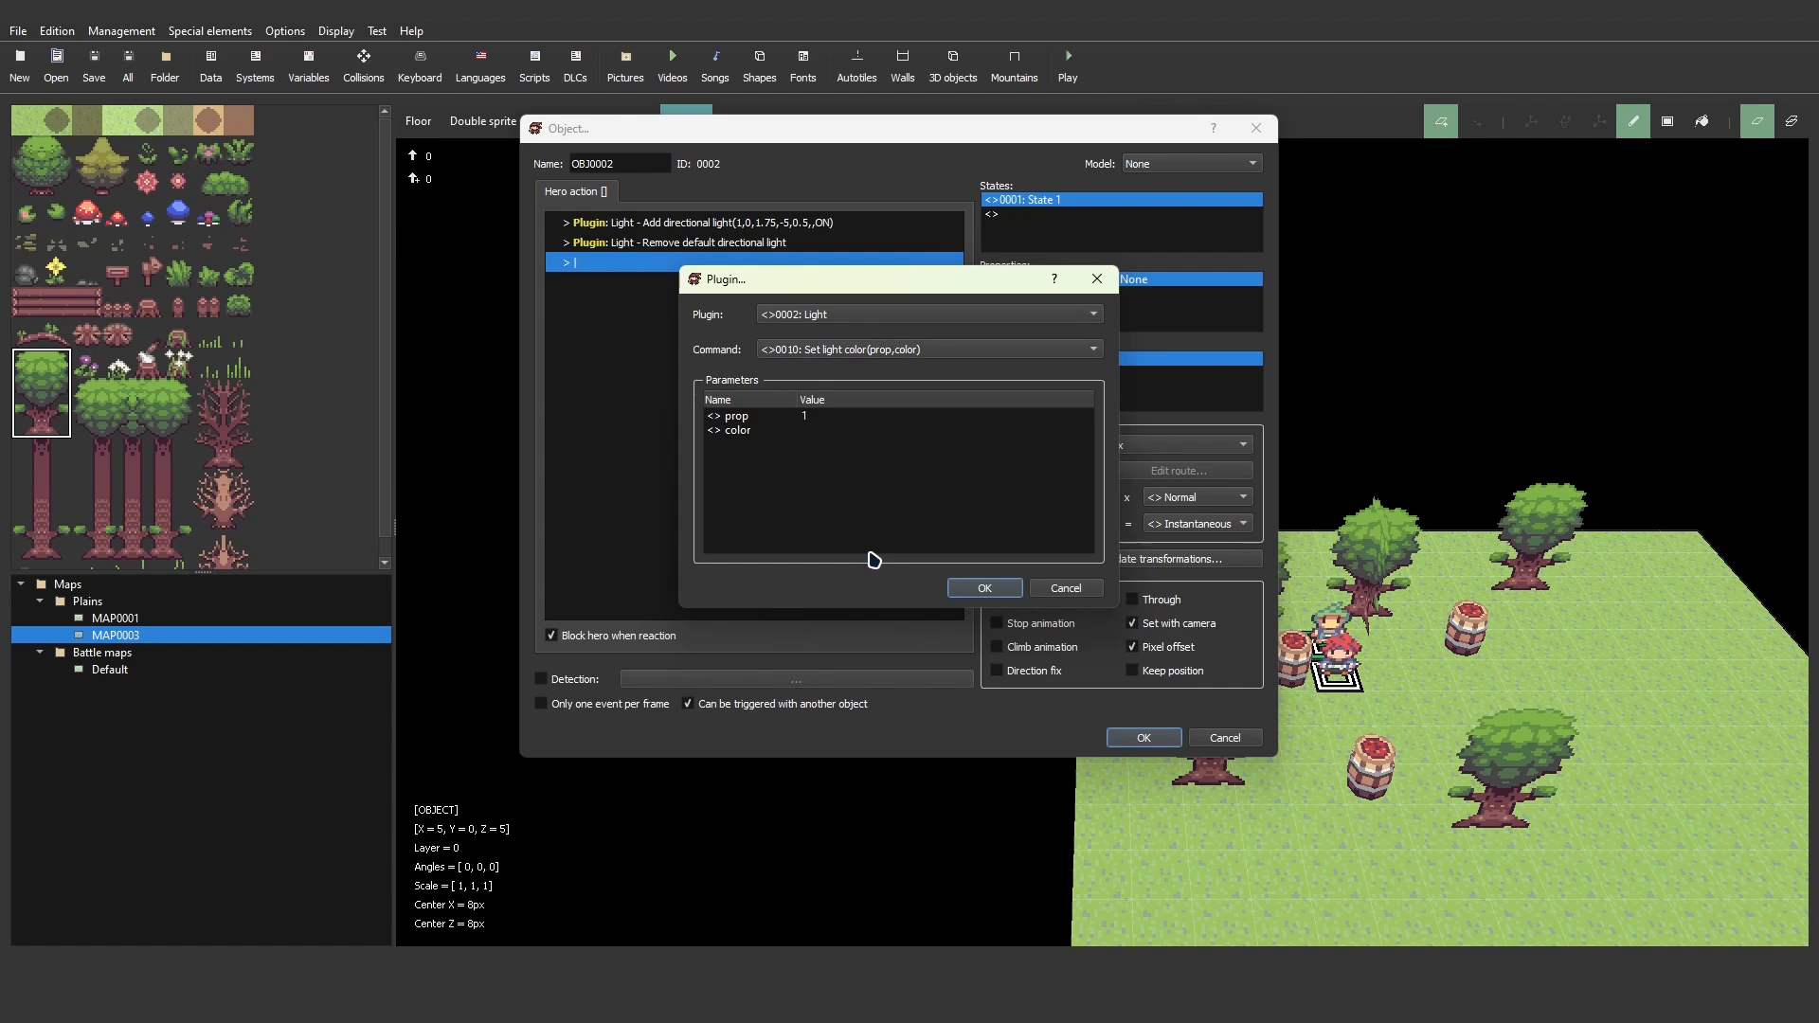
pyautogui.doubleClick(811, 418)
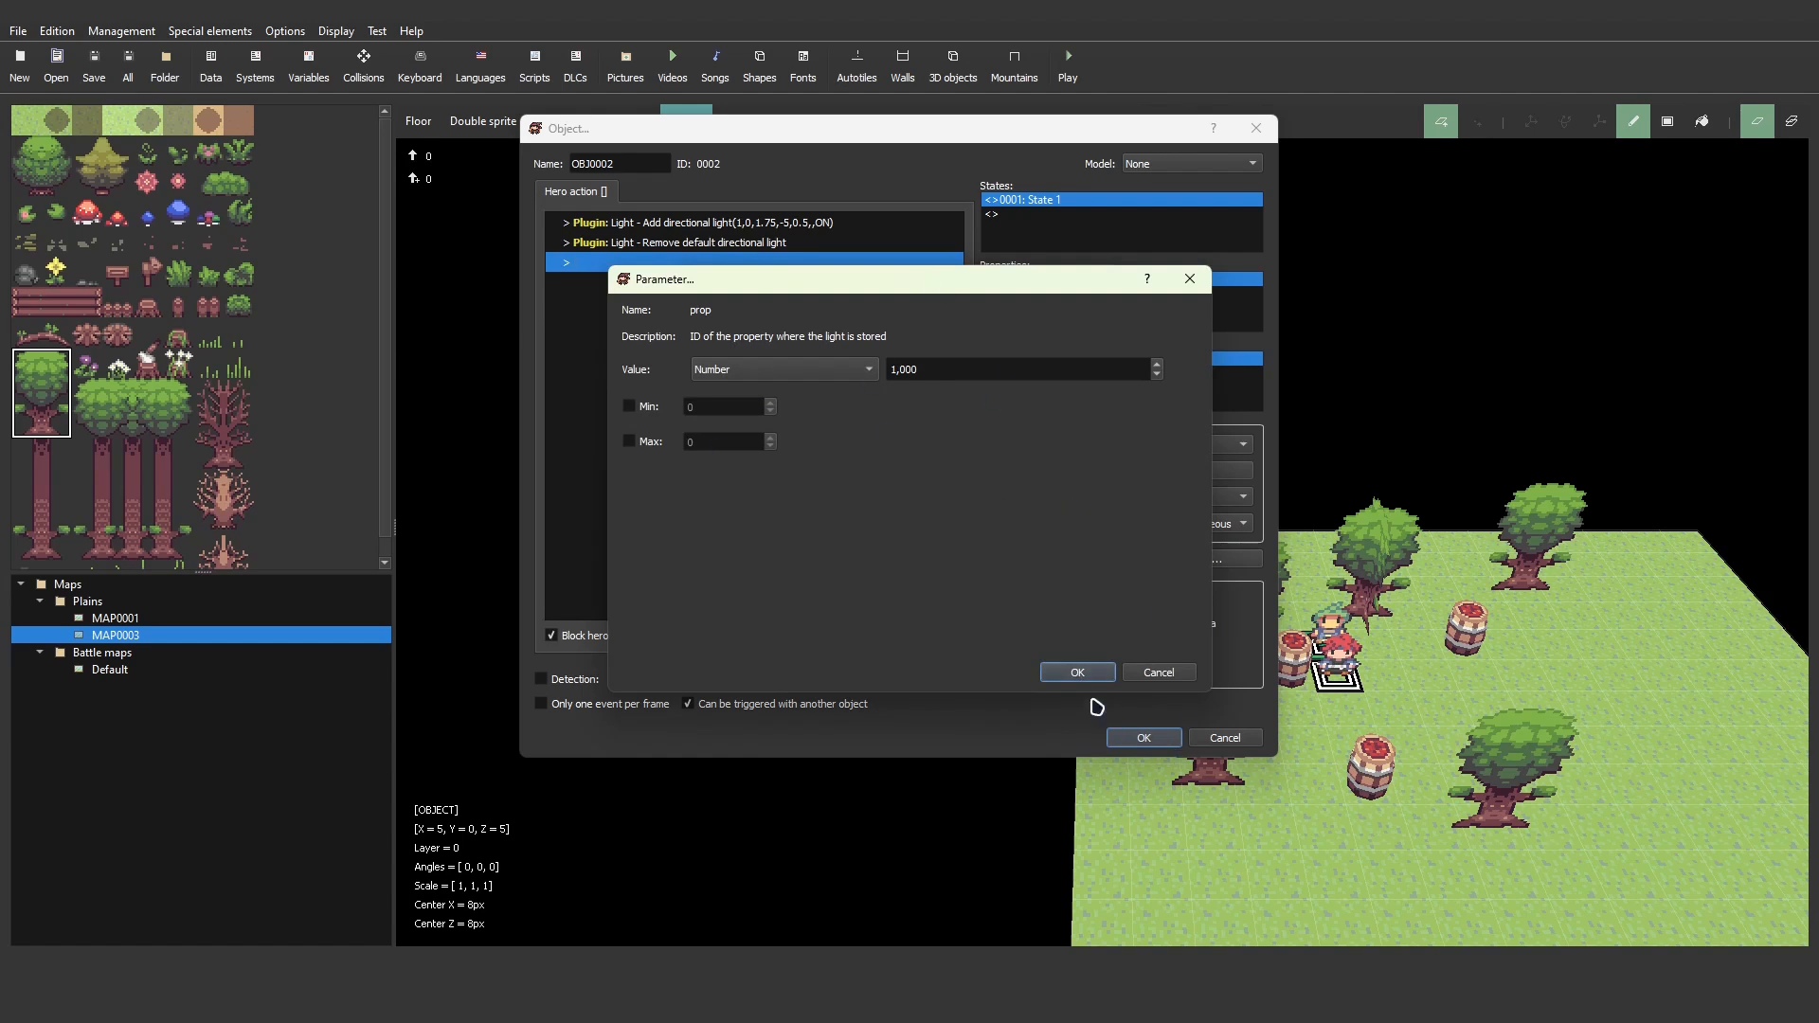
pyautogui.click(1078, 672)
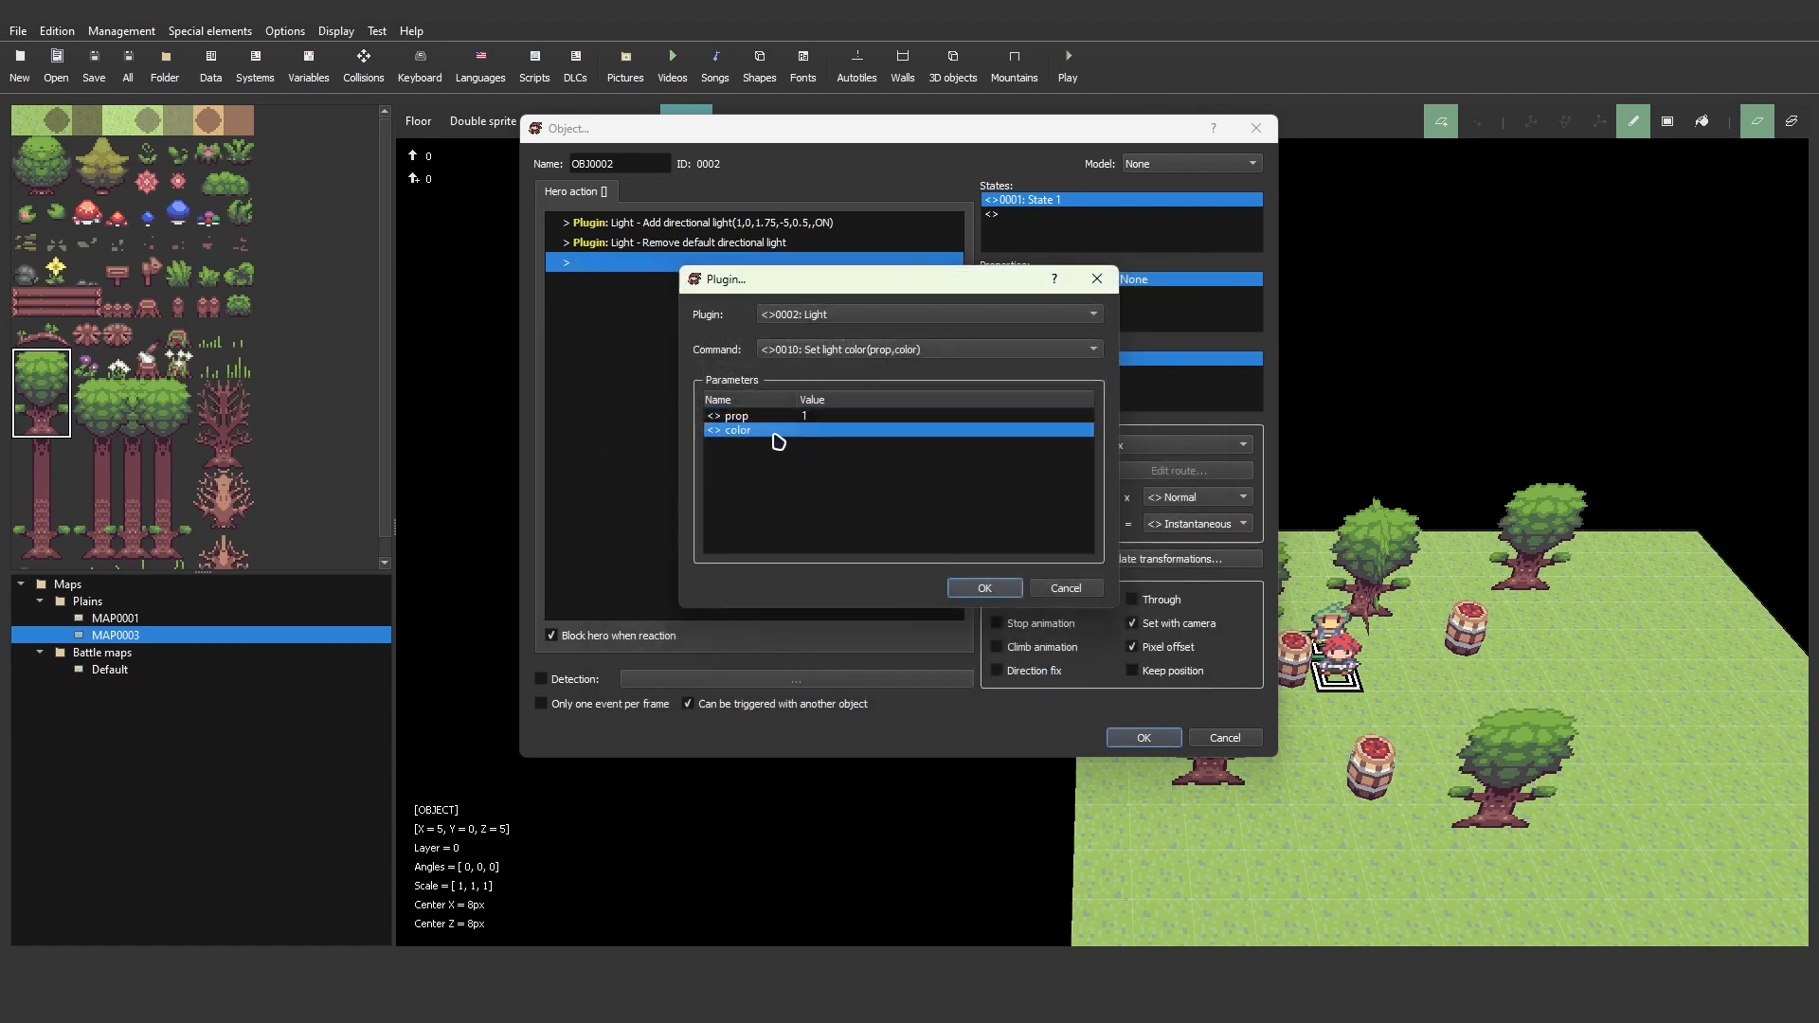
# - Set the light color command's color parameter to Red and accept the command and the object
pyautogui.doubleClick(772, 432)
pyautogui.click(957, 373)
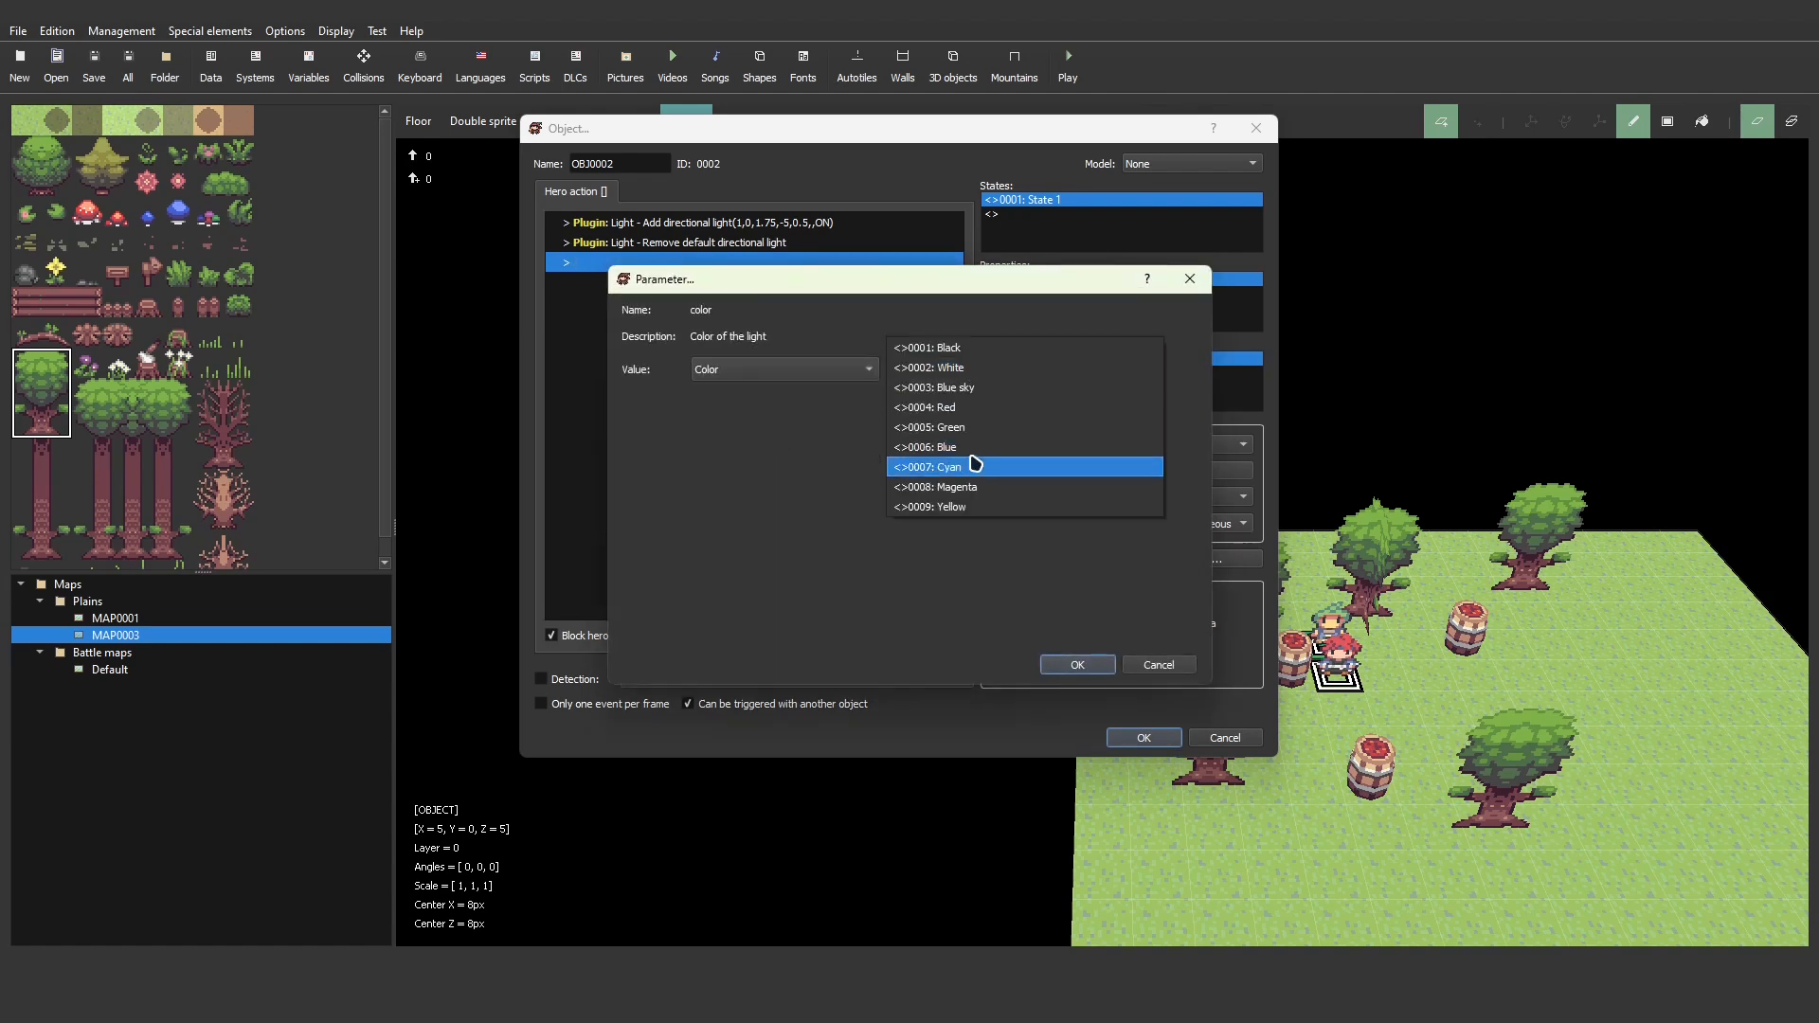
pyautogui.click(959, 407)
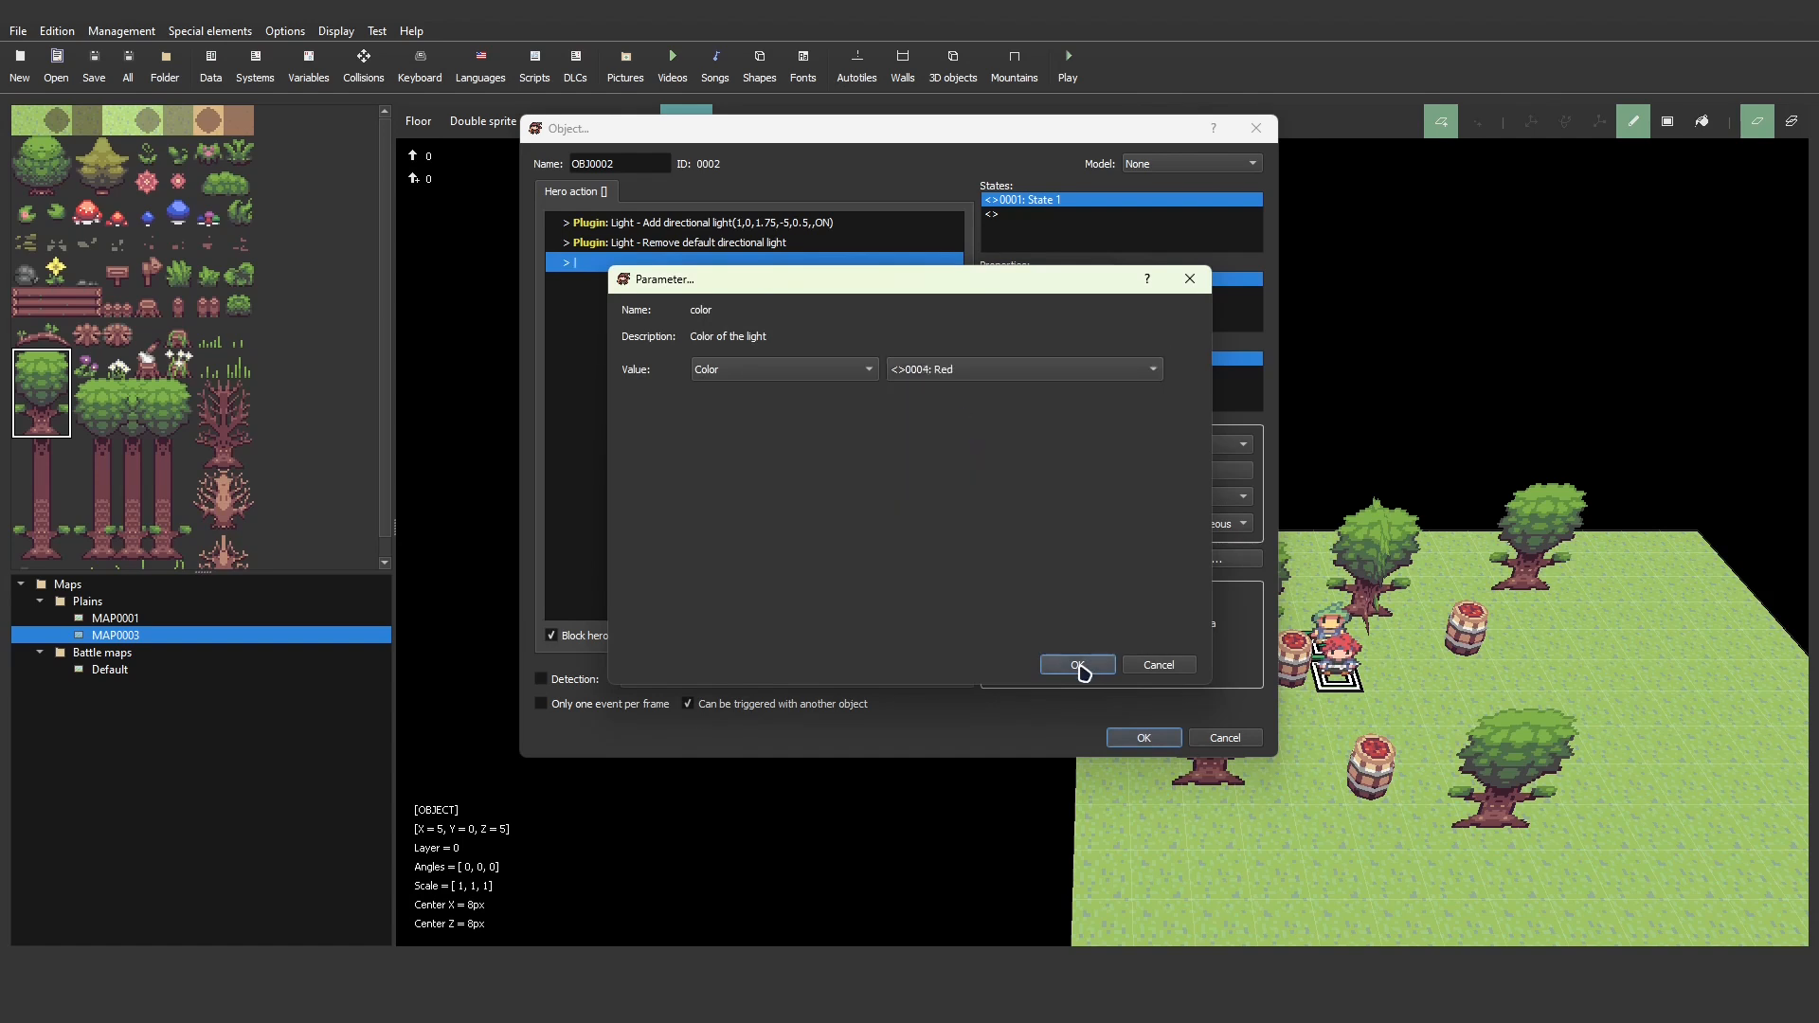
pyautogui.click(1080, 665)
pyautogui.click(990, 595)
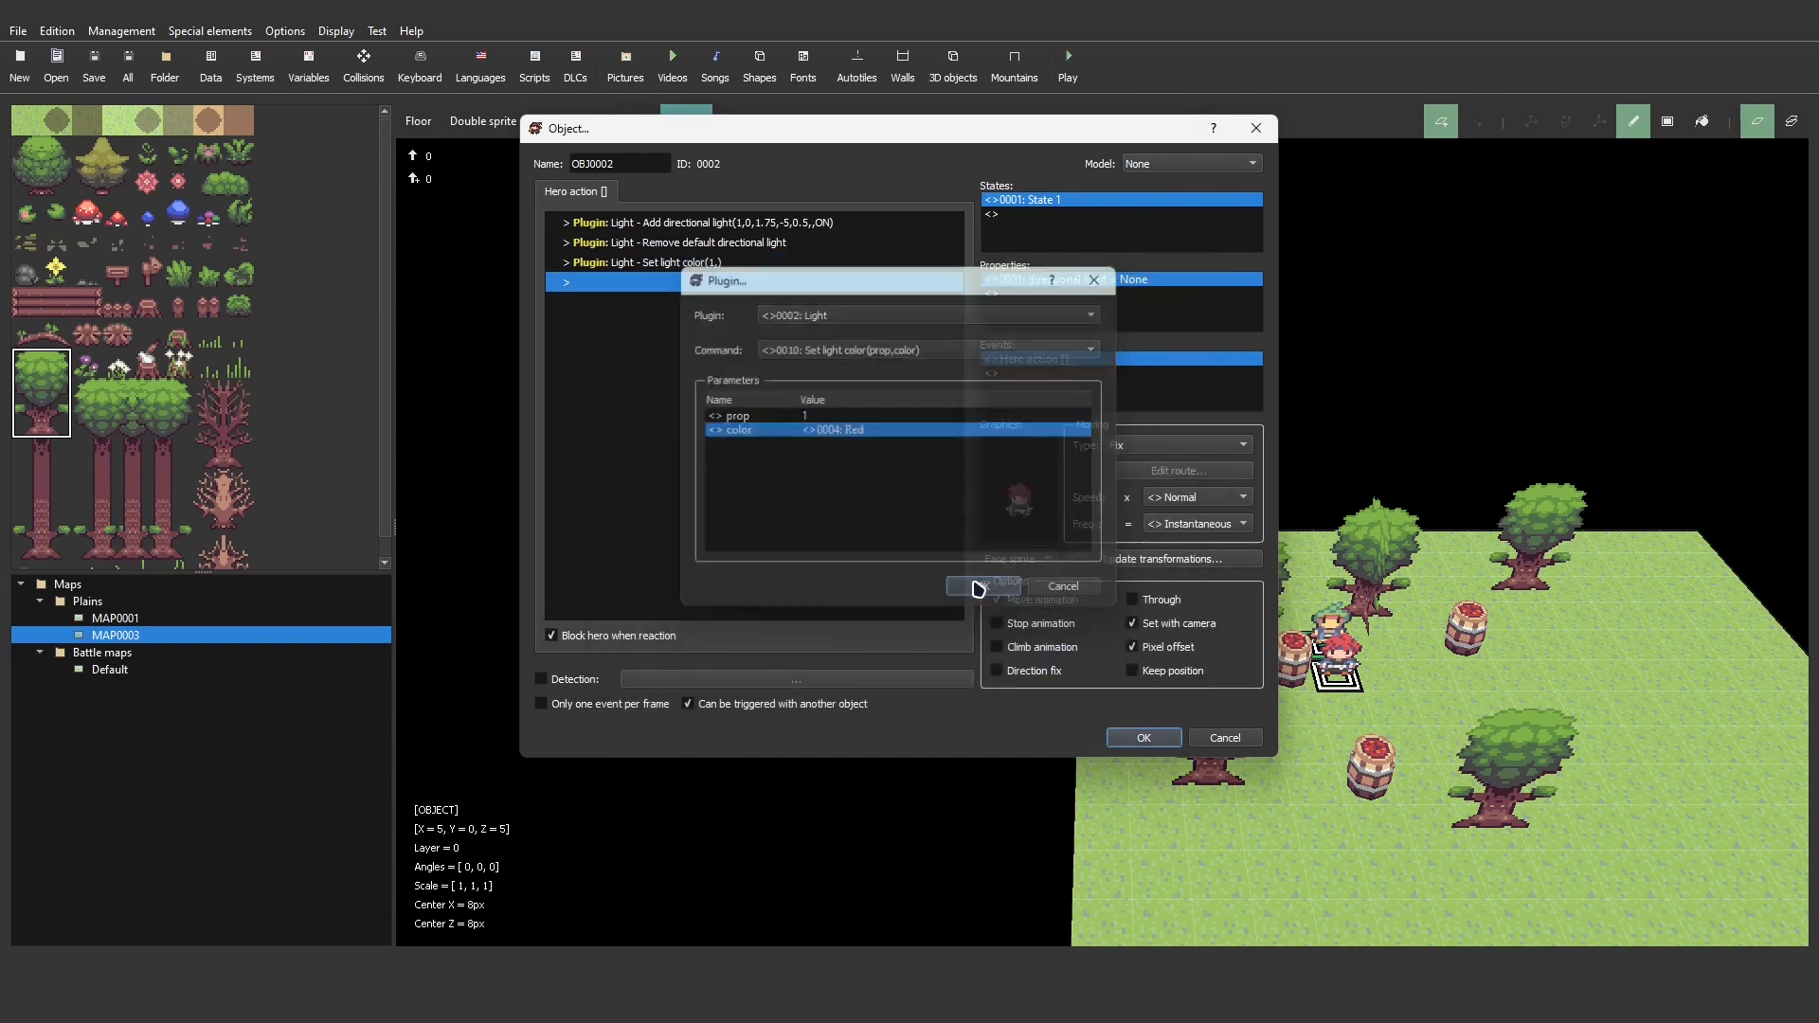
pyautogui.click(1136, 738)
# - Save the maps, run a new test game to examine the directional light's color, and close the game
pyautogui.click(1069, 61)
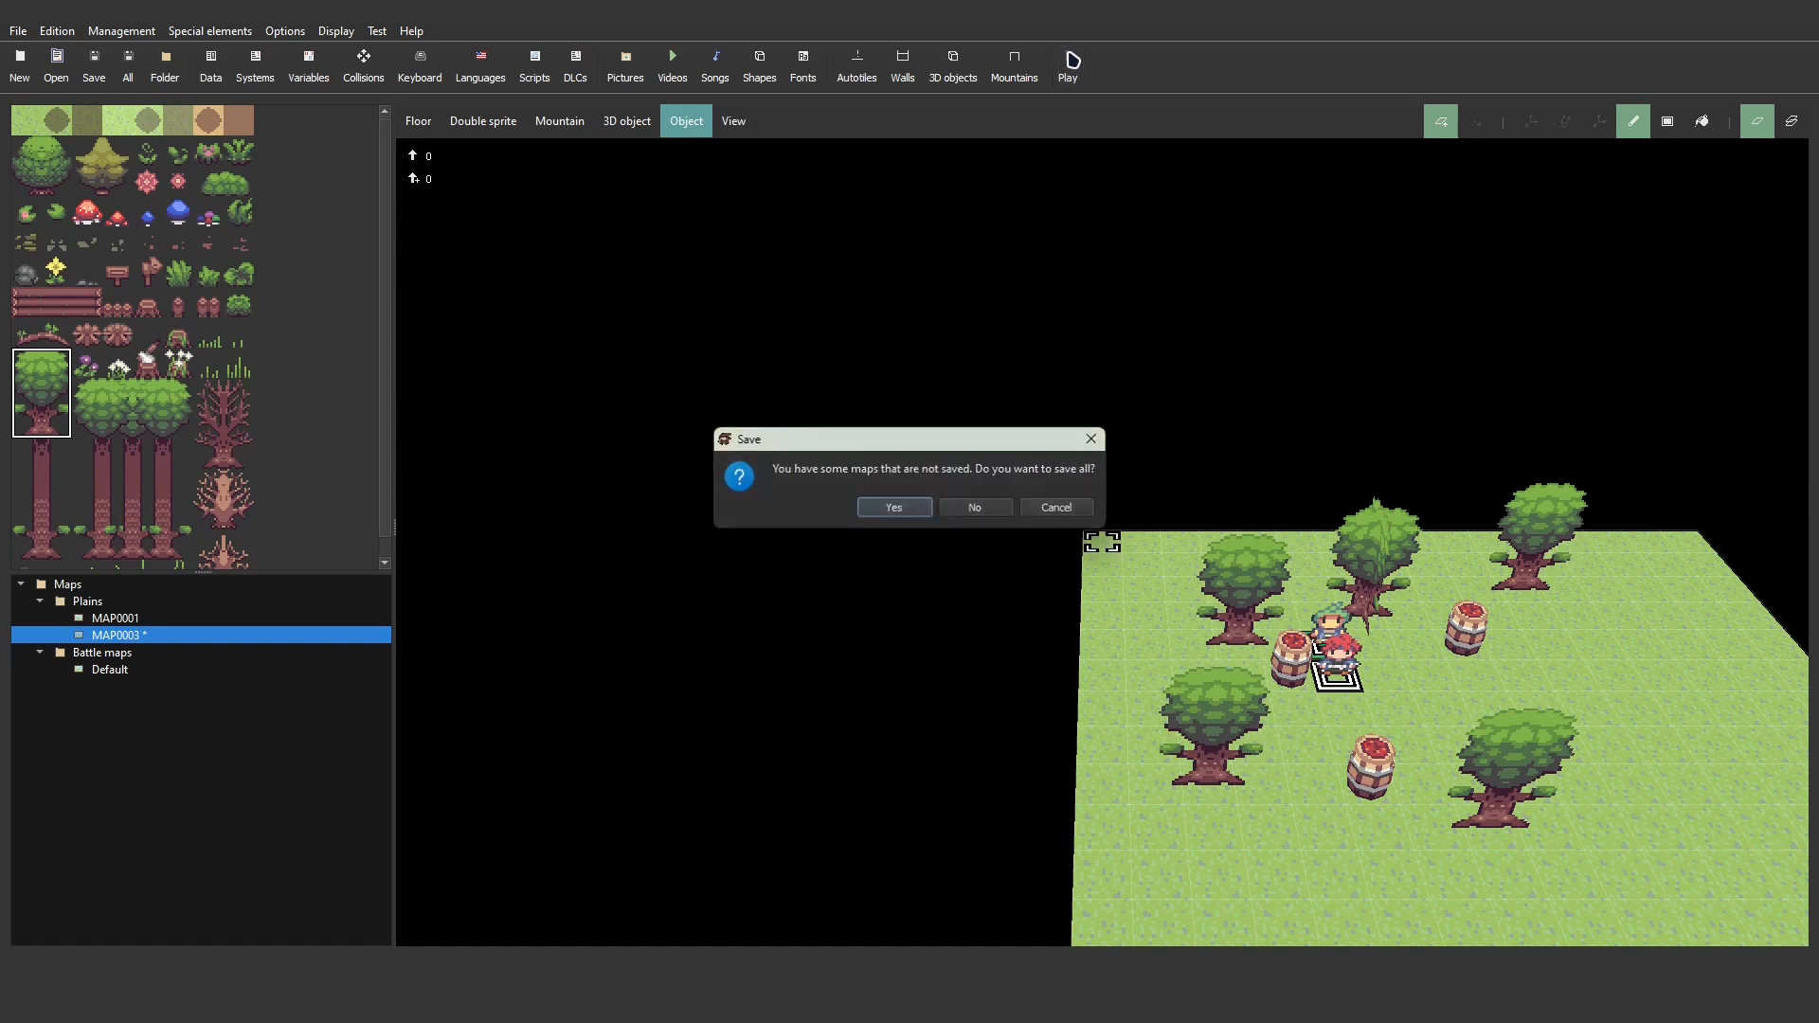
pyautogui.press('Return')
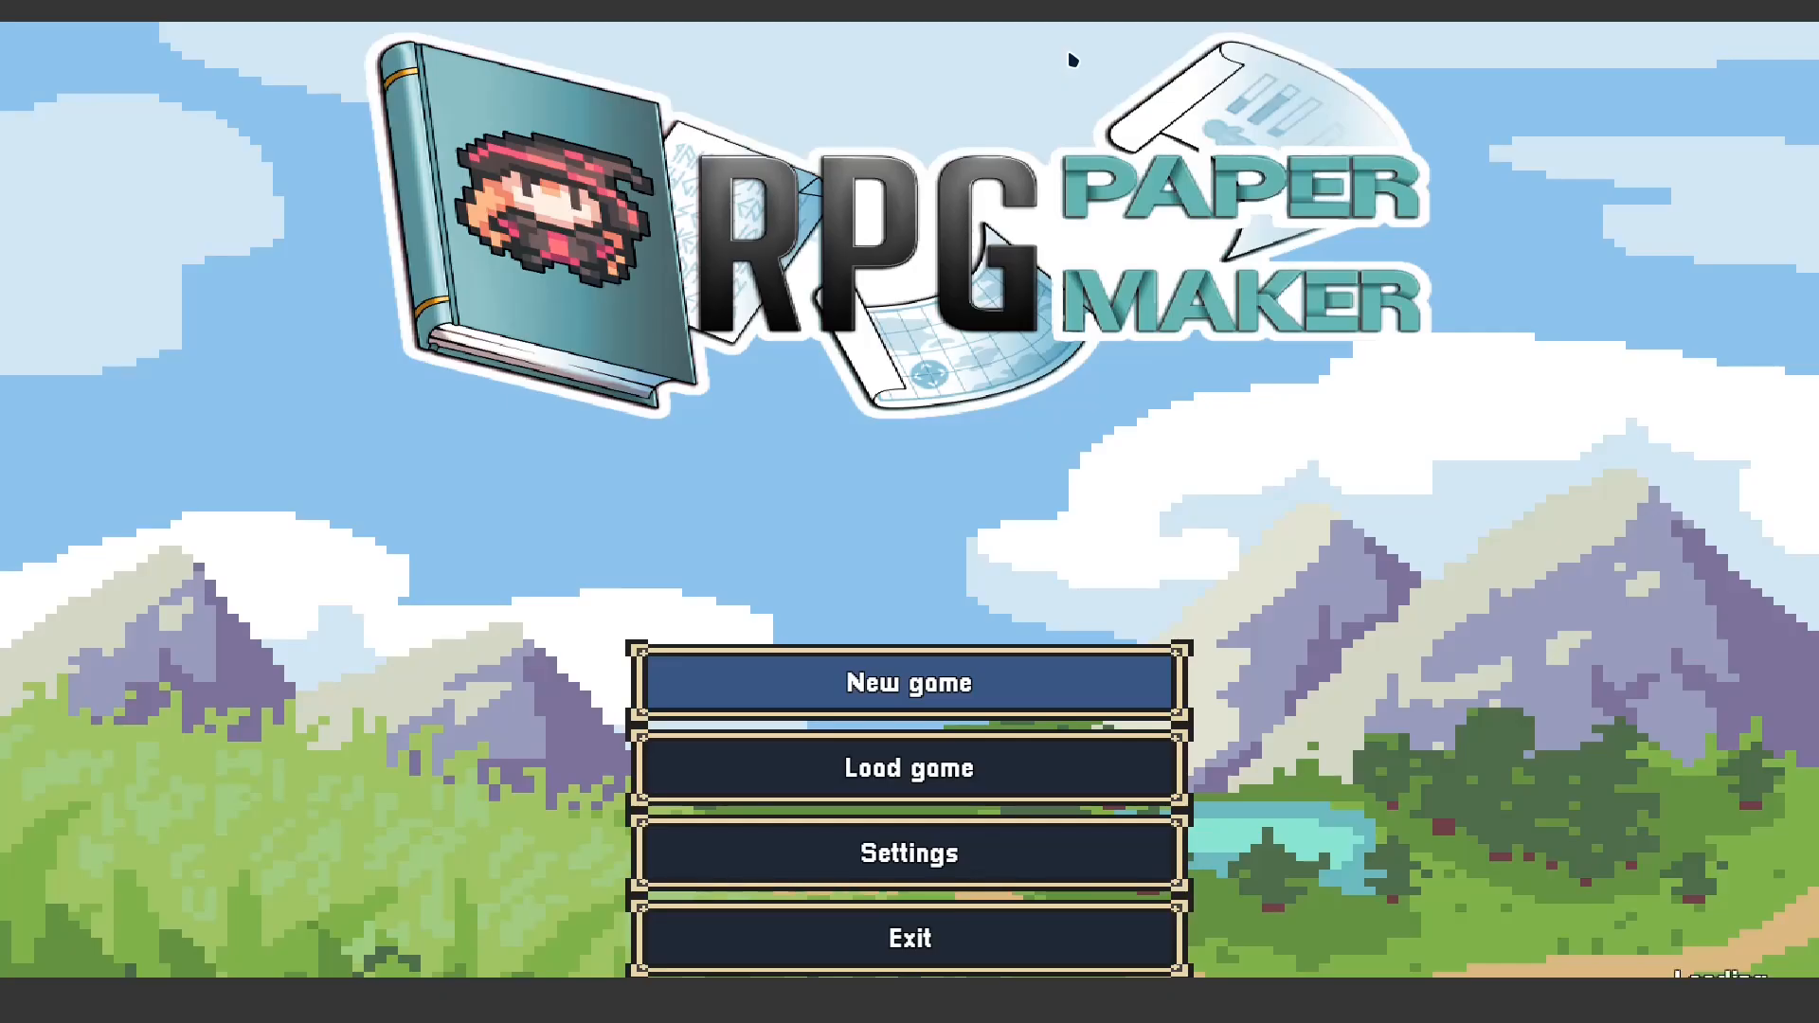
pyautogui.press('Return')
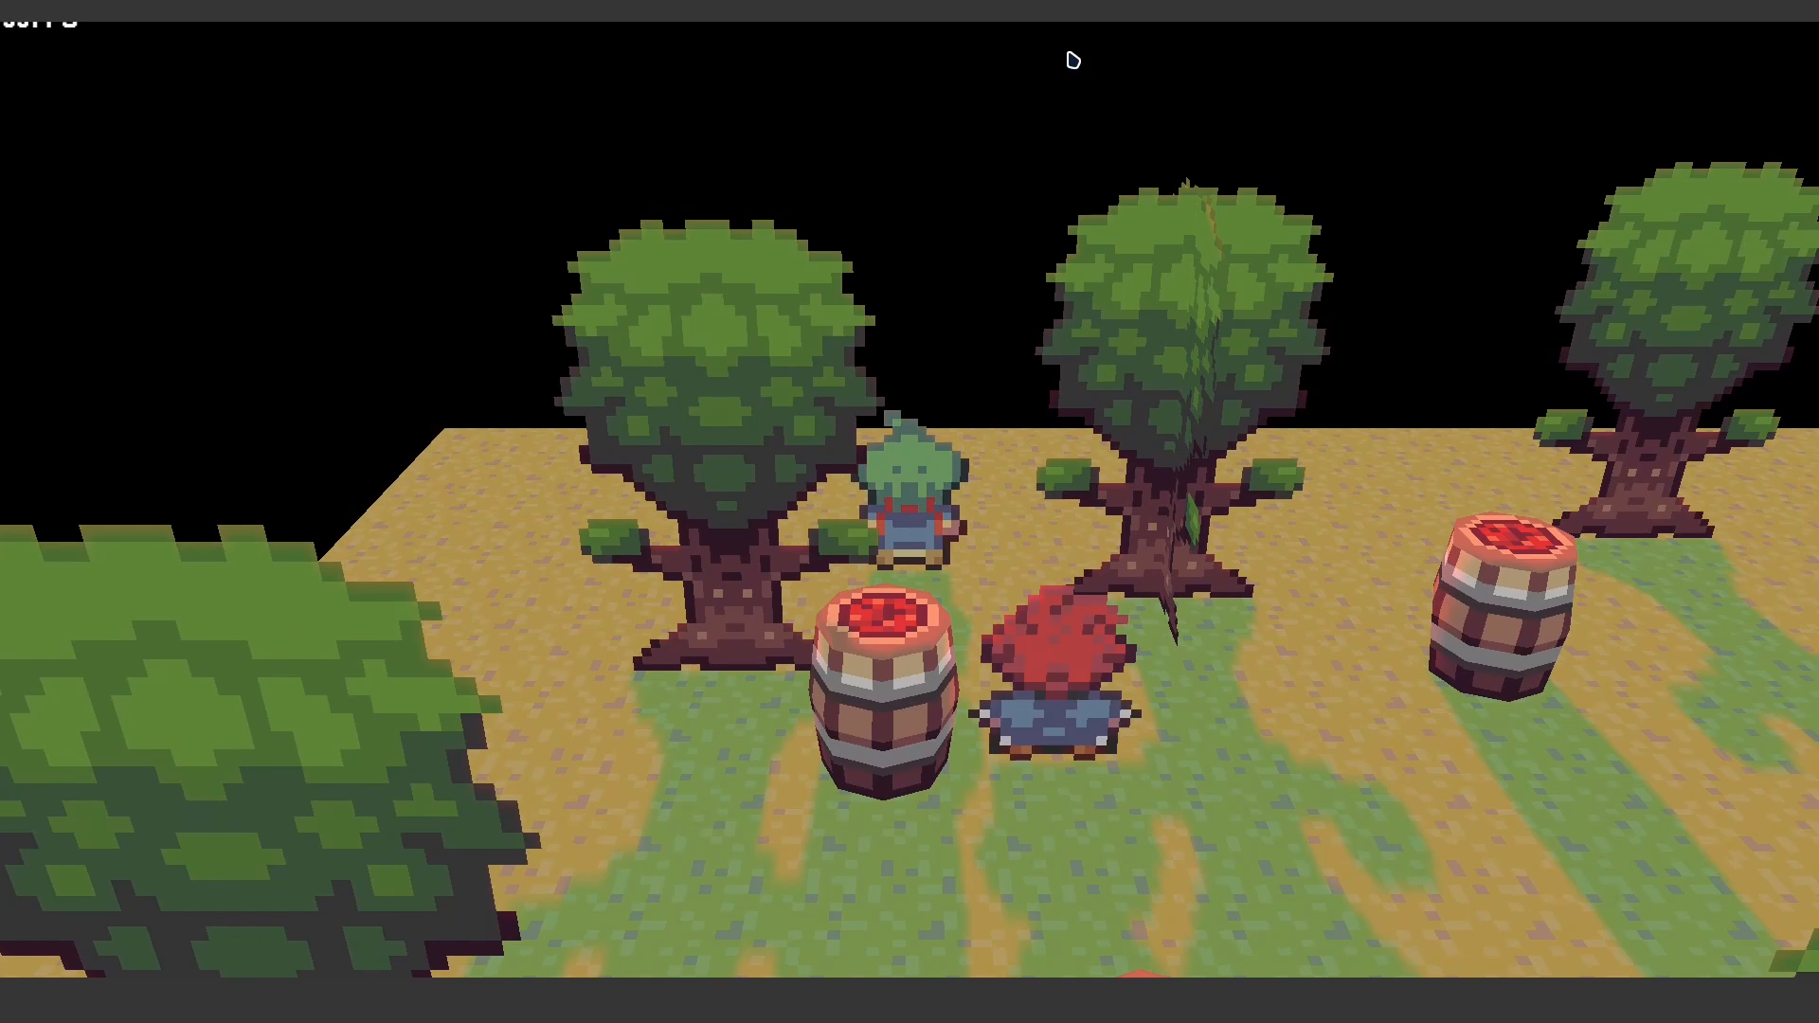
pyautogui.hotkey('alt', 'F4')
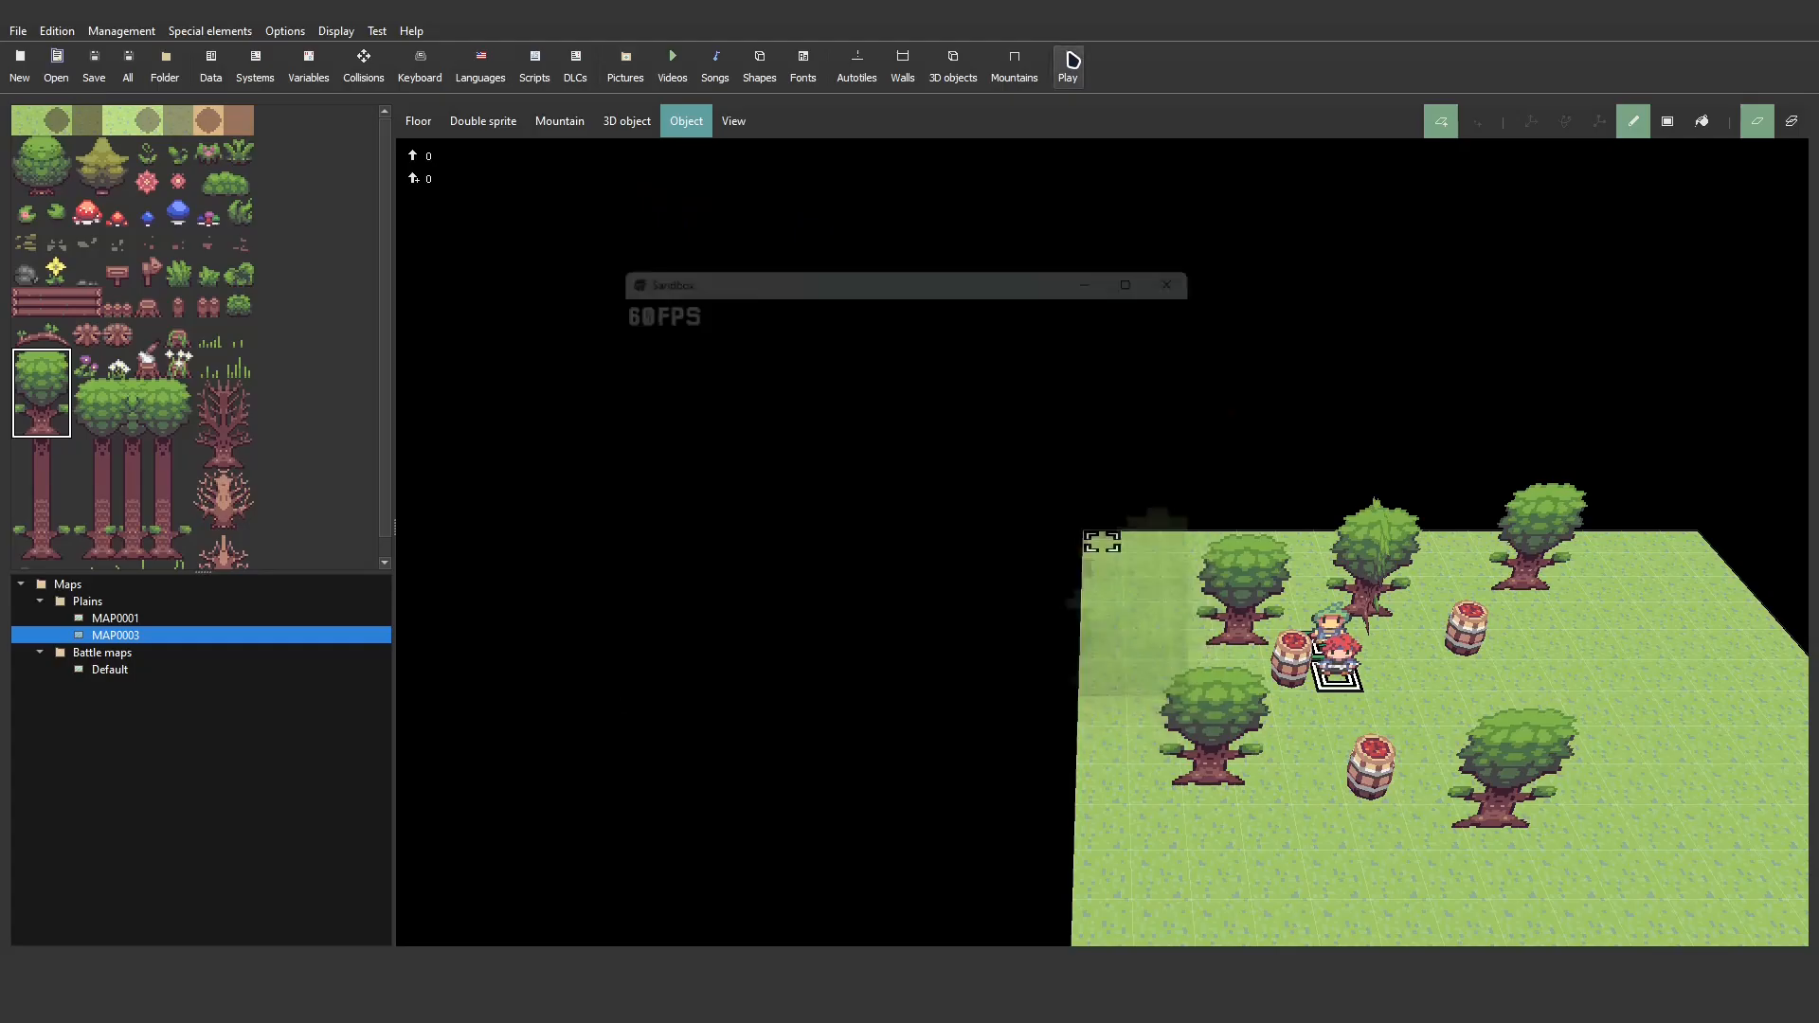
# - Reopen the object and try property ID 2 for the prop parameter of its Set light color command
pyautogui.press('Return')
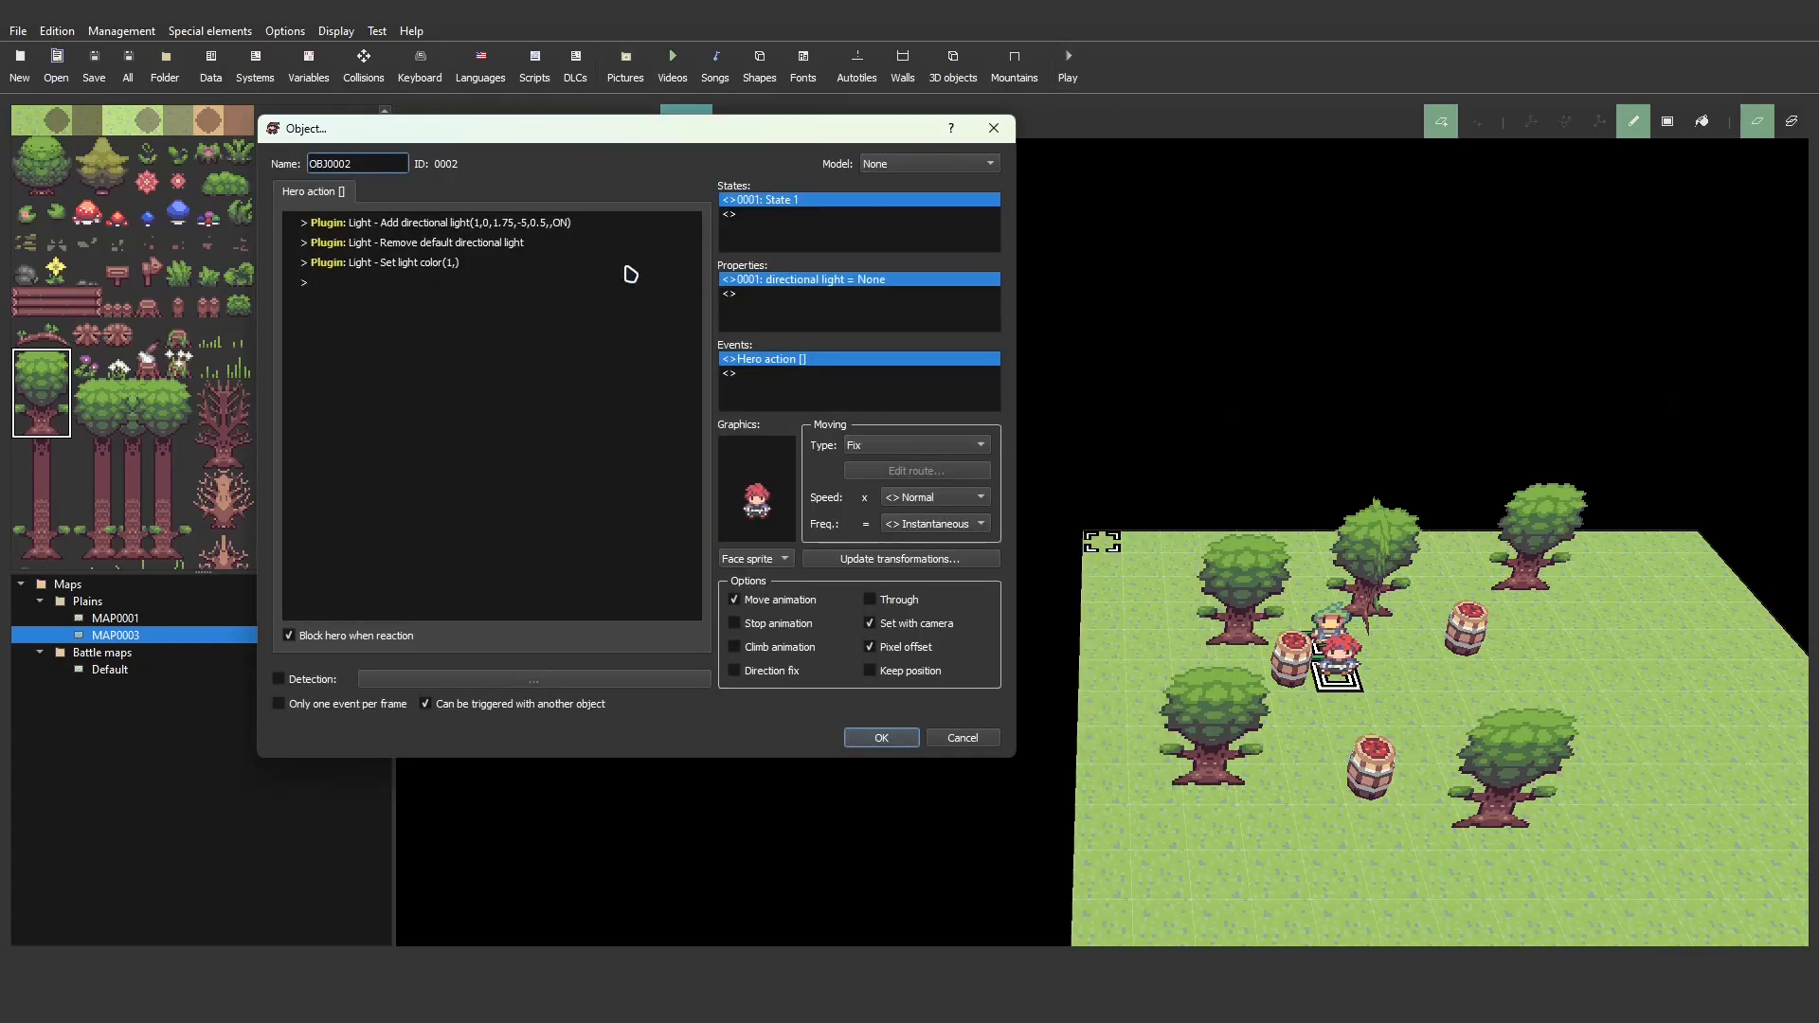
pyautogui.doubleClick(461, 264)
pyautogui.doubleClick(475, 417)
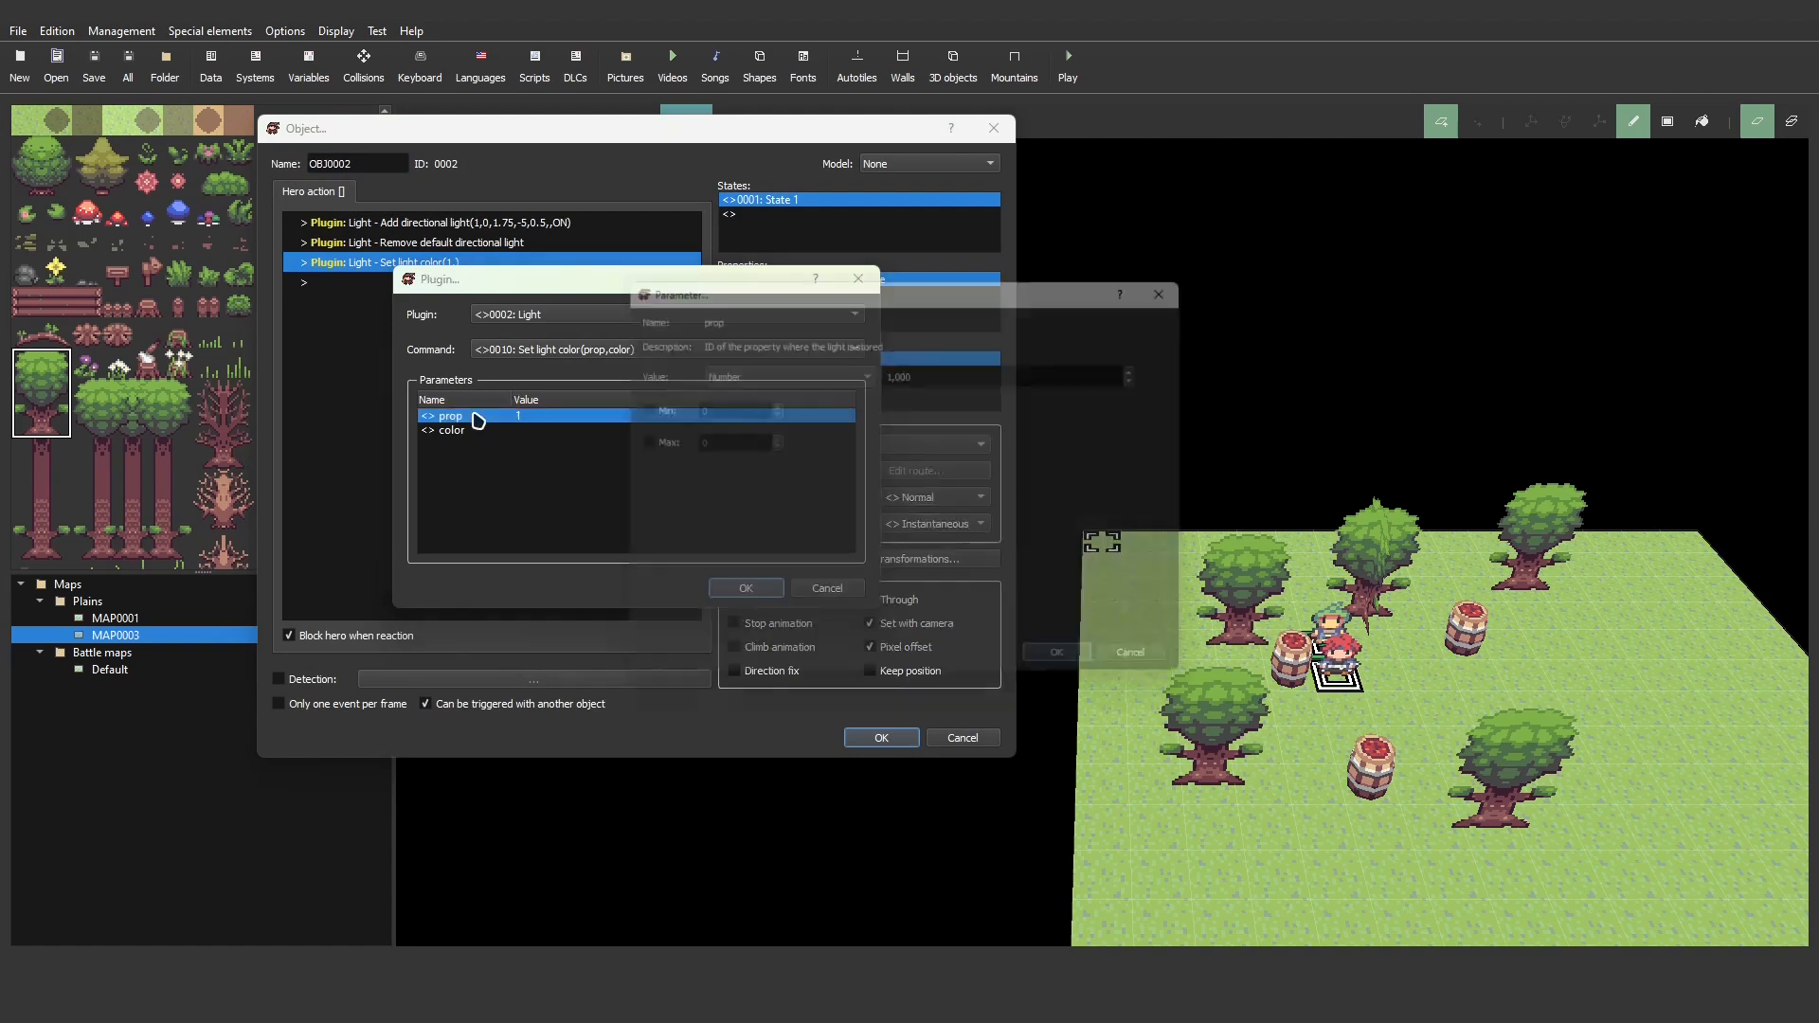
pyautogui.click(1157, 365)
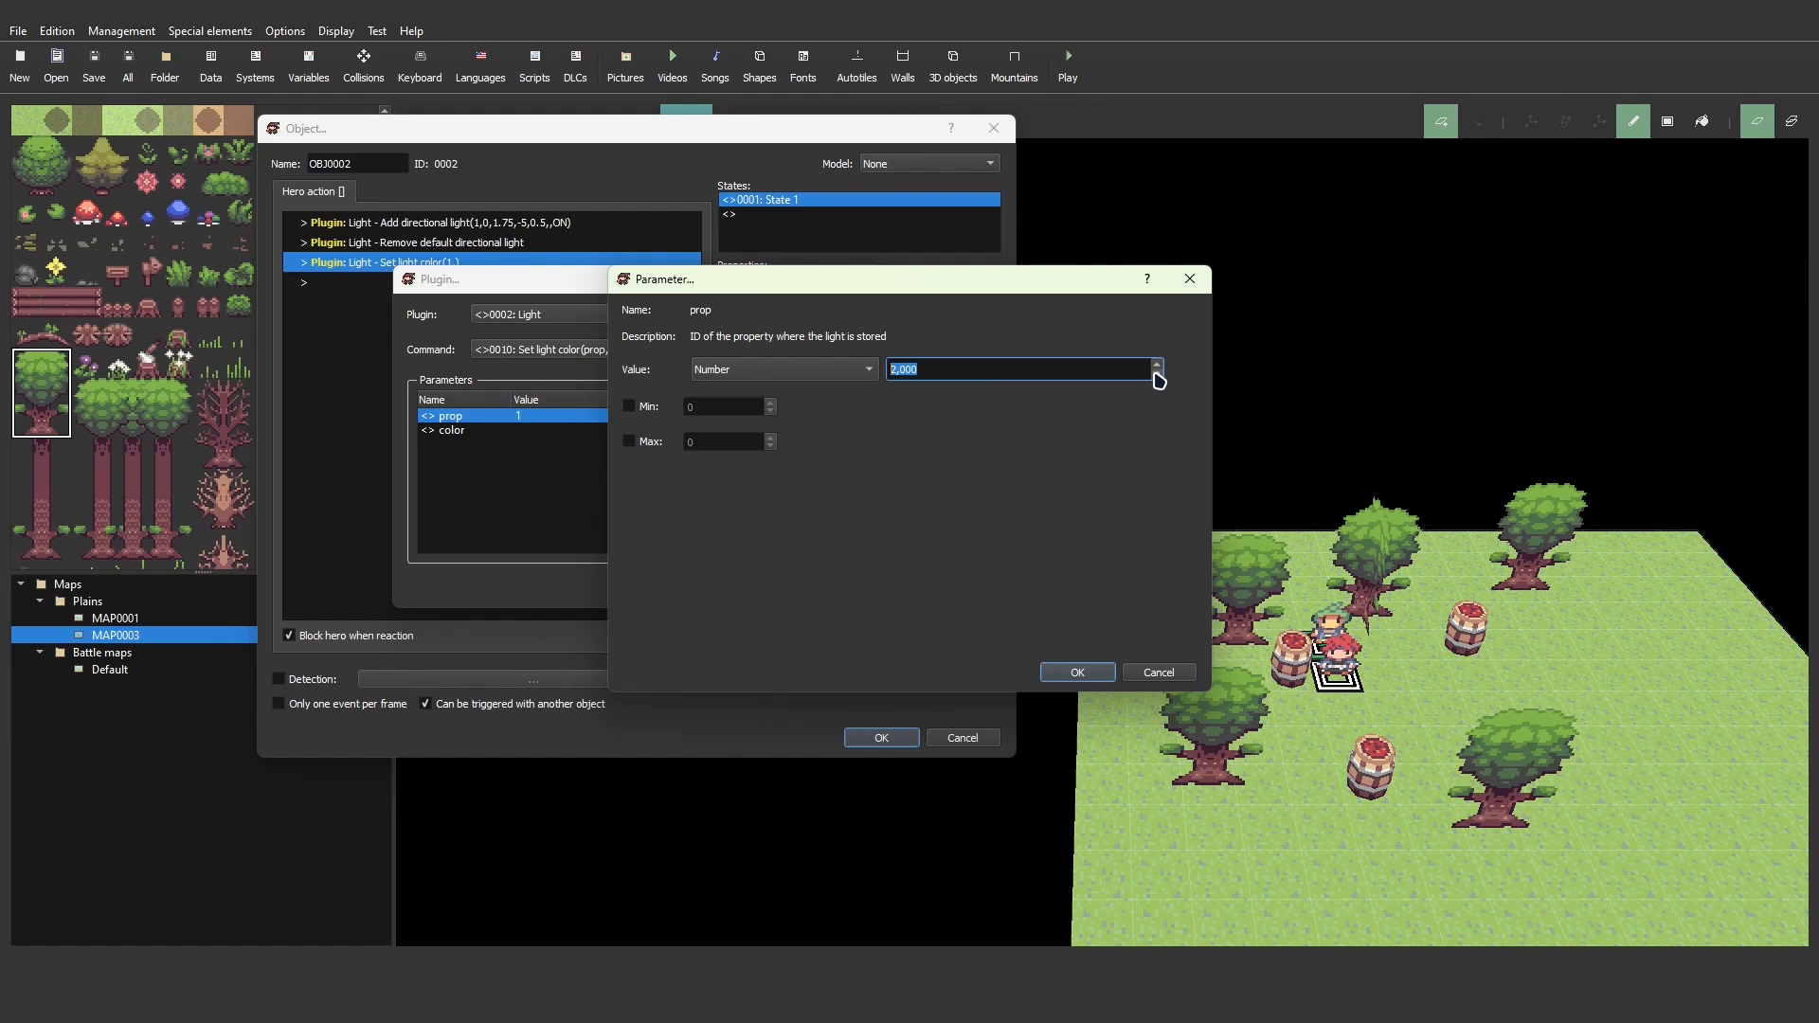
pyautogui.click(1077, 673)
pyautogui.click(744, 590)
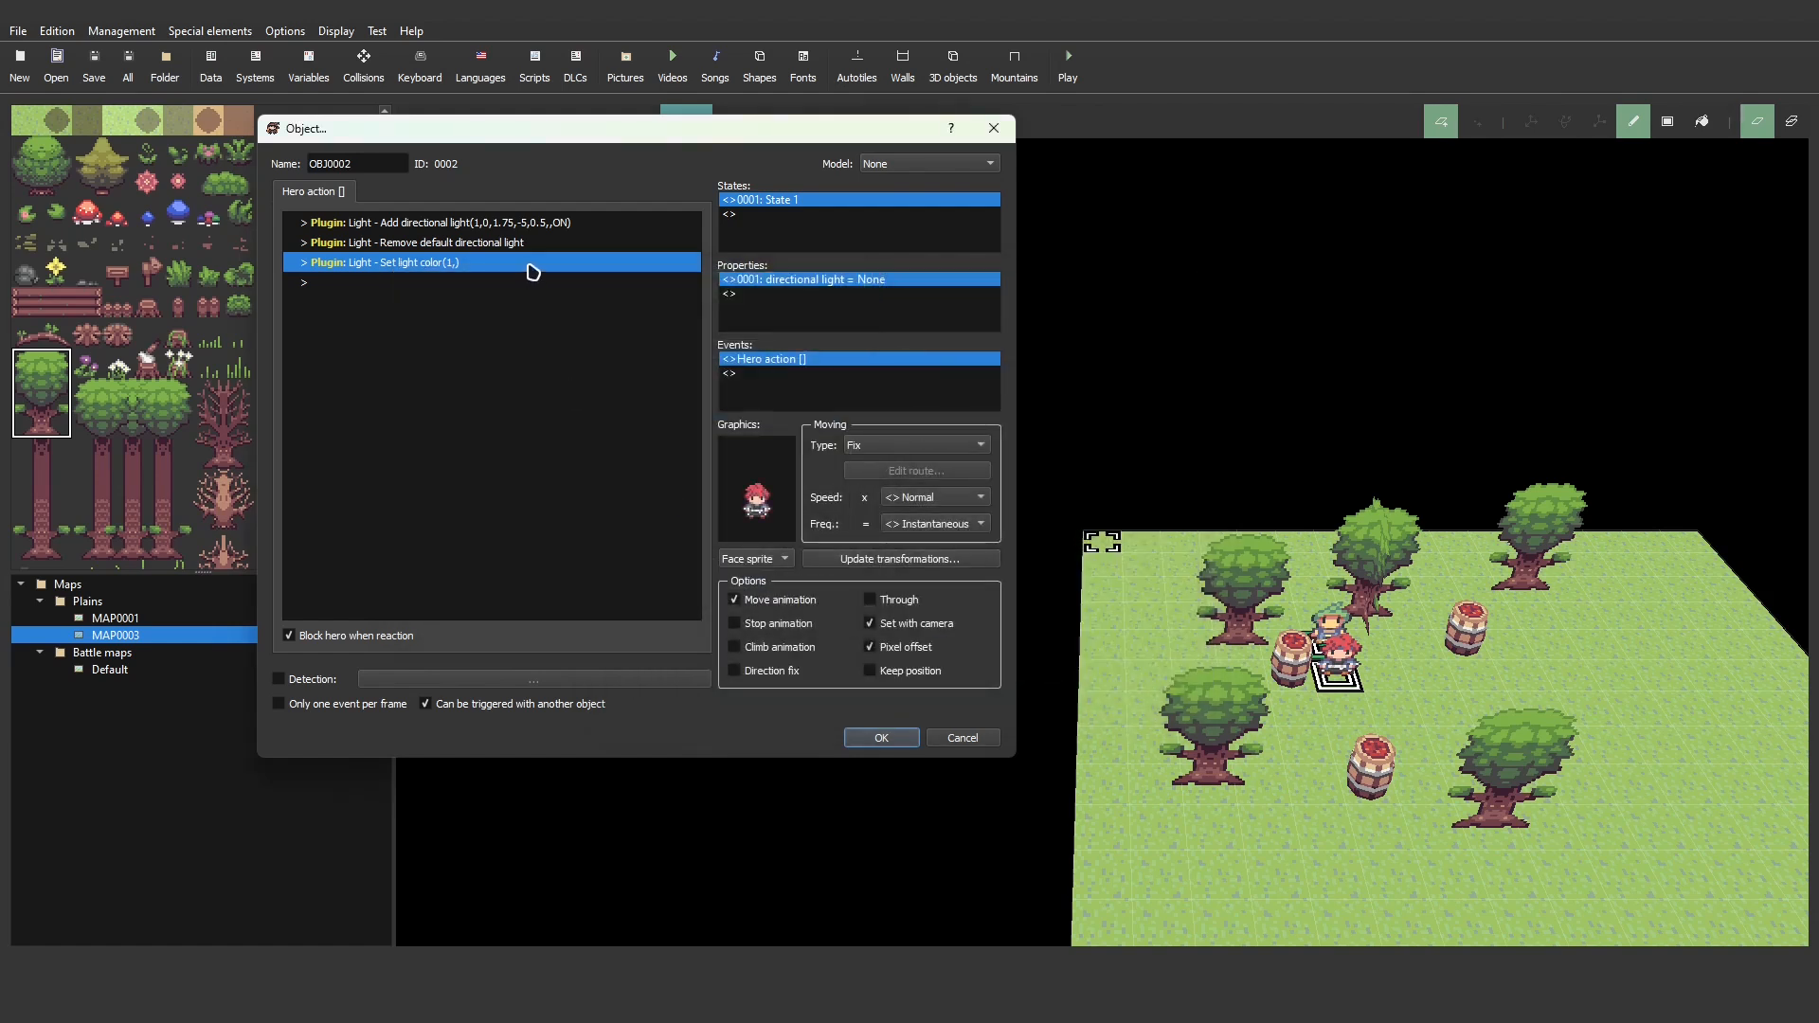
# - Start another Light plugin command at the end of the hero action, choosing Add point light
pyautogui.doubleClick(420, 284)
pyautogui.click(604, 192)
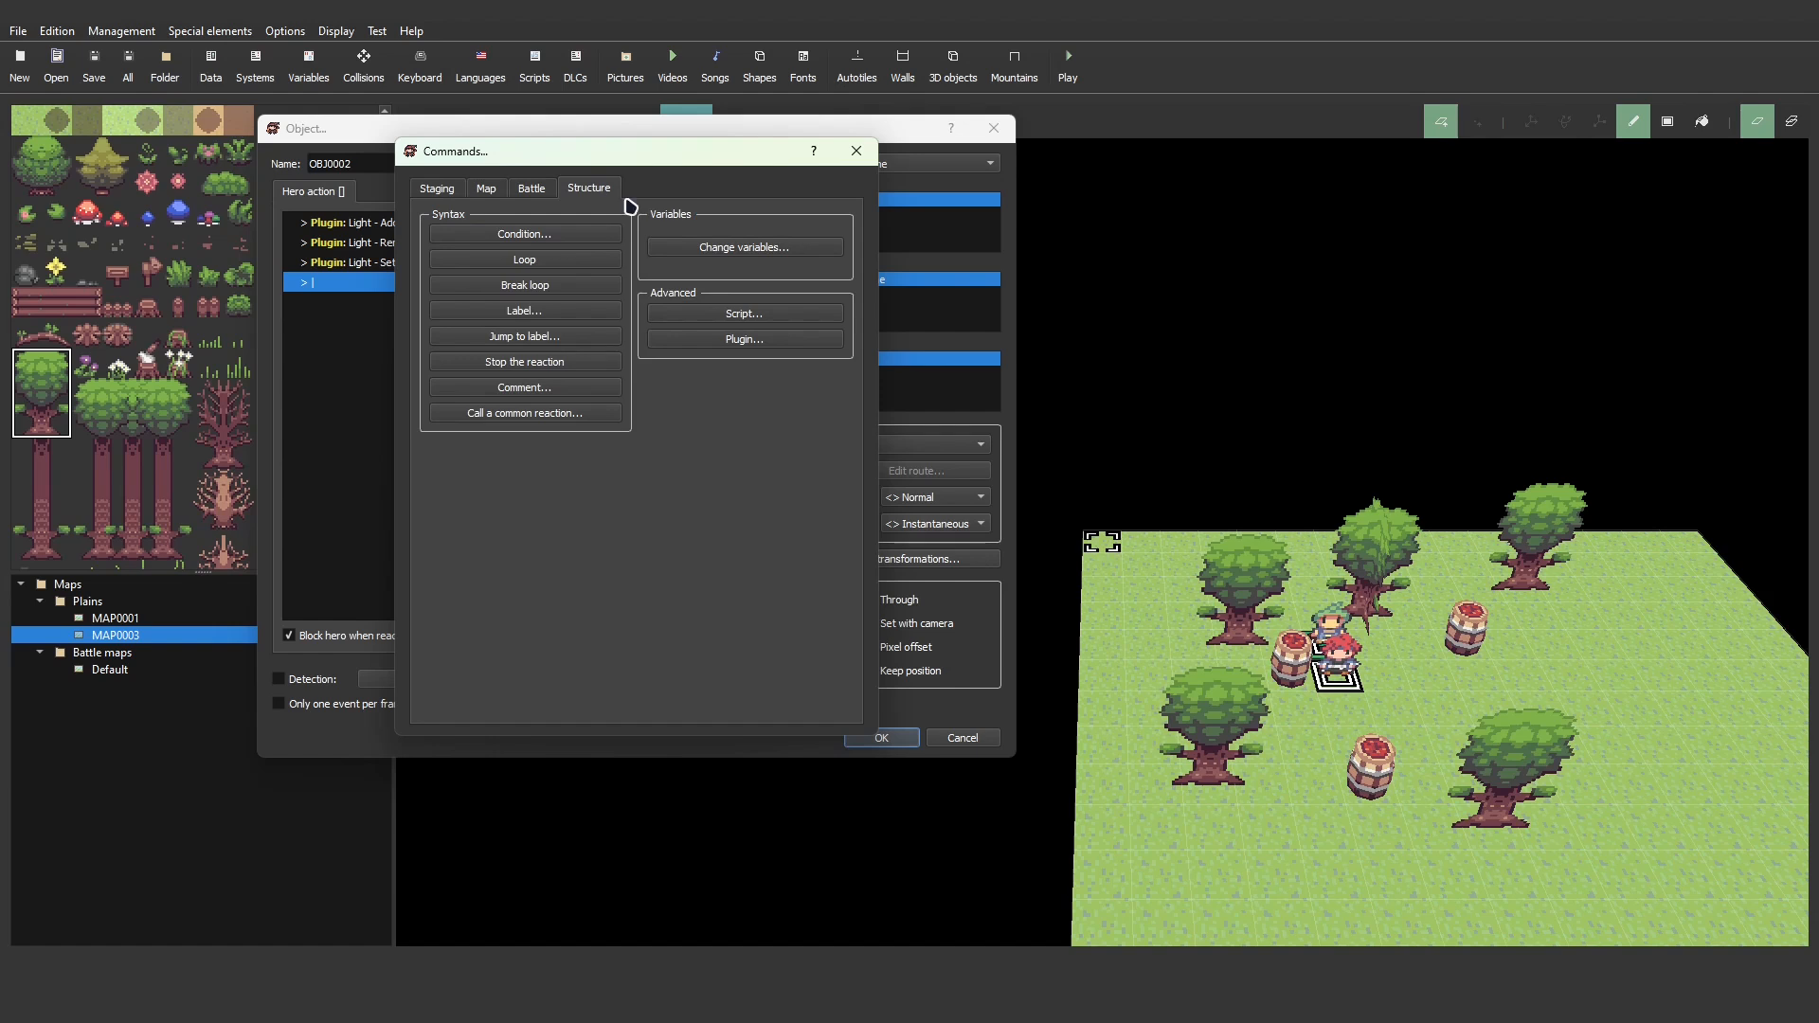
pyautogui.click(737, 339)
pyautogui.click(581, 322)
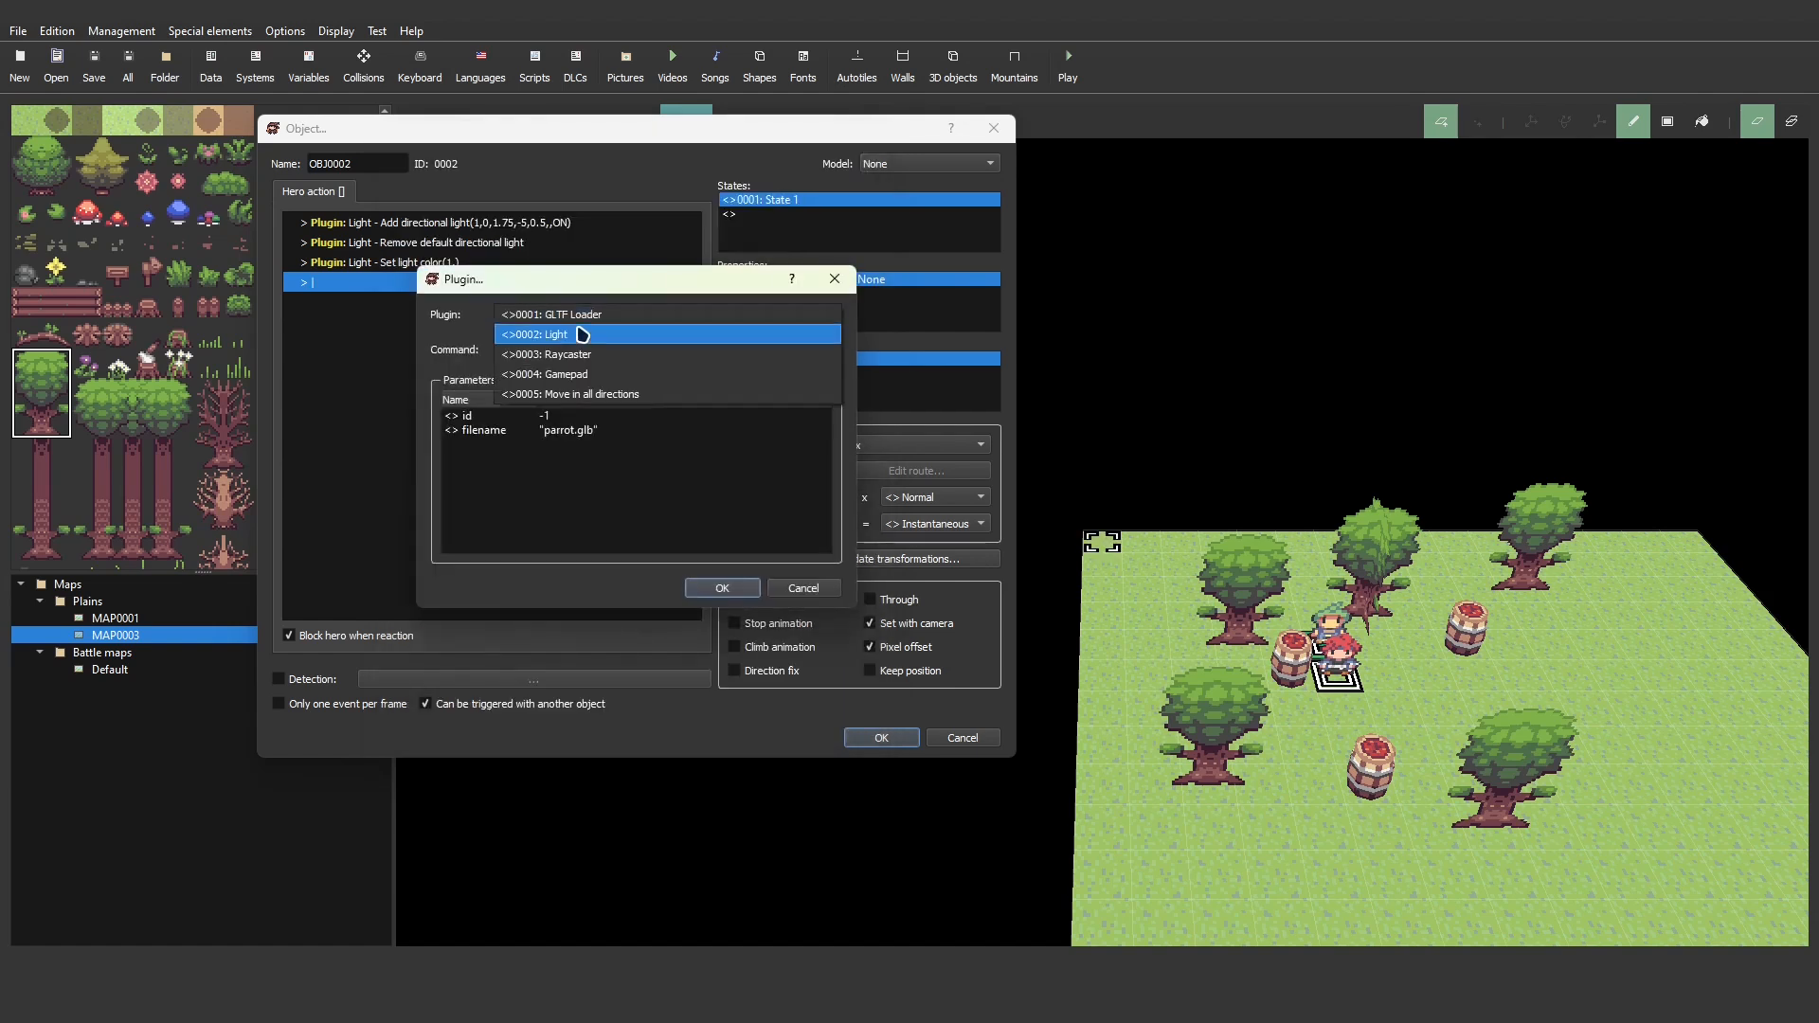
pyautogui.click(637, 338)
pyautogui.click(641, 351)
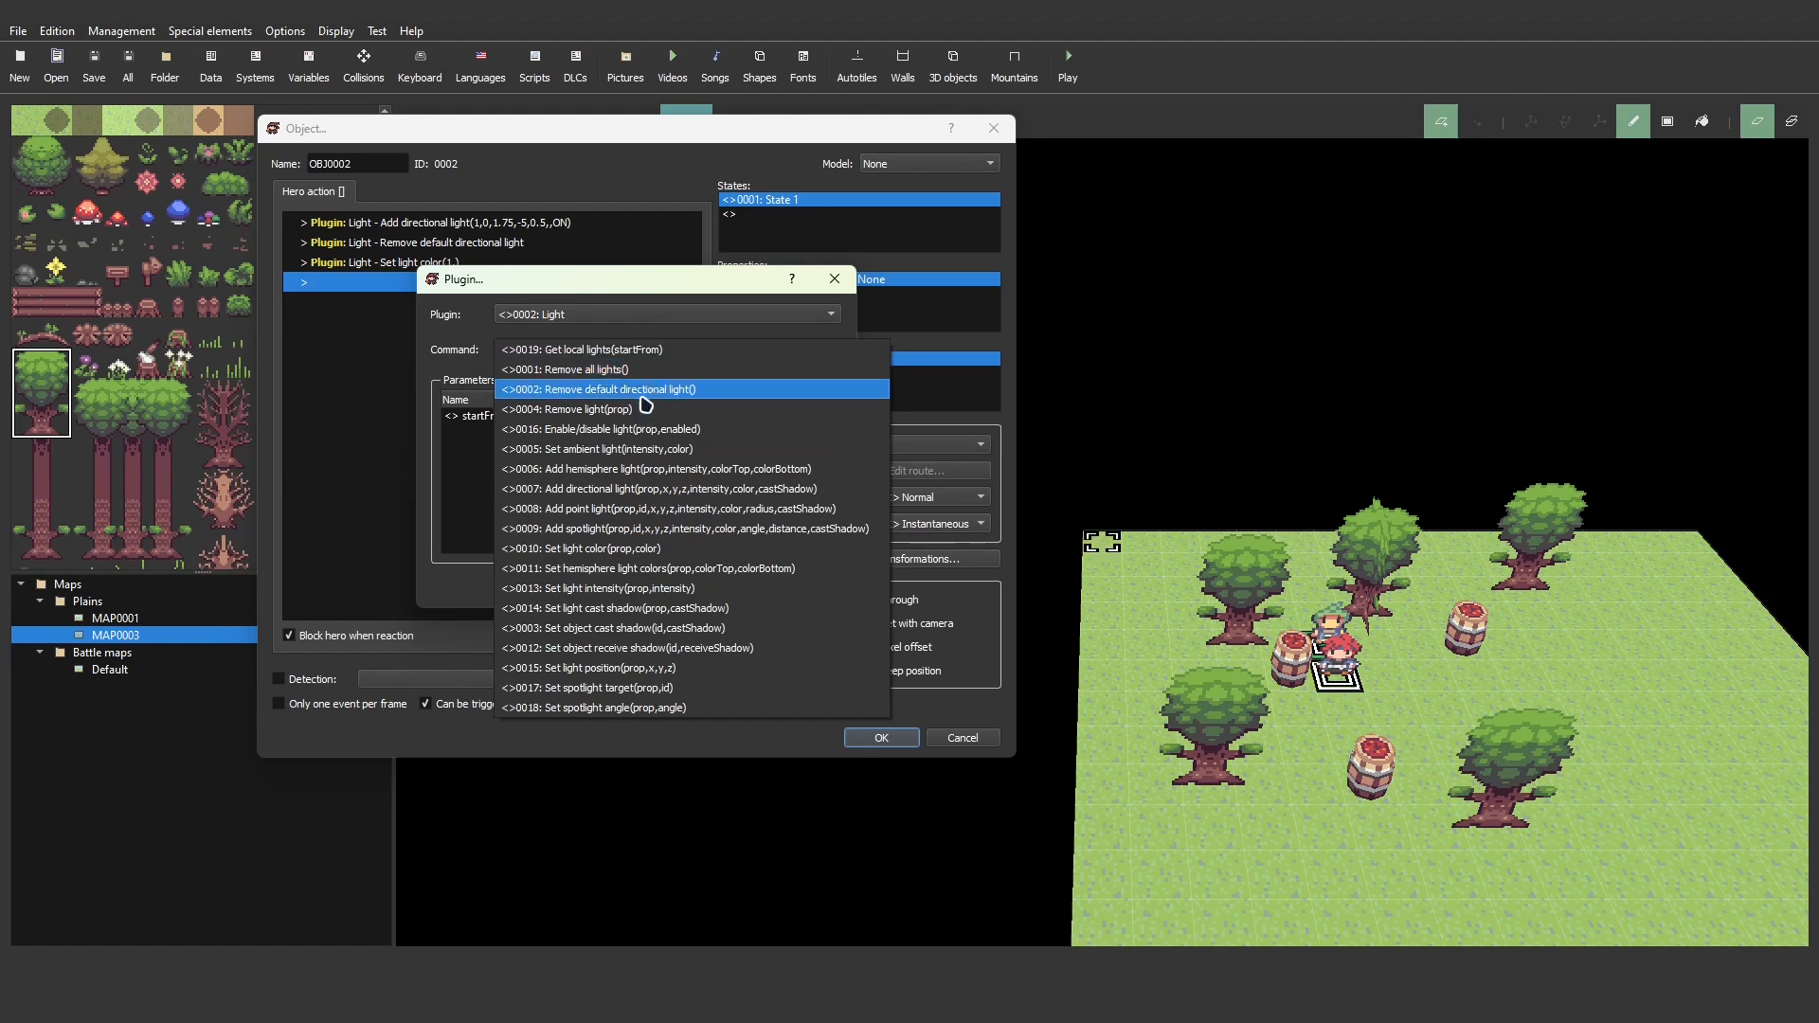
pyautogui.click(574, 510)
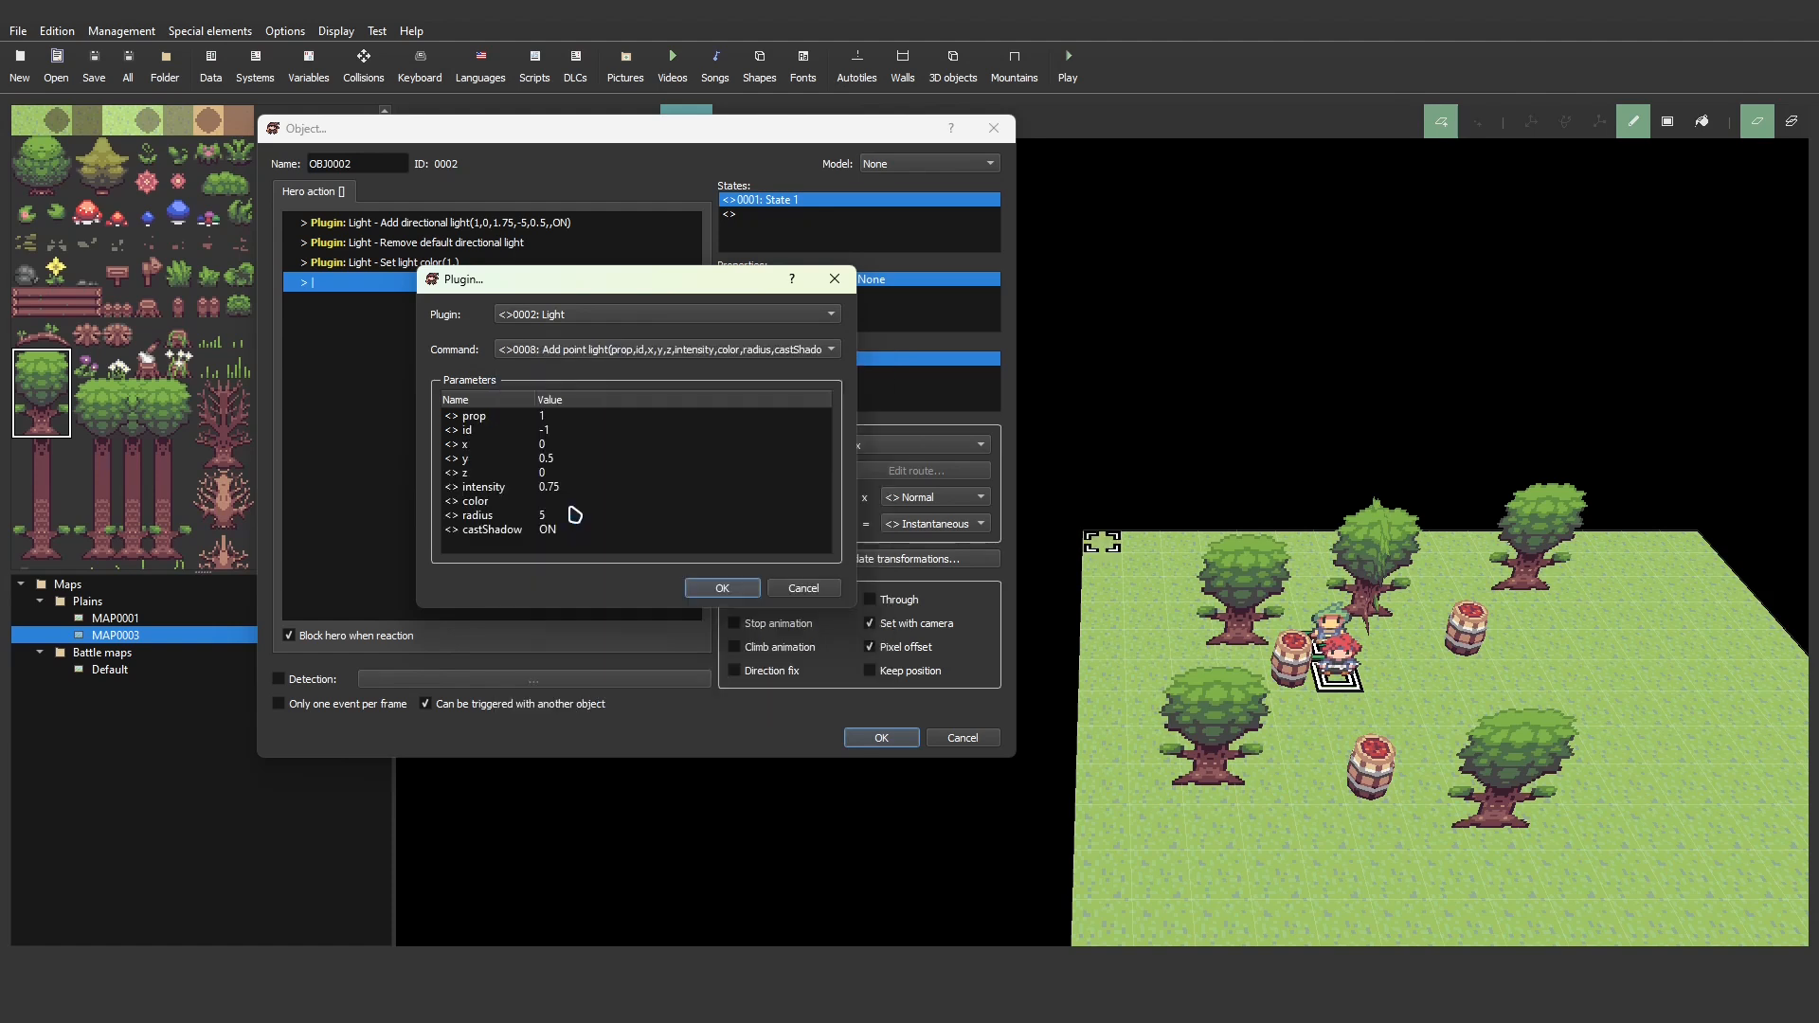
# - Set the point light's prop parameter to 2 and accept the command
pyautogui.doubleClick(519, 417)
pyautogui.click(1163, 366)
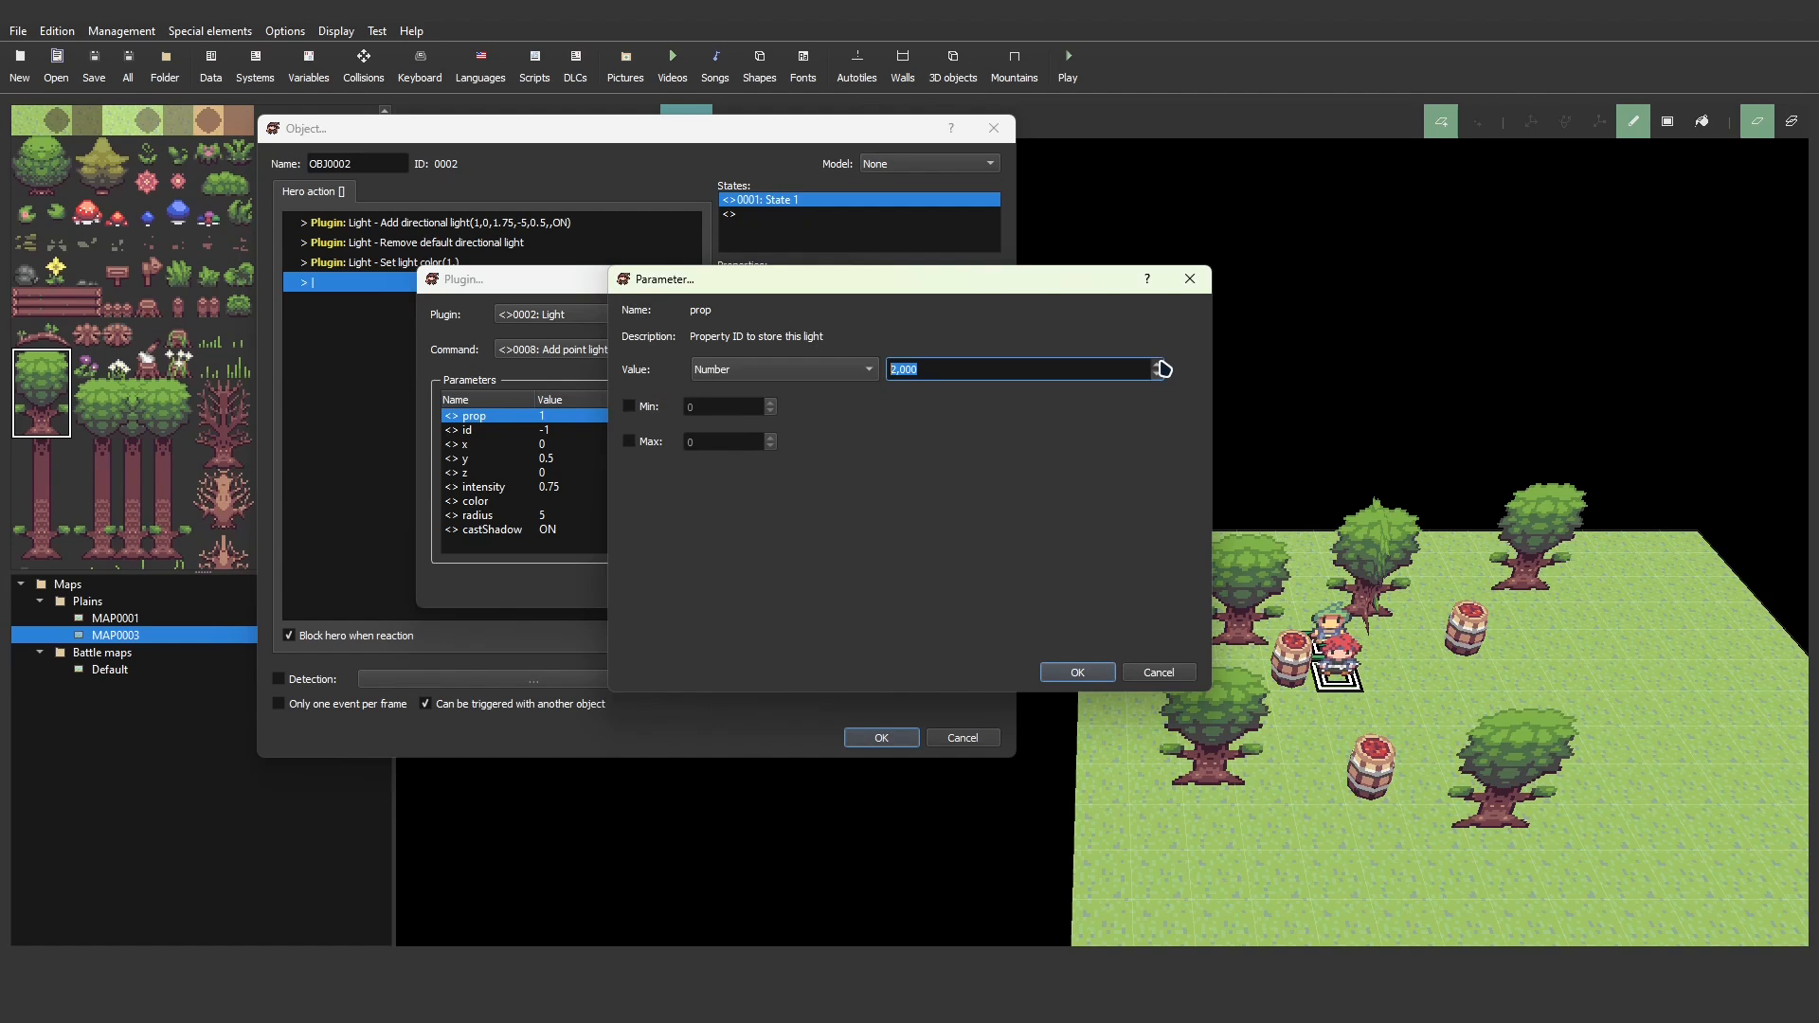
pyautogui.click(1071, 675)
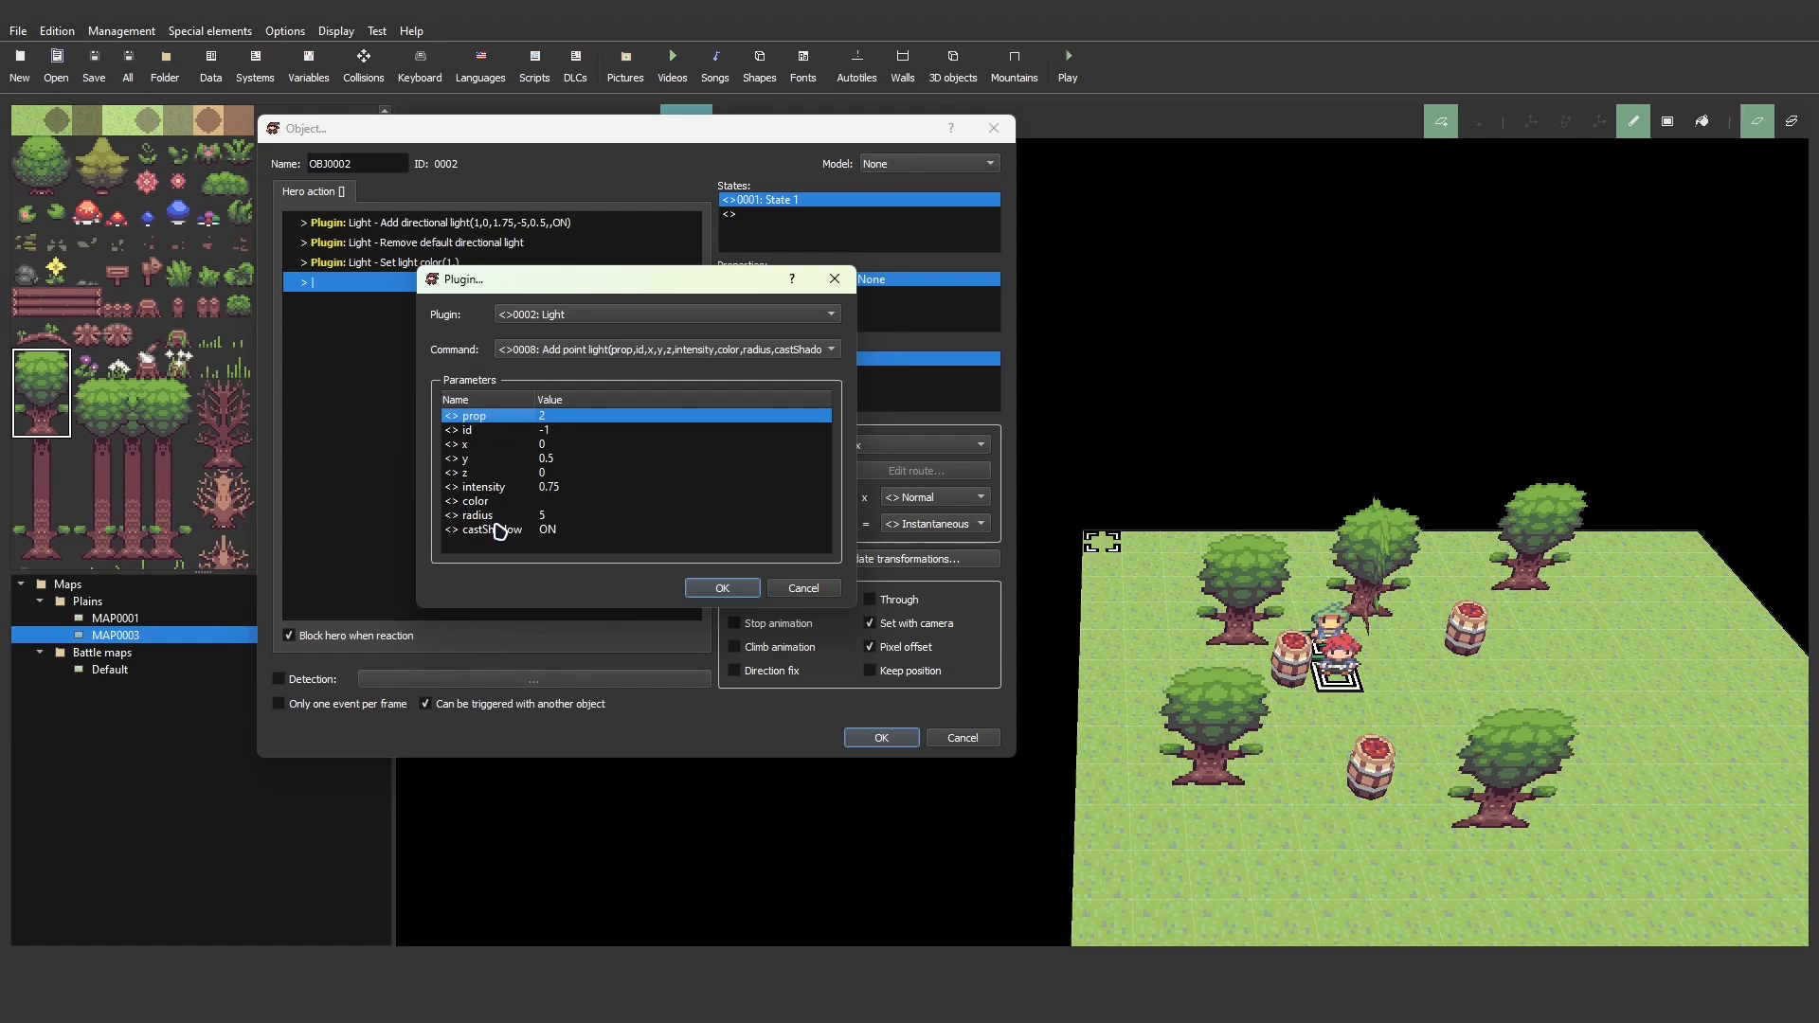
pyautogui.click(722, 588)
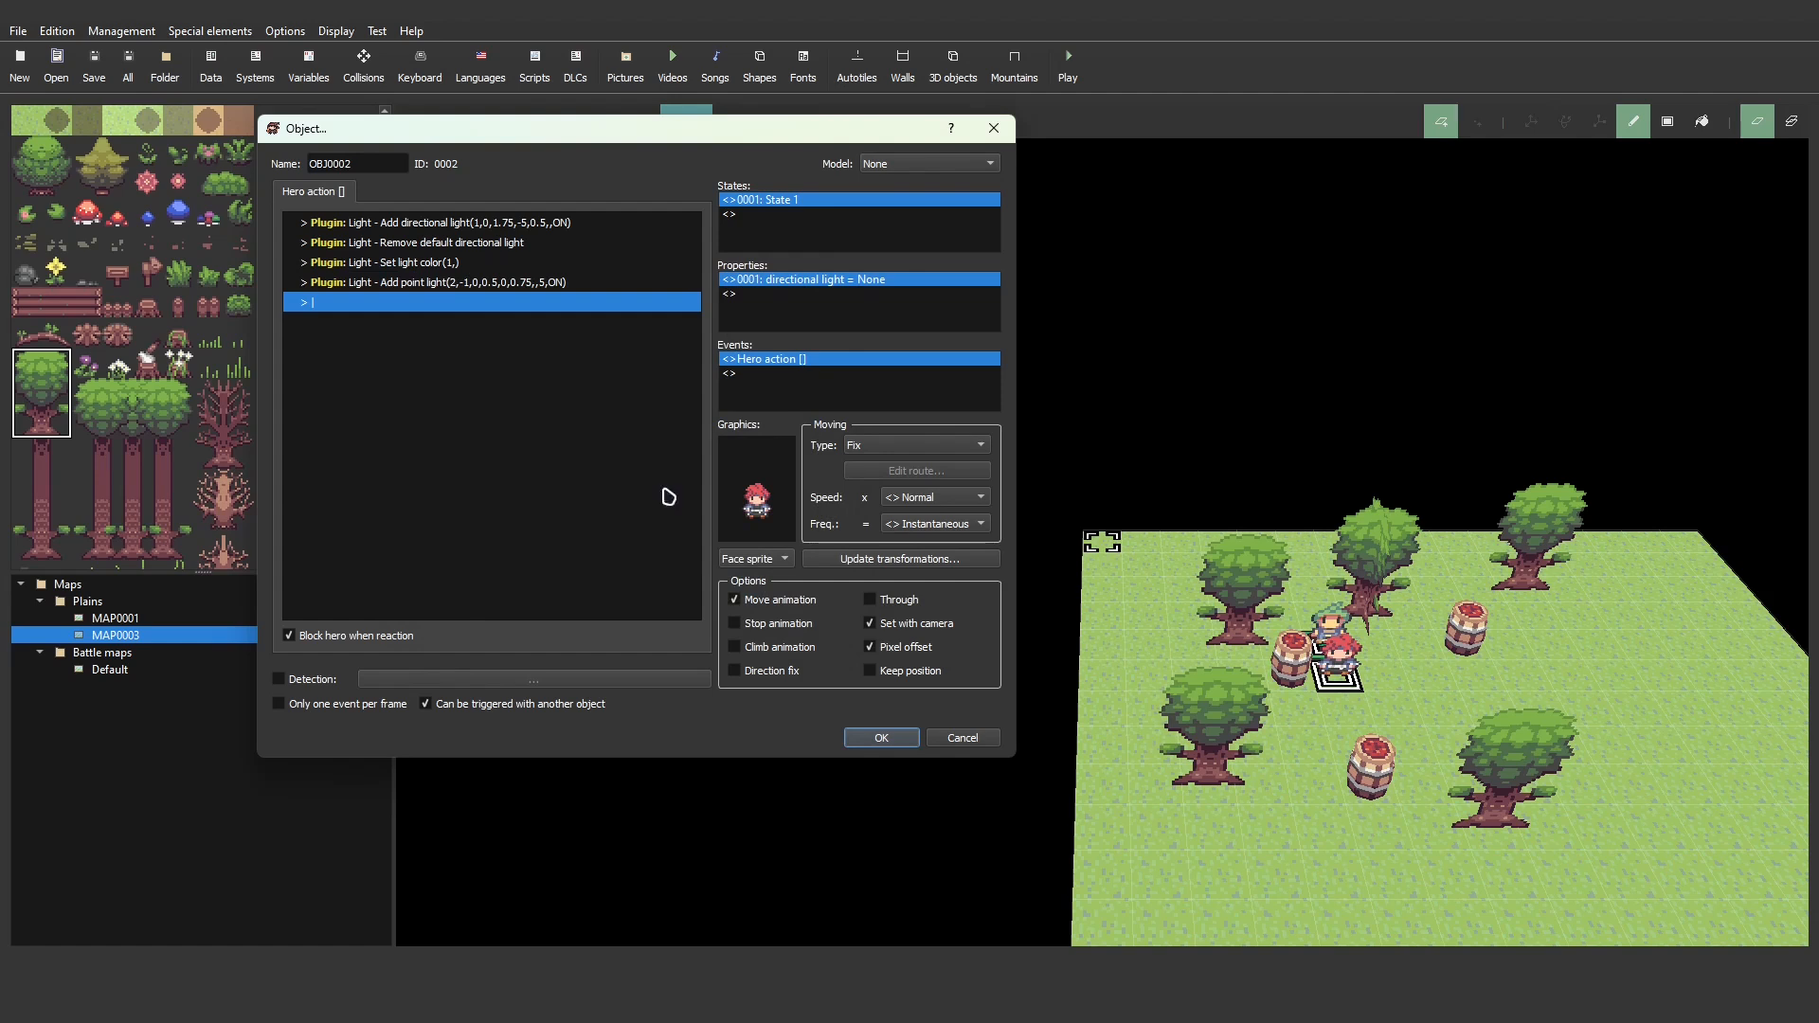
# - Move the Set light color command below the Add point light command and accept the object changes
pyautogui.click(429, 264)
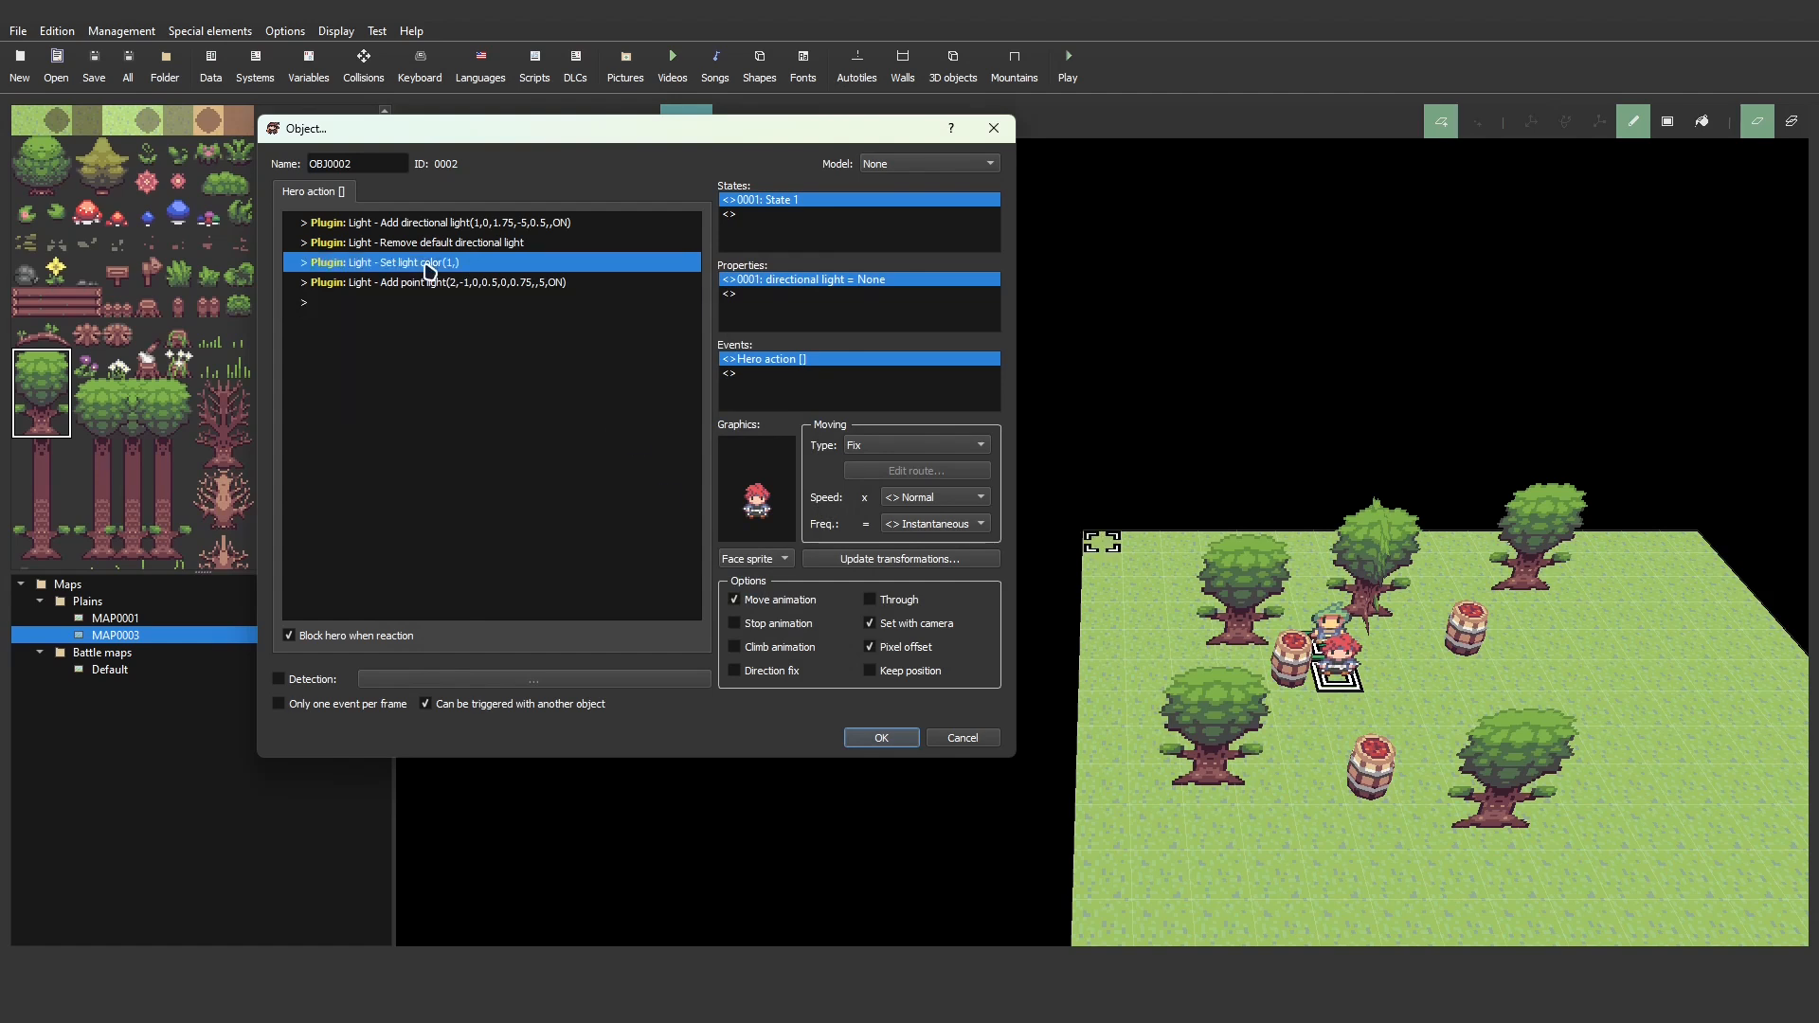
pyautogui.click(416, 305)
pyautogui.hotkey('ctrl', 'v')
pyautogui.click(423, 265)
pyautogui.press('Delete')
pyautogui.click(881, 738)
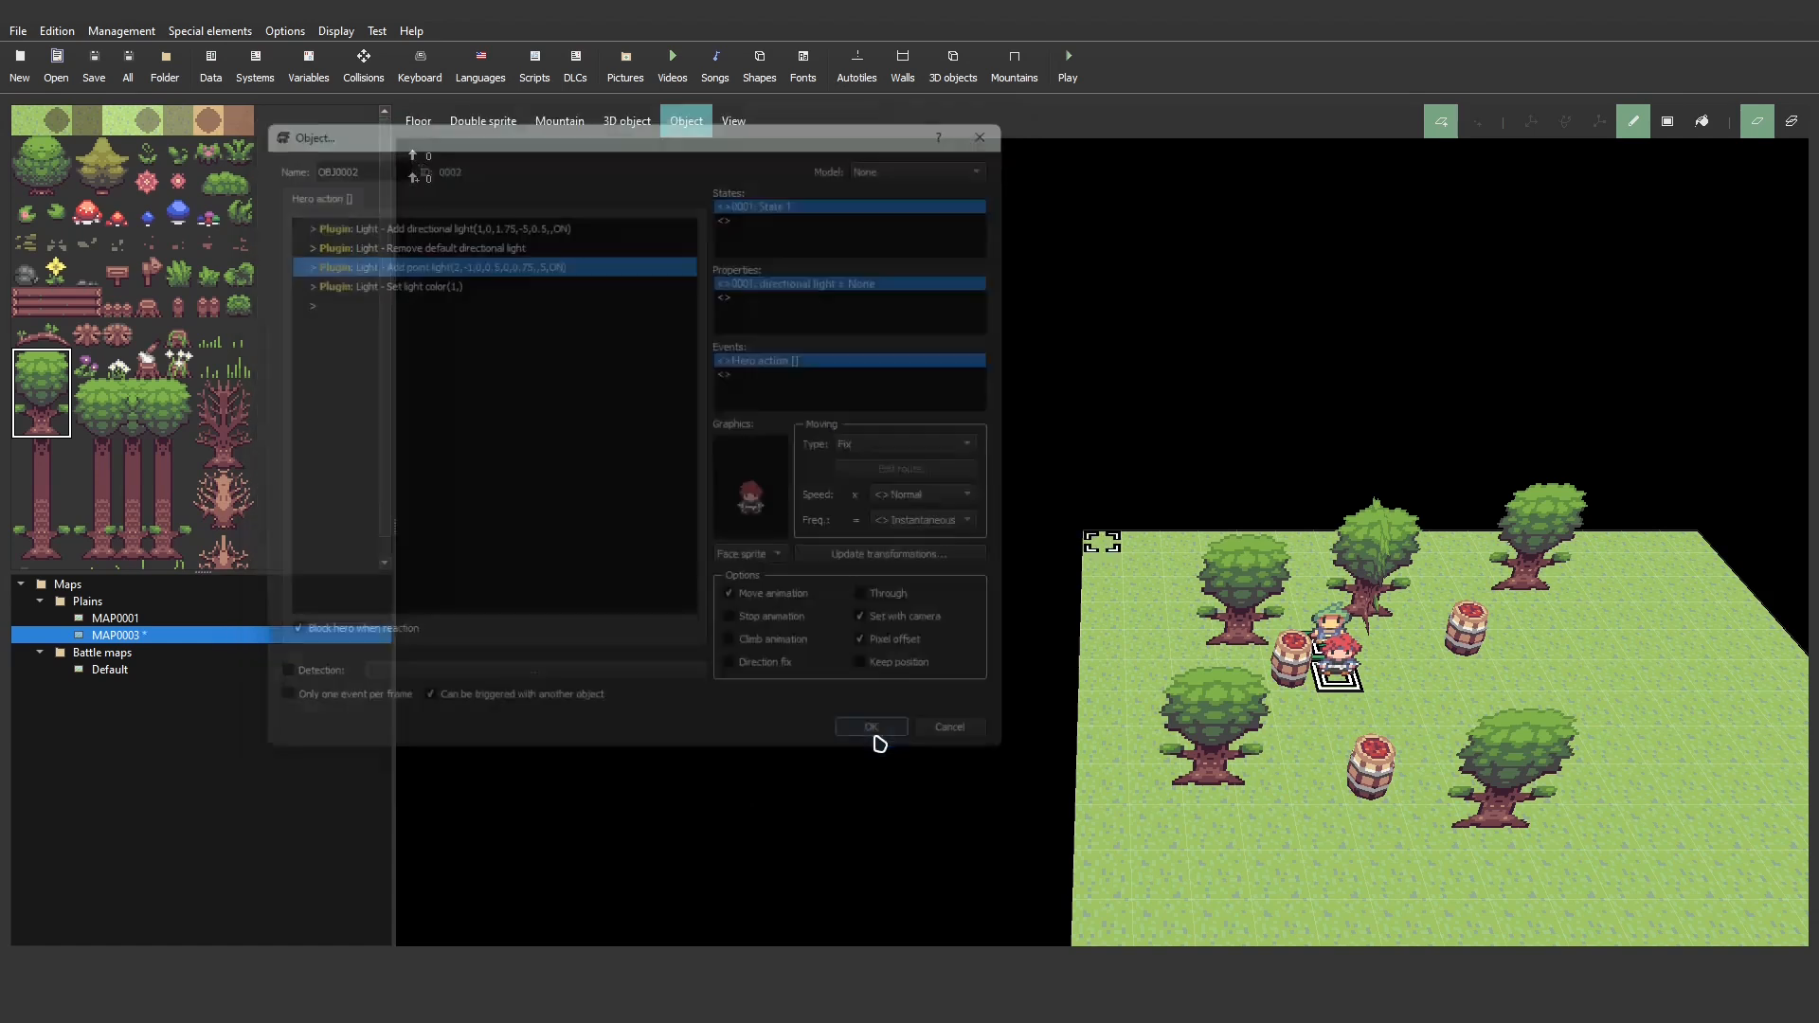
# - Save the maps and start a new test game
pyautogui.click(1066, 68)
pyautogui.click(892, 508)
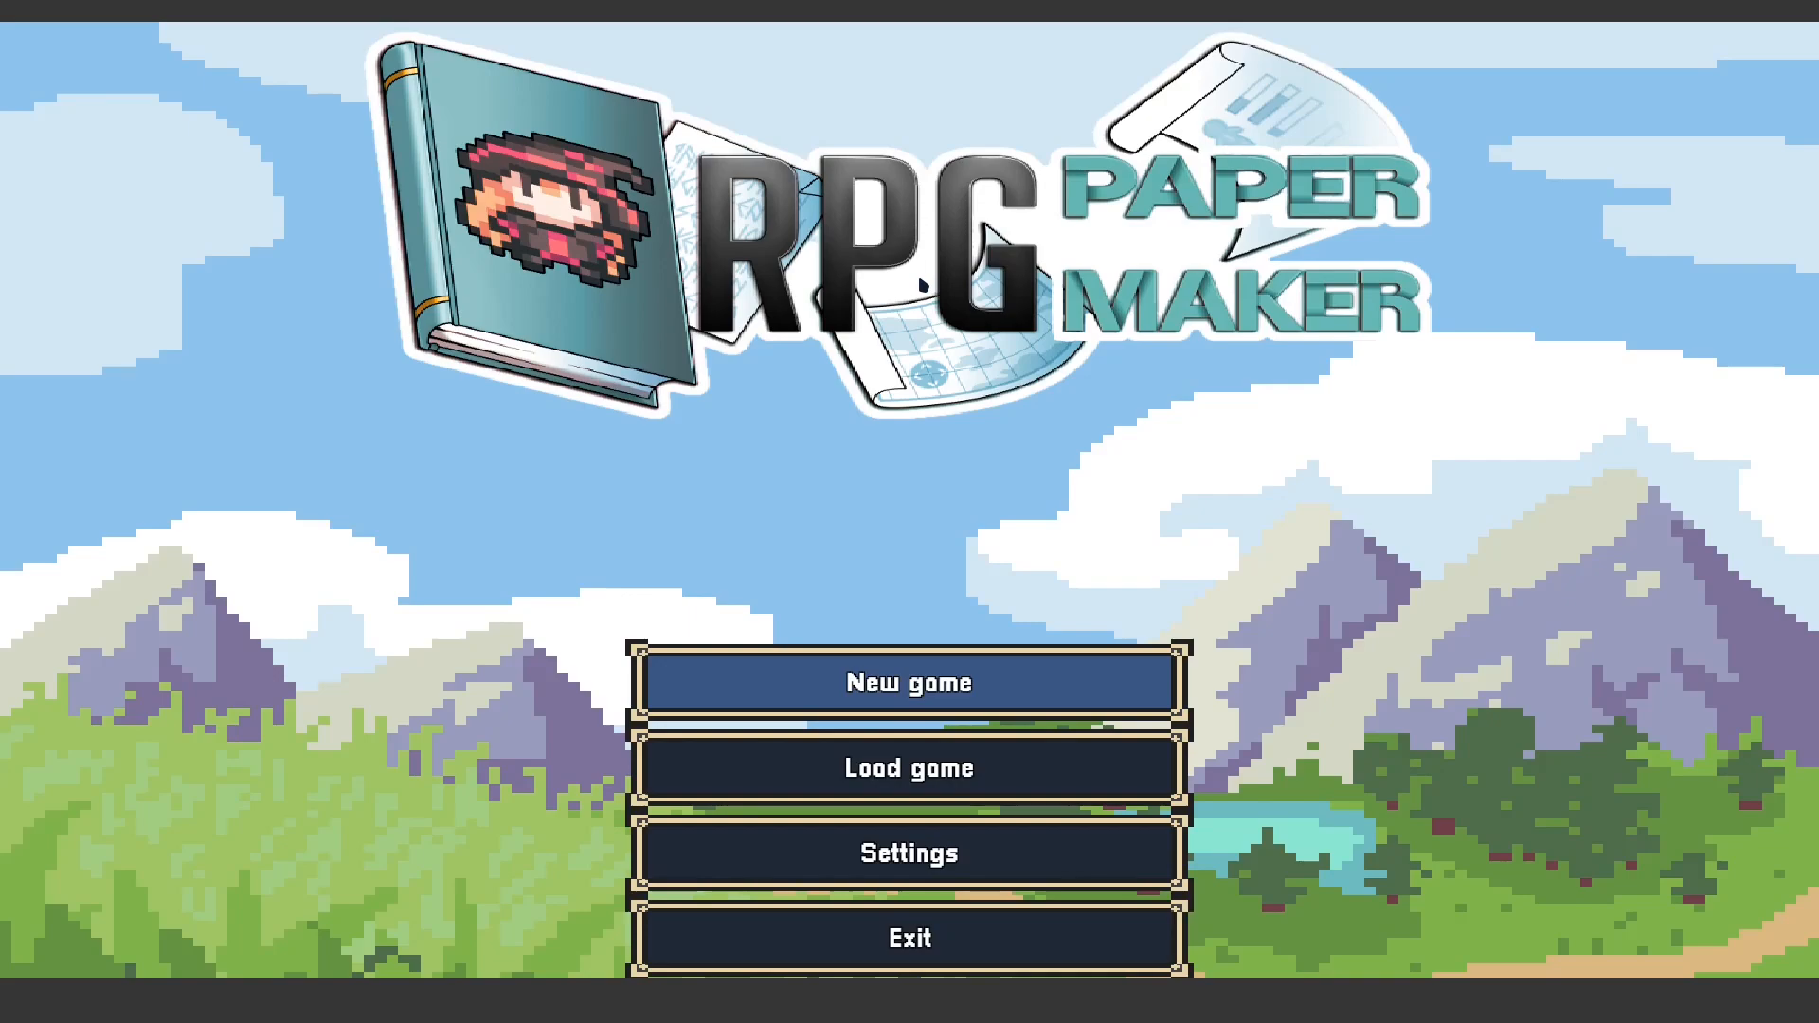
pyautogui.press('Return')
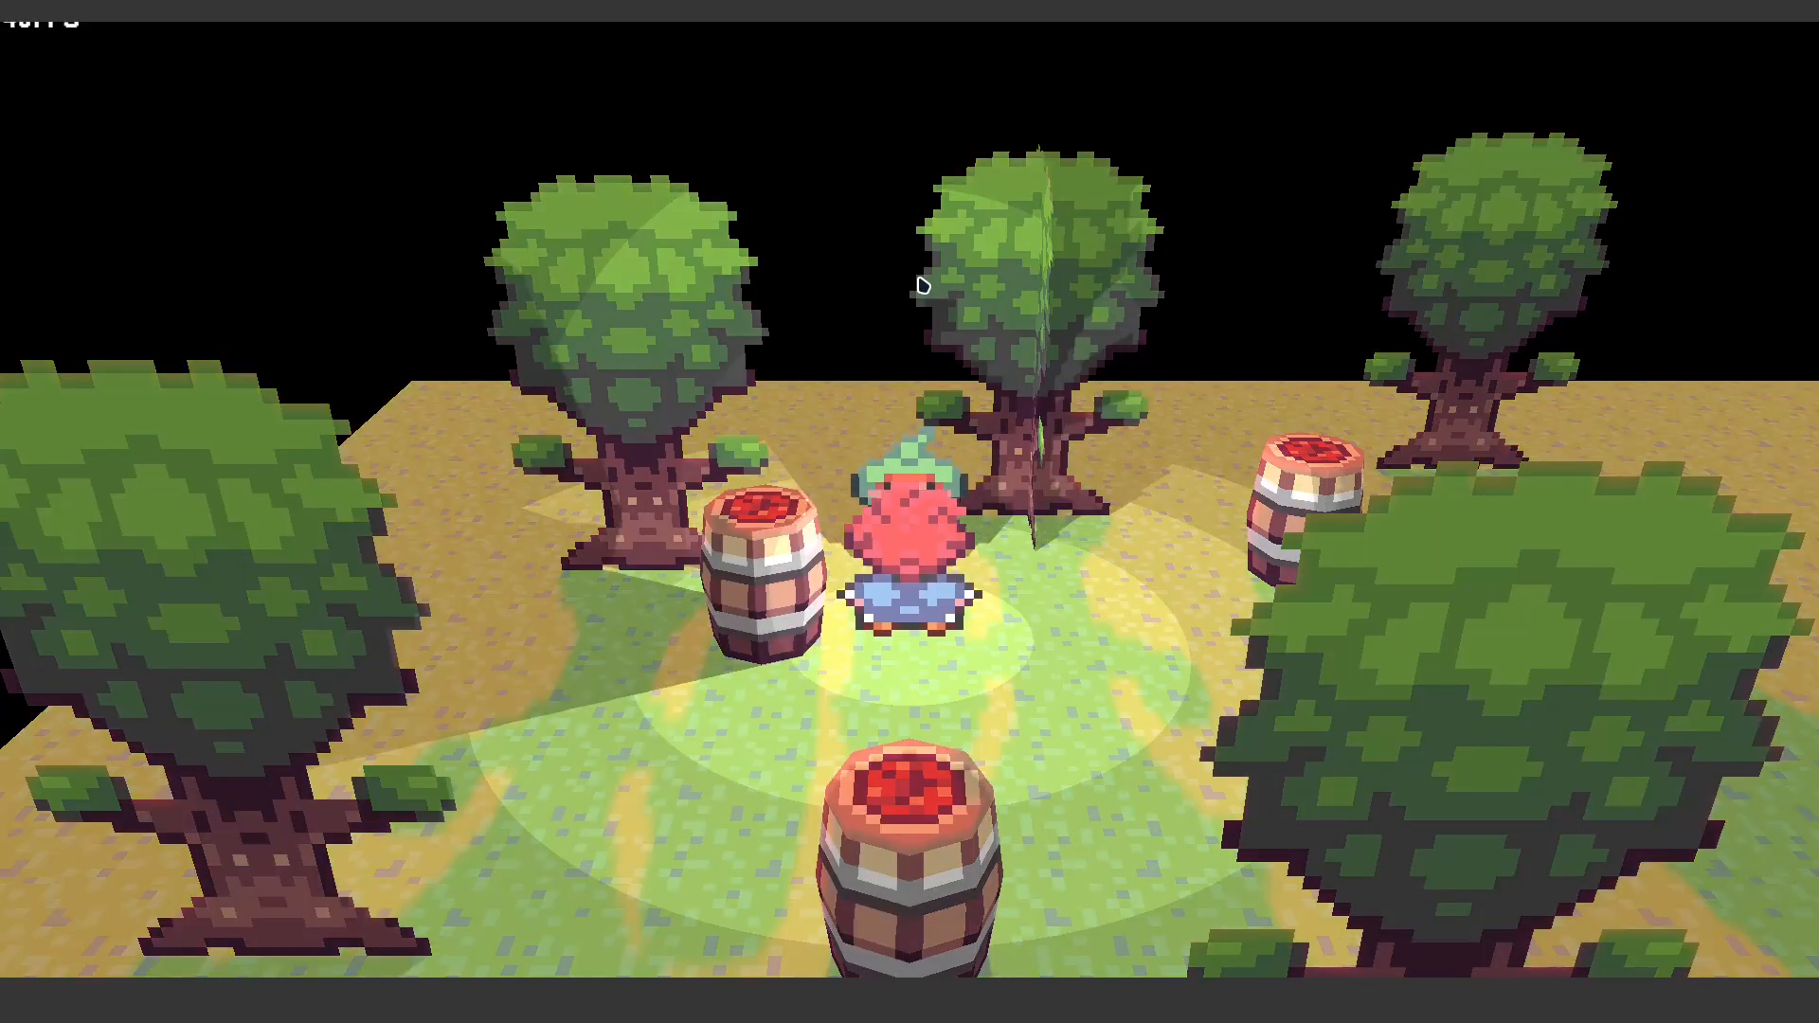
# - Walk the hero around the barrels and trees to examine the point light's illumination and cast shadows
pyautogui.press('Left')
pyautogui.press('Up')
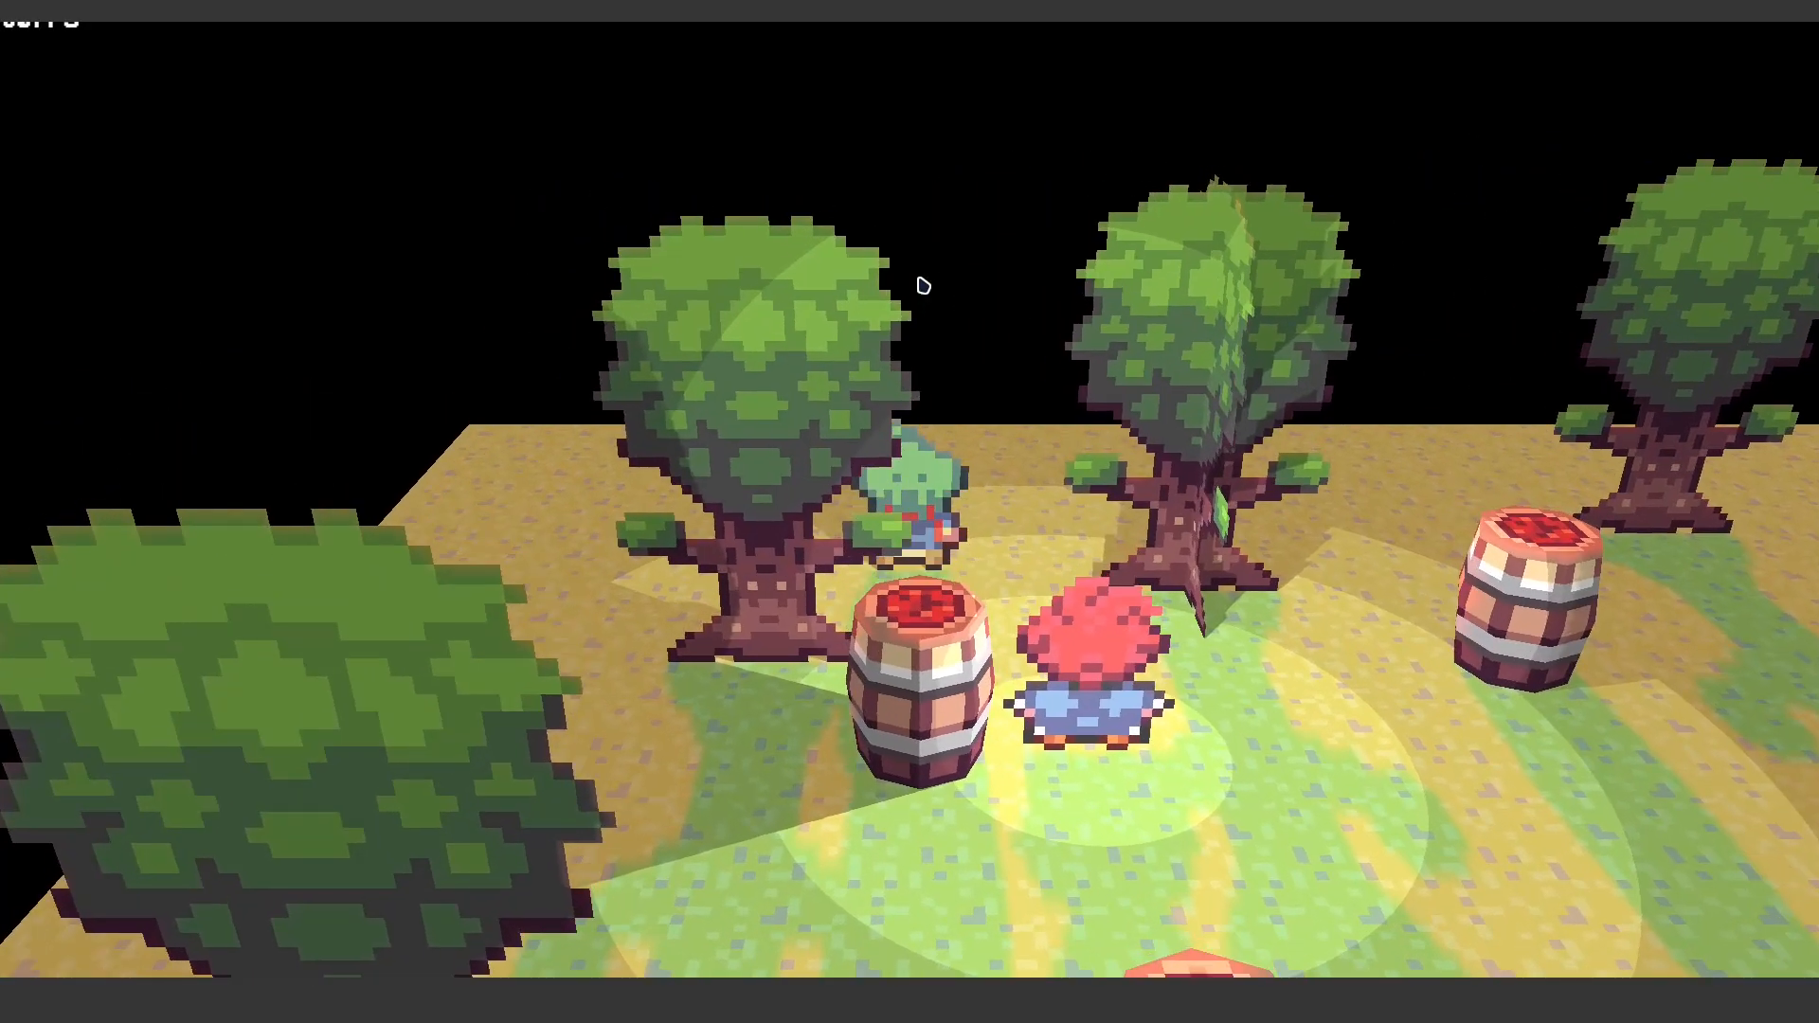
pyautogui.press('Left')
pyautogui.press('Up')
pyautogui.press('Down')
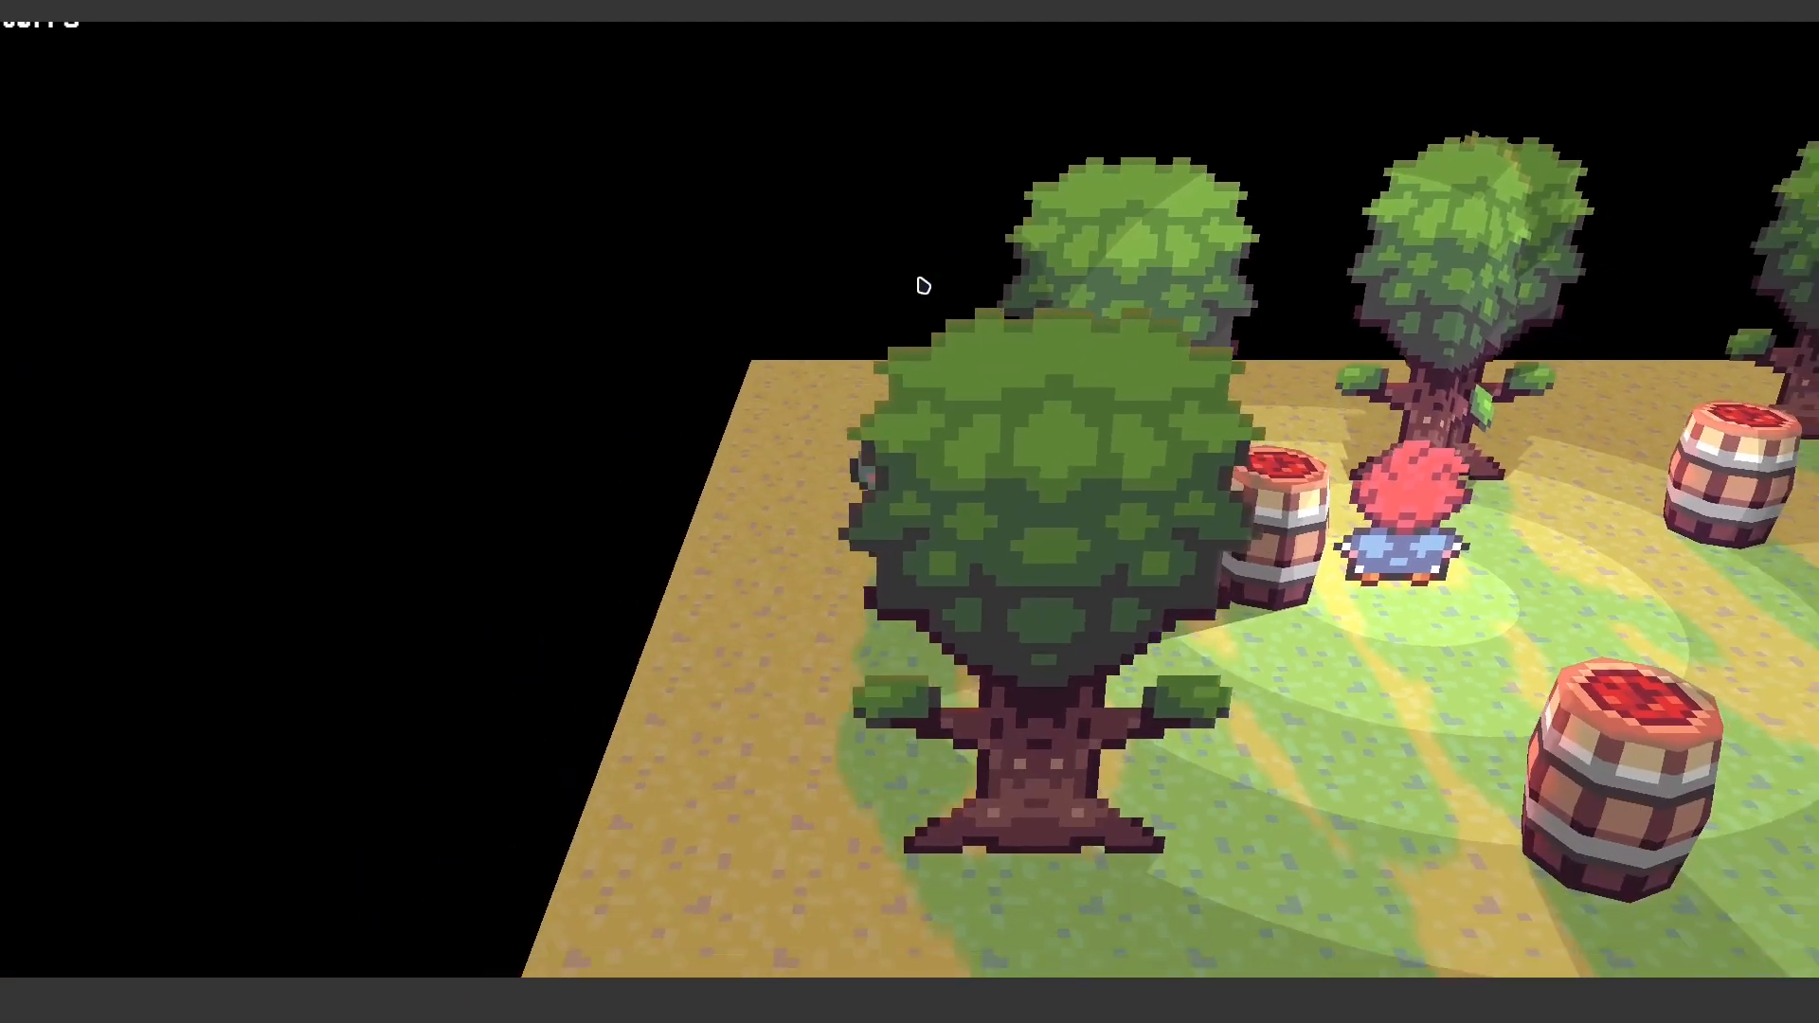
pyautogui.press('Right')
pyautogui.press('Left')
pyautogui.press('Right')
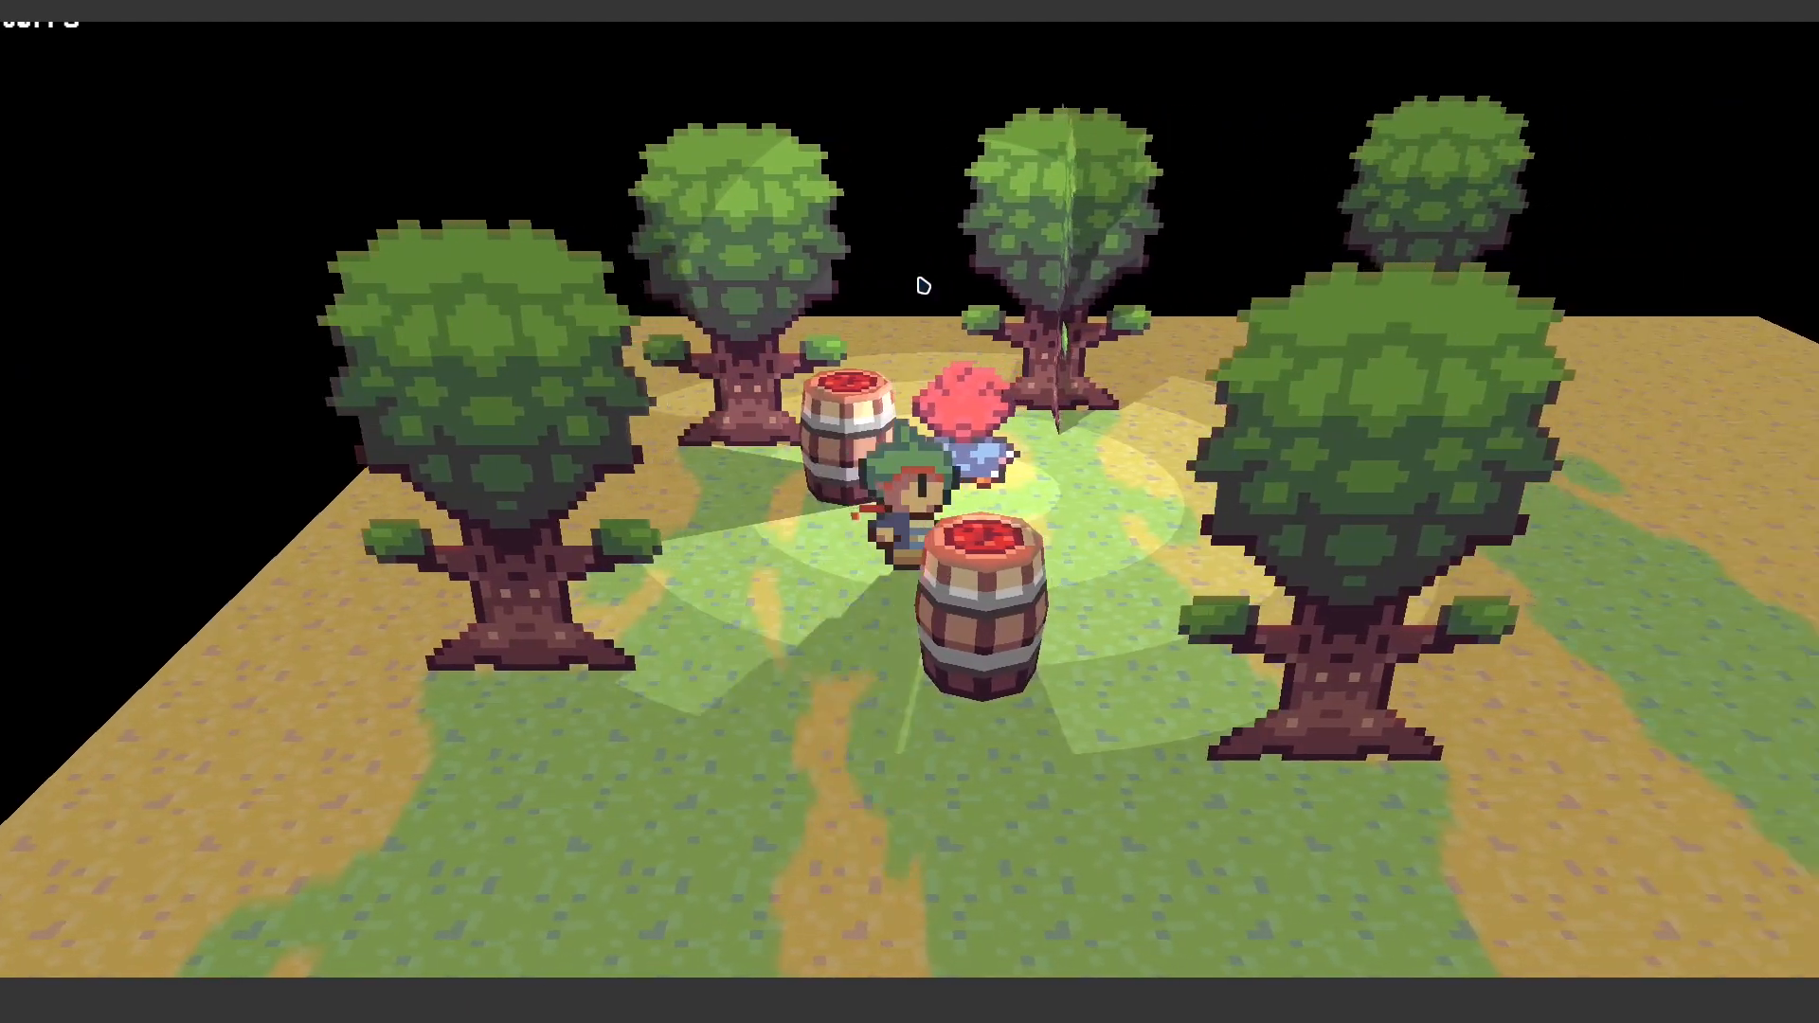
pyautogui.press('Up')
pyautogui.press('Up')
pyautogui.press('Left')
pyautogui.press('Right')
pyautogui.press('Down')
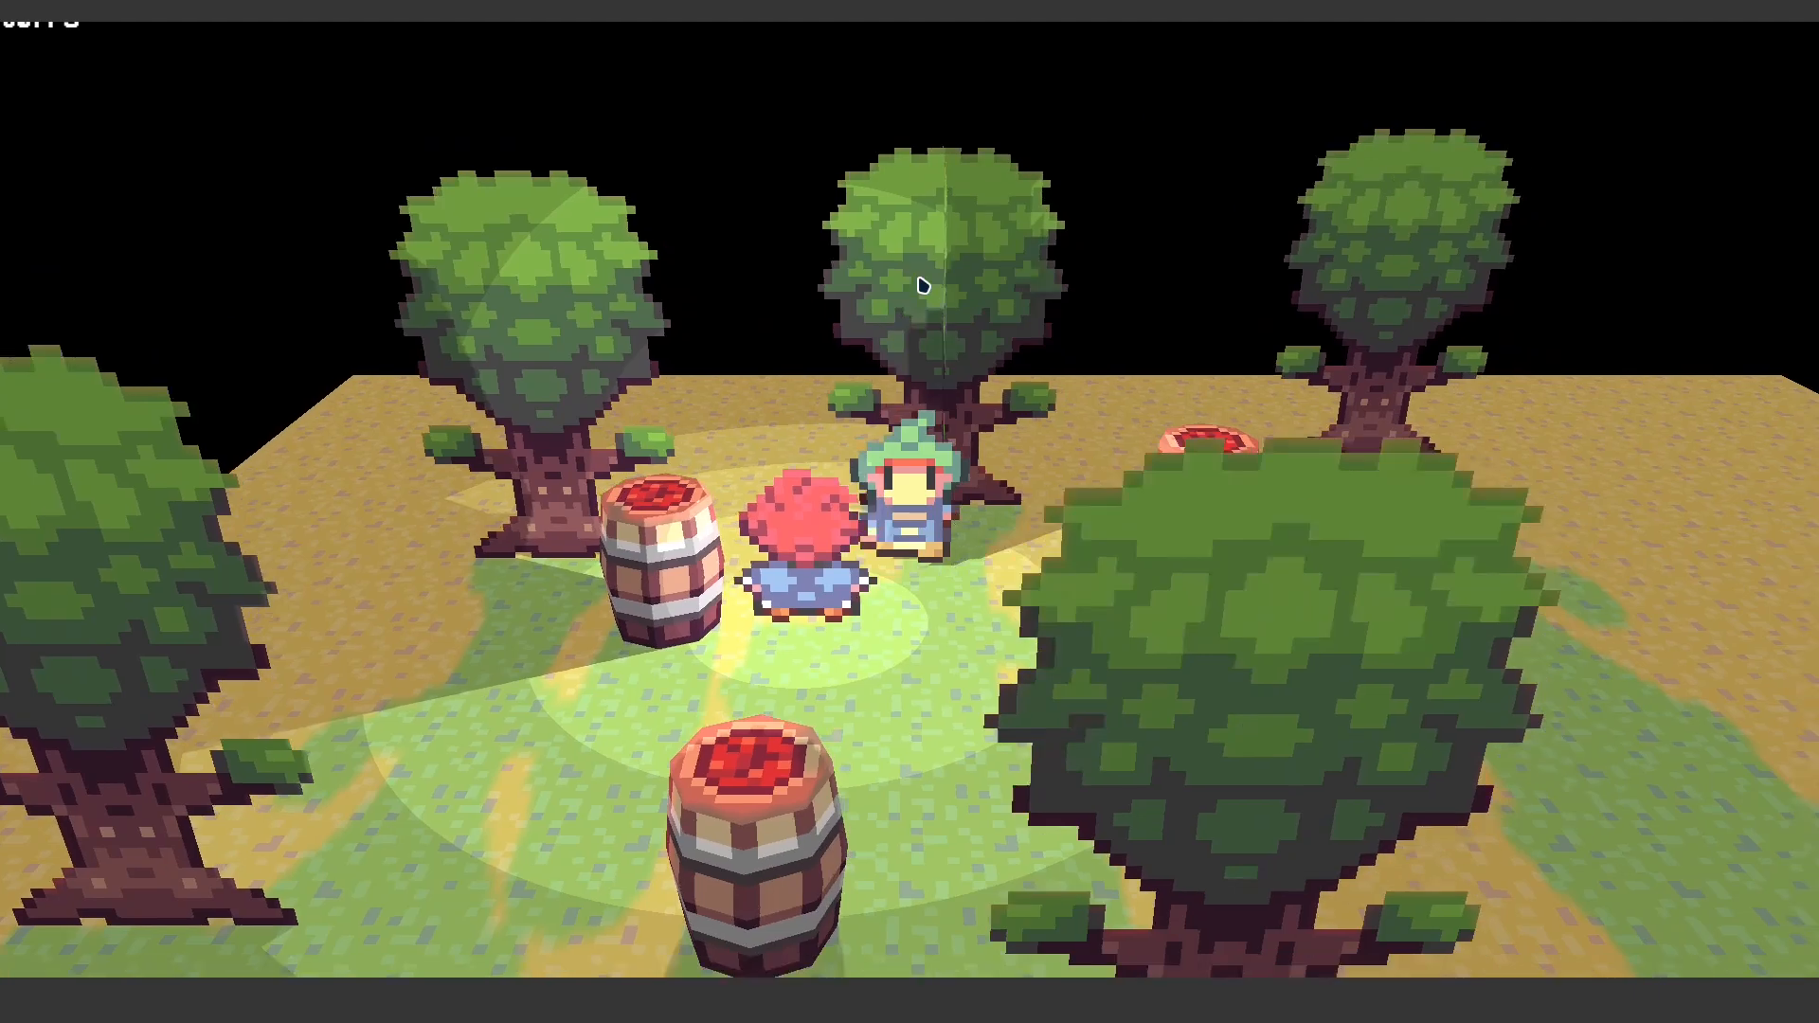
pyautogui.press('Left')
pyautogui.press('Up')
pyautogui.press('Down')
pyautogui.press('Right')
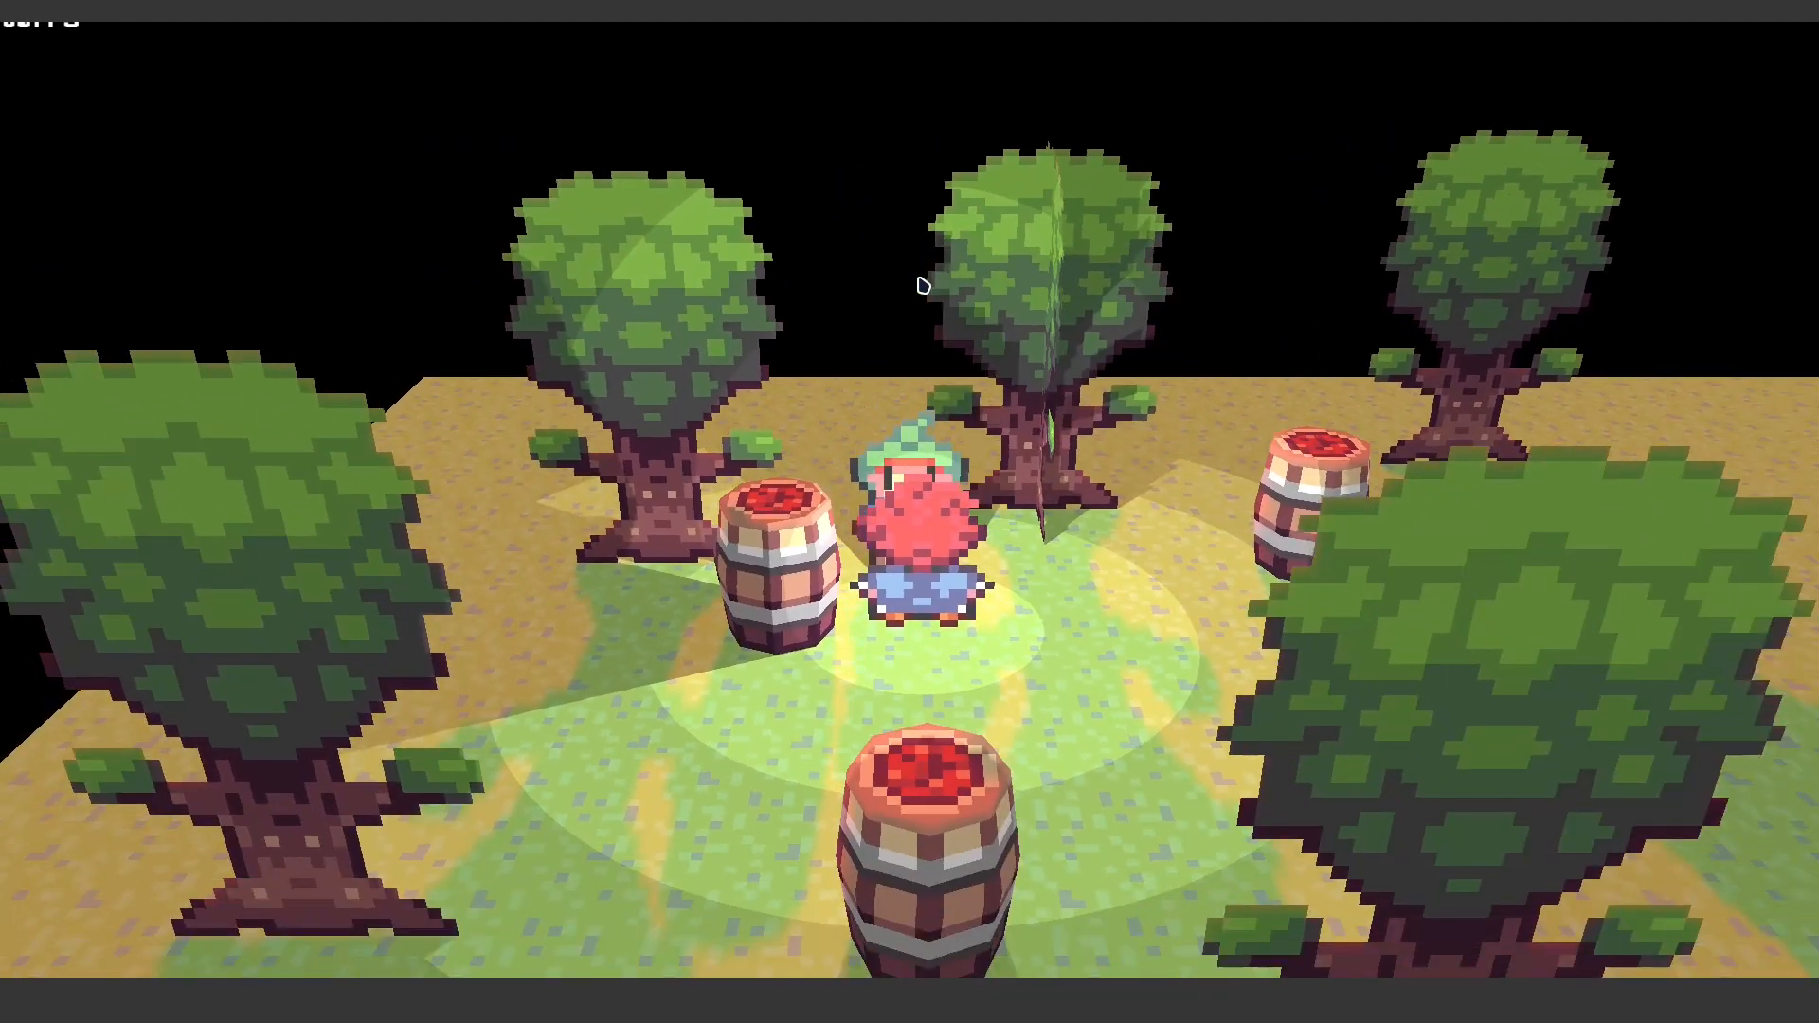
pyautogui.press('Up')
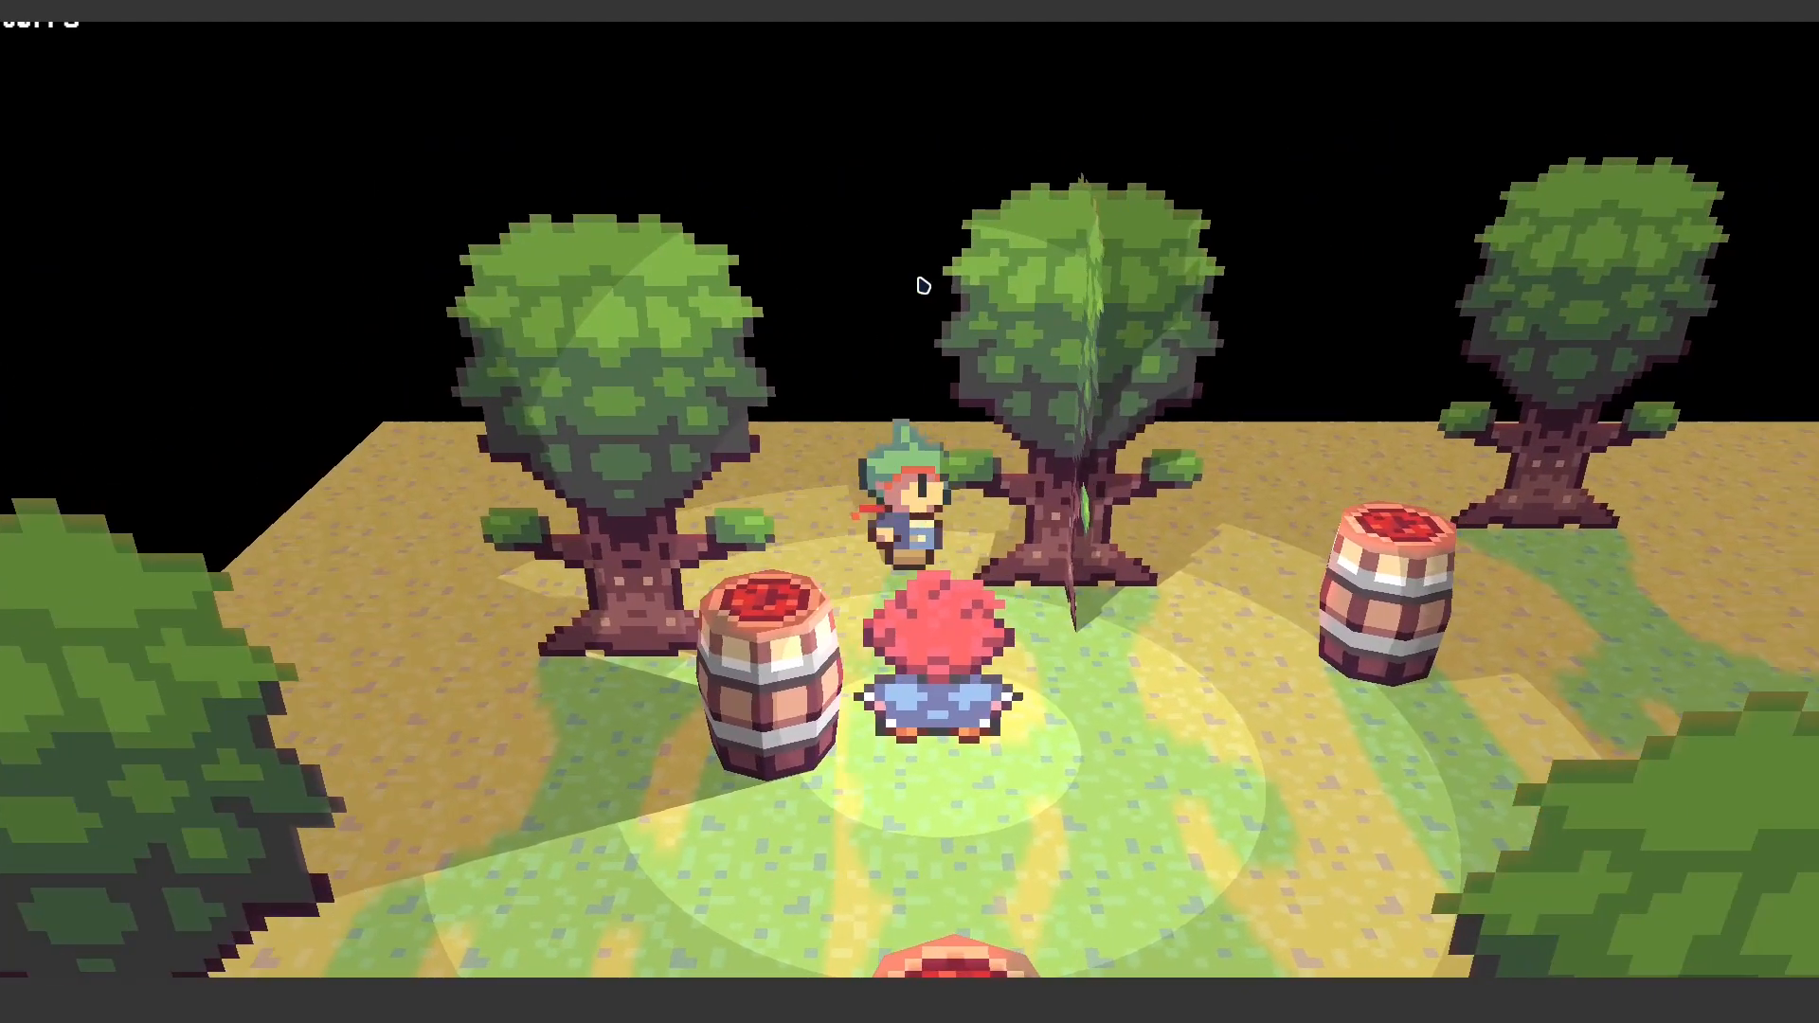
pyautogui.press('Down')
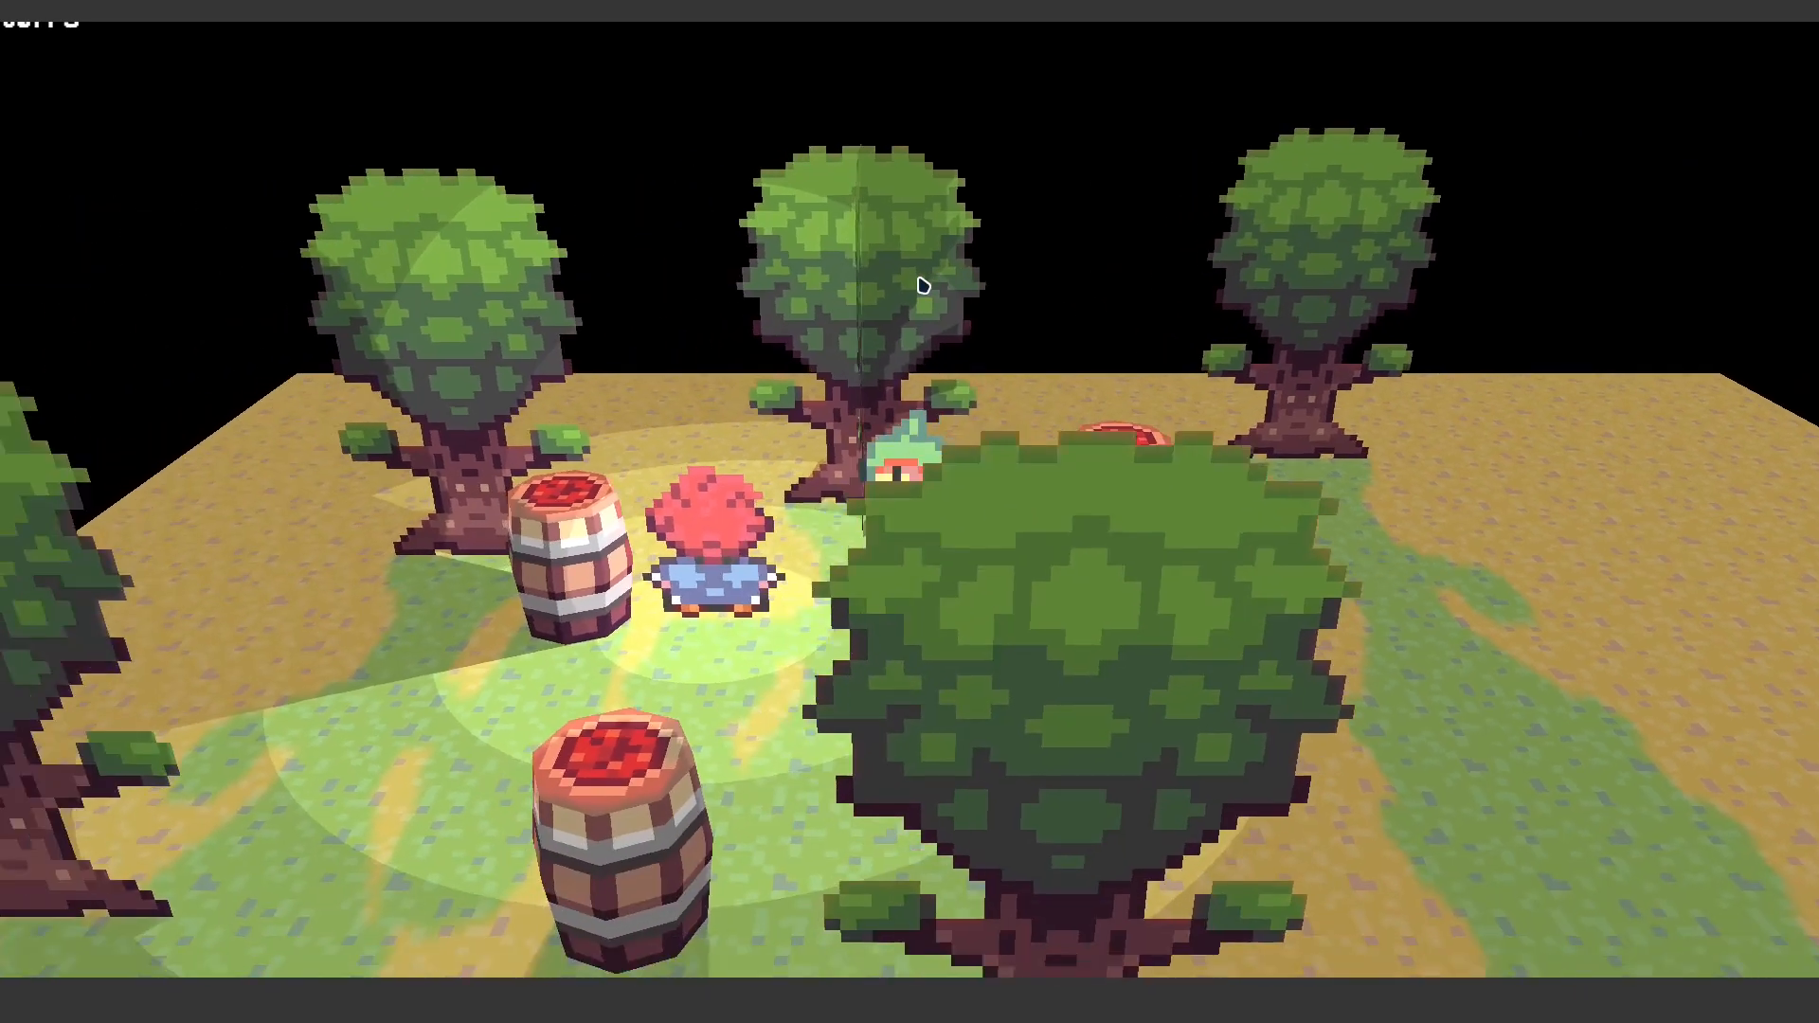
# - Close the test game and review the prop parameter of the Add point light command in the red-haired character's object
pyautogui.hotkey('alt', 'F4')
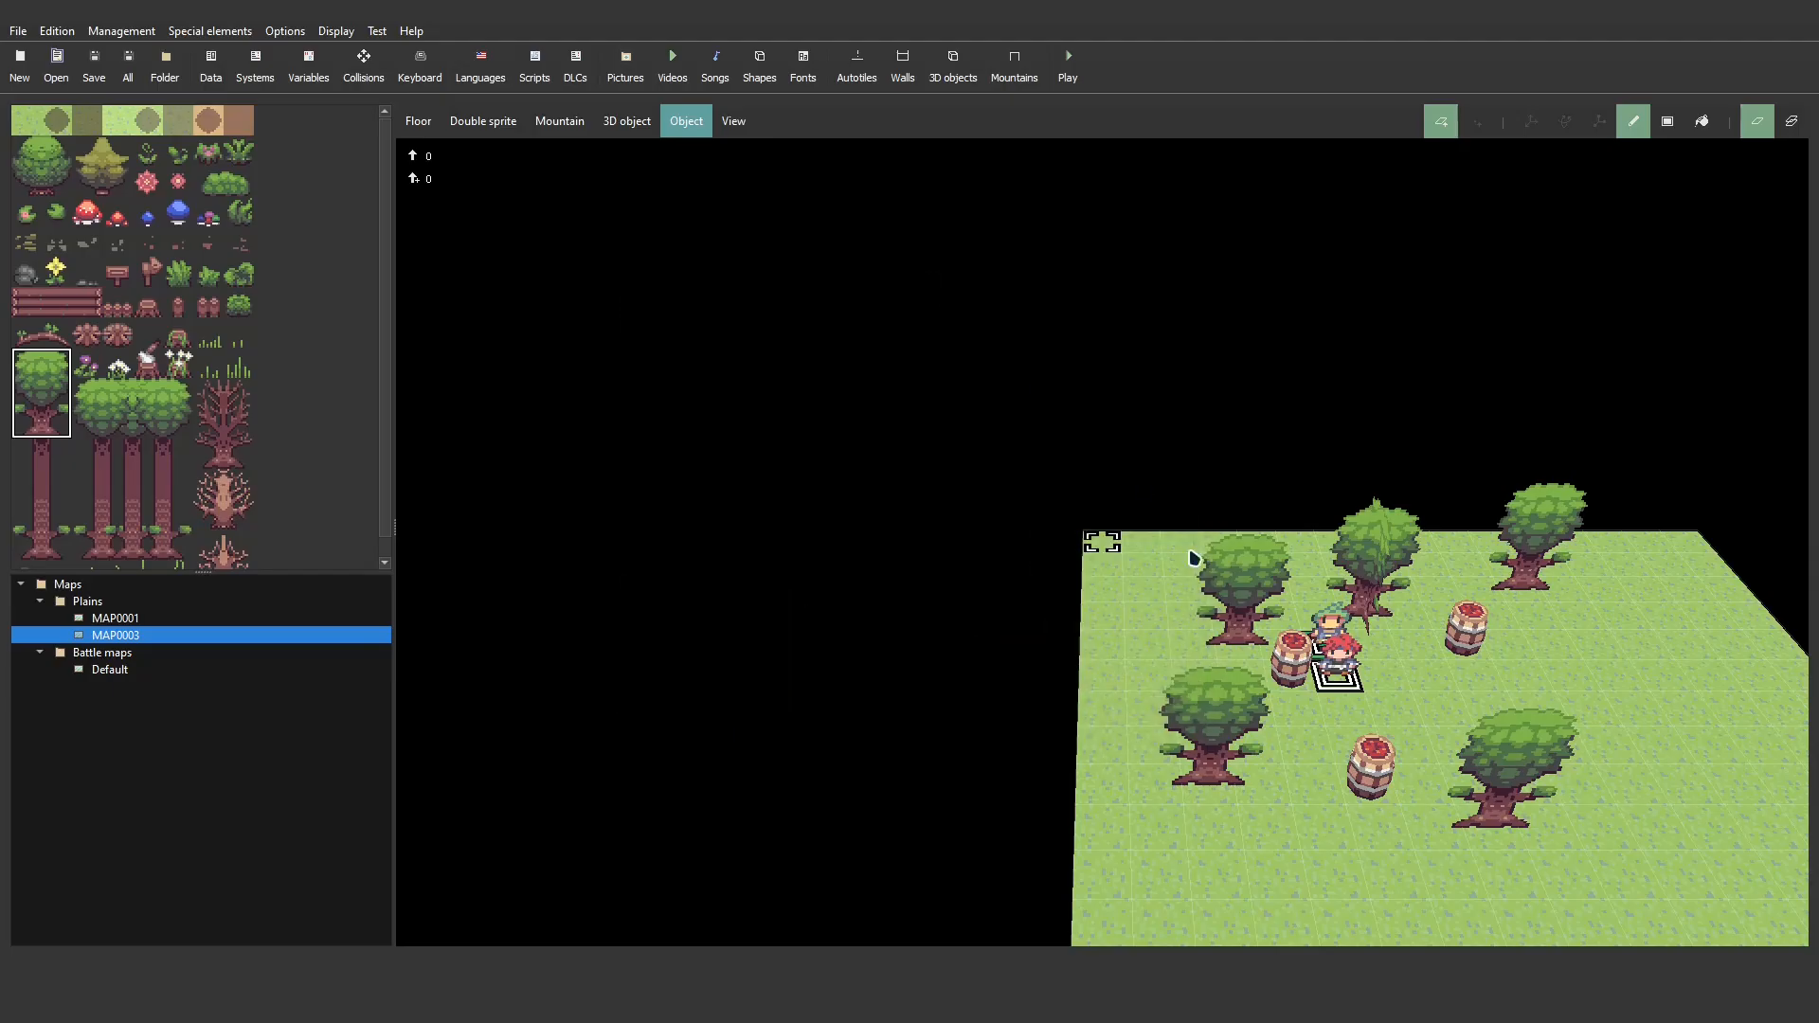
pyautogui.doubleClick(1346, 681)
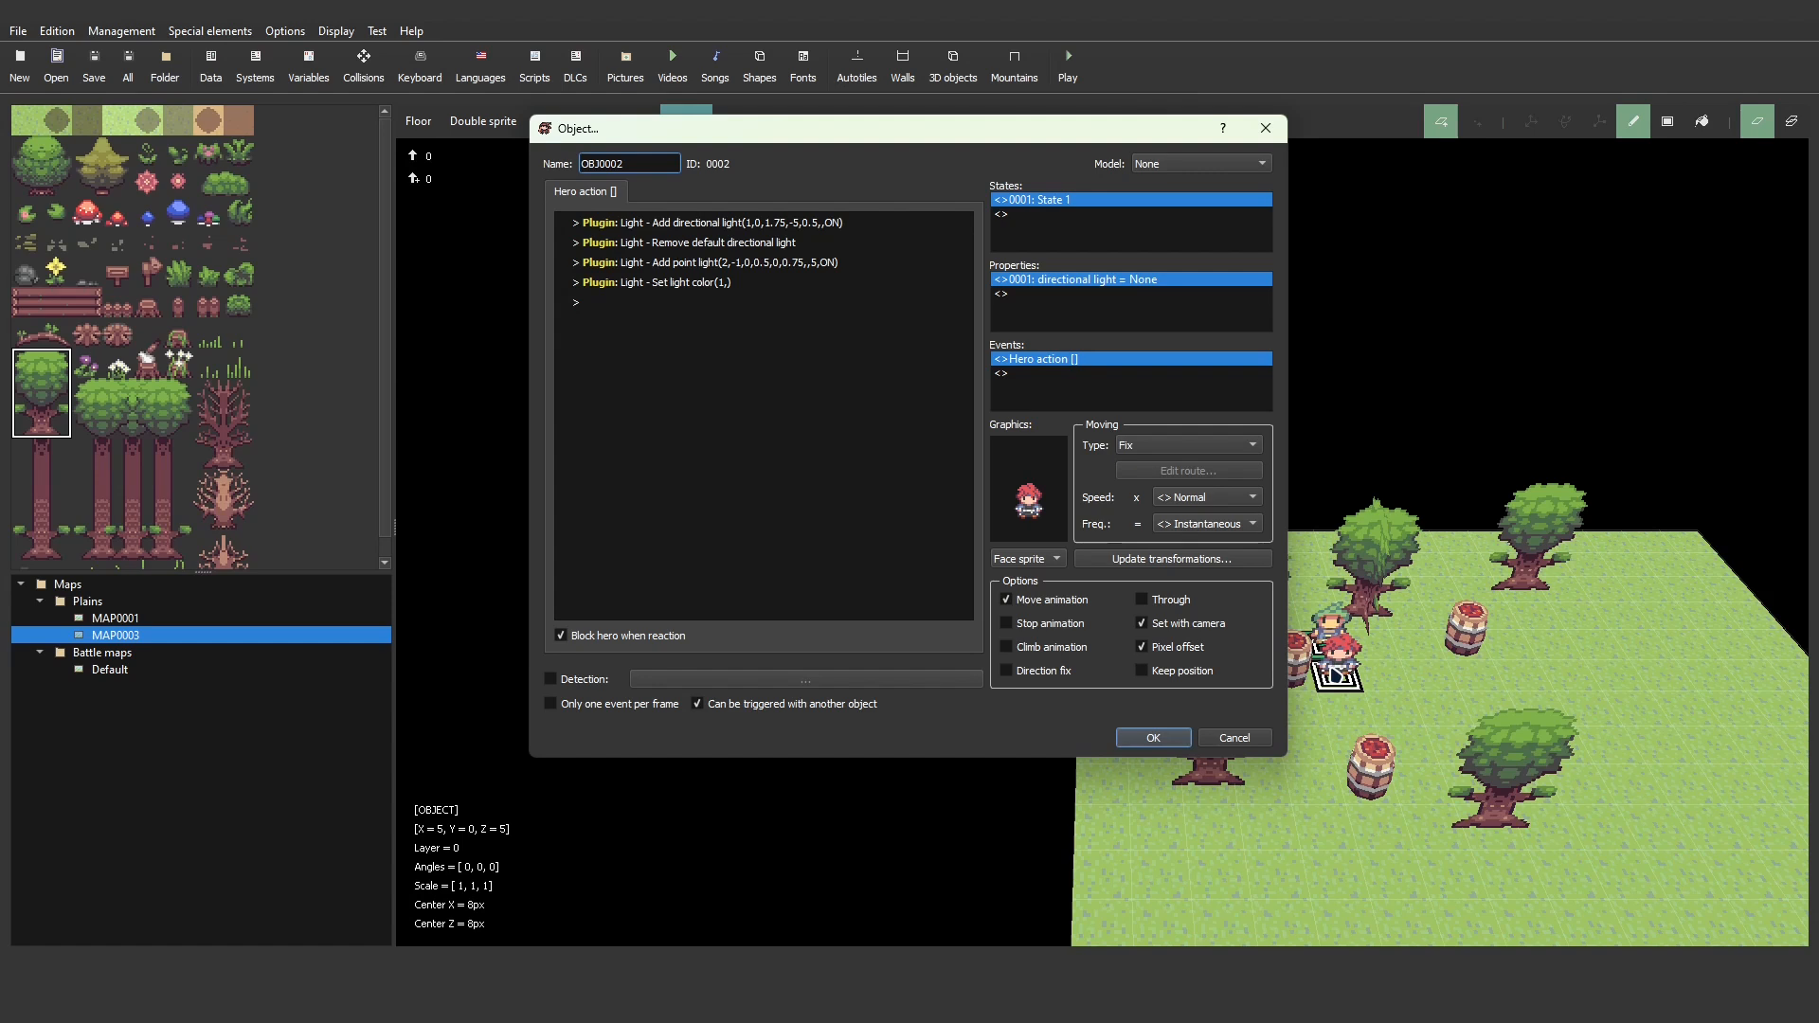
pyautogui.doubleClick(715, 265)
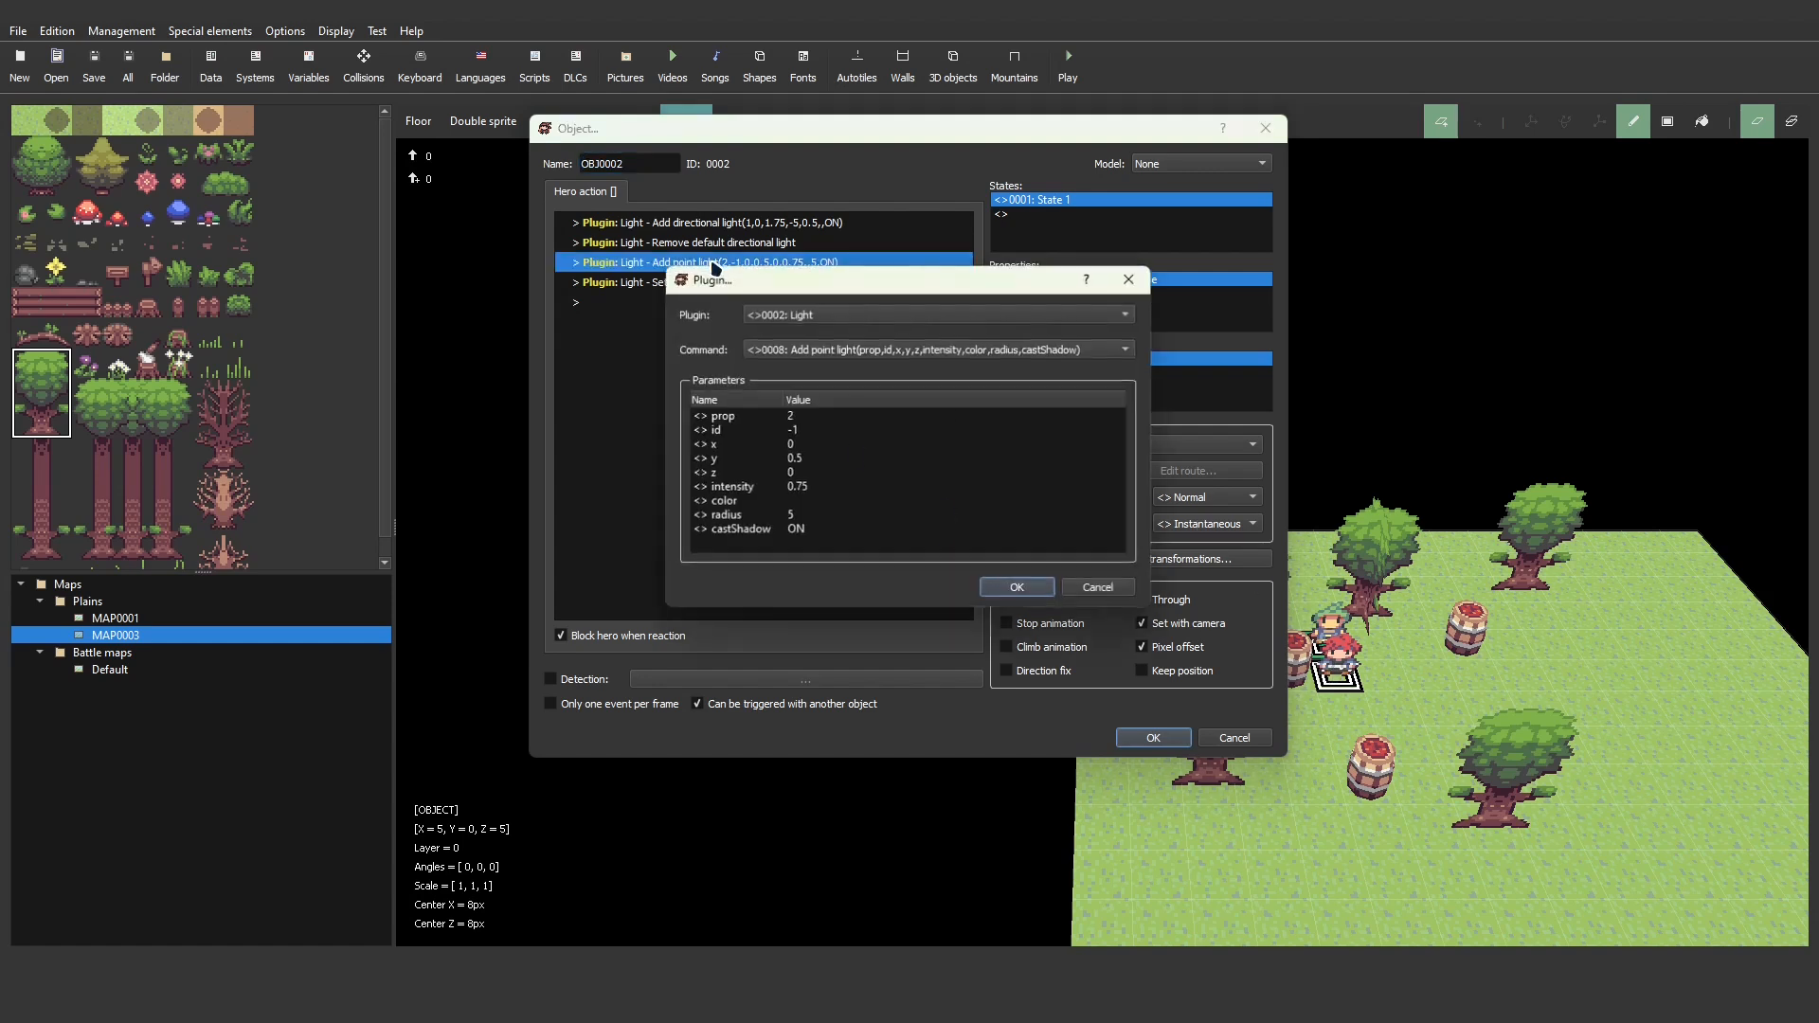
pyautogui.doubleClick(748, 419)
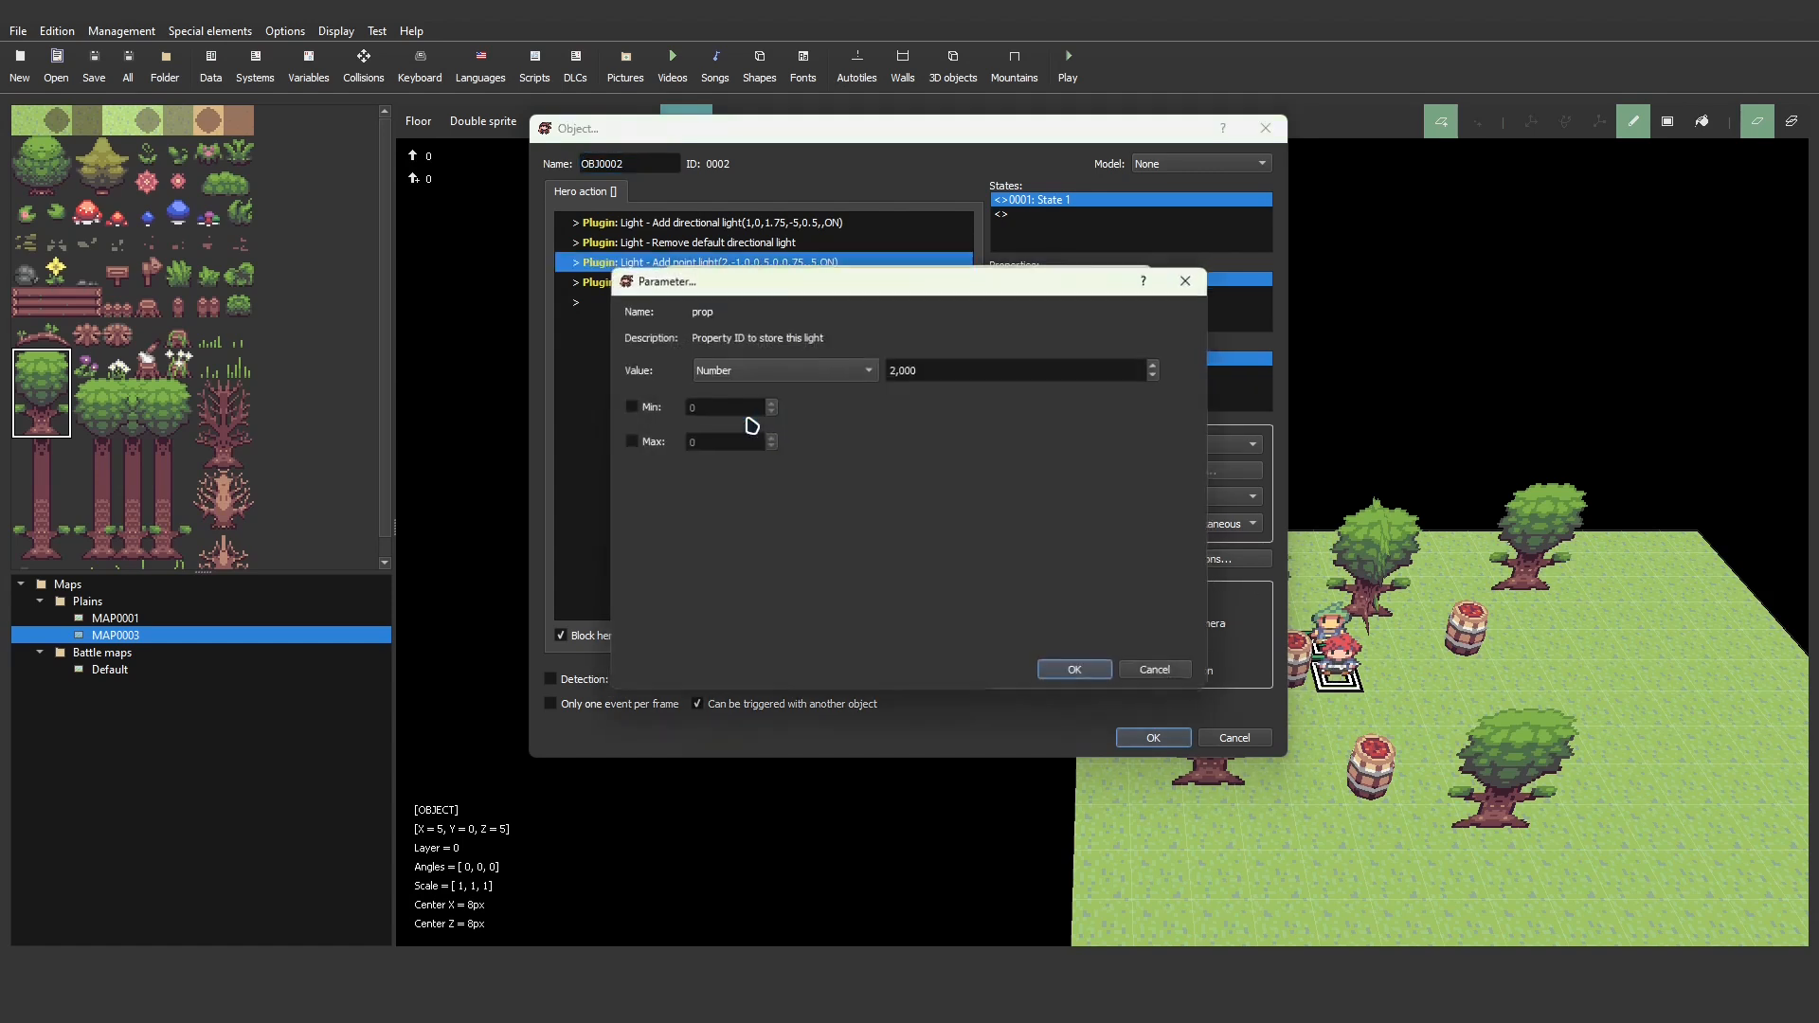
pyautogui.click(1078, 673)
pyautogui.click(1032, 583)
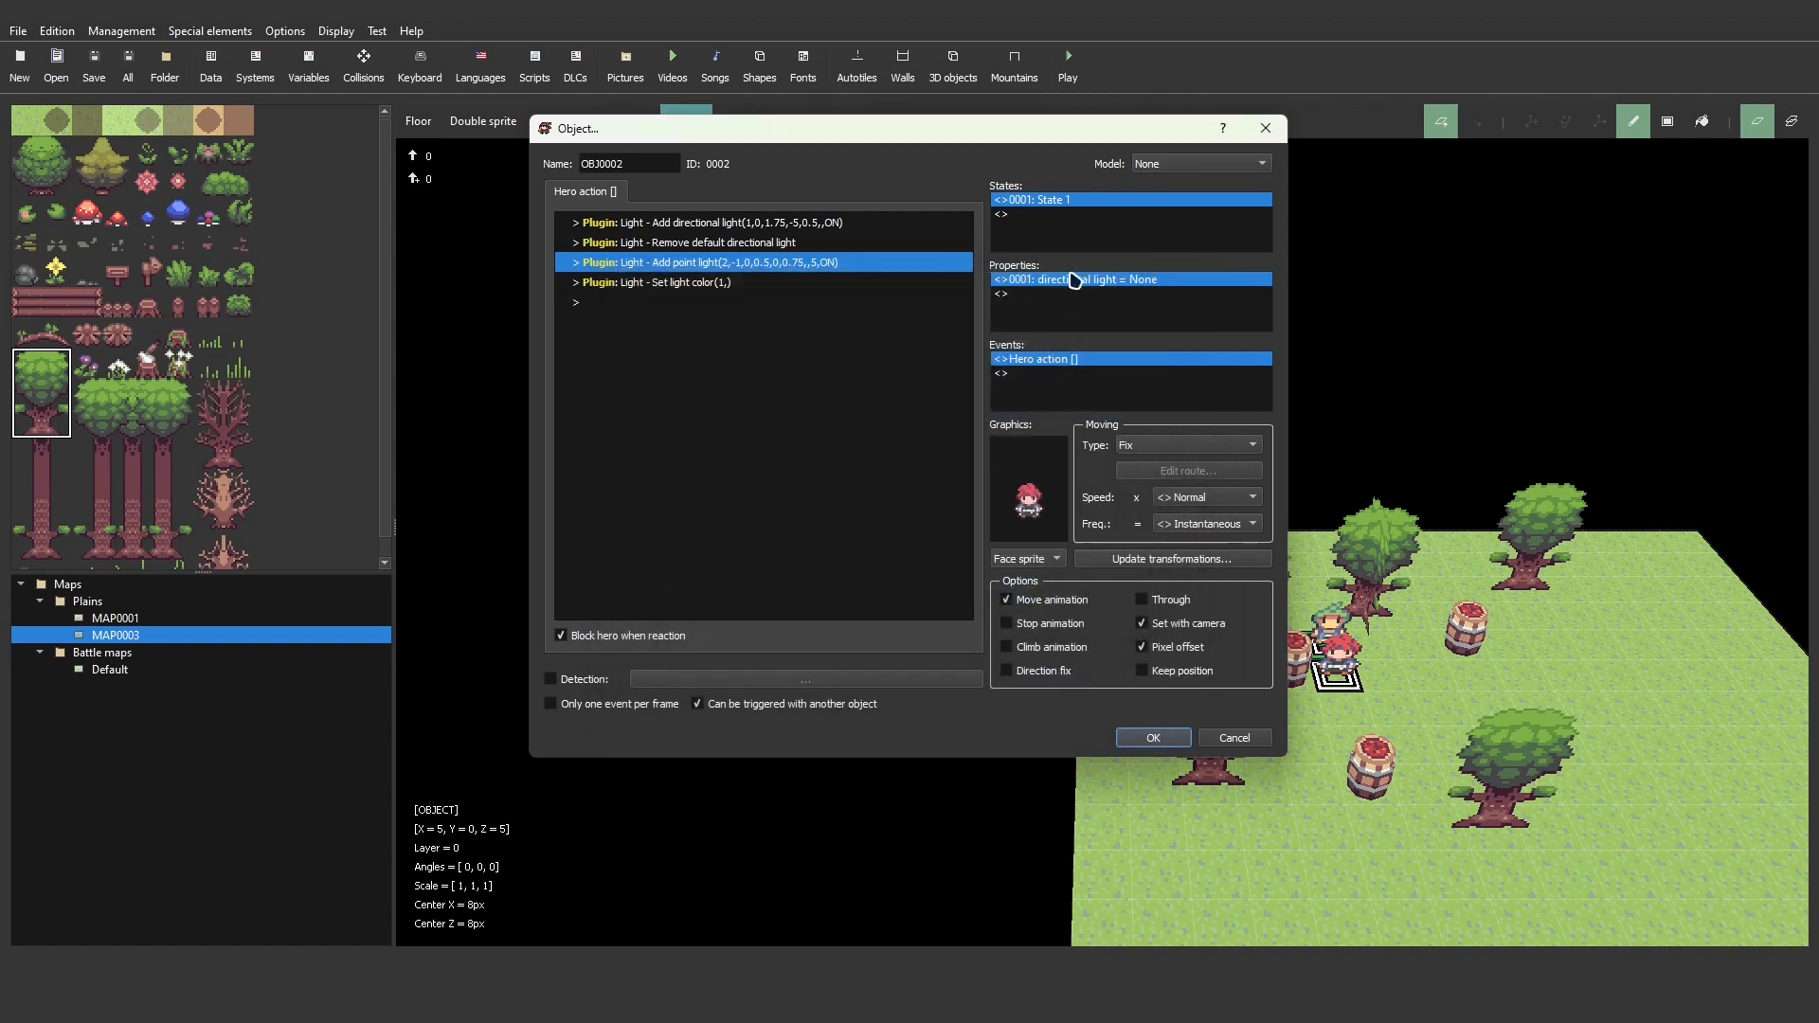
# - Add a property named "point light" with initial value None to the object and check the Add directional light command's parameters
pyautogui.doubleClick(1046, 294)
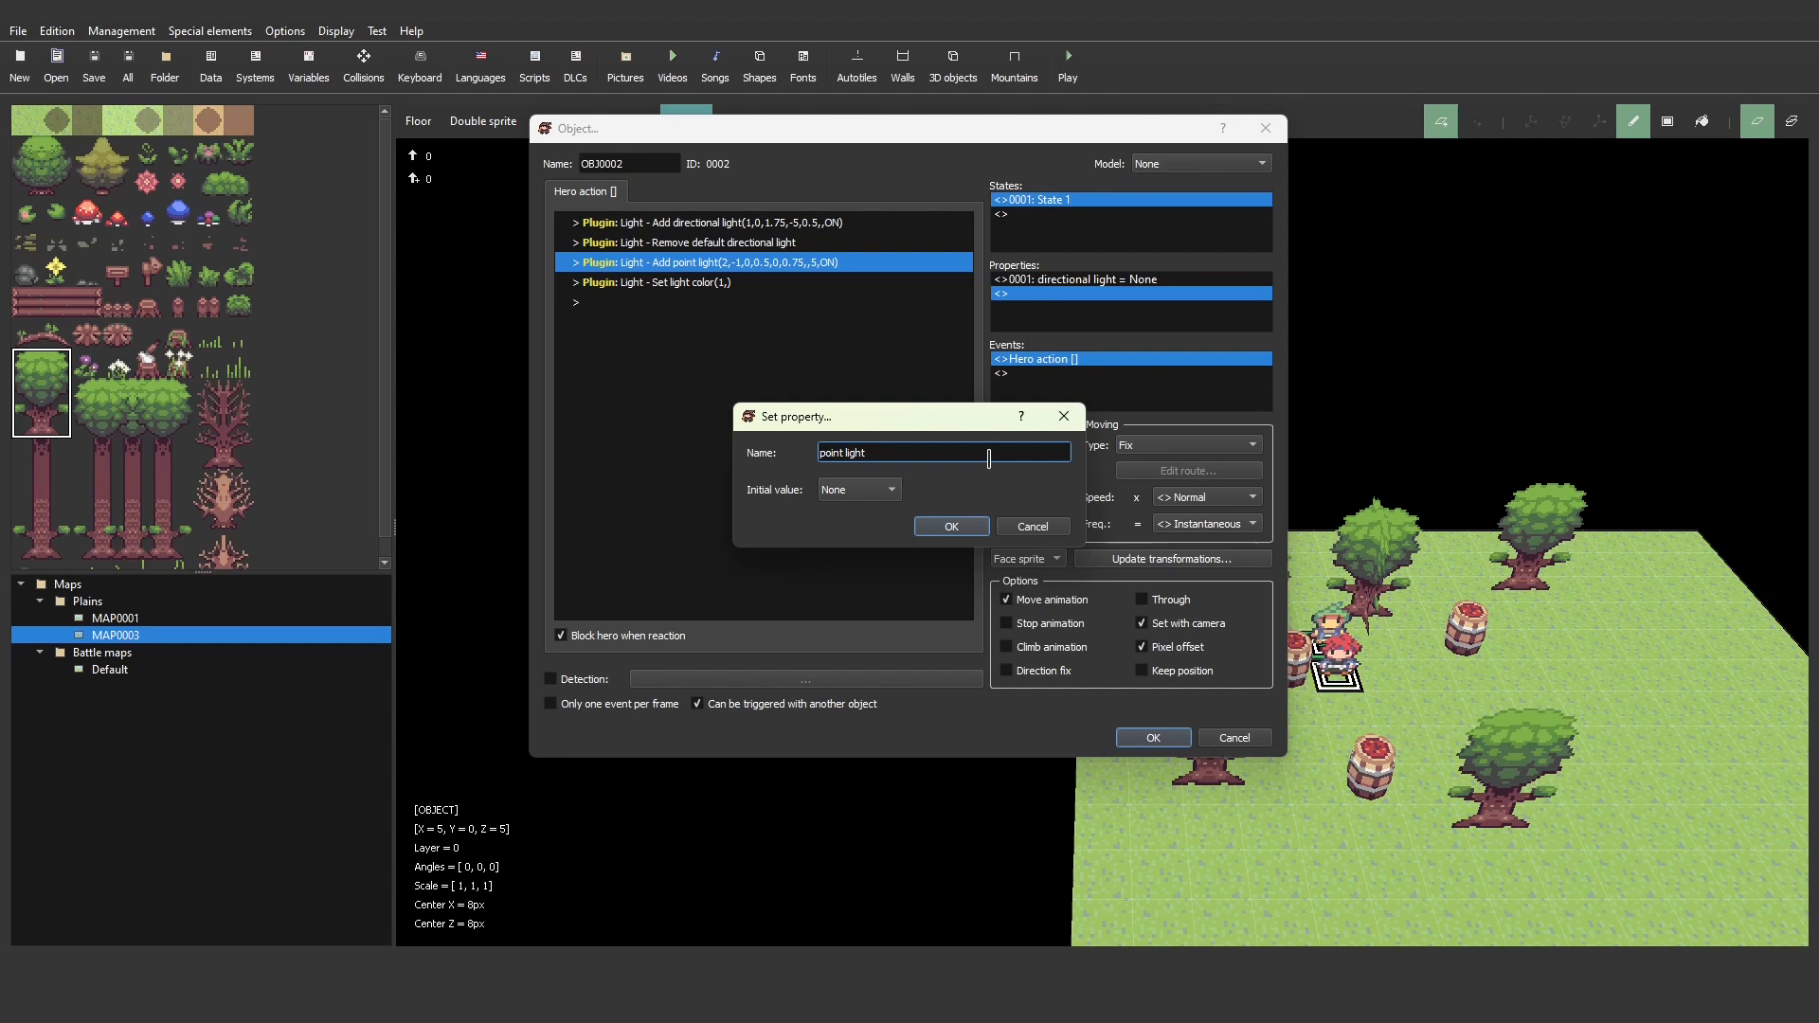
pyautogui.press('Return')
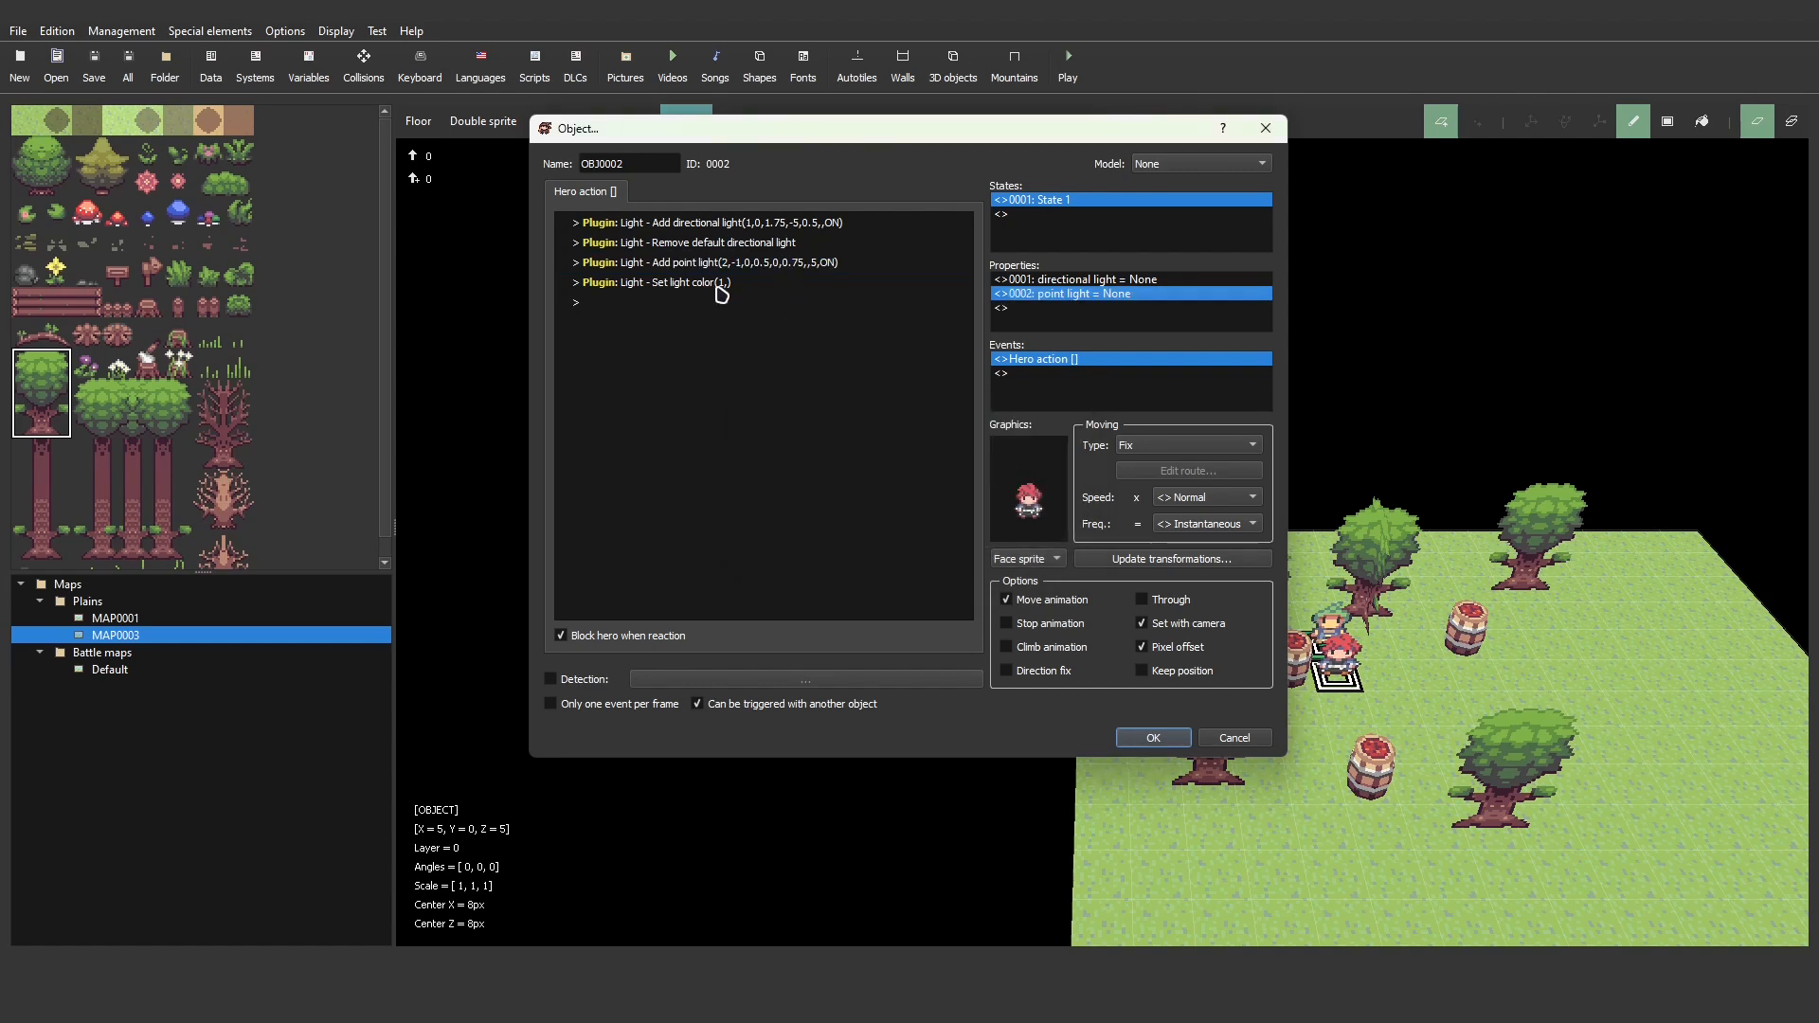
pyautogui.doubleClick(739, 227)
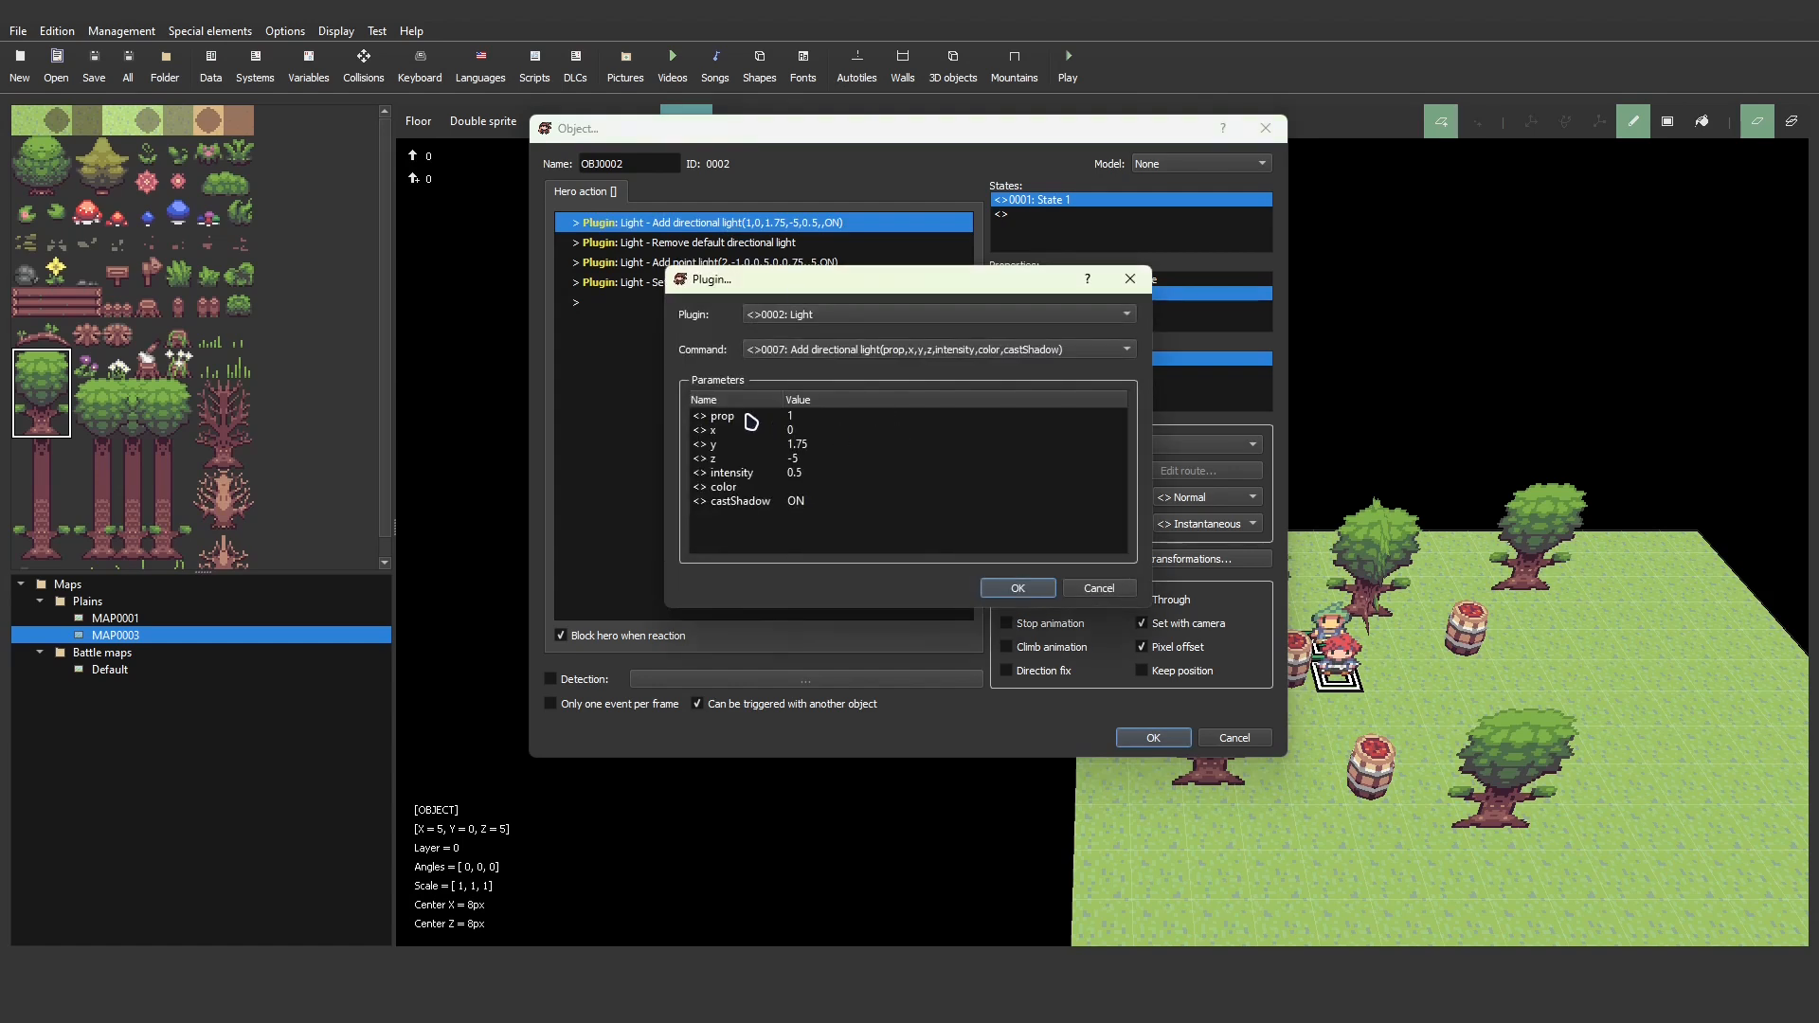
pyautogui.click(753, 417)
pyautogui.click(1025, 593)
# - Set the point light's prop parameter to 1 and accept the command and the object changes
pyautogui.doubleClick(707, 265)
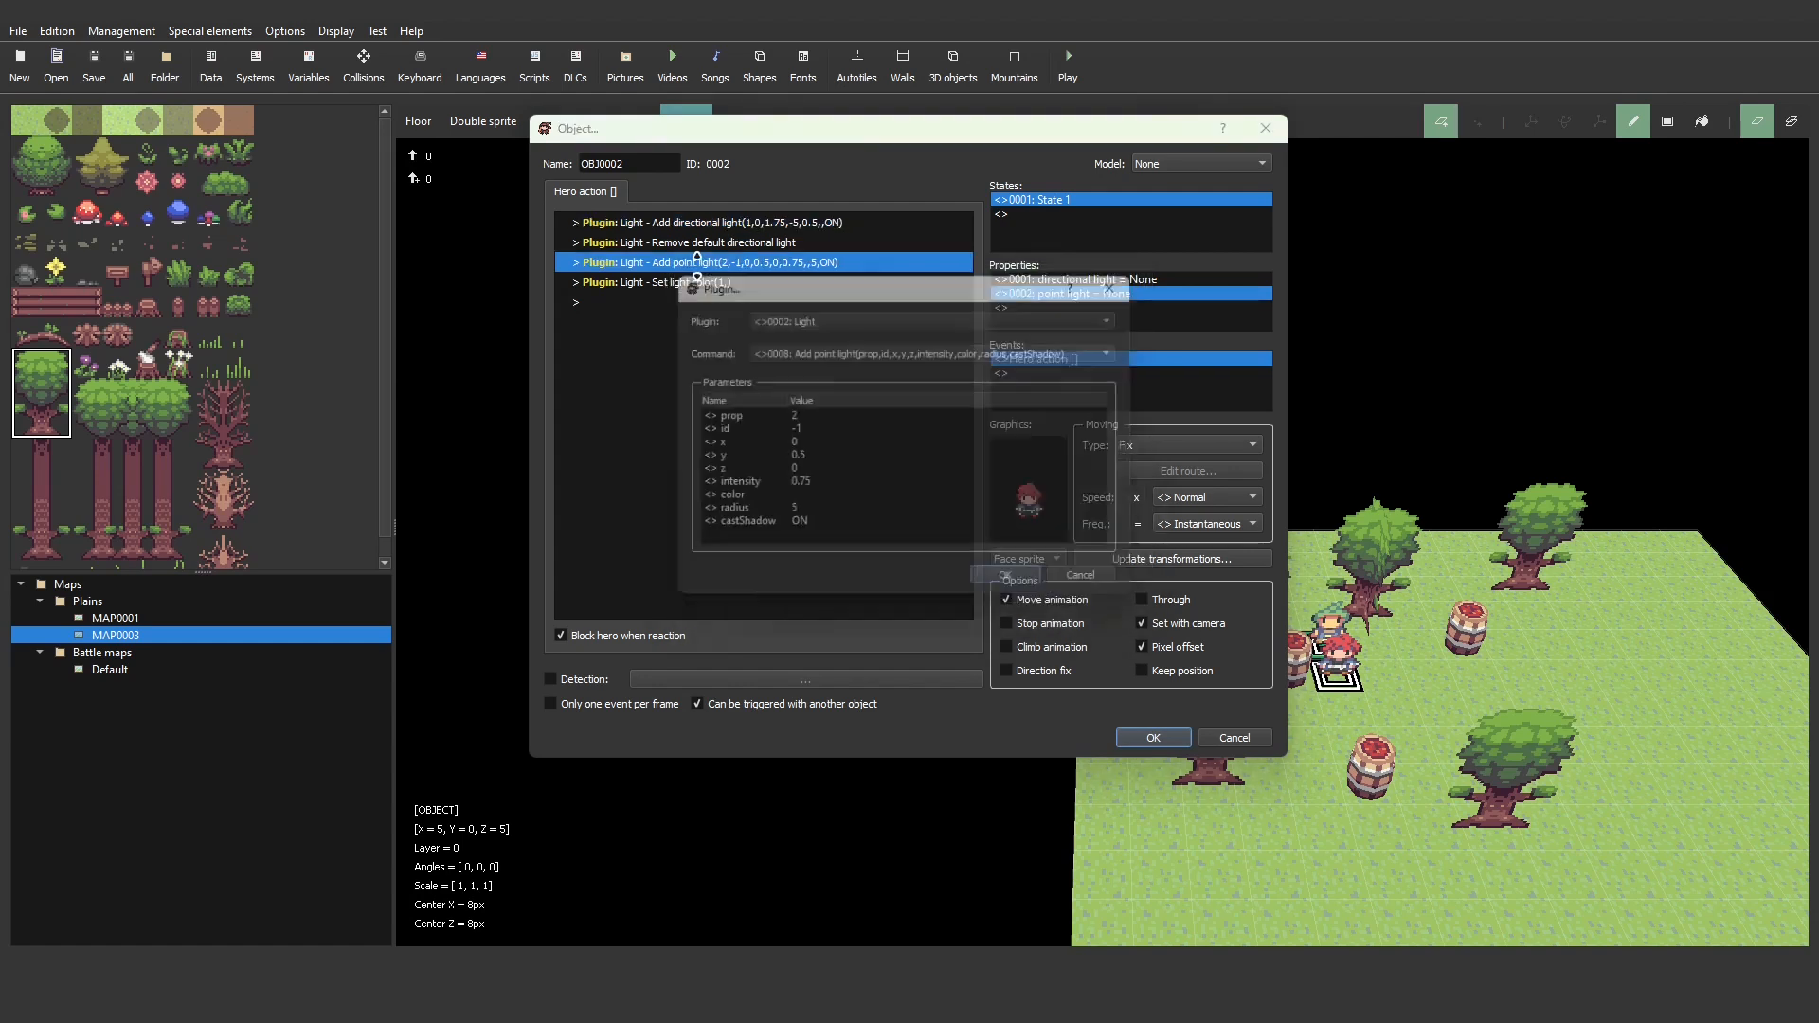
pyautogui.doubleClick(808, 418)
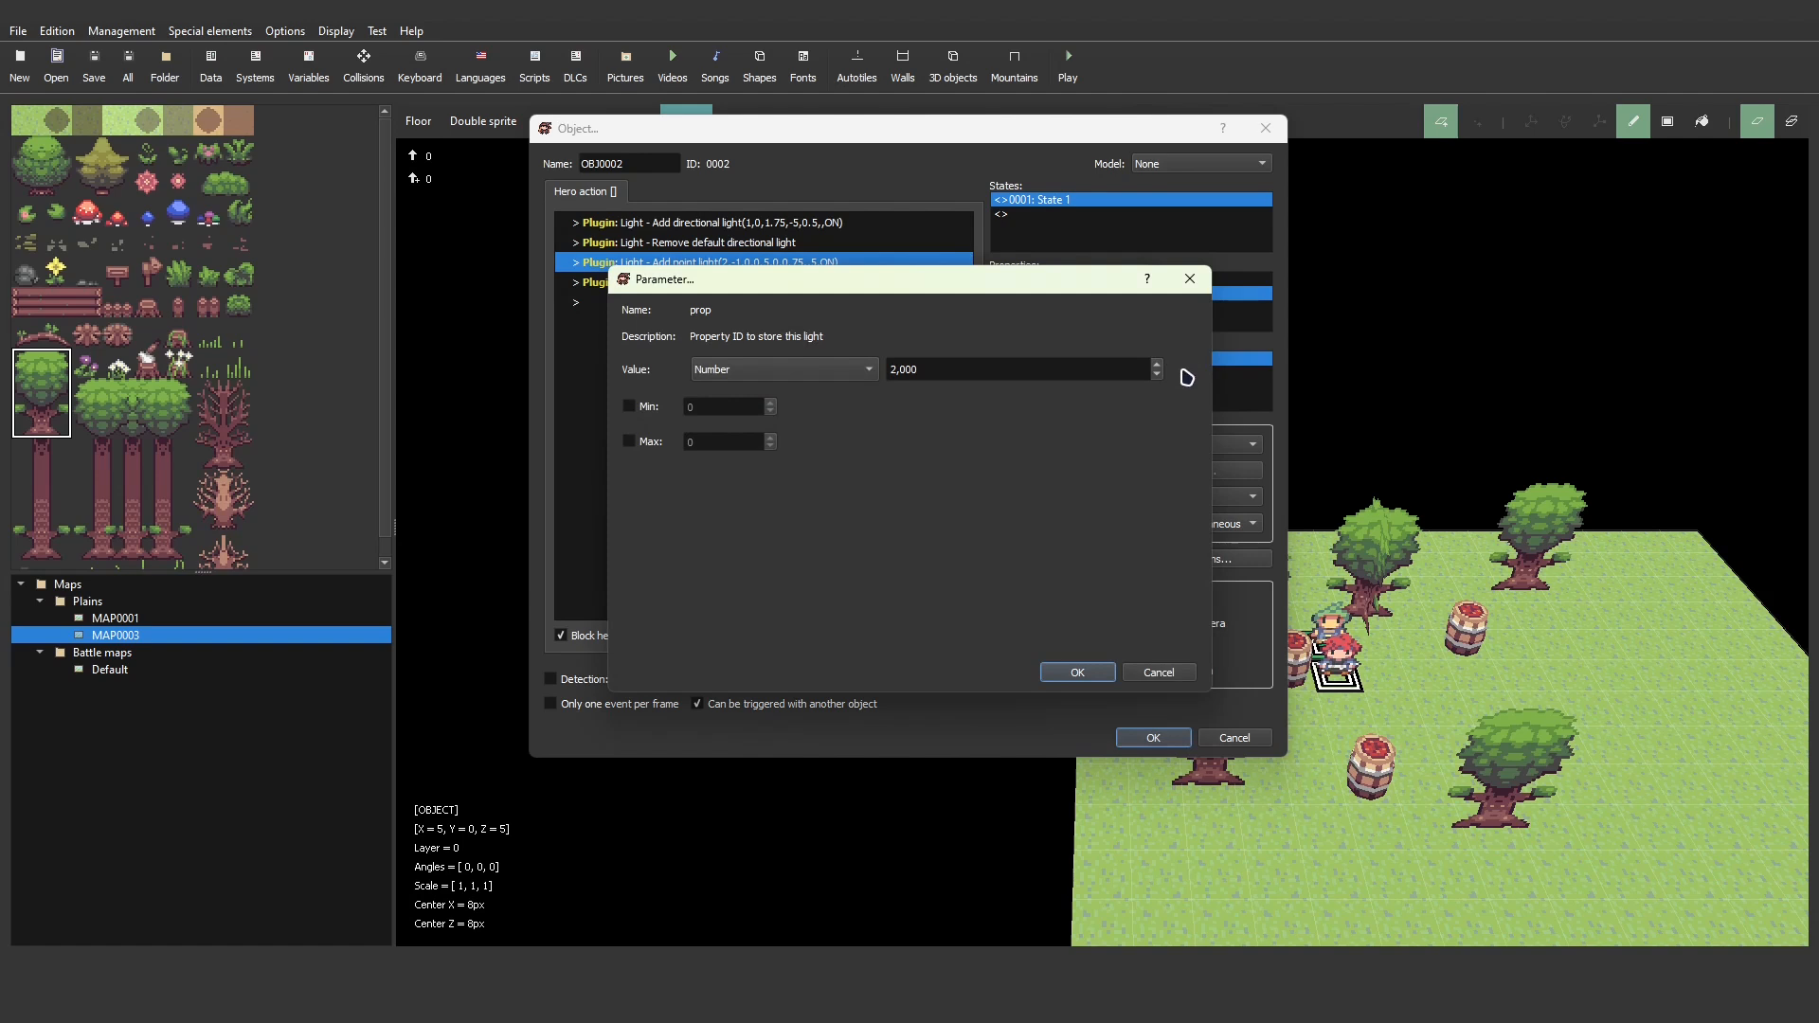
pyautogui.click(1157, 374)
pyautogui.click(1063, 674)
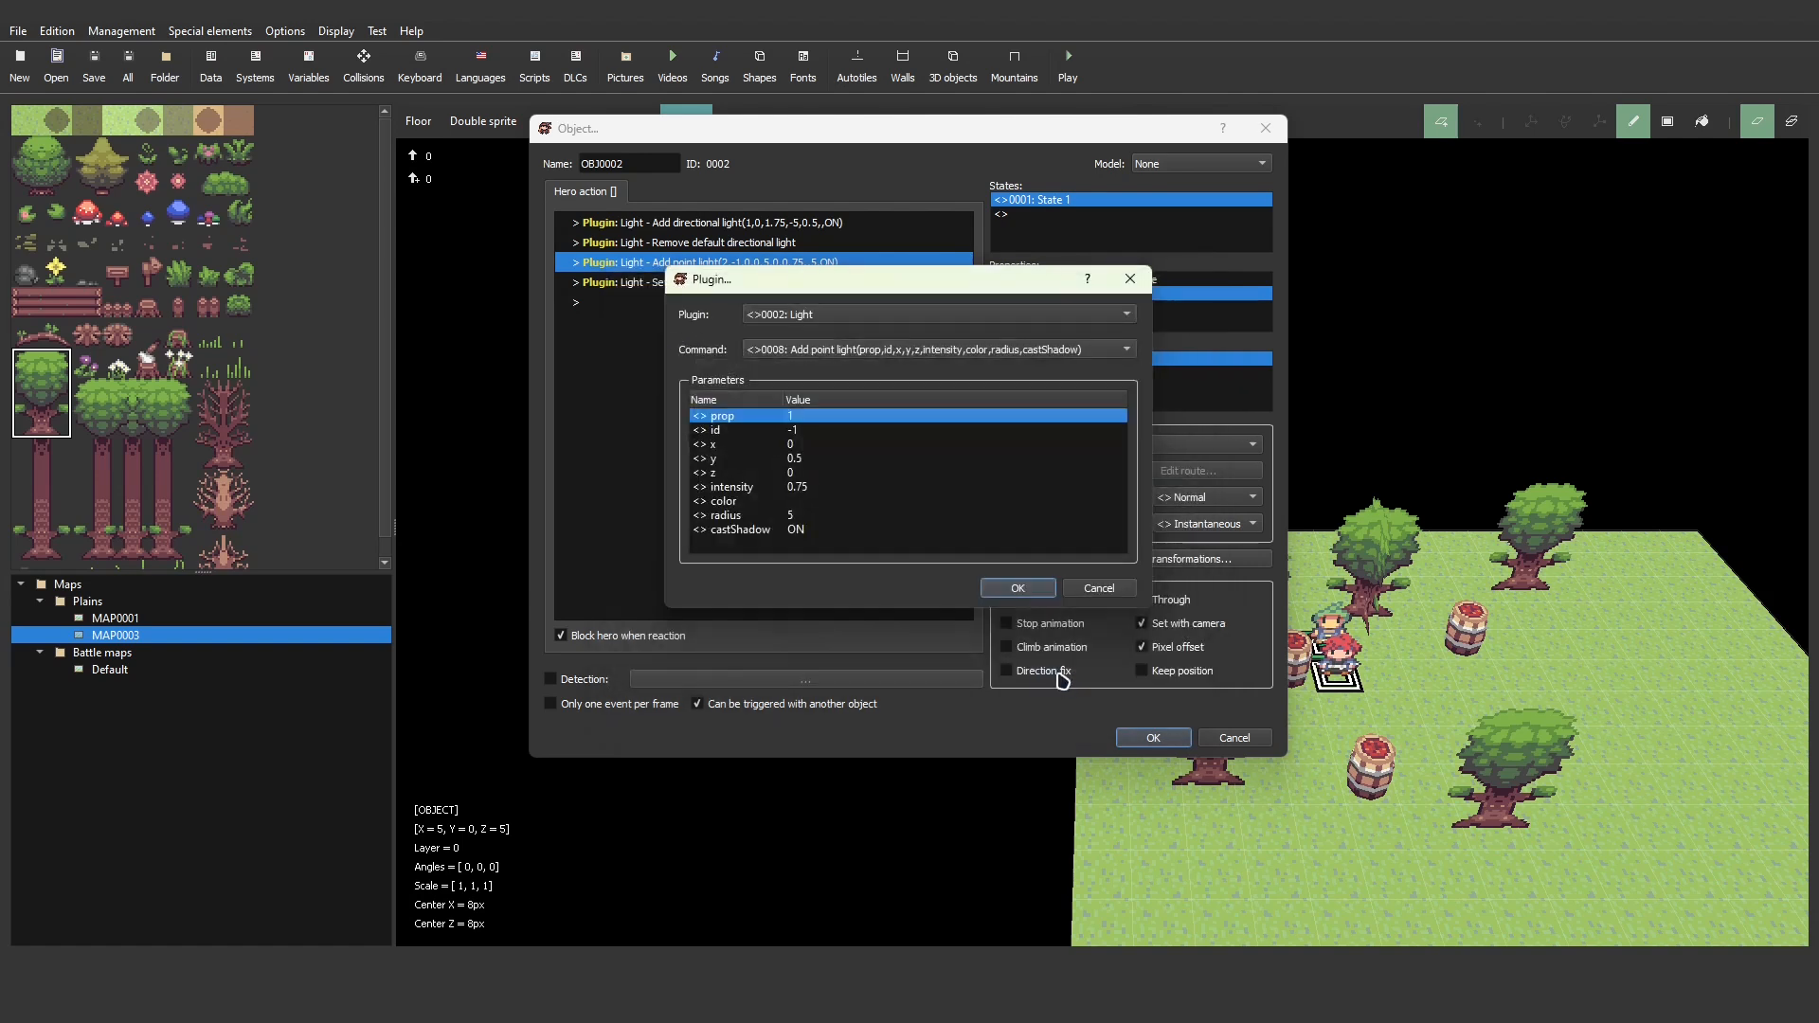
pyautogui.click(993, 593)
pyautogui.click(1153, 737)
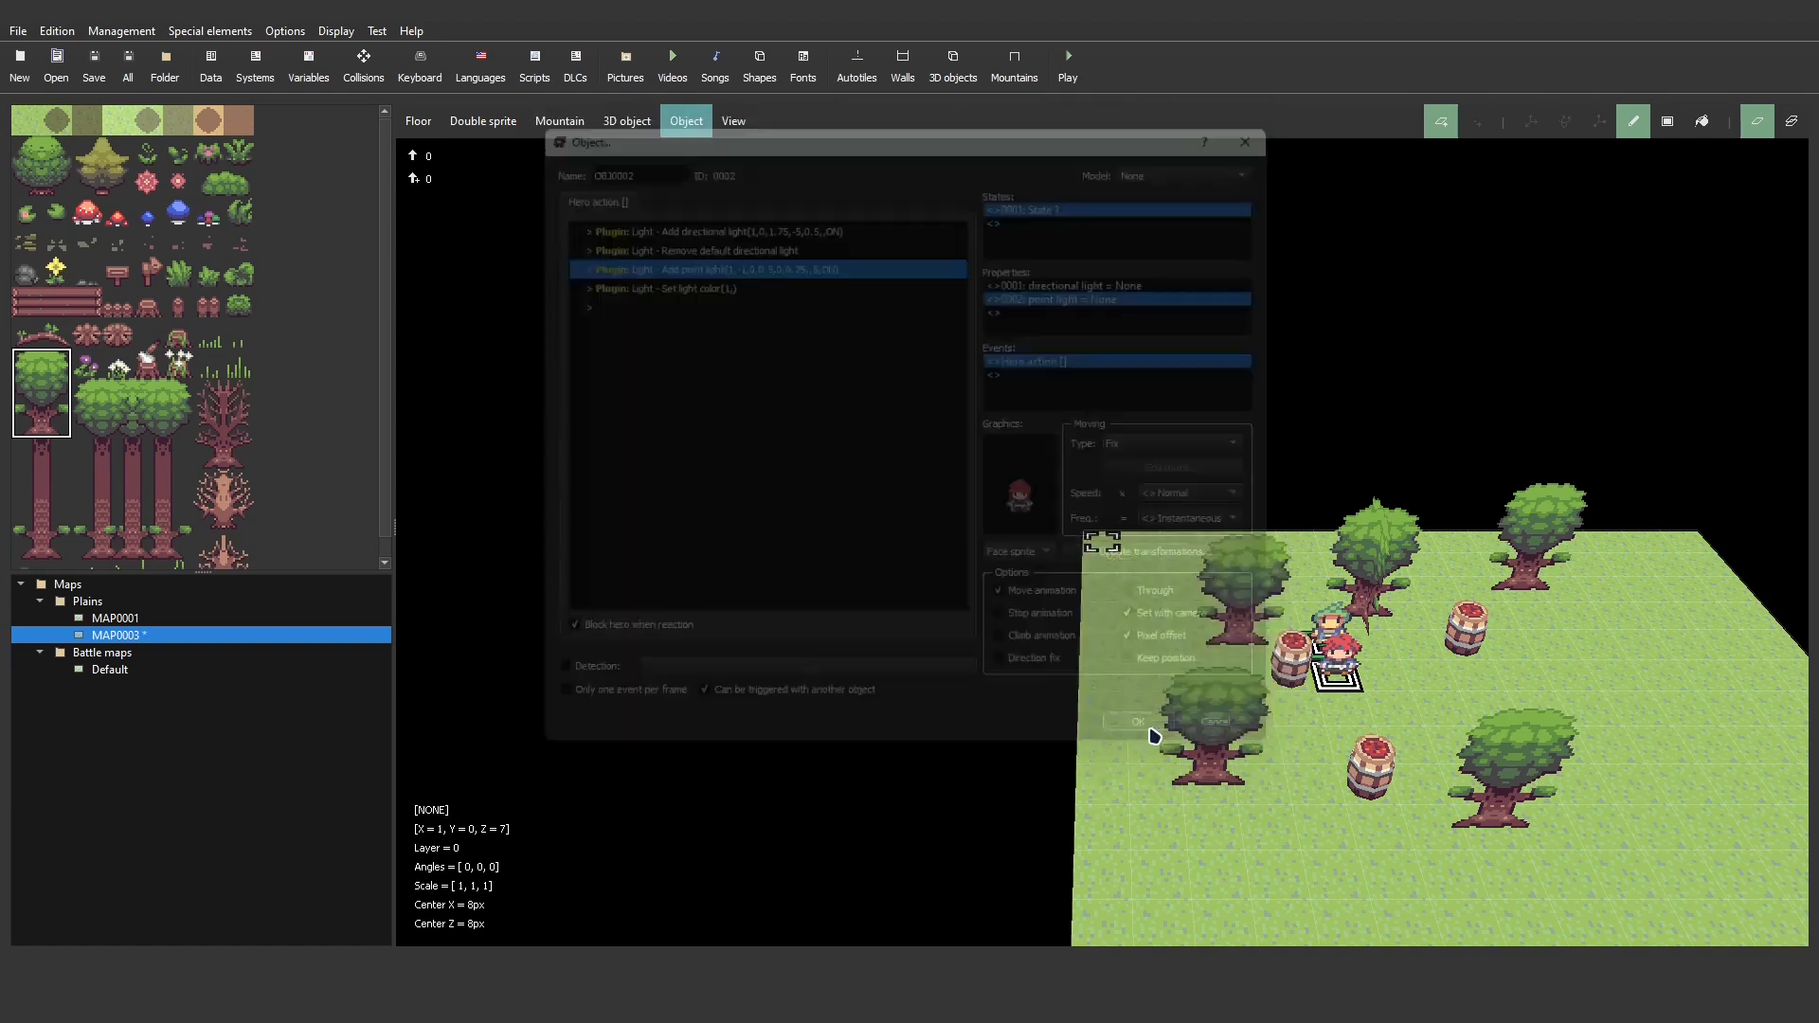
# - Save the maps and start a new test game
pyautogui.click(1076, 74)
pyautogui.press('Return')
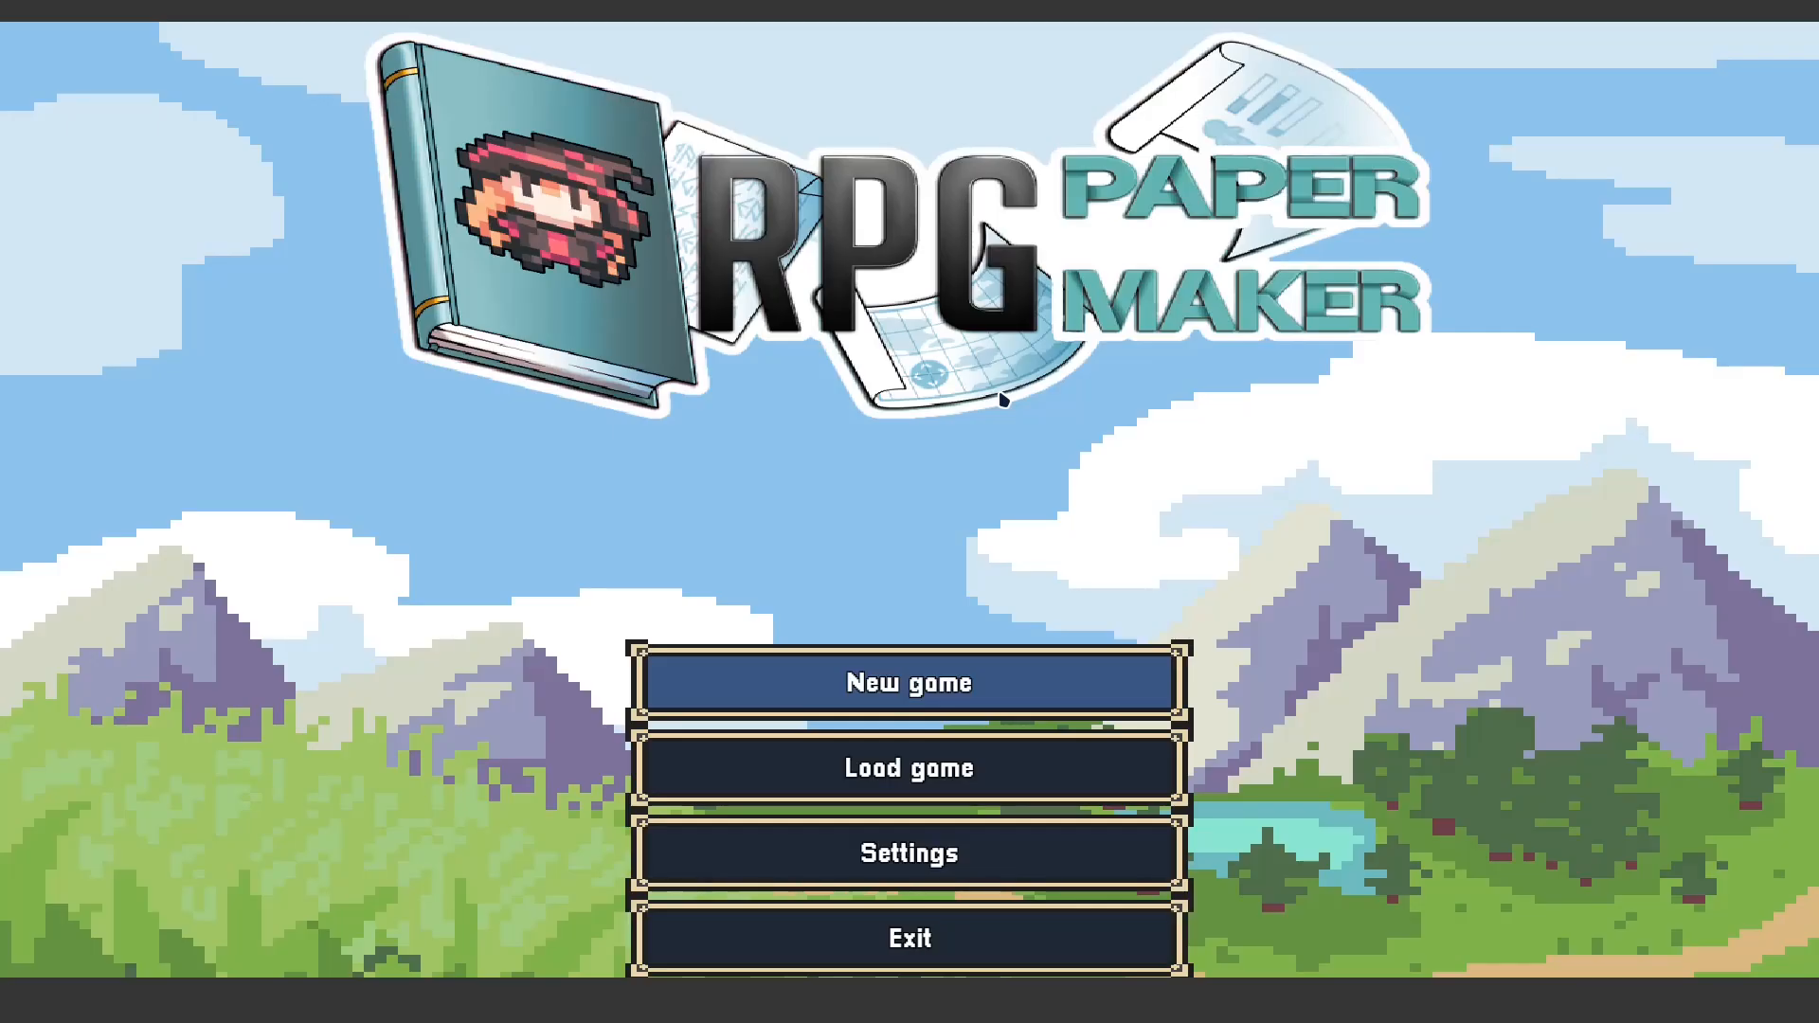
pyautogui.press('Return')
# - Trigger the red-haired character's lights and walk the hero around the barrels and trees to examine the point light's color
pyautogui.press('Up')
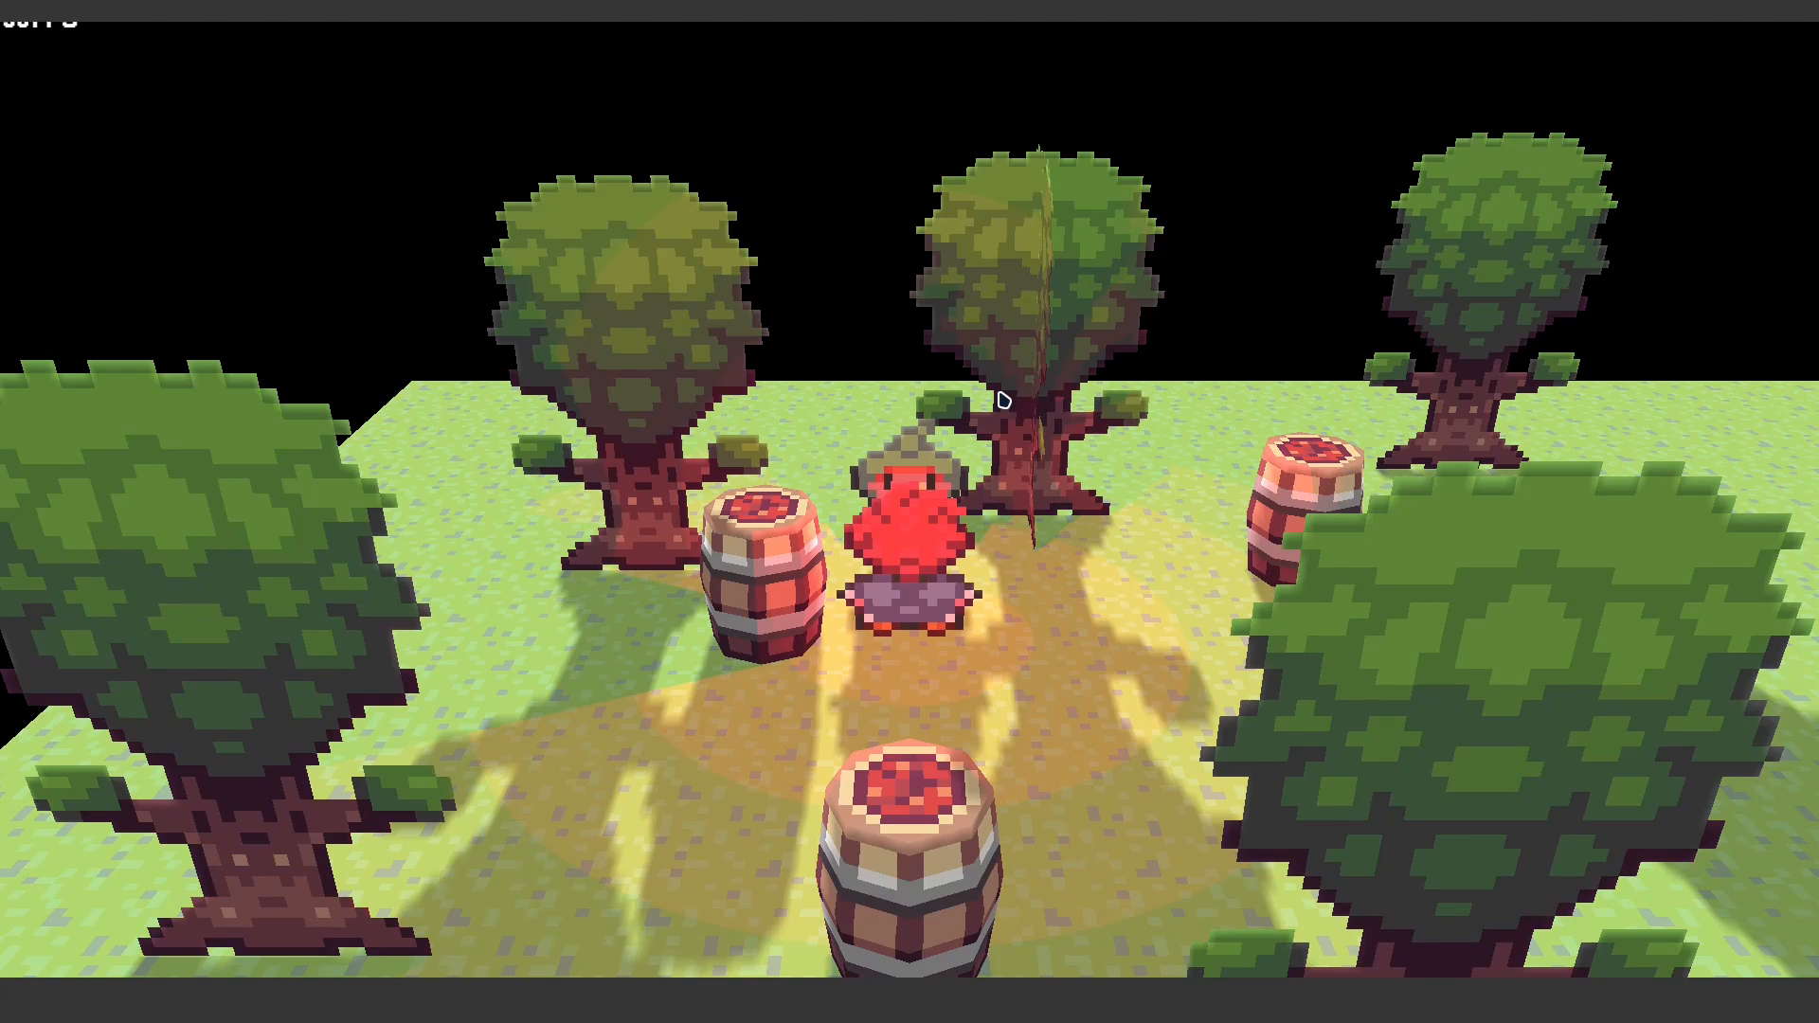
pyautogui.press('Down')
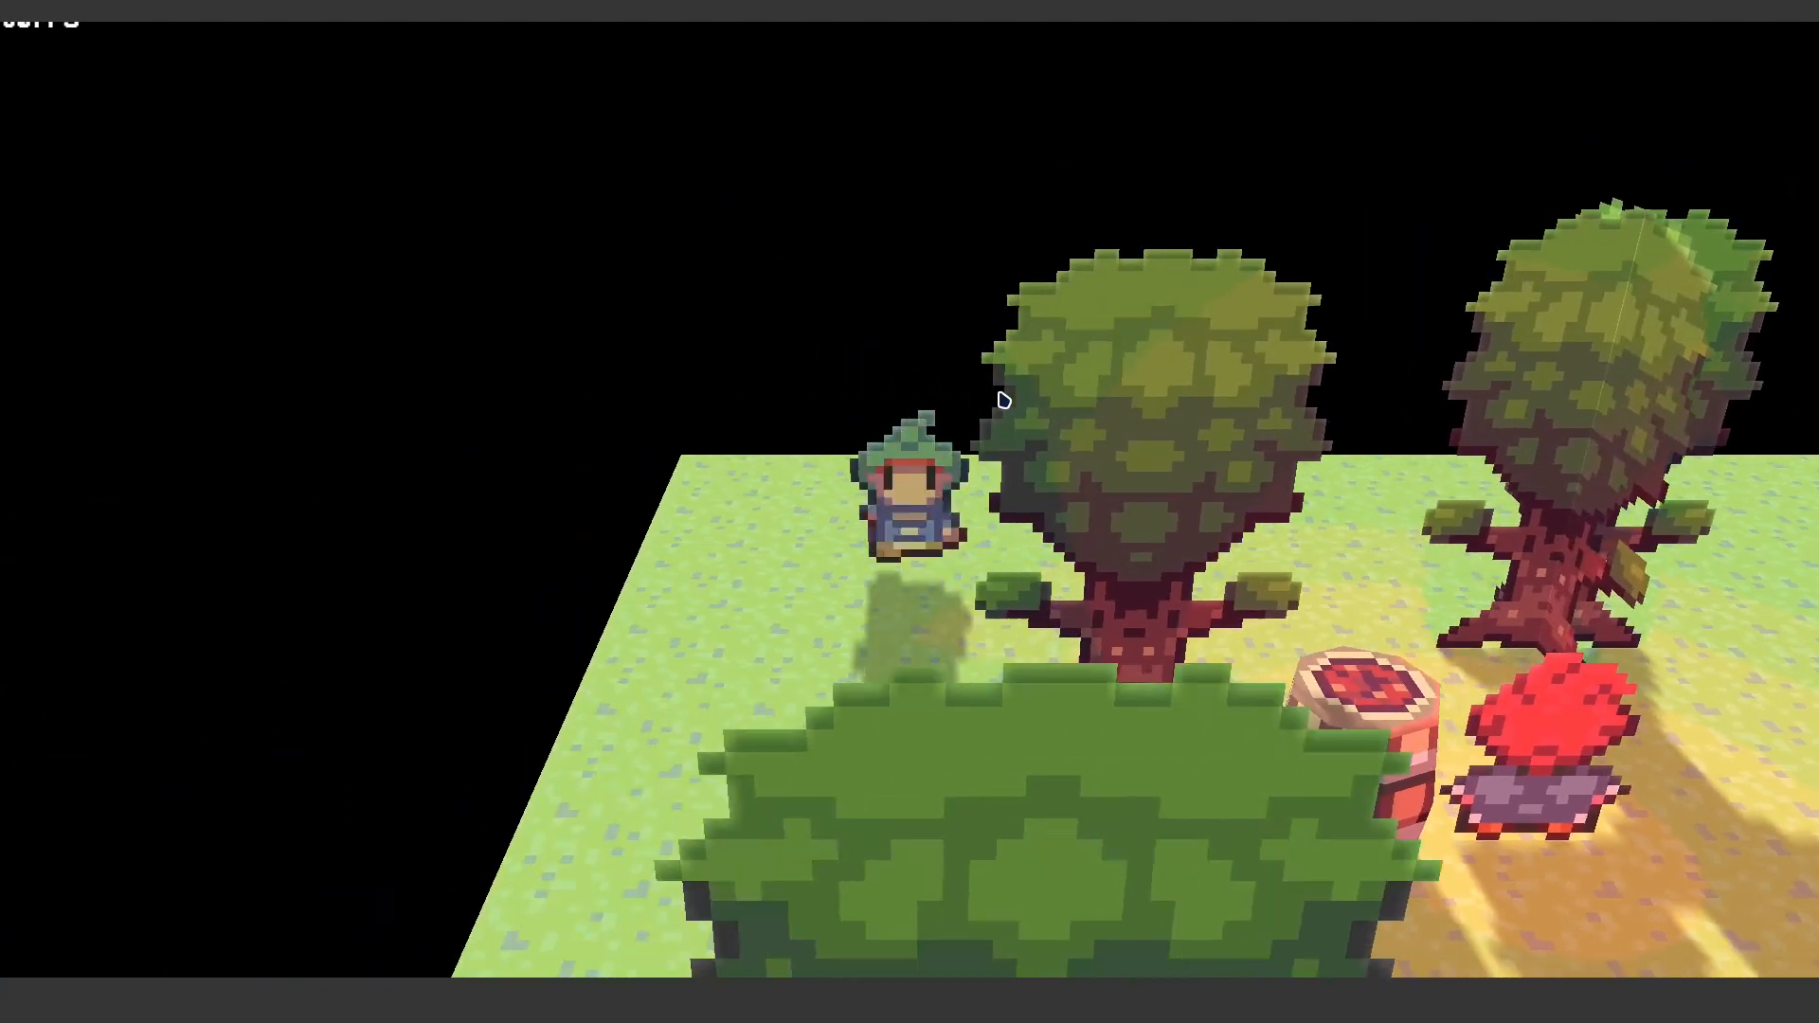
pyautogui.press('Right')
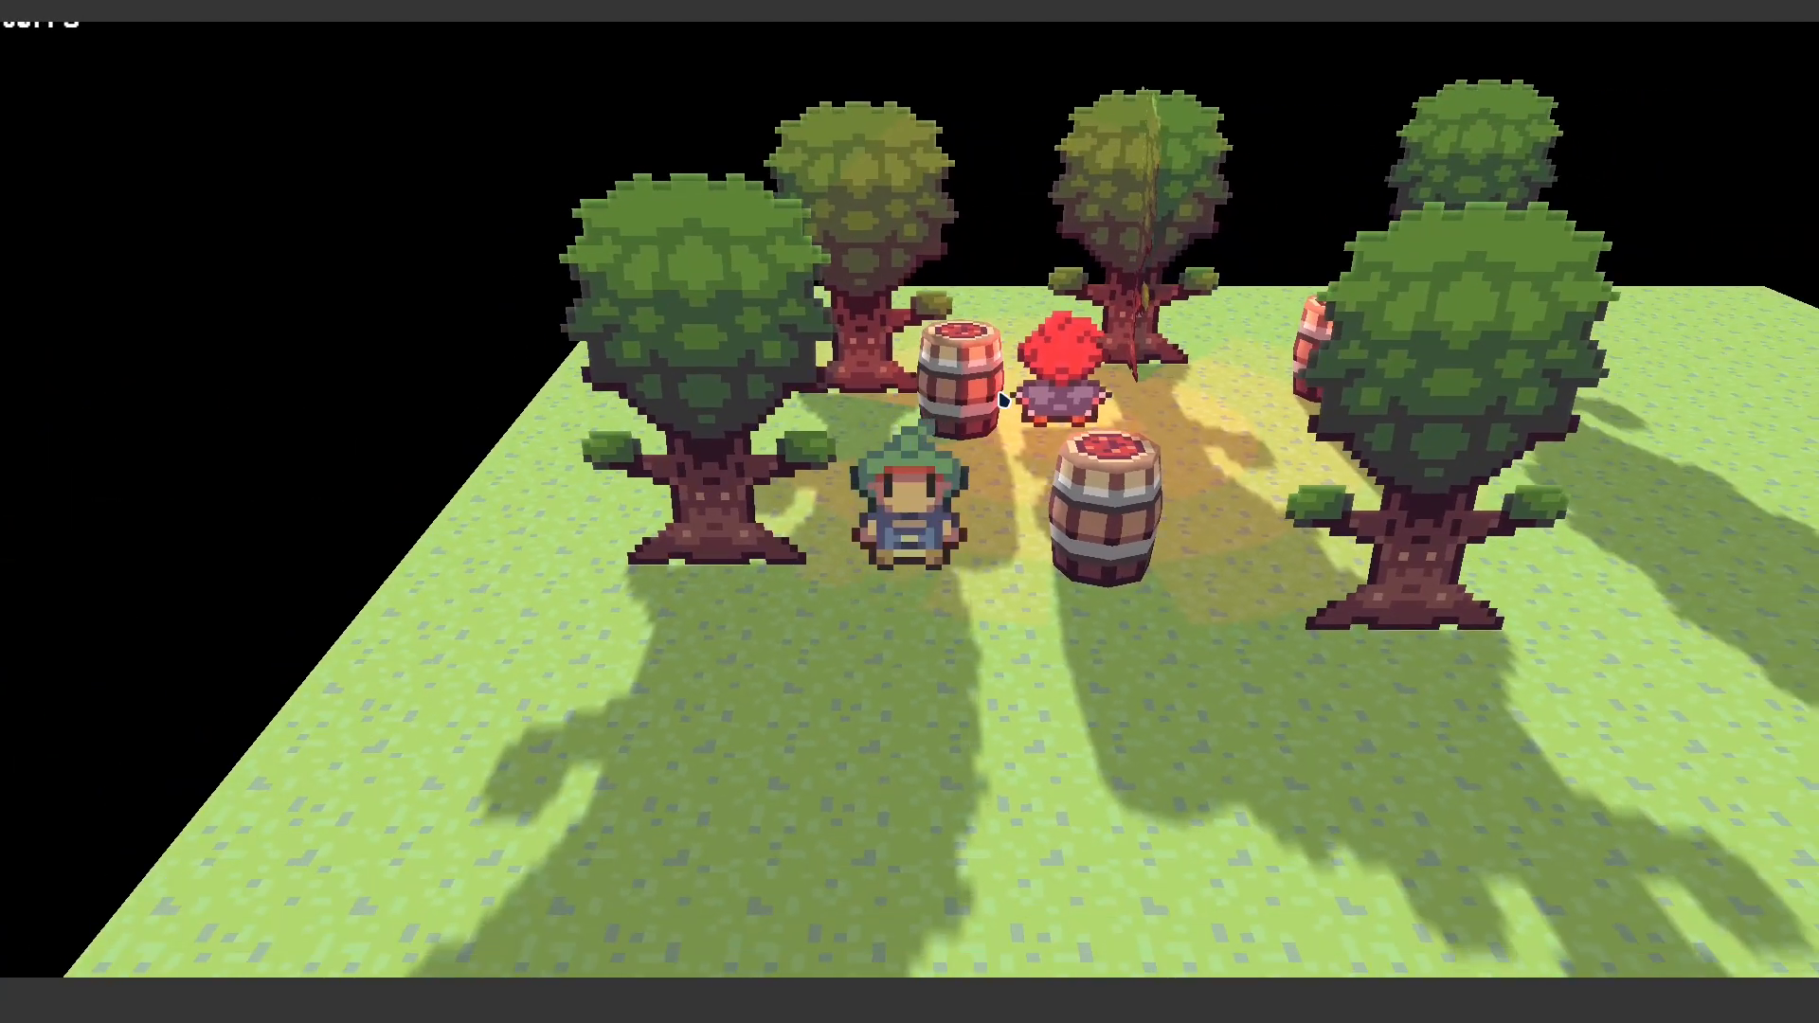
pyautogui.press('Up')
pyautogui.press('Down')
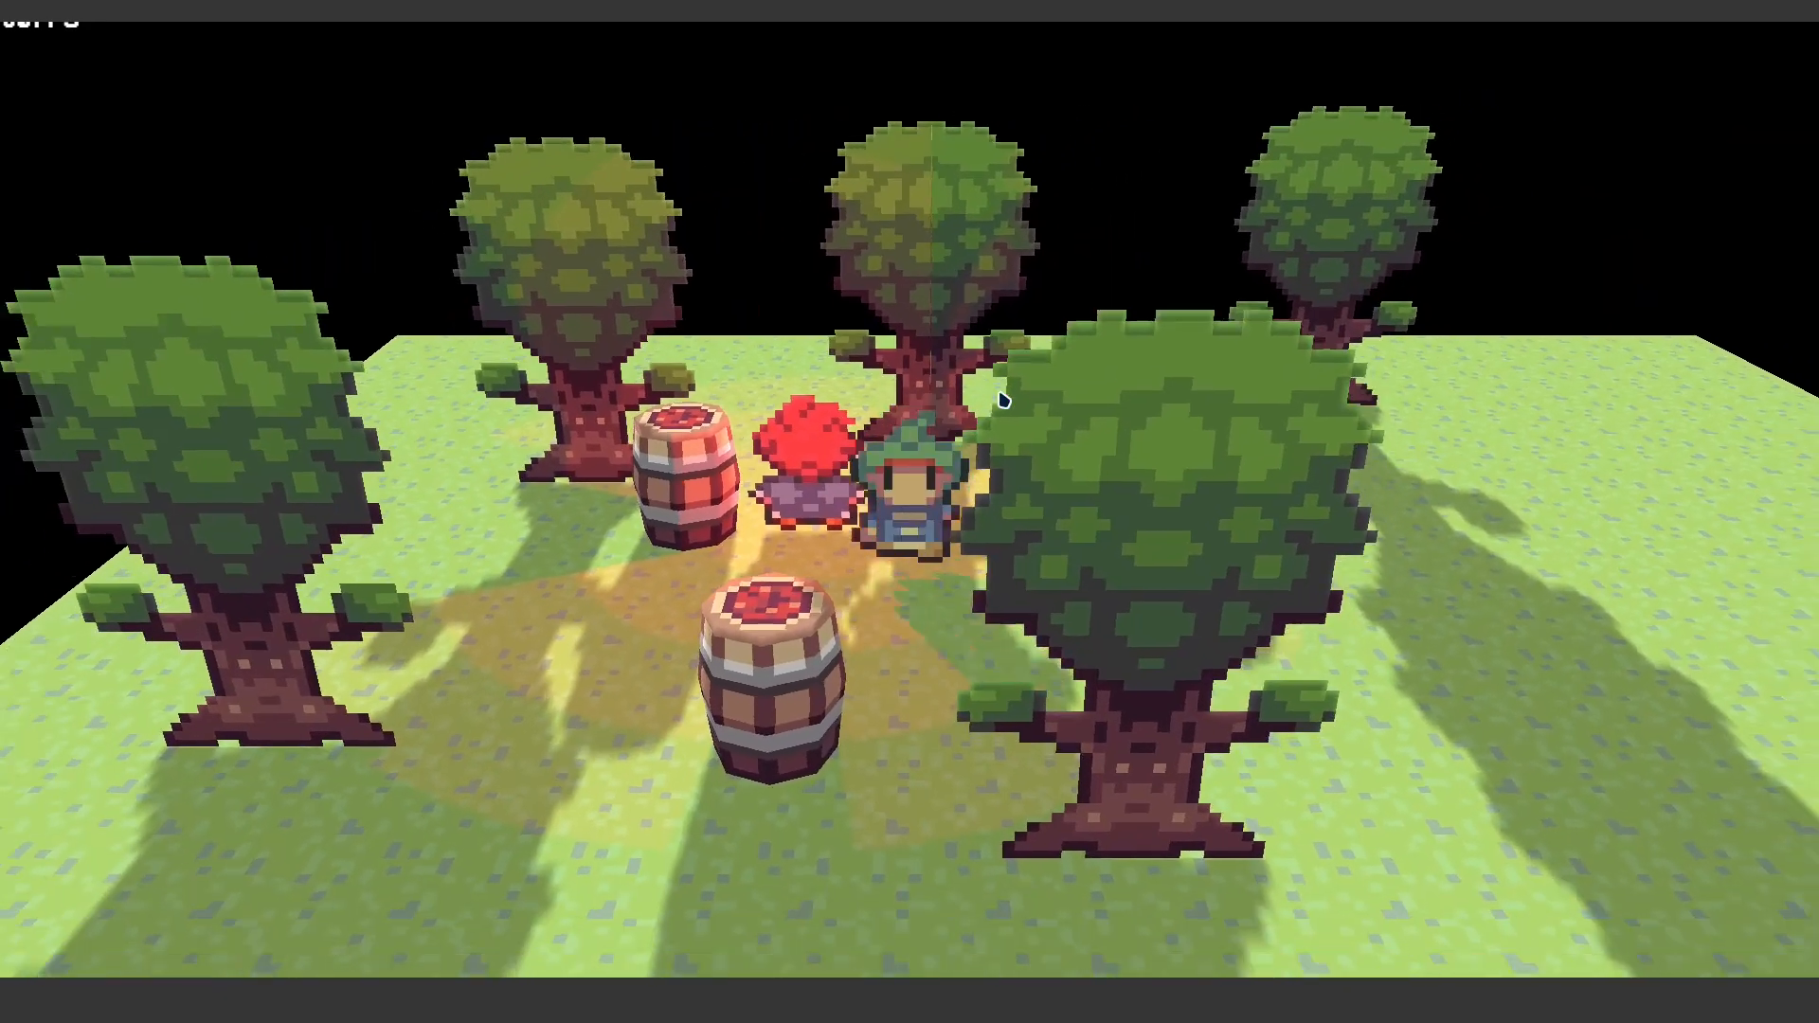
pyautogui.press('Left')
pyautogui.press('Down')
pyautogui.press('Right')
pyautogui.press('Up')
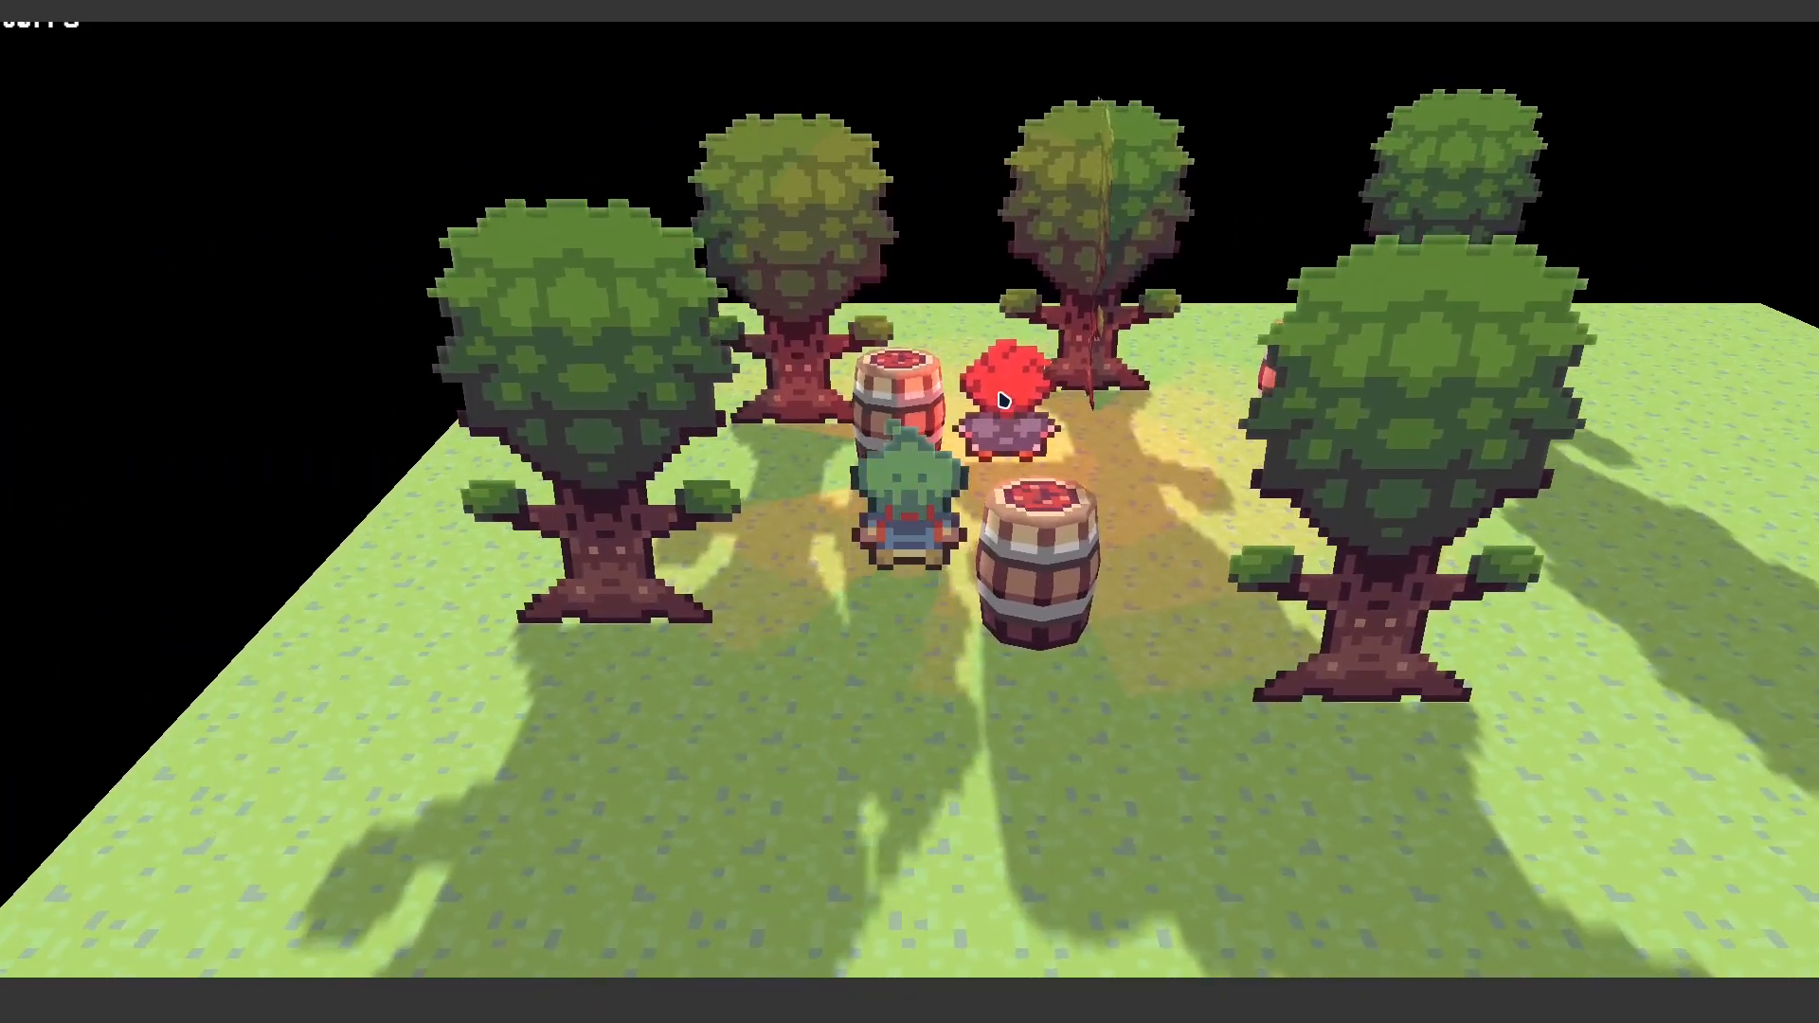
# - Close the test game and set the Add point light command's prop parameter to 2 in the red-haired character's object
pyautogui.hotkey('alt', 'F4')
pyautogui.press('Return')
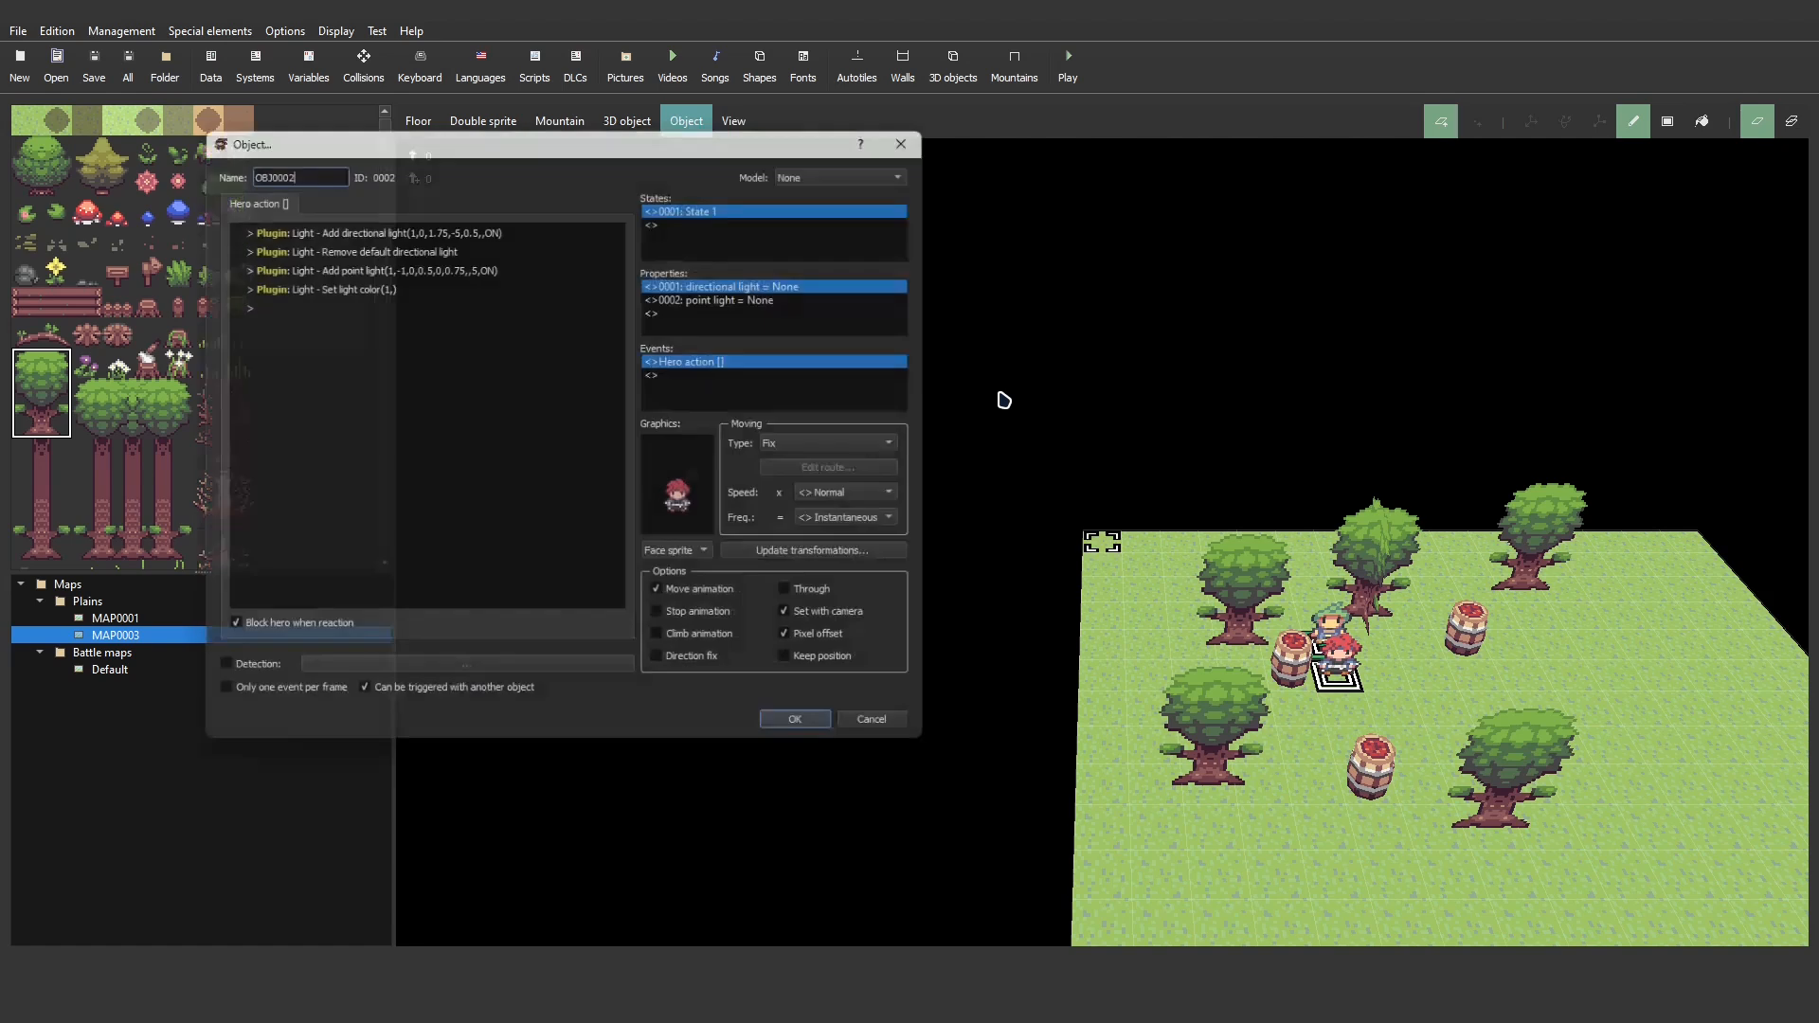
pyautogui.doubleClick(388, 264)
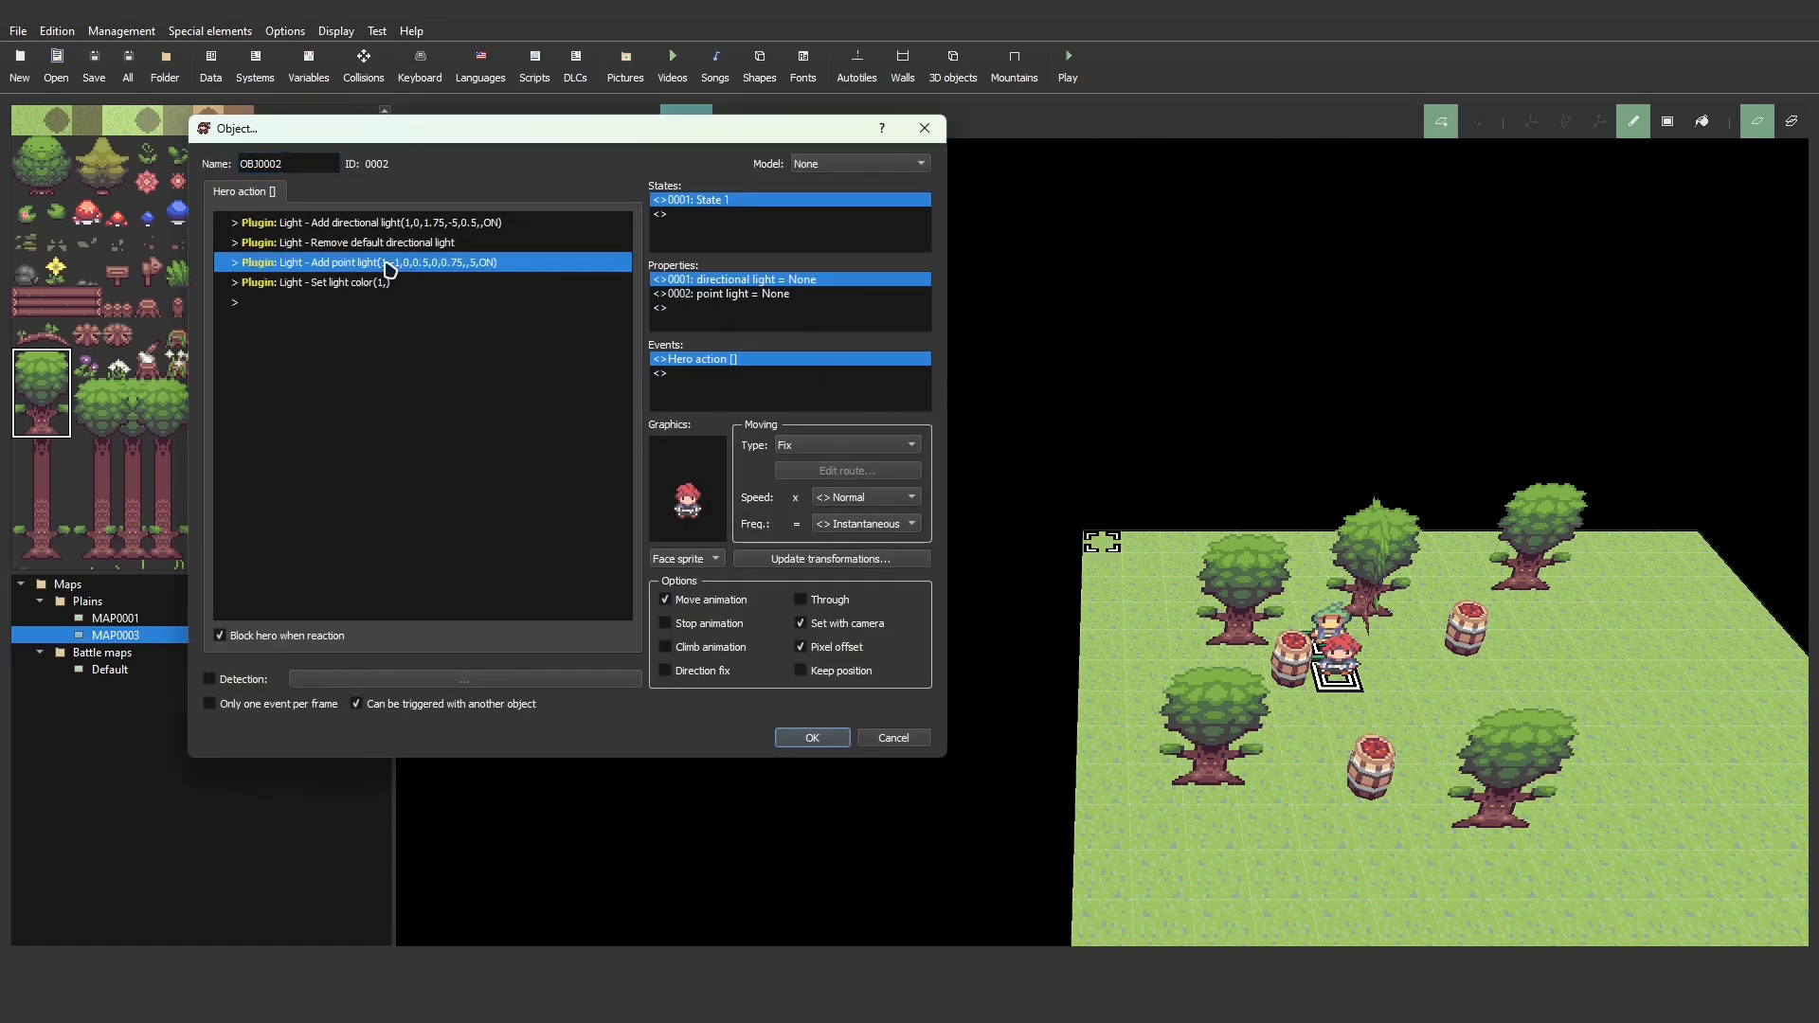
pyautogui.click(414, 417)
pyautogui.doubleClick(412, 415)
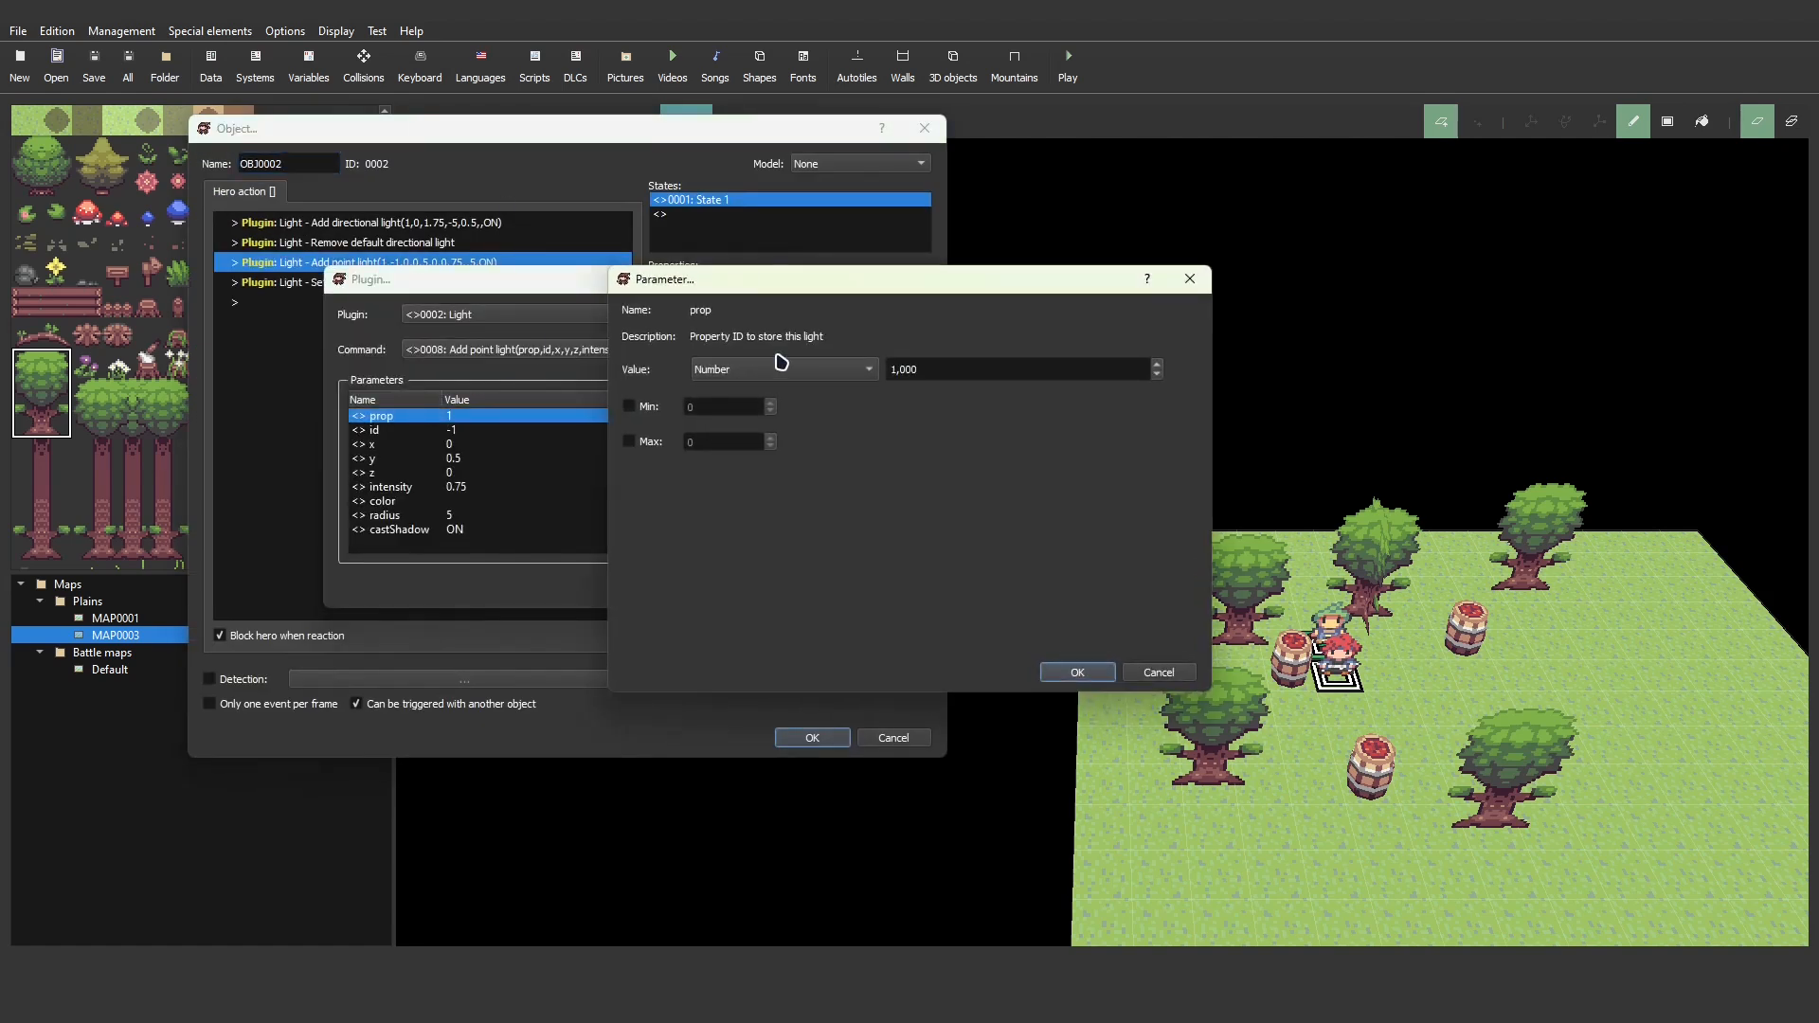
pyautogui.click(1157, 366)
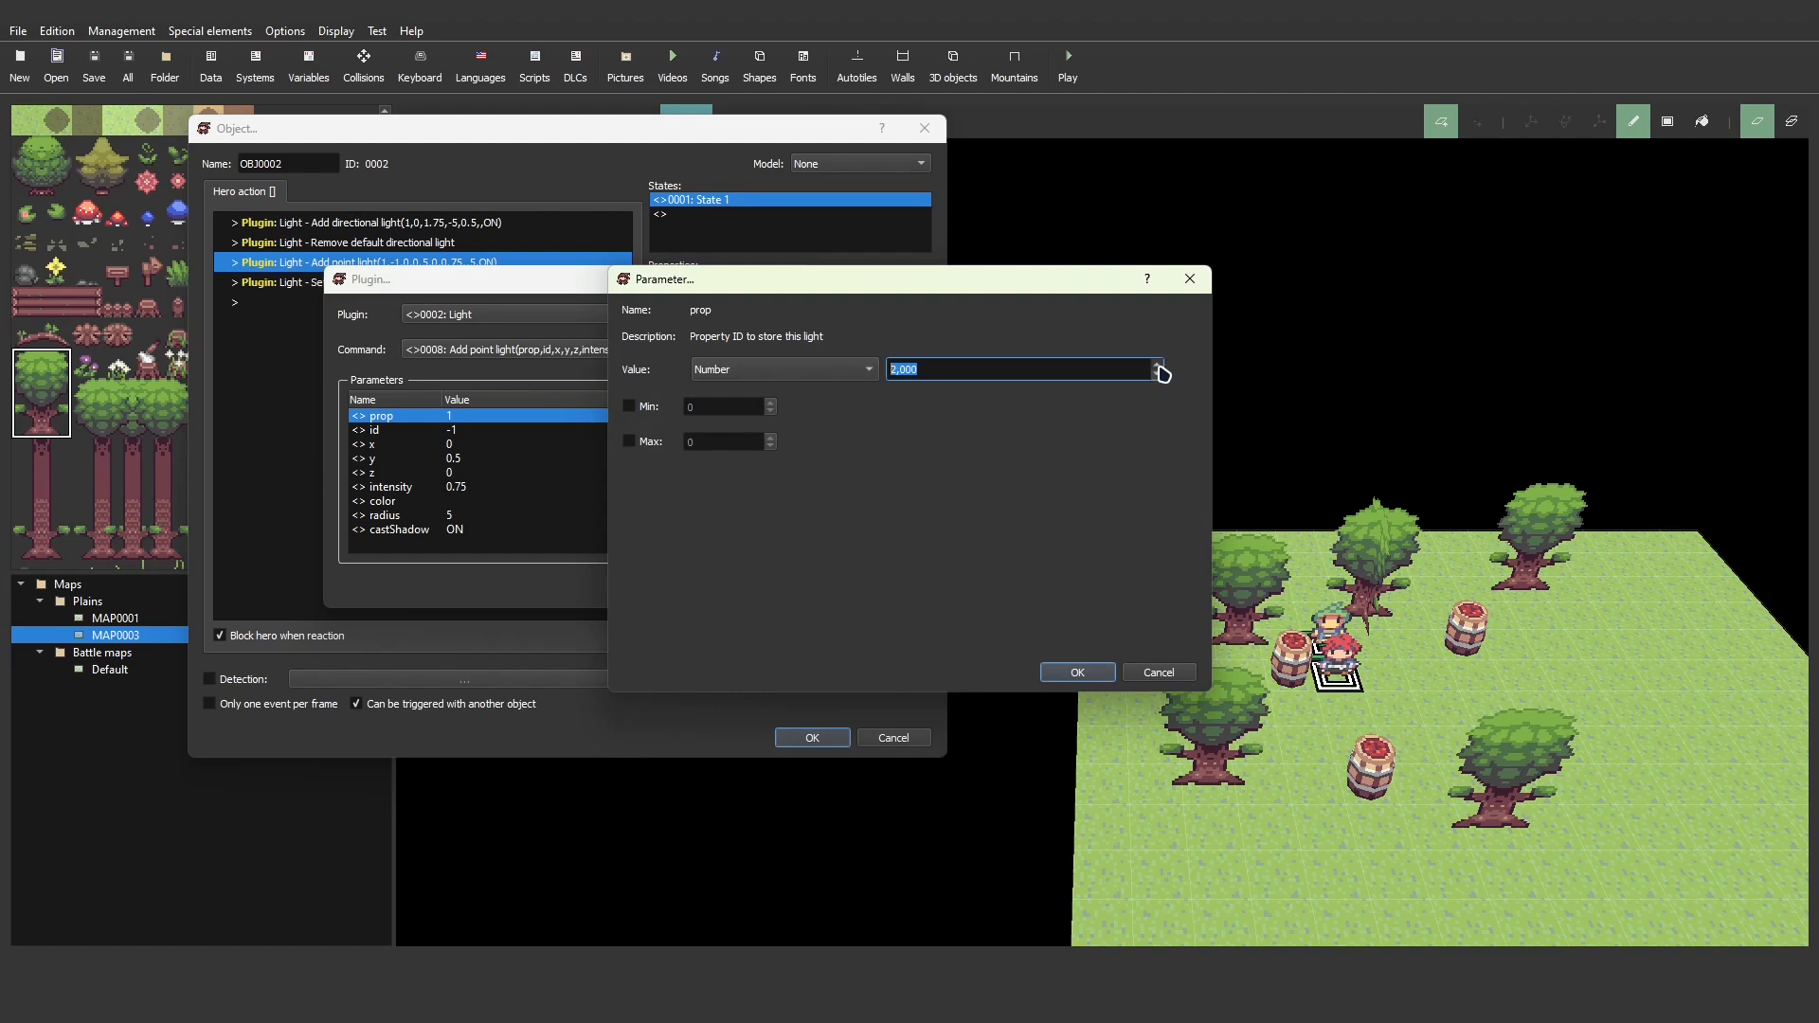
pyautogui.click(1078, 671)
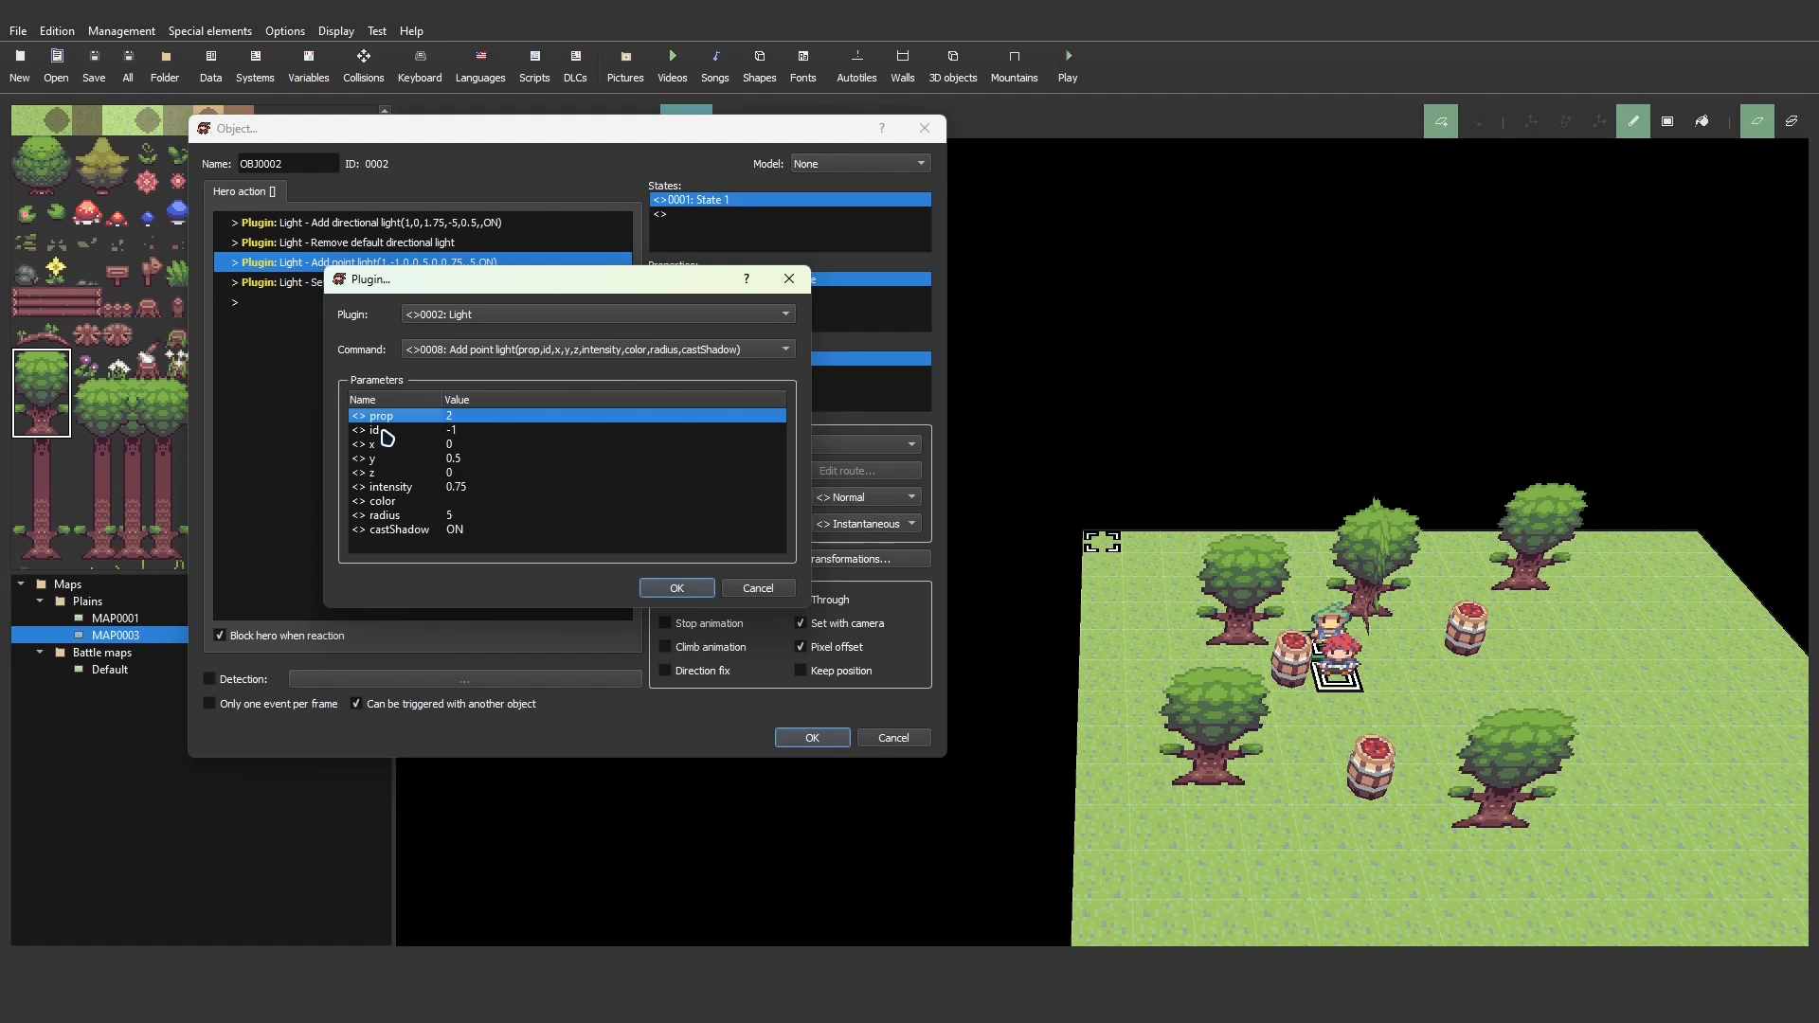
# - Review the point light's id parameter, which selects the object to anchor the light to, and accept the command
pyautogui.doubleClick(384, 431)
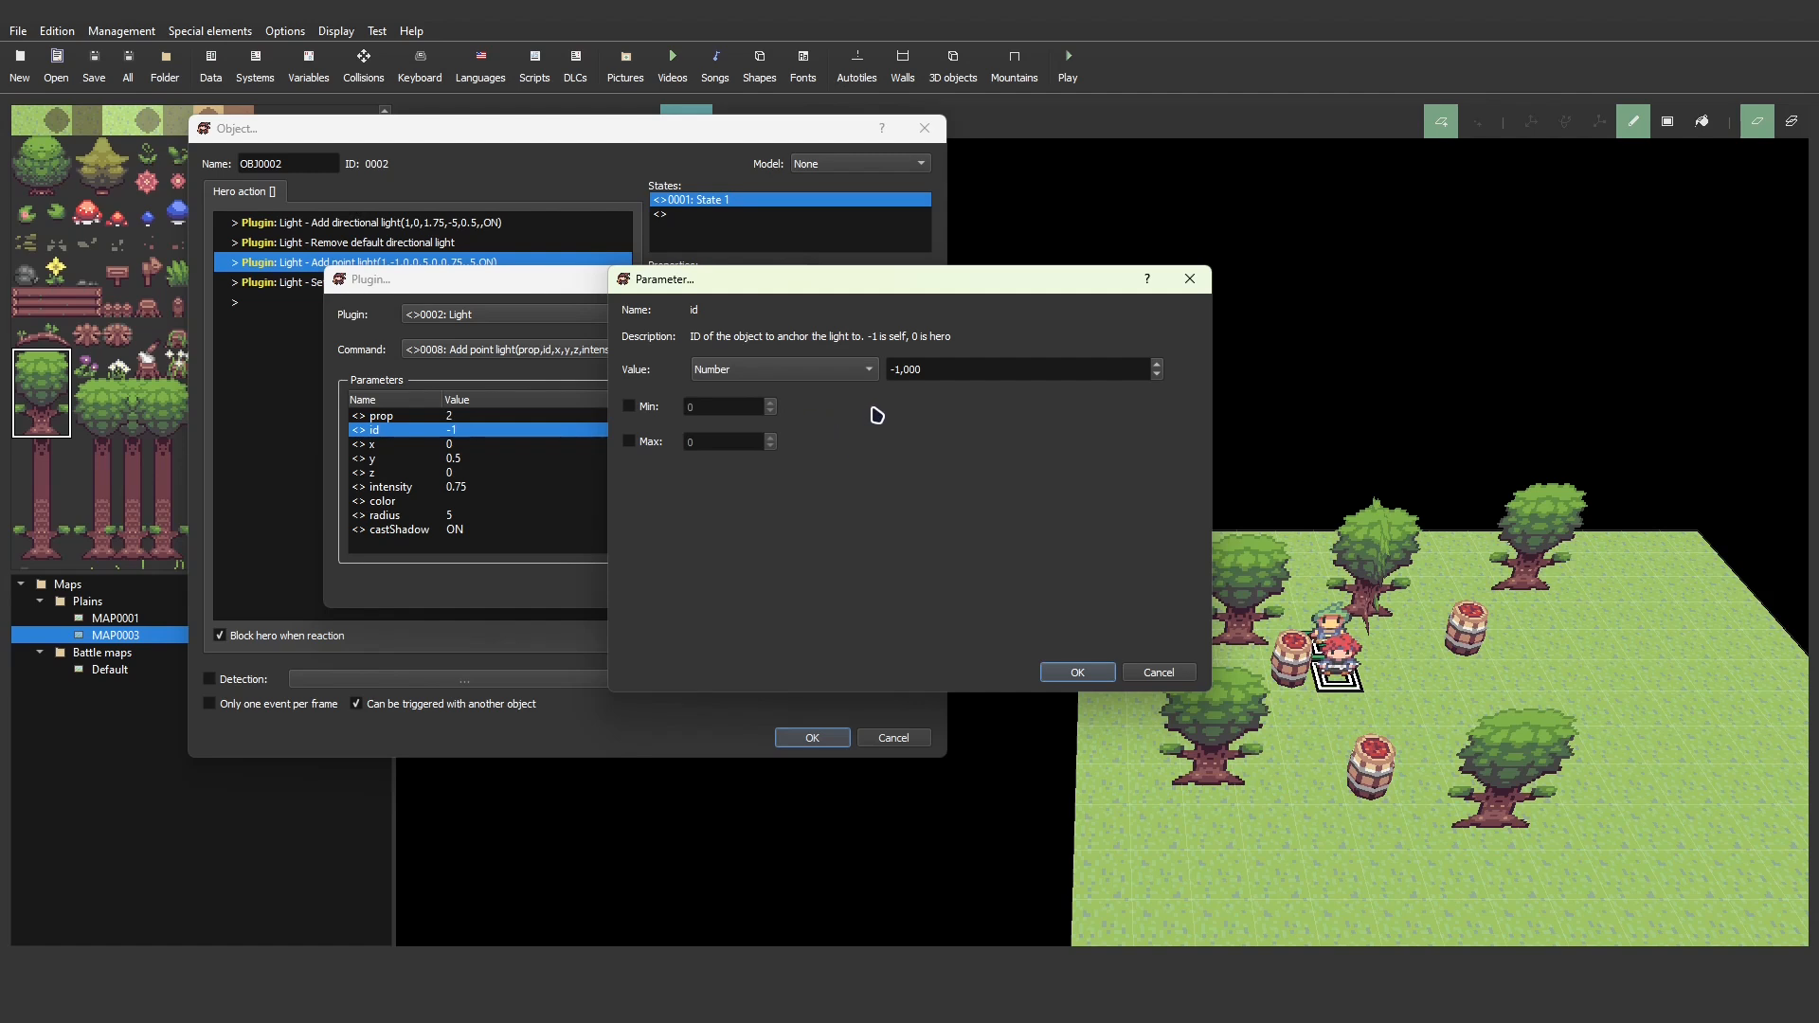
pyautogui.click(1077, 672)
pyautogui.click(683, 591)
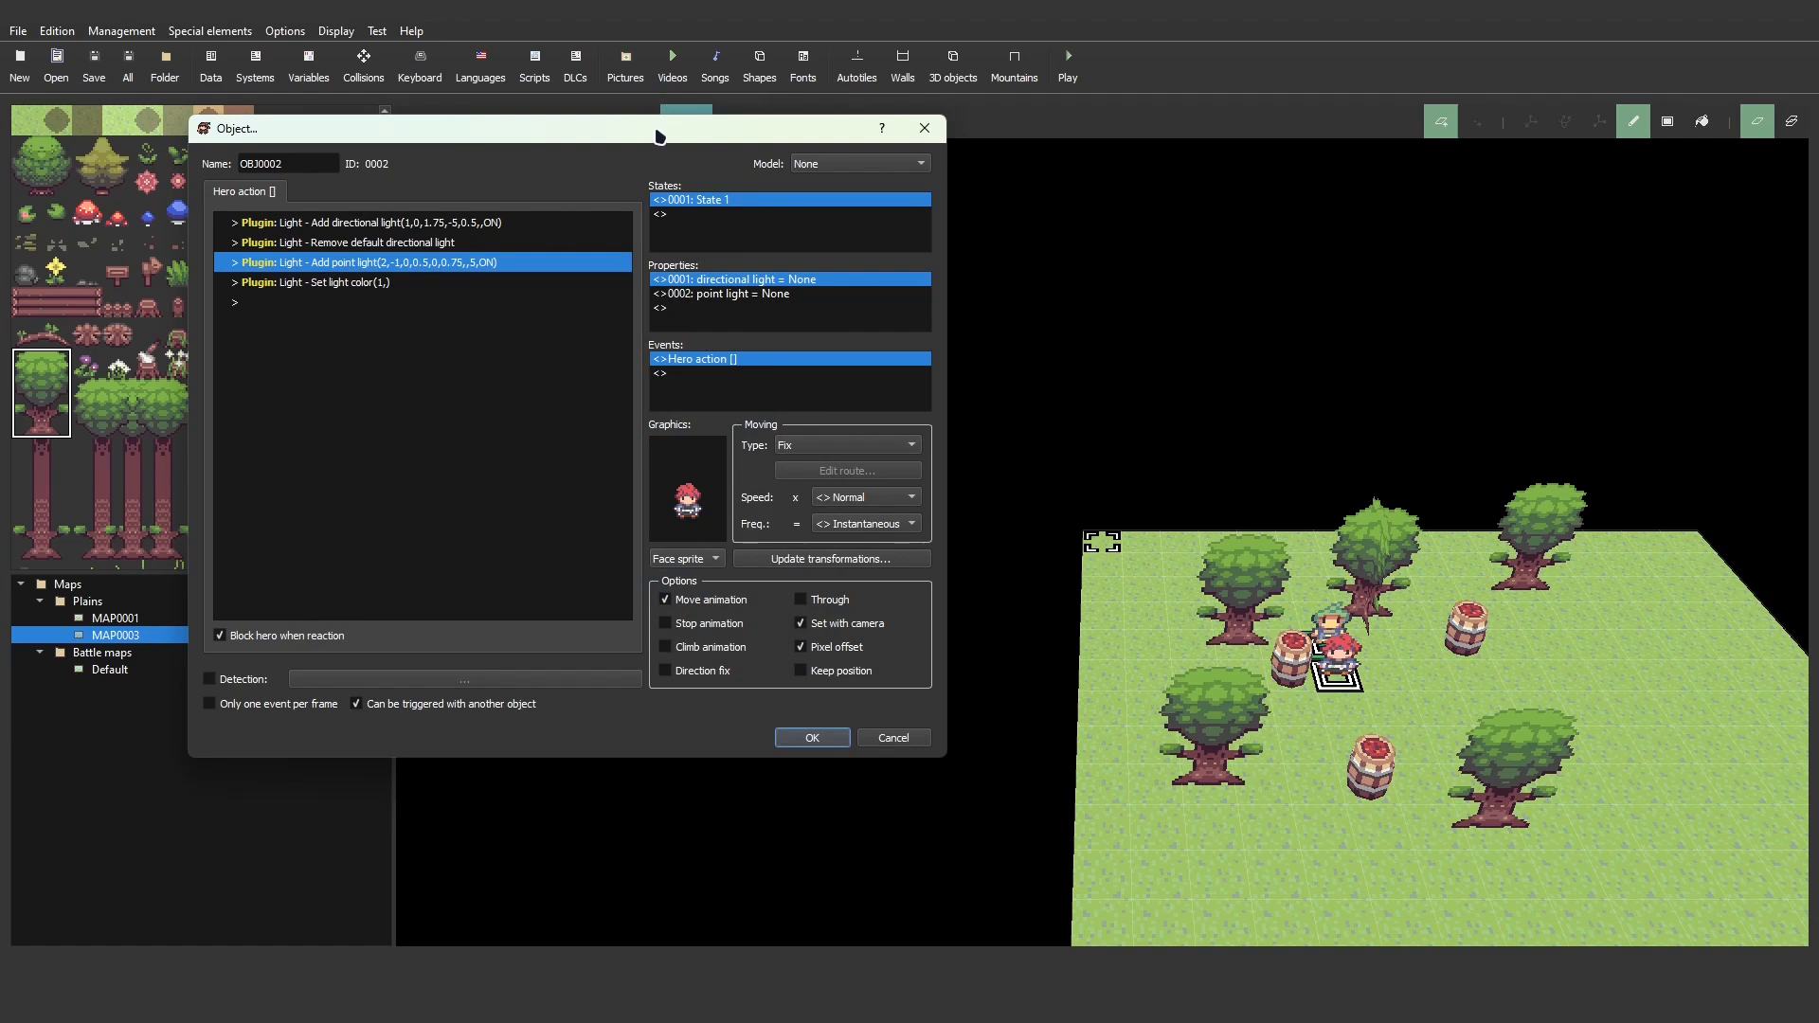
# - Set the point light's id parameter to 0 to anchor it to the hero and accept the object changes
pyautogui.moveTo(661, 136); pyautogui.dragTo(1088, 163)
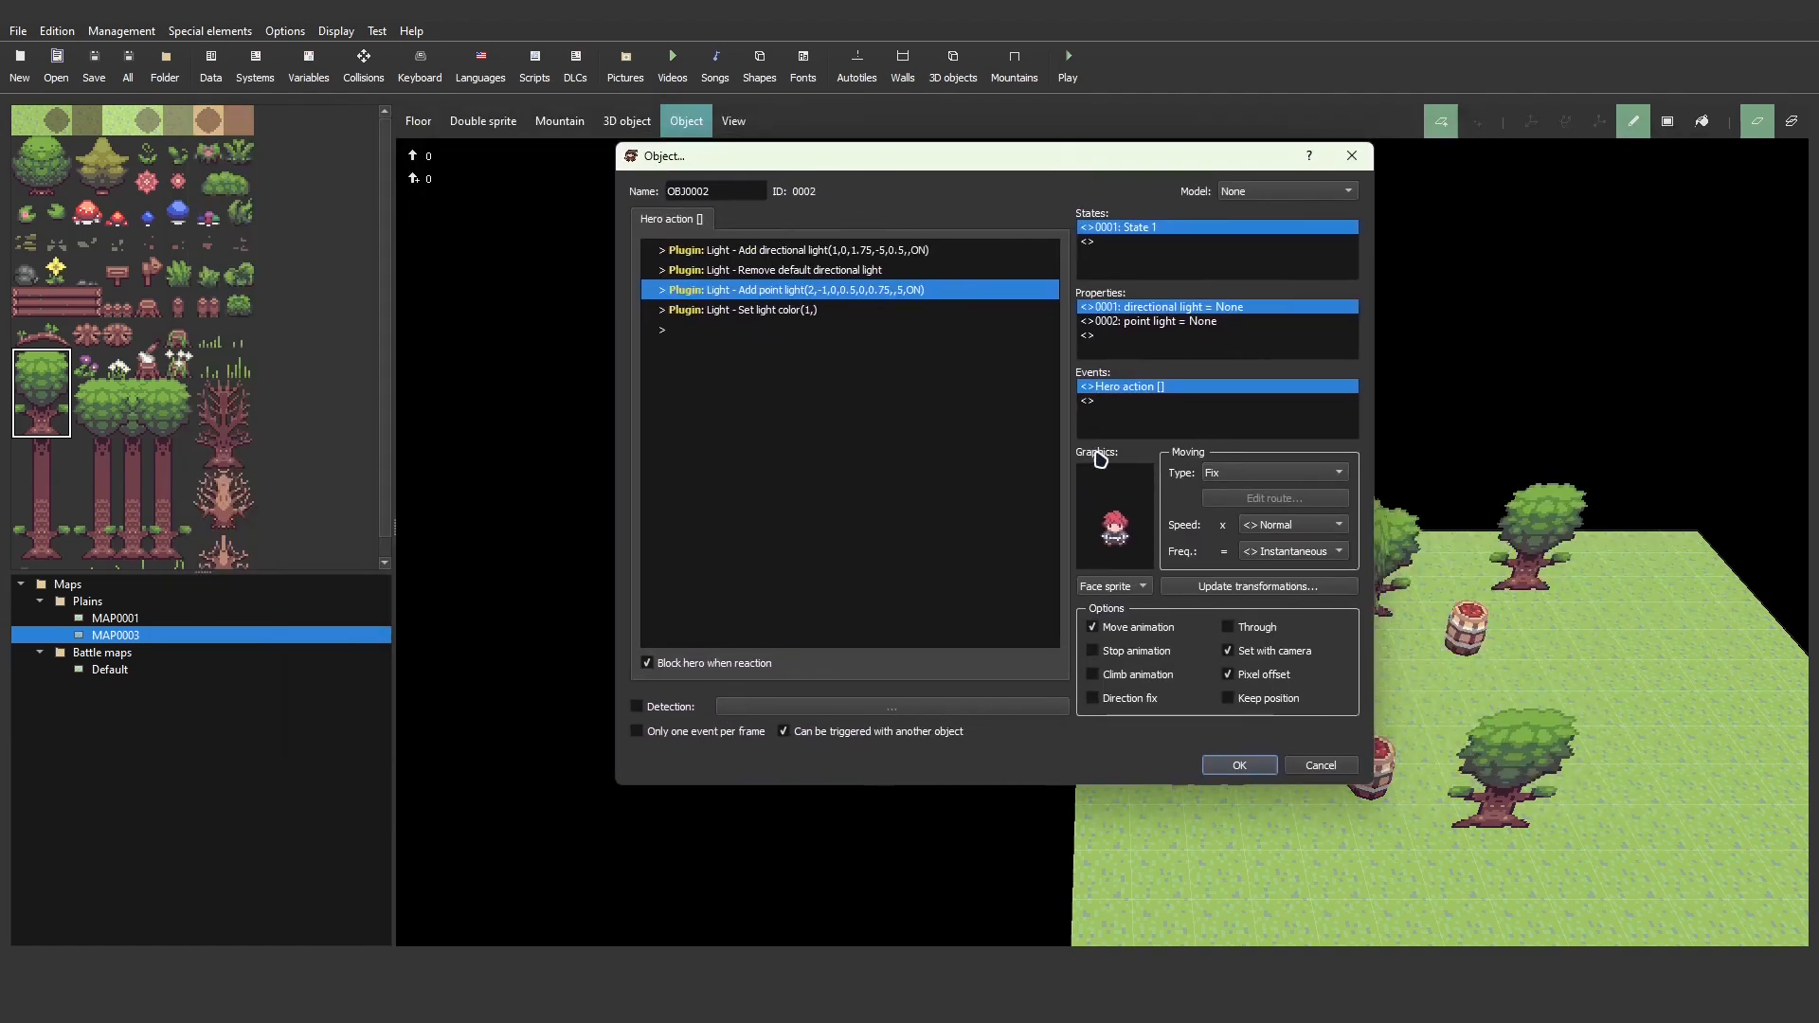
pyautogui.doubleClick(822, 292)
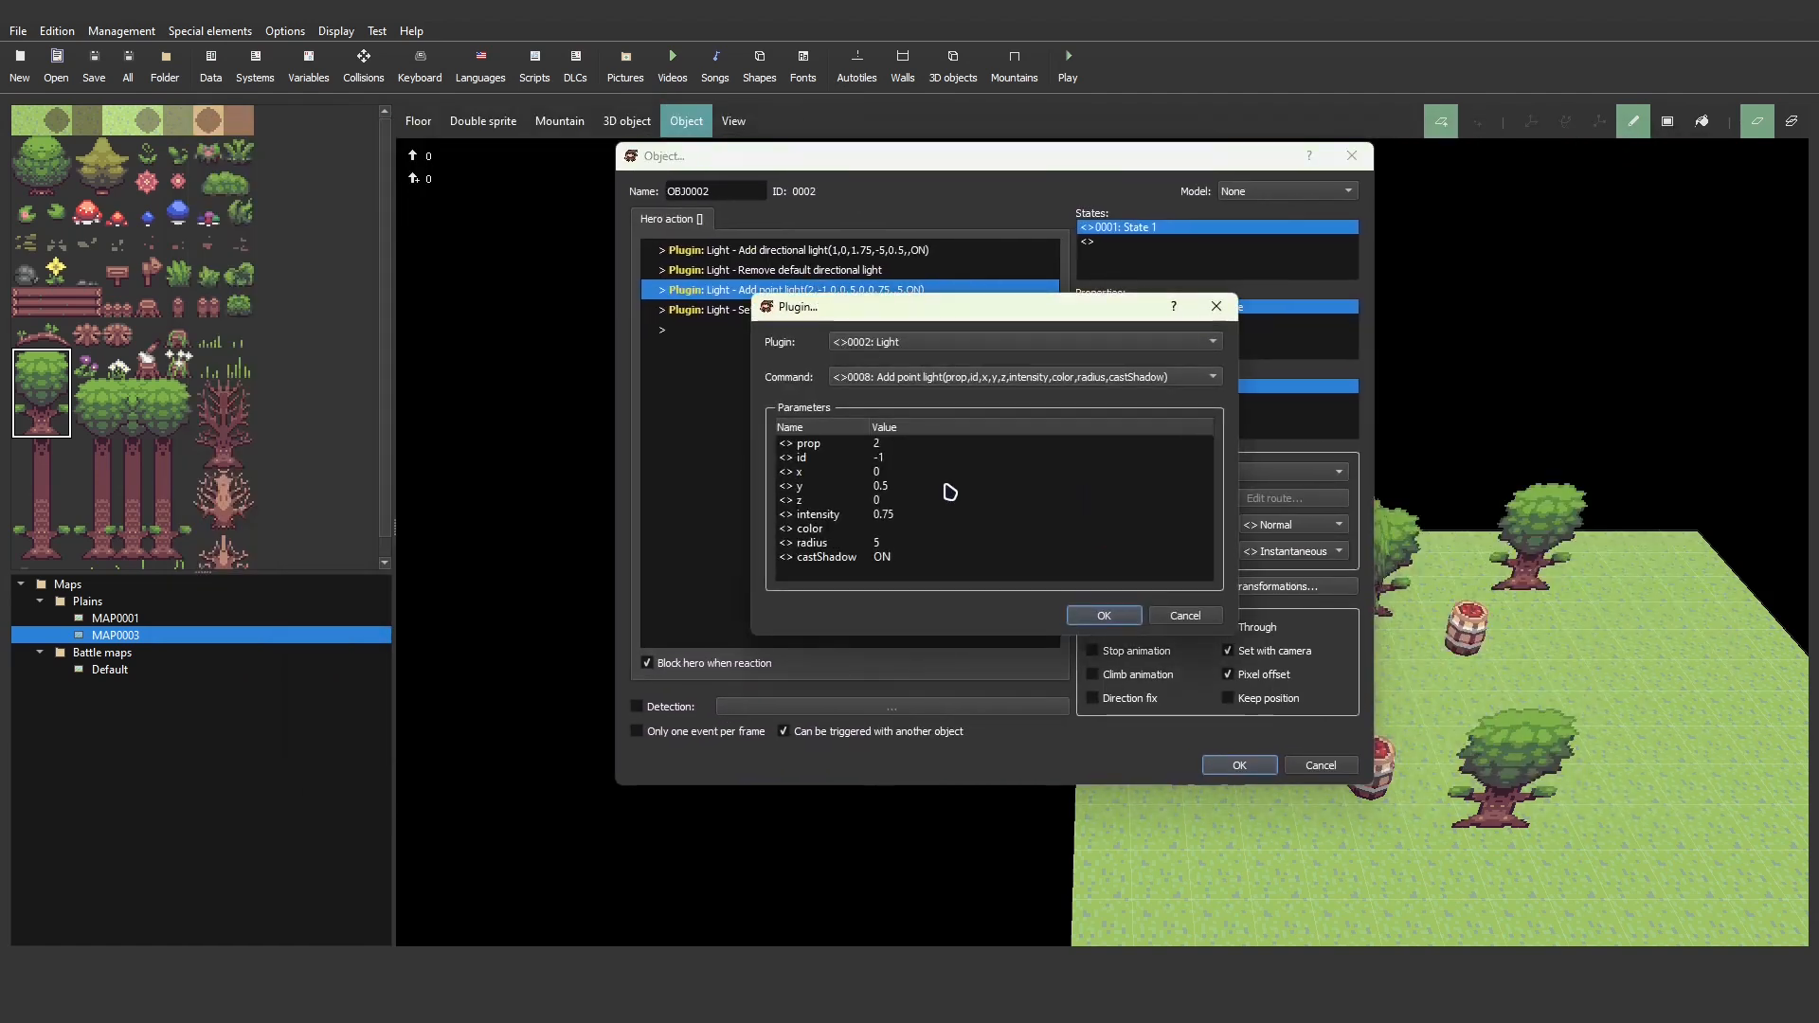
pyautogui.doubleClick(887, 460)
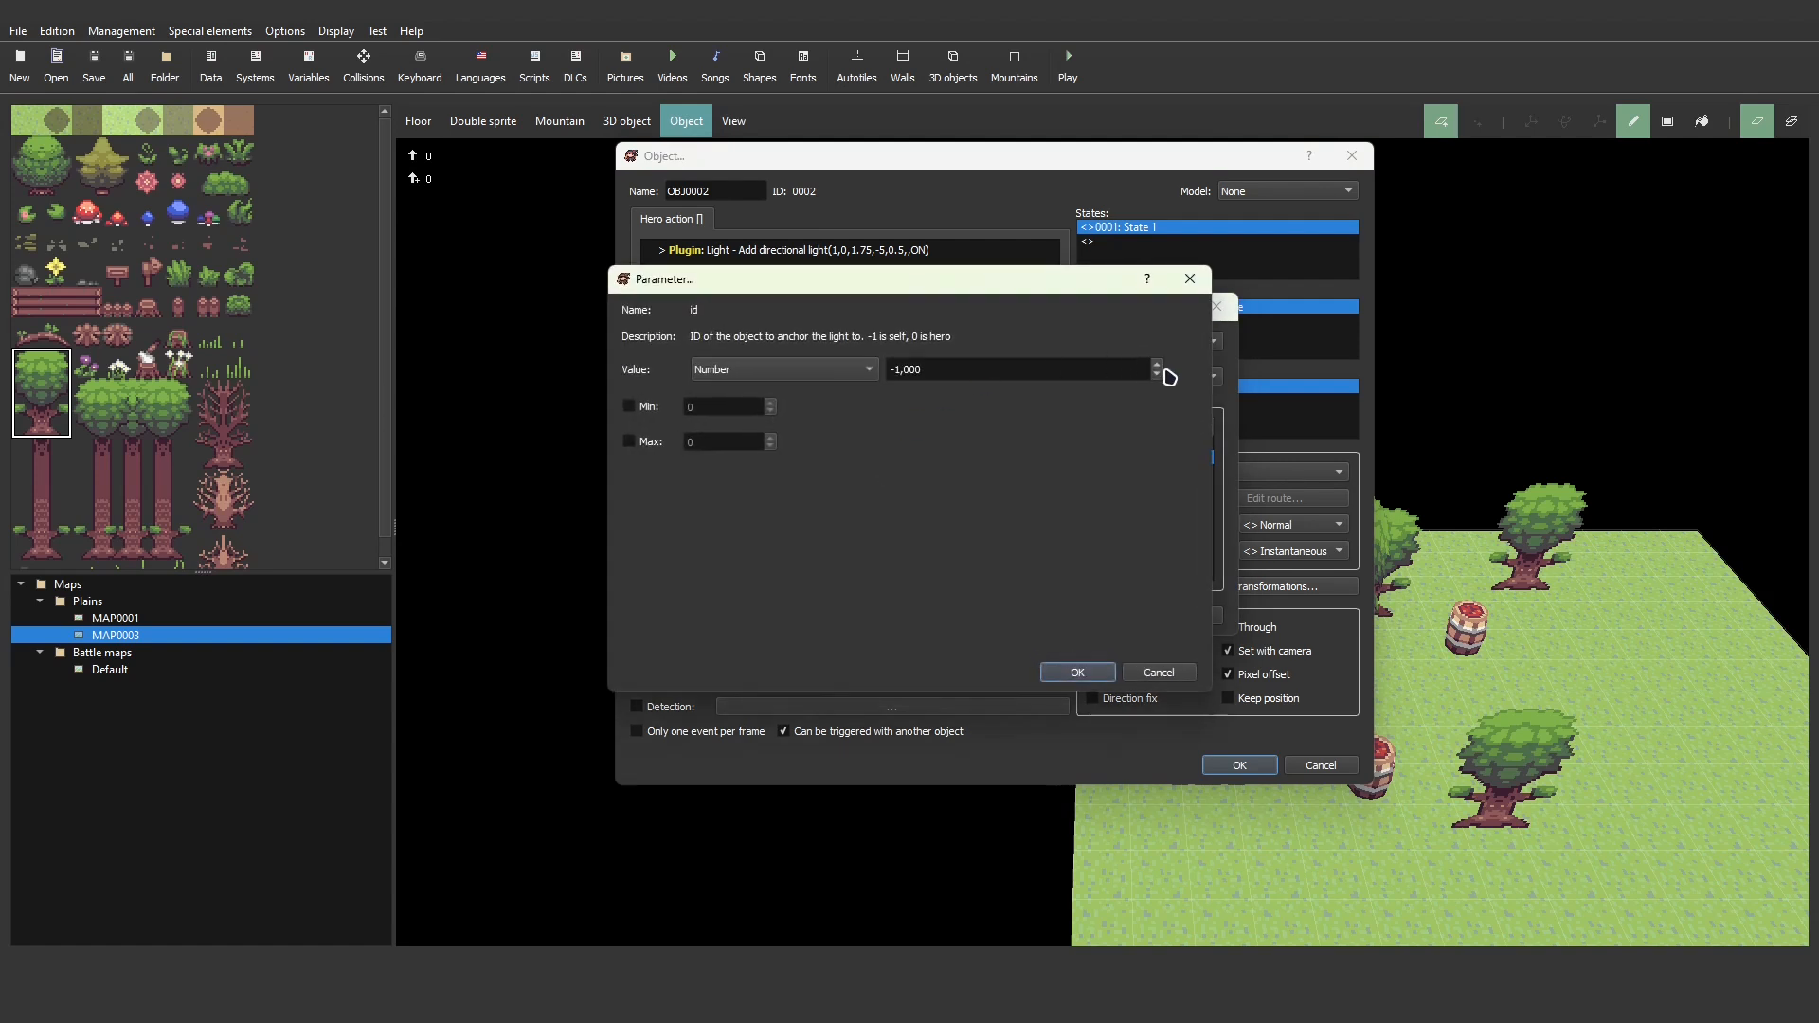
pyautogui.click(1157, 365)
pyautogui.click(1090, 672)
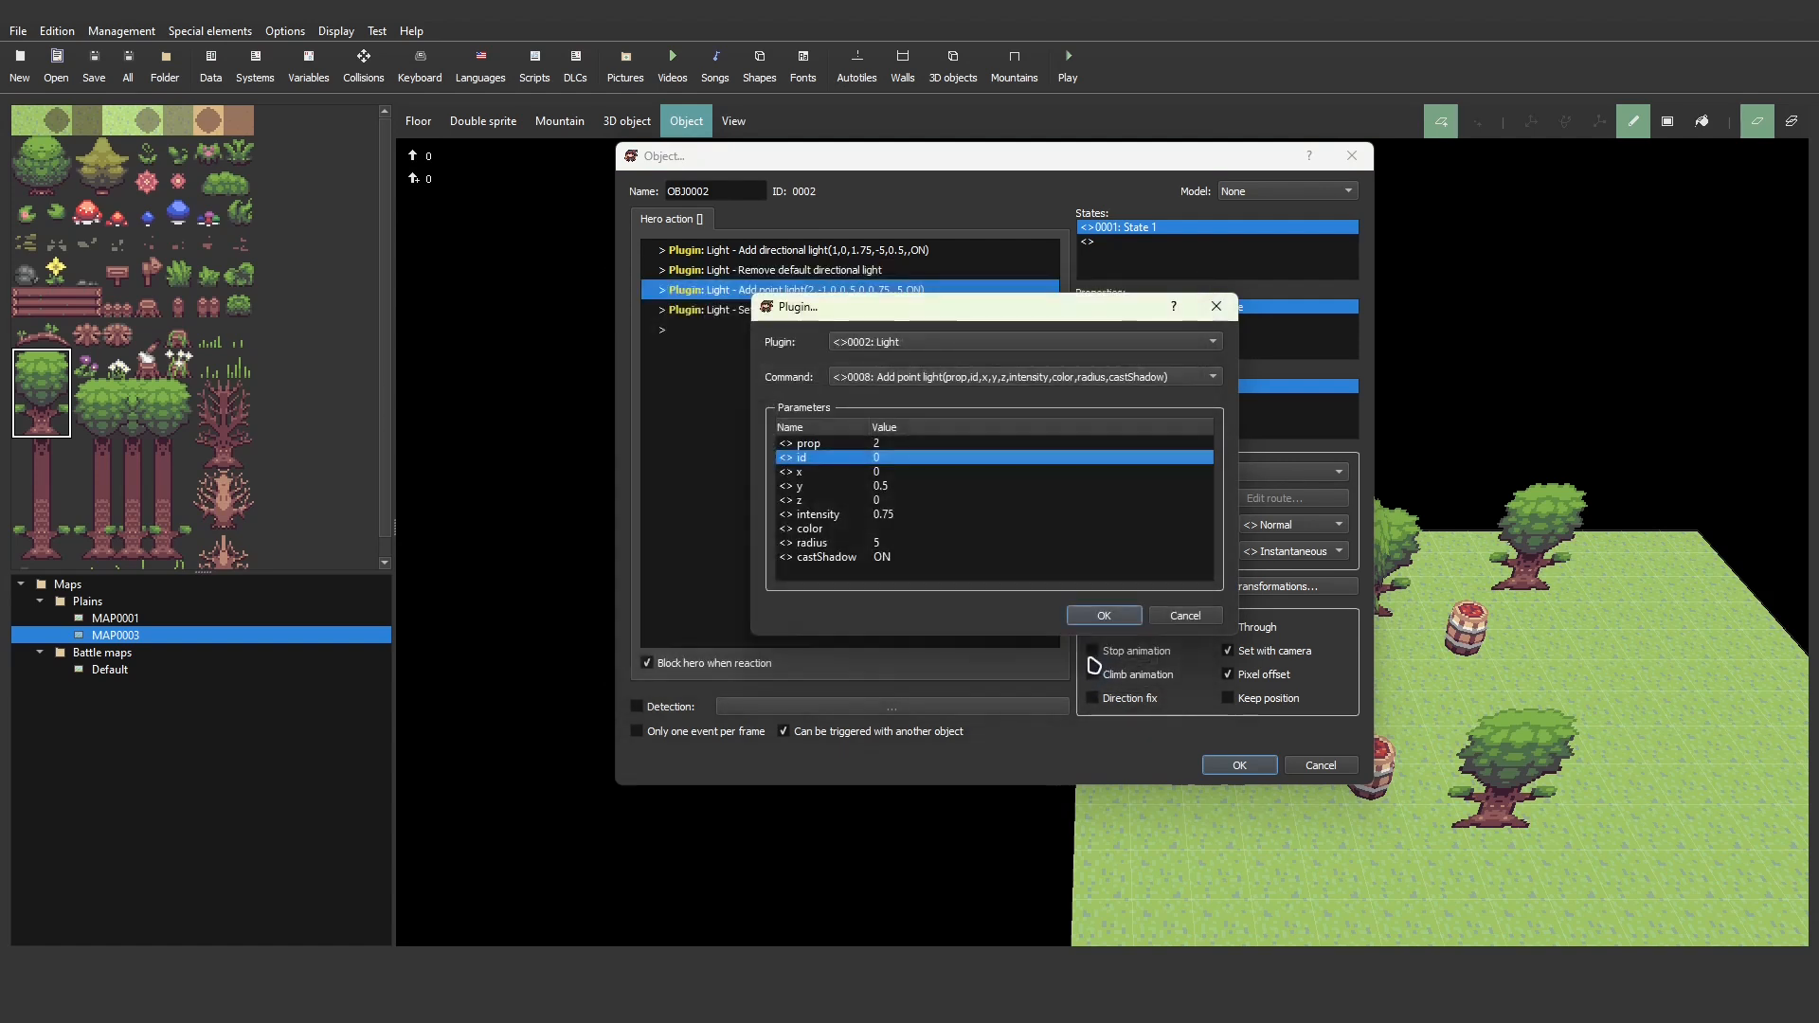
pyautogui.click(1104, 615)
pyautogui.click(1240, 764)
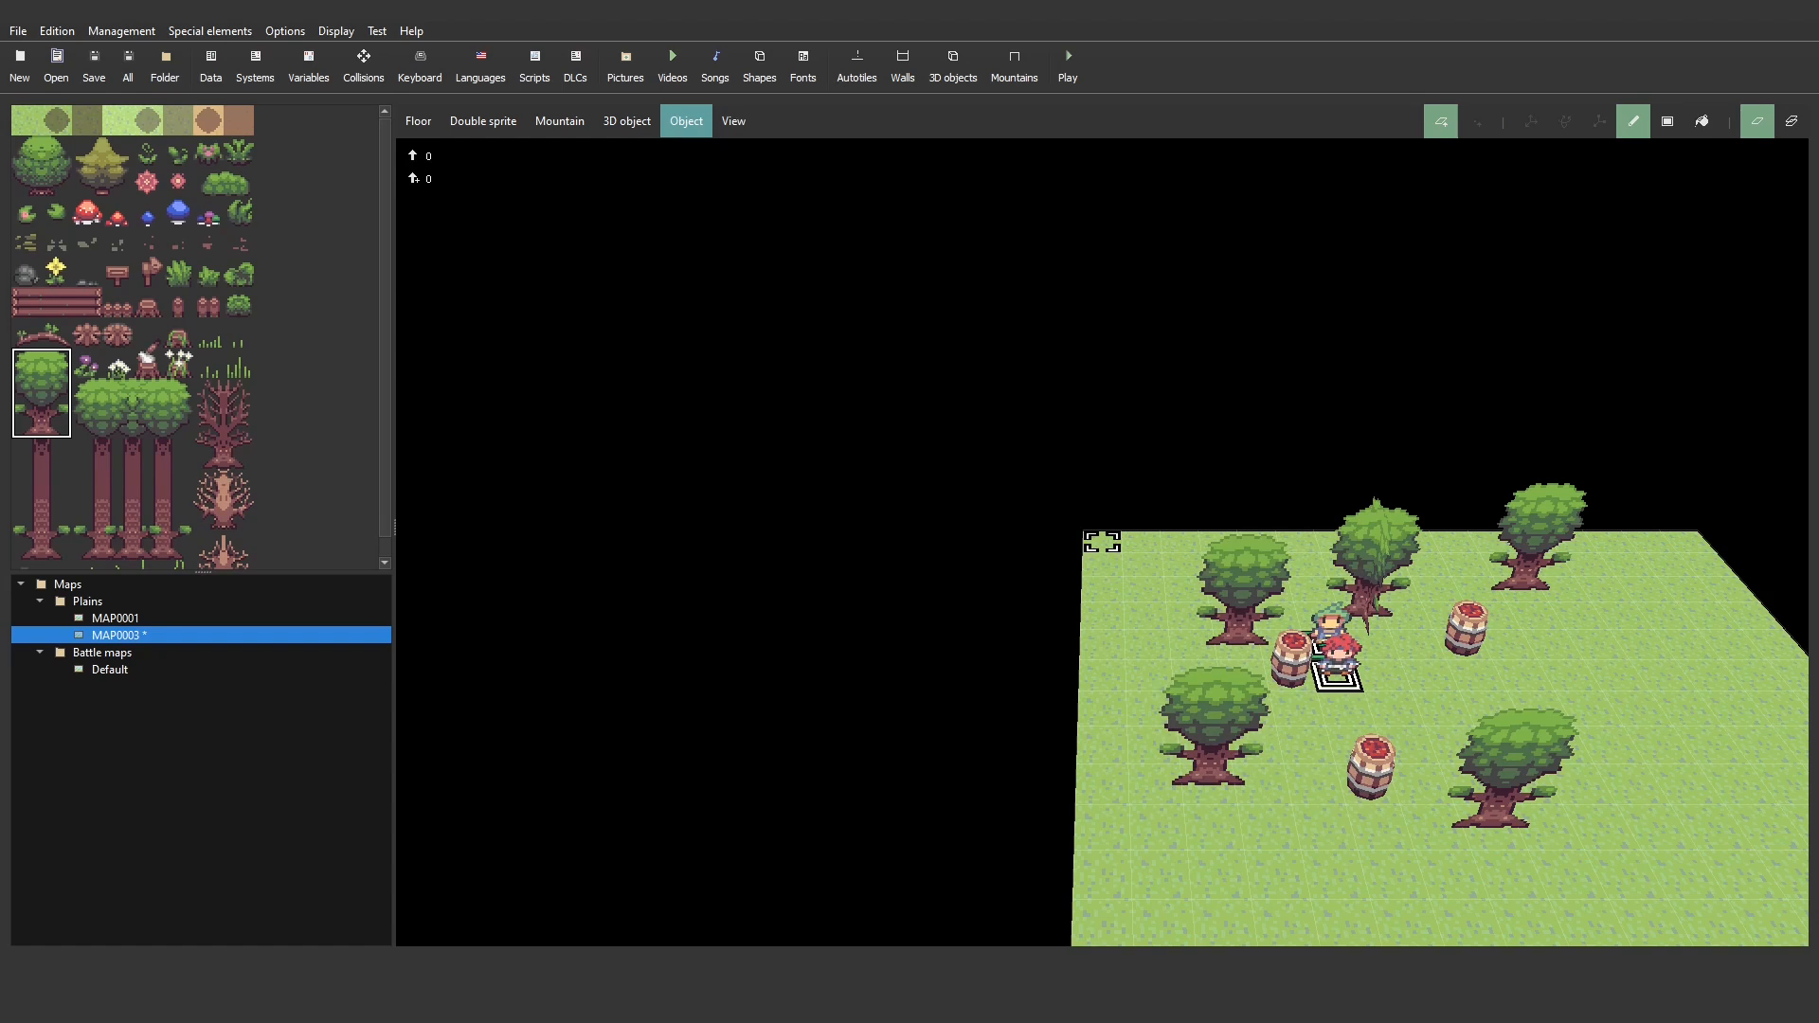
# - Save the maps and playtest a new game, walking the hero around to examine the light anchored to him
pyautogui.click(1068, 62)
pyautogui.click(893, 504)
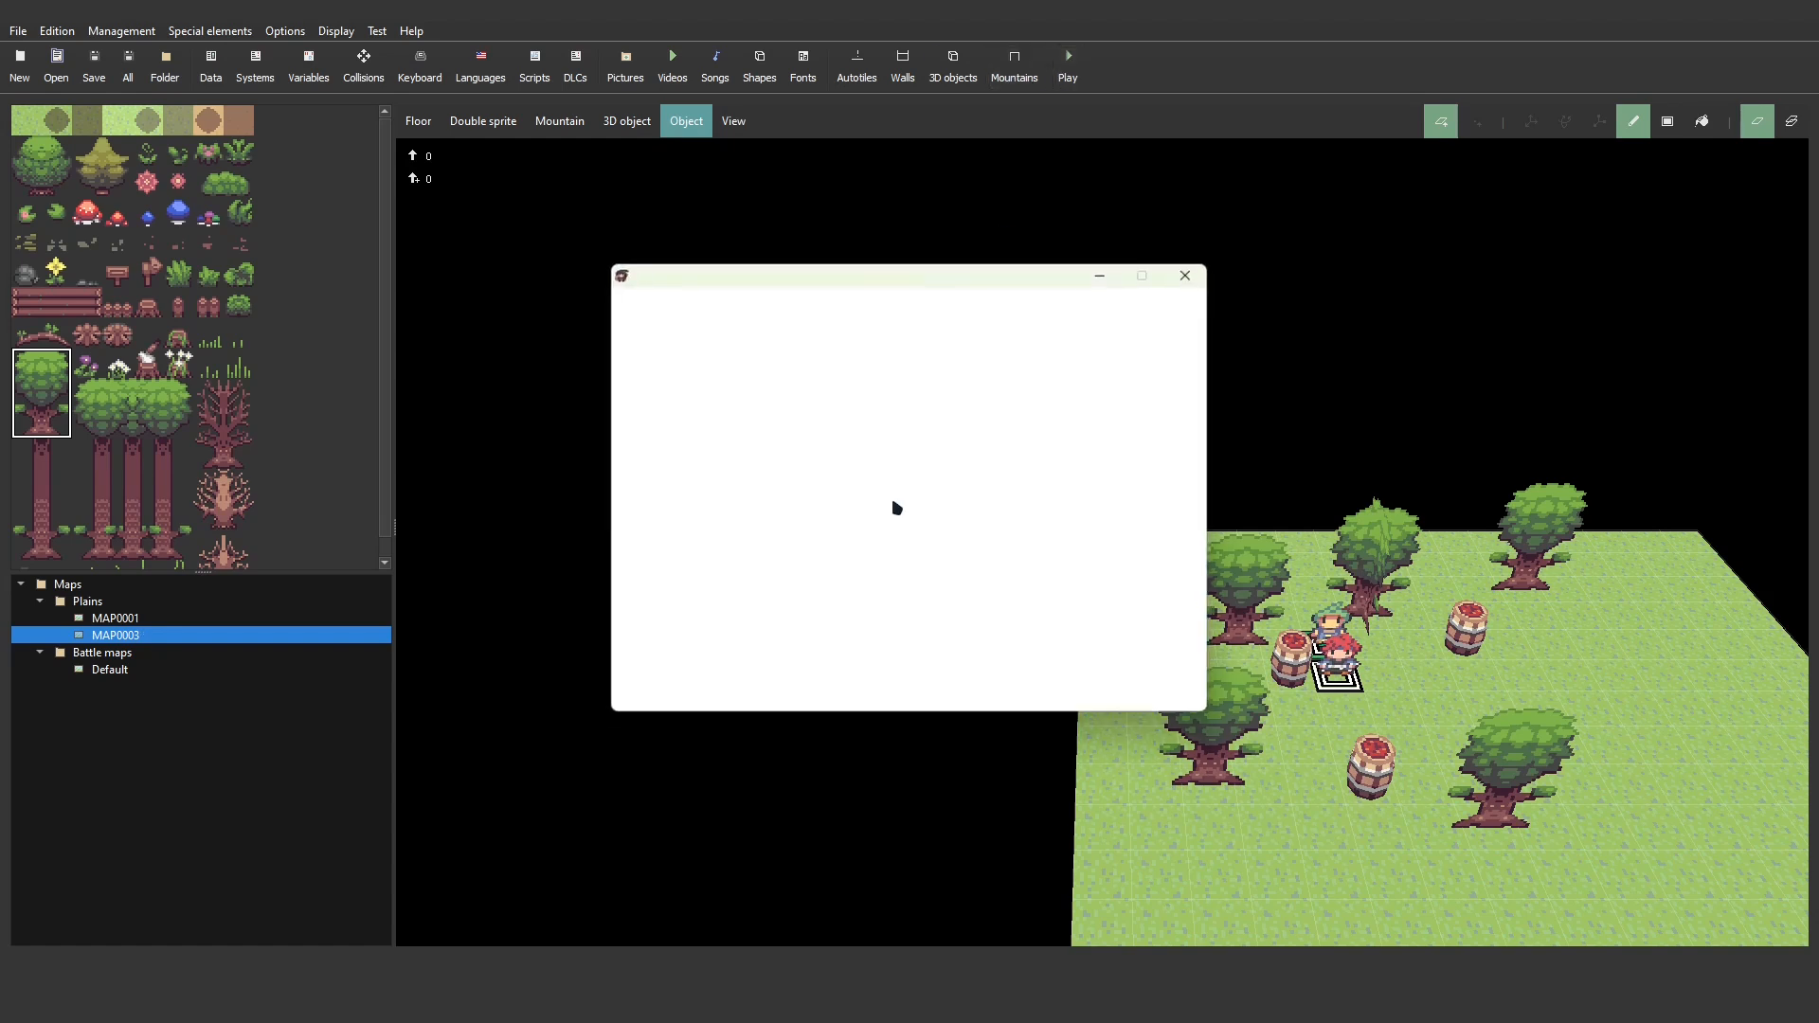
pyautogui.press('Return')
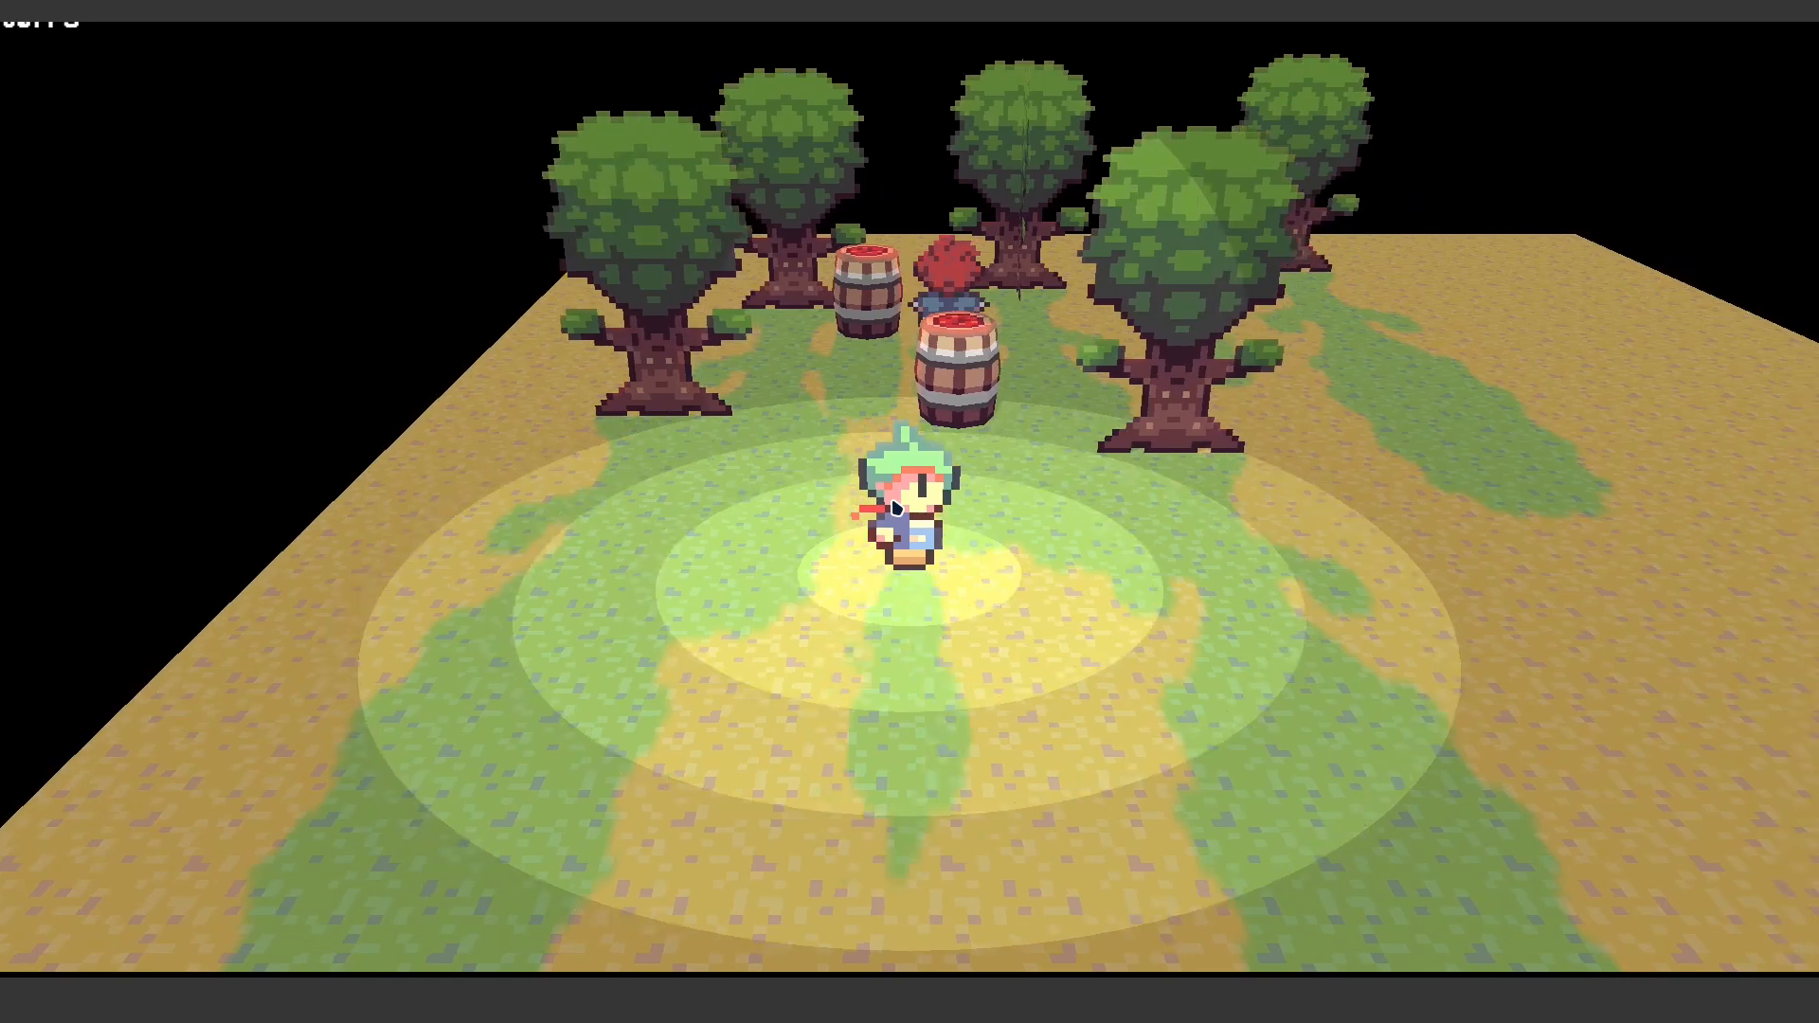
pyautogui.press('Left')
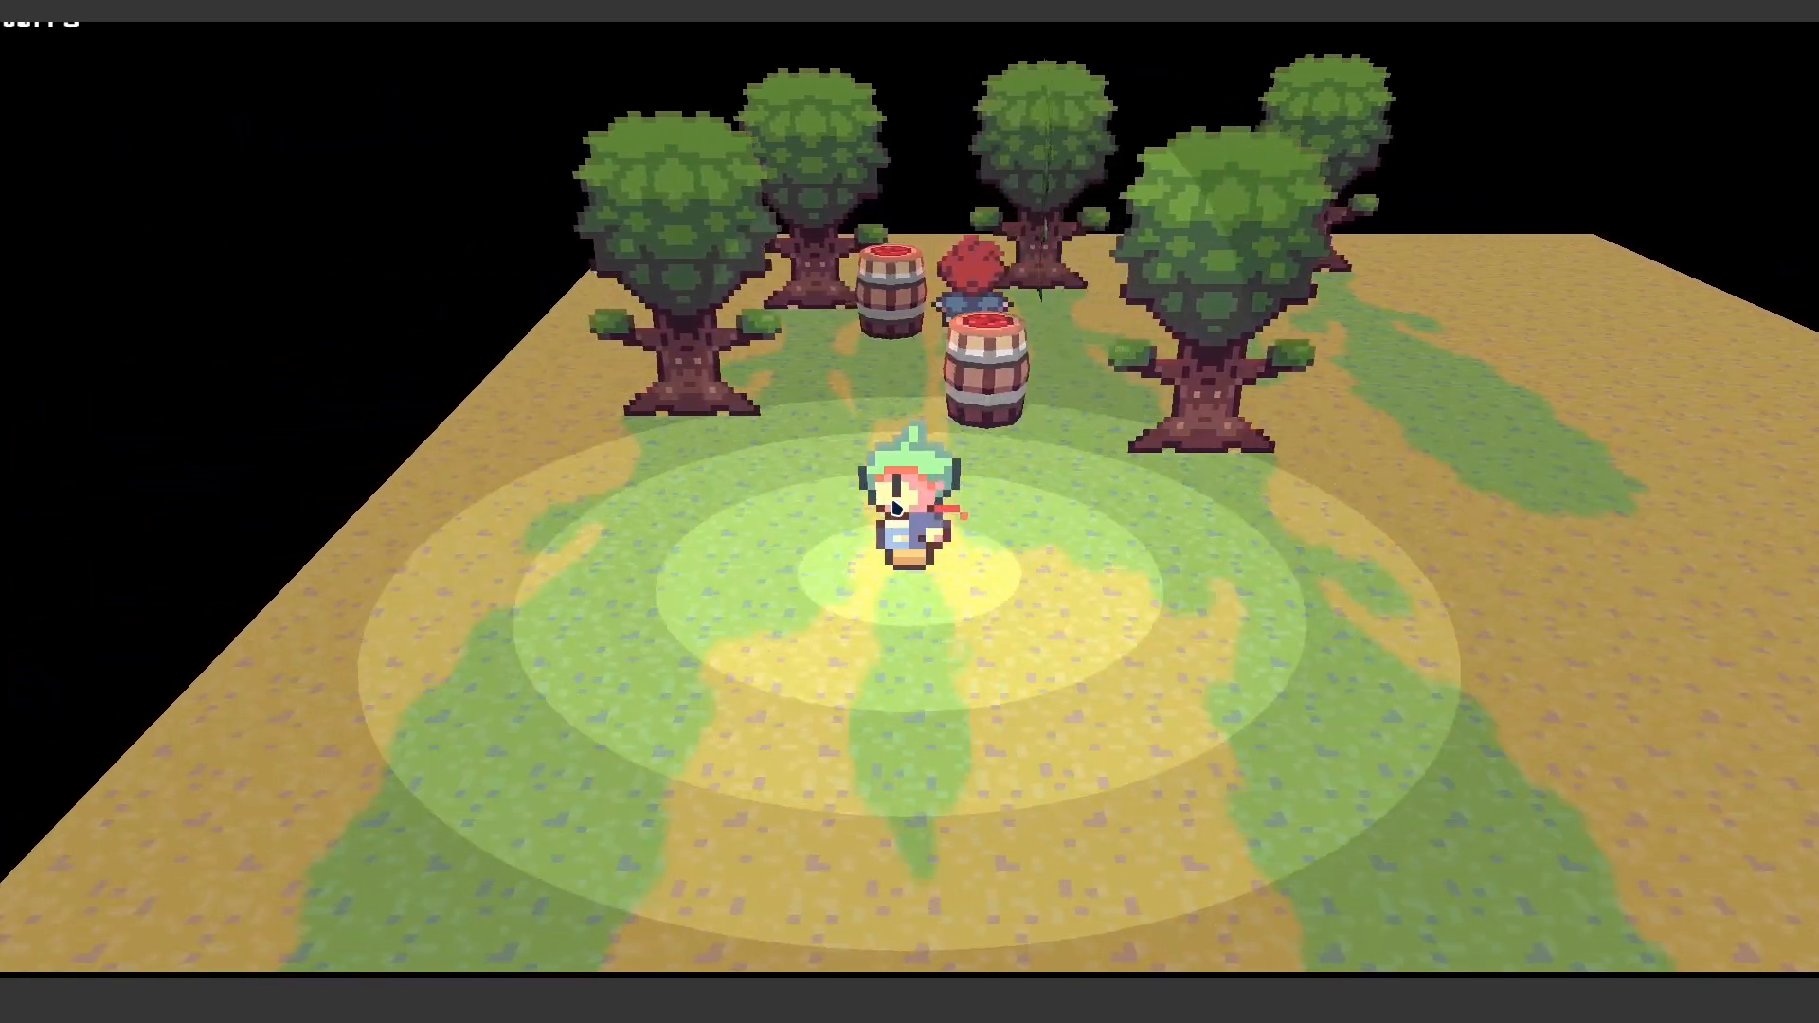
# - Close the test game and set the Add point light command's x offset to 1 in the red-haired character's object
pyautogui.hotkey('alt', 'F4')
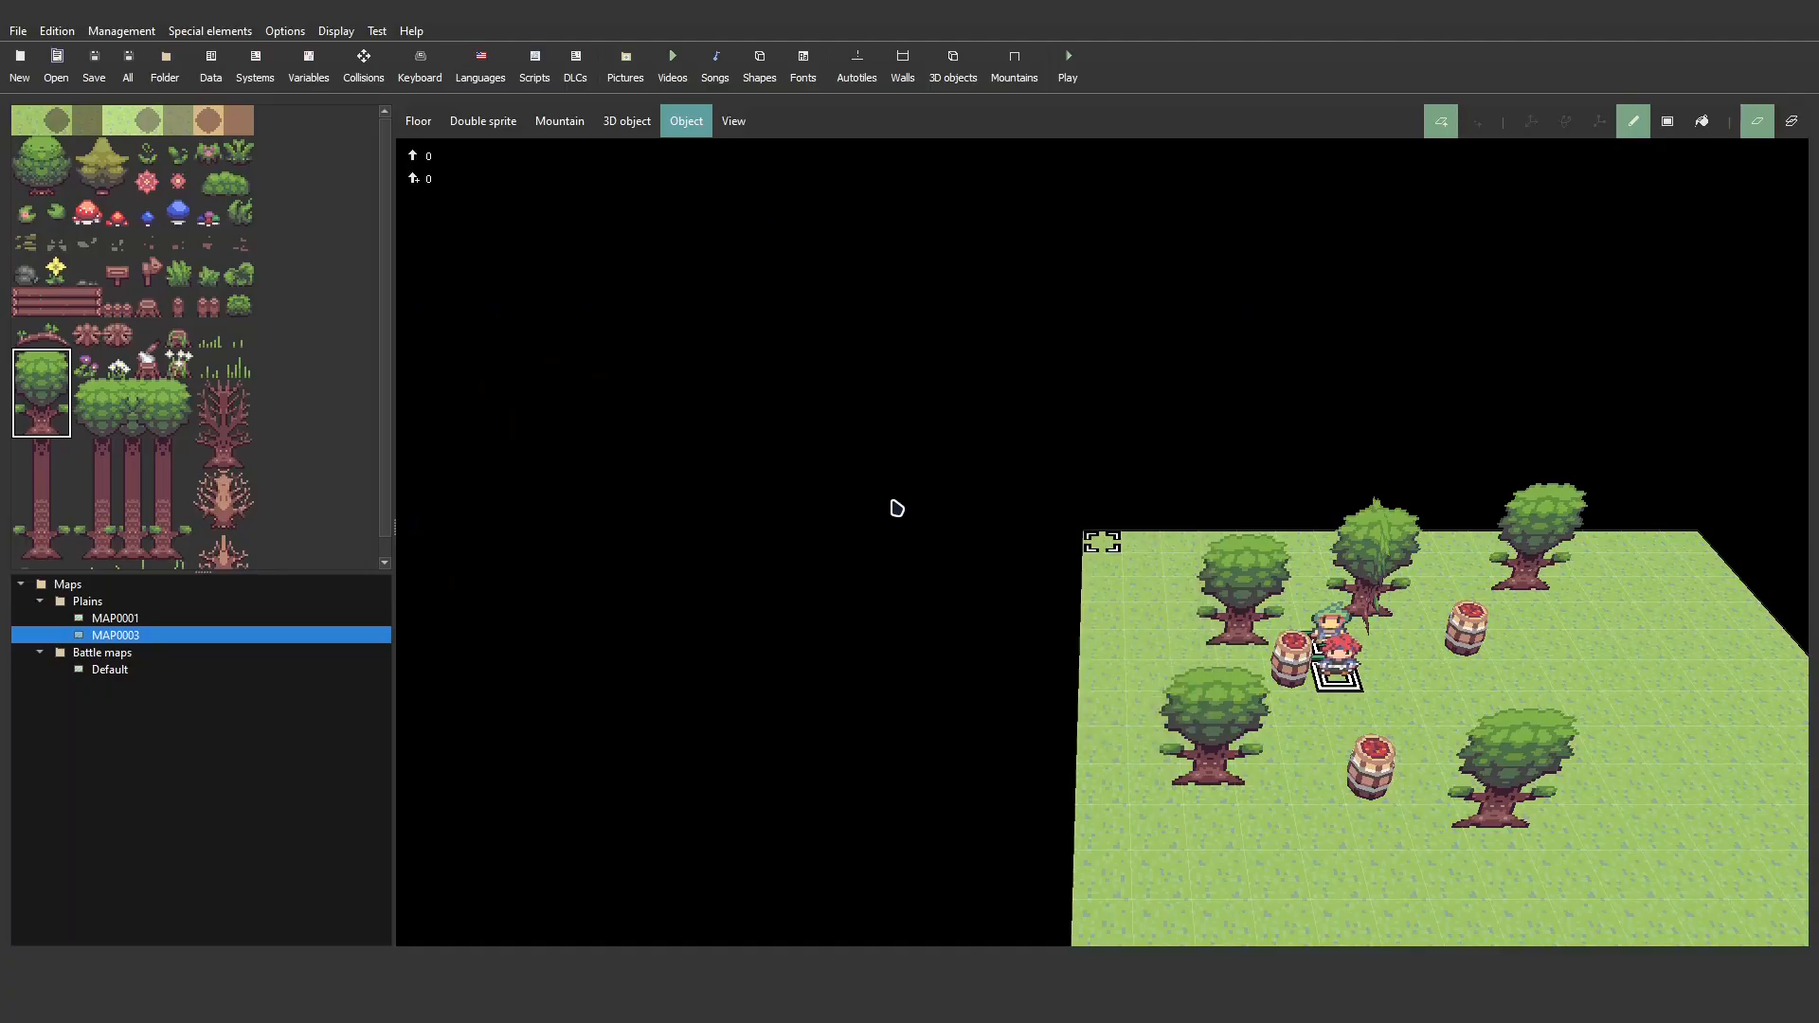
pyautogui.doubleClick(1338, 663)
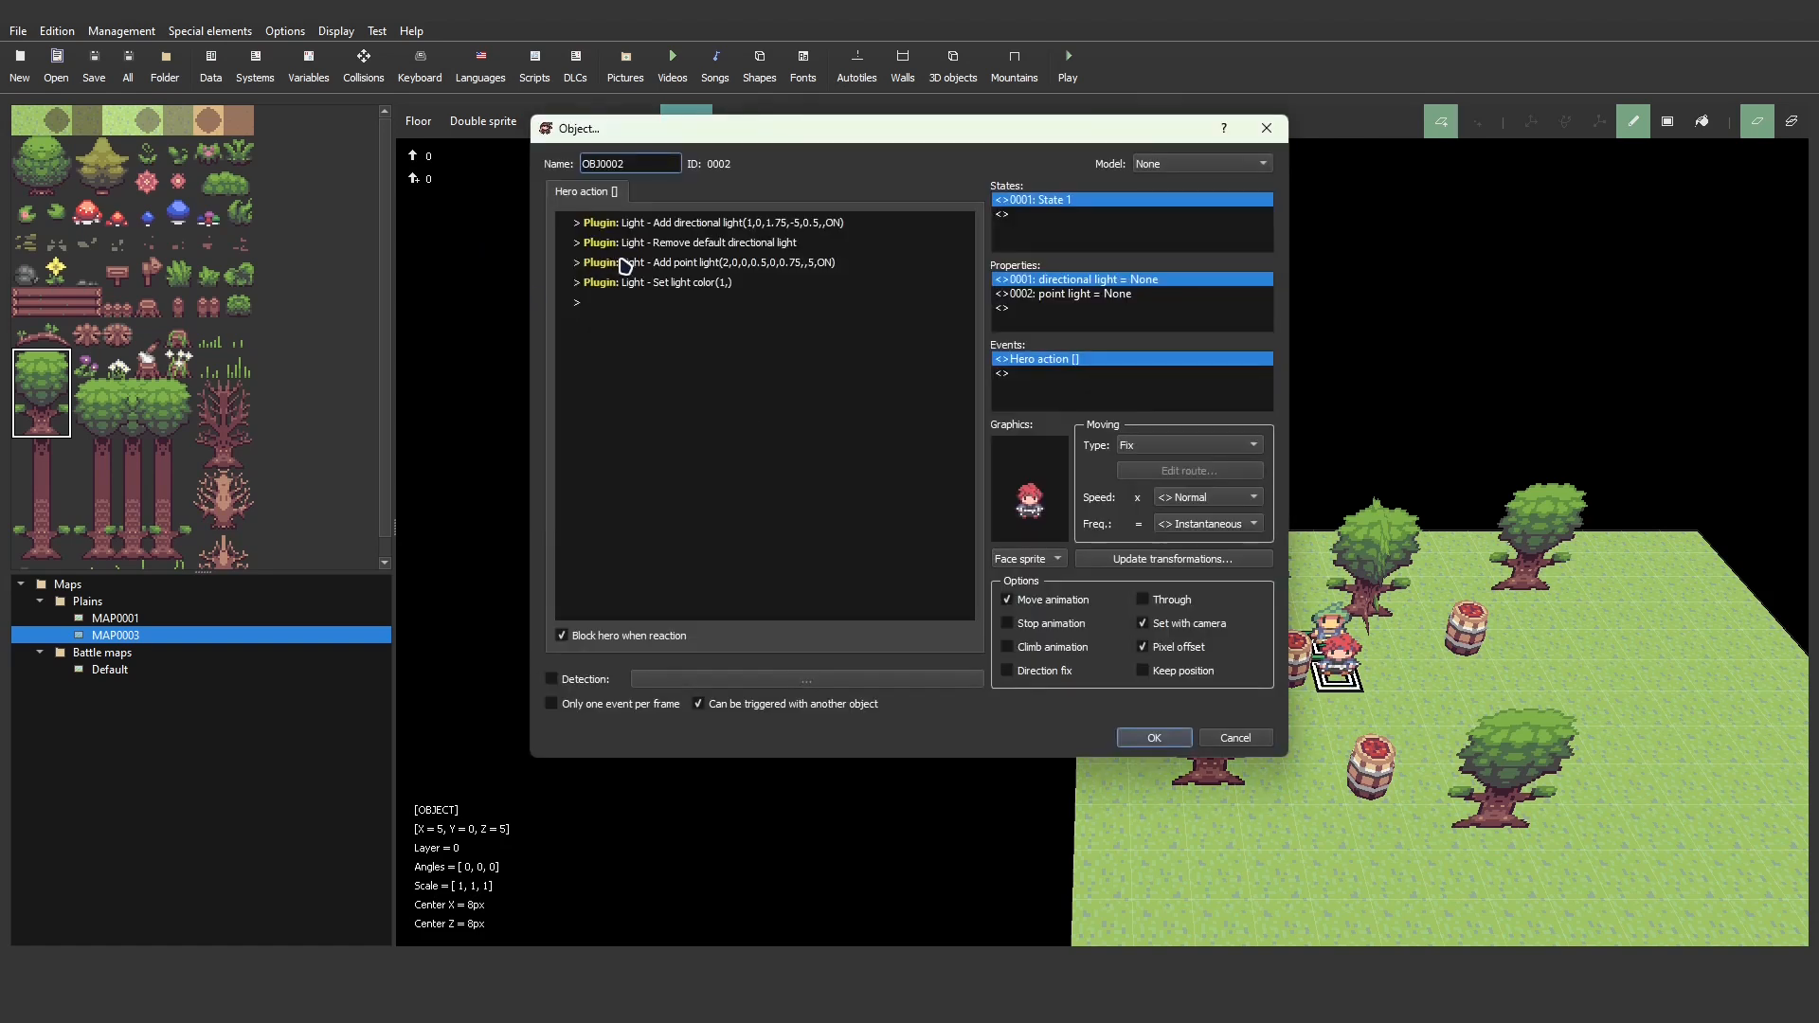
pyautogui.doubleClick(656, 265)
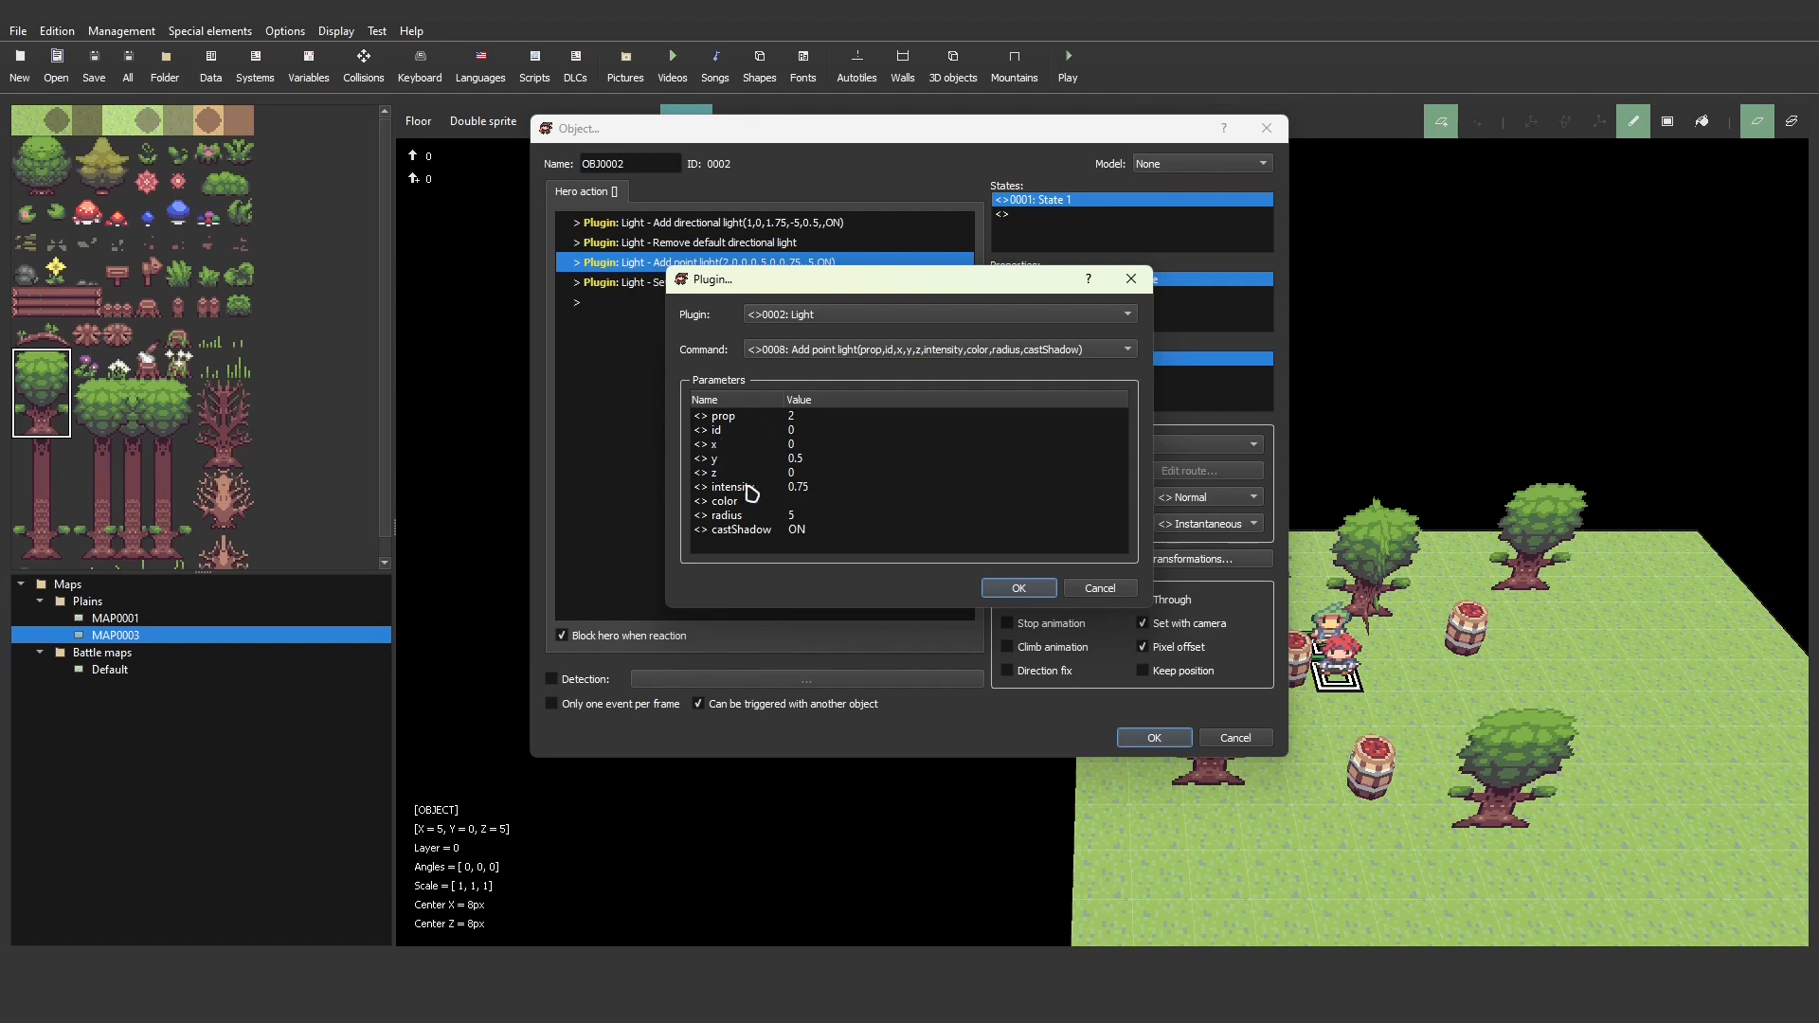
pyautogui.click(742, 435)
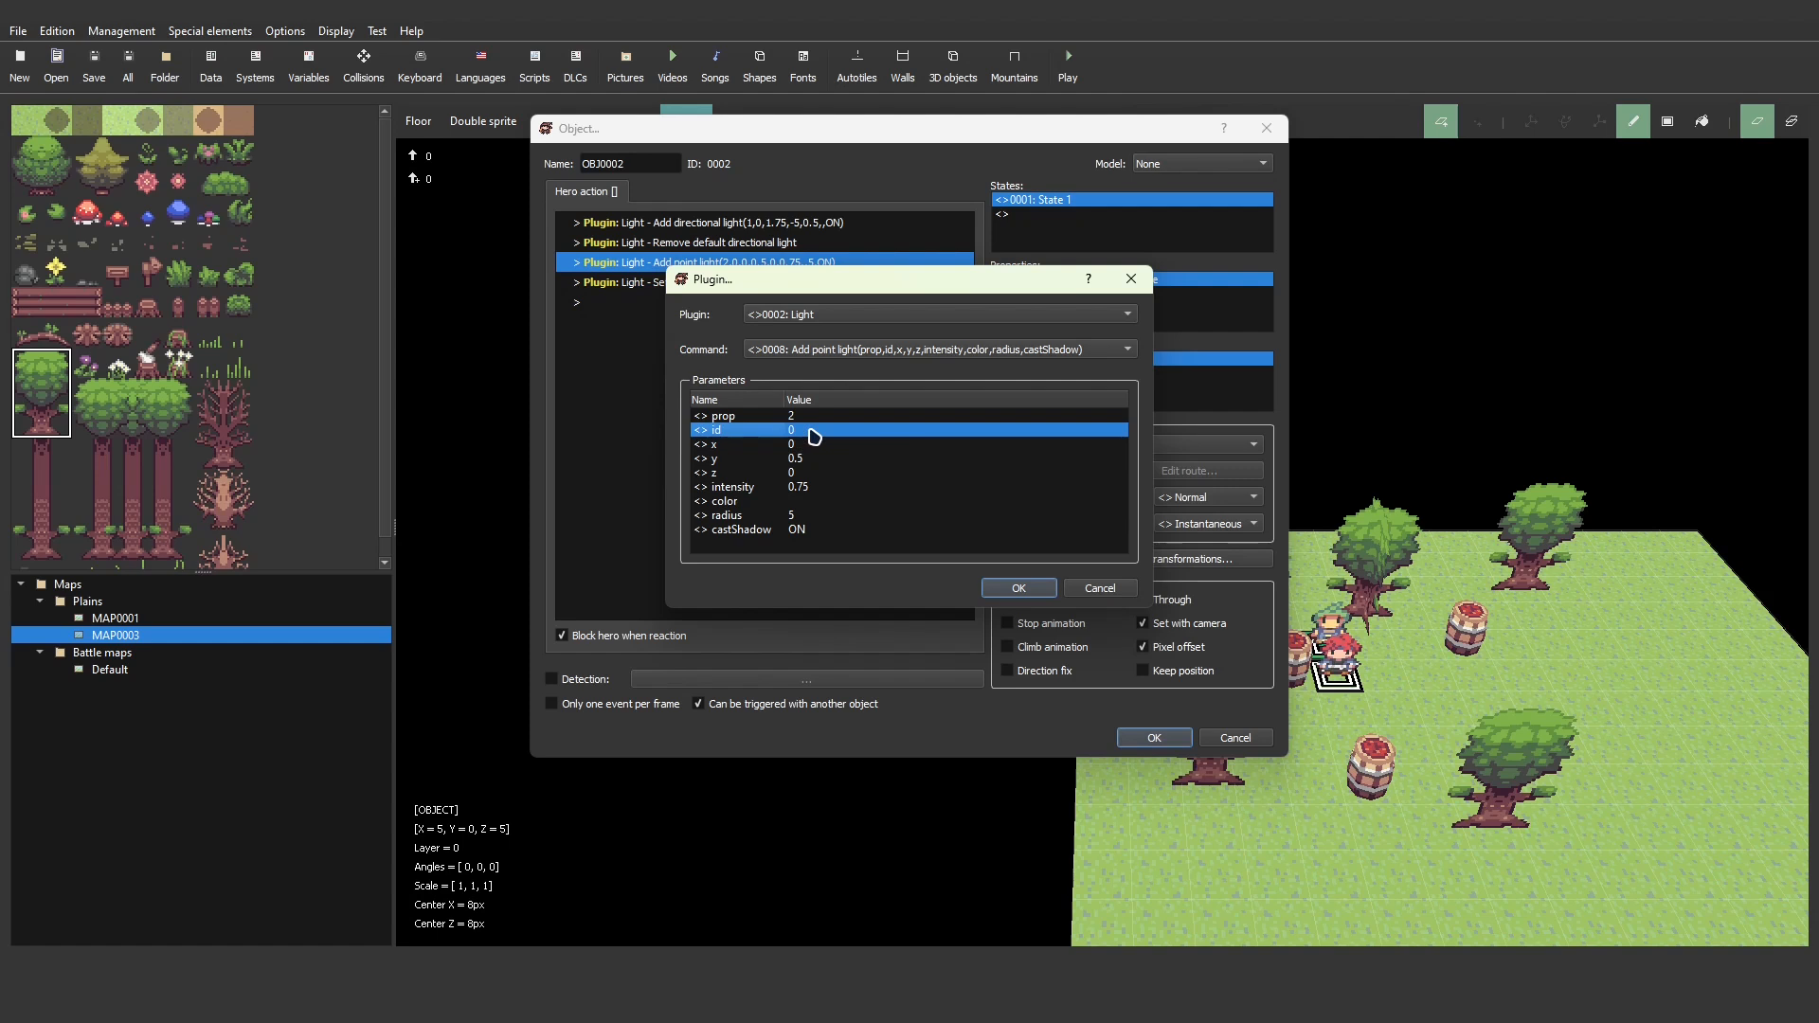
pyautogui.doubleClick(726, 445)
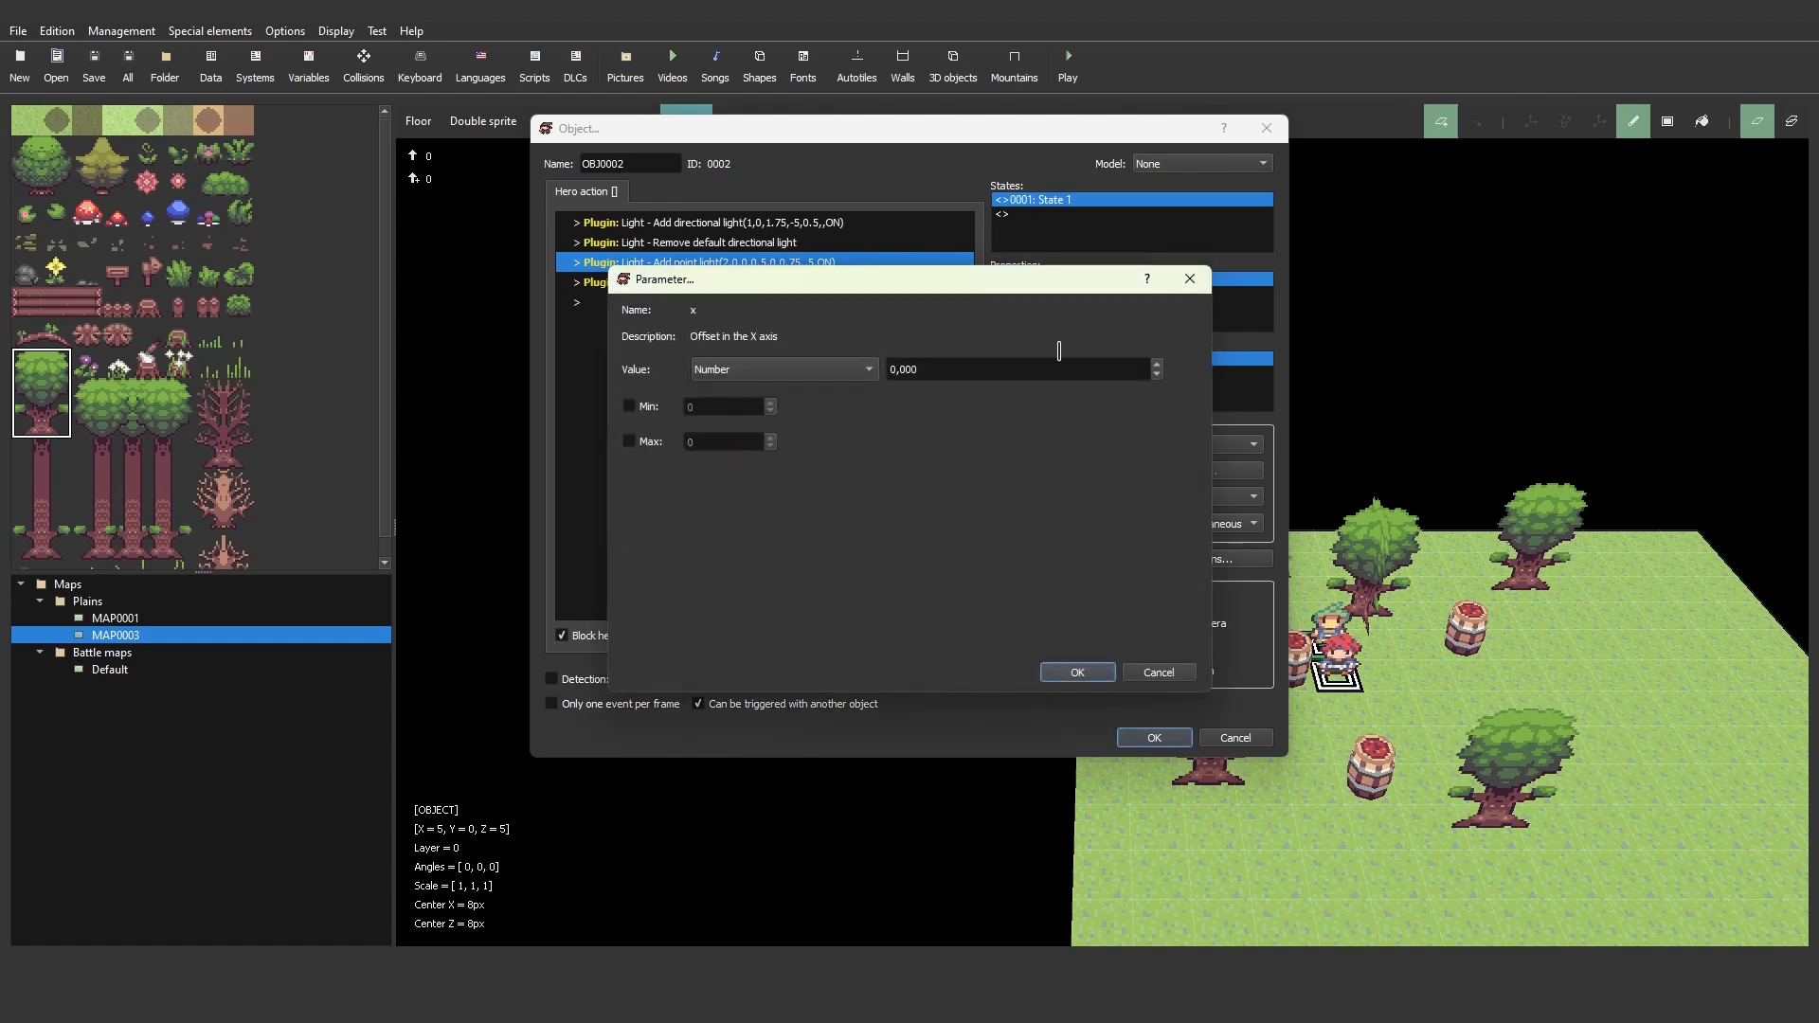
pyautogui.click(1157, 365)
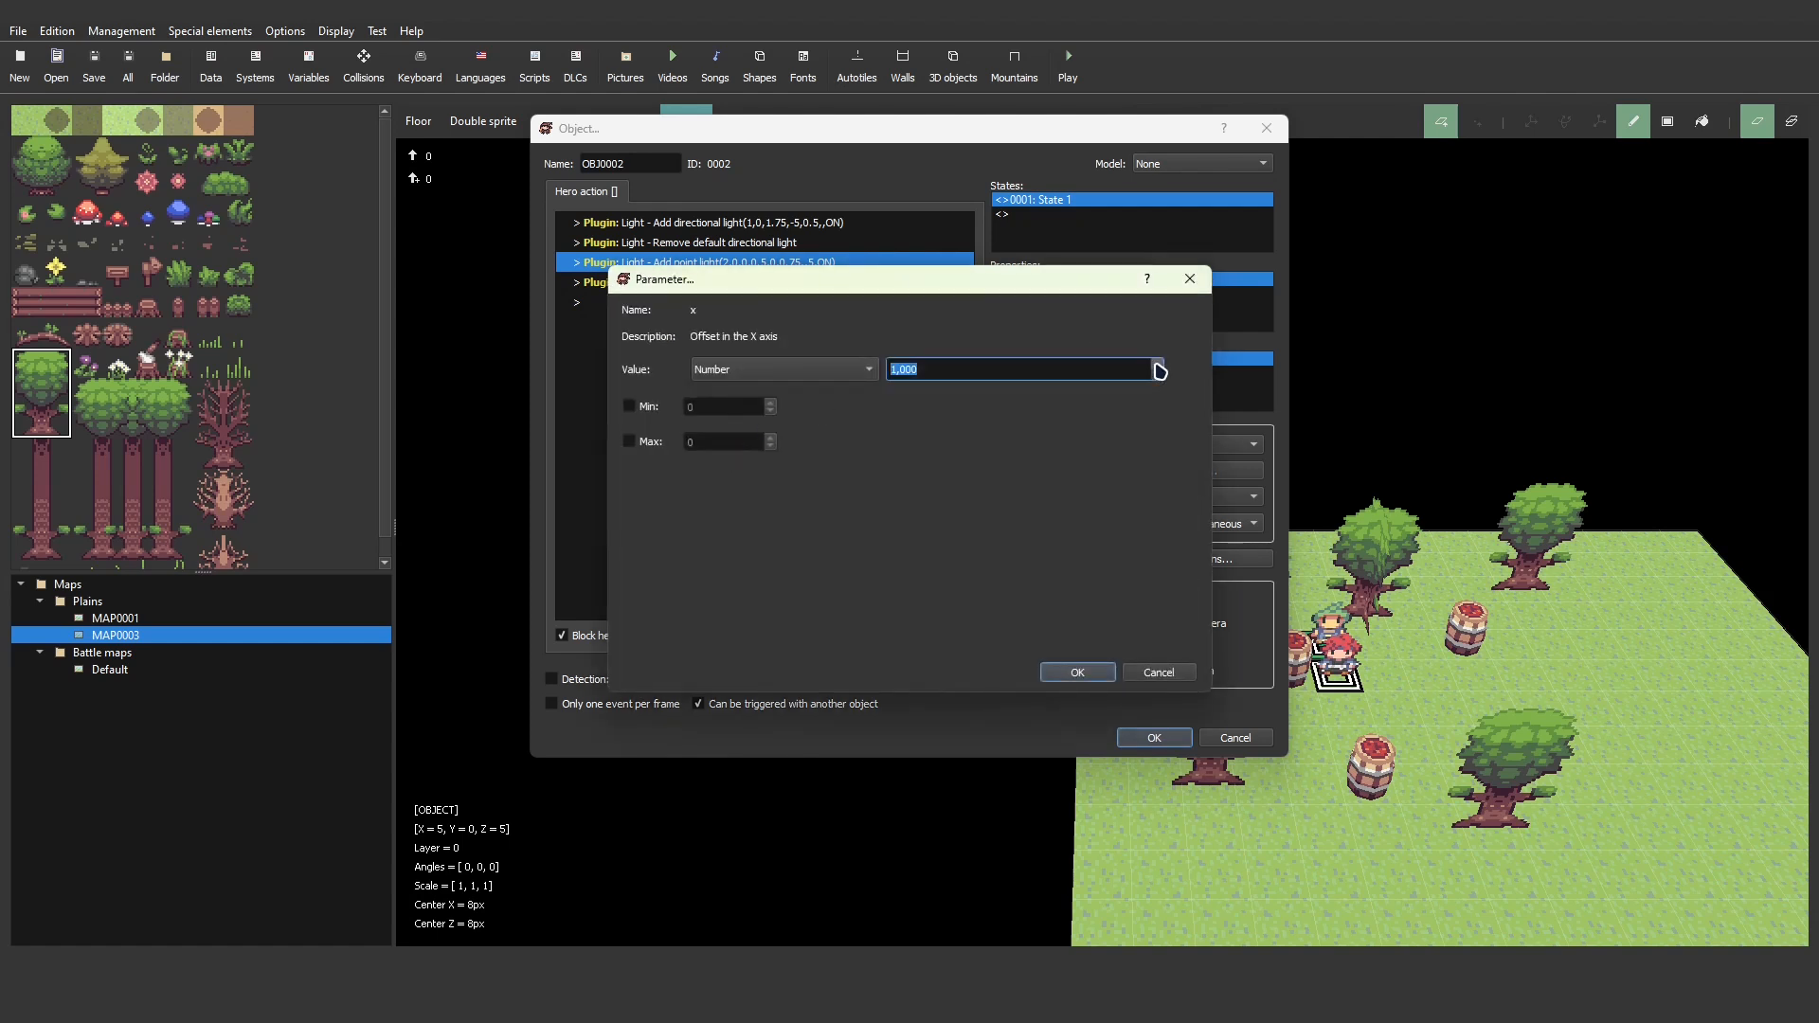
pyautogui.click(1079, 675)
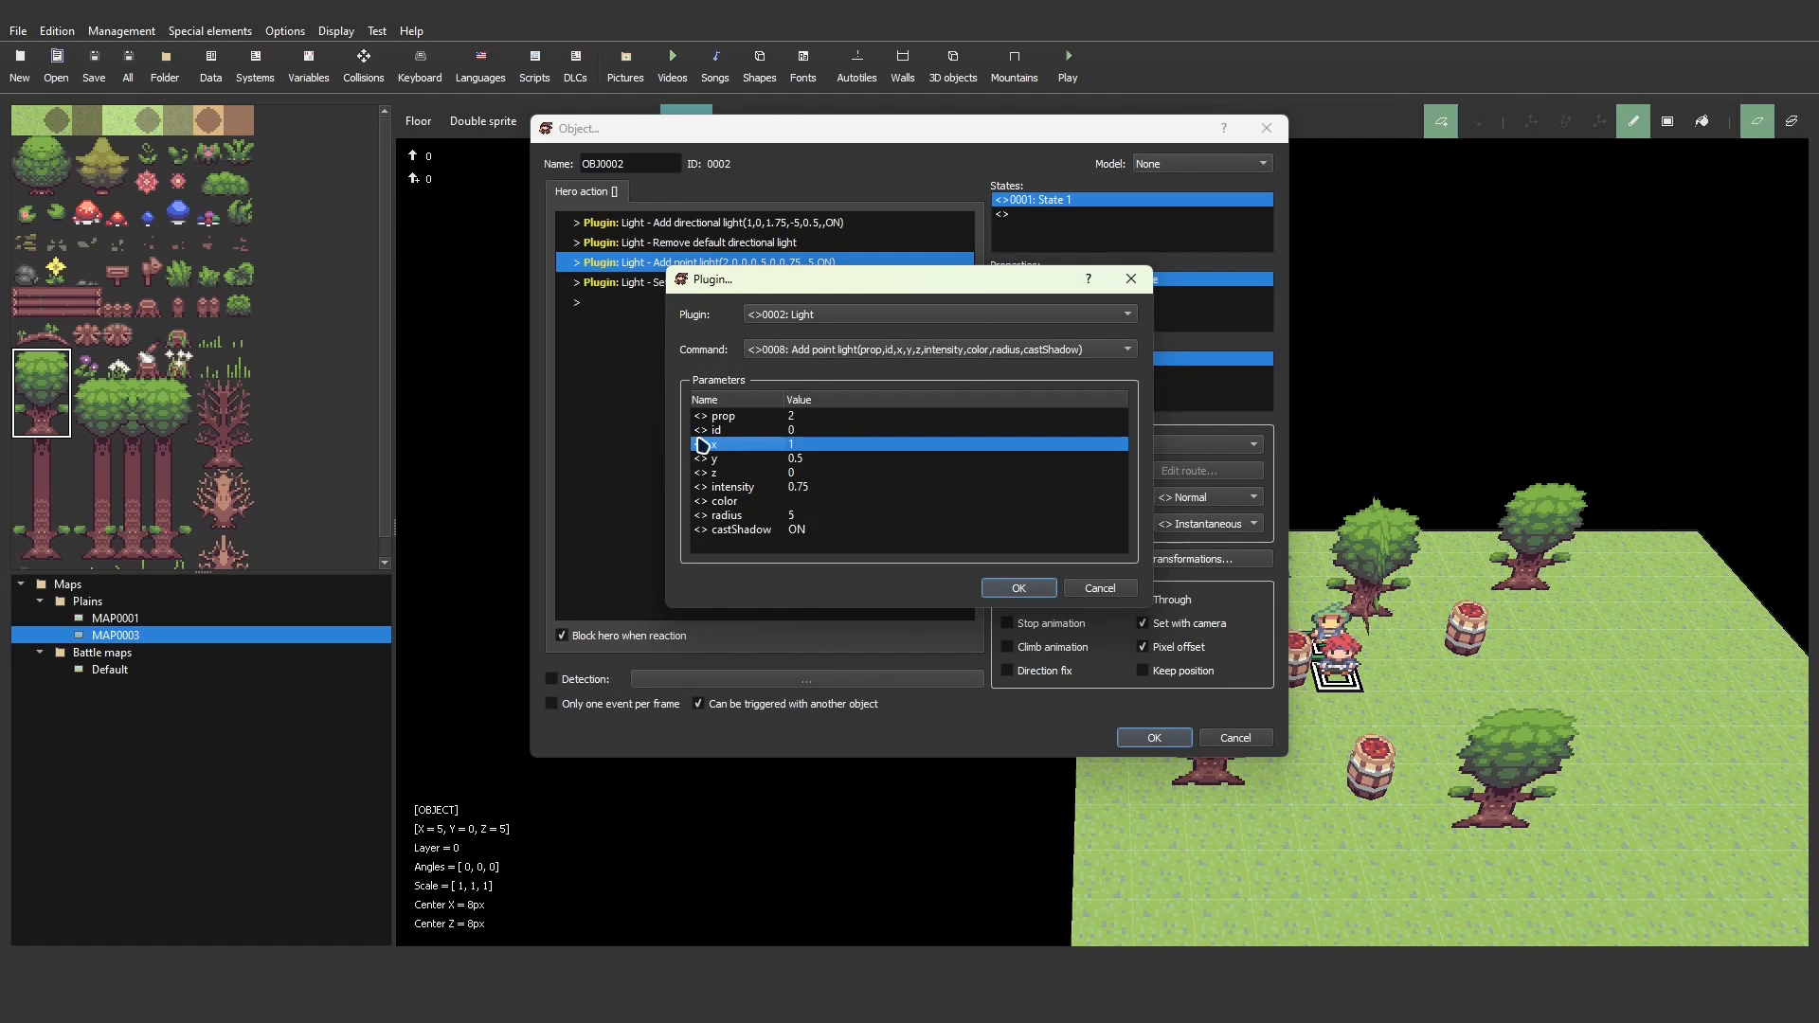
pyautogui.click(1019, 589)
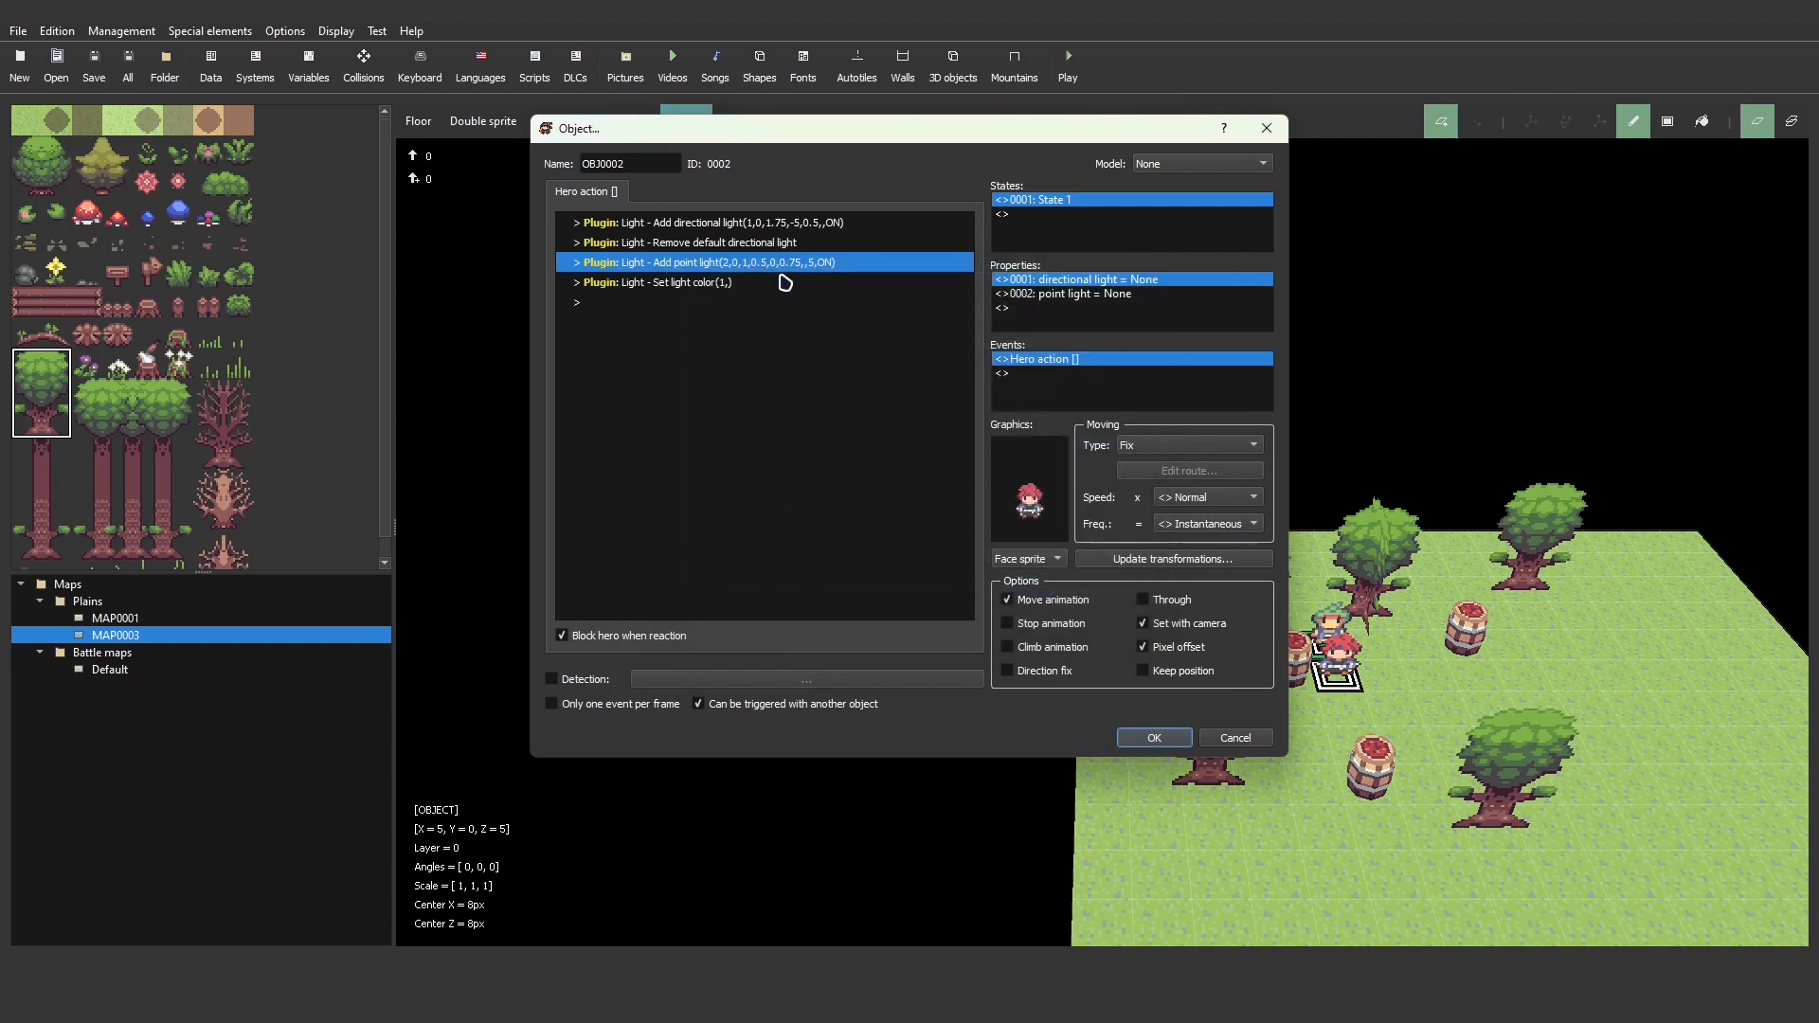
pyautogui.click(1153, 738)
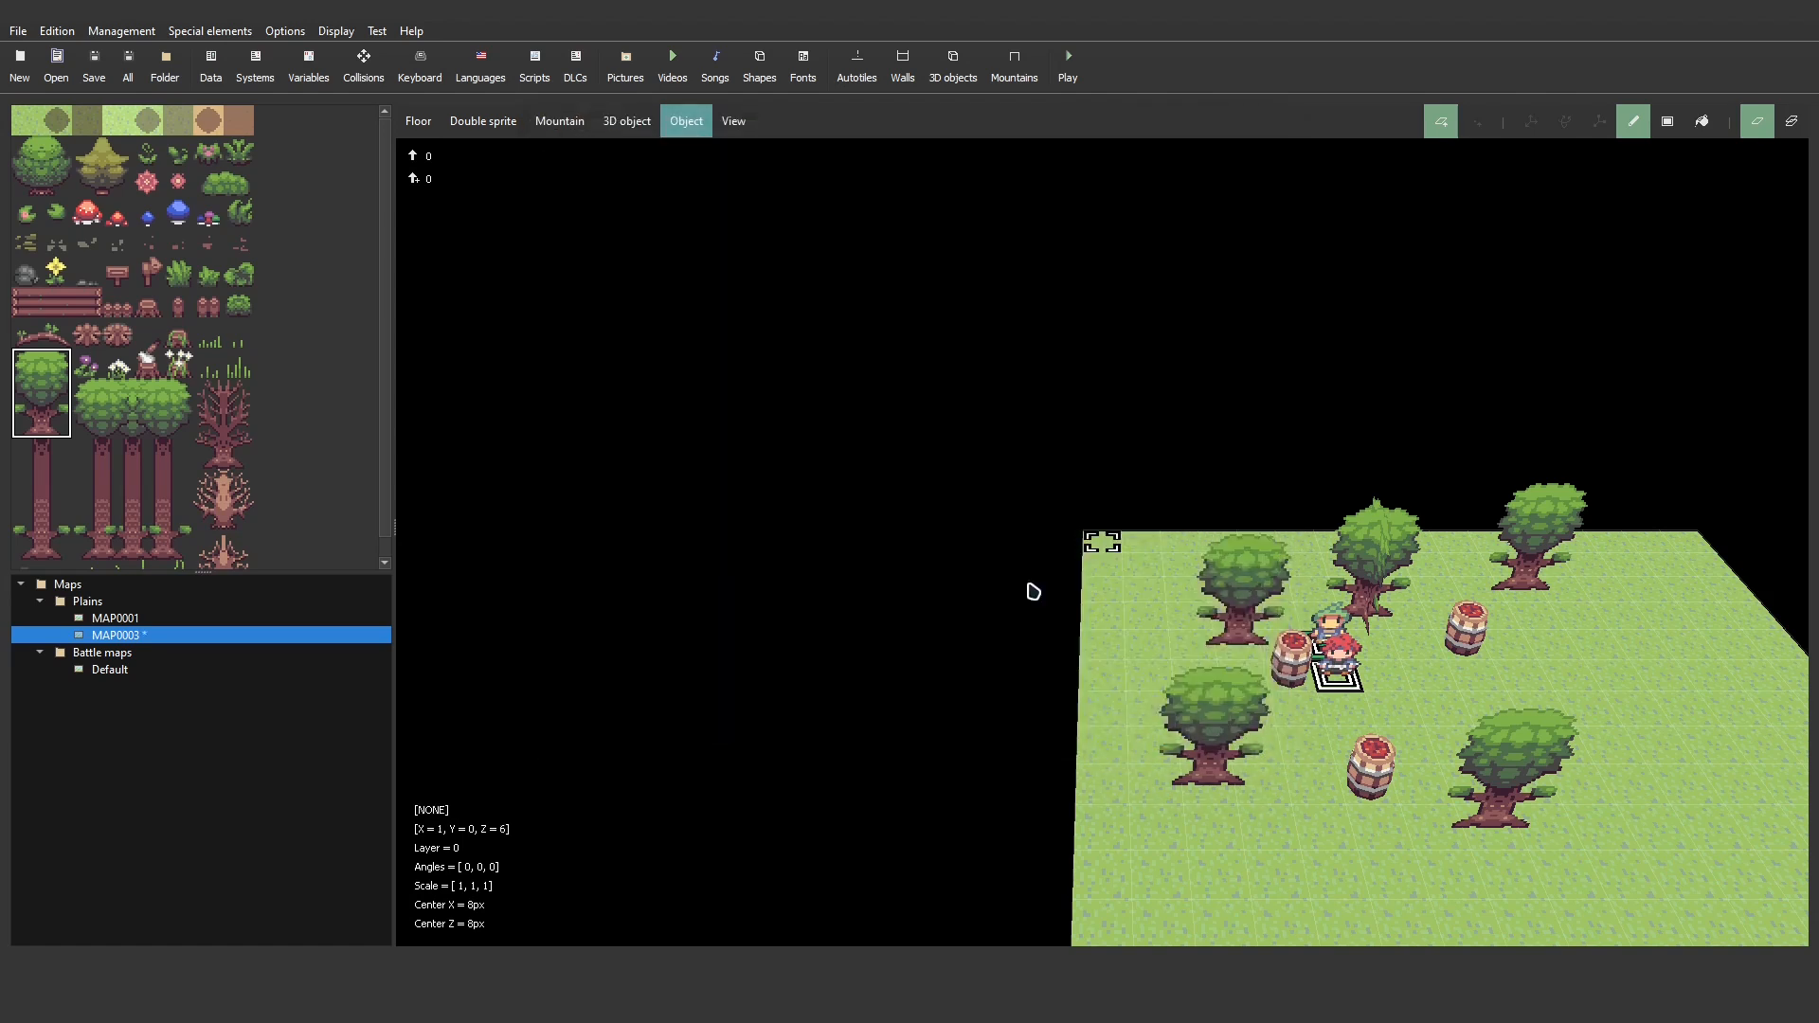
# - Save the map and playtest a new game, walking the hero around the trees and barrels to examine the light offset along X
pyautogui.click(1086, 55)
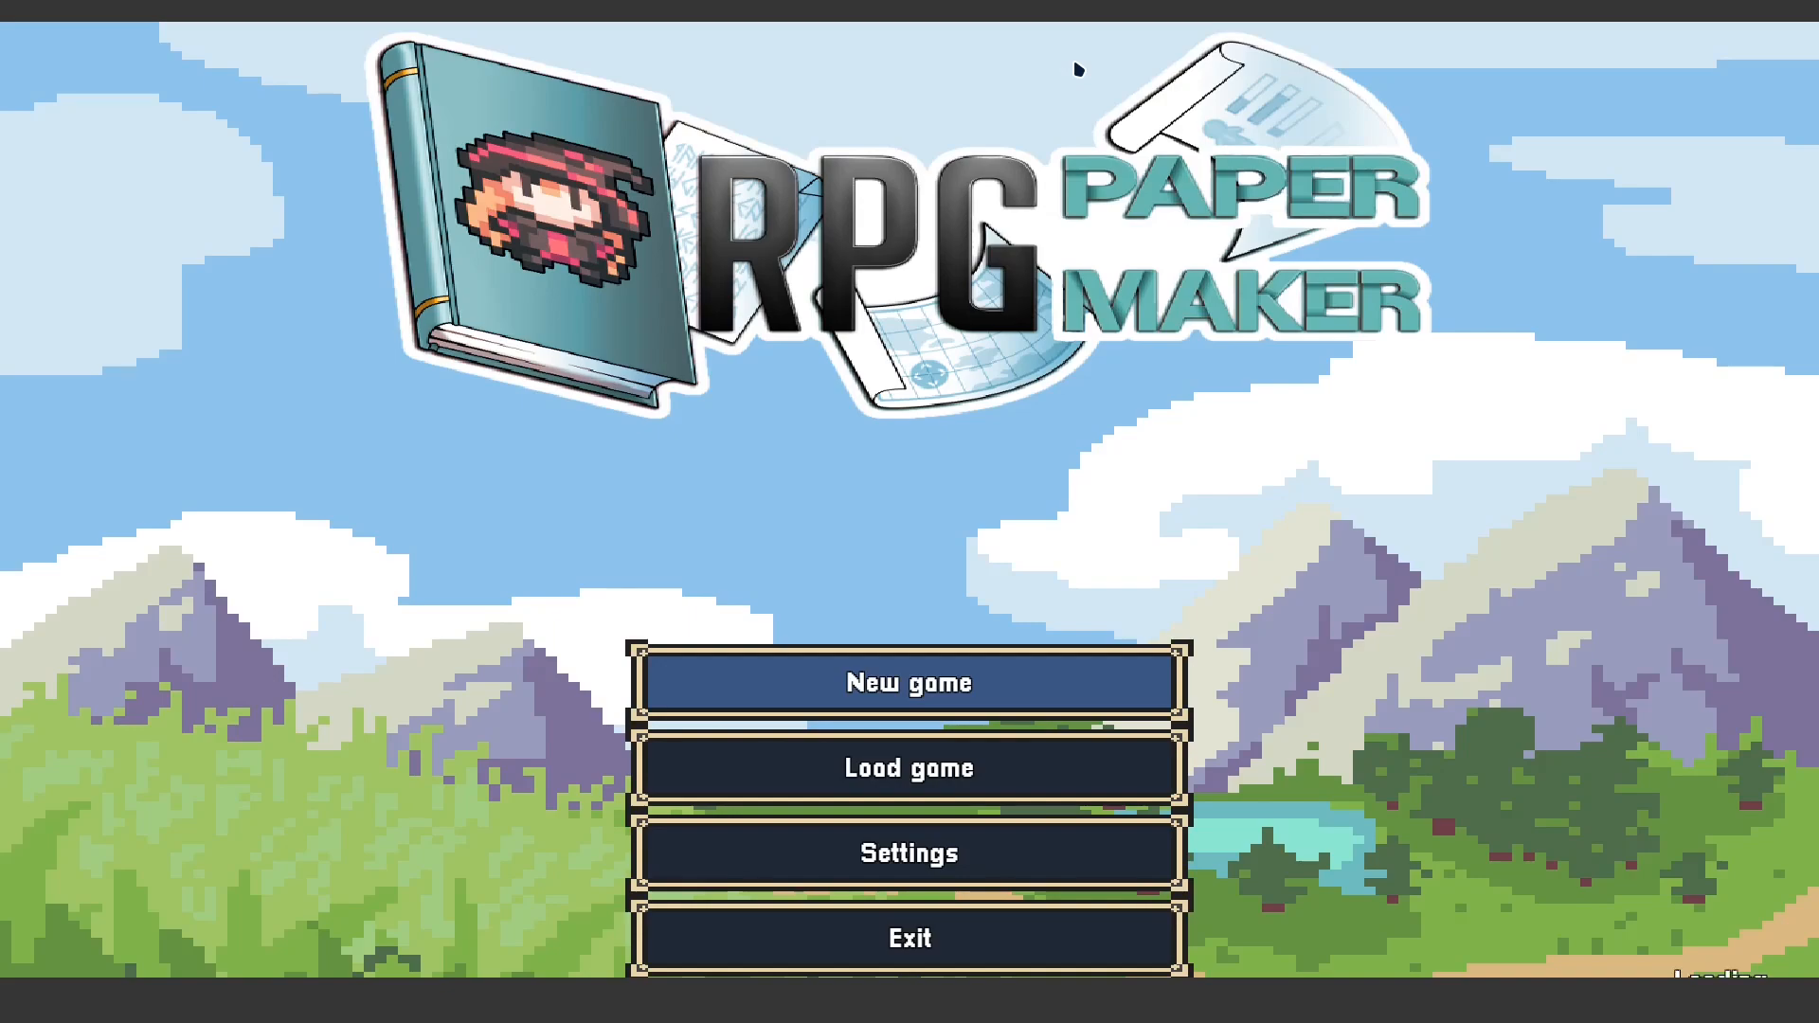
pyautogui.press('Return')
pyautogui.press('Return')
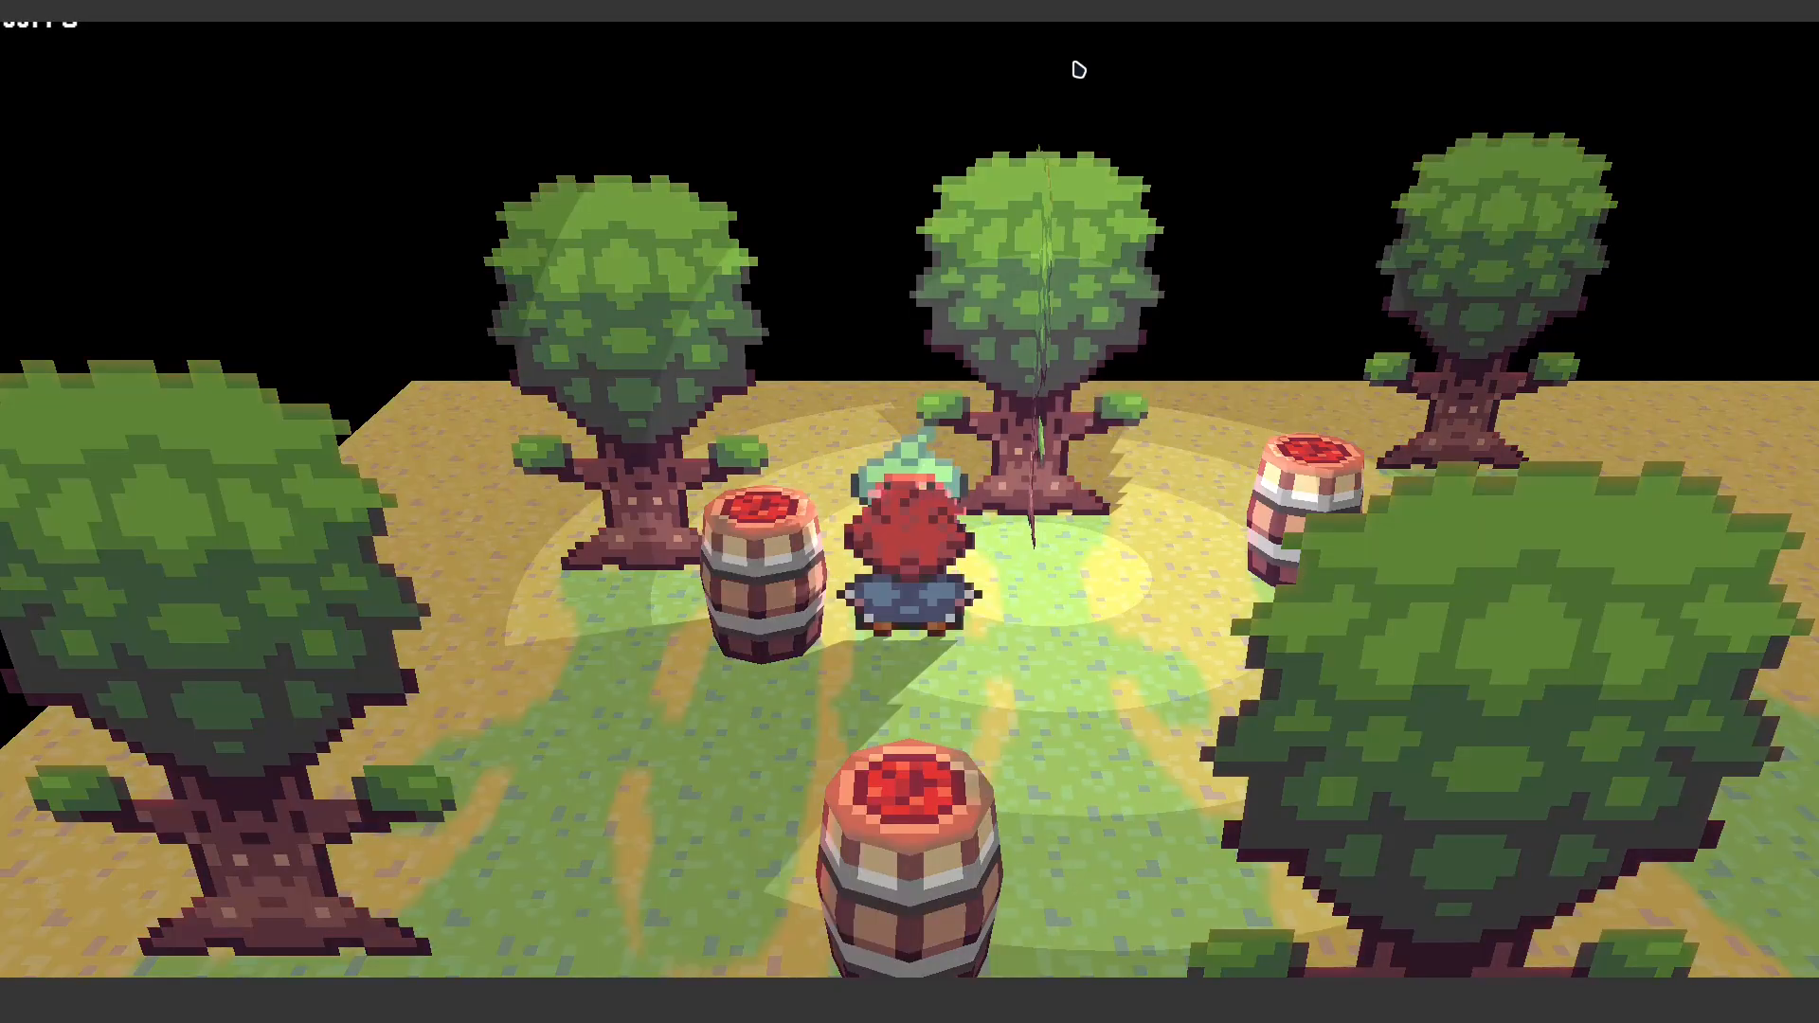
pyautogui.press('Left')
pyautogui.press('Up')
pyautogui.press('Right')
pyautogui.press('Down')
pyautogui.press('Right')
pyautogui.press('Down')
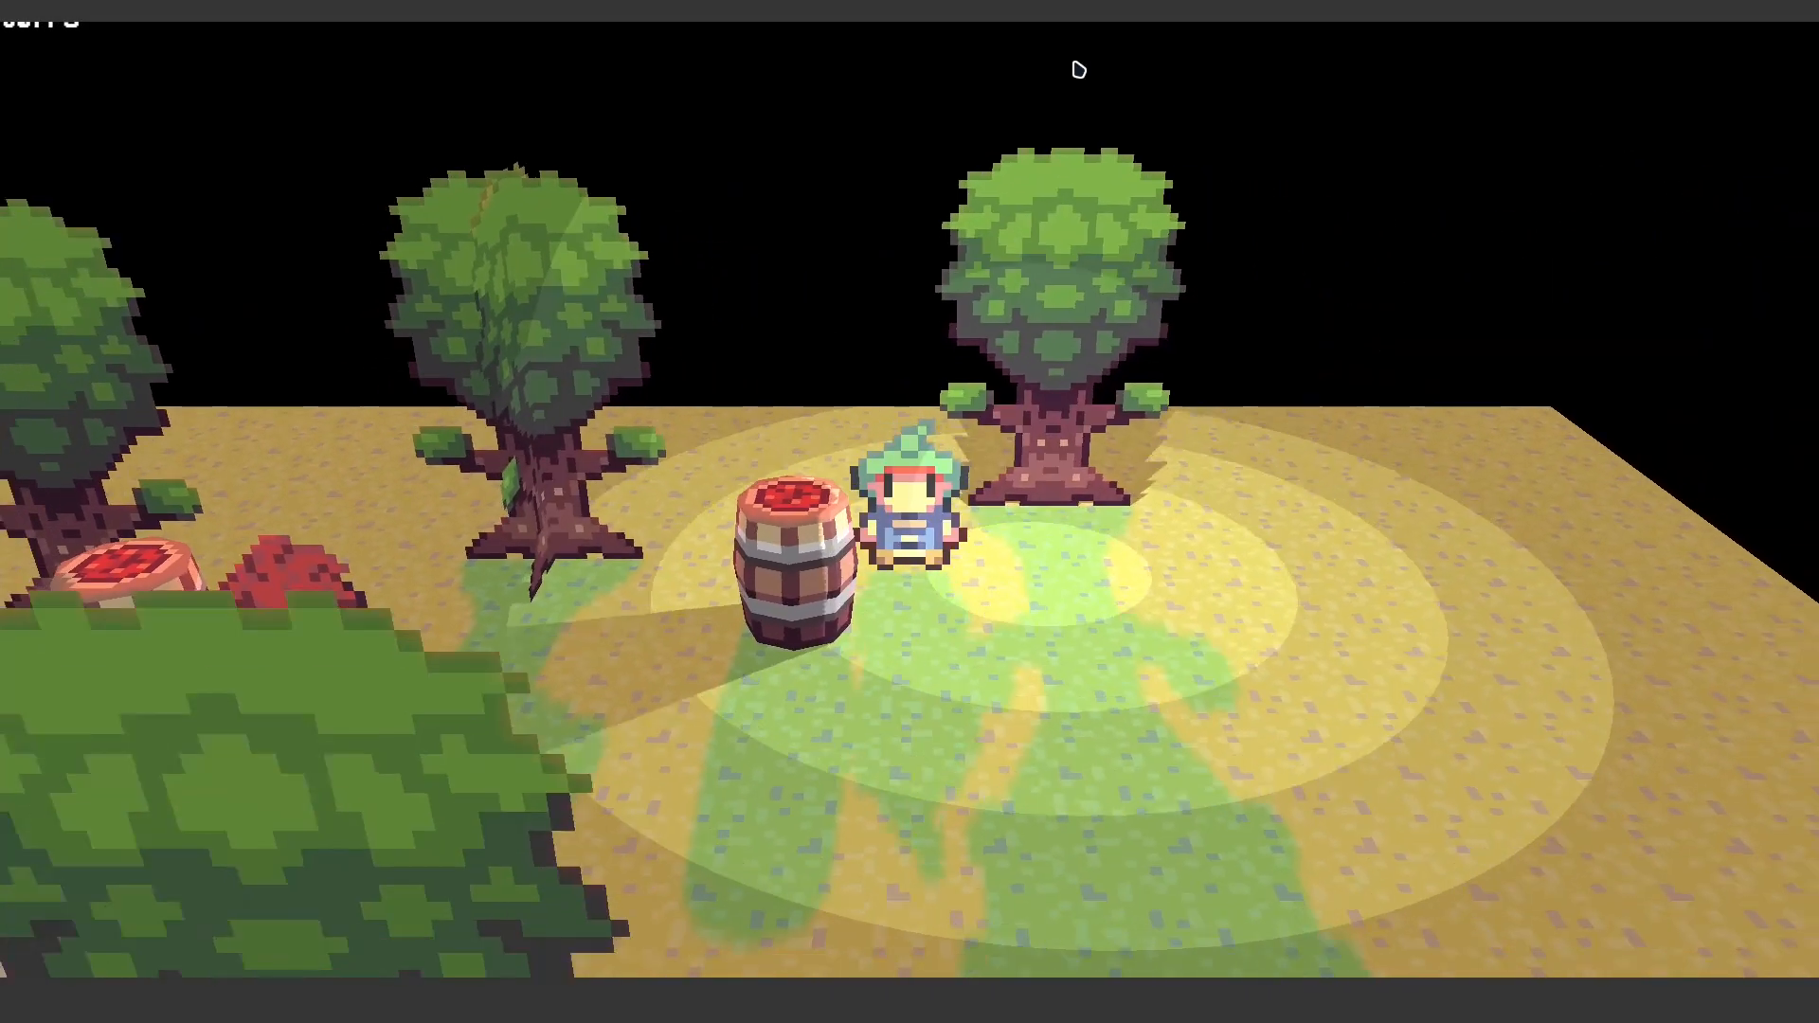
pyautogui.press('Right')
pyautogui.press('Down')
pyautogui.press('Down')
pyautogui.press('Left')
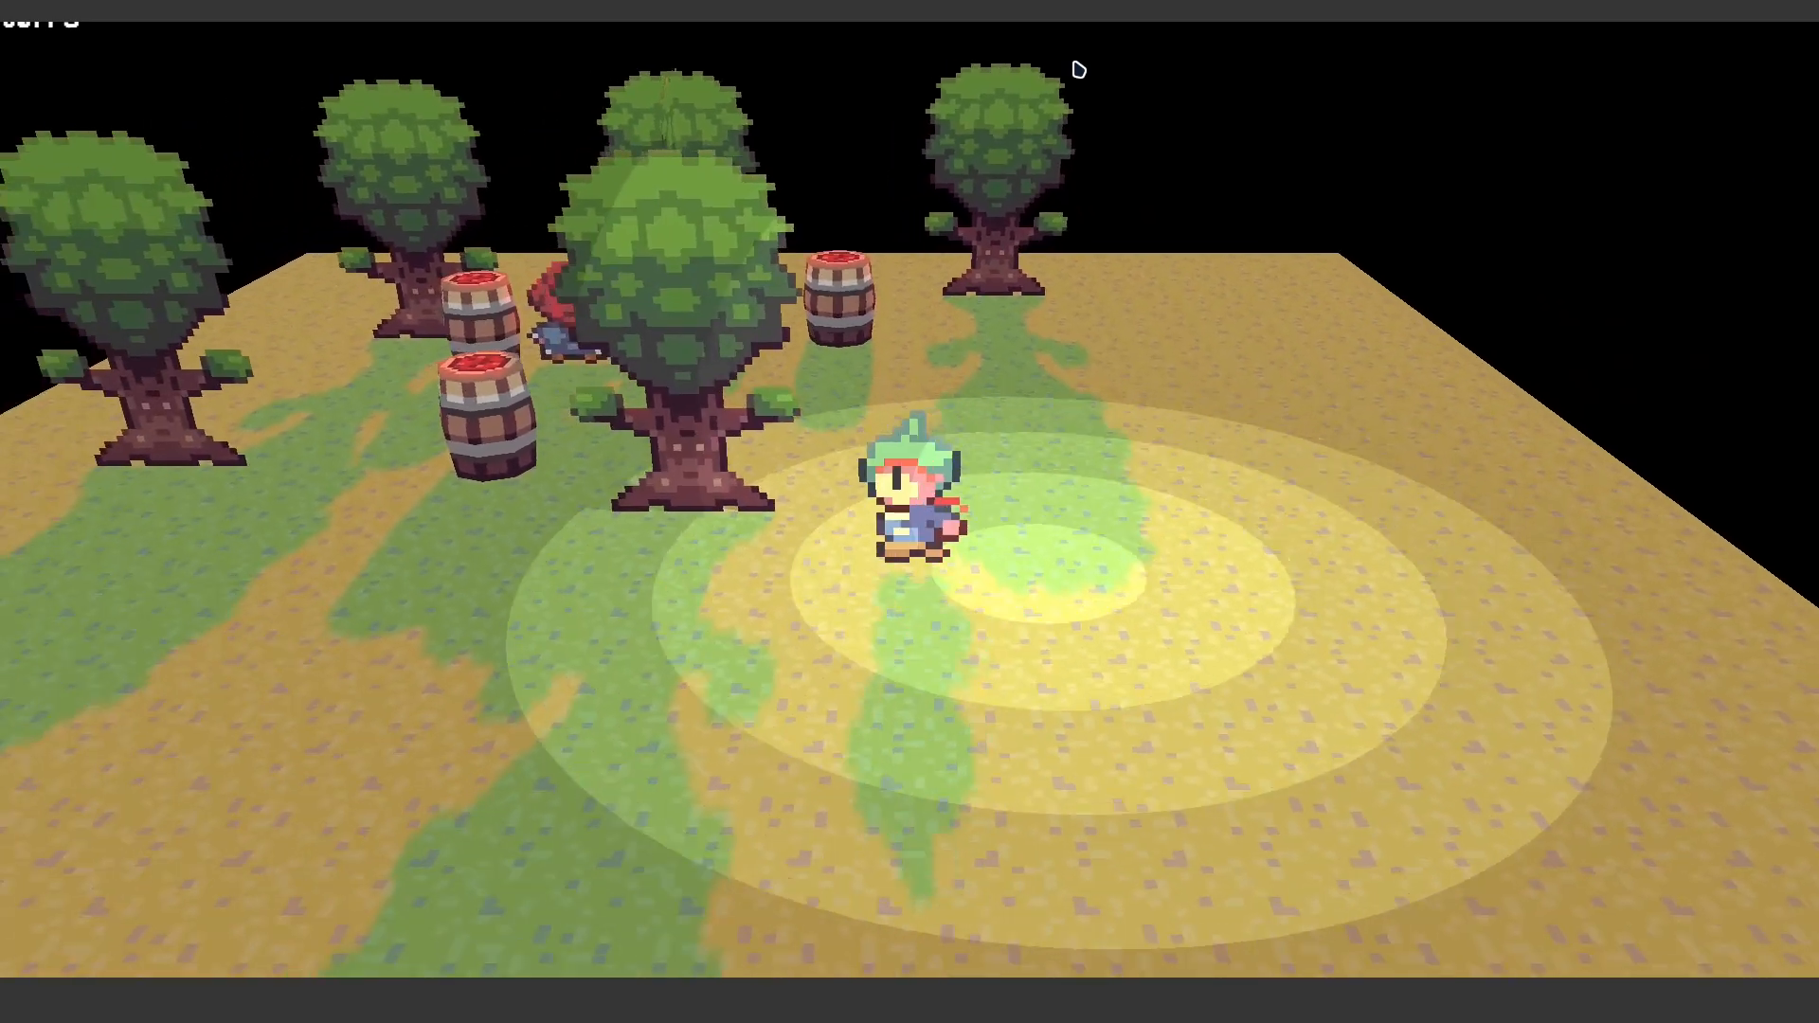
pyautogui.press('Down')
pyautogui.press('Left')
pyautogui.press('Right')
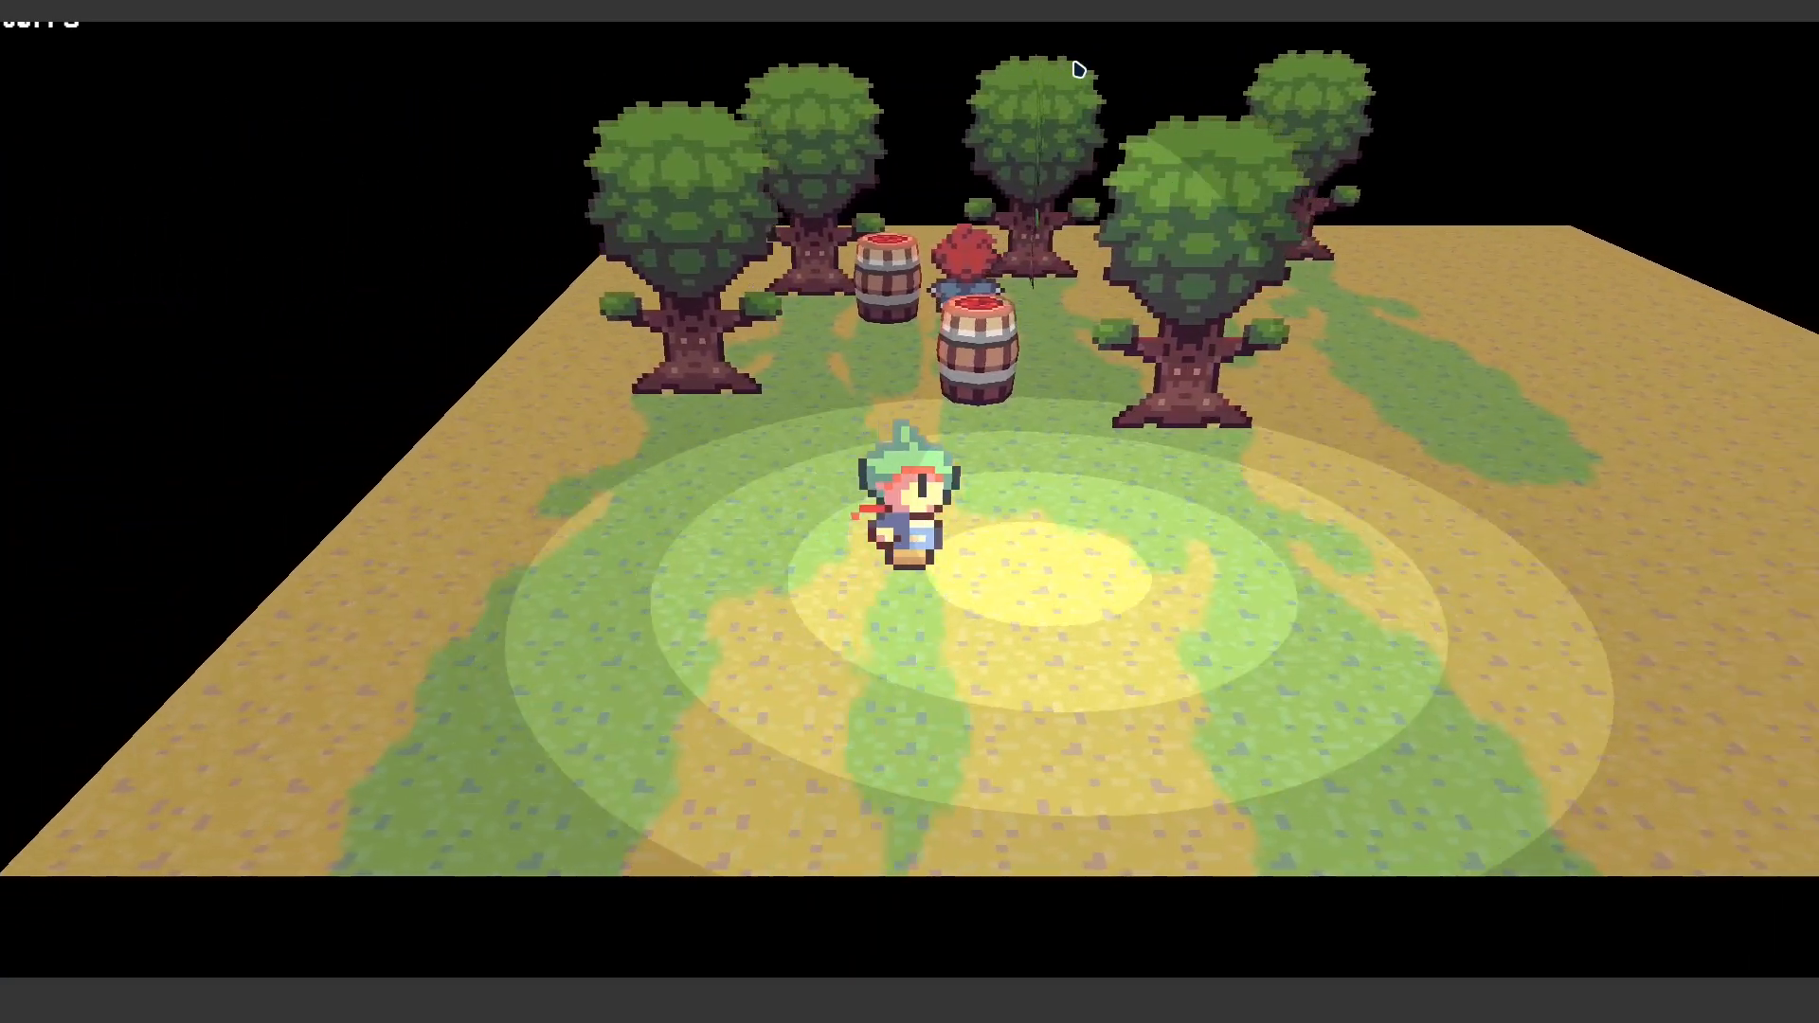
pyautogui.press('Left')
pyautogui.press('Up')
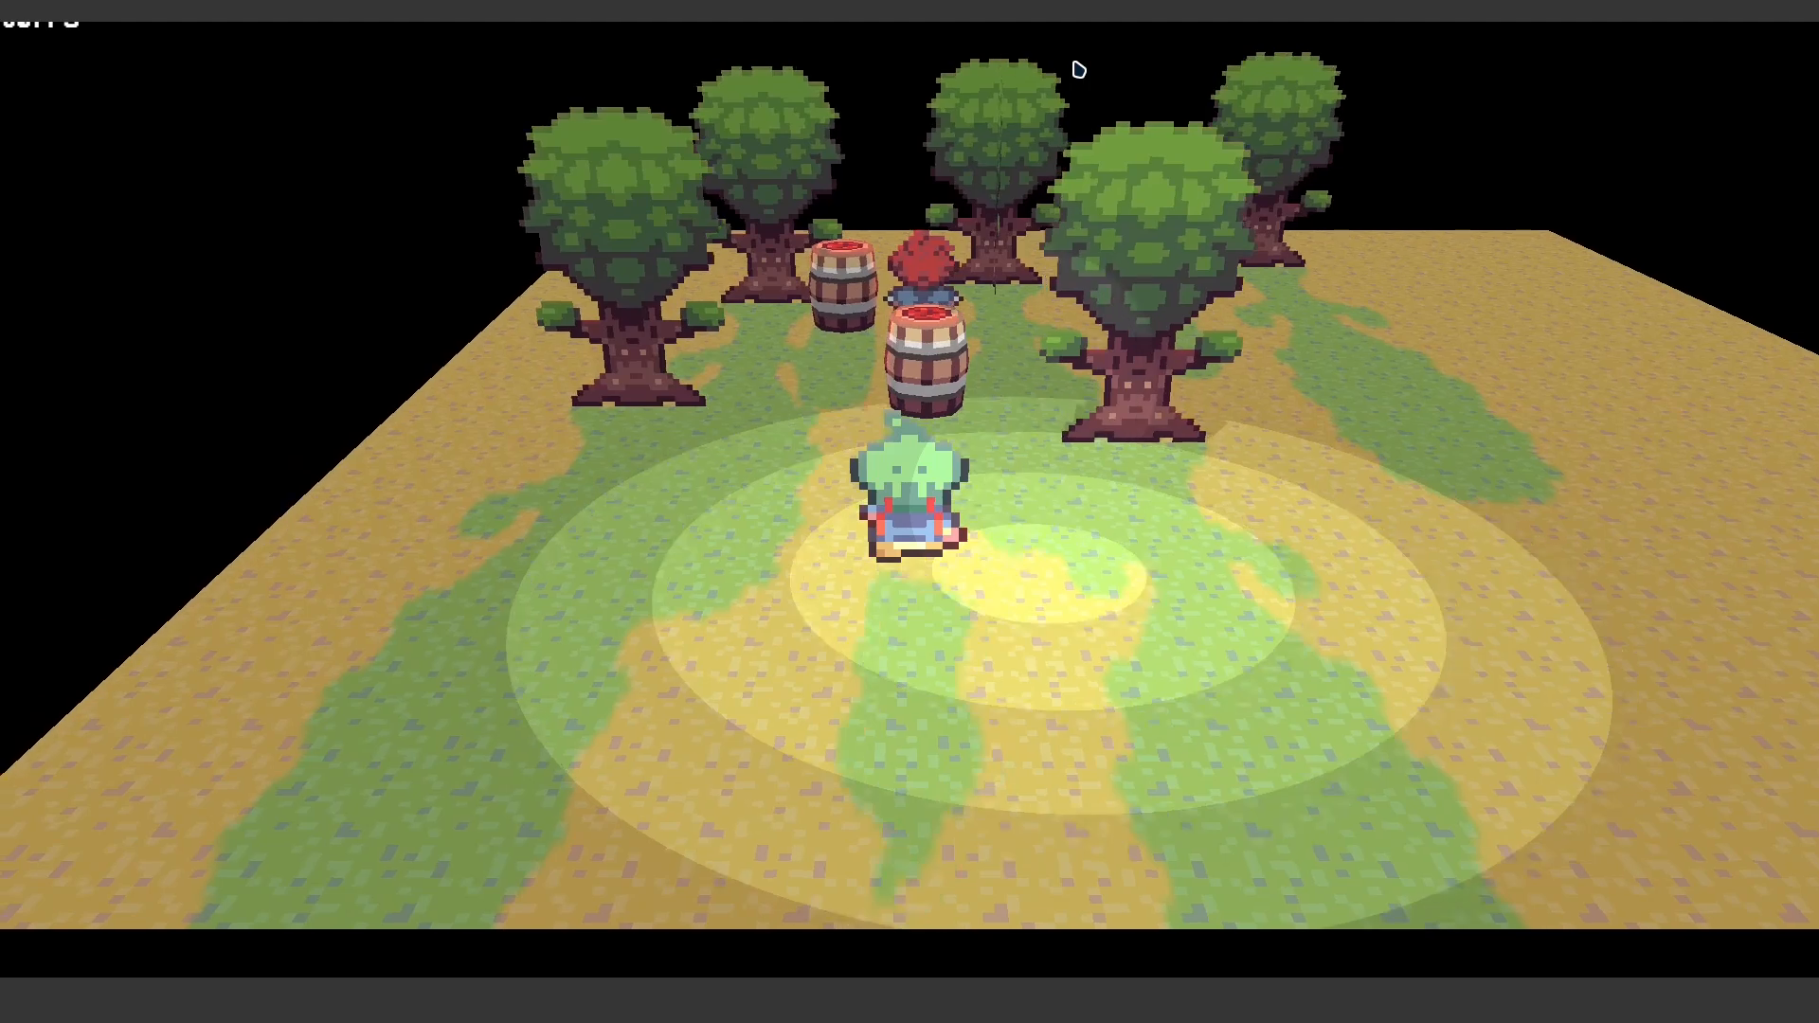
pyautogui.press('Left')
pyautogui.press('Up')
pyautogui.press('Down')
pyautogui.press('Right')
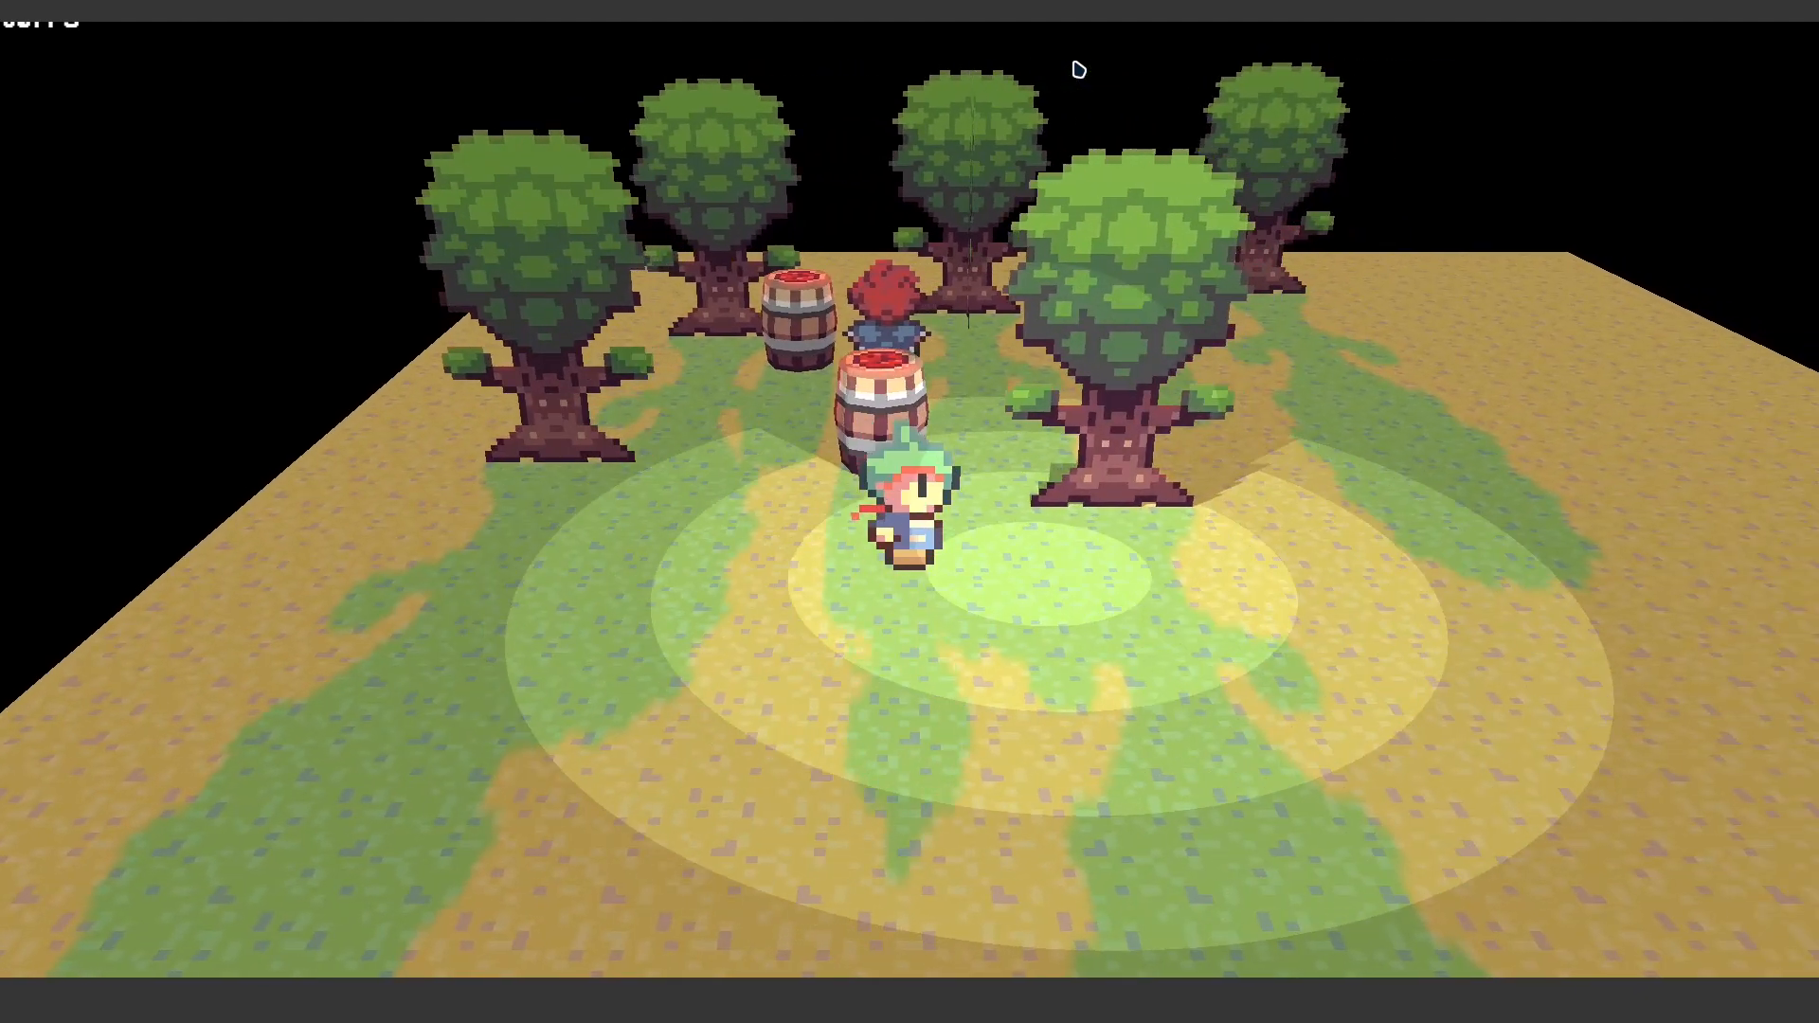
pyautogui.press('Right')
pyautogui.press('Down')
pyautogui.press('Left')
pyautogui.press('Up')
pyautogui.press('Left')
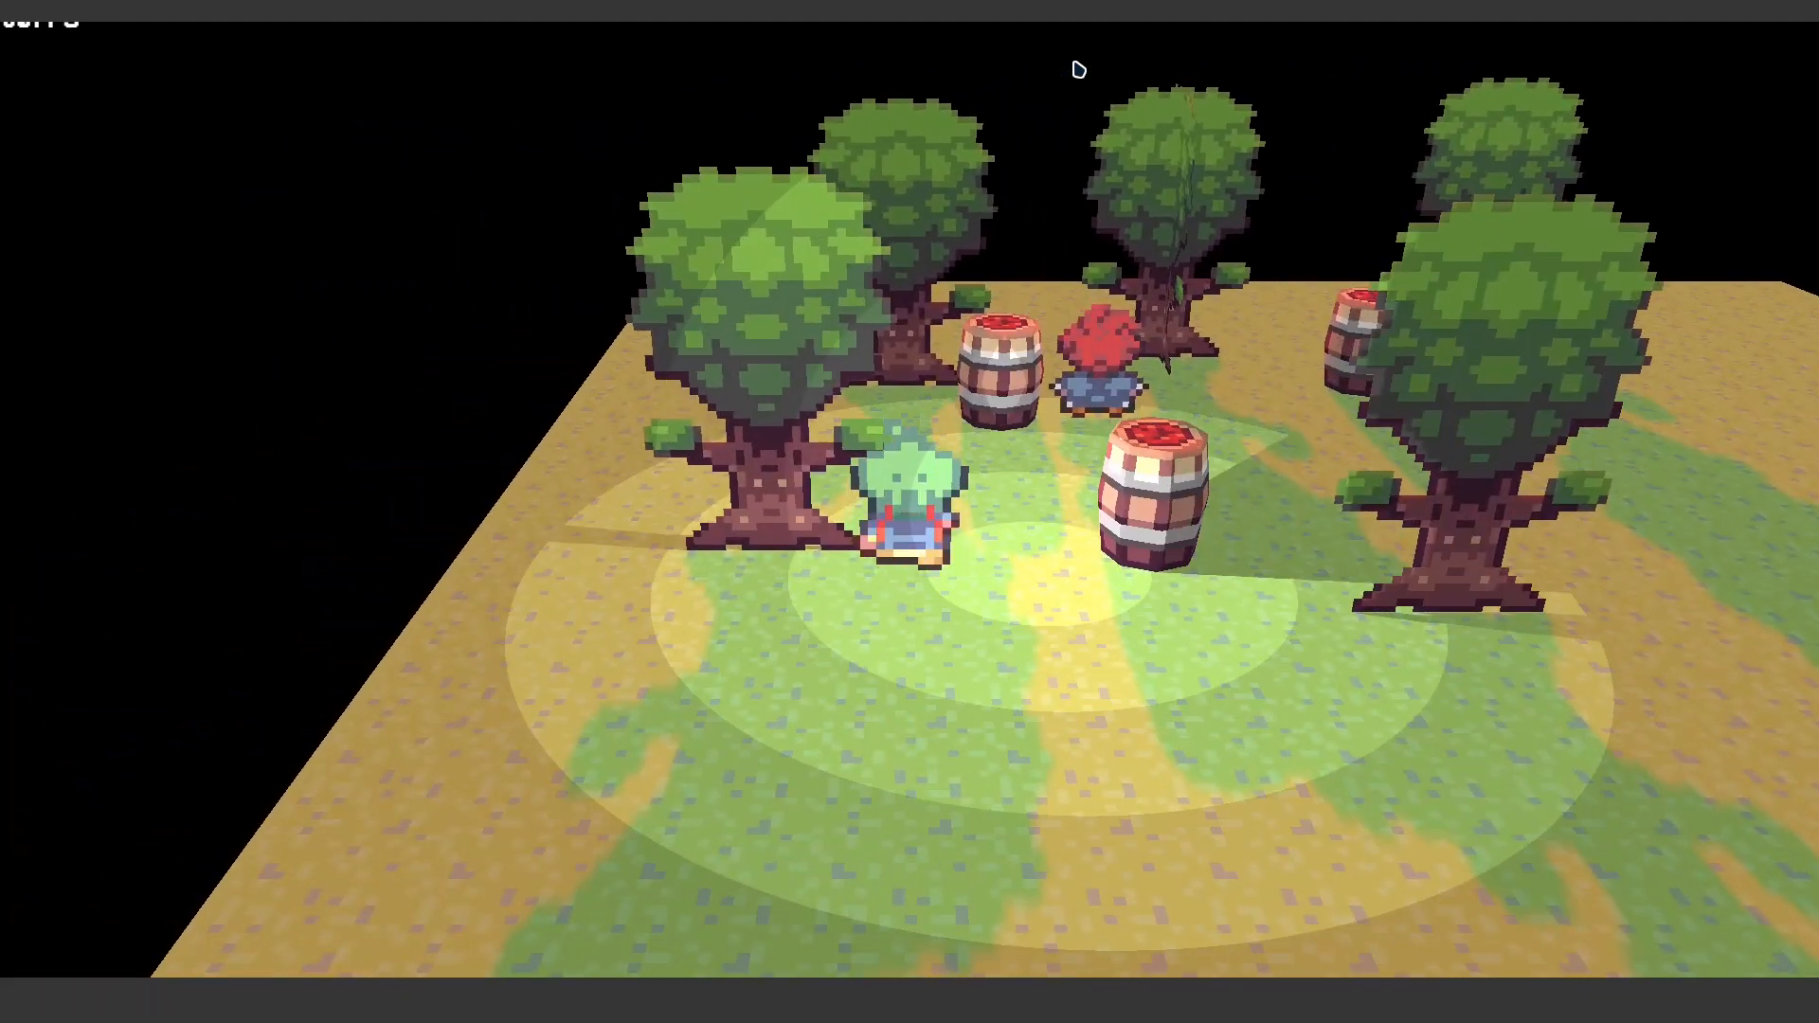
pyautogui.press('Right')
pyautogui.press('Down')
pyautogui.press('Right')
pyautogui.press('Up')
pyautogui.press('Right')
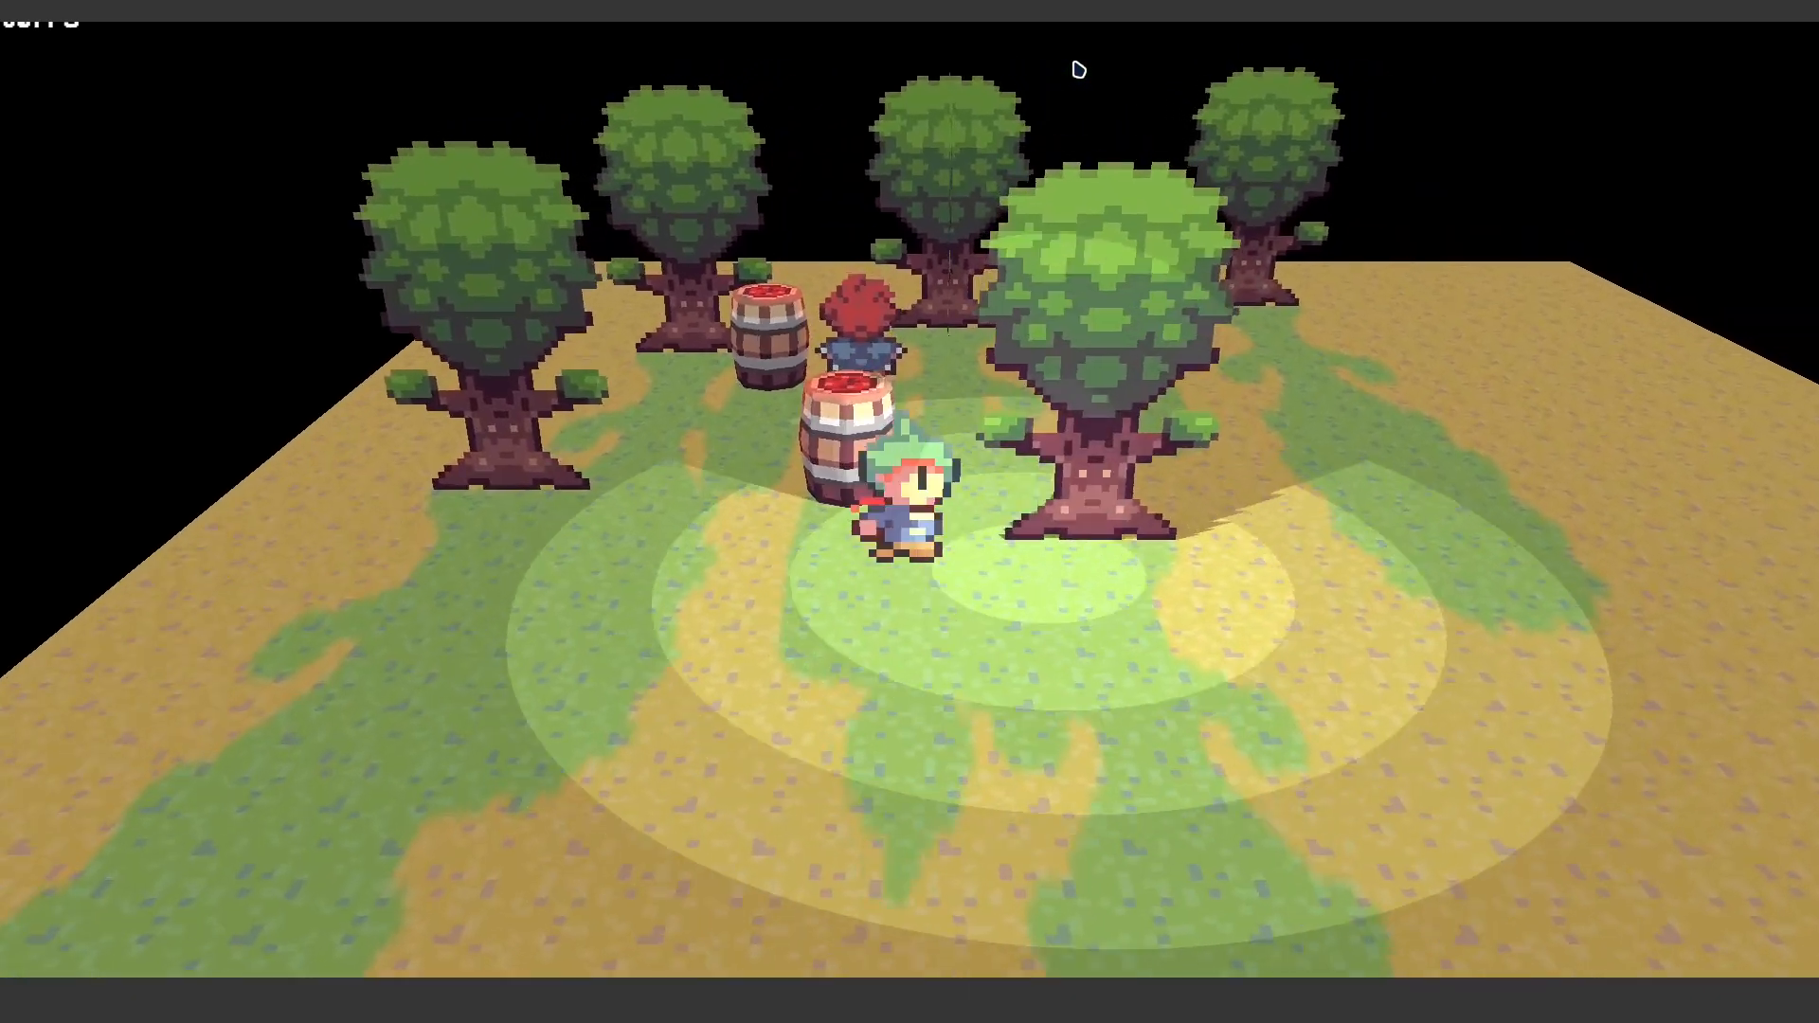
pyautogui.press('Up')
pyautogui.press('Down')
pyautogui.press('Left')
pyautogui.hotkey('alt', 'F4')
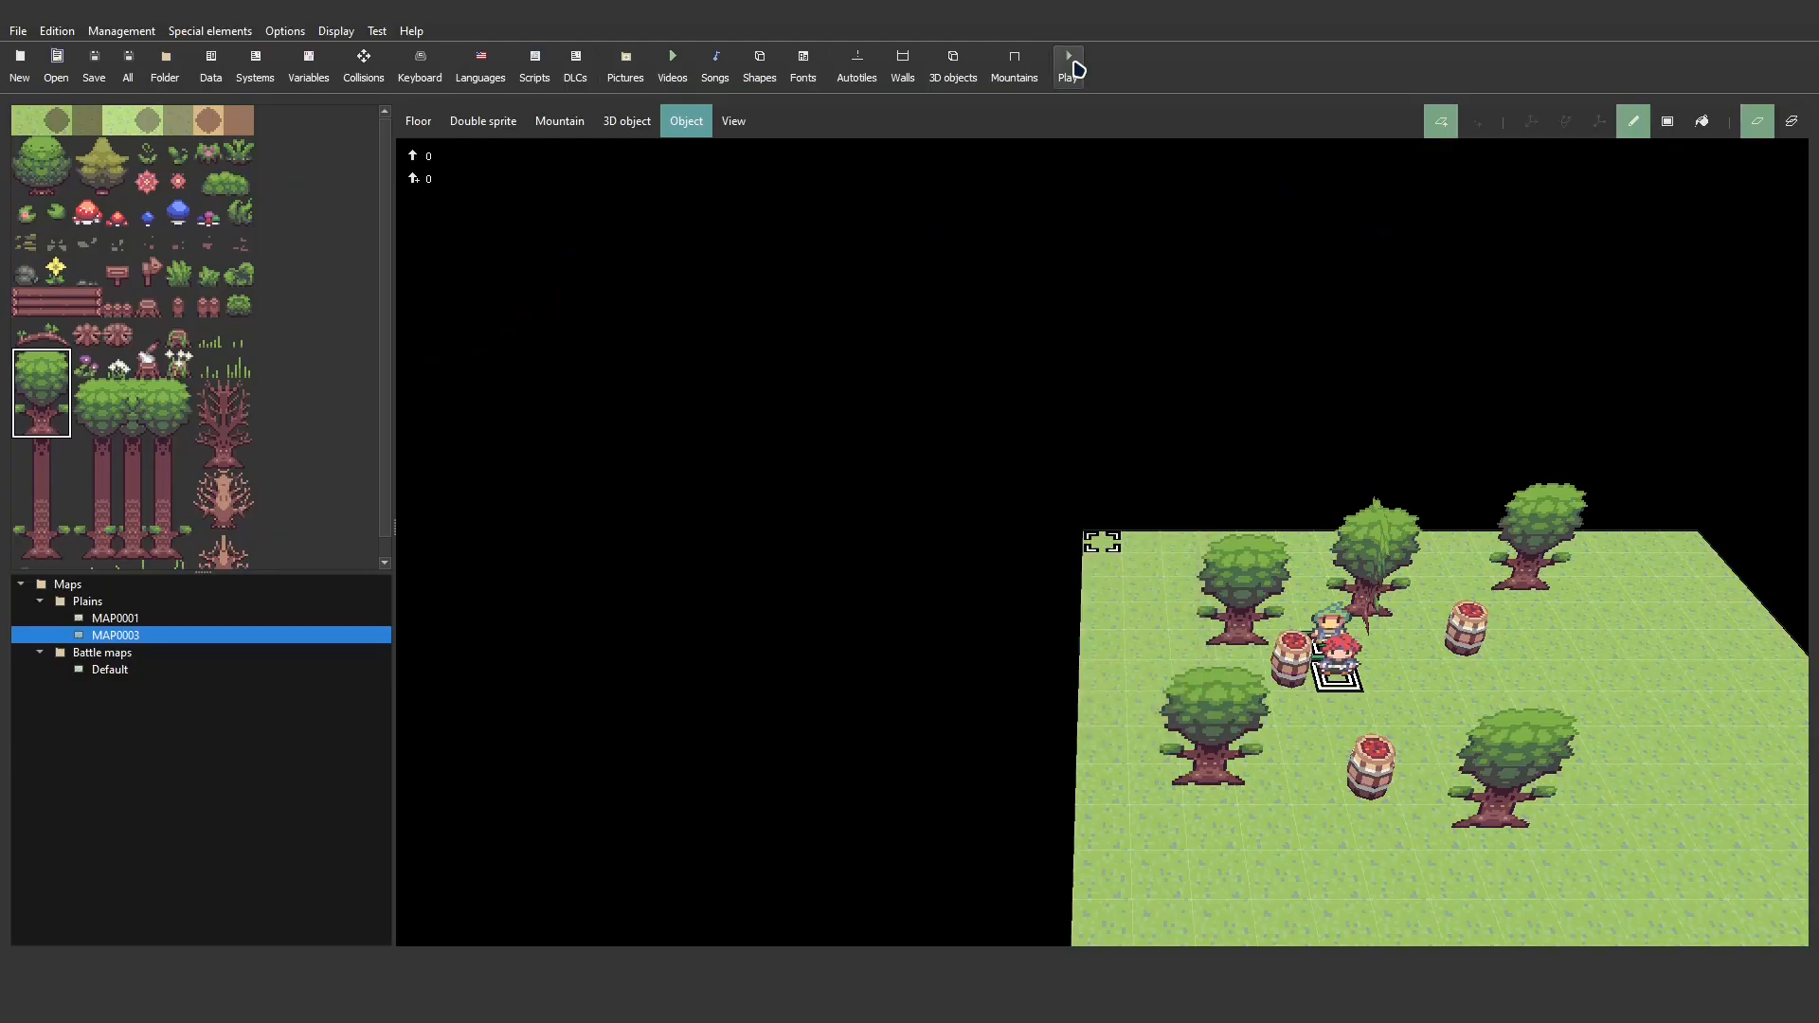
# - Set the Add point light command's x offset to 0.5 in the red-haired character's object and accept the object changes
pyautogui.click(1331, 702)
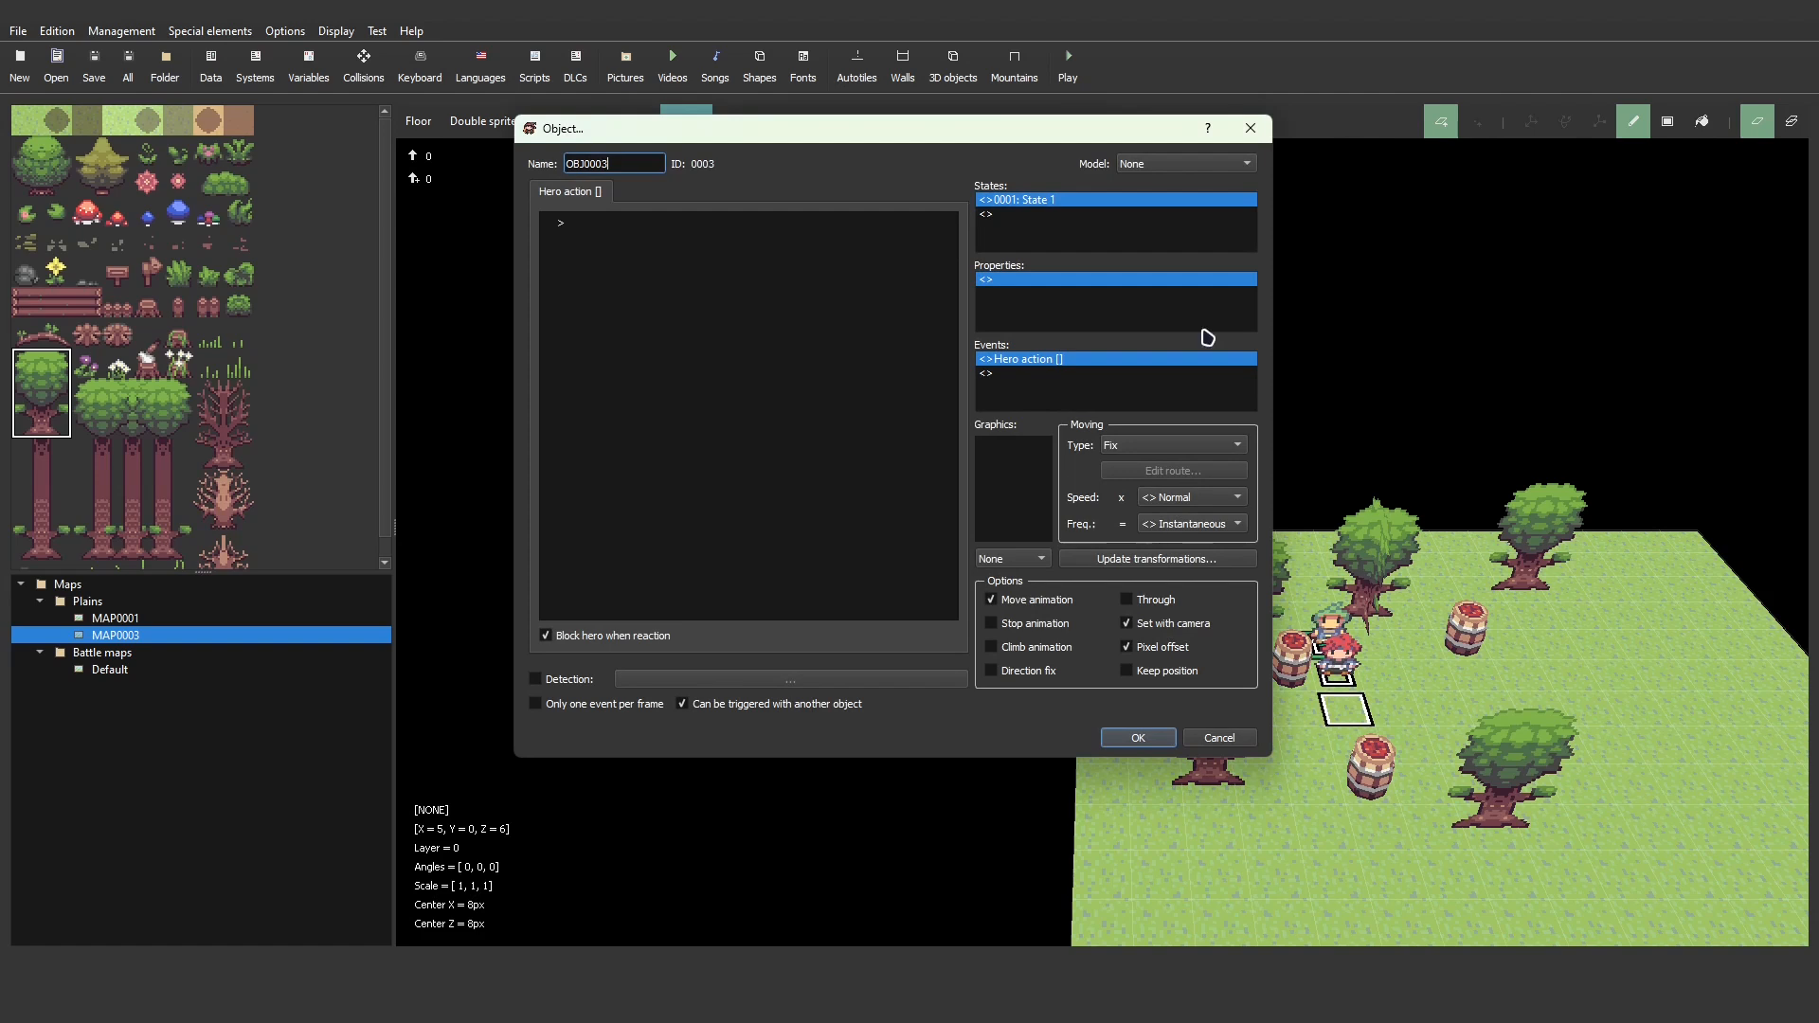
pyautogui.click(1249, 139)
pyautogui.click(1344, 683)
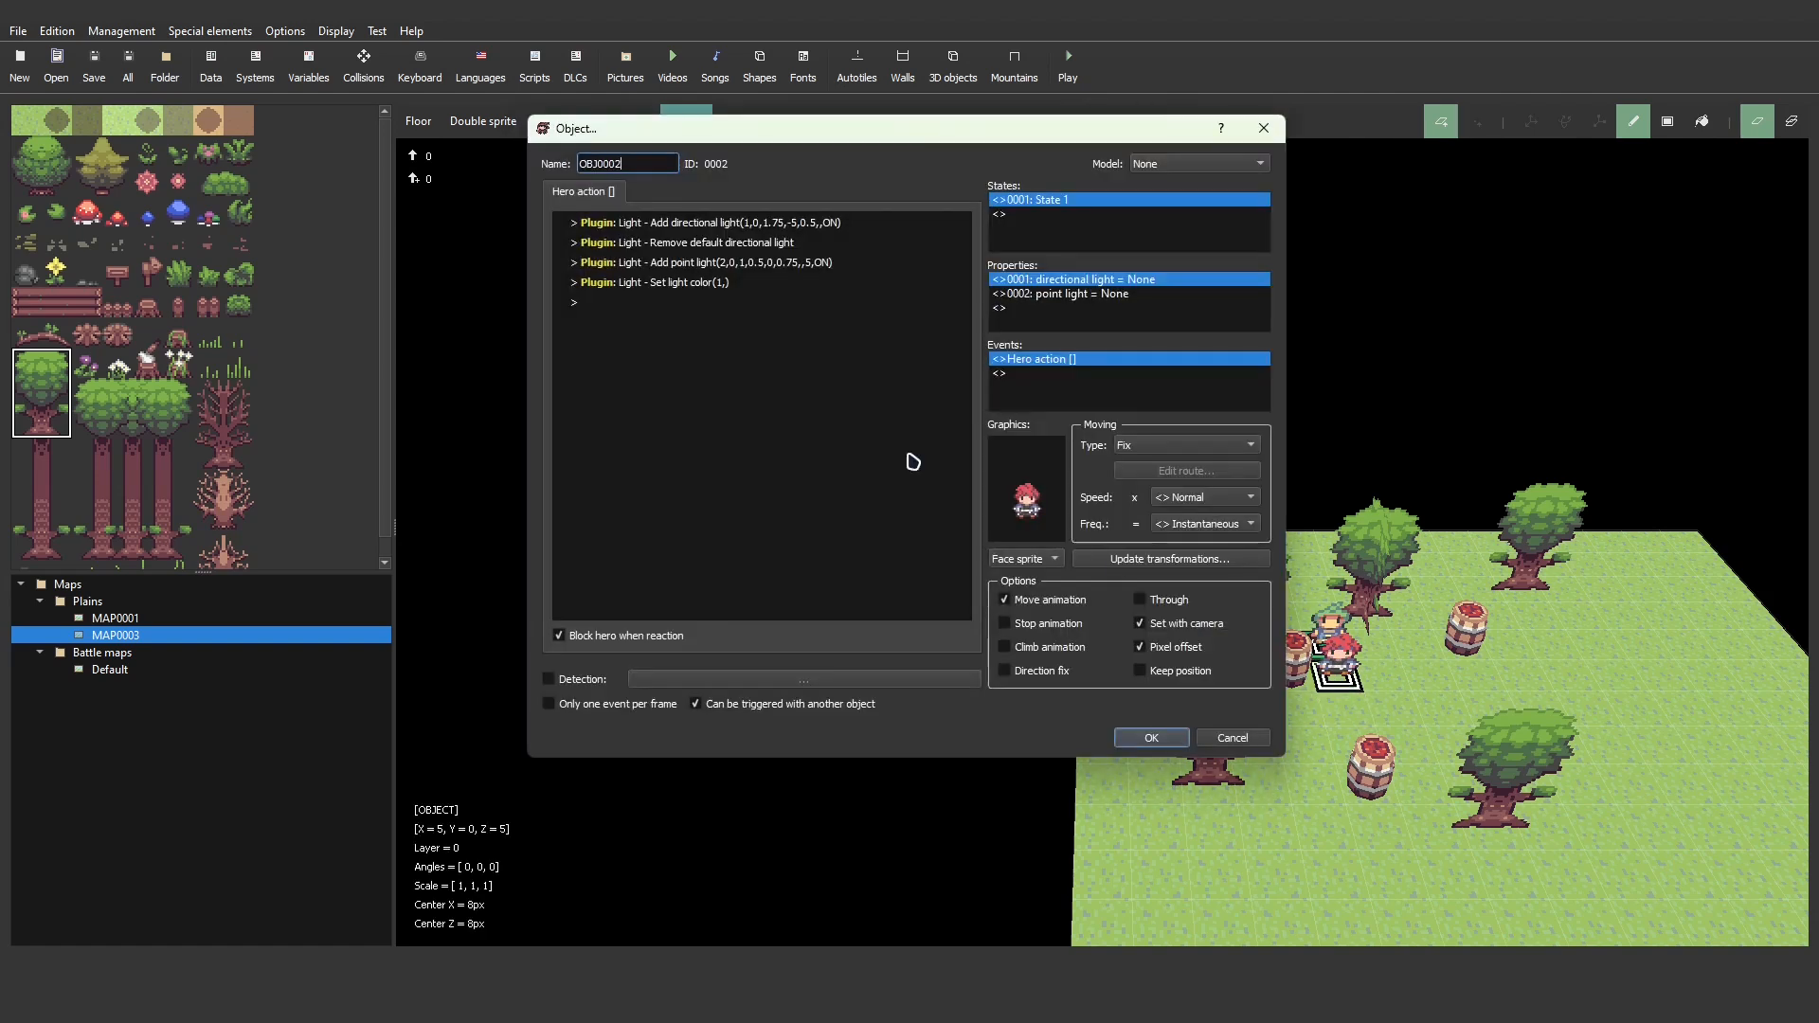
pyautogui.doubleClick(746, 264)
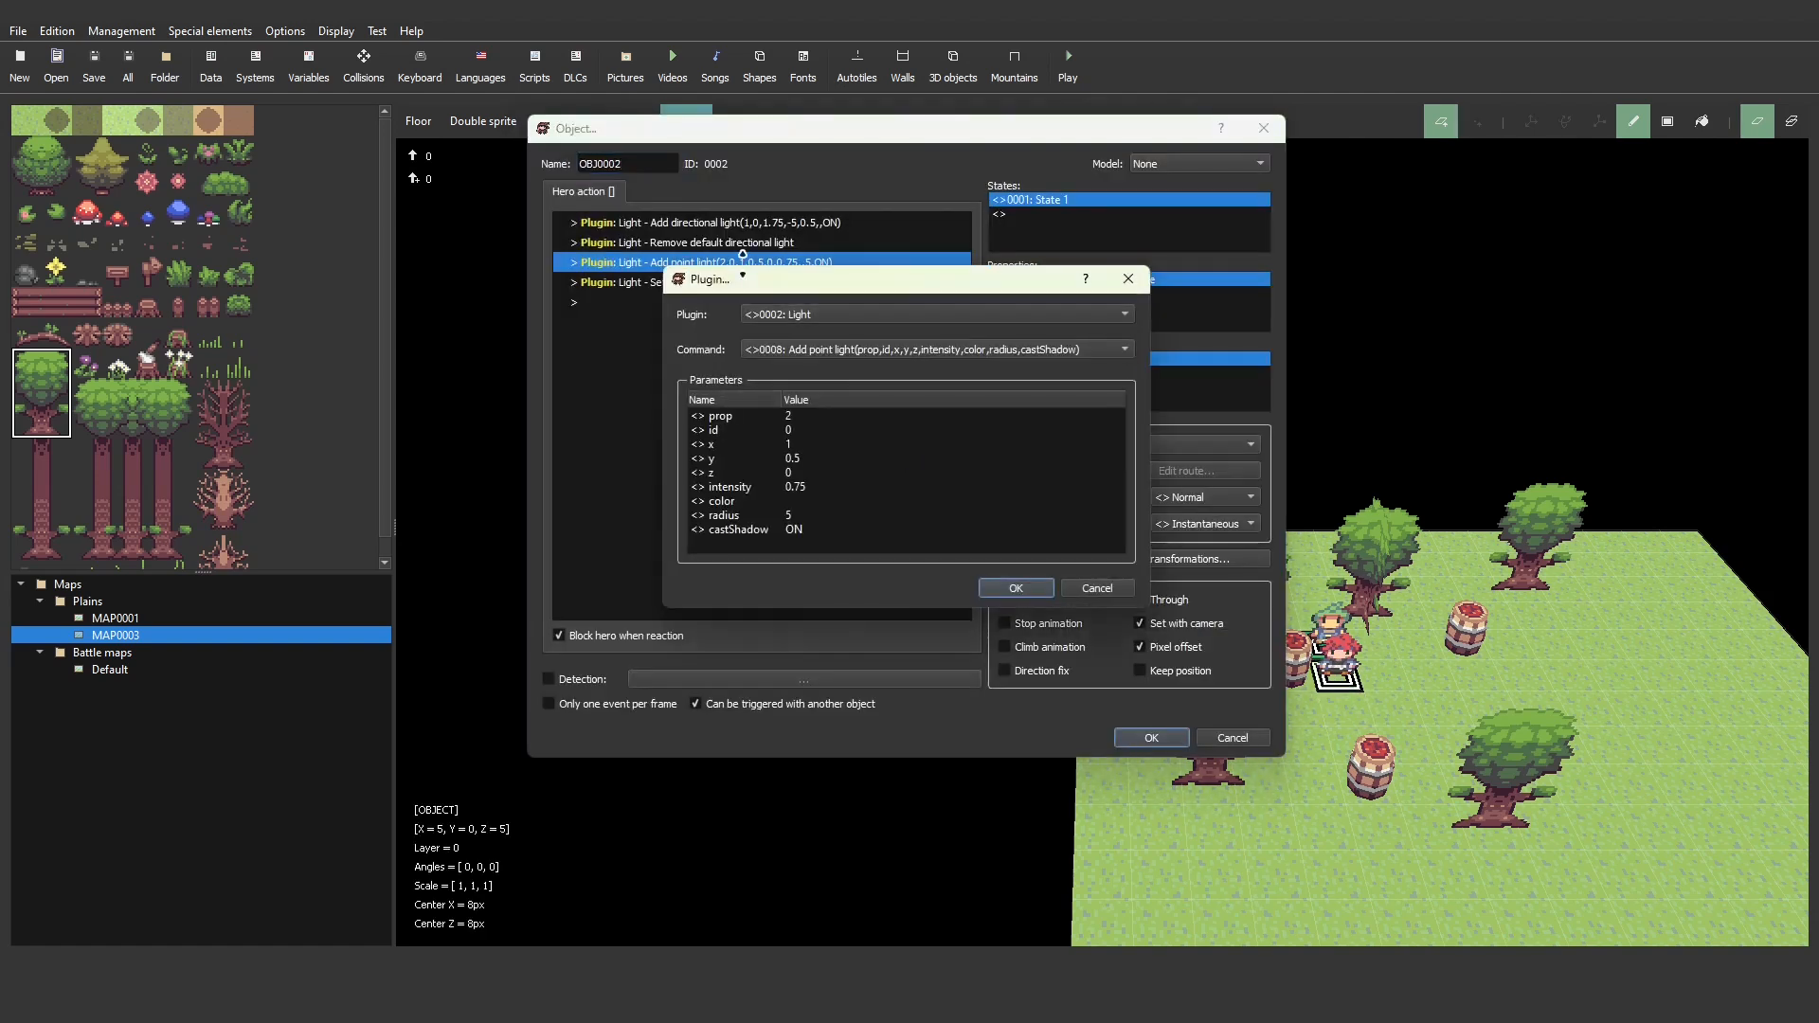
pyautogui.doubleClick(781, 445)
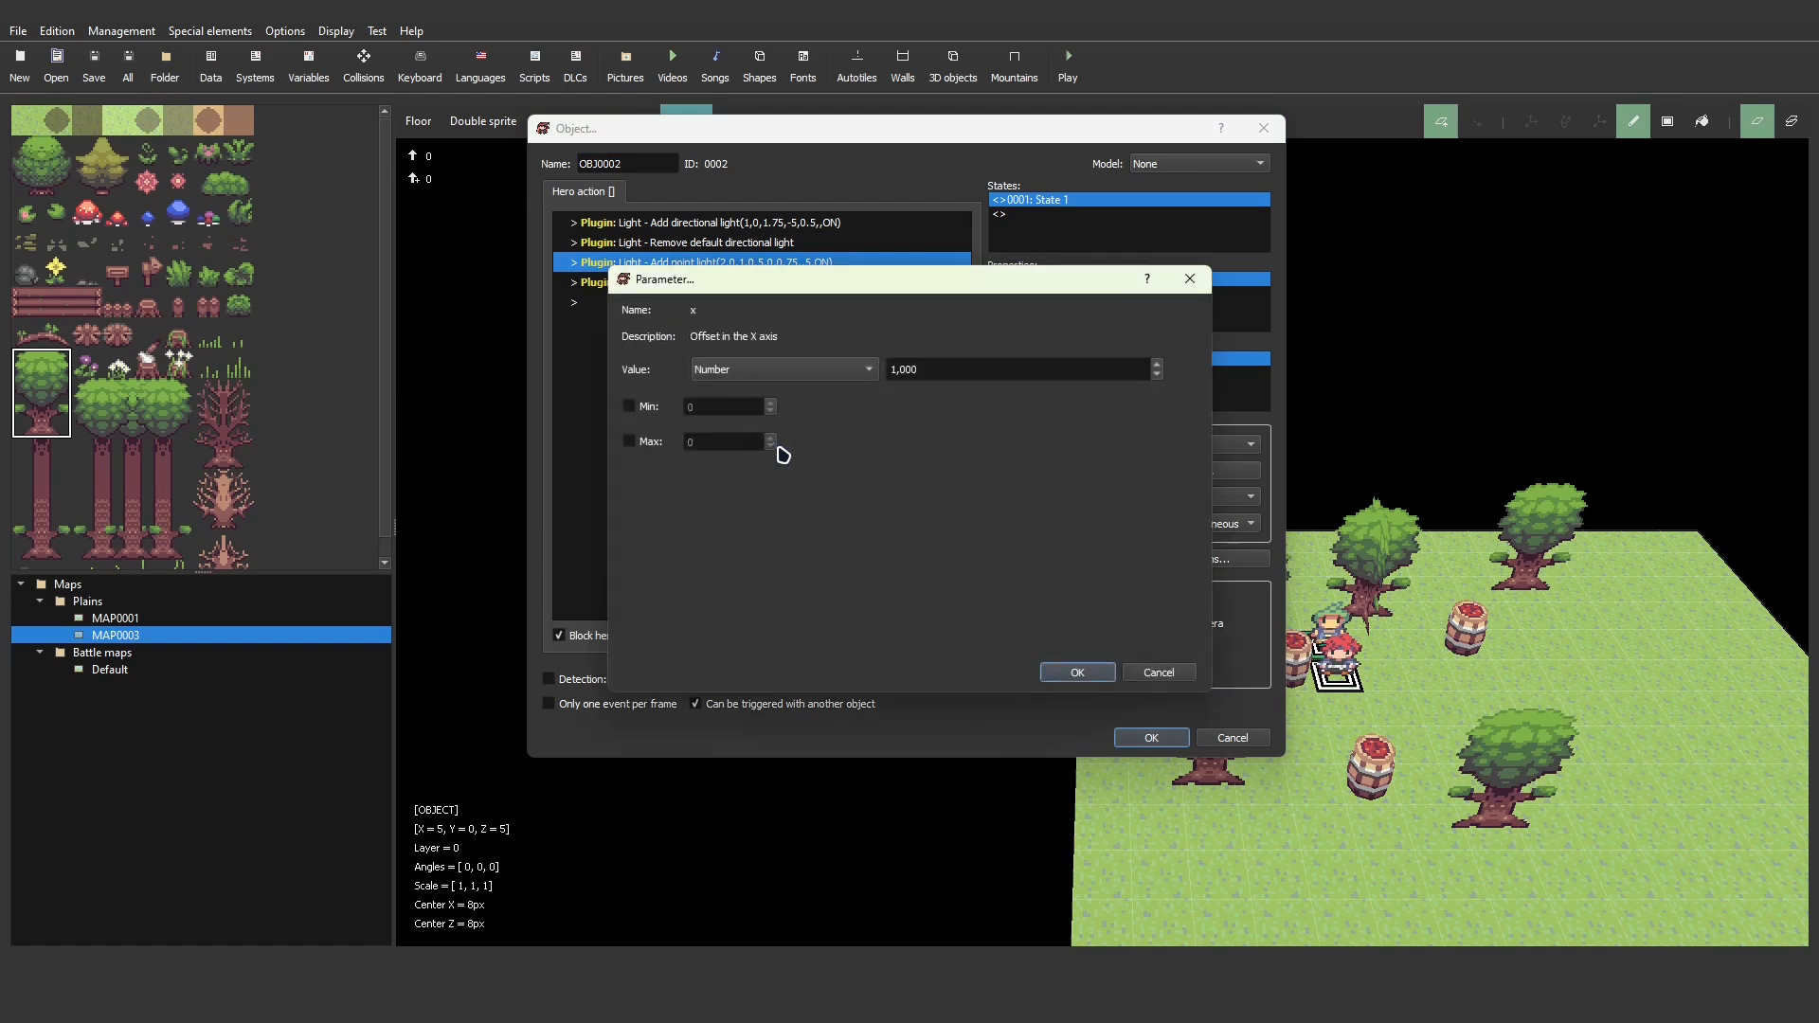
pyautogui.click(902, 369)
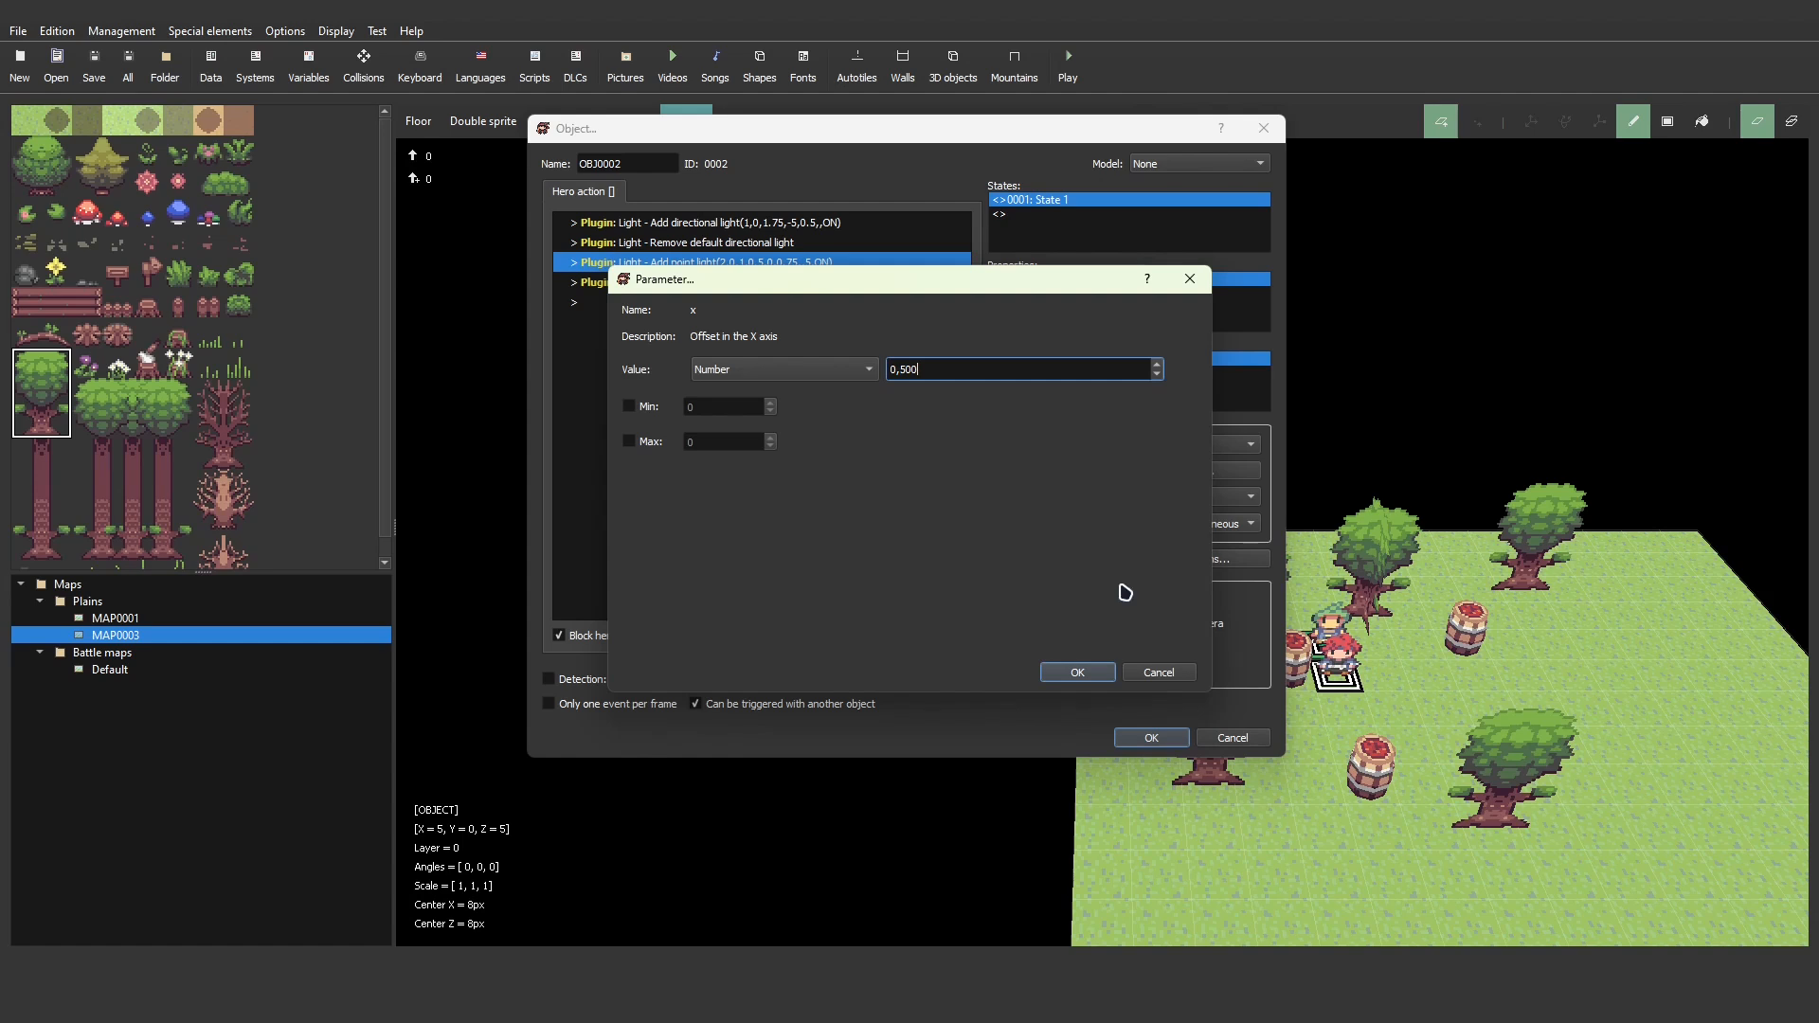
pyautogui.click(1086, 673)
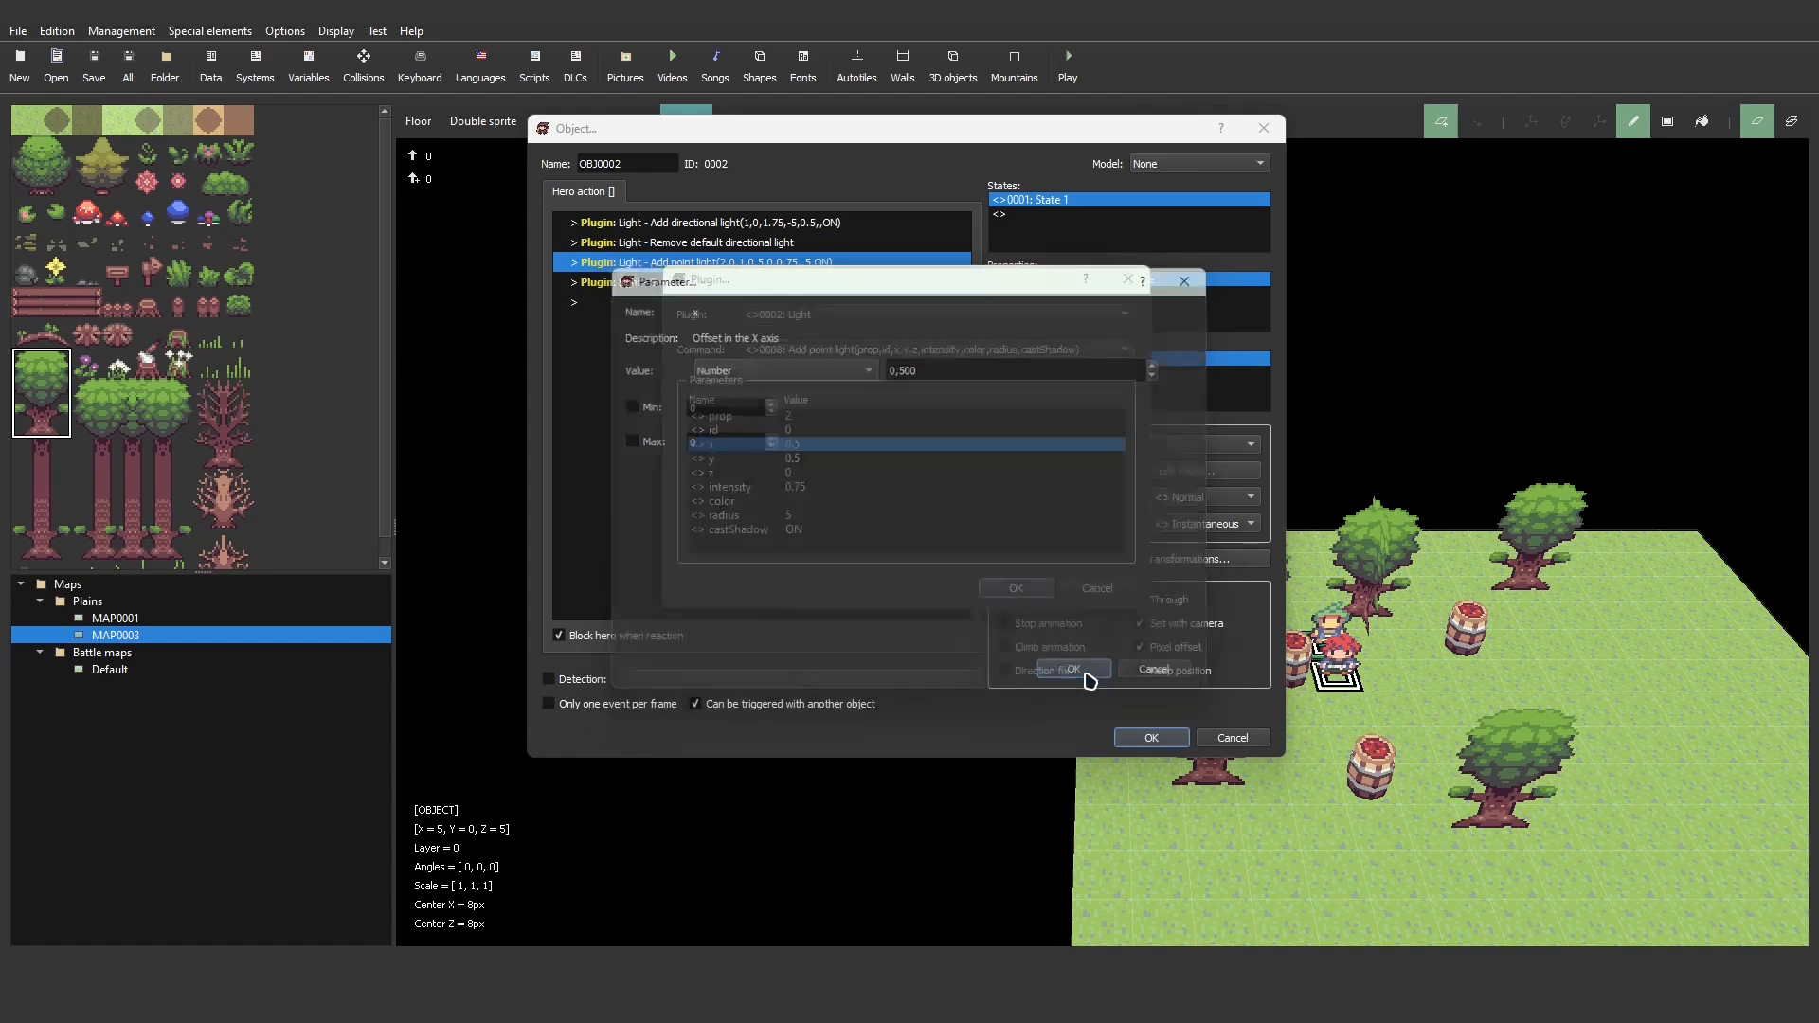
pyautogui.click(1030, 590)
pyautogui.click(1151, 738)
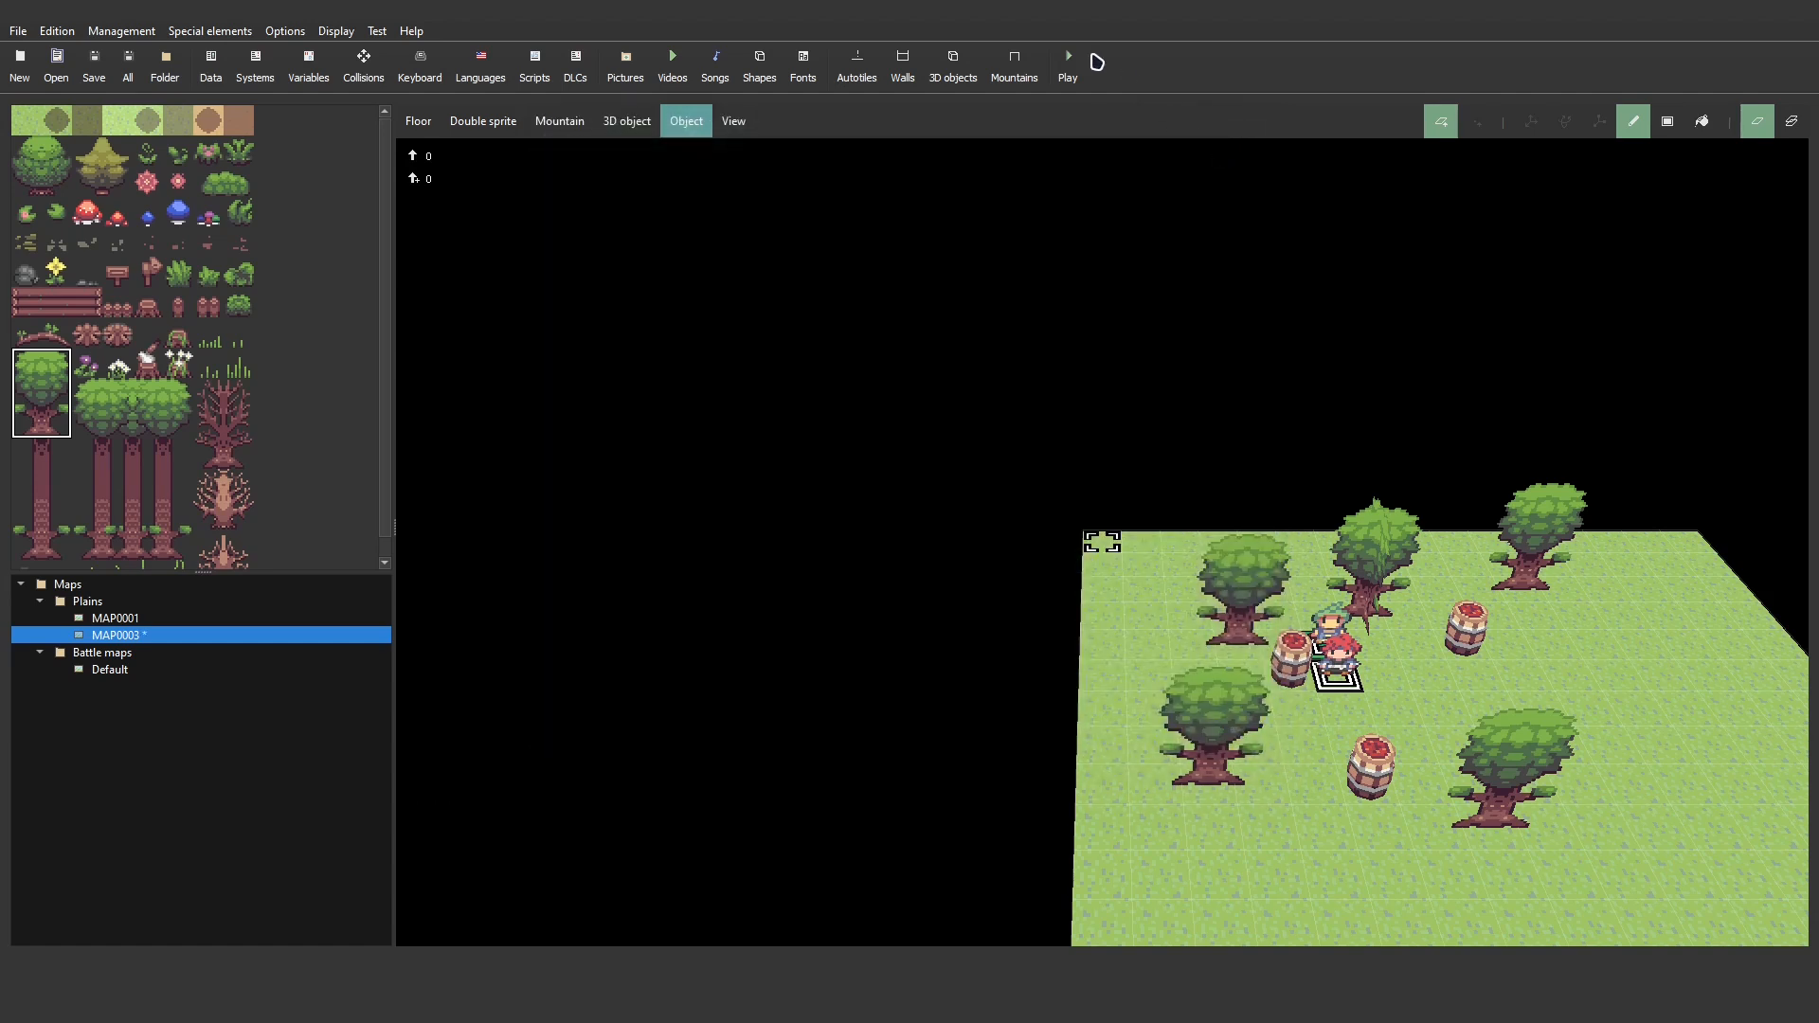
# - Save the map, playtest a new game to examine the light at its reduced X offset, and close the game
pyautogui.click(1071, 65)
pyautogui.press('Return')
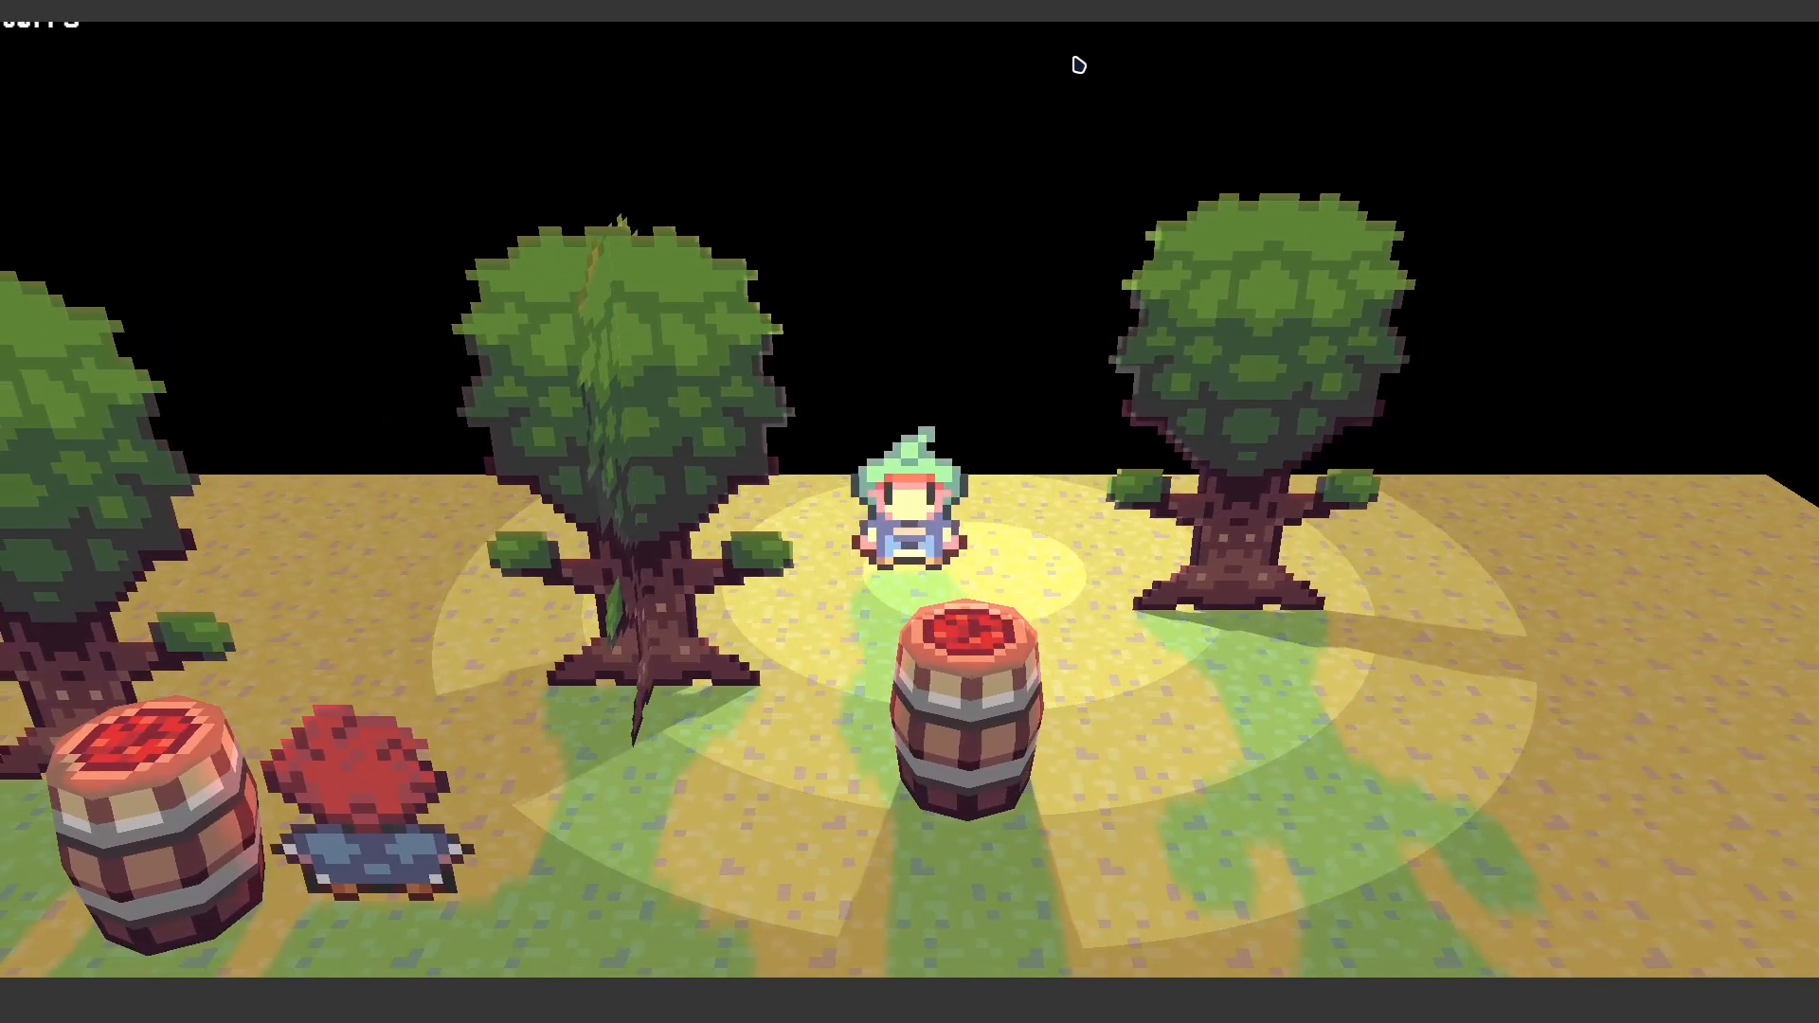
pyautogui.hotkey('alt', 'F4')
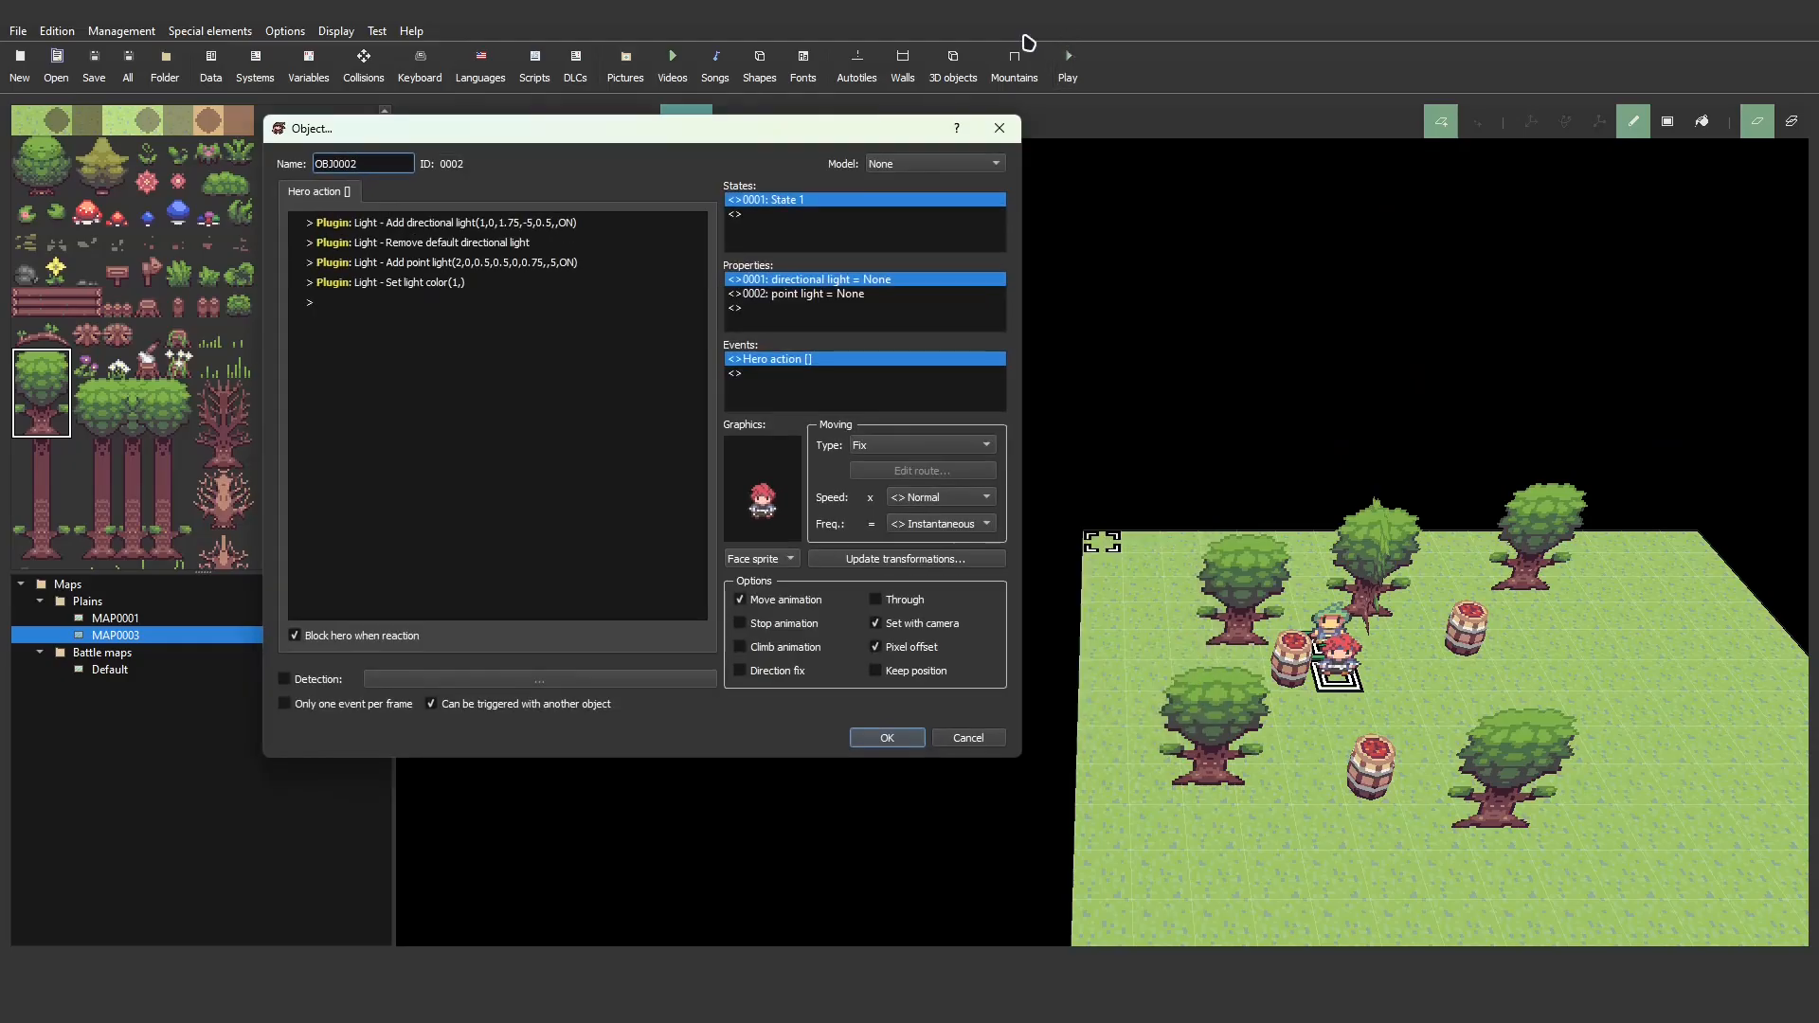
# - Set the point light's radius to 3 in the red-haired character's object and accept the object changes
pyautogui.doubleClick(456, 262)
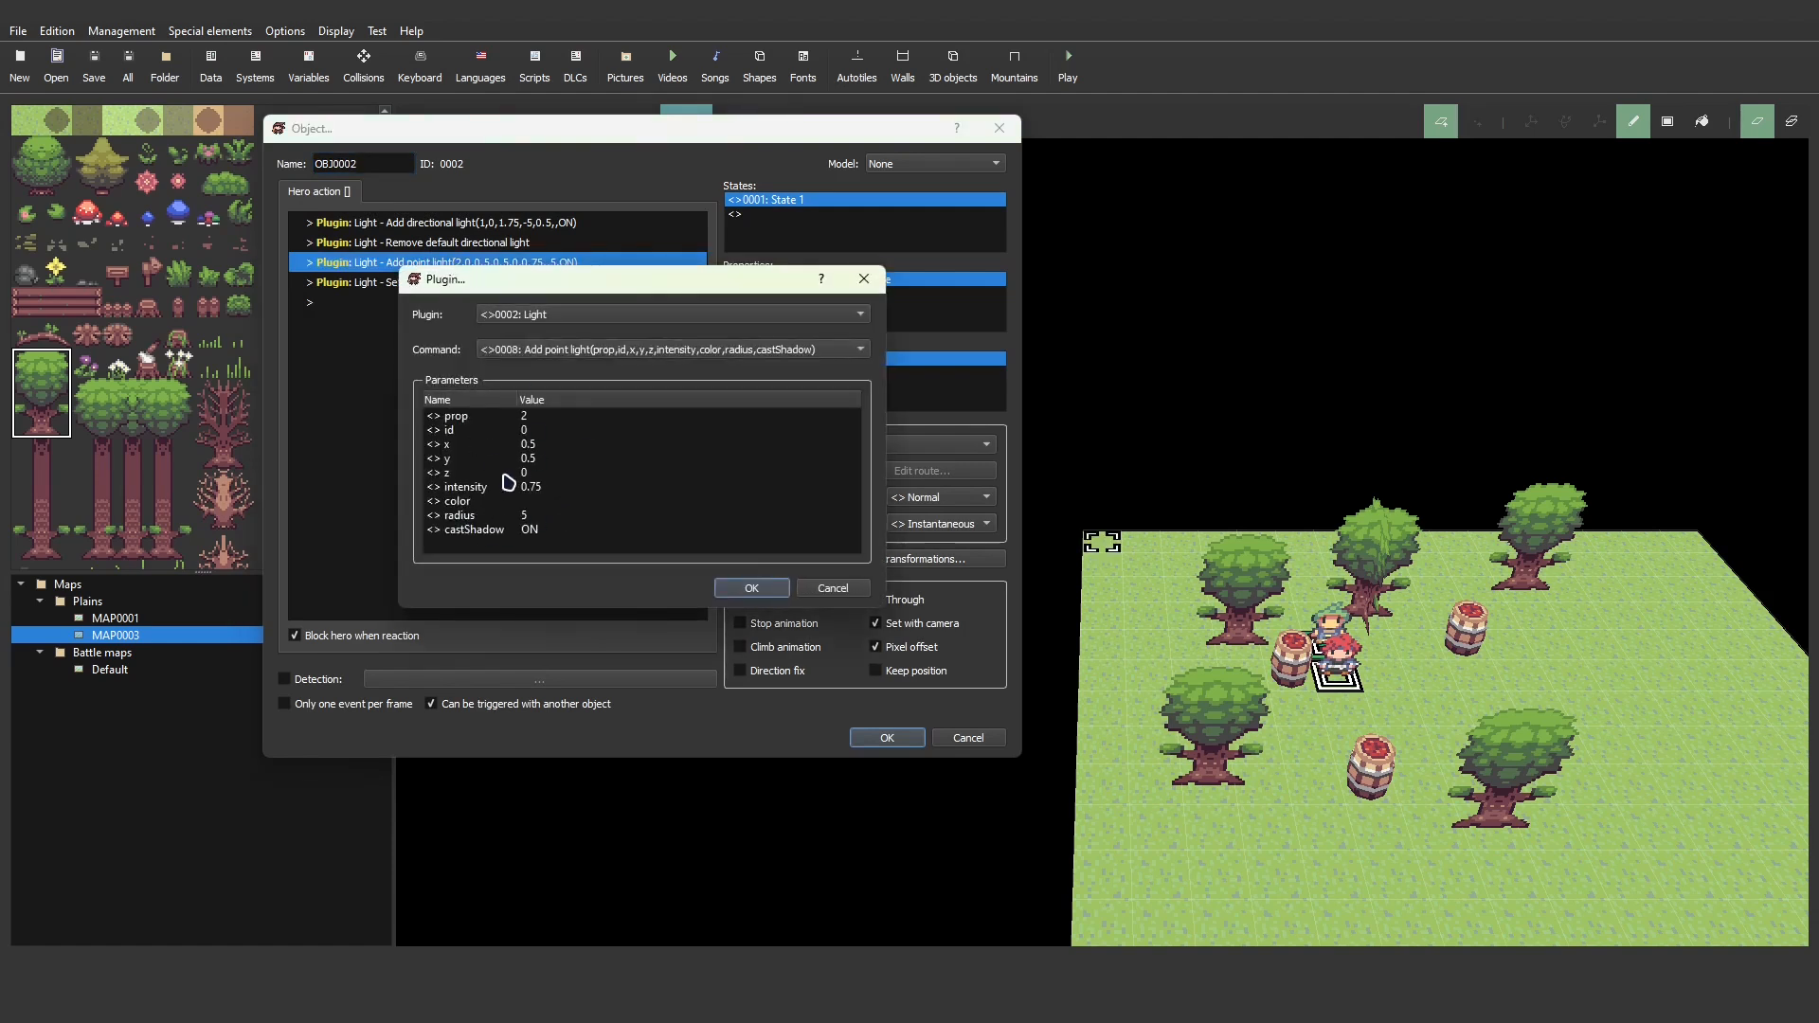
pyautogui.doubleClick(473, 517)
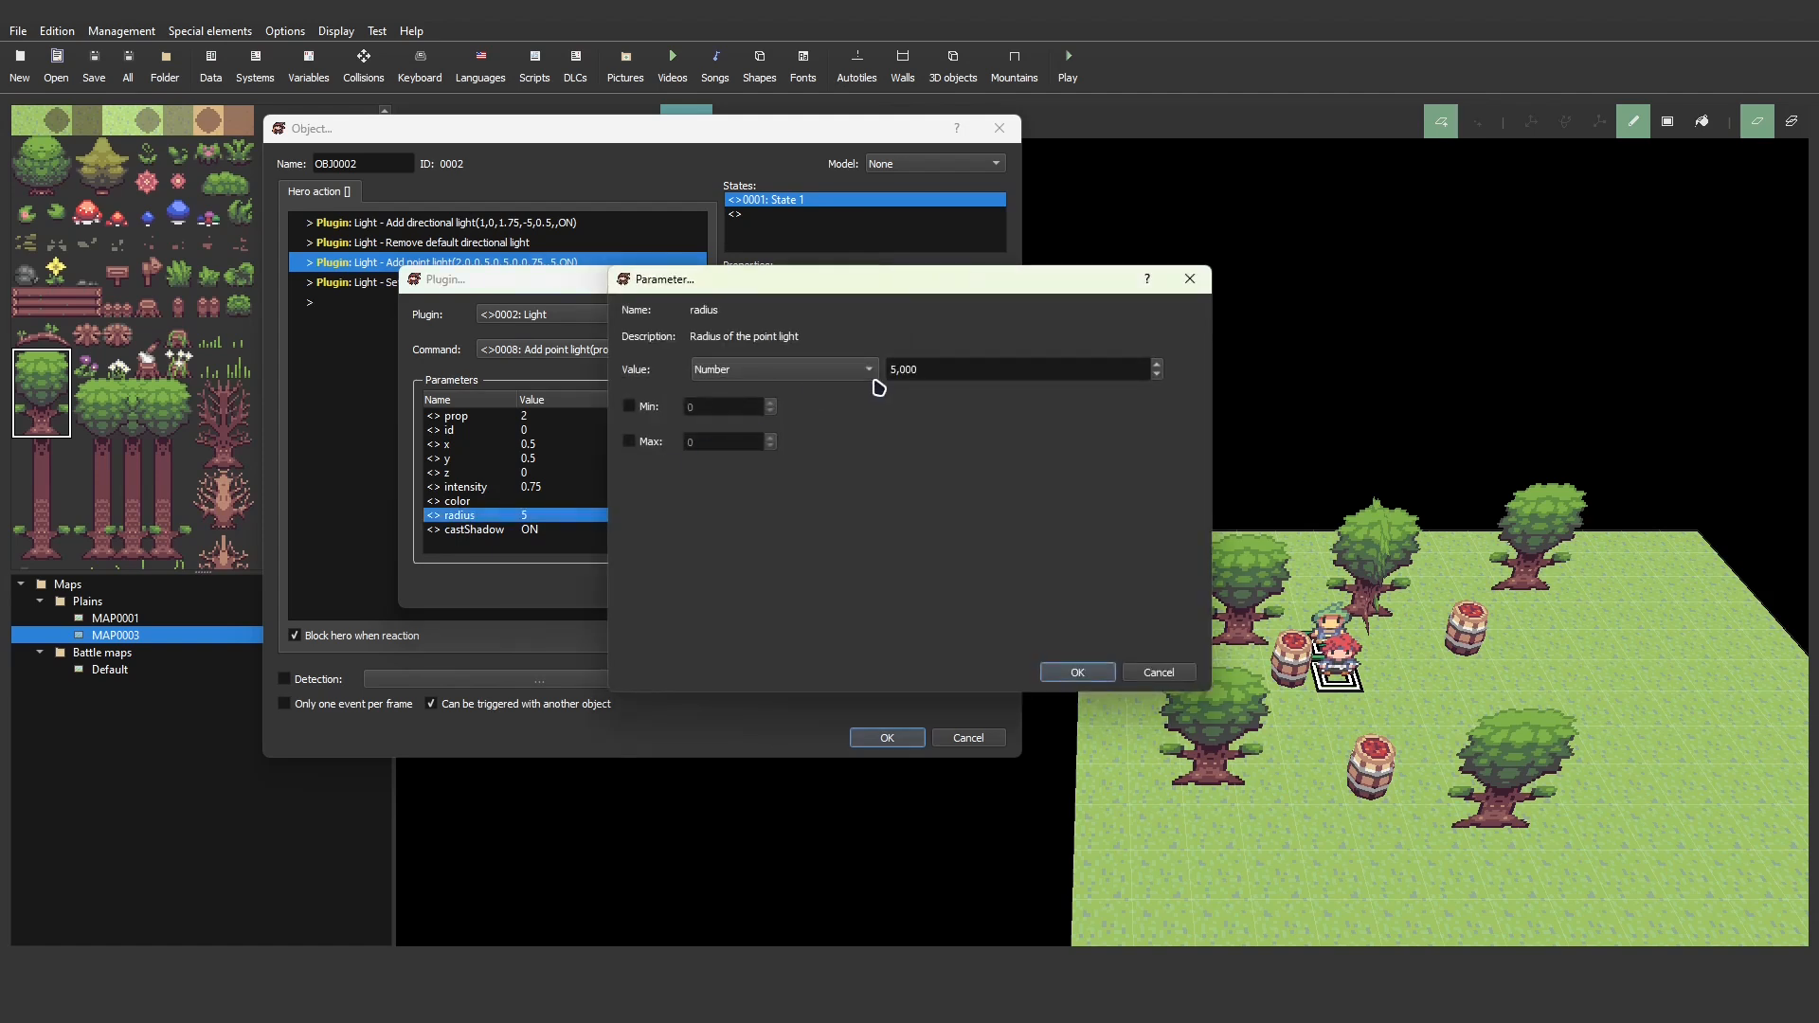
pyautogui.doubleClick(1157, 376)
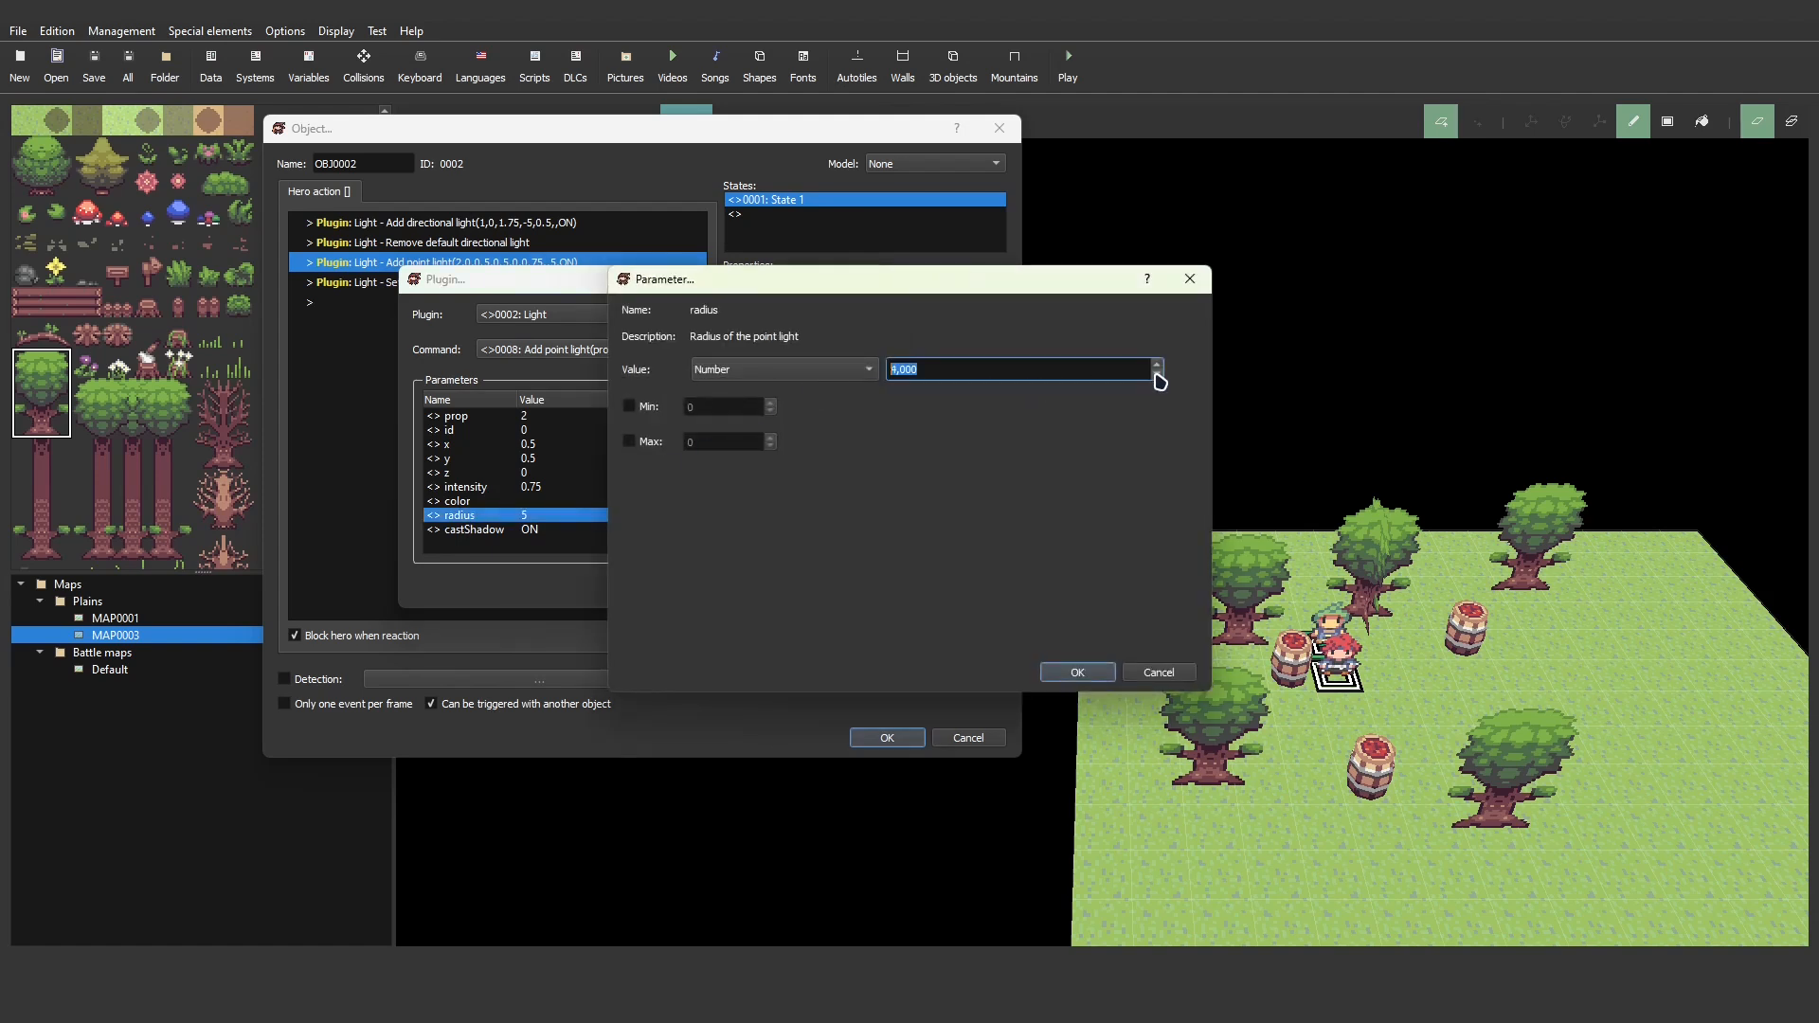
pyautogui.click(1077, 674)
pyautogui.click(758, 594)
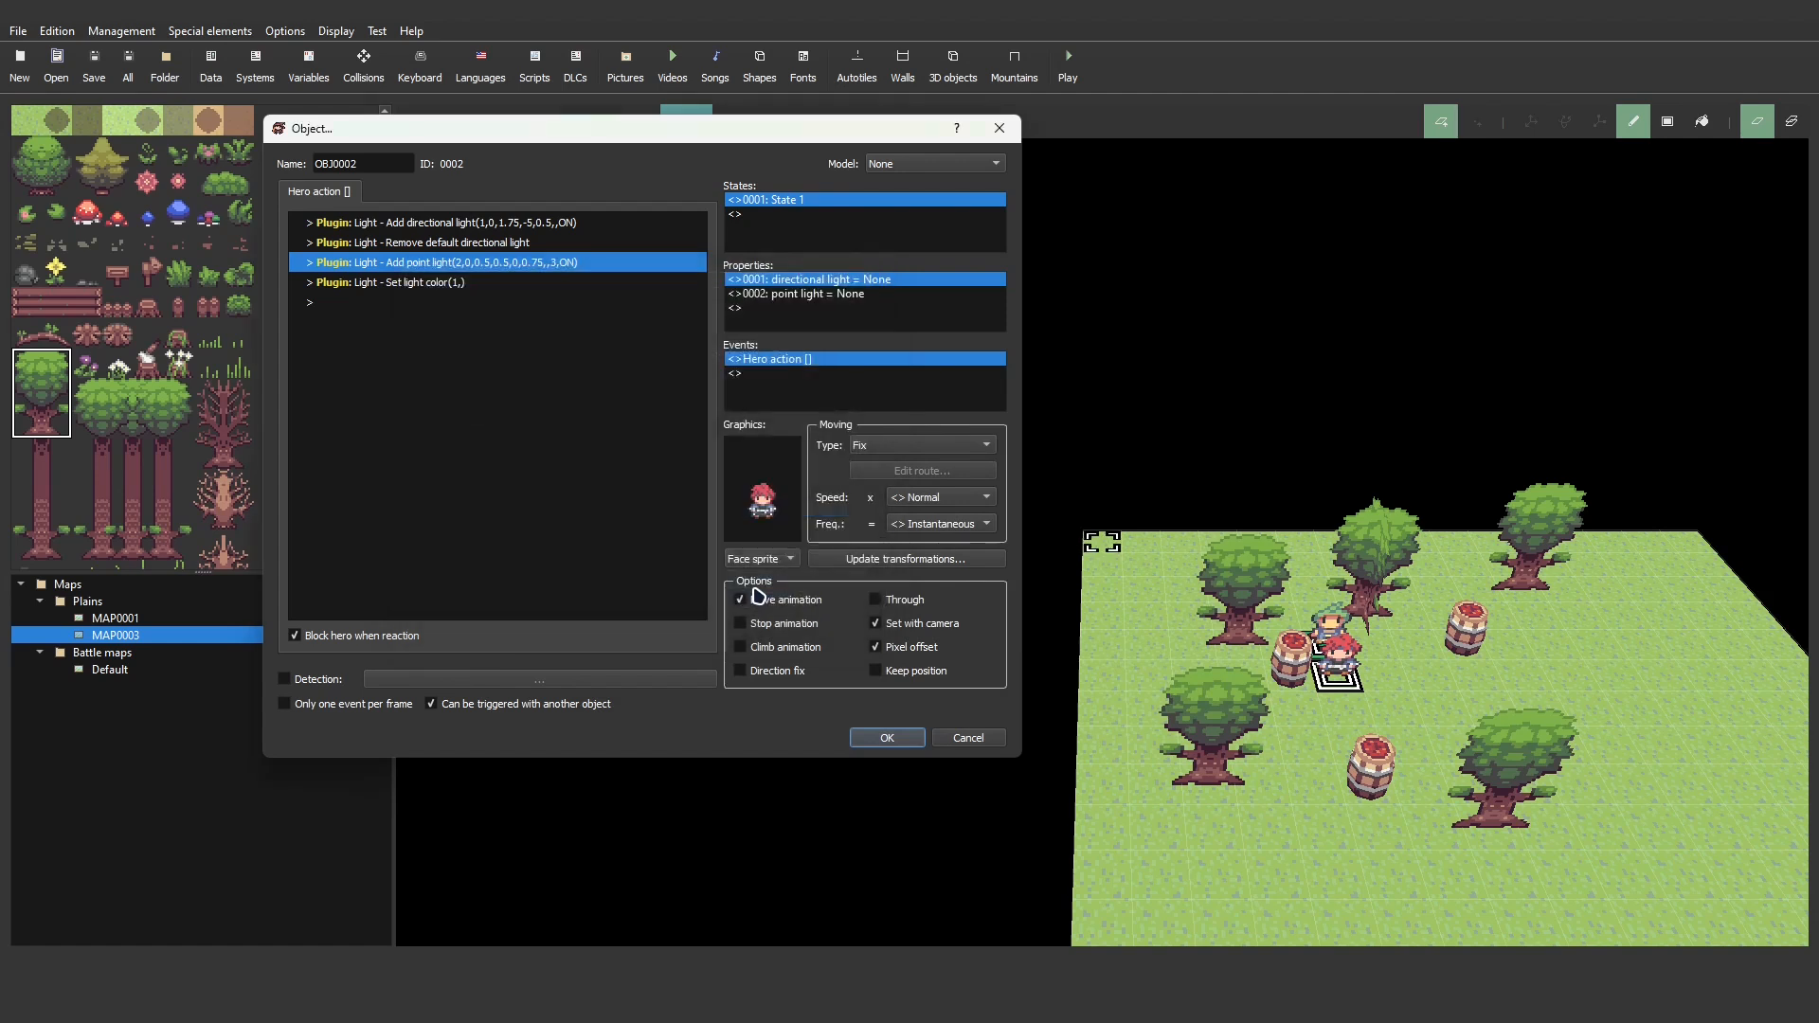
pyautogui.click(877, 740)
# - Save the map, playtest a new game to examine the smaller light radius around the hero, and close the game
pyautogui.click(94, 65)
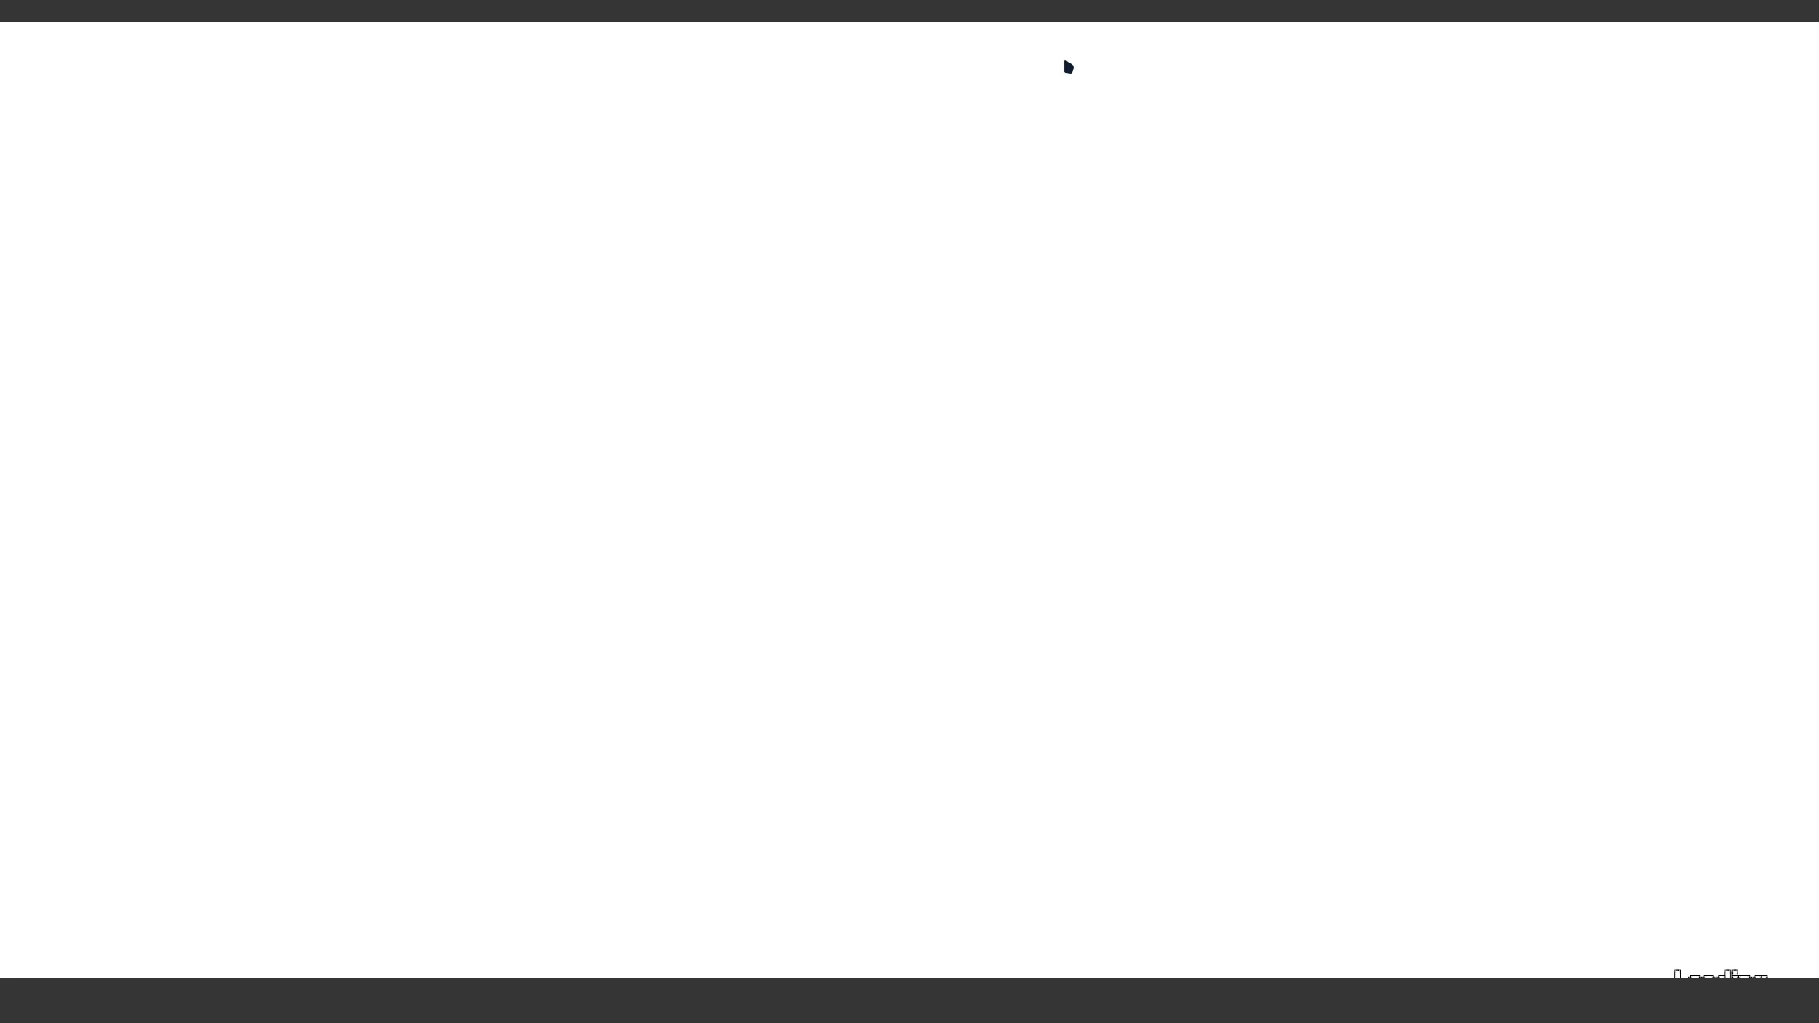
pyautogui.press('Return')
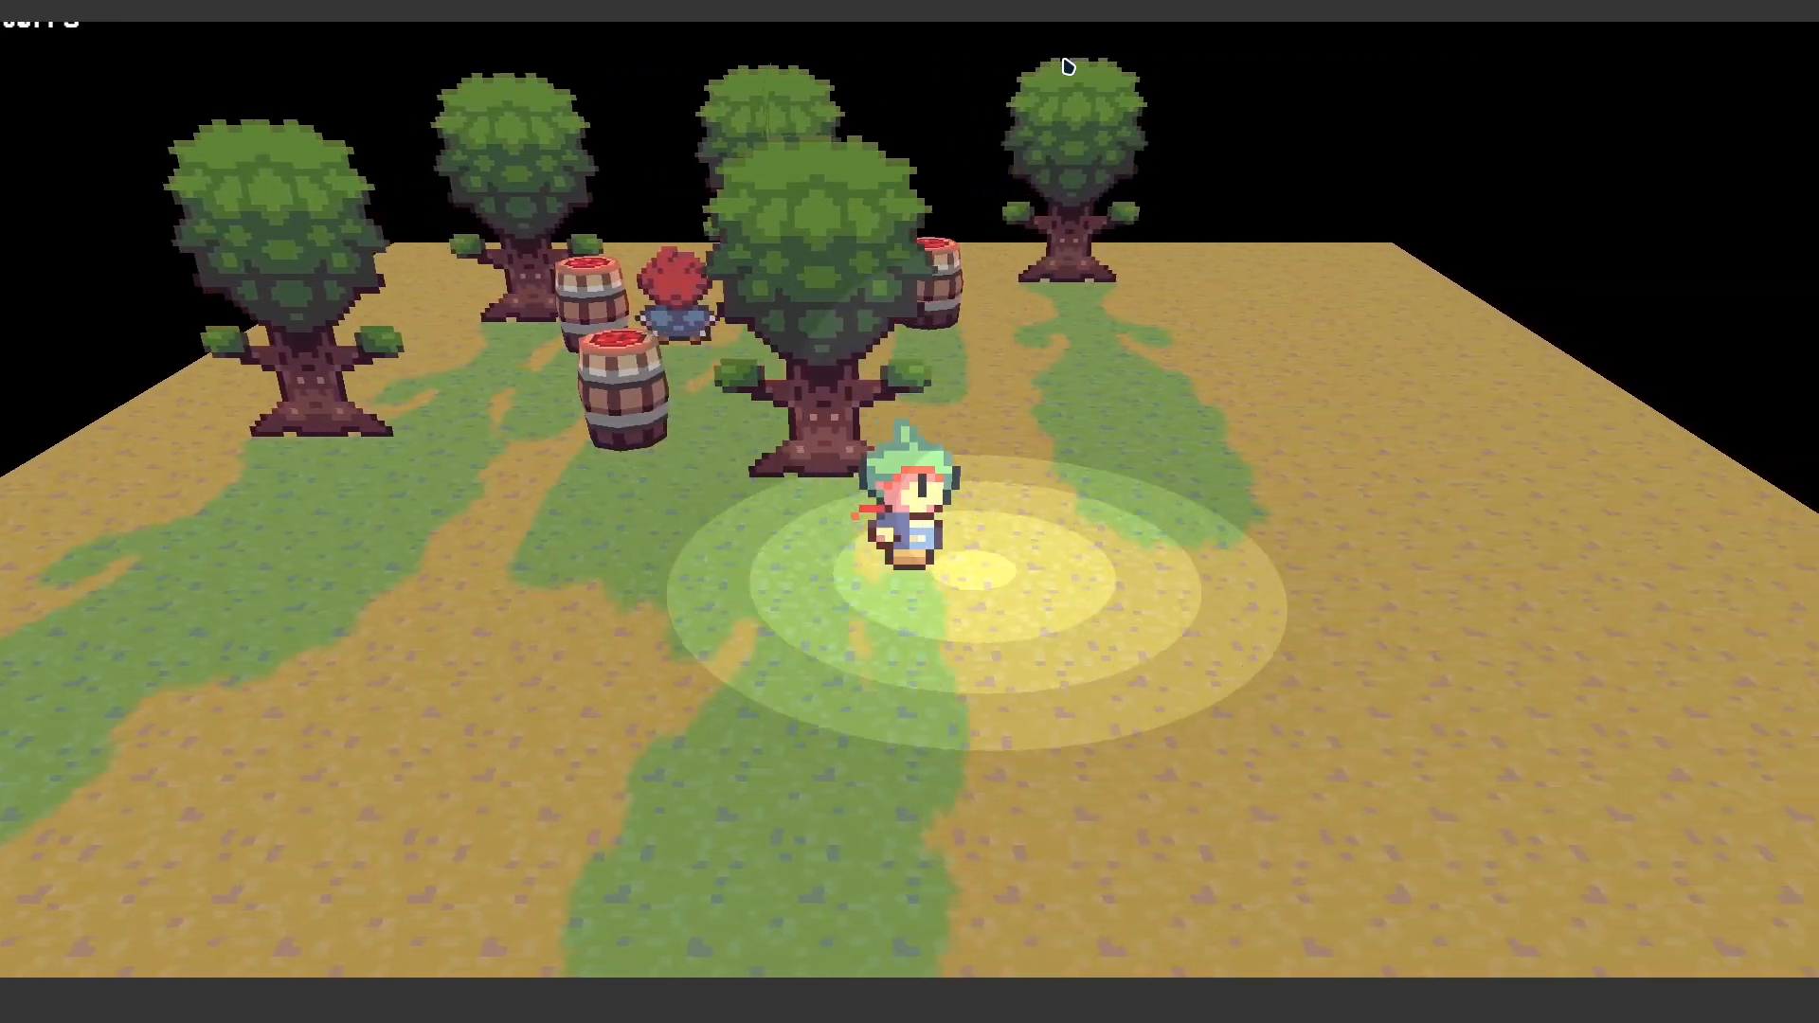
pyautogui.press('Up')
pyautogui.hotkey('alt', 'F4')
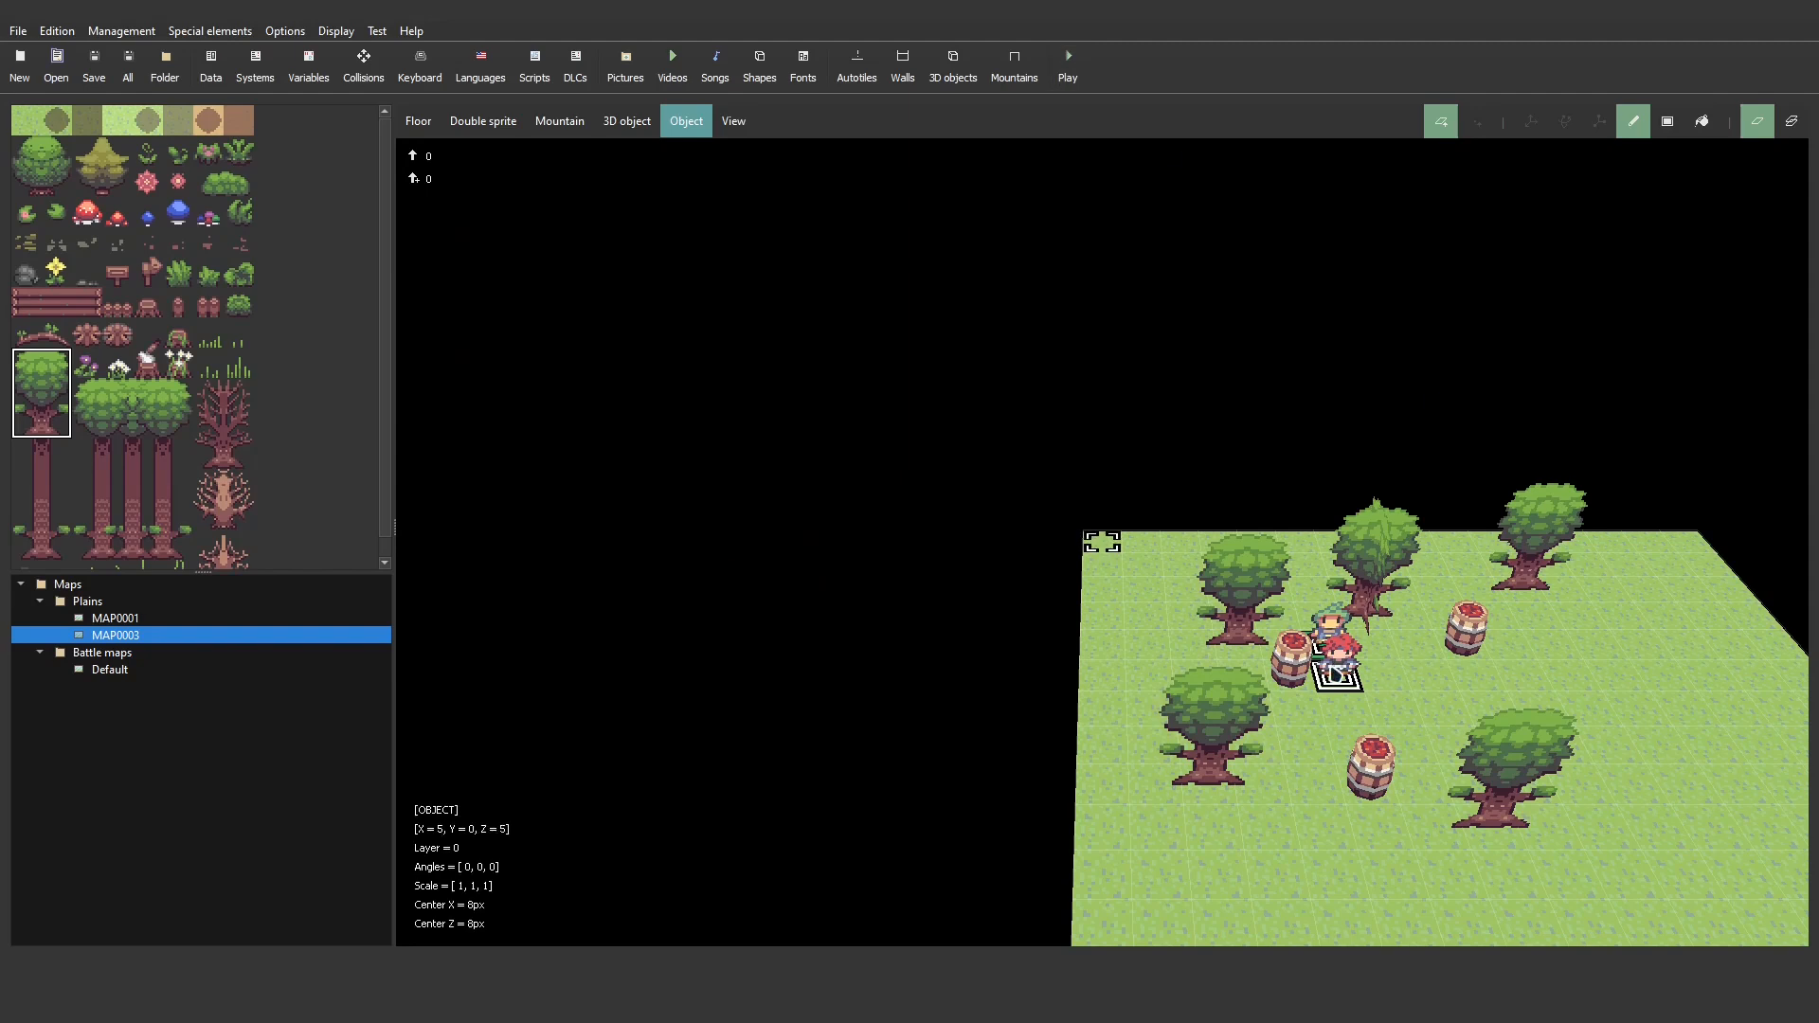
# - Turn off Pixel offset in the red-haired character's object, accept the object changes, and save the map
pyautogui.doubleClick(1336, 673)
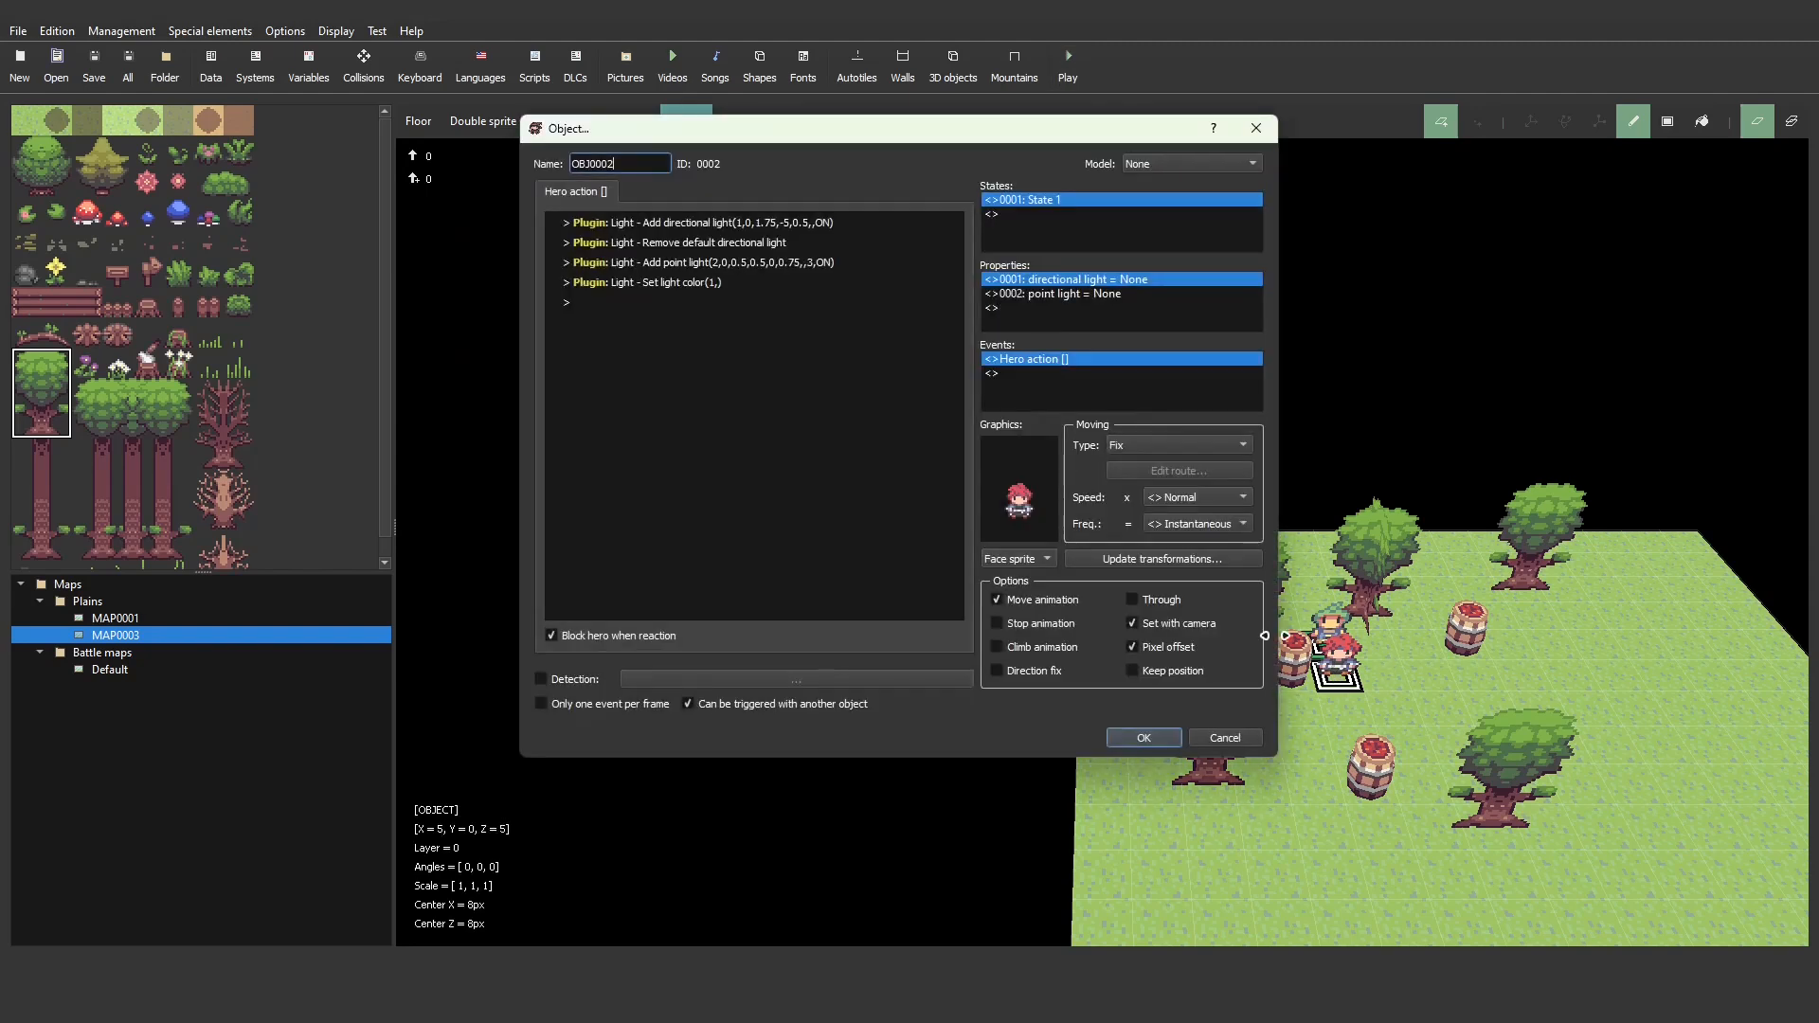
pyautogui.click(1132, 649)
pyautogui.click(1143, 738)
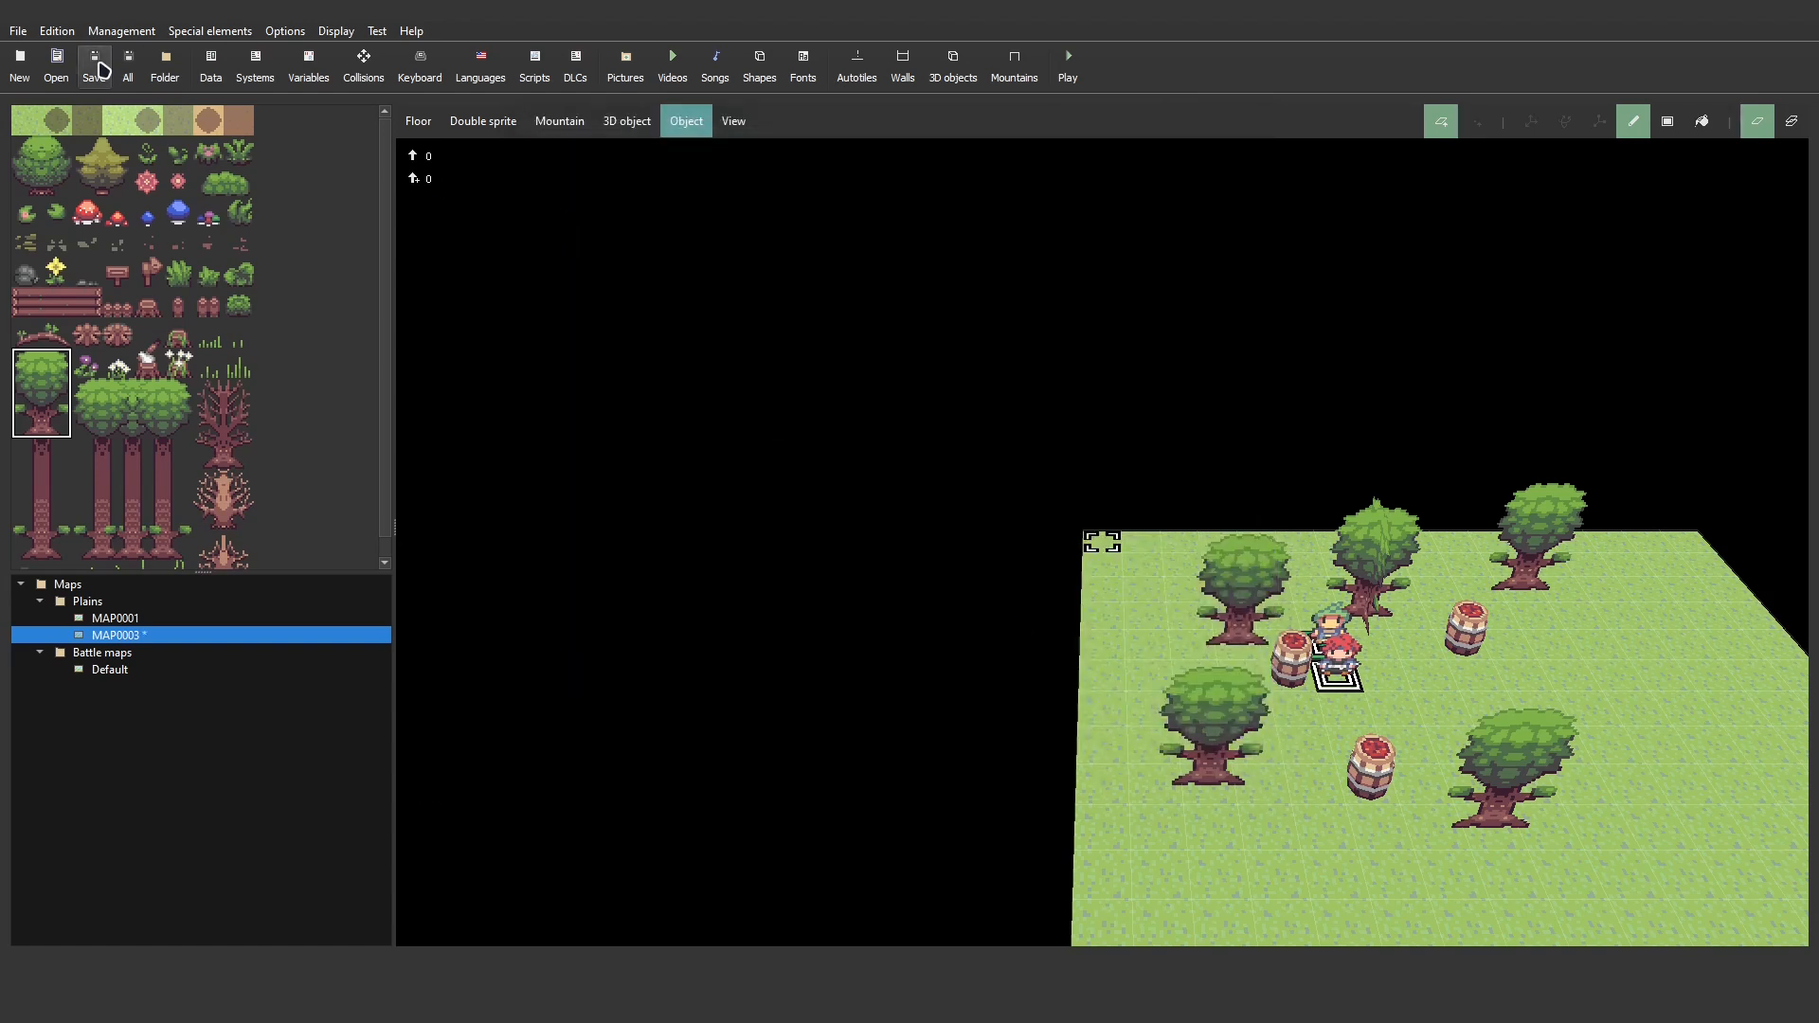
pyautogui.click(98, 63)
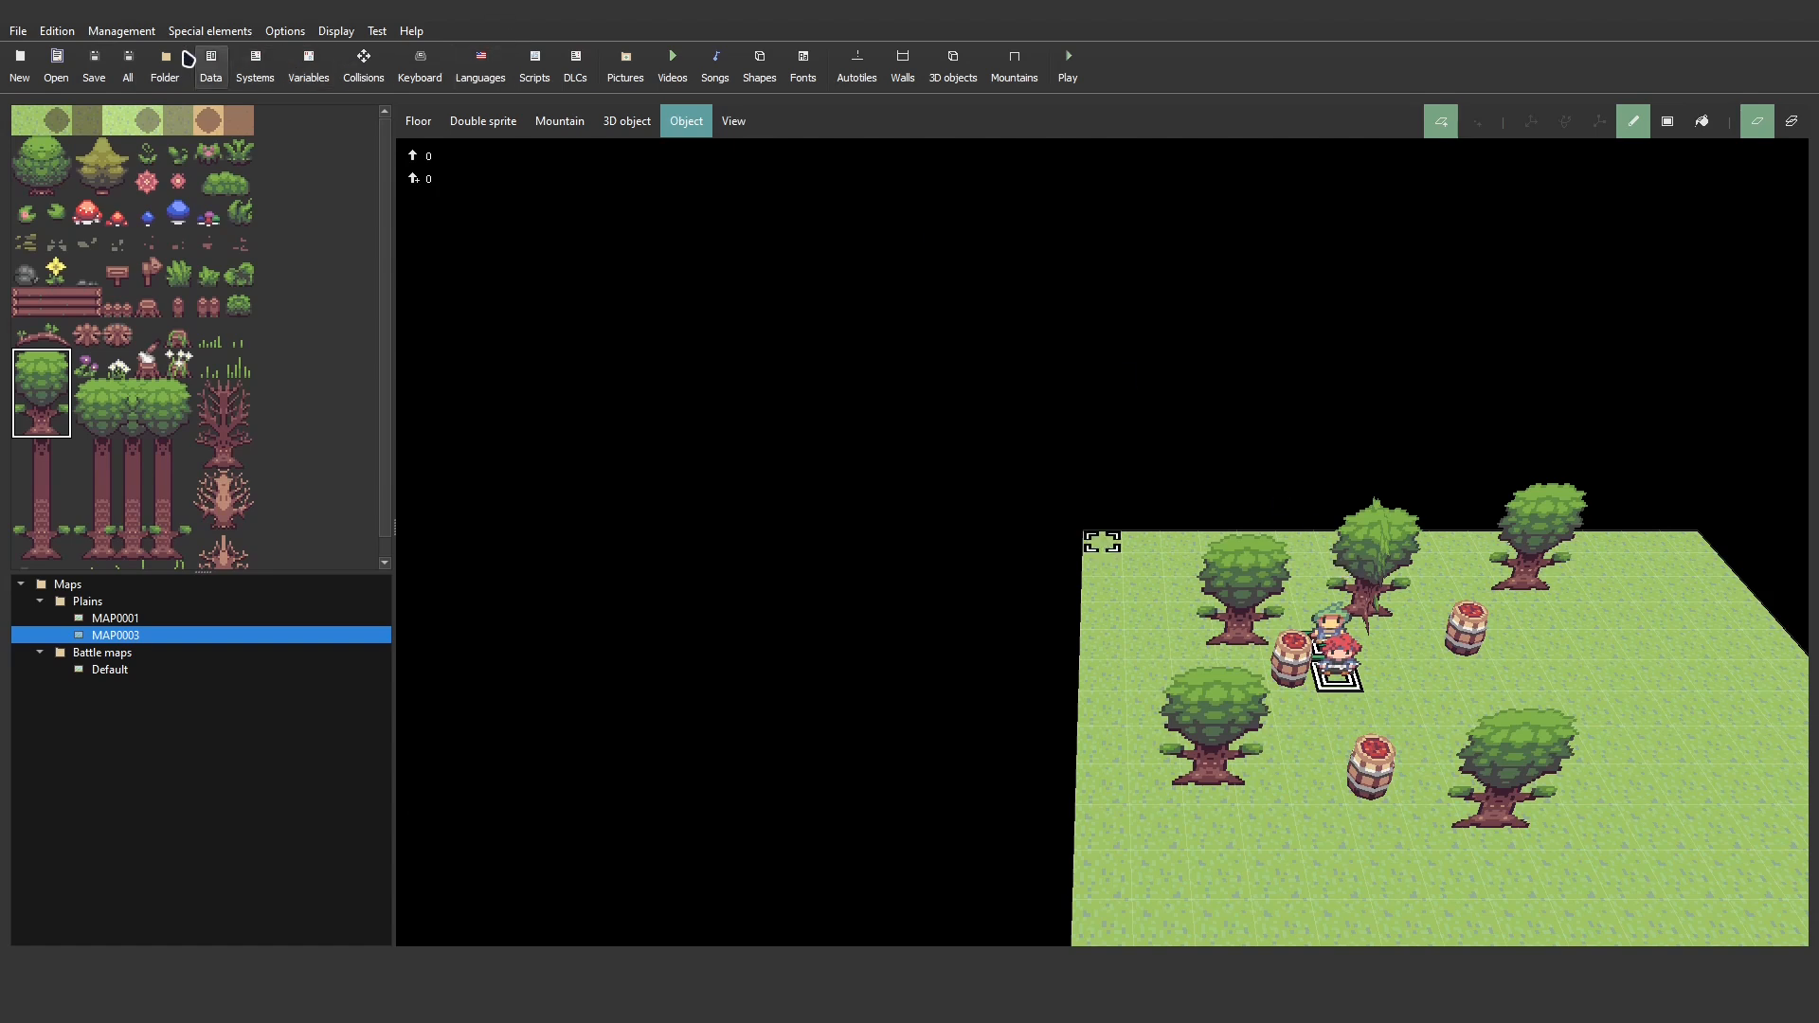
# - Turn off Pixel offset for the Hero model in the systems manager and accept the change
pyautogui.click(260, 75)
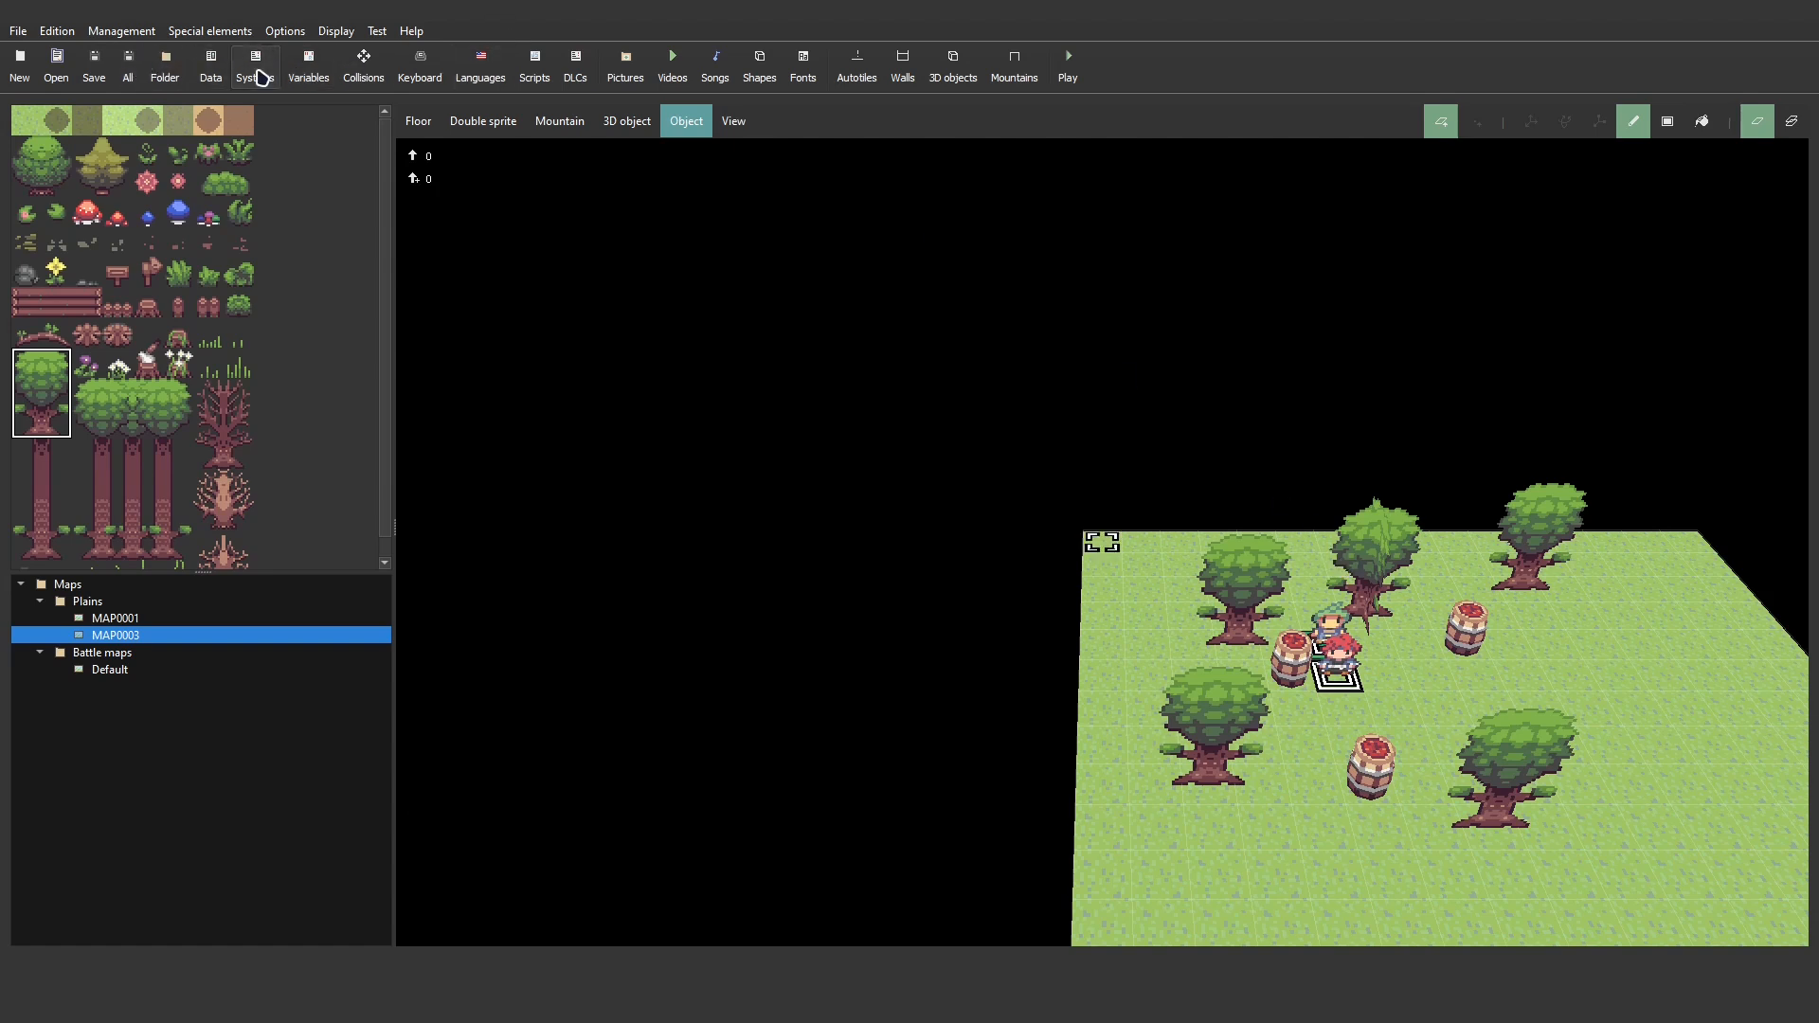
pyautogui.click(1018, 158)
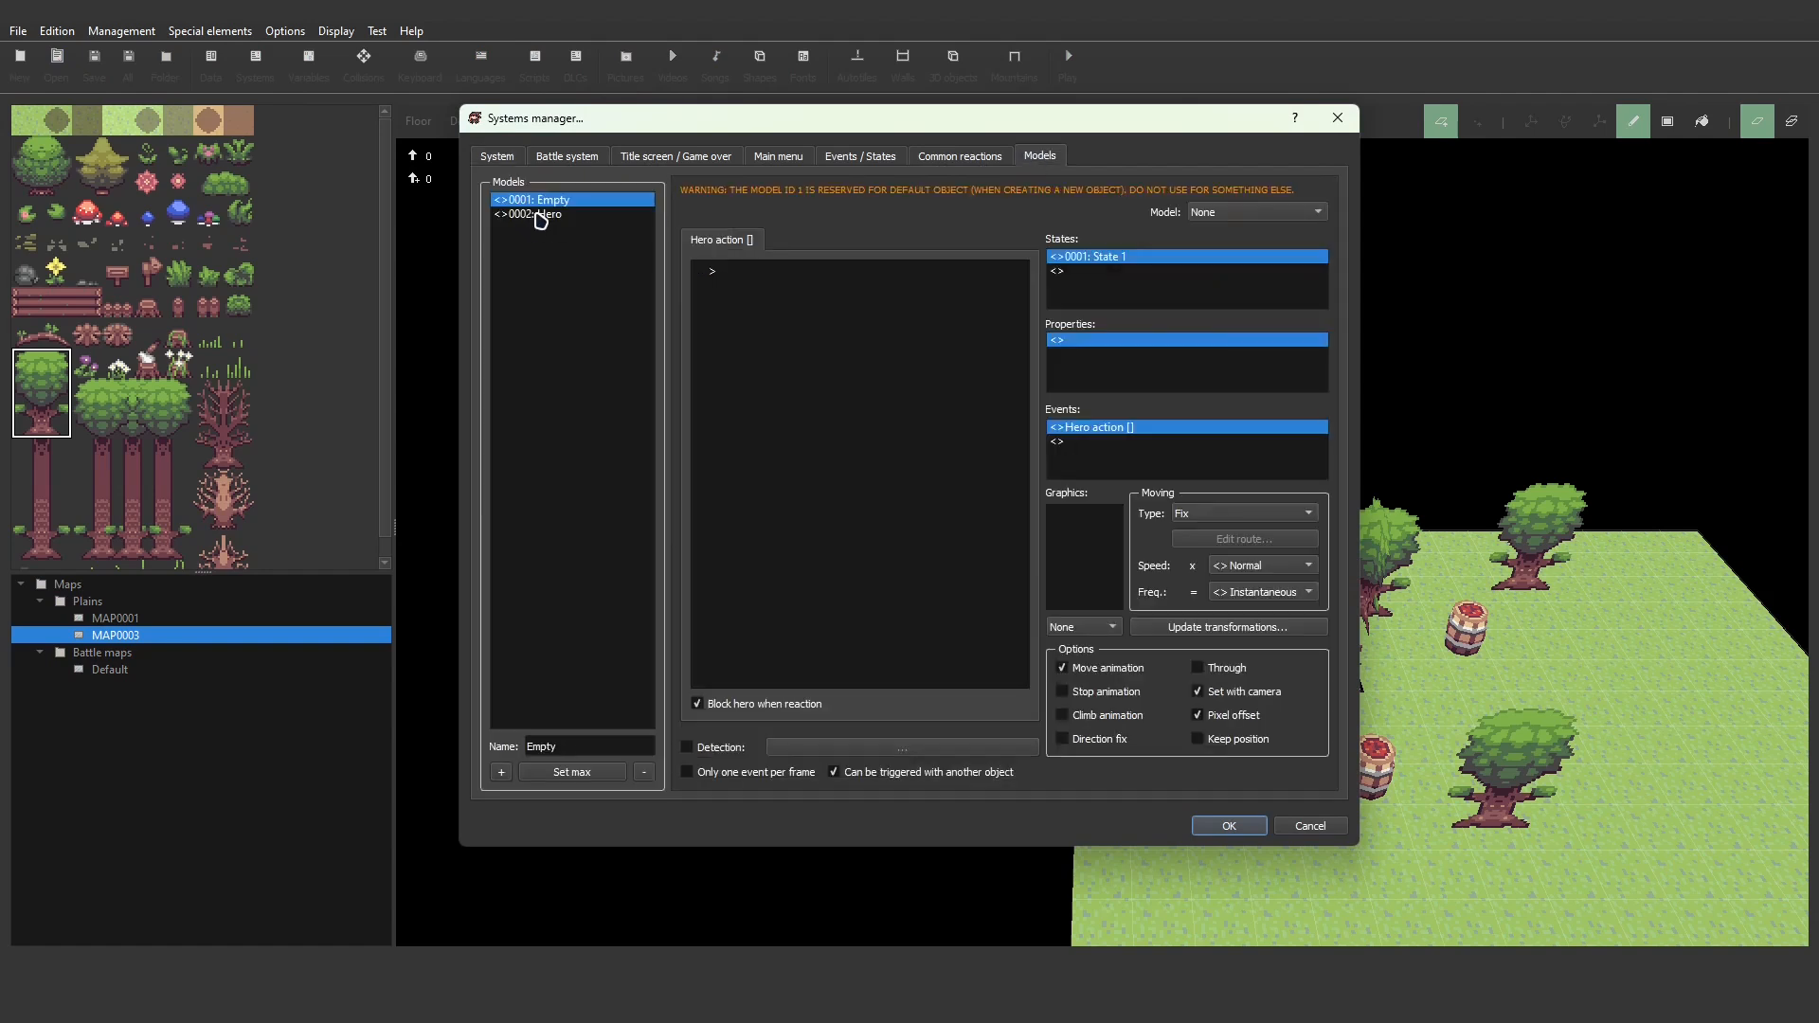
pyautogui.click(539, 215)
pyautogui.click(1224, 704)
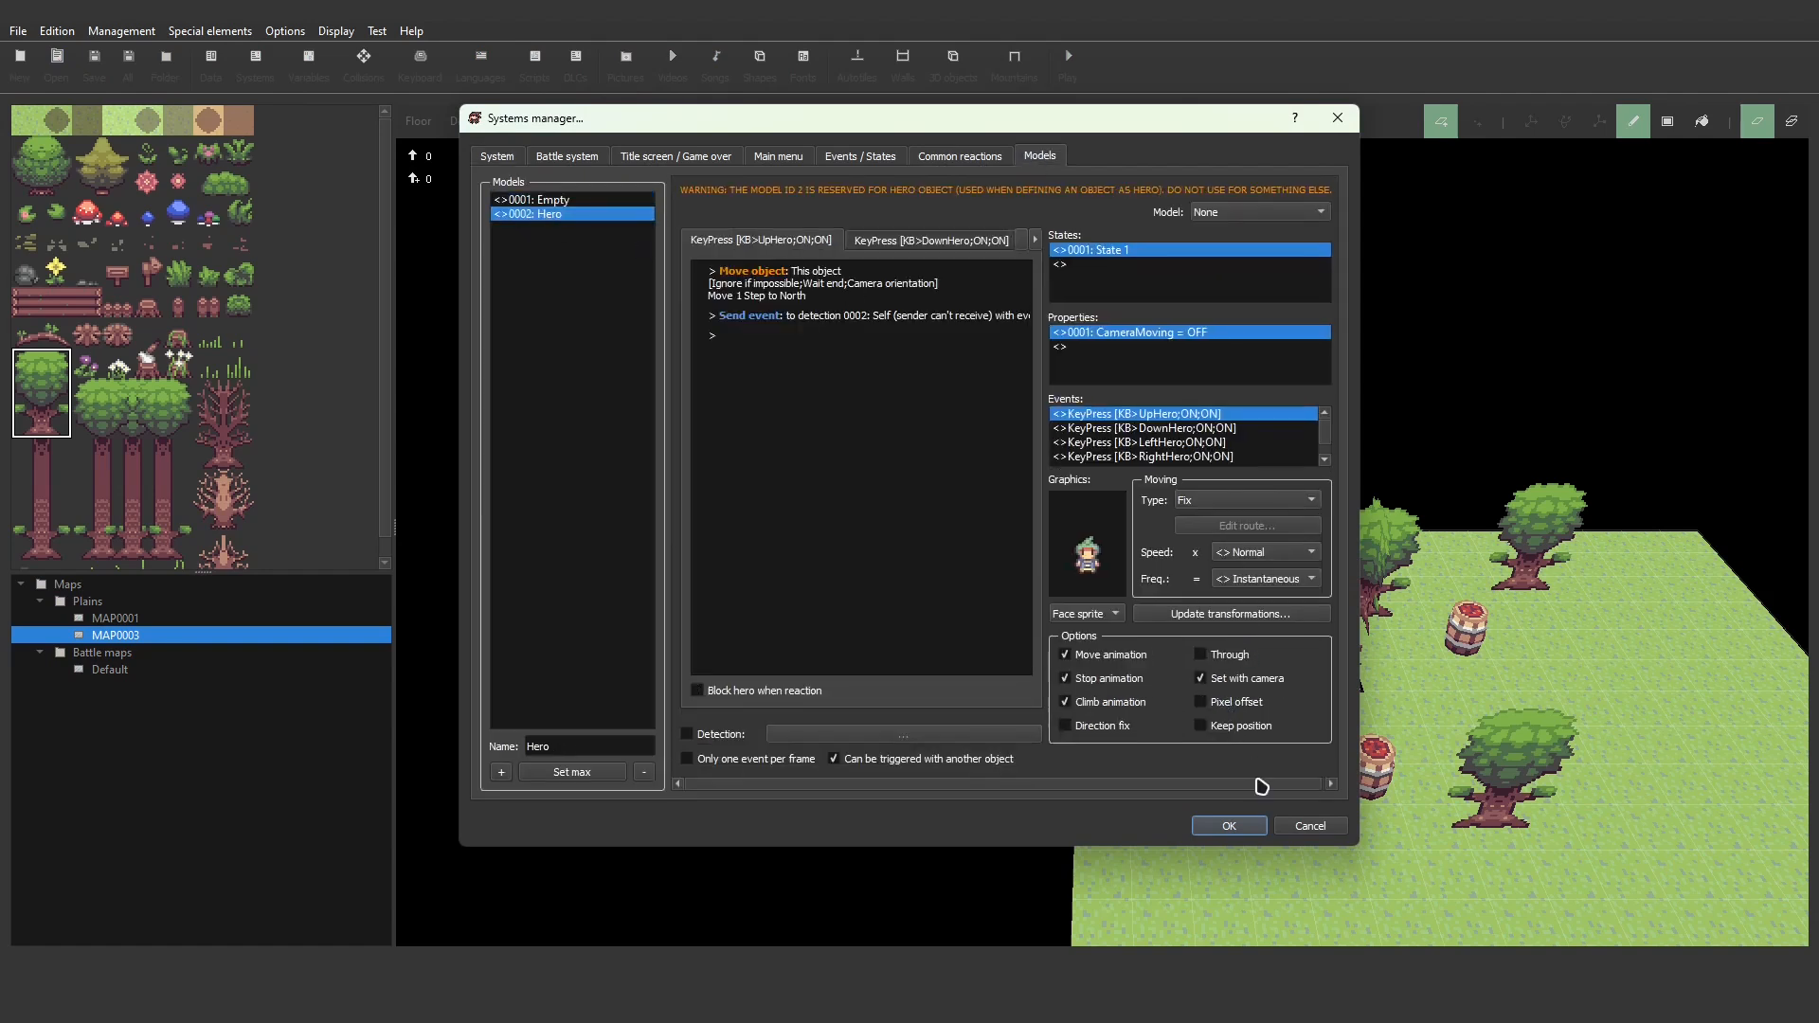
pyautogui.click(1230, 826)
# - Playtest a new game, trigger the lights and walk the hero around to examine the scene without Pixel offset, and close the game
pyautogui.click(1069, 68)
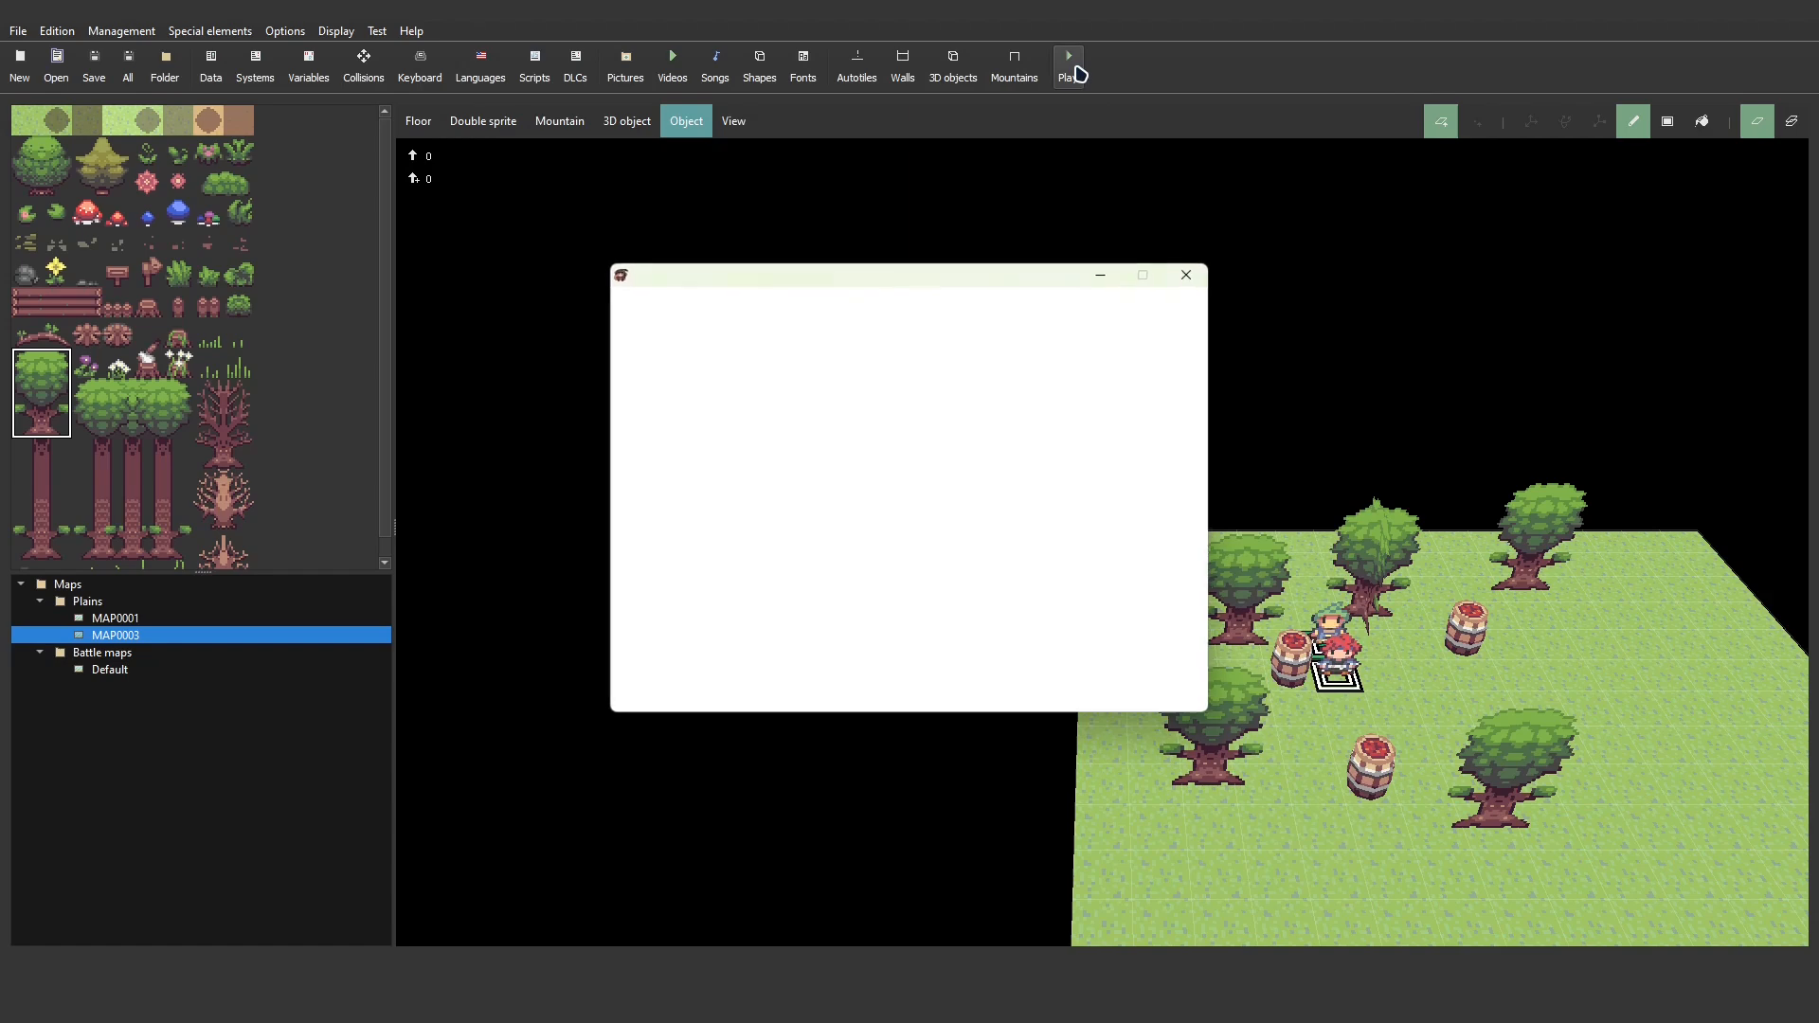
pyautogui.press('Return')
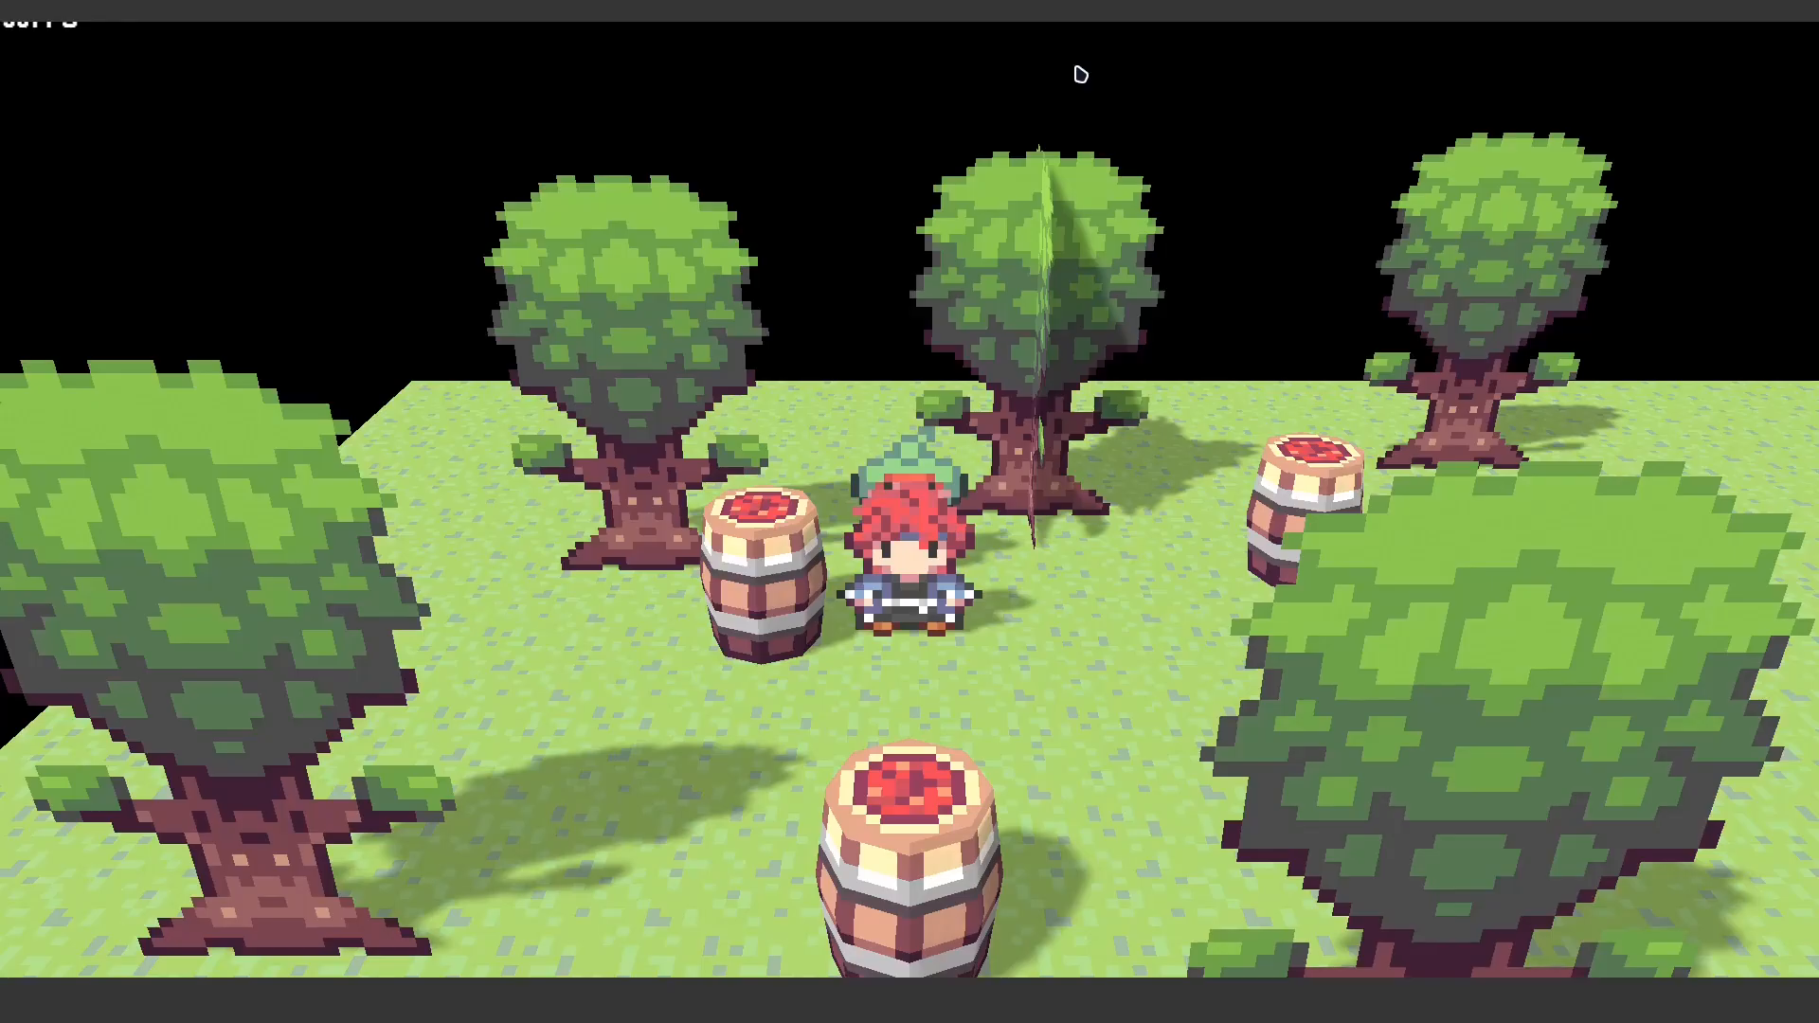
pyautogui.press('Up')
pyautogui.press('Left')
pyautogui.press('Right')
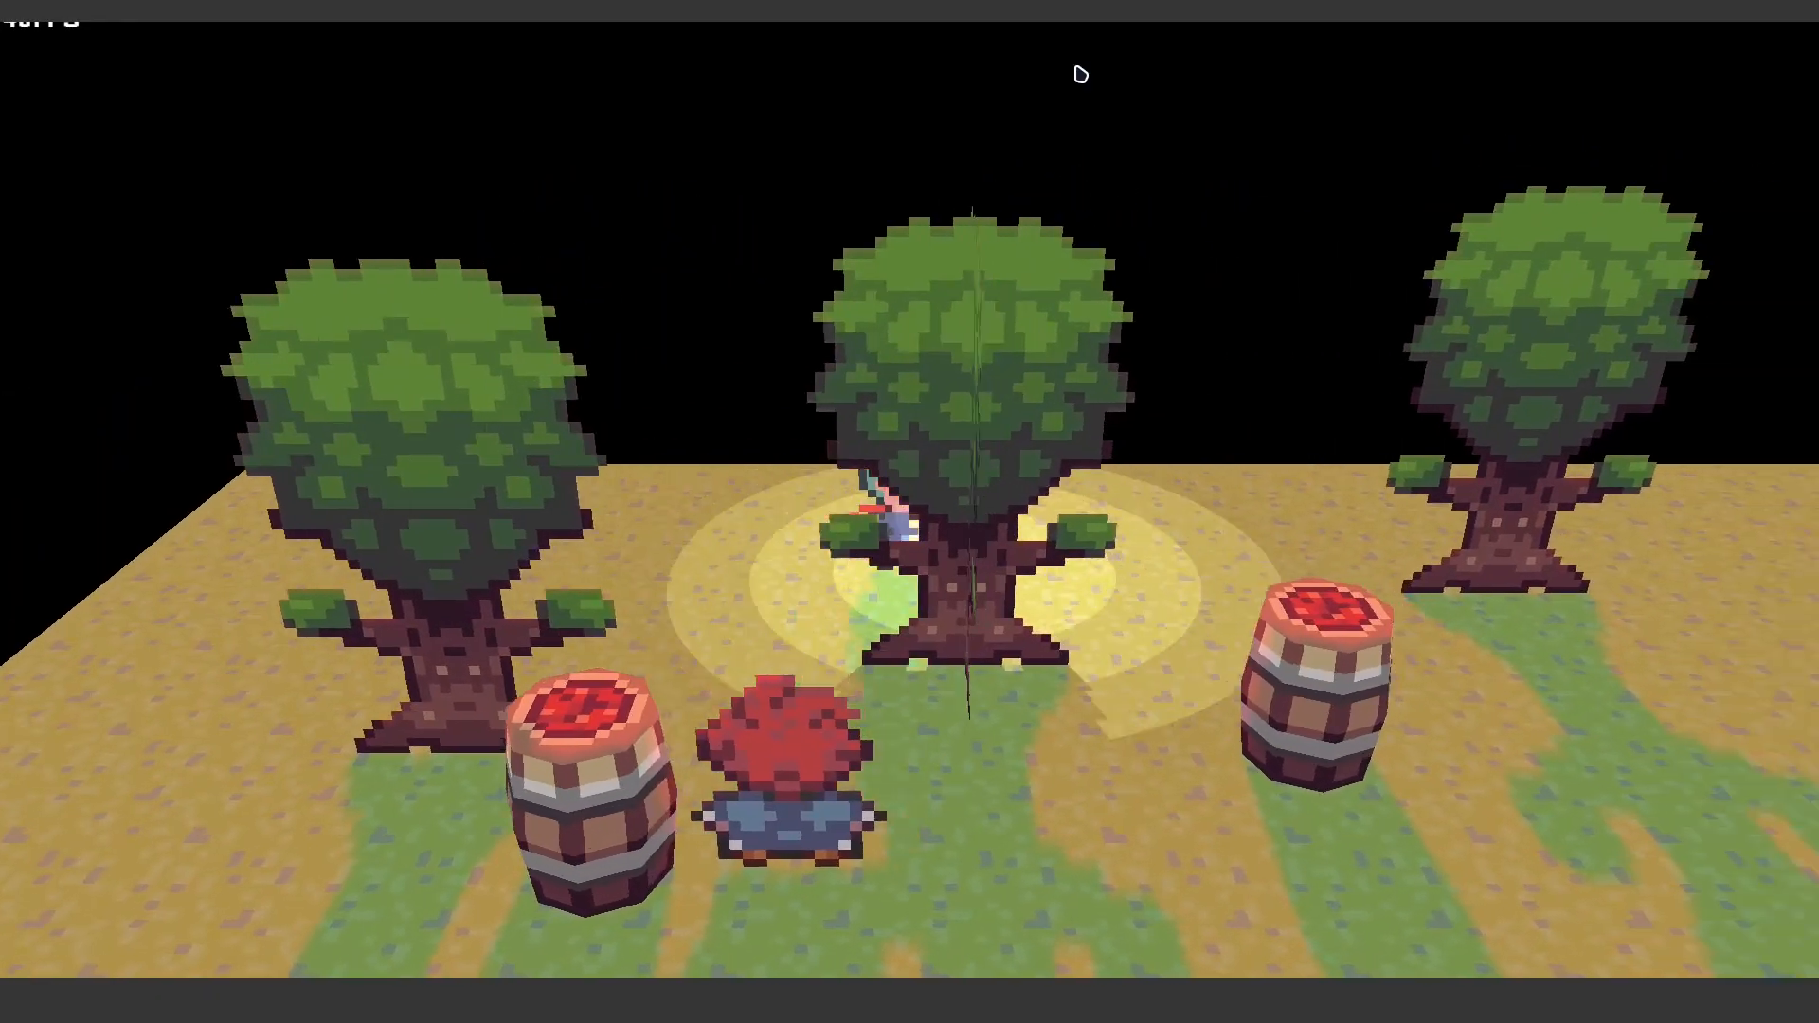
pyautogui.press('Down')
pyautogui.press('Right')
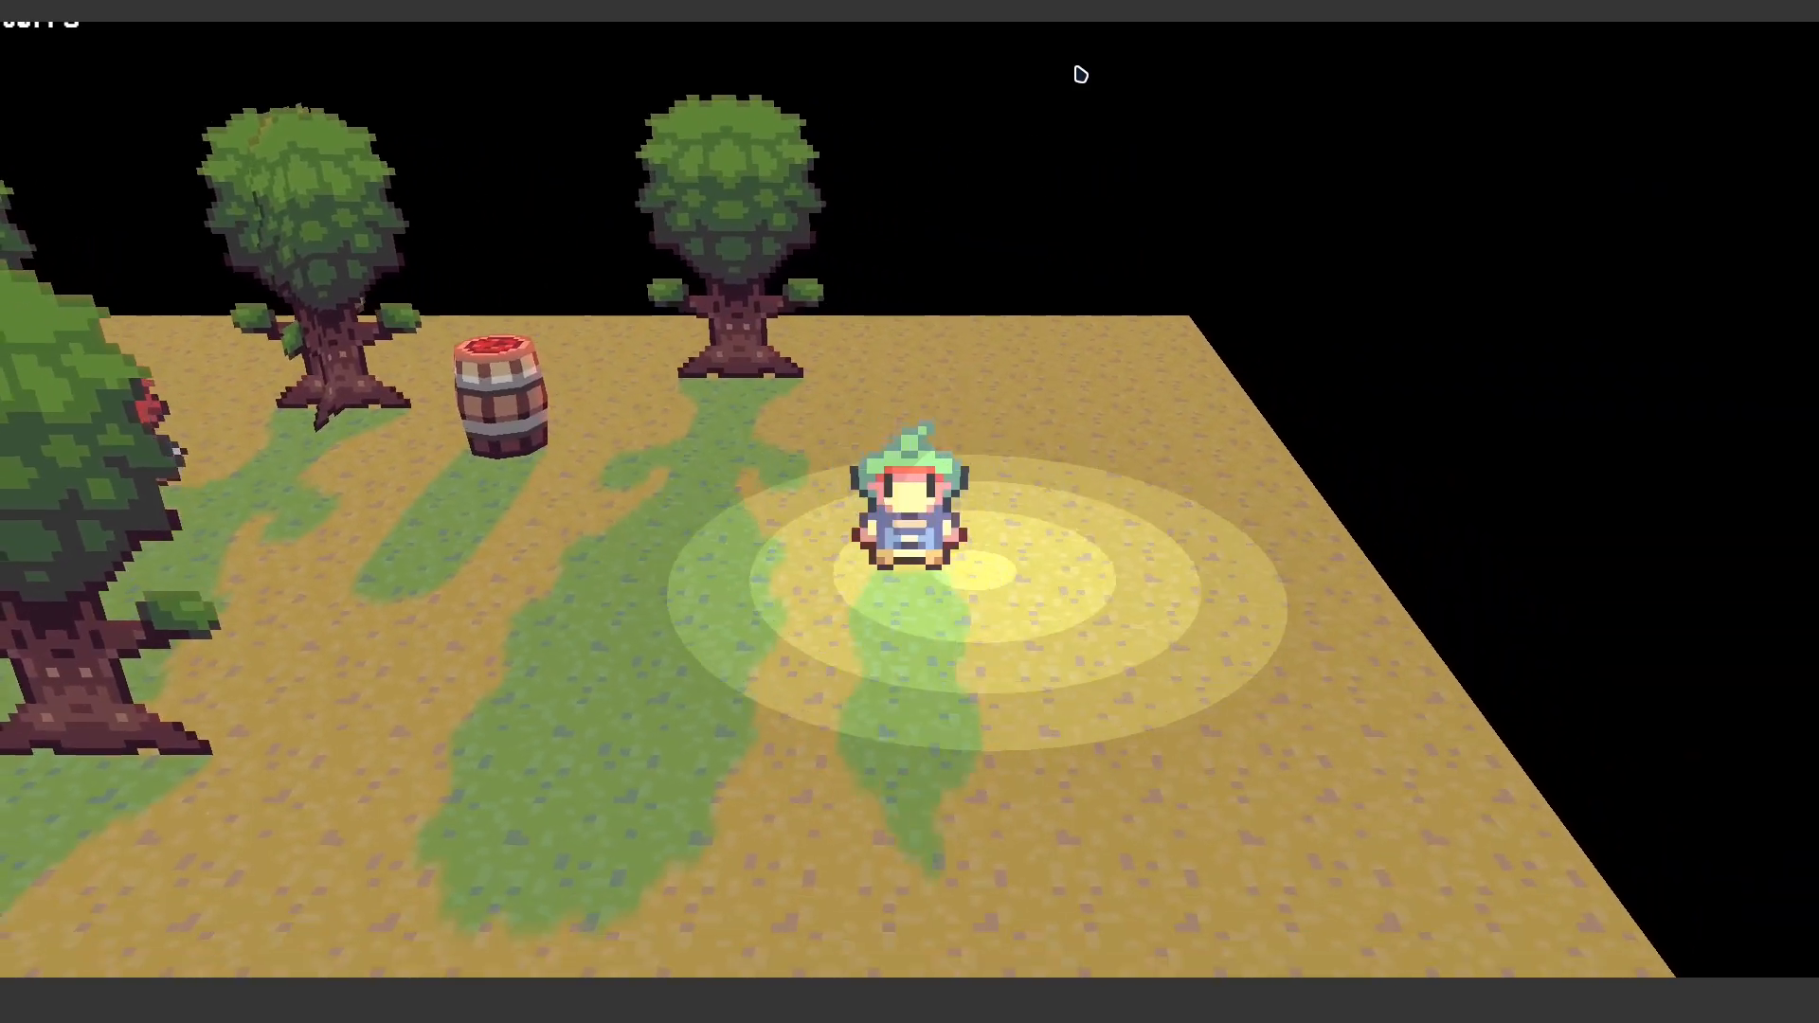
pyautogui.press('Left')
pyautogui.press('Right')
pyautogui.press('Up')
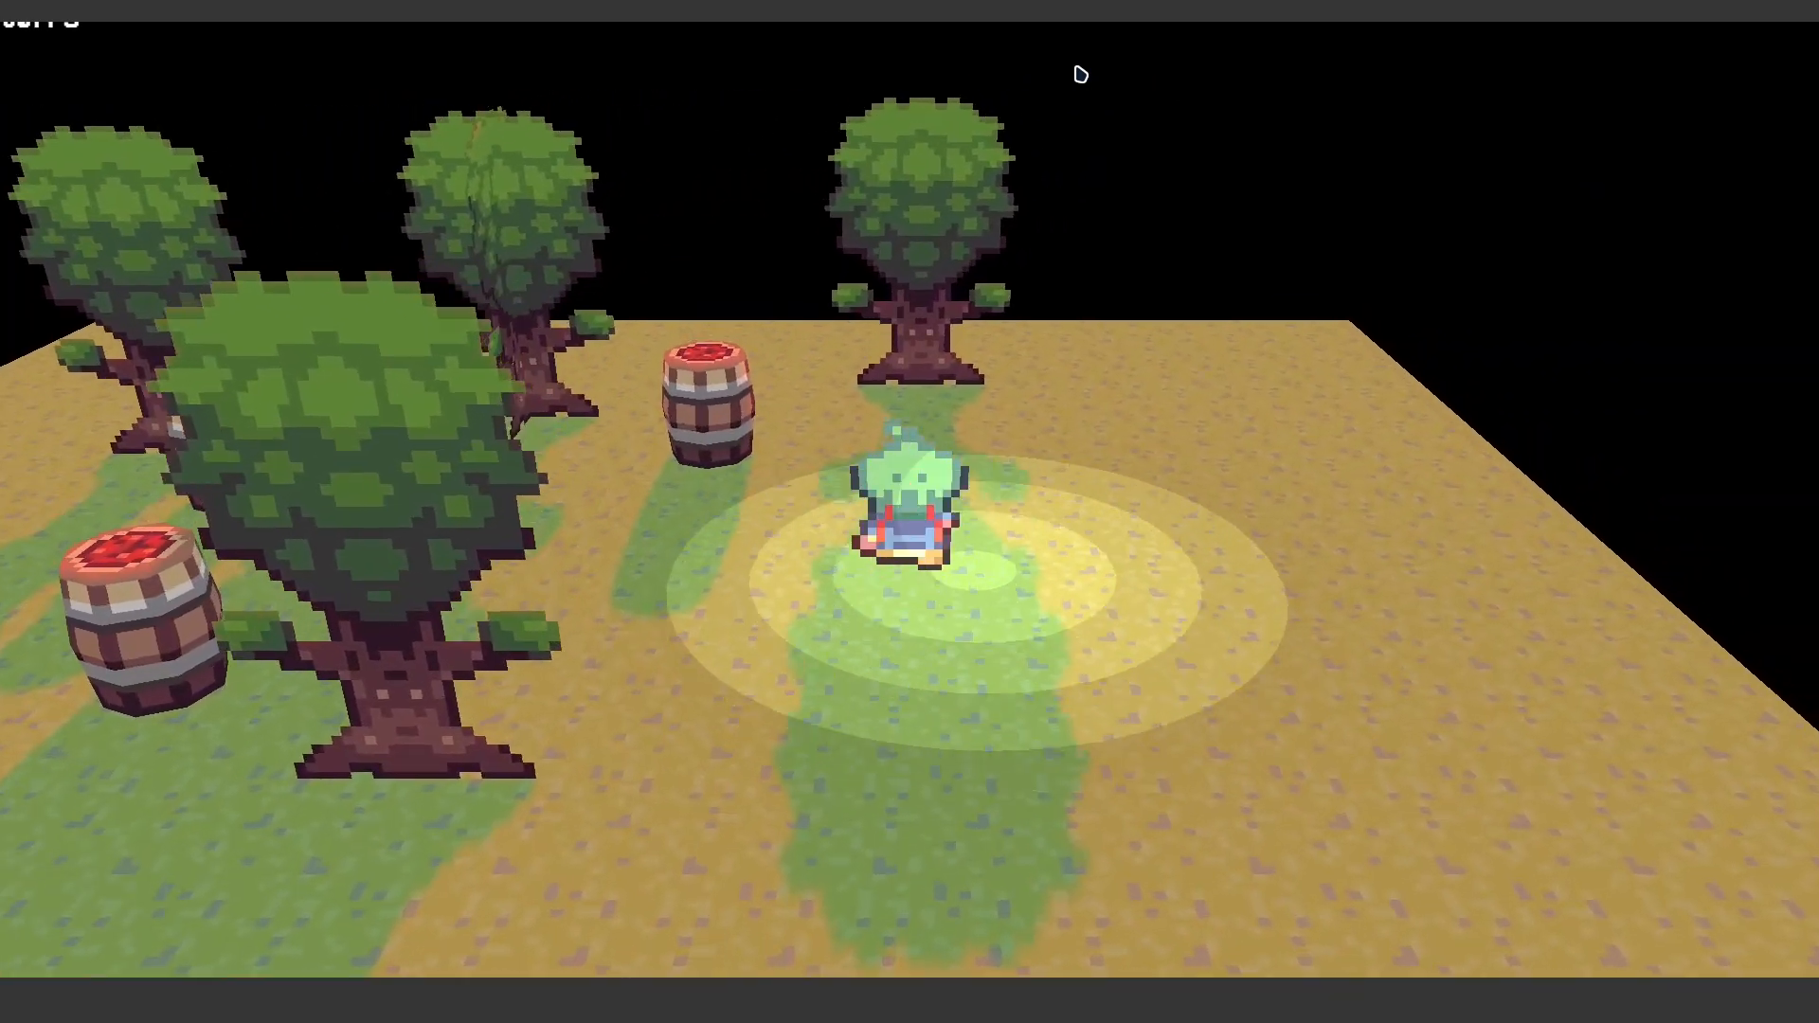
pyautogui.press('Left')
pyautogui.press('Up')
pyautogui.press('Left')
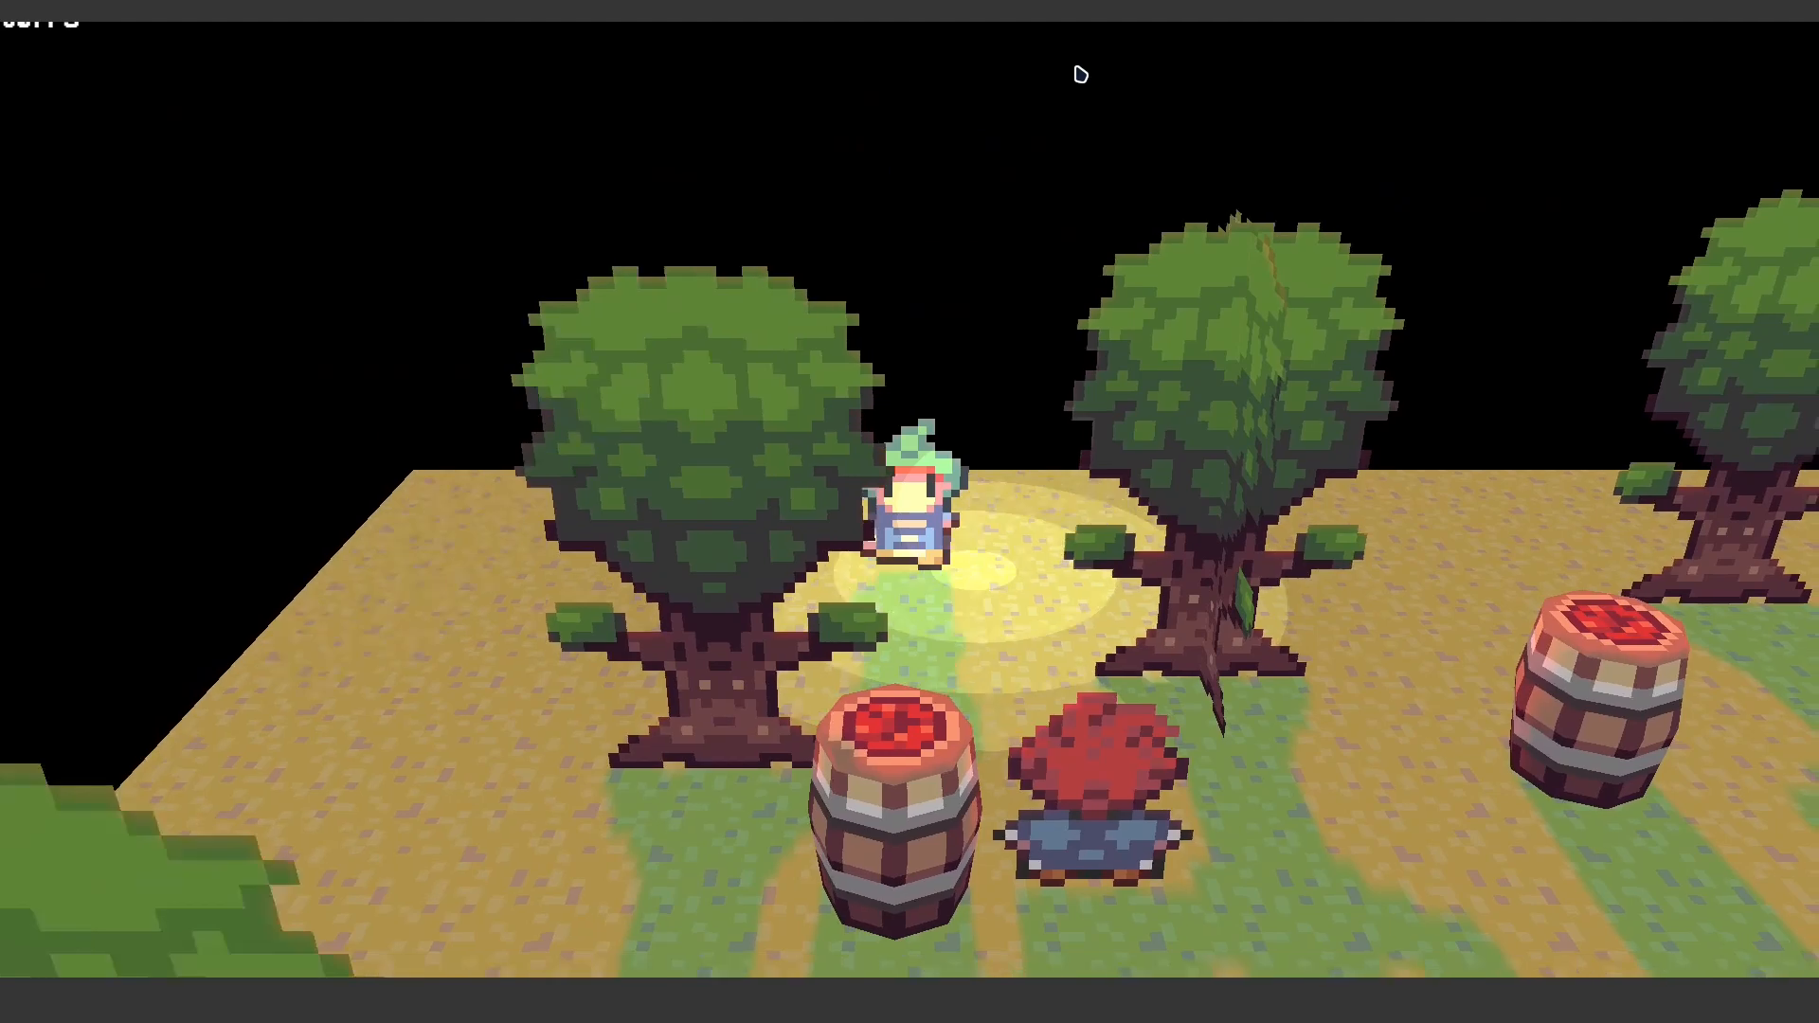
pyautogui.press('Down')
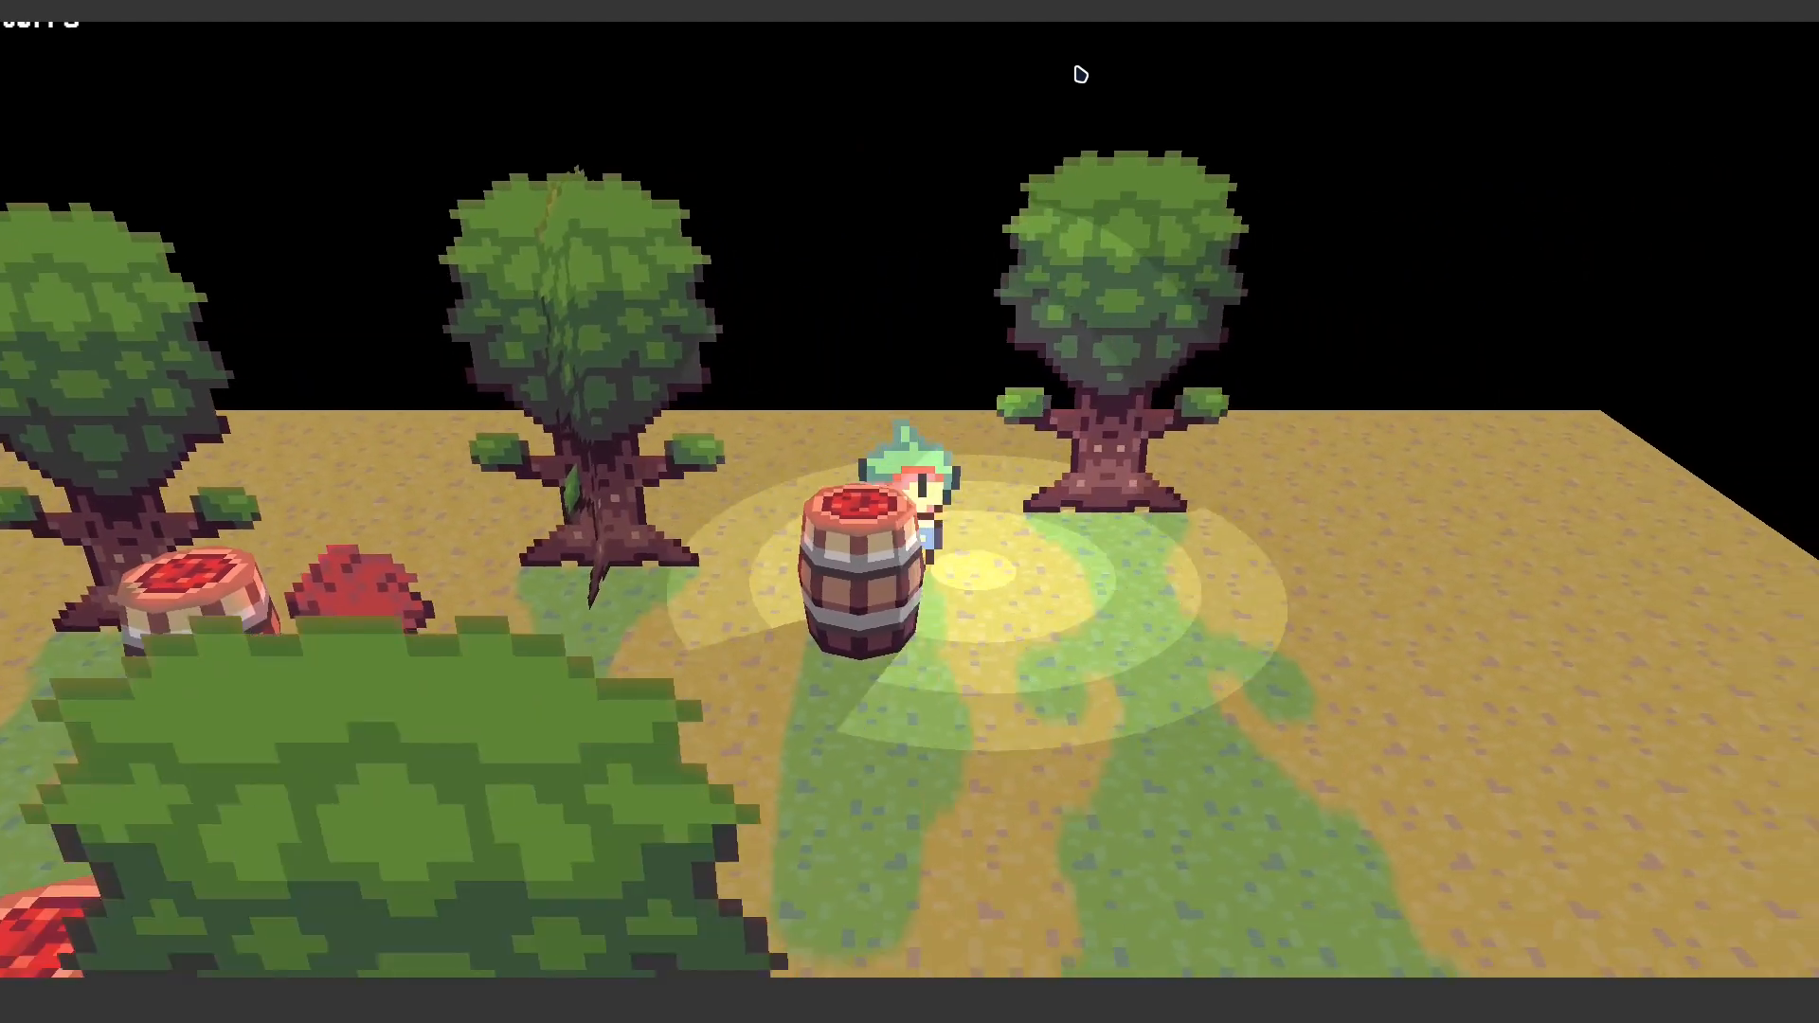
pyautogui.press('Left')
pyautogui.press('Up')
pyautogui.press('Left')
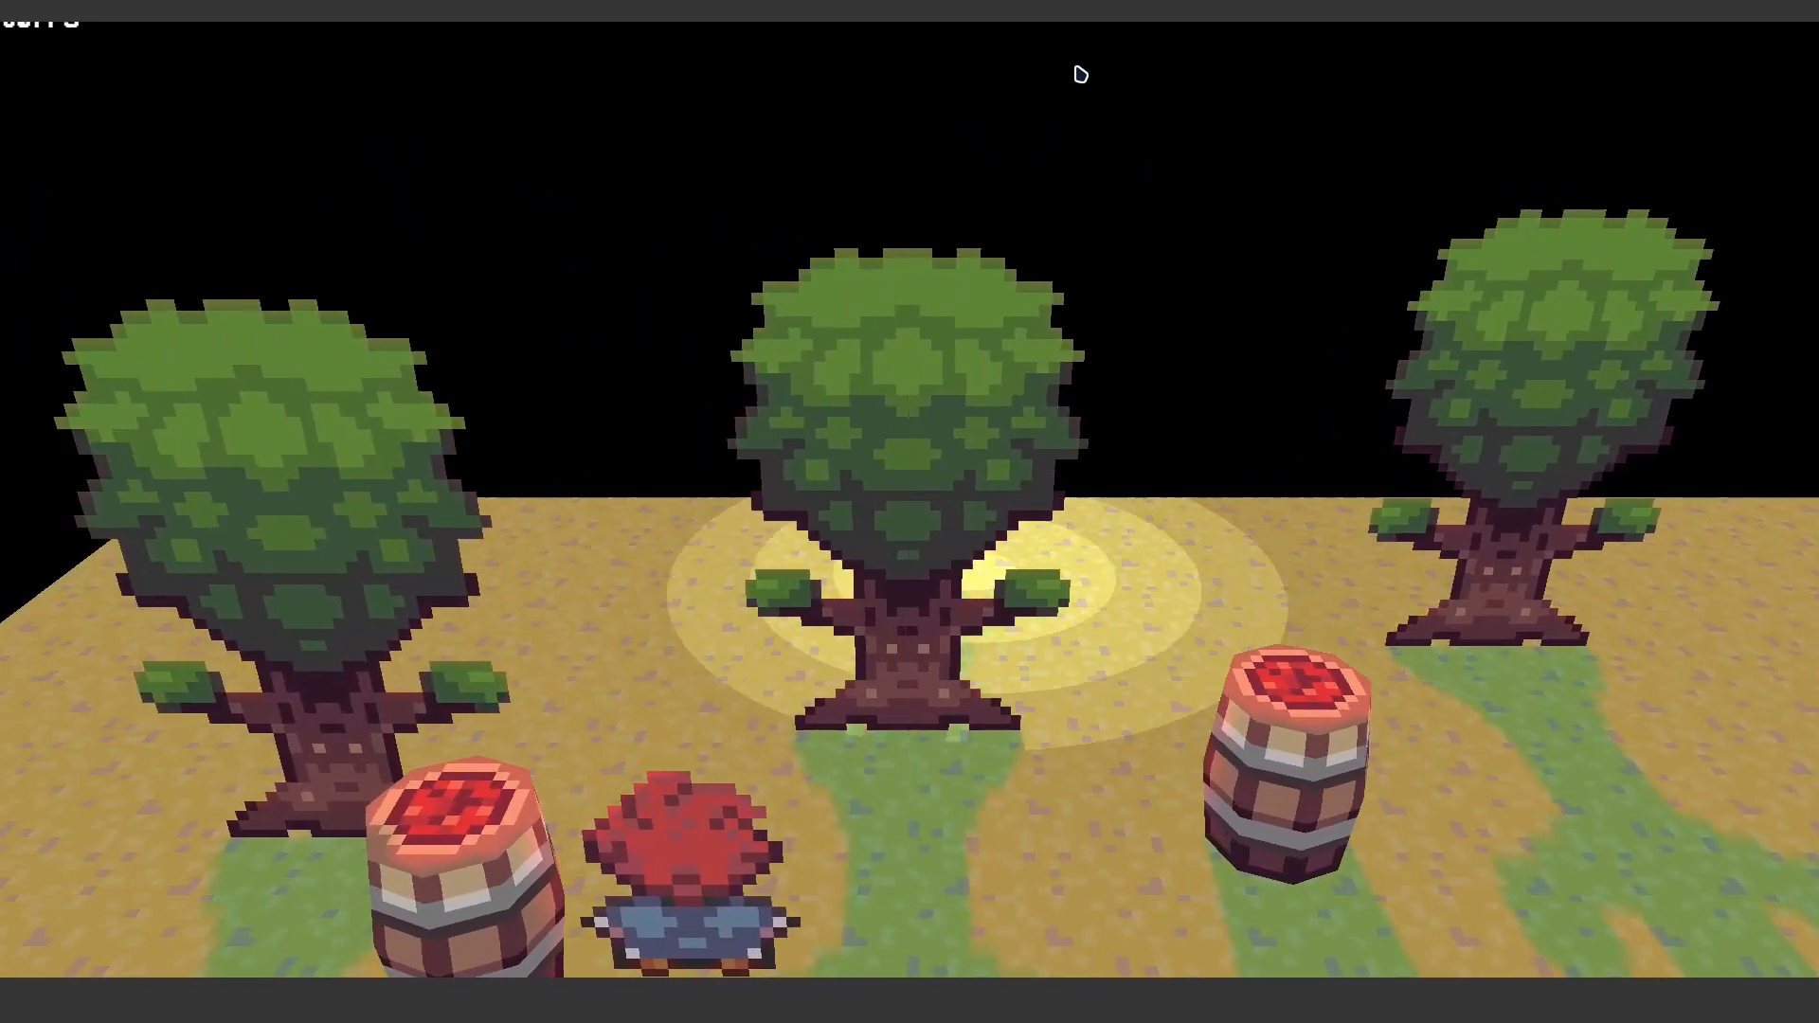
pyautogui.press('Down')
pyautogui.press('Up')
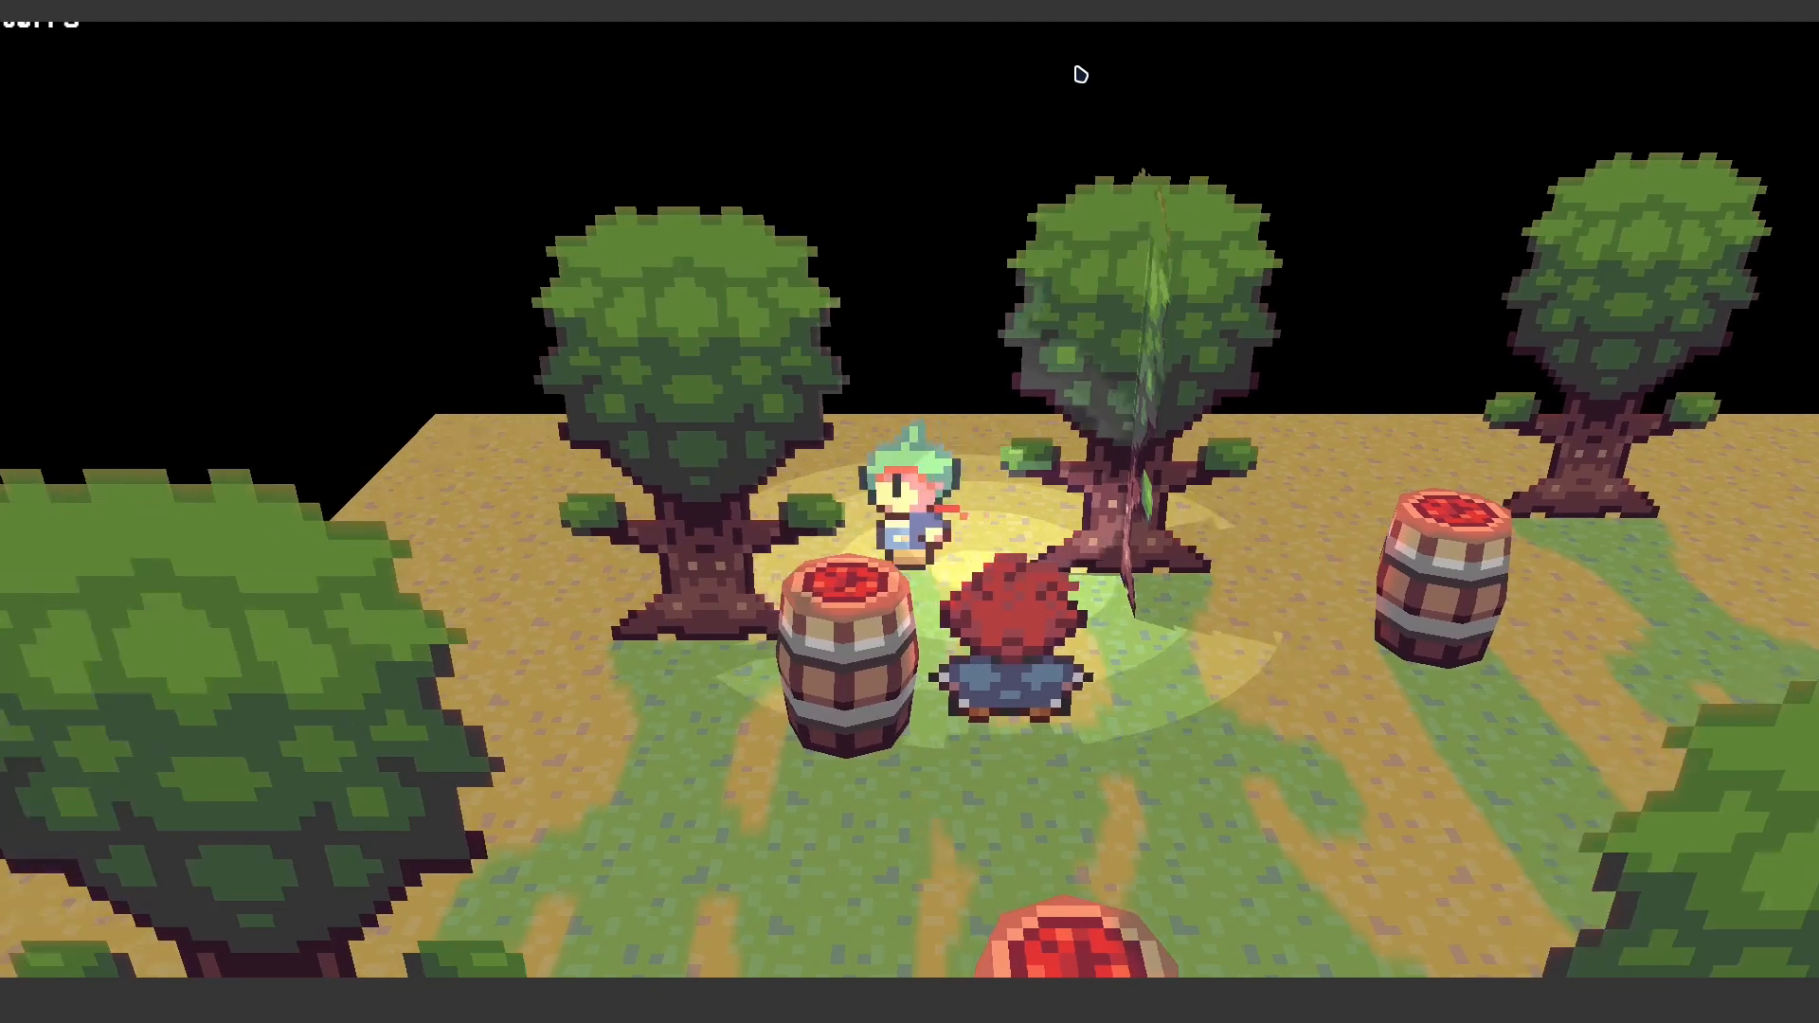
pyautogui.press('Left')
pyautogui.press('Left')
pyautogui.press('Up')
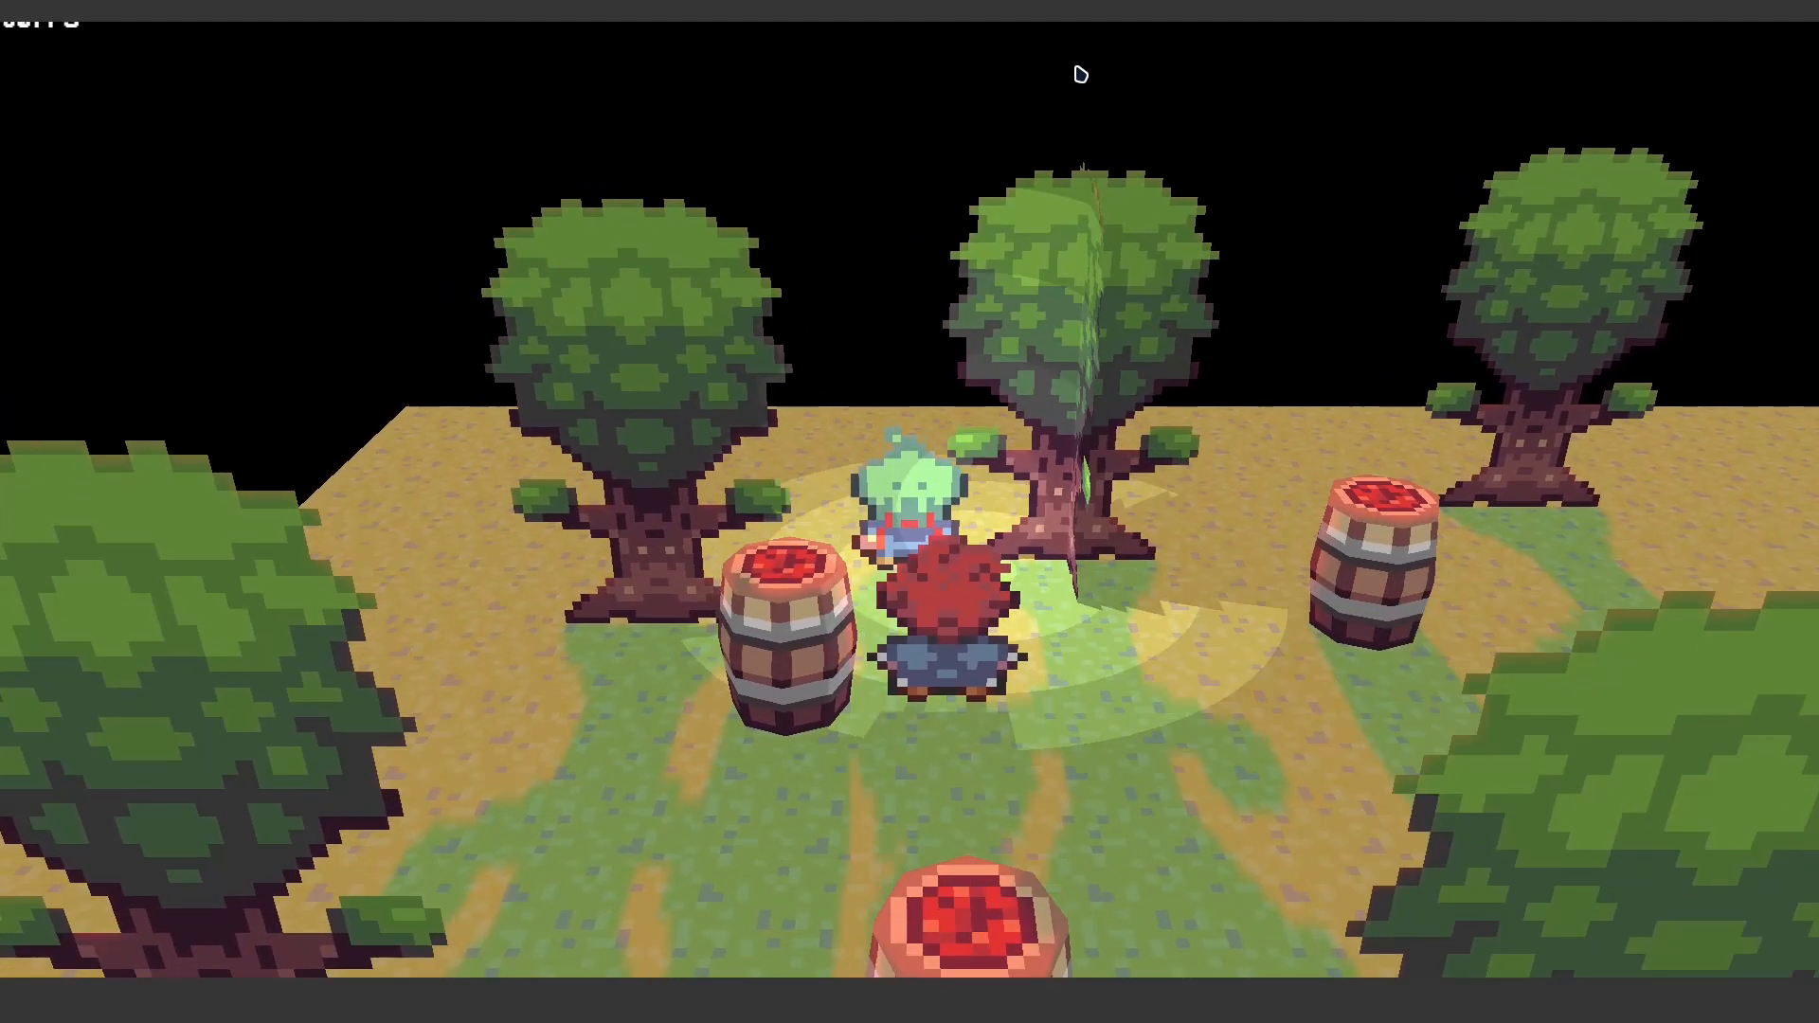
pyautogui.press('Down')
pyautogui.press('Right')
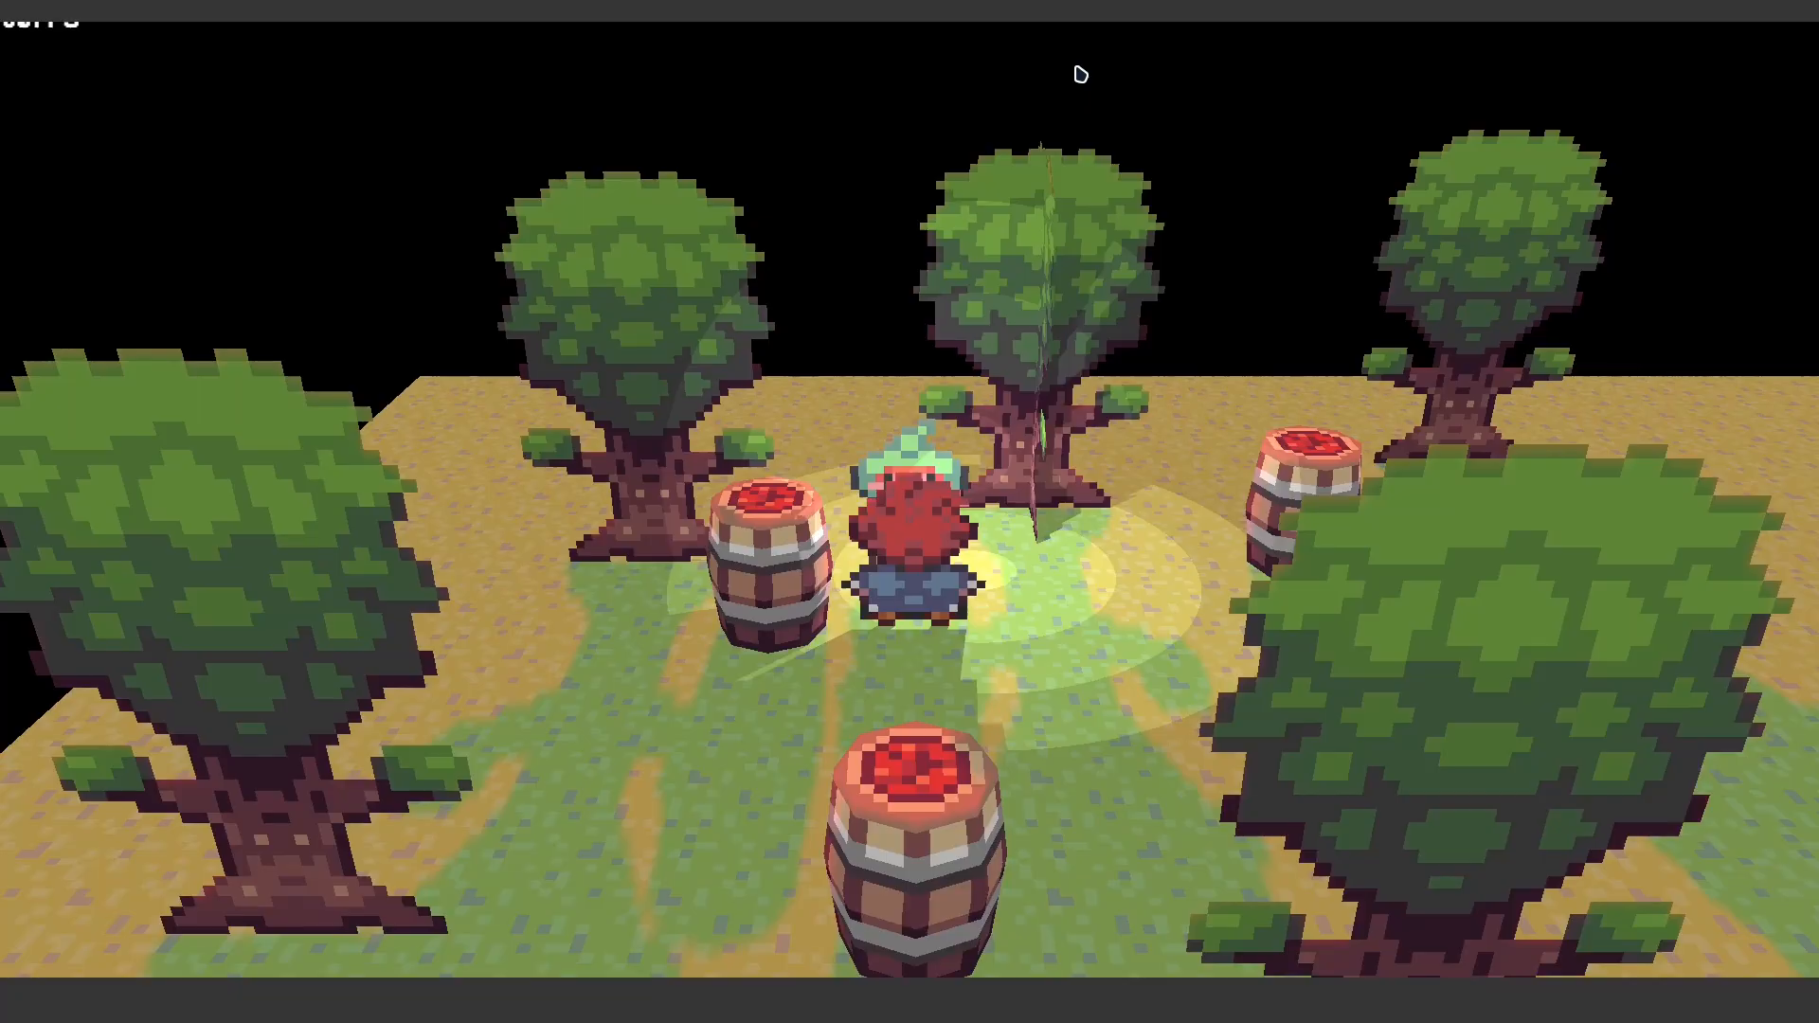
pyautogui.hotkey('alt', 'F4')
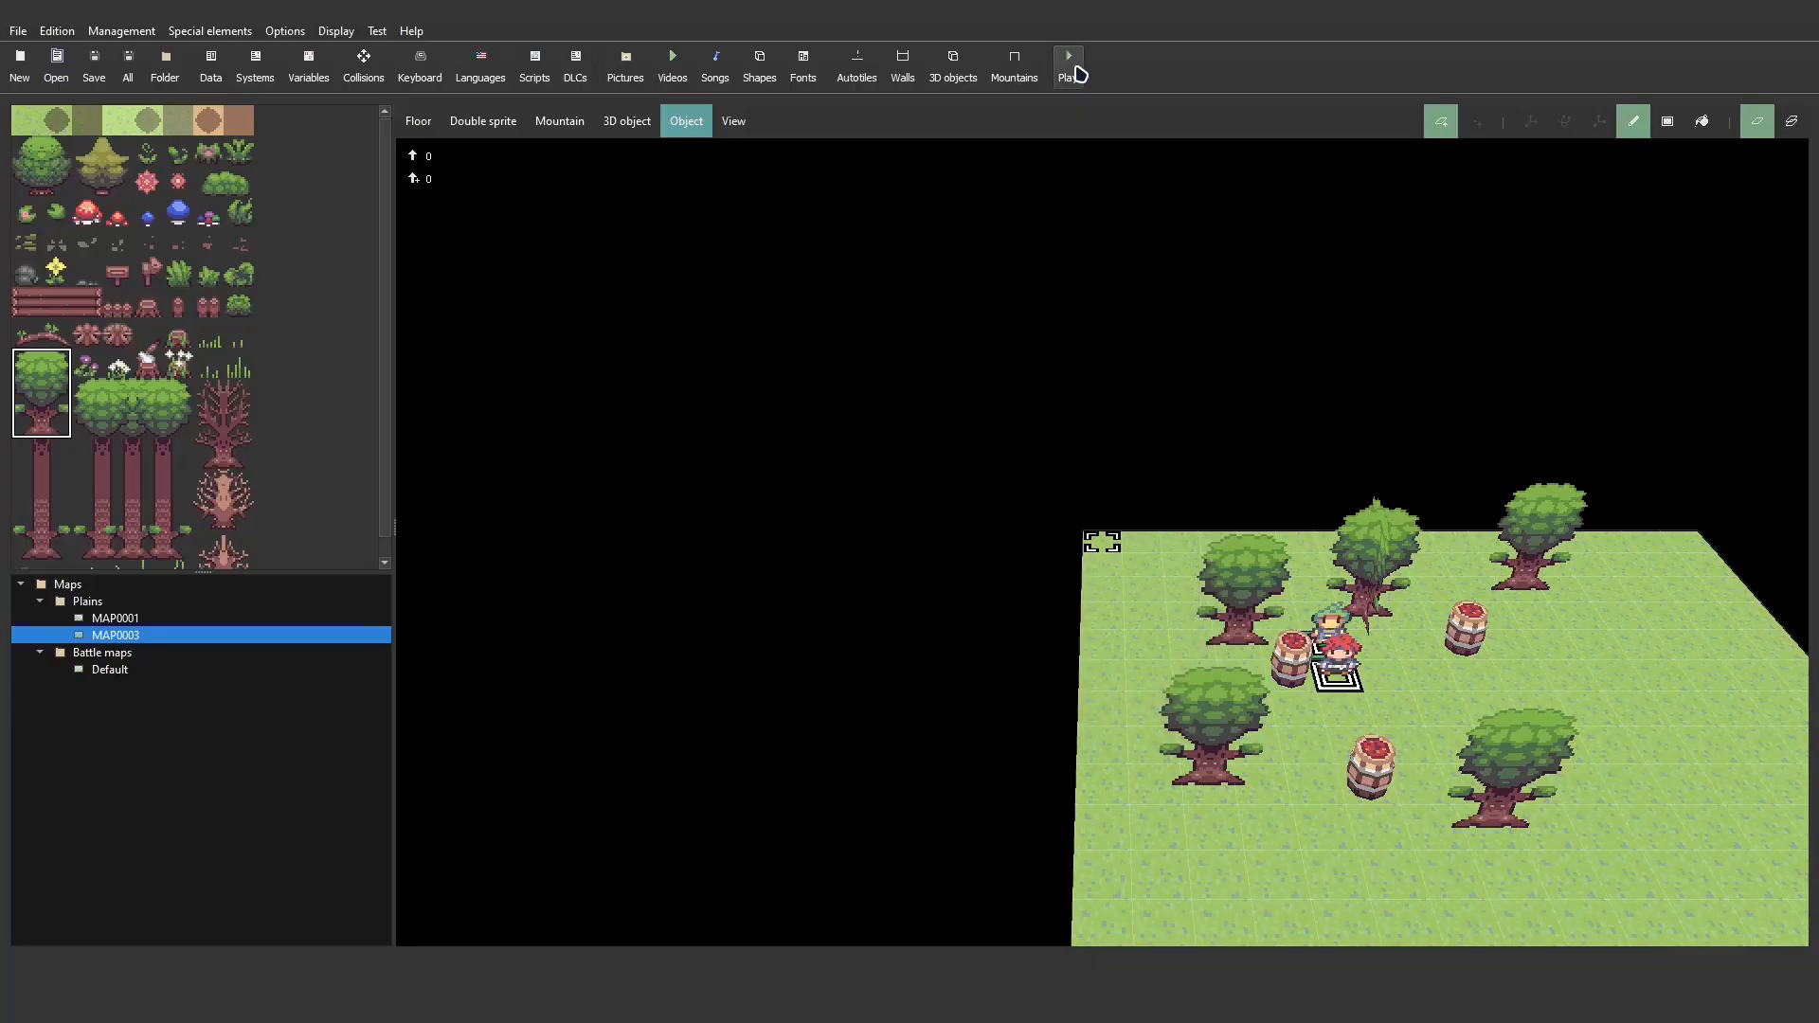
# - Turn Pixel offset back on in the red-haired character's object, accept the Hero model's settings, and save the map
pyautogui.doubleClick(1342, 674)
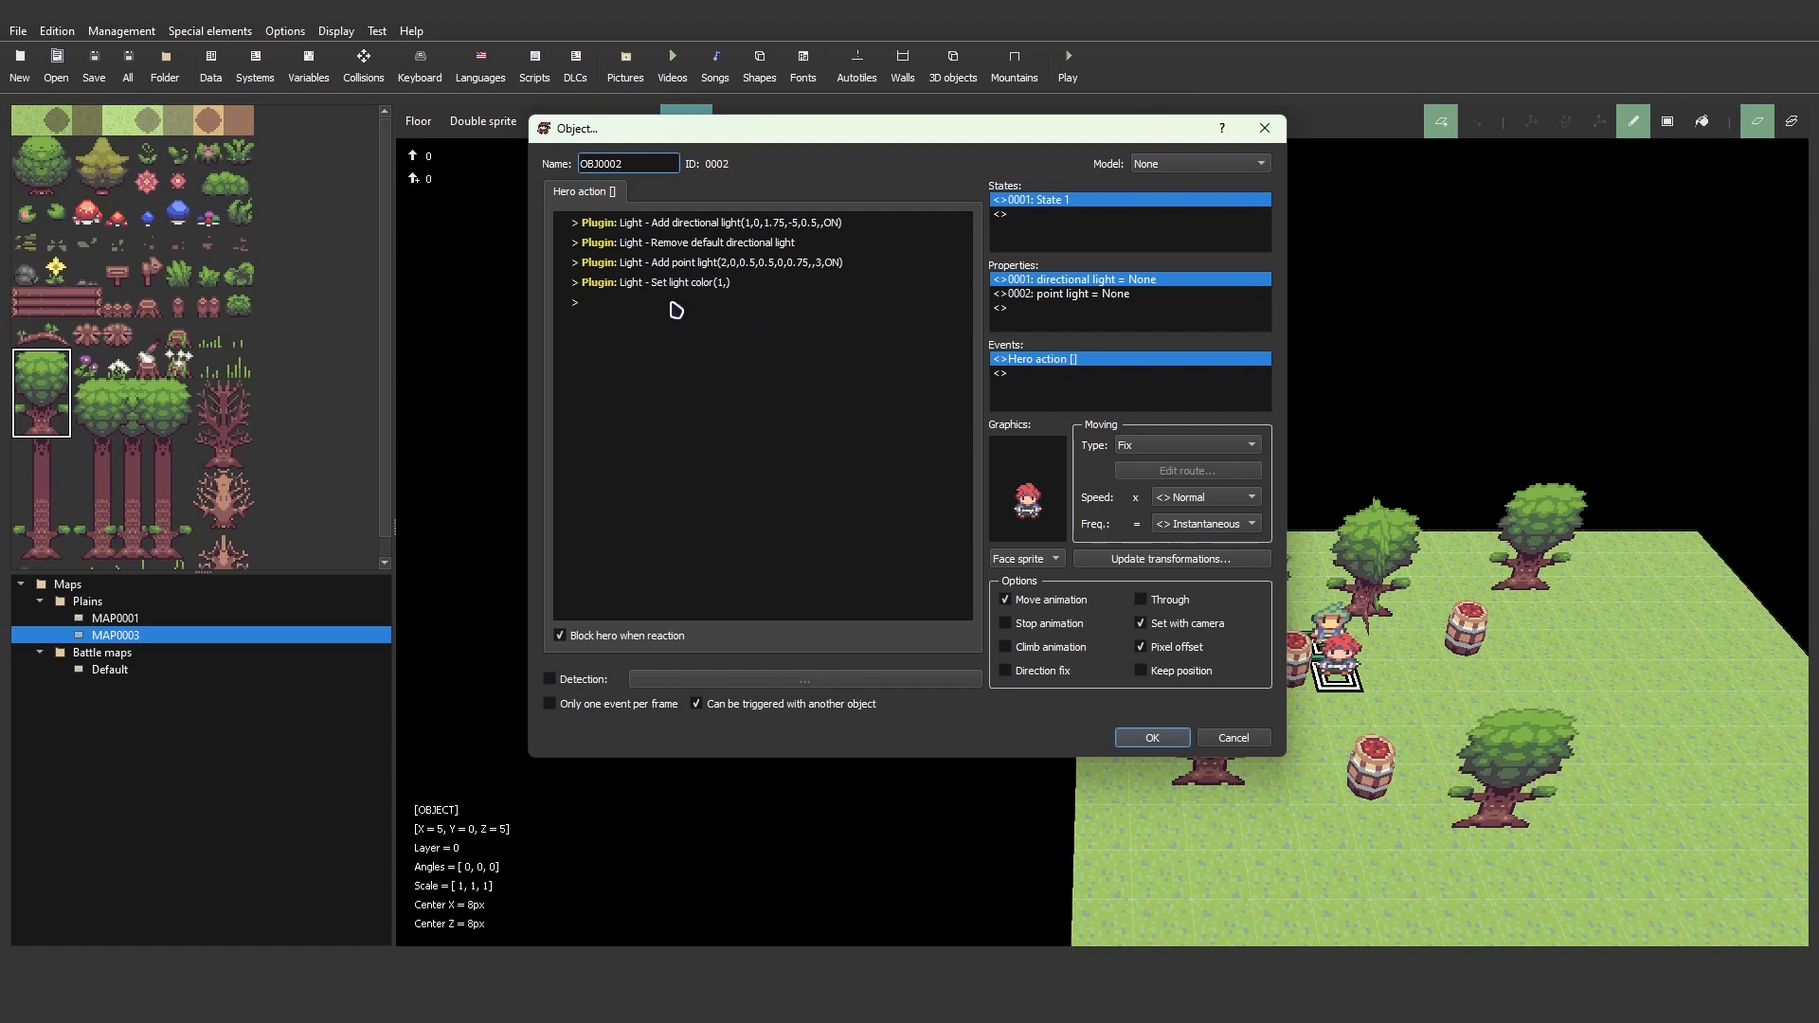
pyautogui.click(1153, 738)
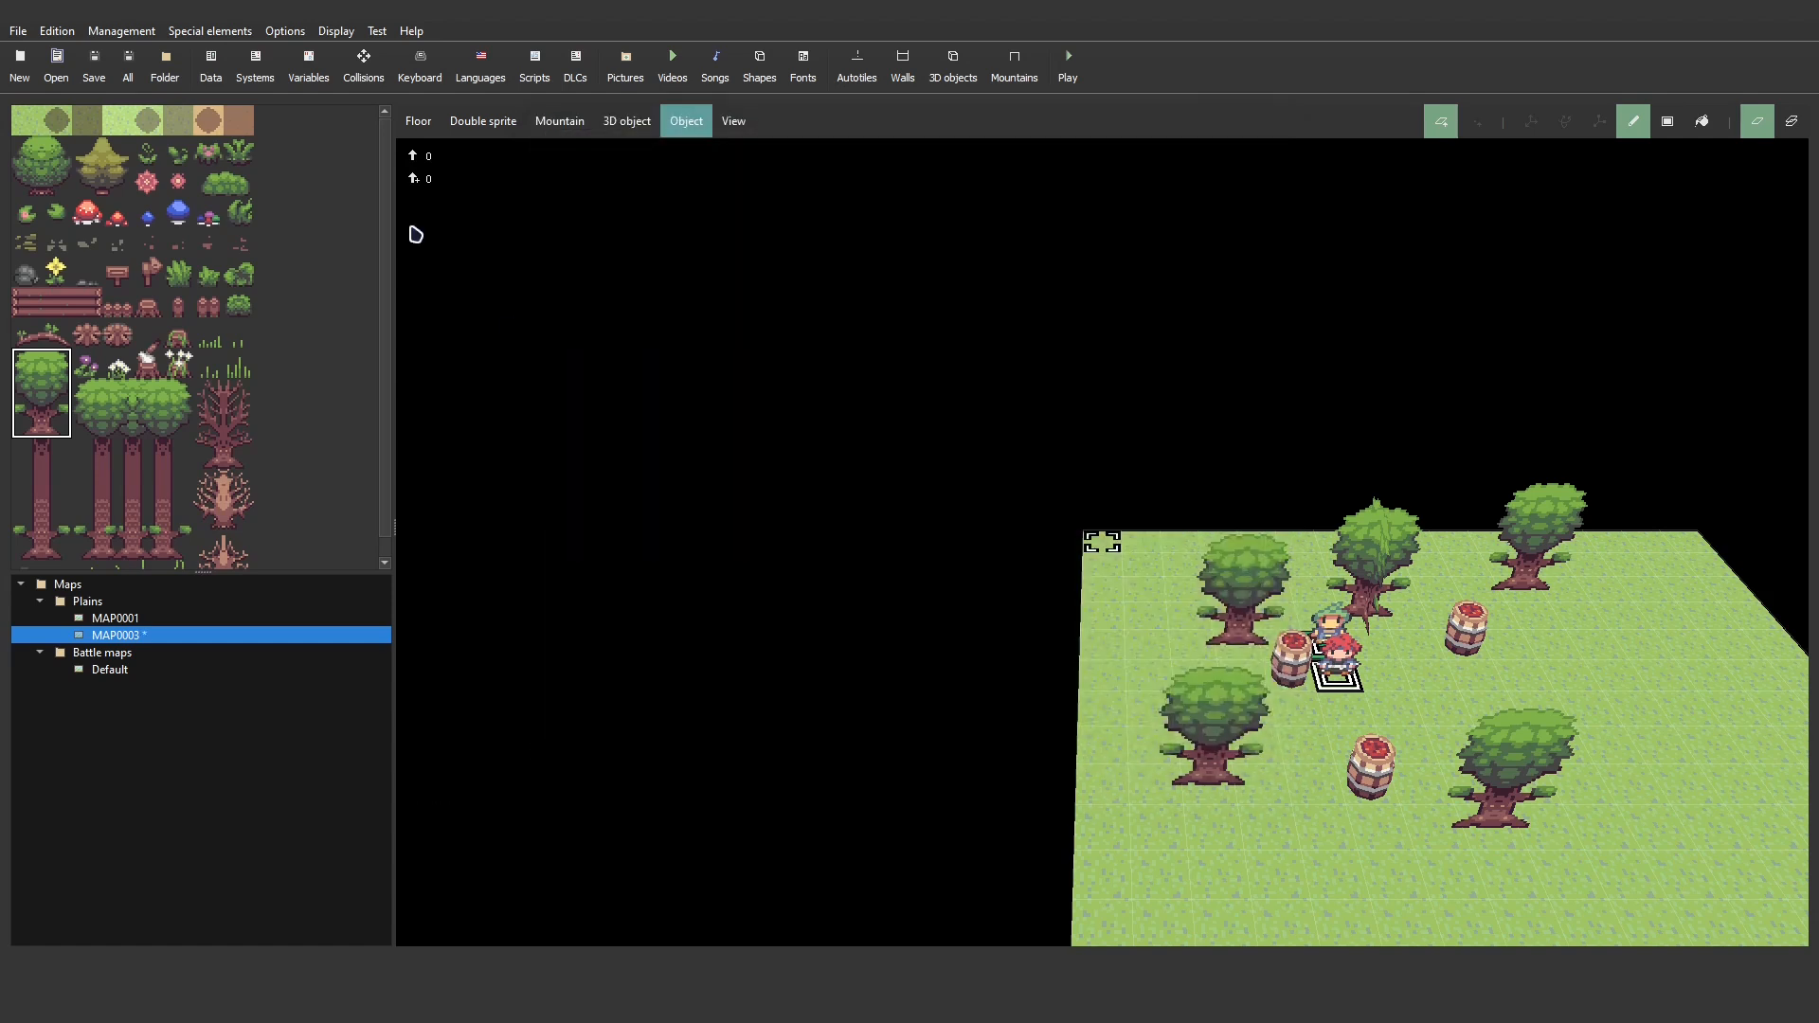
pyautogui.click(274, 74)
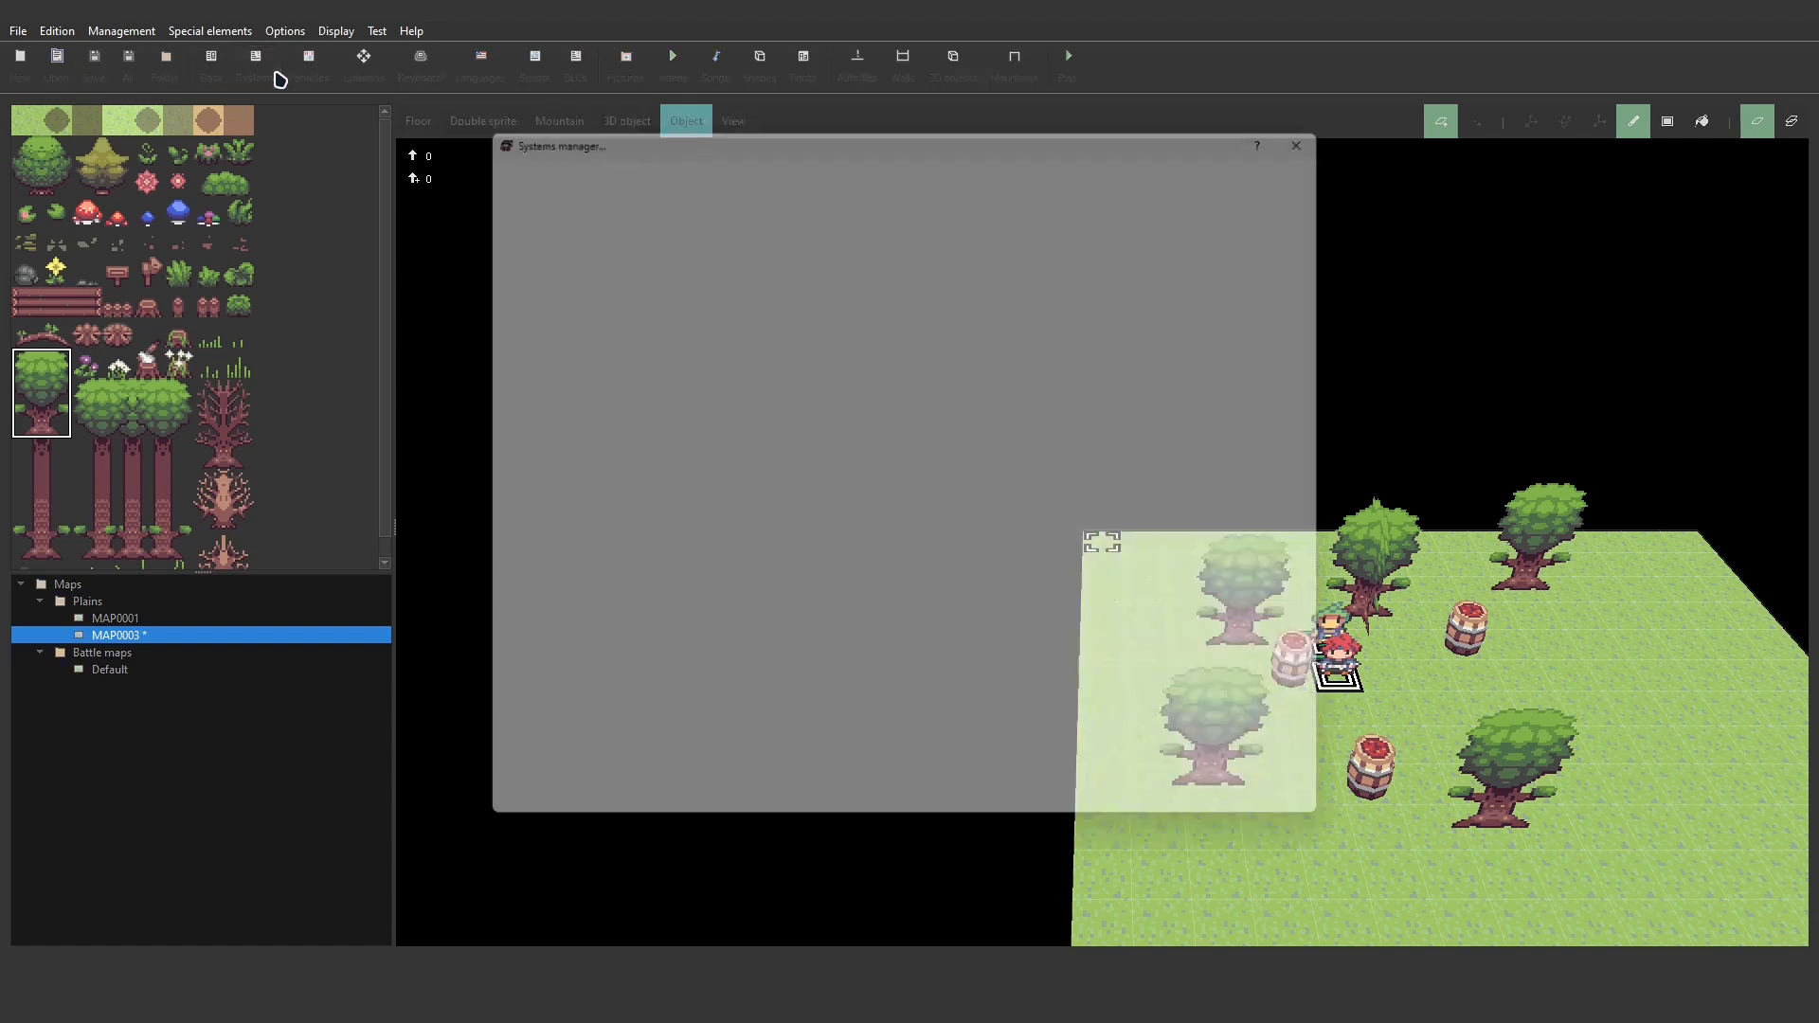
pyautogui.click(544, 213)
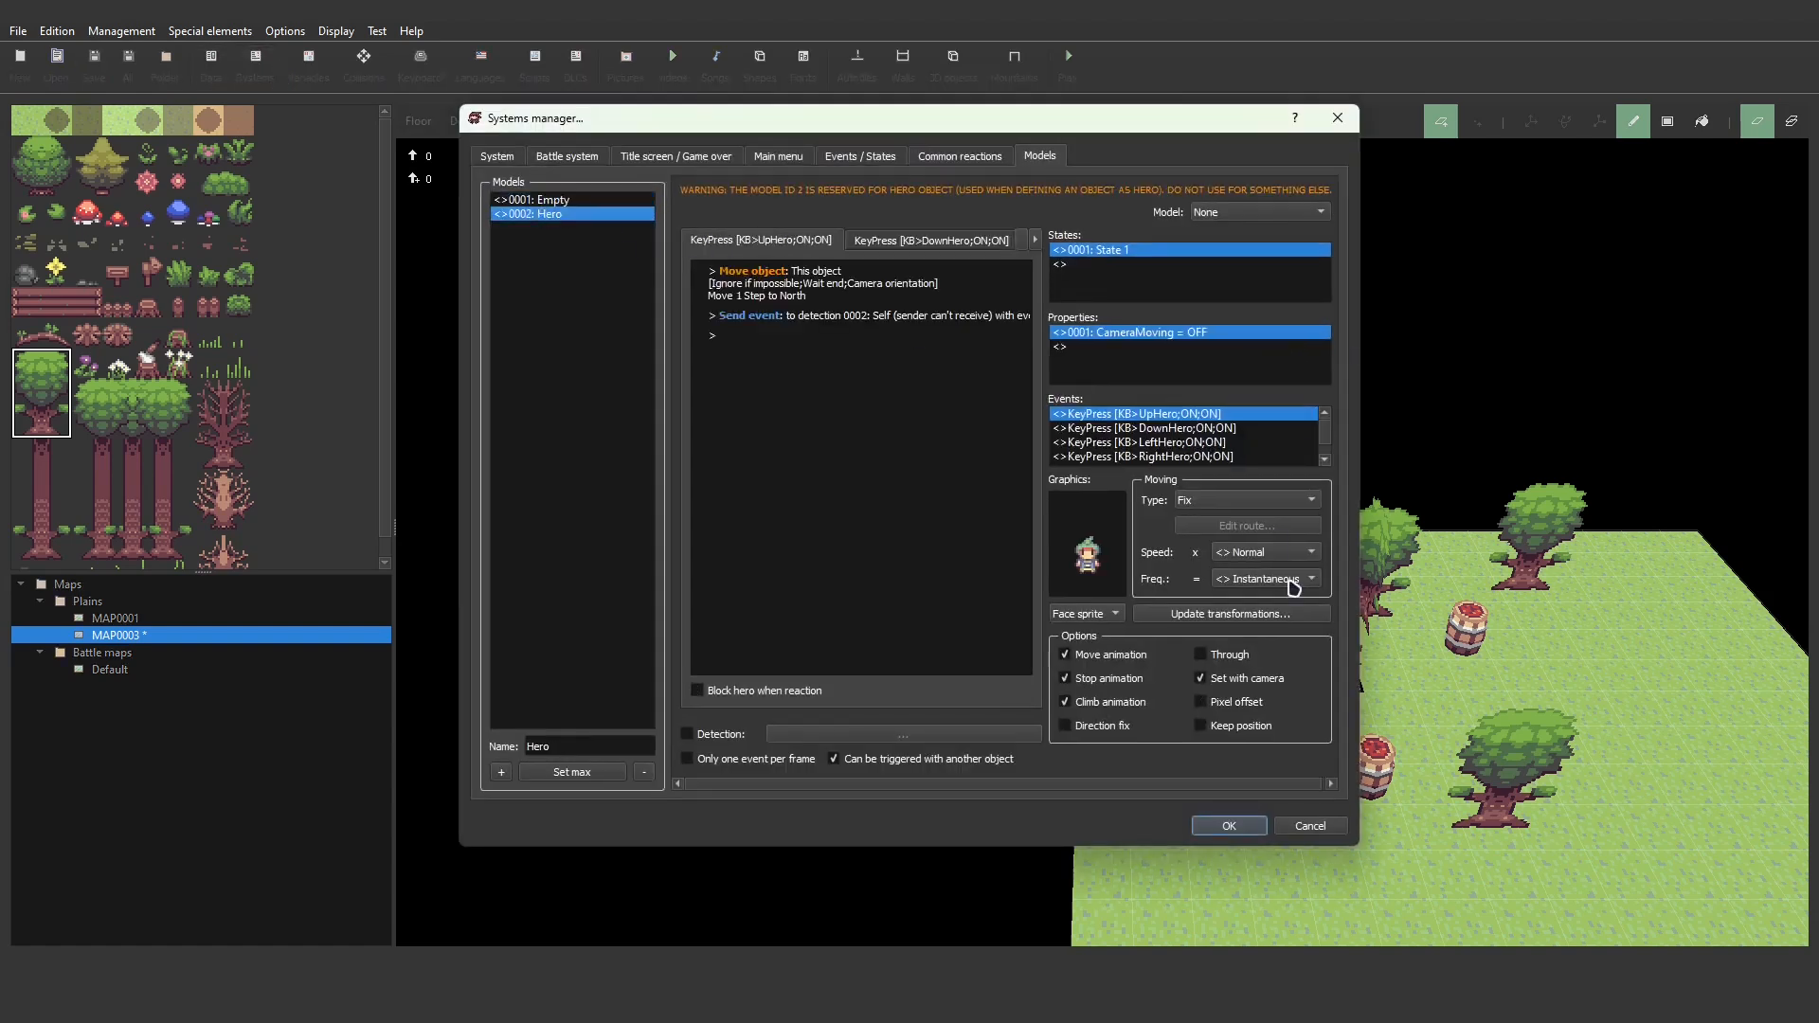
pyautogui.click(1229, 825)
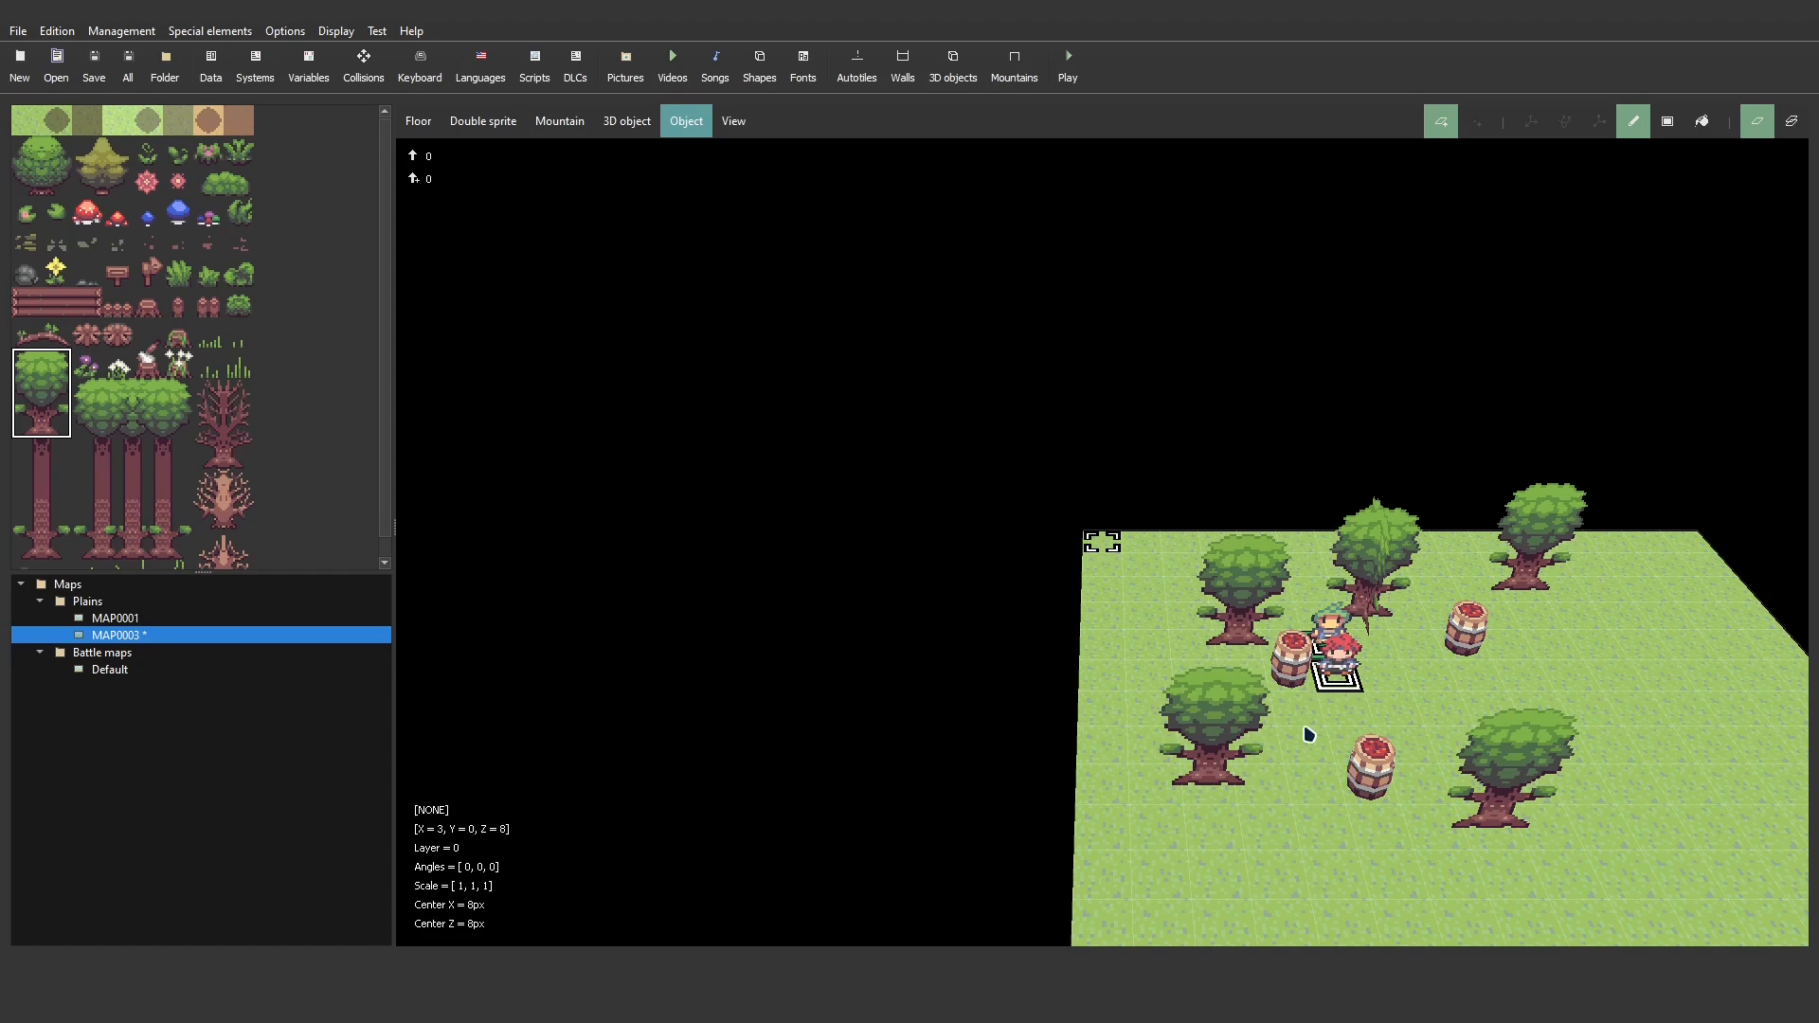
pyautogui.click(94, 68)
# - Start a new plugin command at the end of the red-haired character's Hero action event, using the Light plugin's Add spotlight command
pyautogui.doubleClick(1350, 684)
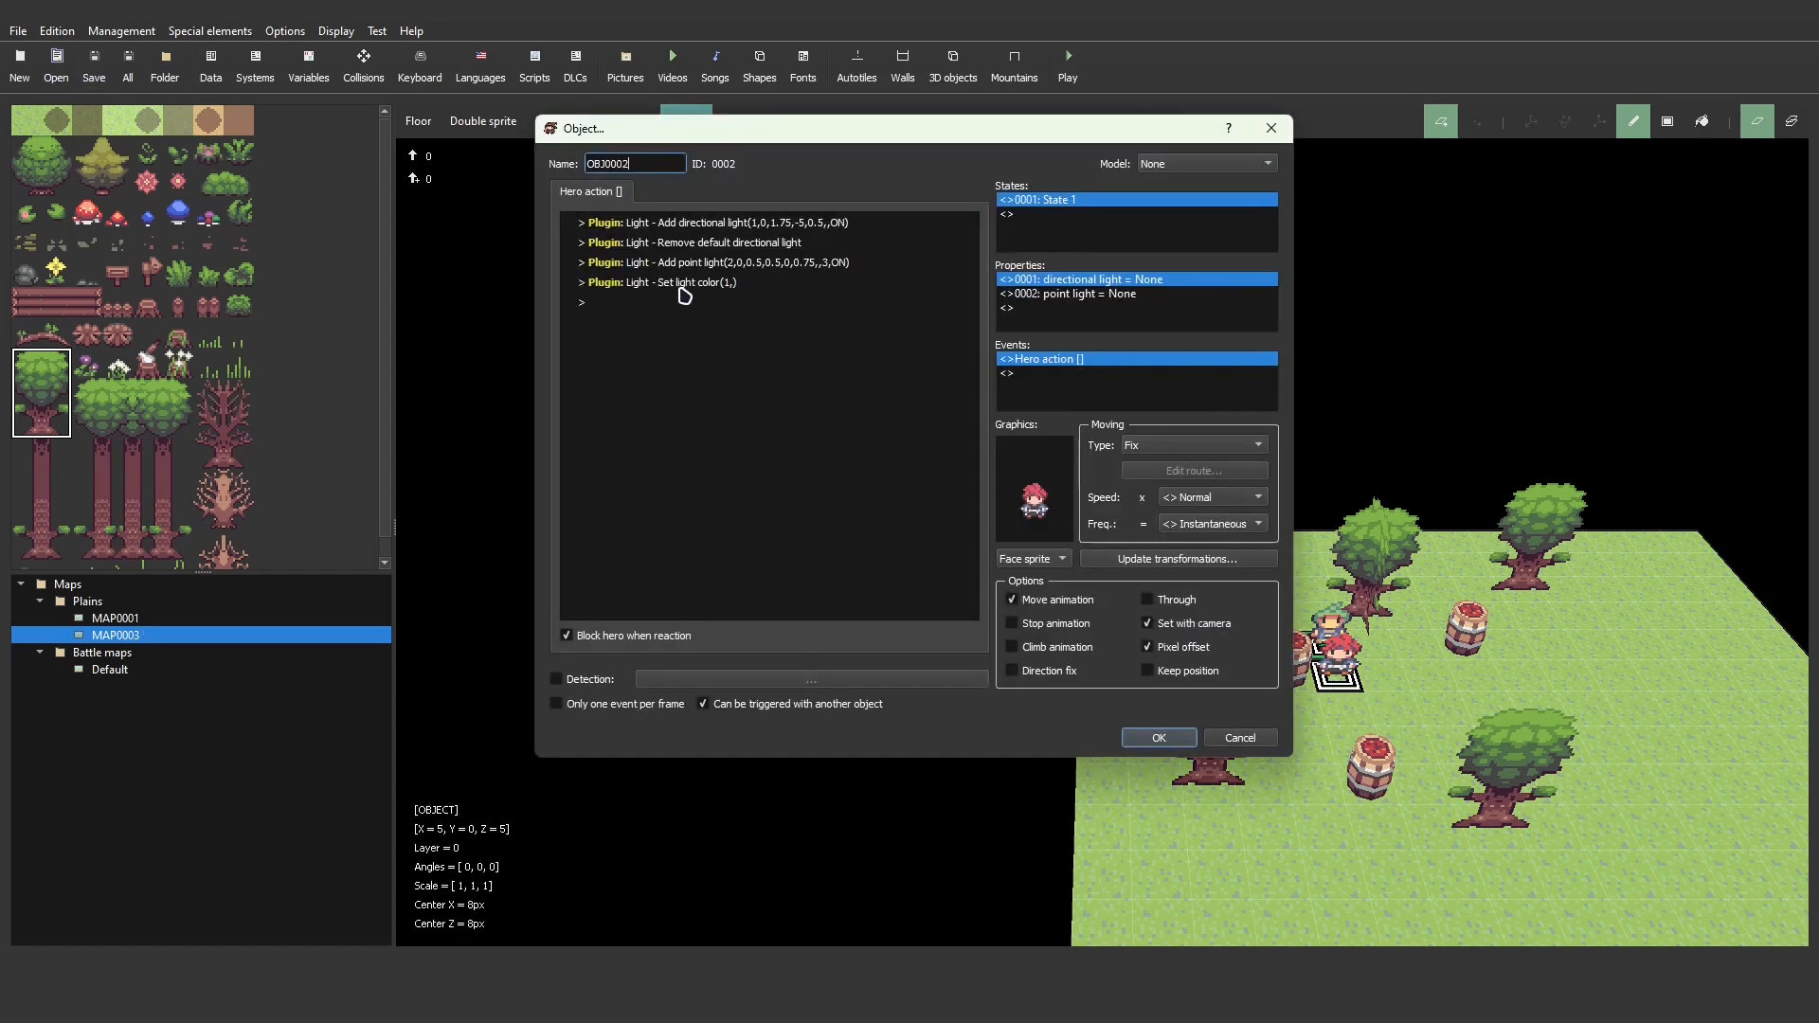
pyautogui.doubleClick(669, 301)
pyautogui.click(867, 188)
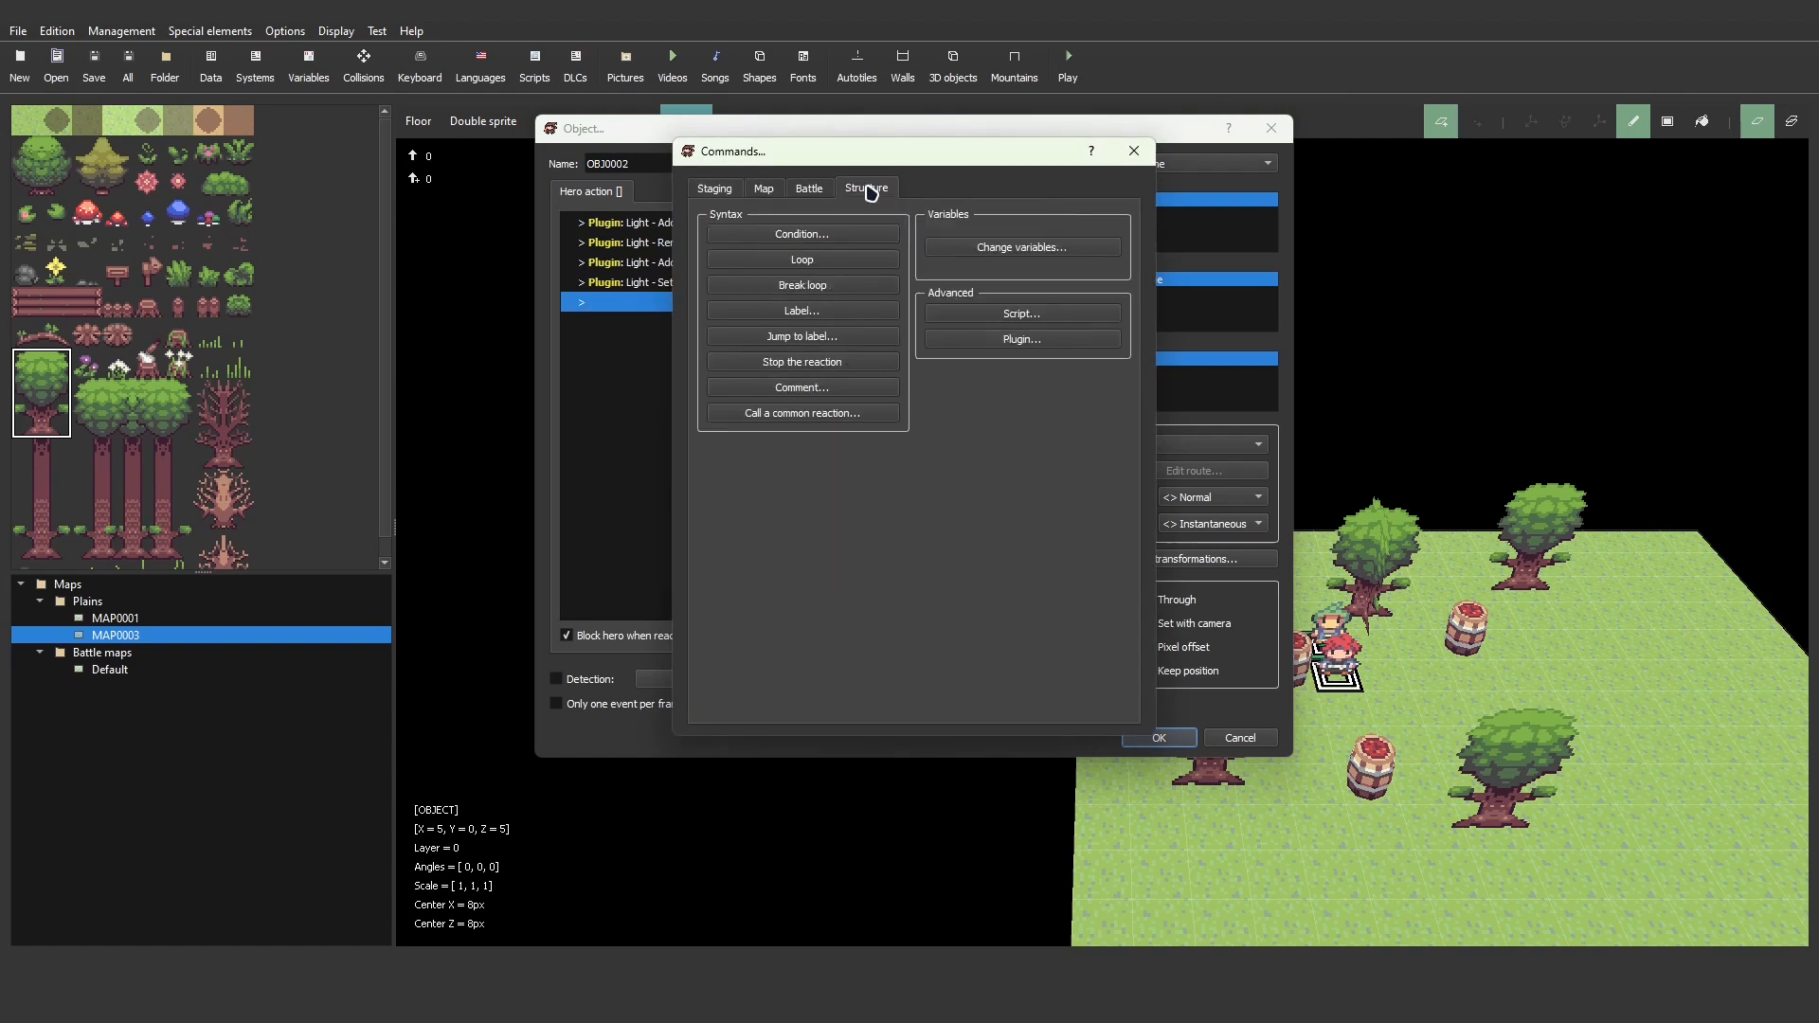
pyautogui.click(1035, 341)
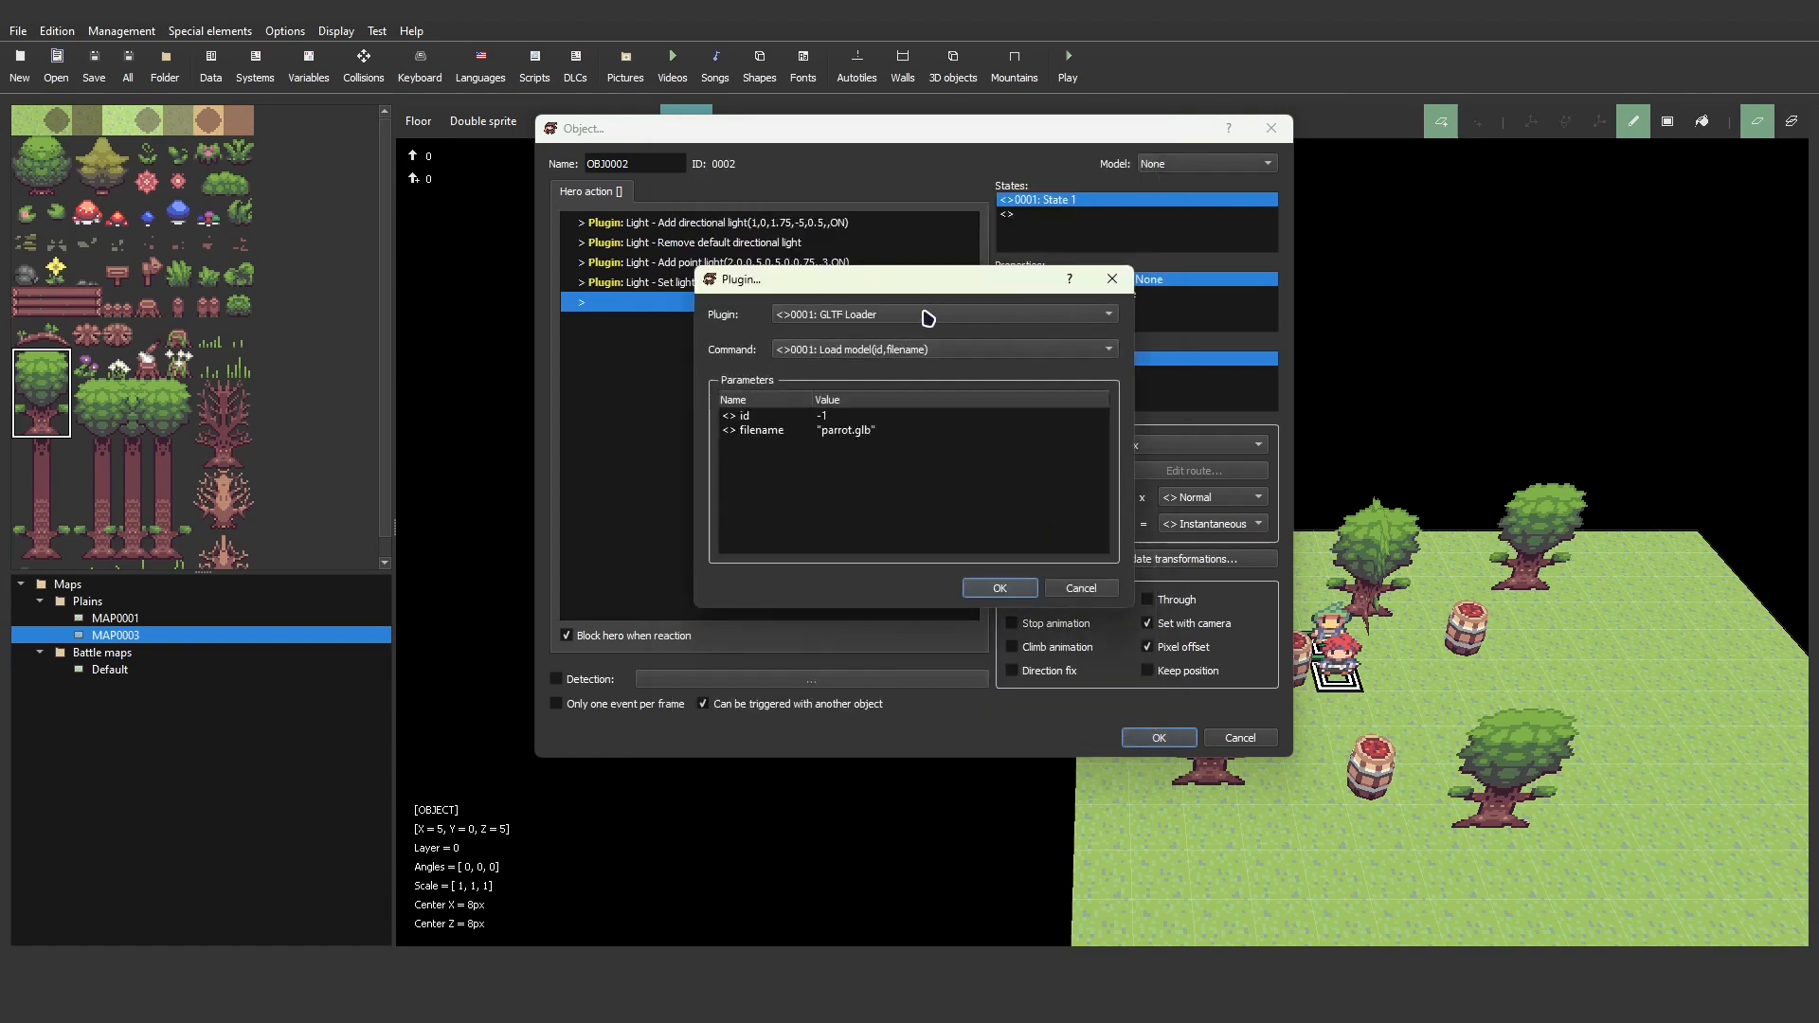
pyautogui.click(878, 313)
pyautogui.click(872, 334)
pyautogui.click(873, 350)
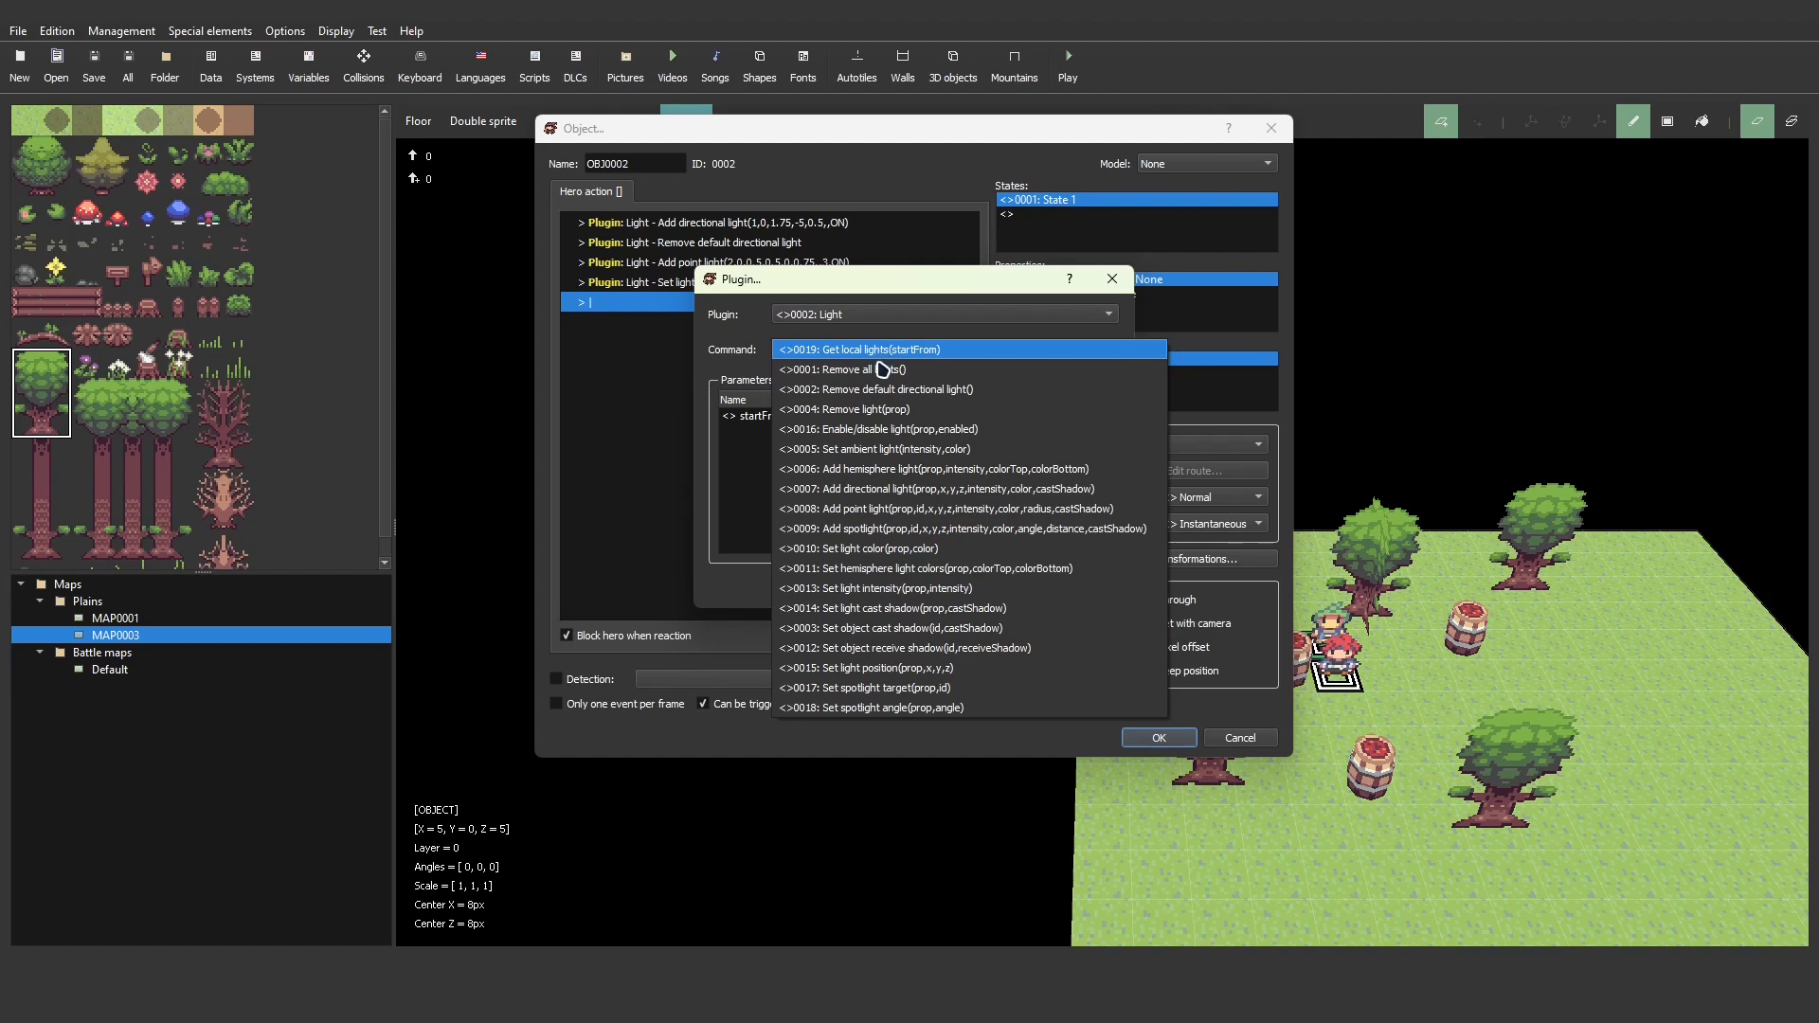
pyautogui.click(893, 529)
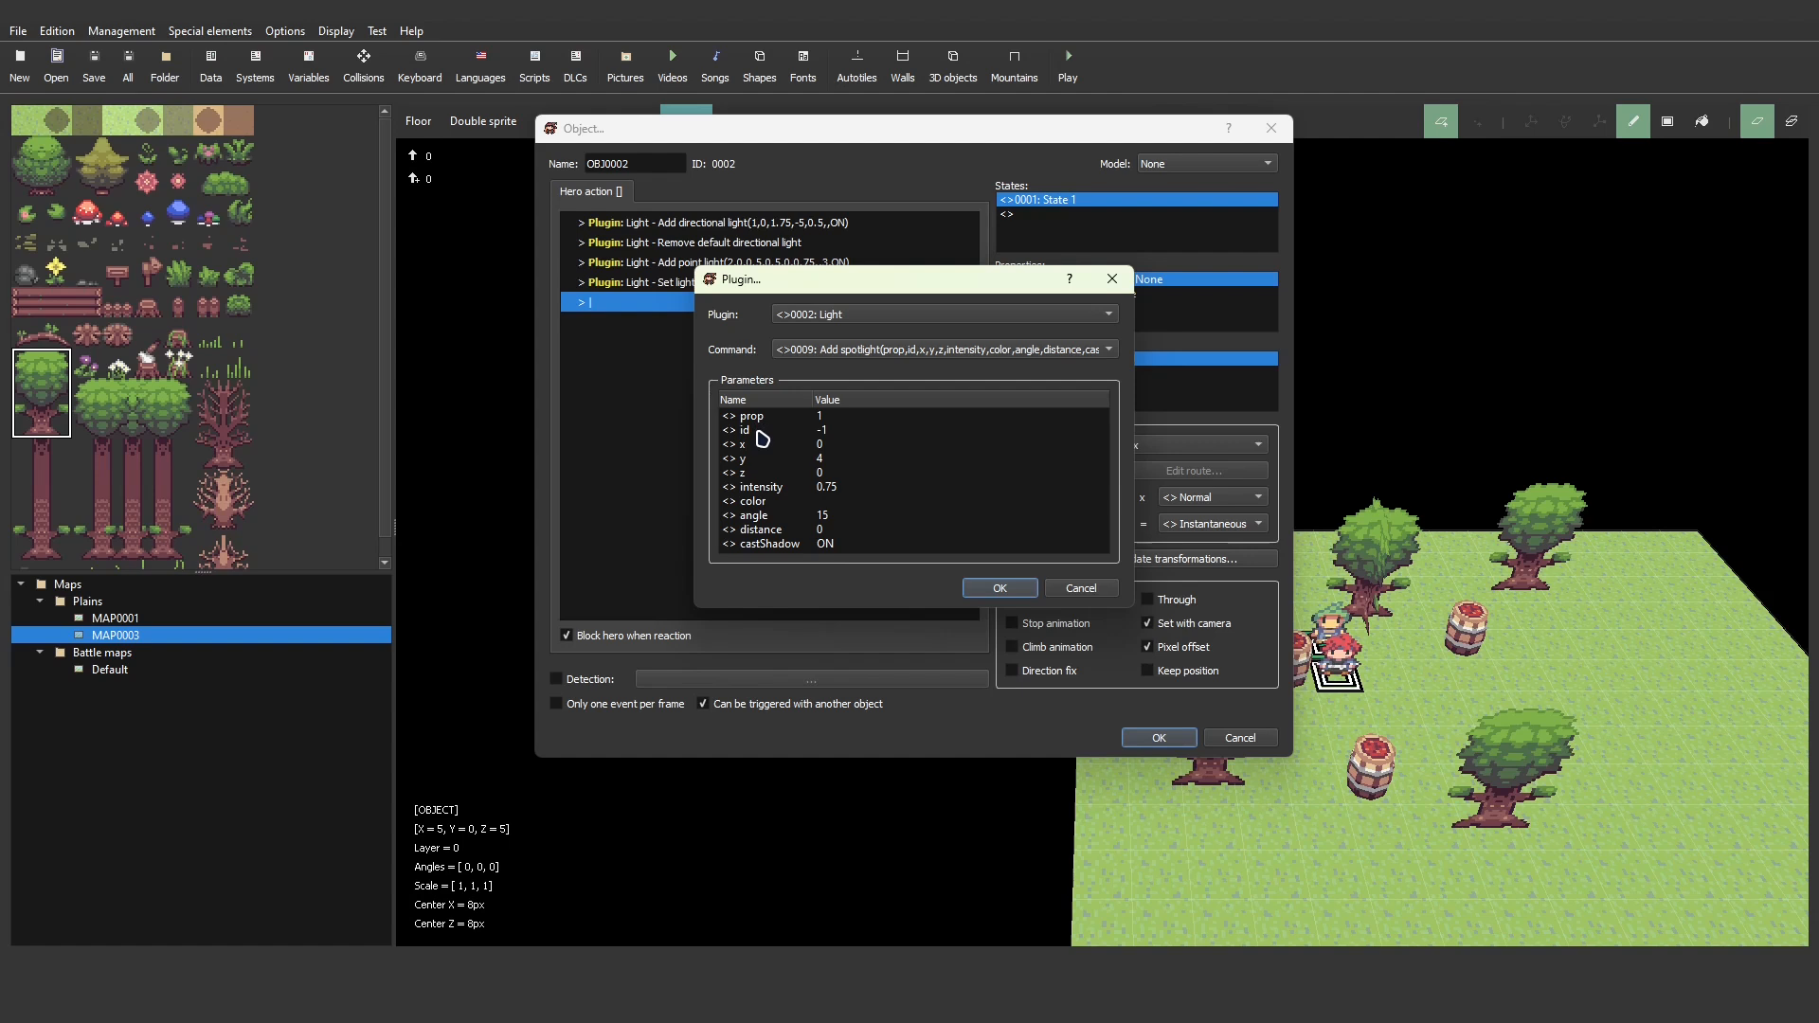
# - Examine the spotlight's id anchor parameter and its x, y and z offset parameters
pyautogui.doubleClick(787, 438)
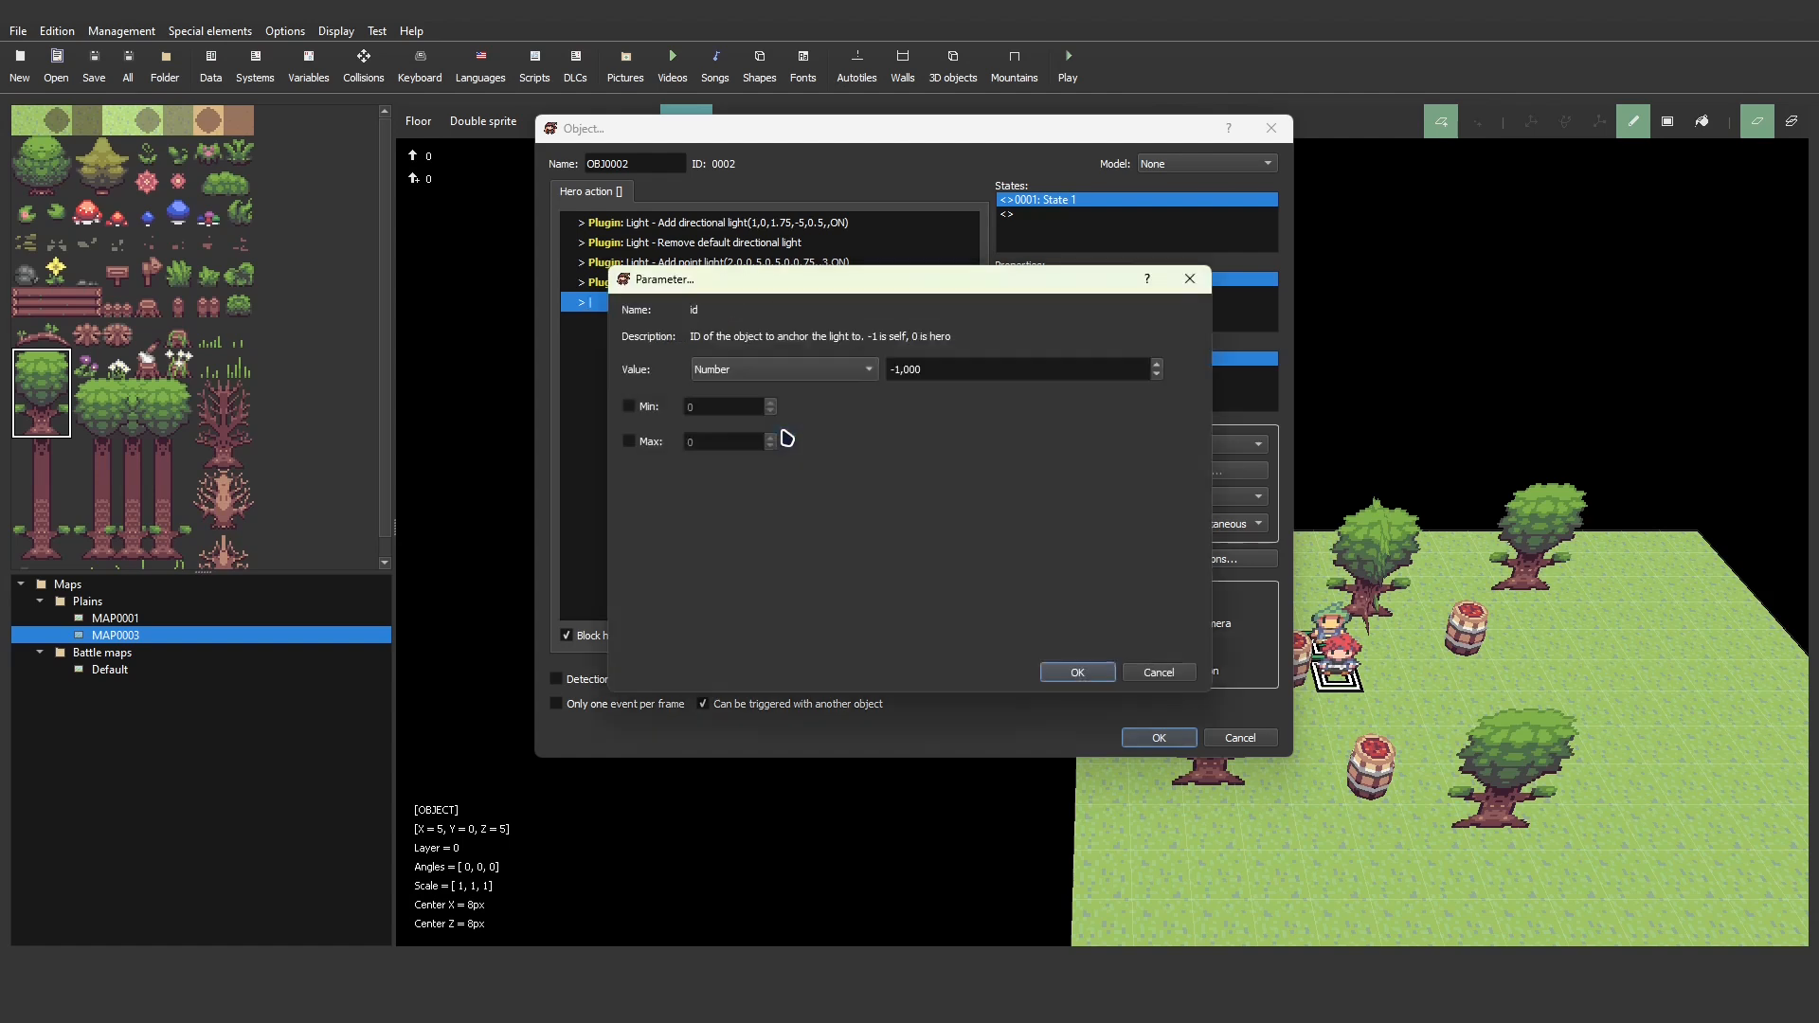
pyautogui.click(1090, 675)
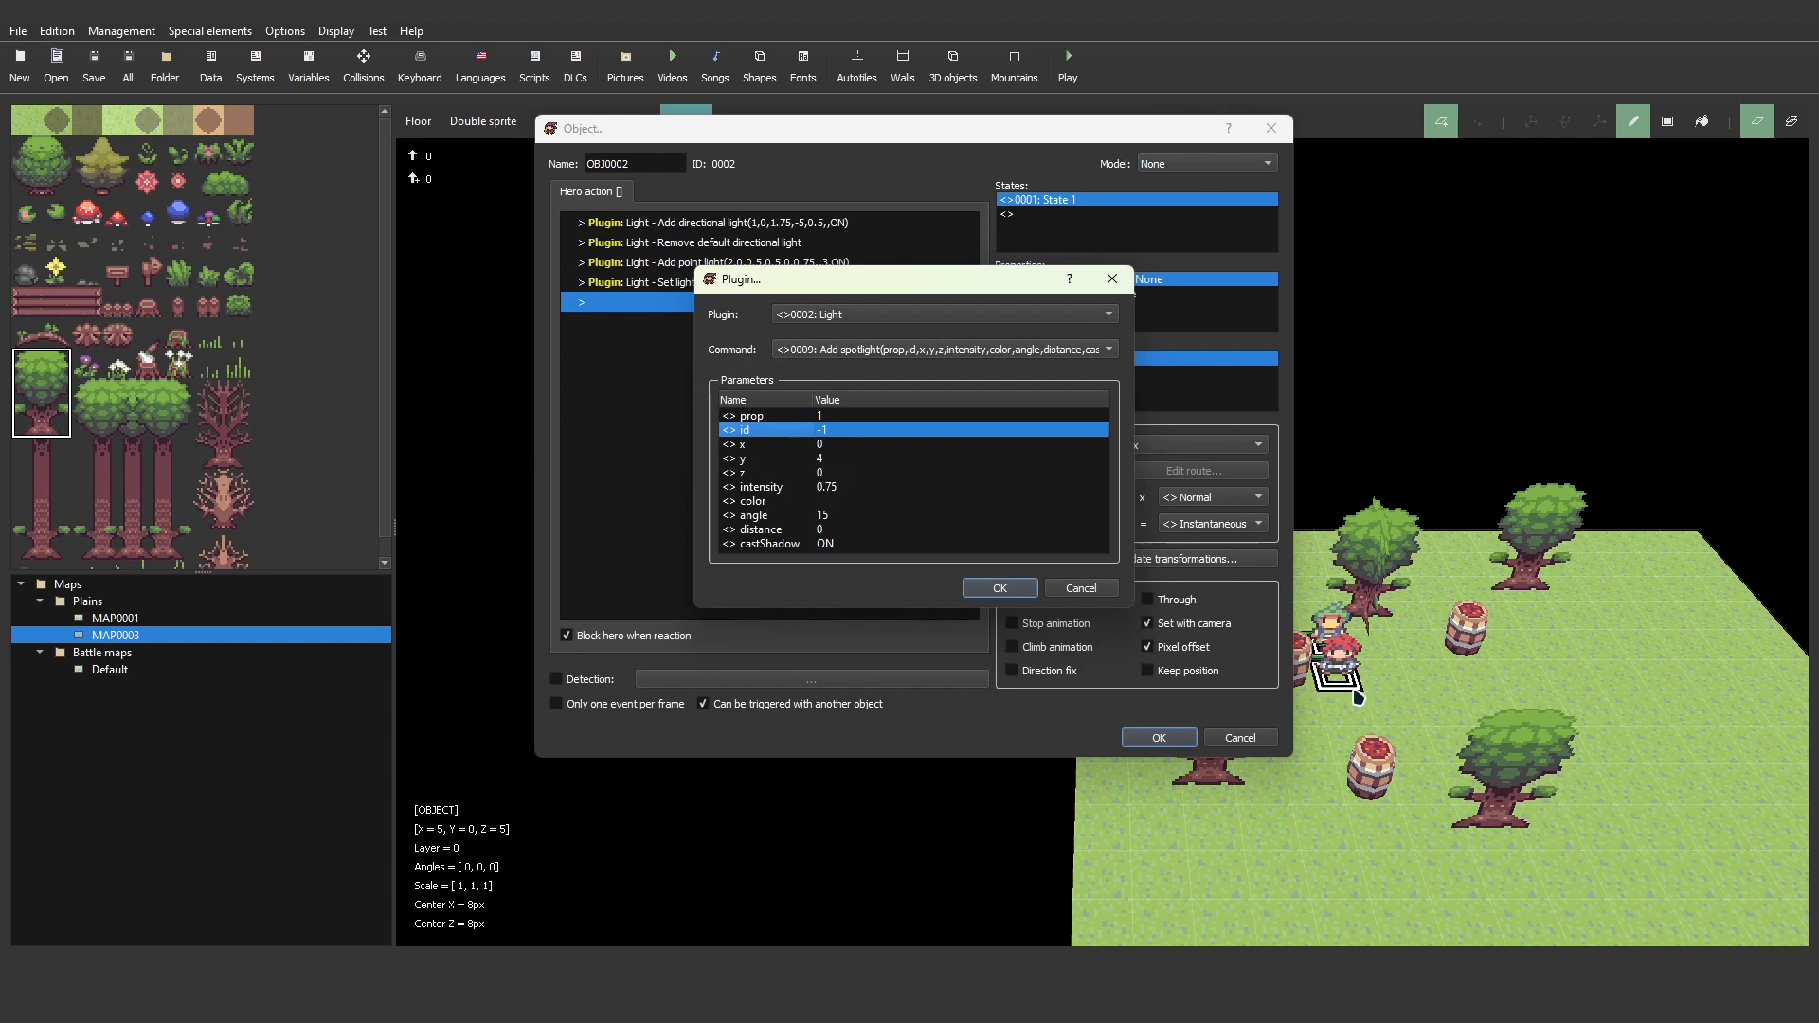
pyautogui.doubleClick(754, 461)
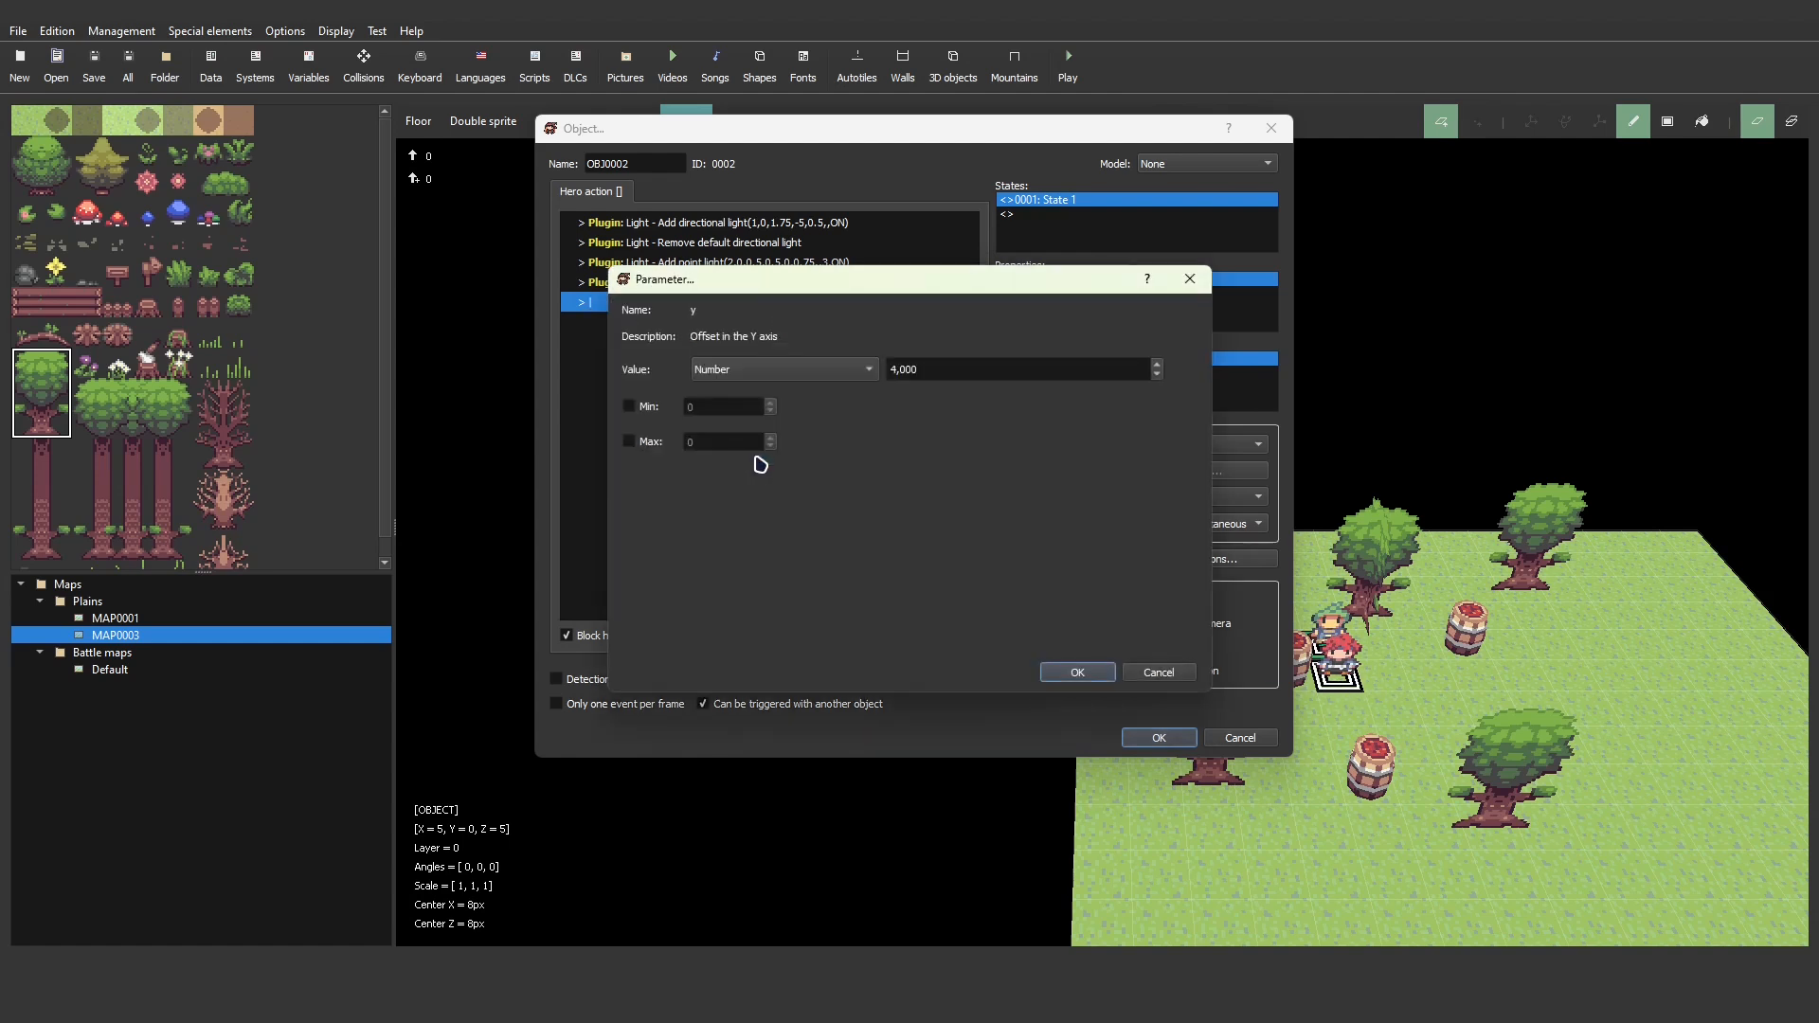
pyautogui.click(1188, 279)
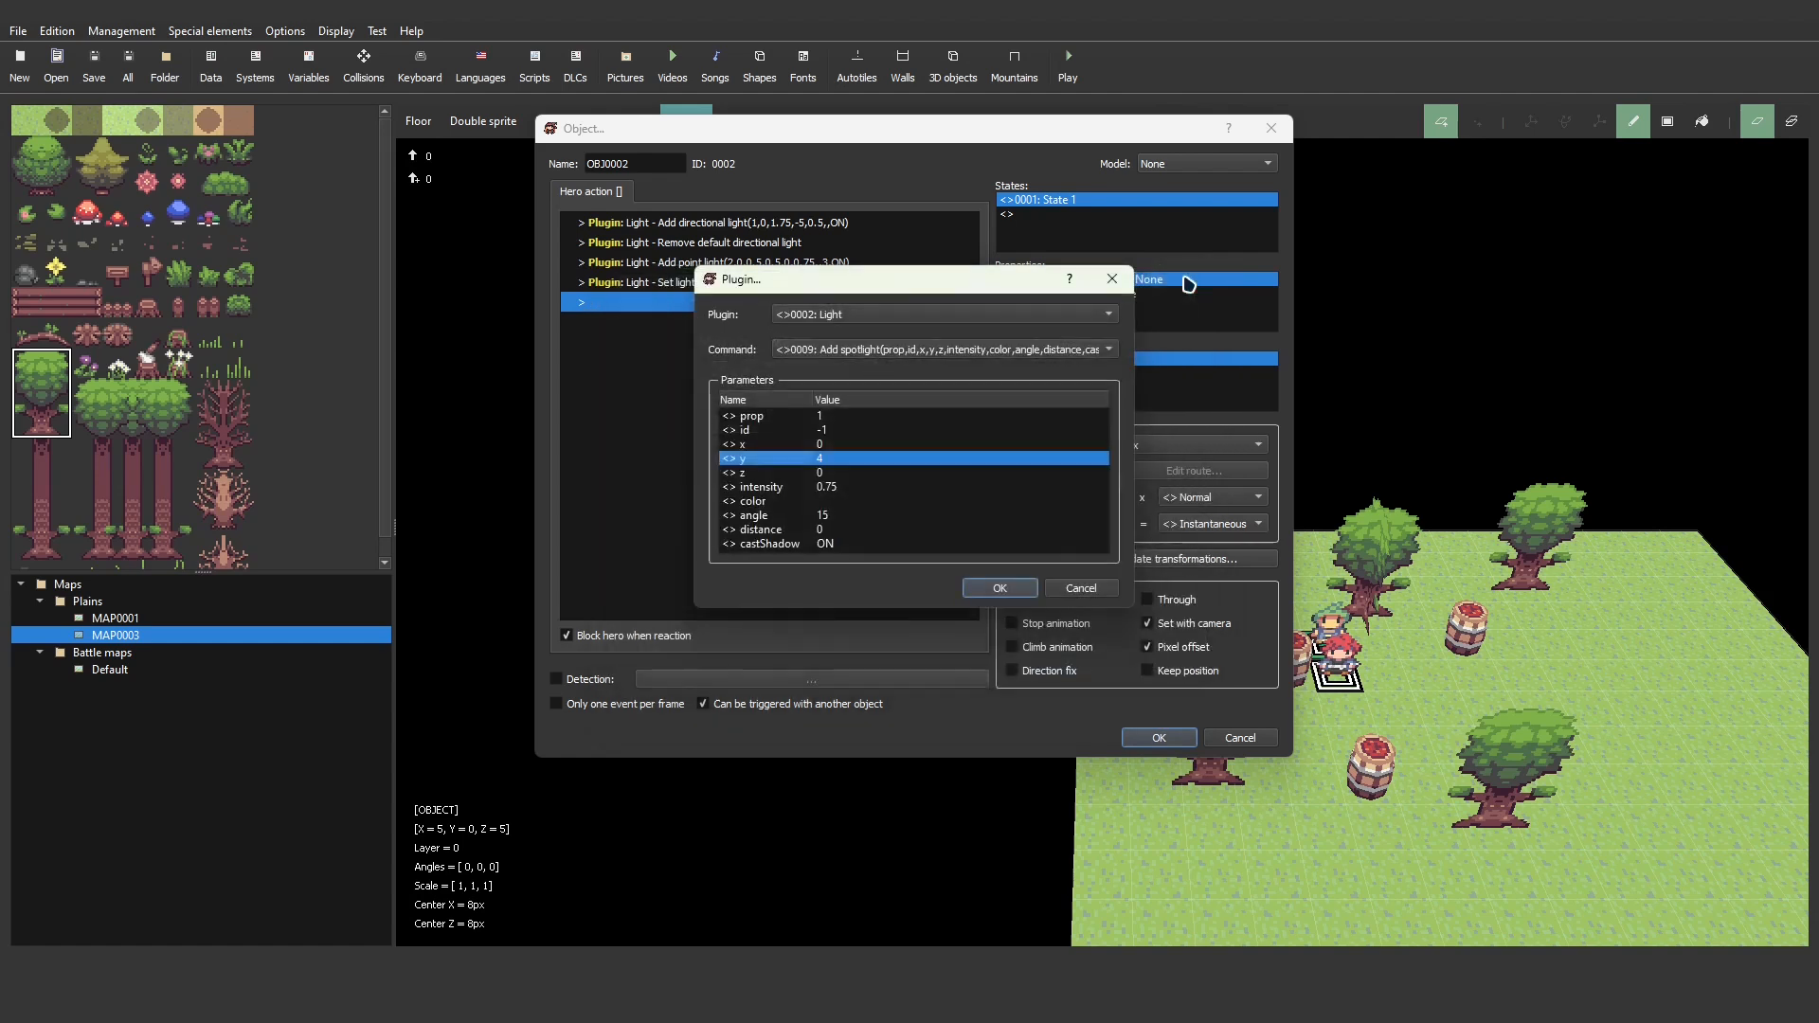
pyautogui.click(826, 477)
pyautogui.press('Up')
pyautogui.press('Up')
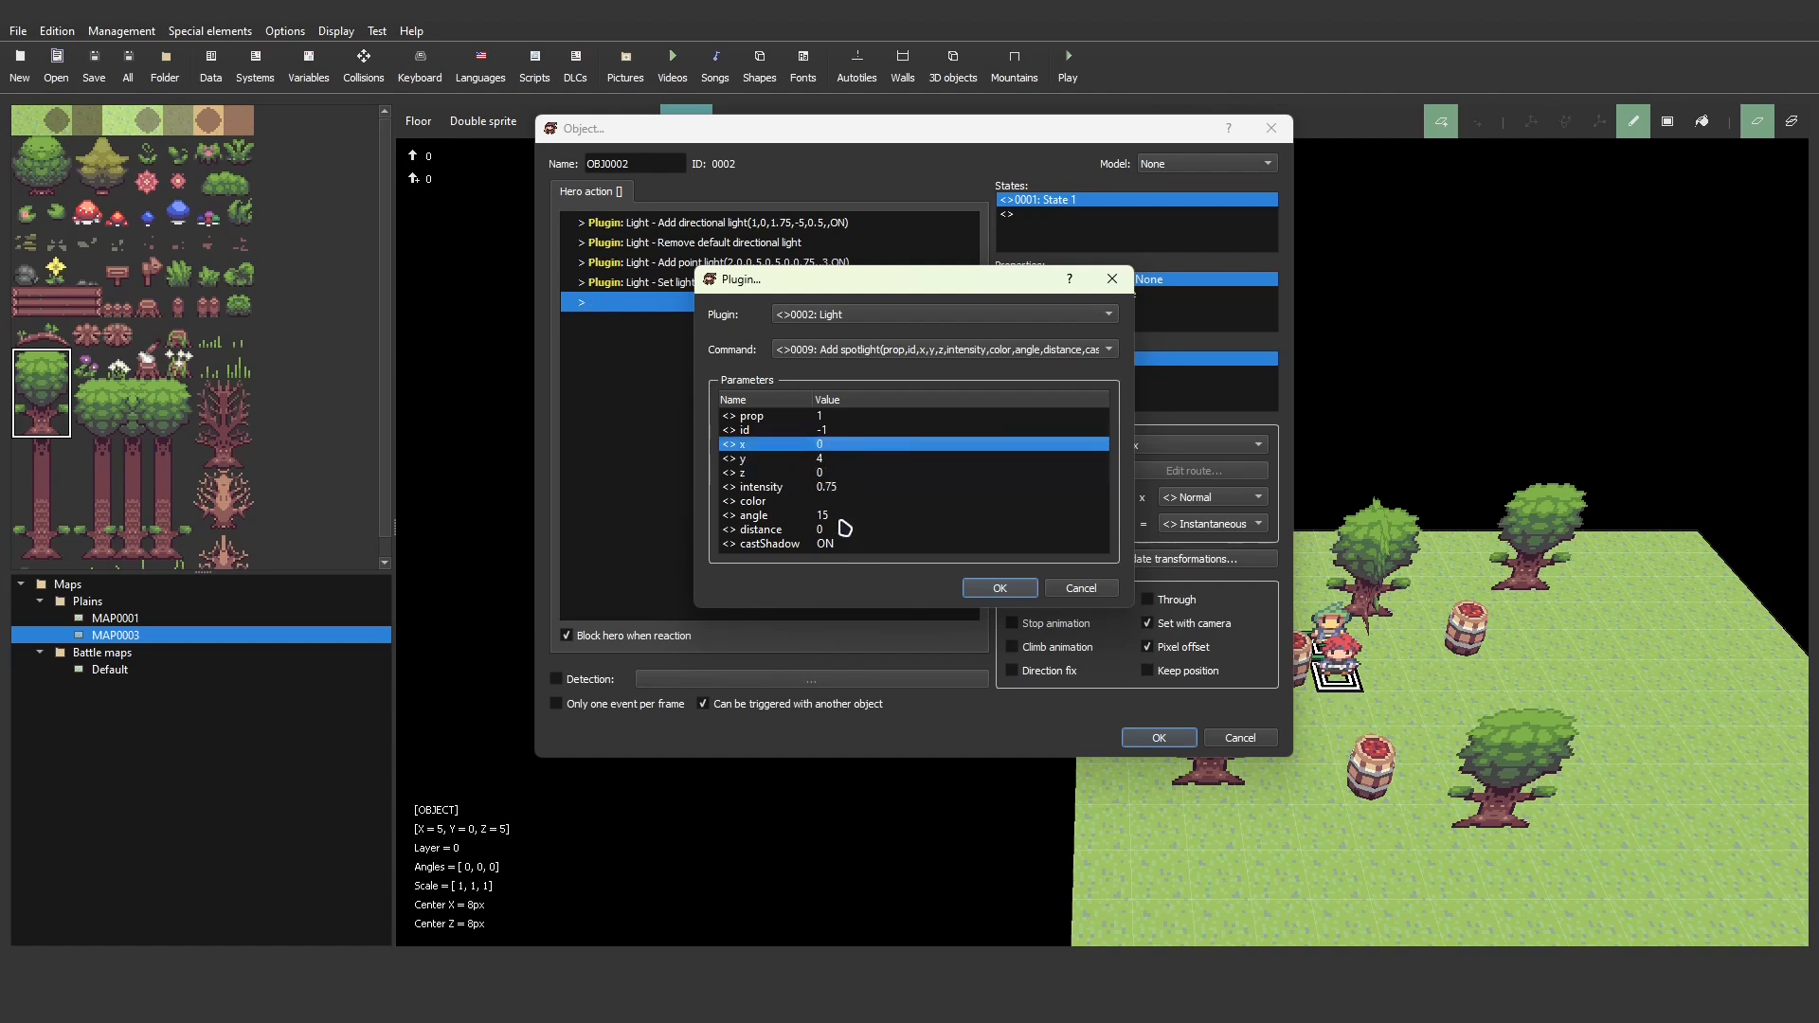
# - Set the spotlight's color parameter to Cyan
pyautogui.doubleClick(779, 502)
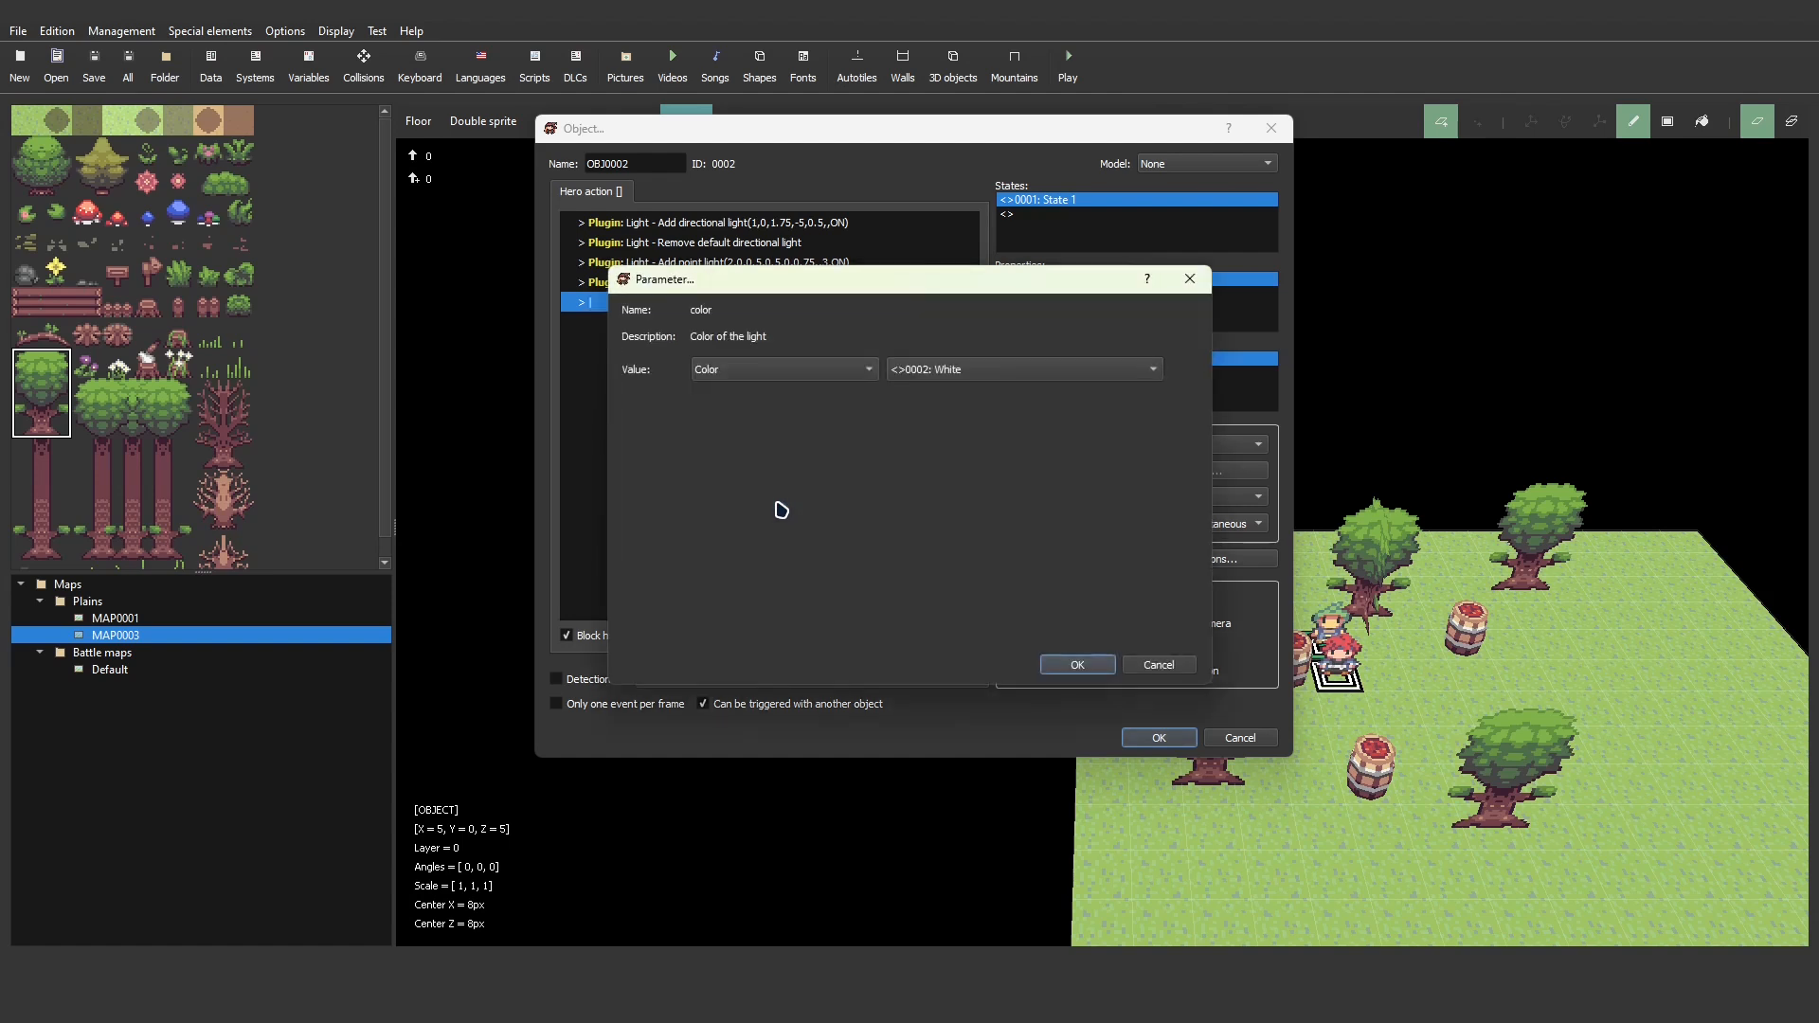
pyautogui.click(1003, 377)
pyautogui.click(967, 481)
pyautogui.click(1080, 667)
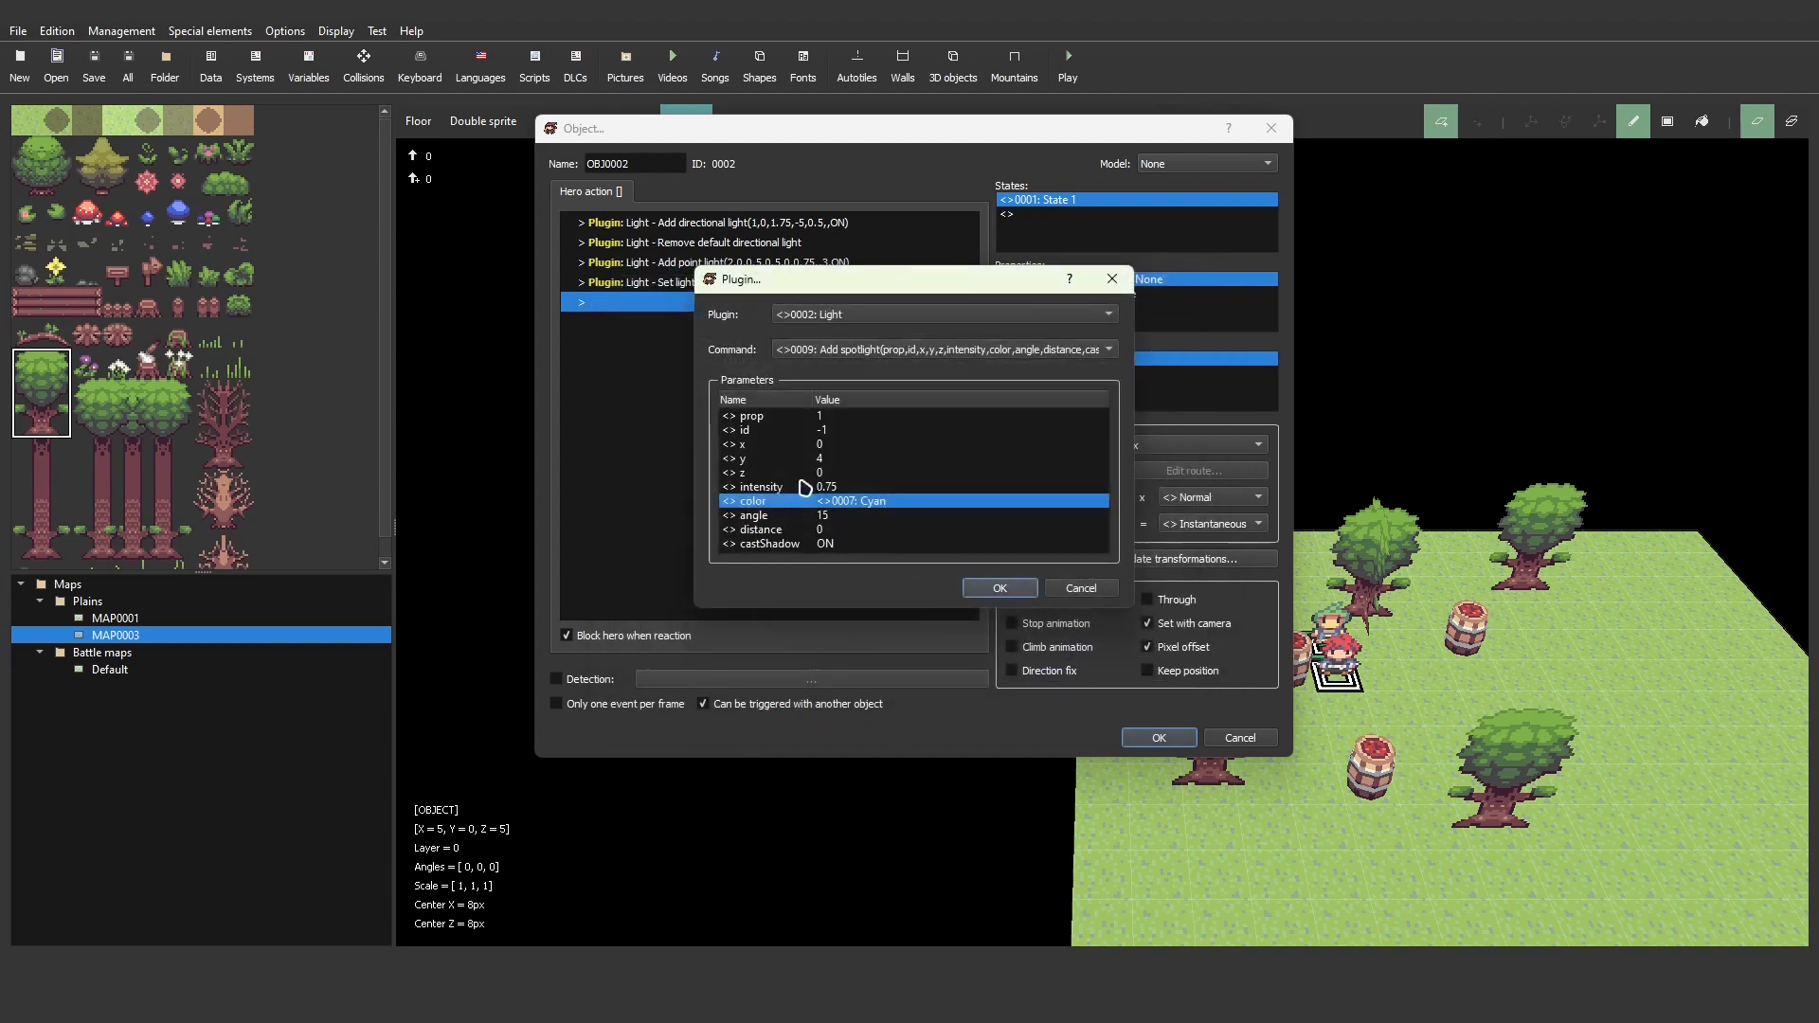
# - Add the Cyan spotlight command to the event, accept the object, save all maps and start a new game in a playtest
pyautogui.click(999, 588)
pyautogui.click(1160, 737)
pyautogui.click(1068, 64)
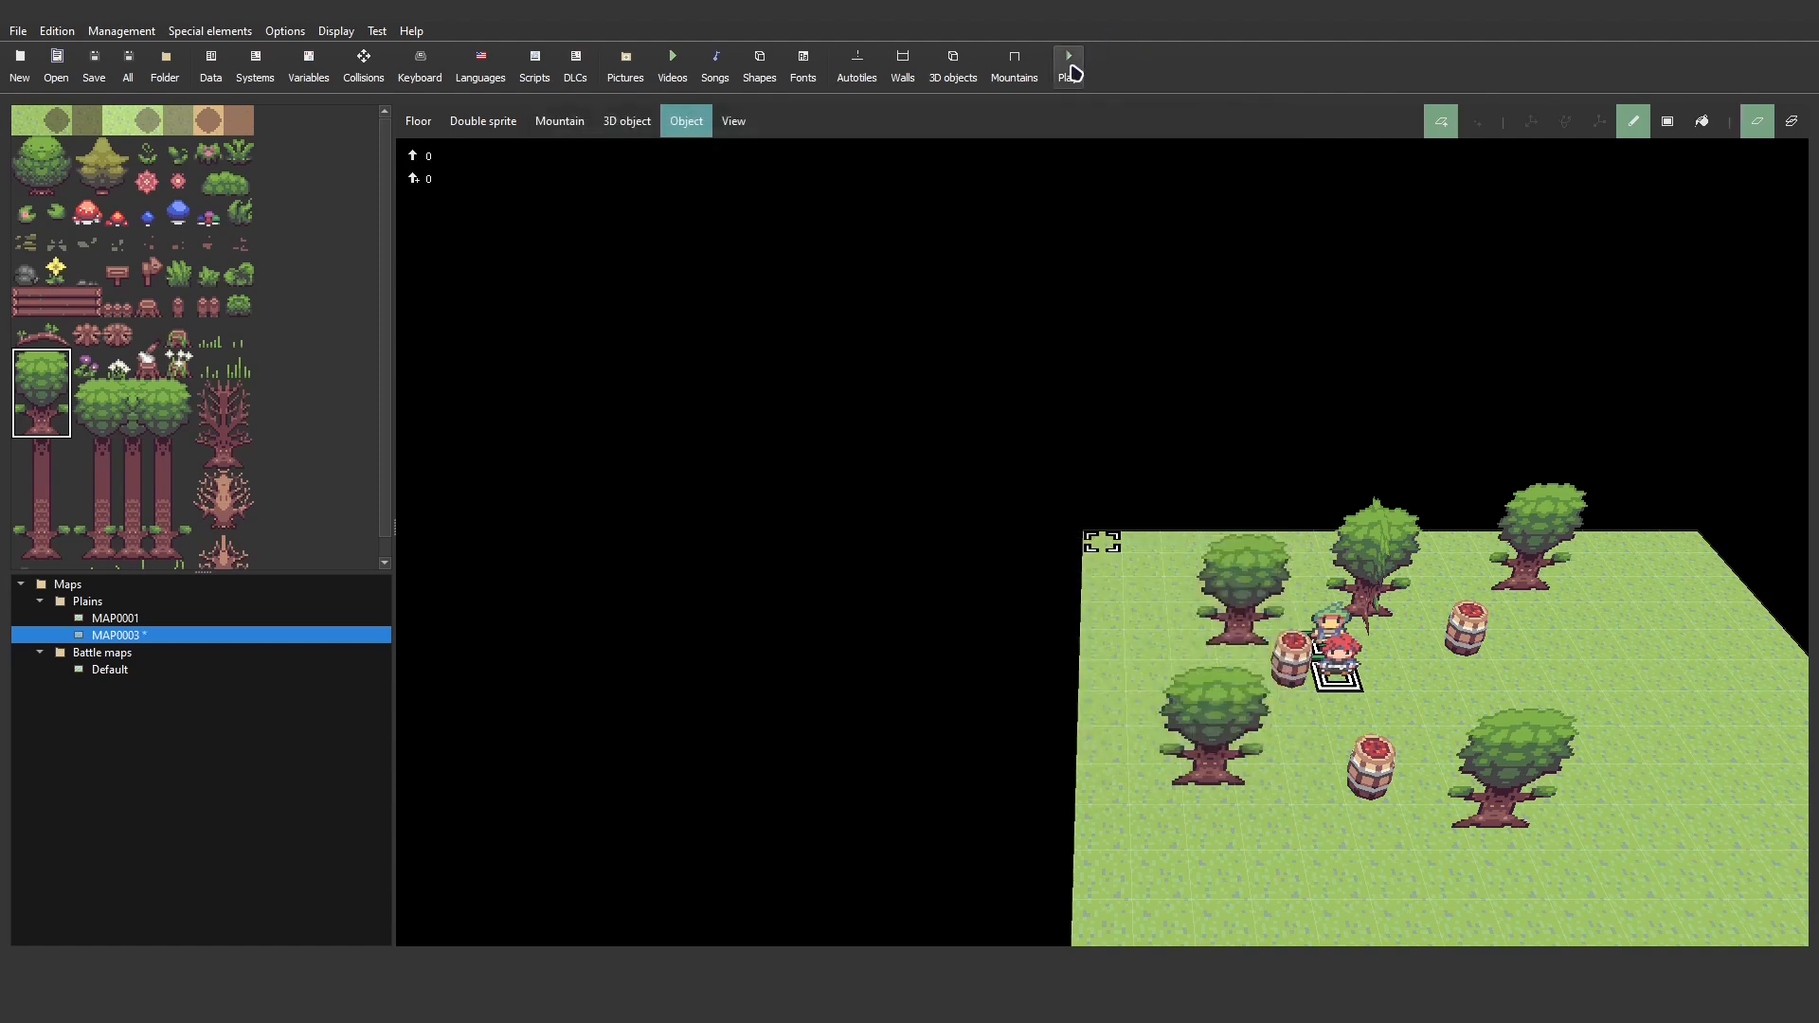
pyautogui.click(895, 508)
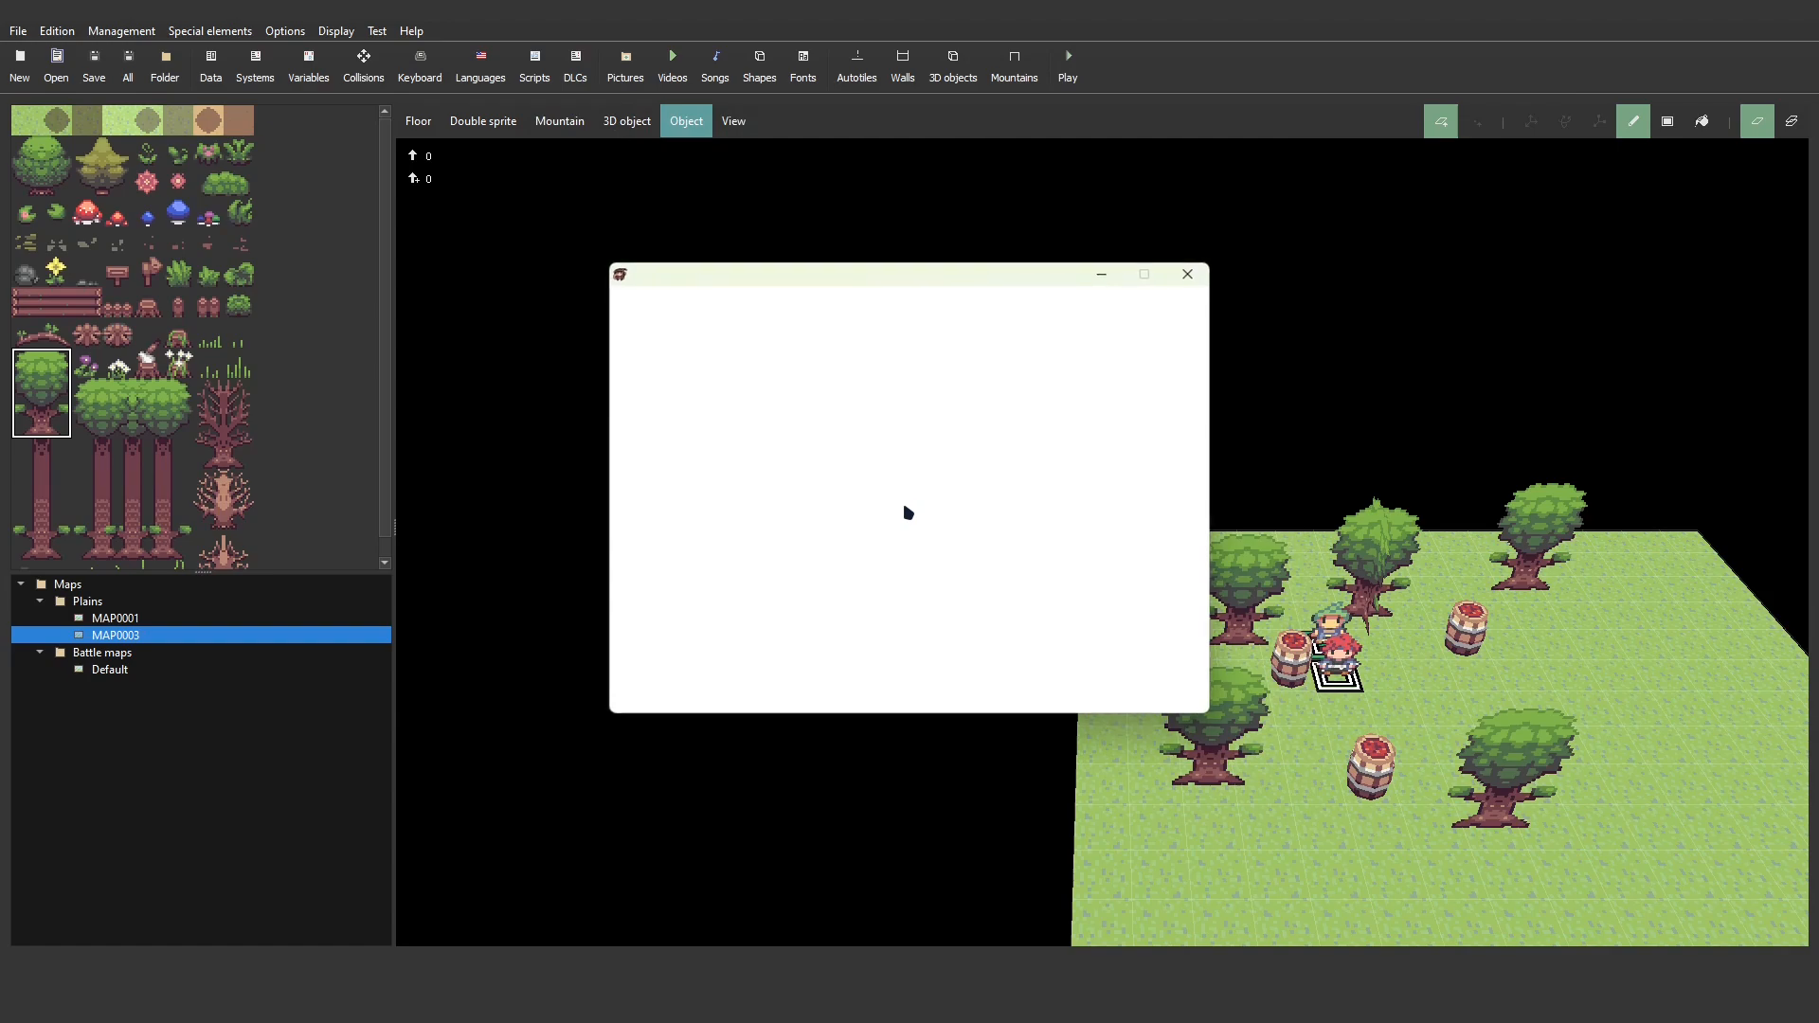
pyautogui.press('Return')
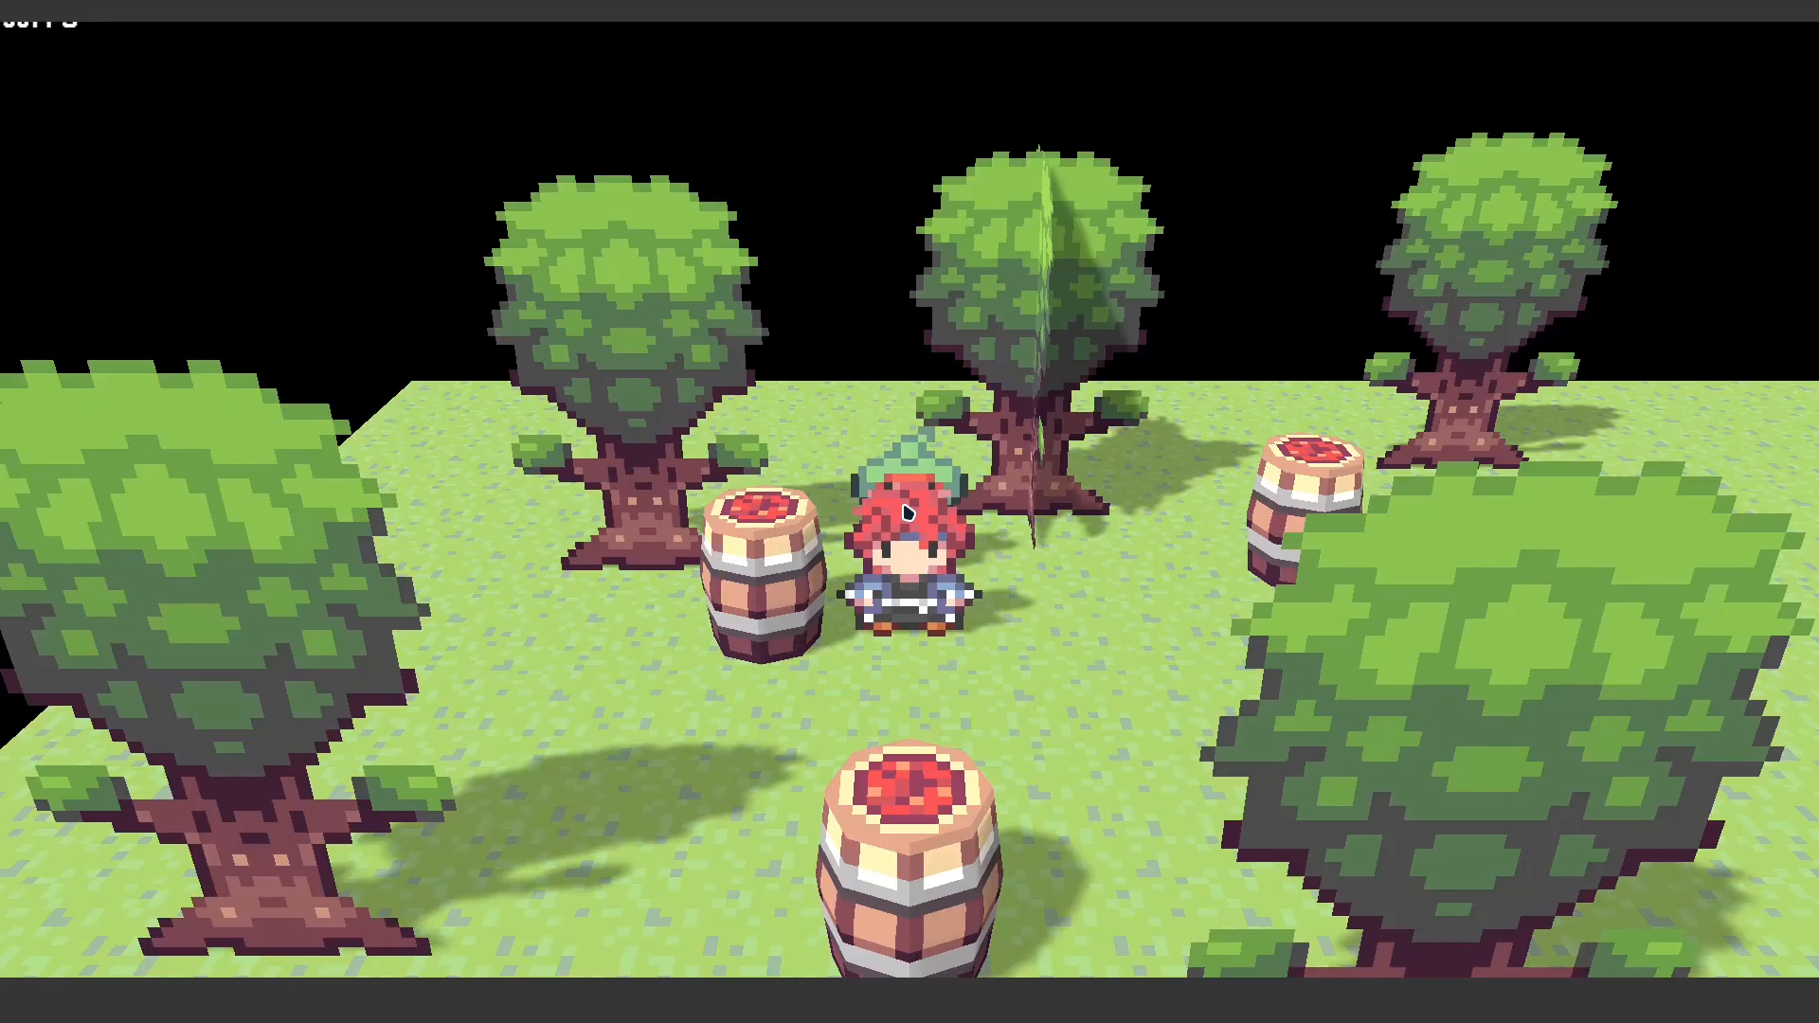
# - Trigger the red-haired character's event, walk the hero around to inspect the spotlight from several spots, and end the playtest
pyautogui.press('a')
pyautogui.press('w')
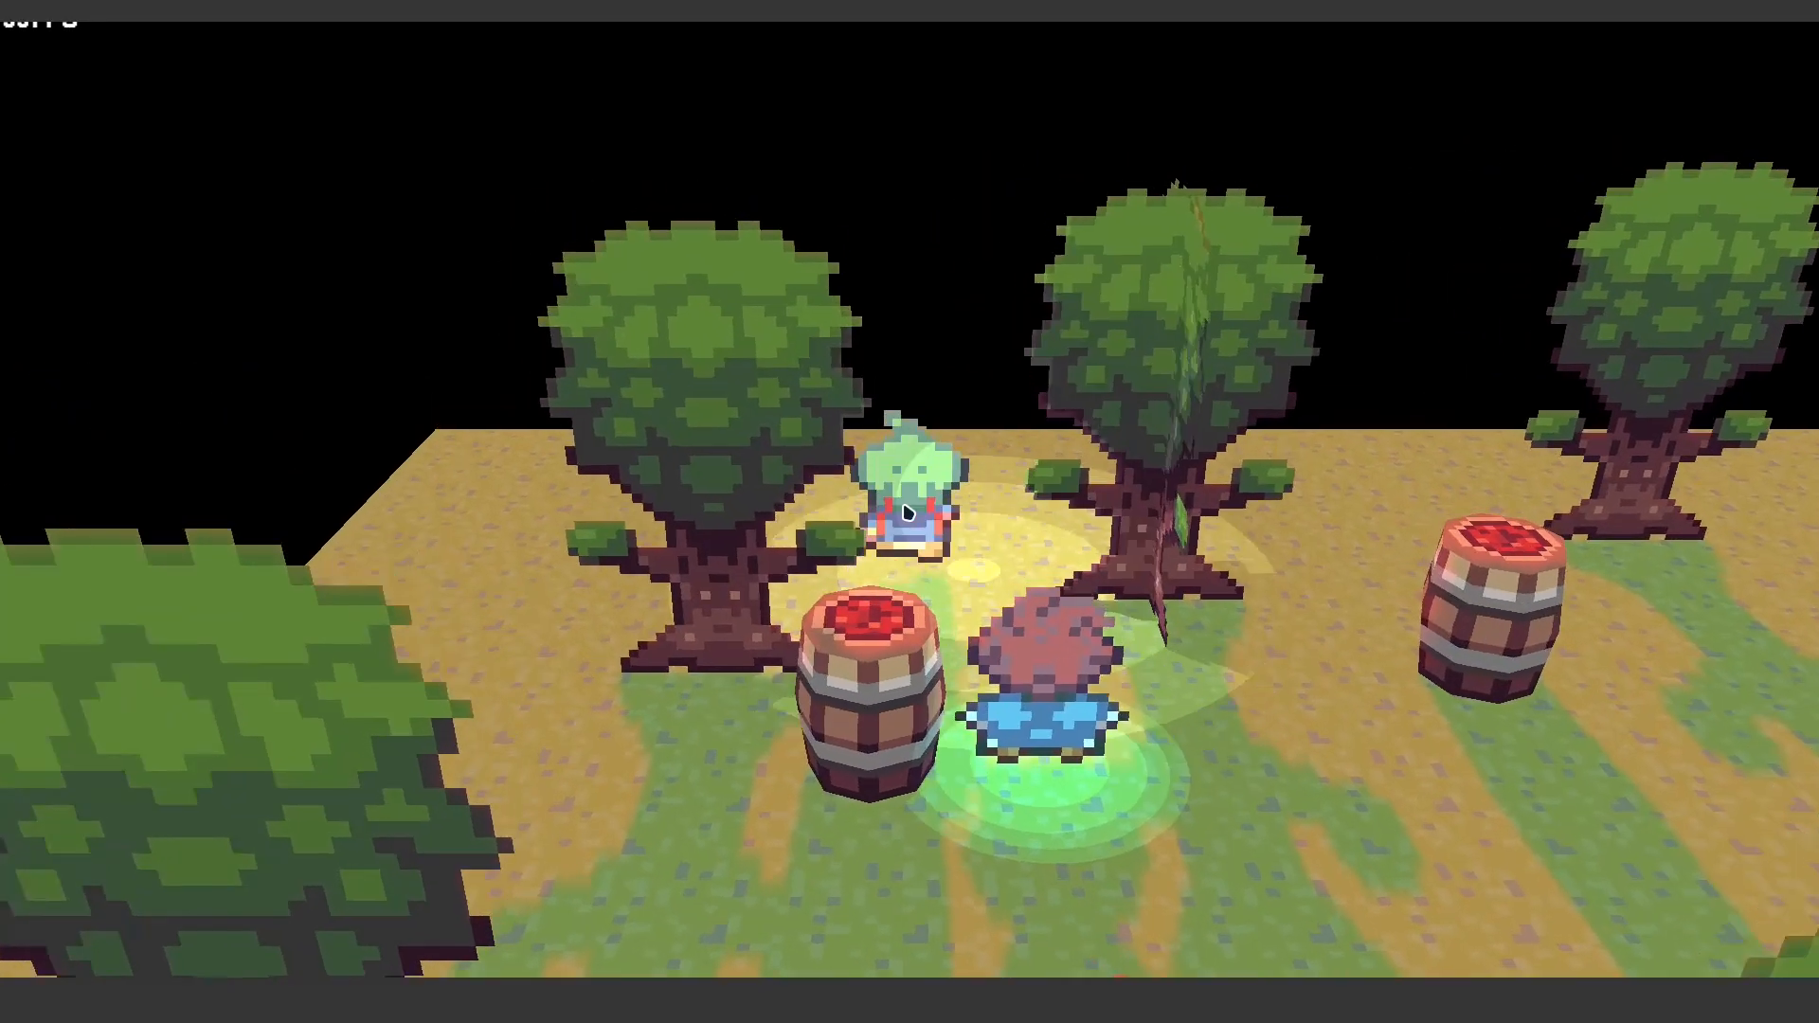
pyautogui.press('s')
pyautogui.press('a')
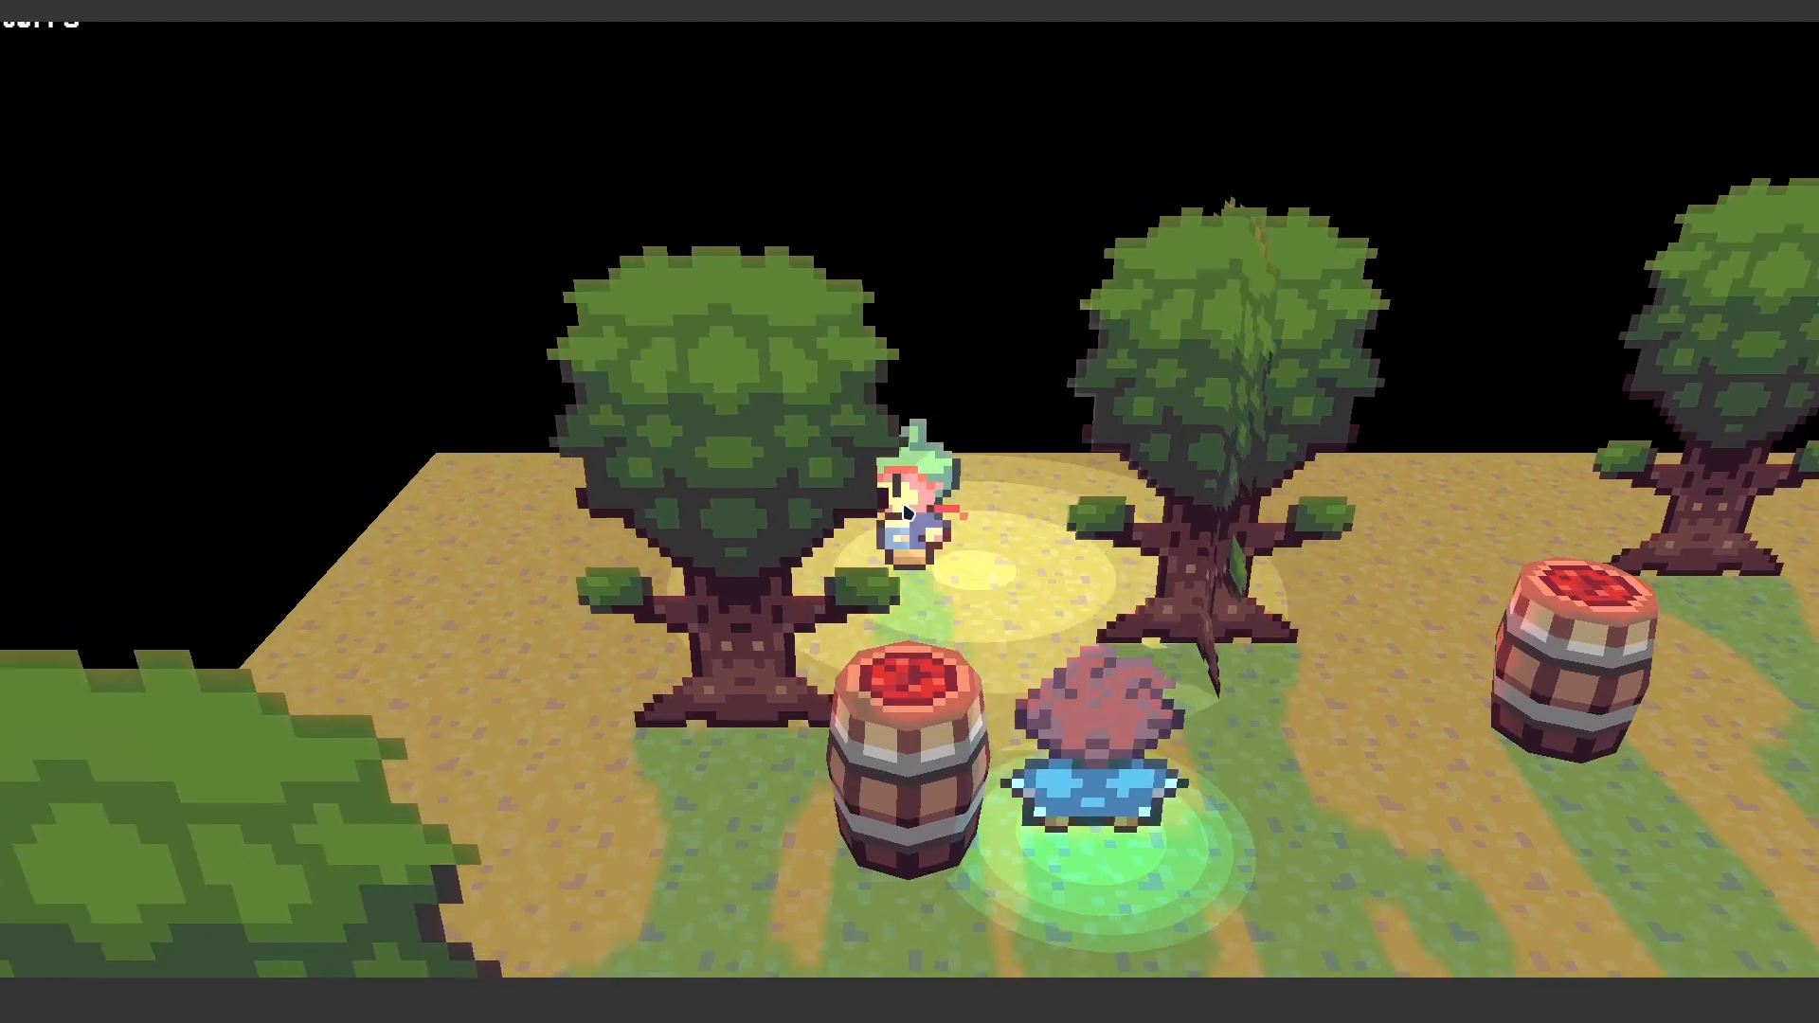
pyautogui.press('s')
pyautogui.press('d')
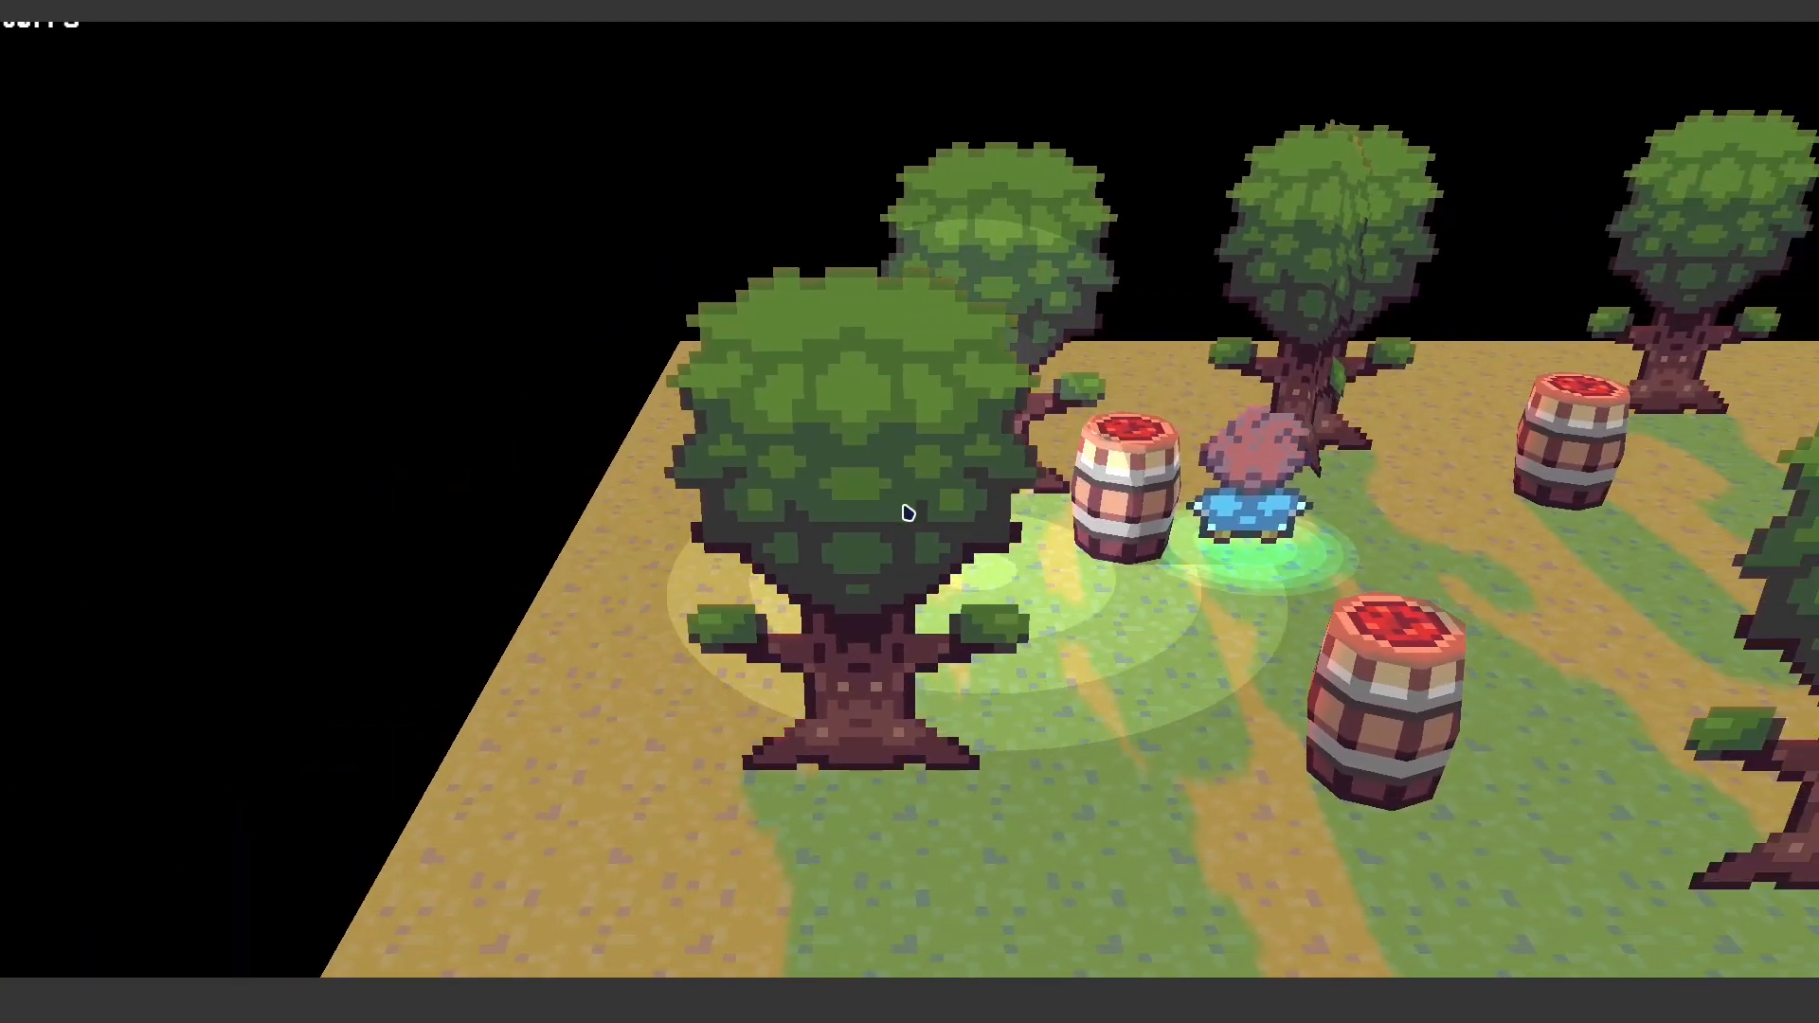
pyautogui.press('a')
pyautogui.press('w')
pyautogui.press('d')
pyautogui.press('w')
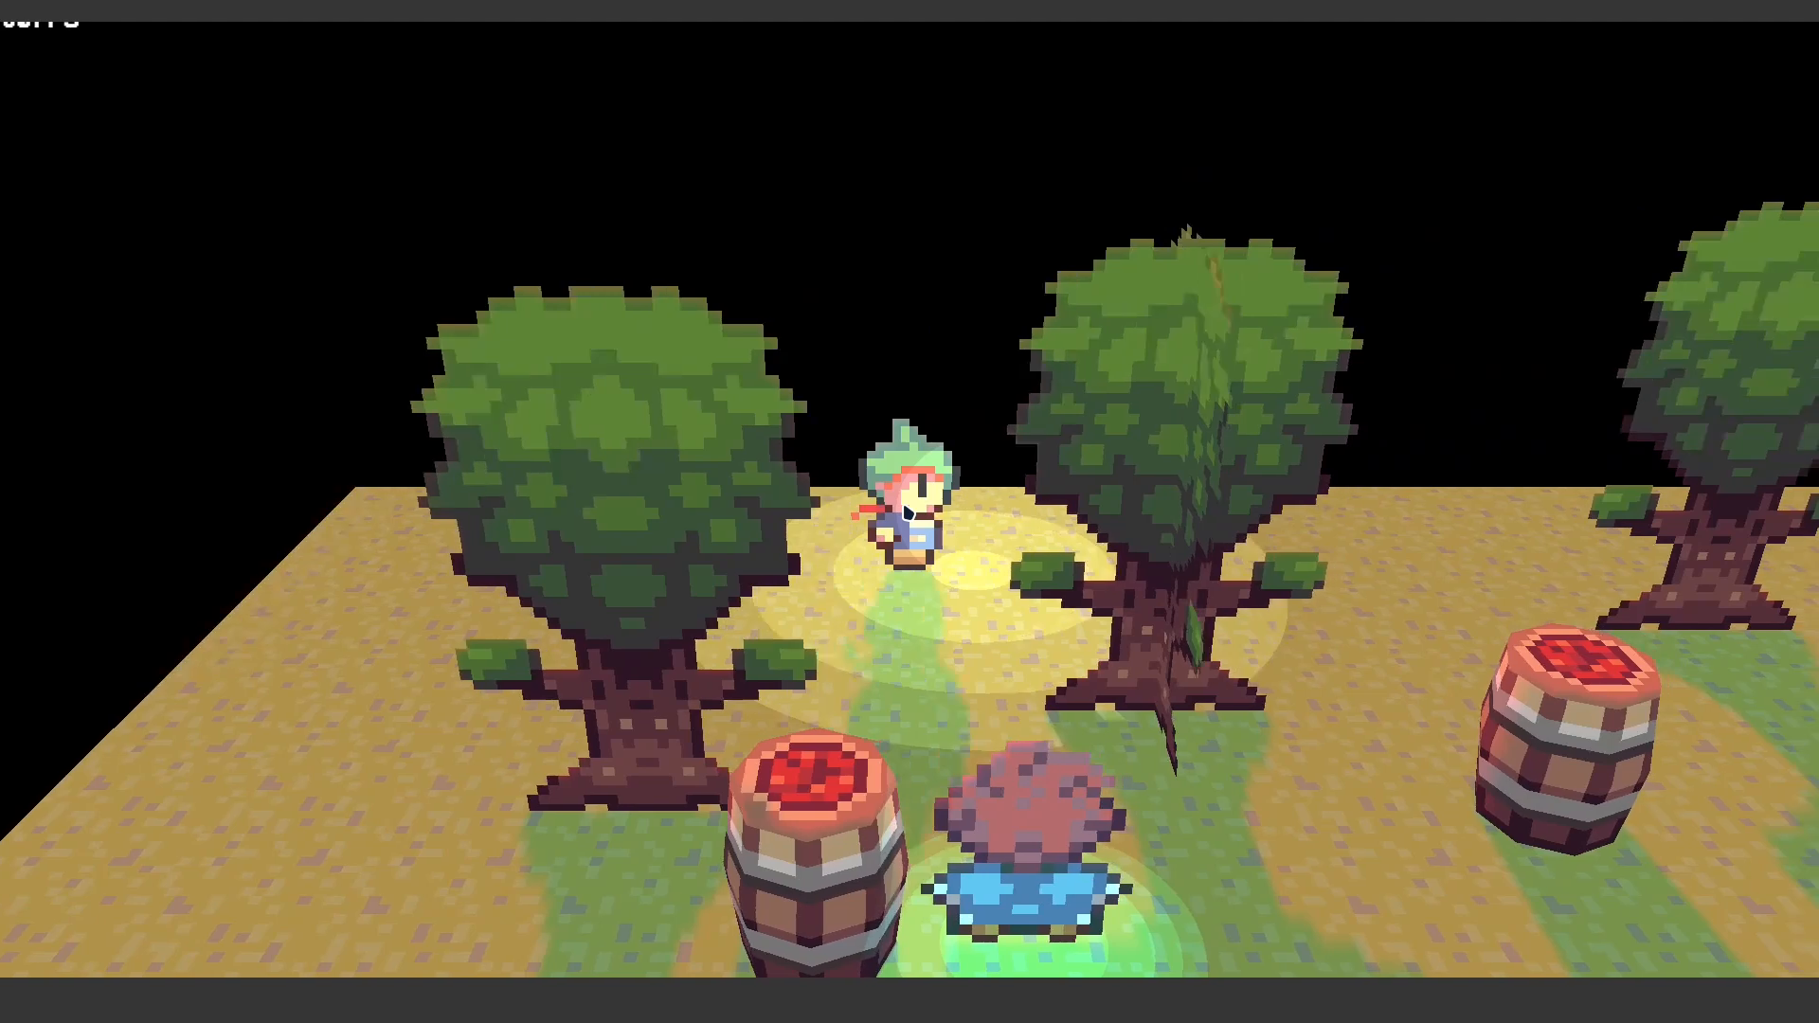
pyautogui.press('a')
pyautogui.press('s')
pyautogui.press('d')
pyautogui.press('s')
pyautogui.press('w')
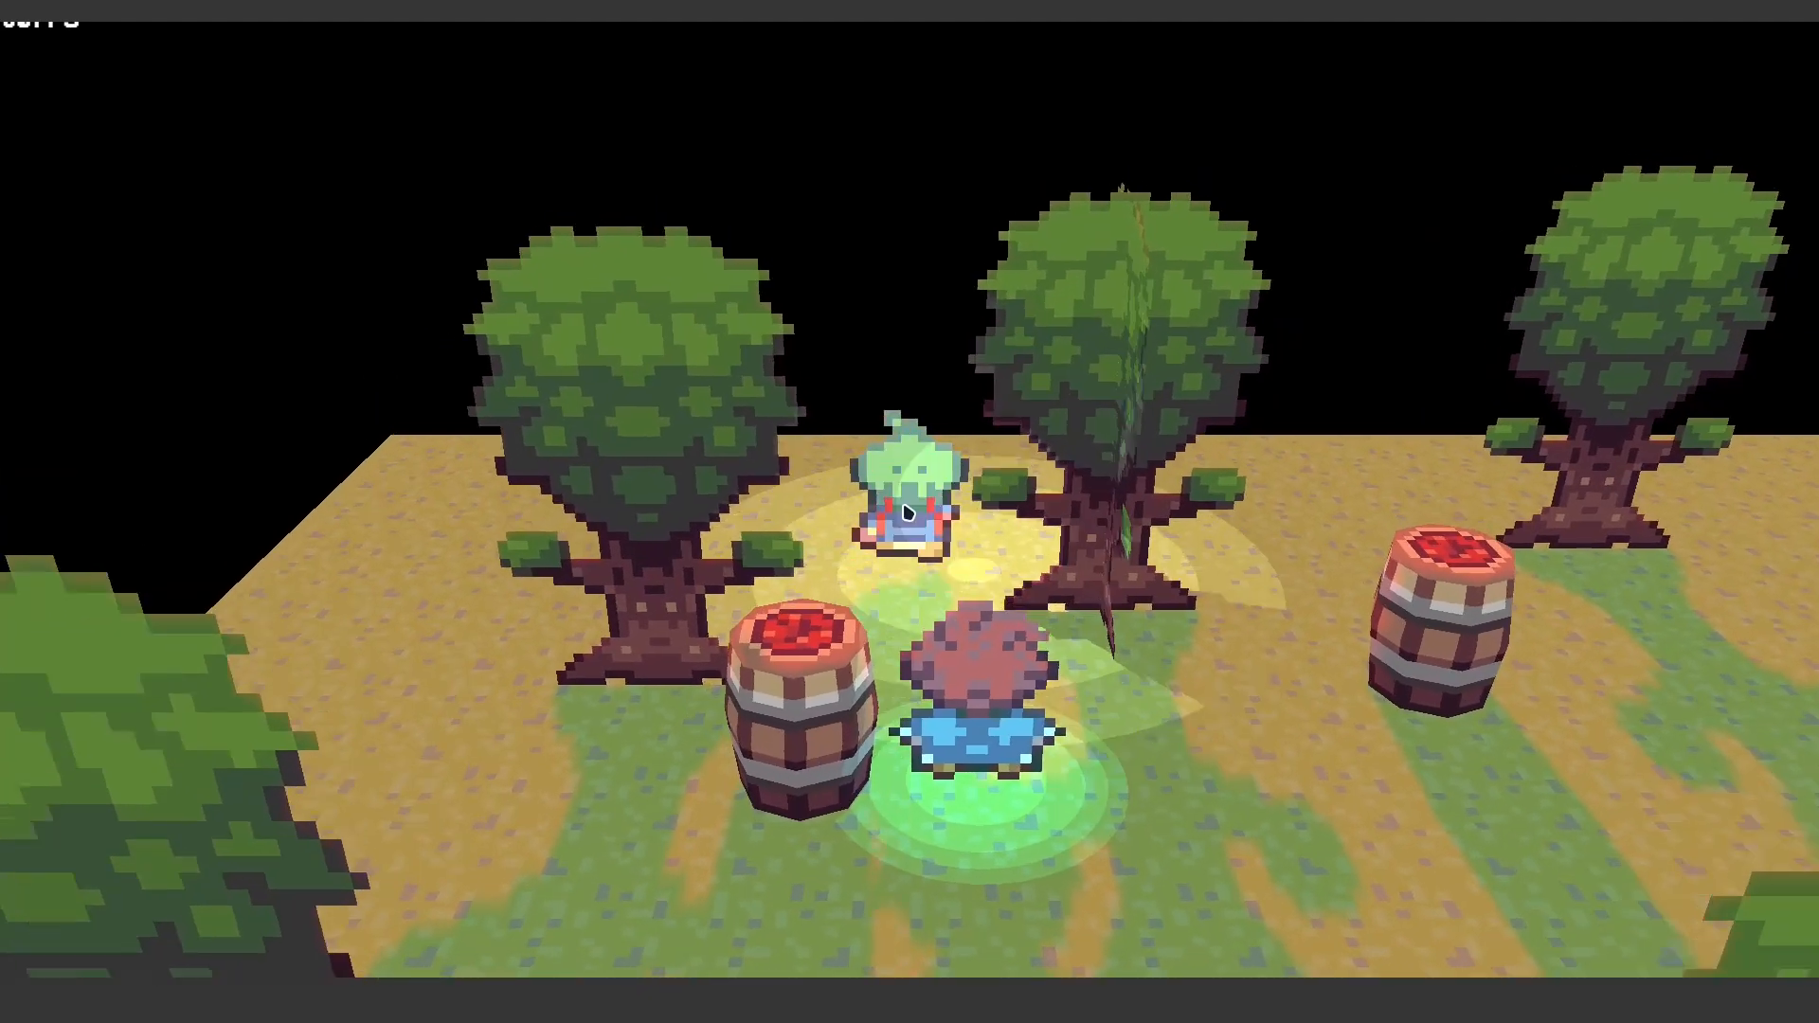
pyautogui.press('s')
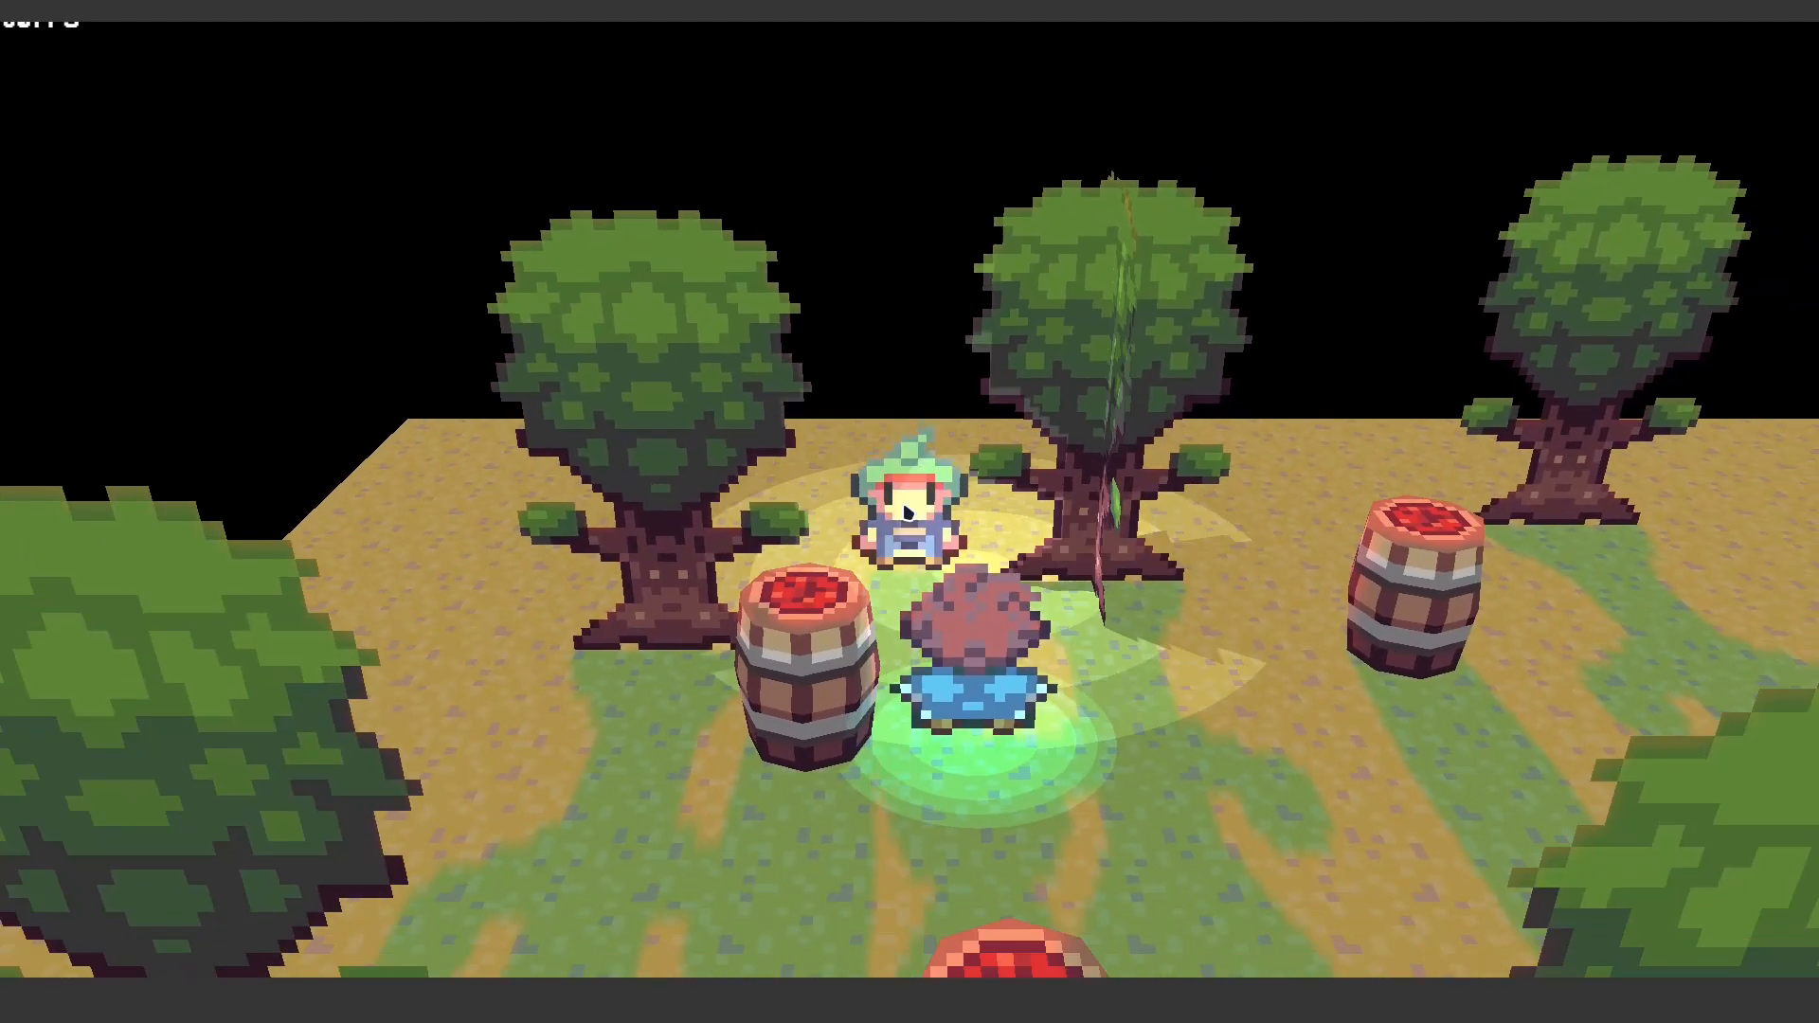
pyautogui.hotkey('alt', 'F4')
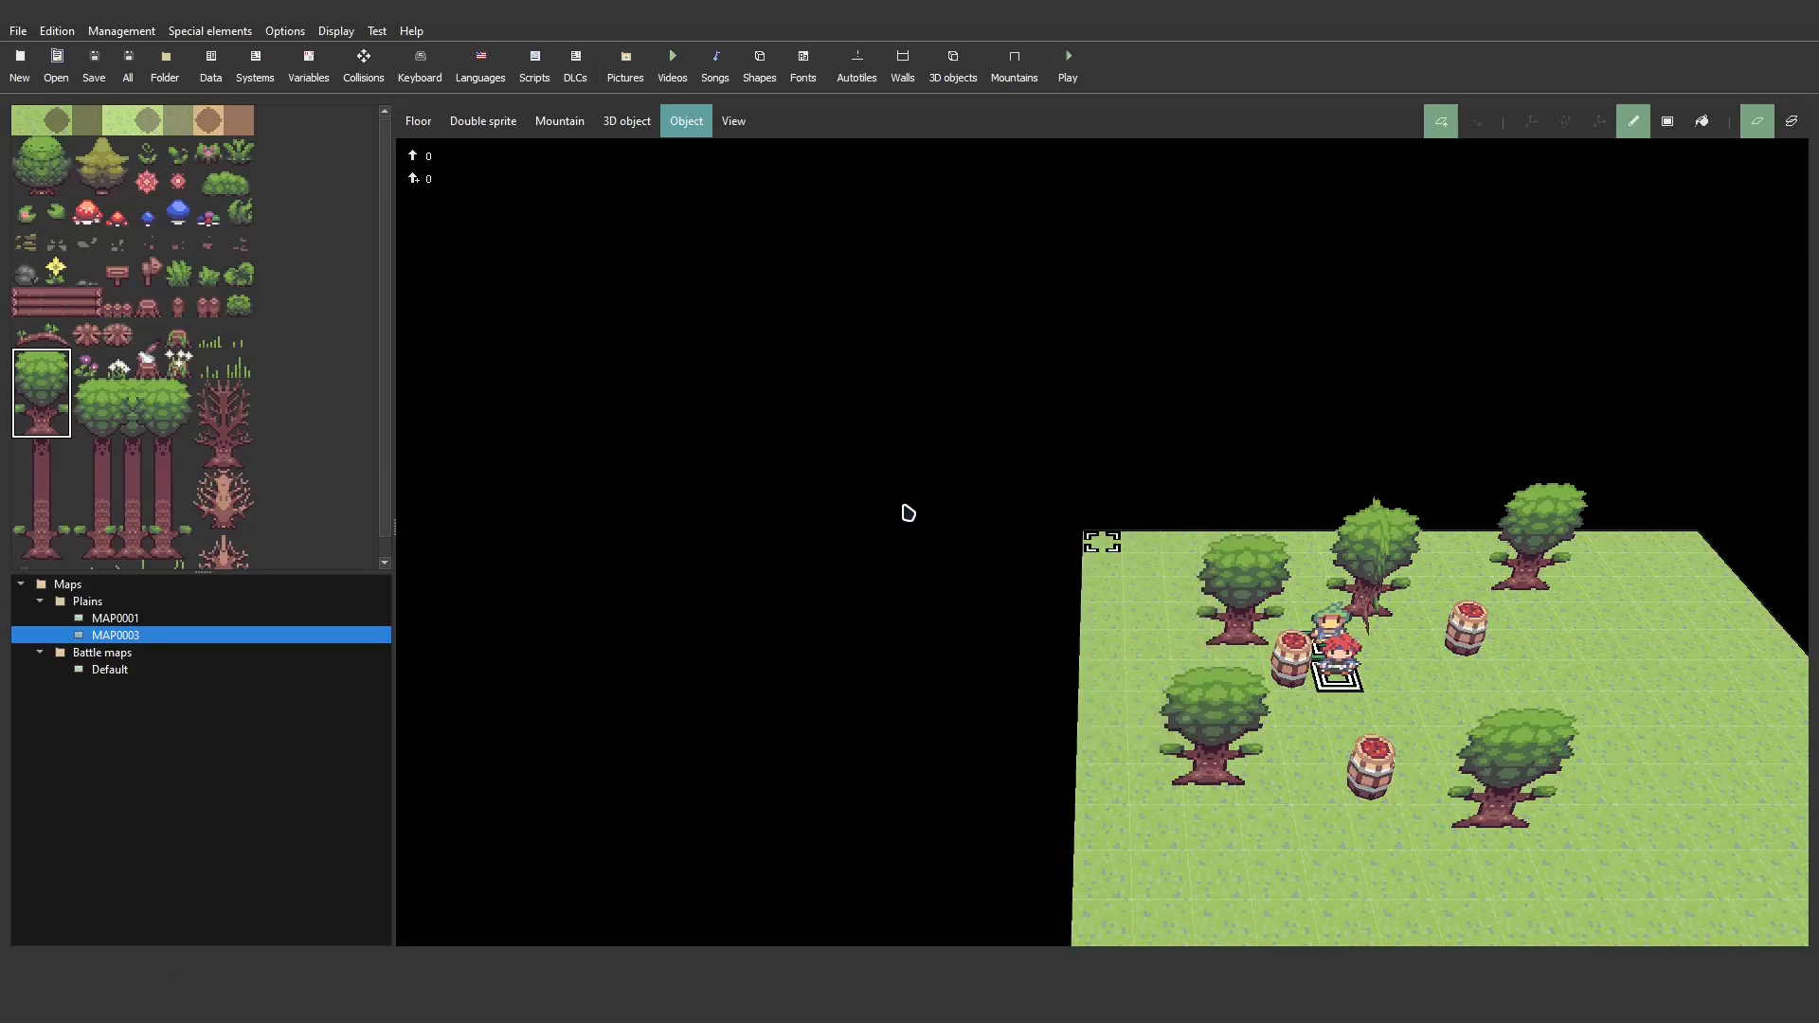
# - Start a new Light plugin command, Set spotlight target, at the end of the red-haired character's Hero action event
pyautogui.doubleClick(1342, 682)
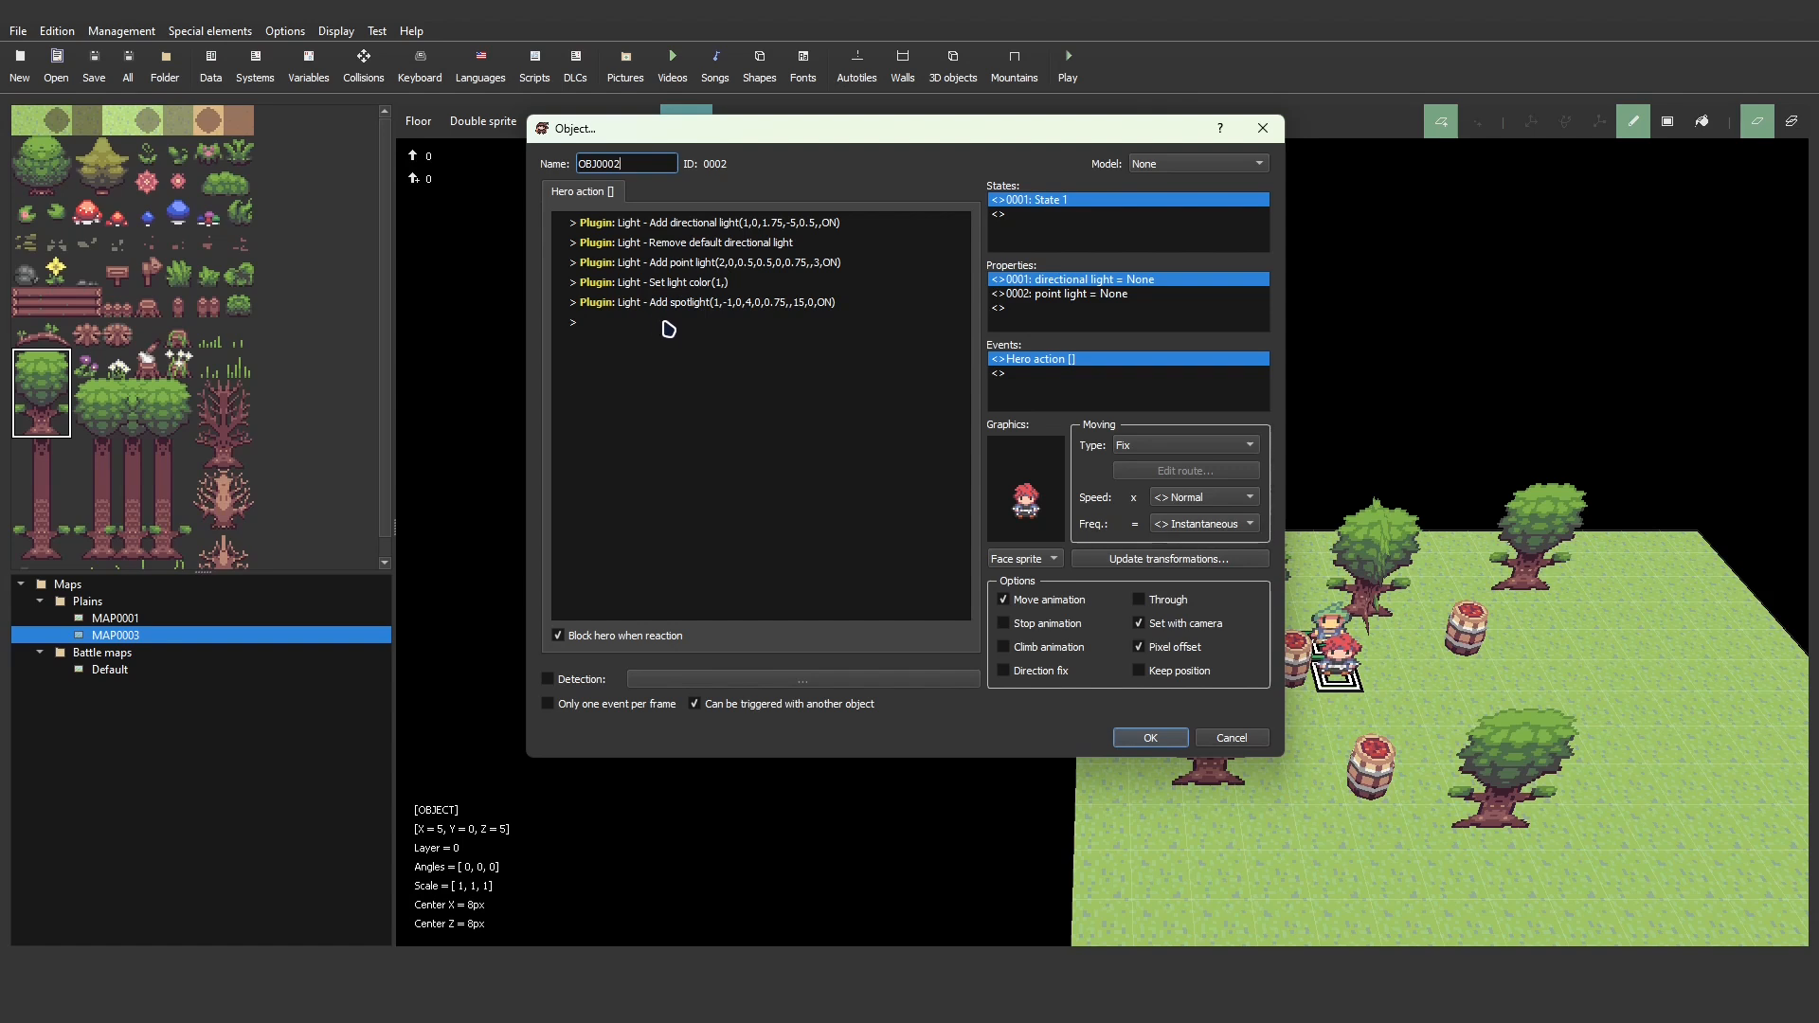
pyautogui.doubleClick(673, 326)
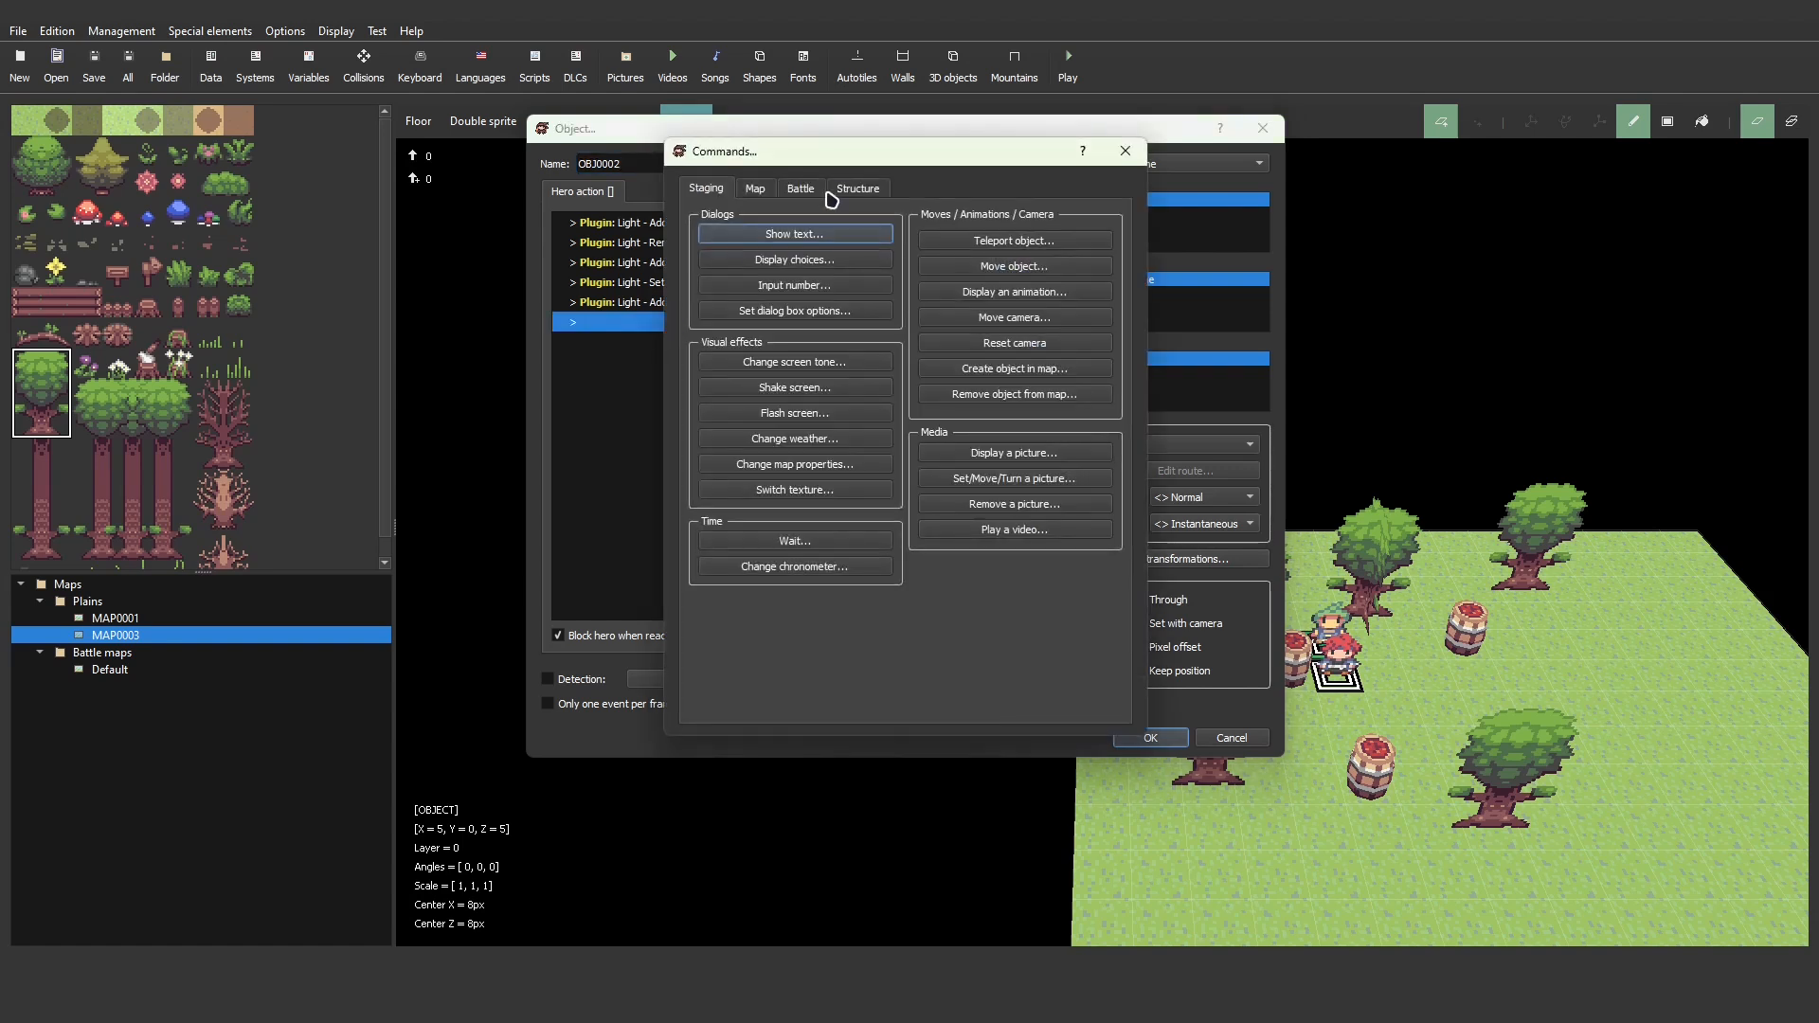
pyautogui.click(856, 193)
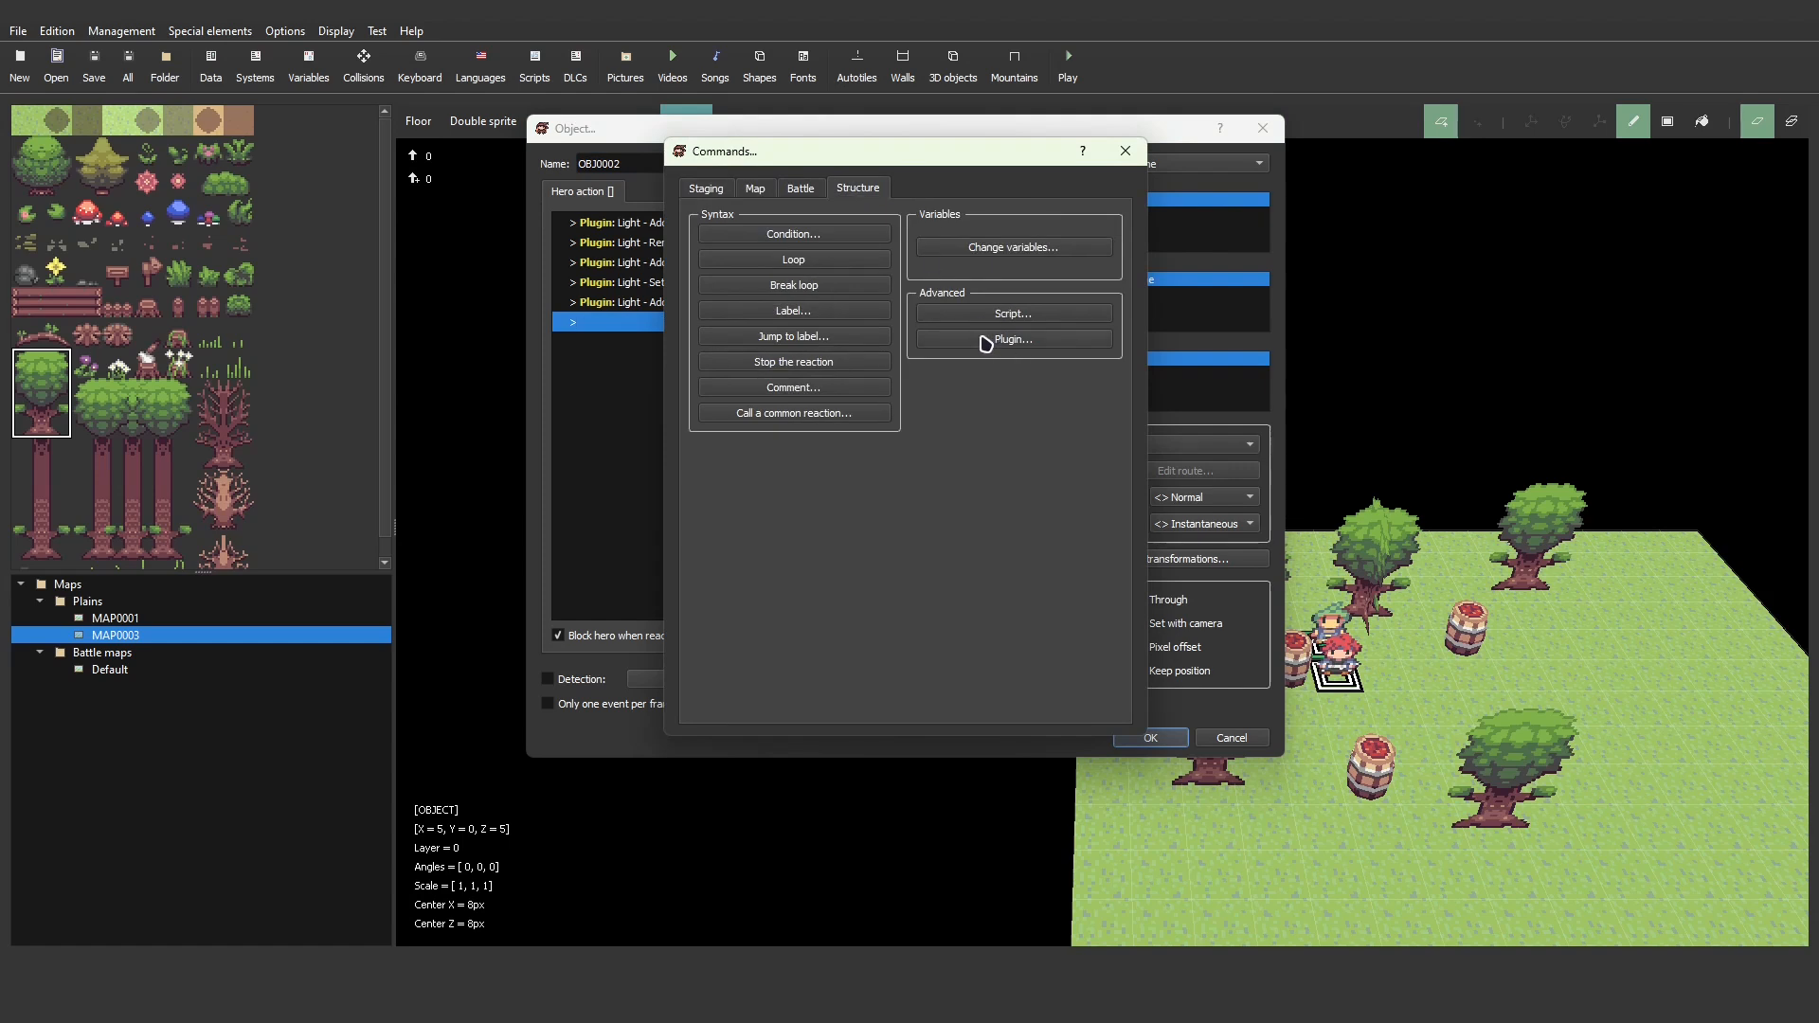
pyautogui.click(985, 344)
pyautogui.click(833, 320)
pyautogui.click(831, 337)
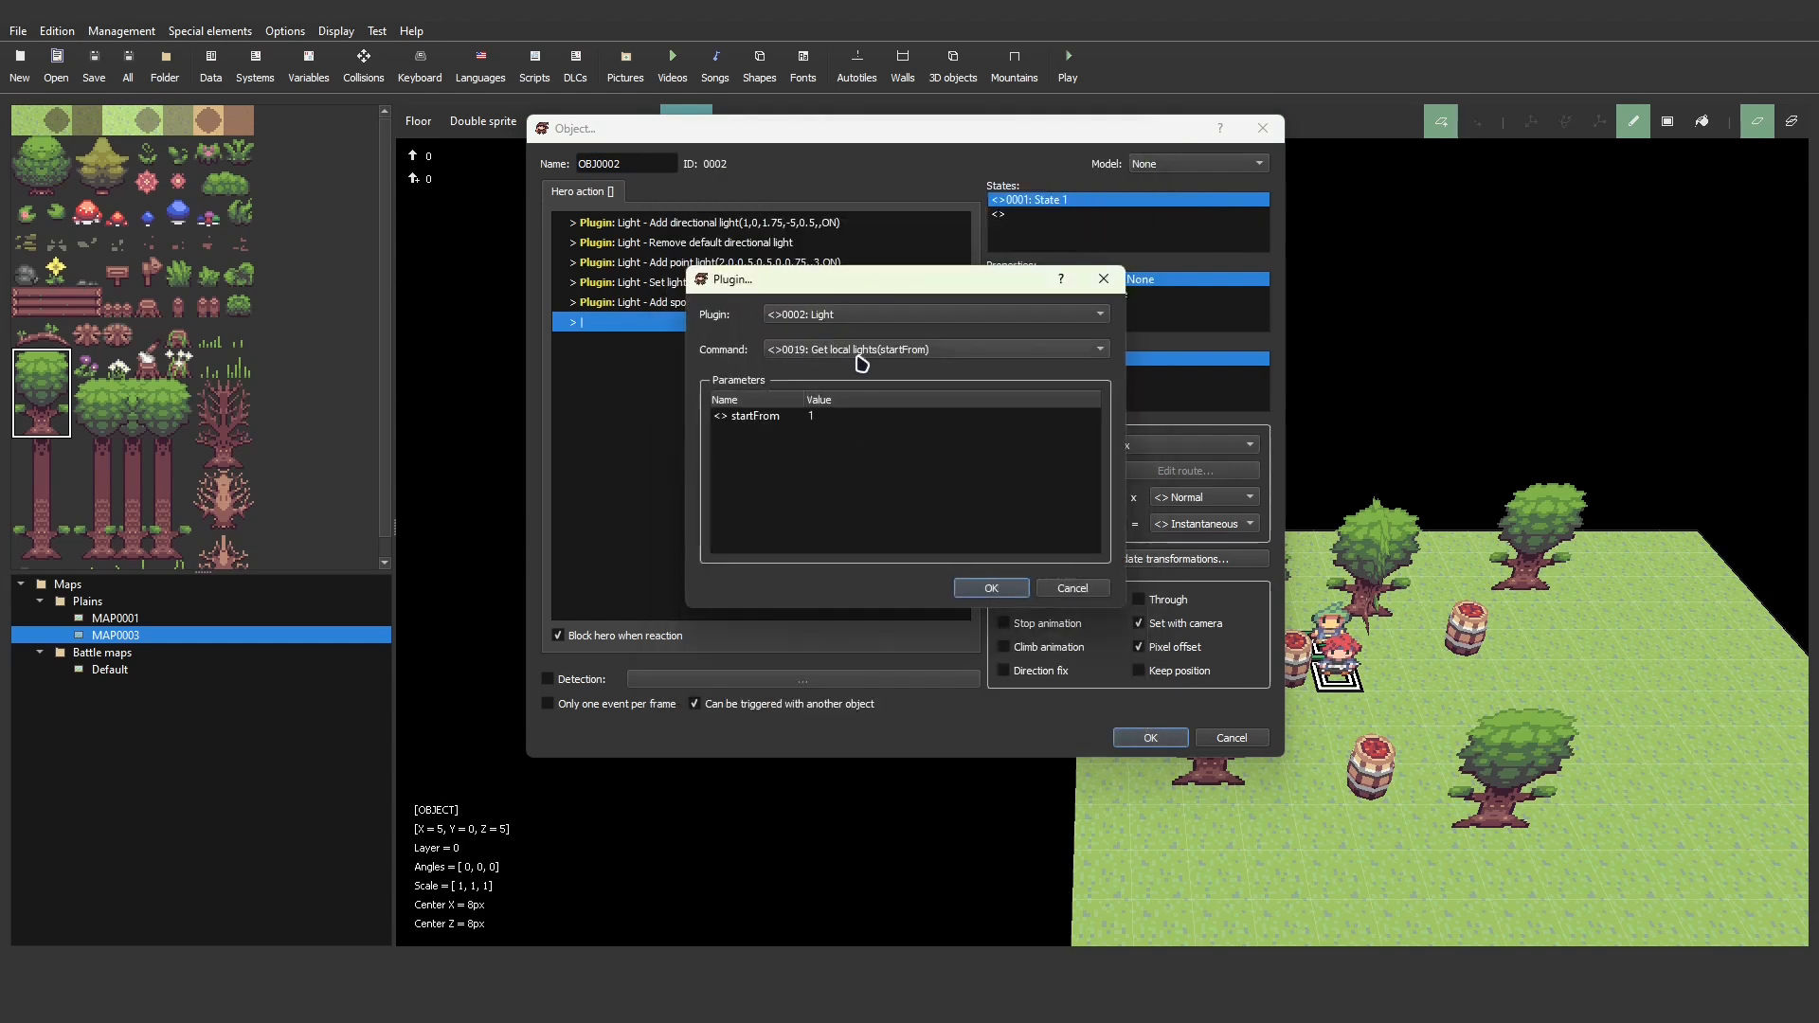
pyautogui.click(855, 350)
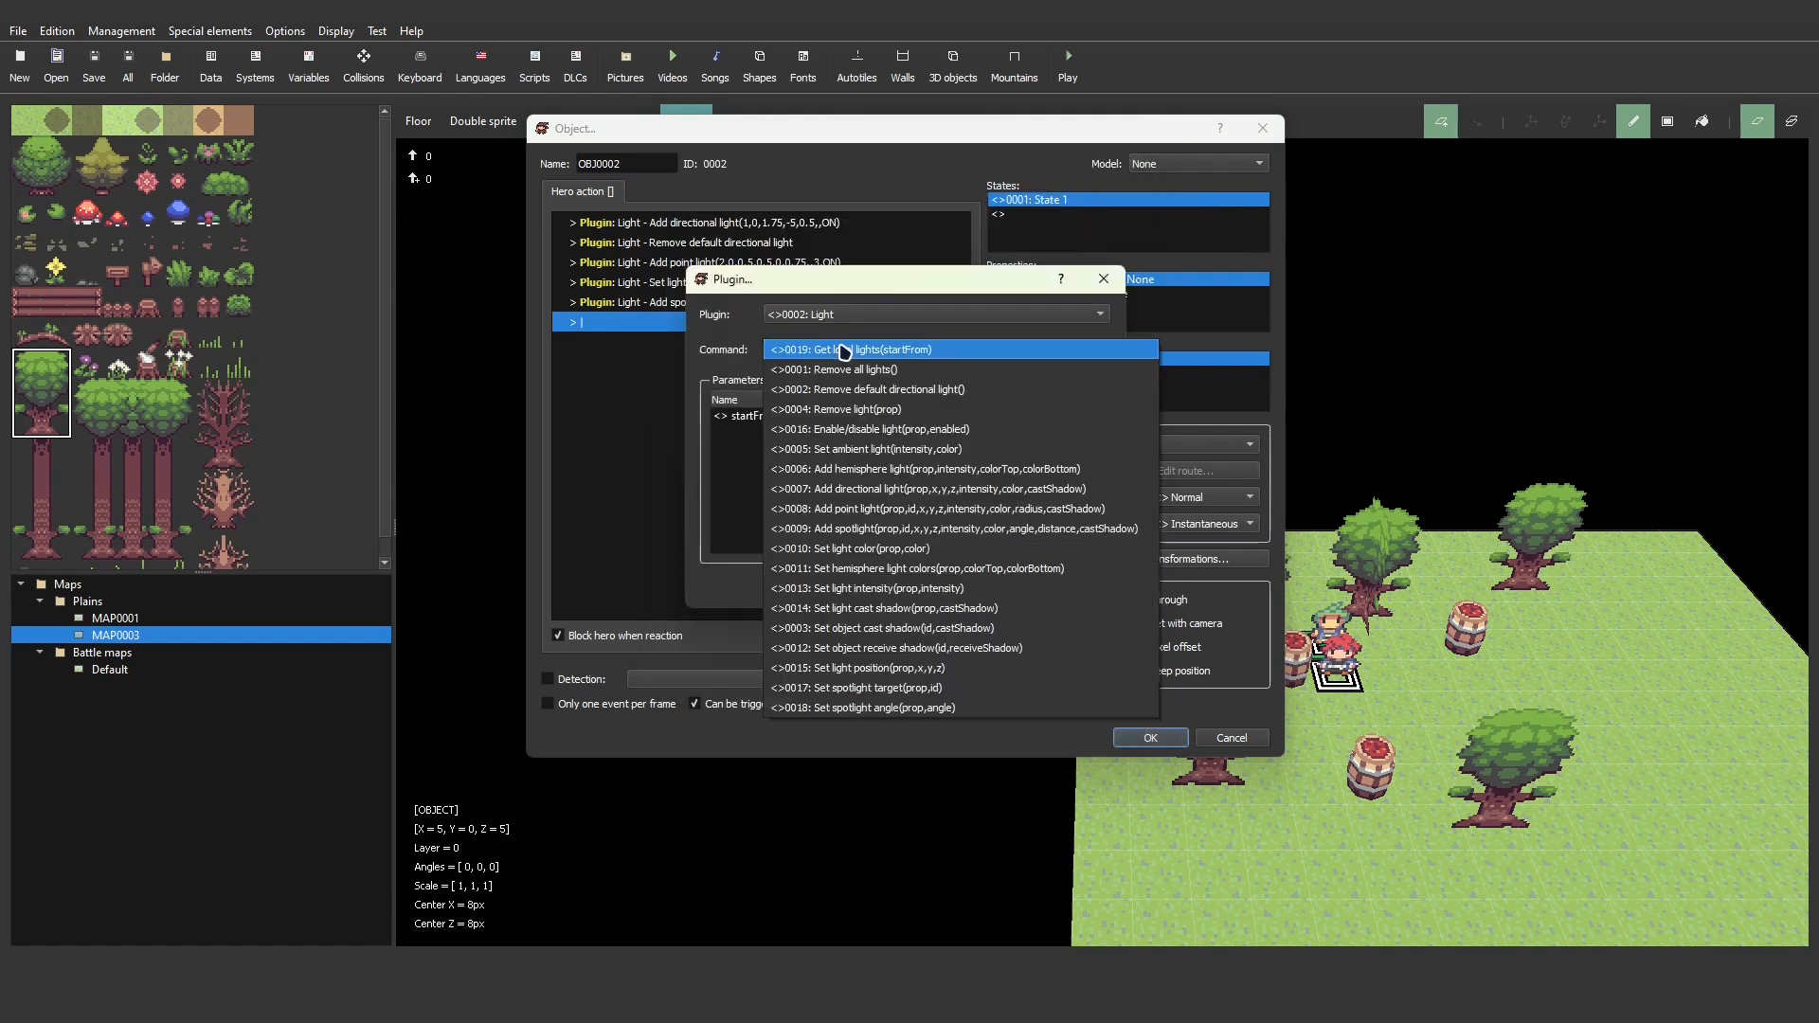
pyautogui.click(886, 689)
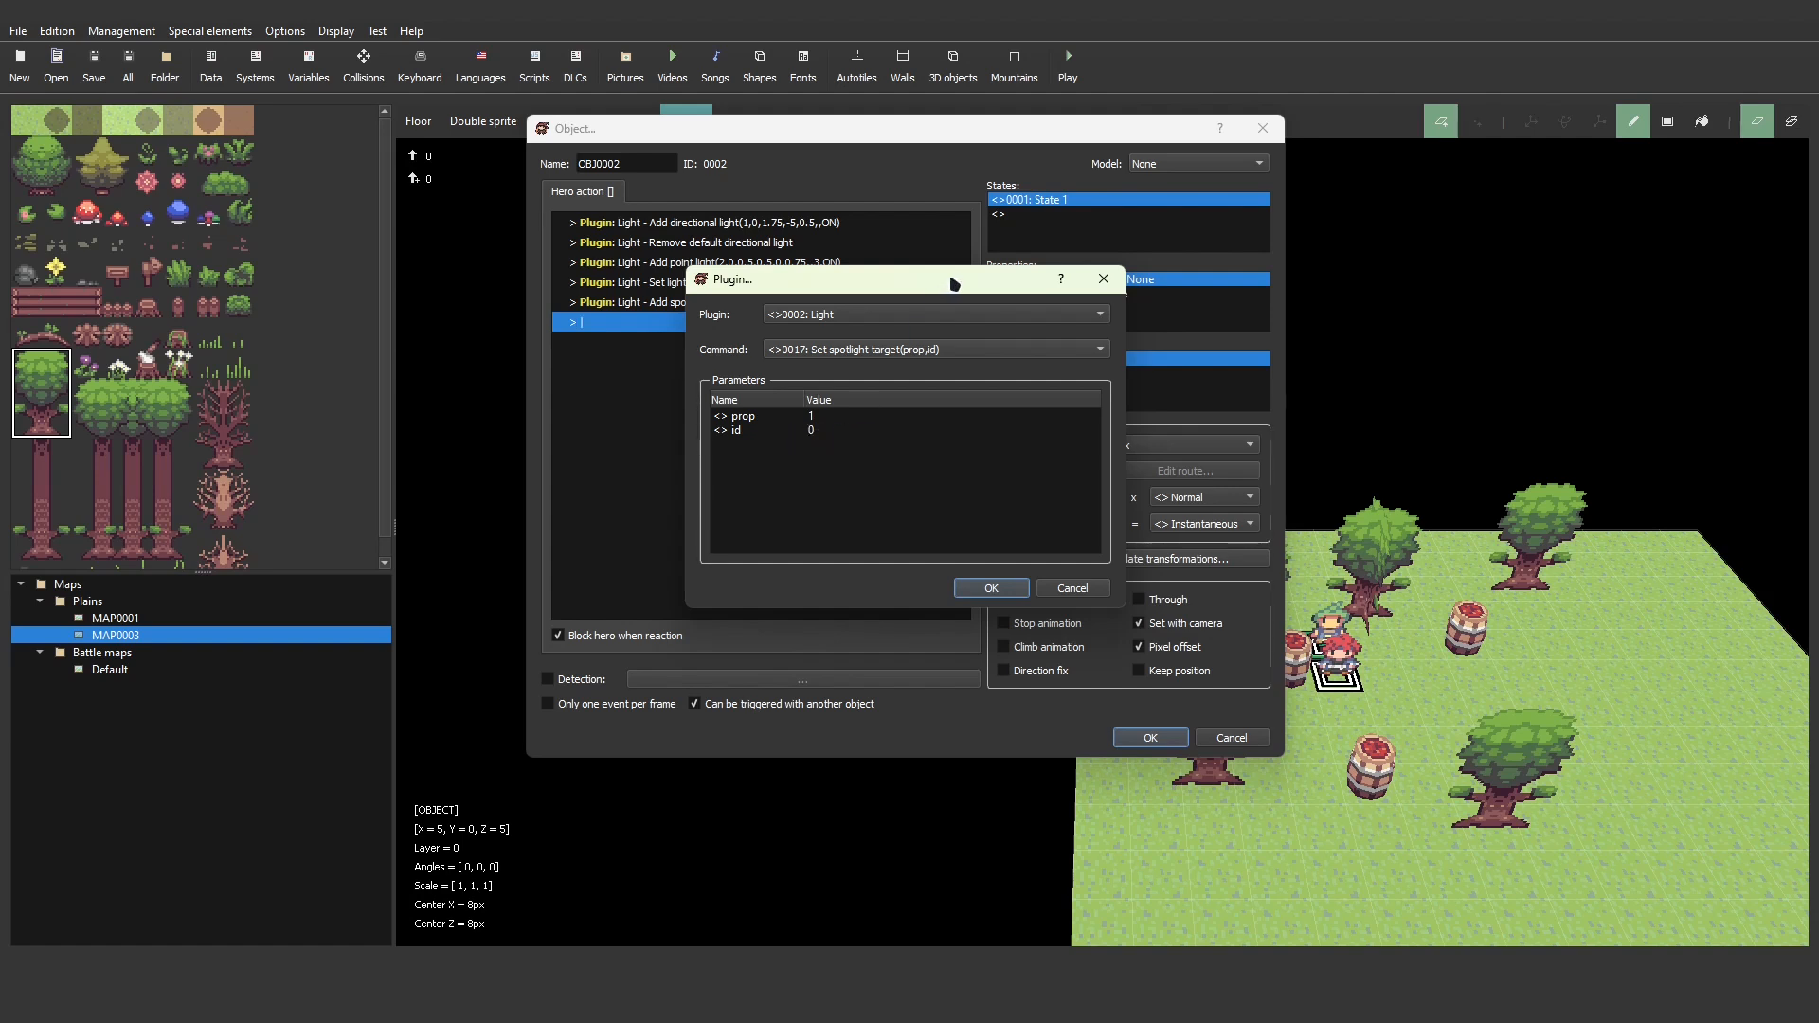
# - Set the spotlight target command's prop parameter to 3 and add the command to the event
pyautogui.moveTo(950, 284); pyautogui.dragTo(865, 360)
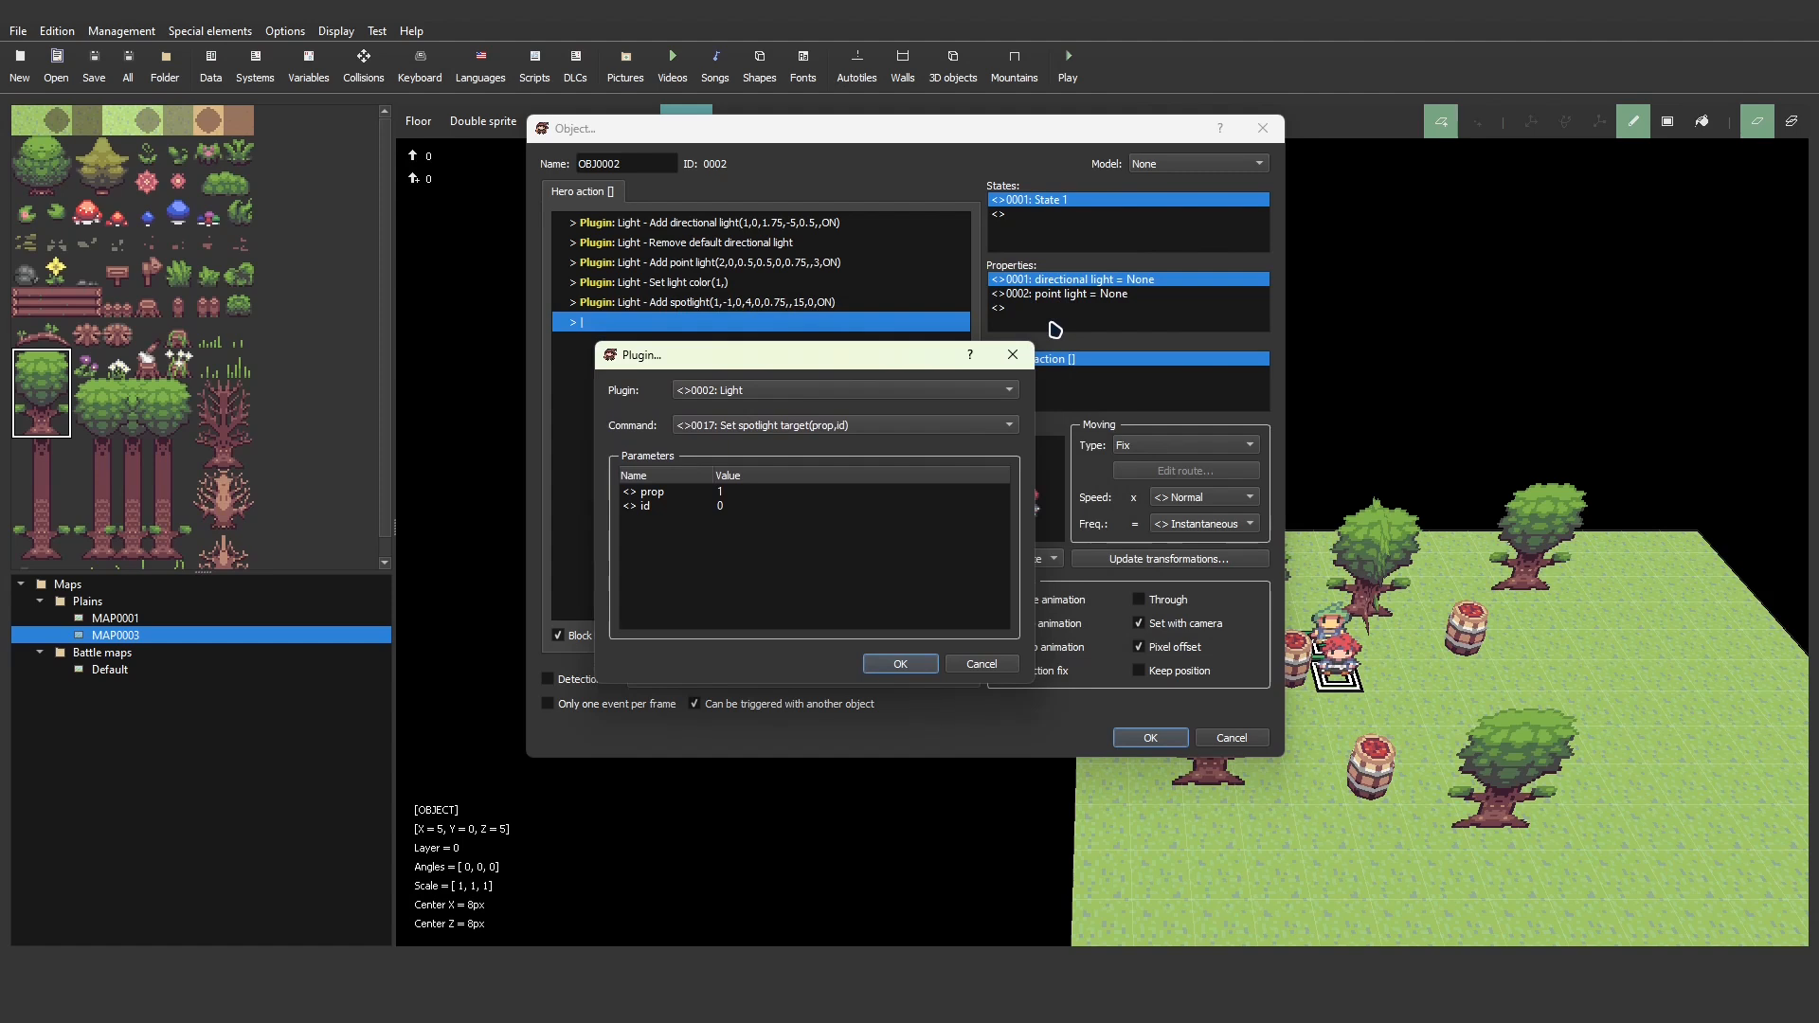
pyautogui.doubleClick(732, 493)
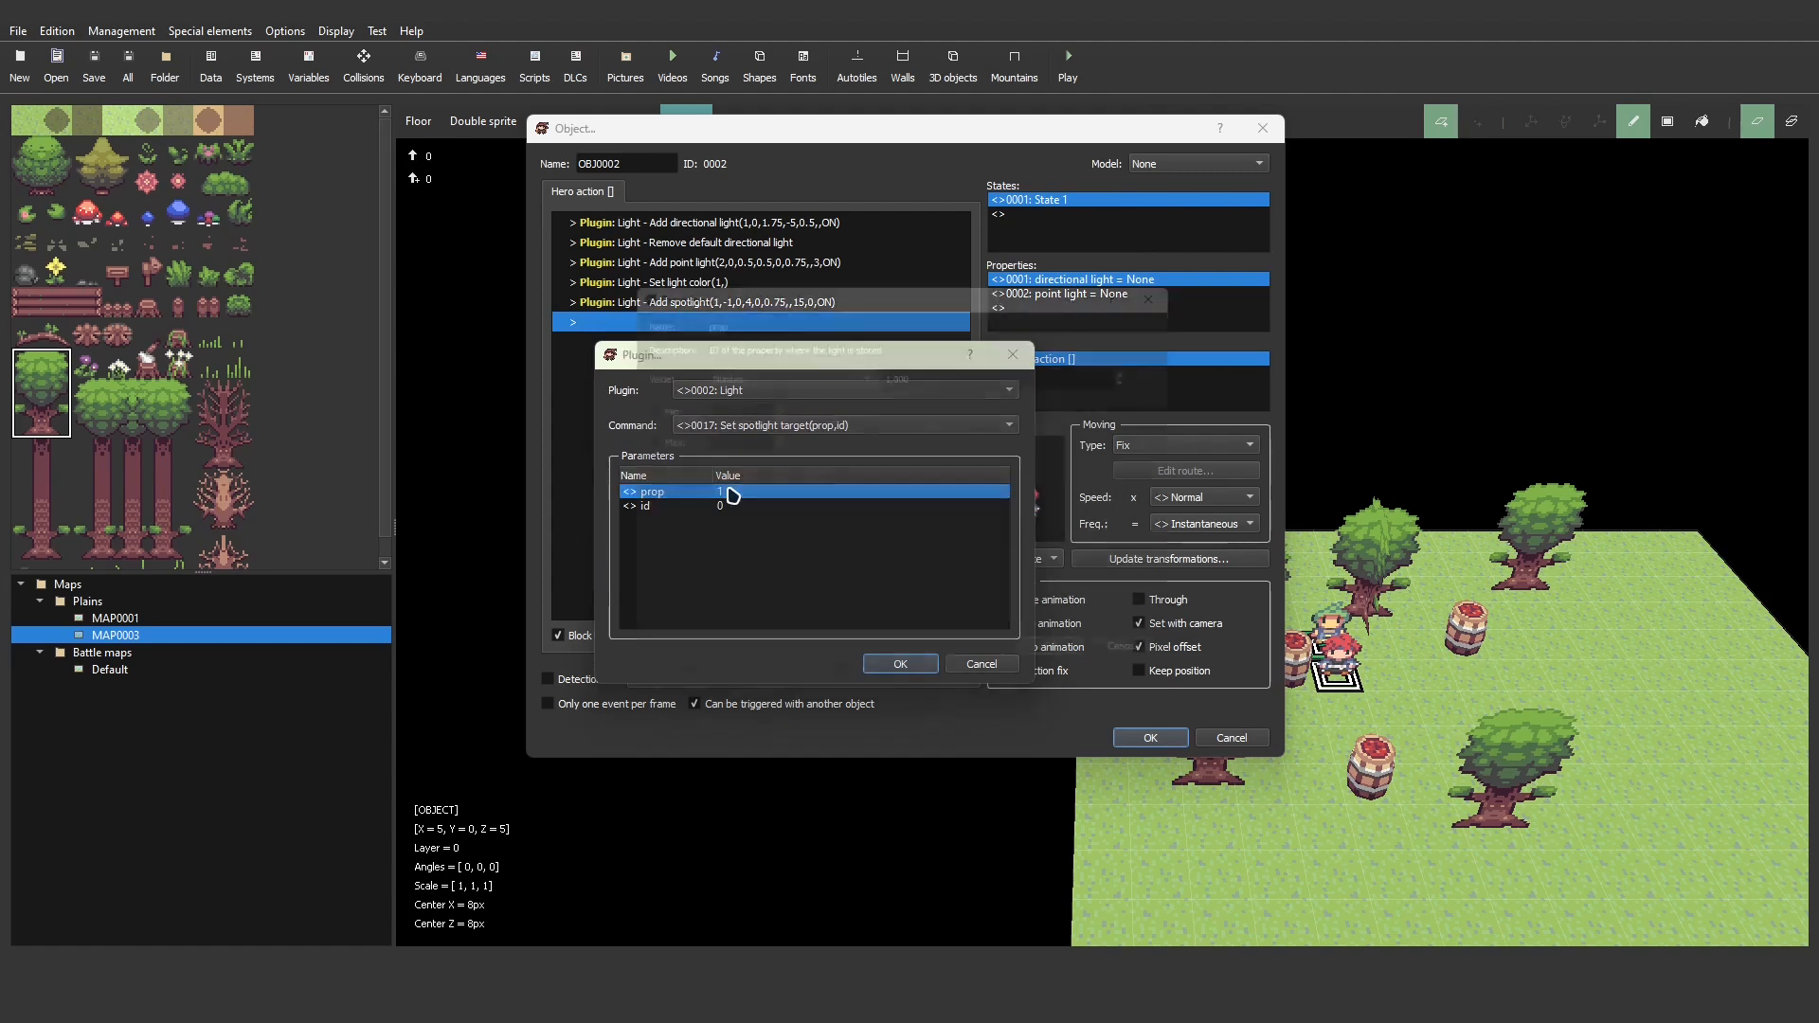
pyautogui.doubleClick(1157, 365)
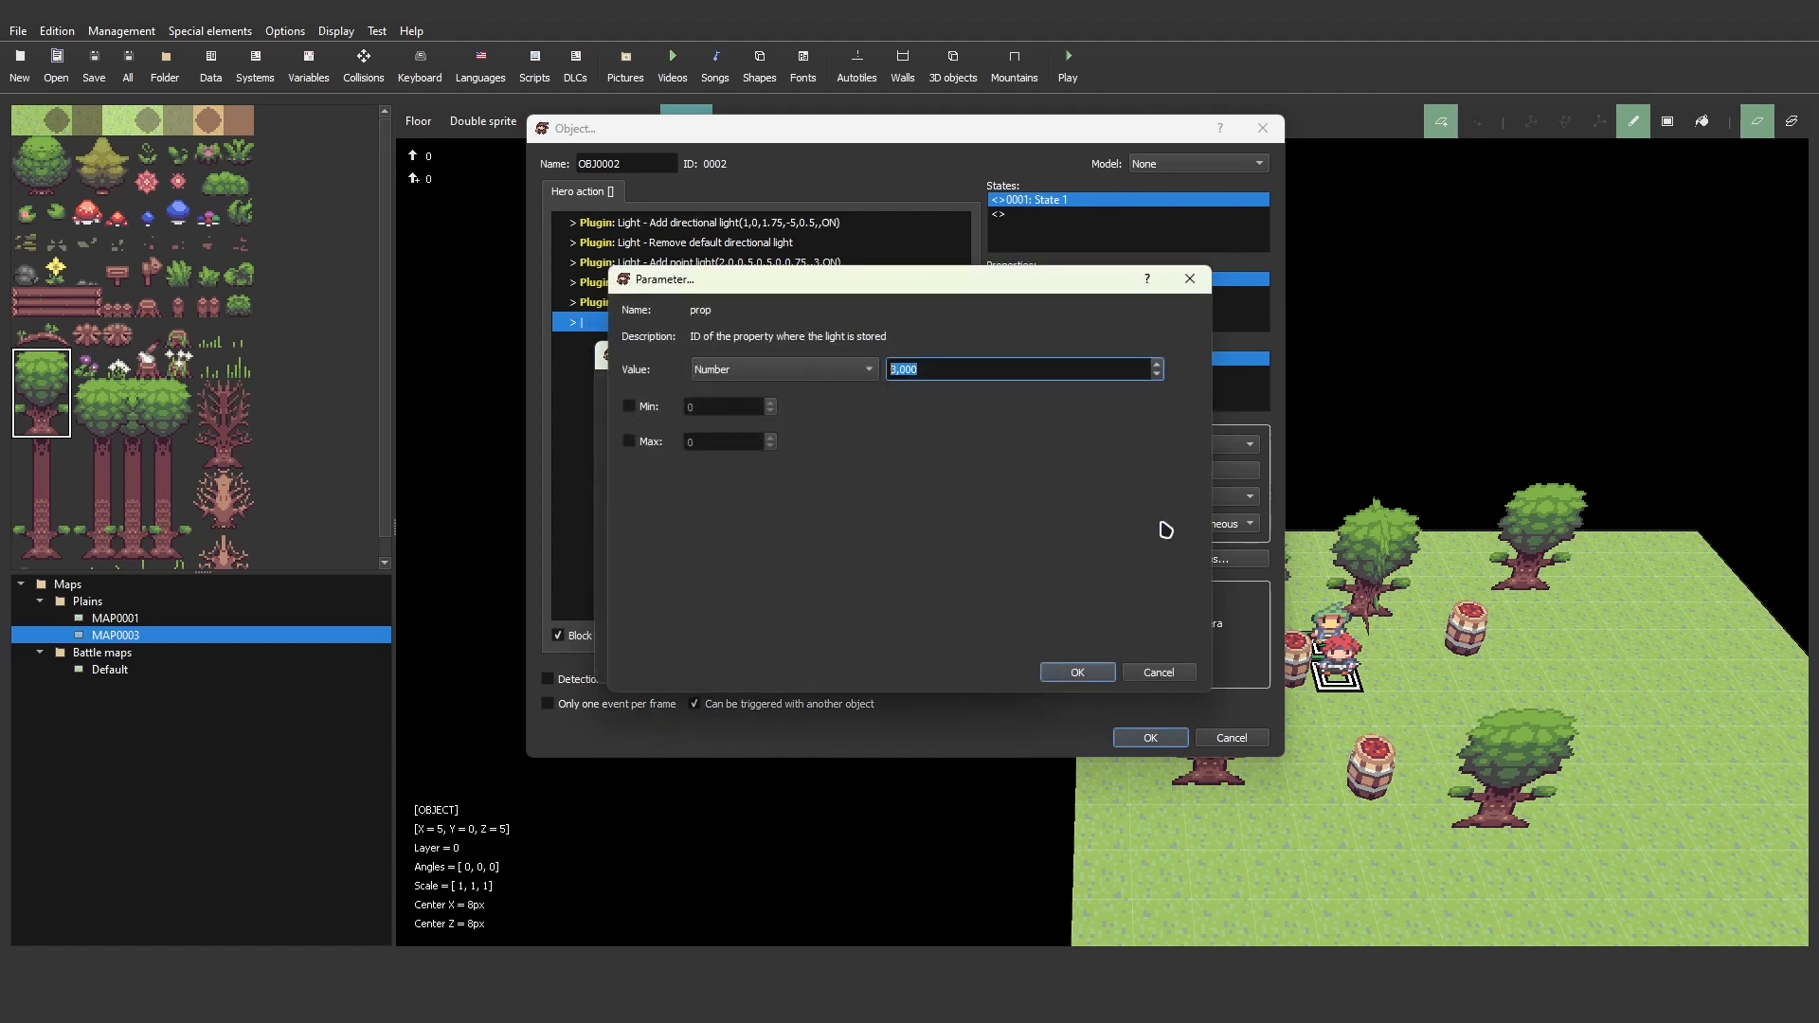
pyautogui.click(1082, 670)
pyautogui.click(900, 663)
# - Set the prop parameter of the event's Add spotlight command to 3 and accept the red-haired character's object
pyautogui.doubleClick(716, 302)
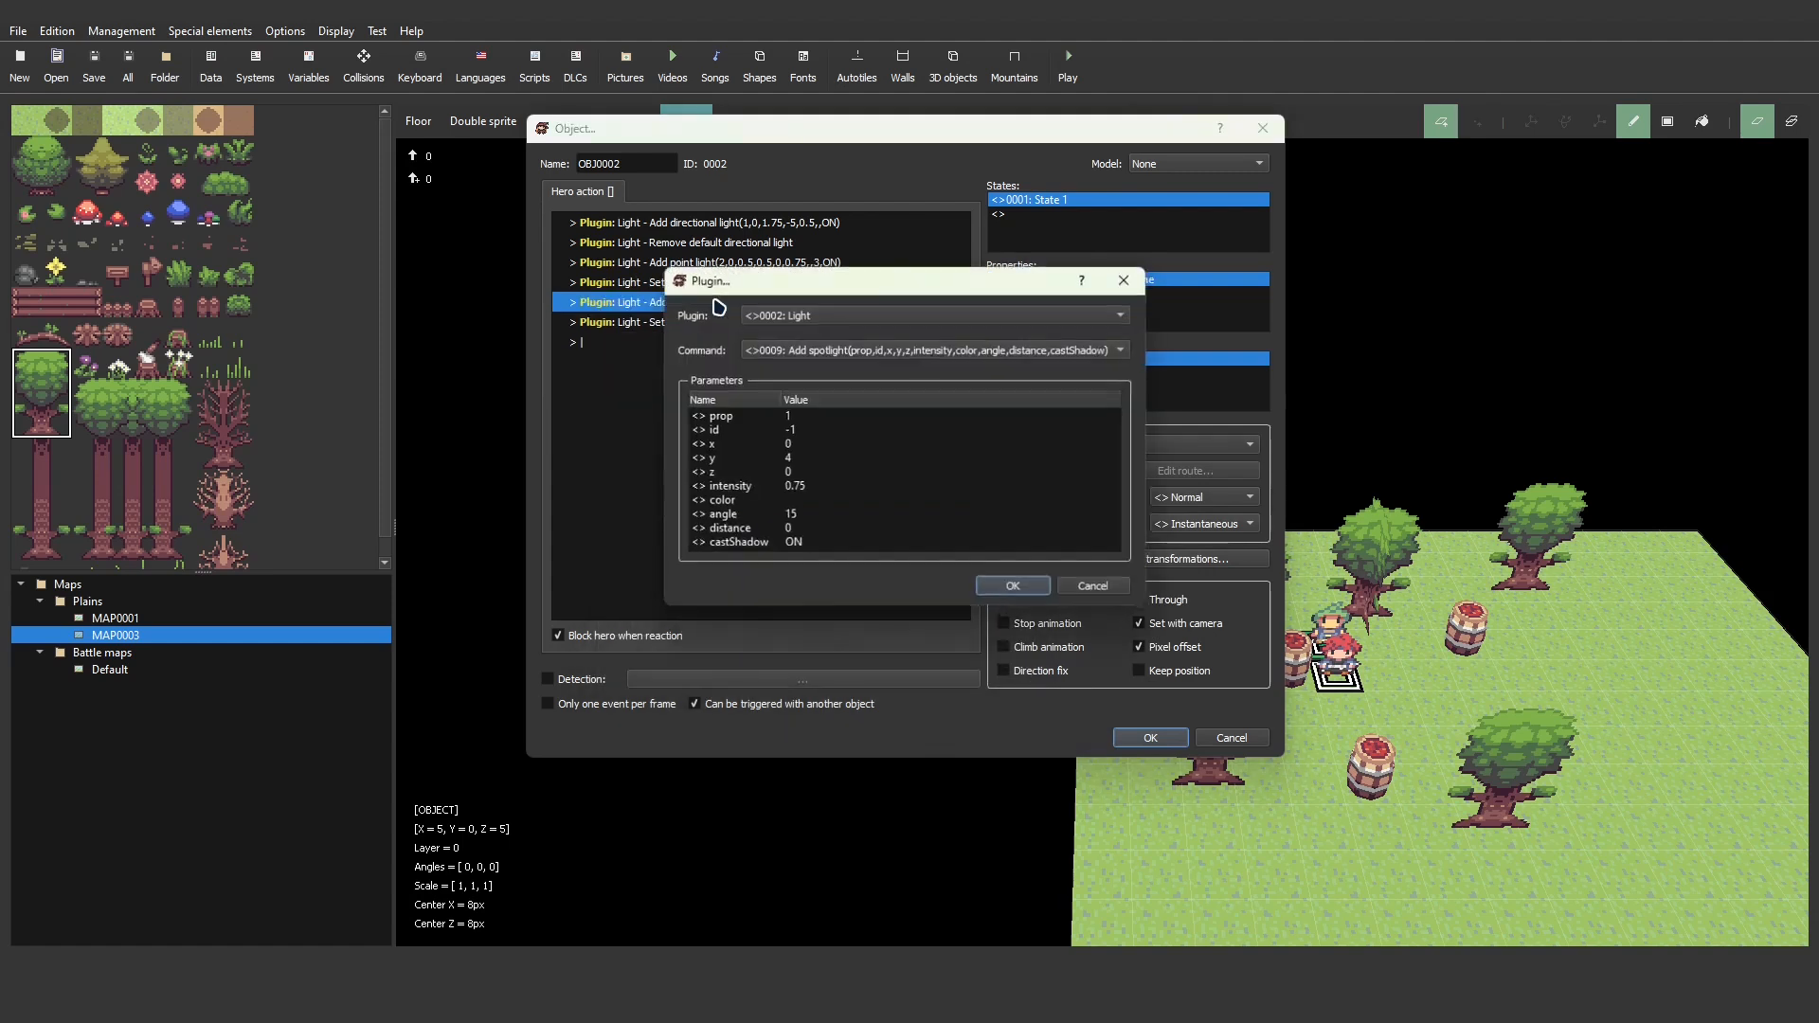
pyautogui.doubleClick(791, 415)
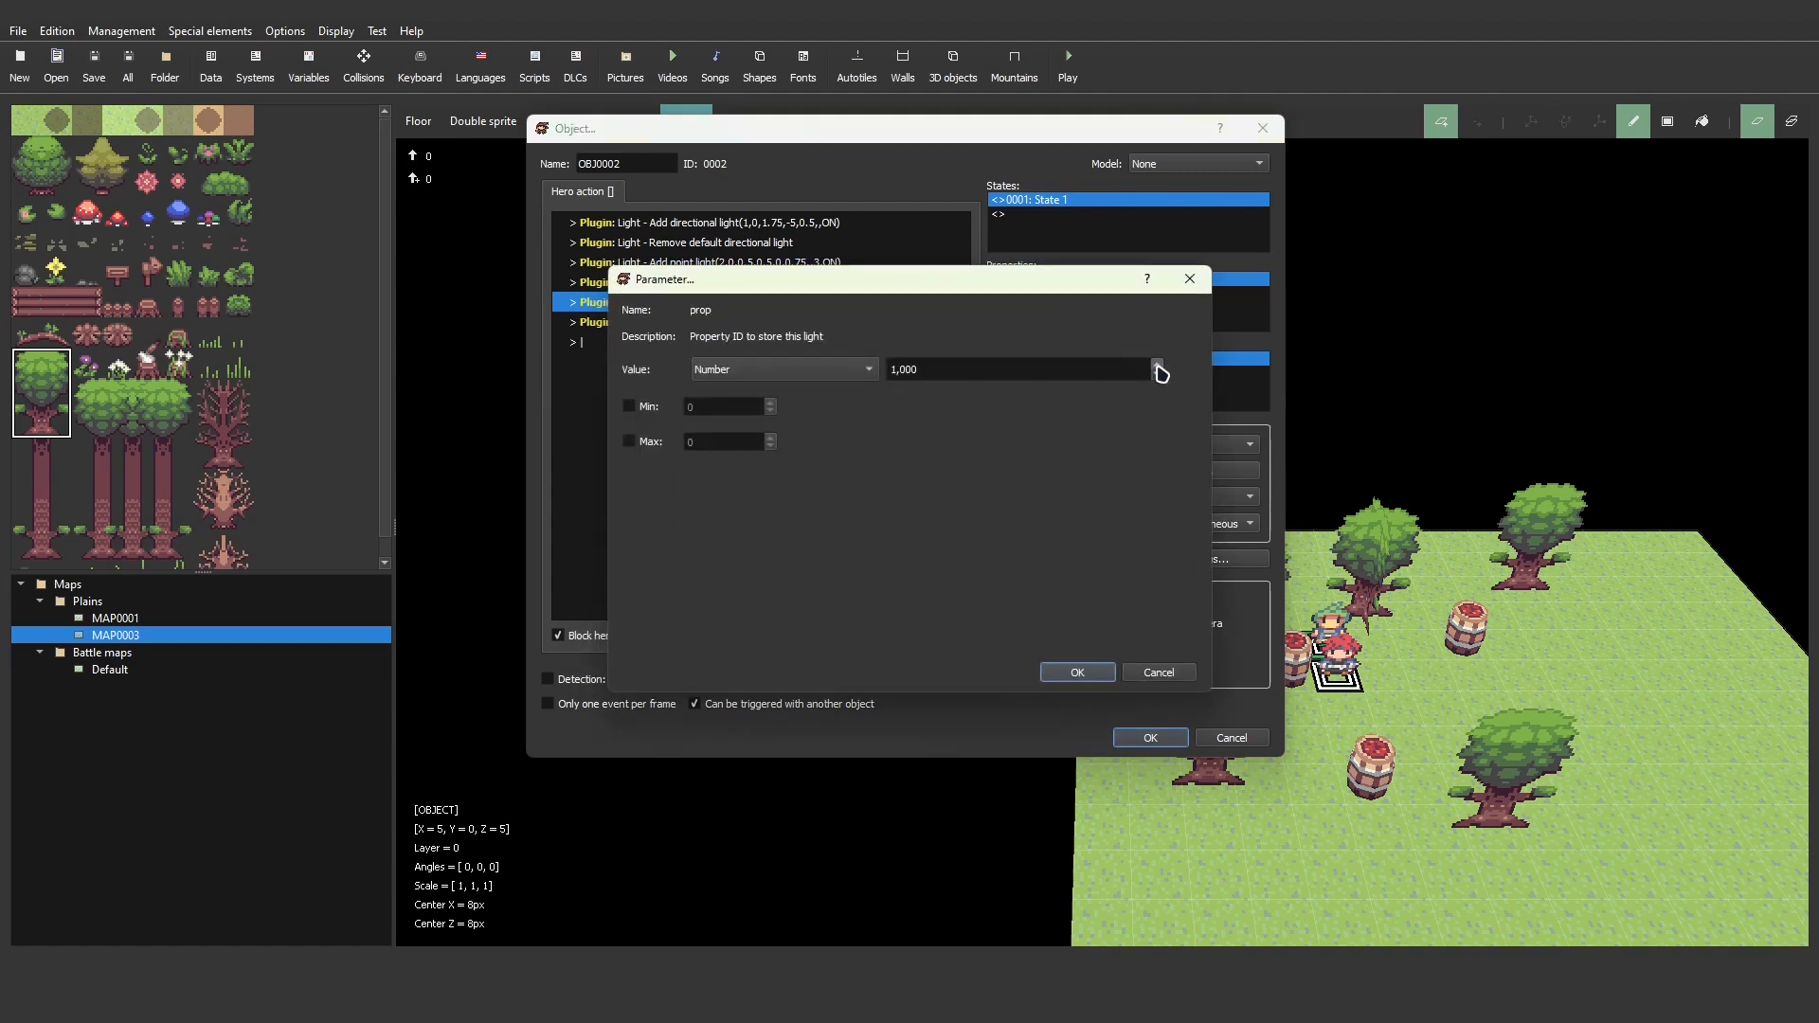
pyautogui.doubleClick(1157, 366)
pyautogui.click(1070, 673)
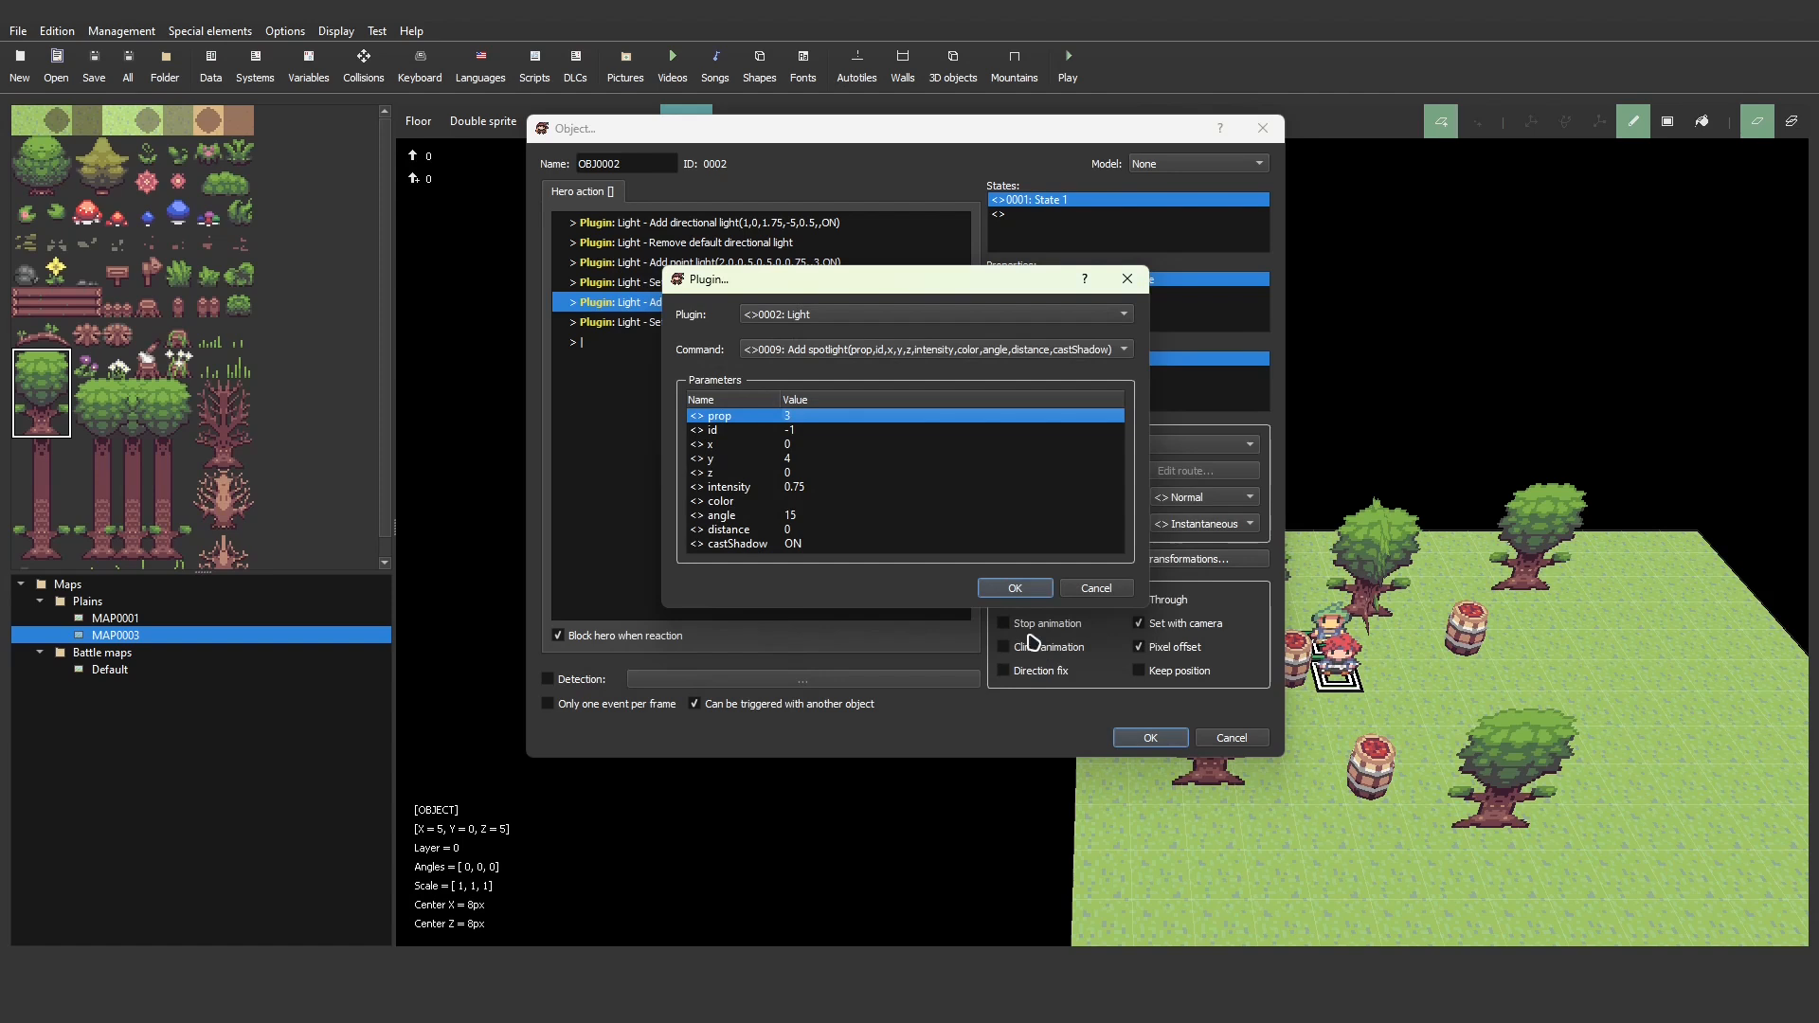
pyautogui.click(1015, 588)
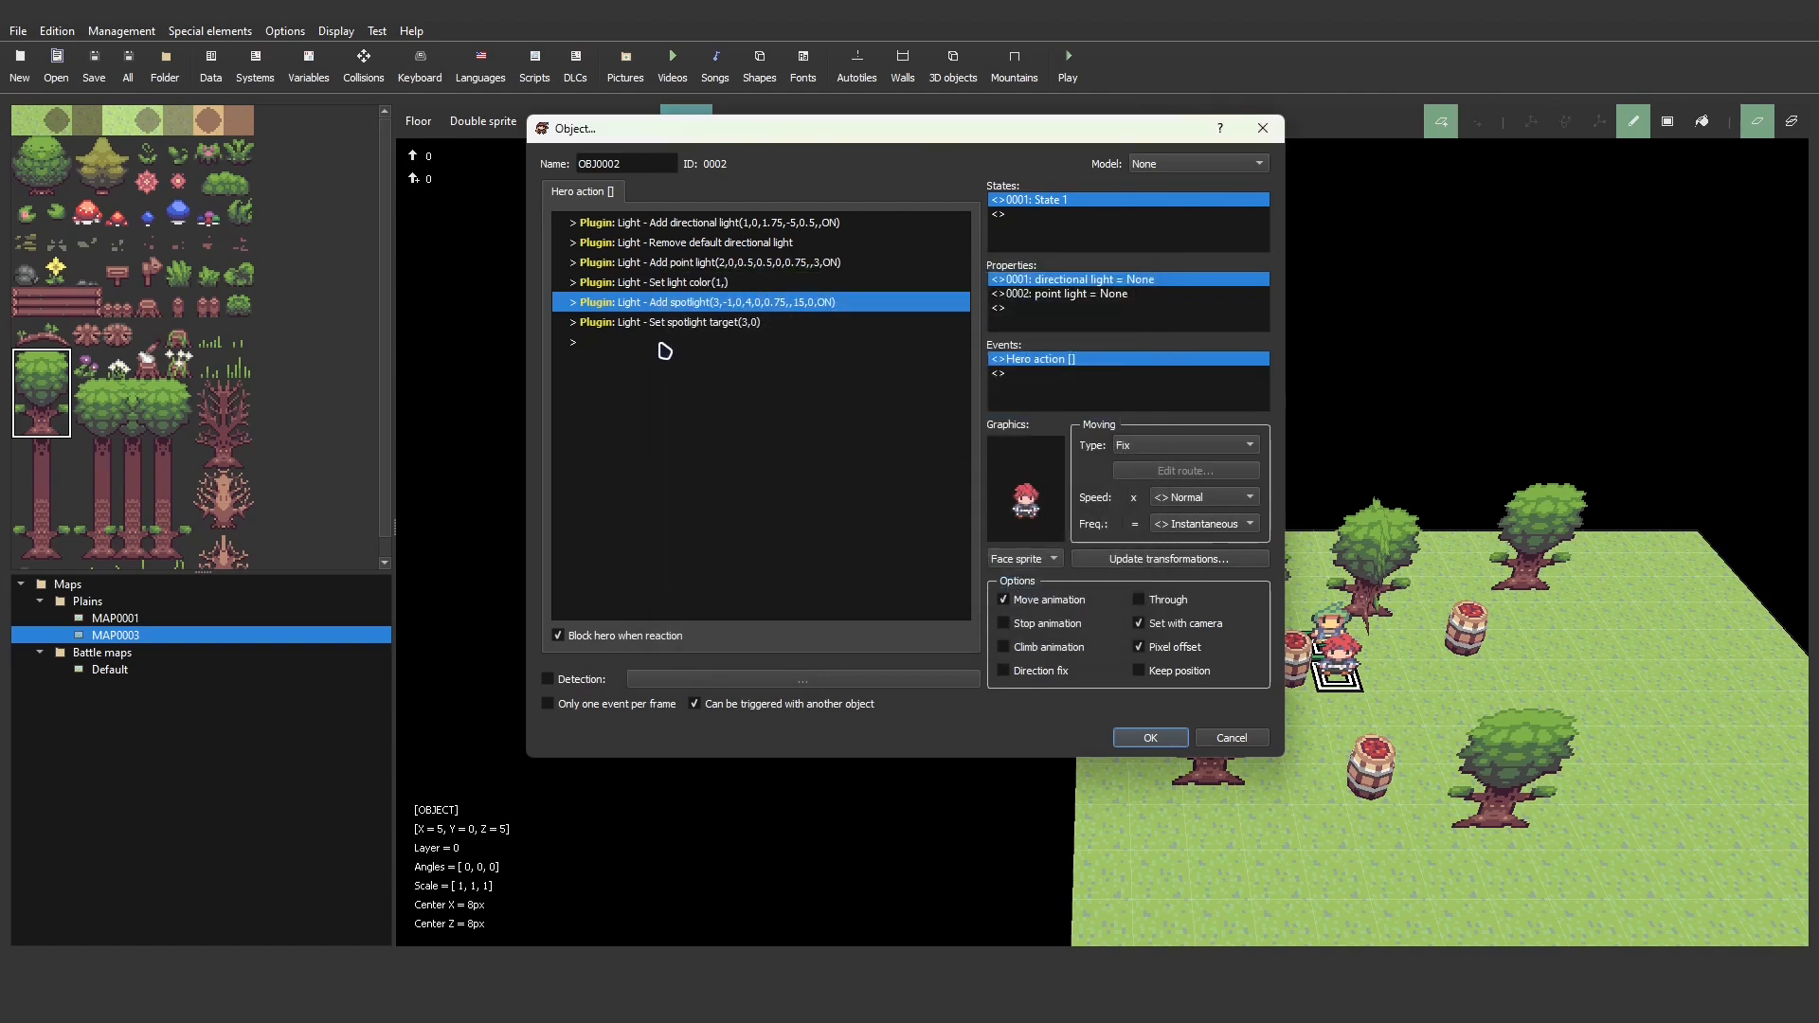
pyautogui.click(1149, 737)
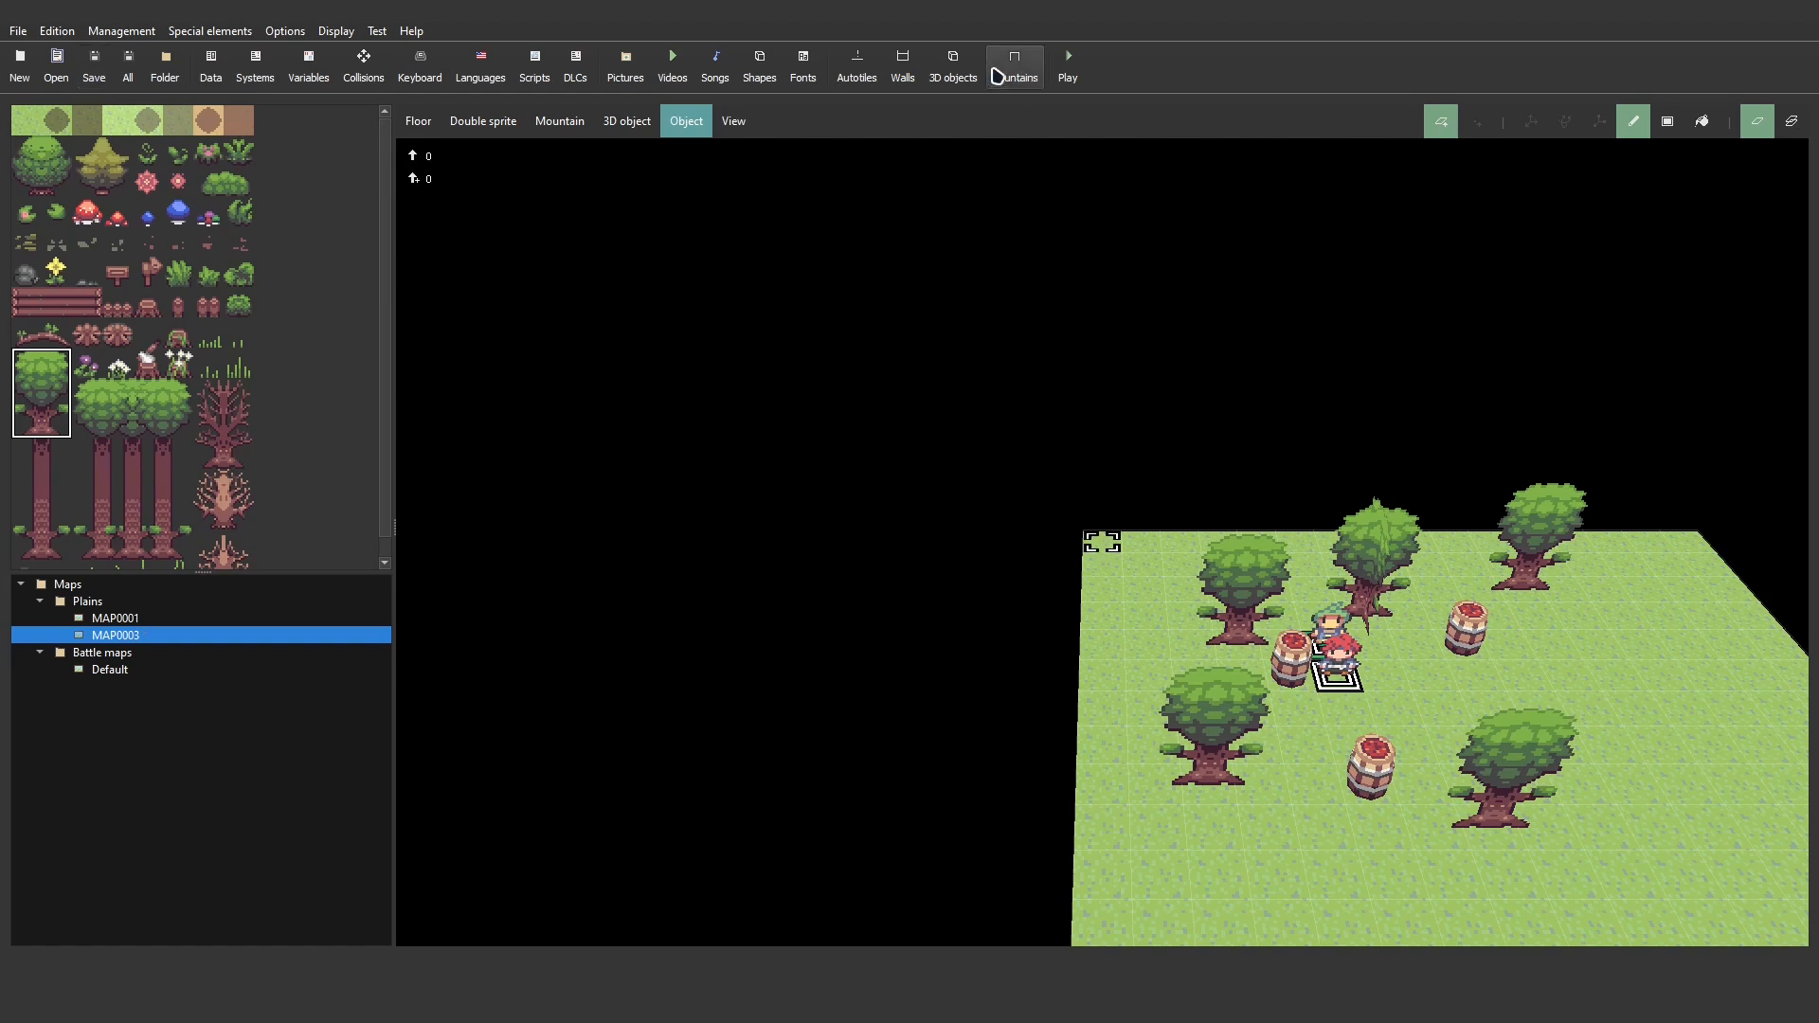
# - Playtest a new game to check how the spotlight targets the moving hero, and close the game
pyautogui.click(1069, 66)
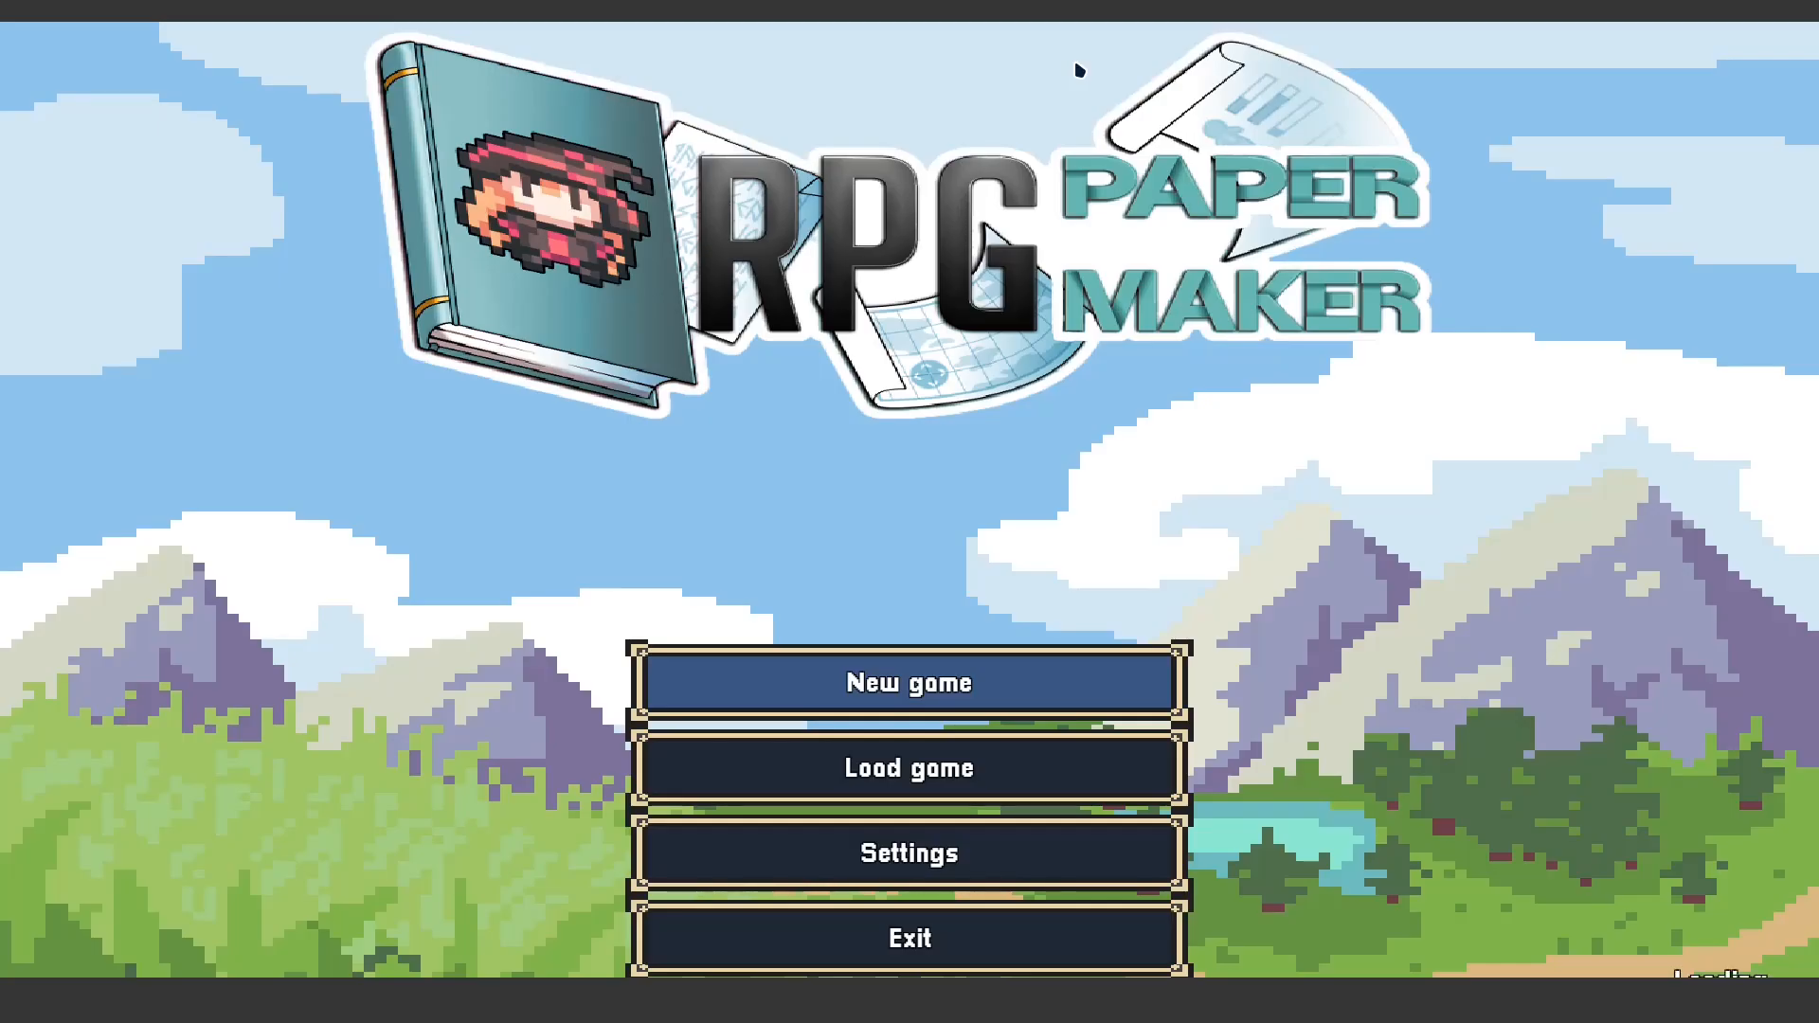
pyautogui.press('Return')
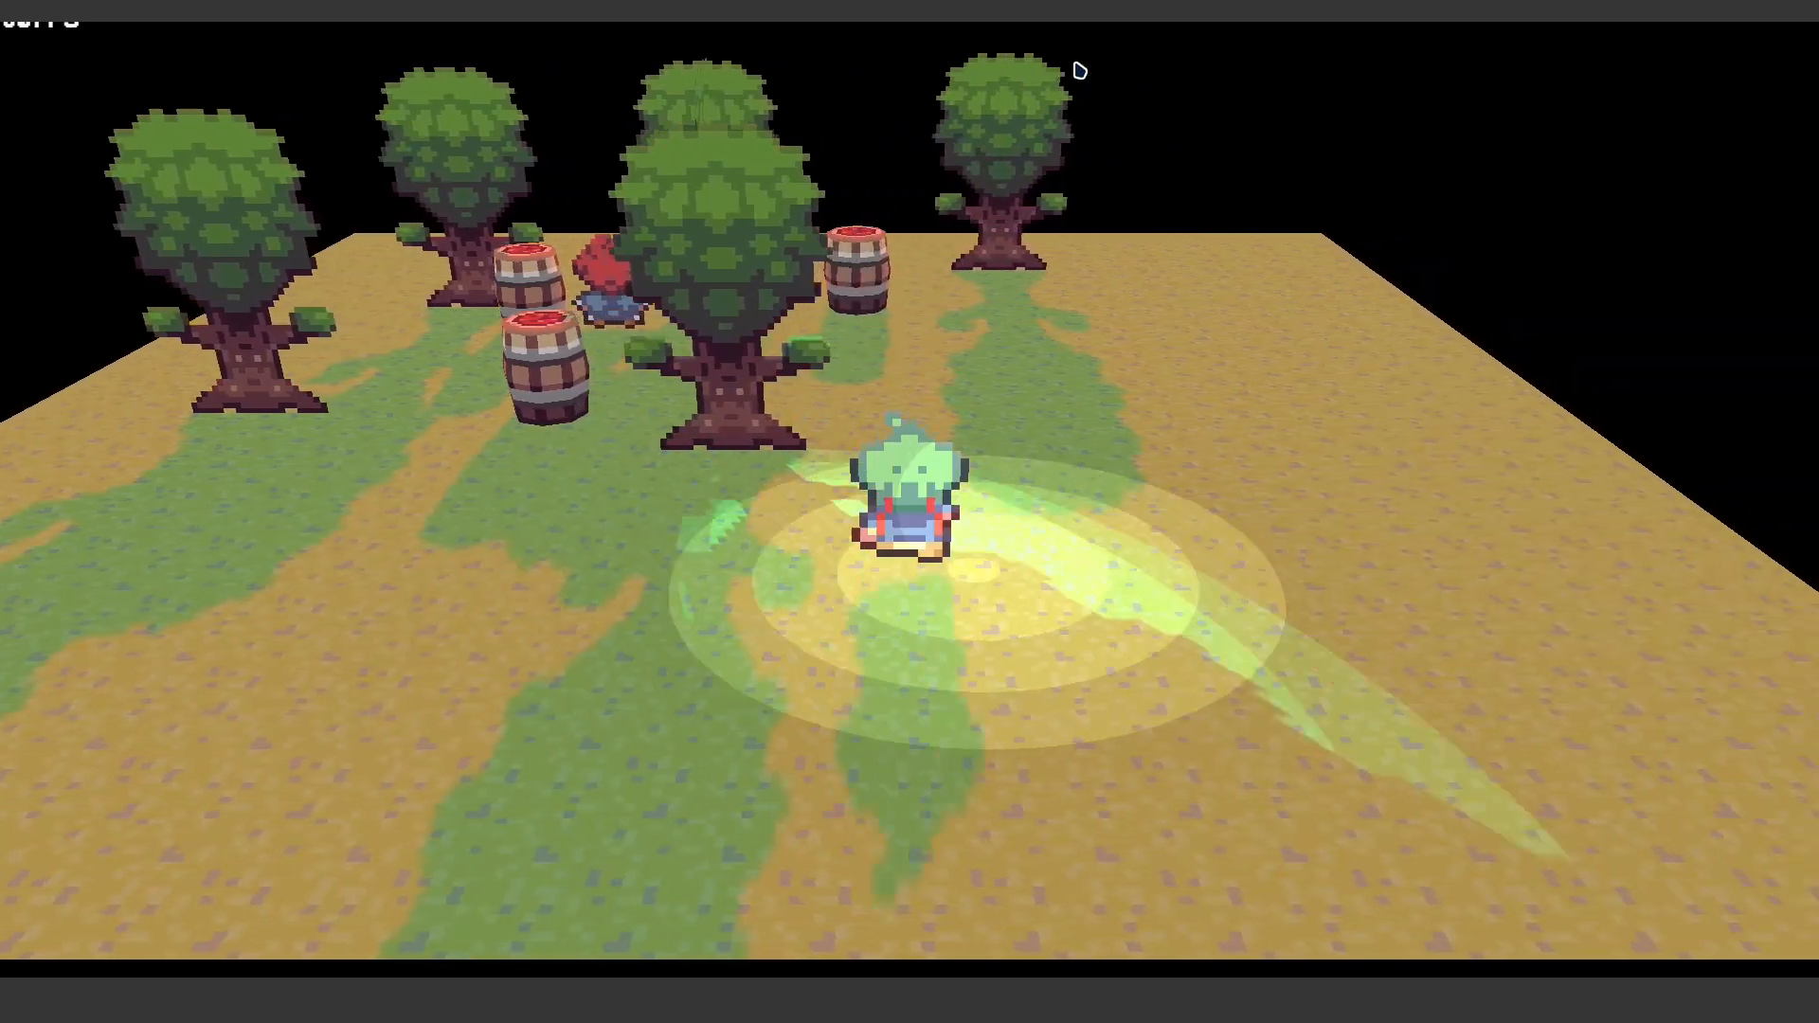
pyautogui.press('Down')
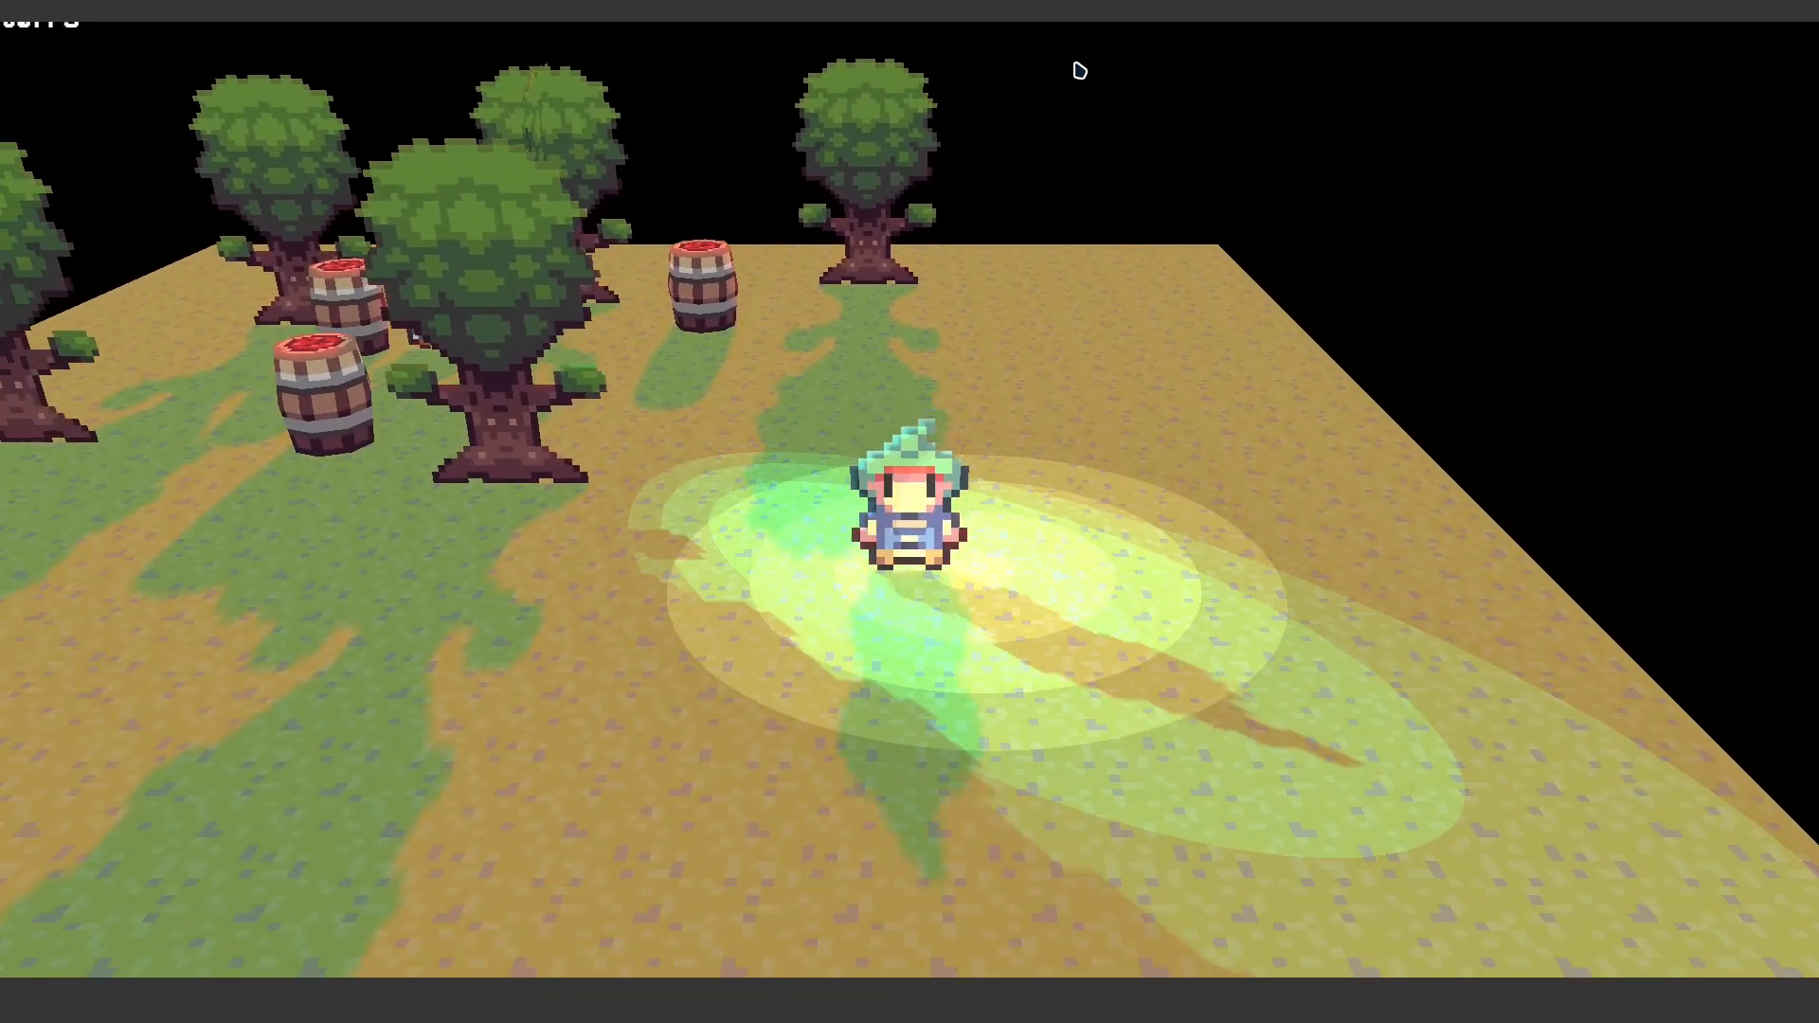
pyautogui.hotkey('alt', 'F4')
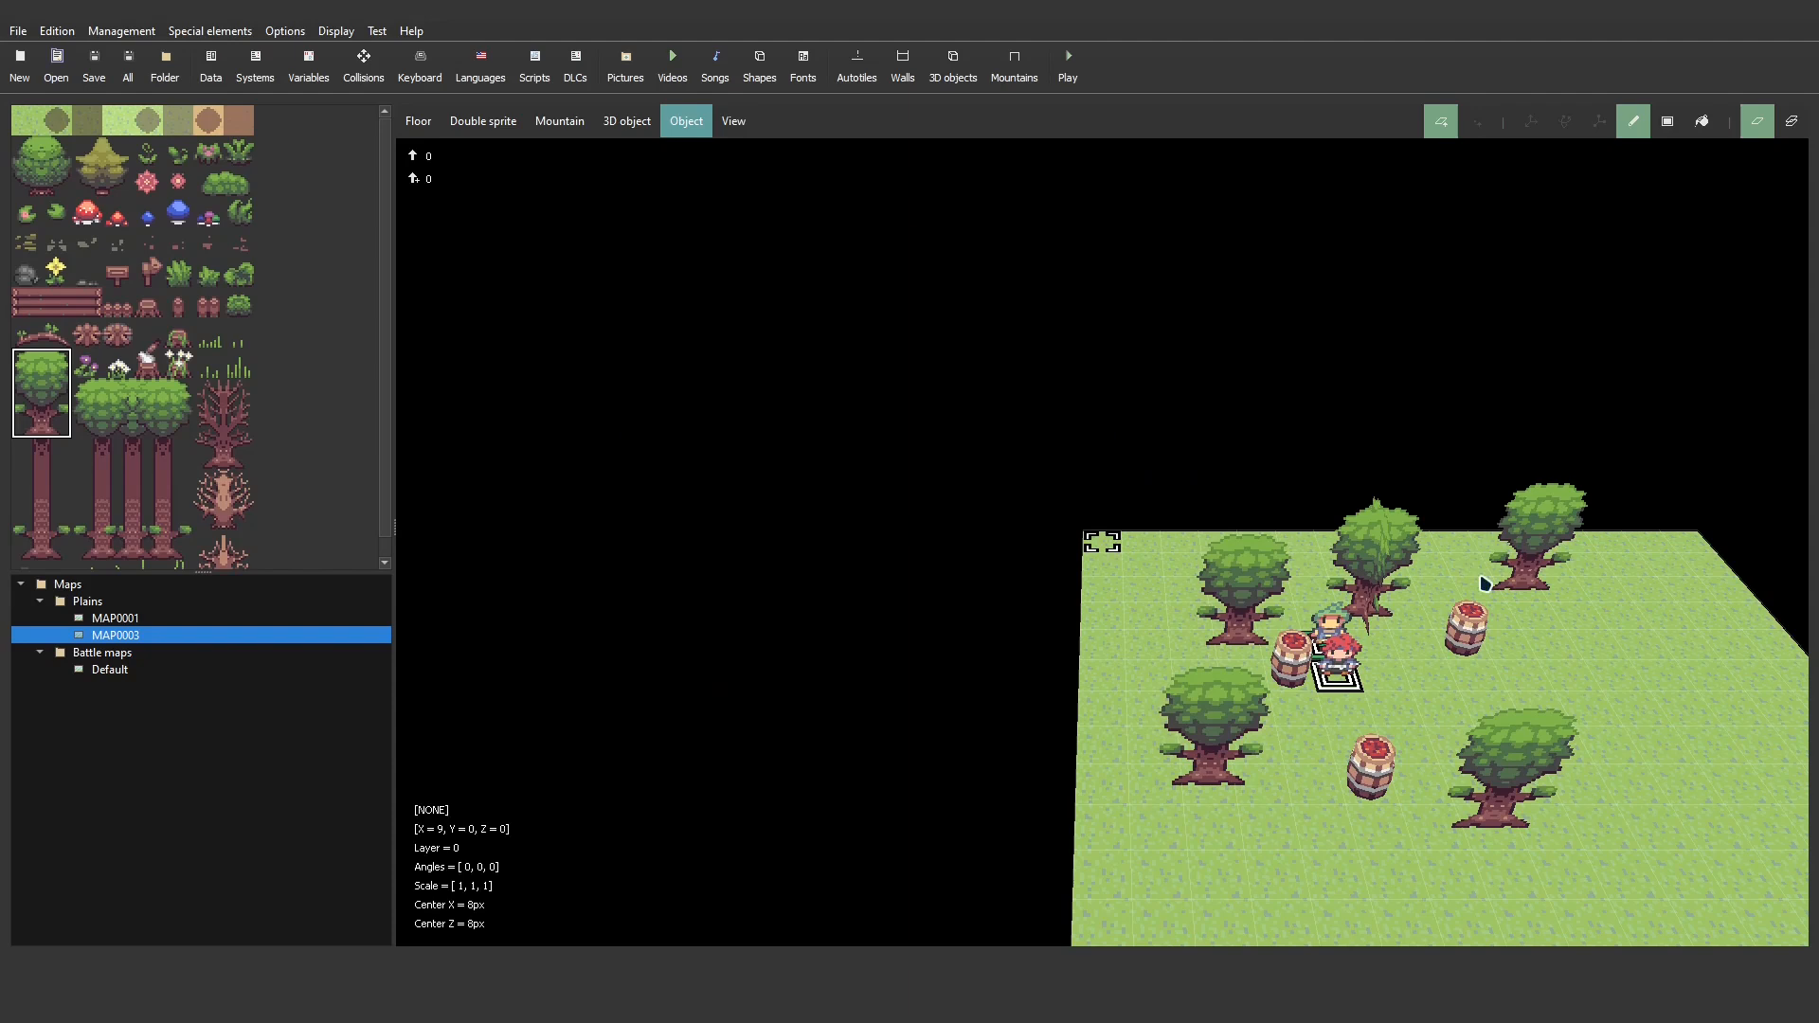
# - Create an object beside the barrel at X = 8, Z = 3 using the wooly.png character graphic
pyautogui.doubleClick(1440, 623)
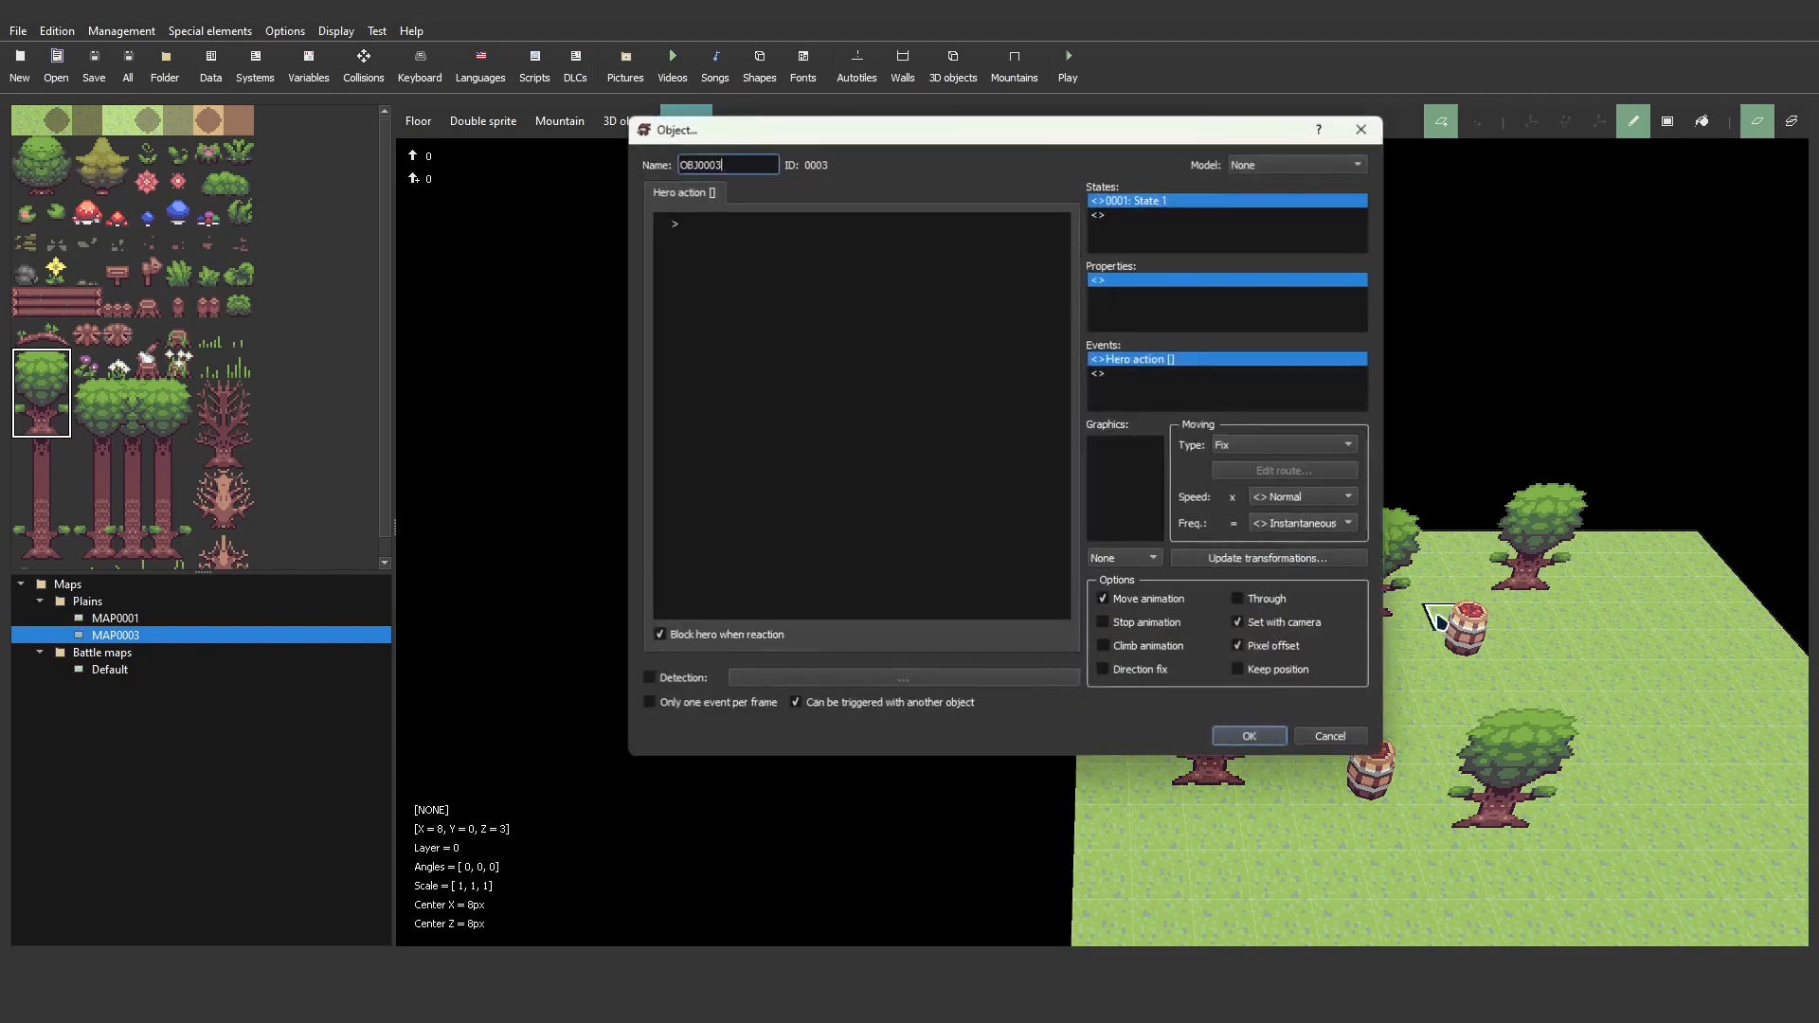
pyautogui.doubleClick(1164, 516)
pyautogui.click(638, 445)
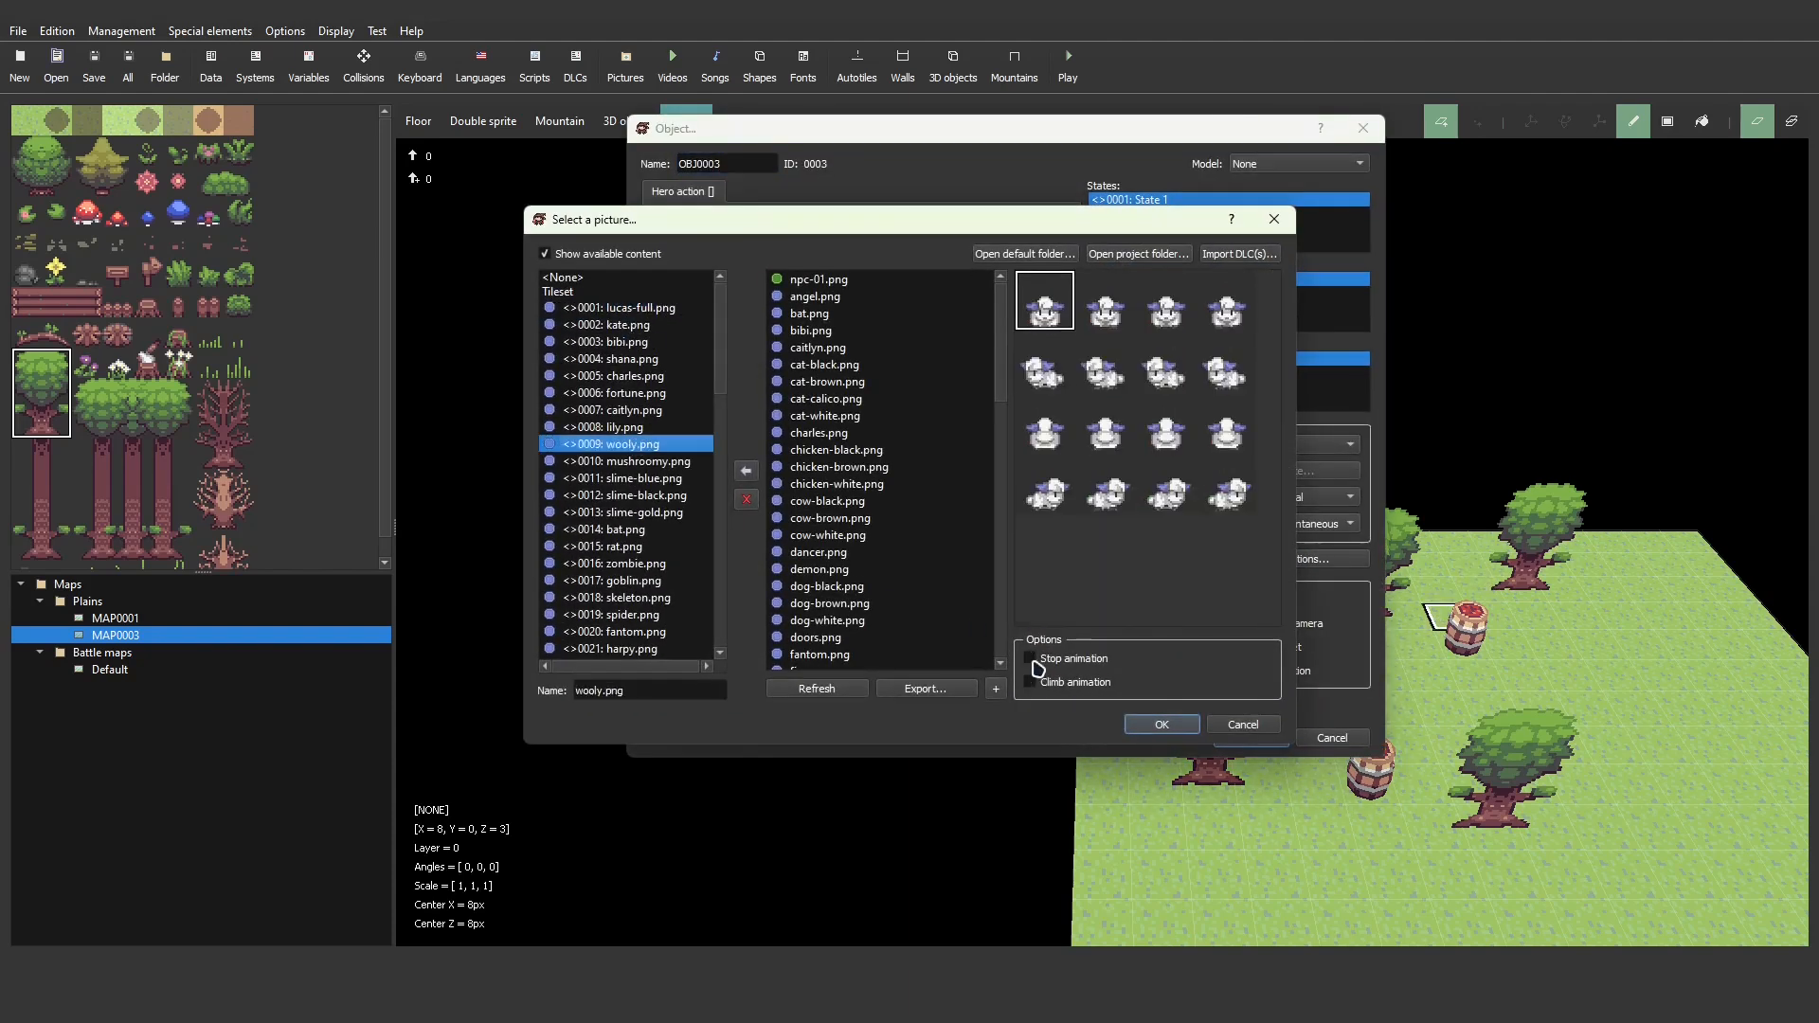
pyautogui.click(1166, 724)
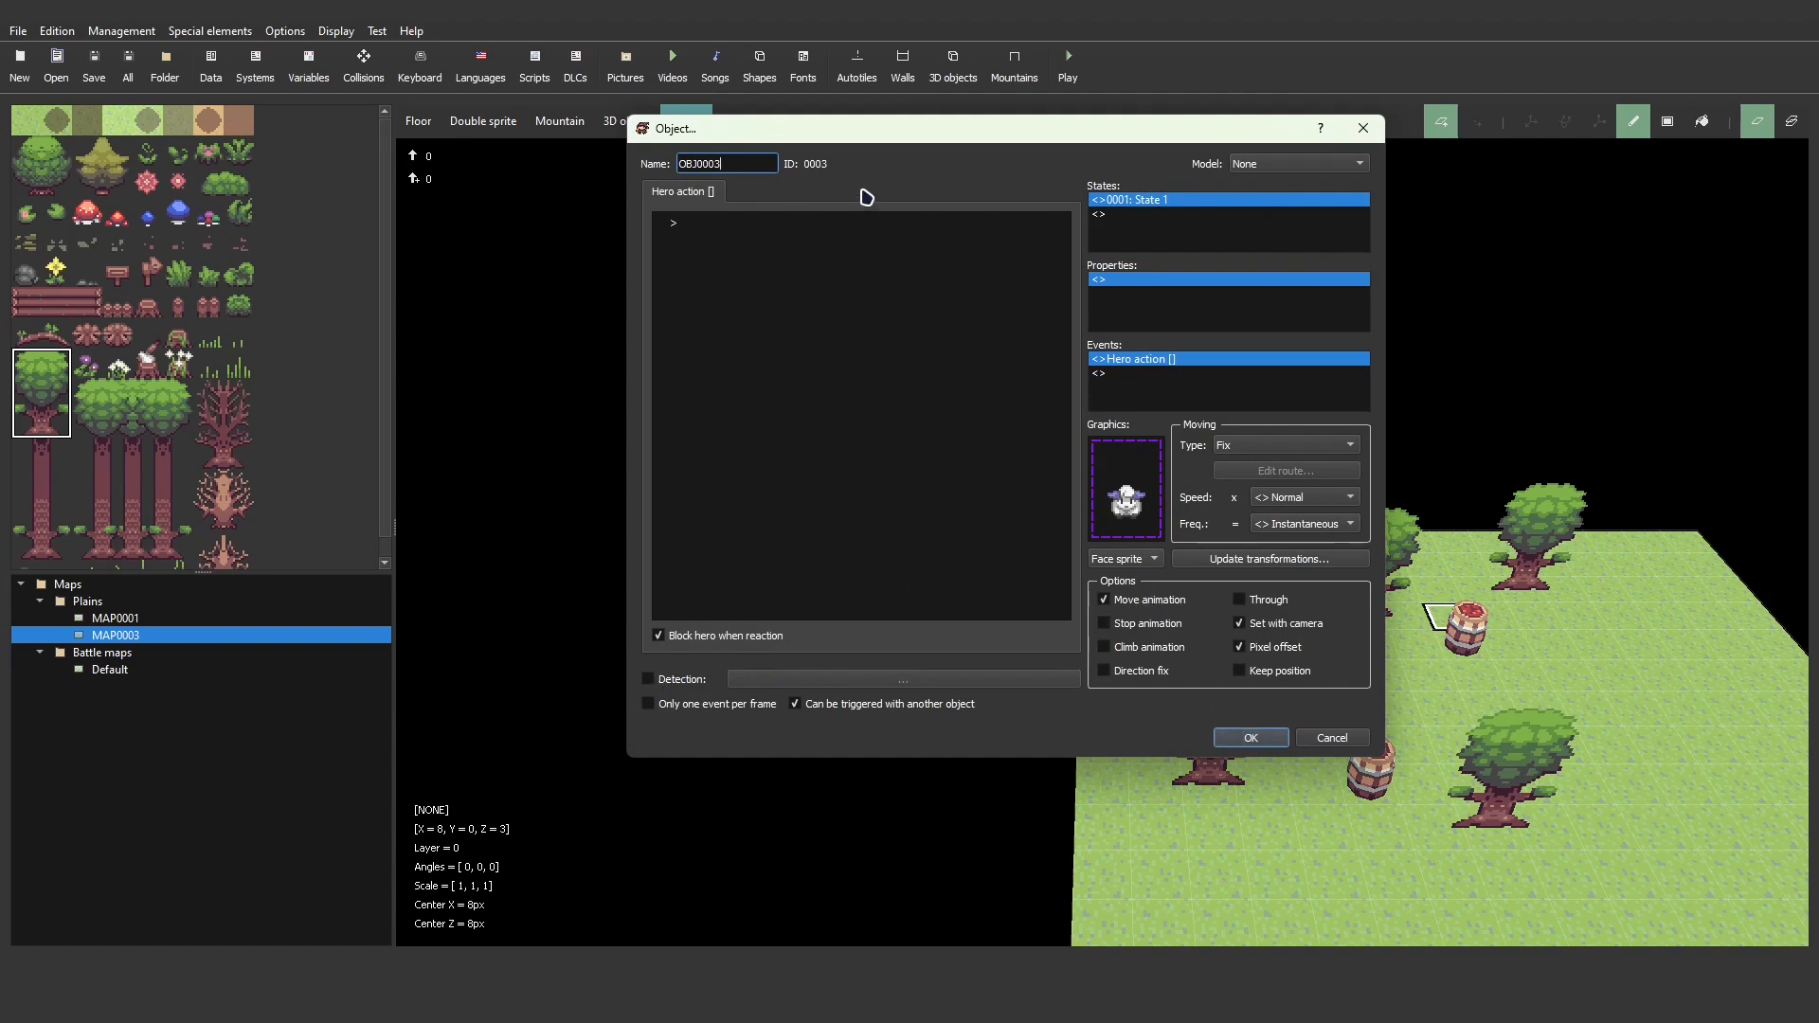
pyautogui.click(1249, 738)
# - Anchor the red-haired character's Add point light command to object id 3 and accept the object
pyautogui.doubleClick(1336, 668)
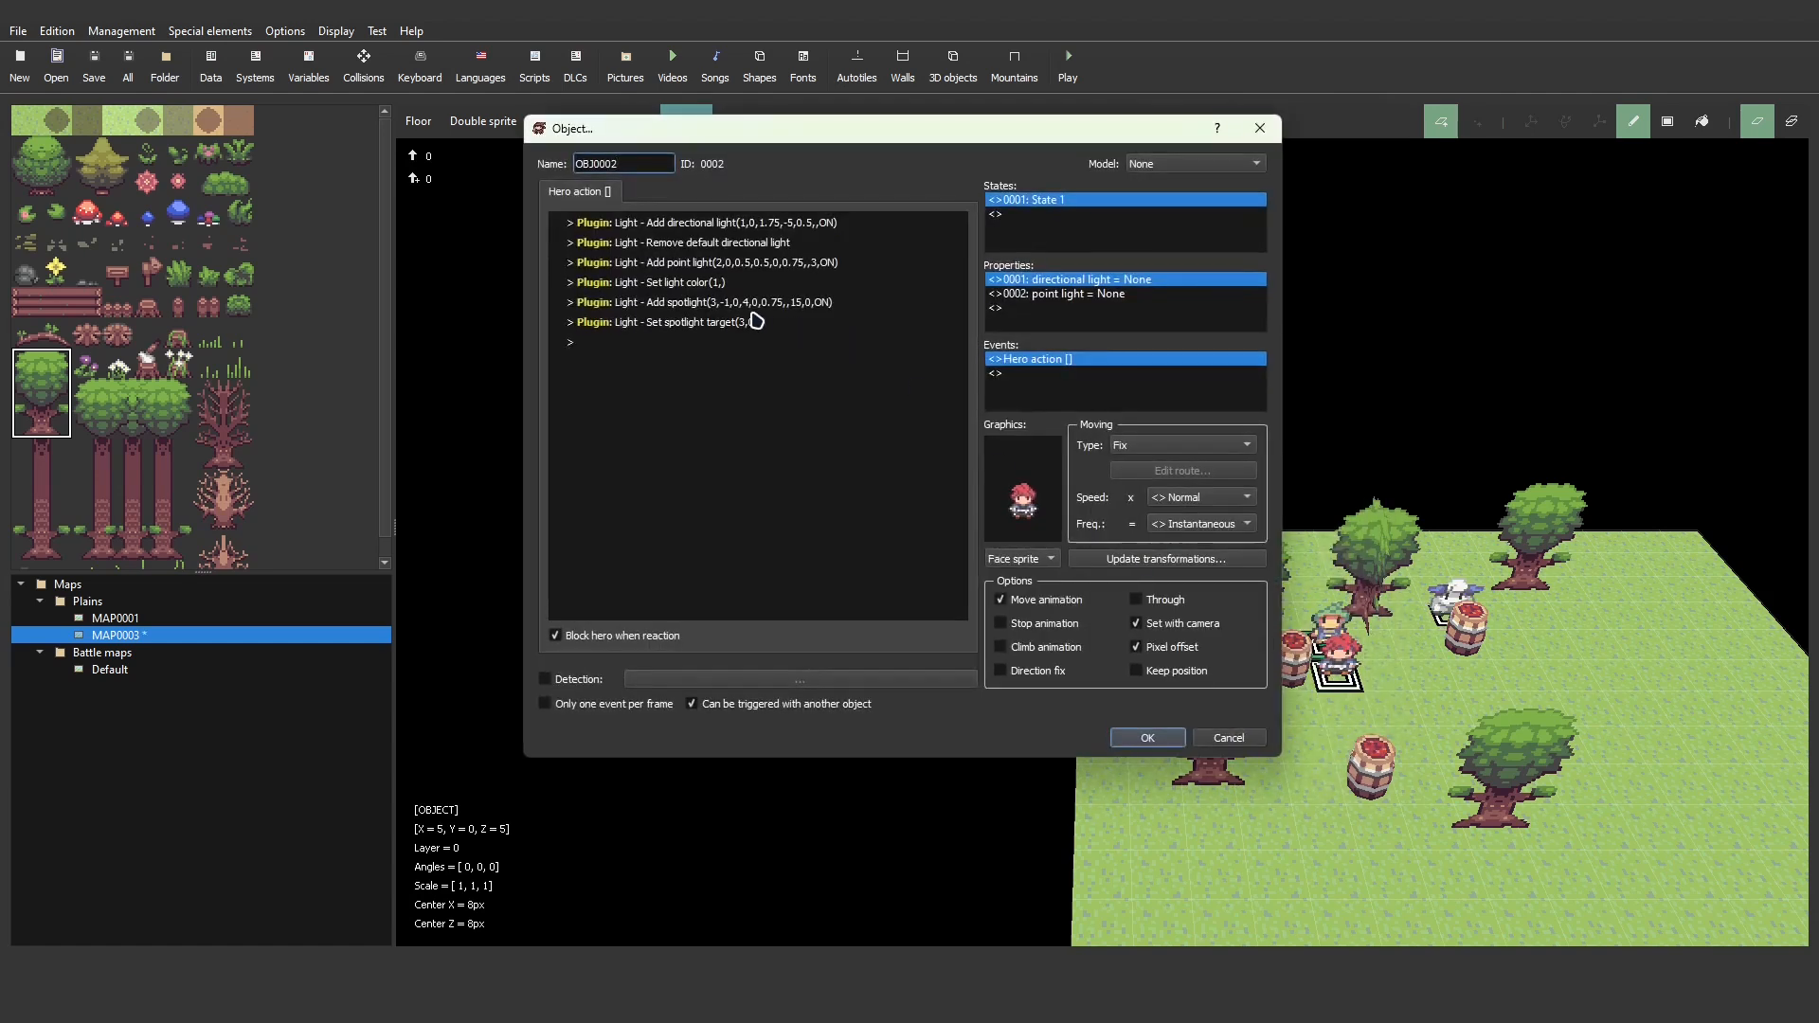
pyautogui.doubleClick(717, 265)
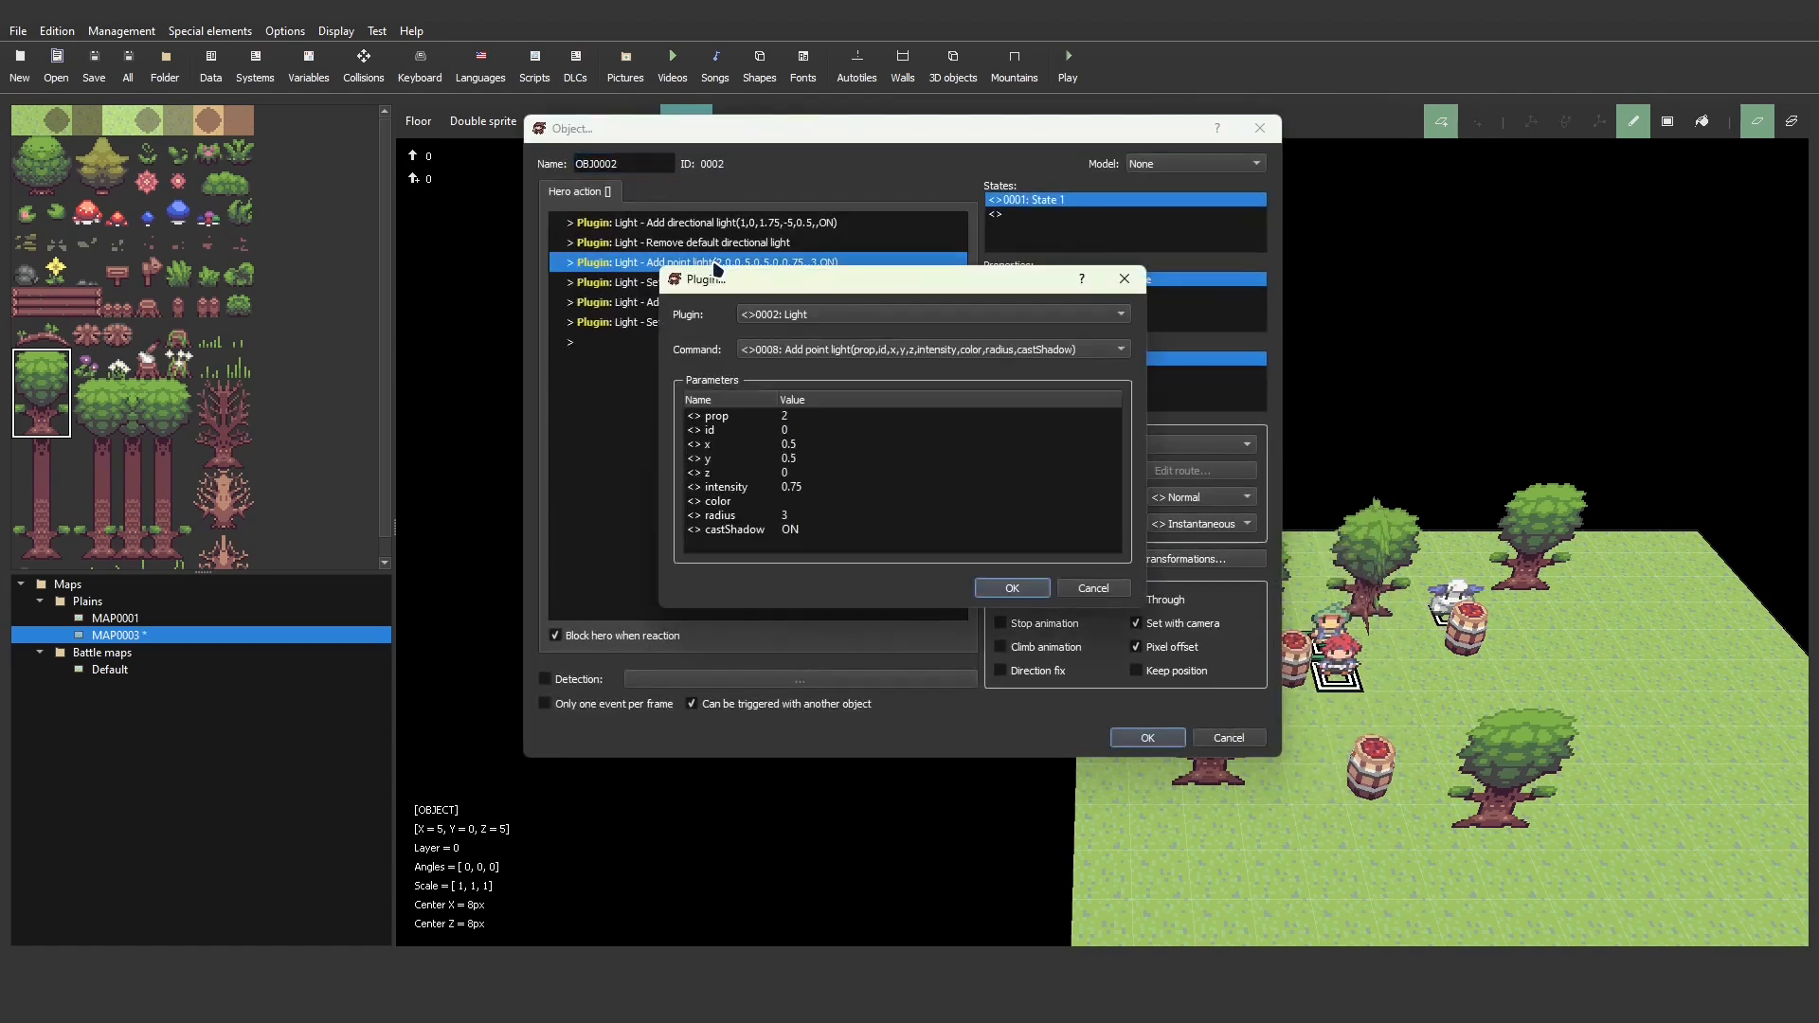
pyautogui.doubleClick(758, 431)
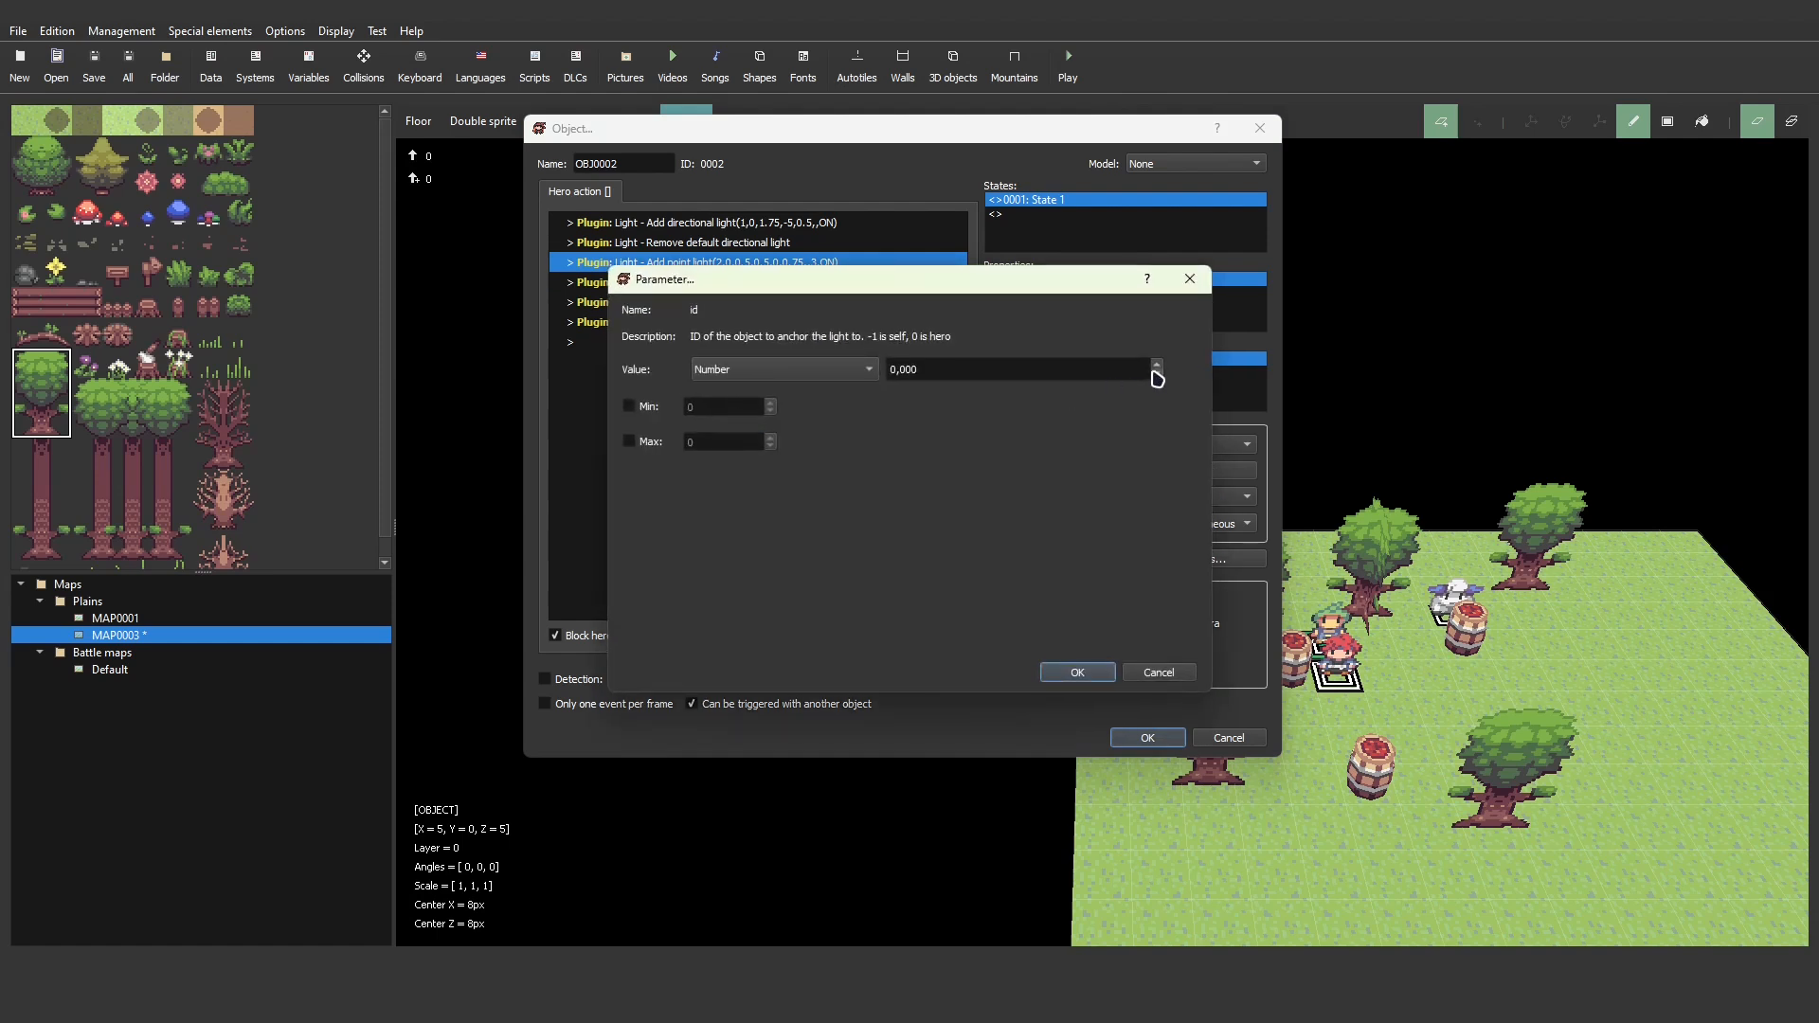
pyautogui.doubleClick(1157, 371)
pyautogui.write('3')
pyautogui.click(1077, 671)
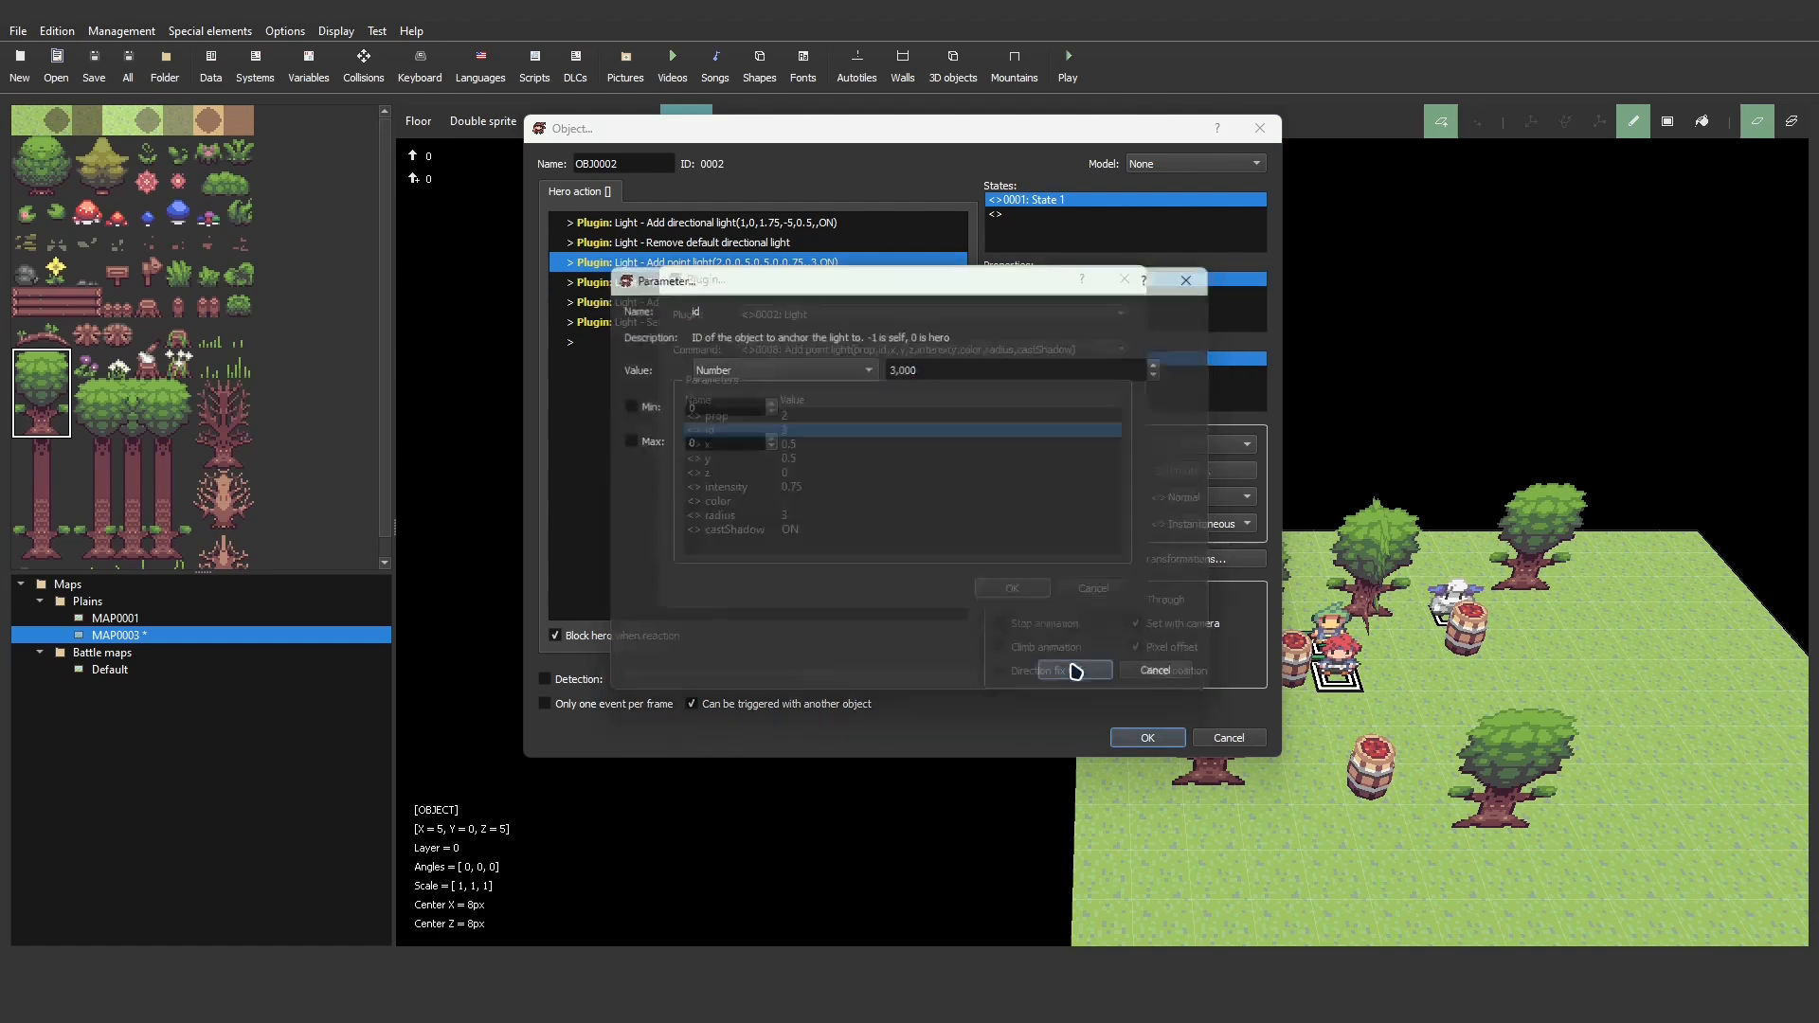
pyautogui.click(1012, 588)
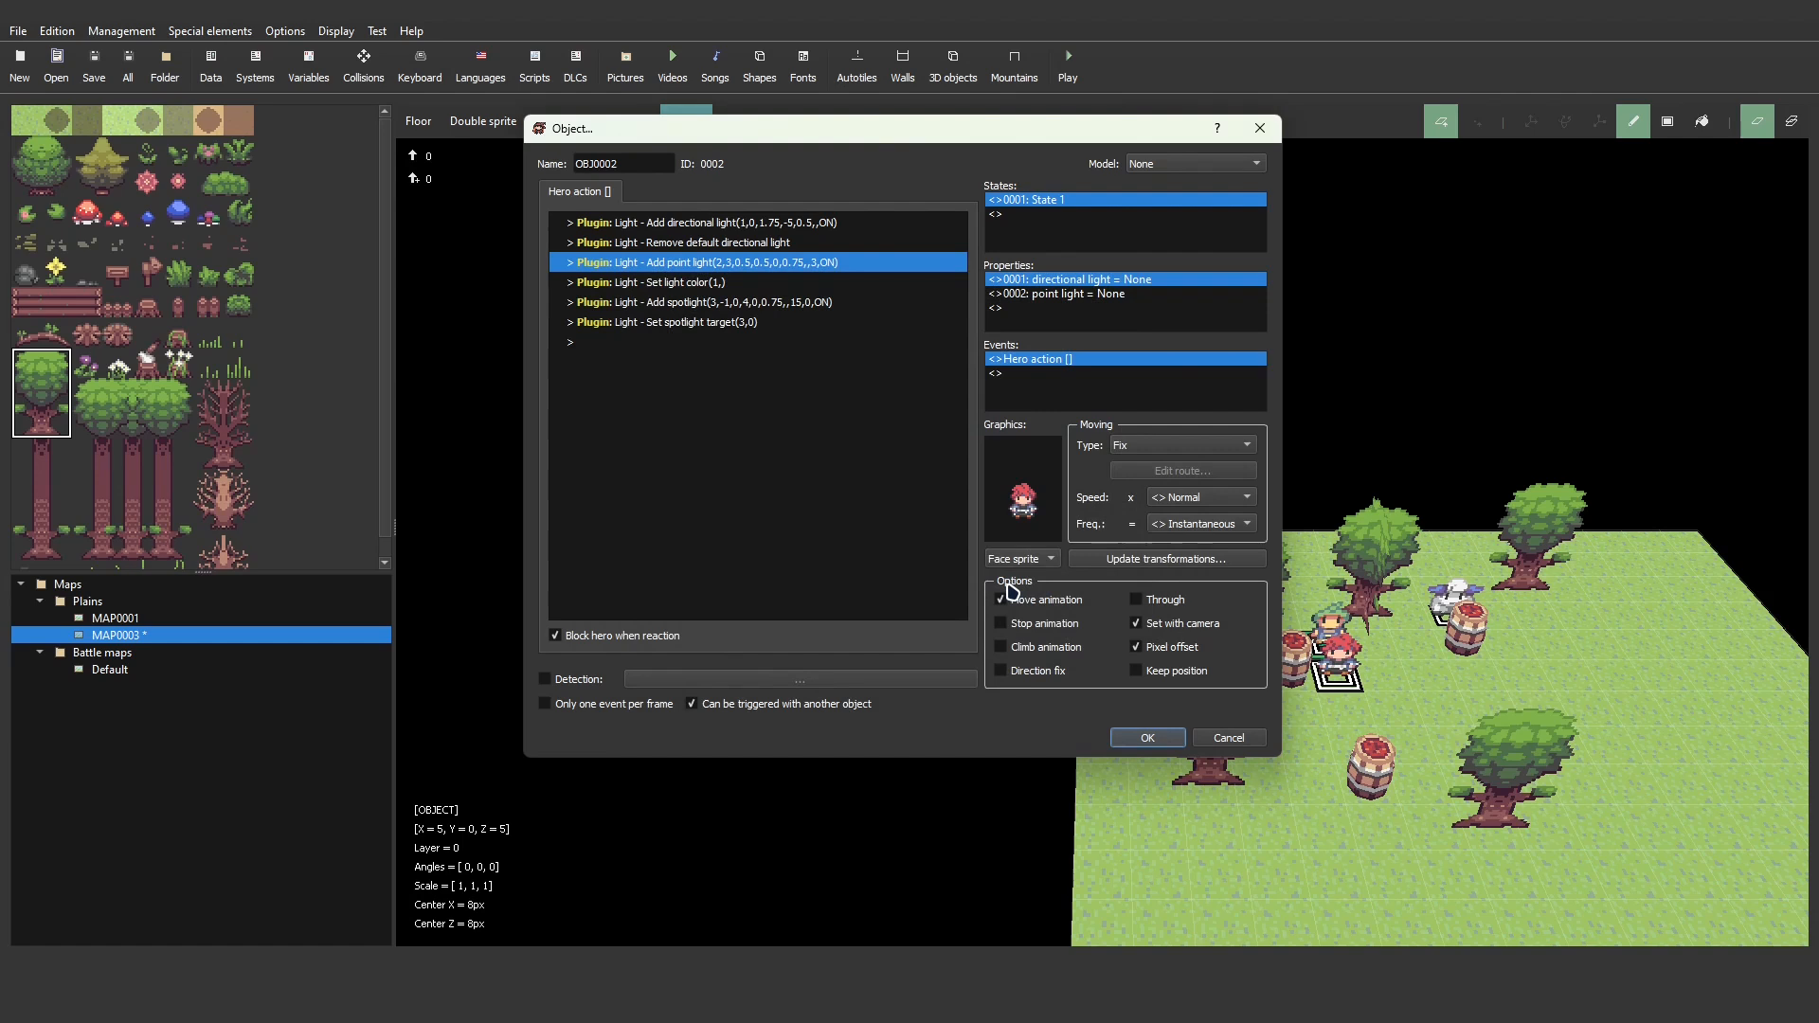
pyautogui.click(1127, 738)
# - Save all maps and playtest a new game, walking the hero around to check the re-anchored point light and targeted spotlight
pyautogui.click(1069, 76)
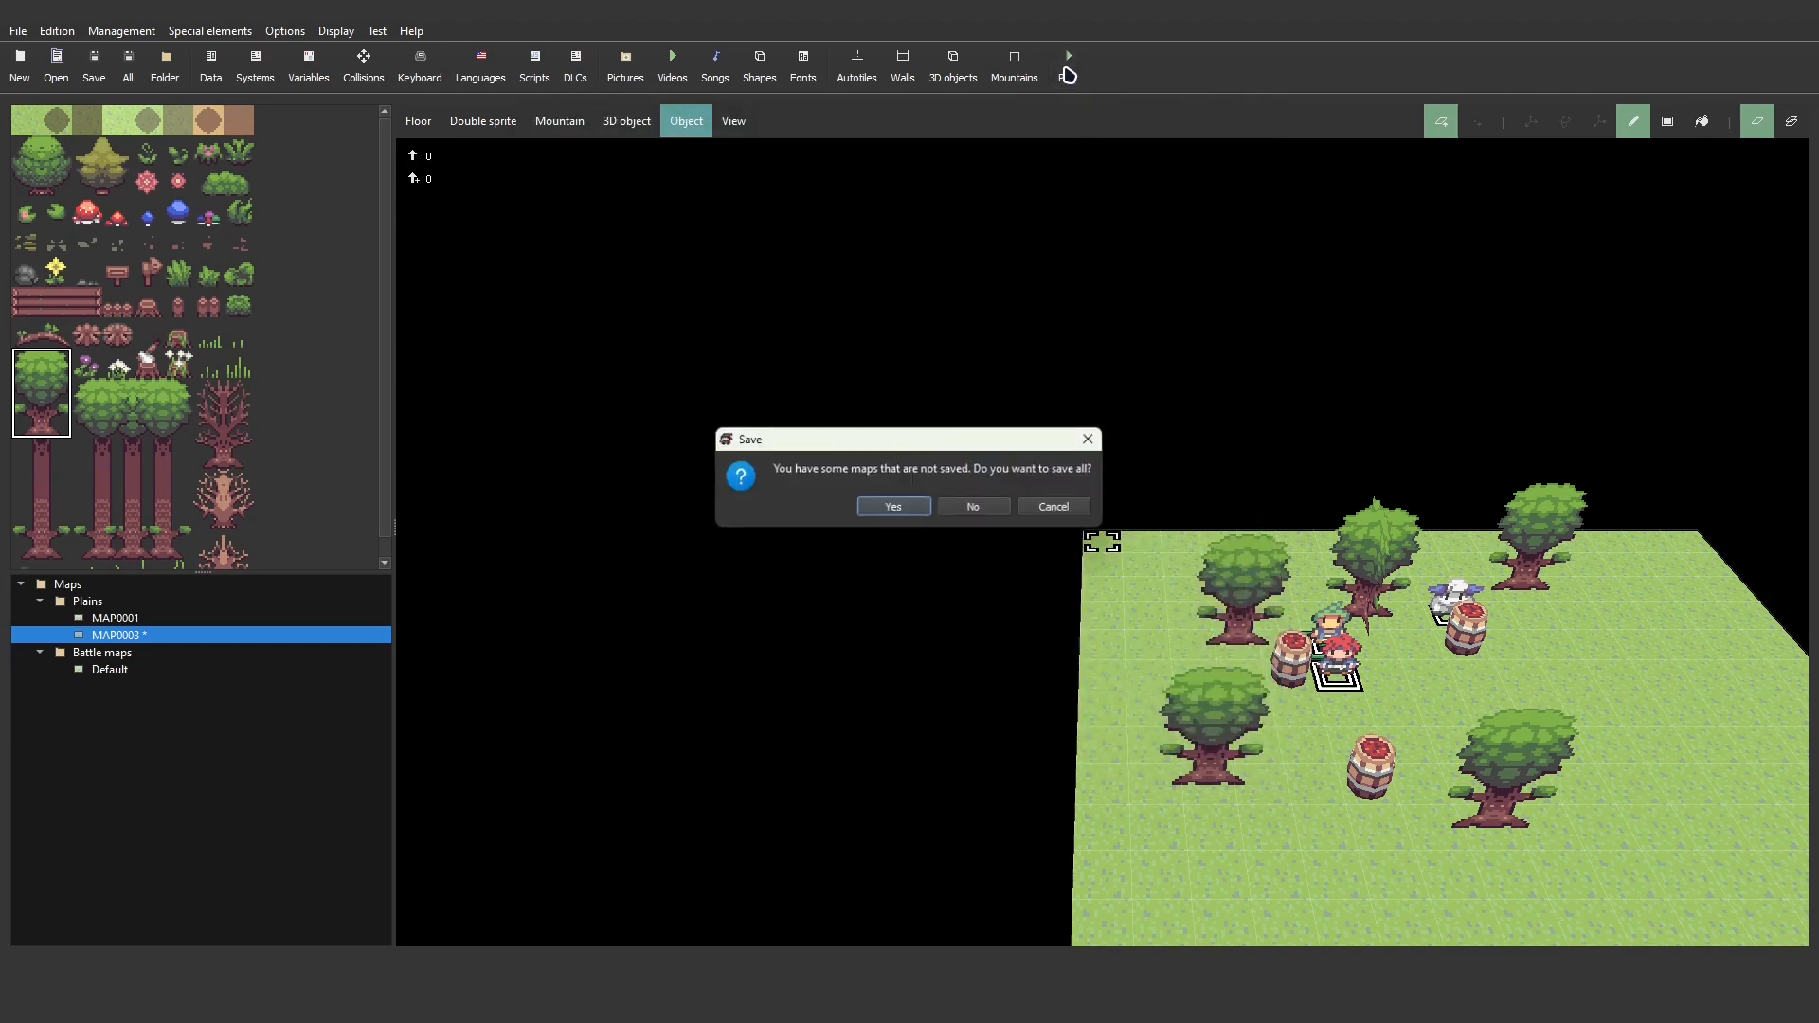
pyautogui.click(890, 509)
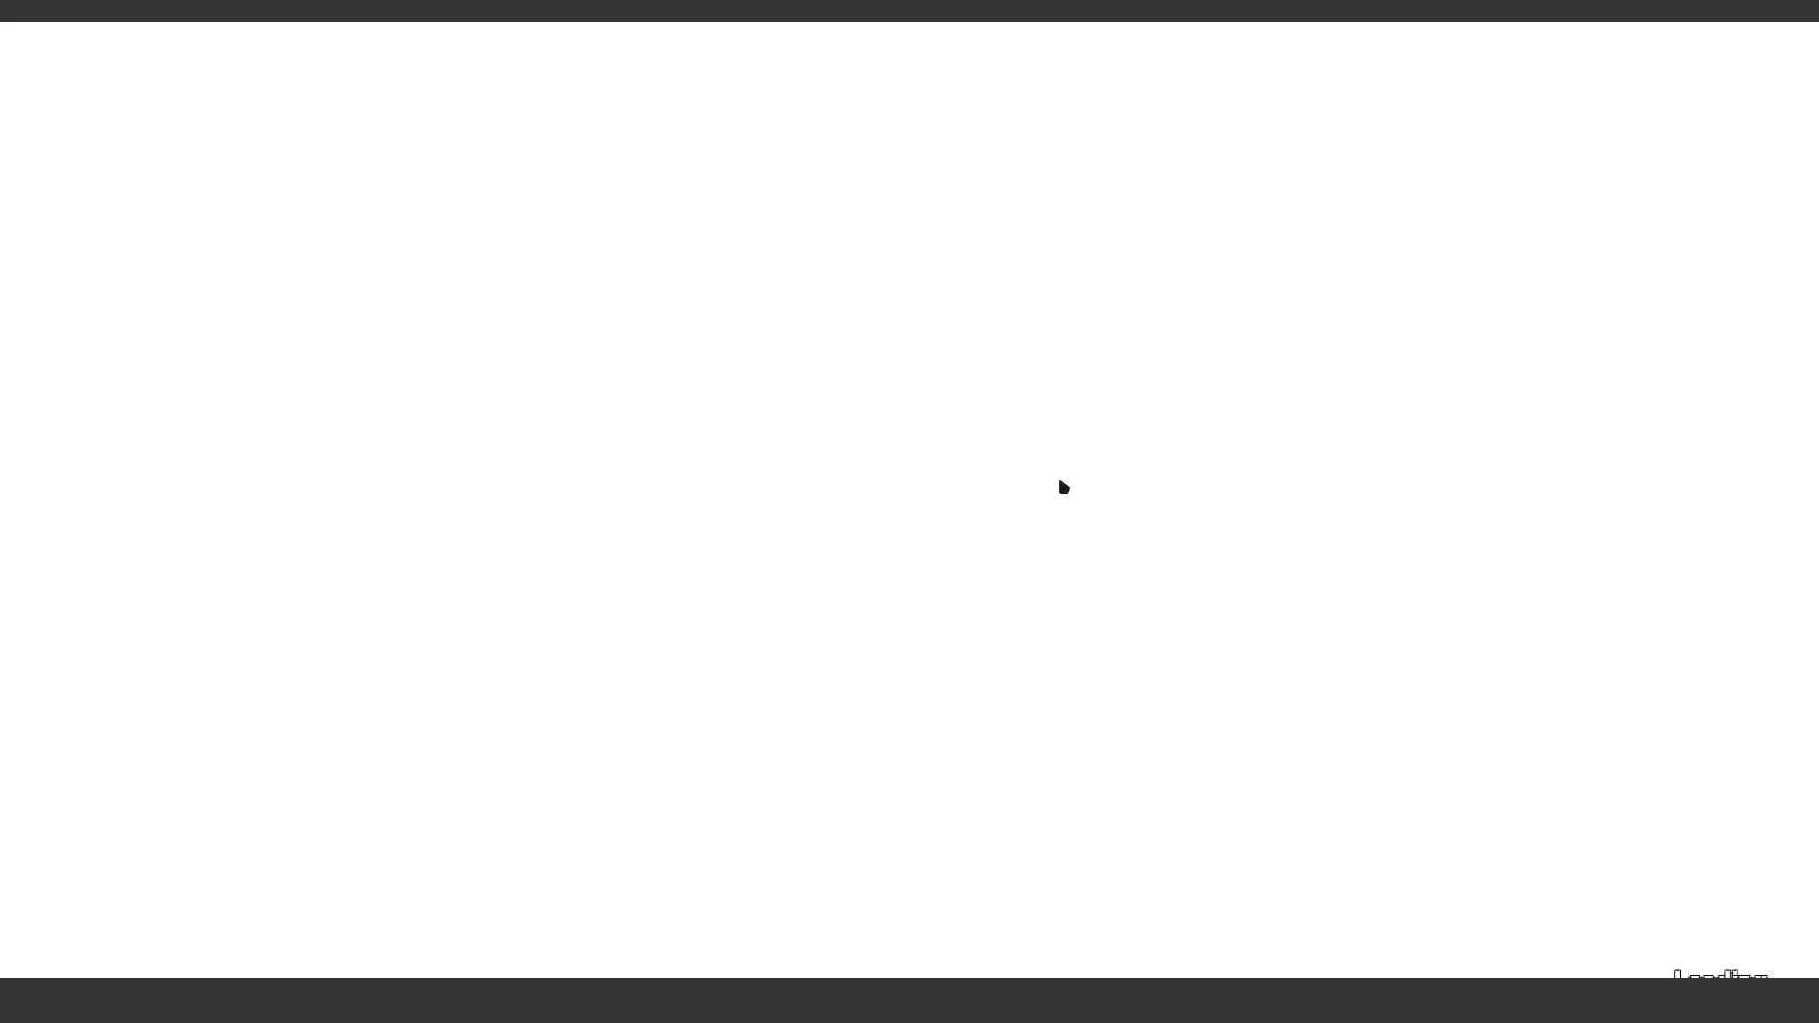
pyautogui.press('Return')
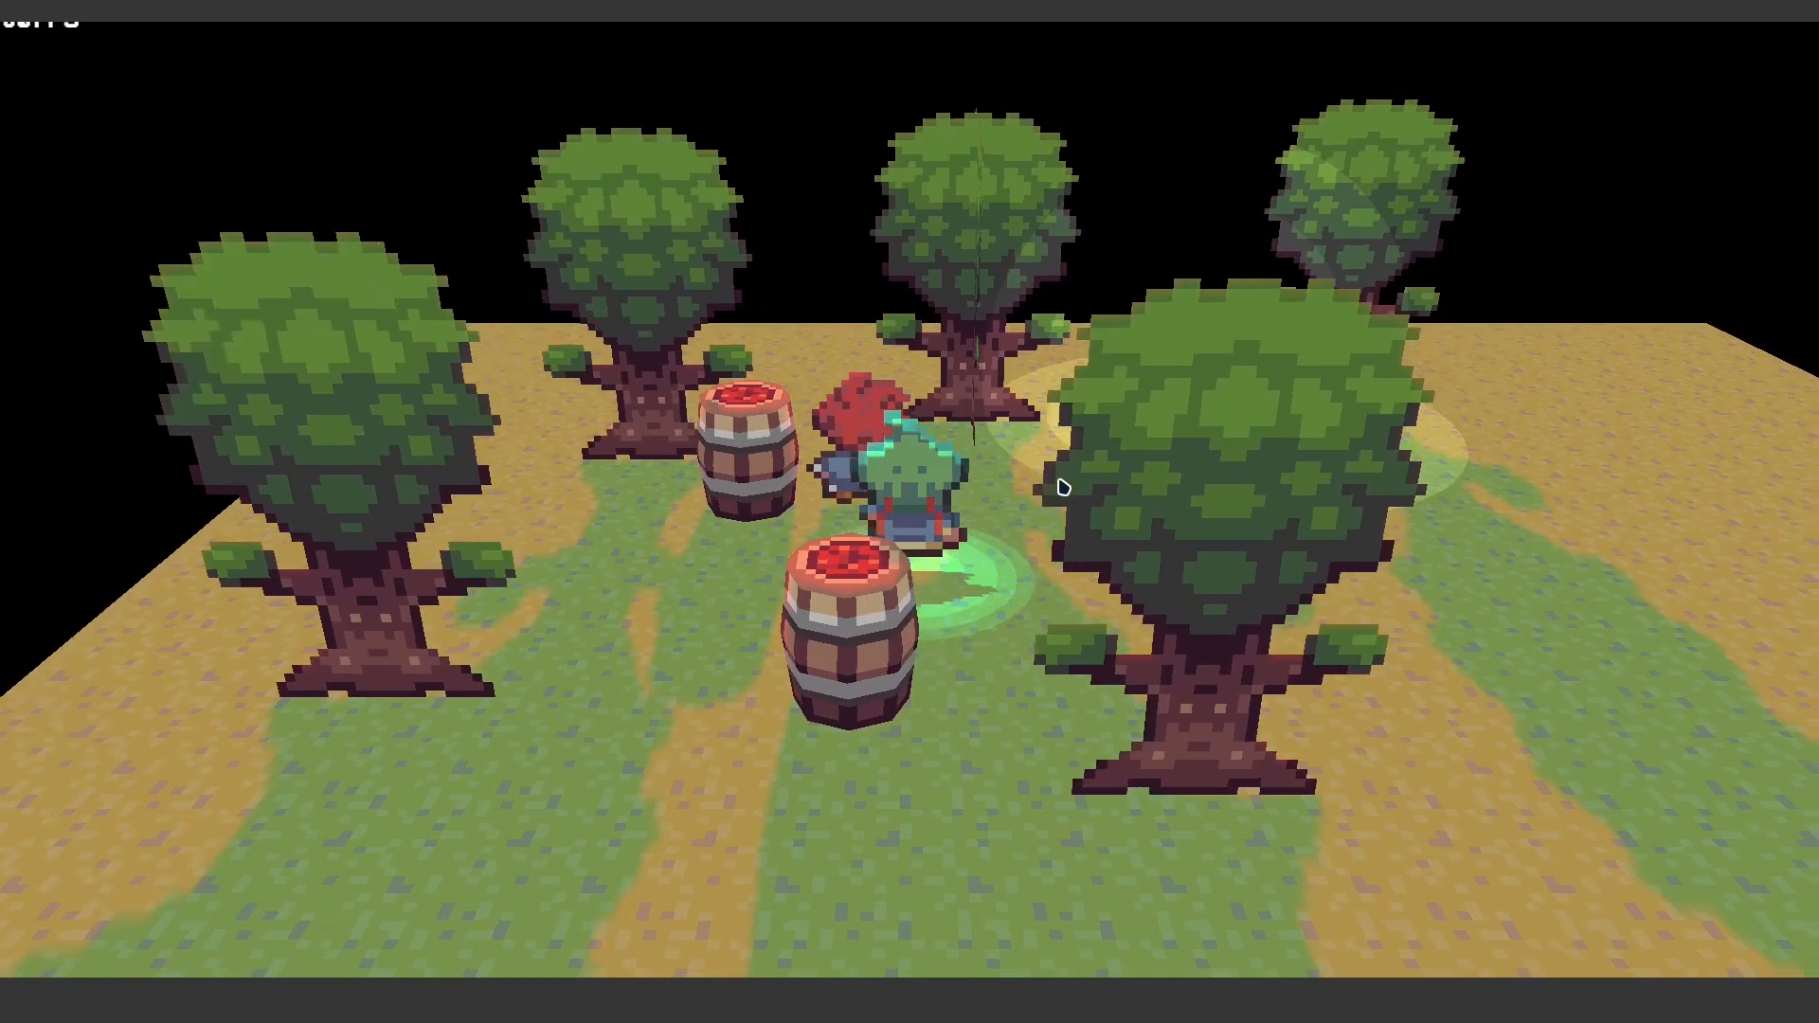
pyautogui.press('s')
pyautogui.press('a')
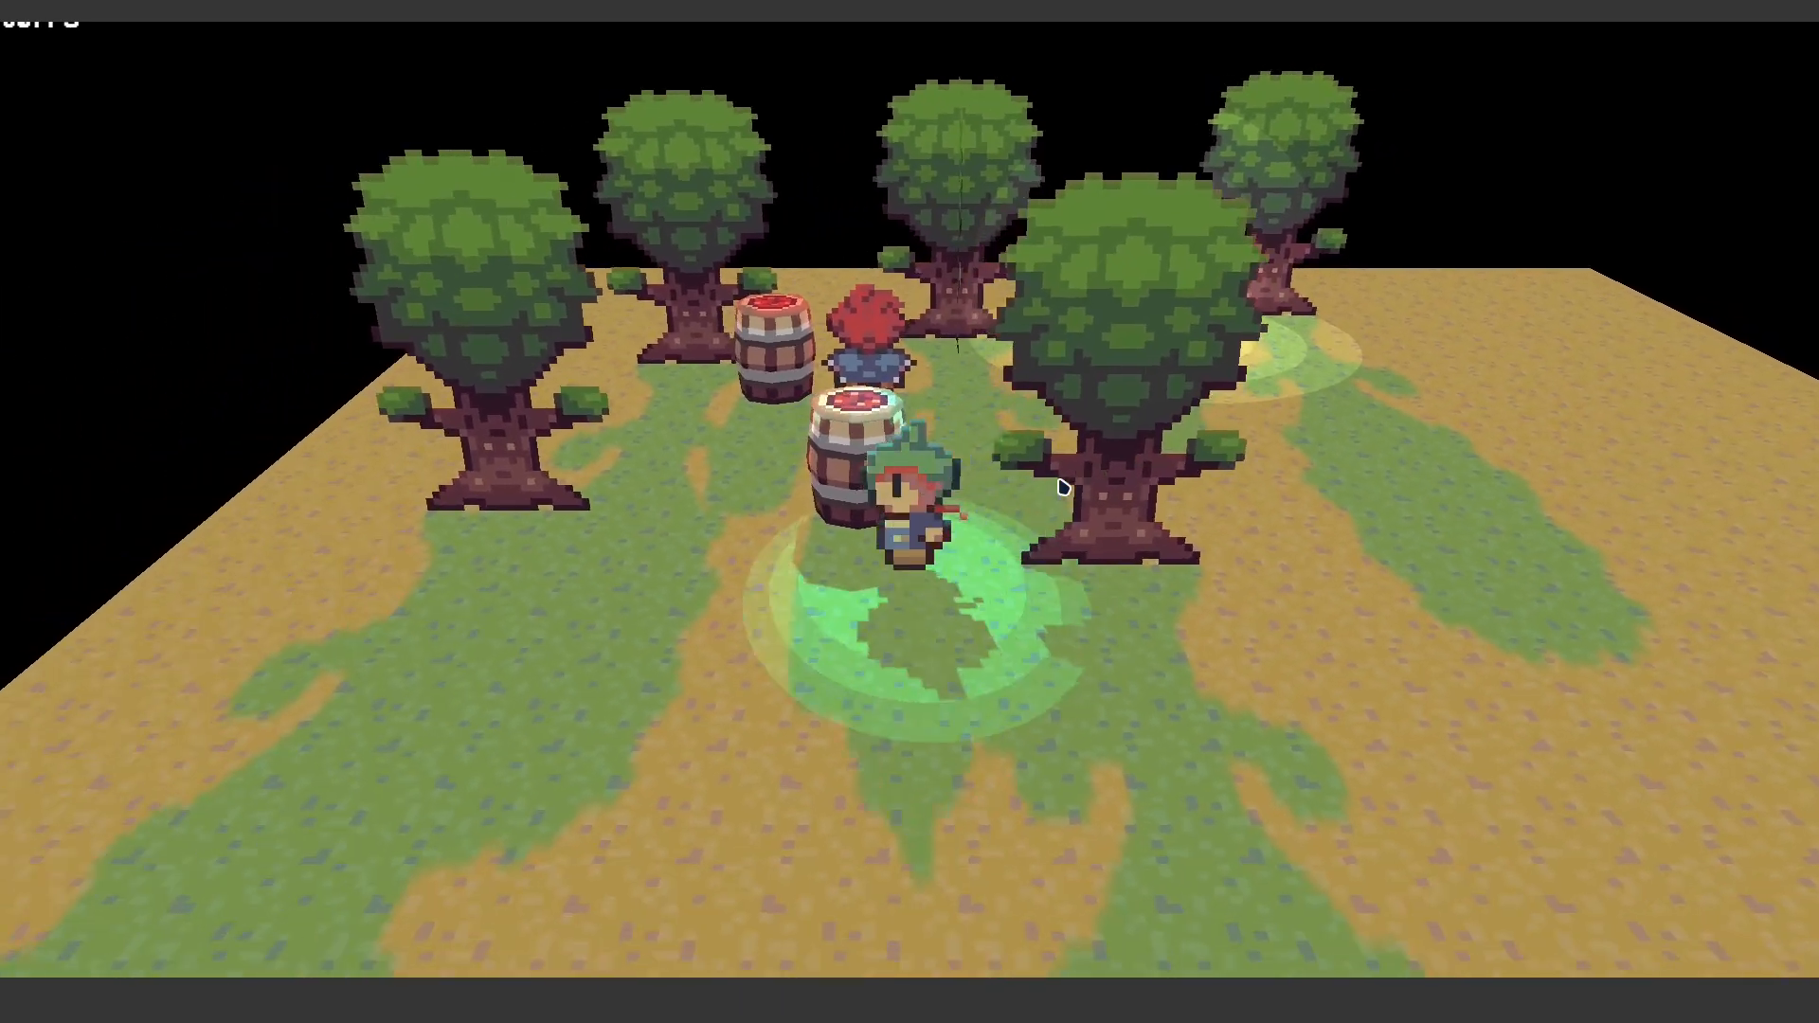
# - Close the running test game and set the opening angle of the red-haired character's Add spotlight command to 30
pyautogui.hotkey('alt', 'F4')
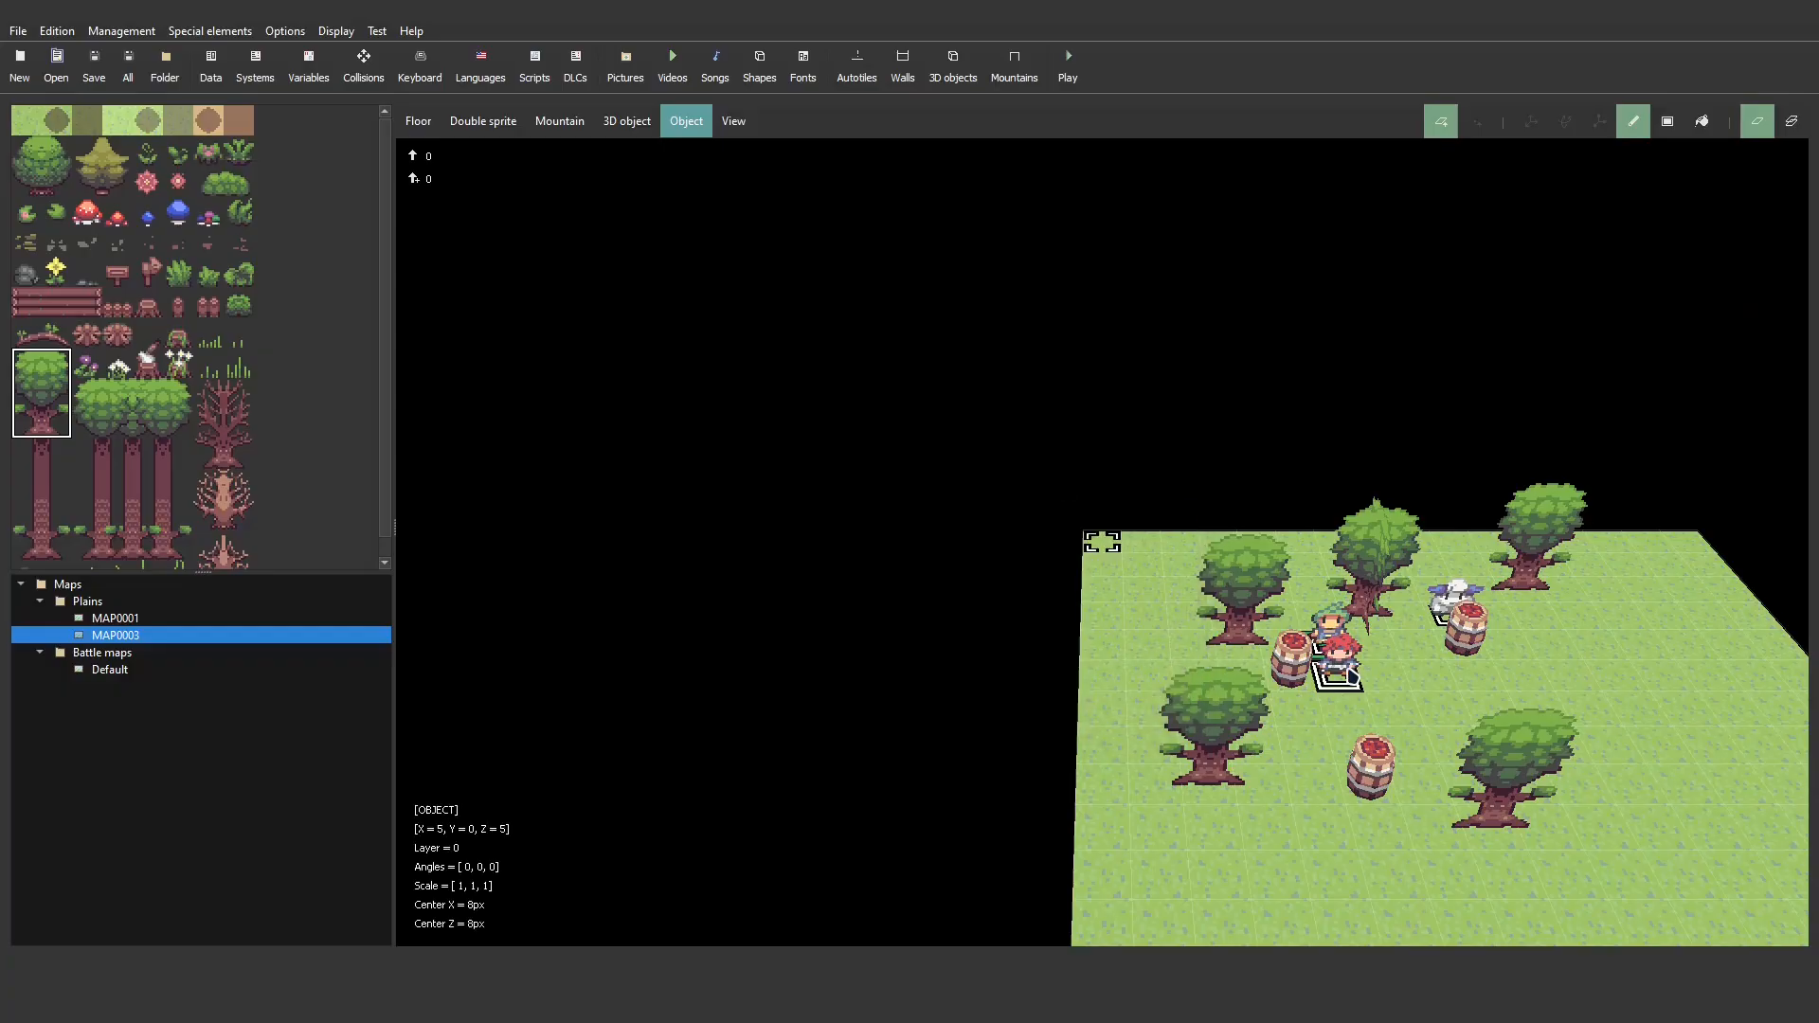
pyautogui.doubleClick(1344, 676)
pyautogui.click(757, 303)
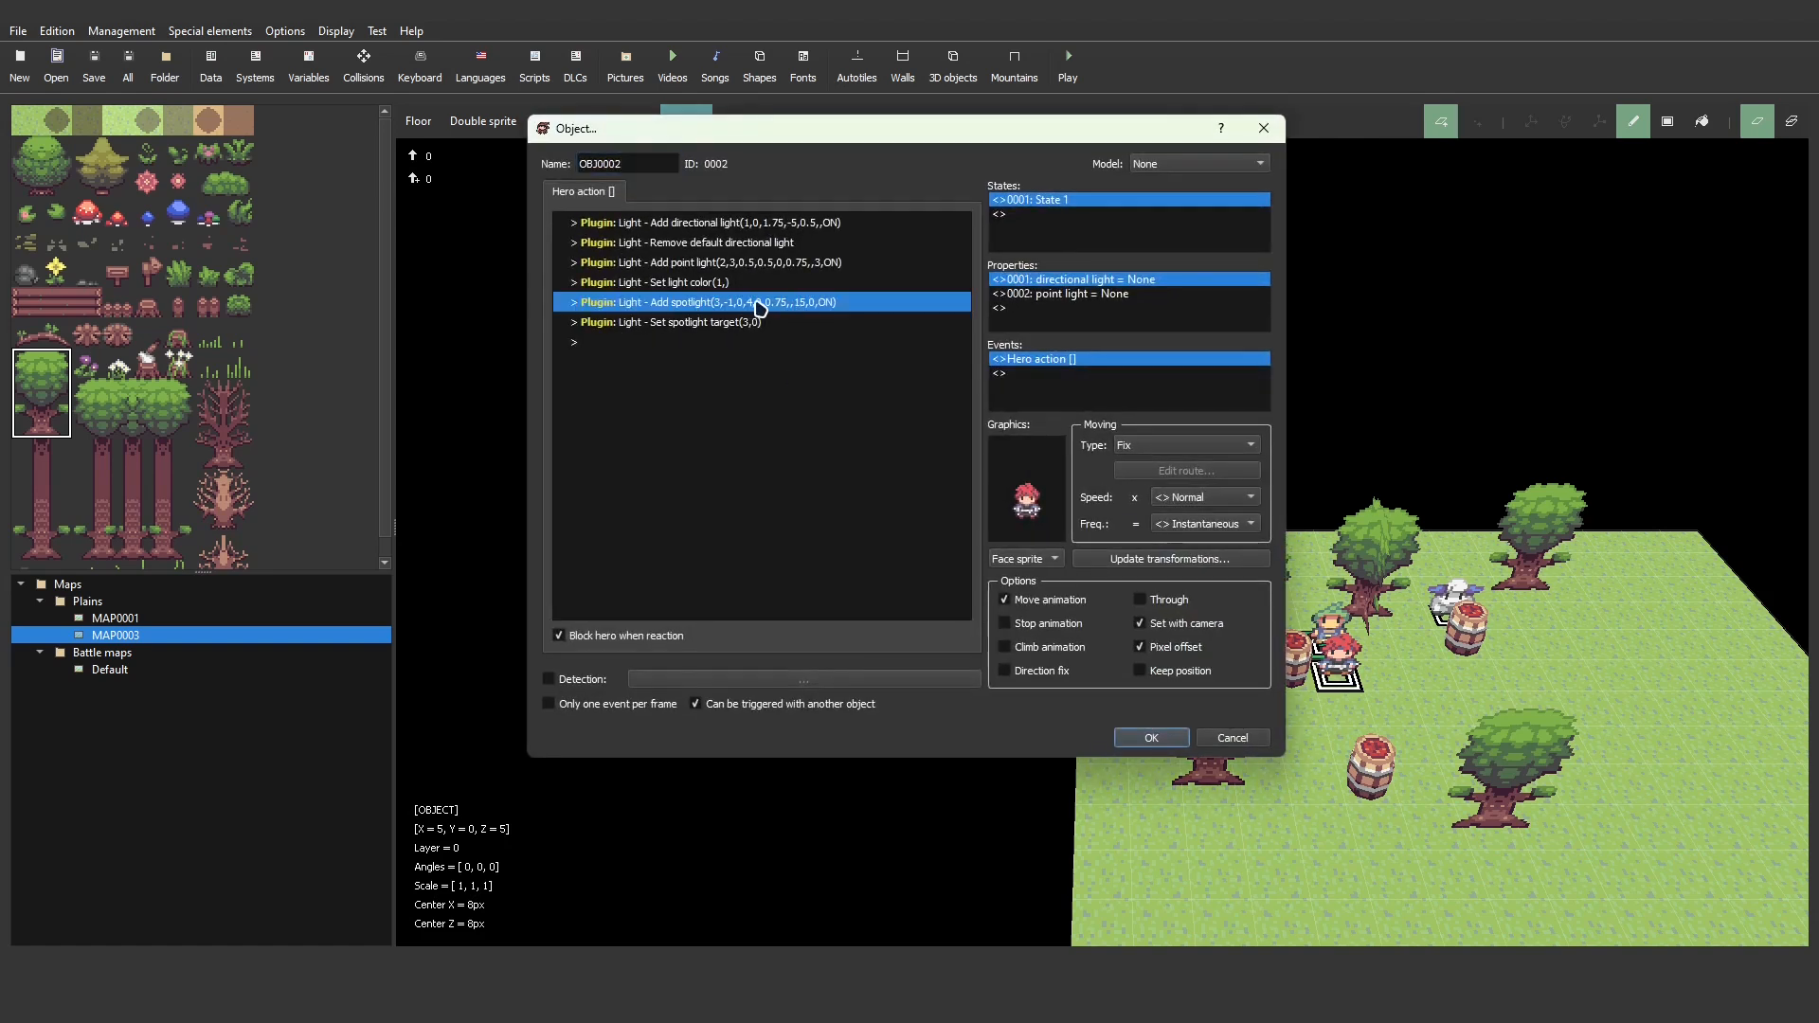
pyautogui.doubleClick(759, 308)
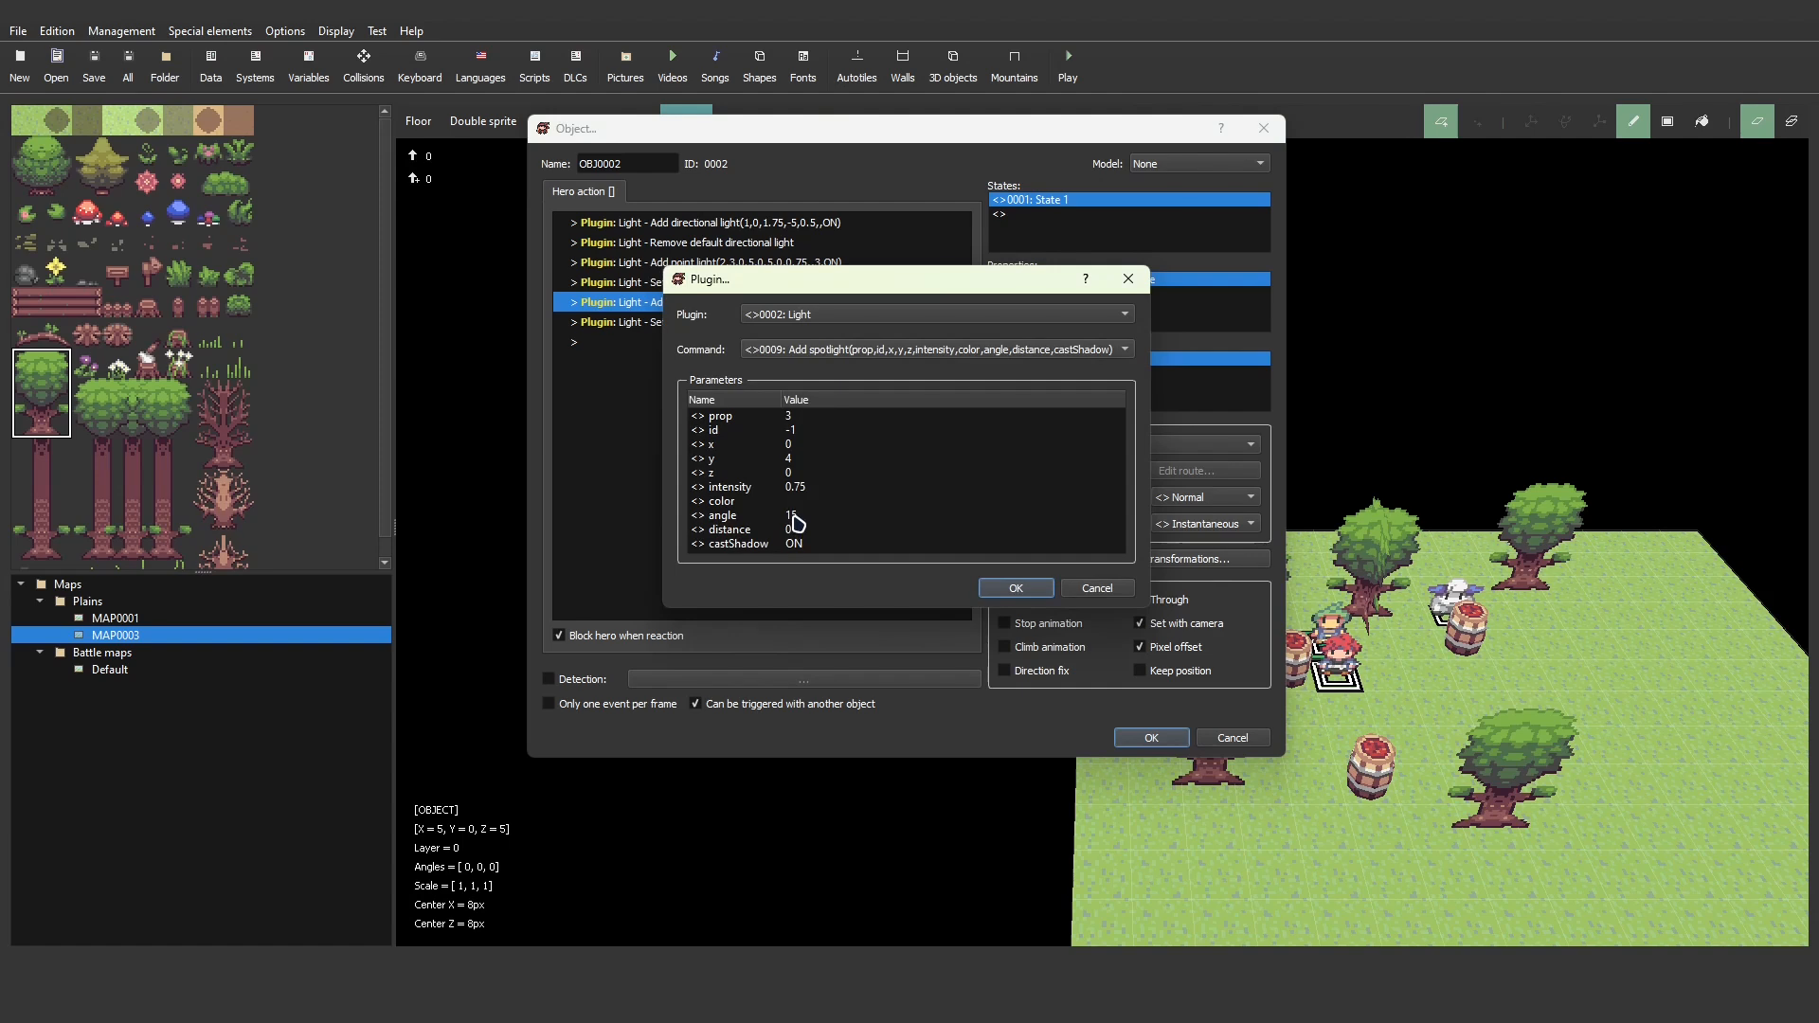
pyautogui.doubleClick(797, 517)
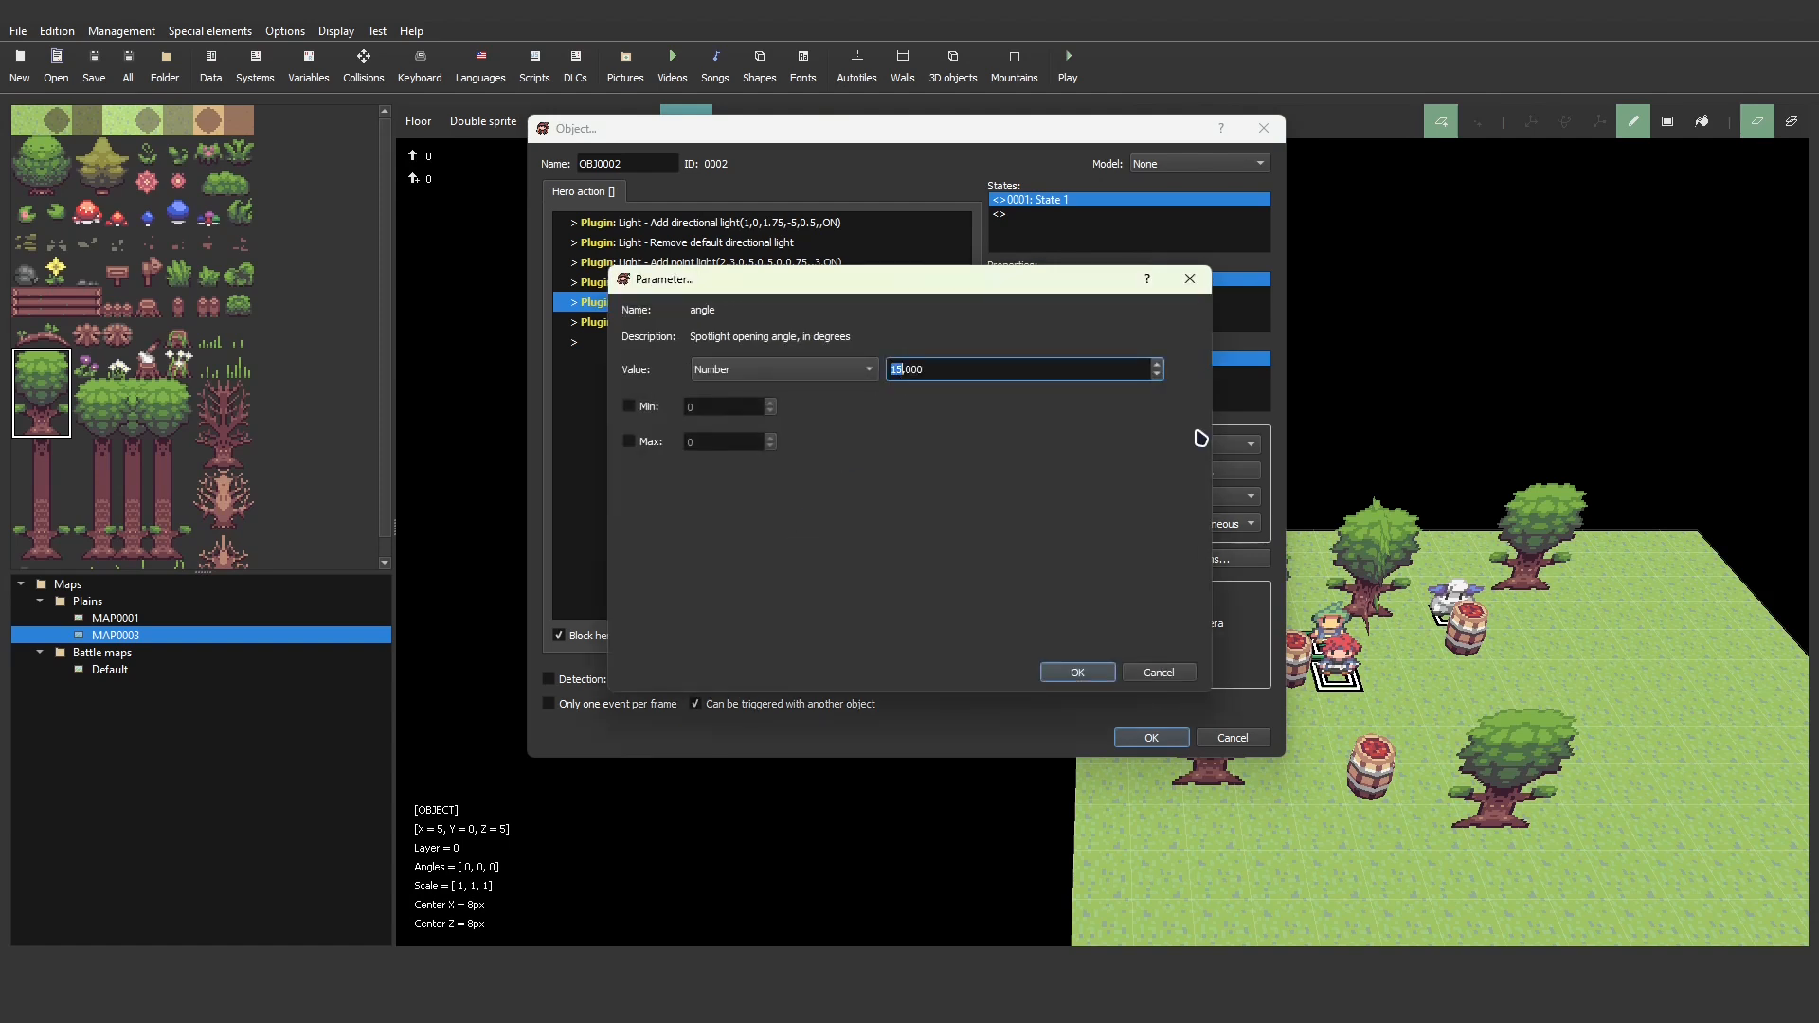
pyautogui.press('Return')
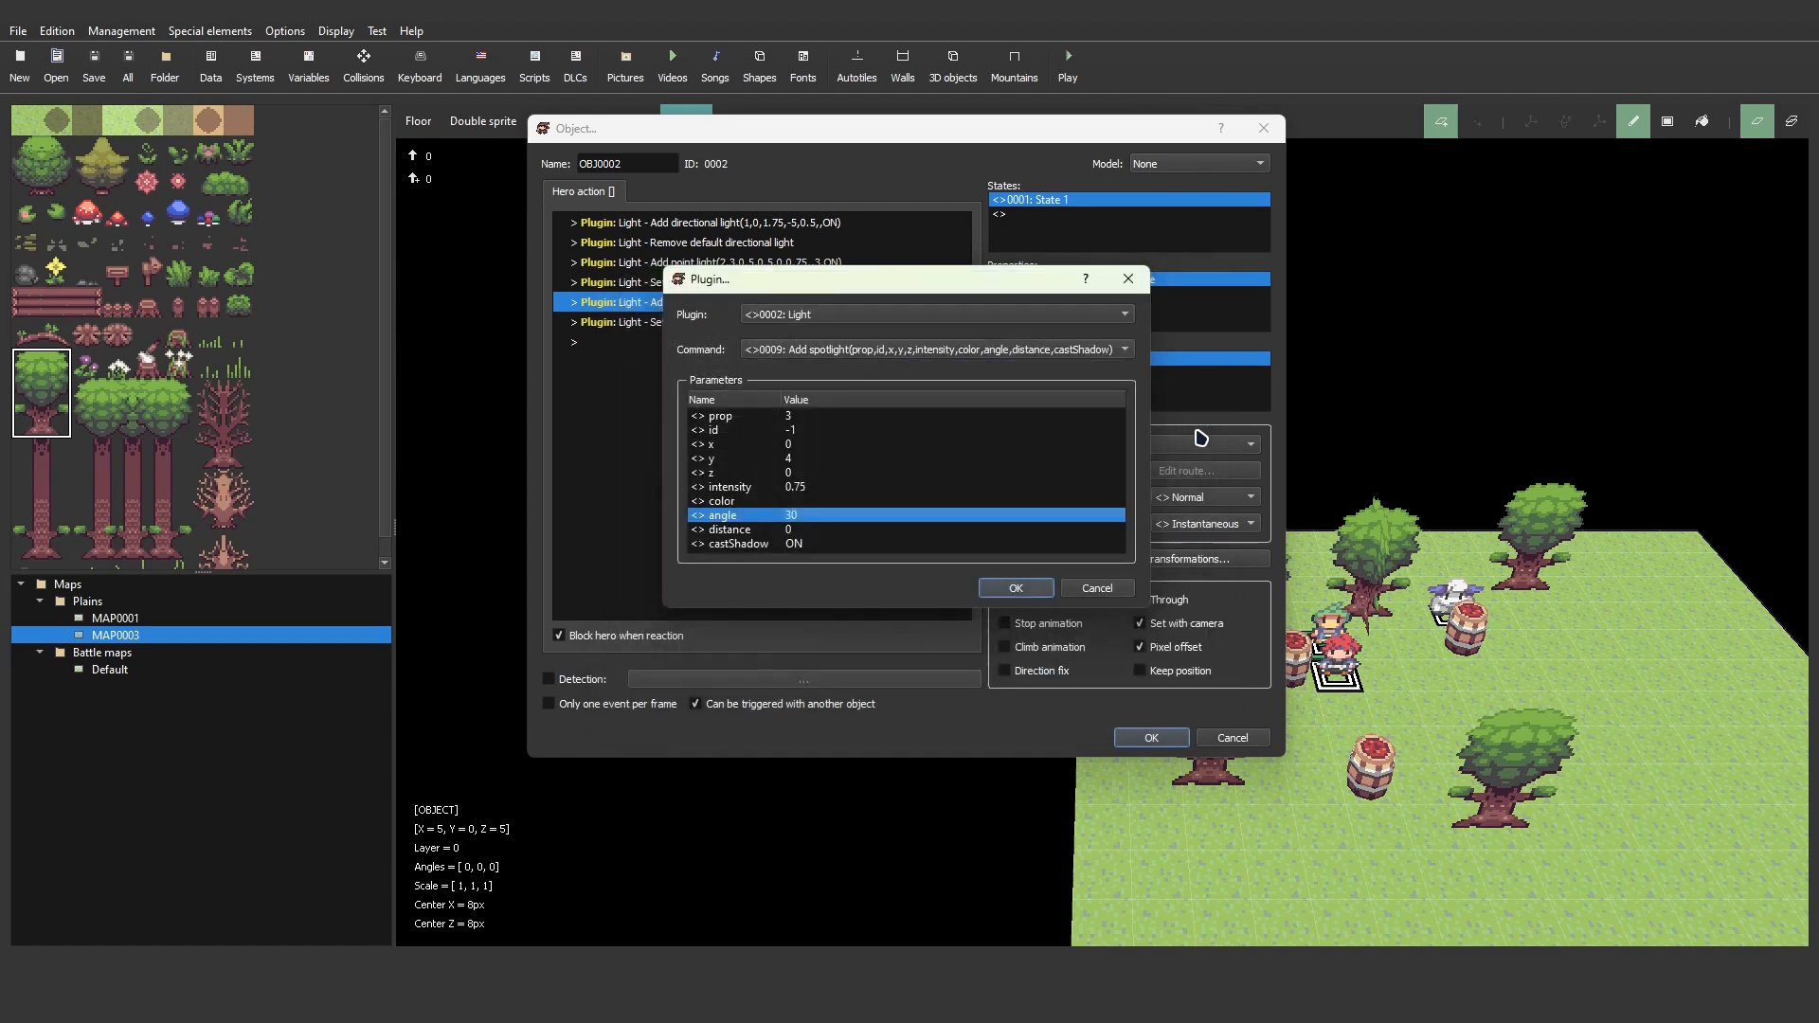
pyautogui.click(1041, 588)
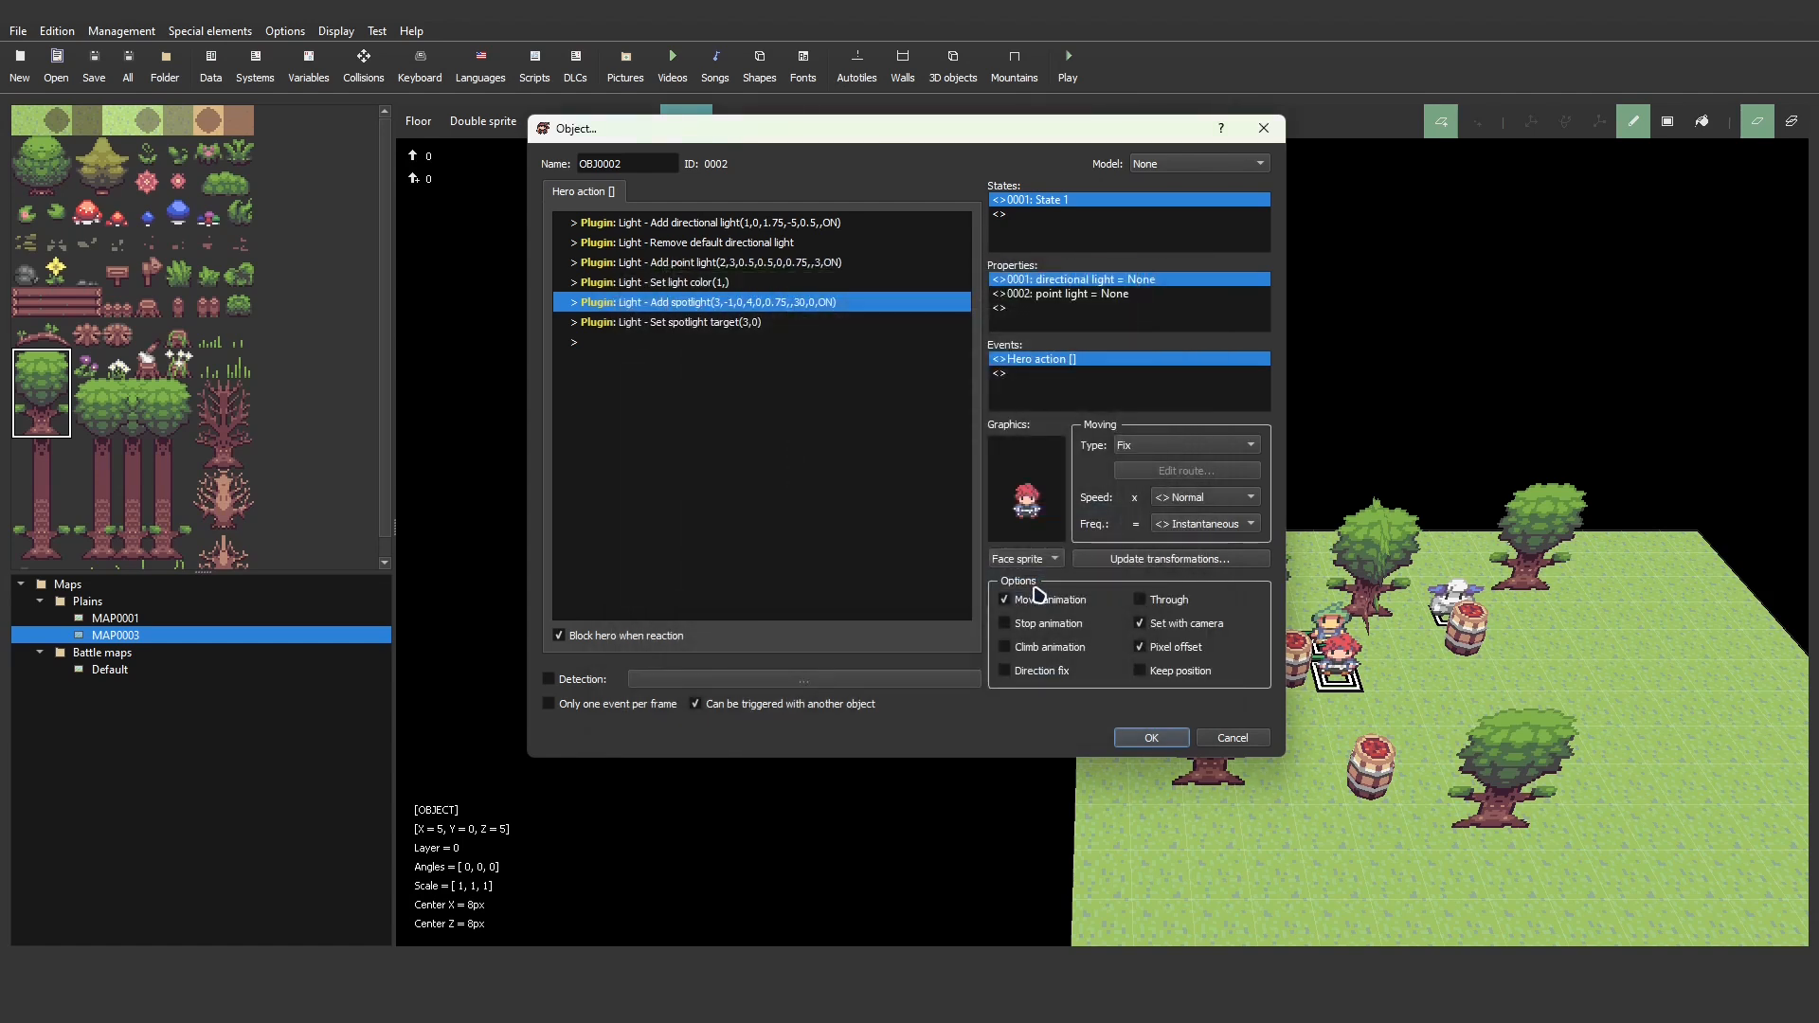
pyautogui.click(1123, 741)
# - Save all maps and playtest a new game to examine the 30-degree spotlight, then close it
pyautogui.click(1070, 74)
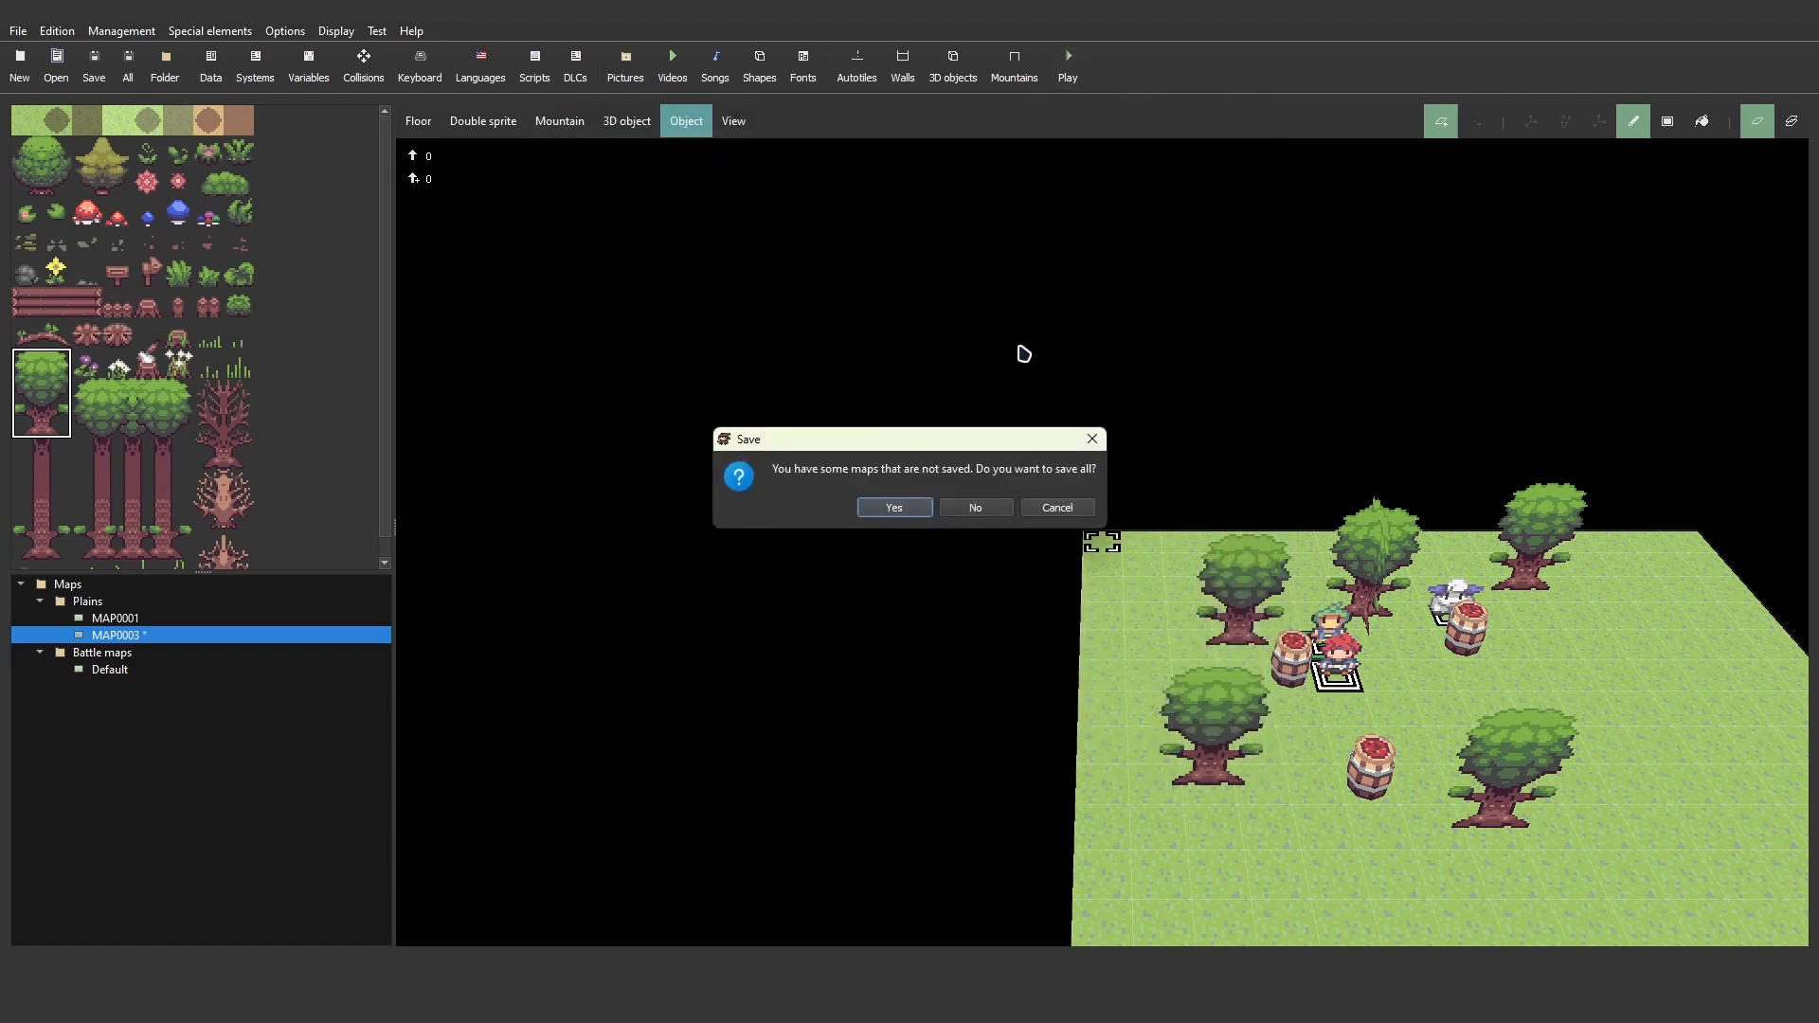
pyautogui.click(927, 509)
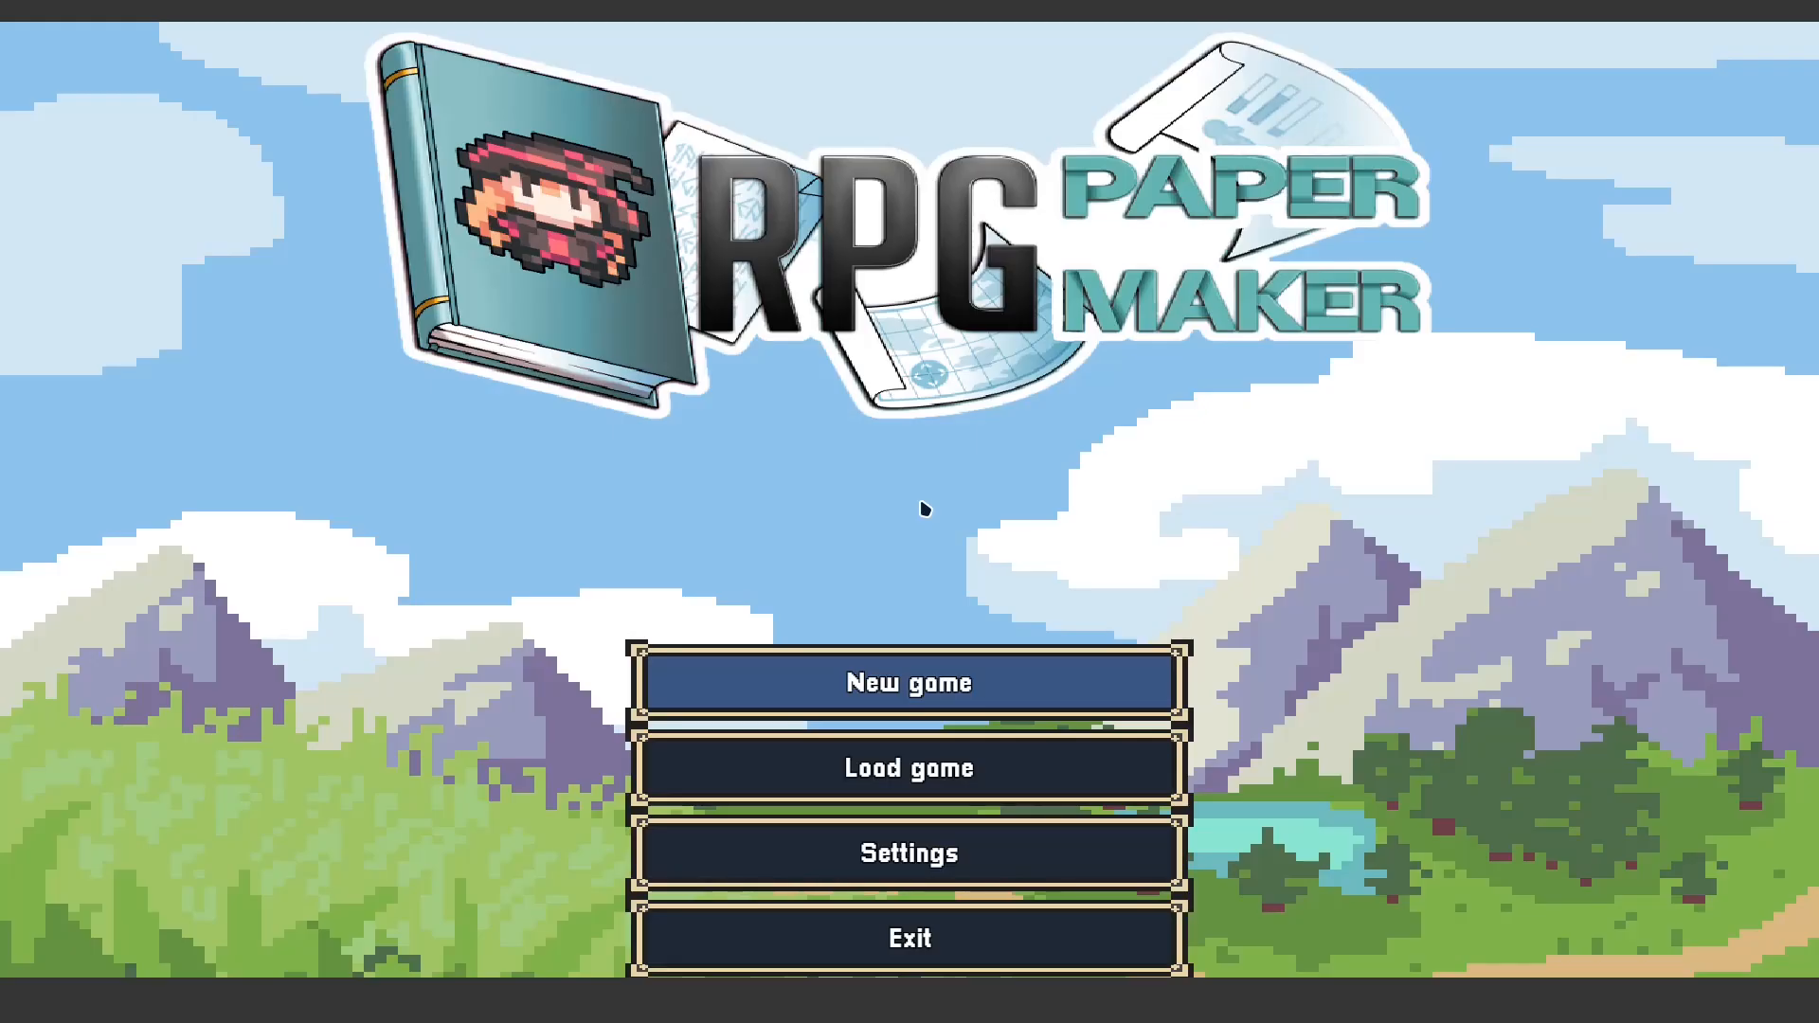
pyautogui.press('Return')
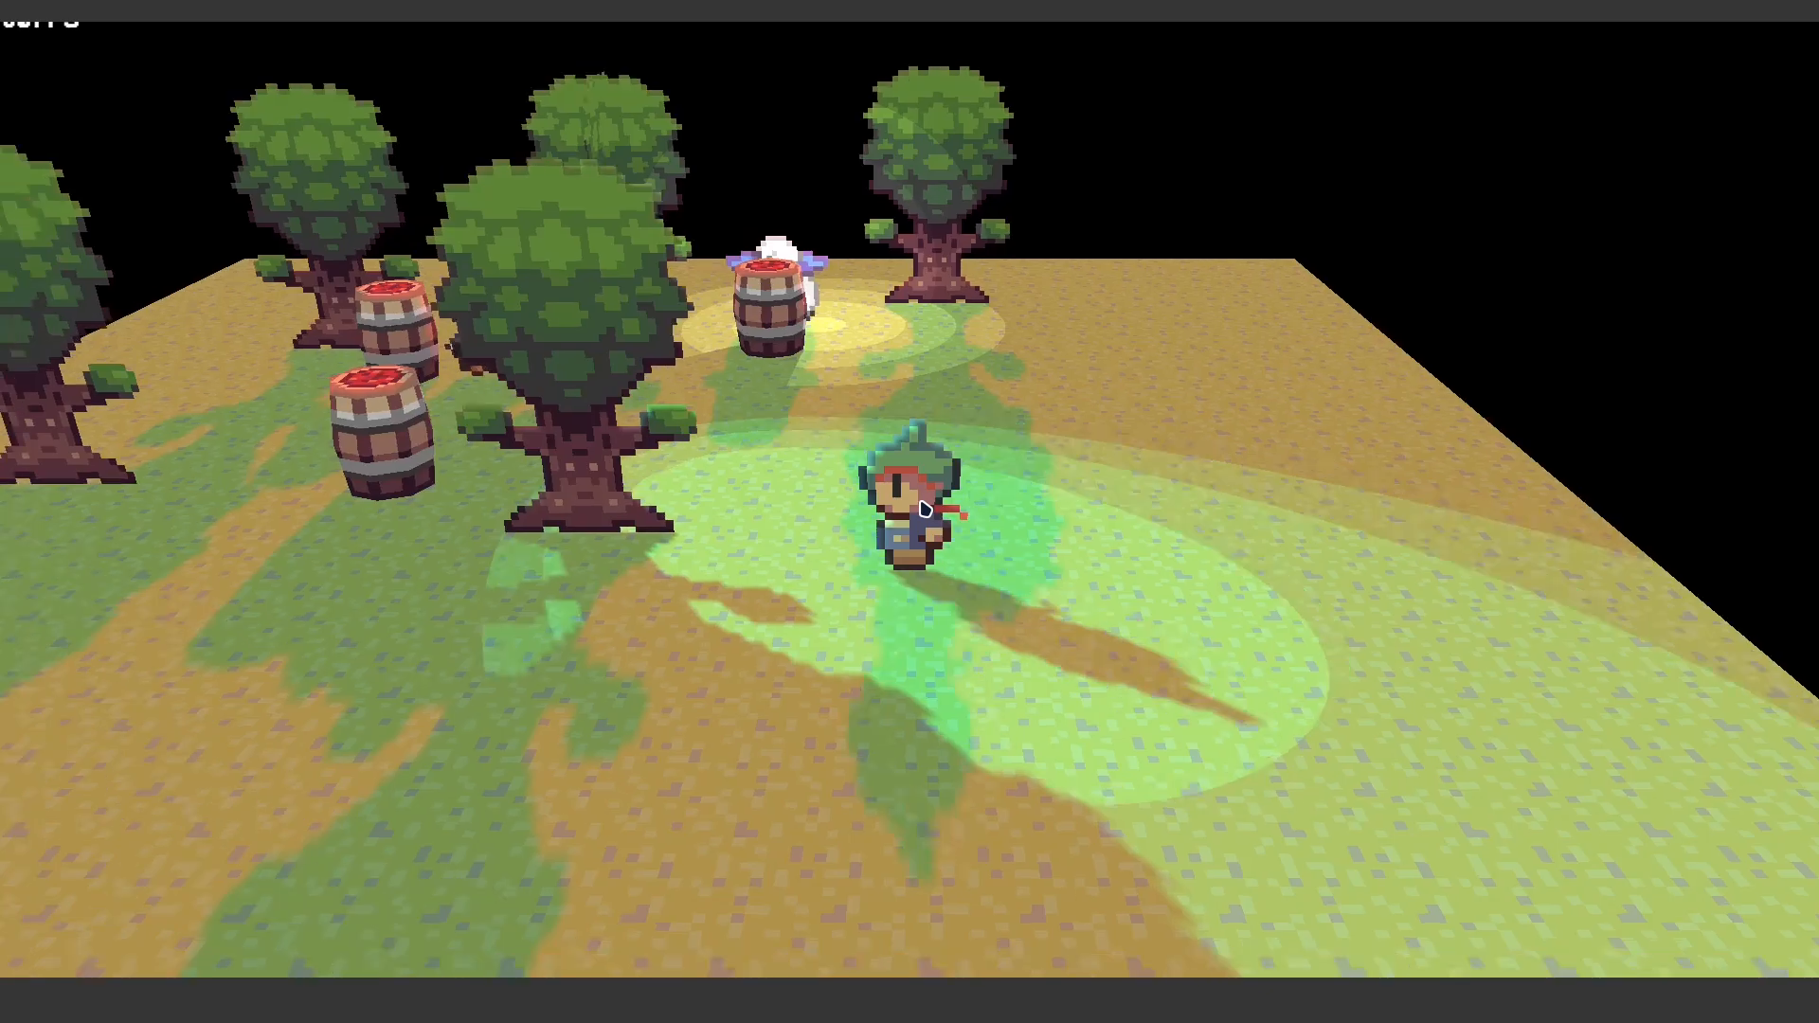
pyautogui.hotkey('alt', 'F4')
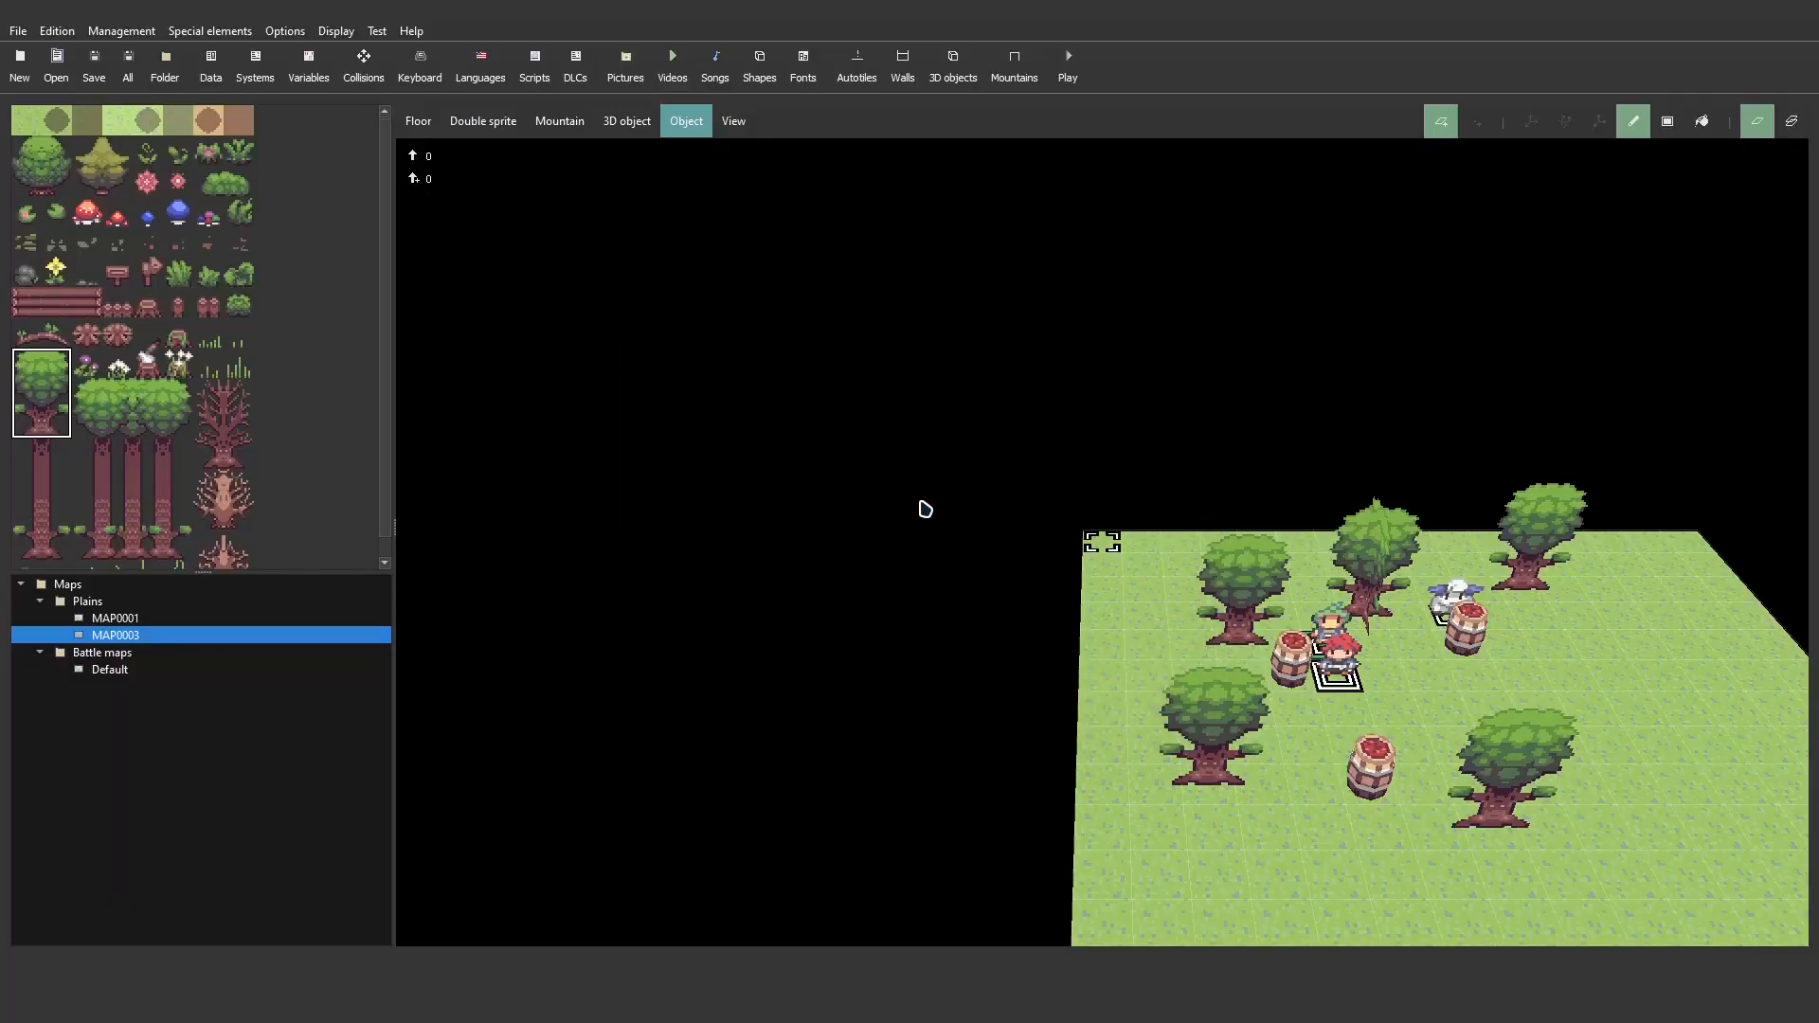
# - Set the angle of the Add spotlight command in object OBJ0002 to 90 and accept the object changes
pyautogui.doubleClick(1341, 682)
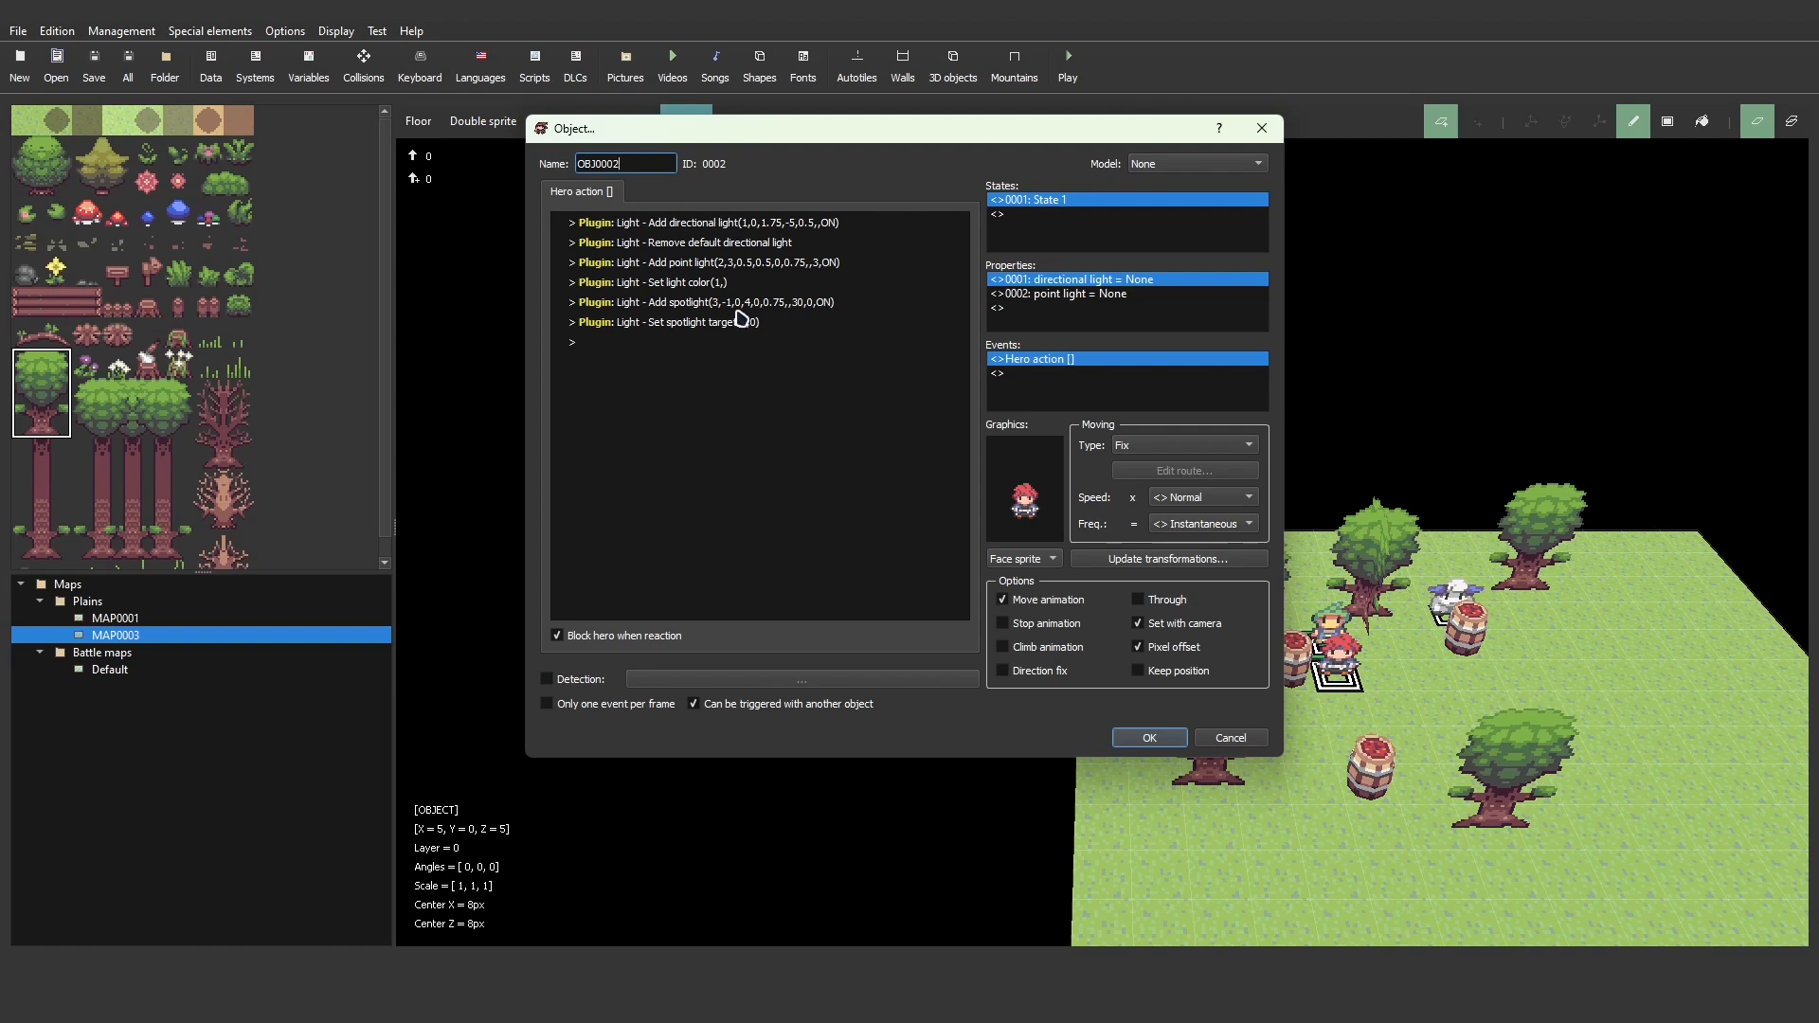
pyautogui.doubleClick(757, 304)
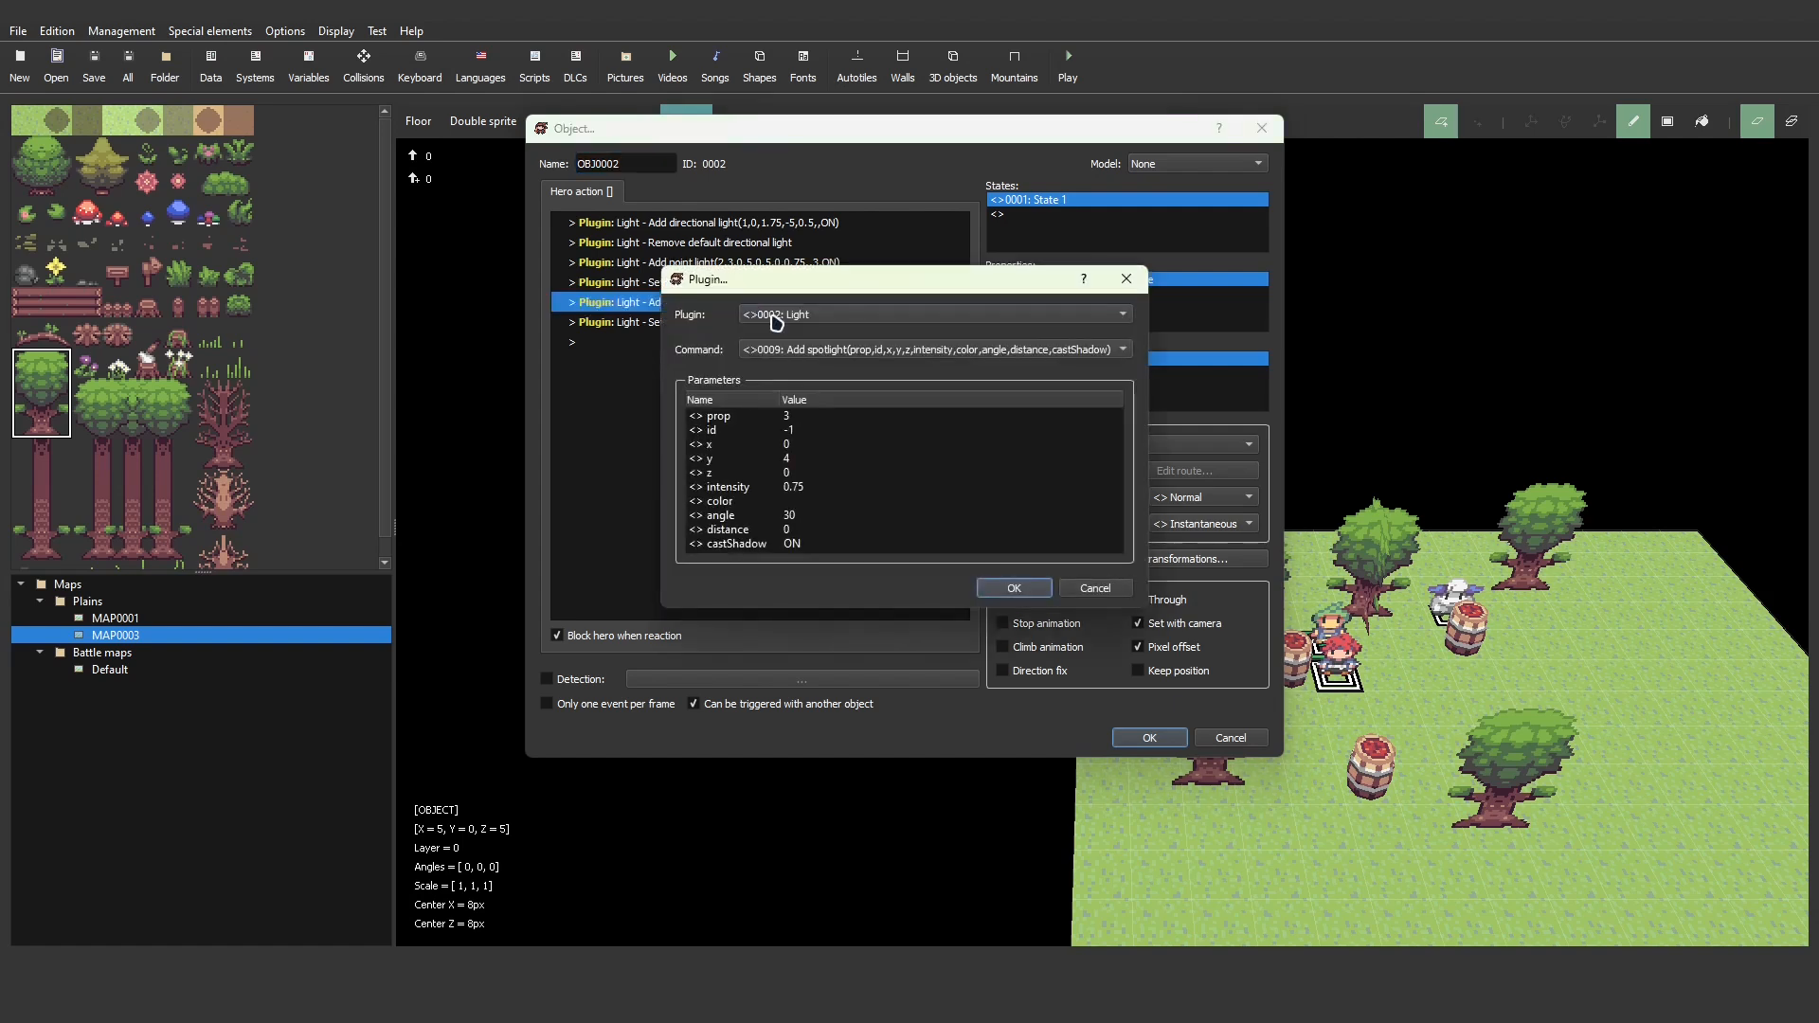
pyautogui.doubleClick(792, 516)
pyautogui.click(895, 369)
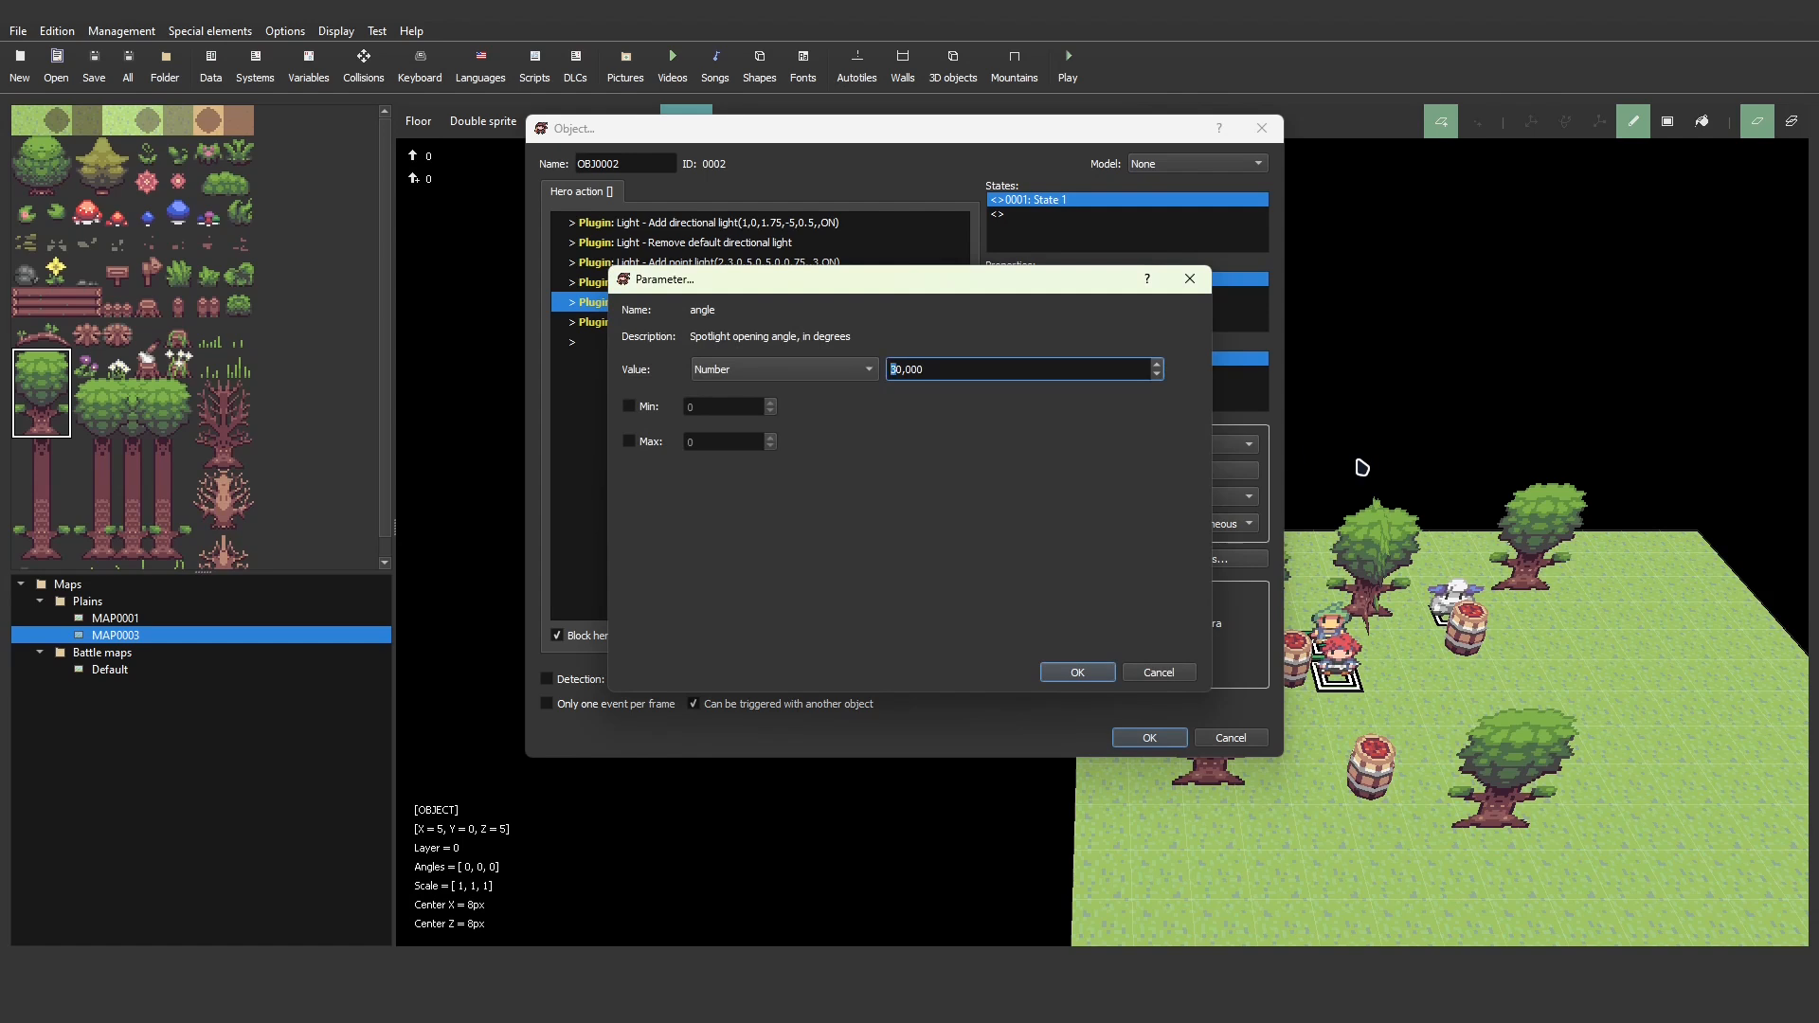
pyautogui.click(1079, 673)
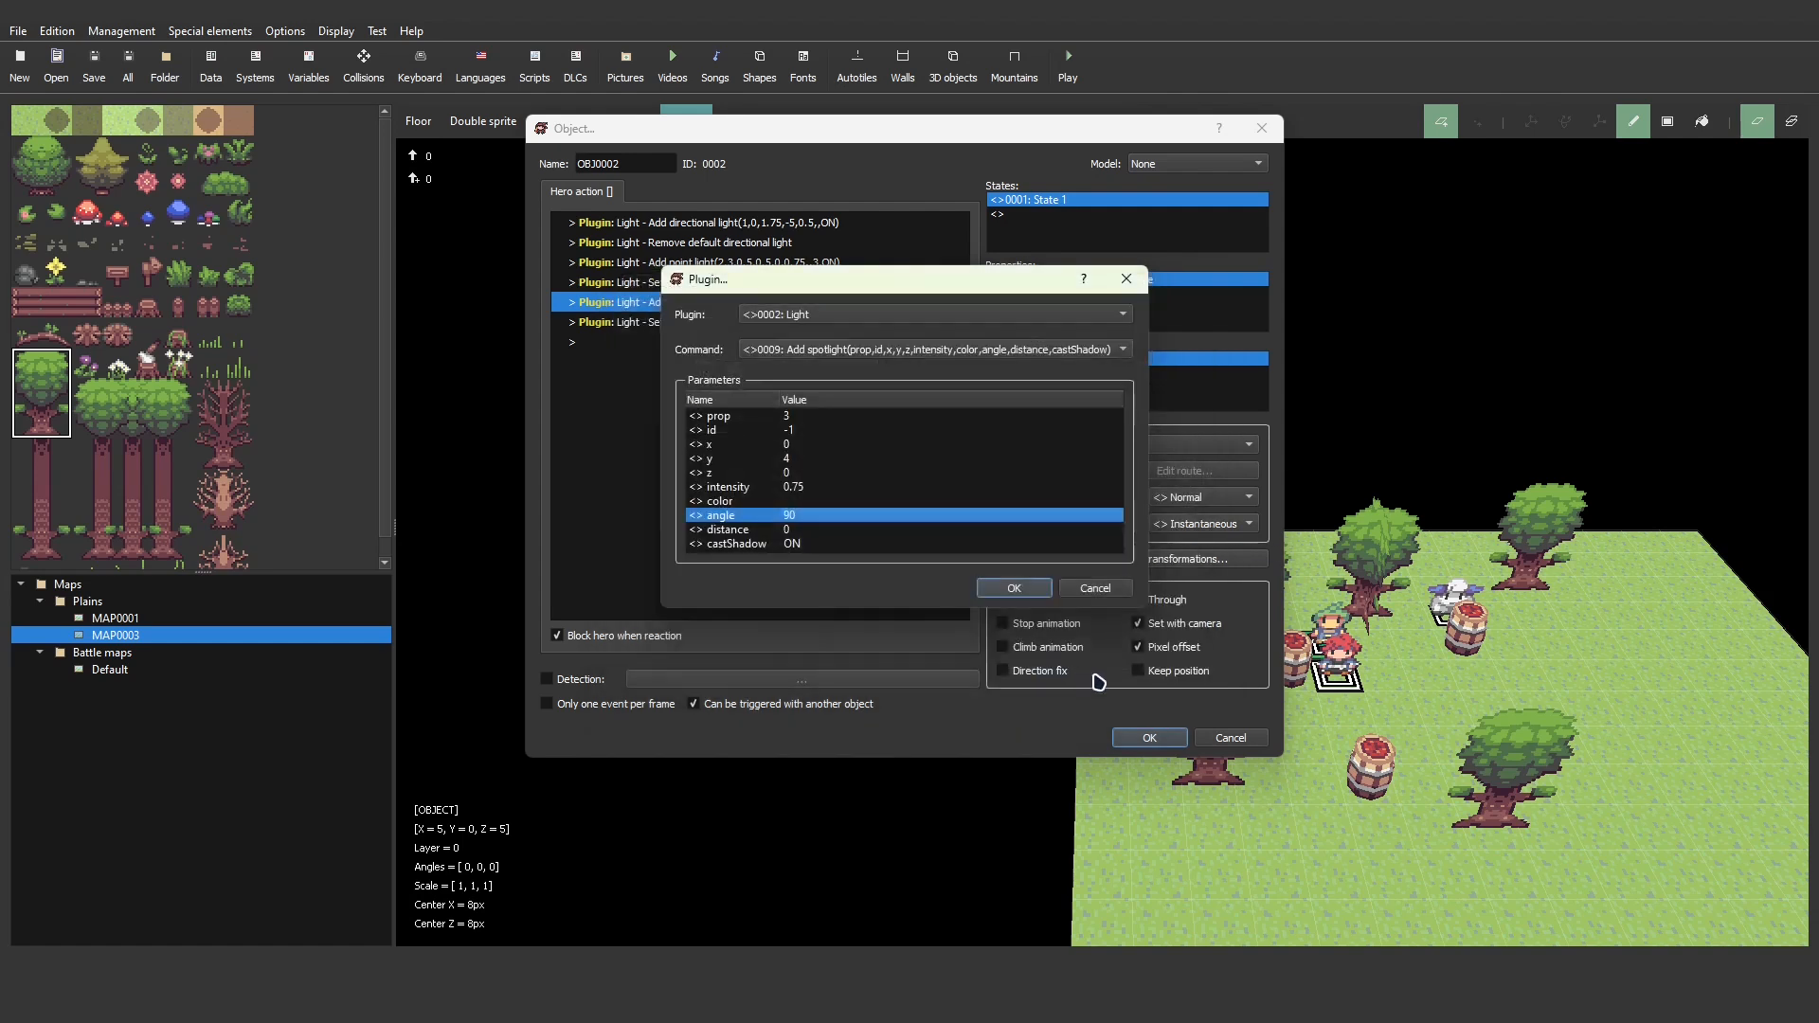
pyautogui.click(1033, 593)
pyautogui.click(1143, 738)
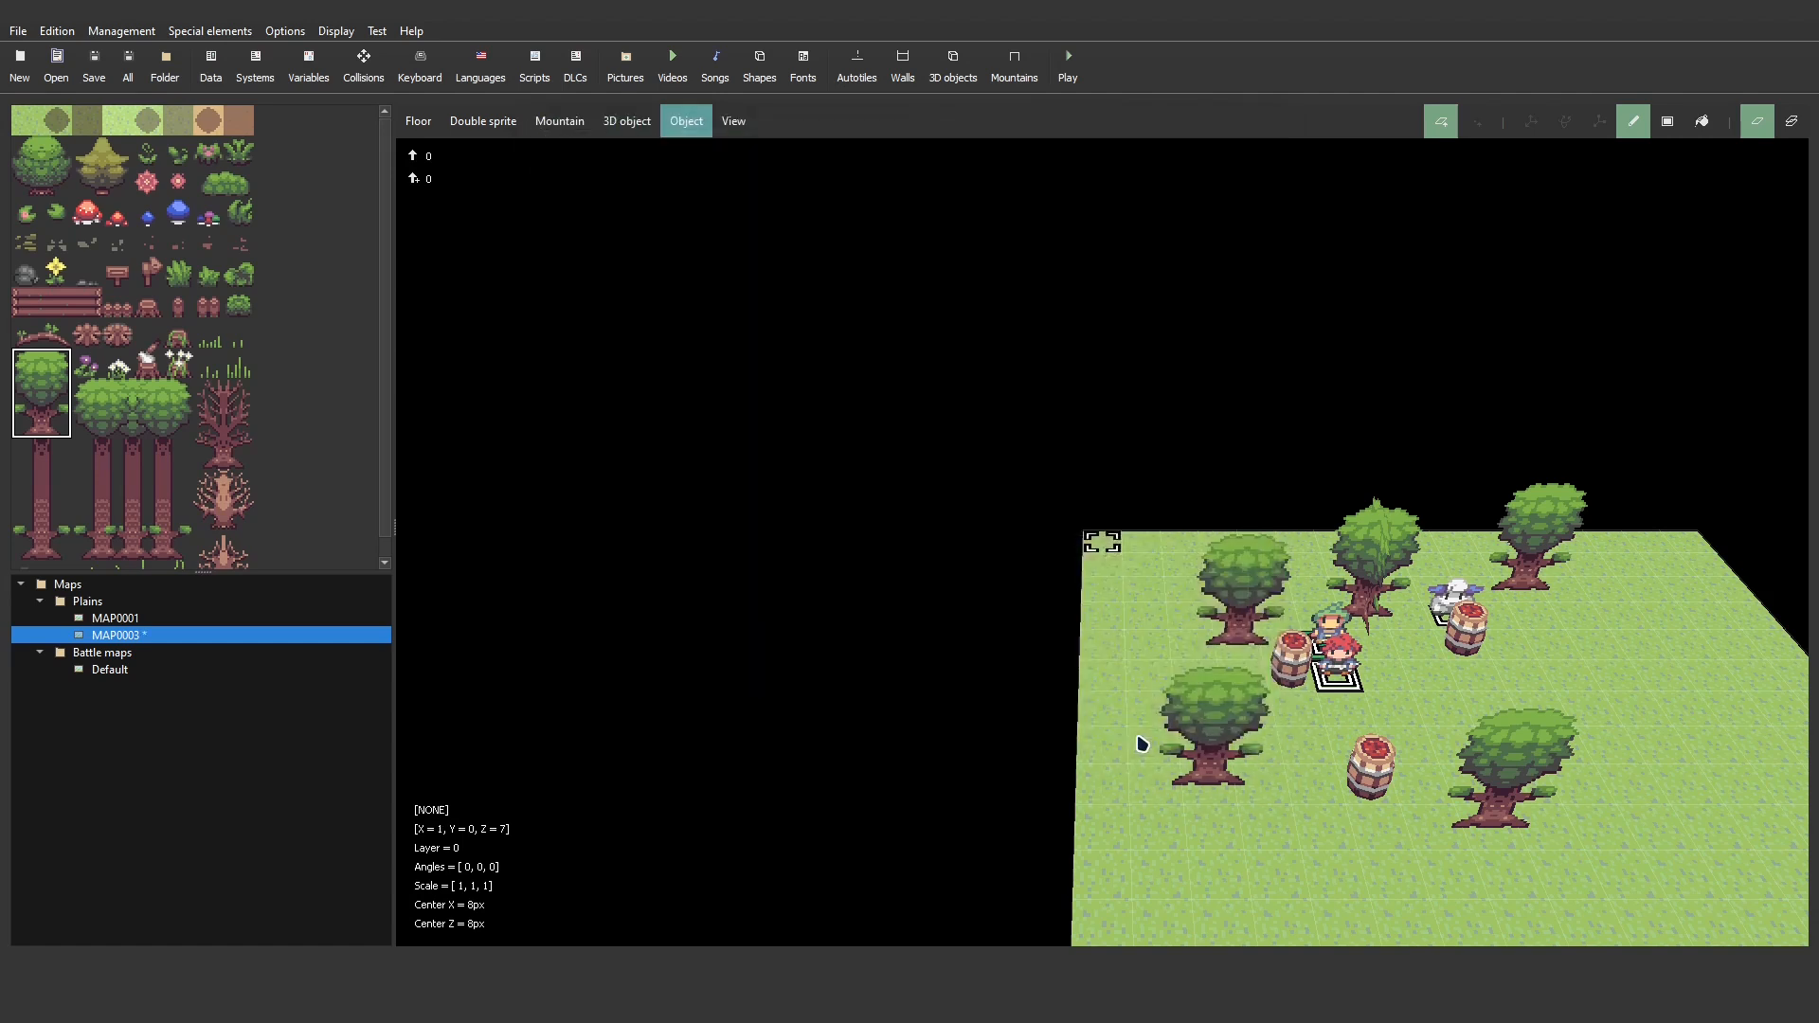
# - Save the maps and walk the hero around in a new test game to examine the 90-degree spotlight, ending by closing it
pyautogui.click(1068, 68)
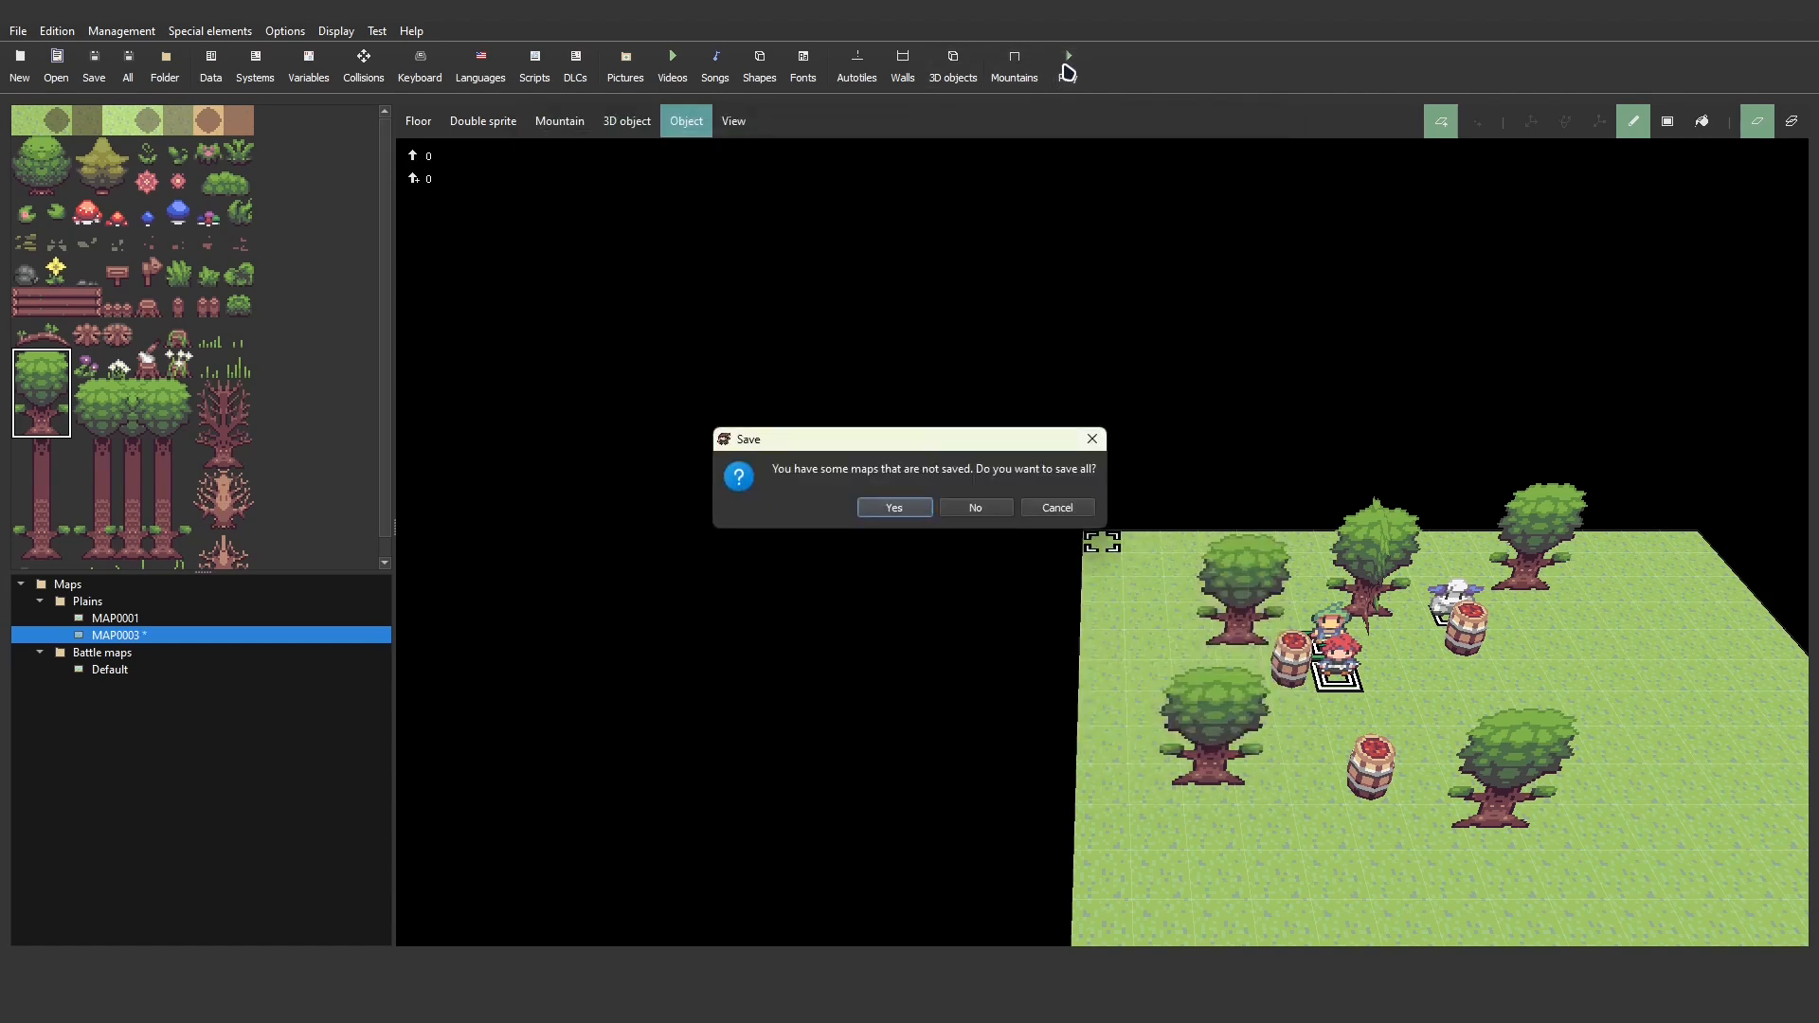
pyautogui.press('Return')
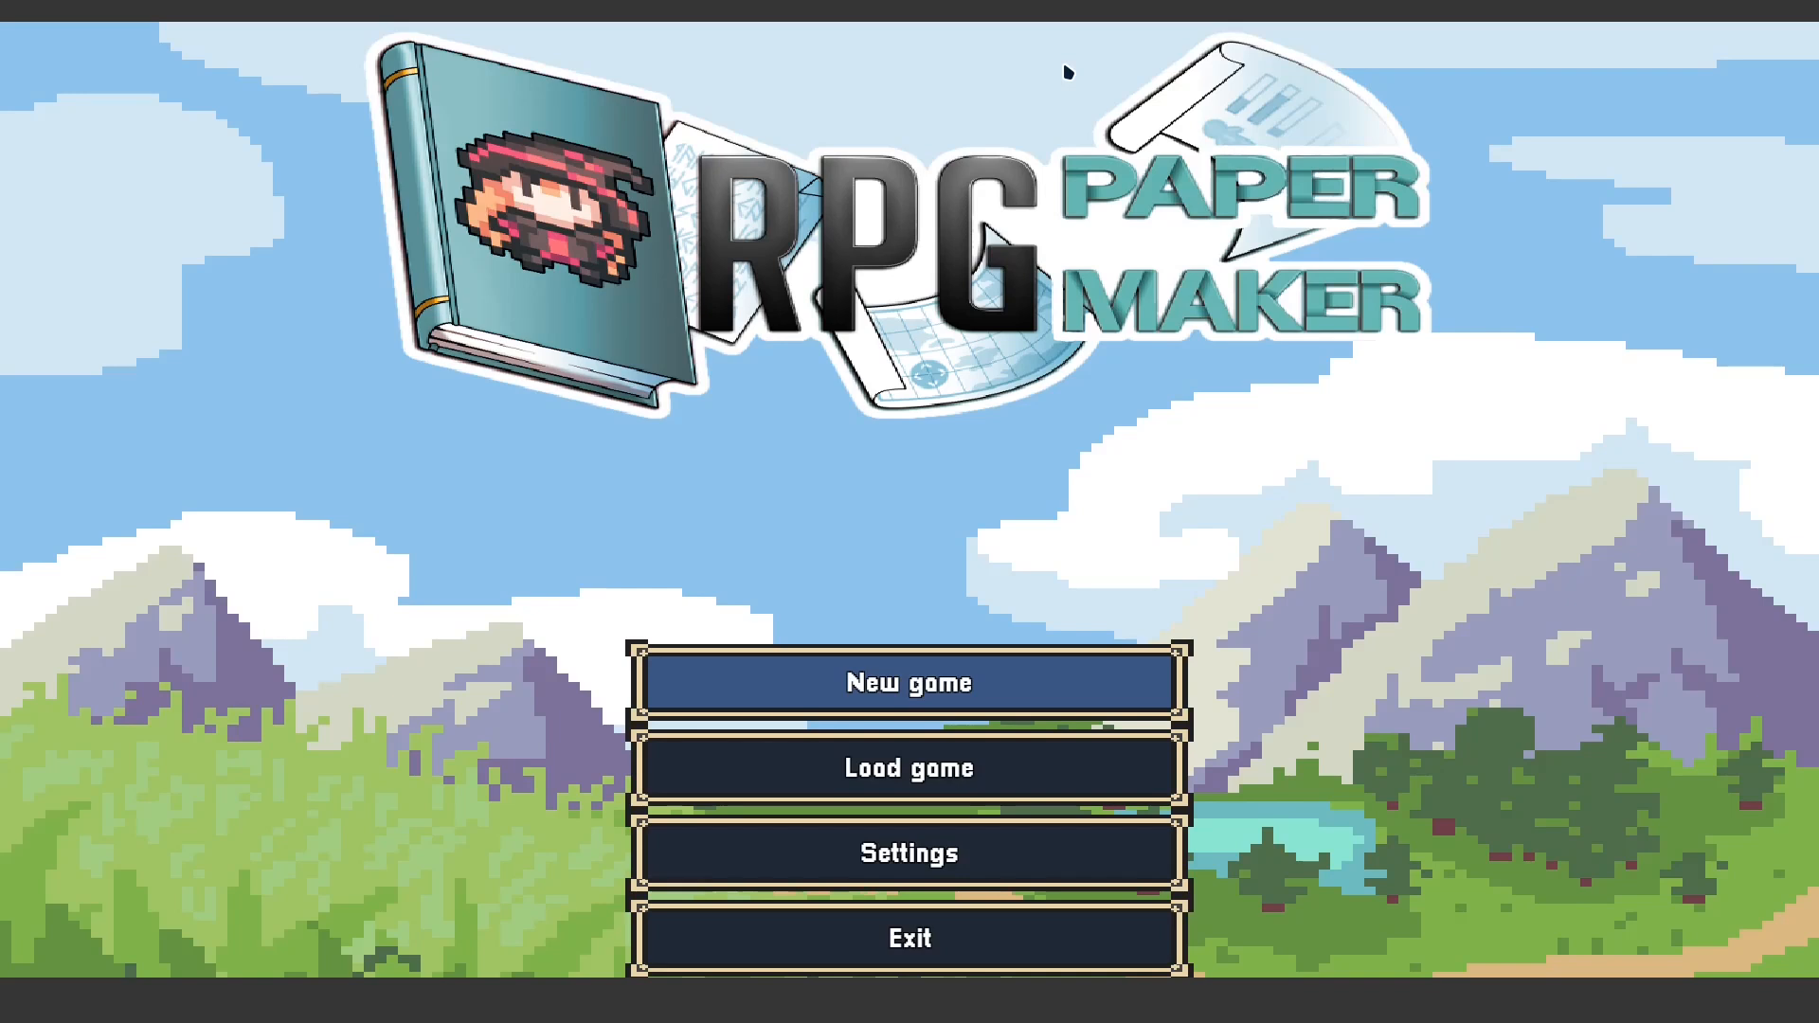
pyautogui.press('Return')
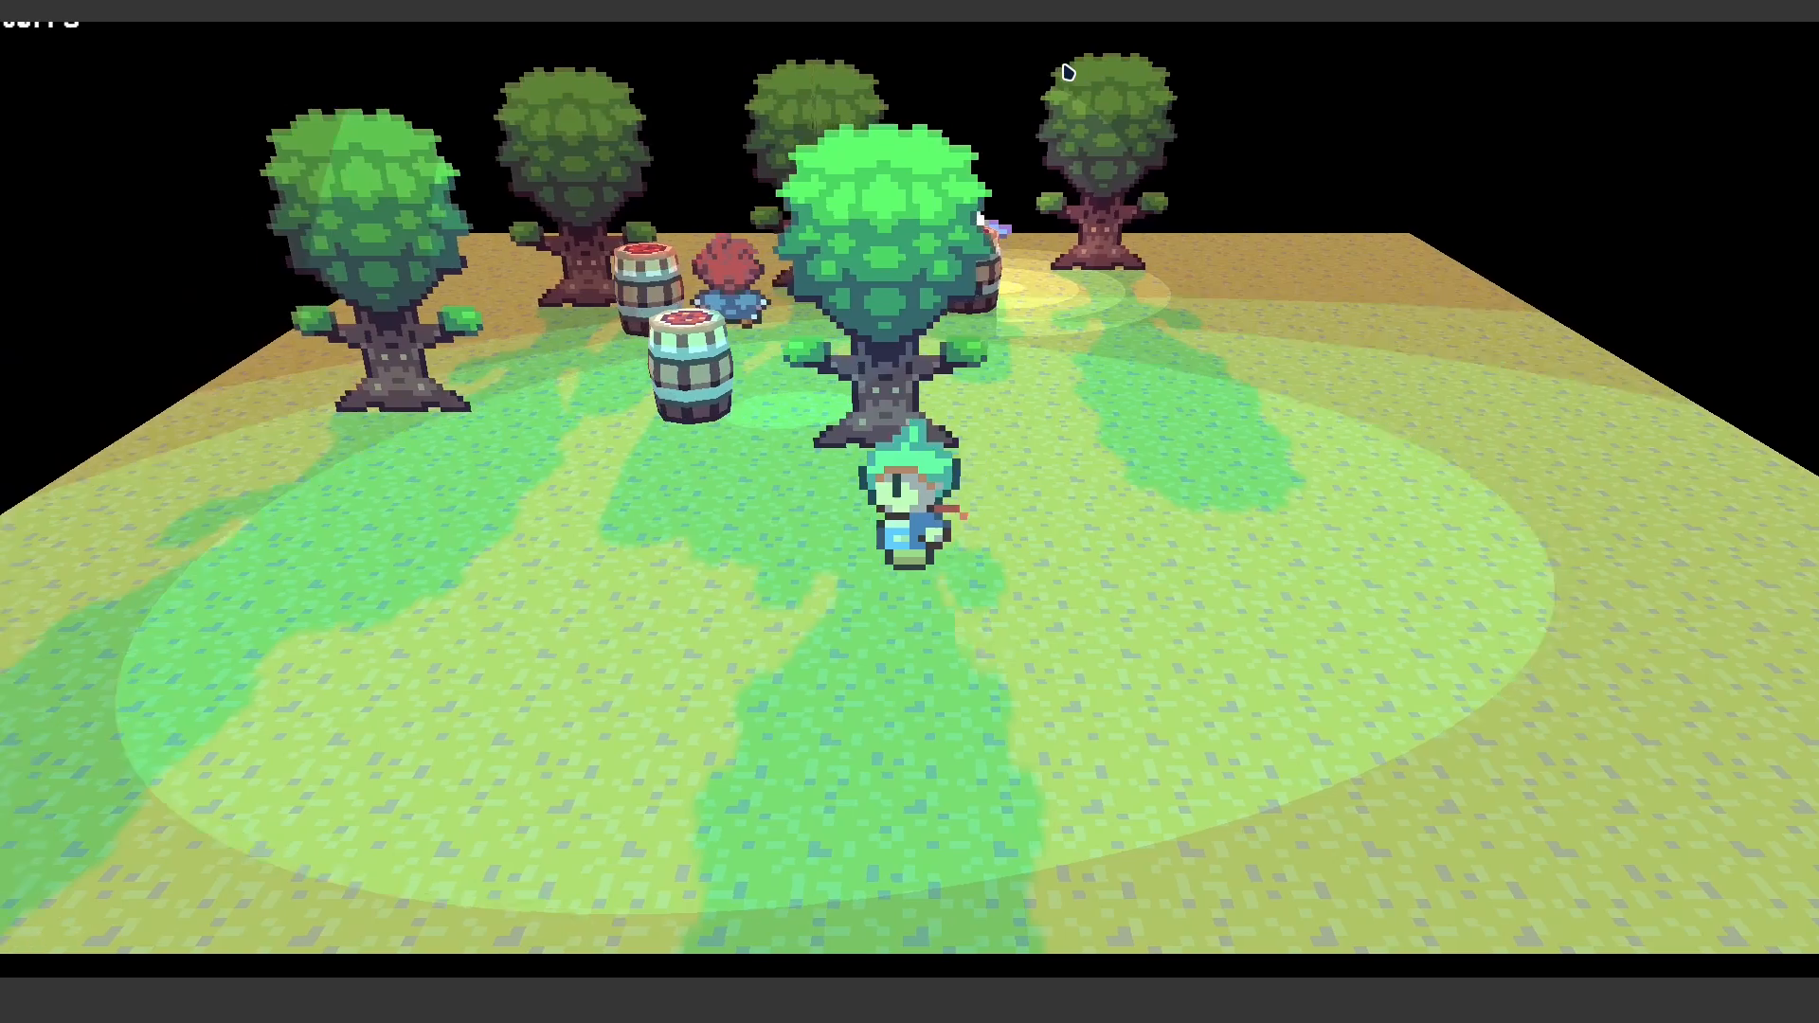
pyautogui.press('d')
pyautogui.press('w')
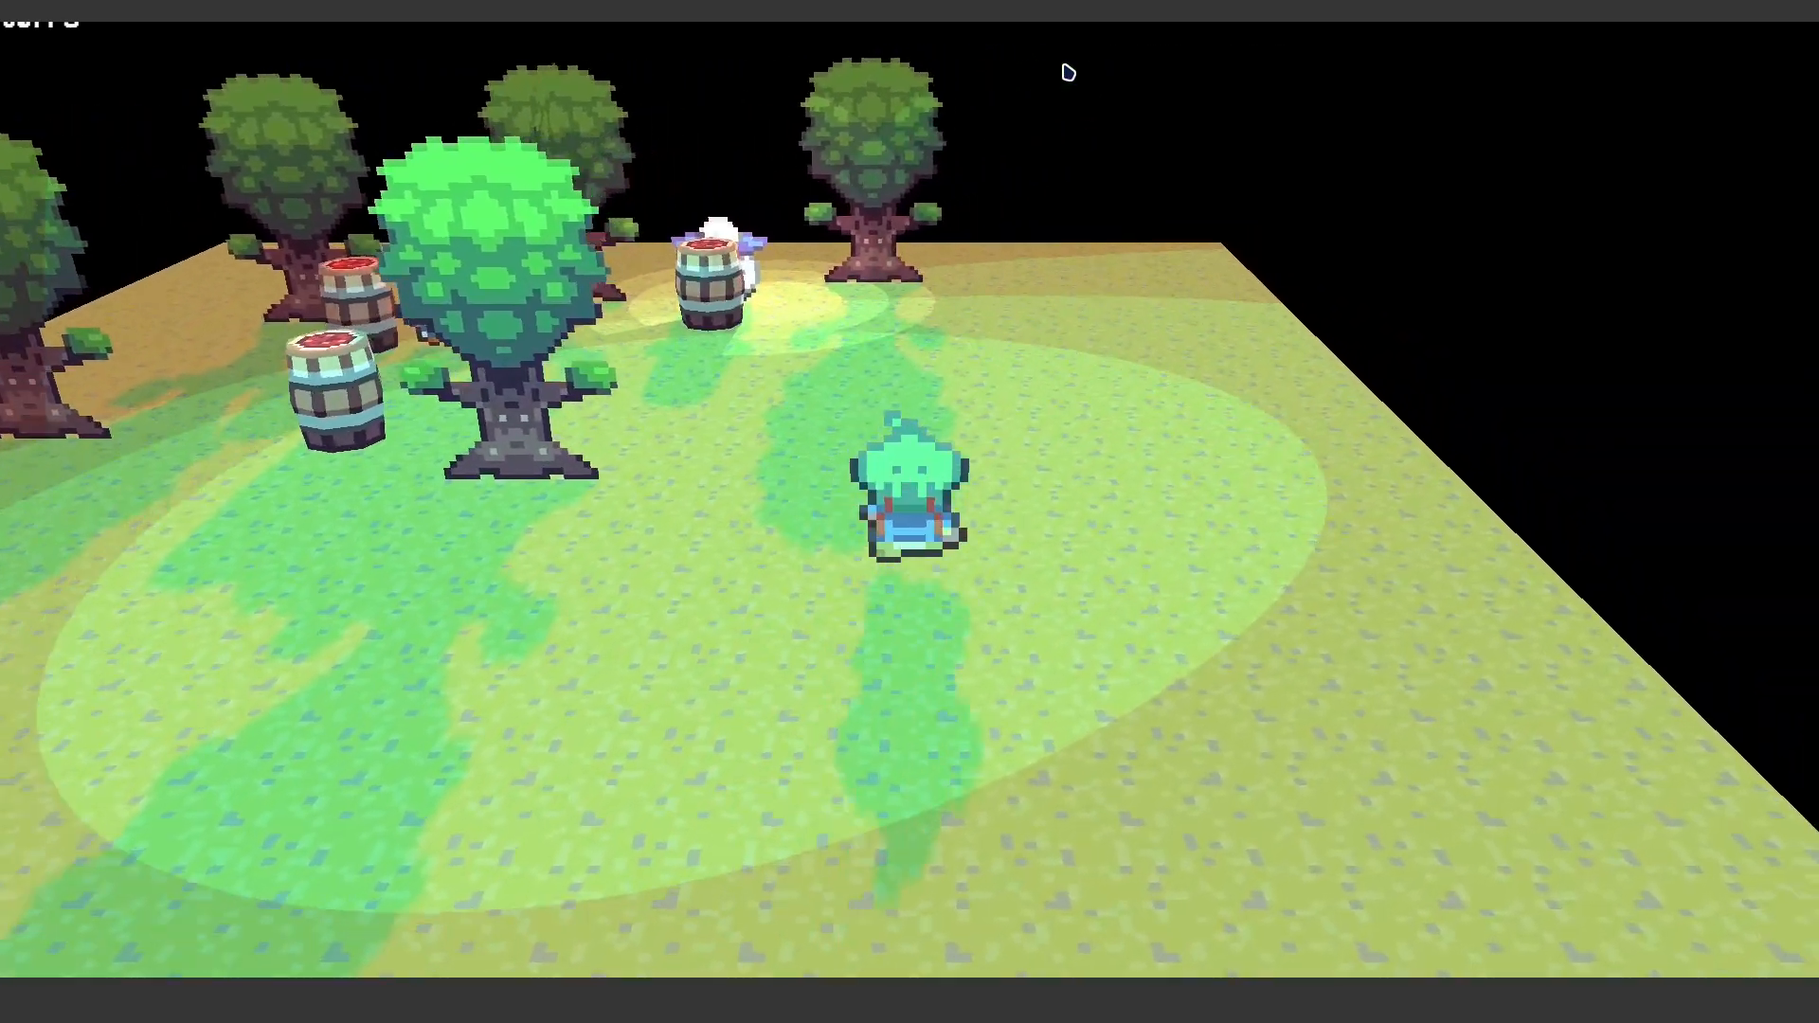
pyautogui.hotkey('alt', 'F4')
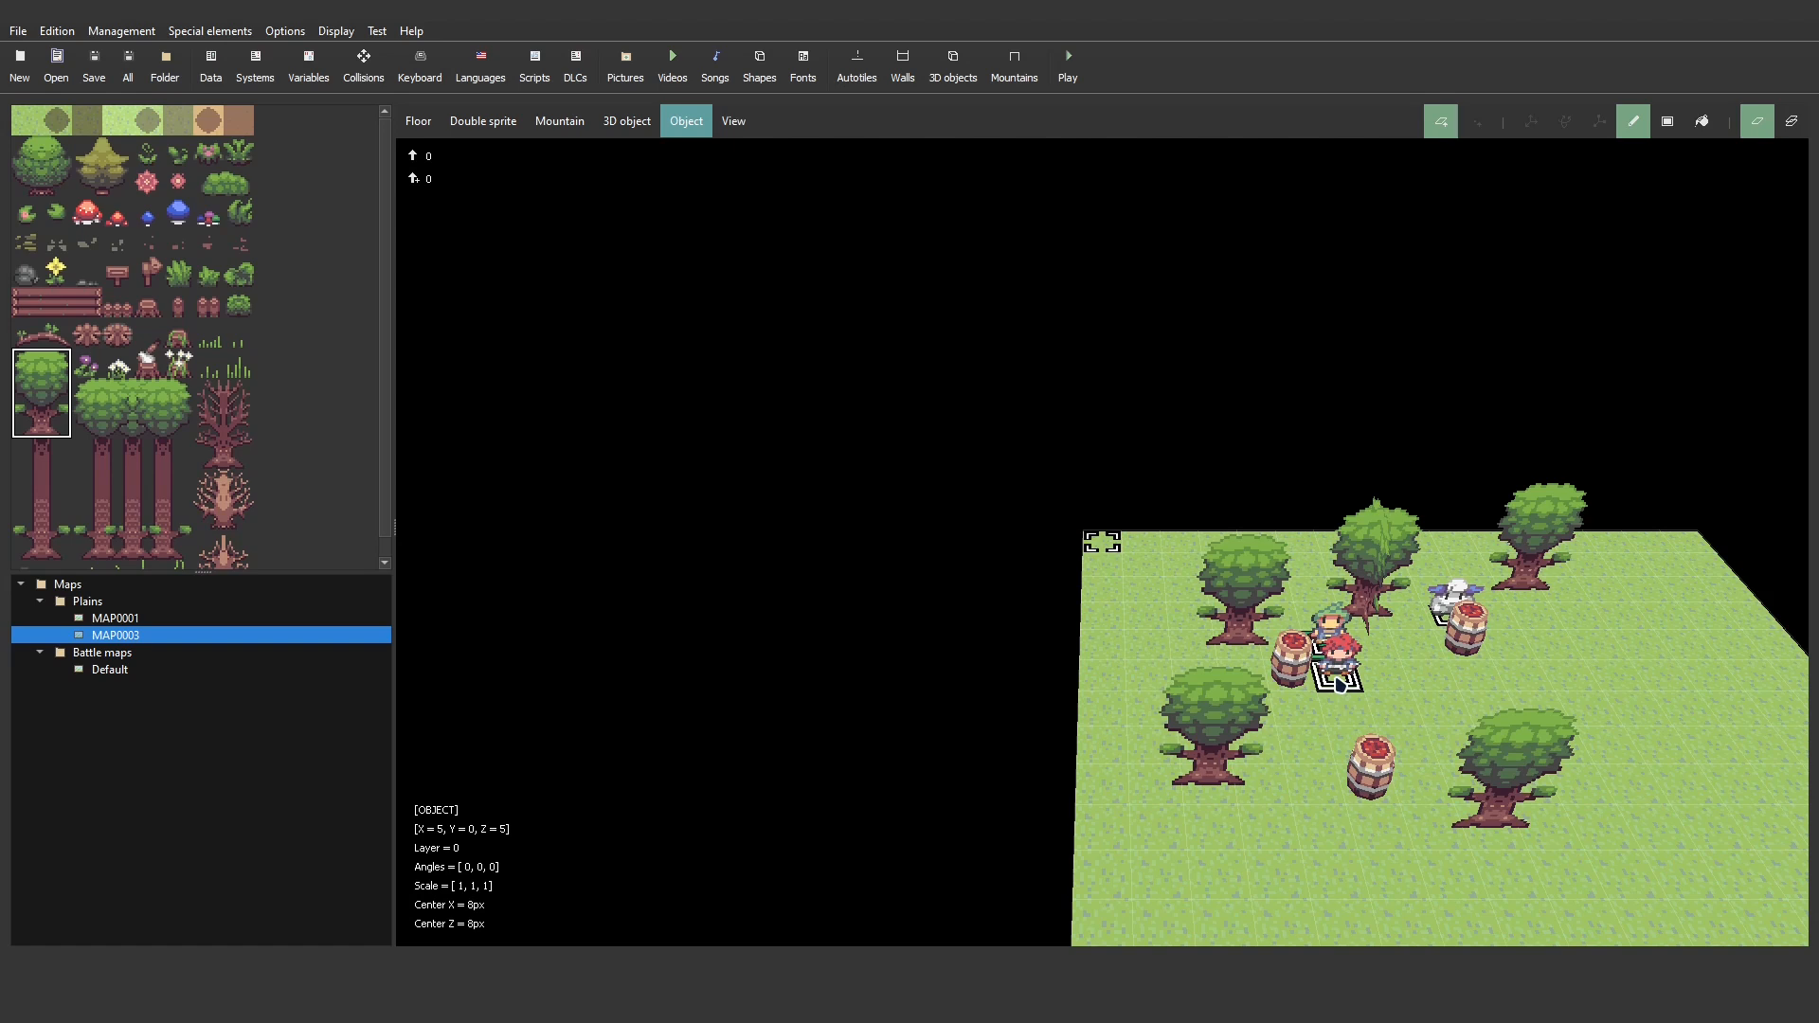
# - Set the opening angle of the red-haired character's Add spotlight command to 20
pyautogui.doubleClick(1339, 683)
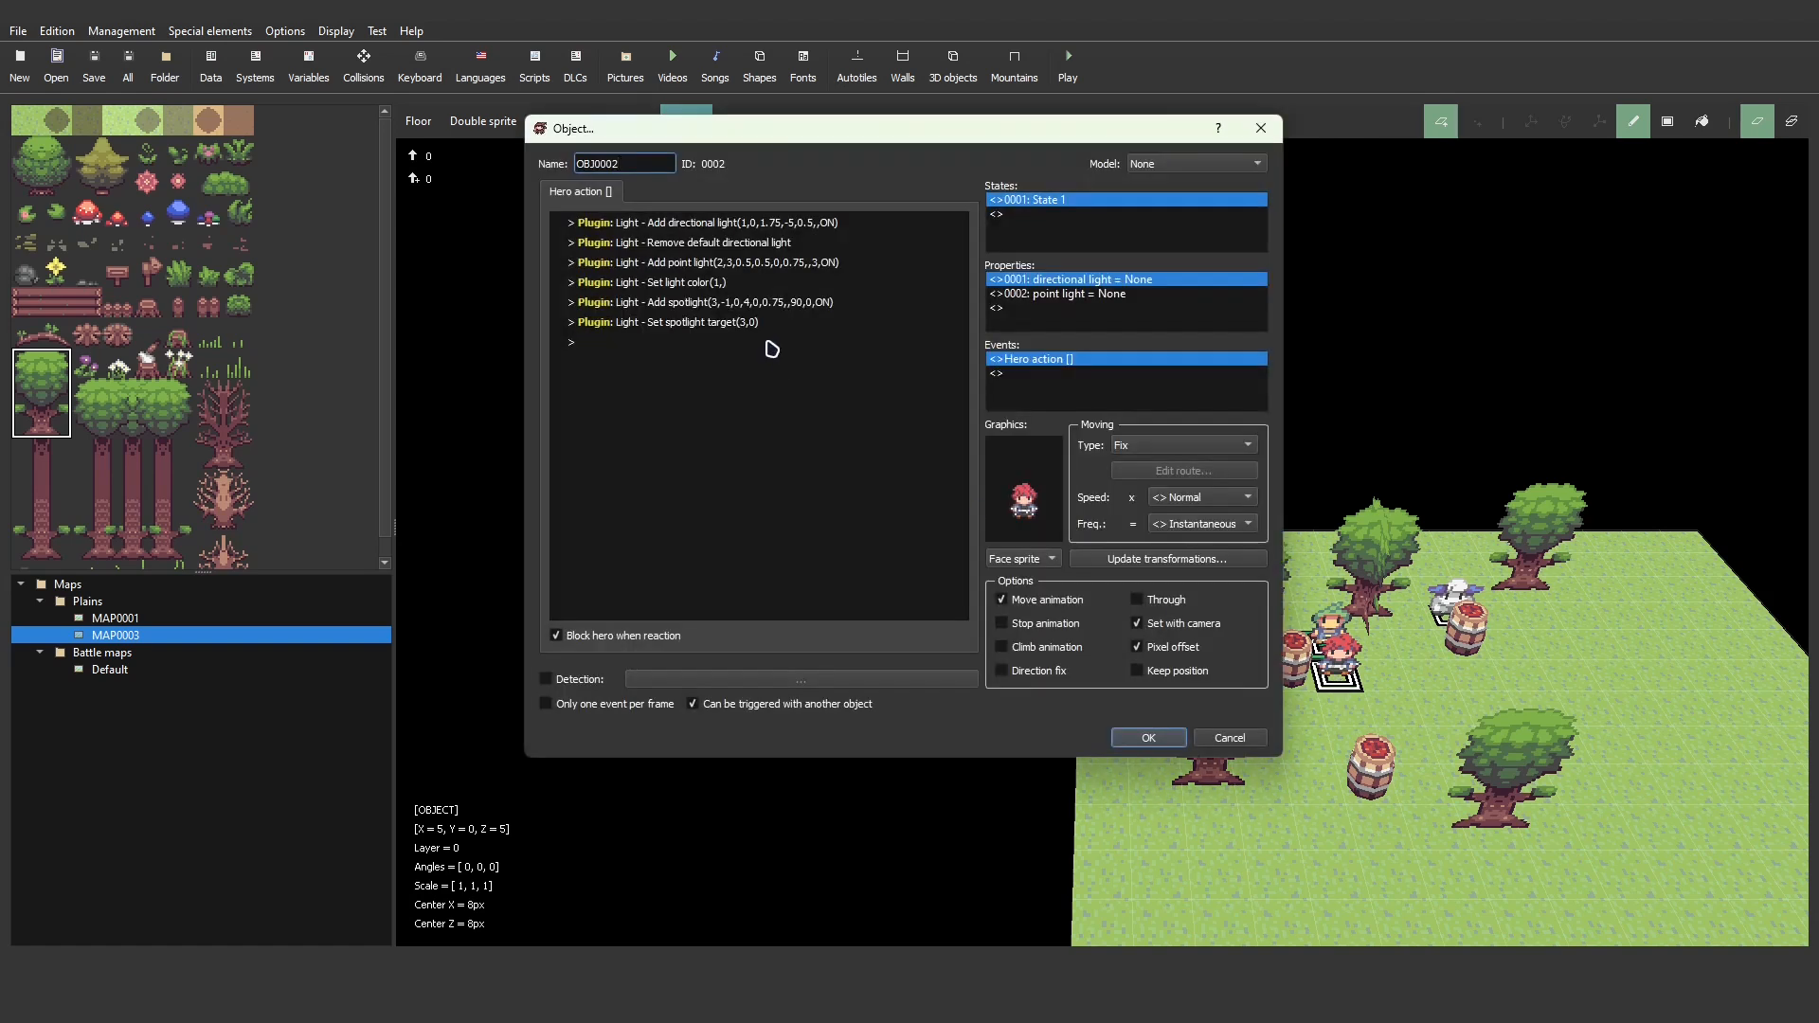
pyautogui.doubleClick(758, 302)
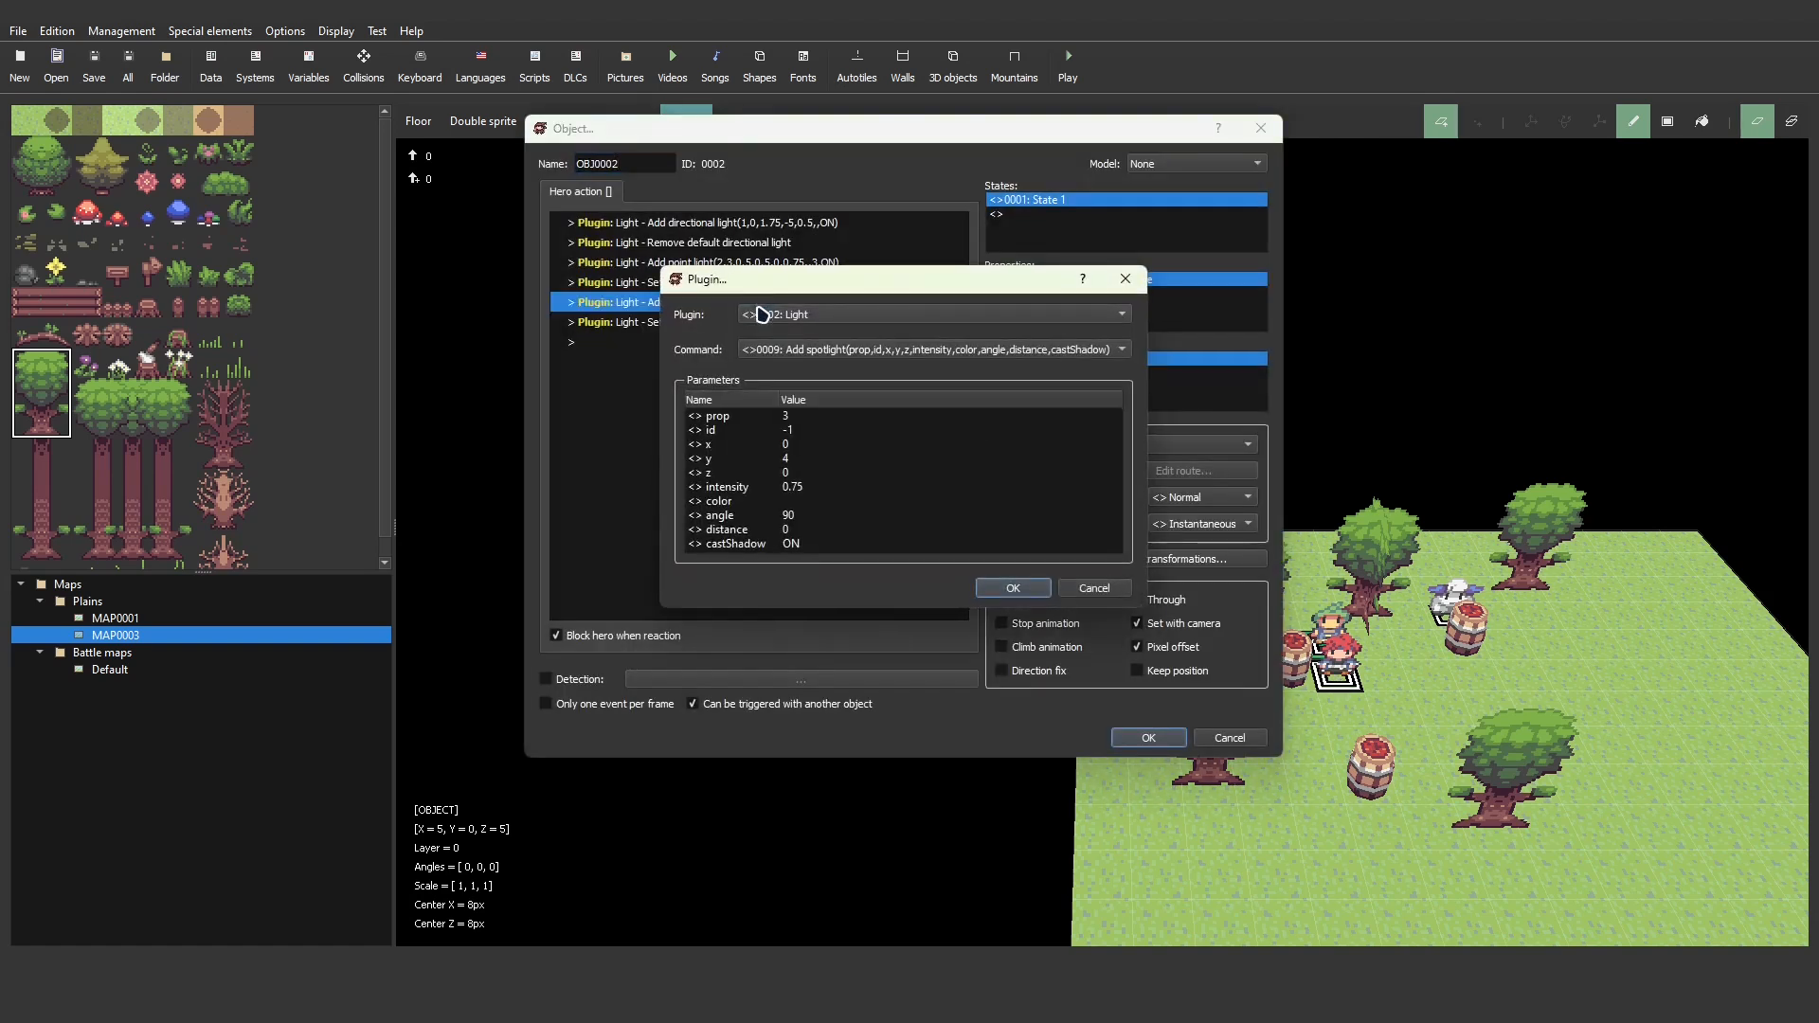
pyautogui.doubleClick(769, 515)
pyautogui.click(895, 369)
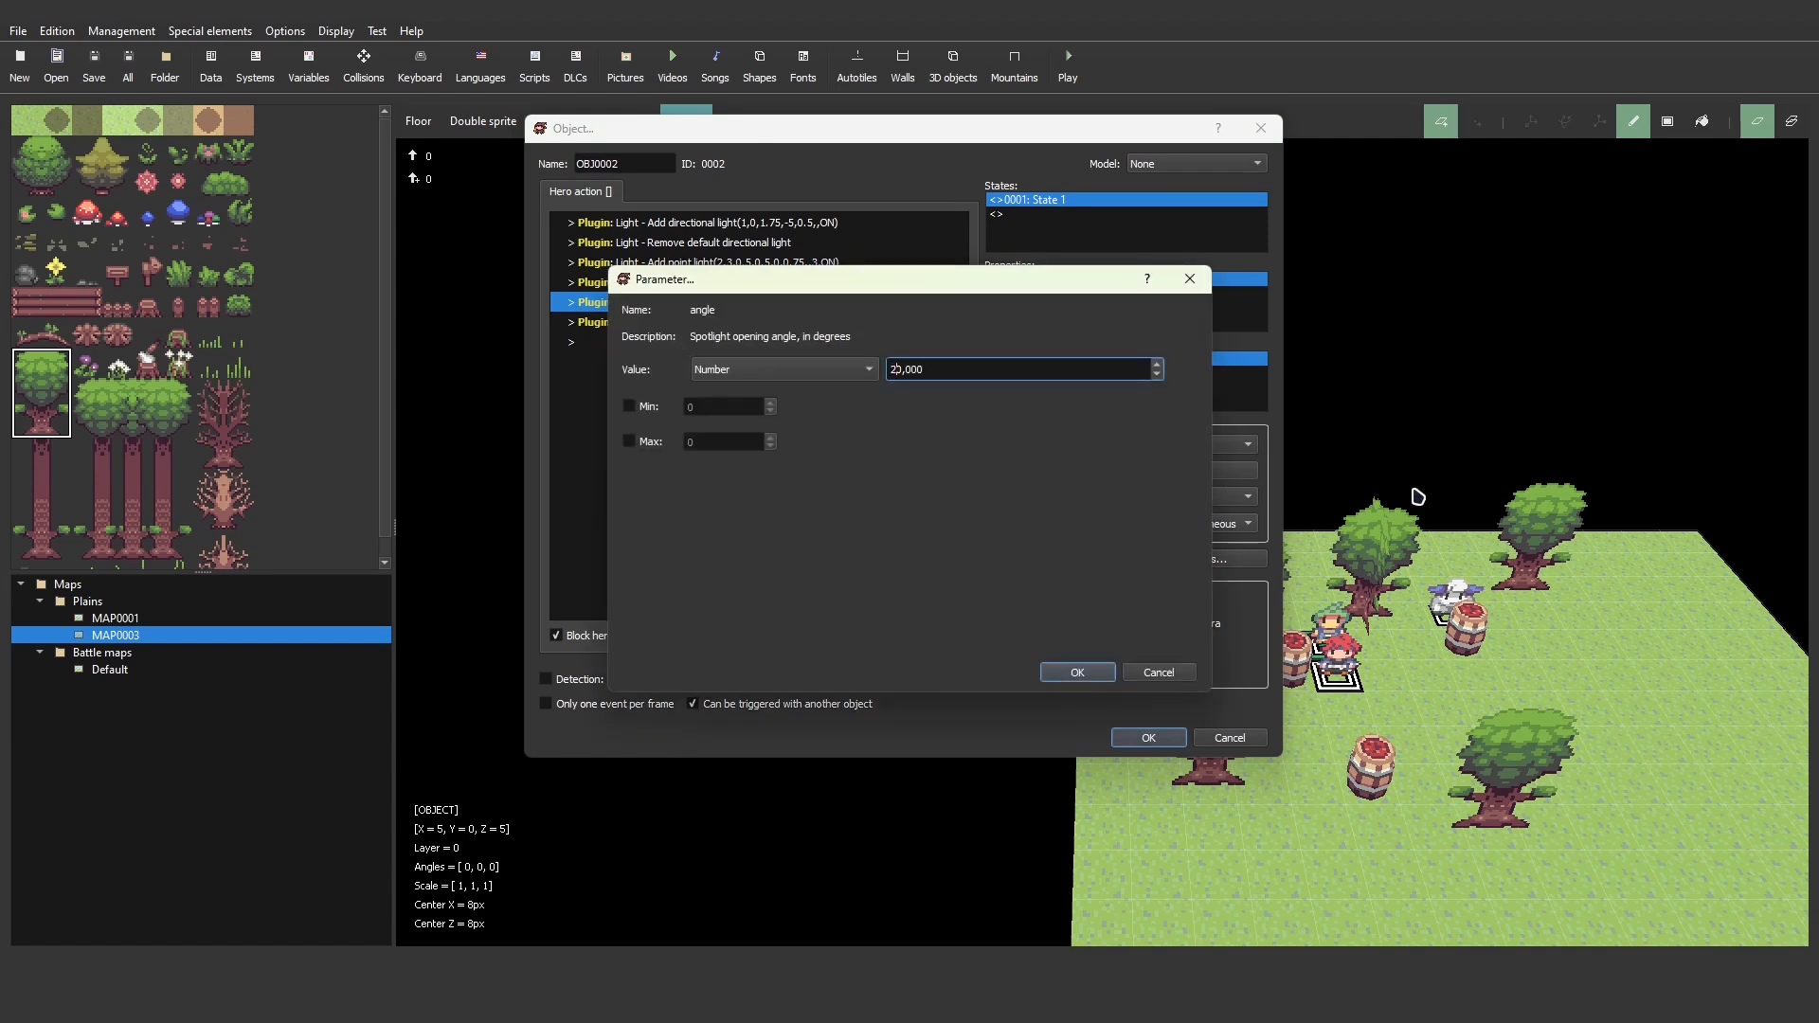
pyautogui.press('Return')
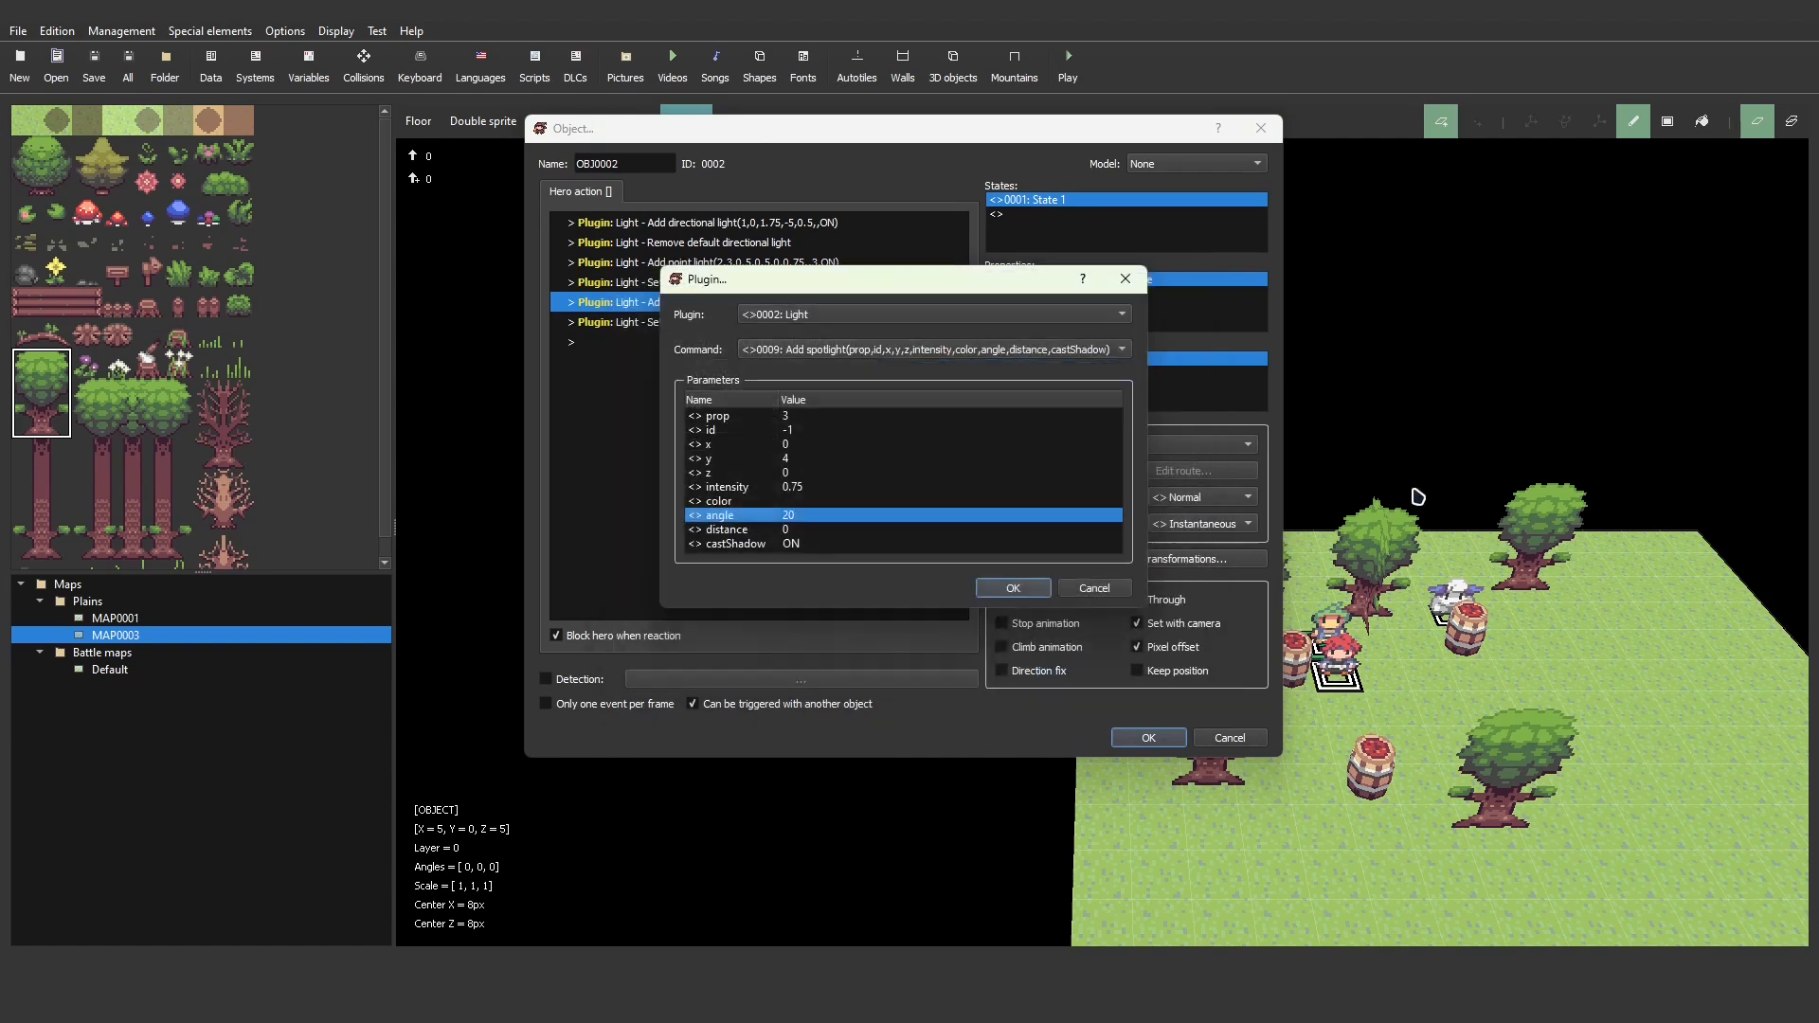
# - Set the spotlight's maximum distance to 10 and accept the command and object changes
pyautogui.doubleClick(735, 531)
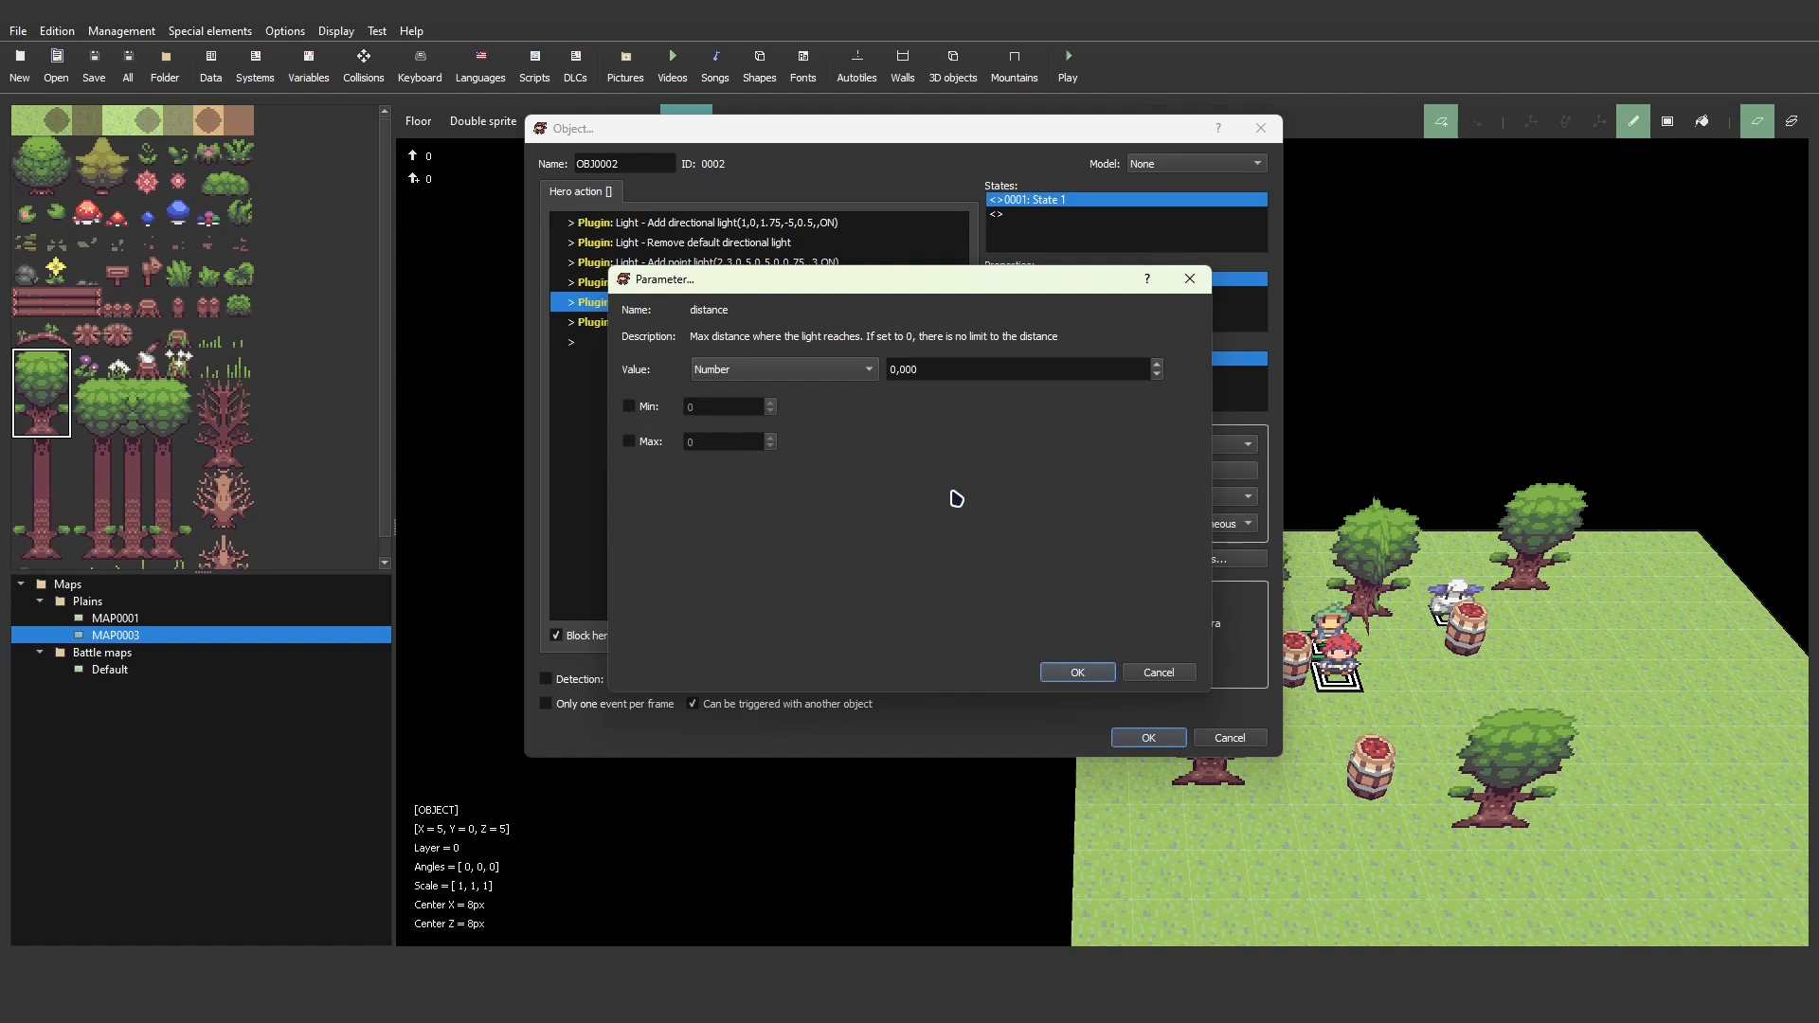
pyautogui.click(892, 372)
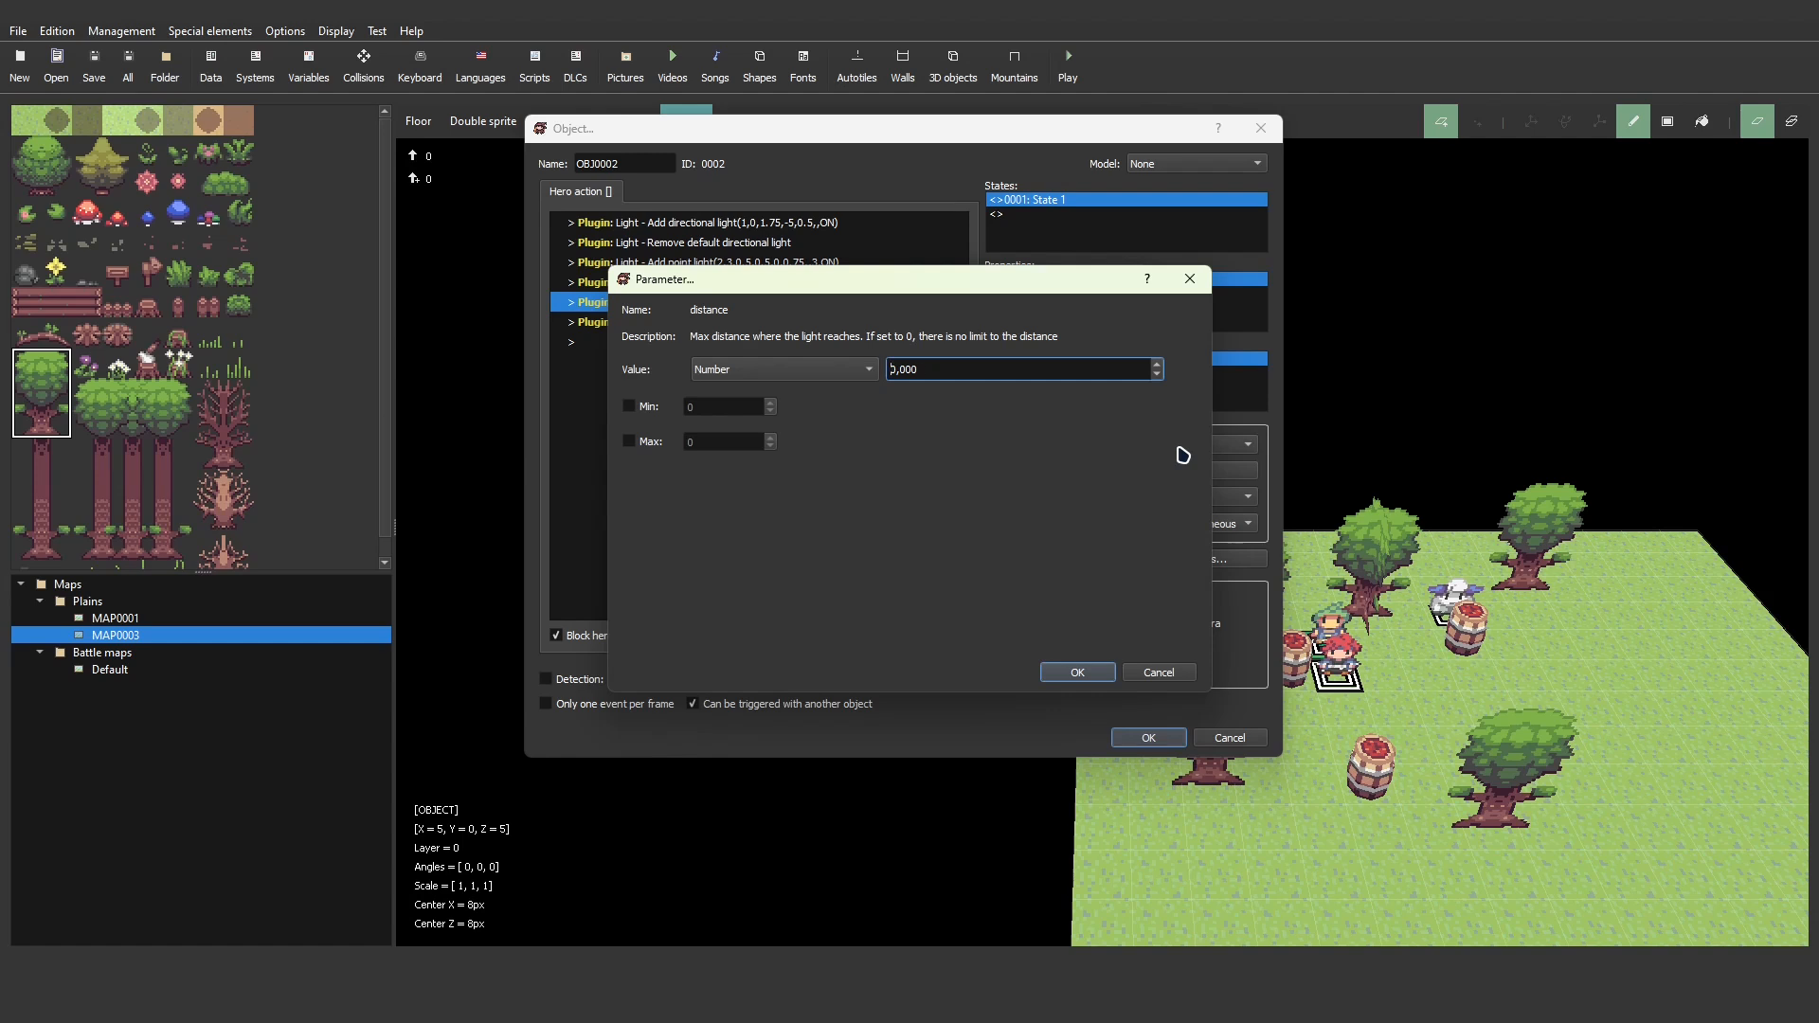
pyautogui.click(1081, 676)
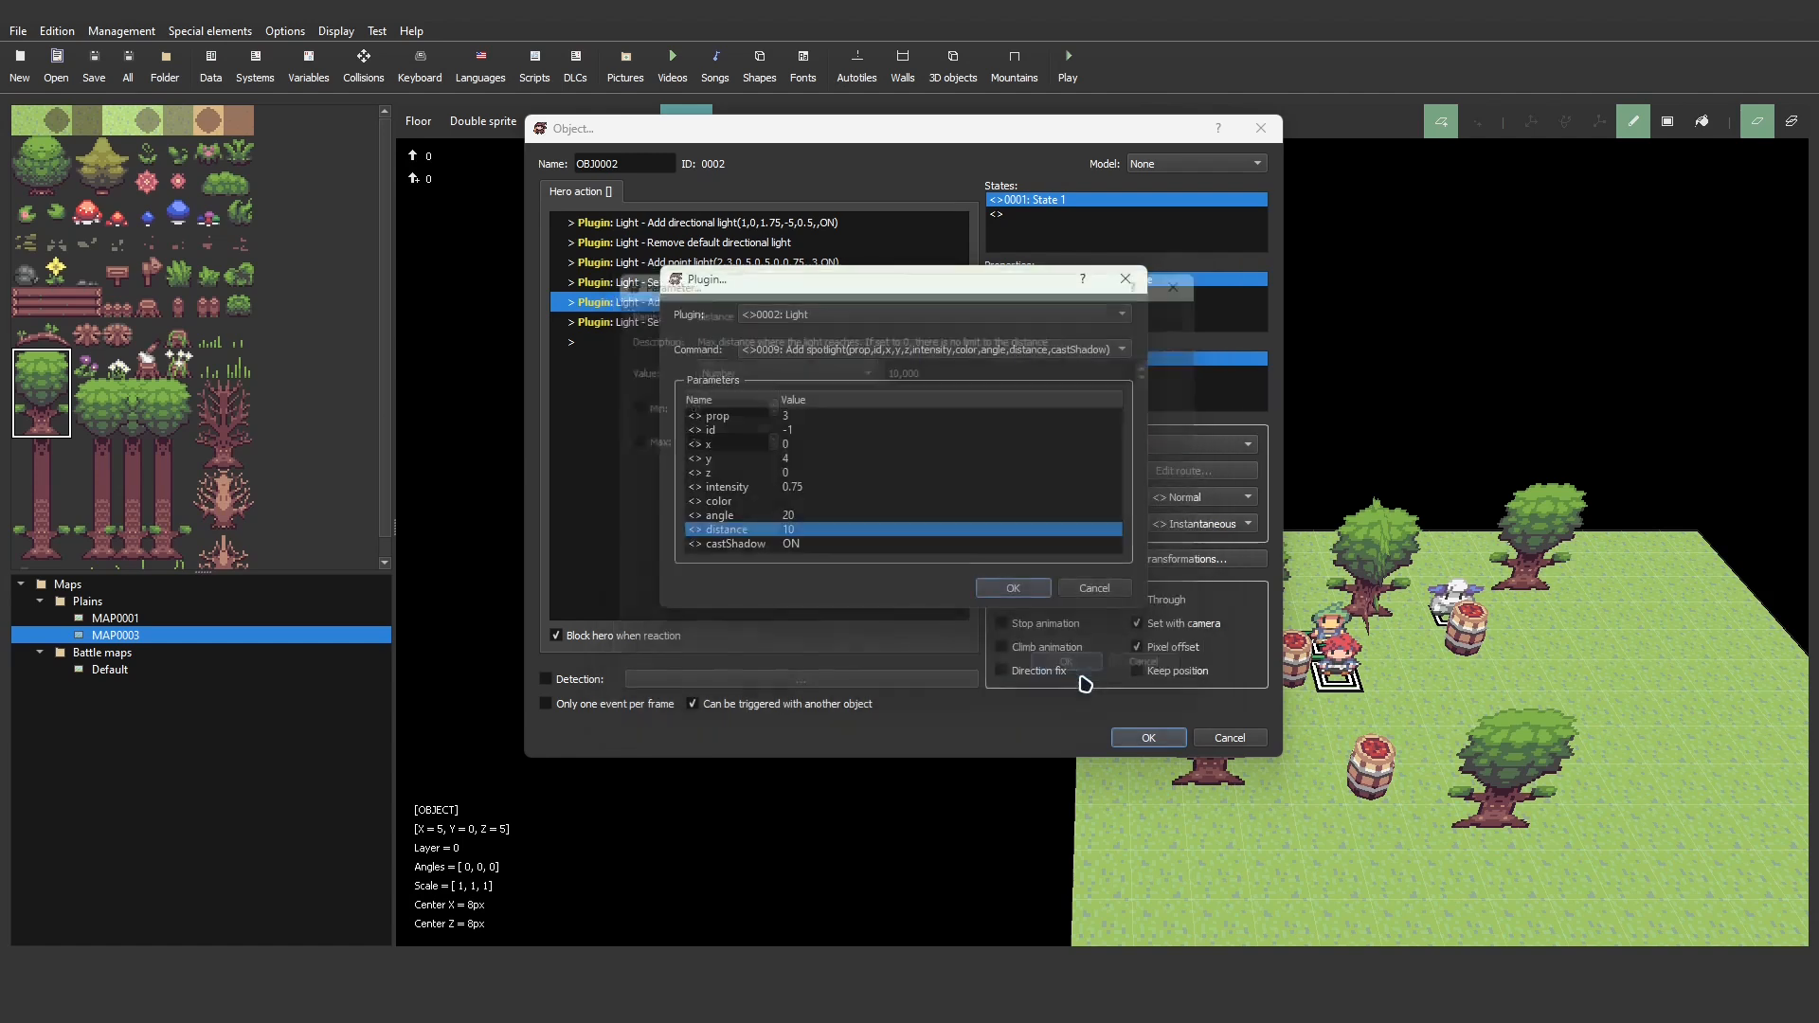
pyautogui.click(1014, 589)
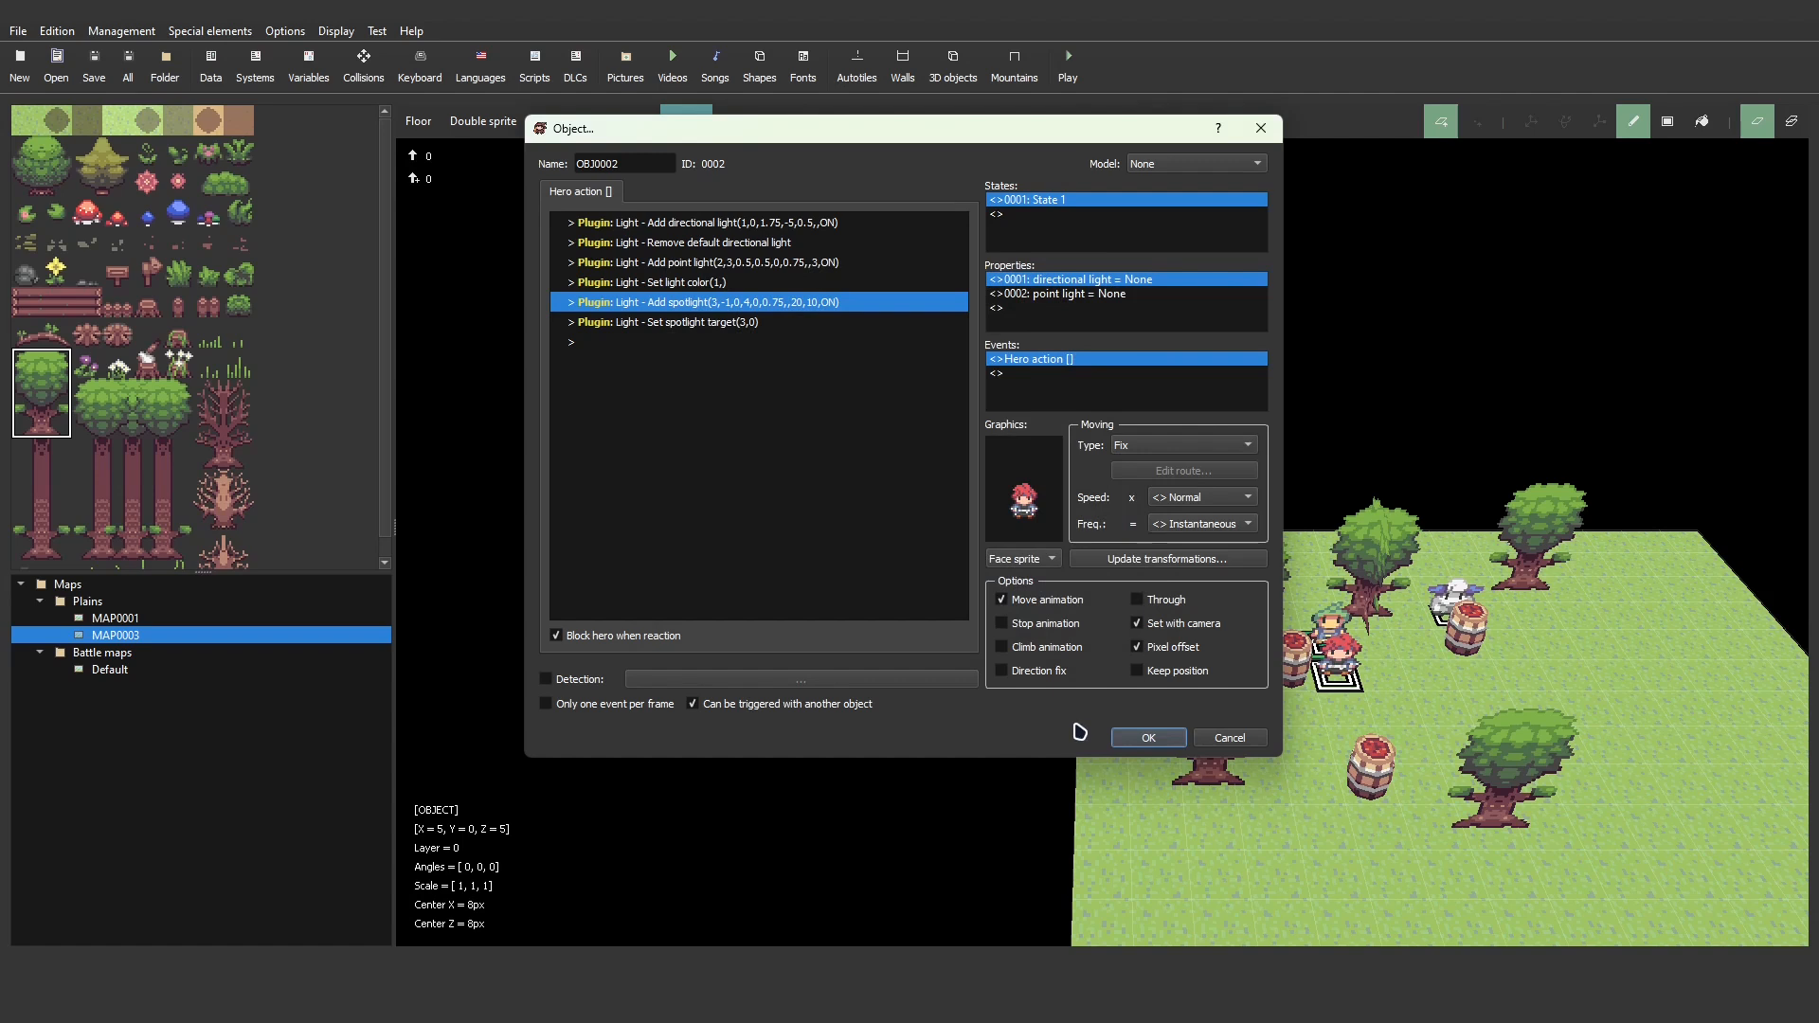
pyautogui.click(1148, 738)
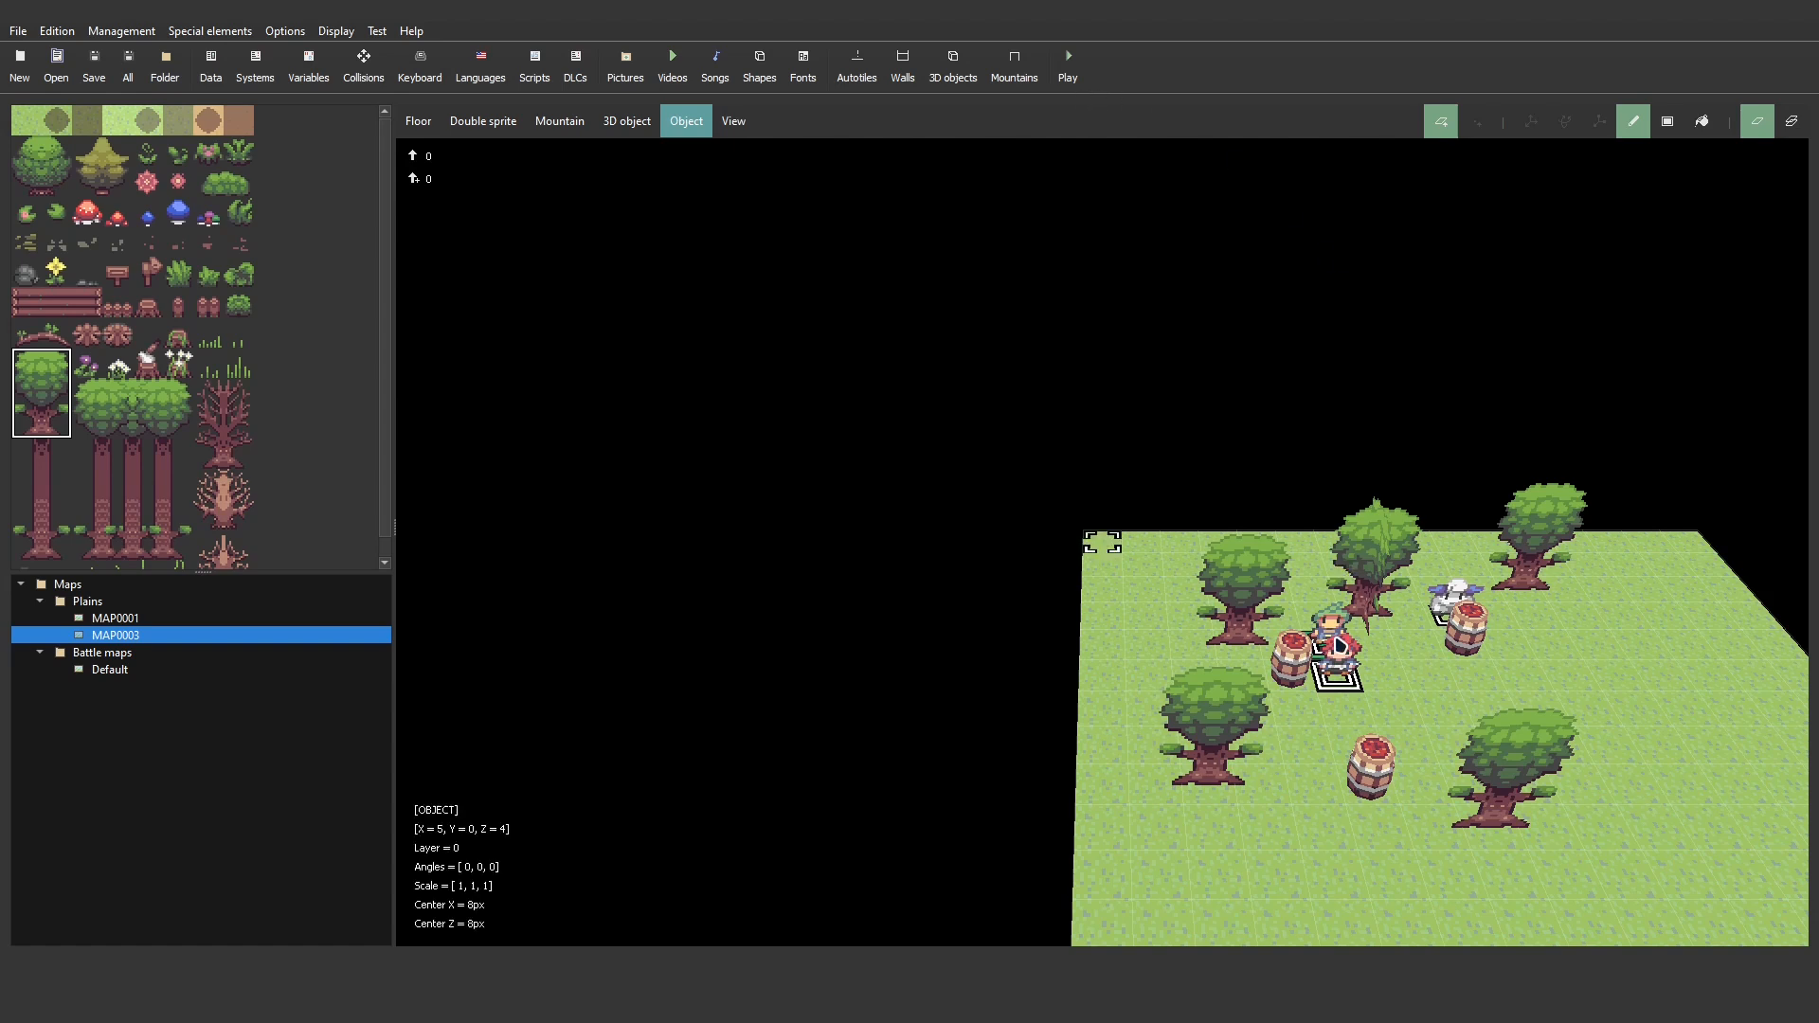
# - Playtest a new game and walk the hero around the map to examine the spotlight with angle 20 and distance 10
pyautogui.click(1073, 69)
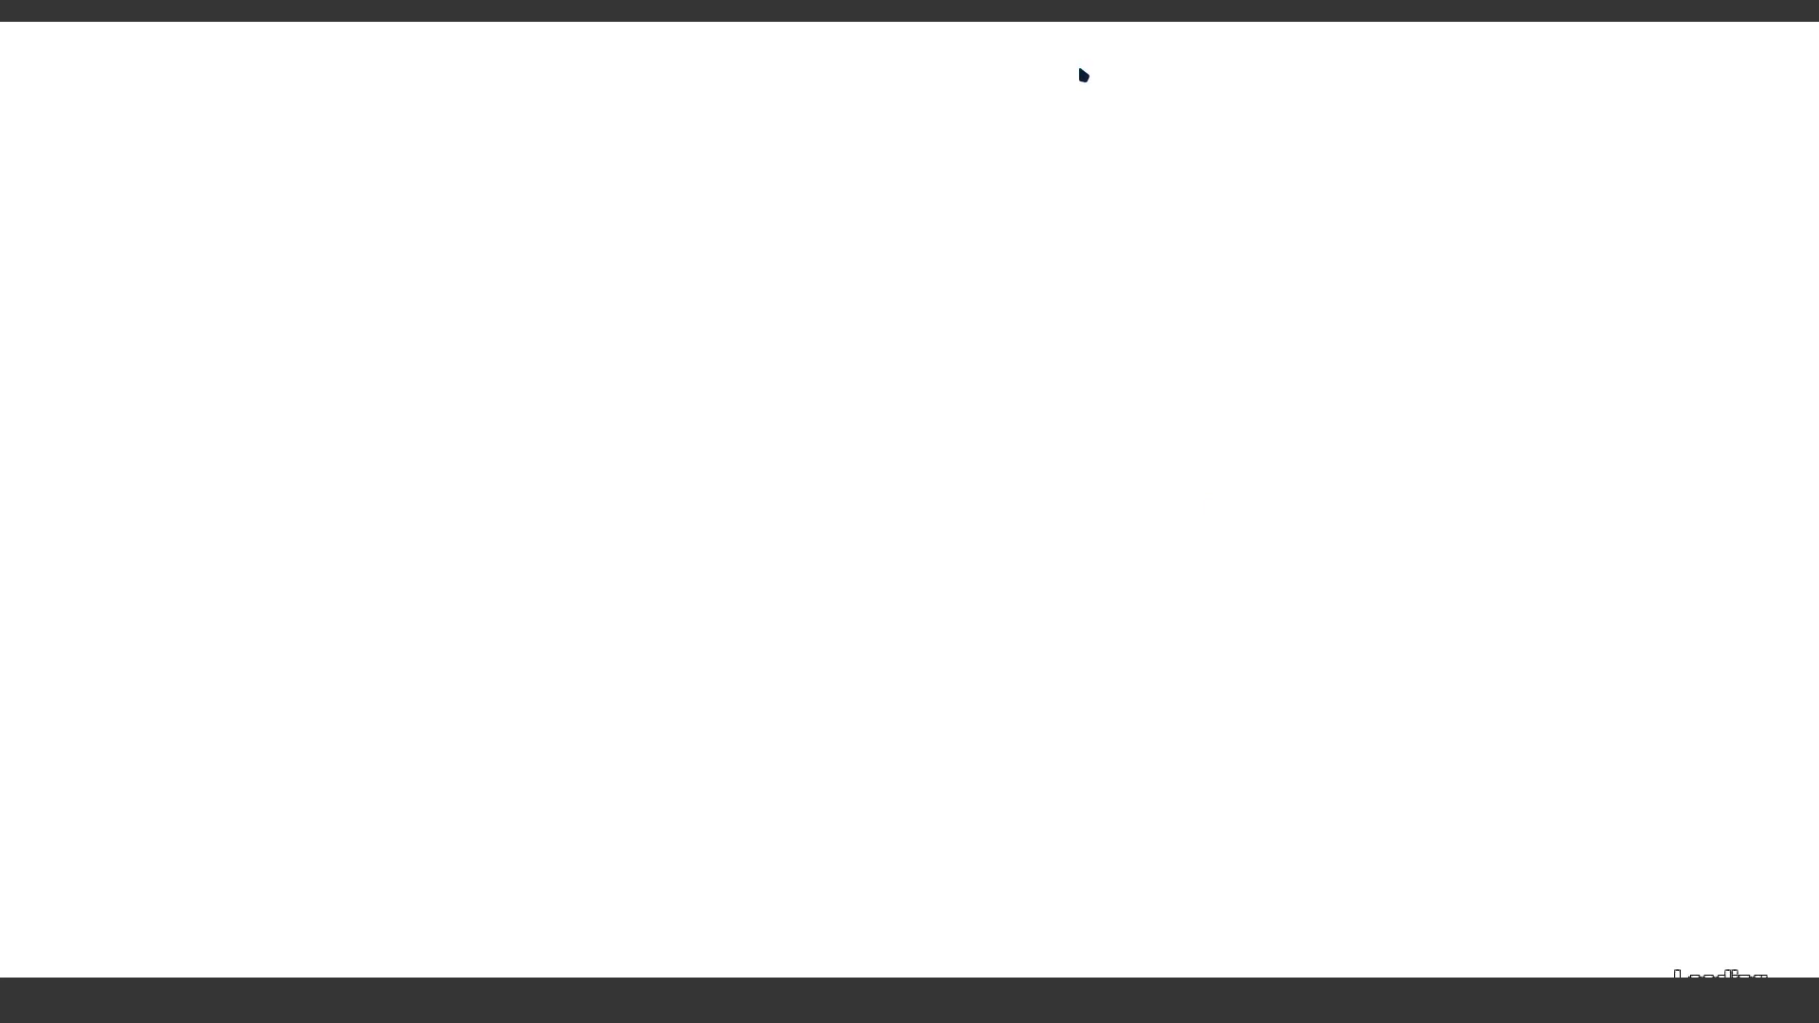
pyautogui.press('Return')
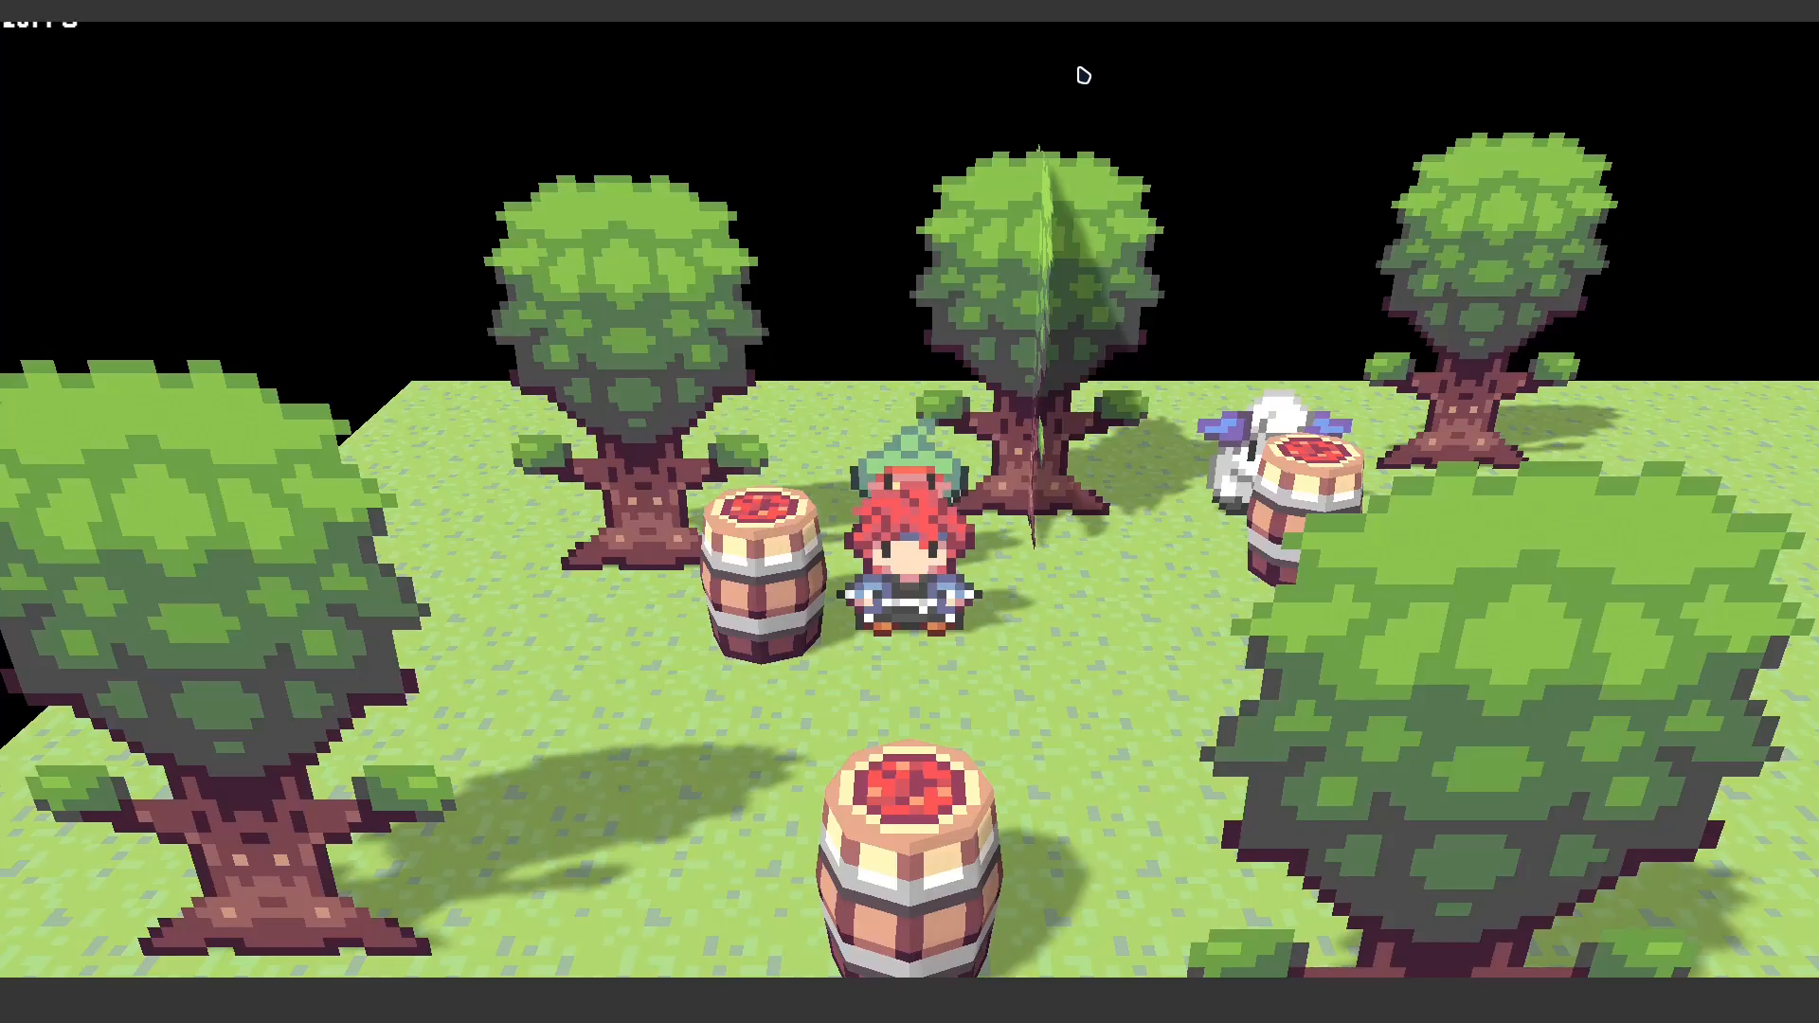
pyautogui.press('Right')
pyautogui.press('Down')
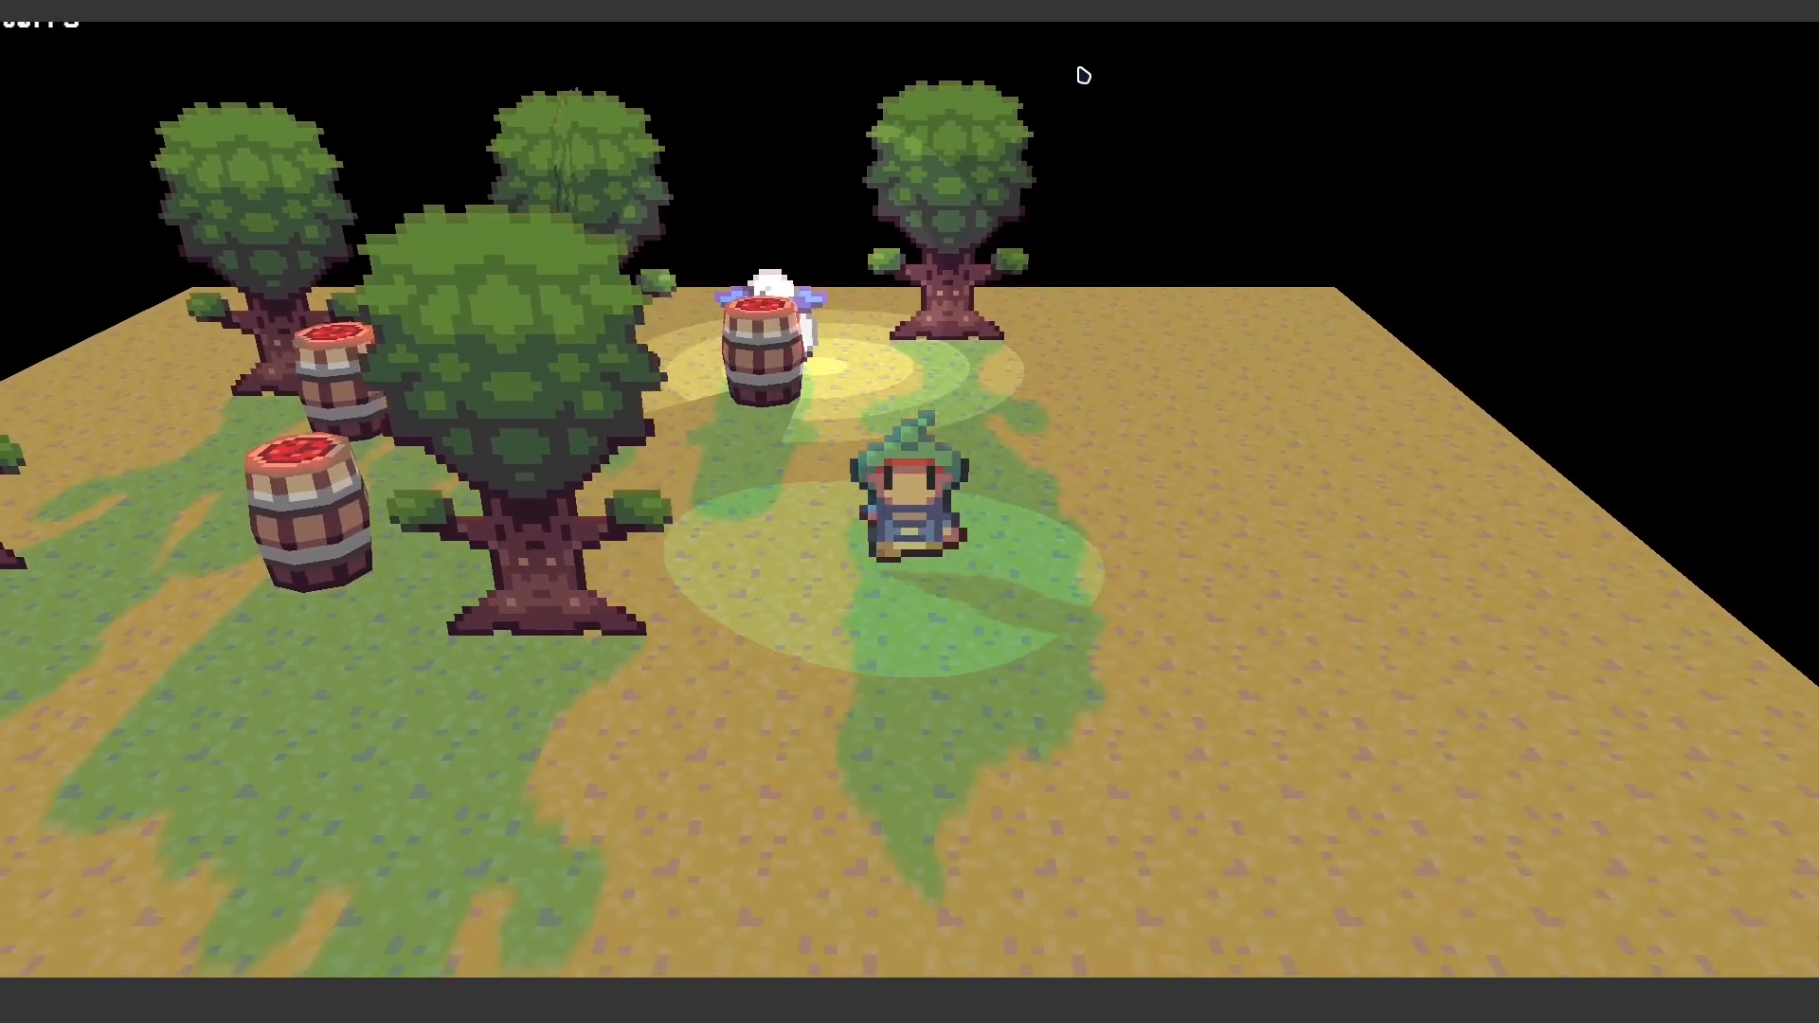
pyautogui.press('Up')
pyautogui.press('Left')
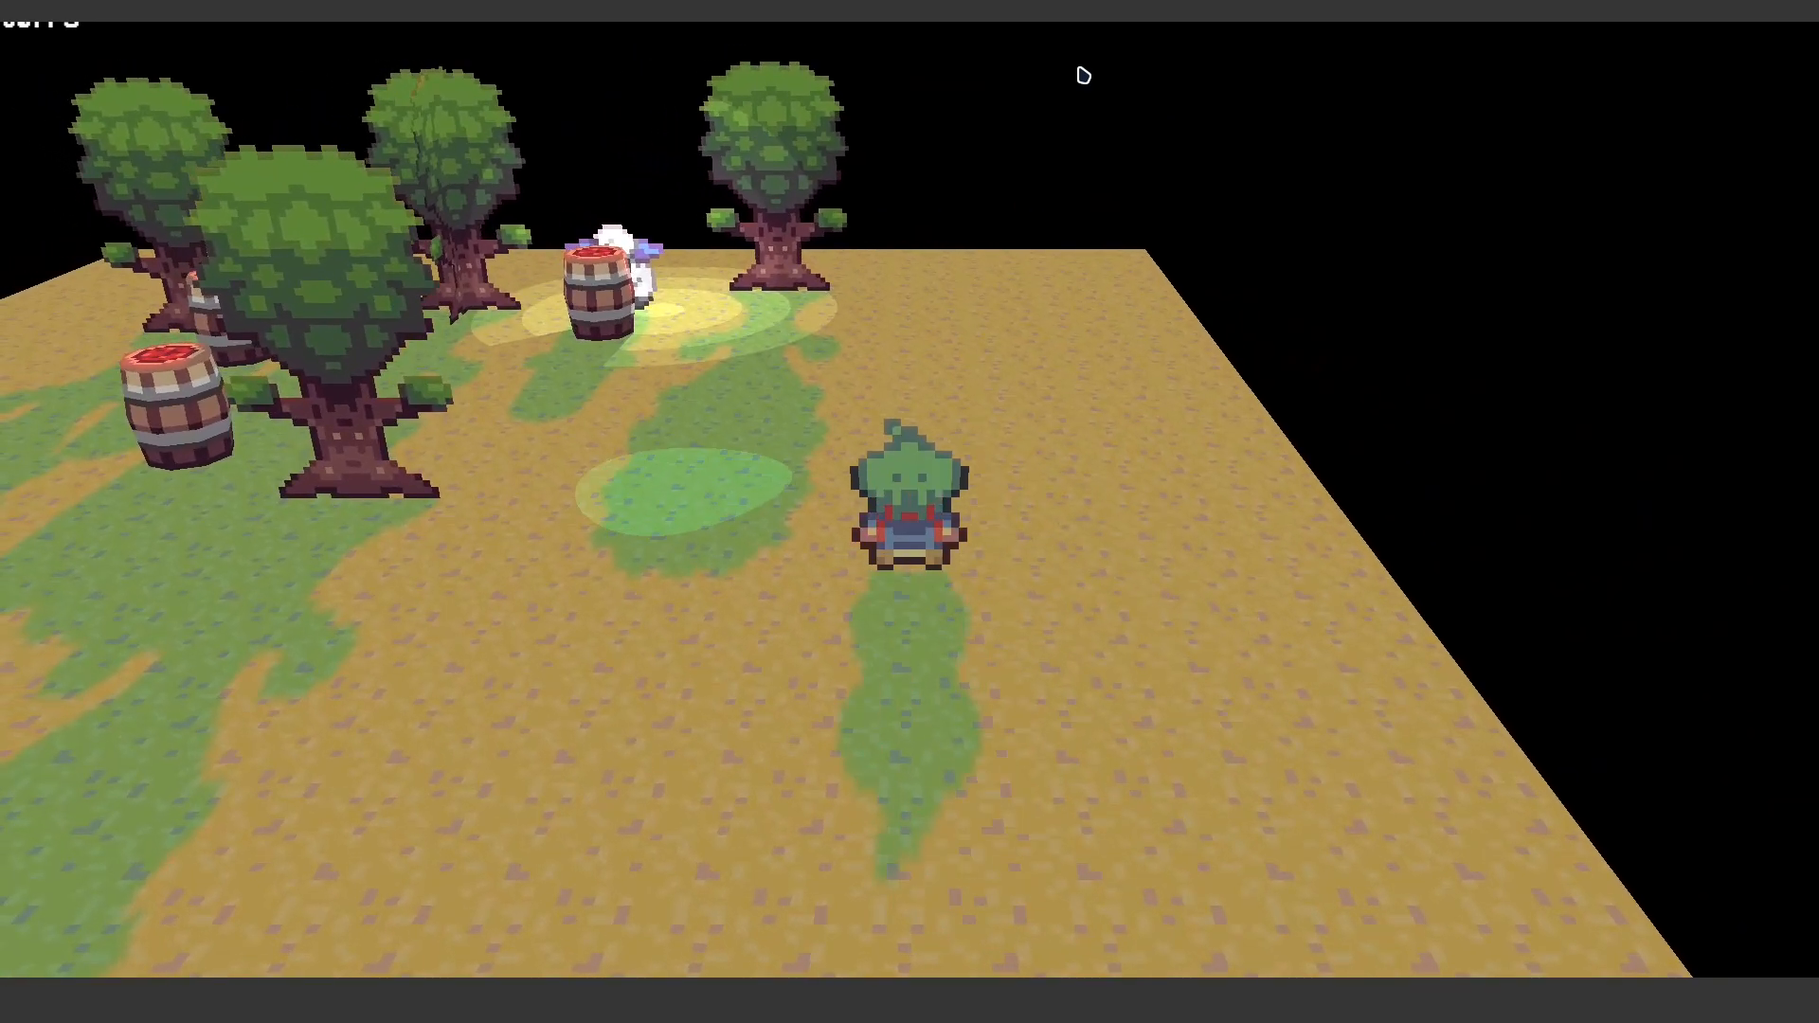
pyautogui.press('Left')
pyautogui.press('Down')
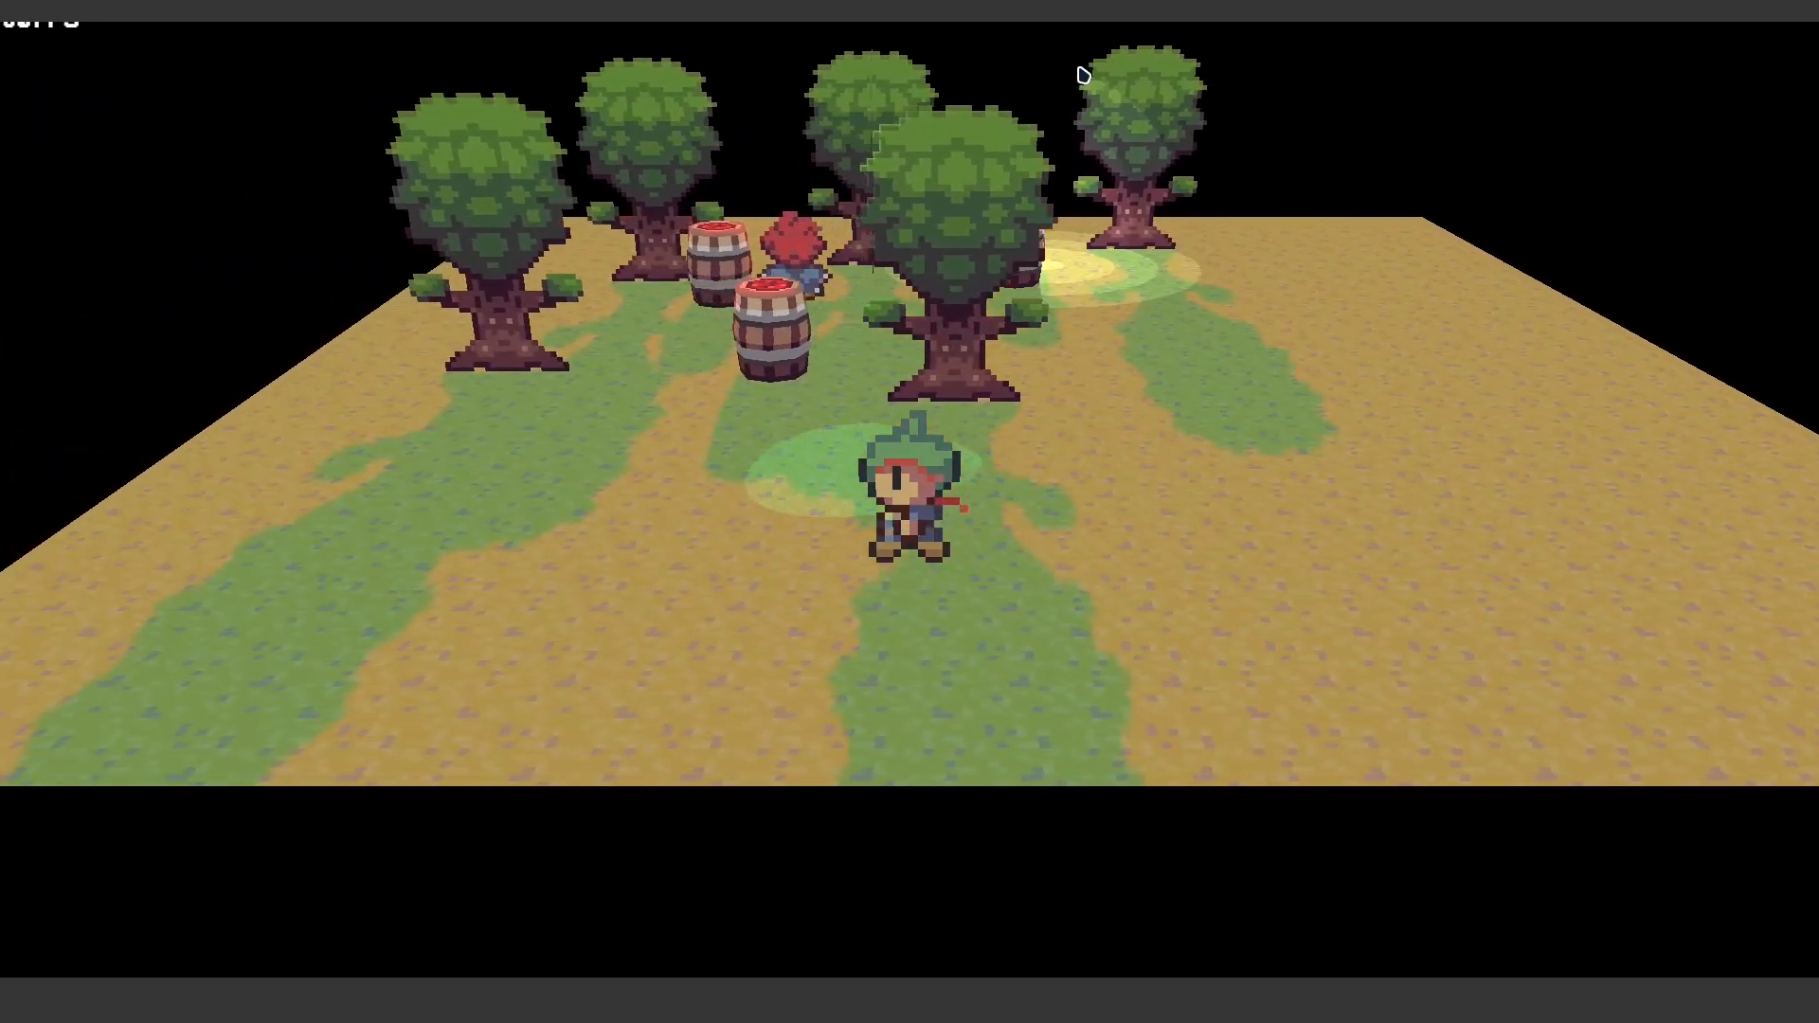
pyautogui.press('Right')
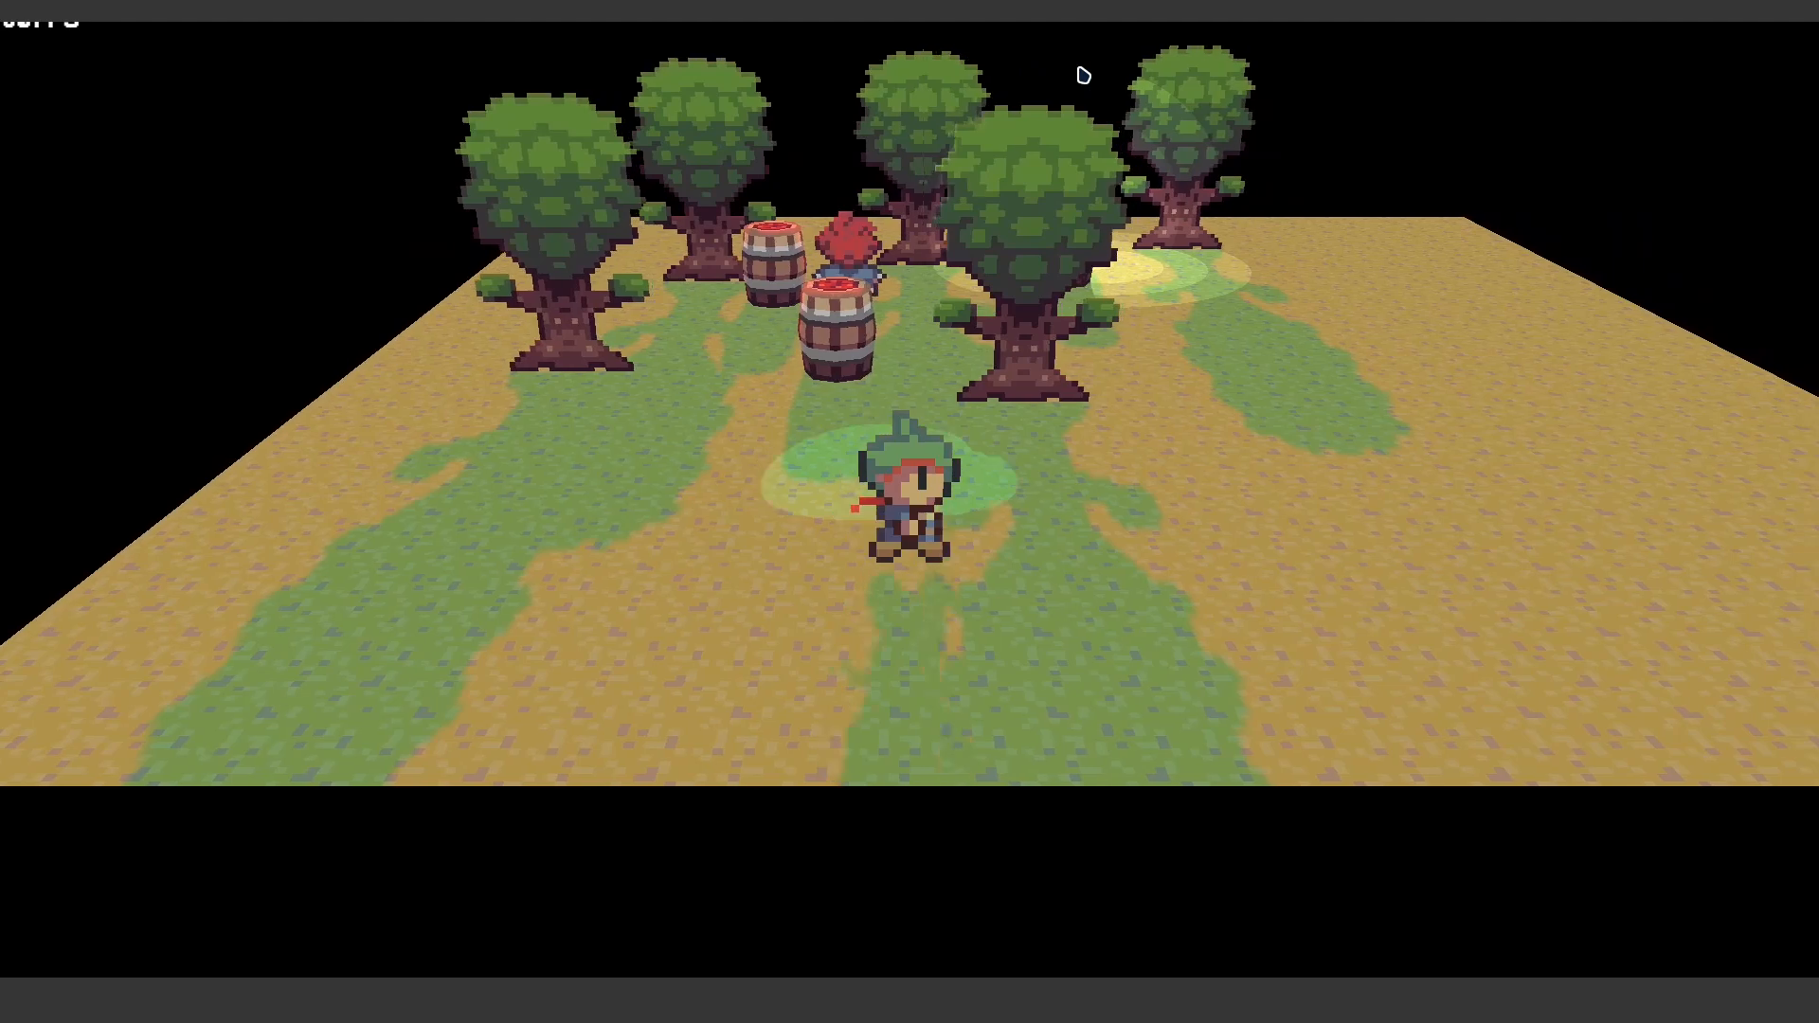
# - Walk the hero around the map to examine the reach of the narrow spotlight, ending by closing the test game
pyautogui.press('Up')
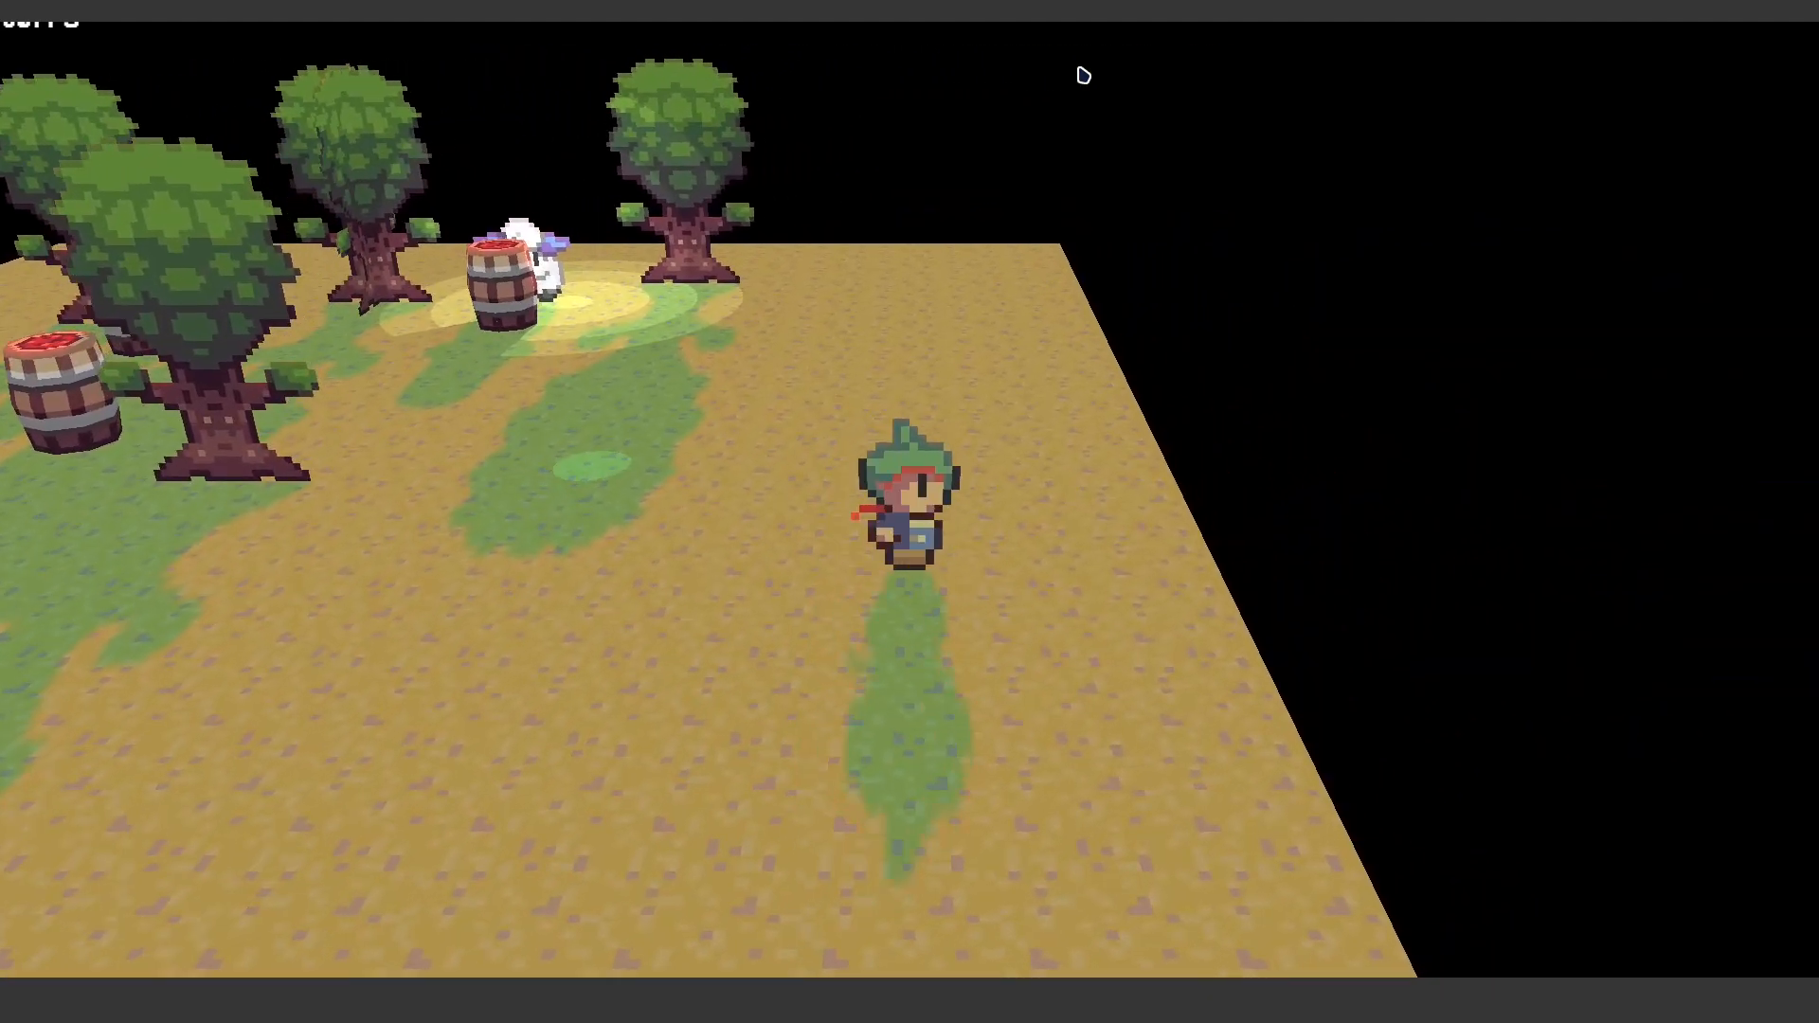
pyautogui.press('Down')
pyautogui.press('Left')
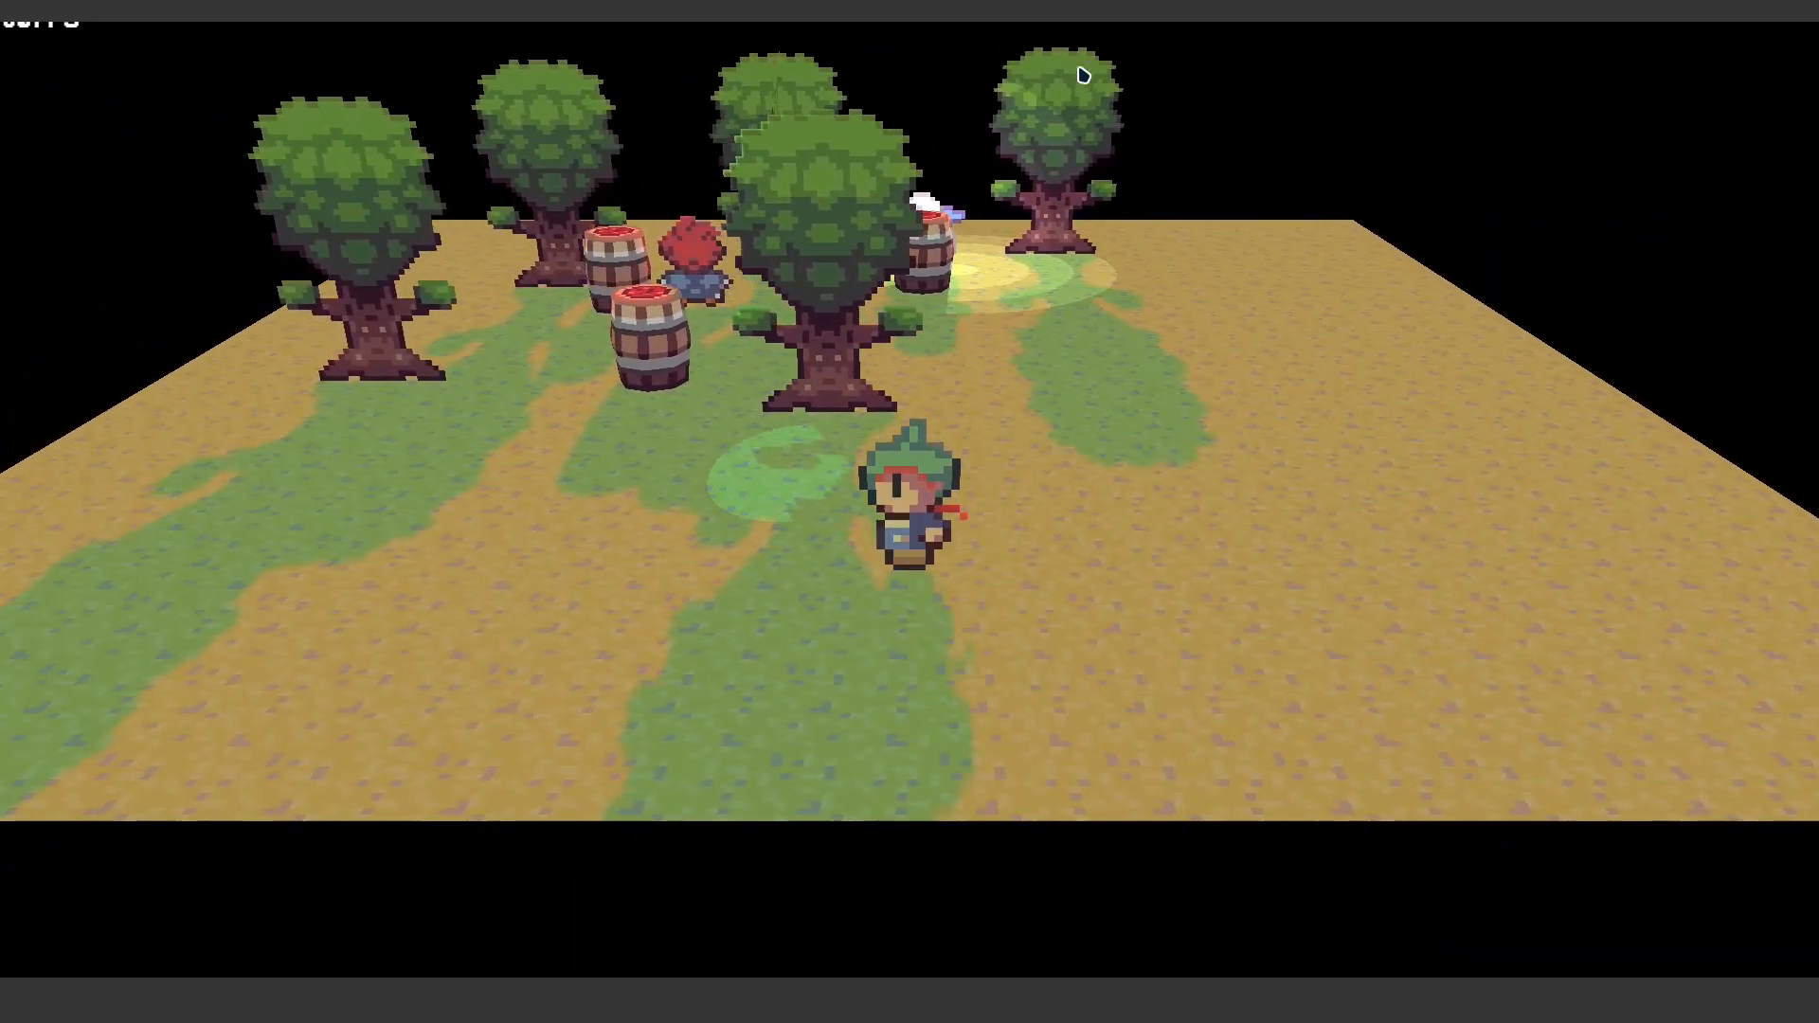
pyautogui.hotkey('alt', 'F4')
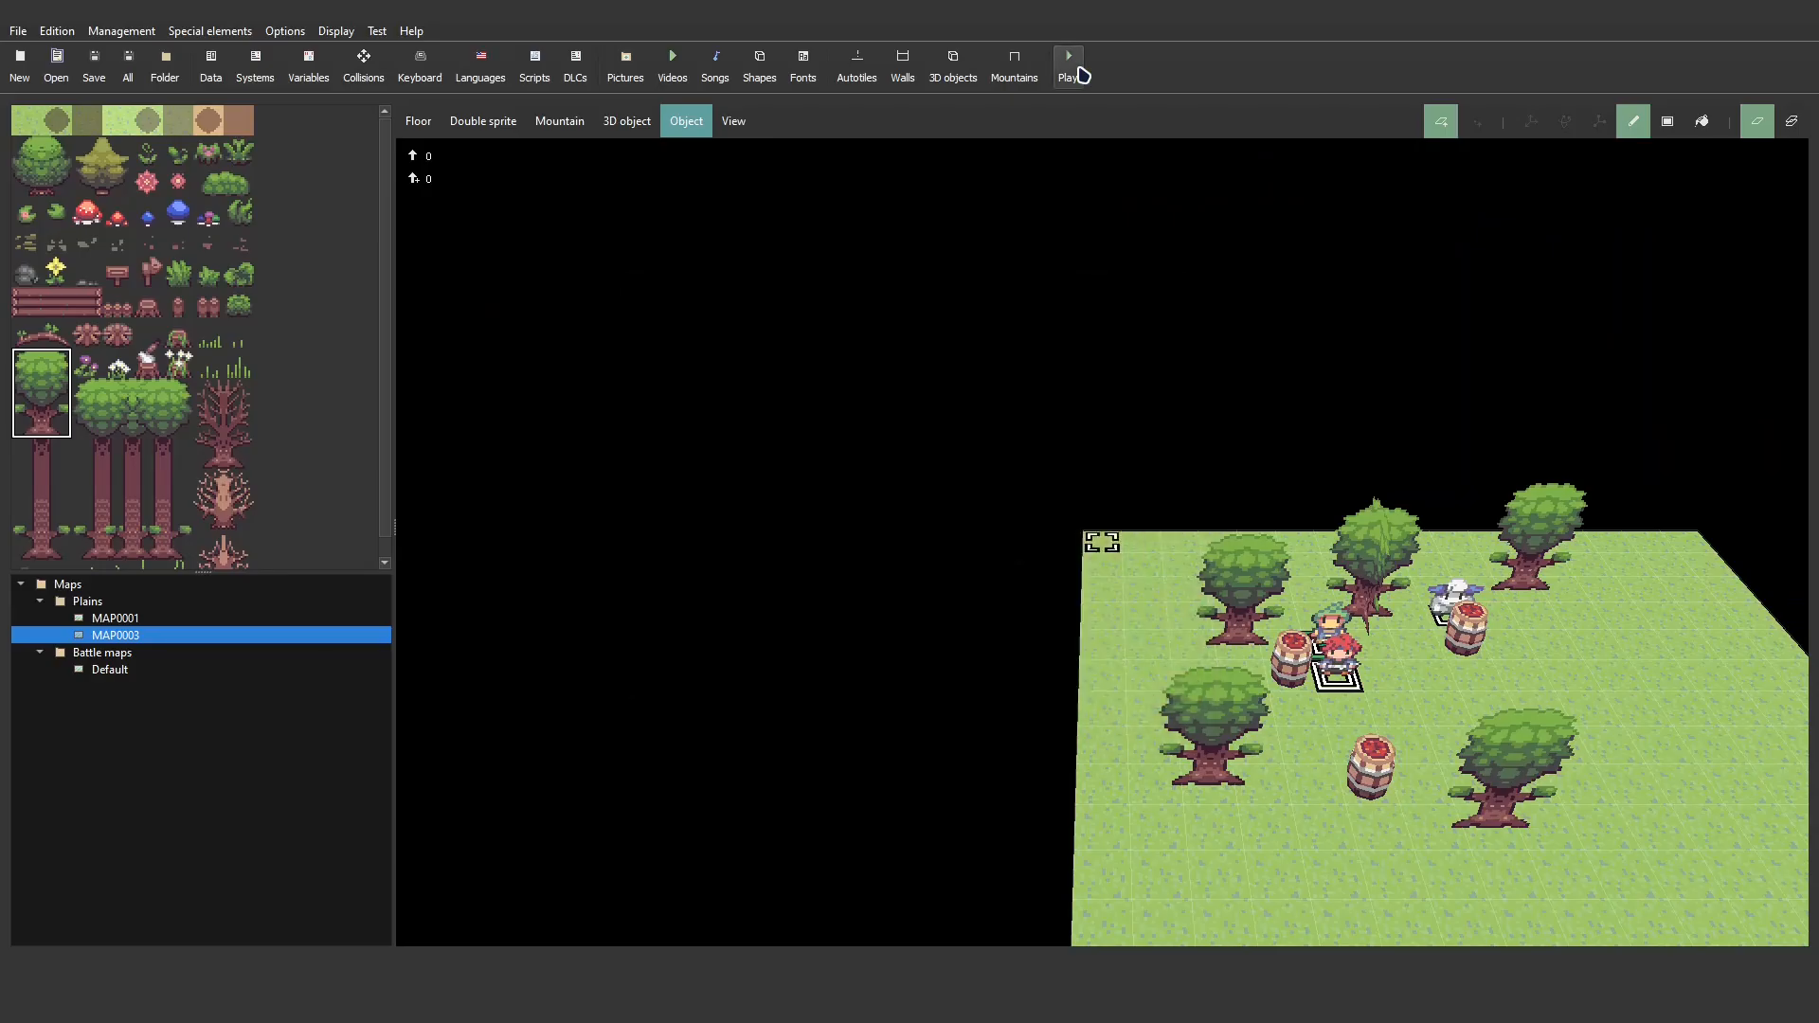
# - Set the Y offset of the red-haired character's Add spotlight command to 10
pyautogui.doubleClick(1340, 681)
pyautogui.doubleClick(704, 303)
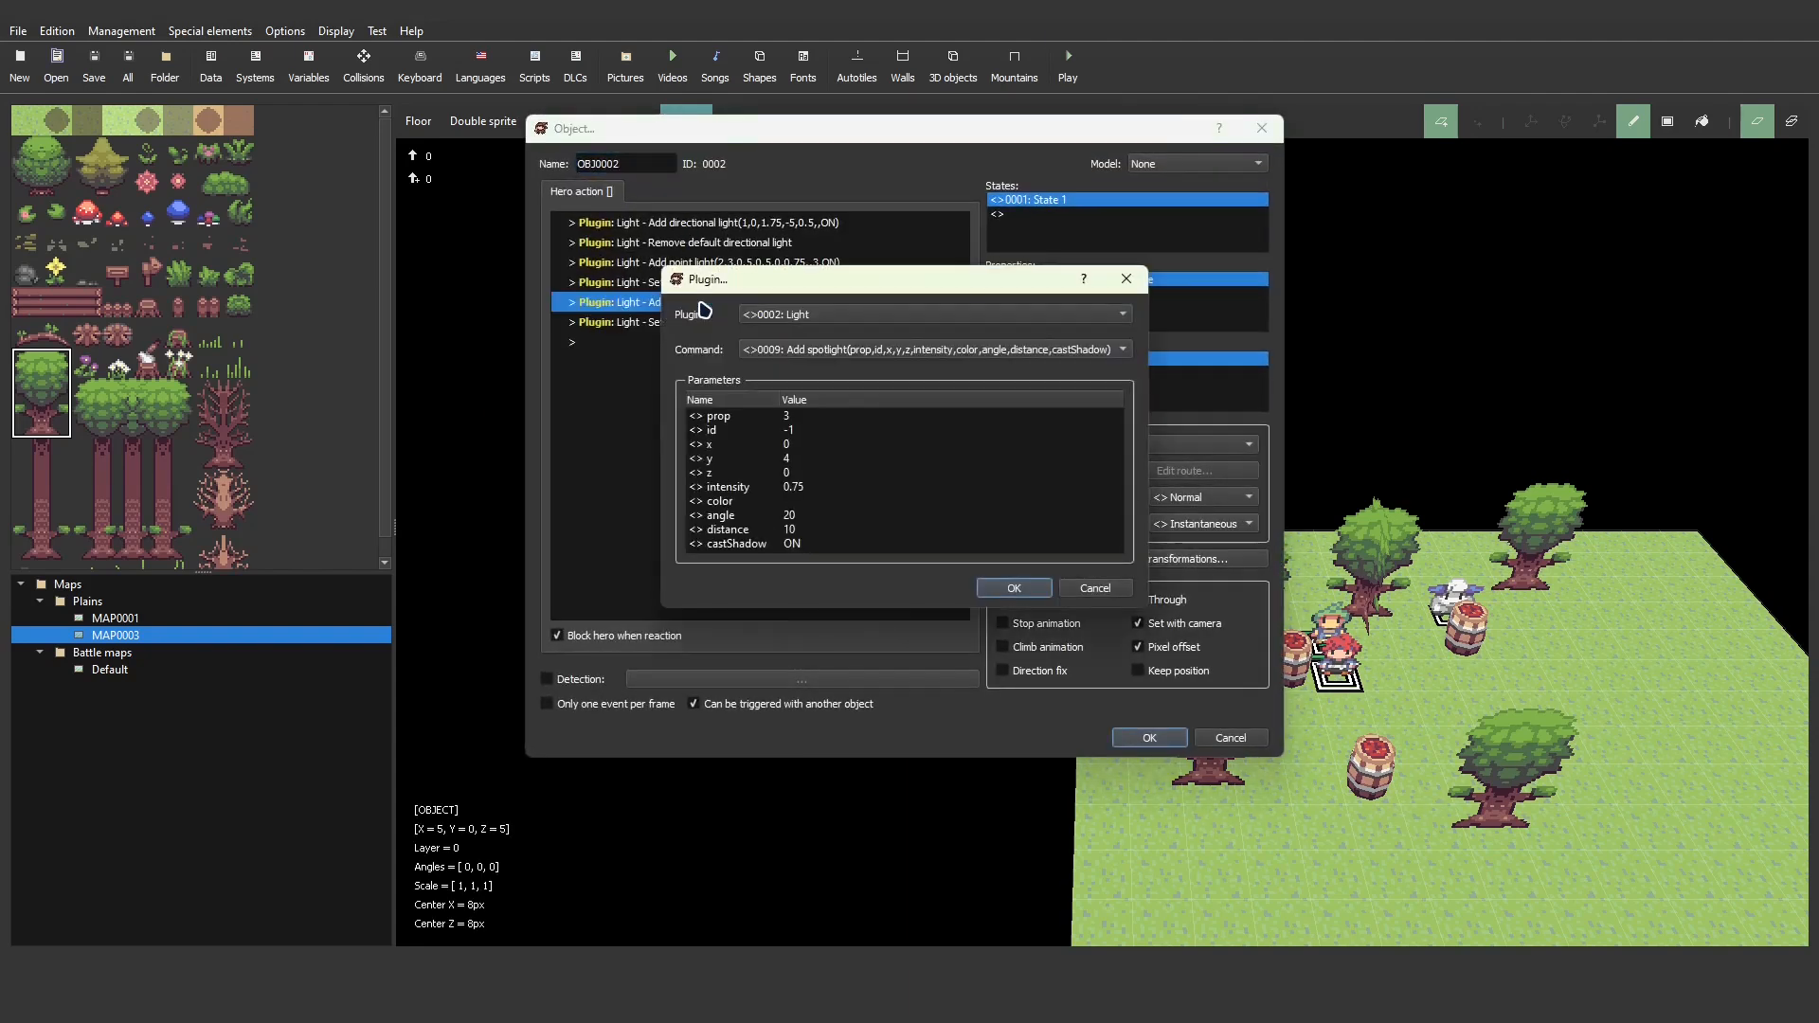
pyautogui.doubleClick(791, 465)
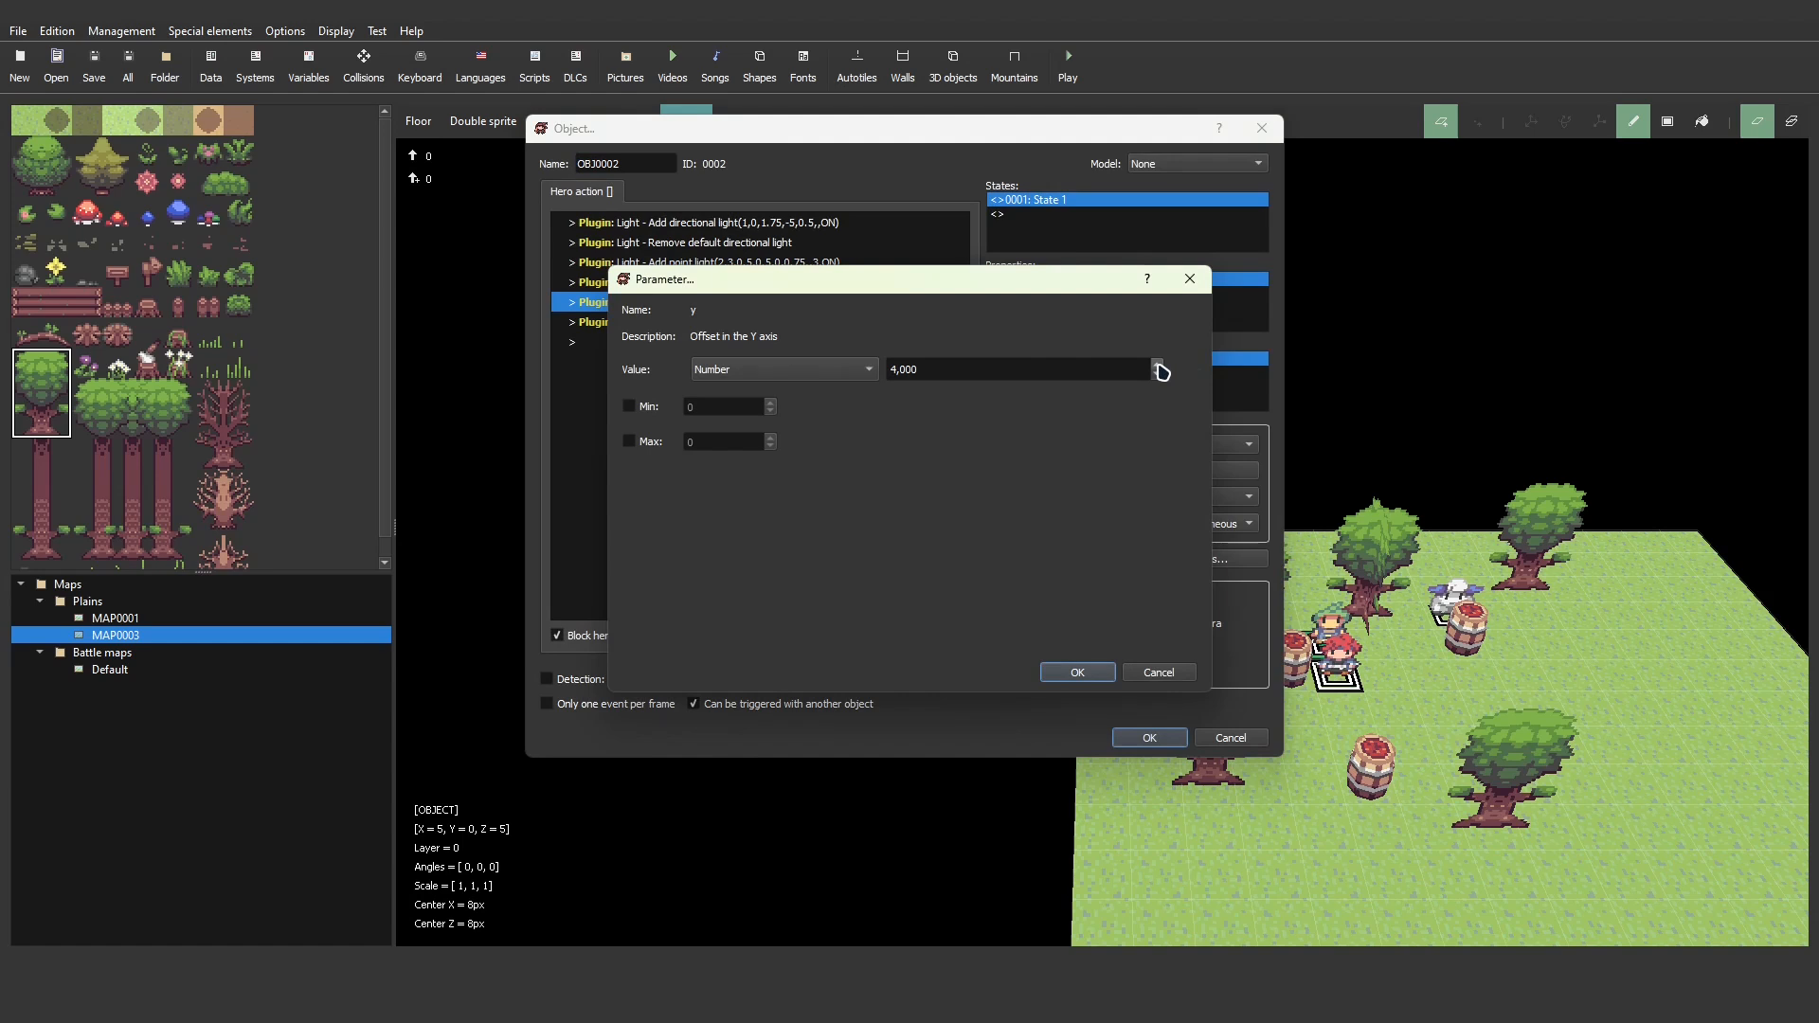
pyautogui.click(1159, 366)
pyautogui.click(1157, 365)
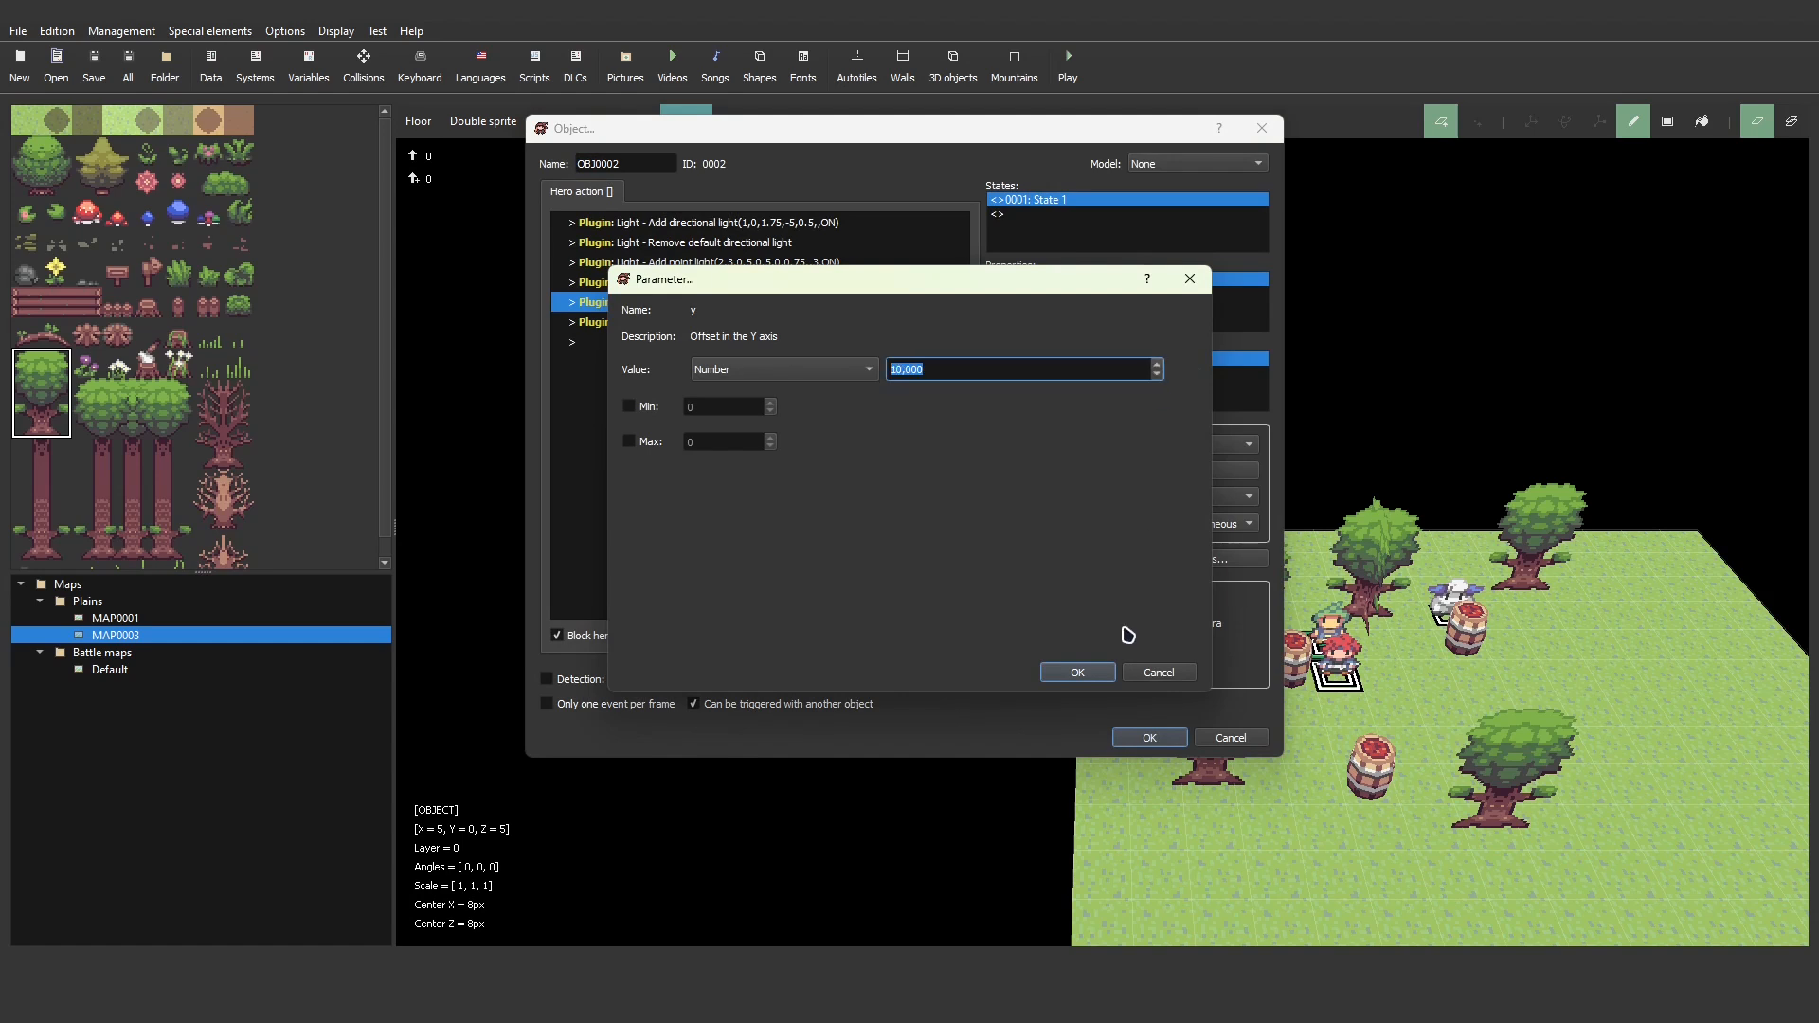
pyautogui.click(1081, 674)
# - Set the spotlight's maximum distance to 20 and accept the command and object changes
pyautogui.doubleClick(802, 533)
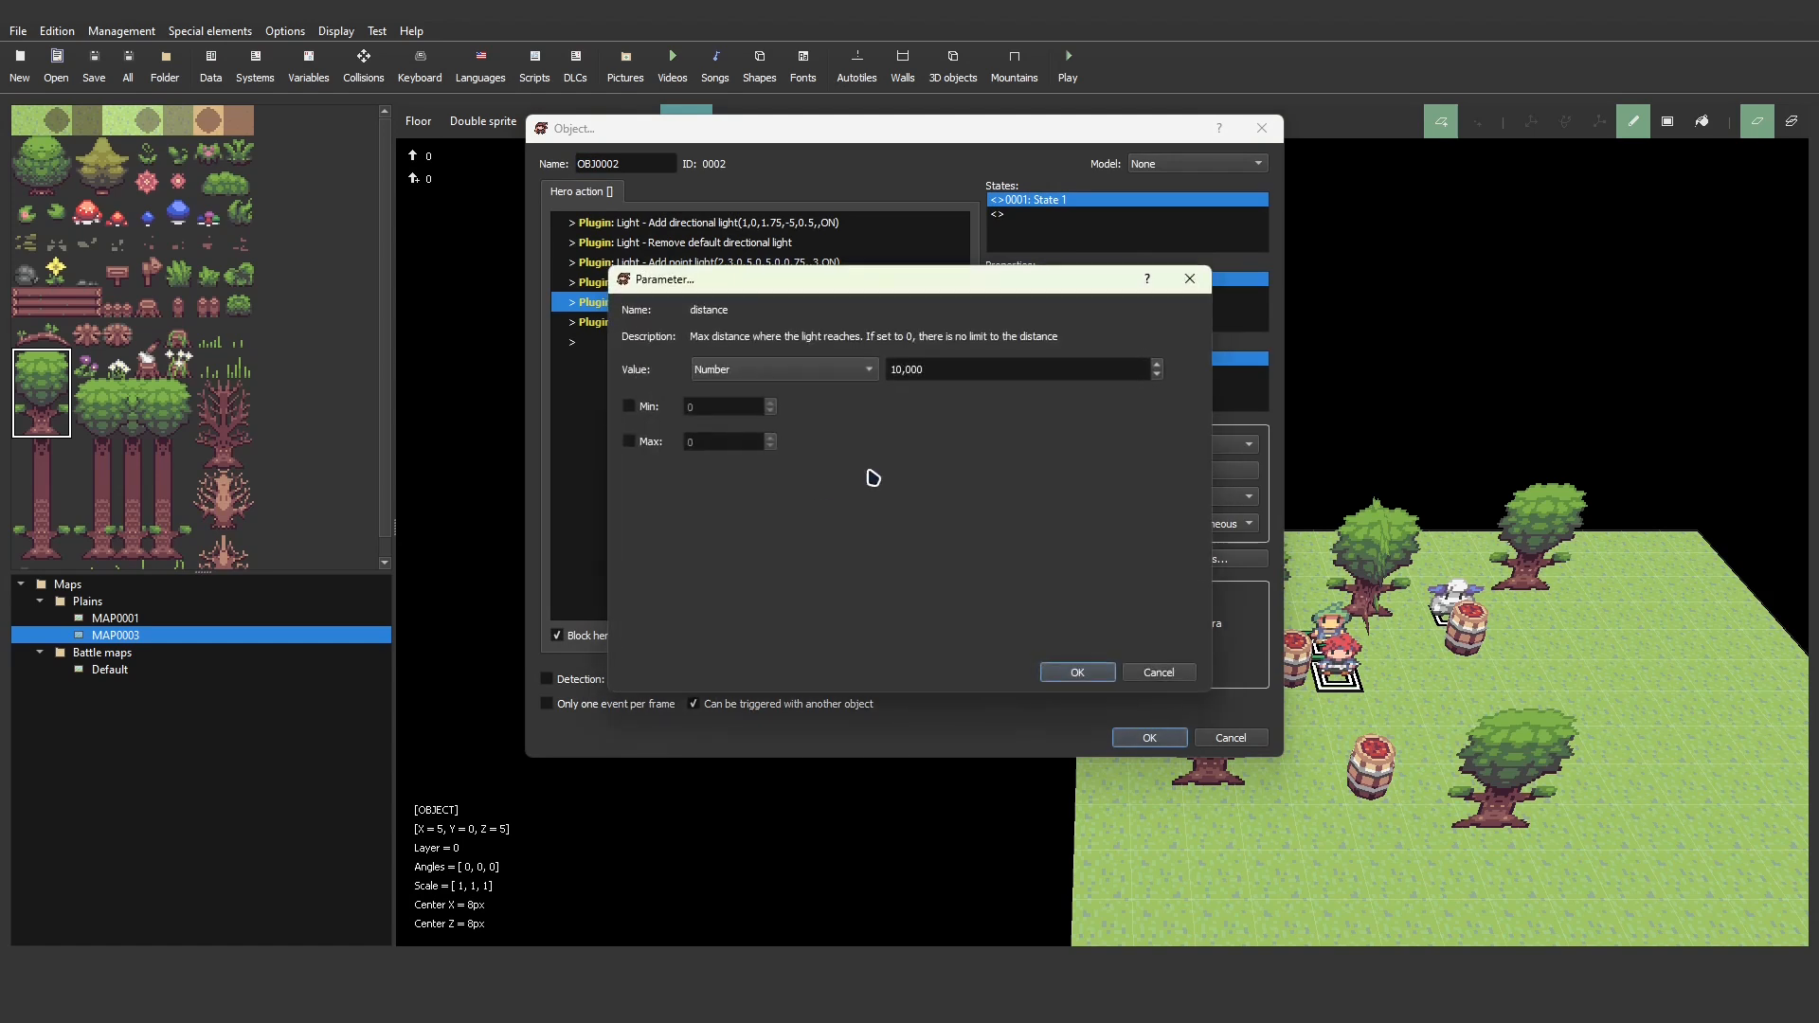
pyautogui.click(888, 370)
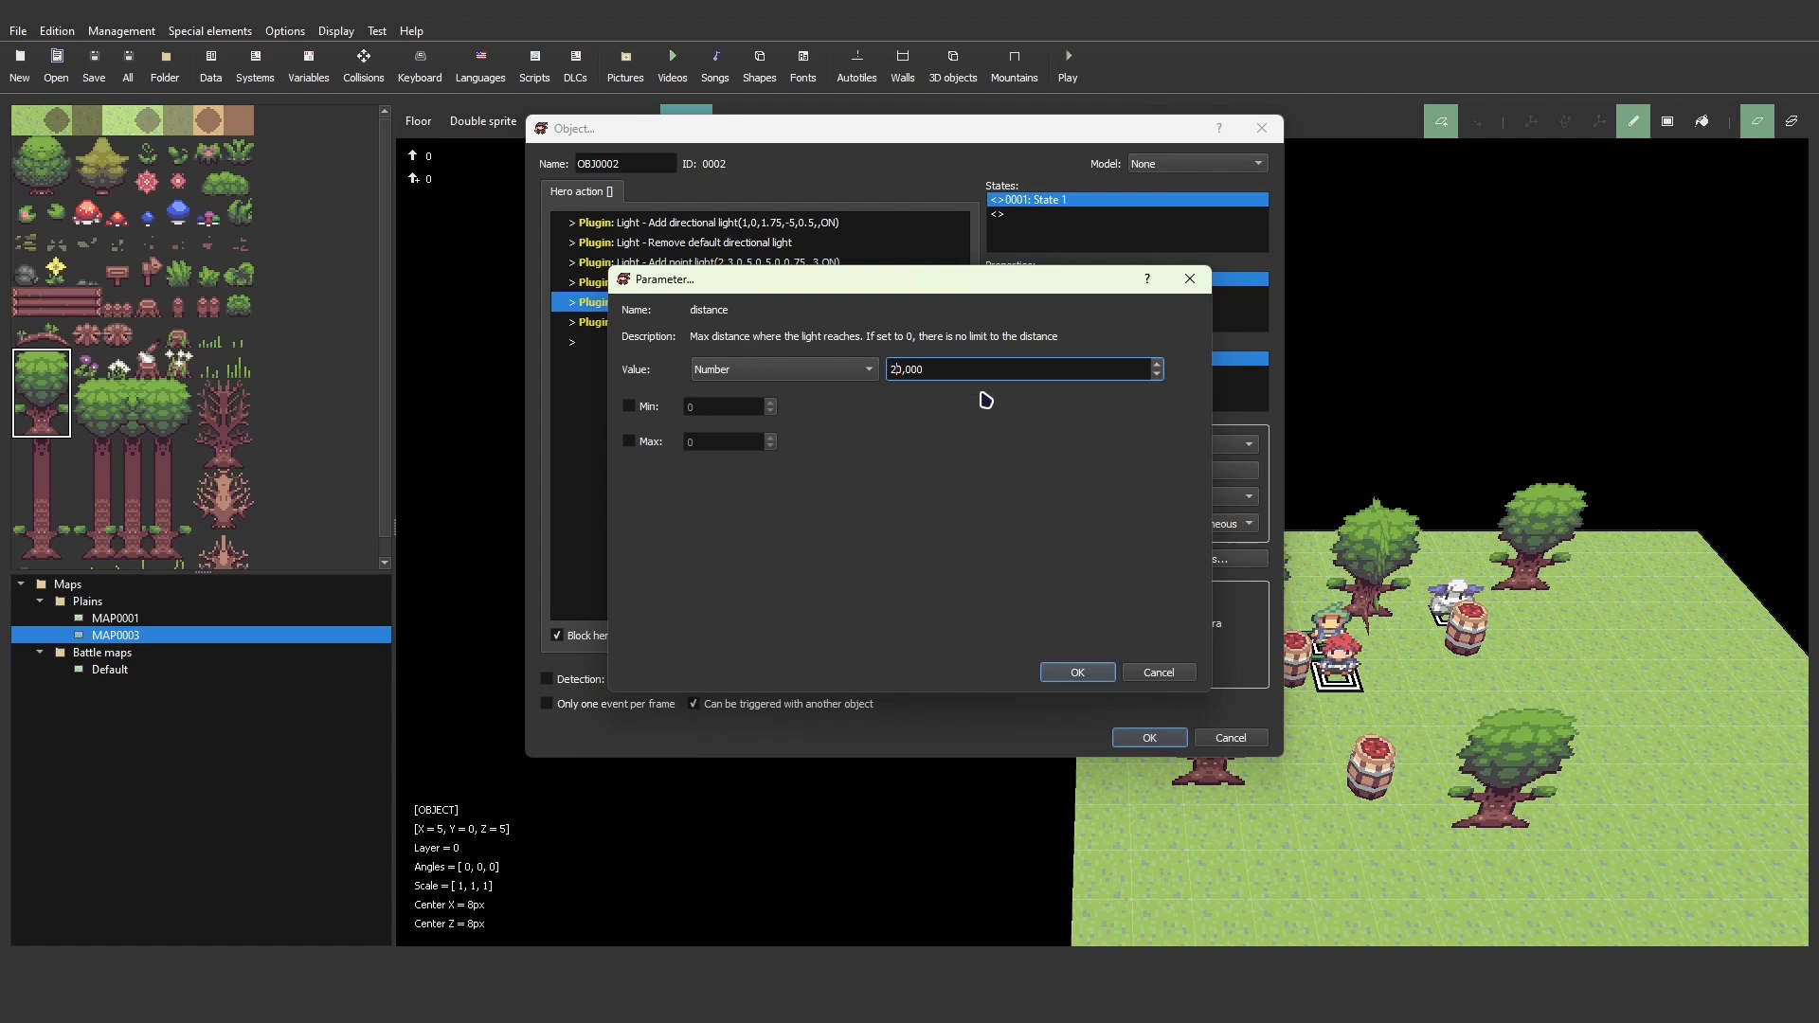
pyautogui.click(1077, 673)
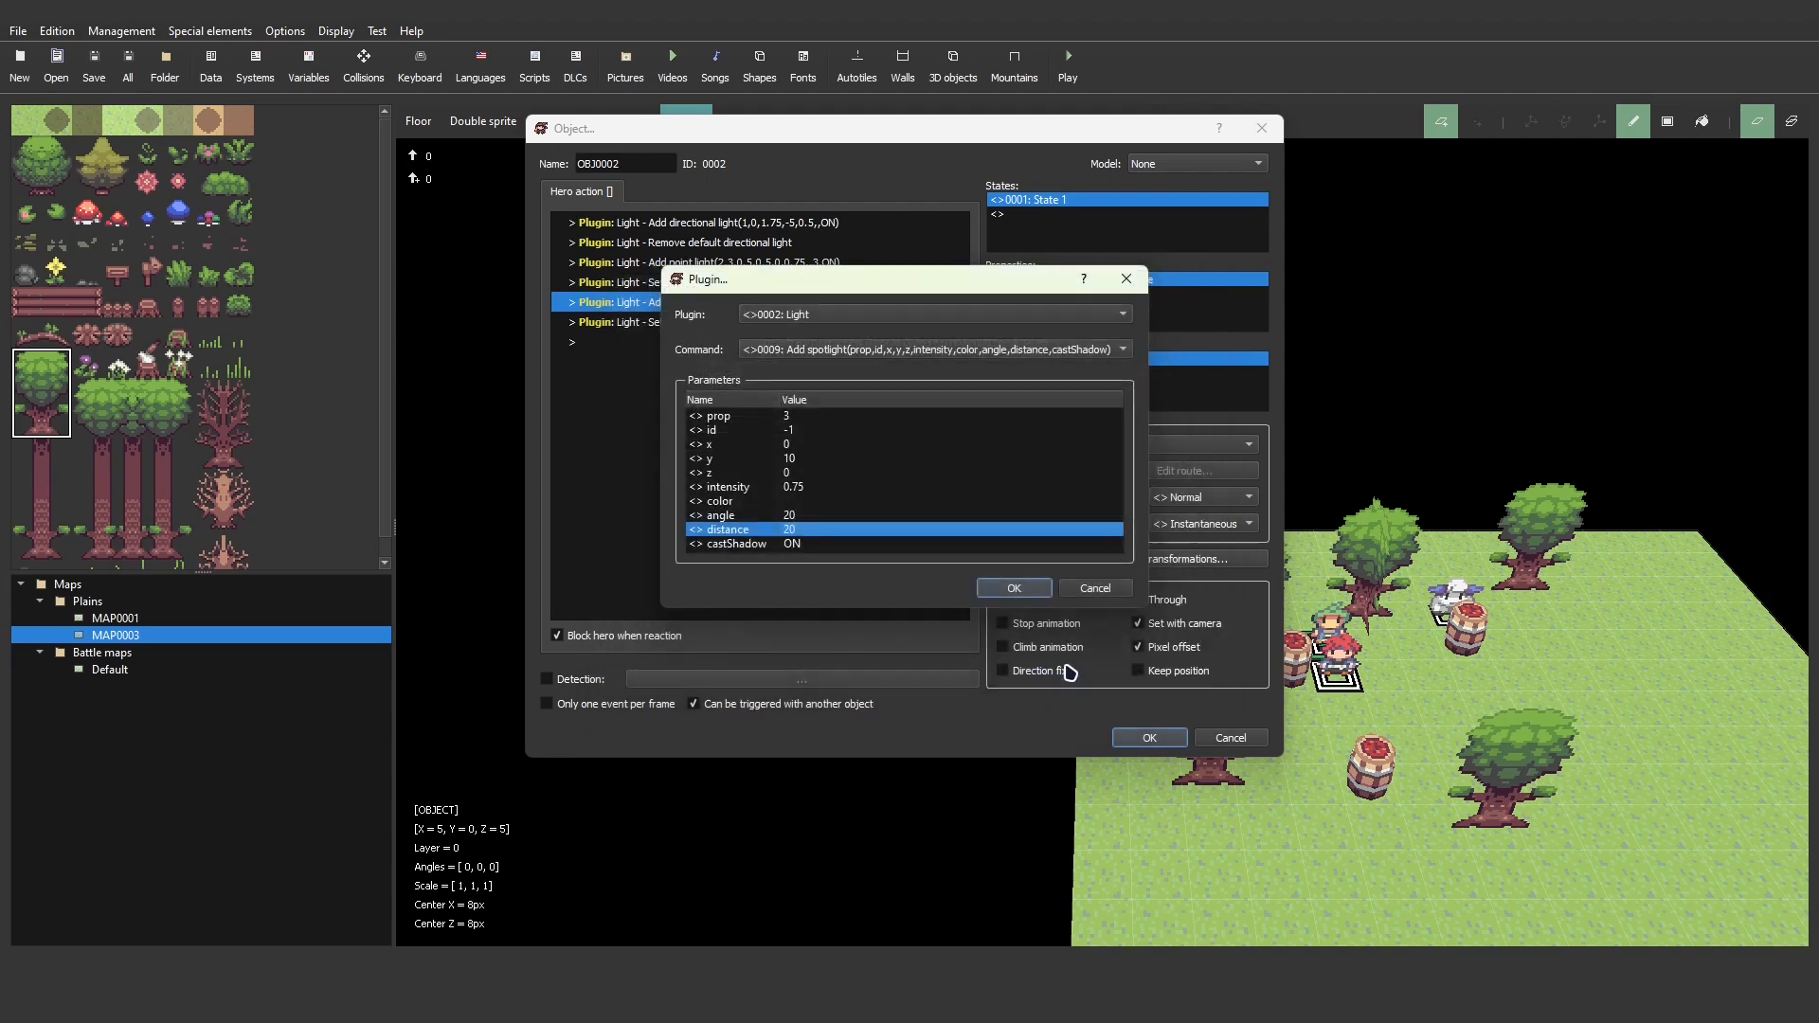
pyautogui.click(1015, 589)
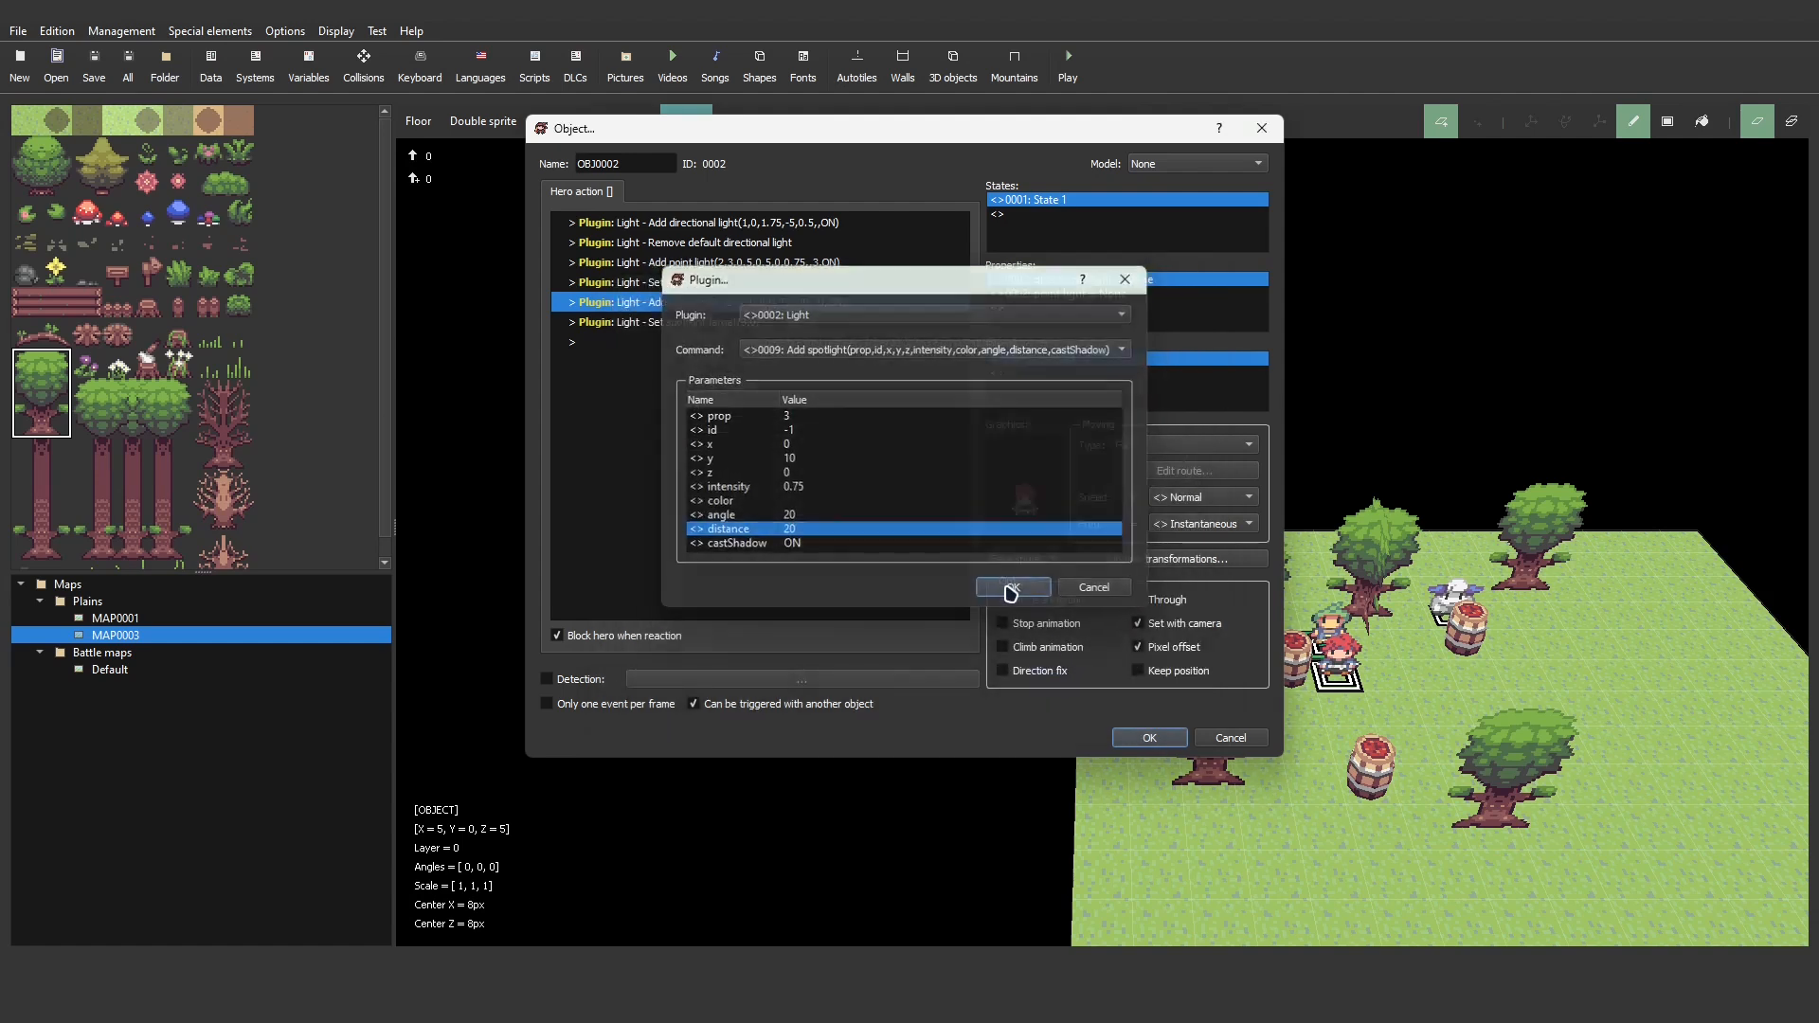
pyautogui.click(1150, 737)
# - Save the maps and walk the hero around in a new test game to examine the raised spotlight, ending by closing it
pyautogui.click(1071, 66)
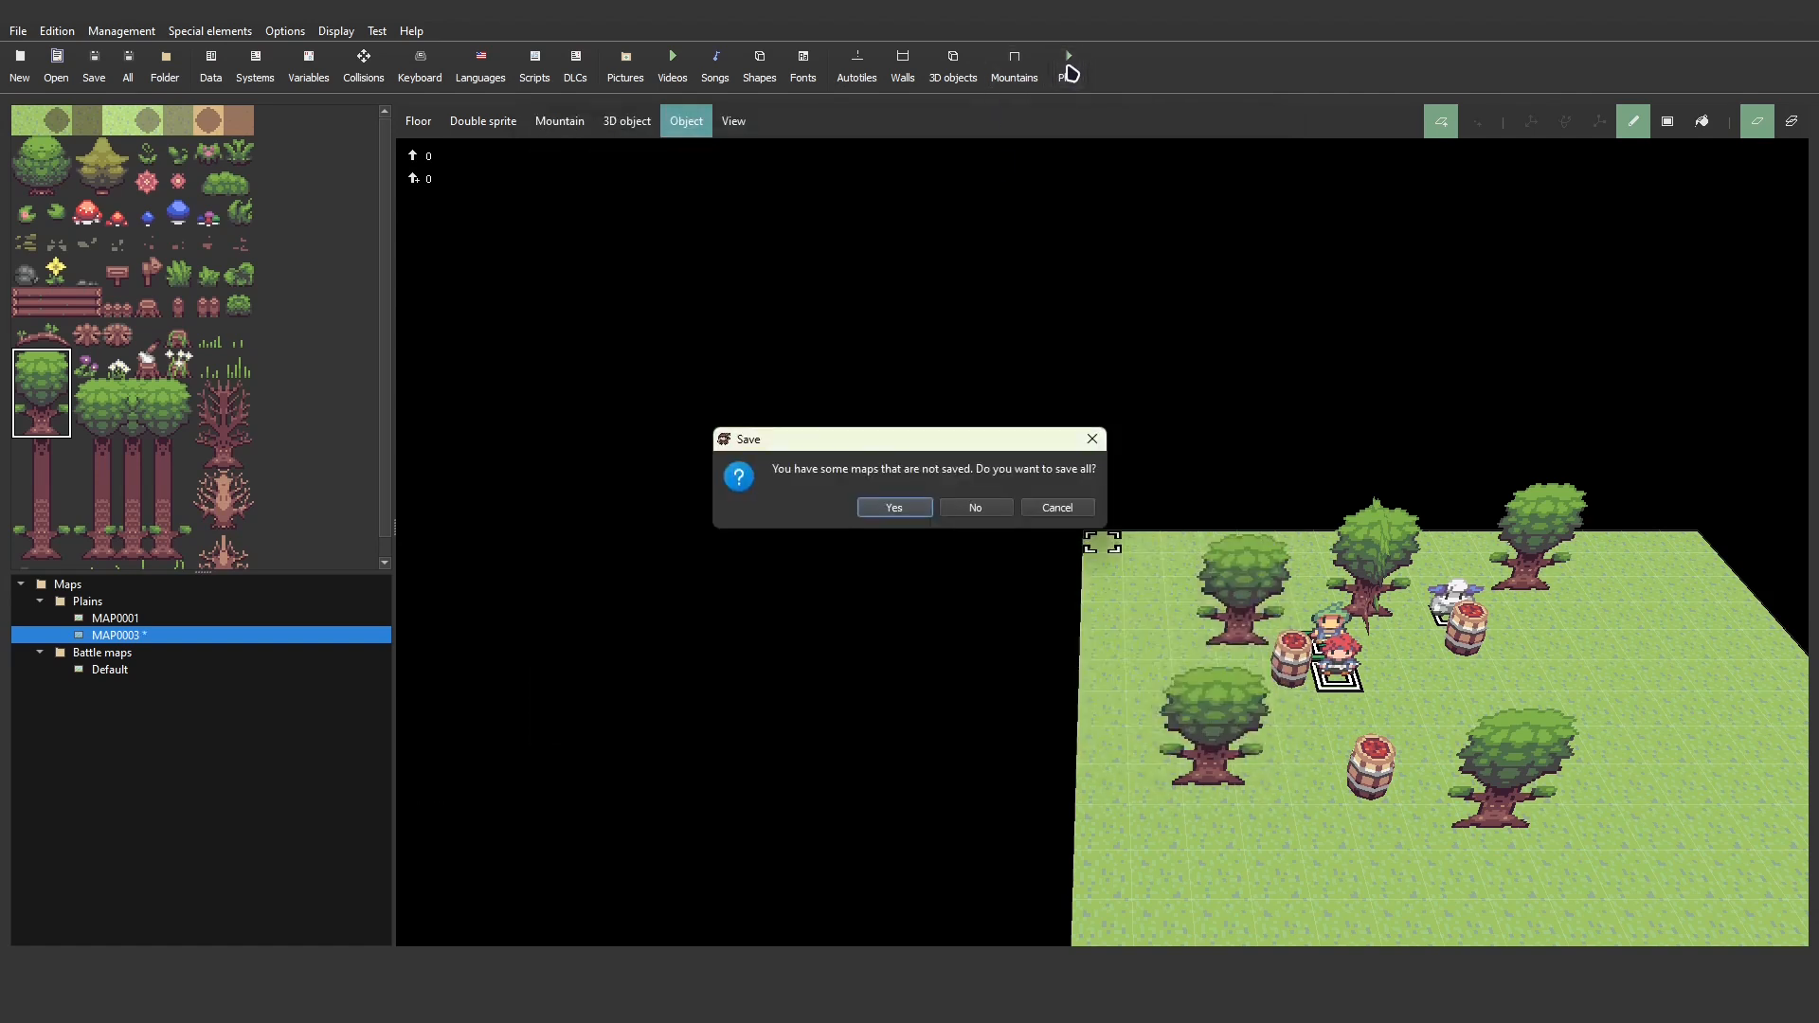
pyautogui.press('Return')
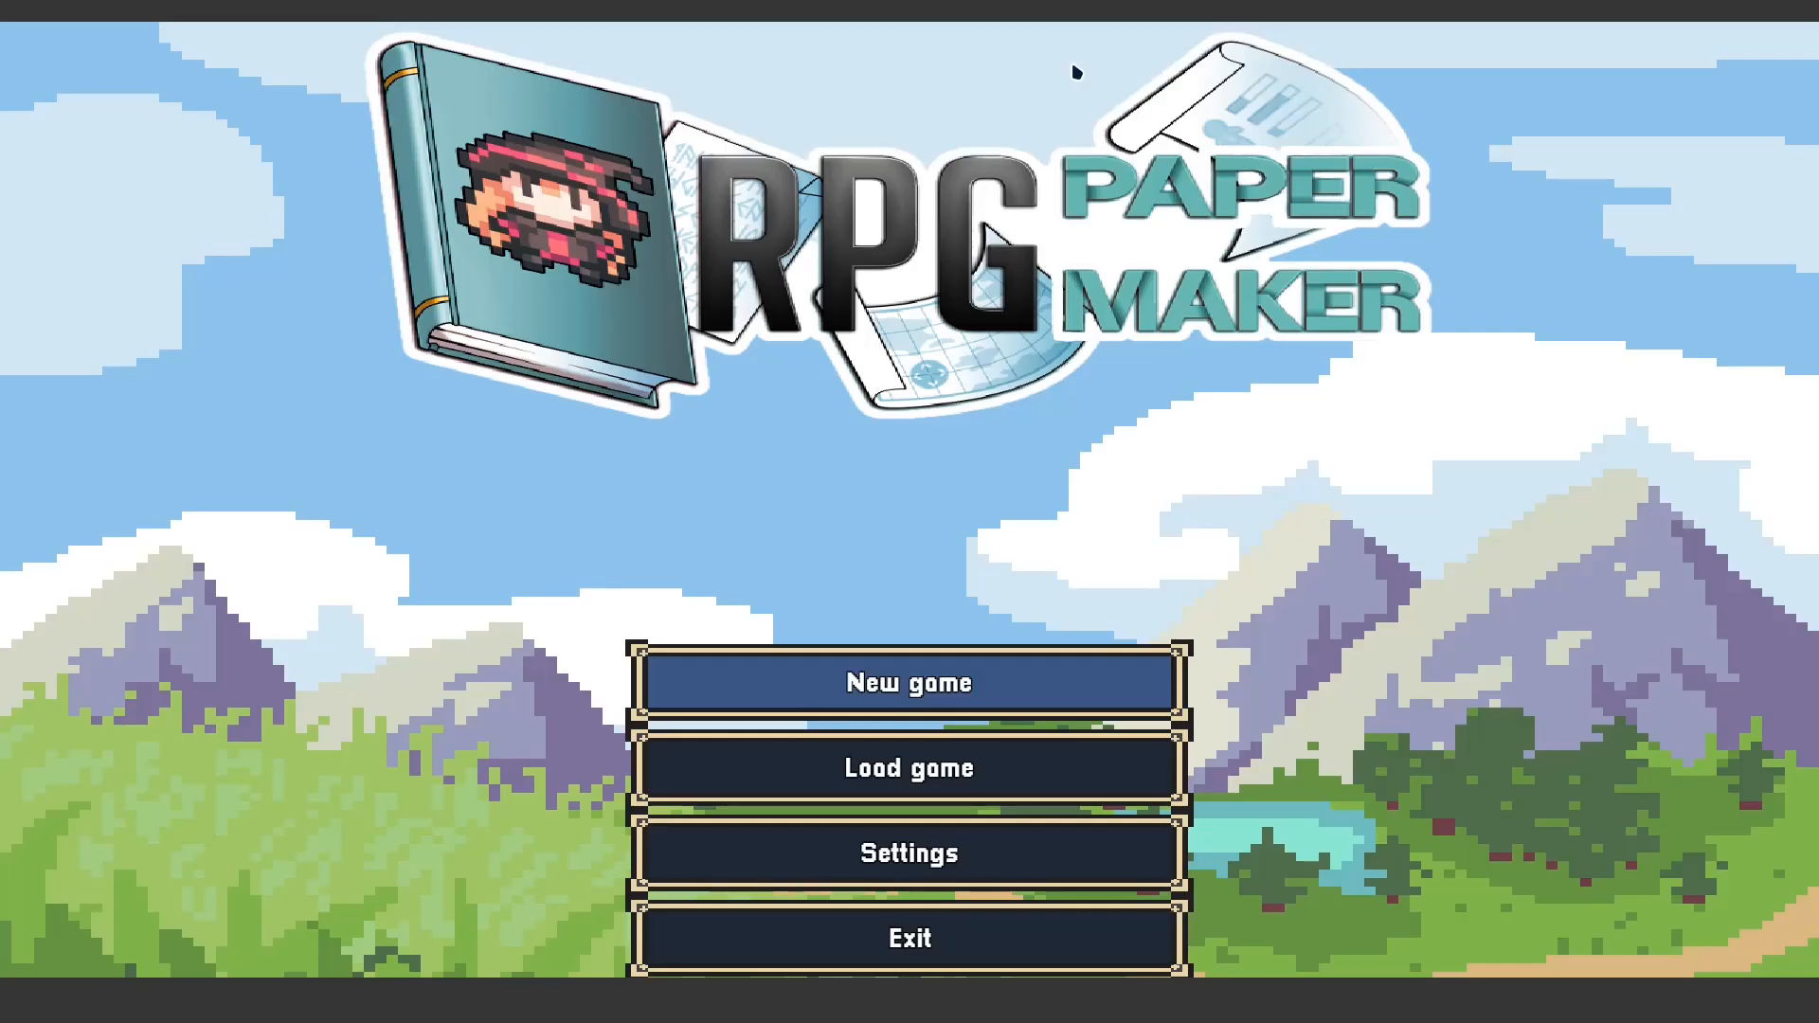
pyautogui.press('Return')
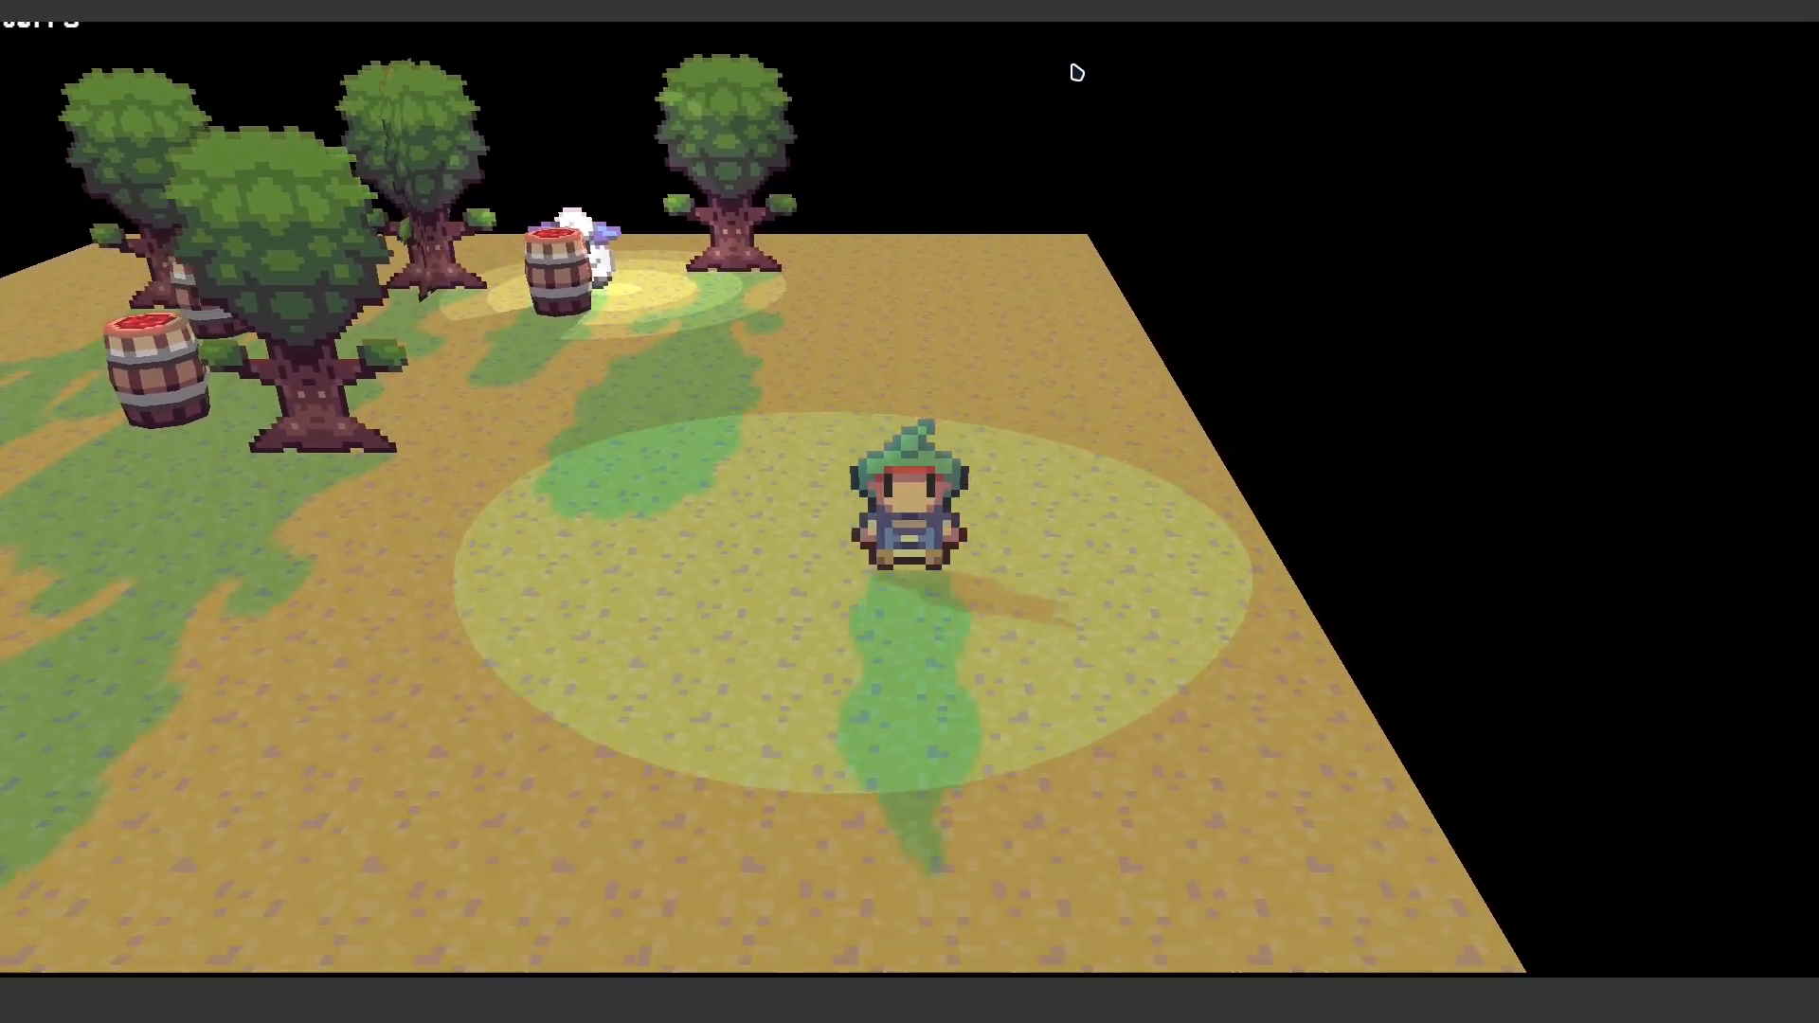
pyautogui.press('Left')
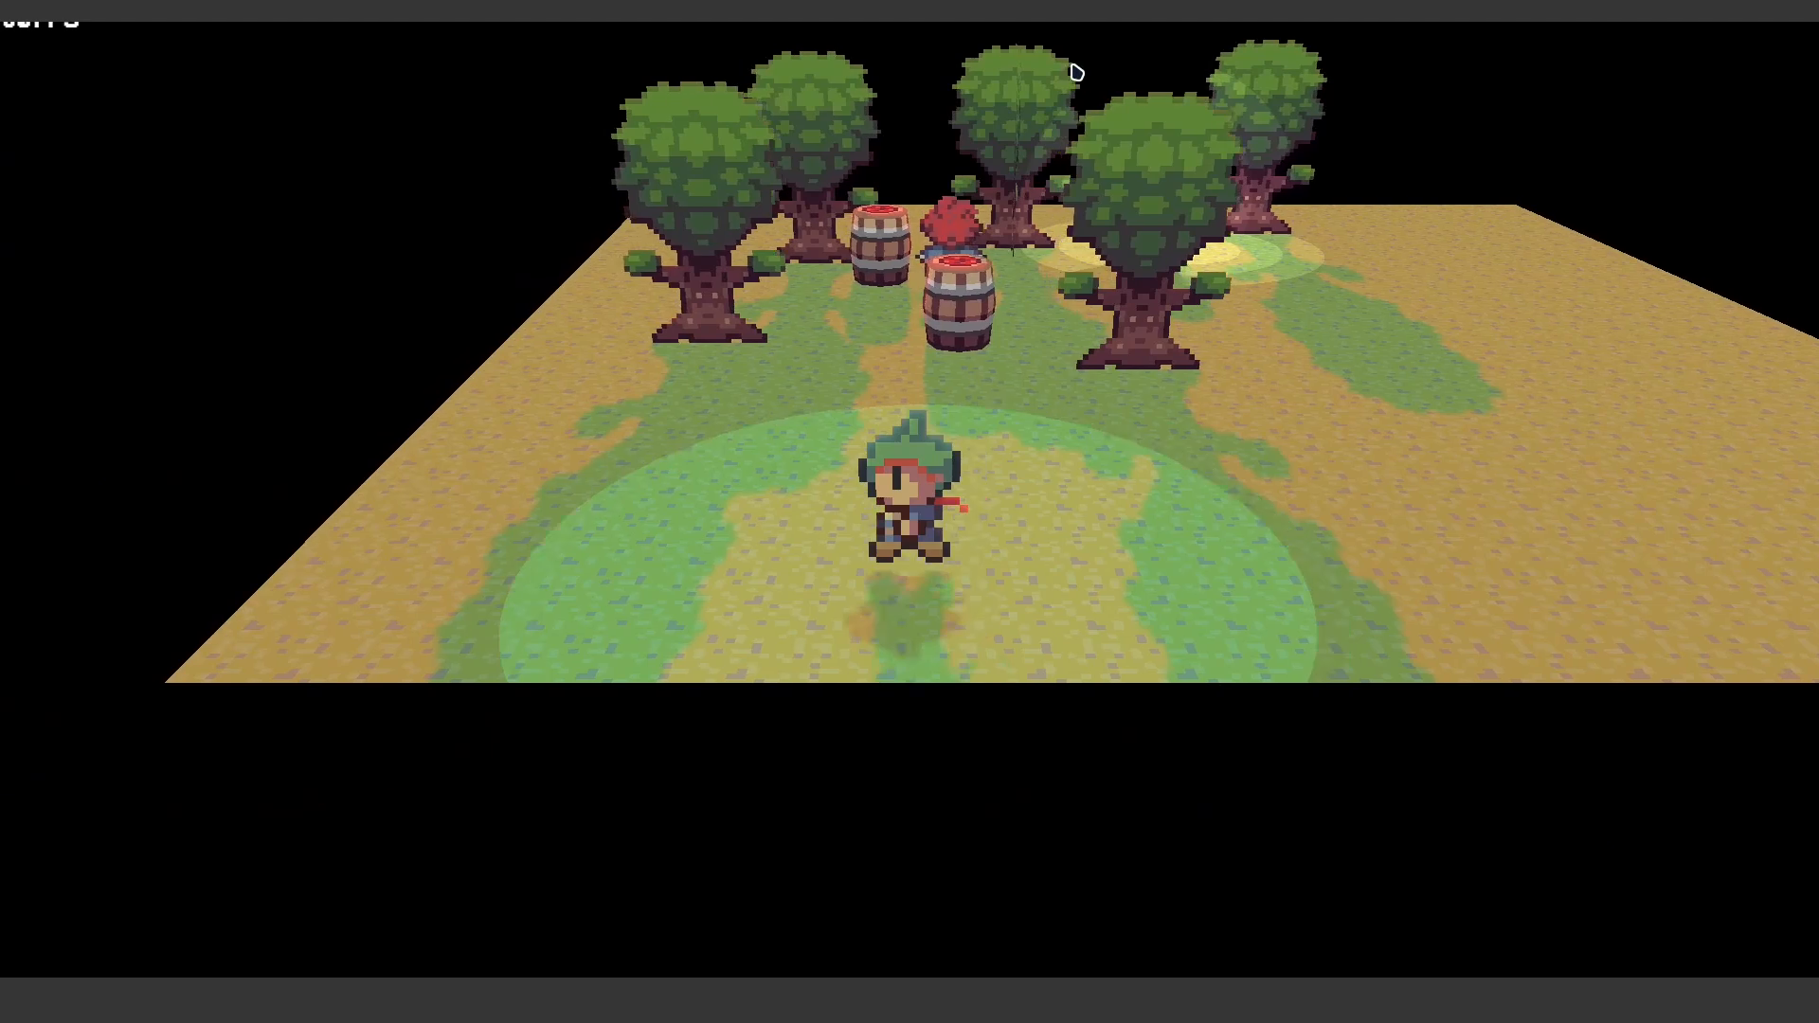
pyautogui.press('Right')
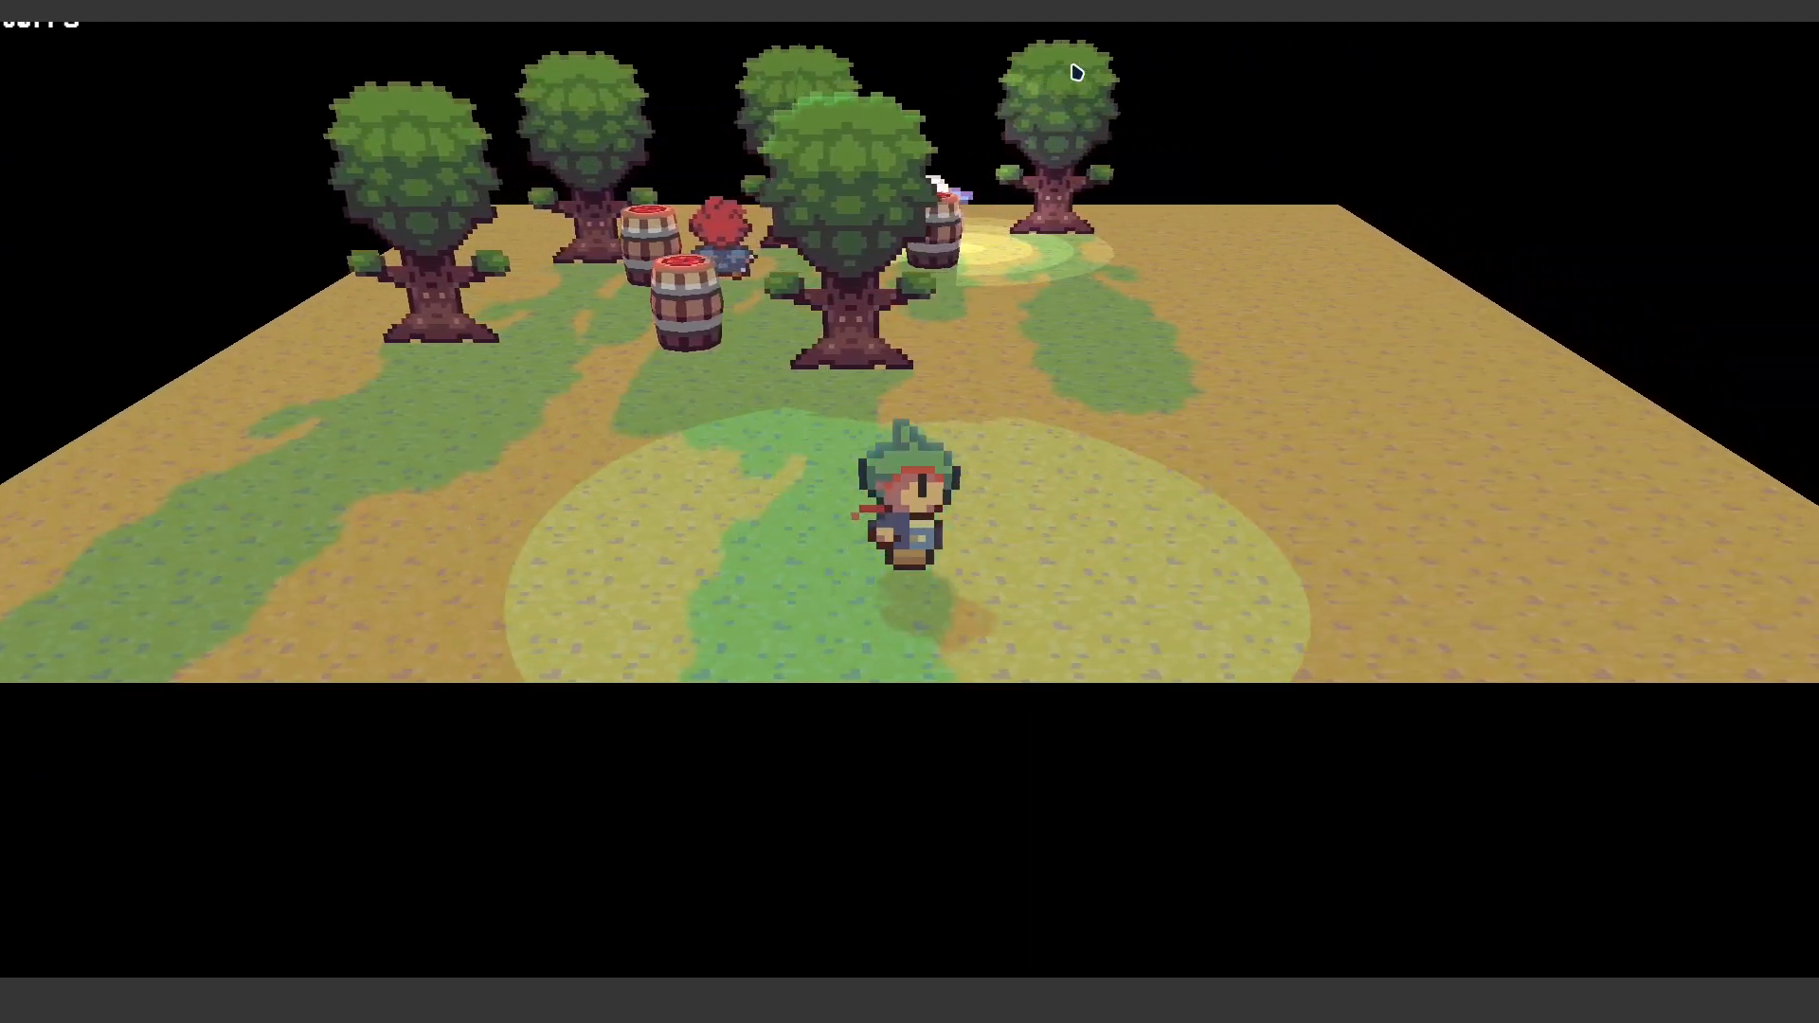
pyautogui.press('Up')
pyautogui.hotkey('alt', 'F4')
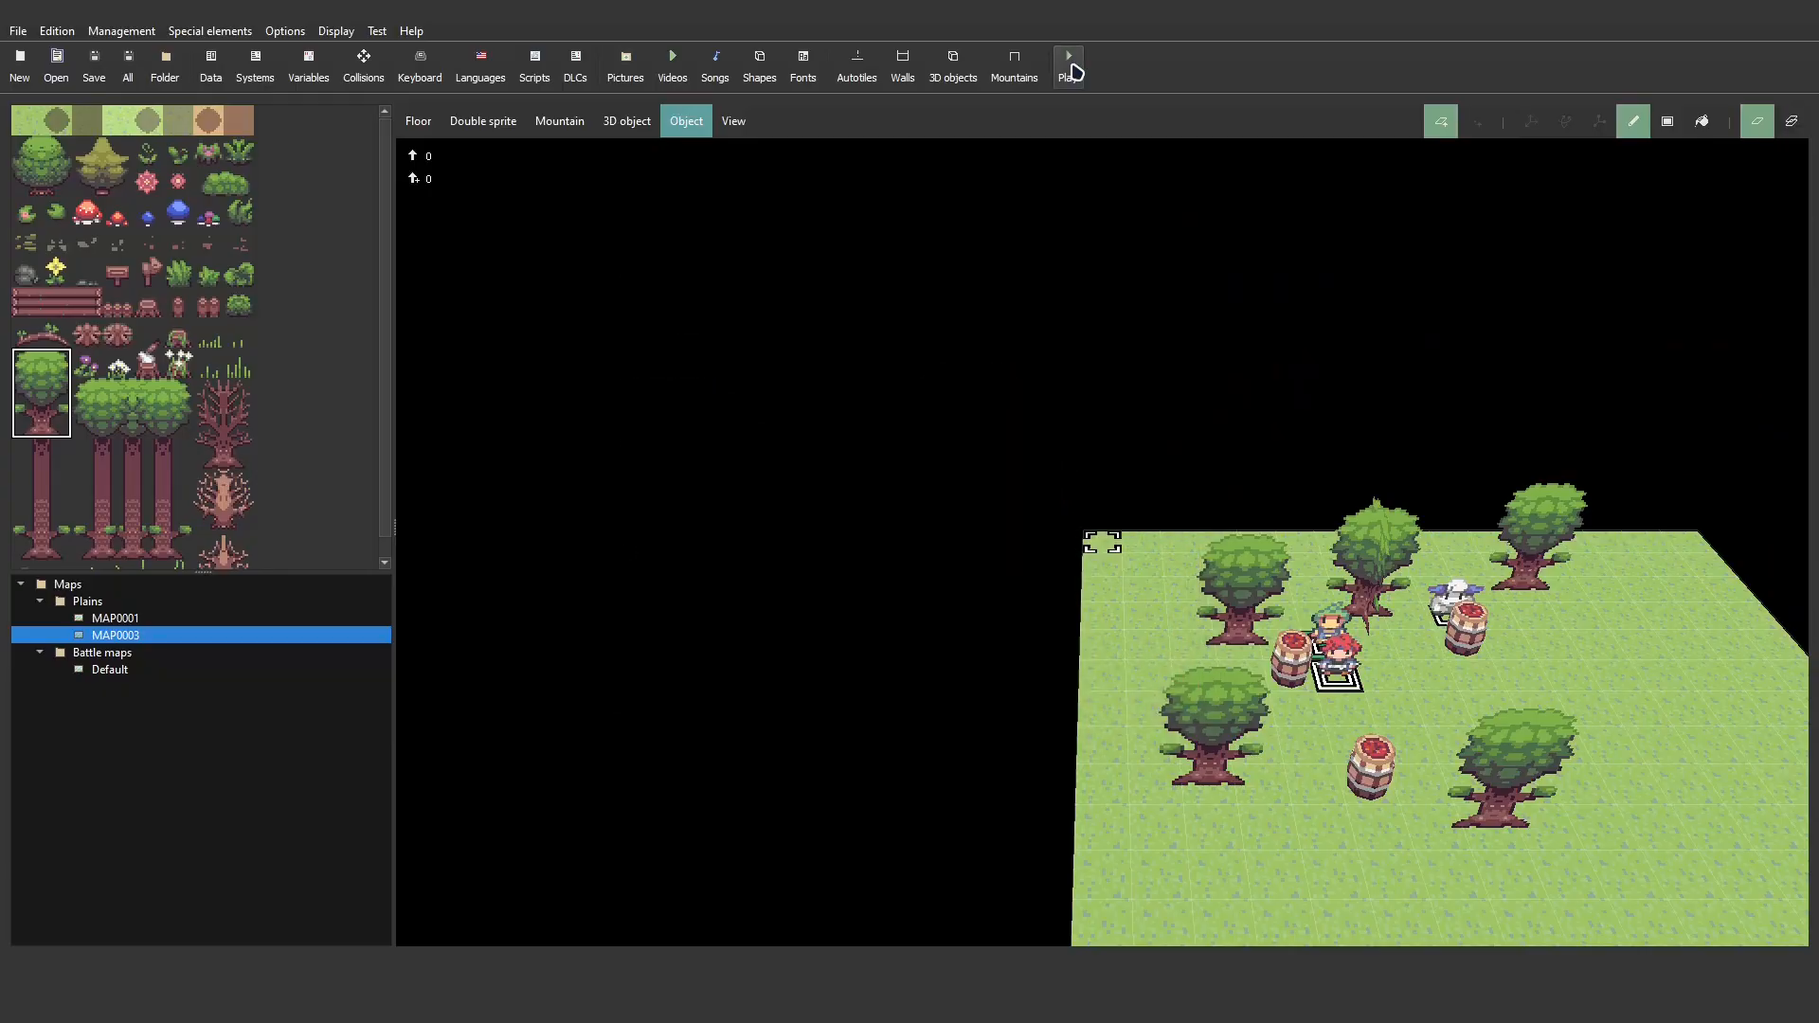
# - Start a Light plugin command, Add hemisphere light, at the end of the red-haired character's Hero action event
pyautogui.doubleClick(1340, 673)
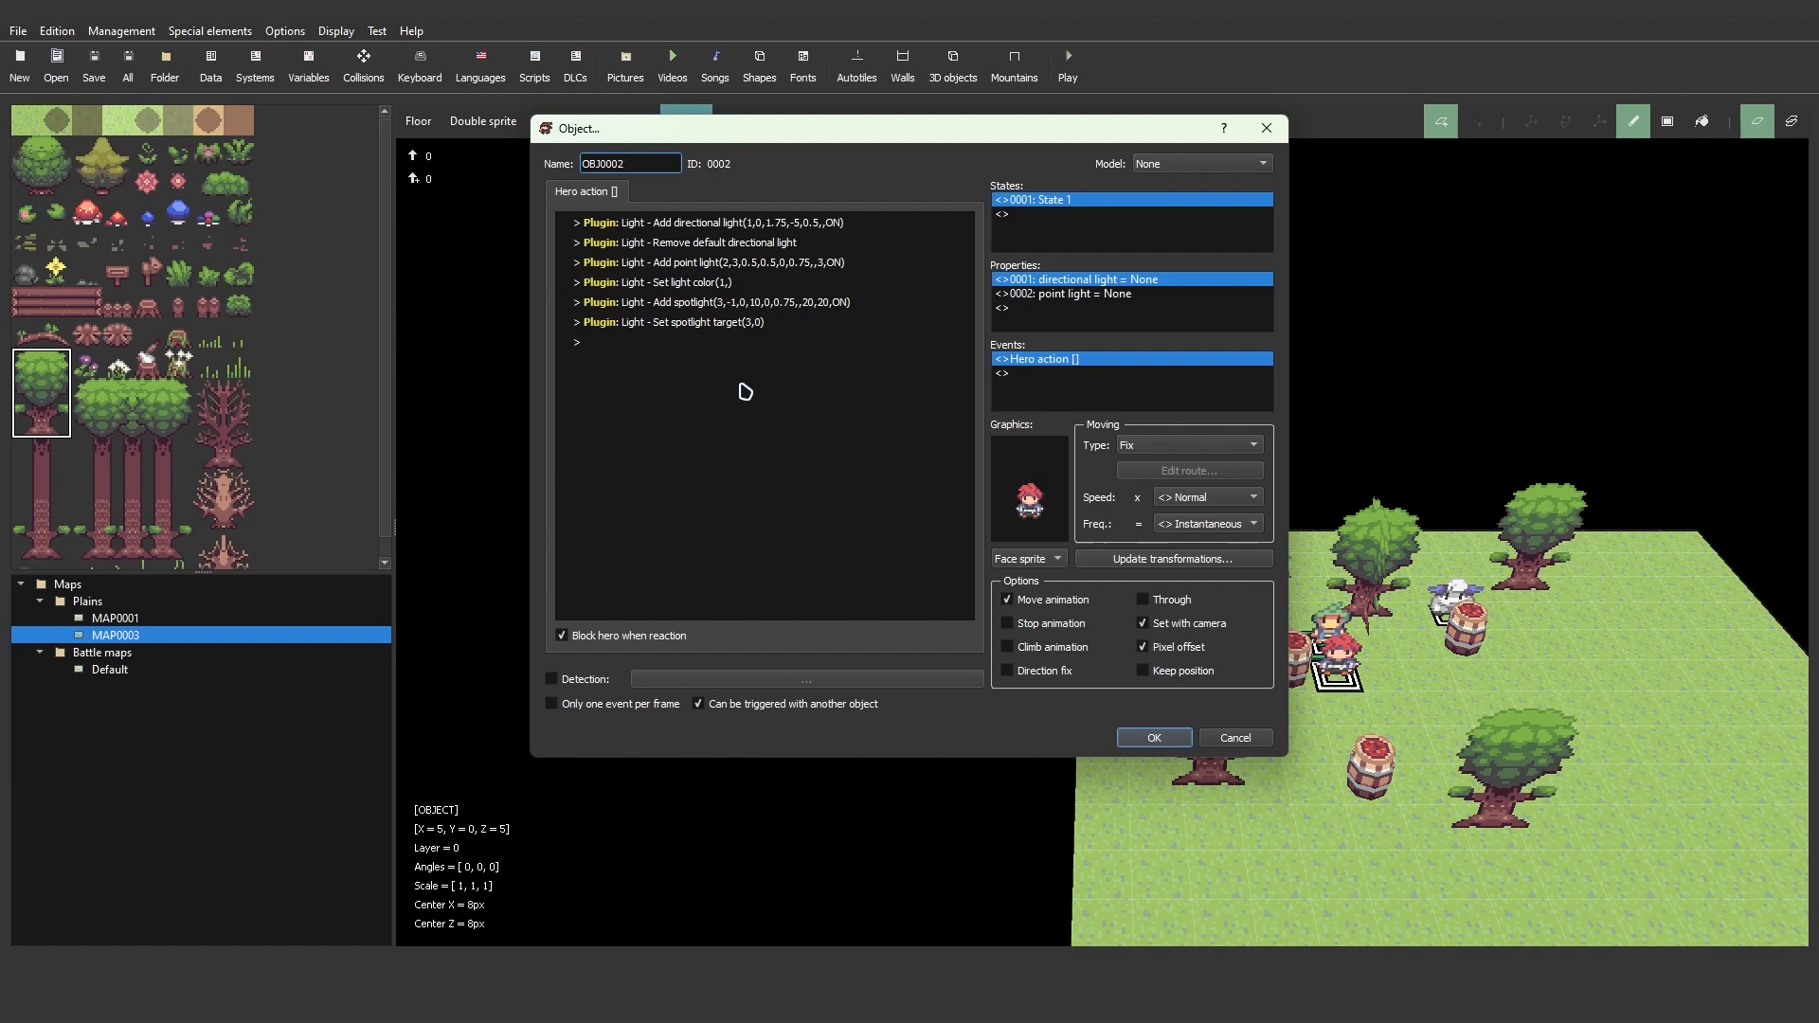
pyautogui.doubleClick(688, 345)
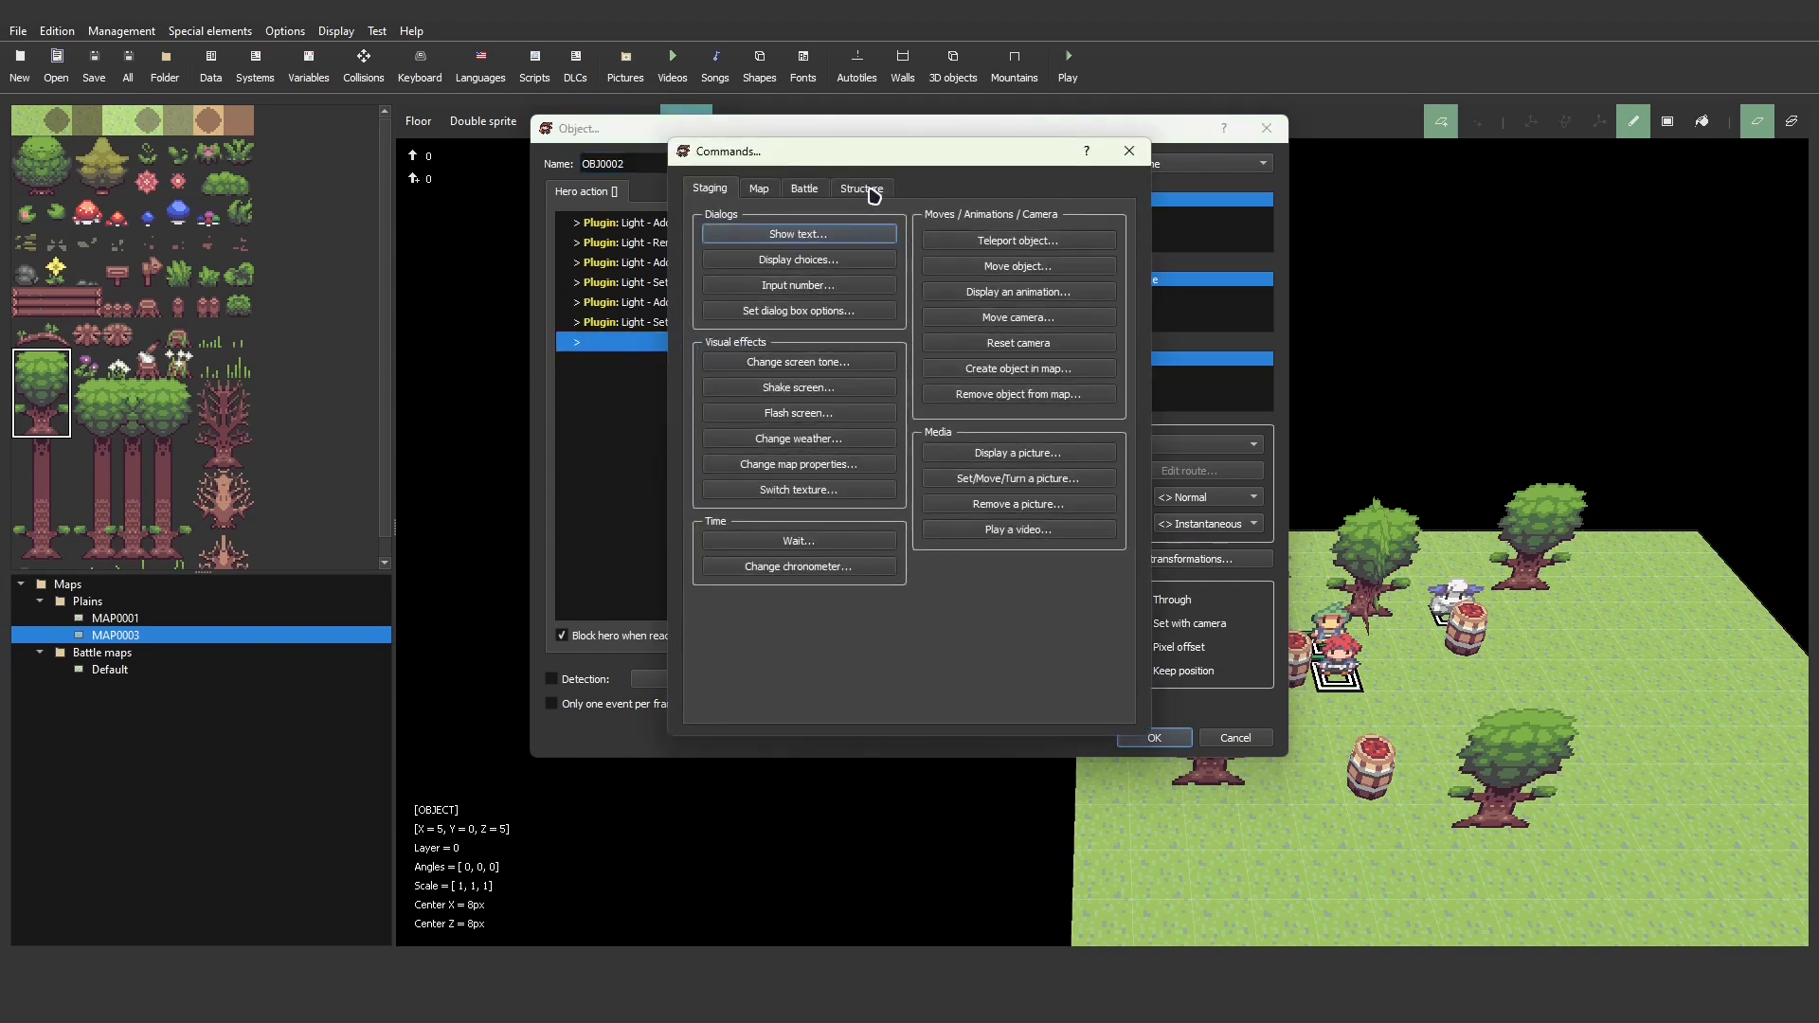
pyautogui.click(864, 190)
pyautogui.click(978, 339)
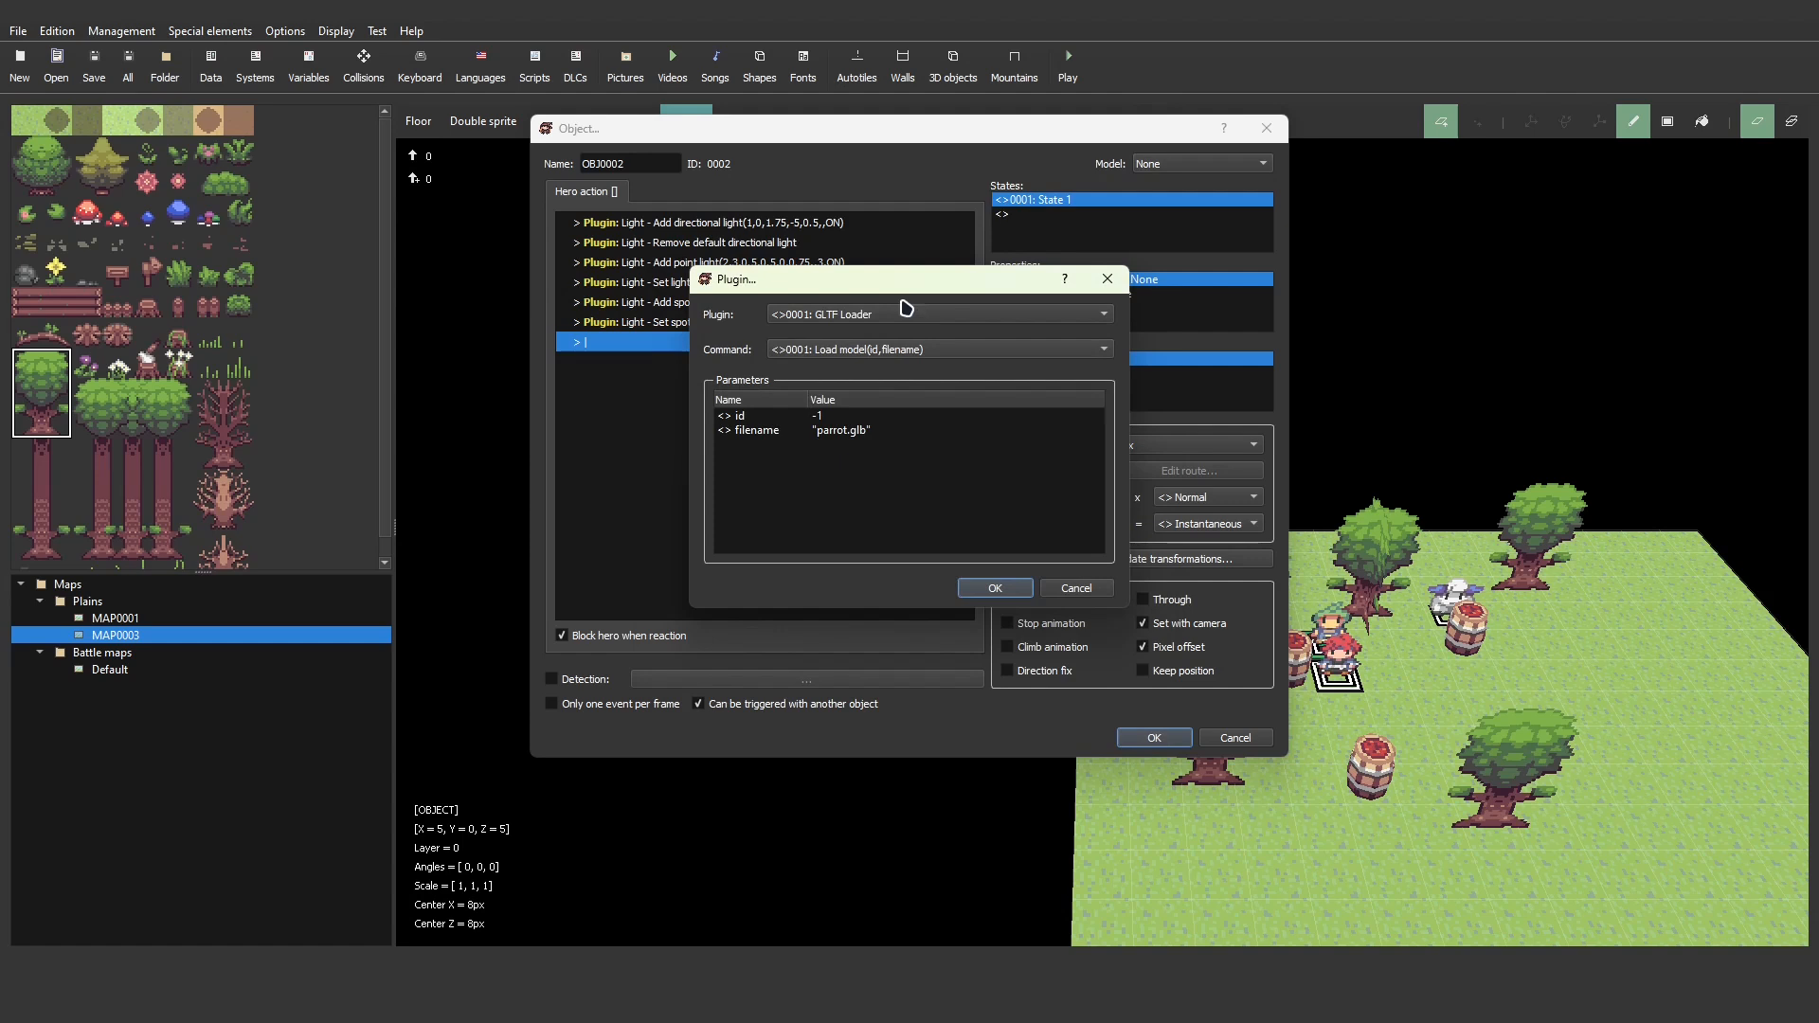
pyautogui.click(876, 317)
pyautogui.click(870, 333)
pyautogui.click(864, 350)
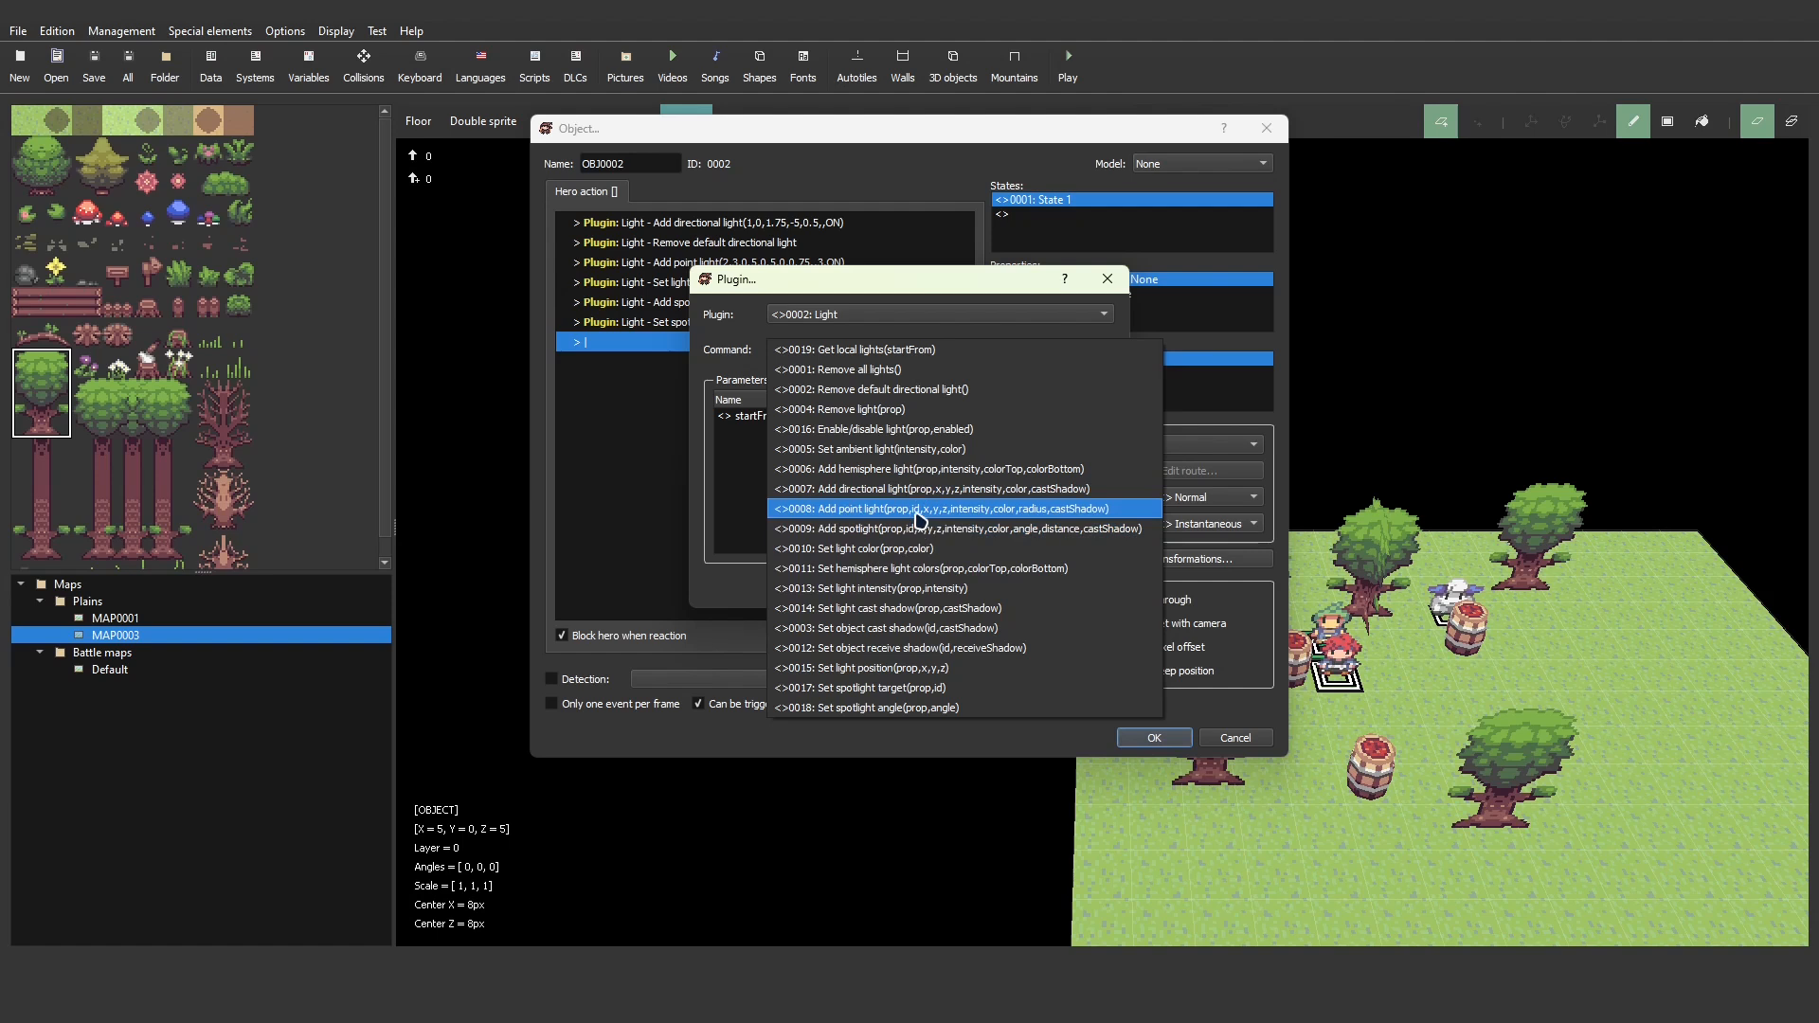
pyautogui.click(896, 470)
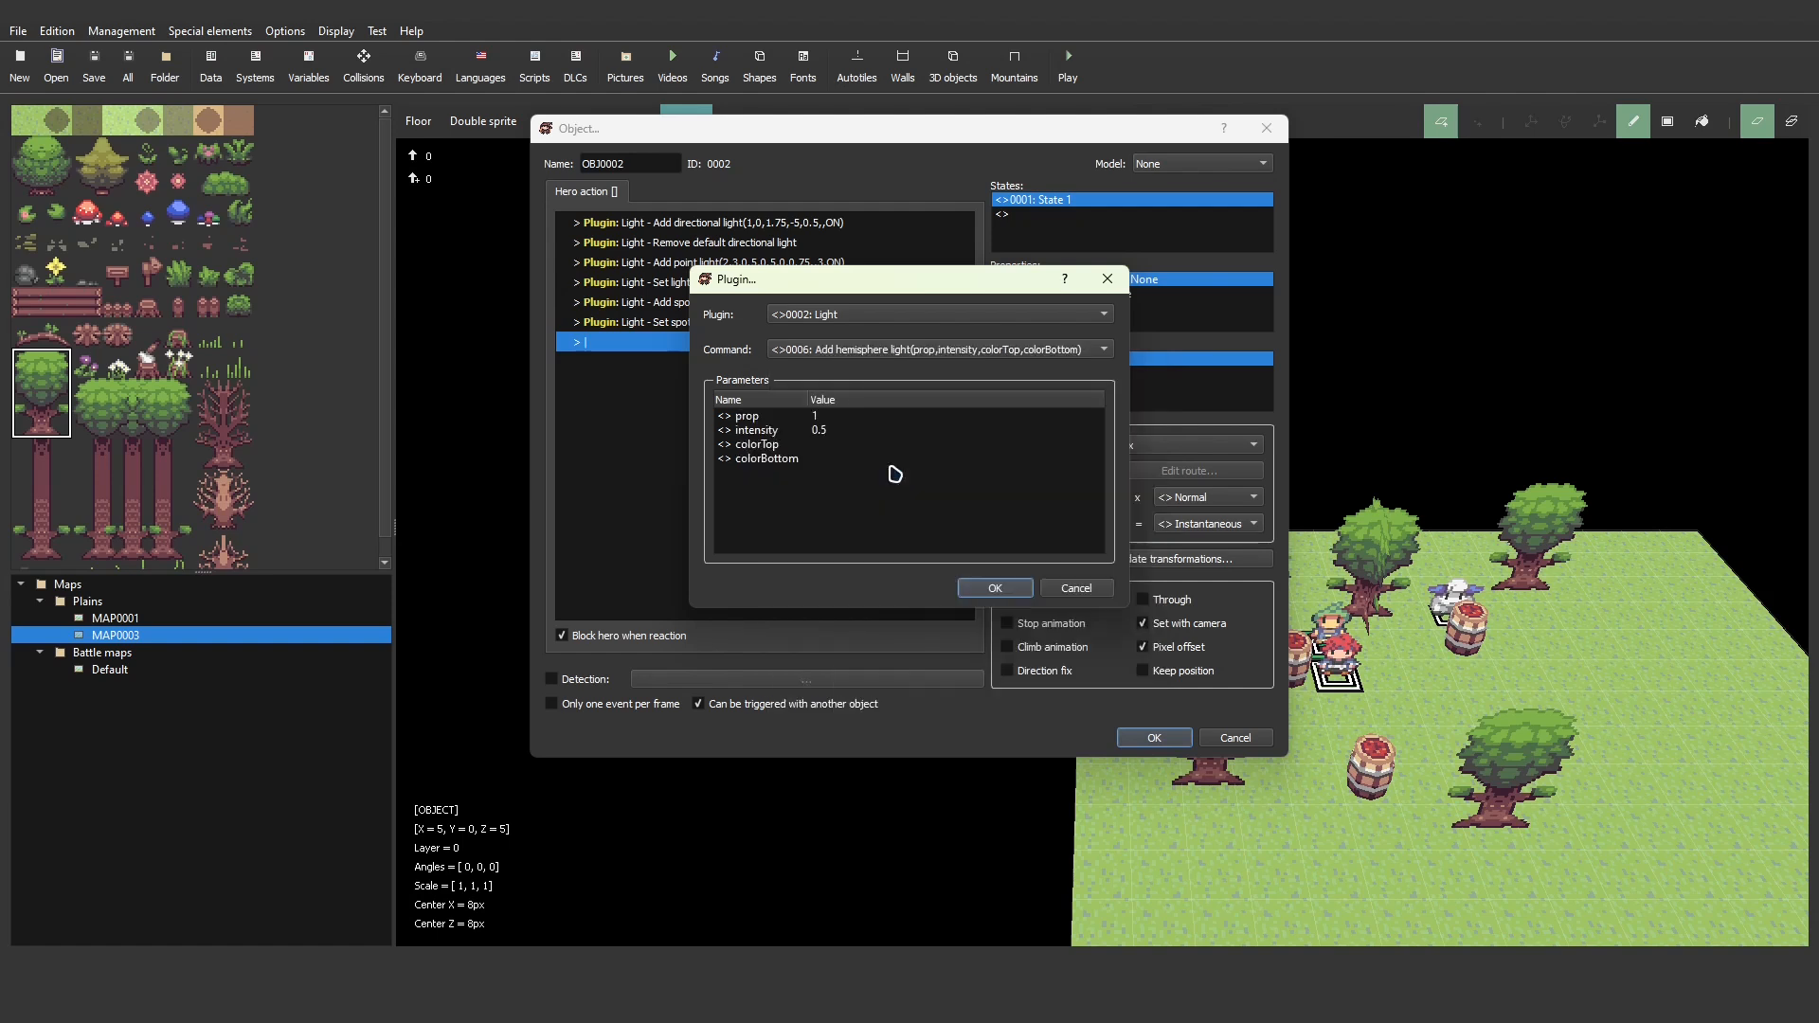
# - Set the hemisphere light's prop parameter to 0
pyautogui.doubleClick(832, 422)
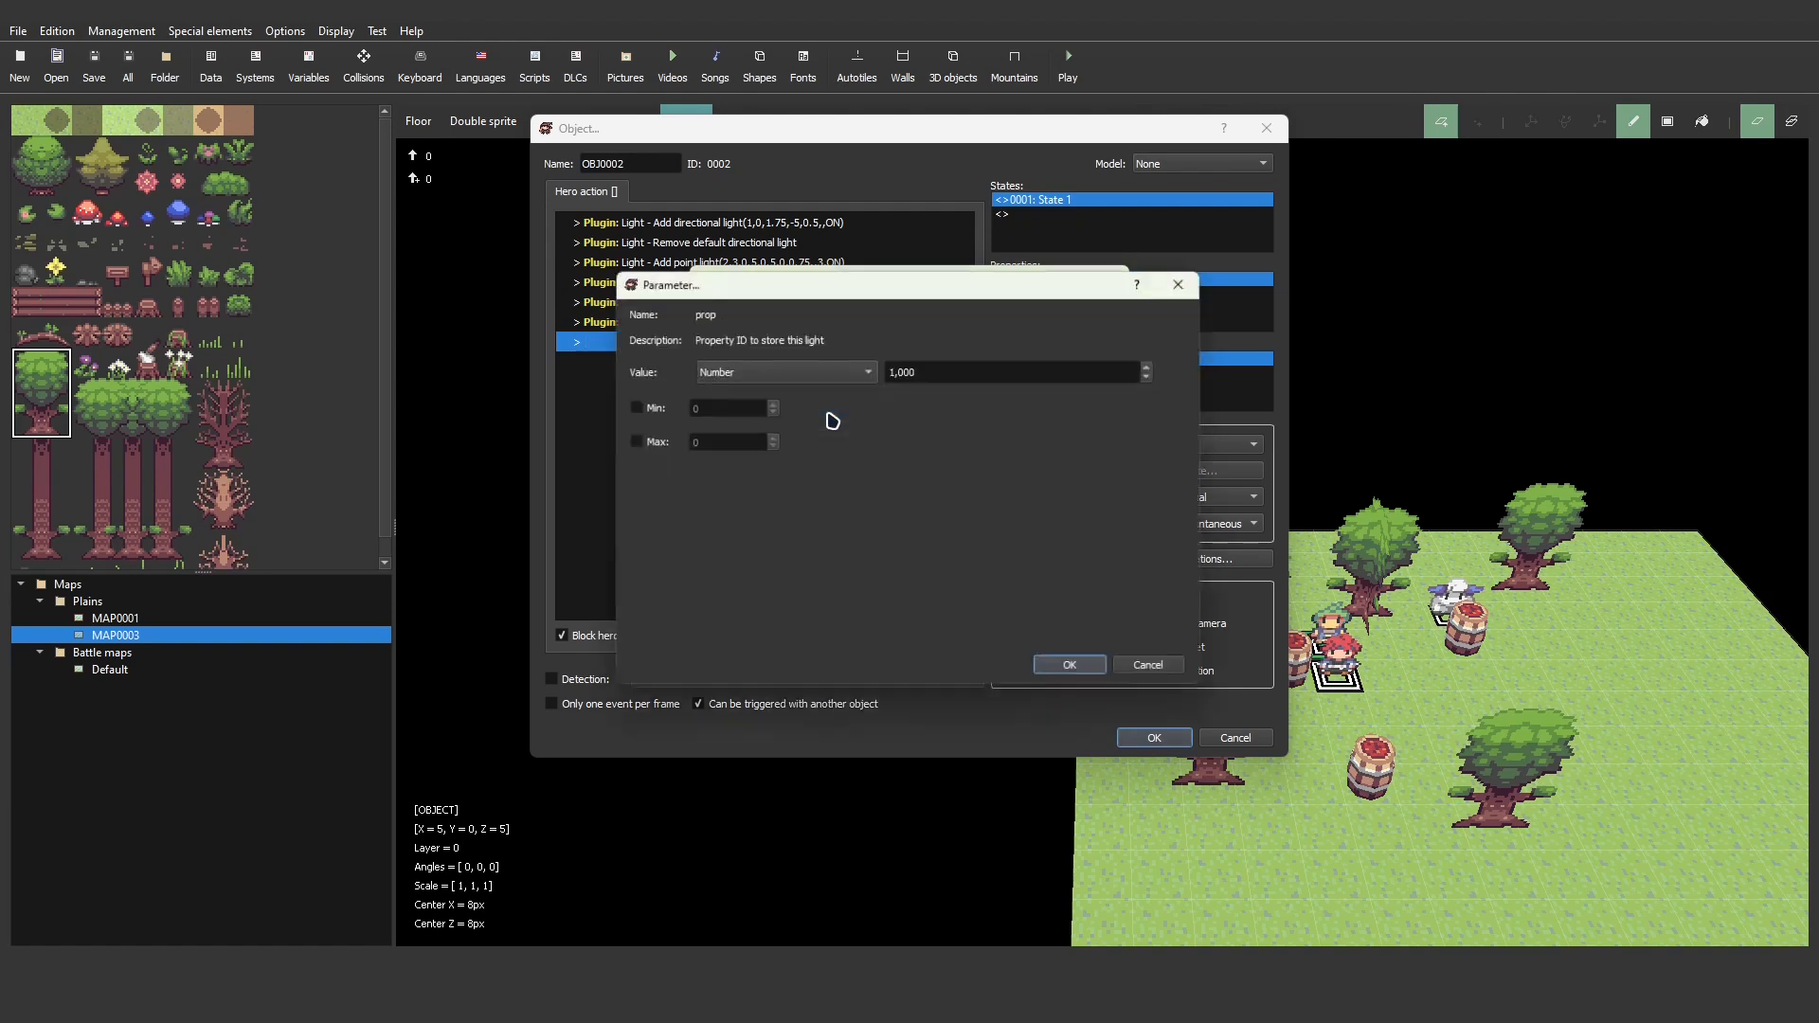
pyautogui.click(1157, 375)
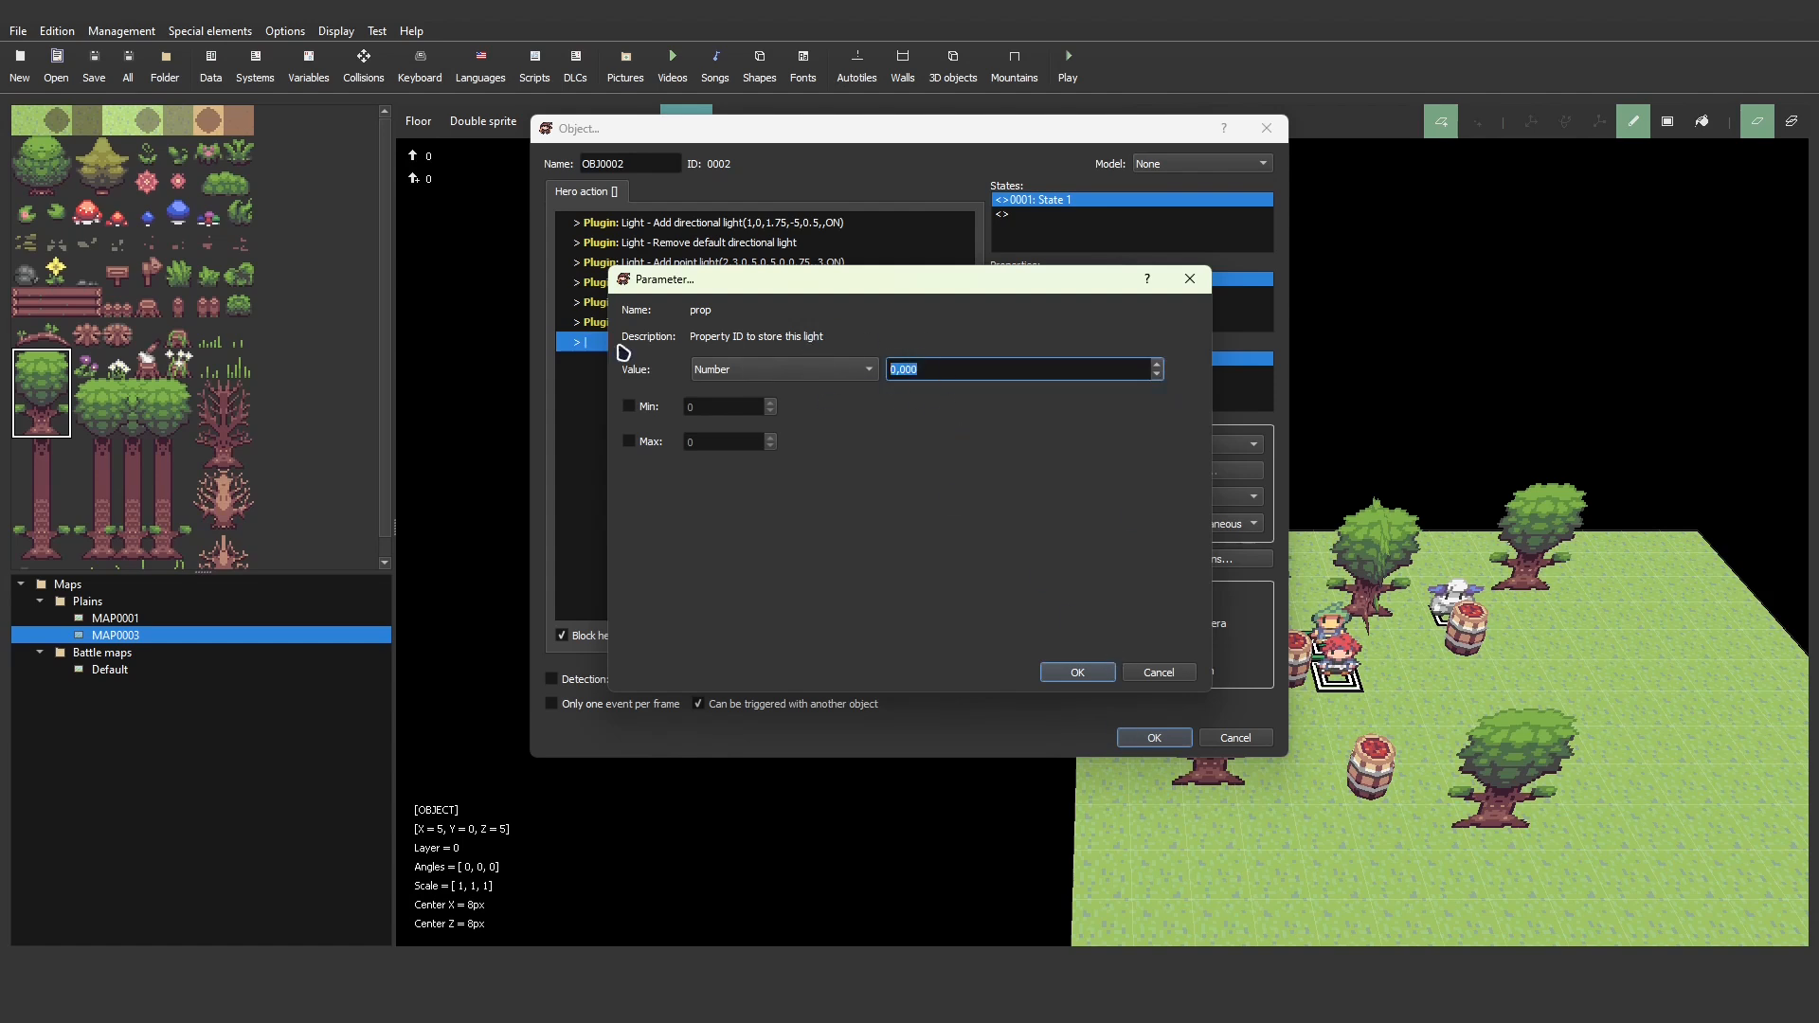
pyautogui.click(1080, 673)
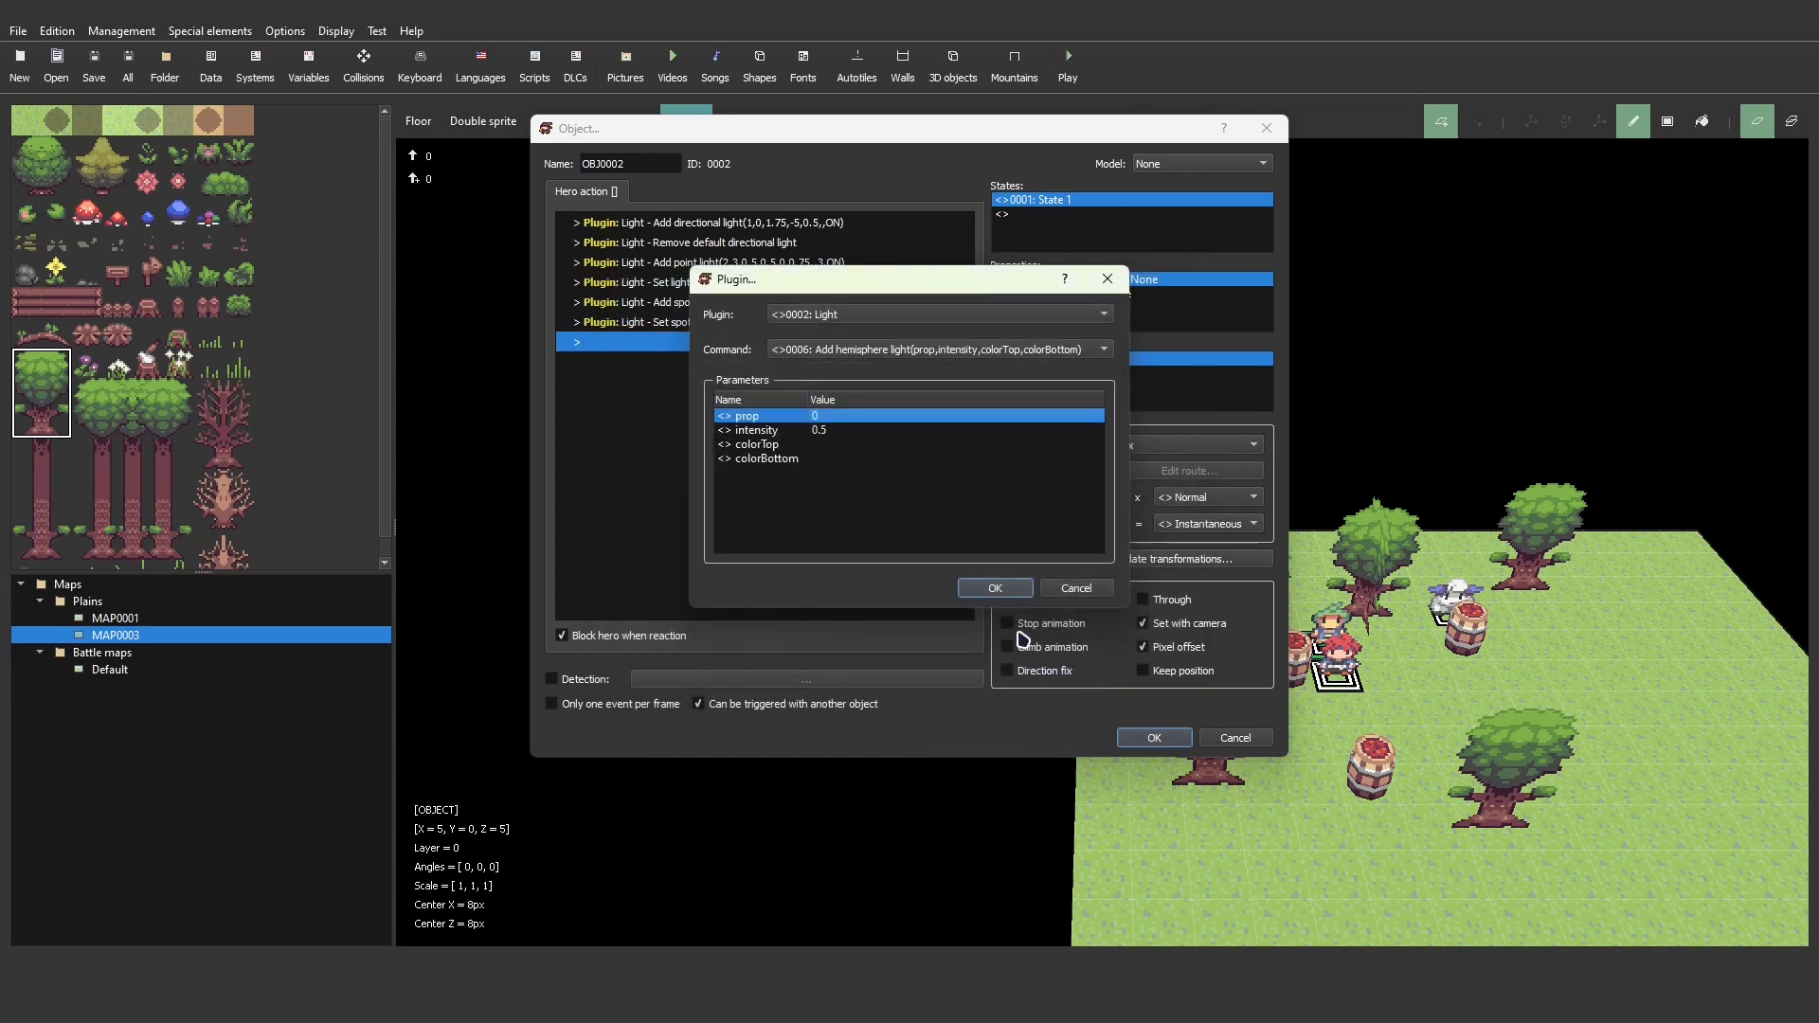
# - Set the hemisphere light's colorTop parameter to Magenta
pyautogui.doubleClick(837, 444)
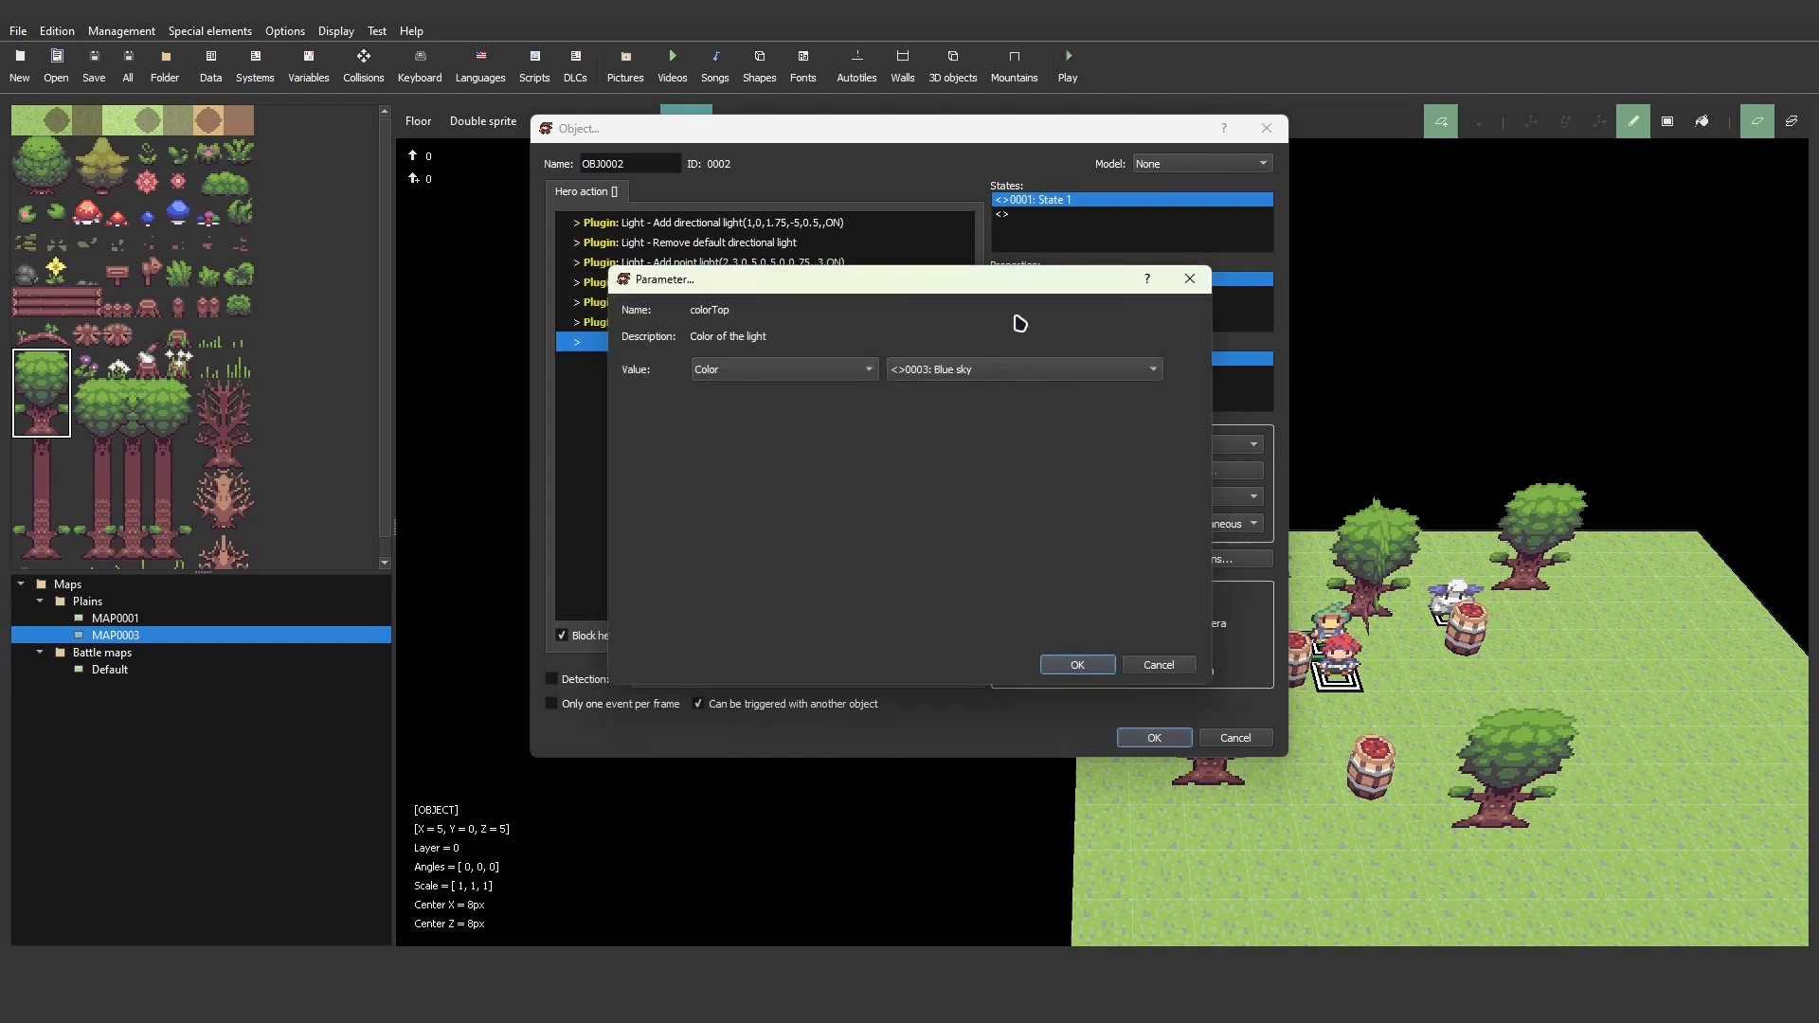
pyautogui.click(1012, 369)
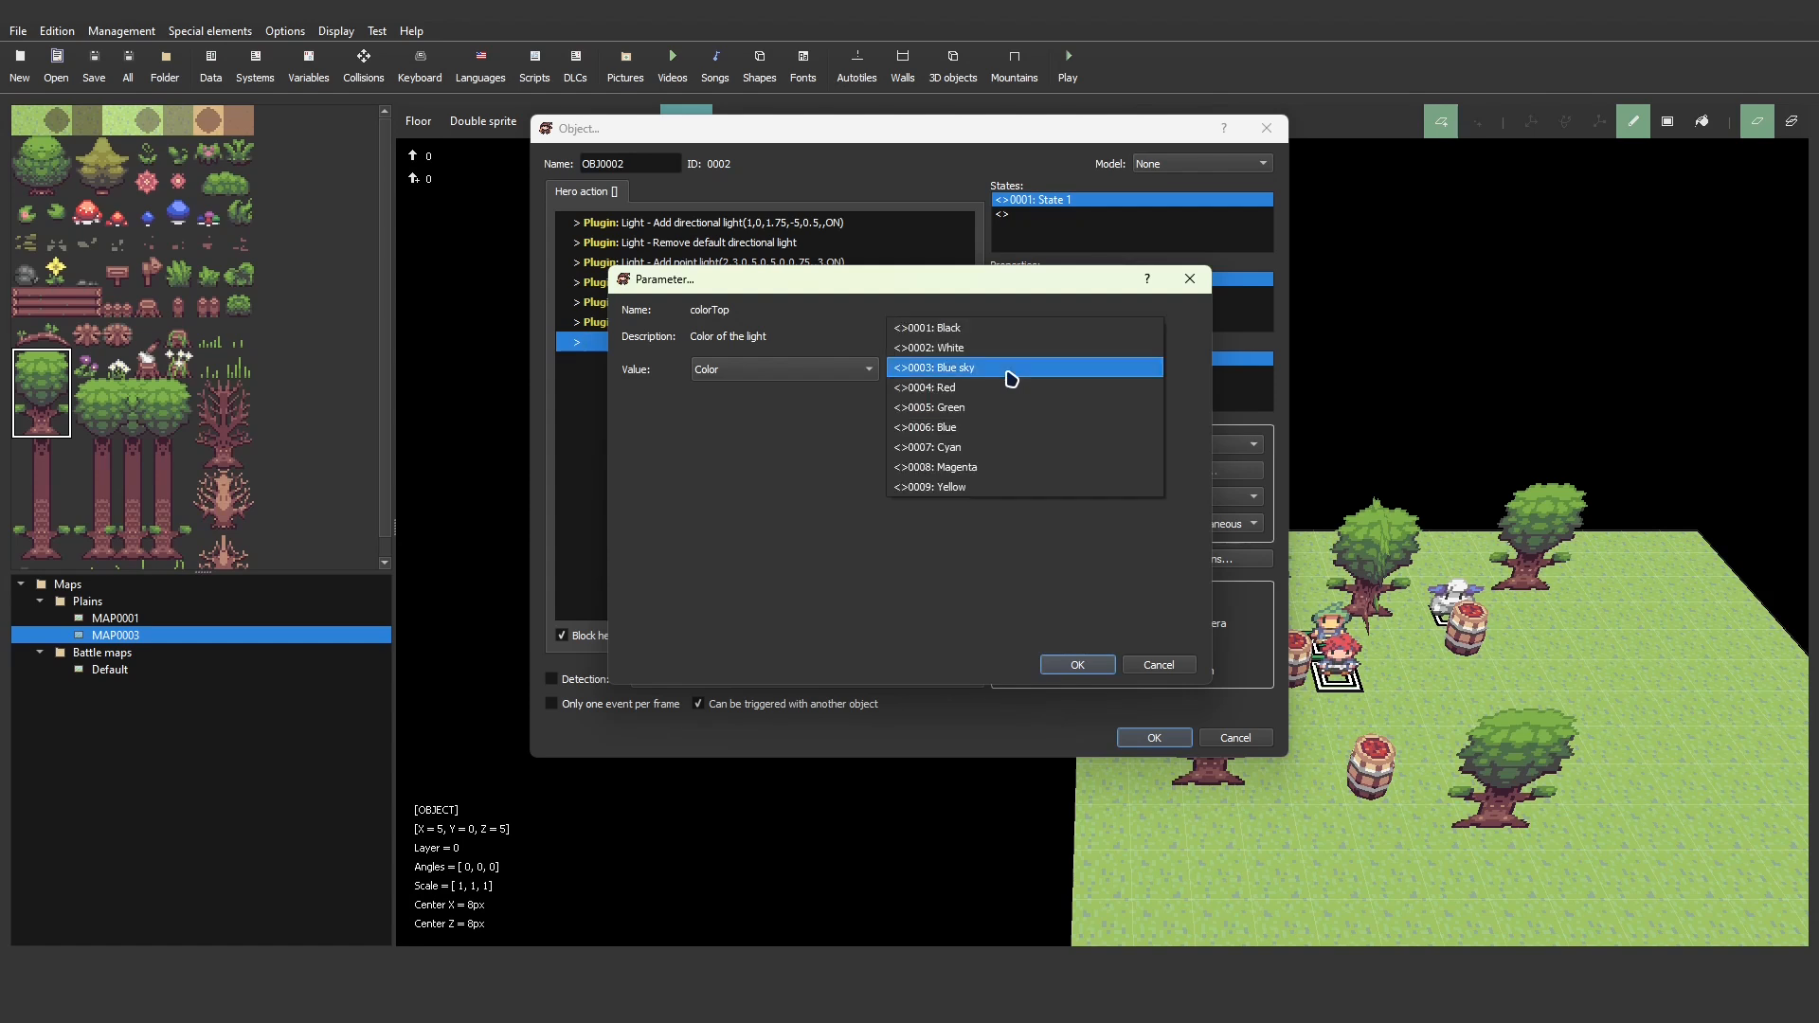
pyautogui.click(976, 470)
pyautogui.click(1081, 666)
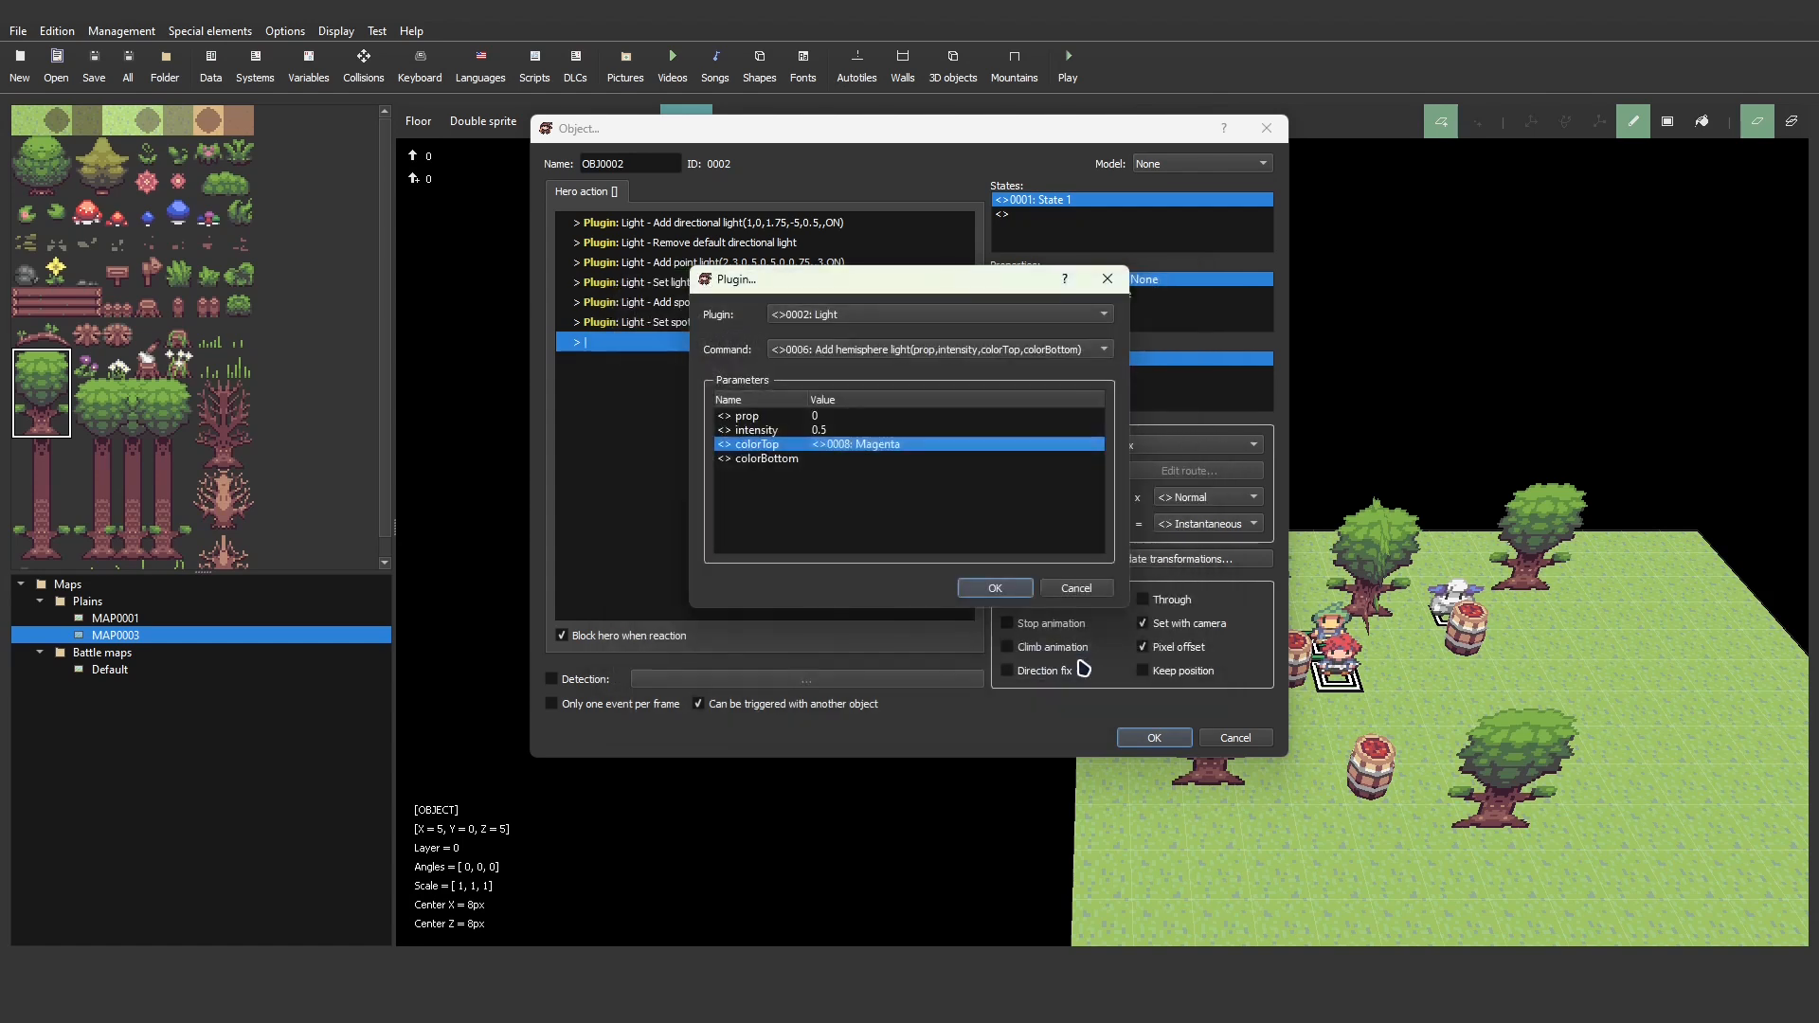
# - Set the hemisphere light's colorBottom parameter to Blue
pyautogui.doubleClick(851, 461)
pyautogui.click(1014, 370)
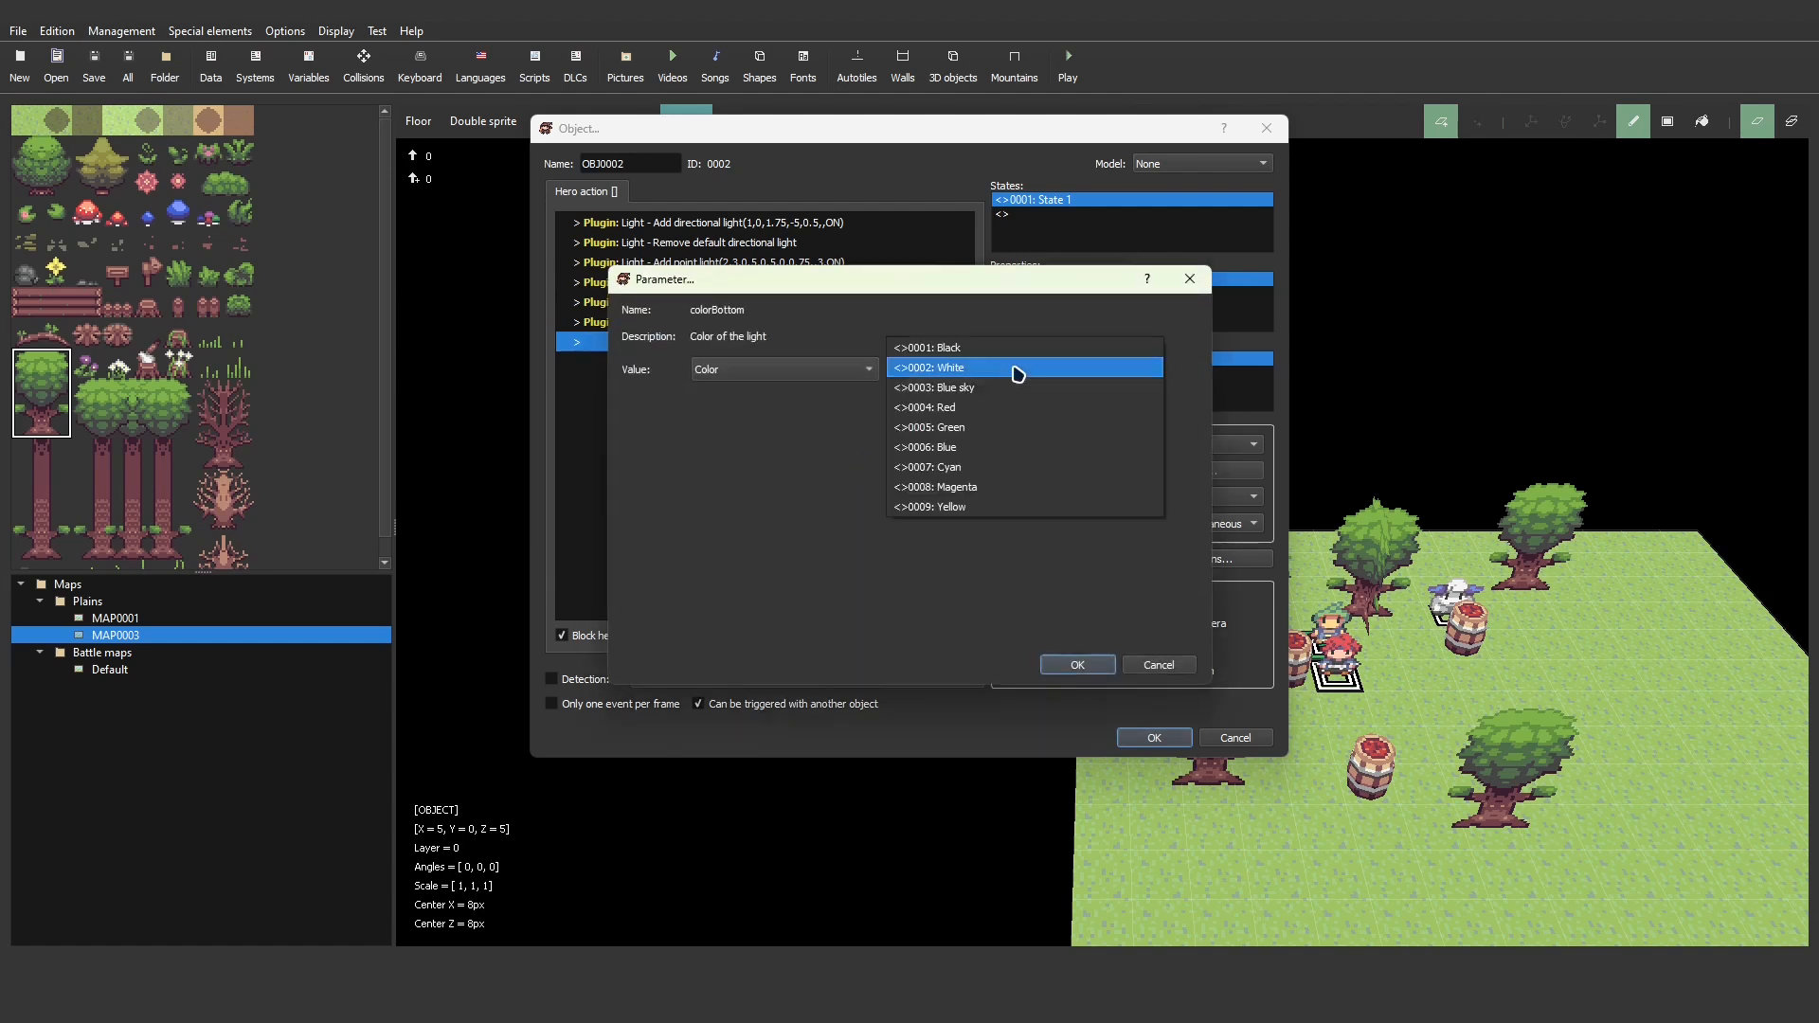
pyautogui.click(966, 449)
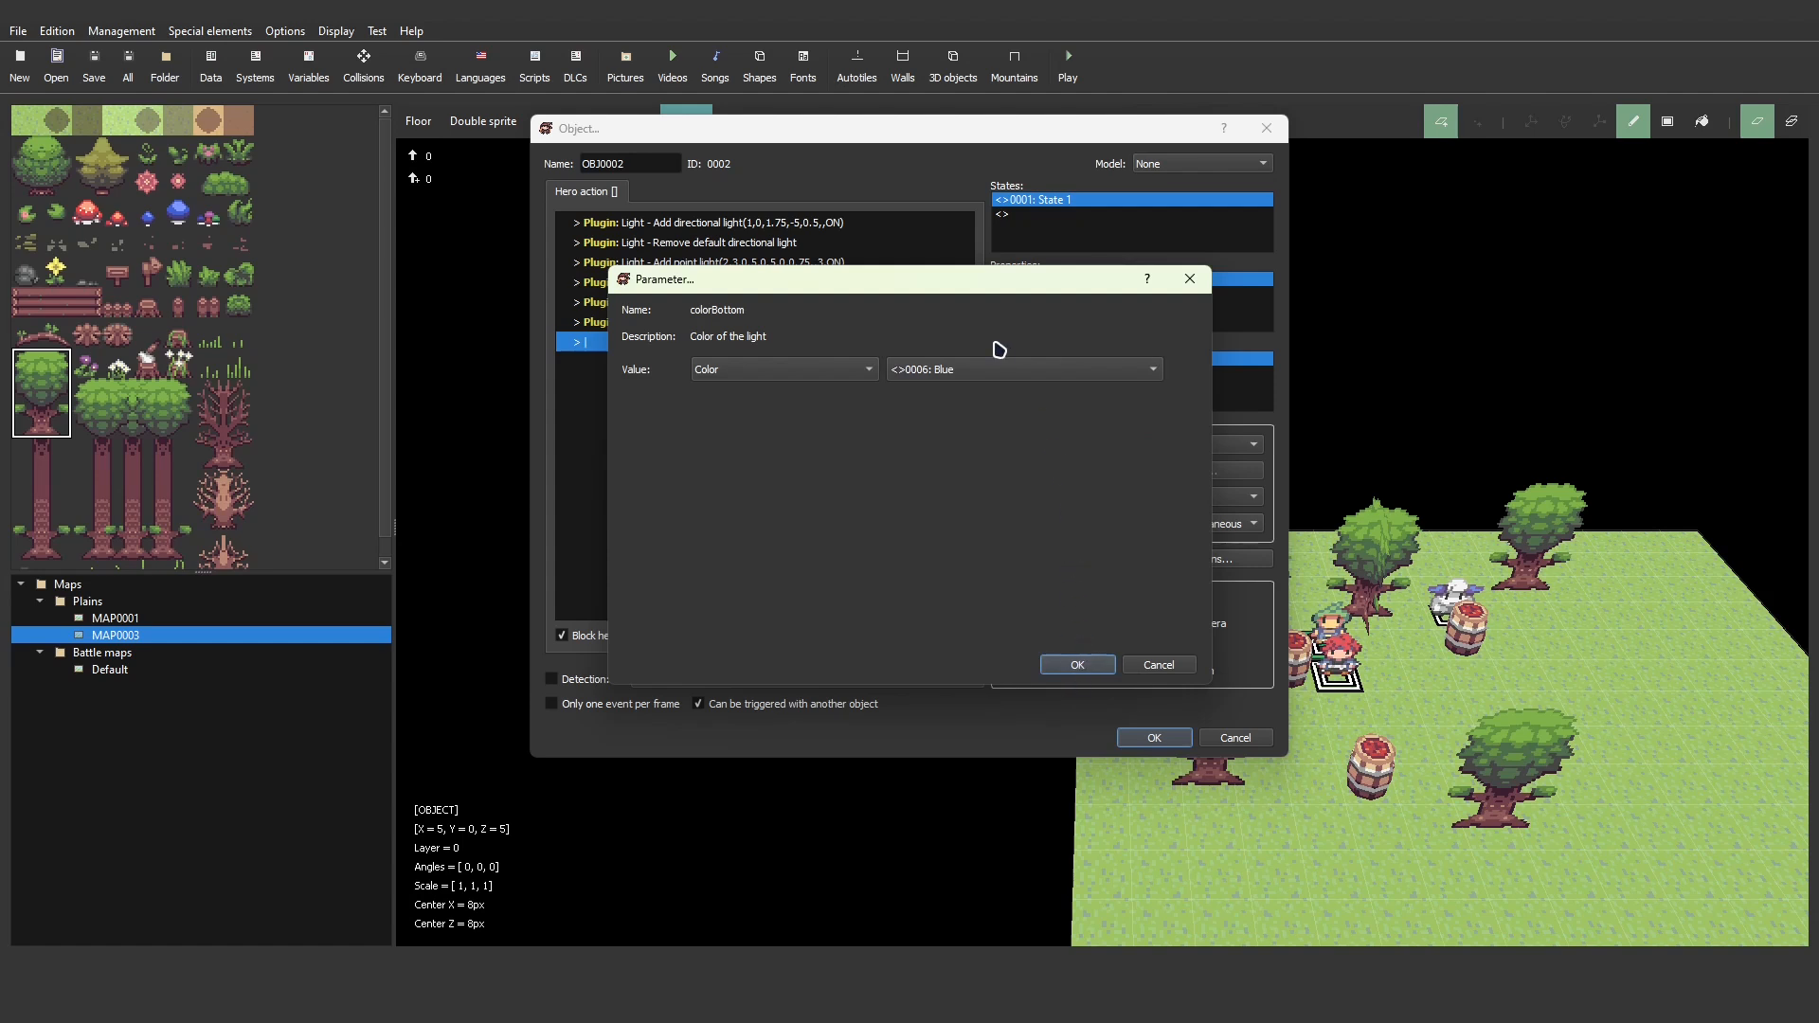
pyautogui.click(1078, 665)
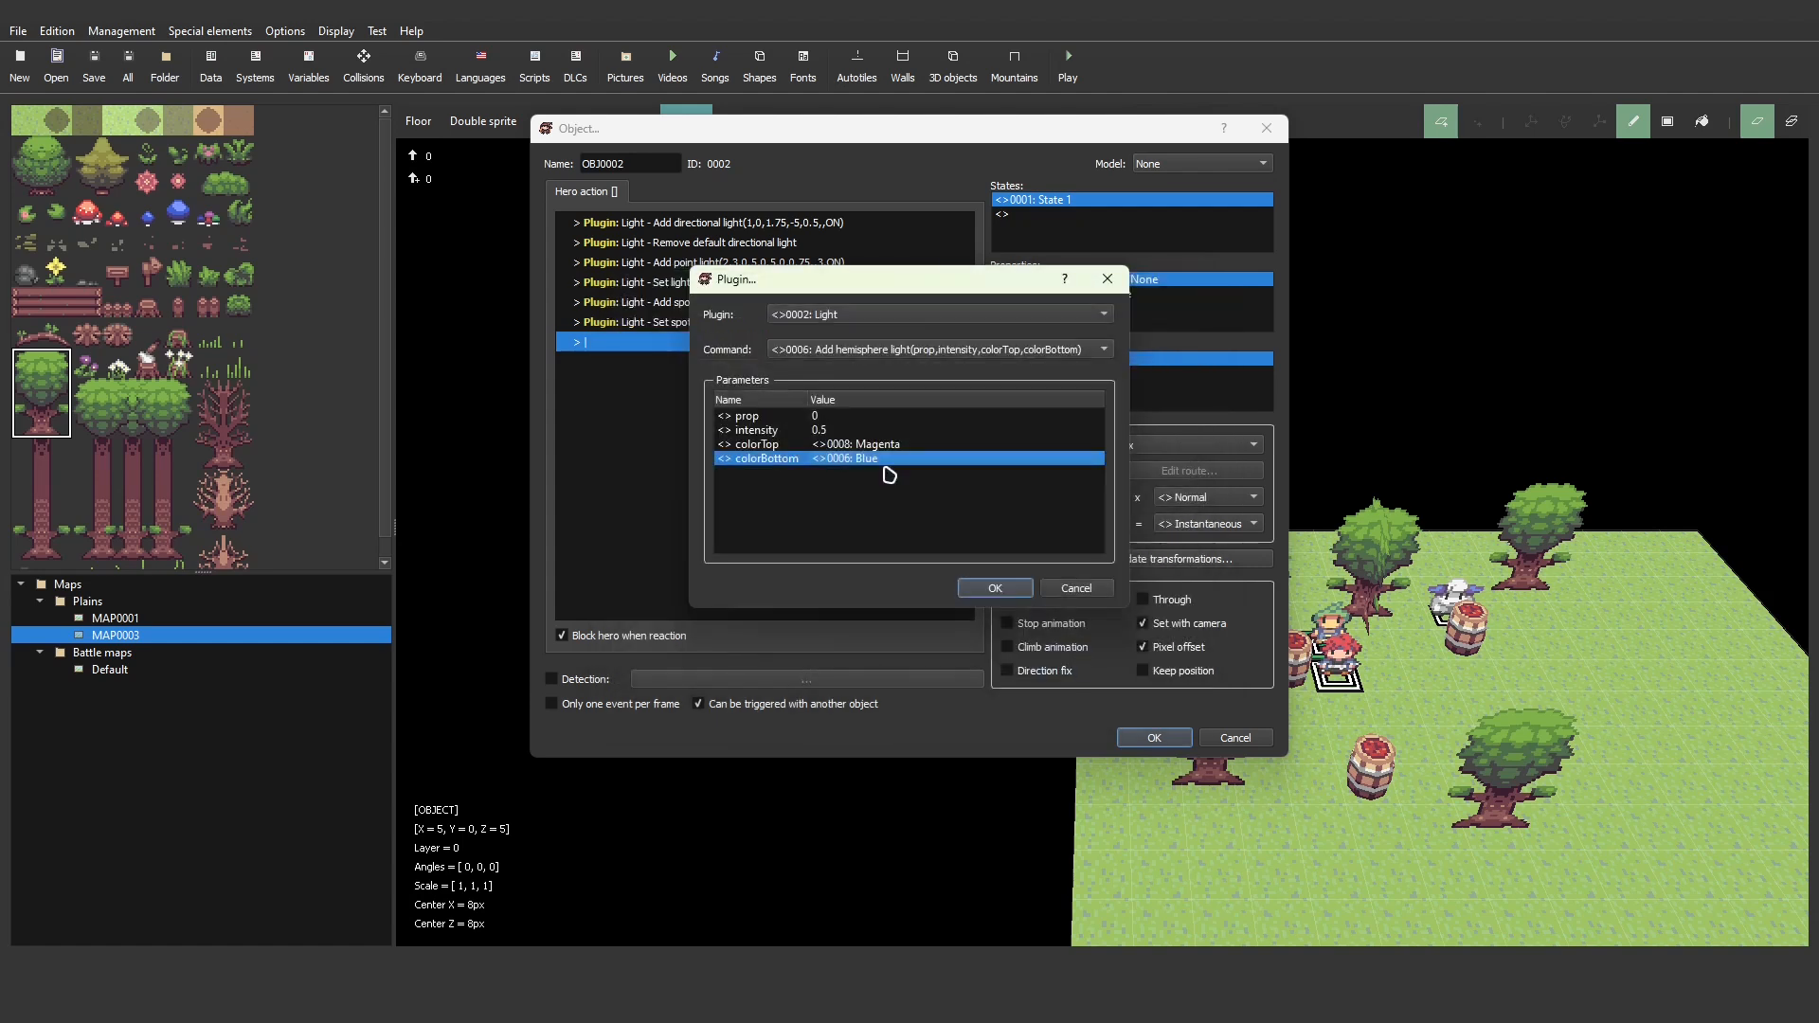
# - Change the hemisphere light's colorTop to Red and accept the new plugin command
pyautogui.doubleClick(883, 445)
pyautogui.click(945, 369)
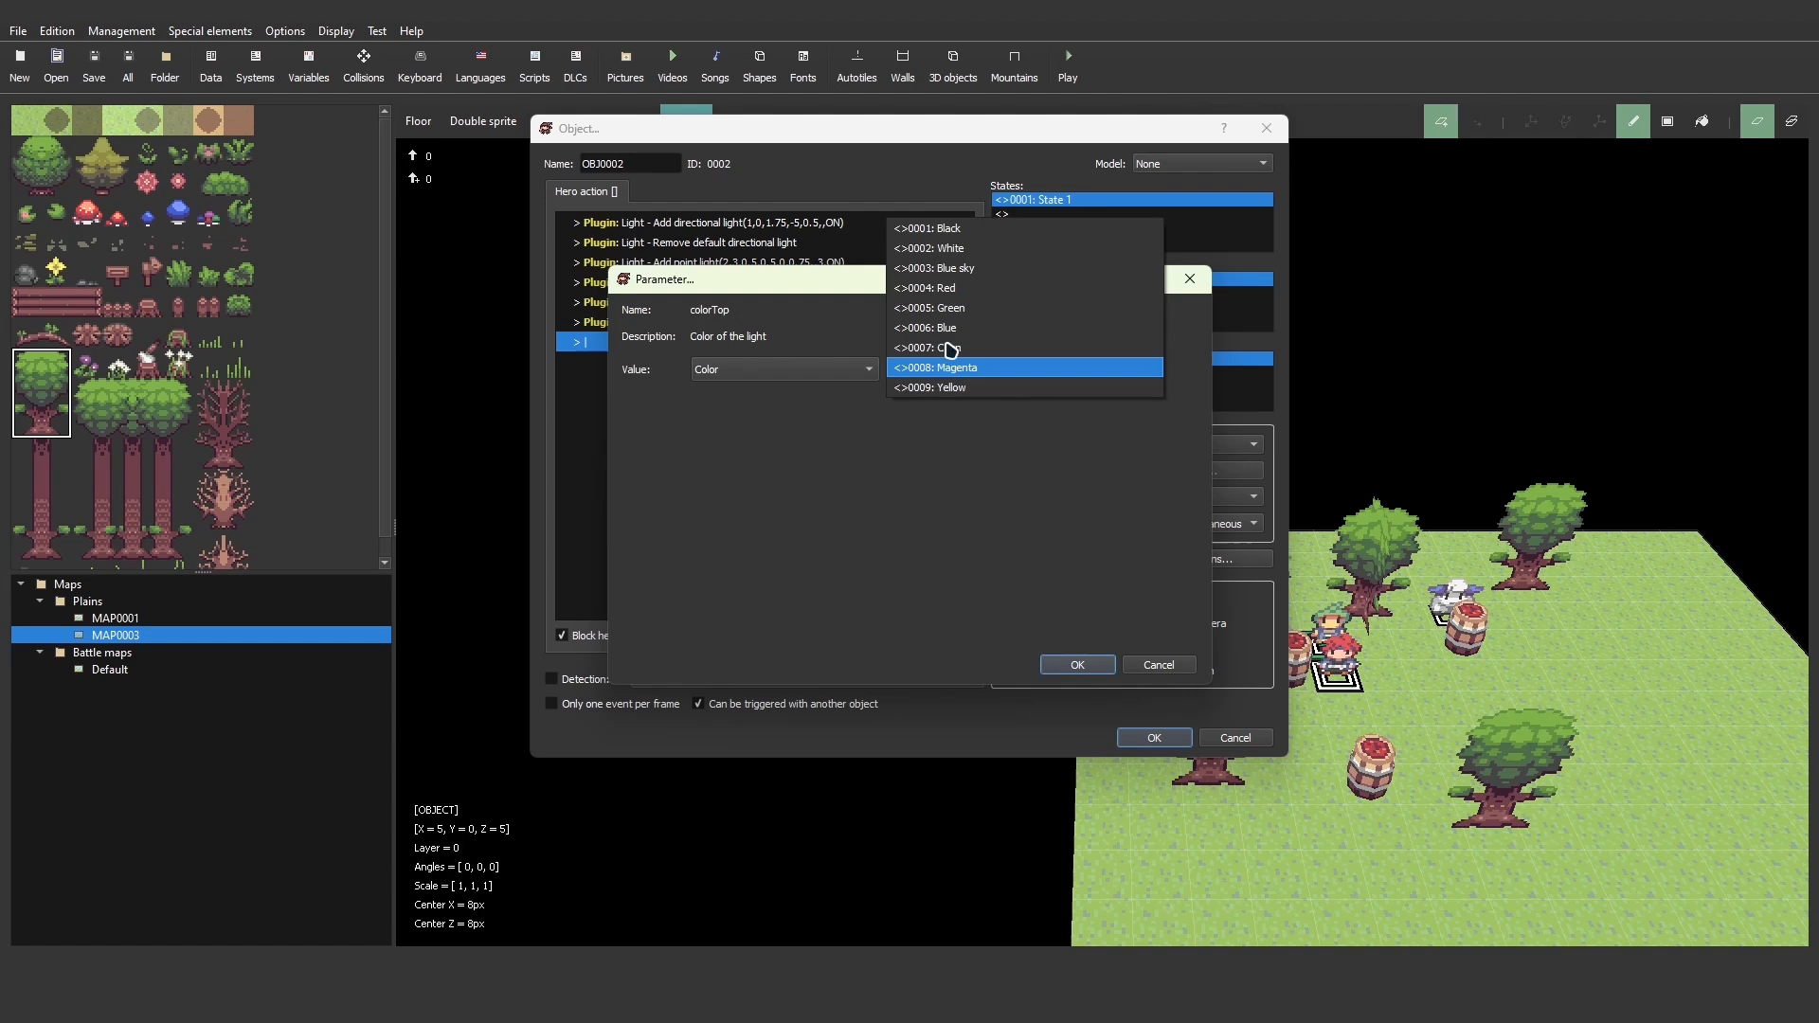
pyautogui.click(958, 288)
pyautogui.click(1078, 665)
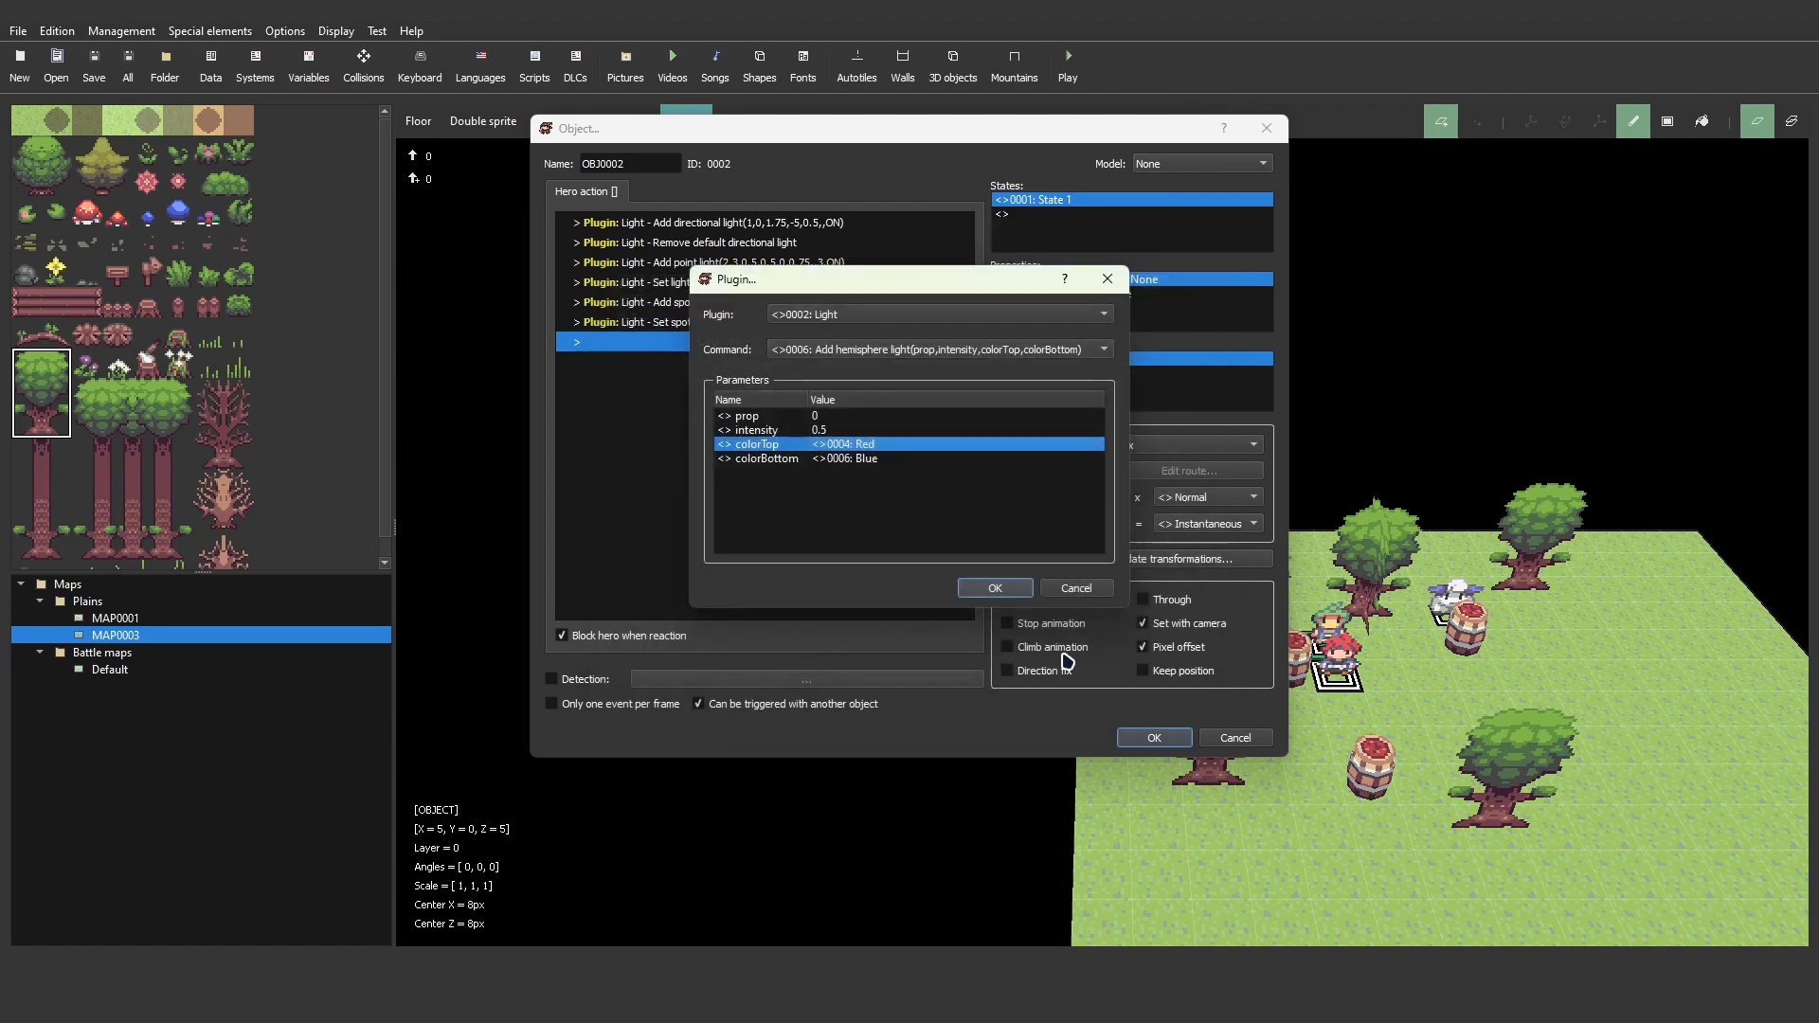
pyautogui.click(1015, 591)
# - Set the color of the event's Set light color command to Green and accept the object's changes
pyautogui.click(682, 283)
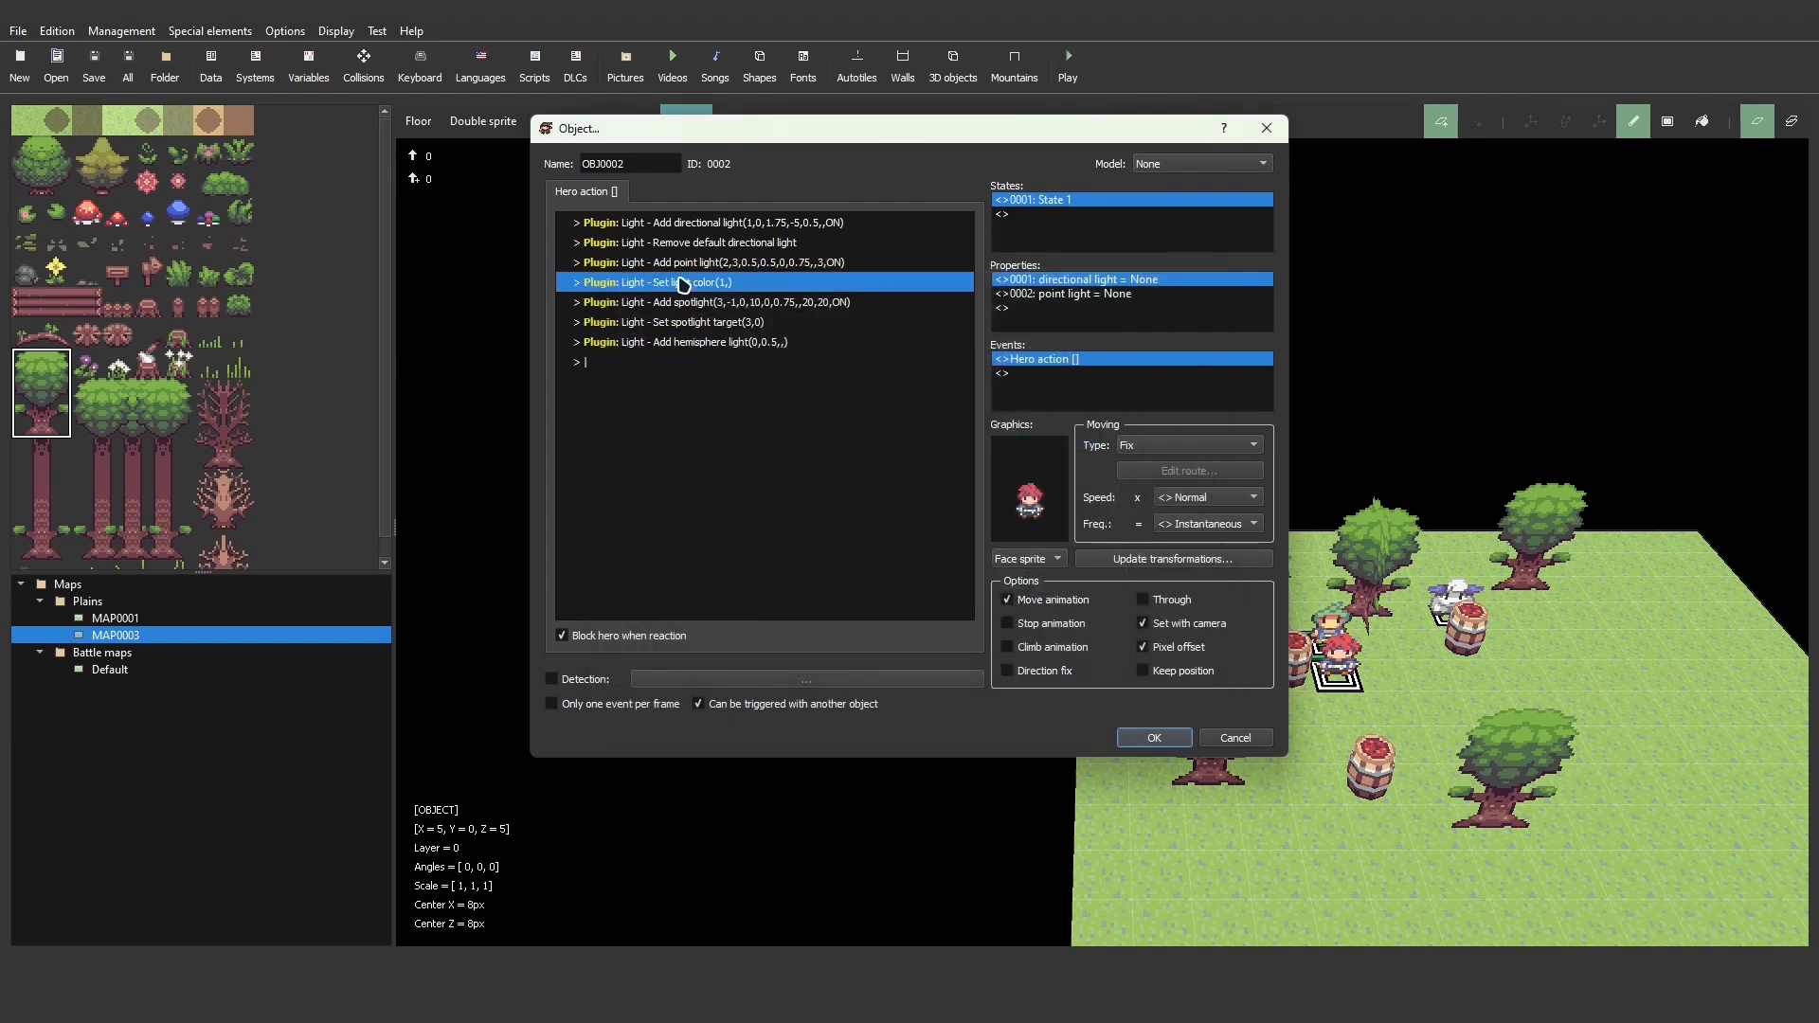
pyautogui.doubleClick(682, 282)
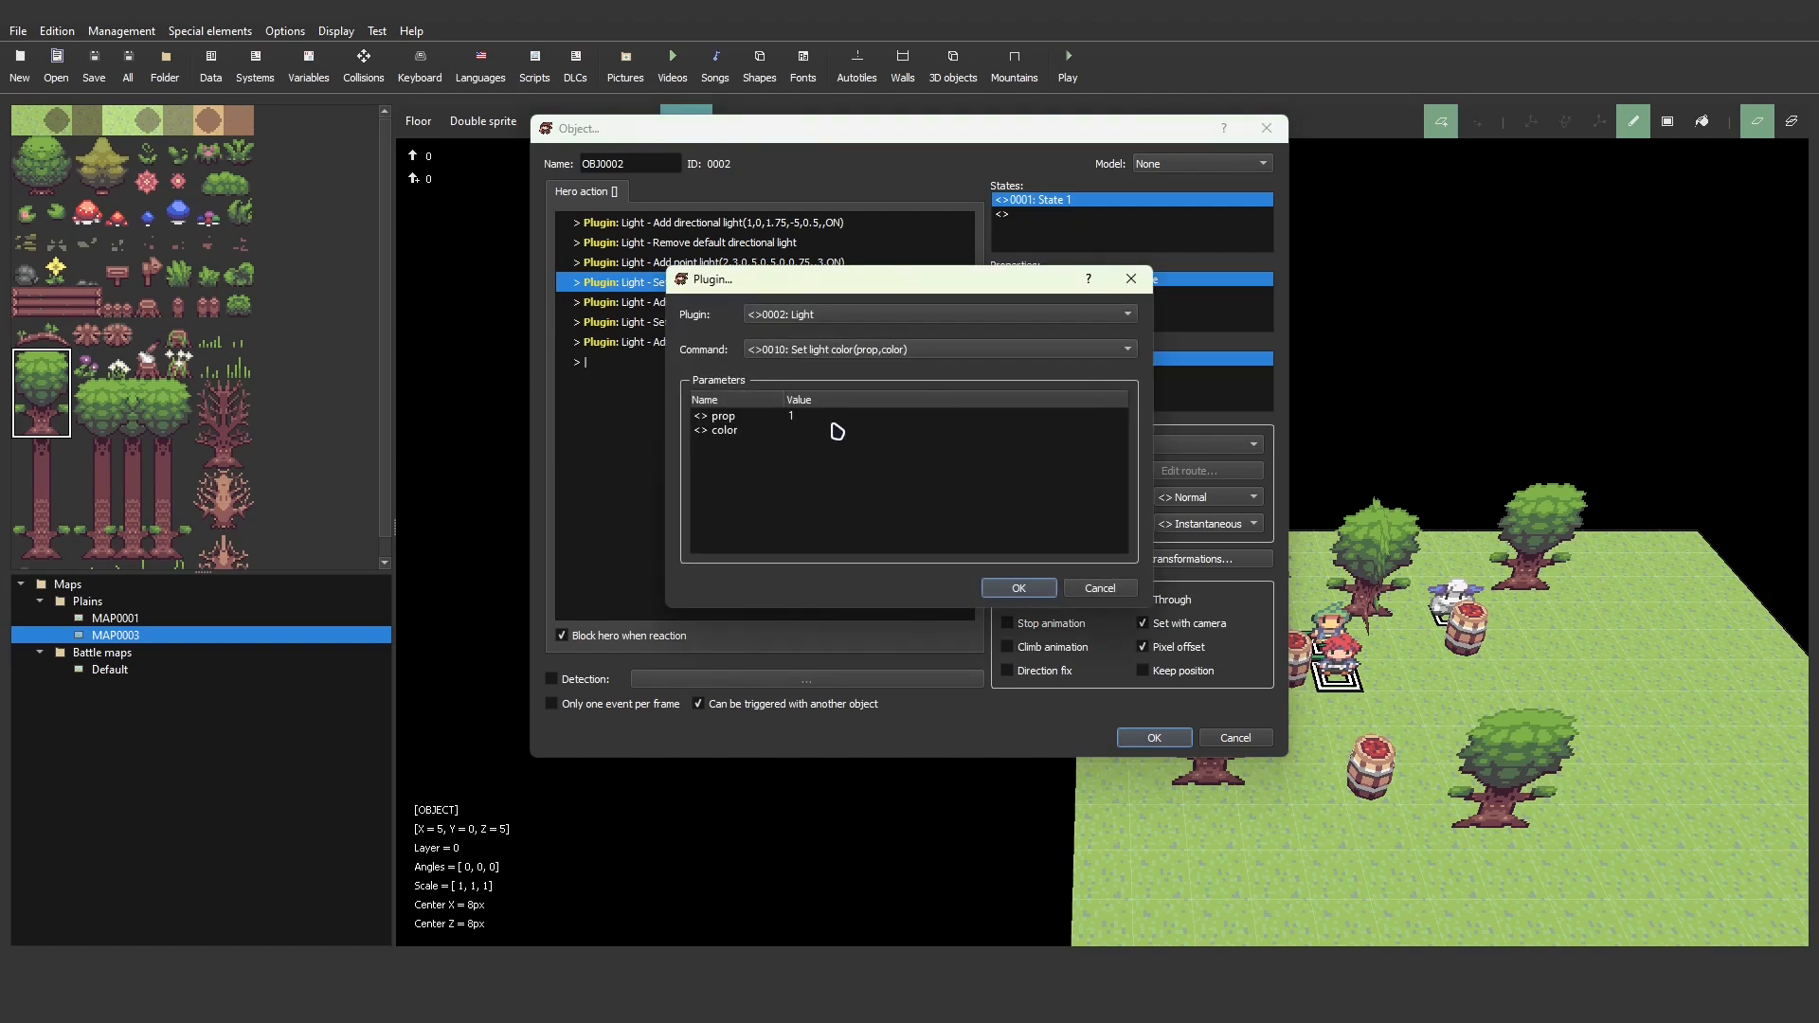
pyautogui.doubleClick(785, 439)
pyautogui.click(948, 369)
pyautogui.click(966, 395)
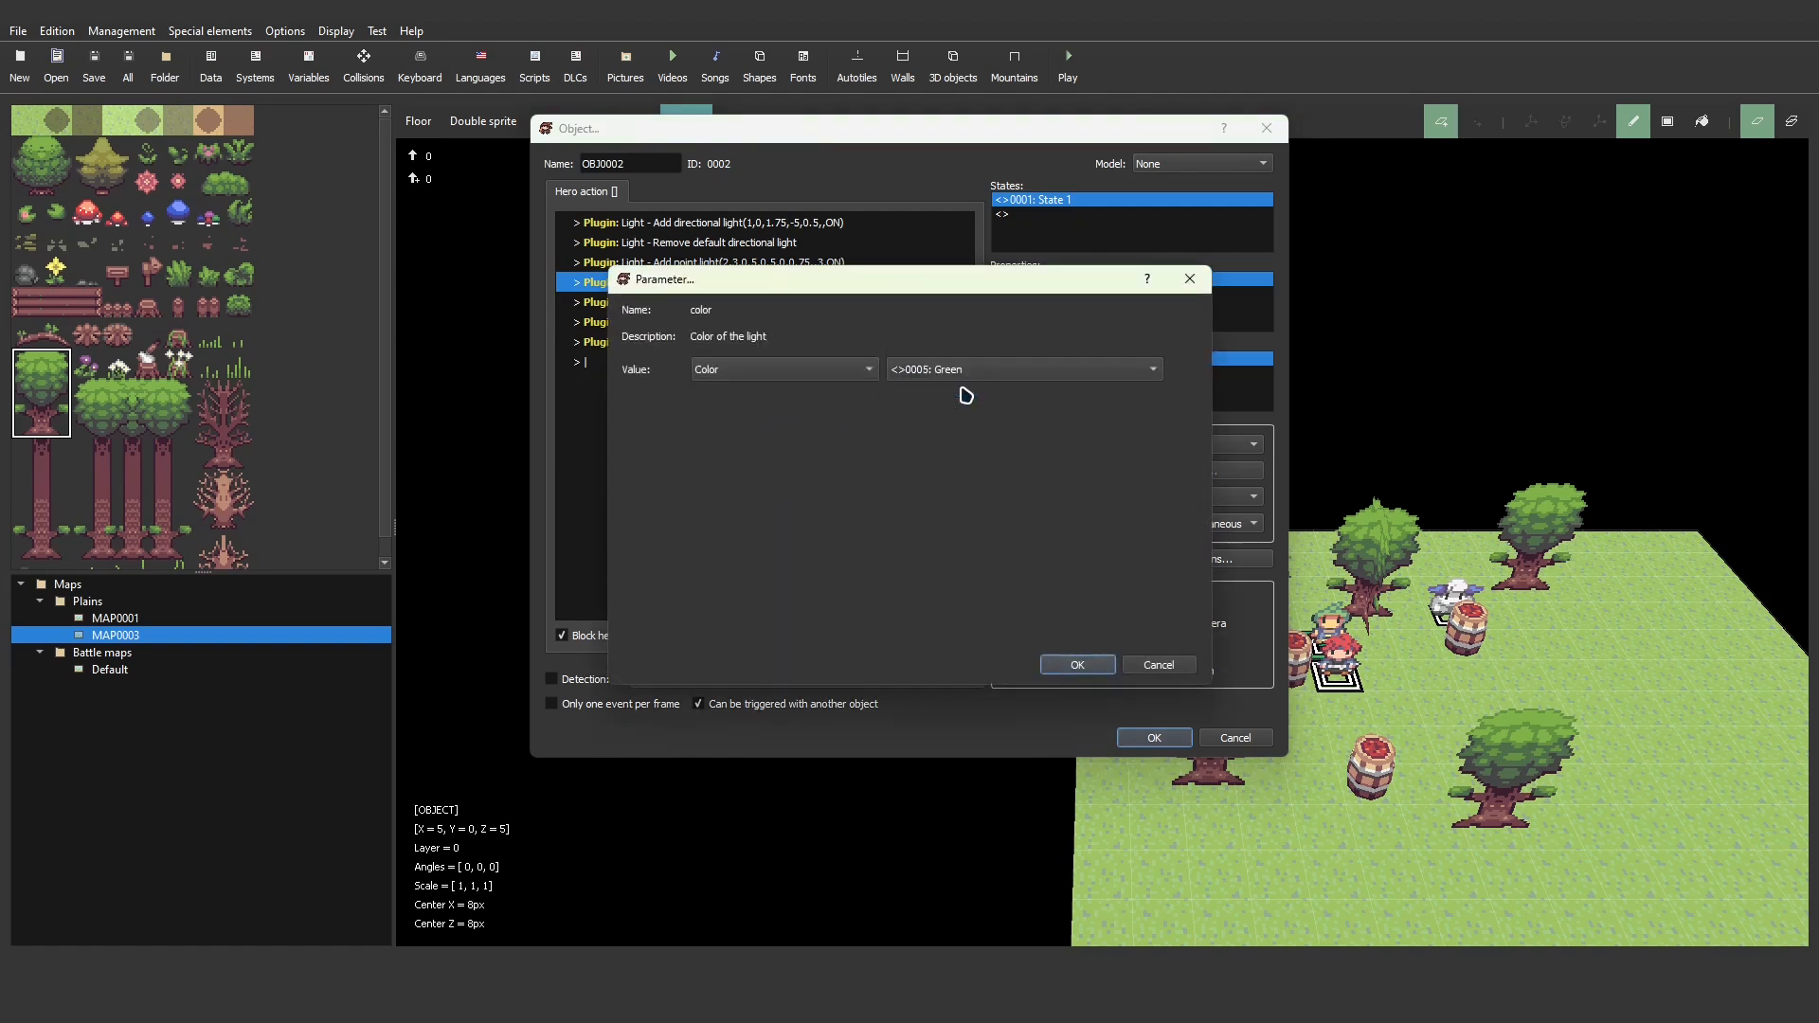
pyautogui.click(1079, 664)
pyautogui.click(1022, 592)
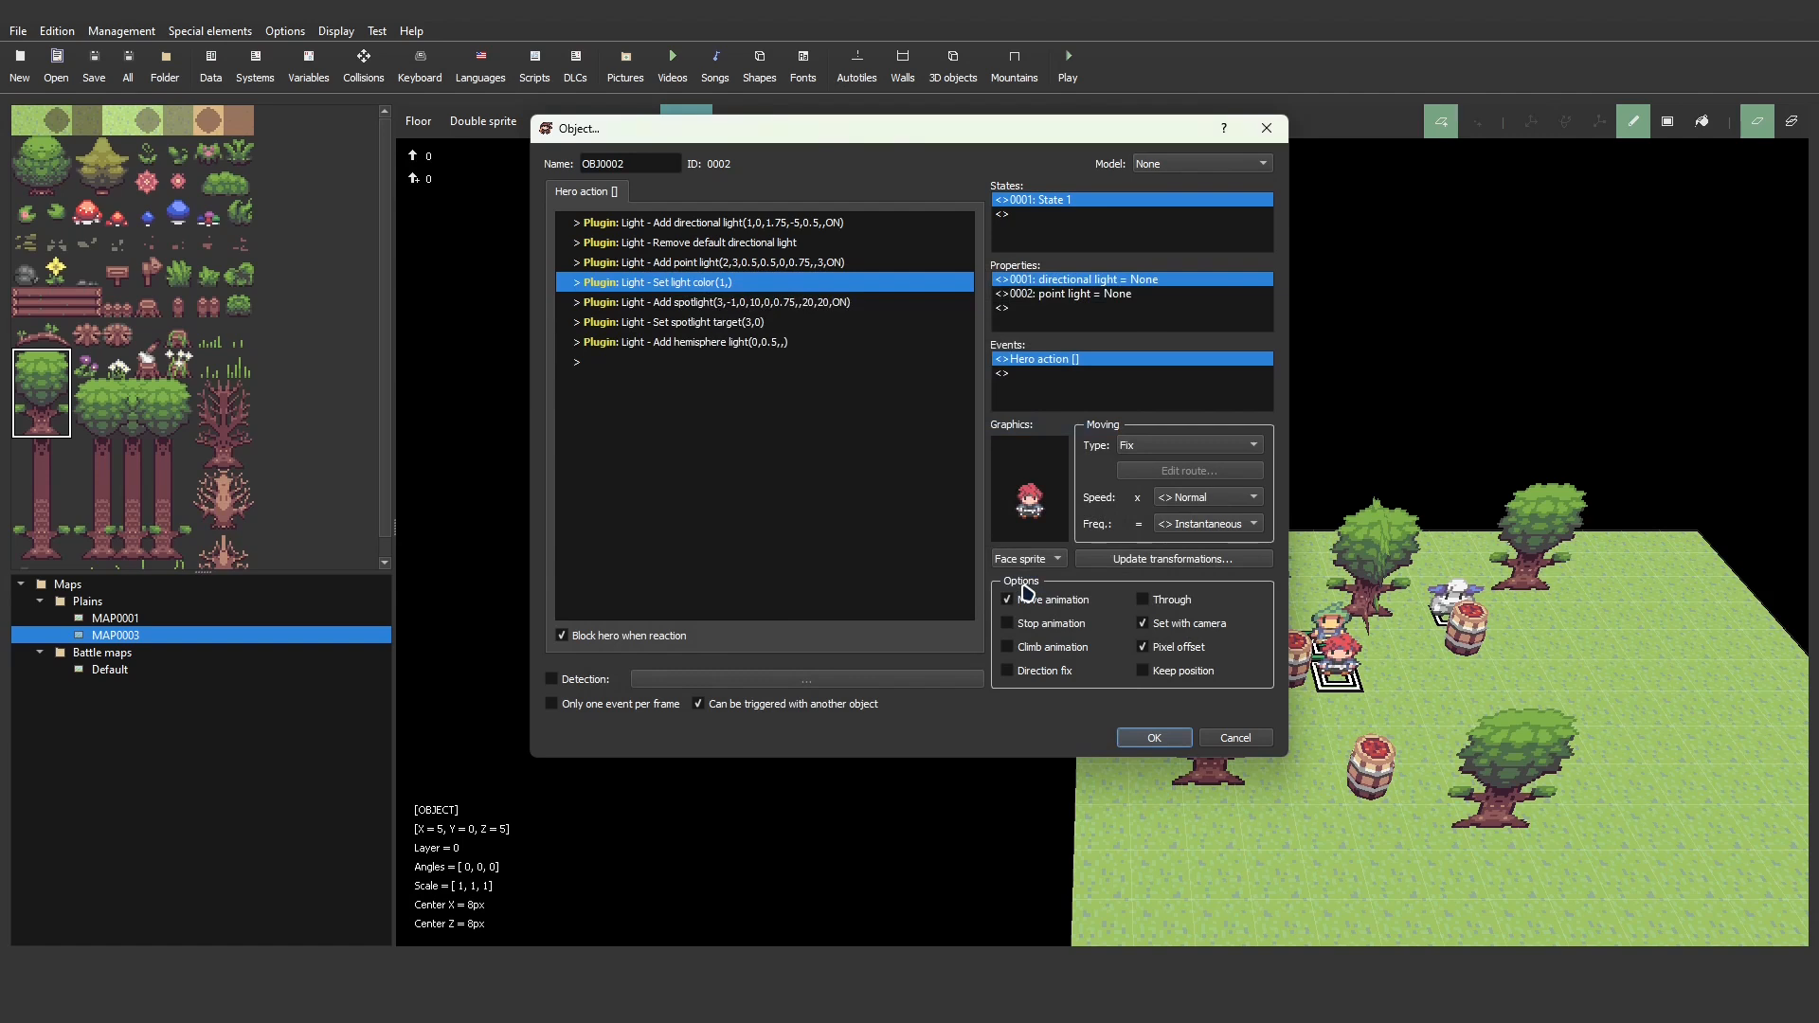
pyautogui.click(1154, 737)
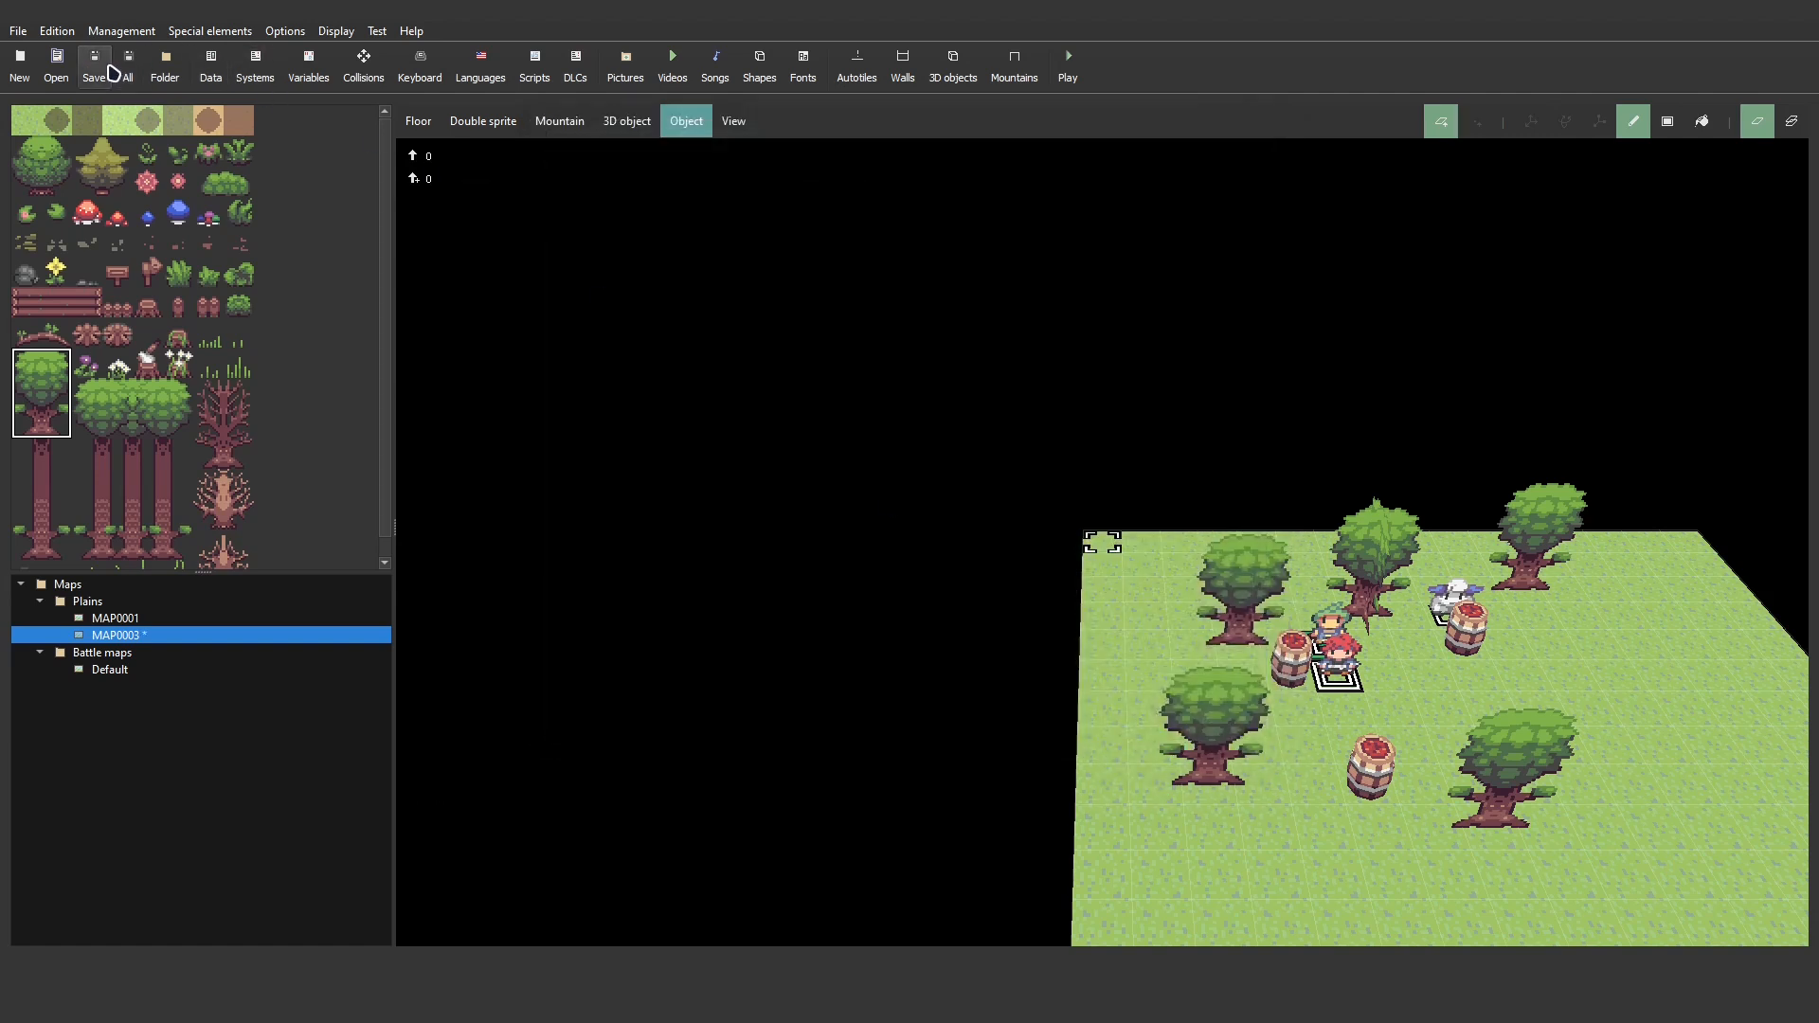
# - Save the map, playtest the lighting in a new game, and exit the playtest
pyautogui.click(95, 68)
pyautogui.click(1068, 65)
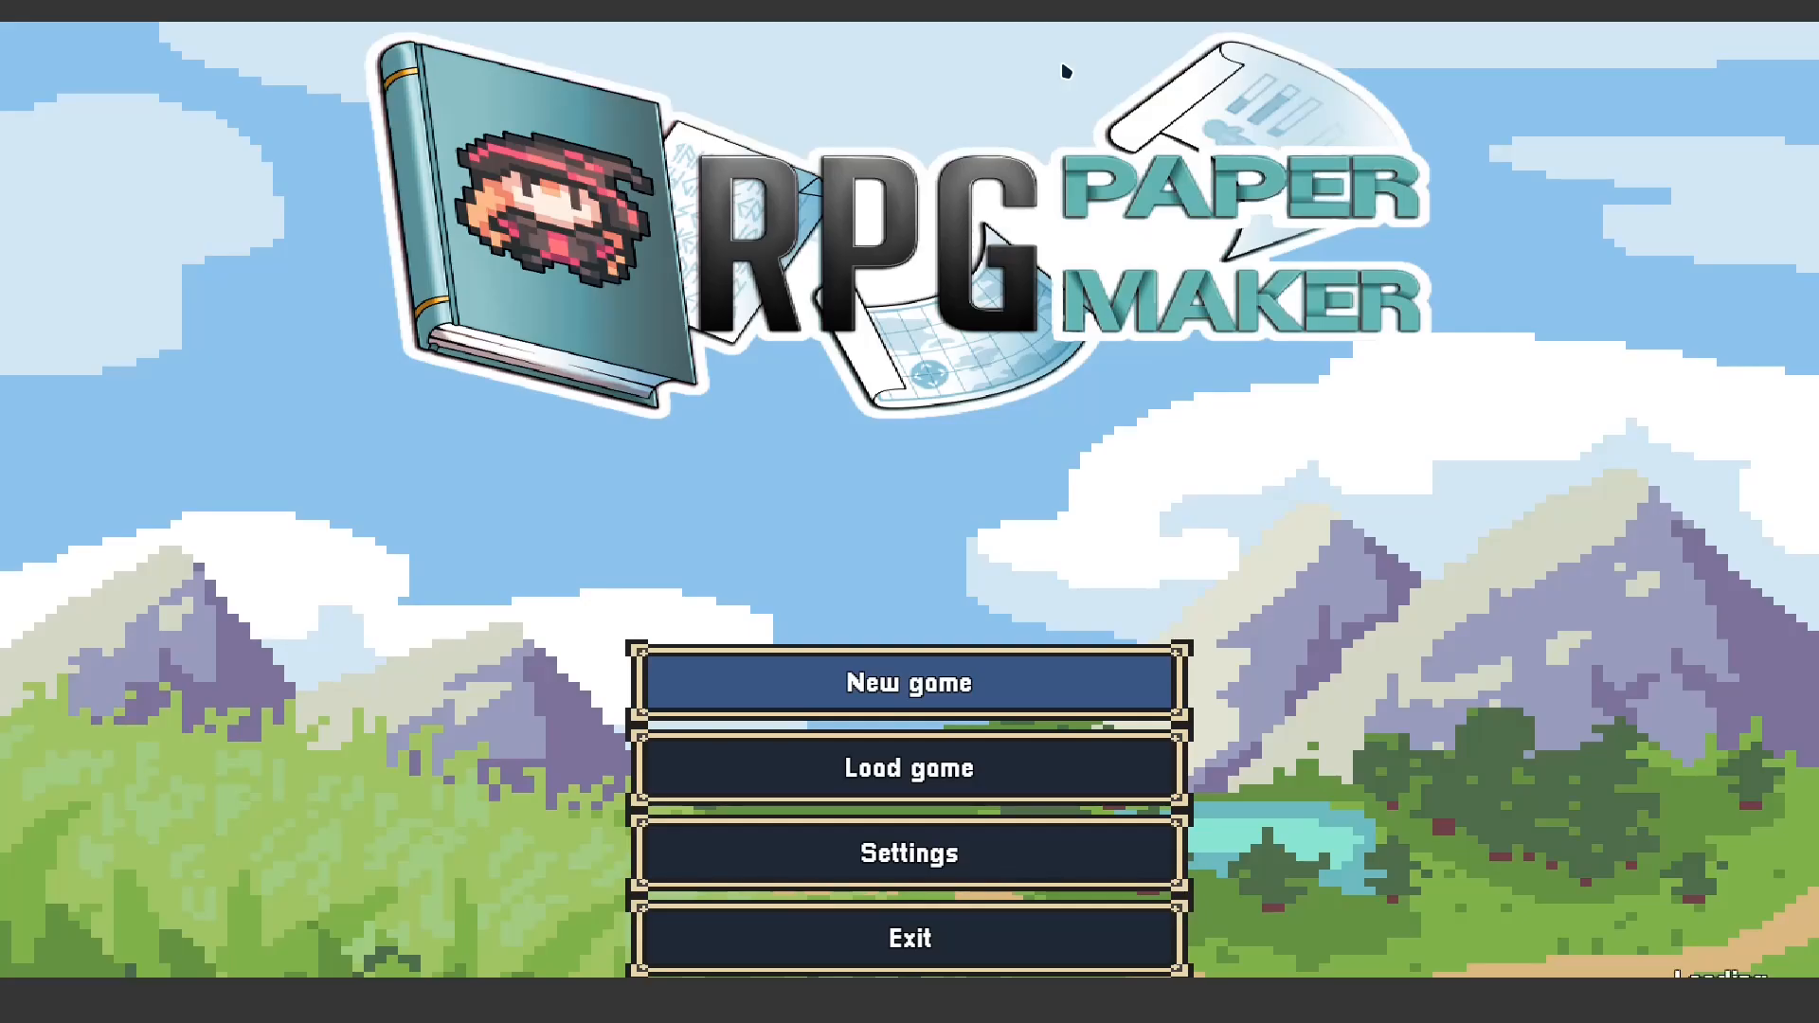
pyautogui.press('Return')
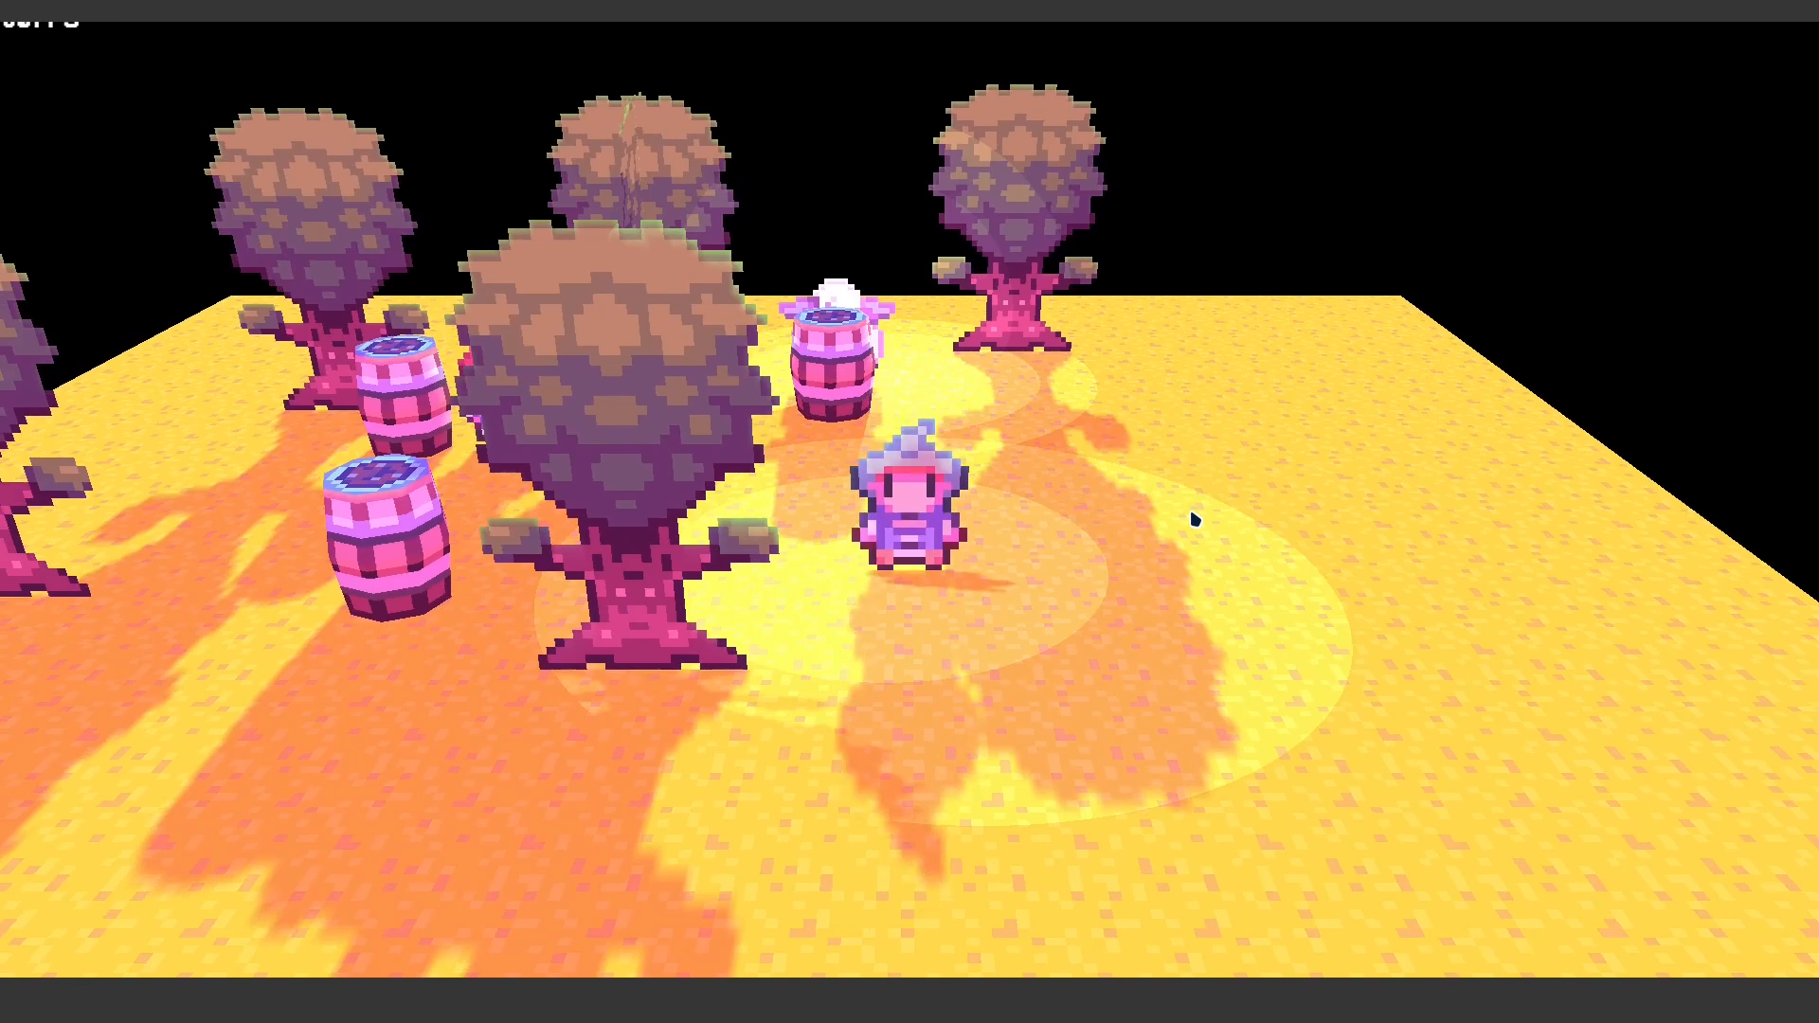
pyautogui.hotkey('alt', 'F4')
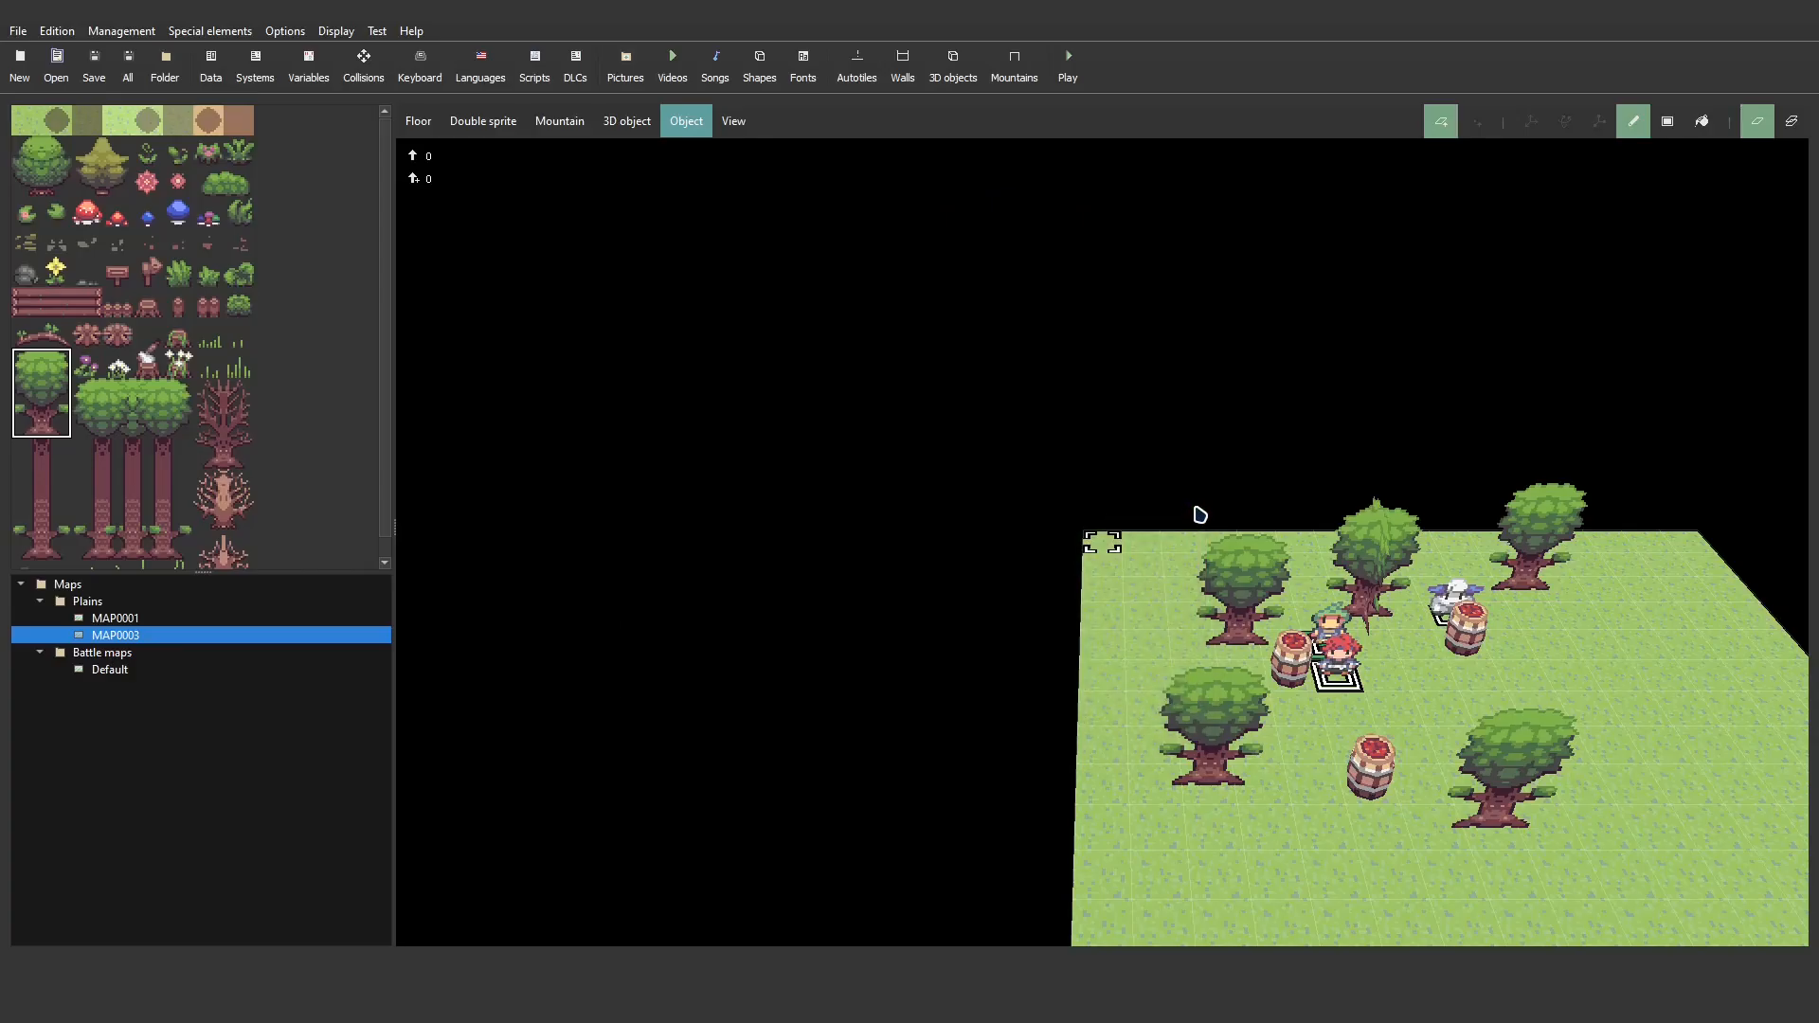
# - Reopen the red-haired character object and change its Add hemisphere light command to Set ambient light
pyautogui.doubleClick(1329, 676)
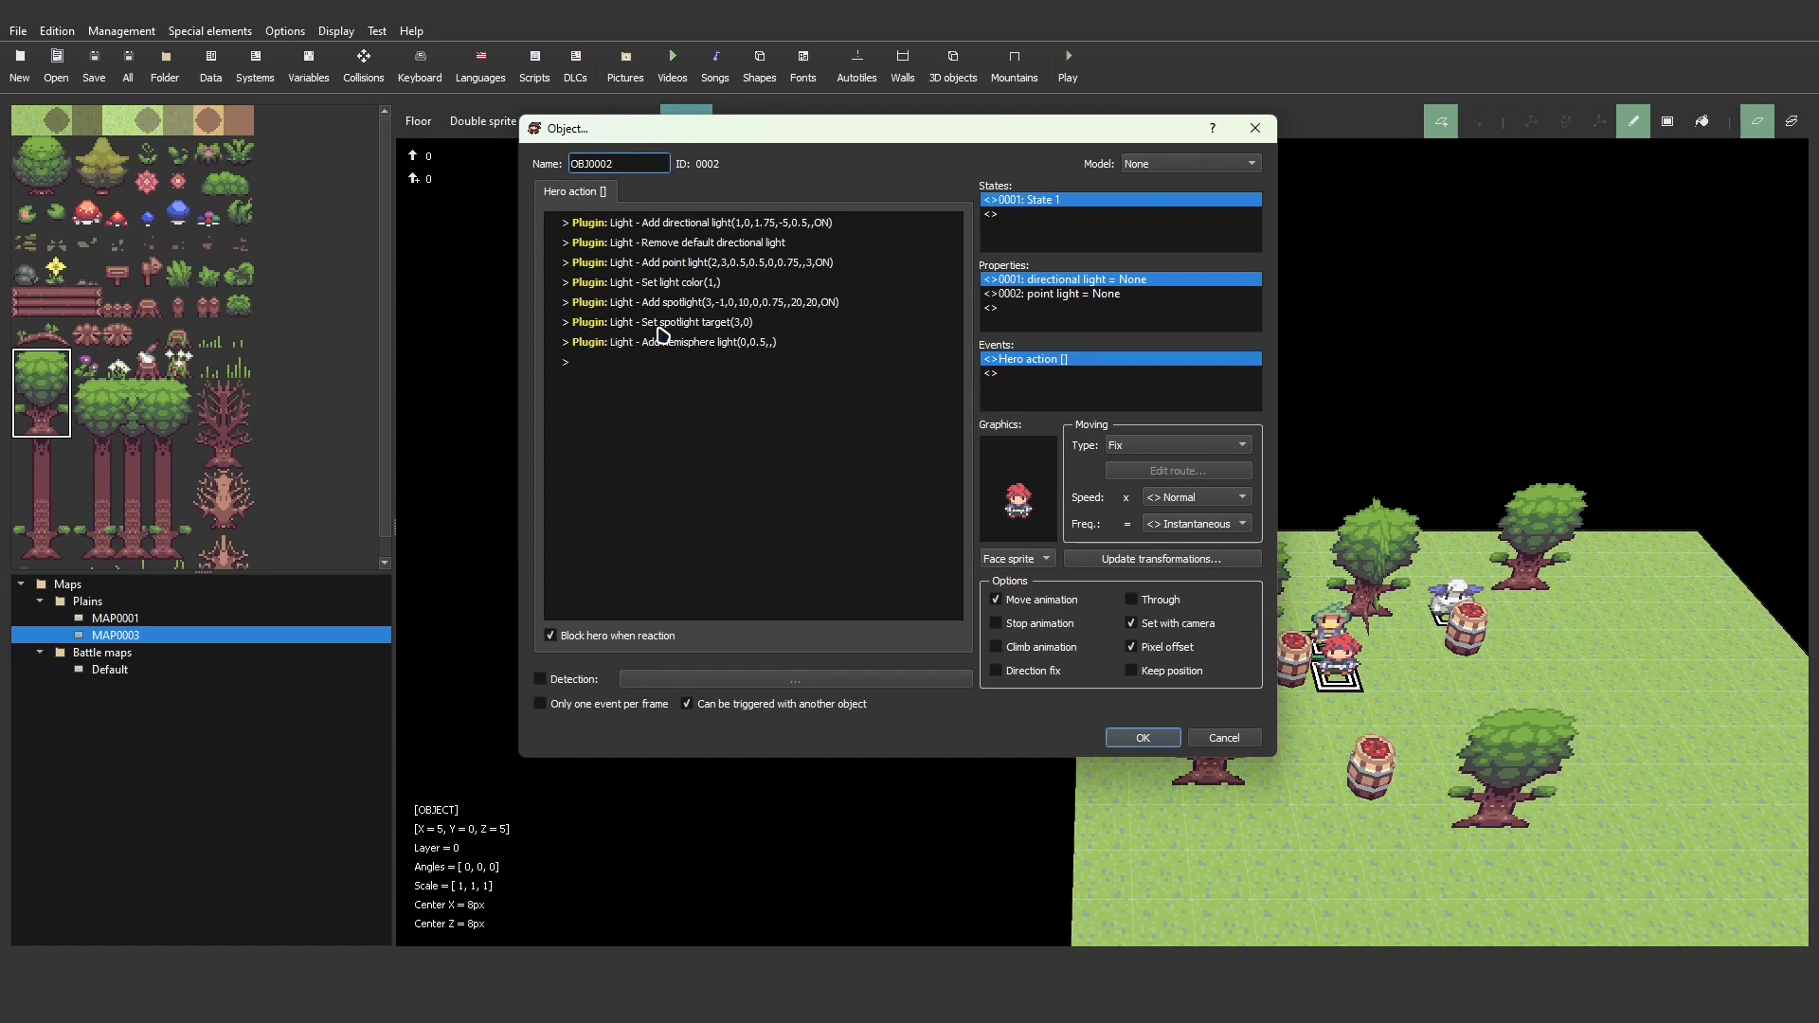
pyautogui.click(687, 345)
pyautogui.doubleClick(687, 347)
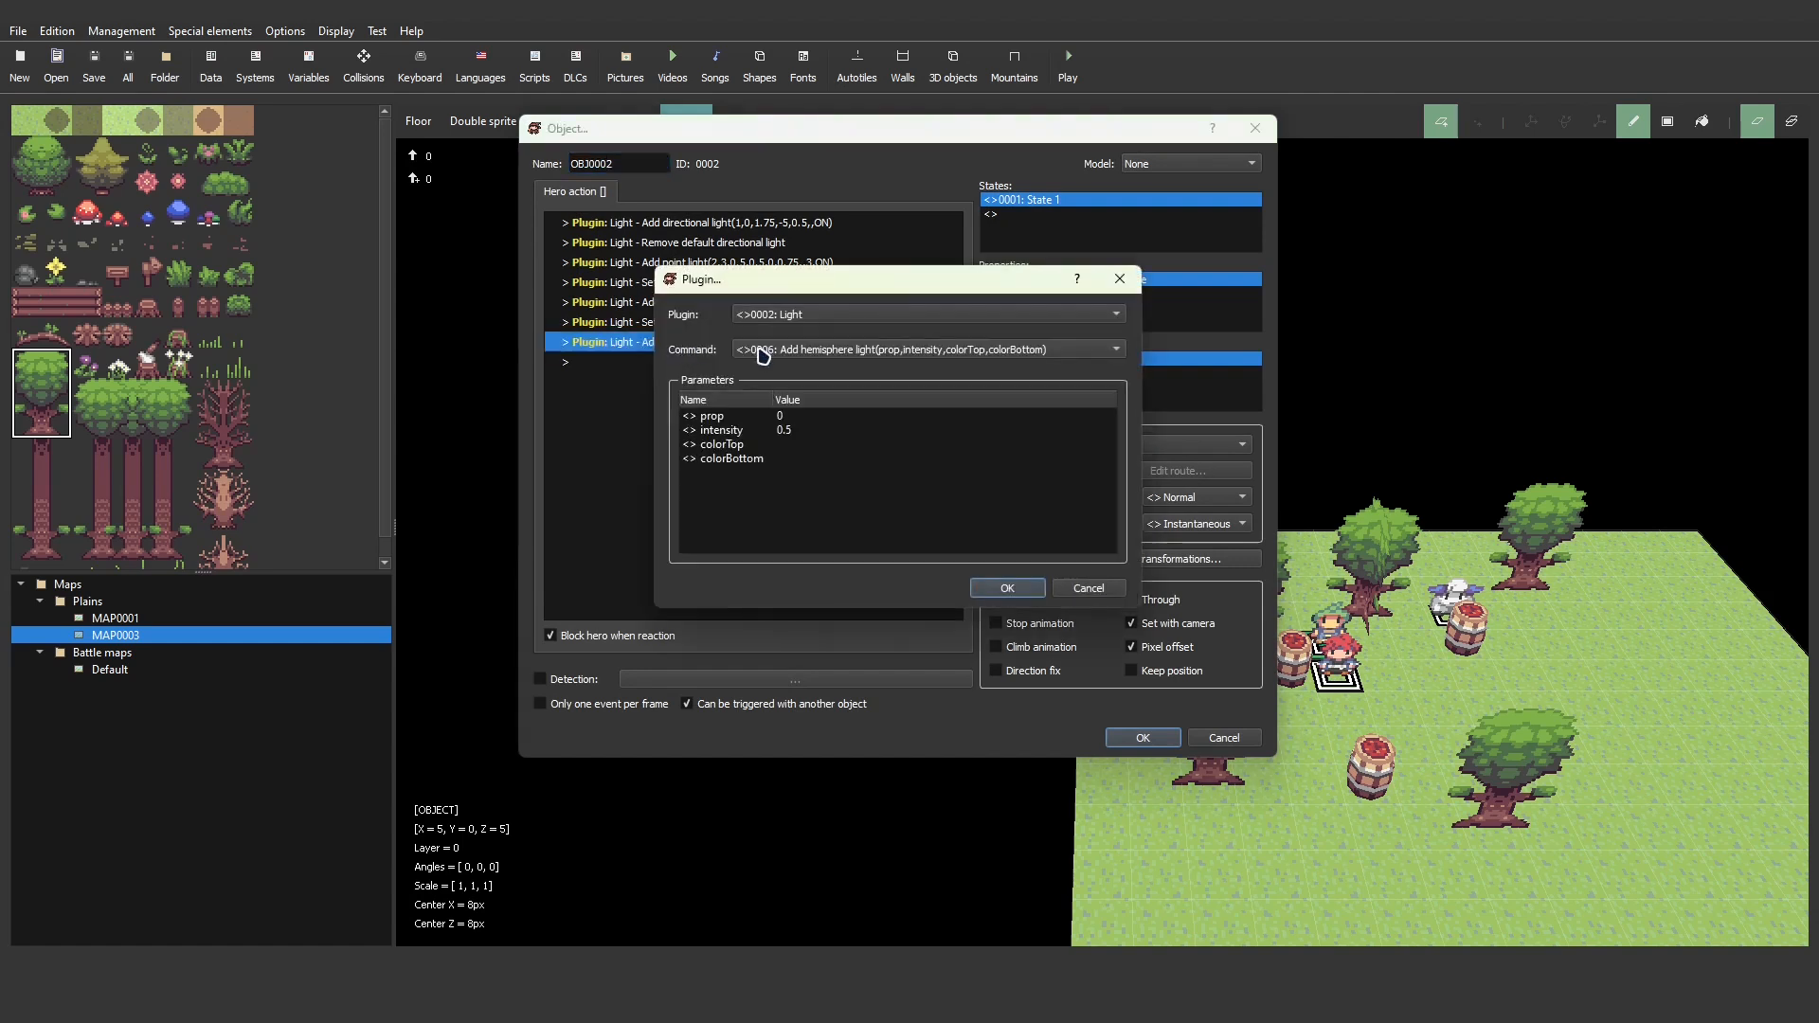
pyautogui.click(842, 350)
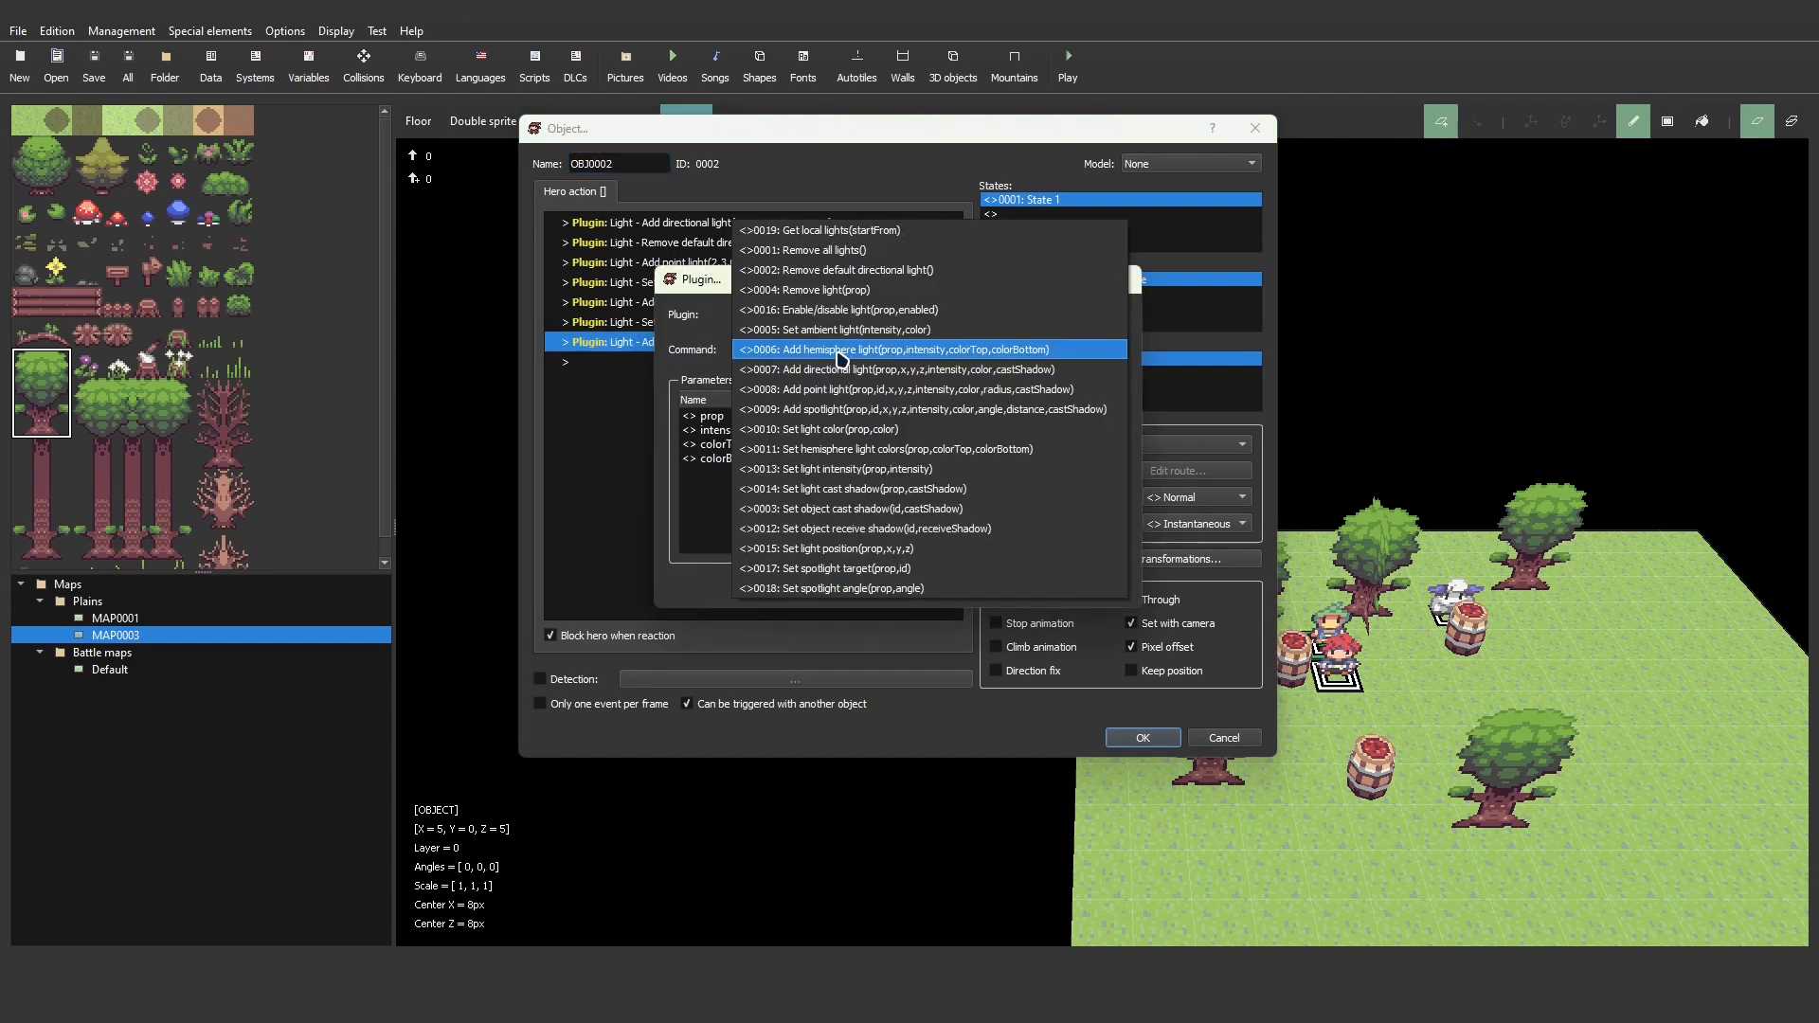
pyautogui.click(843, 332)
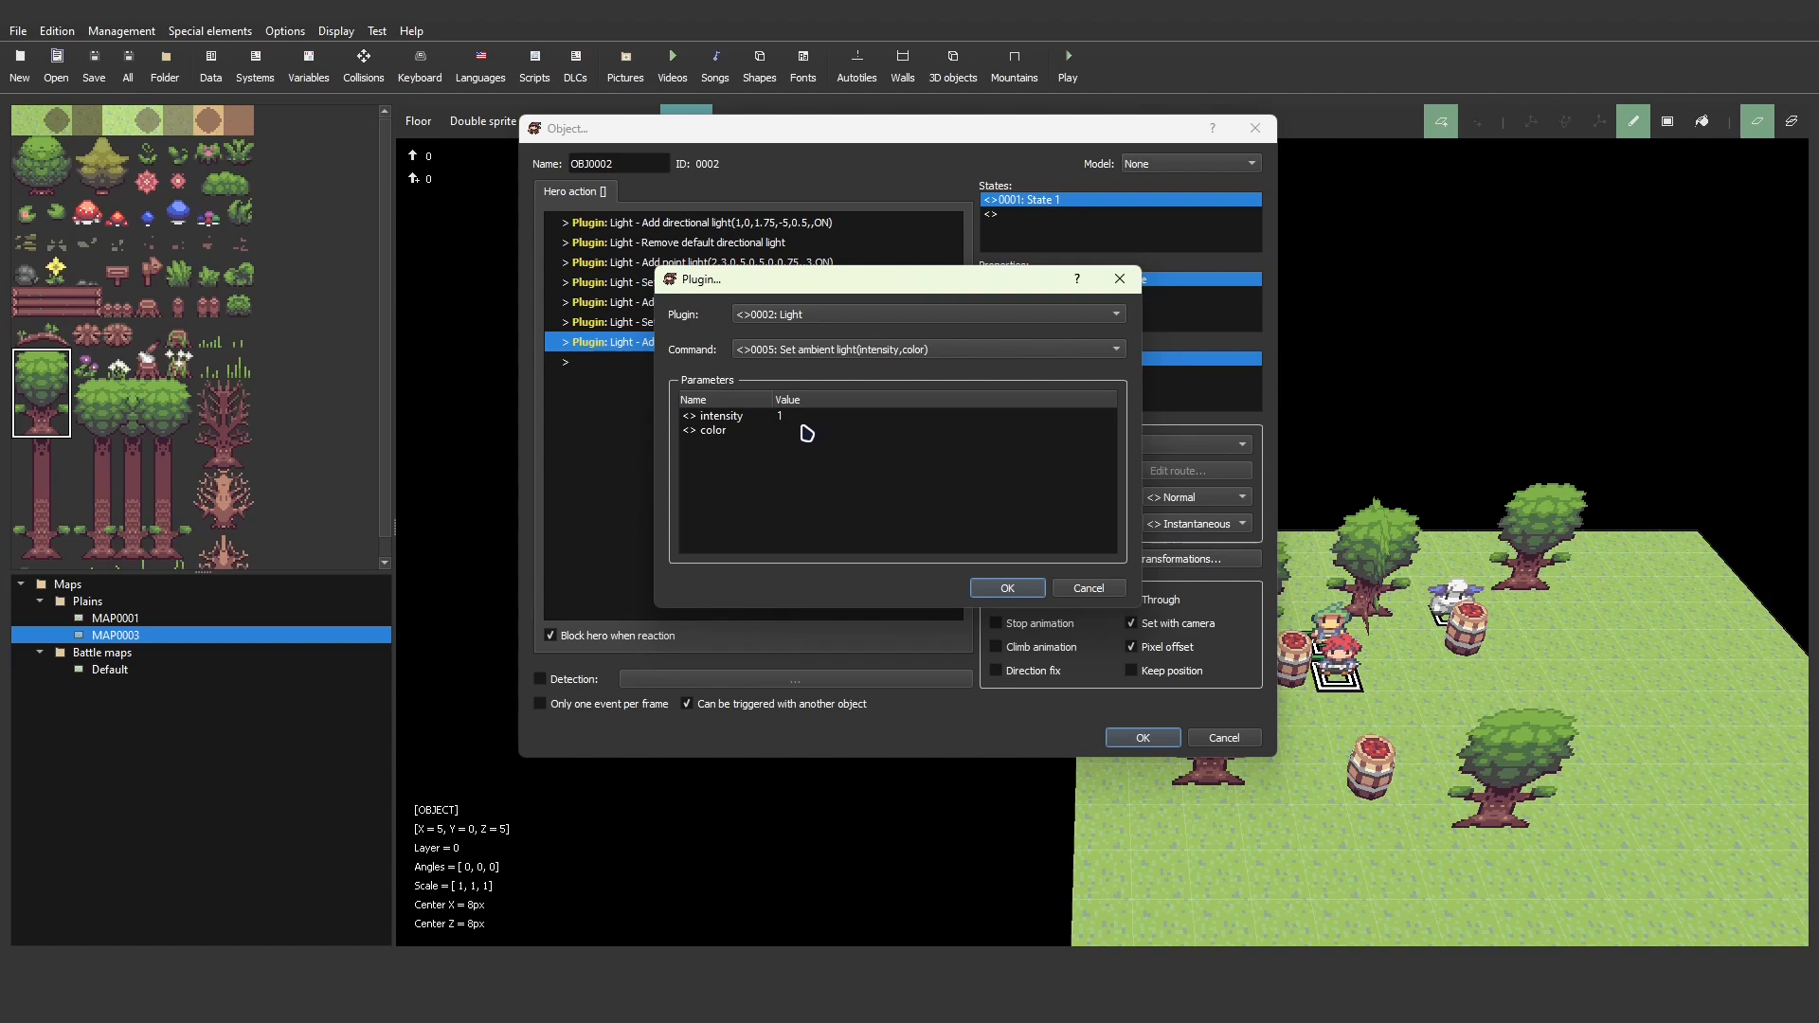
# - Set the ambient light's color to Yellow and accept the plugin command
pyautogui.doubleClick(807, 432)
pyautogui.click(980, 379)
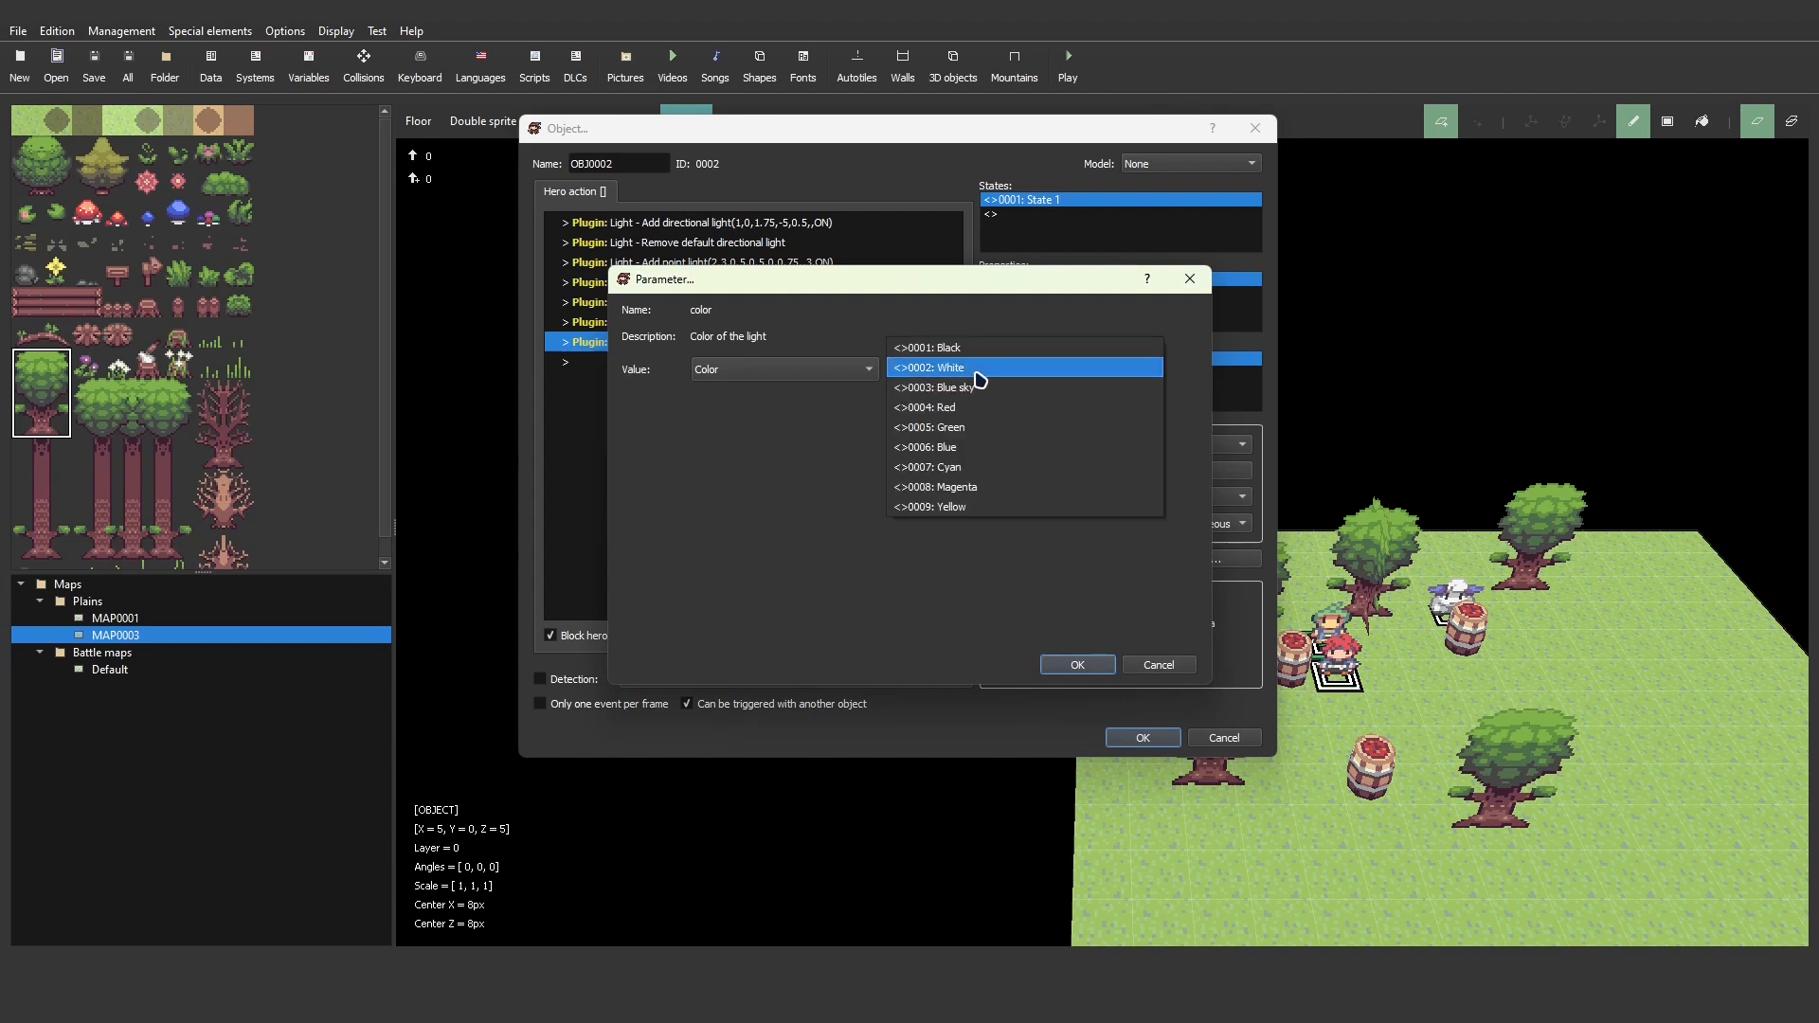
pyautogui.click(977, 411)
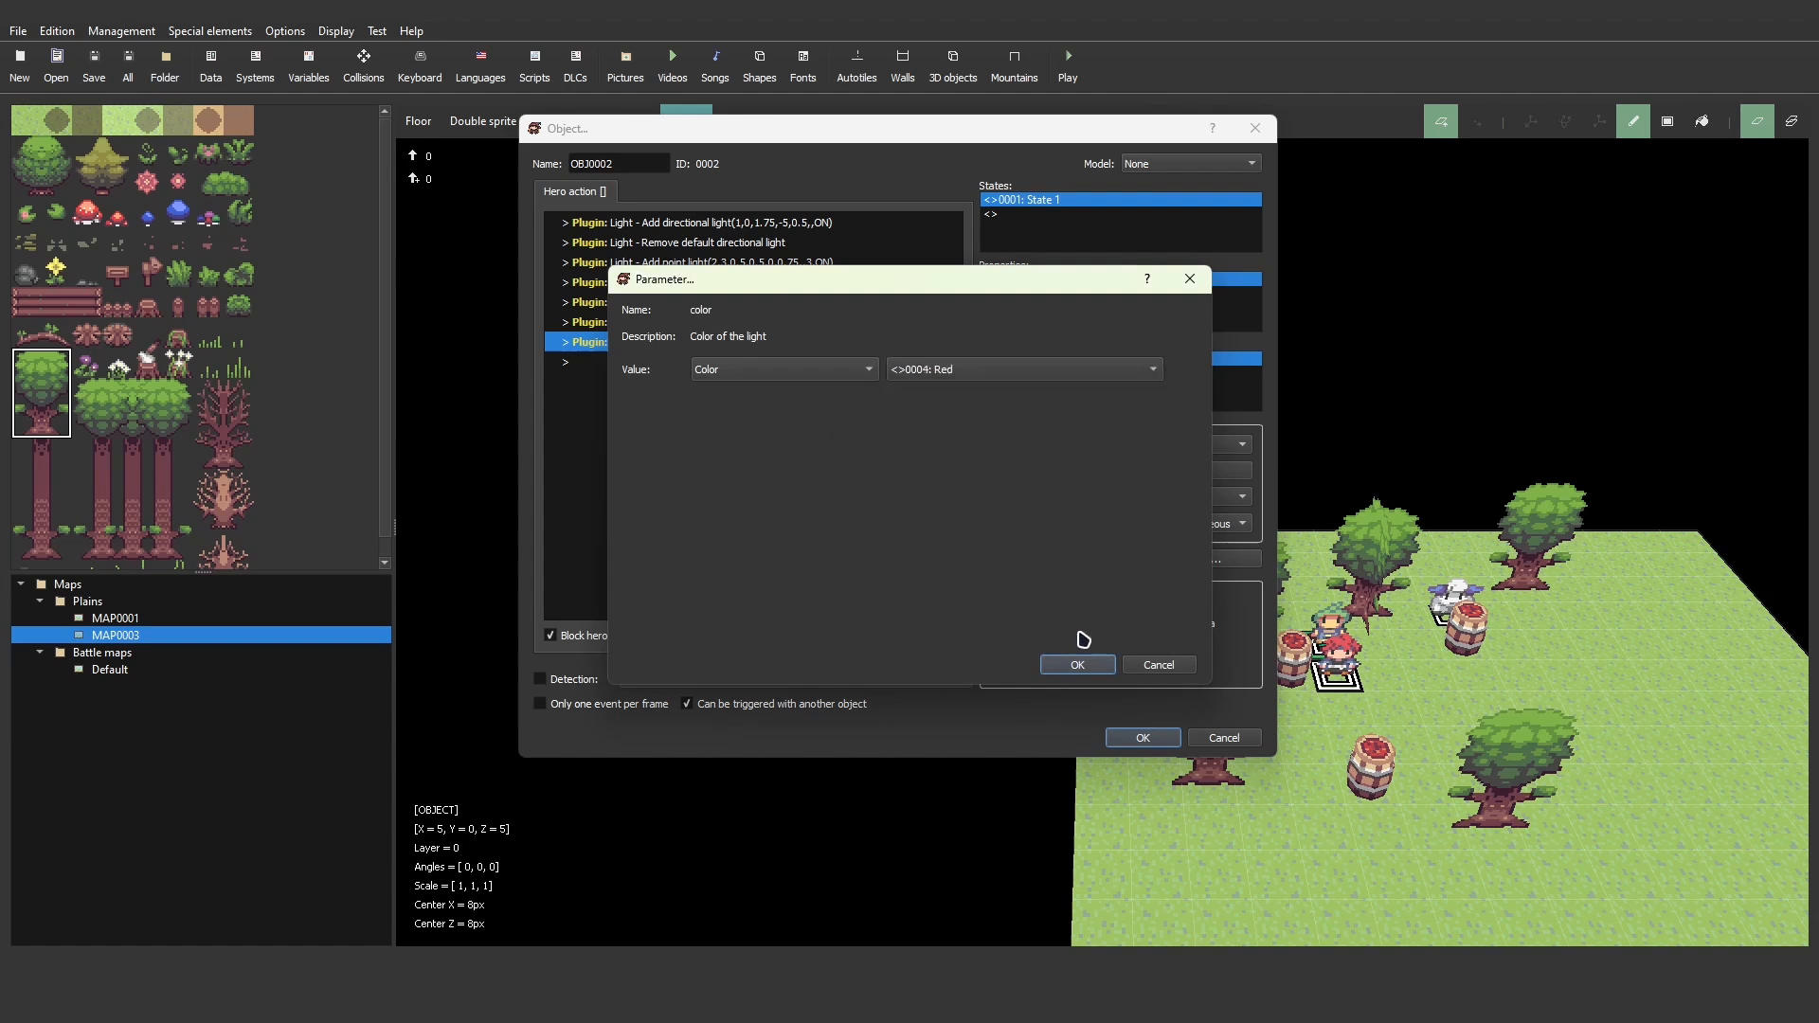
pyautogui.click(978, 379)
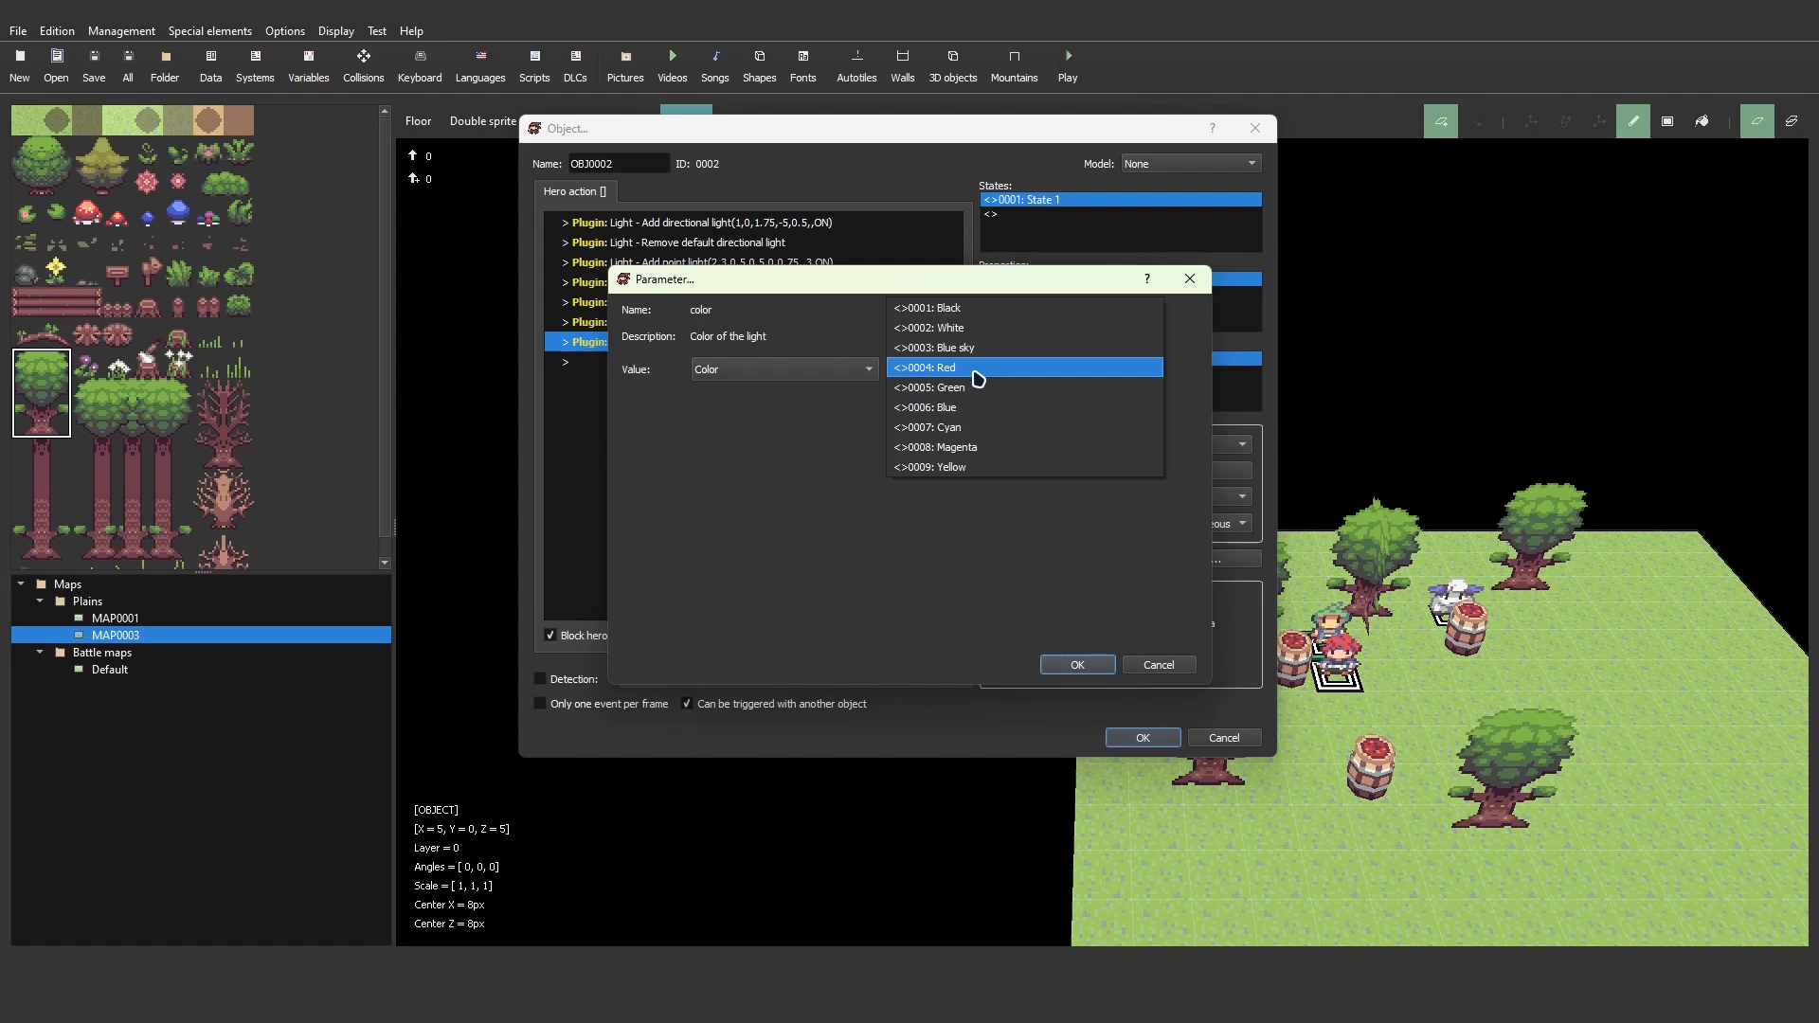
pyautogui.click(972, 468)
pyautogui.click(1077, 666)
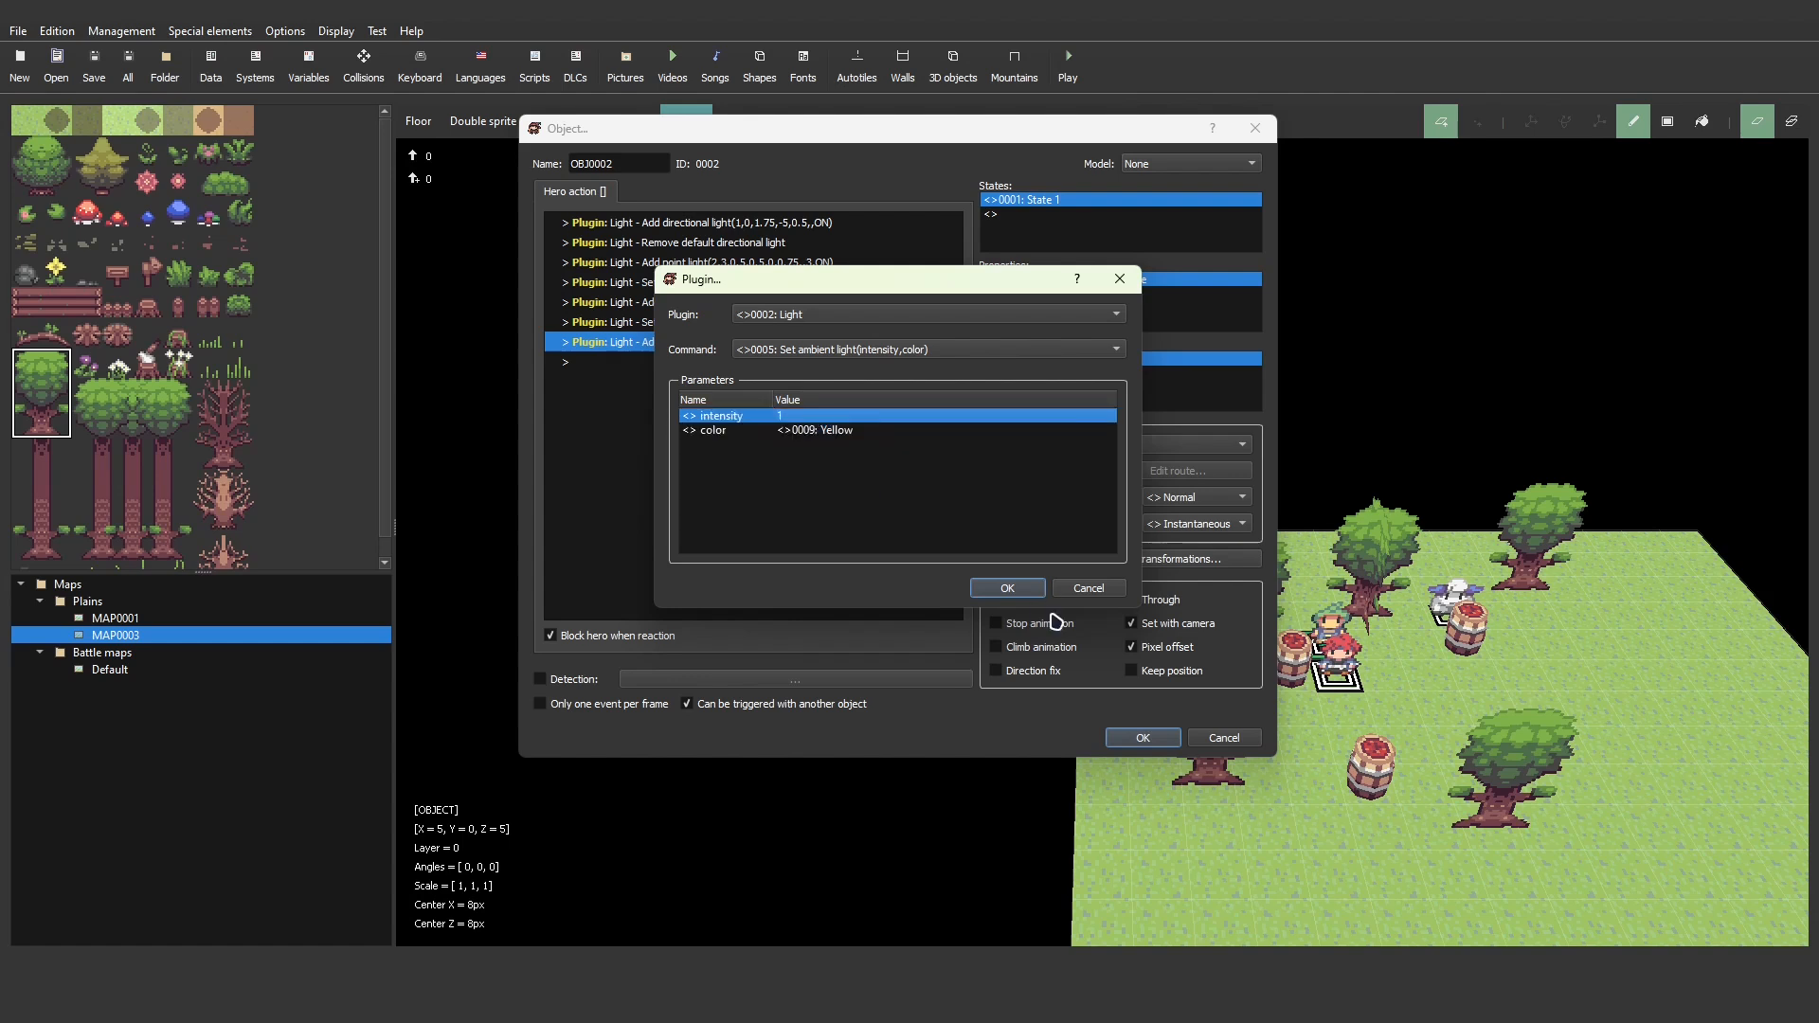
pyautogui.click(1012, 590)
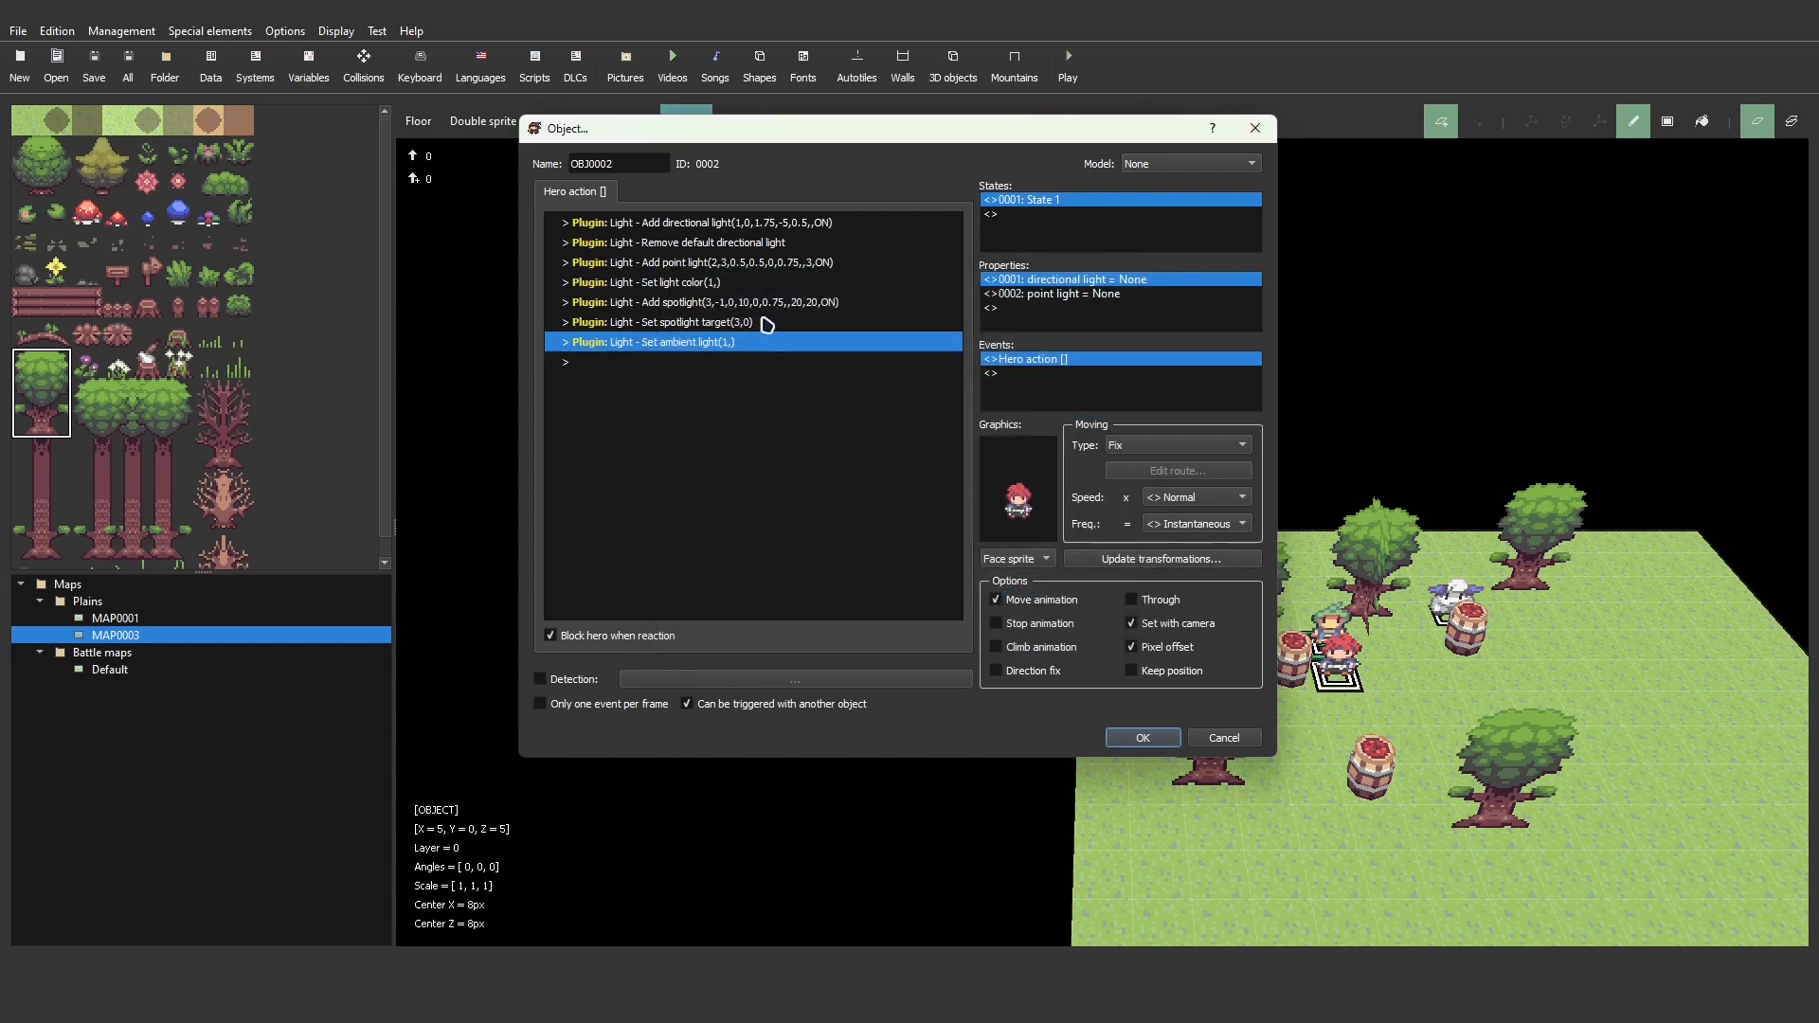
# - Change the color of the Set light color command to Red and accept the object's changes
pyautogui.doubleClick(709, 284)
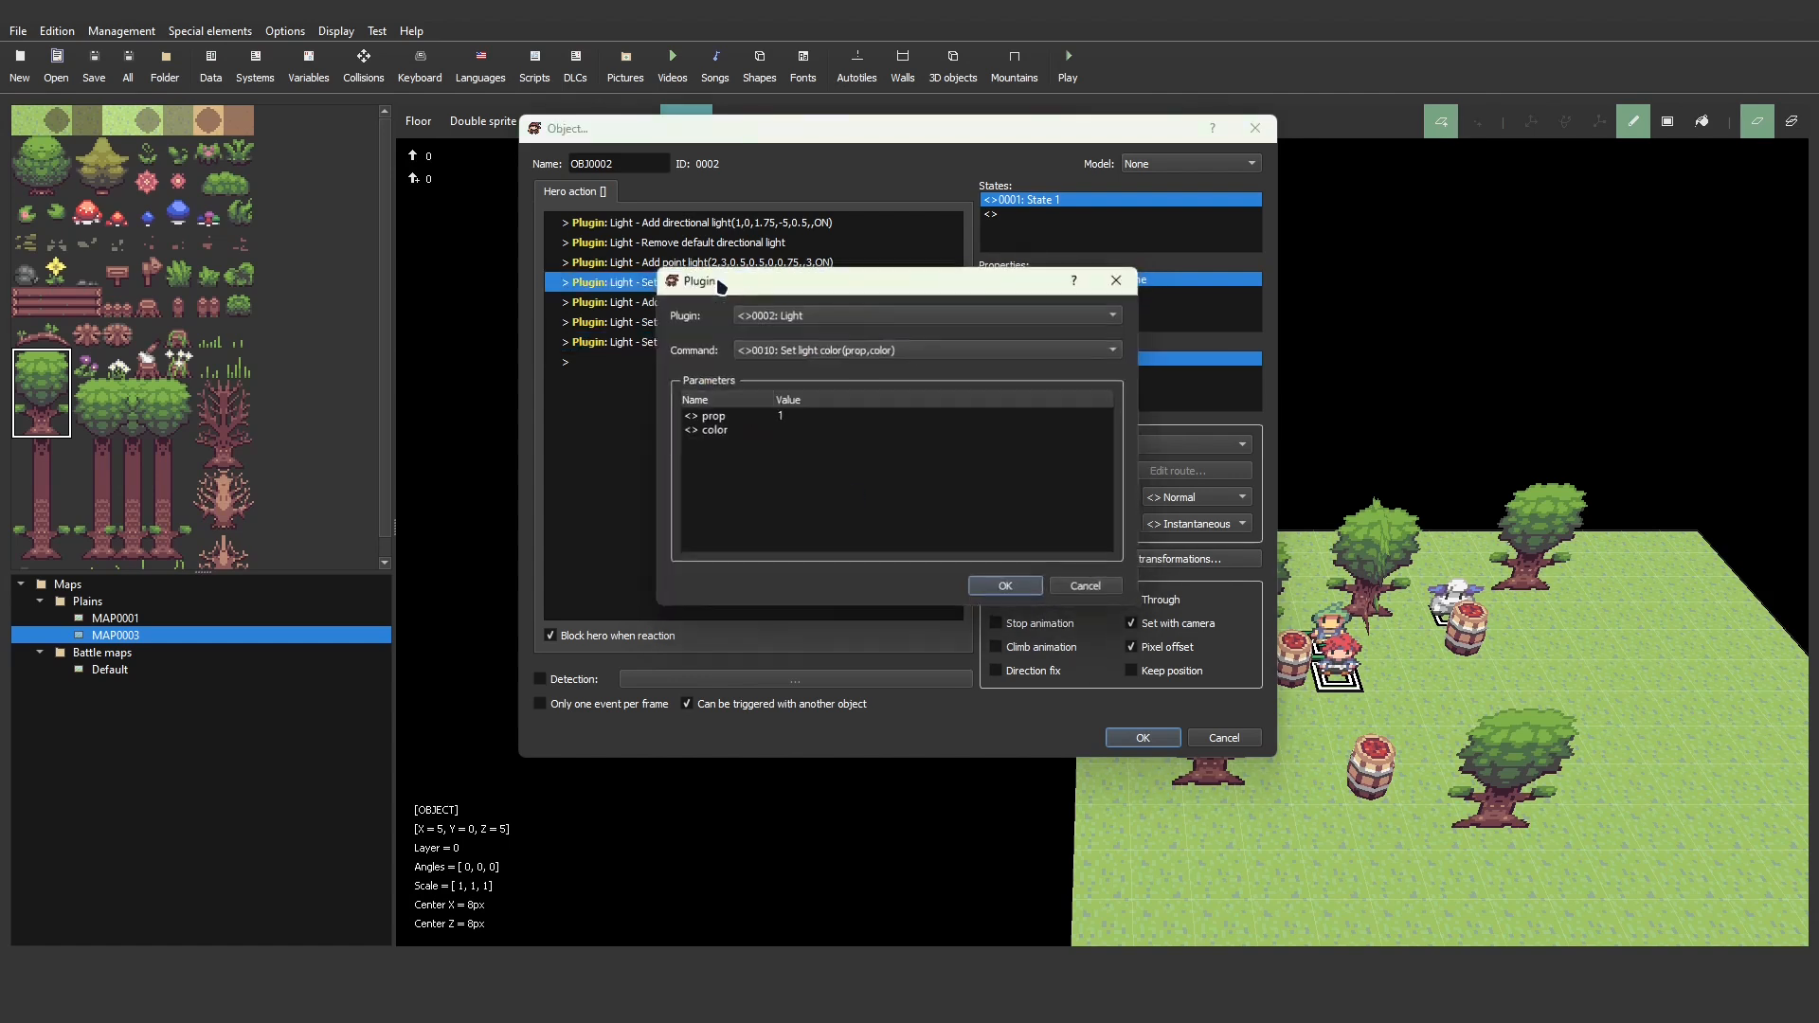
pyautogui.doubleClick(761, 435)
pyautogui.click(1000, 370)
pyautogui.click(991, 358)
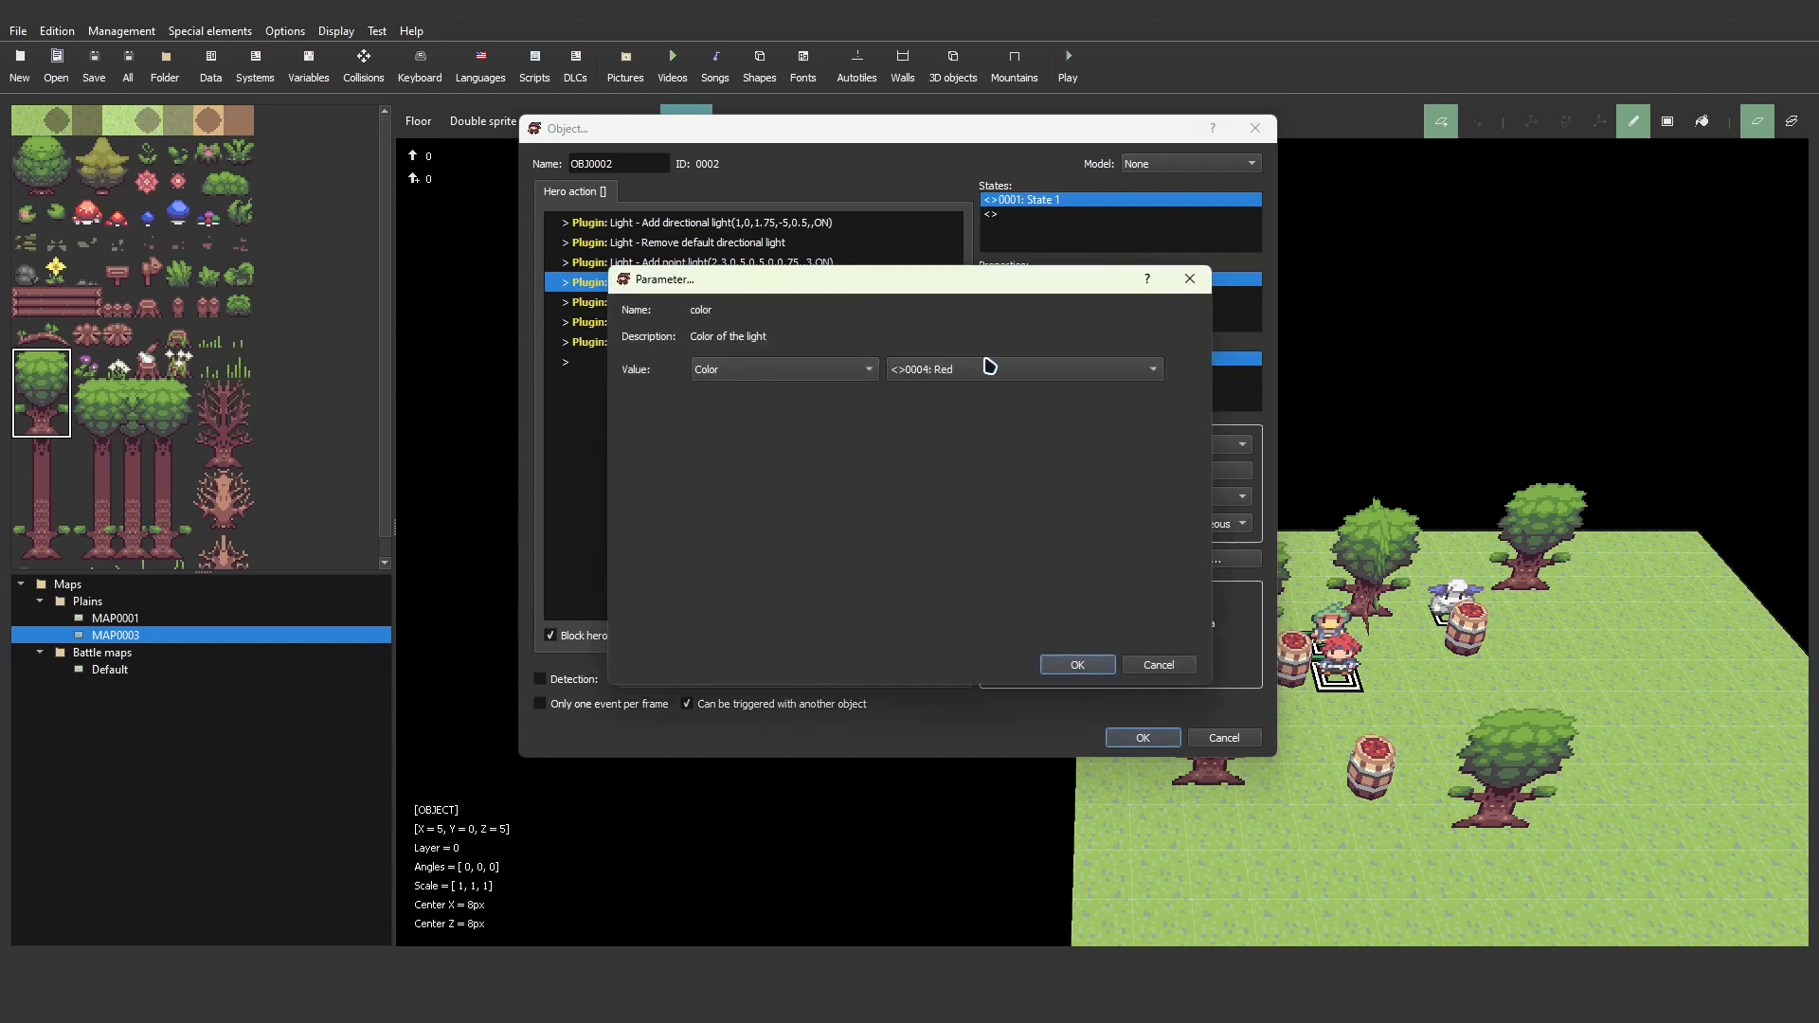
pyautogui.click(1078, 666)
pyautogui.click(1008, 589)
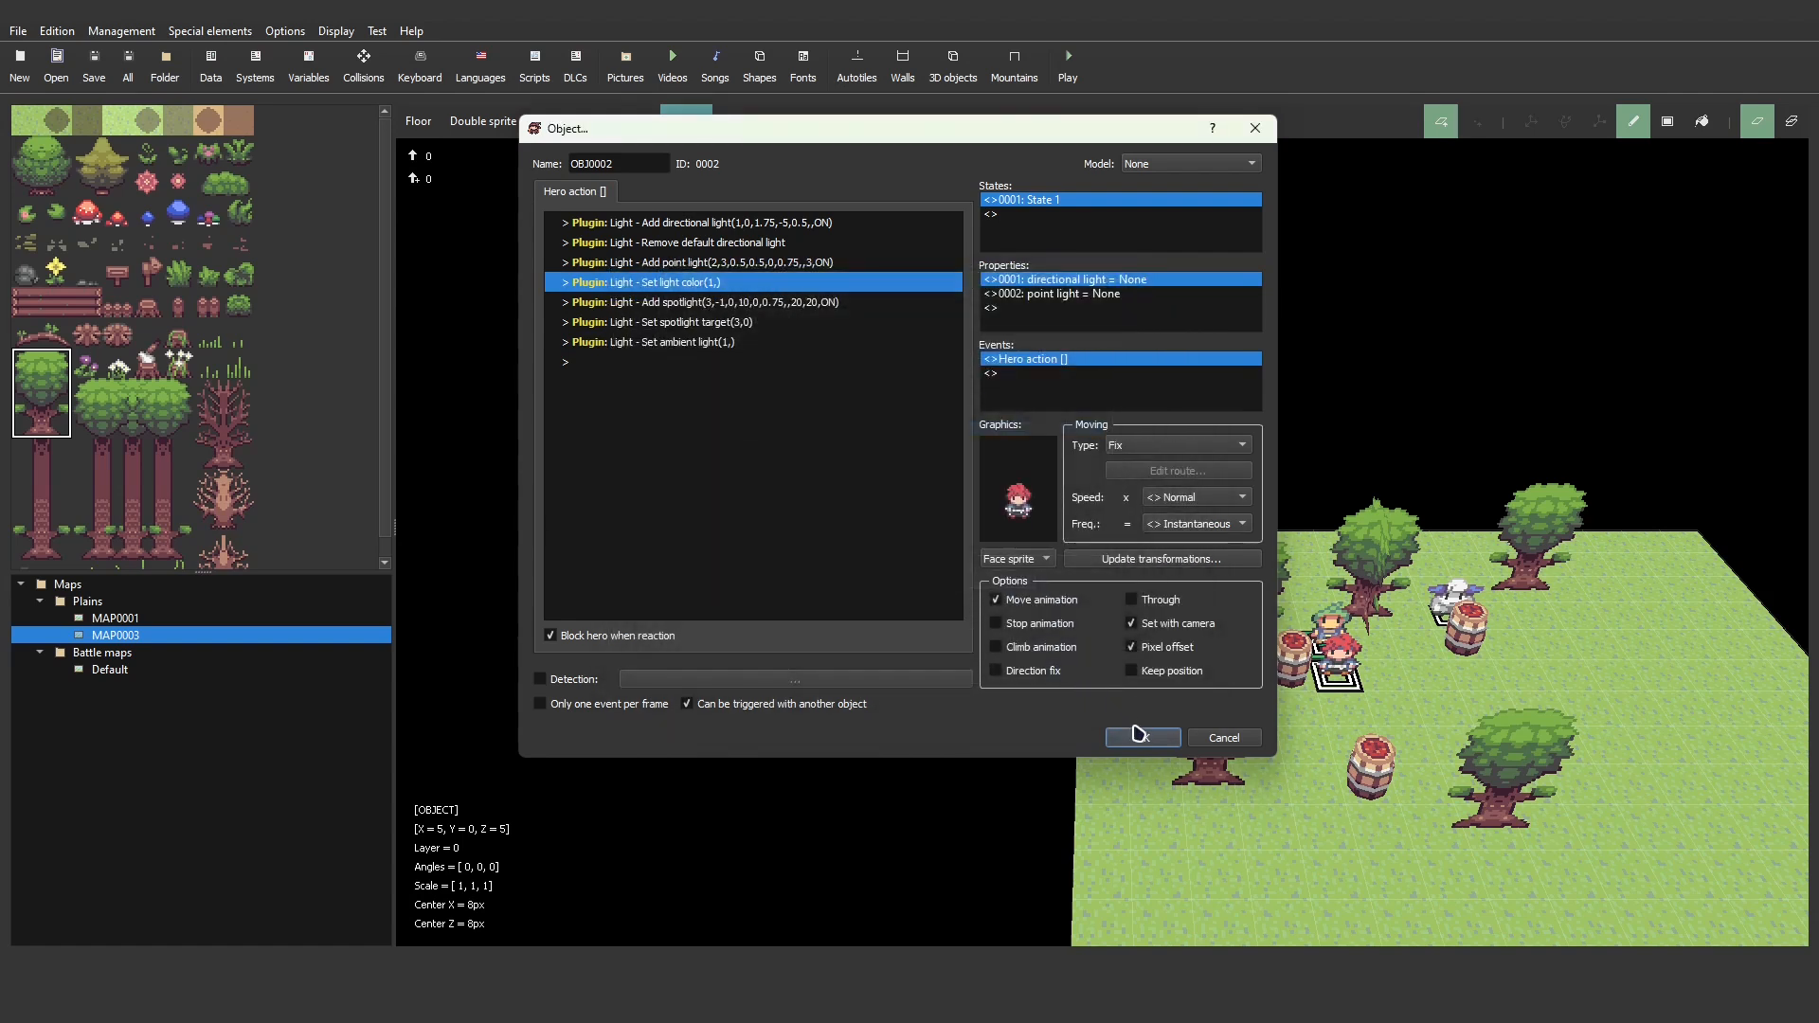
pyautogui.click(1143, 737)
# - Playtest the ambient light, saving all maps at launch, and close the game
pyautogui.click(1068, 64)
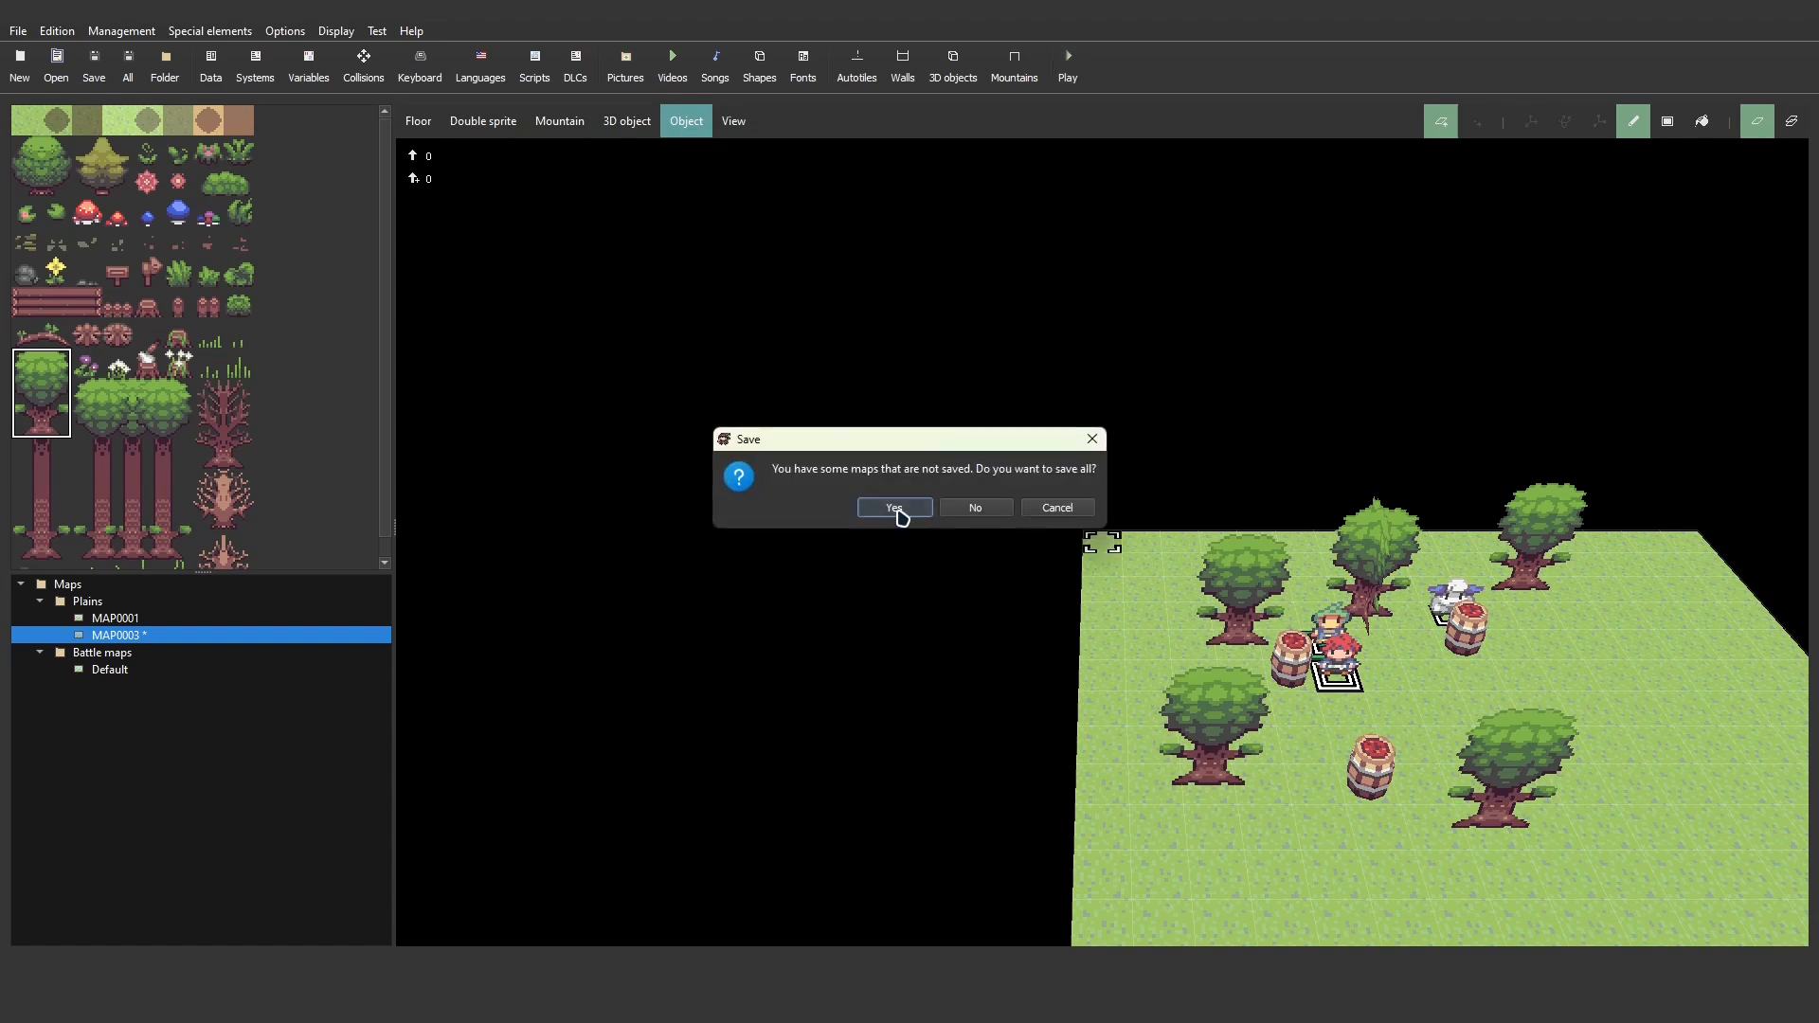
pyautogui.click(894, 509)
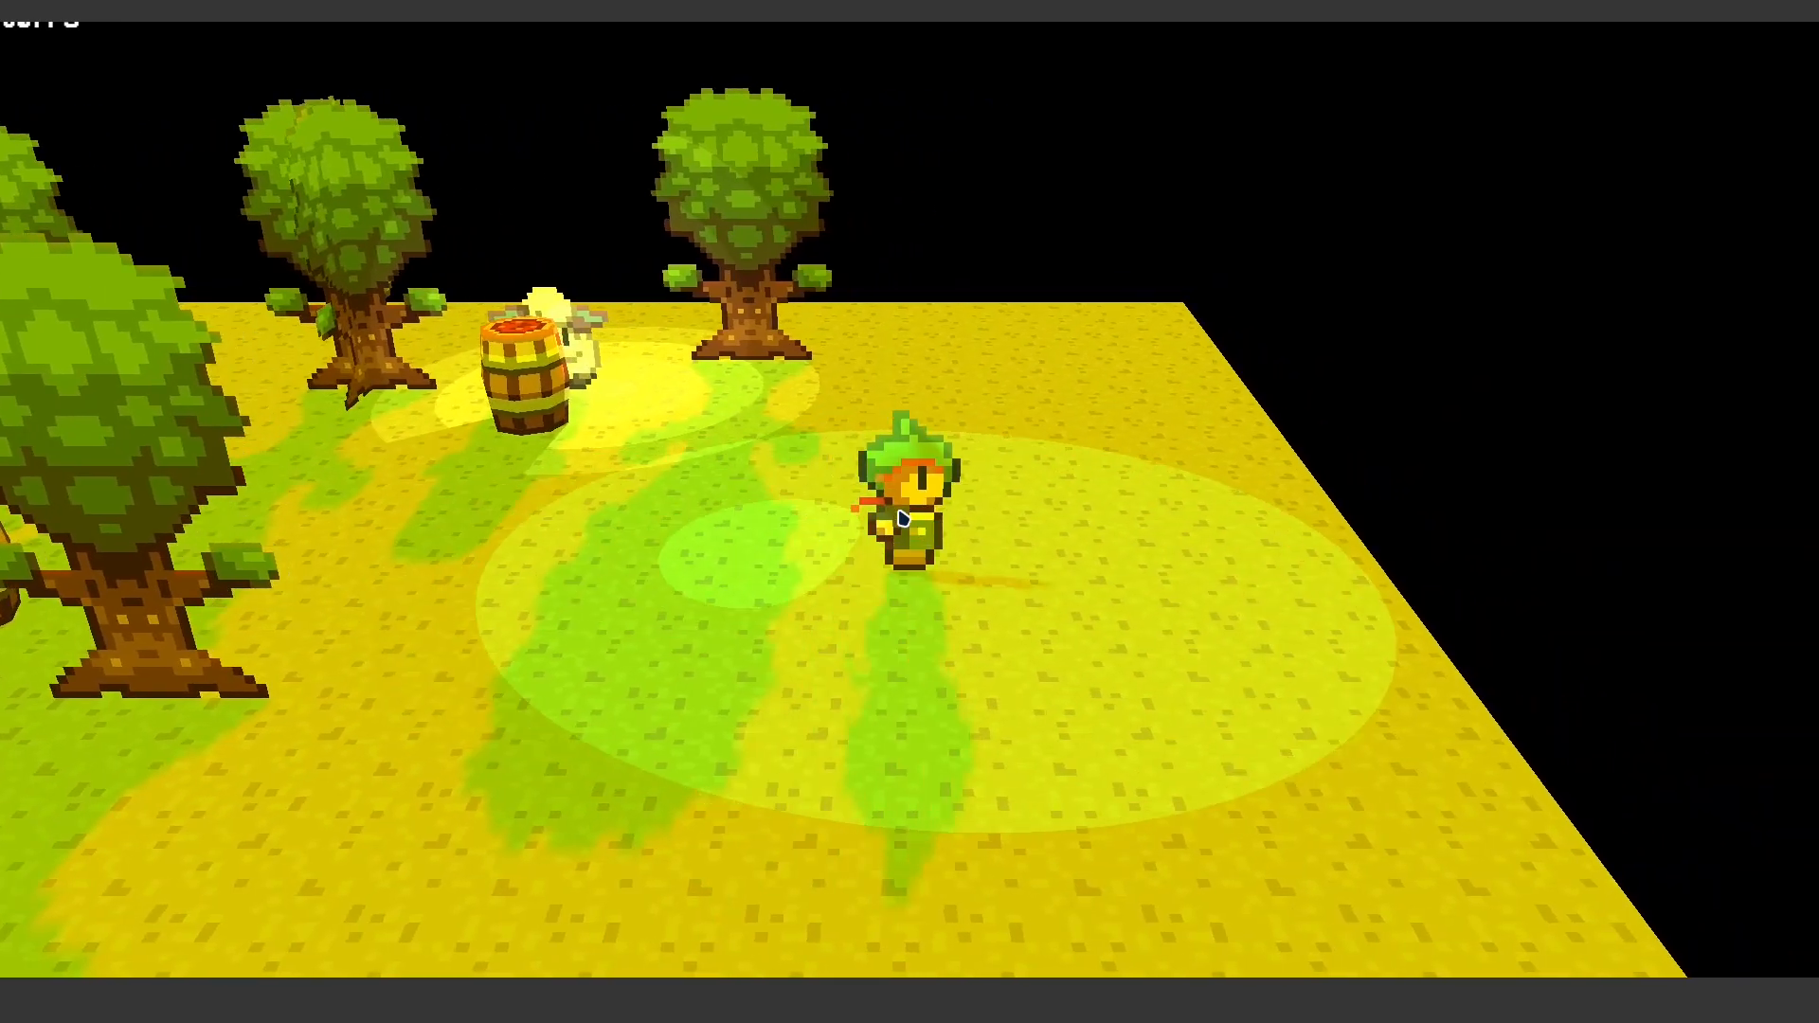
pyautogui.hotkey('alt', 'F4')
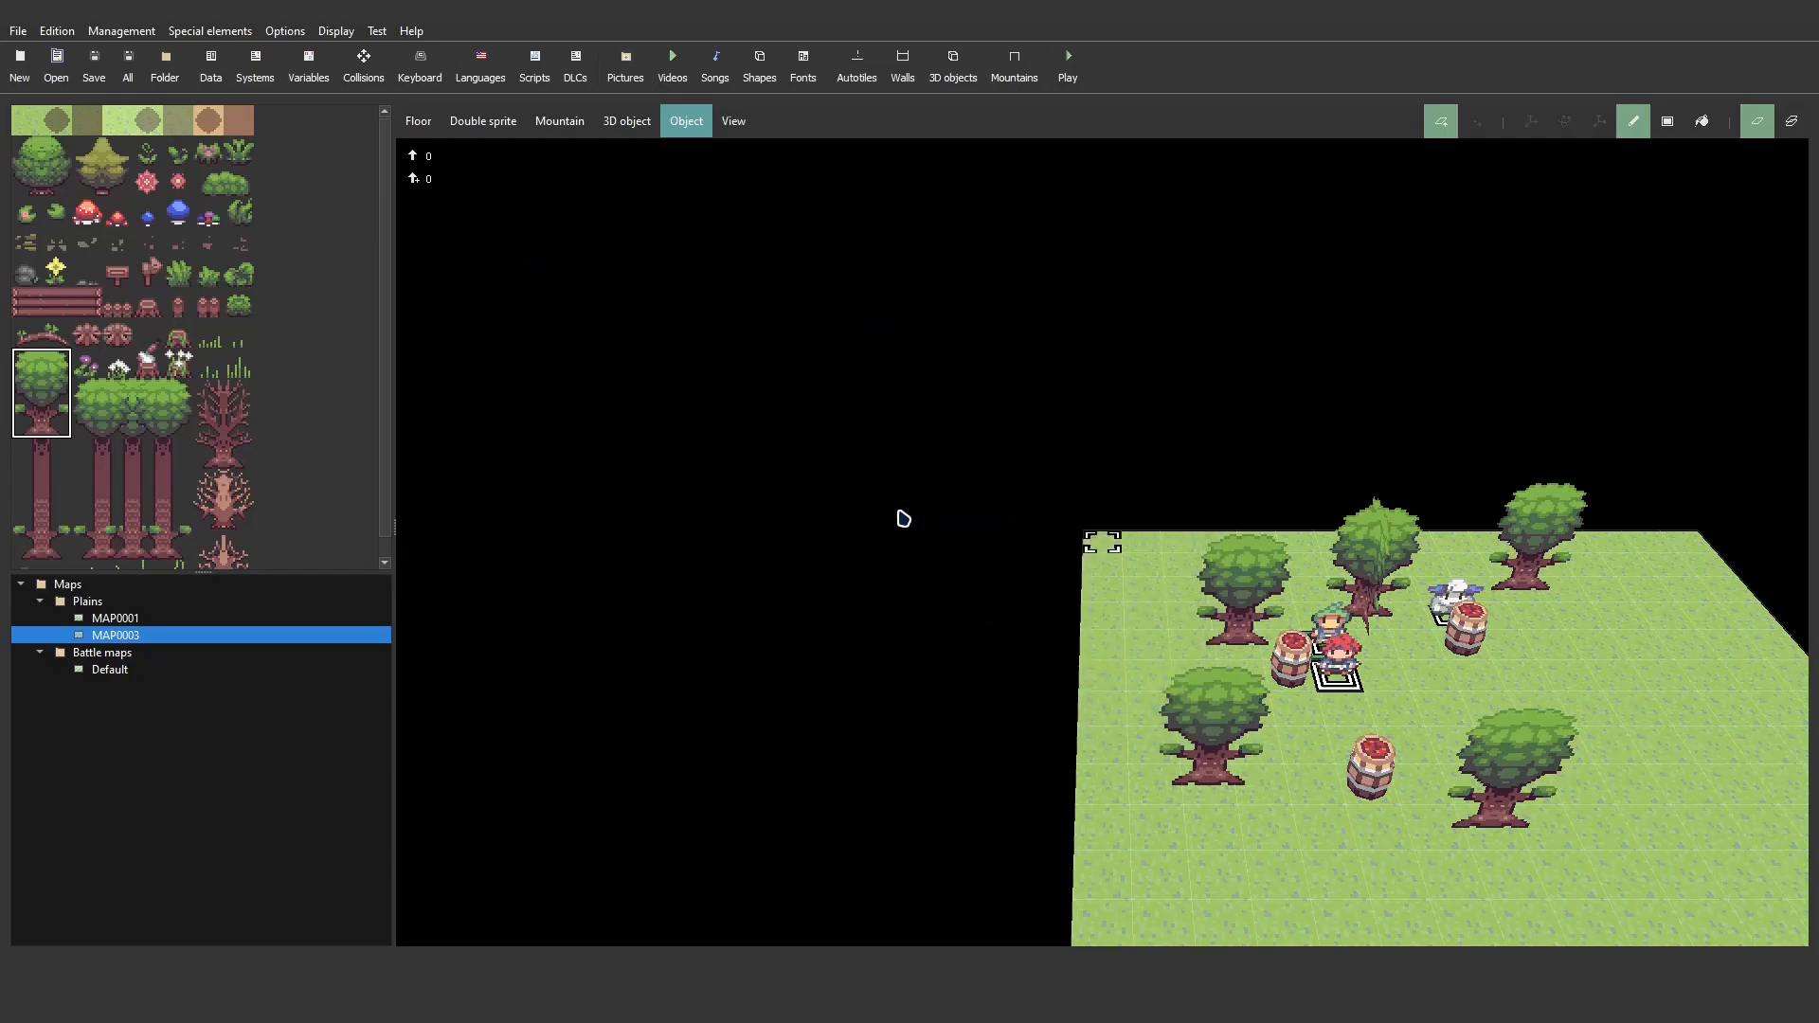
# - Add a Change screen tone command to the red-haired object's event with Red 255 and Green 255
pyautogui.doubleClick(1334, 671)
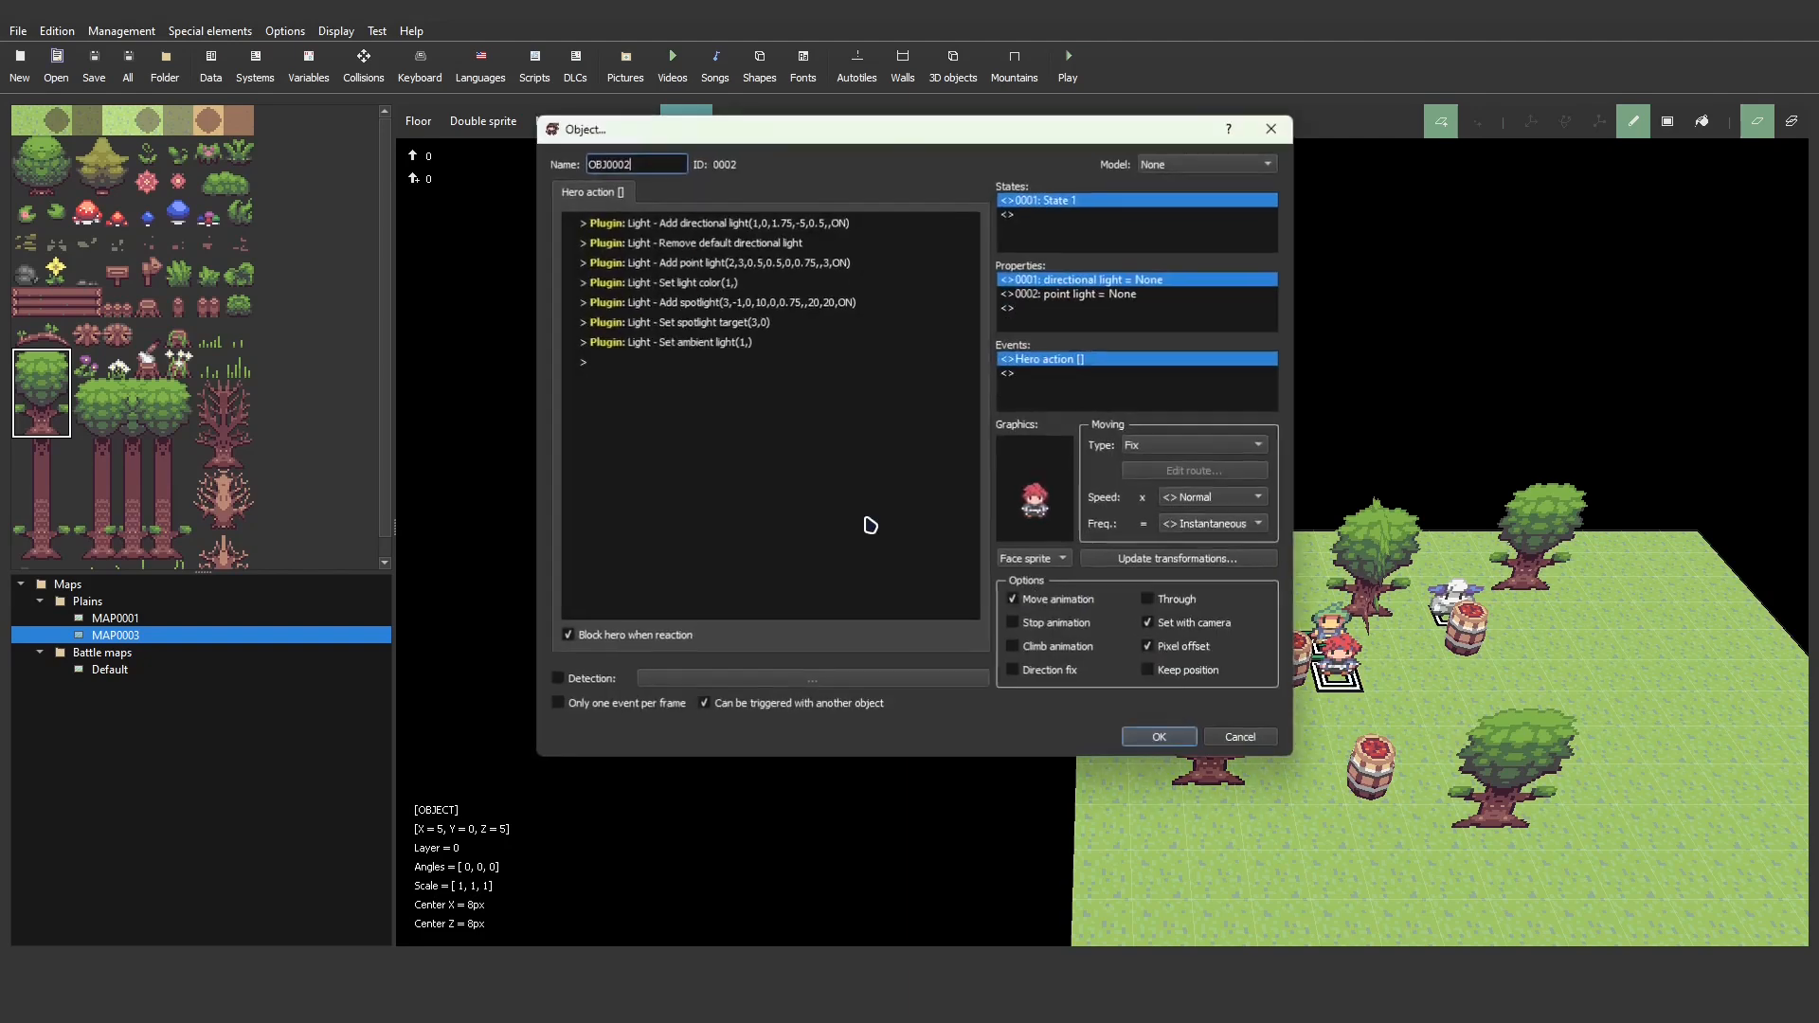
pyautogui.doubleClick(609, 361)
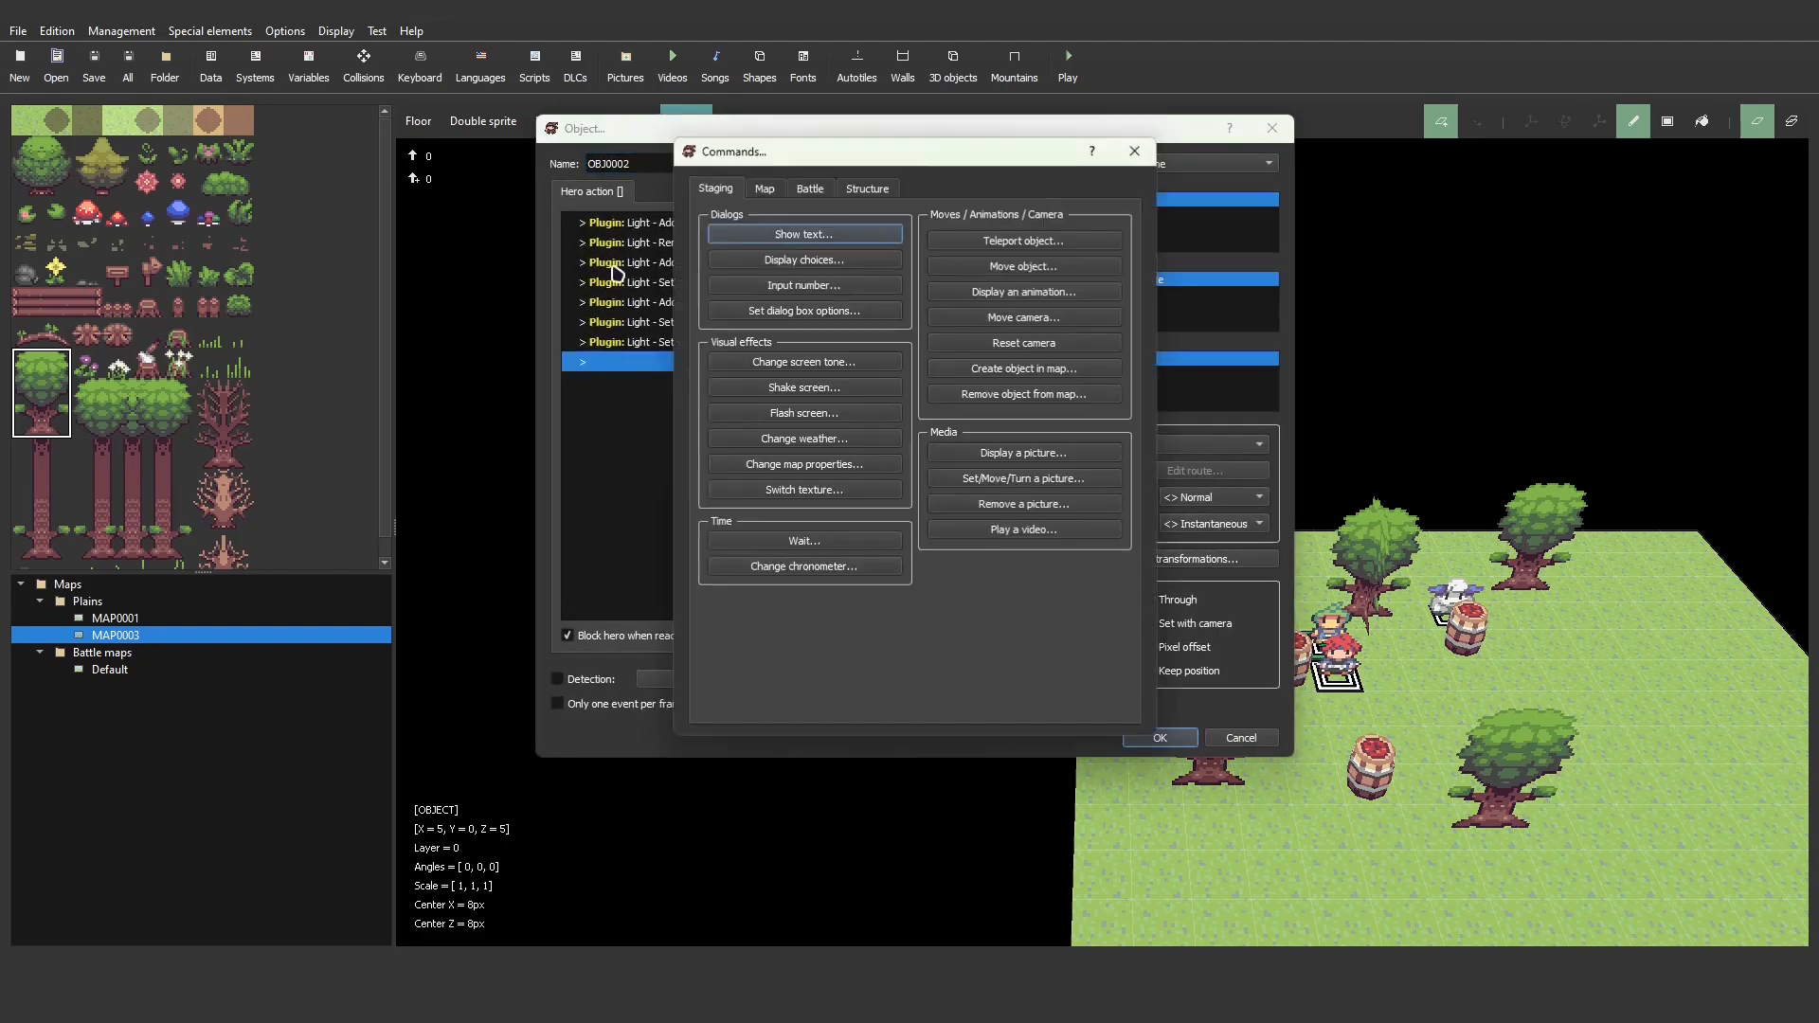
pyautogui.click(777, 363)
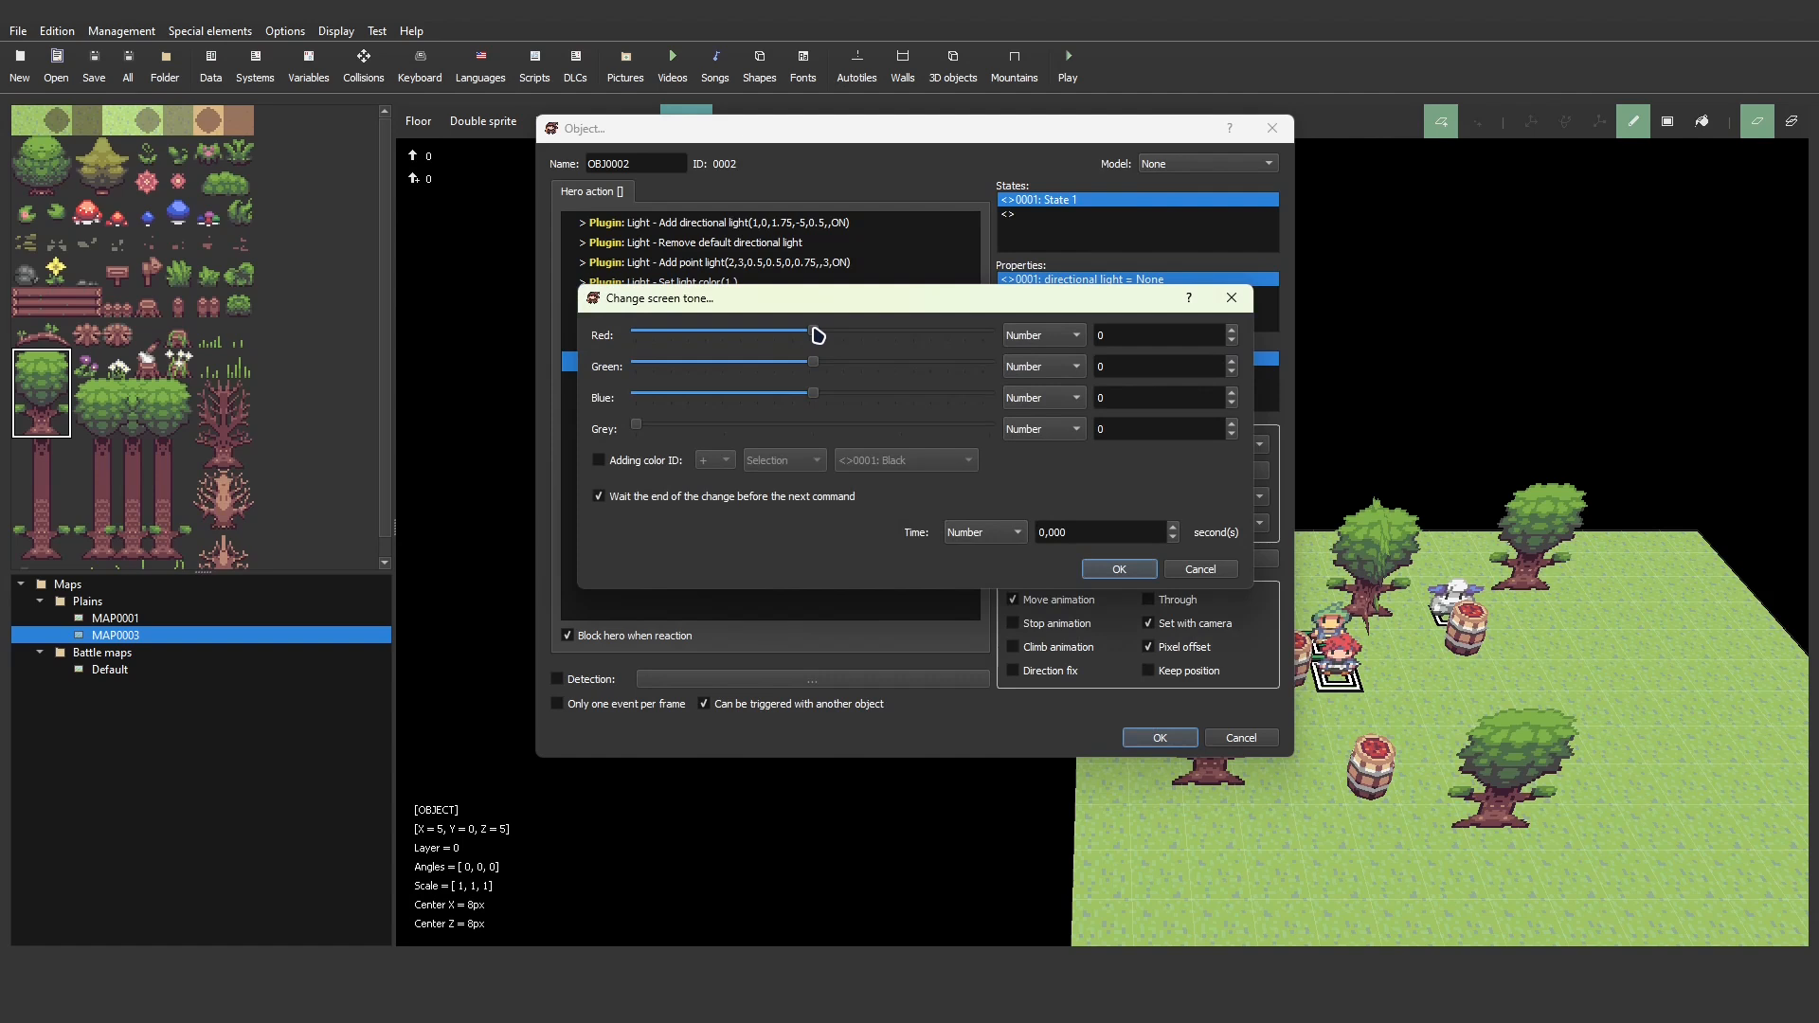
pyautogui.moveTo(815, 334); pyautogui.dragTo(1195, 367)
pyautogui.moveTo(813, 378); pyautogui.dragTo(1232, 367)
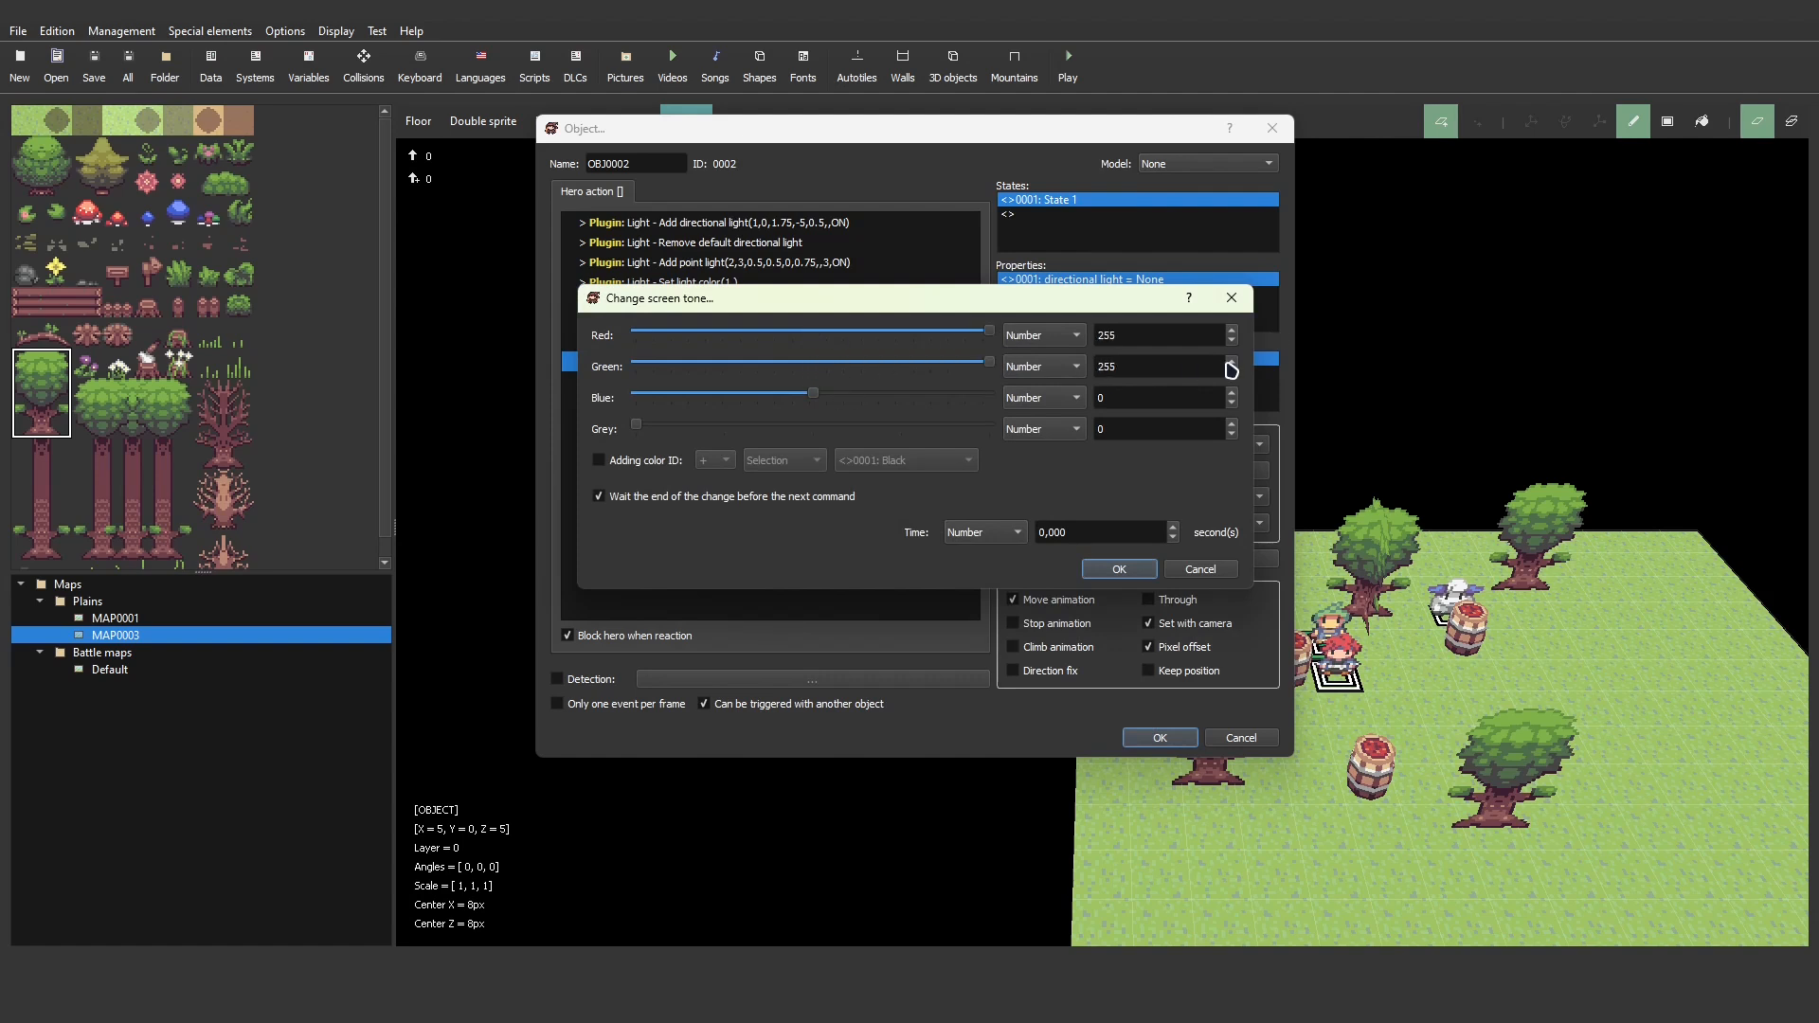
pyautogui.click(1116, 569)
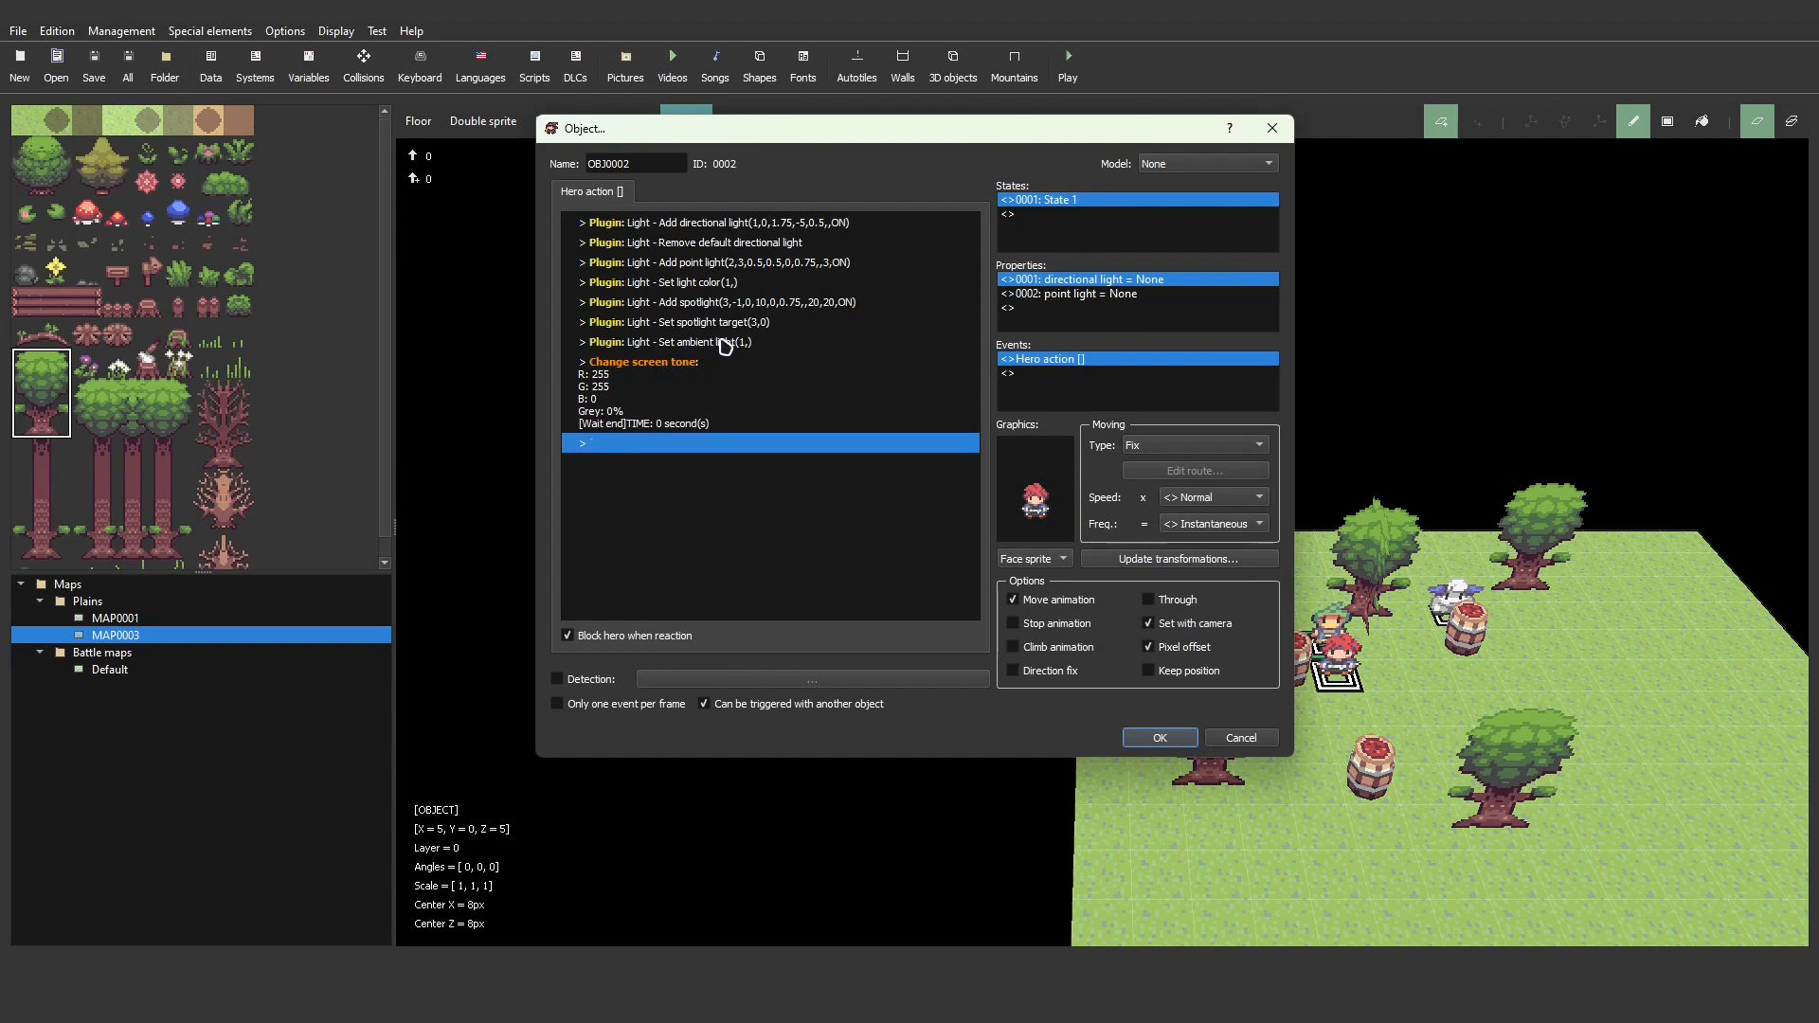
# - Delete the Set ambient light command from the event and accept the object's changes
pyautogui.click(668, 343)
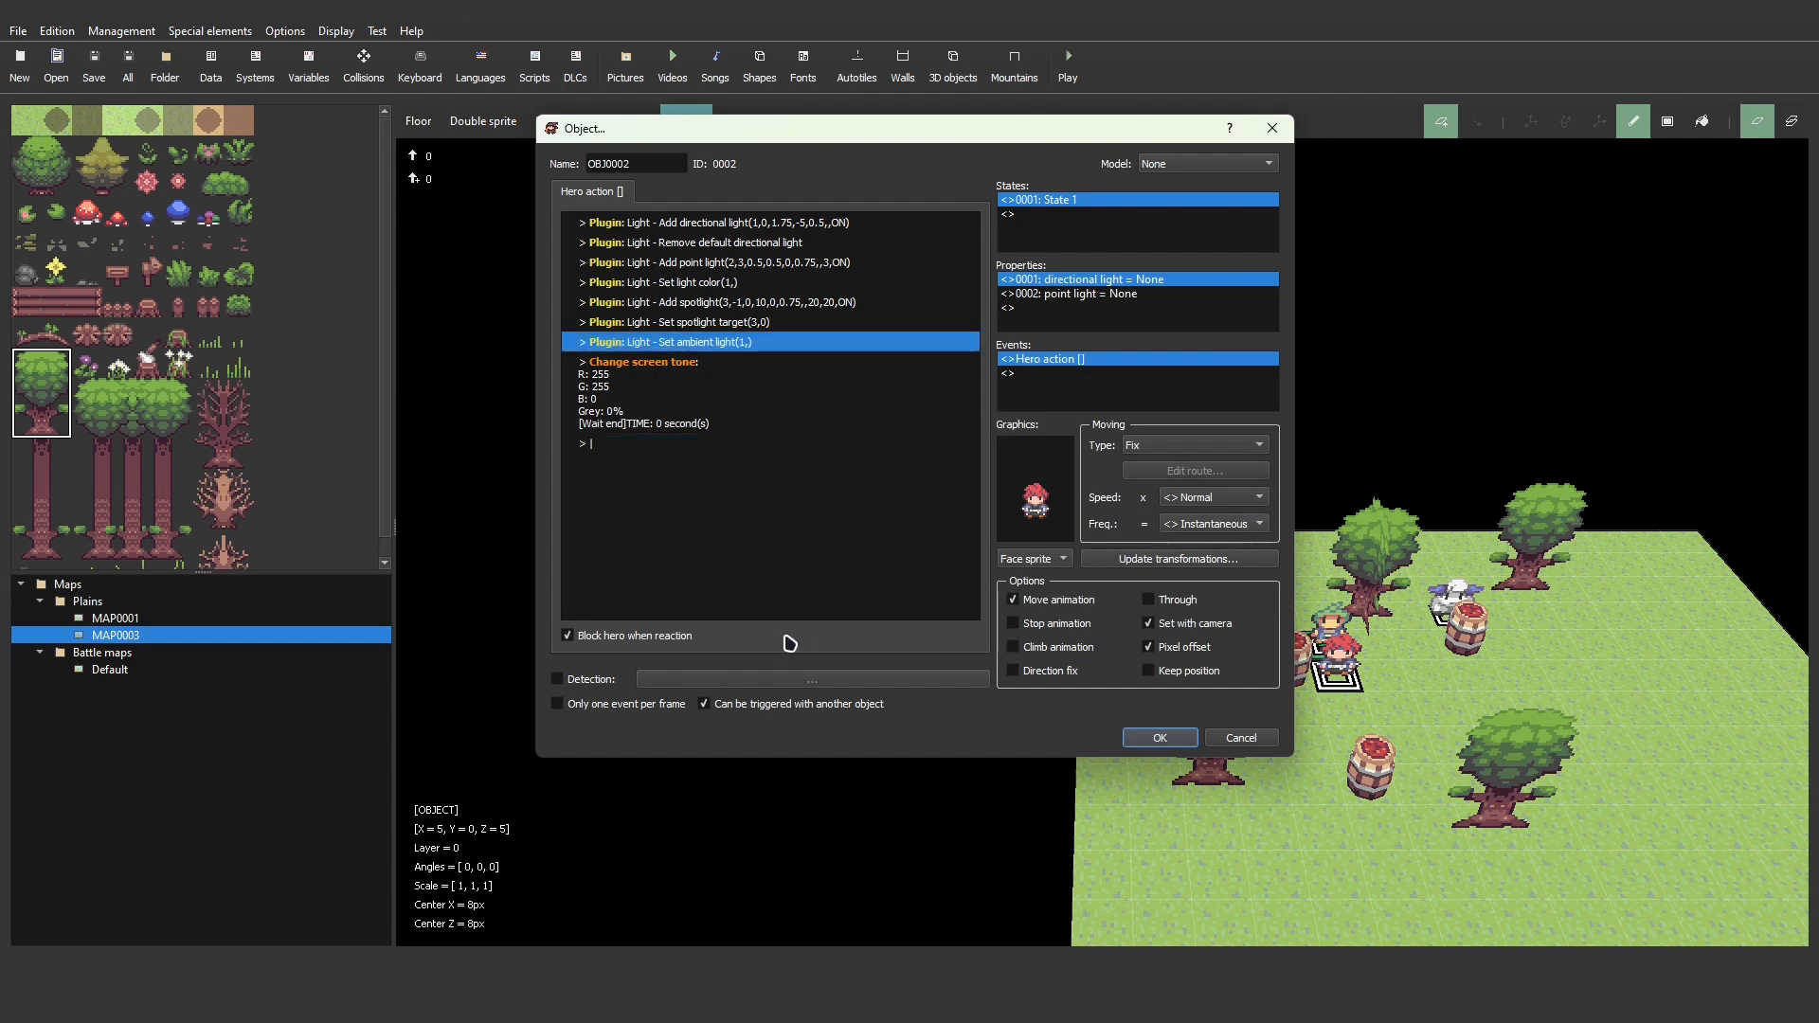
pyautogui.press('Delete')
pyautogui.click(1160, 736)
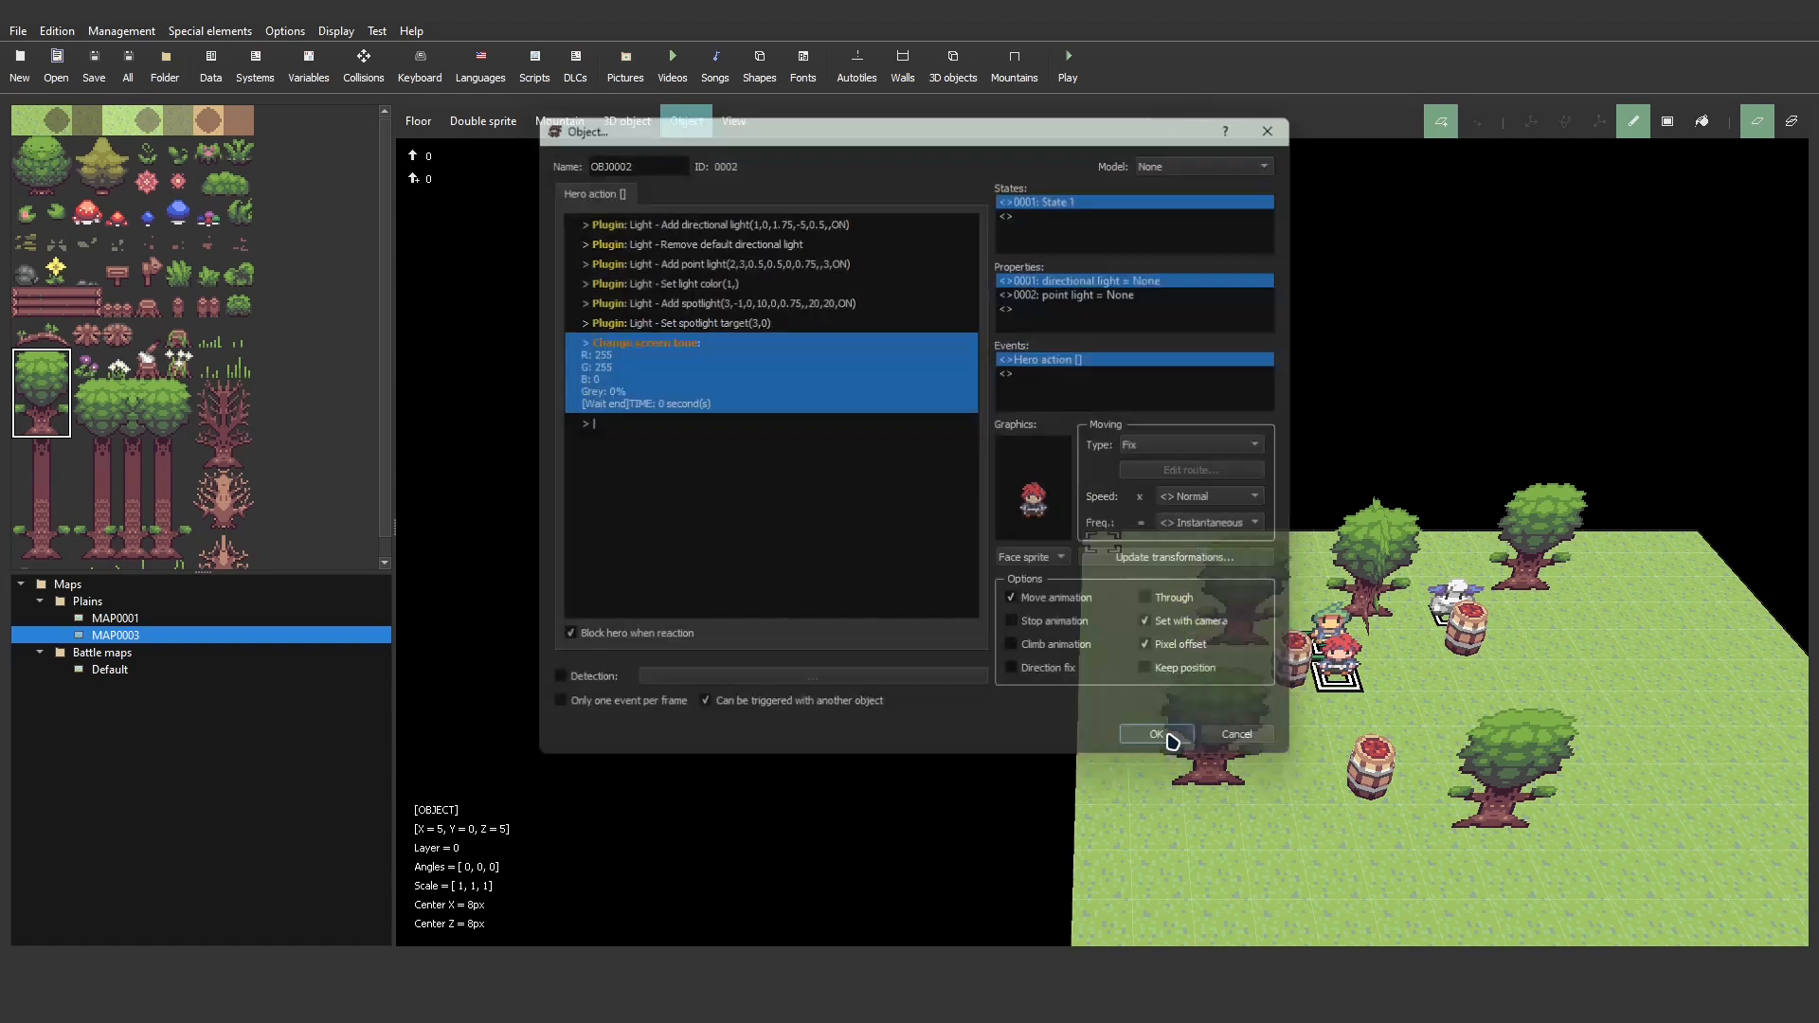
# - Save all maps and playtest the screen tone in a new game, walking the hero around before exiting
pyautogui.click(1066, 60)
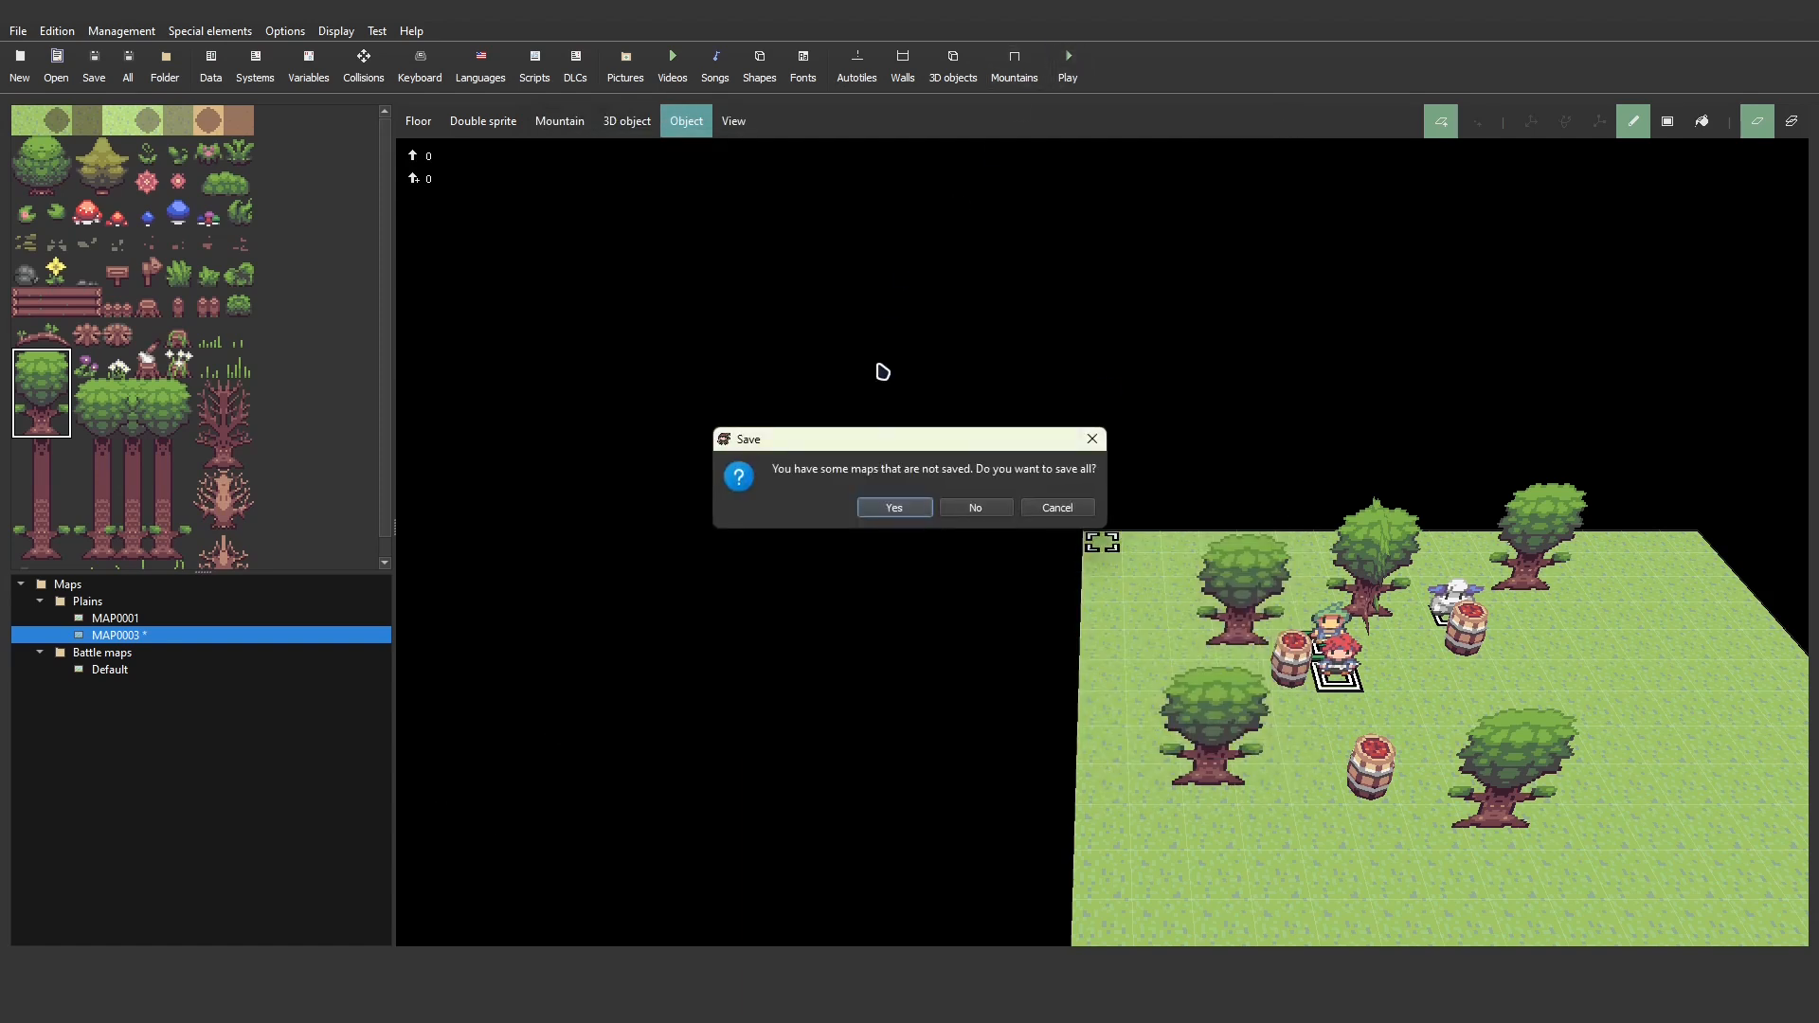
pyautogui.click(887, 506)
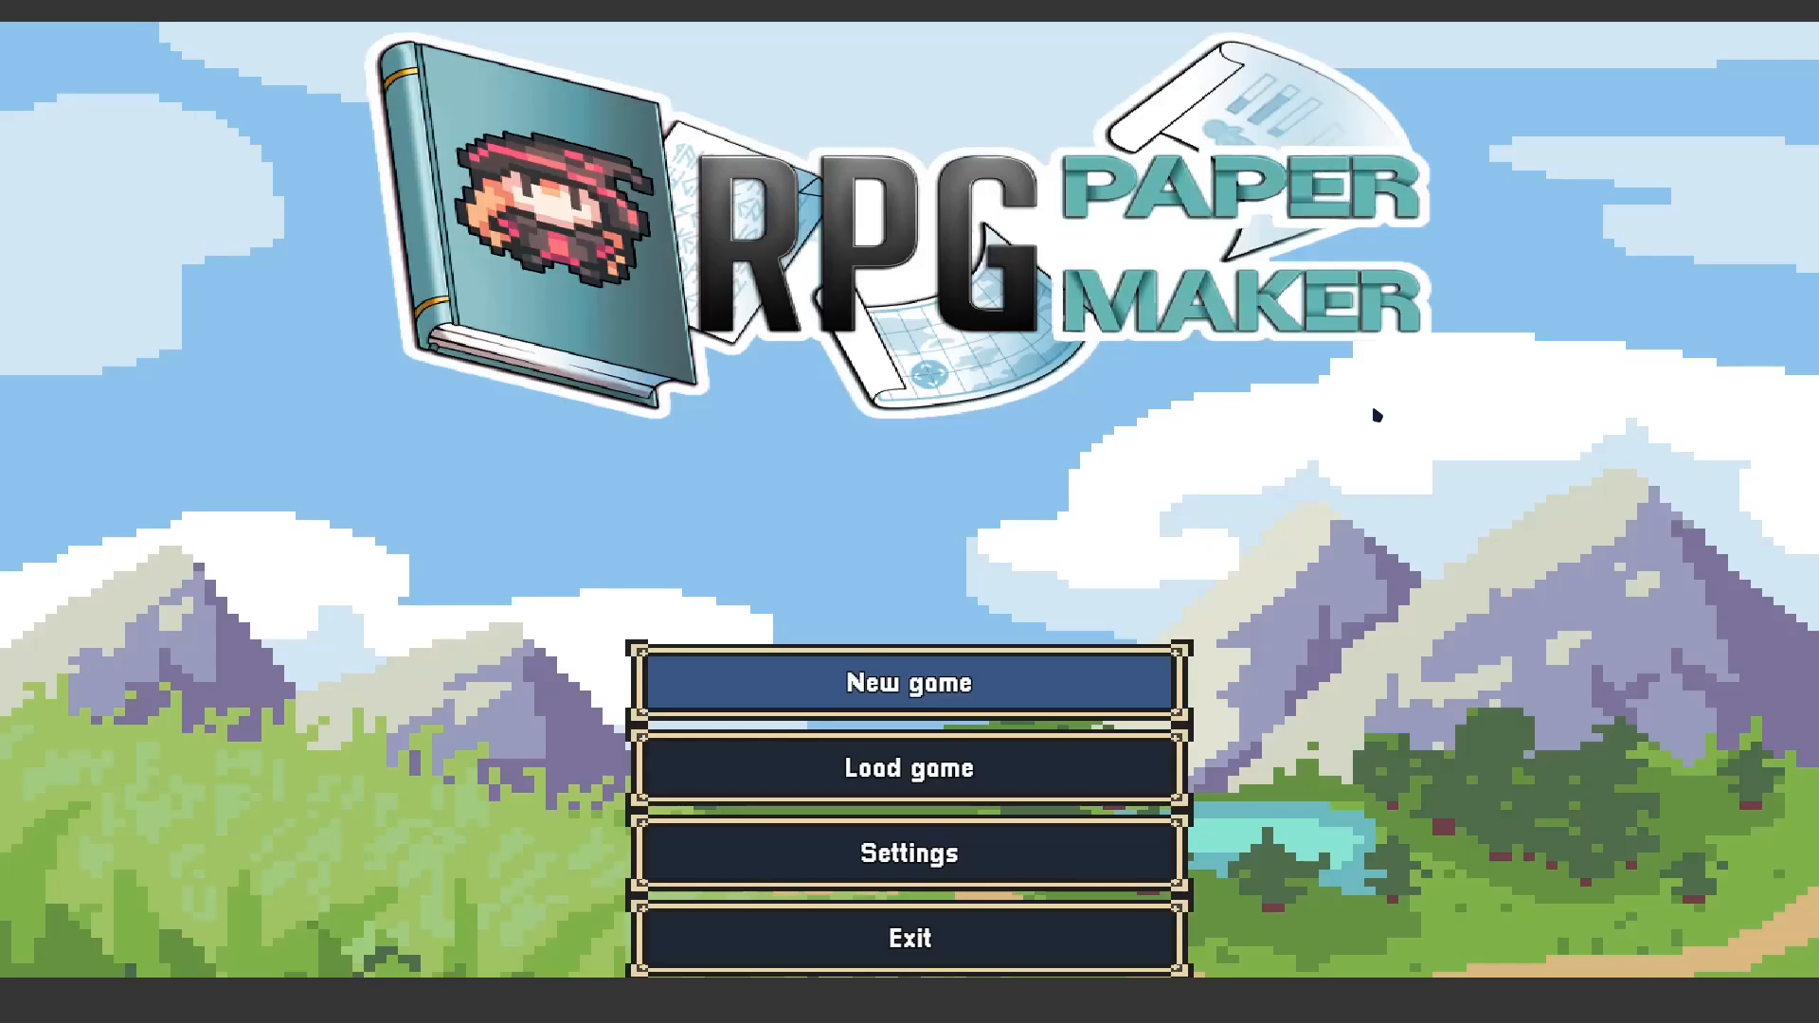
pyautogui.press('Return')
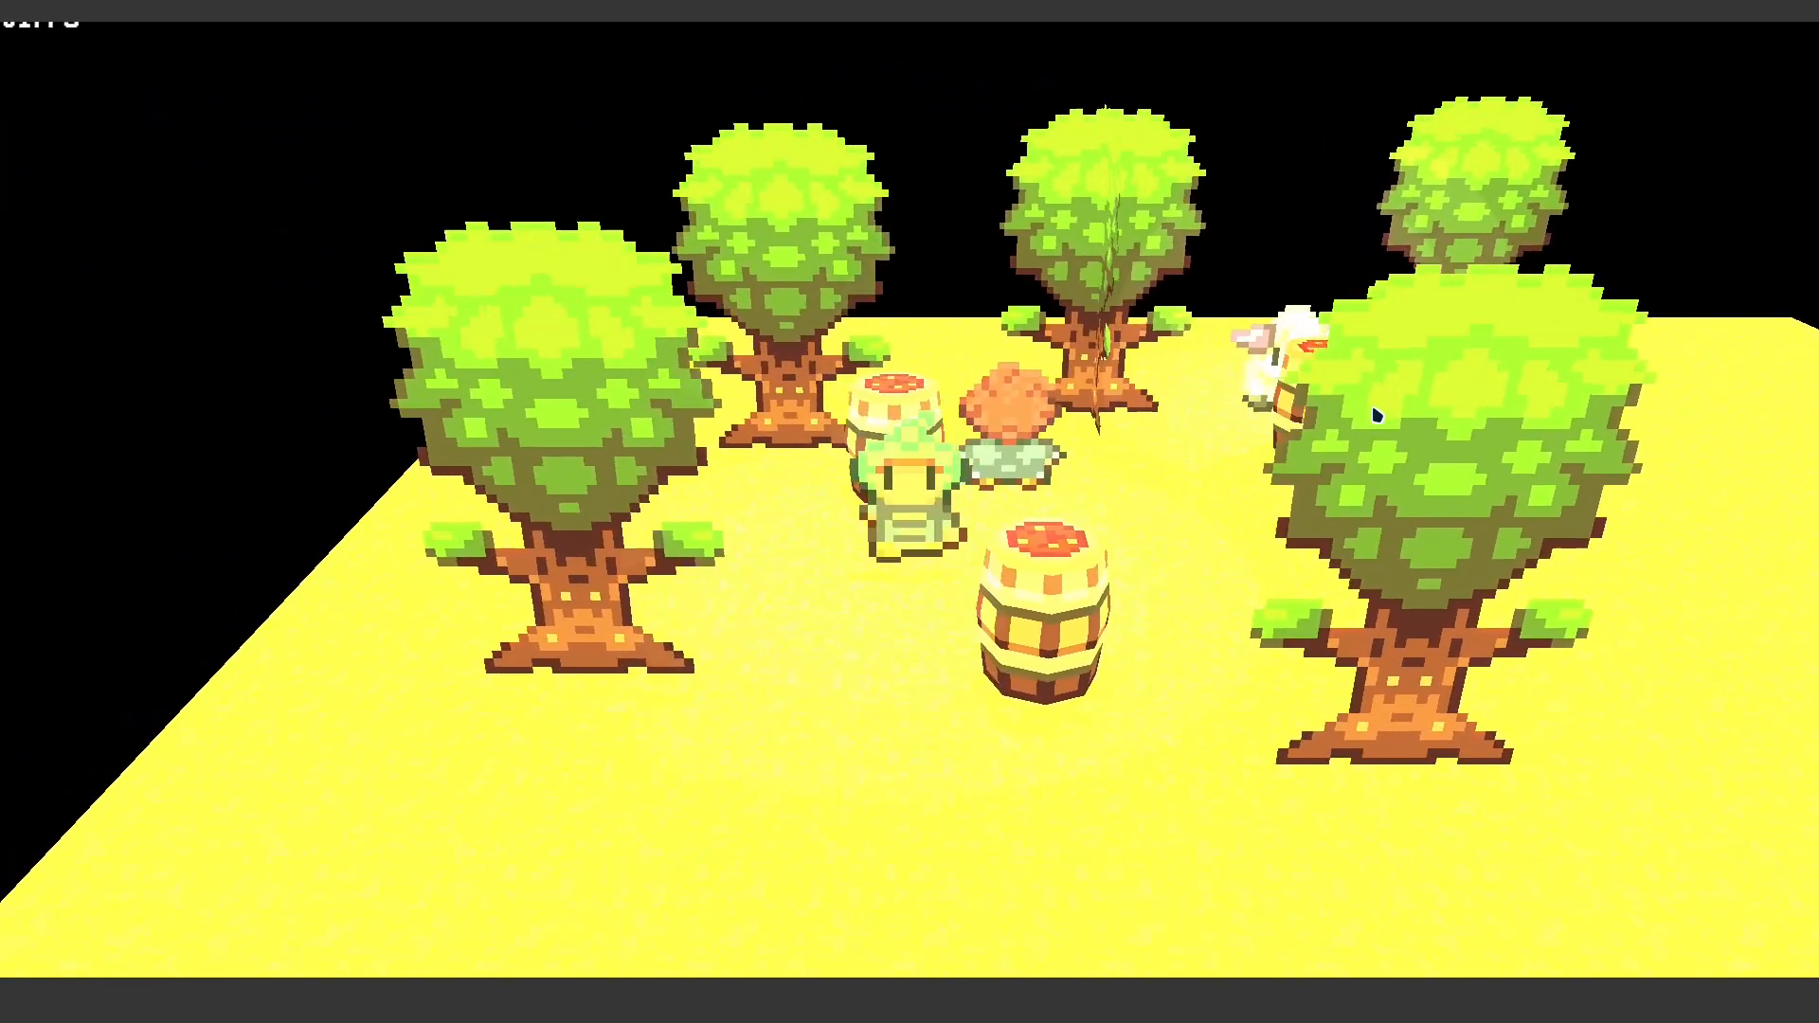
pyautogui.press('Up')
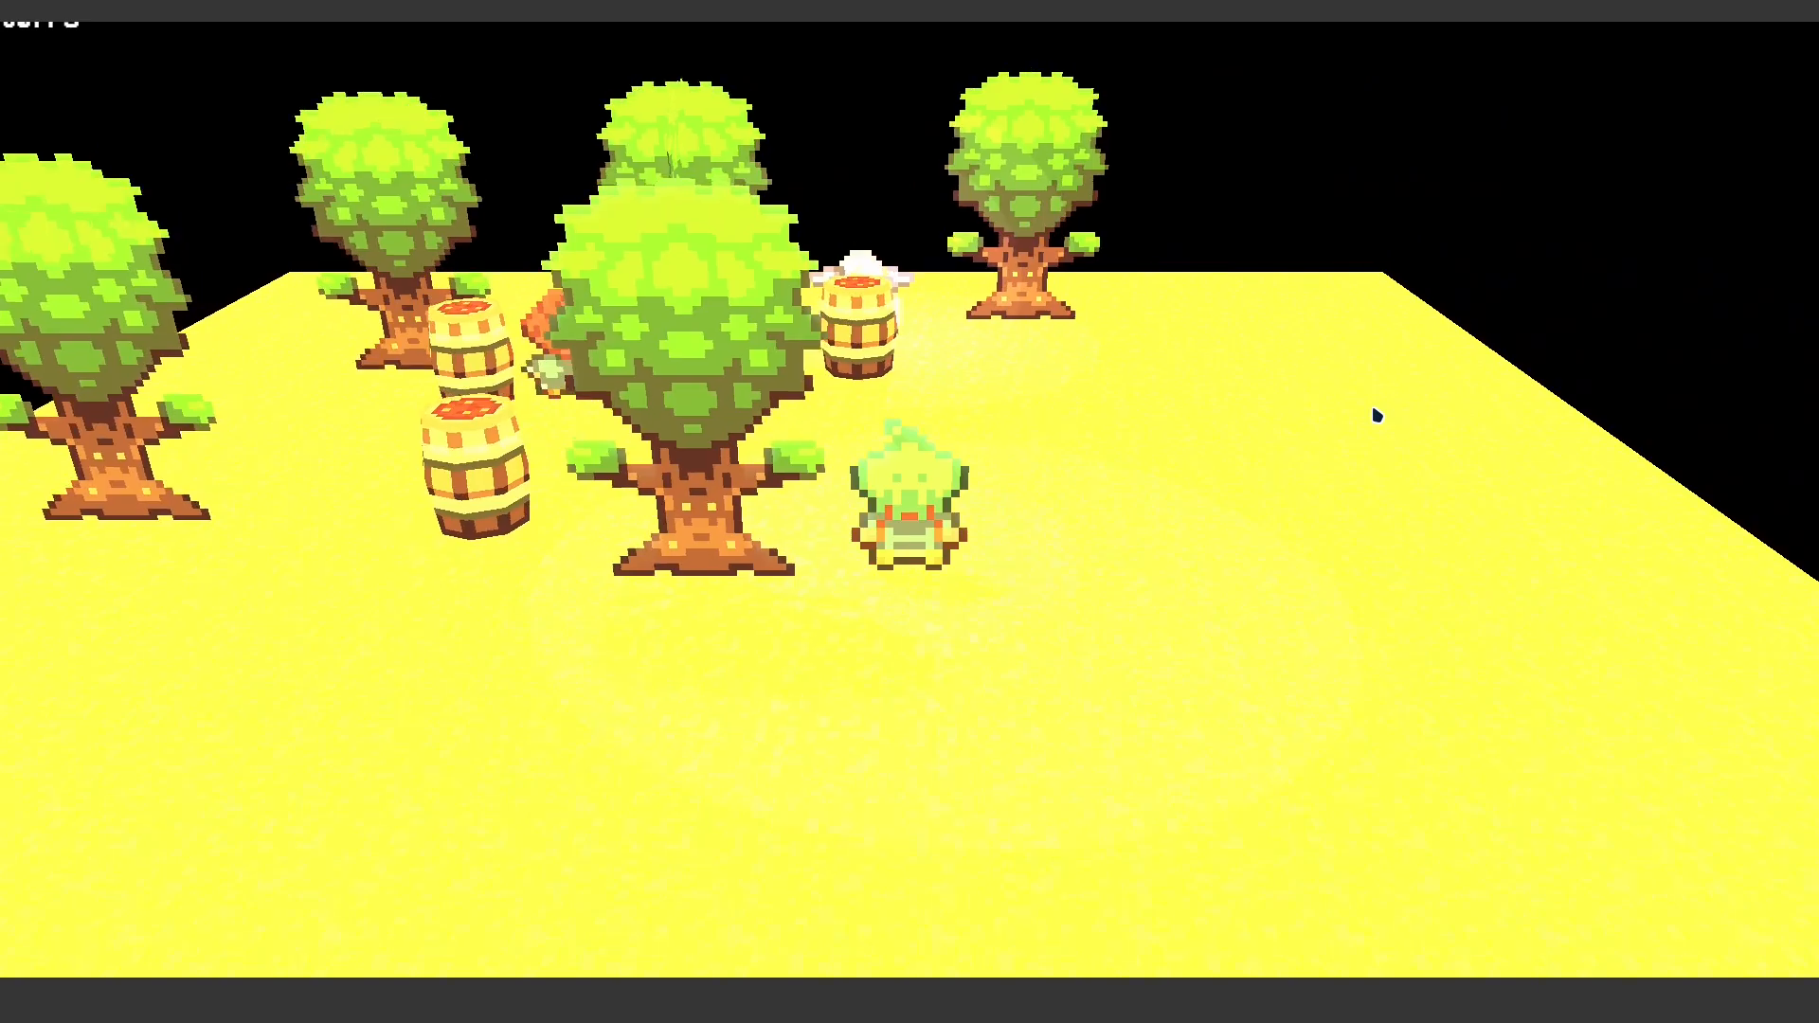
pyautogui.press('Right')
pyautogui.hotkey('alt', 'F4')
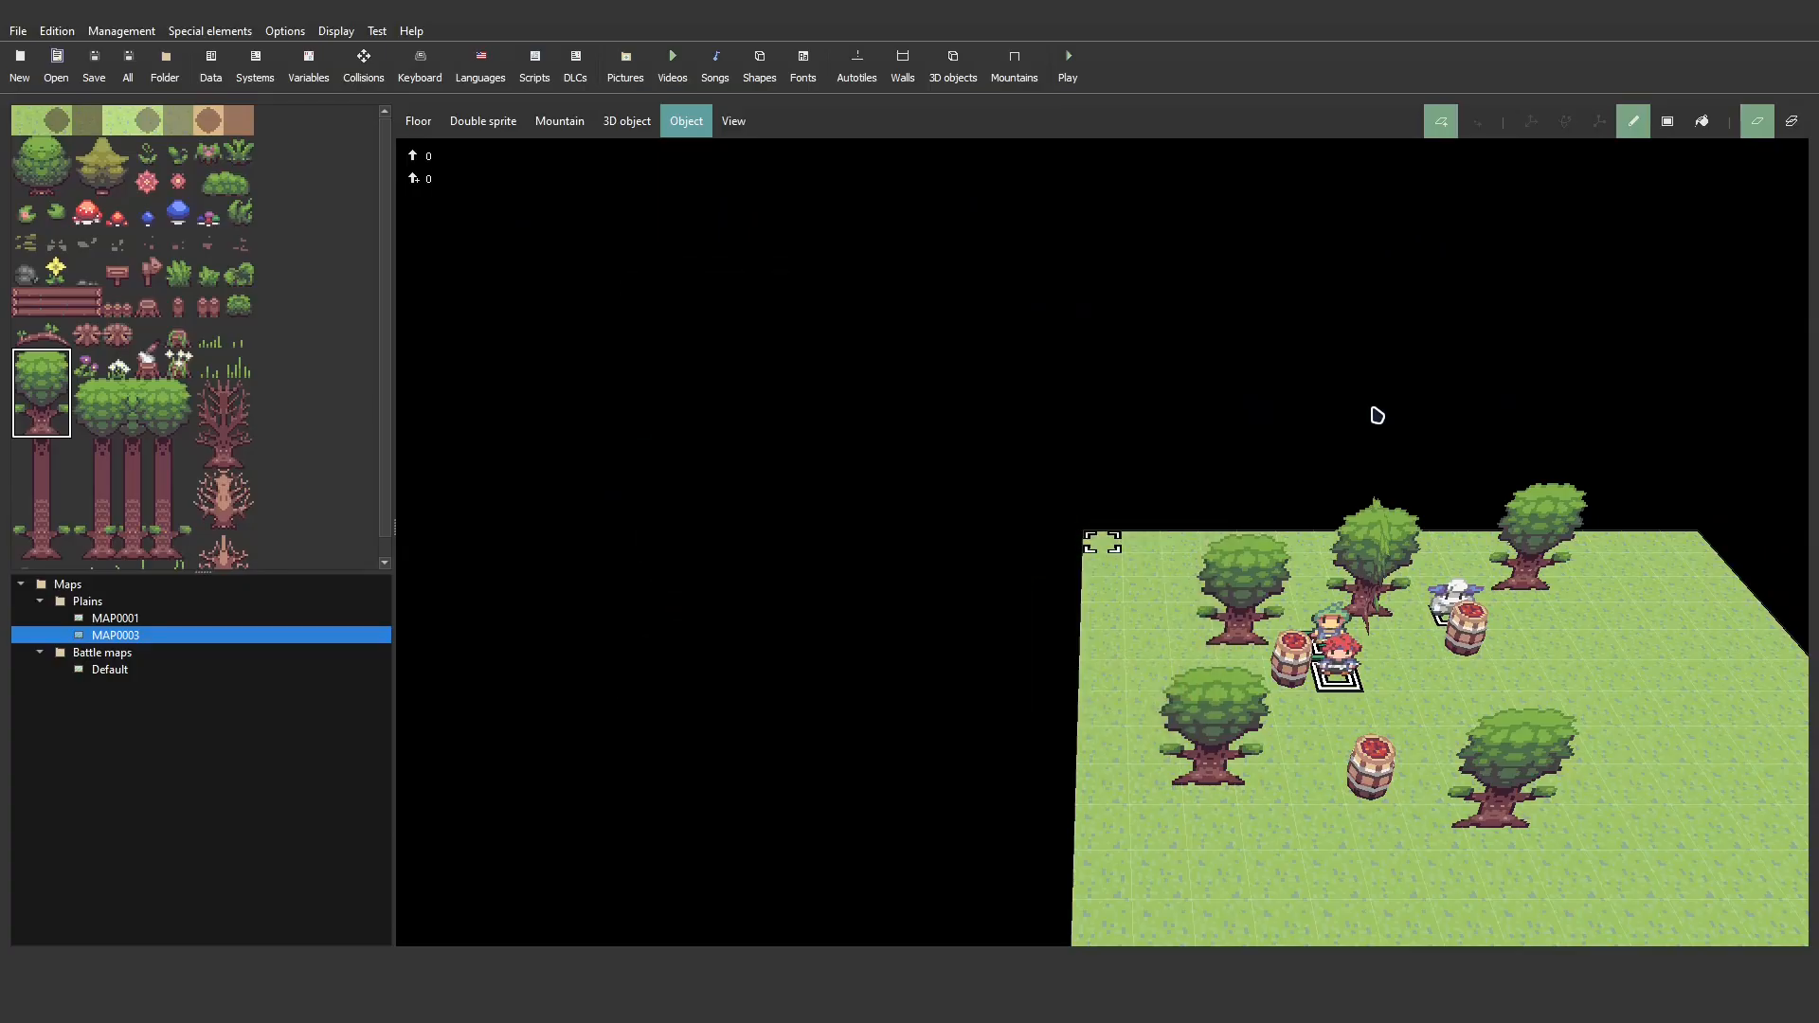
# - Delete the Change screen tone command from the red-haired object's event
pyautogui.doubleClick(1339, 680)
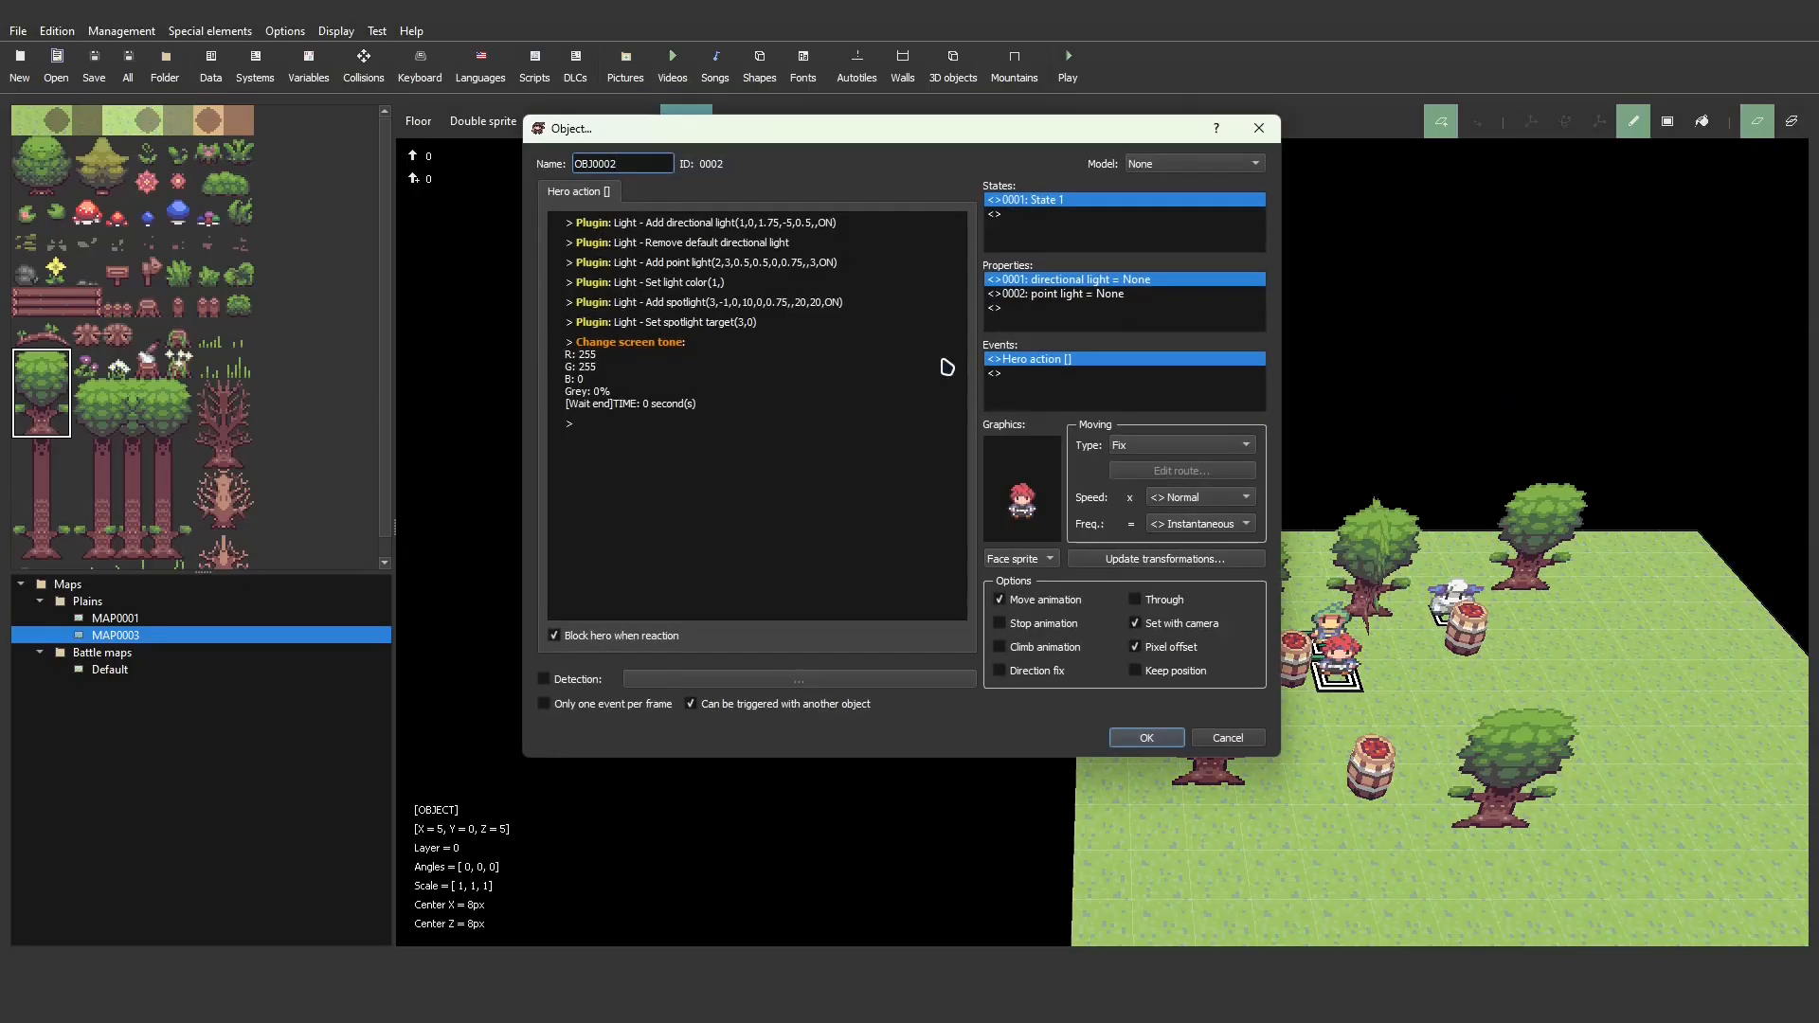
pyautogui.click(676, 345)
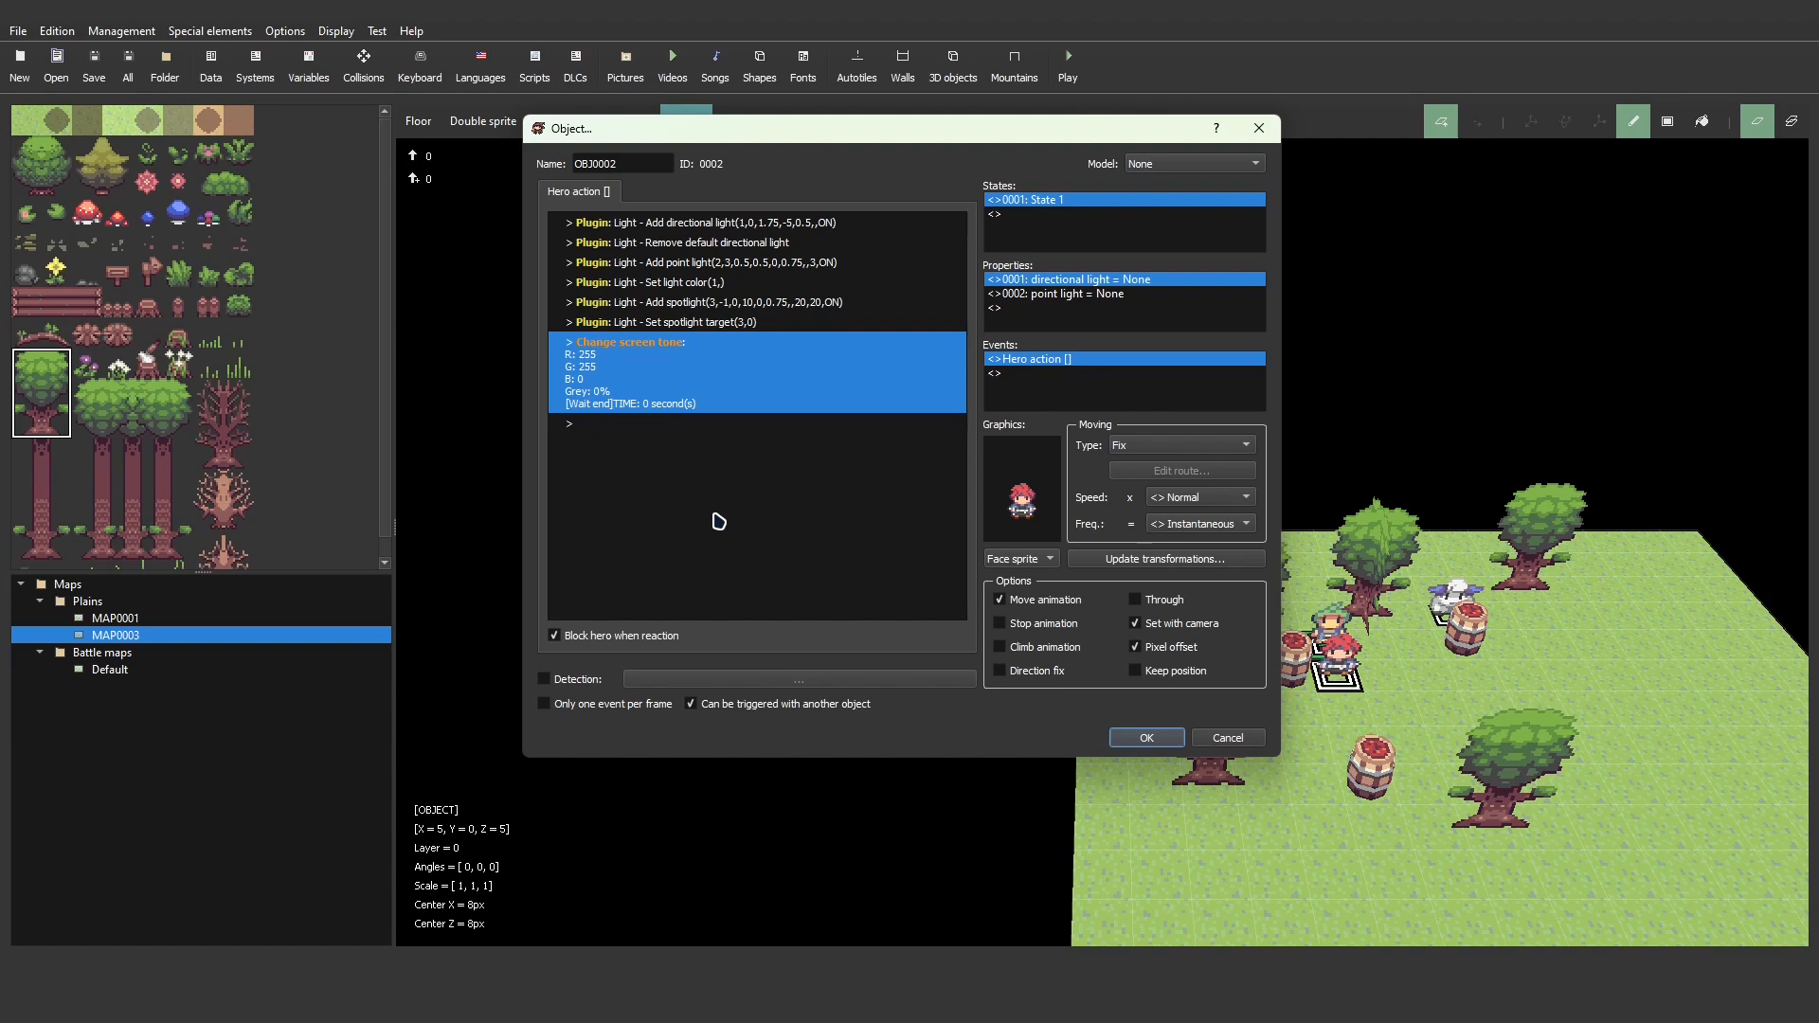
pyautogui.press('Delete')
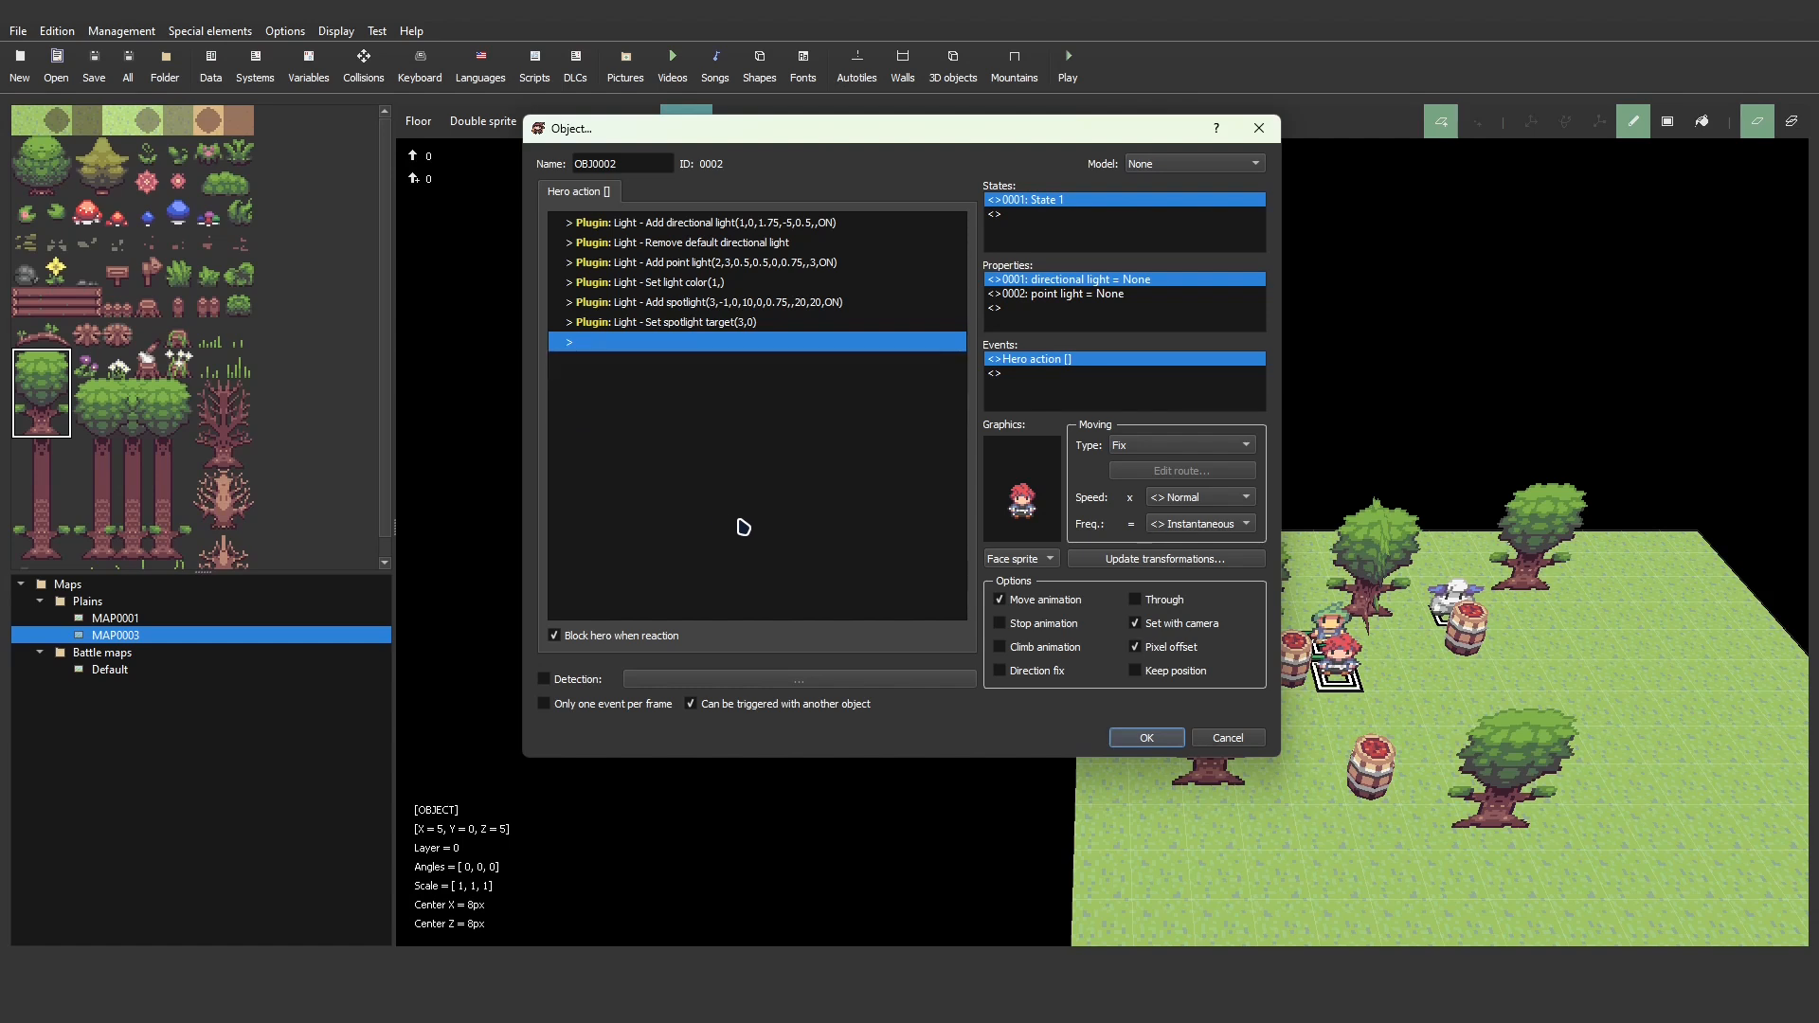
# - Examine the list of commands the Light plugin offers for the event without adding one
pyautogui.doubleClick(666, 344)
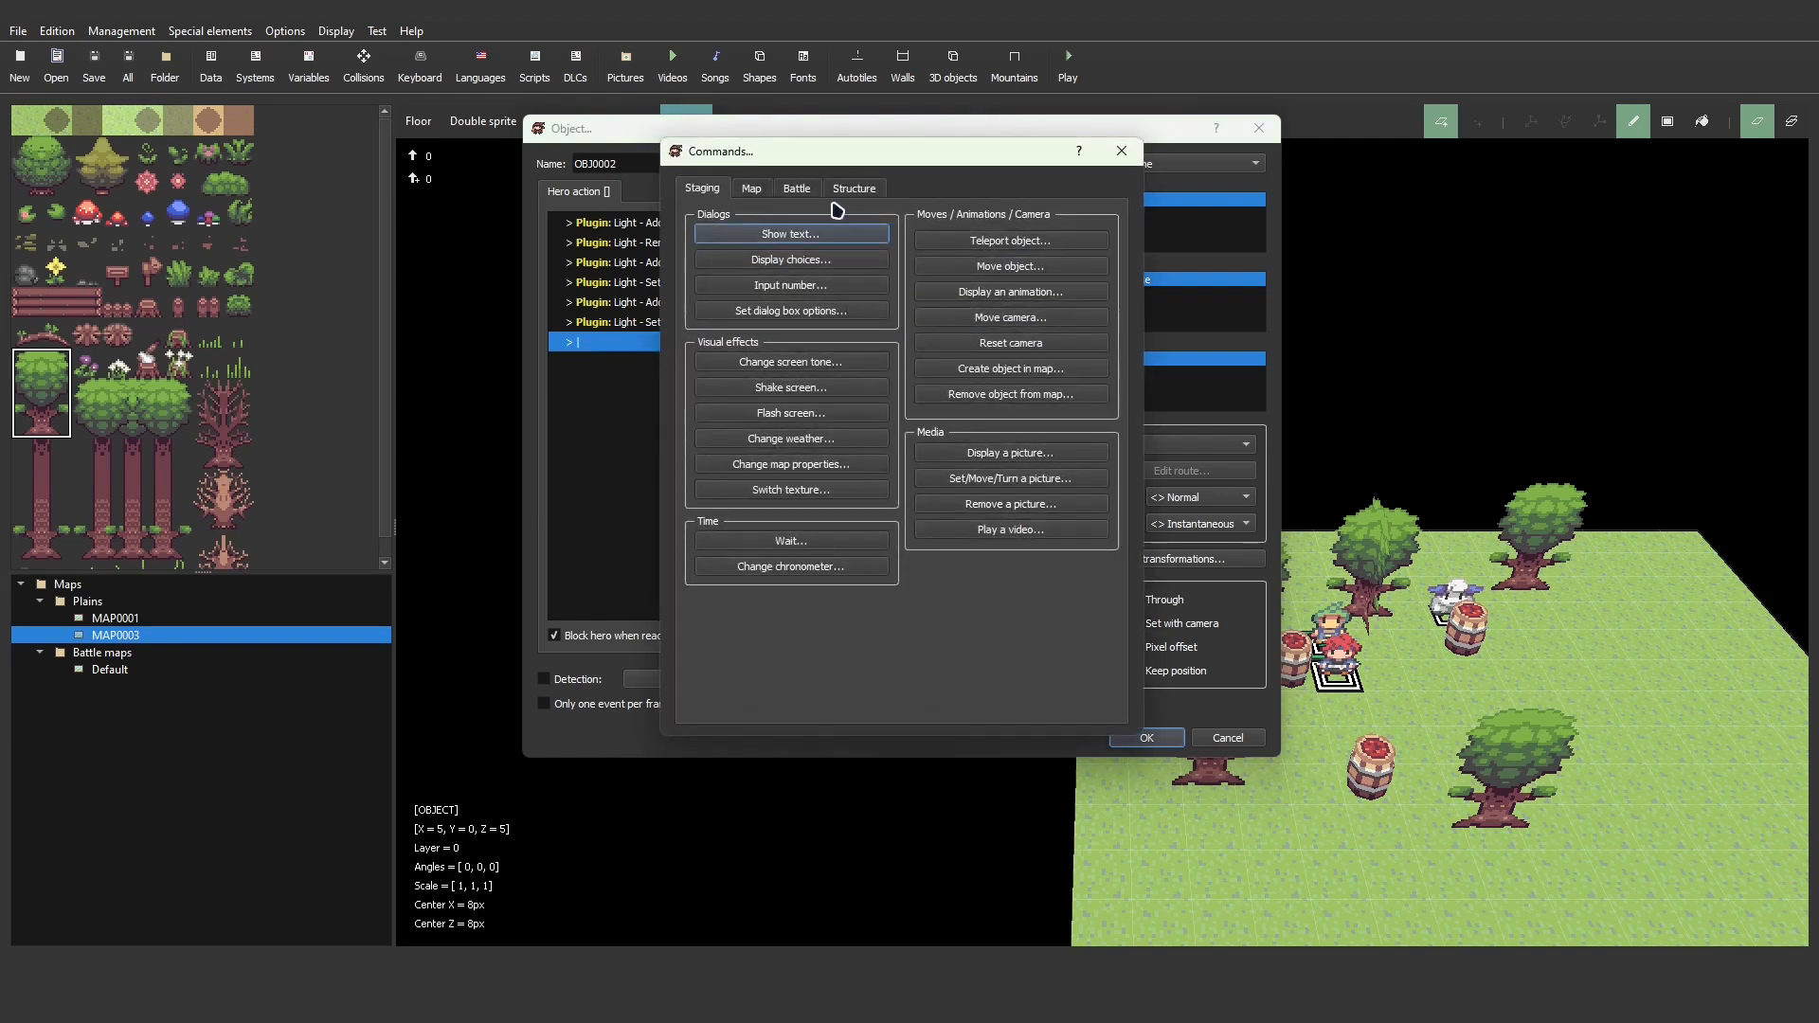
pyautogui.click(857, 189)
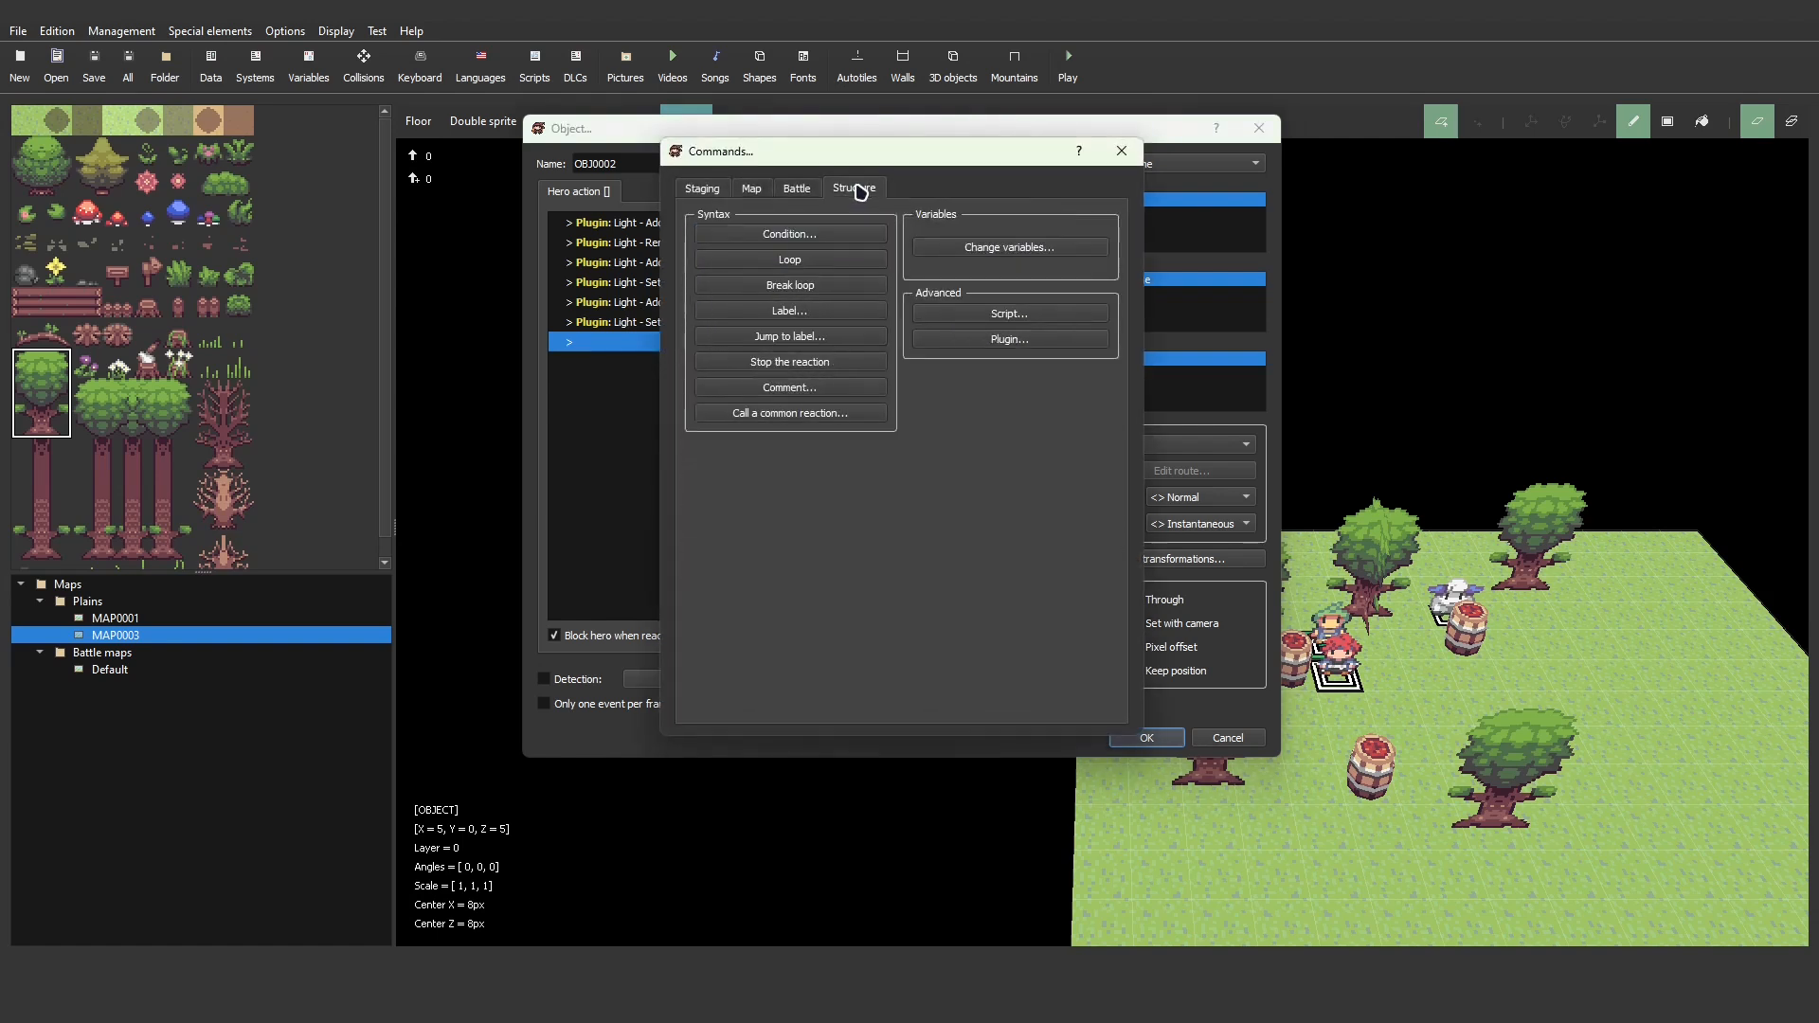
pyautogui.click(969, 339)
pyautogui.click(834, 322)
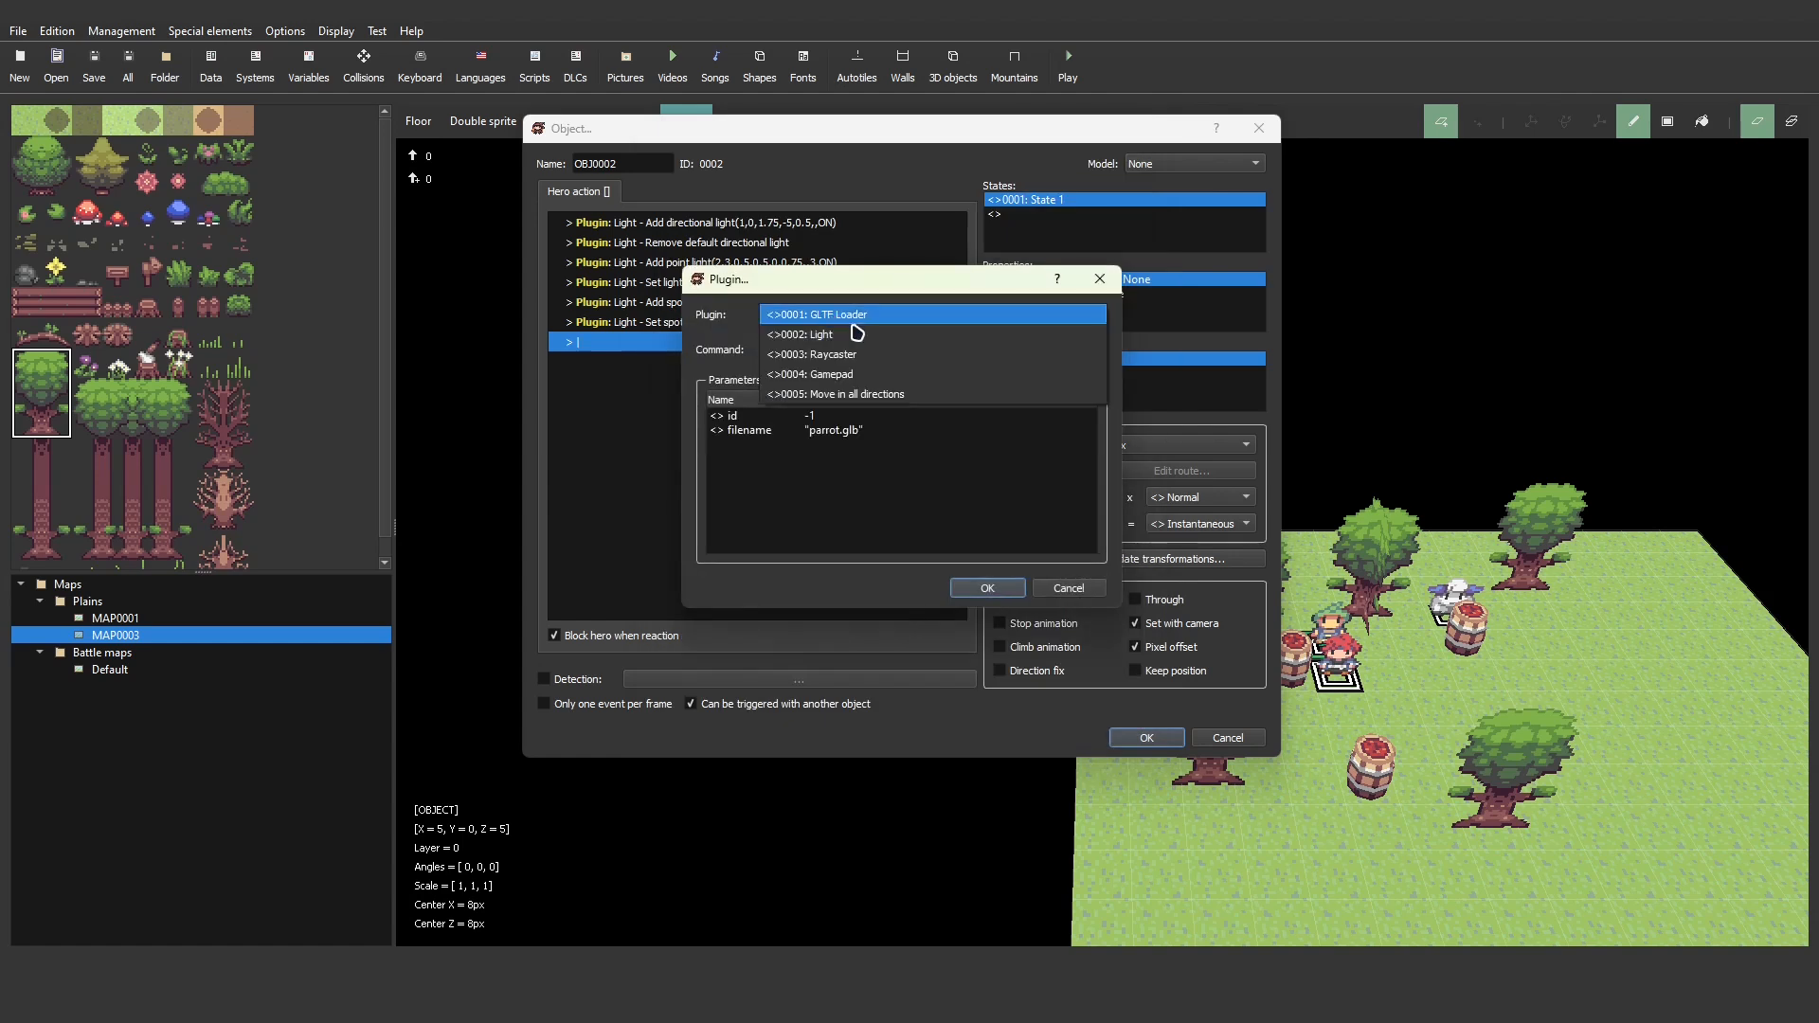
pyautogui.click(858, 333)
pyautogui.click(831, 350)
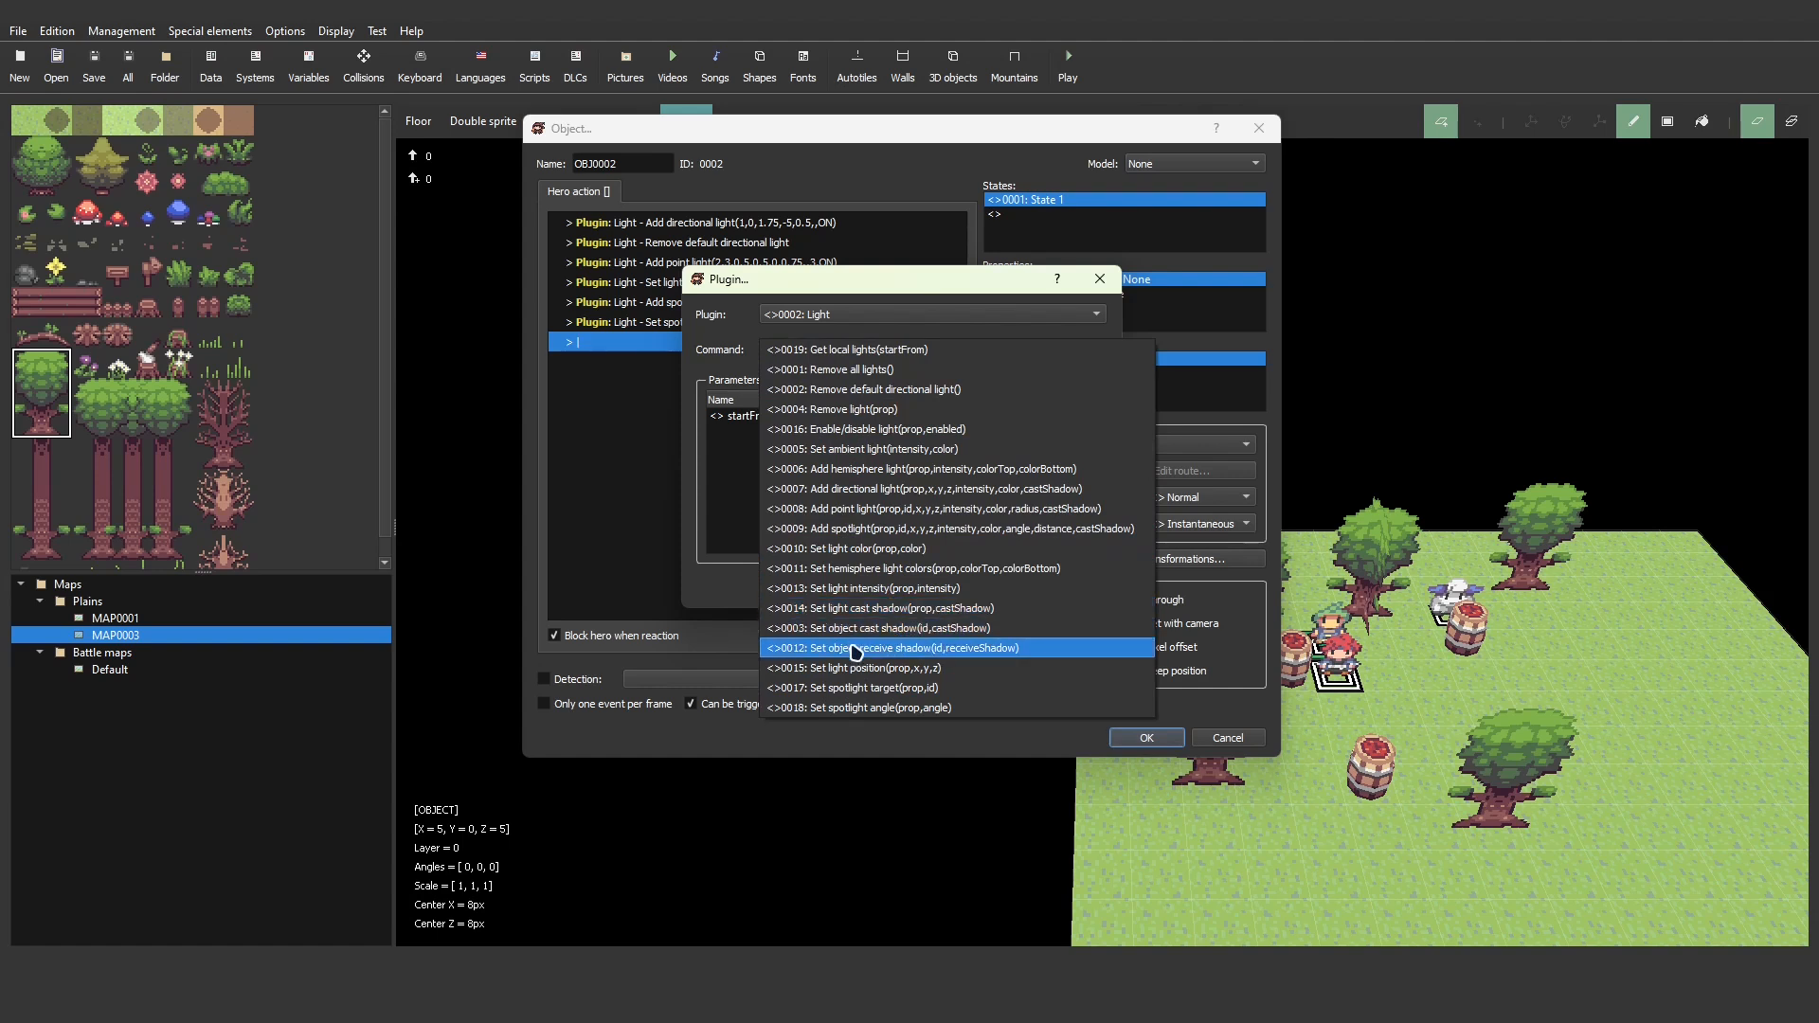
pyautogui.click(720, 537)
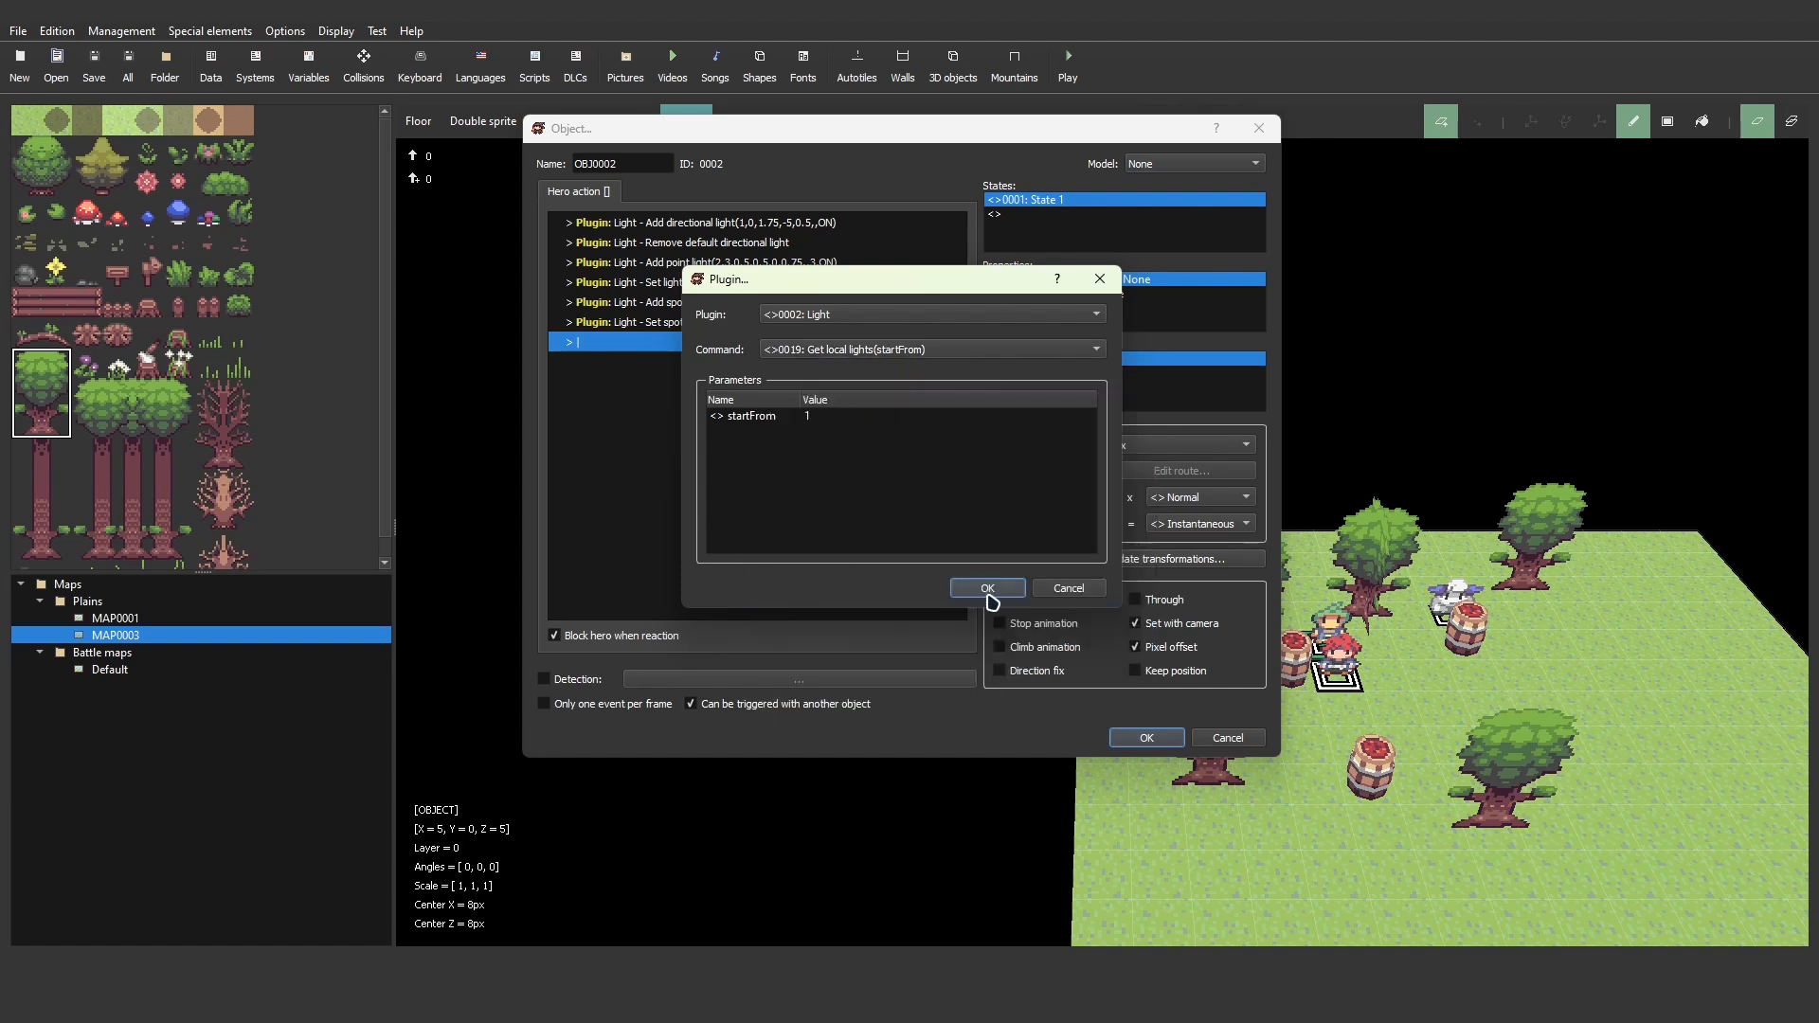
pyautogui.click(1068, 590)
pyautogui.click(1122, 150)
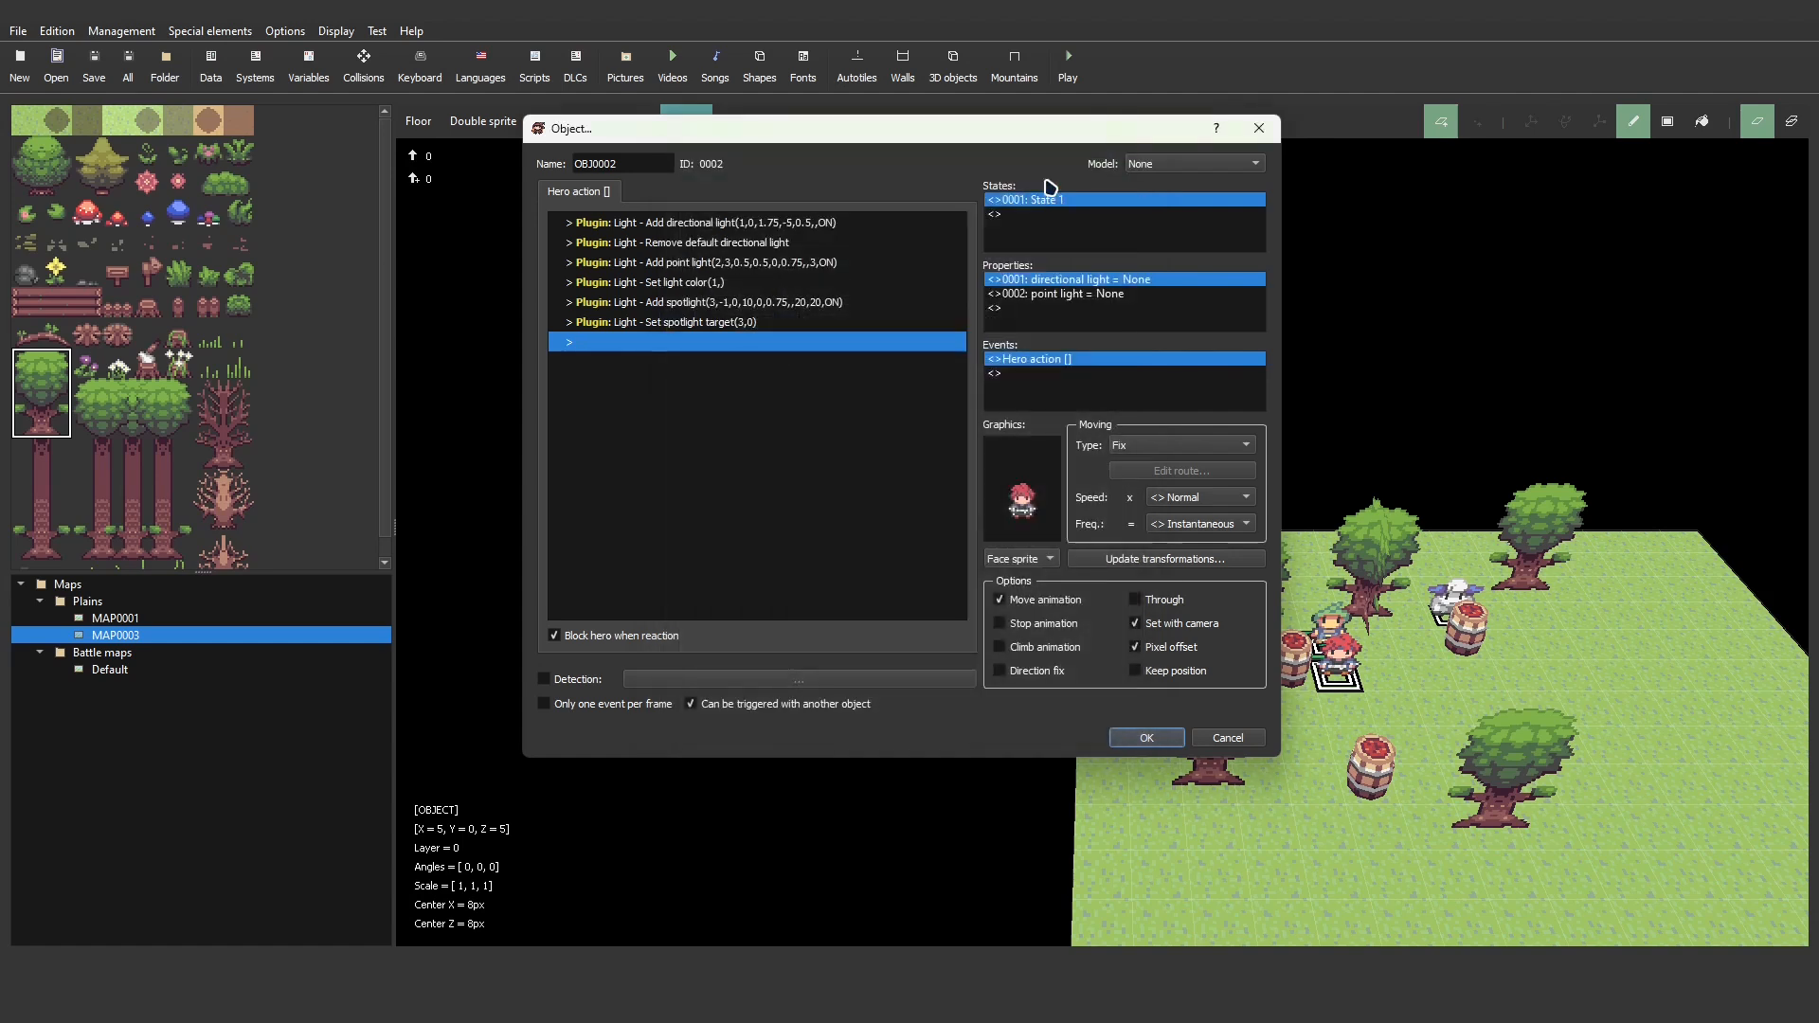
# - Accept the red-haired object's changes and create a new object at X = 7, Z = 3 with the shana.png graphic
pyautogui.click(1147, 739)
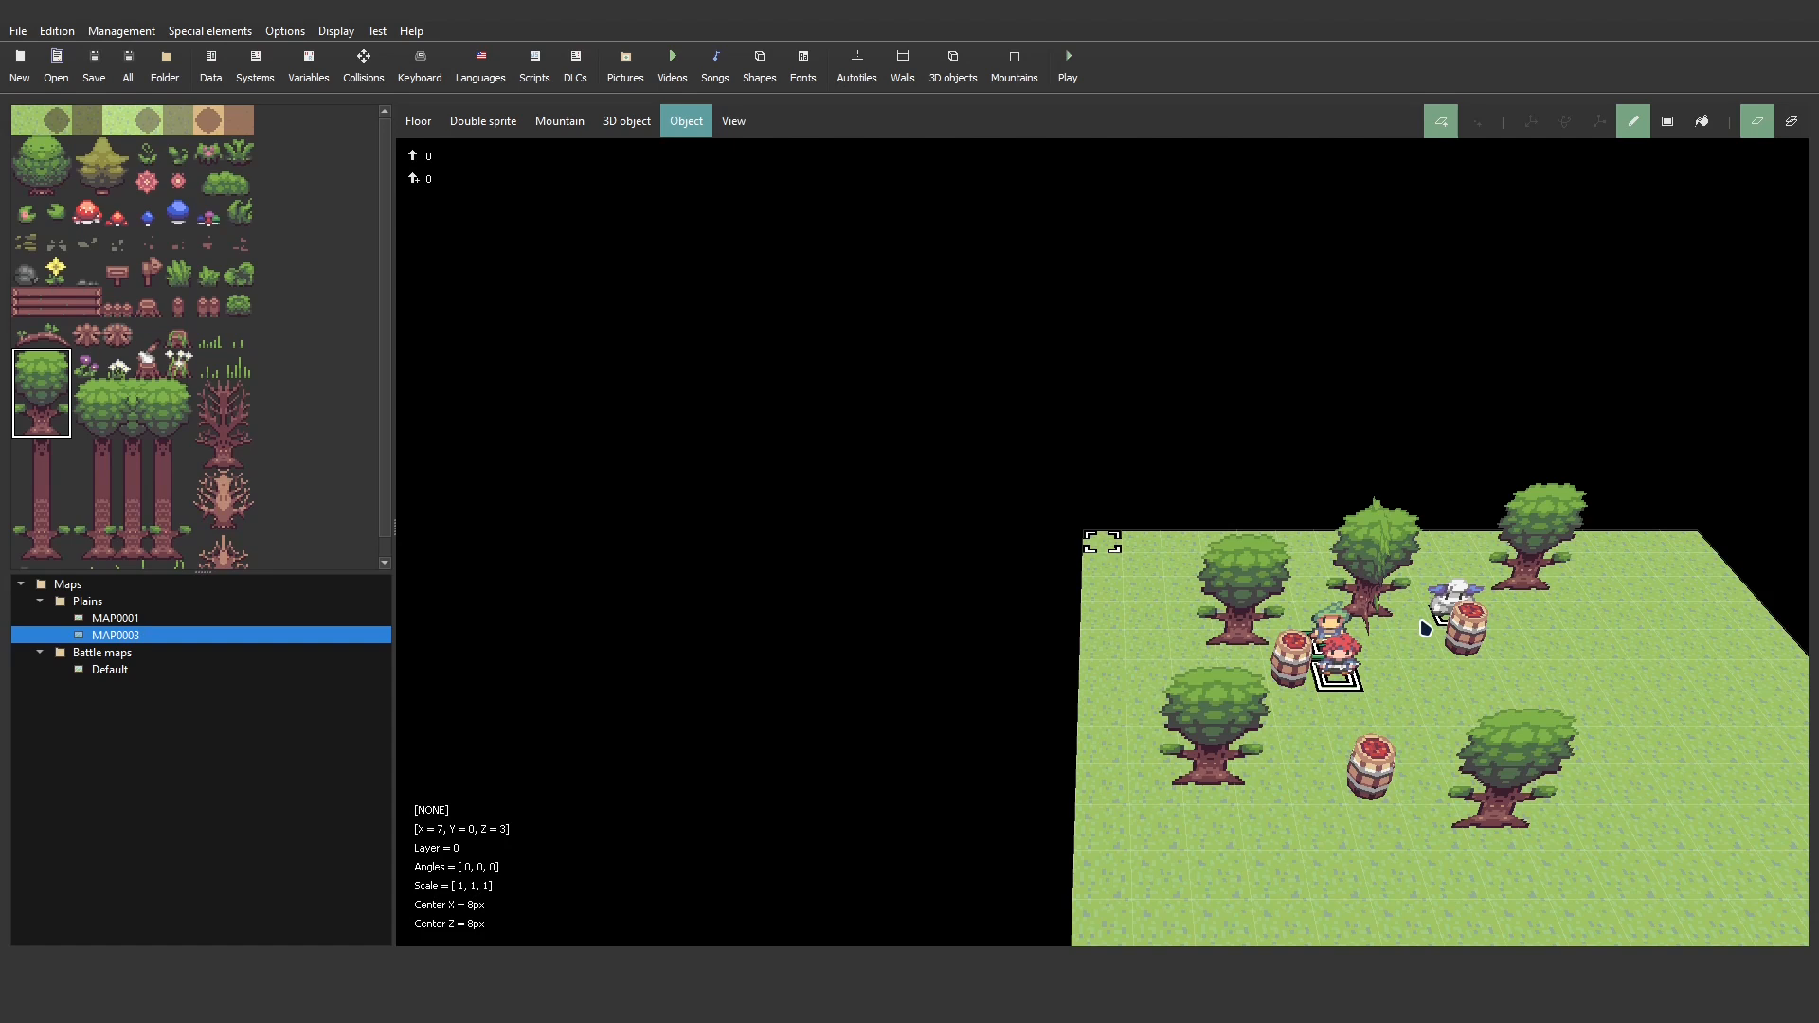
pyautogui.click(1422, 625)
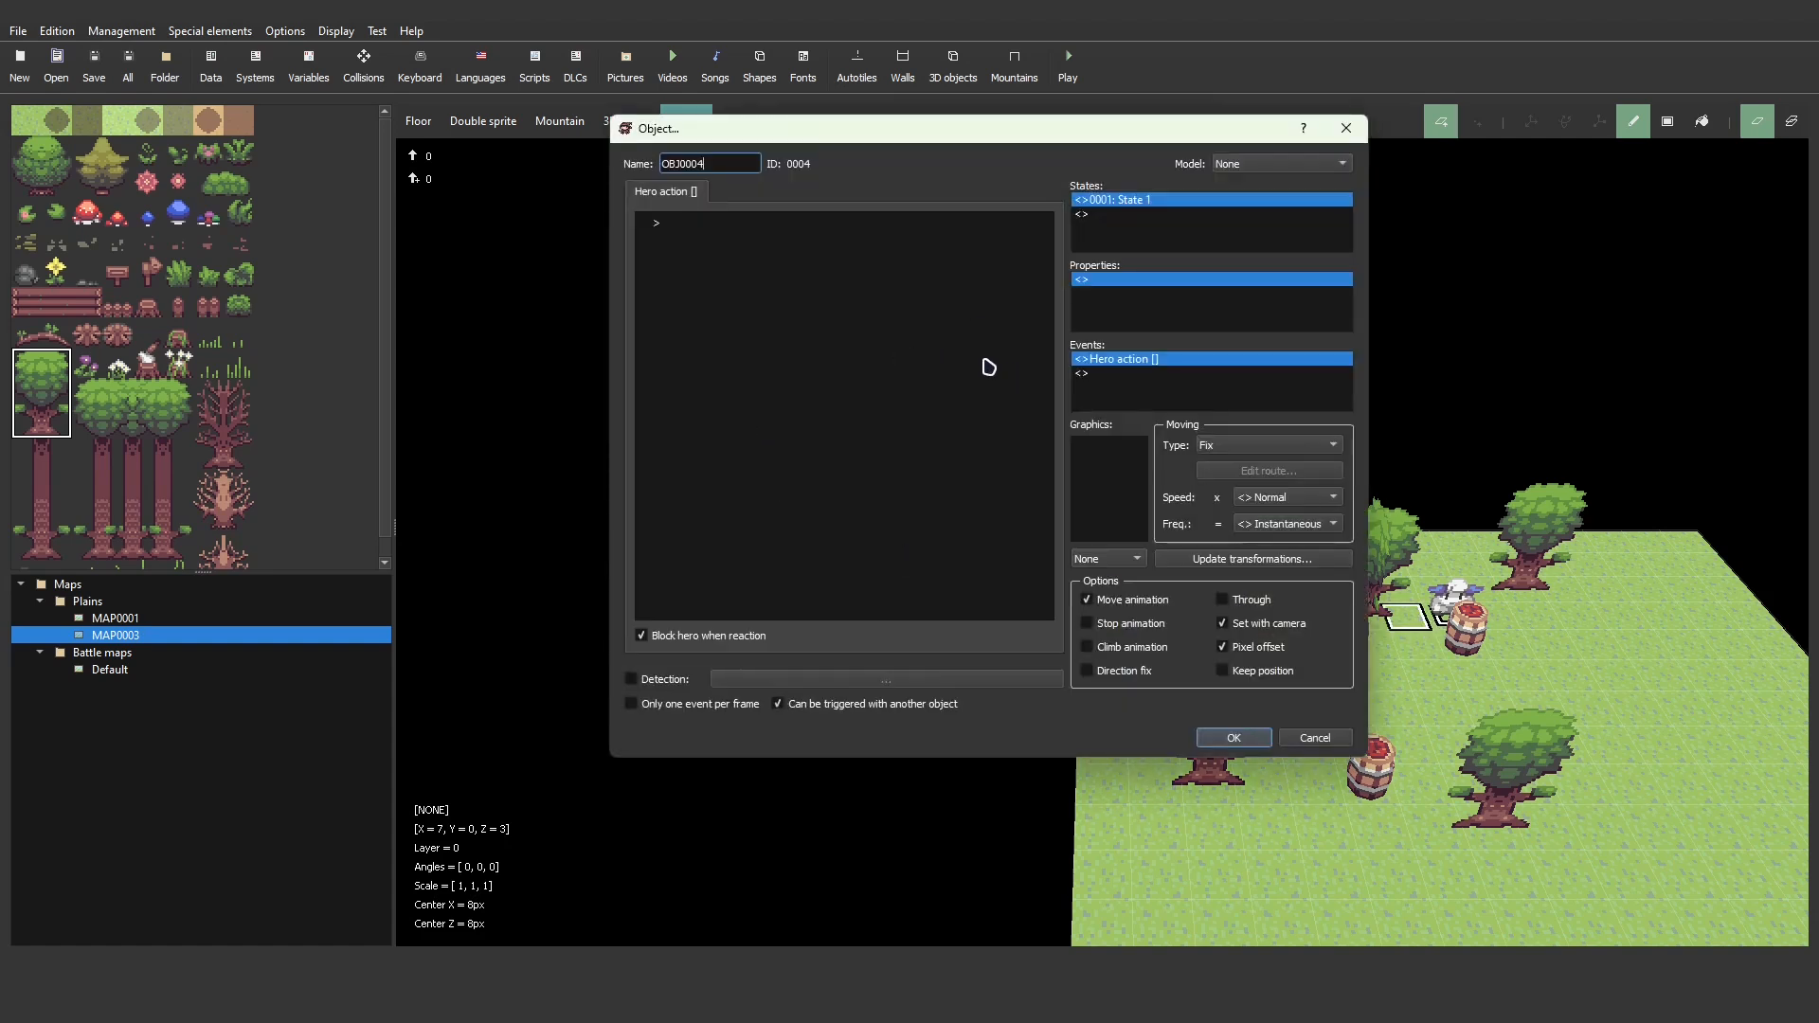
pyautogui.doubleClick(1126, 504)
pyautogui.click(606, 358)
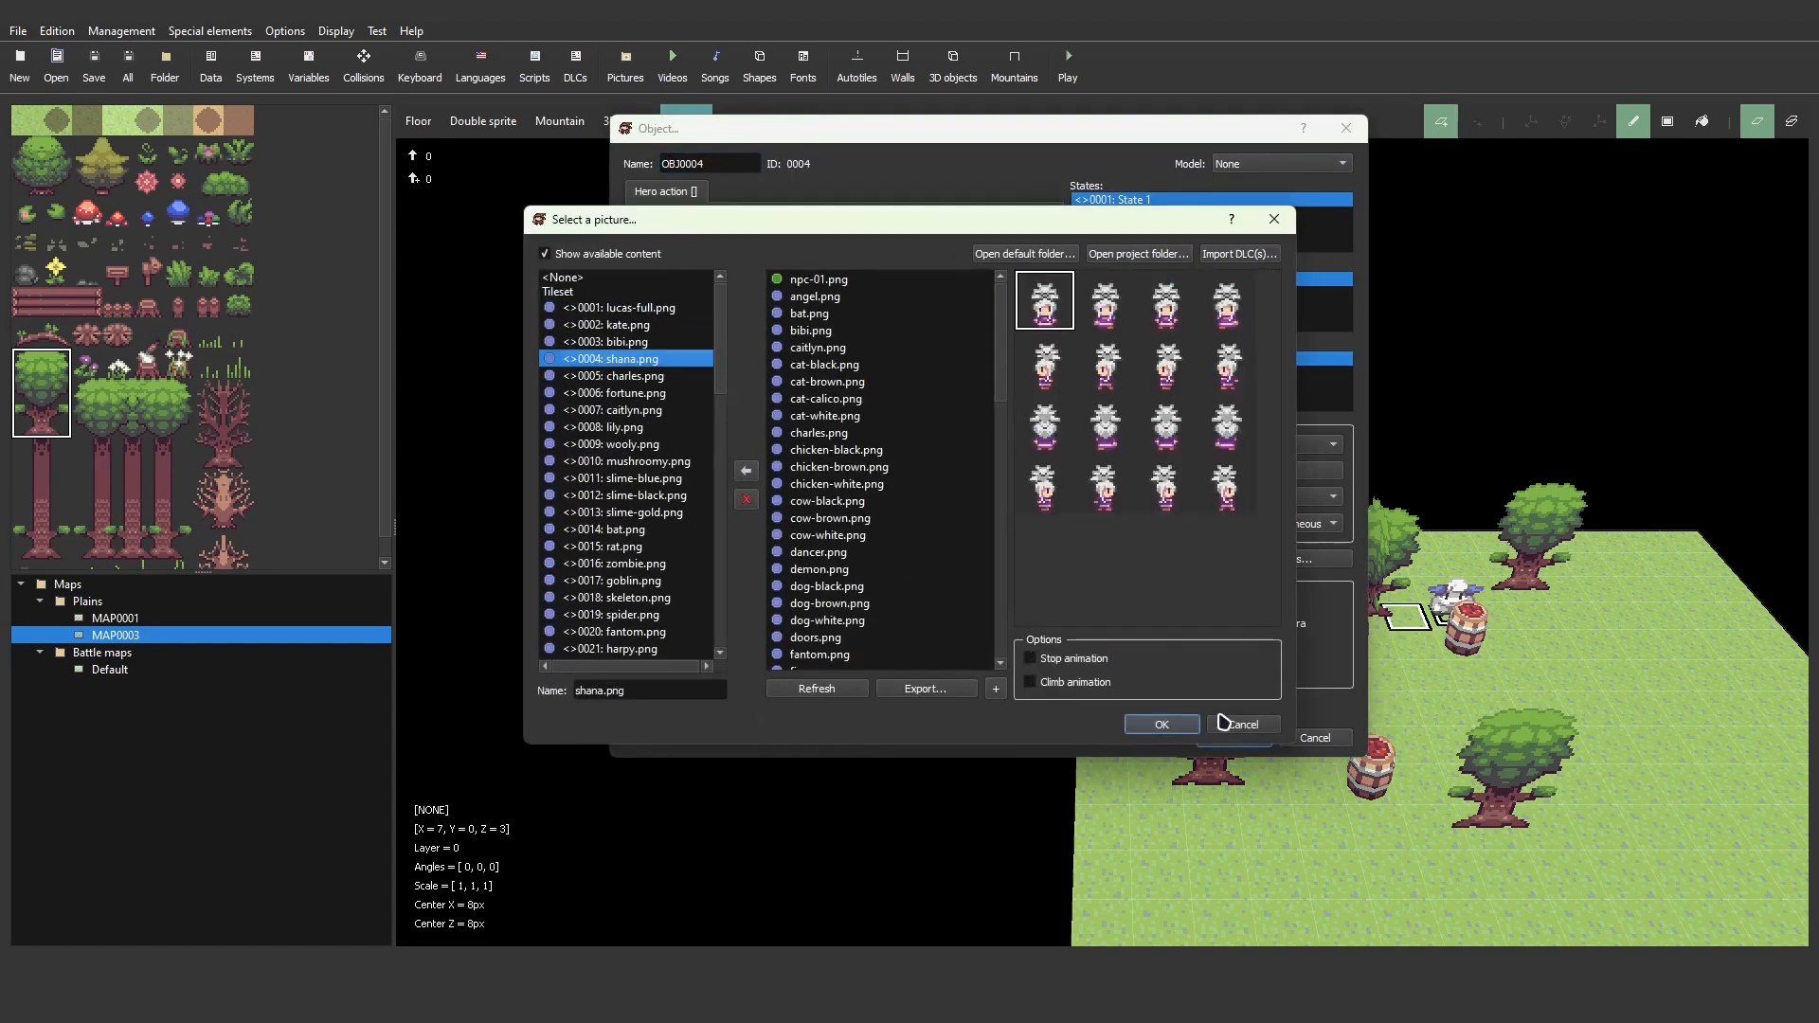
pyautogui.click(1133, 726)
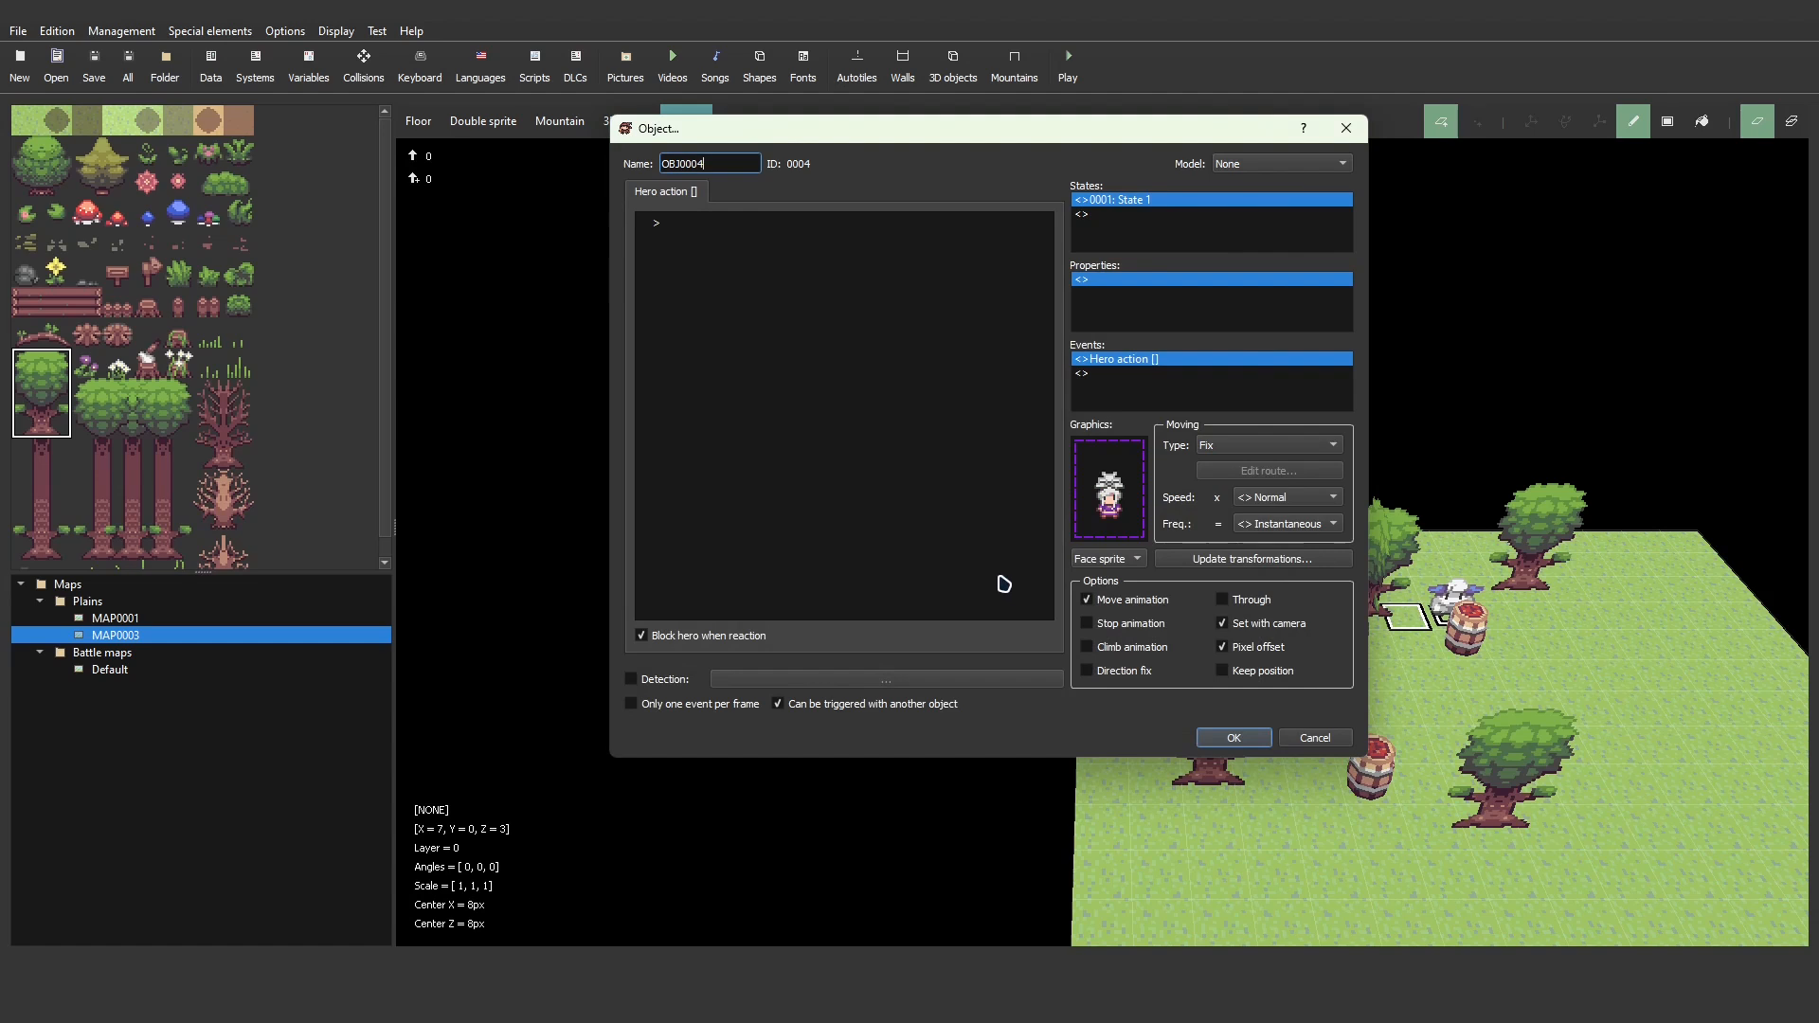
# - Add the Light plugin's Set object cast shadow command to the new object's event with castShadow OFF
pyautogui.doubleClick(735, 228)
pyautogui.click(947, 189)
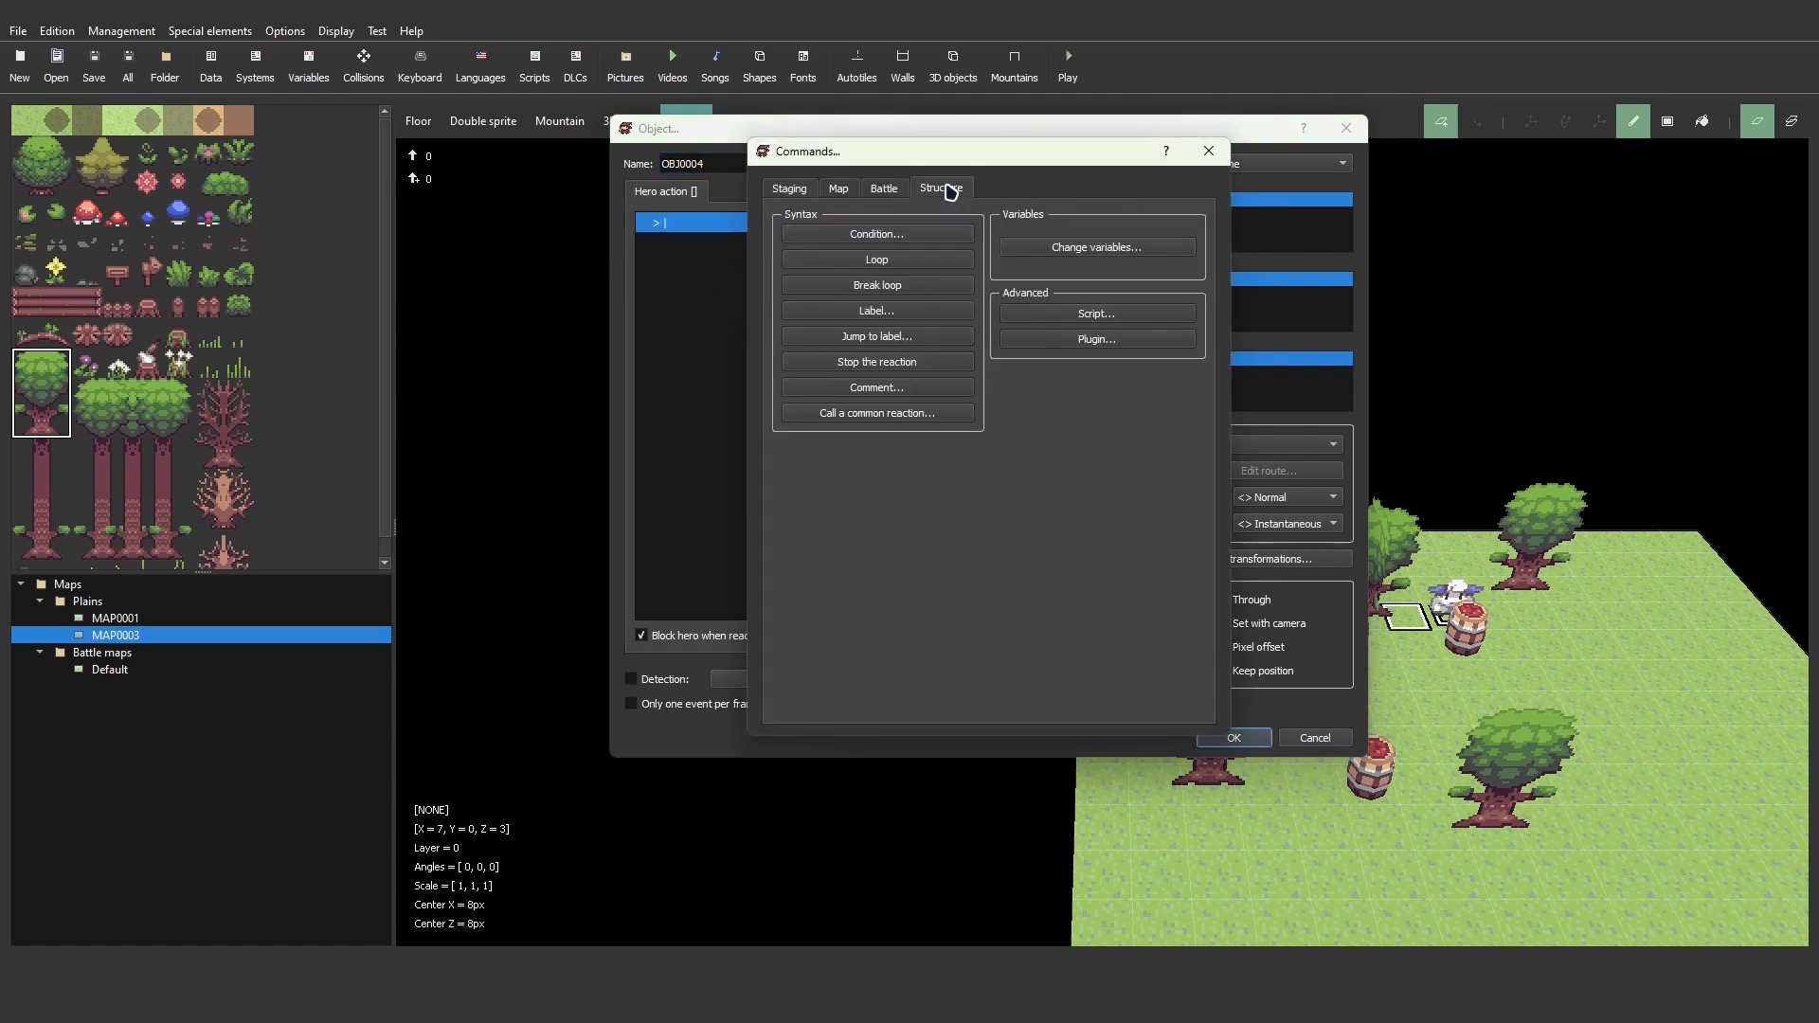
pyautogui.click(1099, 336)
pyautogui.click(962, 314)
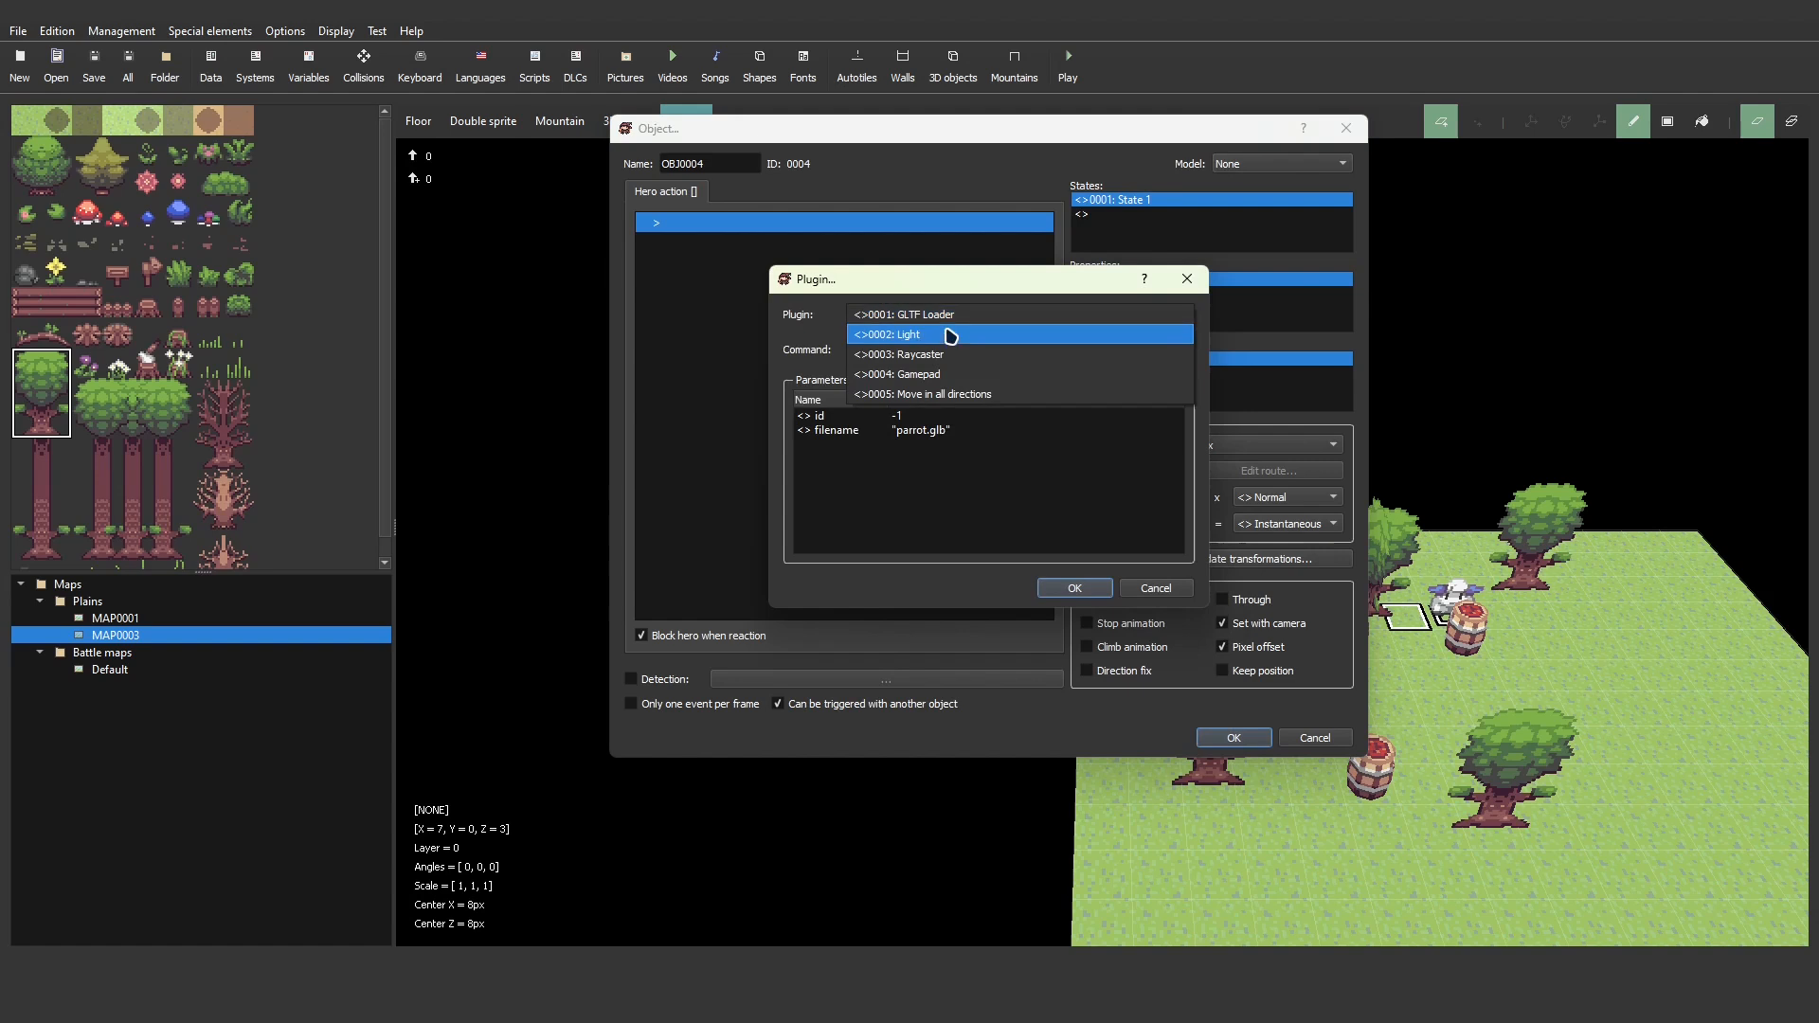
pyautogui.click(947, 337)
pyautogui.click(938, 352)
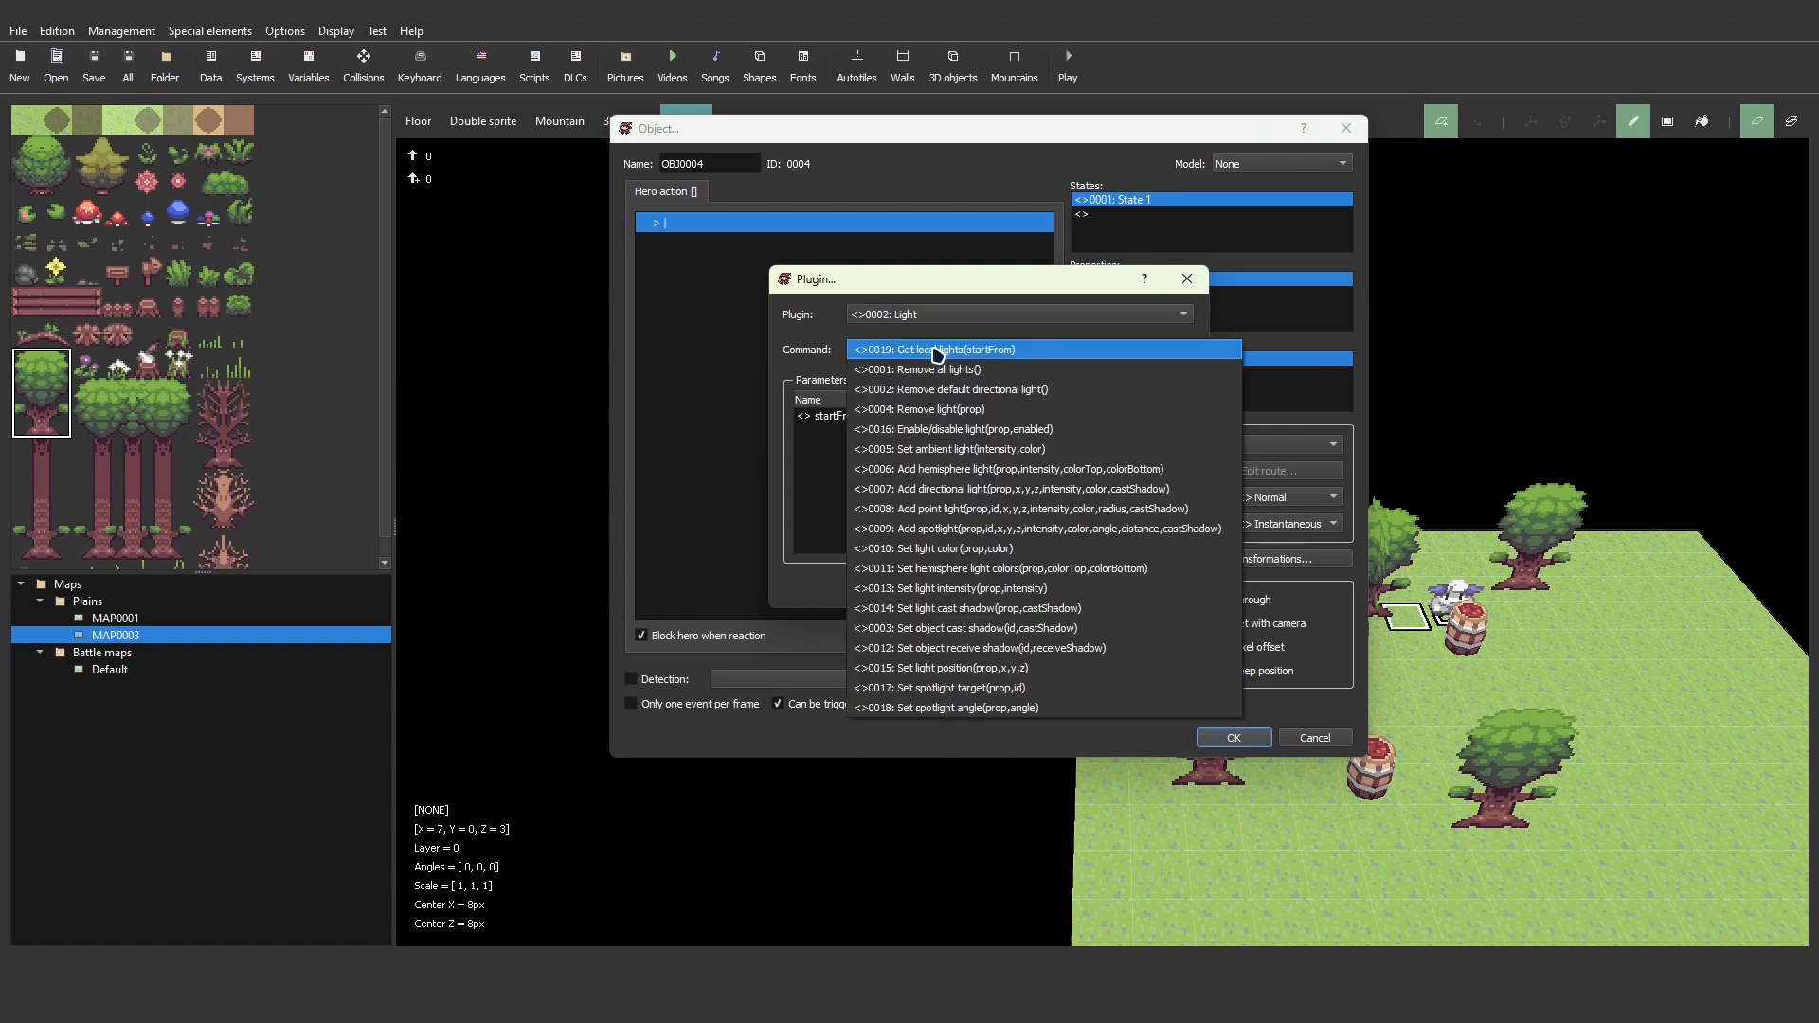
pyautogui.click(997, 628)
pyautogui.doubleClick(885, 430)
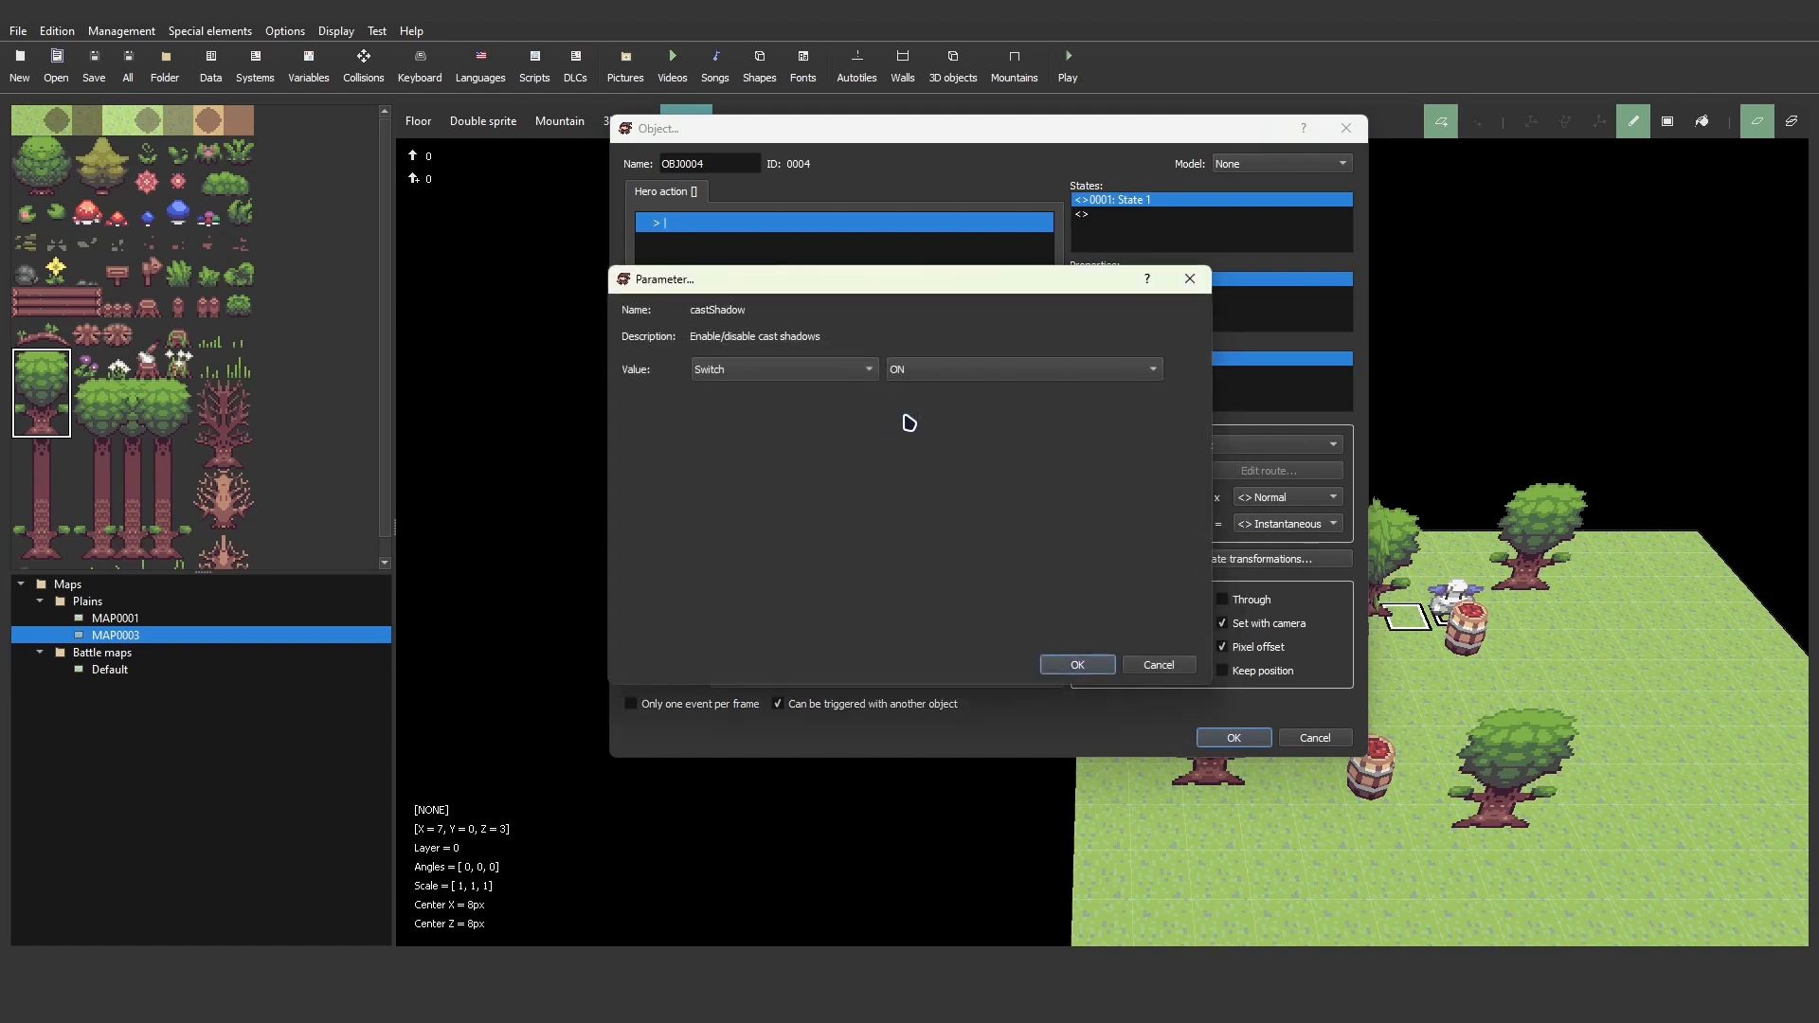
pyautogui.click(960, 378)
pyautogui.click(954, 394)
pyautogui.click(1078, 664)
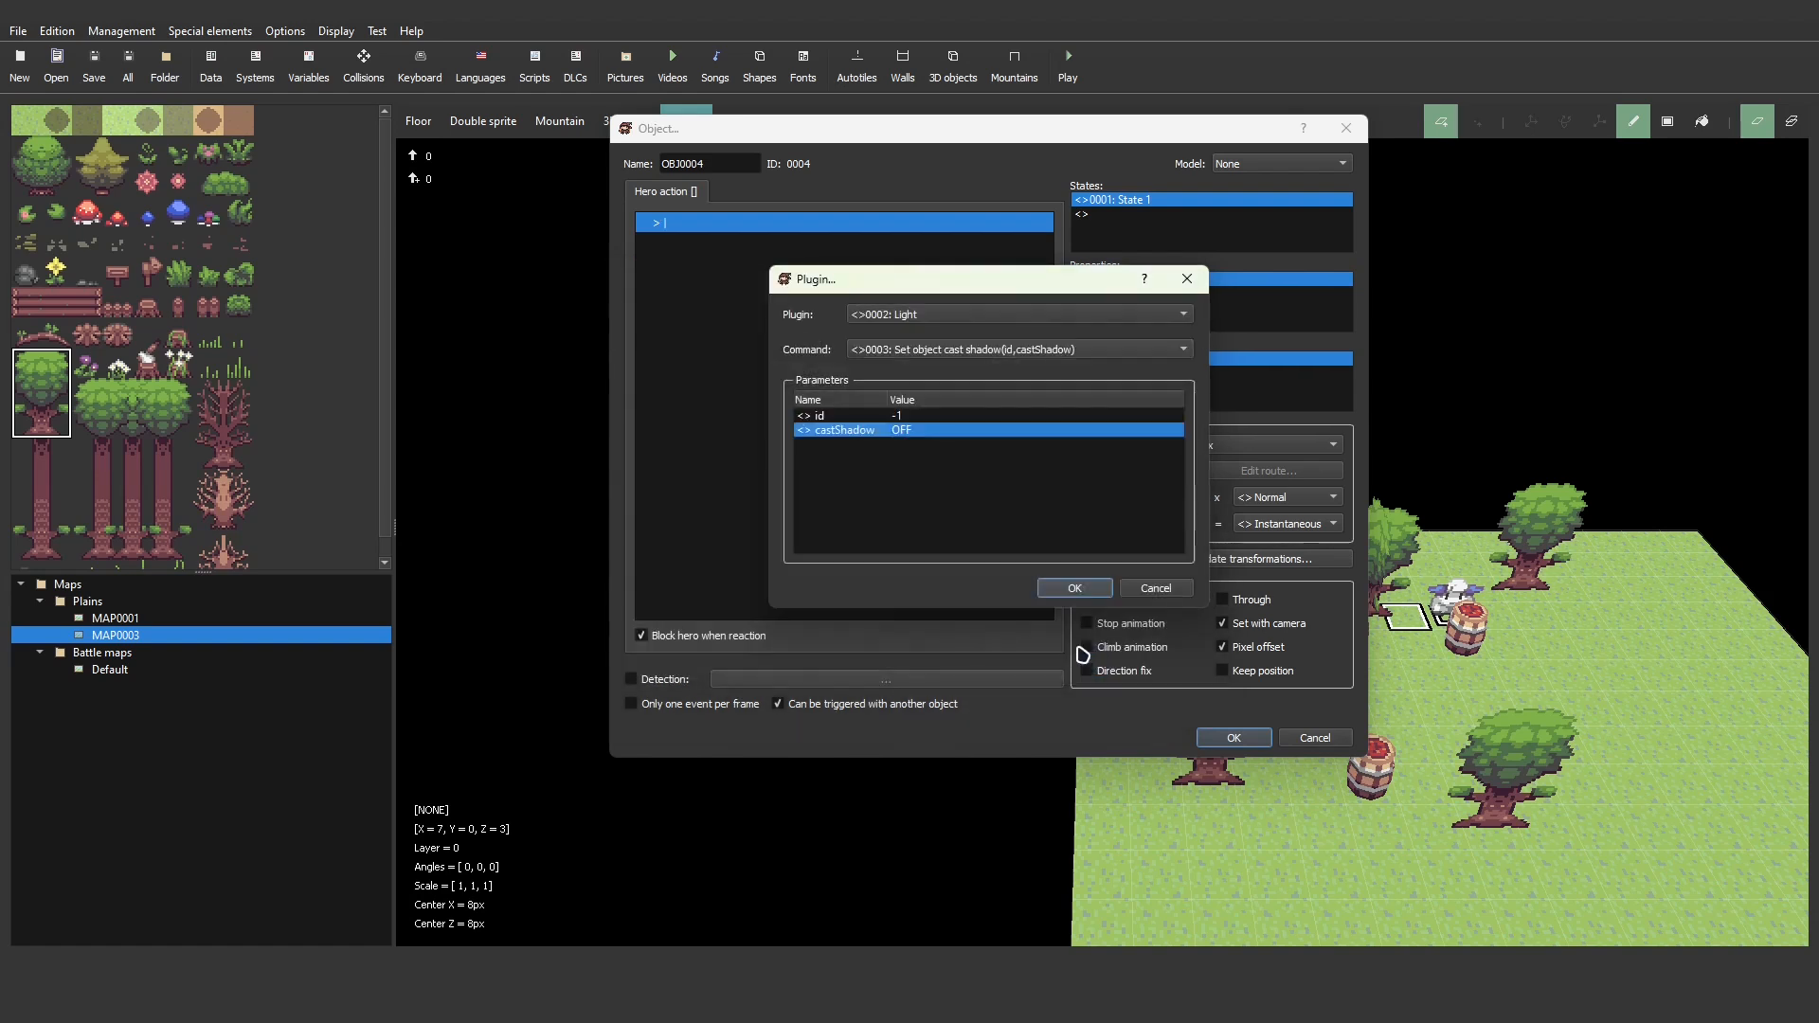
pyautogui.click(1077, 589)
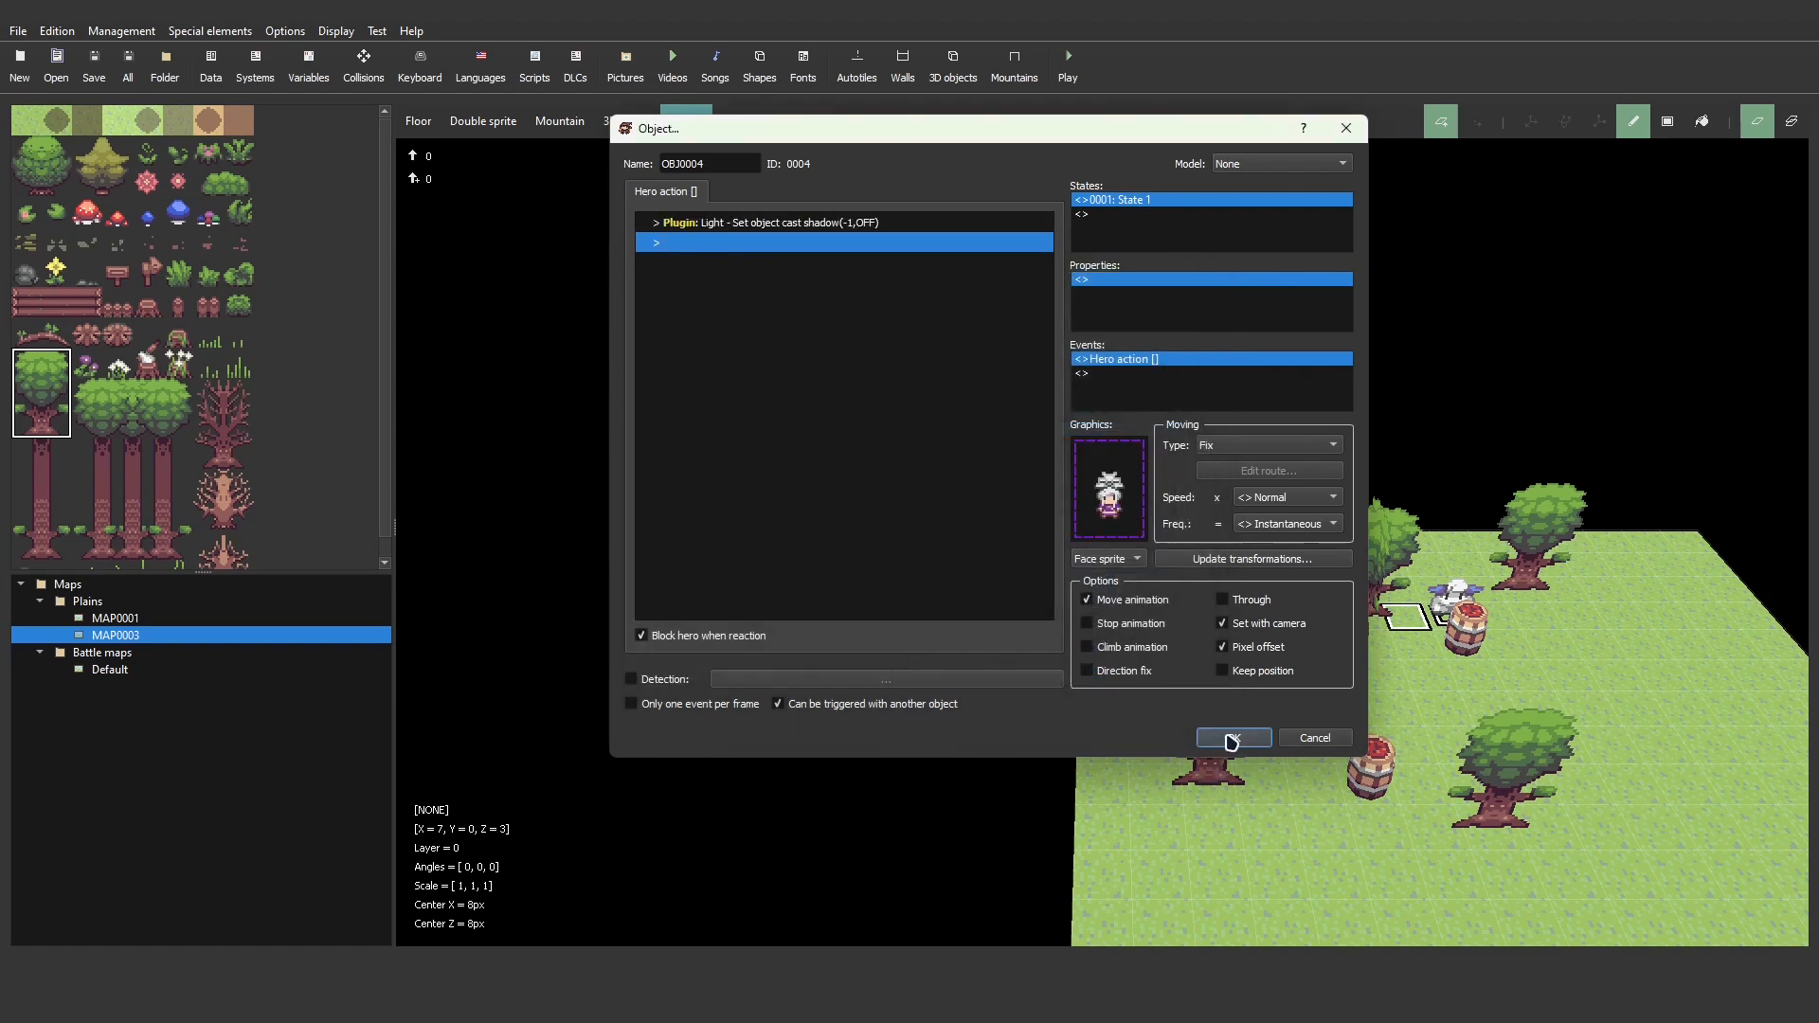
# - Add the Light plugin's Set object receive shadow command with receiveShadow OFF and accept the new object
pyautogui.doubleClick(791, 244)
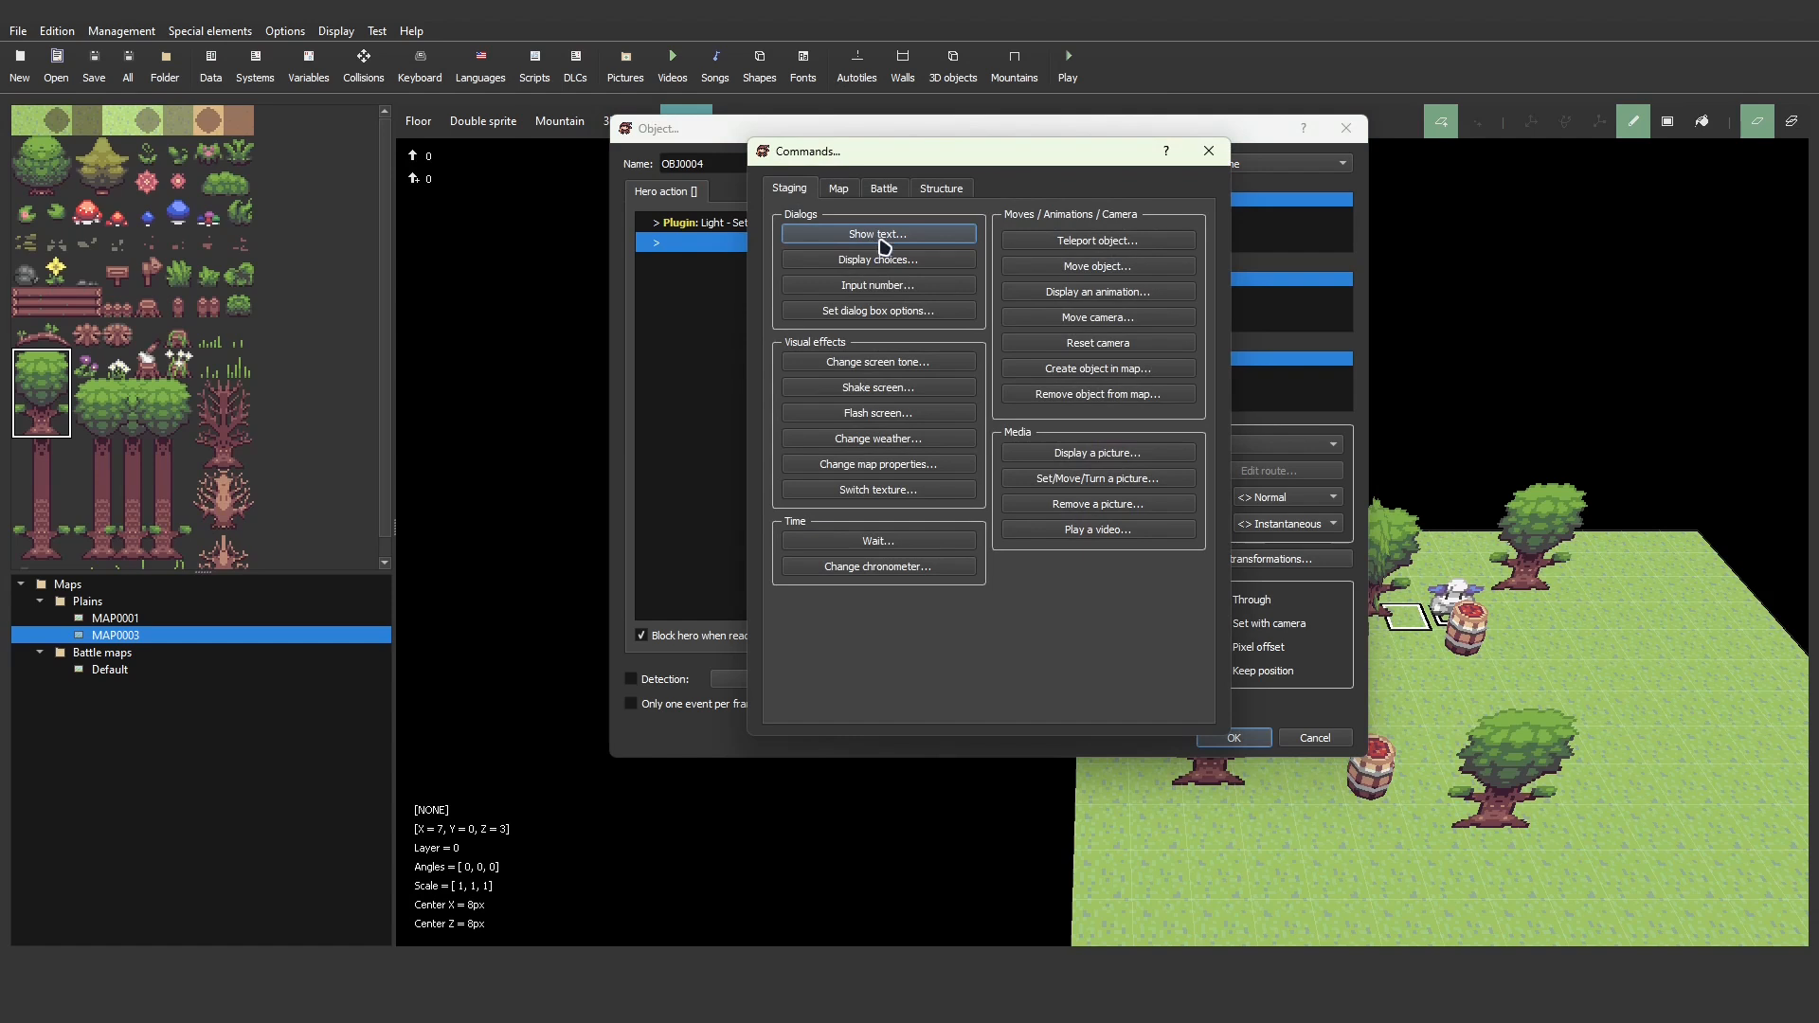
pyautogui.click(956, 188)
pyautogui.click(1063, 340)
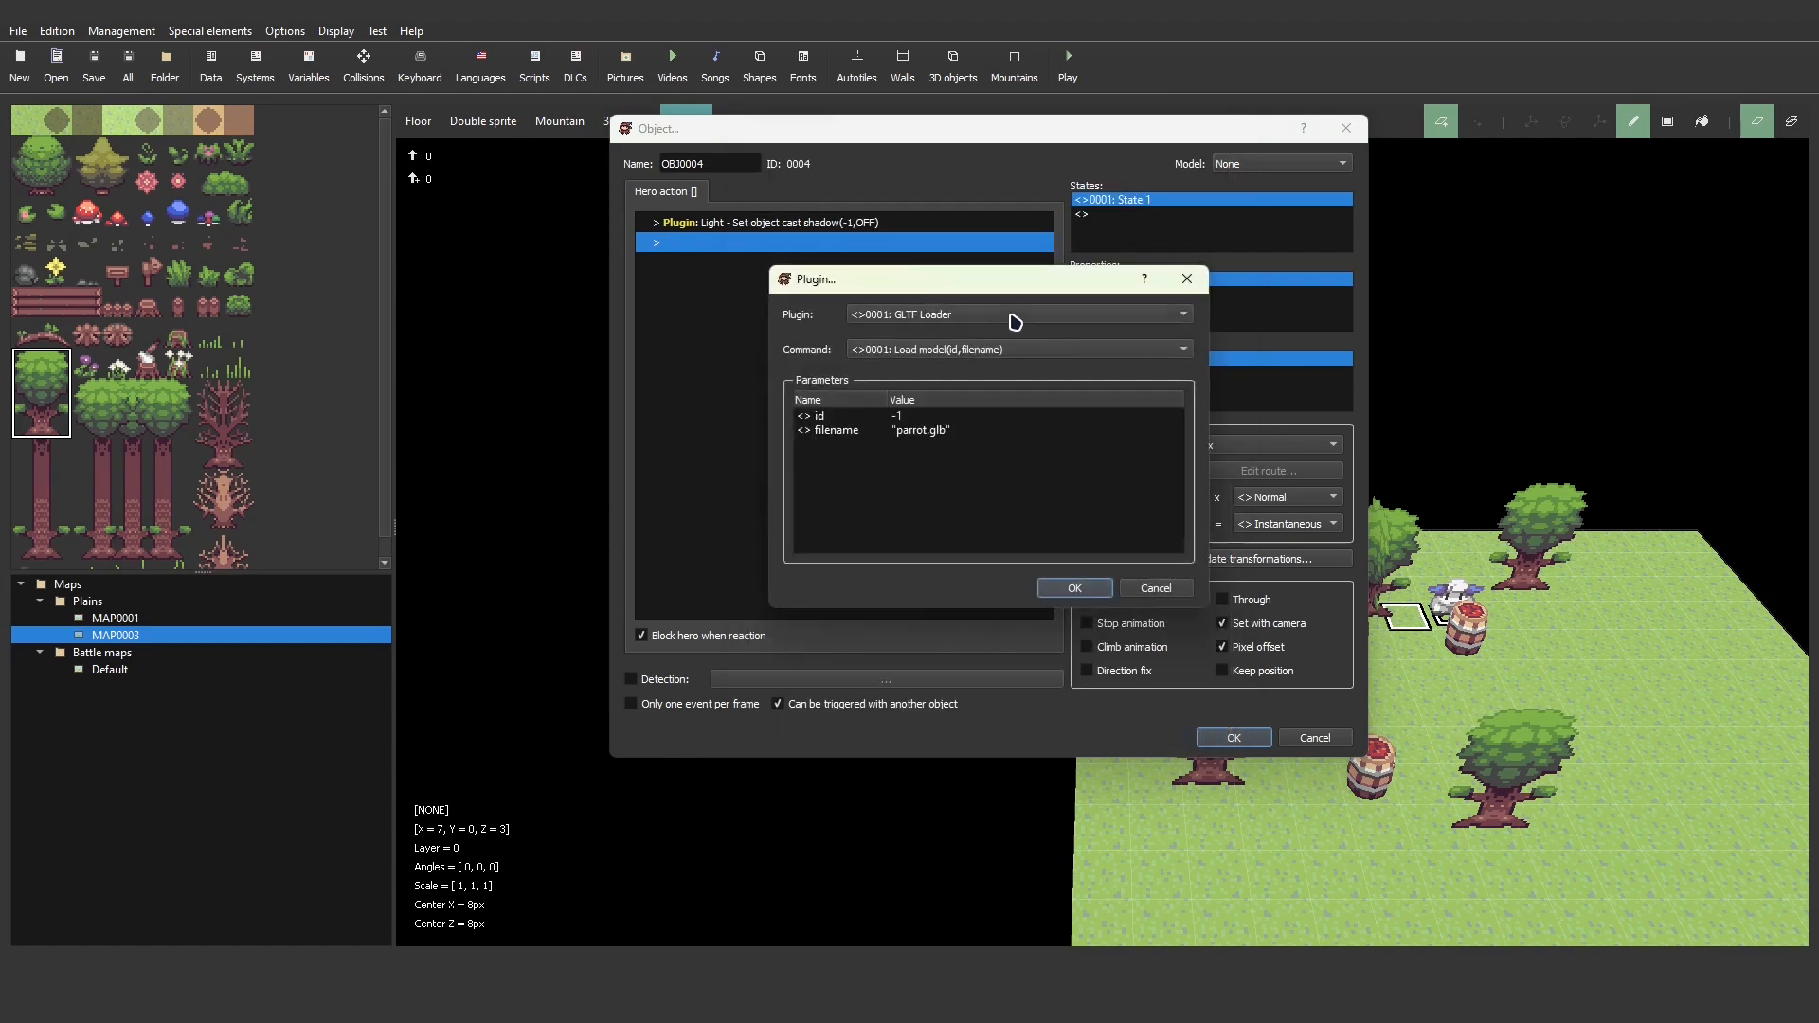
pyautogui.click(988, 353)
pyautogui.click(988, 316)
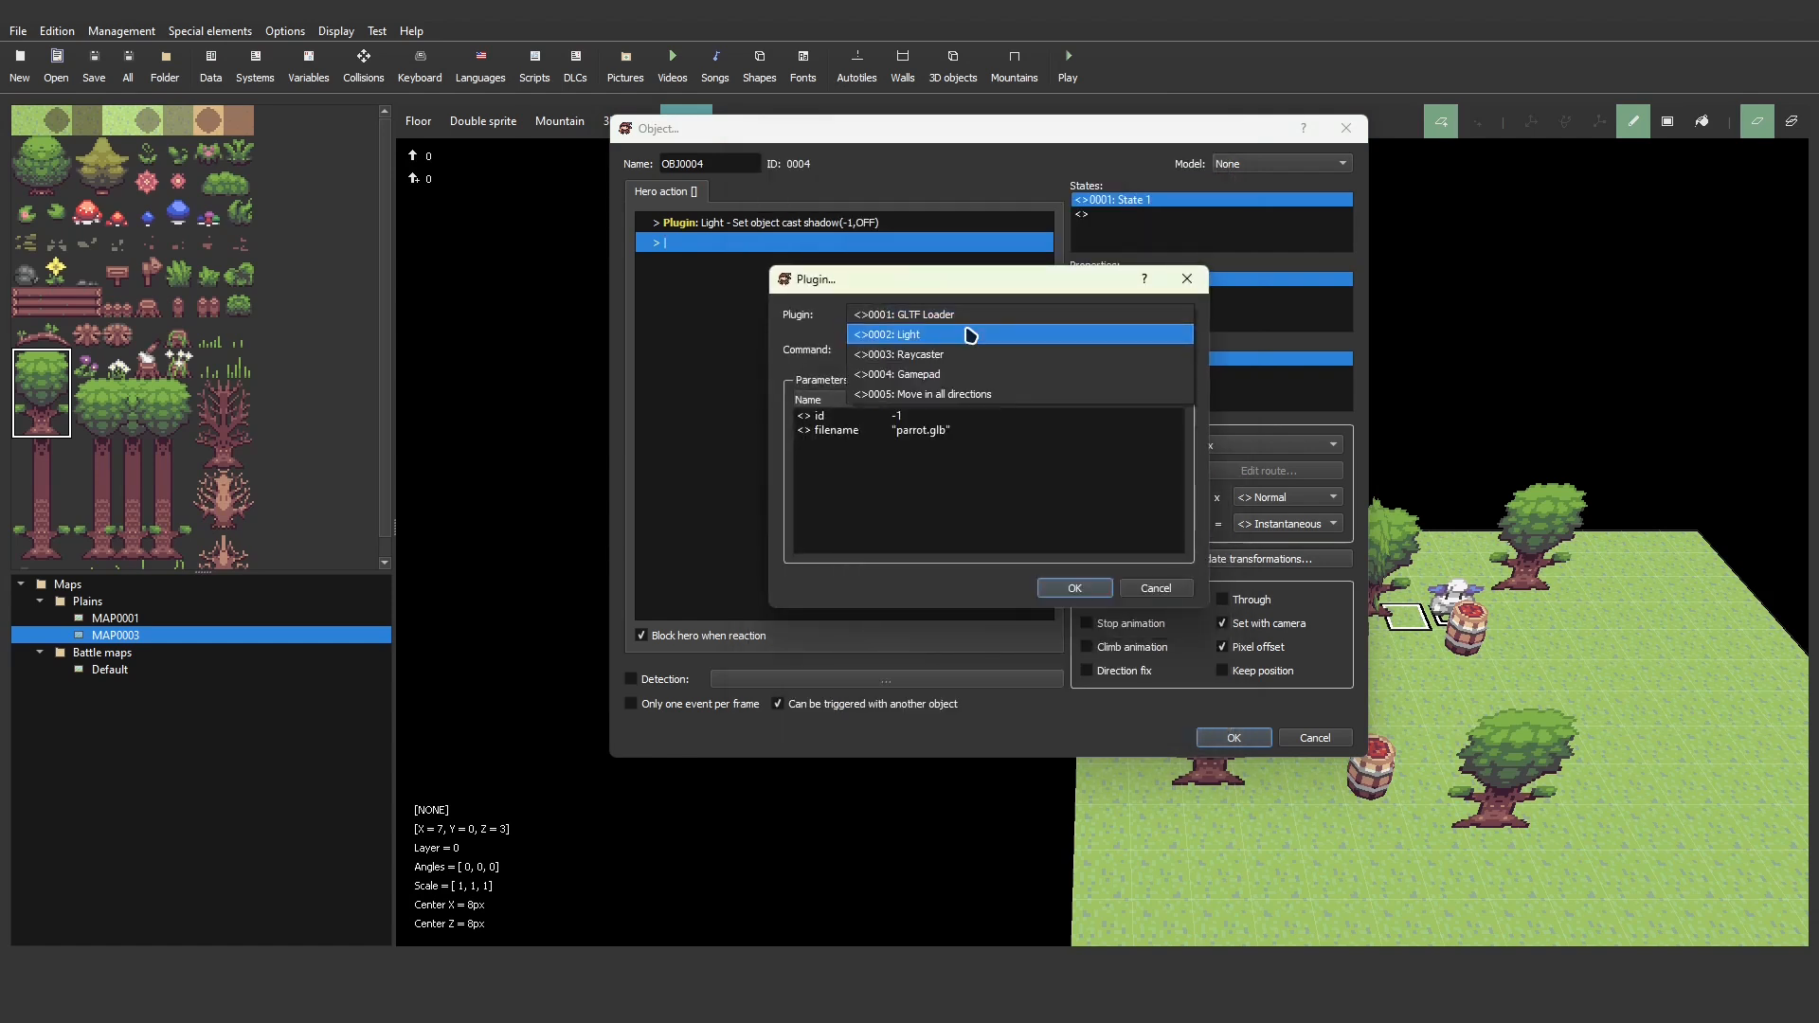
pyautogui.click(967, 334)
pyautogui.click(968, 350)
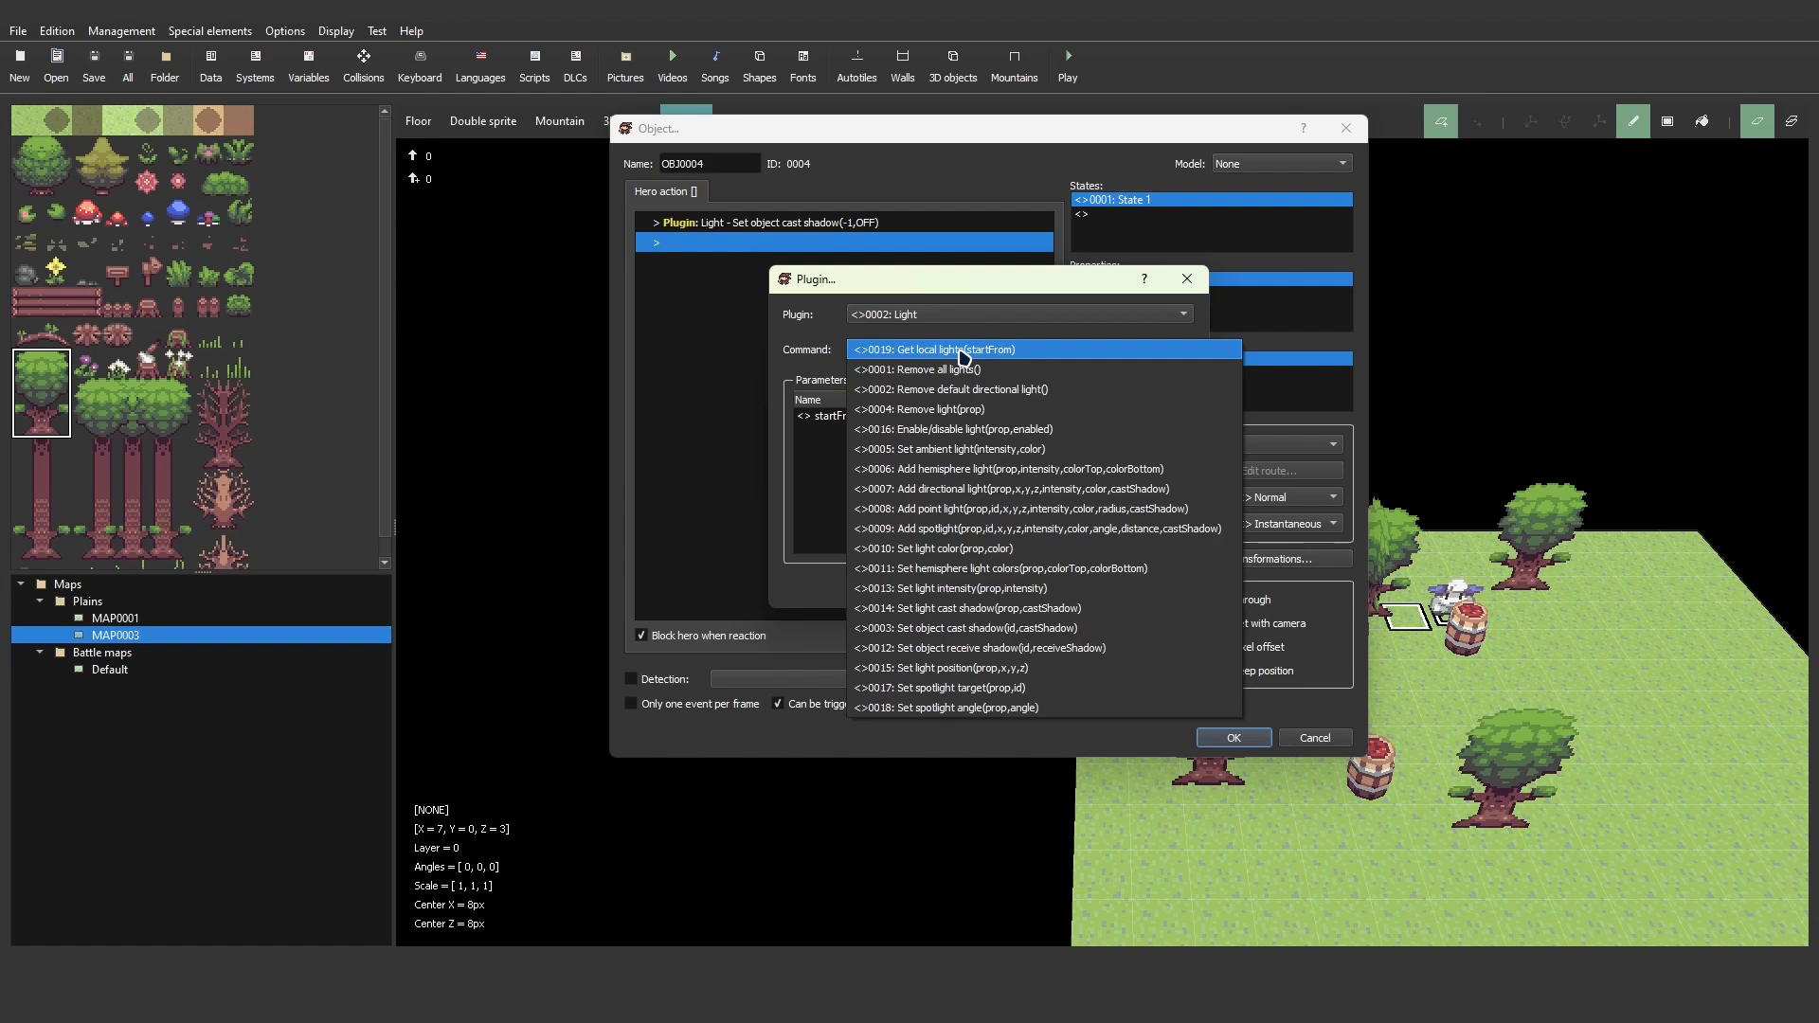
pyautogui.click(1012, 652)
pyautogui.click(901, 434)
pyautogui.doubleClick(895, 434)
pyautogui.click(955, 371)
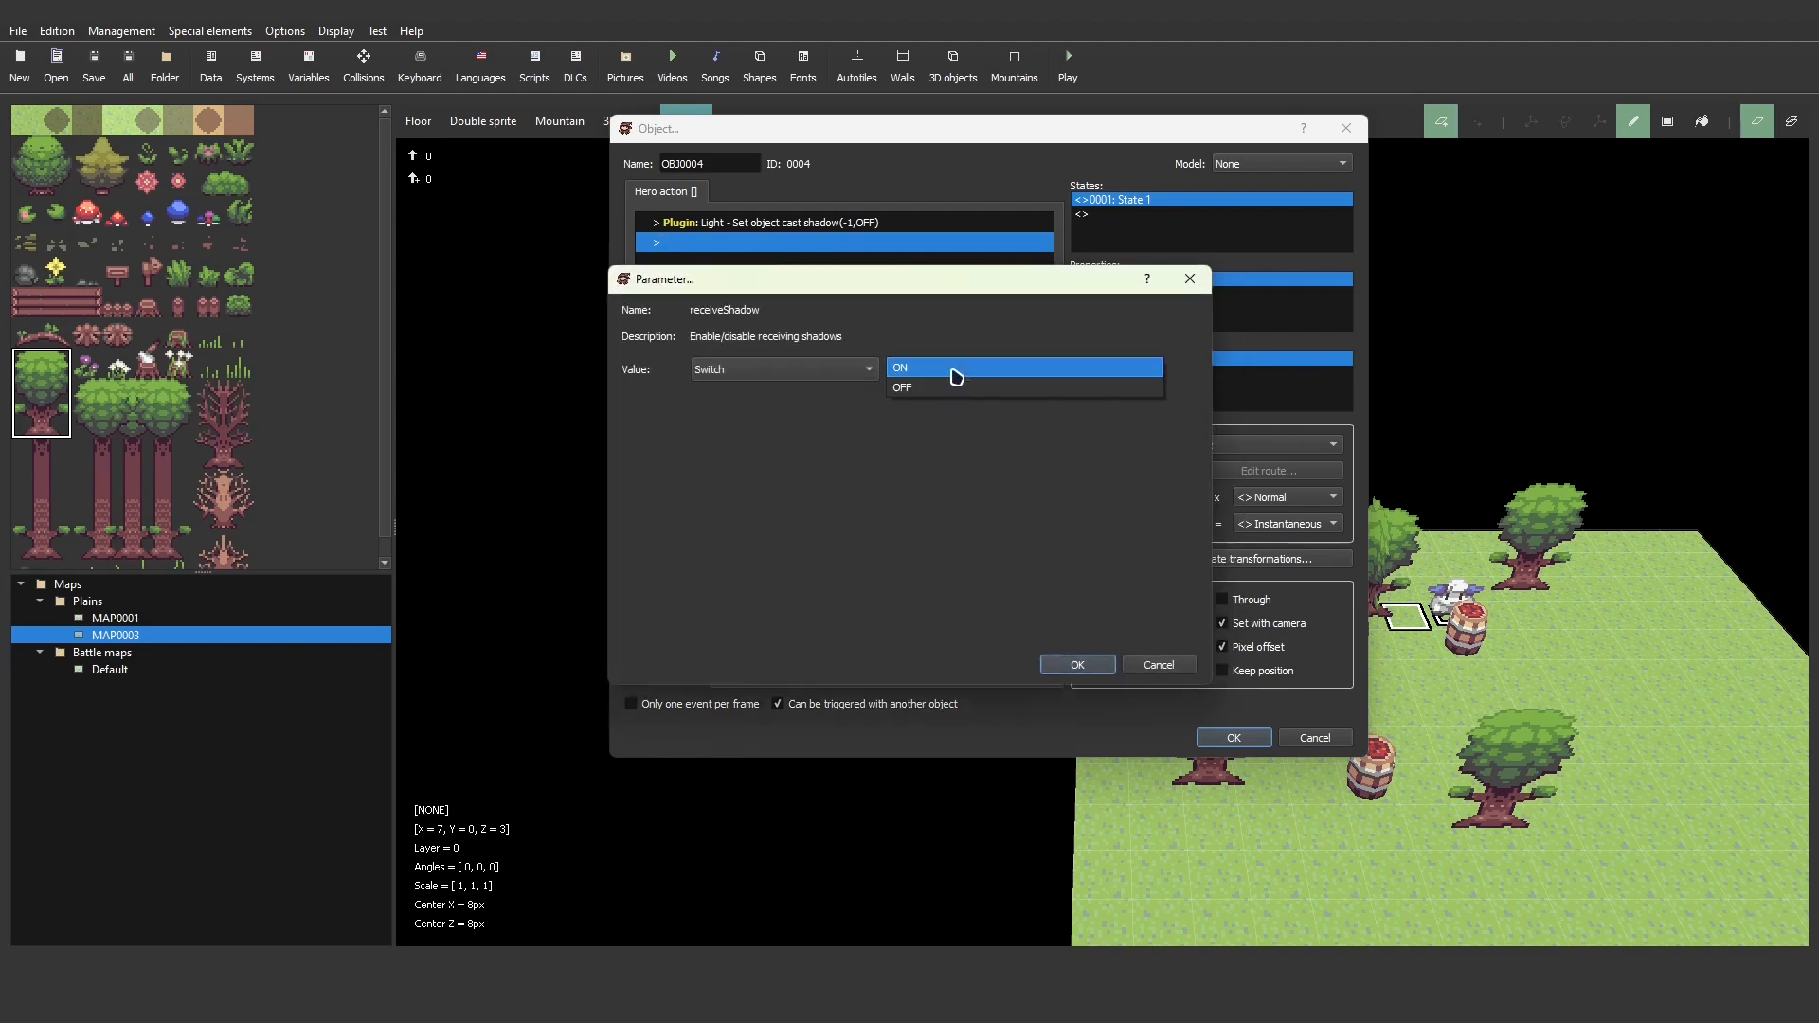
pyautogui.click(955, 388)
pyautogui.click(1080, 665)
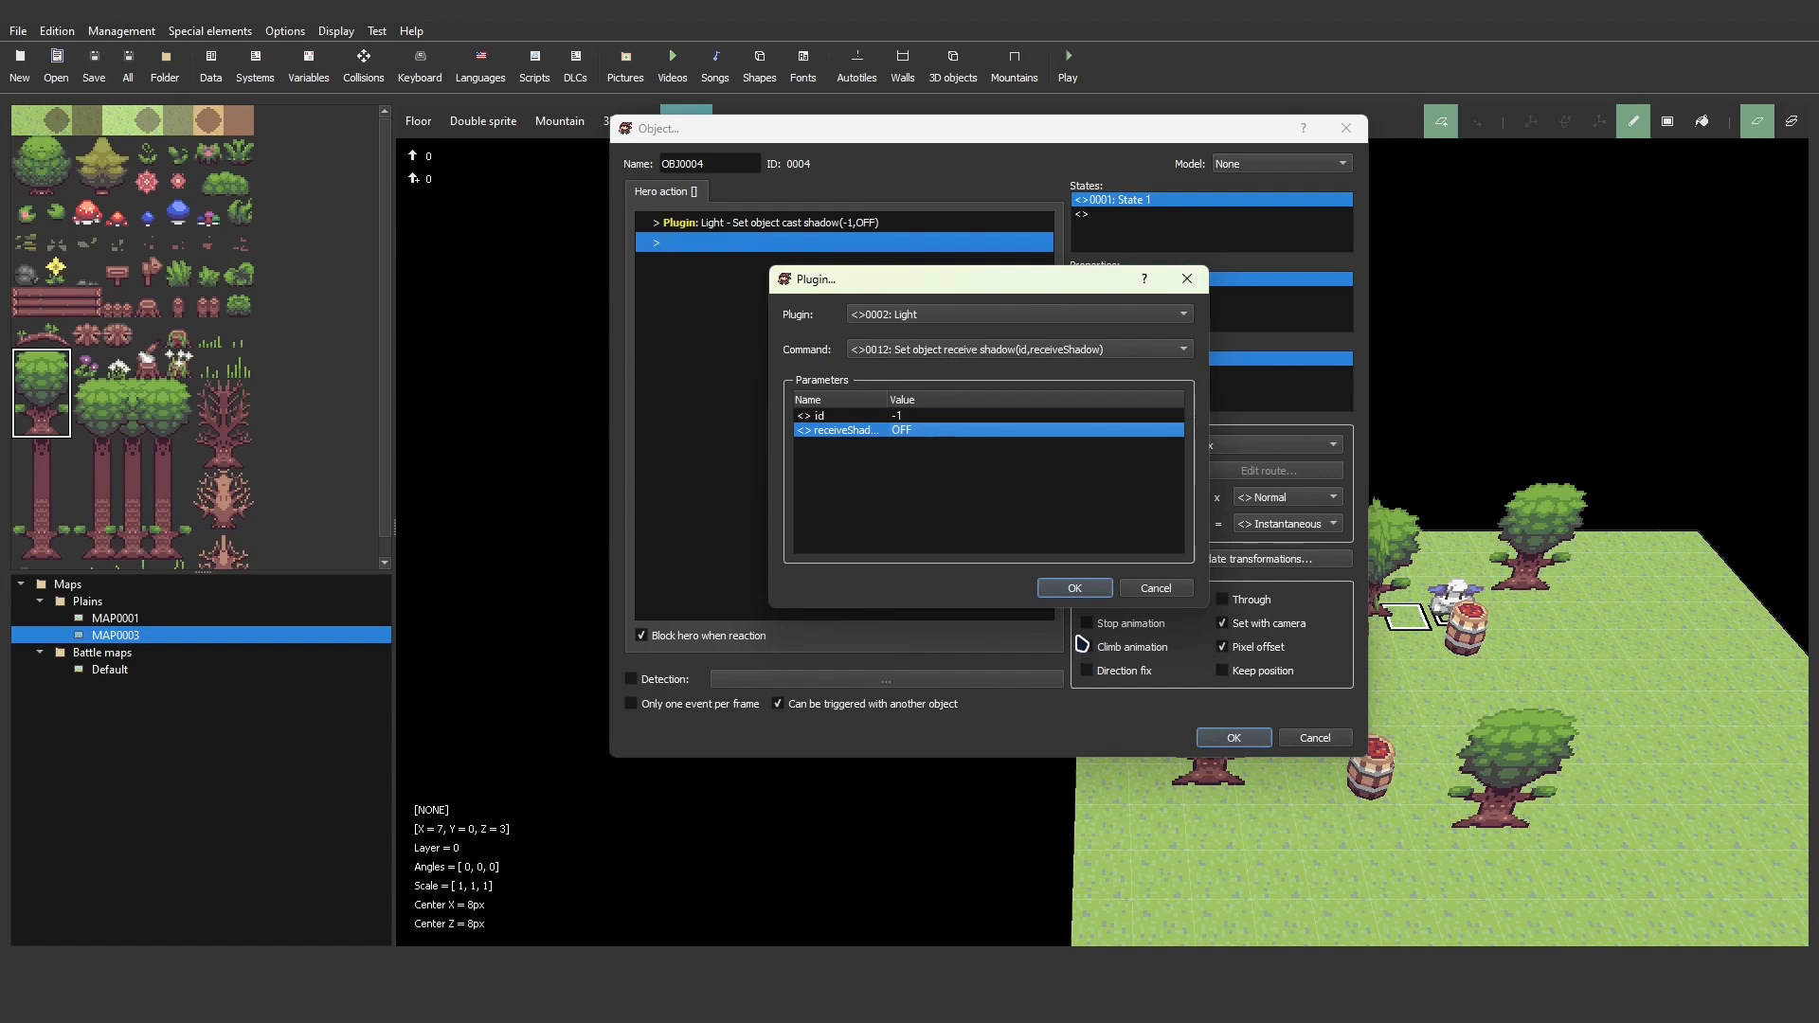
pyautogui.click(1075, 590)
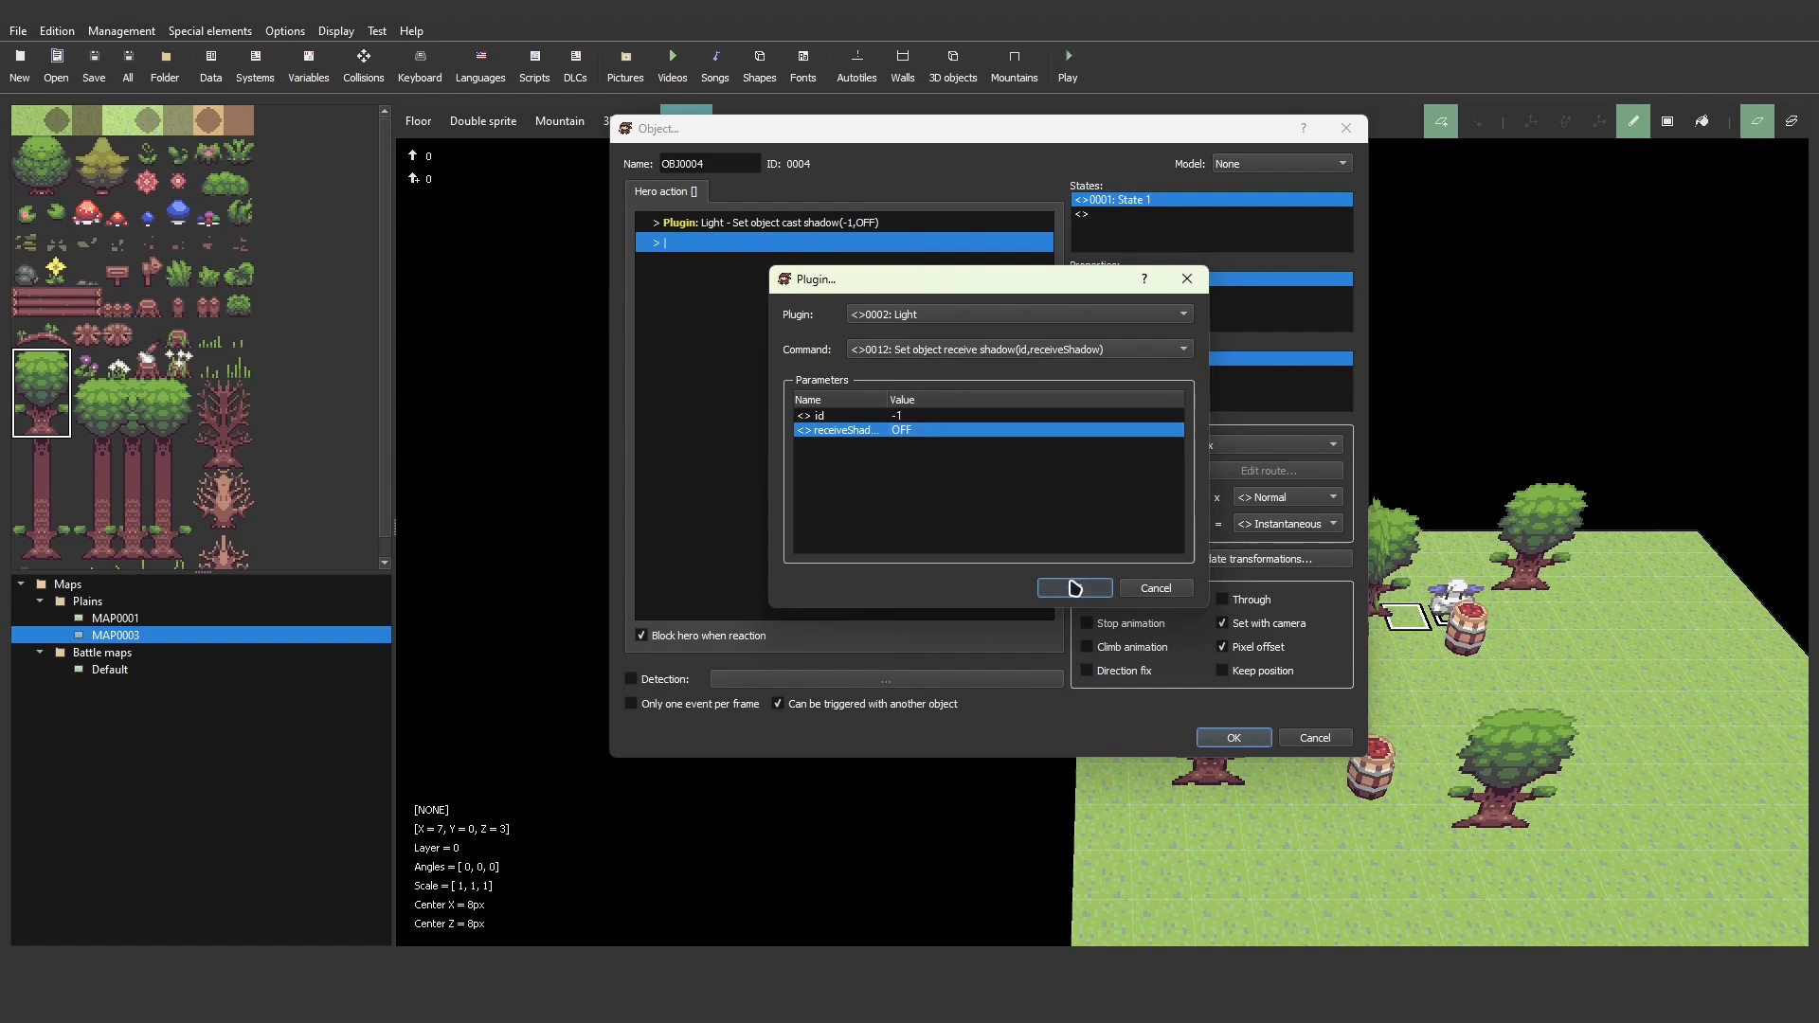
pyautogui.click(1235, 737)
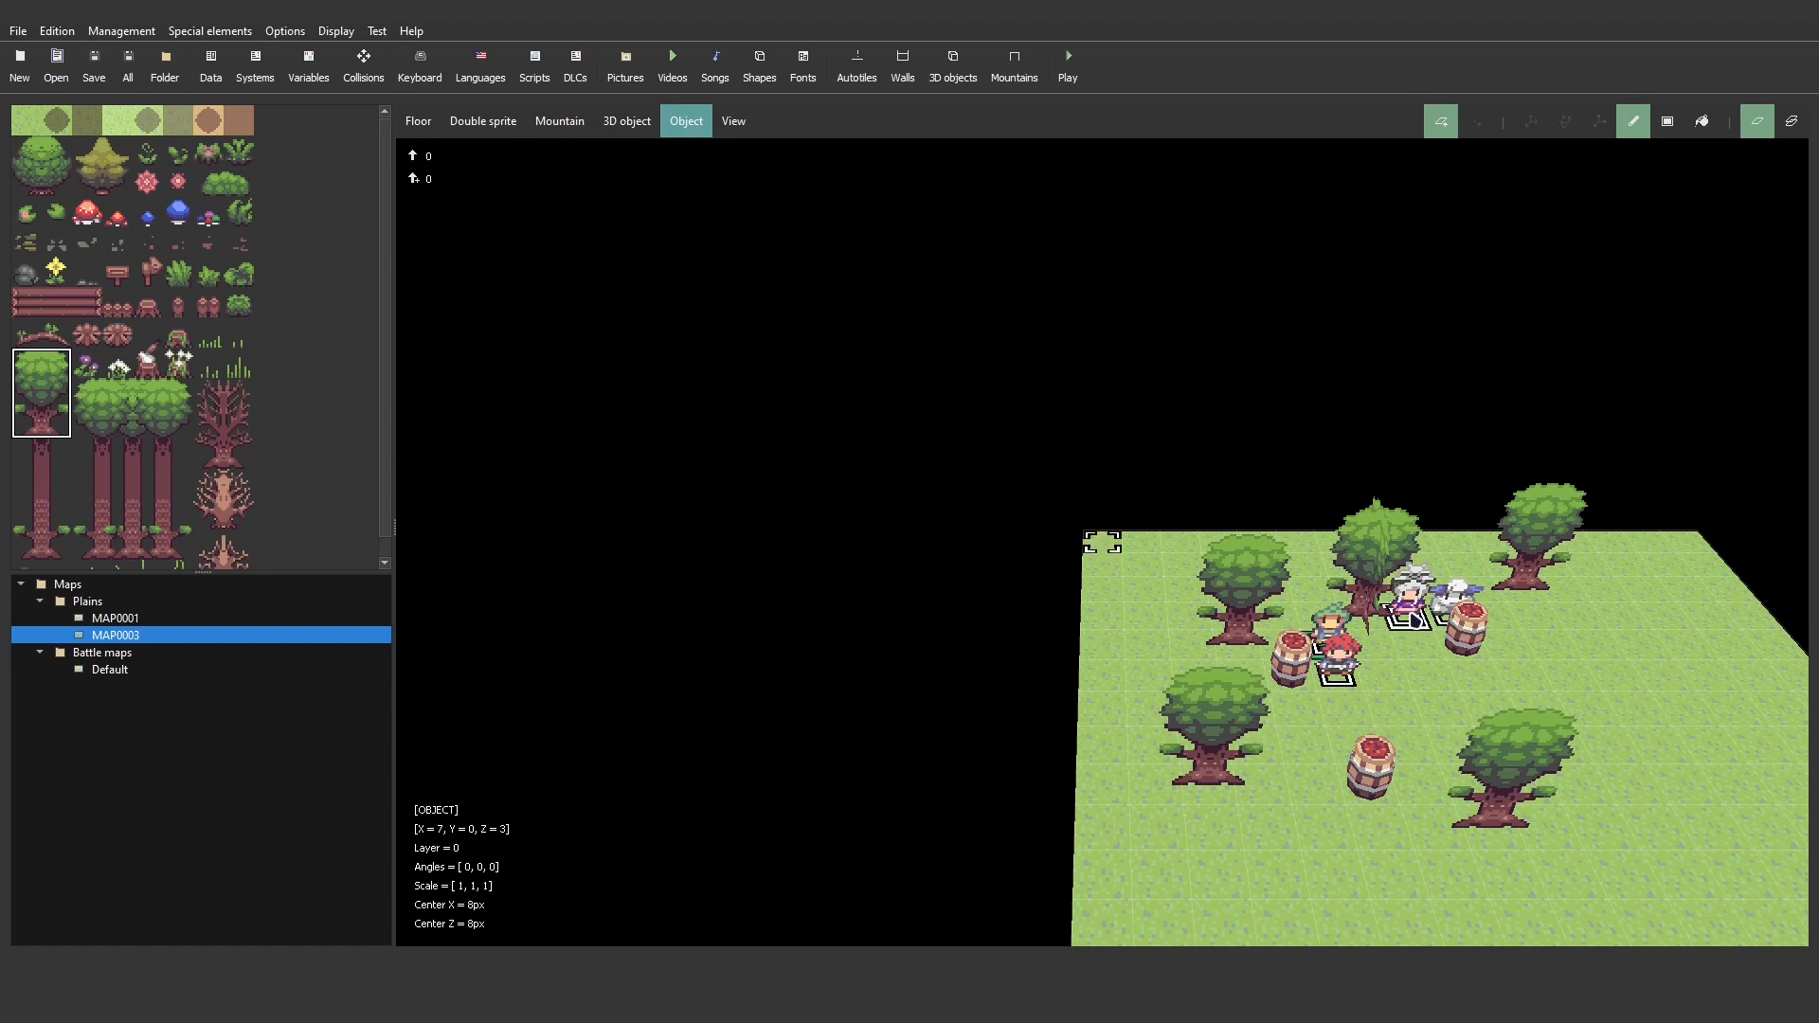
# - Move the new object to X = 7, Z = 2 and check the settings of the white object at X = 8, Z = 3
pyautogui.click(1414, 598)
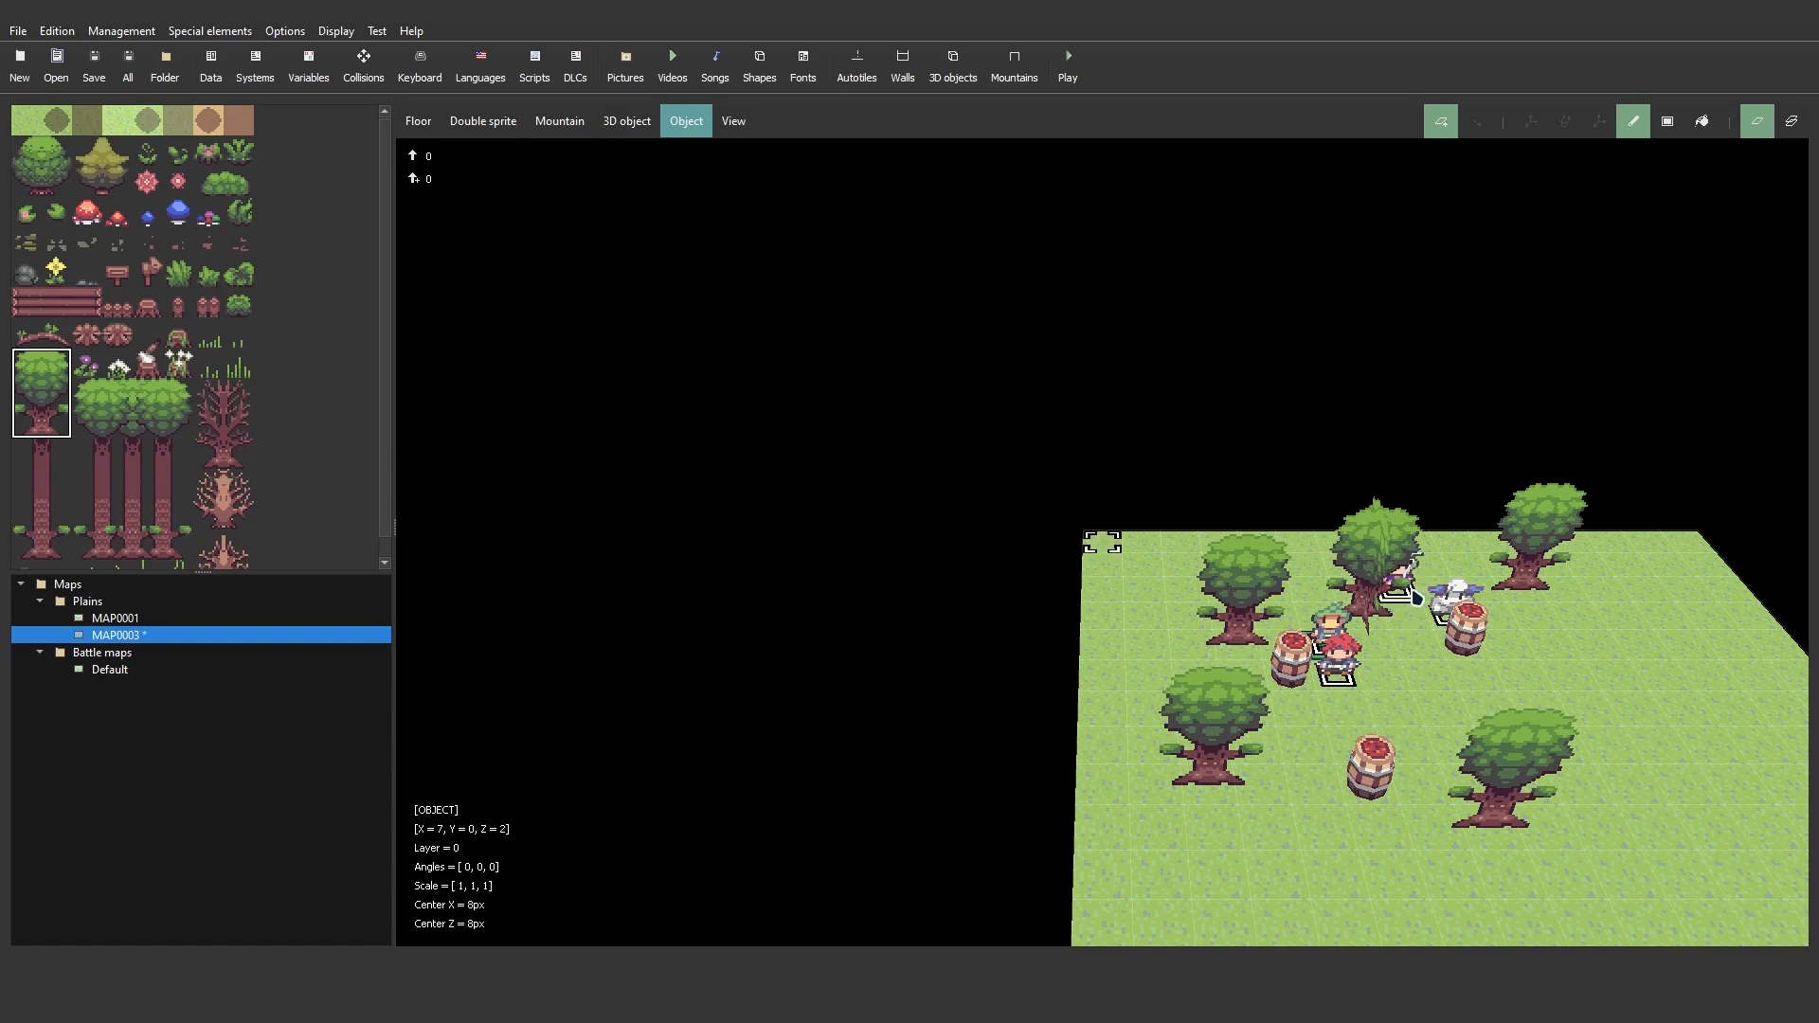
pyautogui.click(1447, 612)
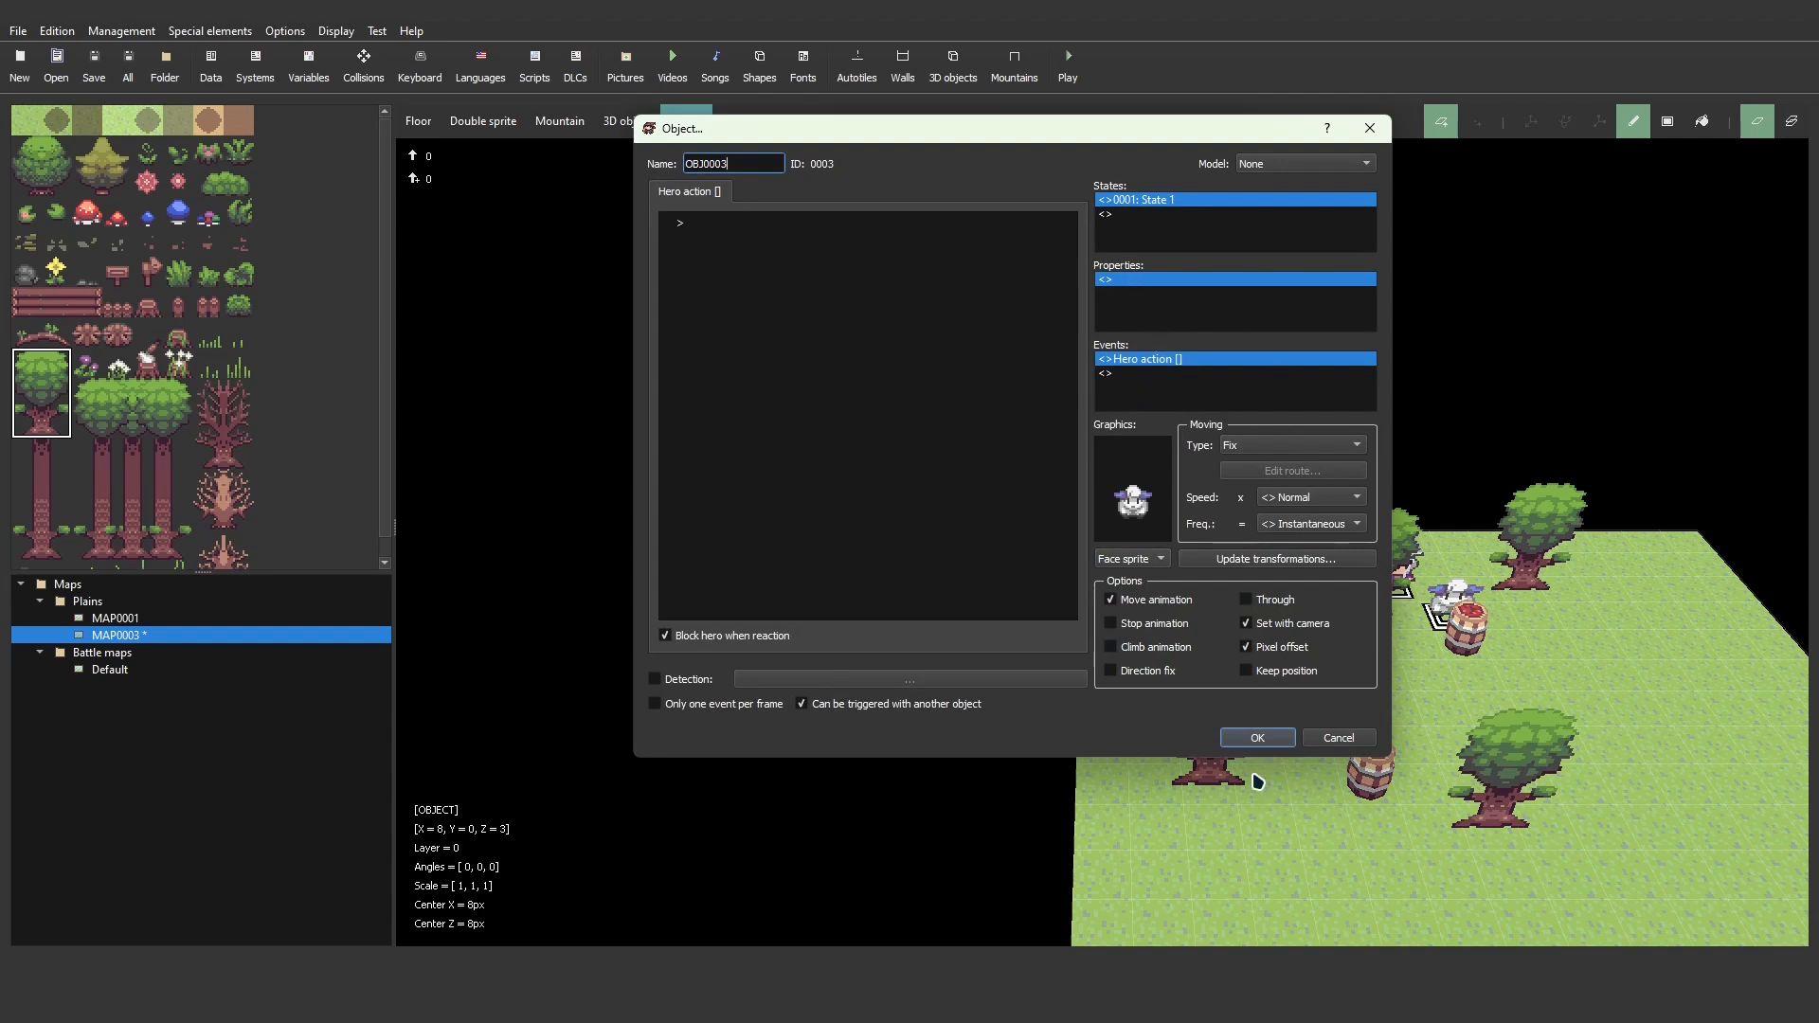
pyautogui.click(1258, 737)
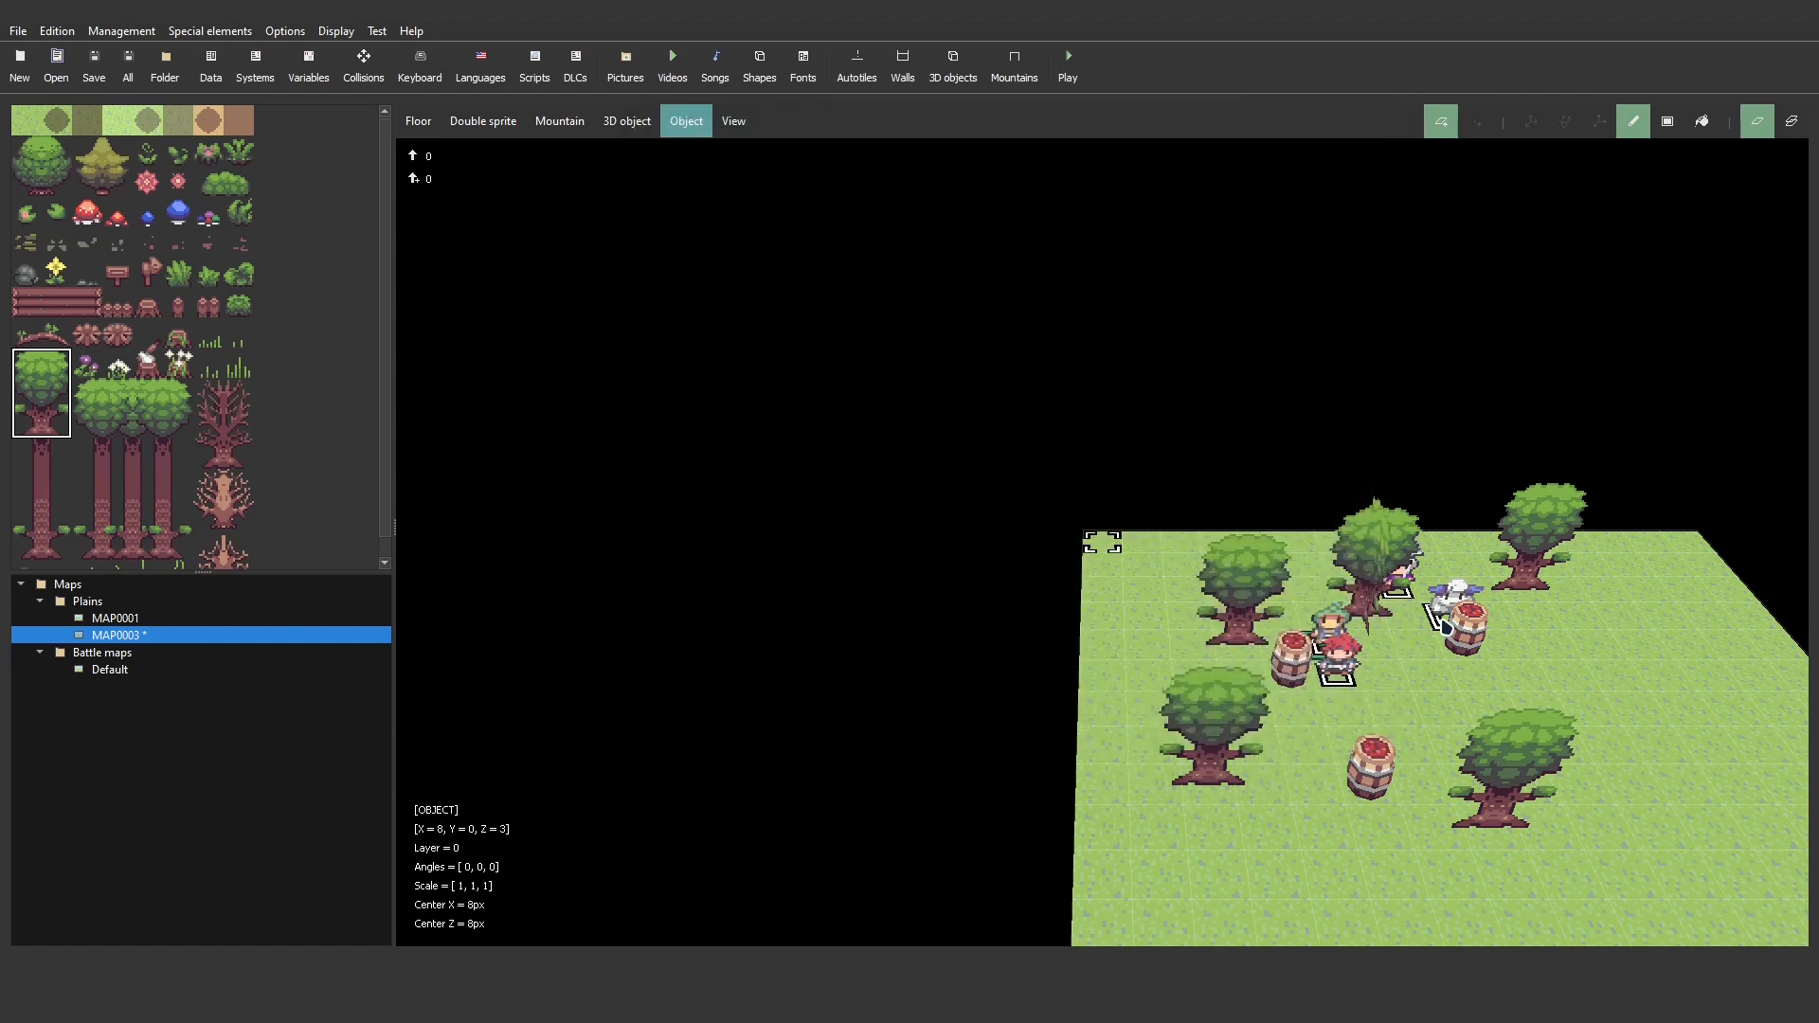
pyautogui.click(1431, 612)
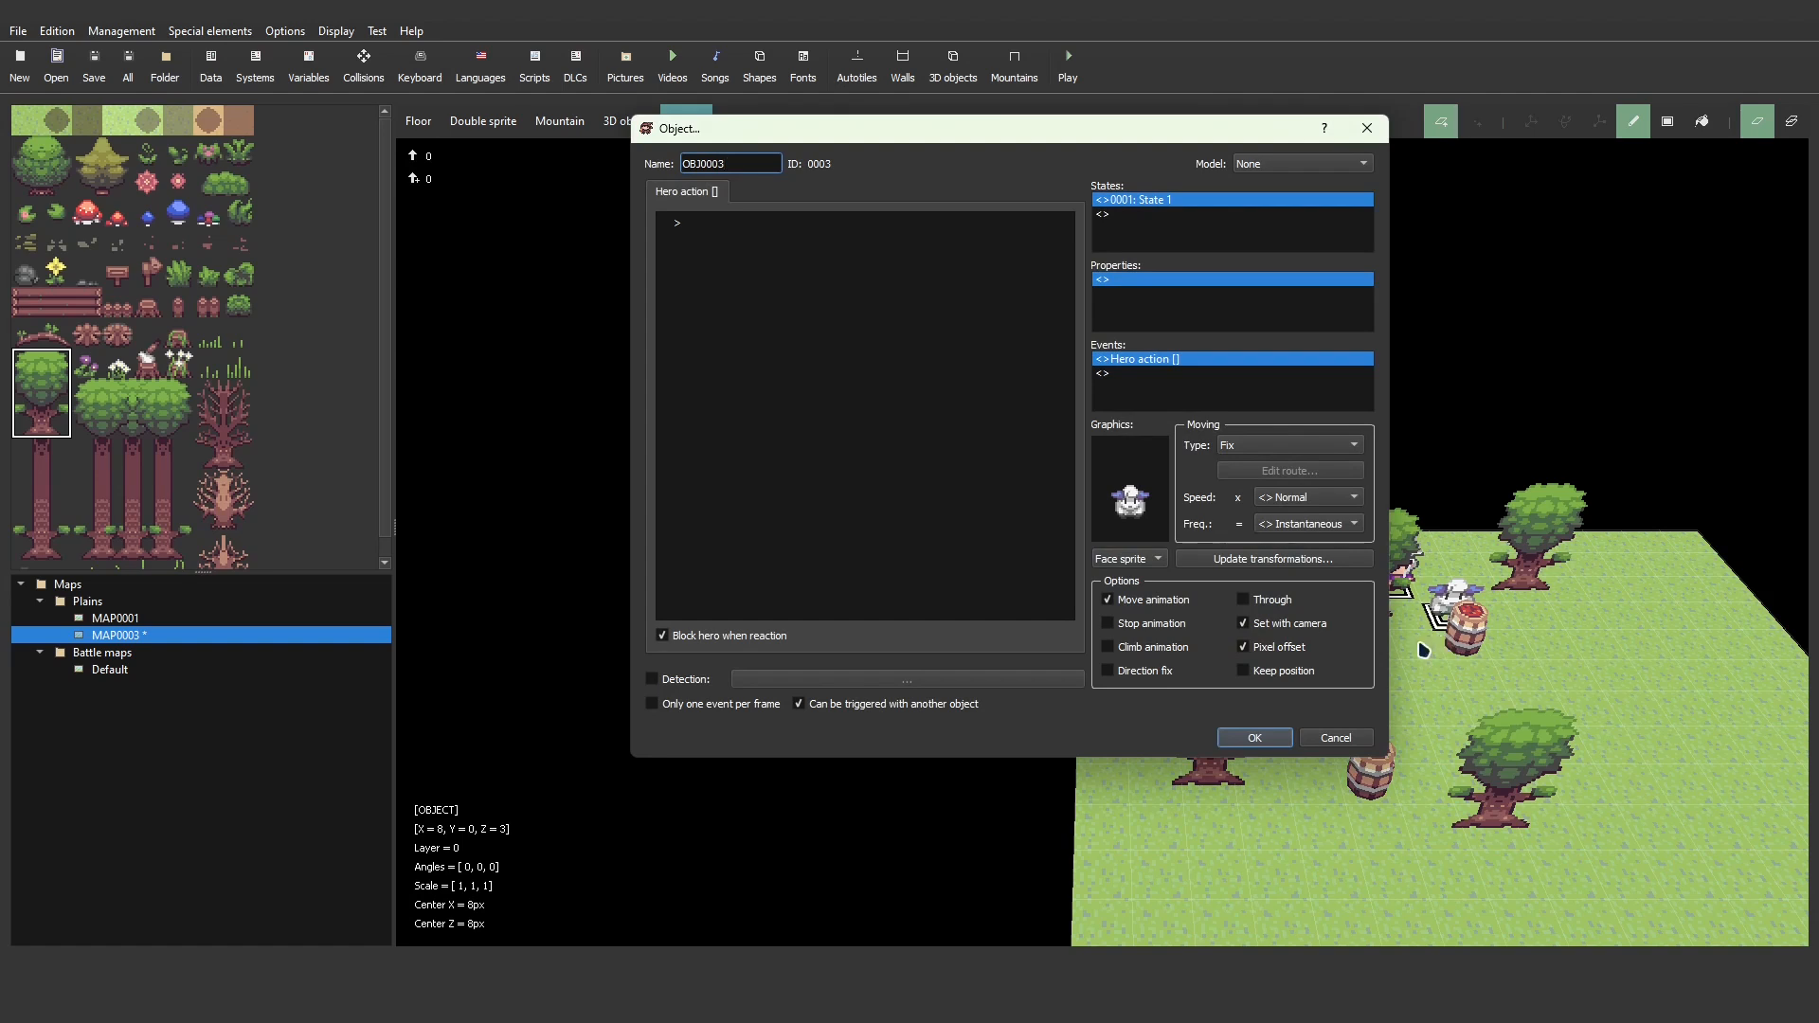
pyautogui.click(1230, 741)
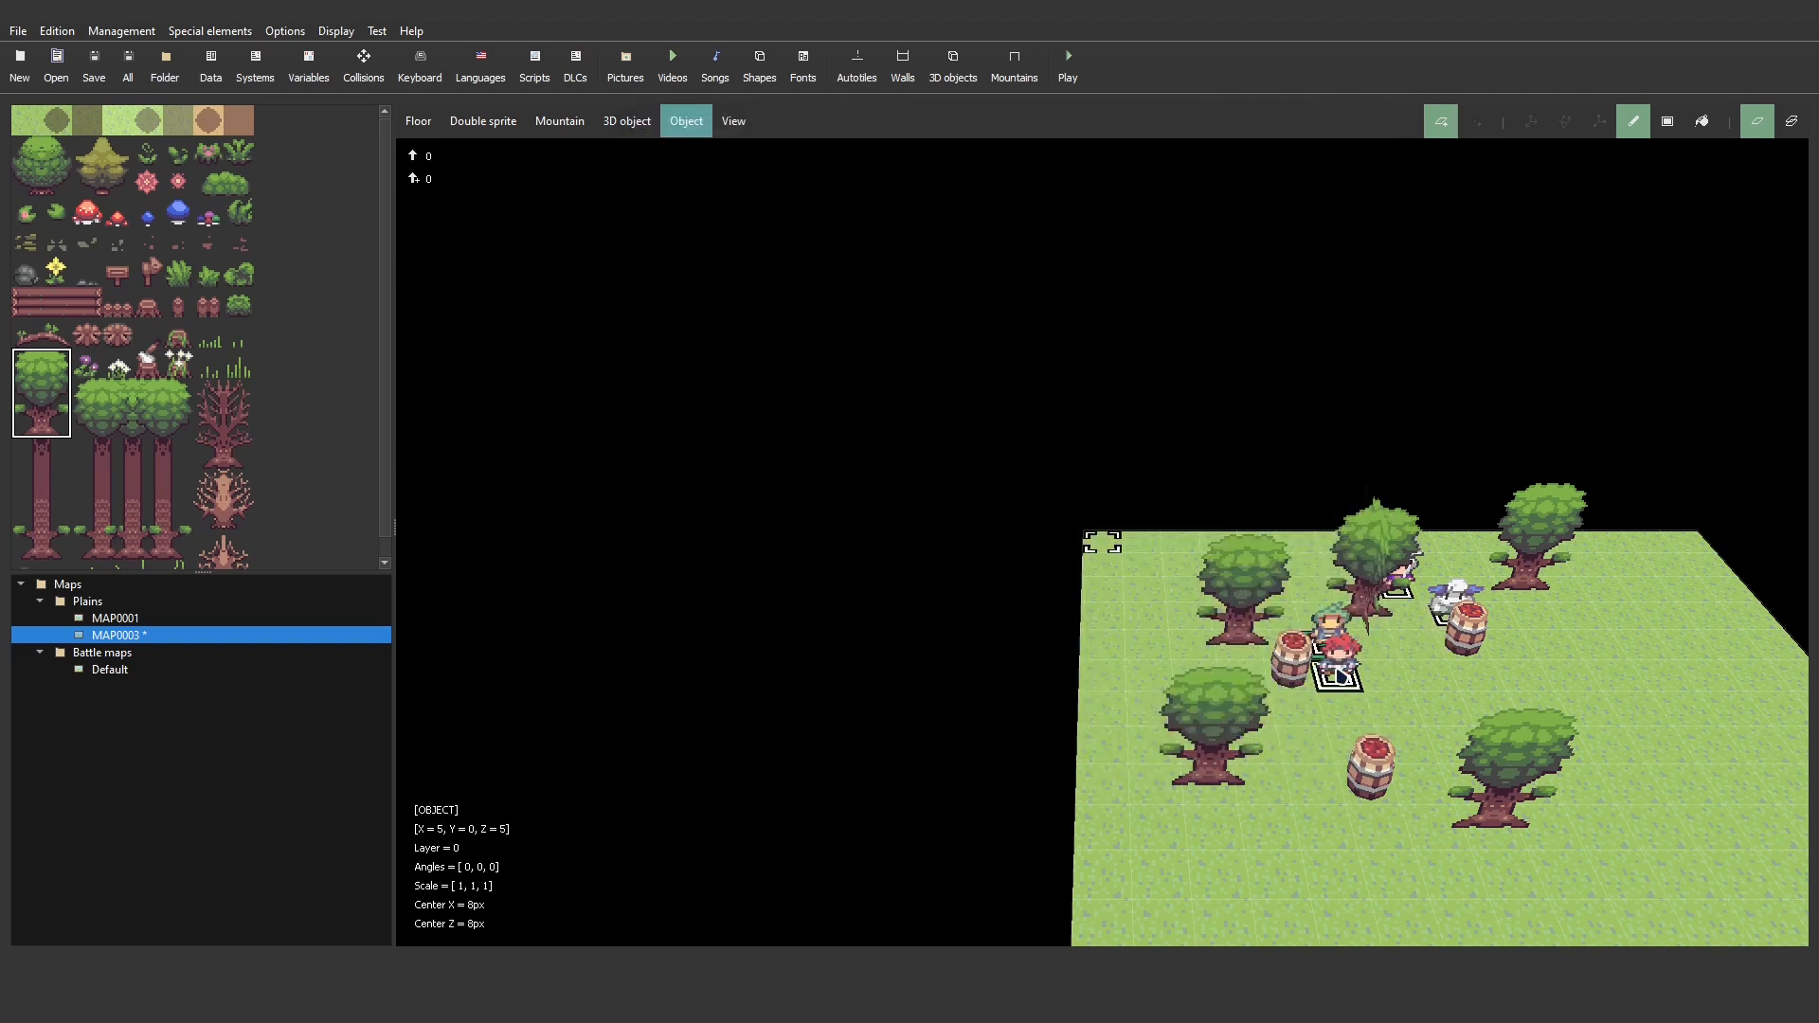
# - In the red-haired object's Add point light command, set x to 1 and z to -1, then accept the object's changes
pyautogui.click(1338, 666)
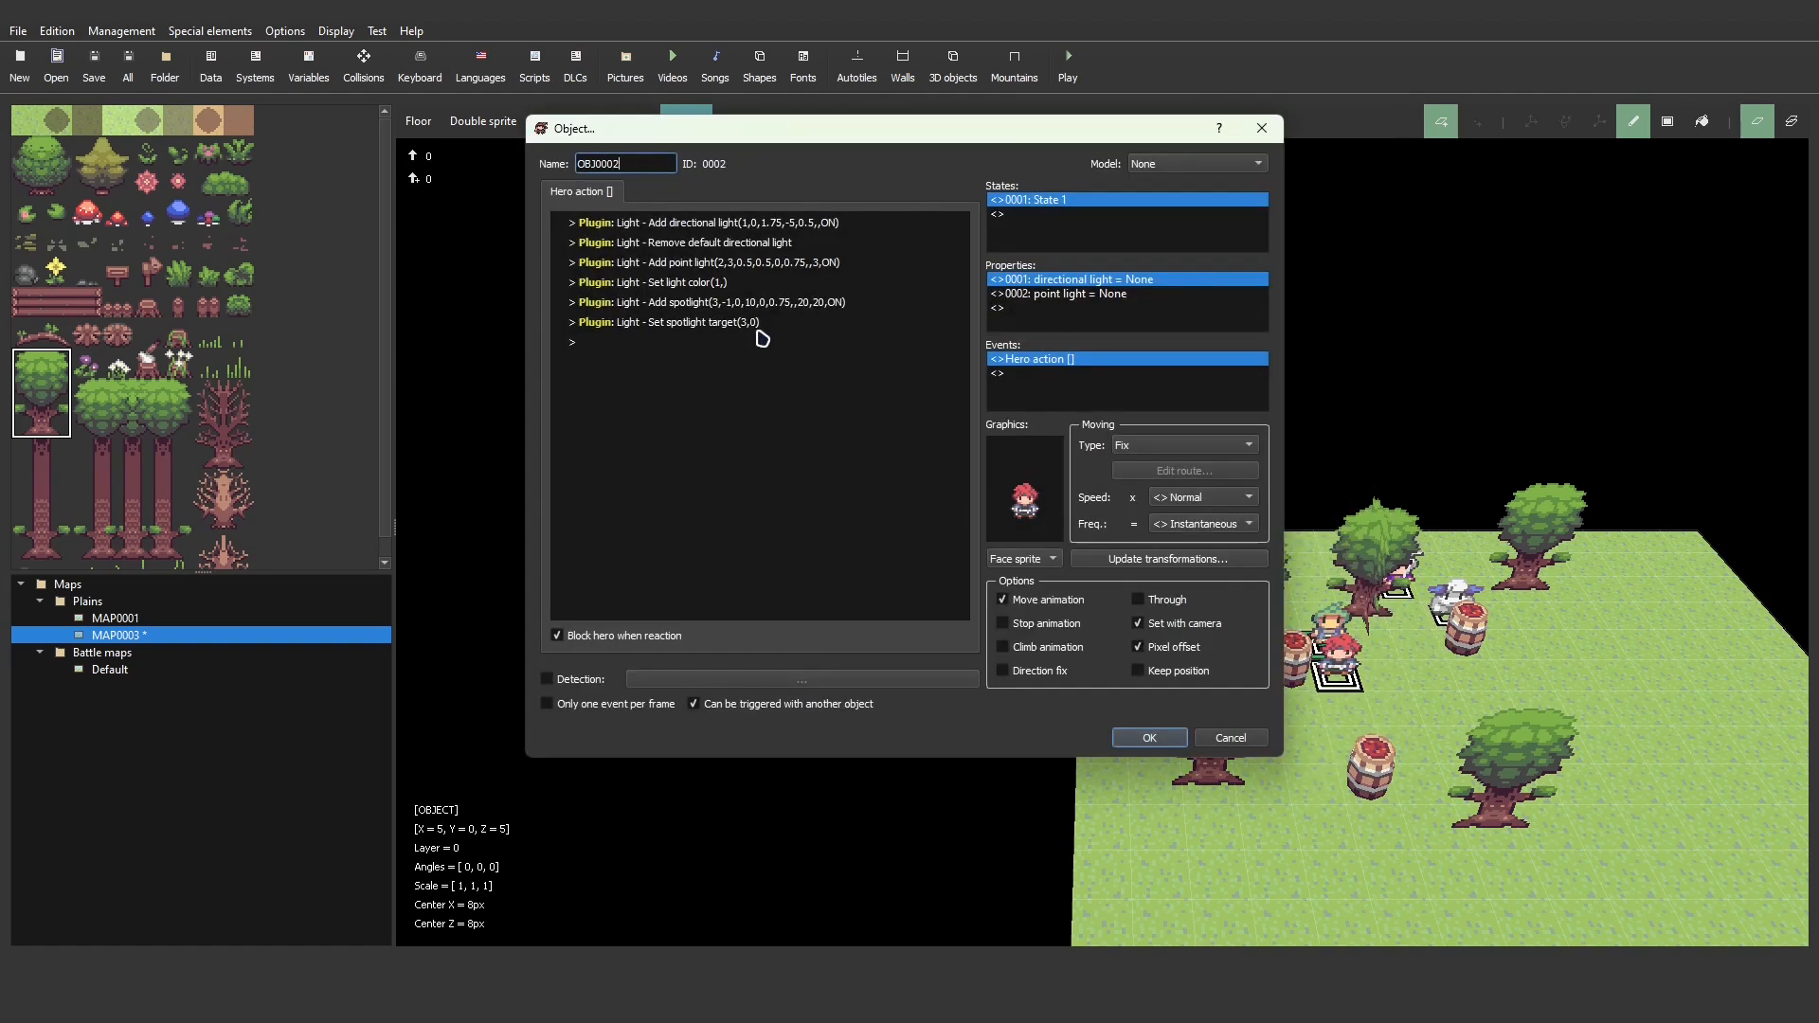
pyautogui.doubleClick(694, 263)
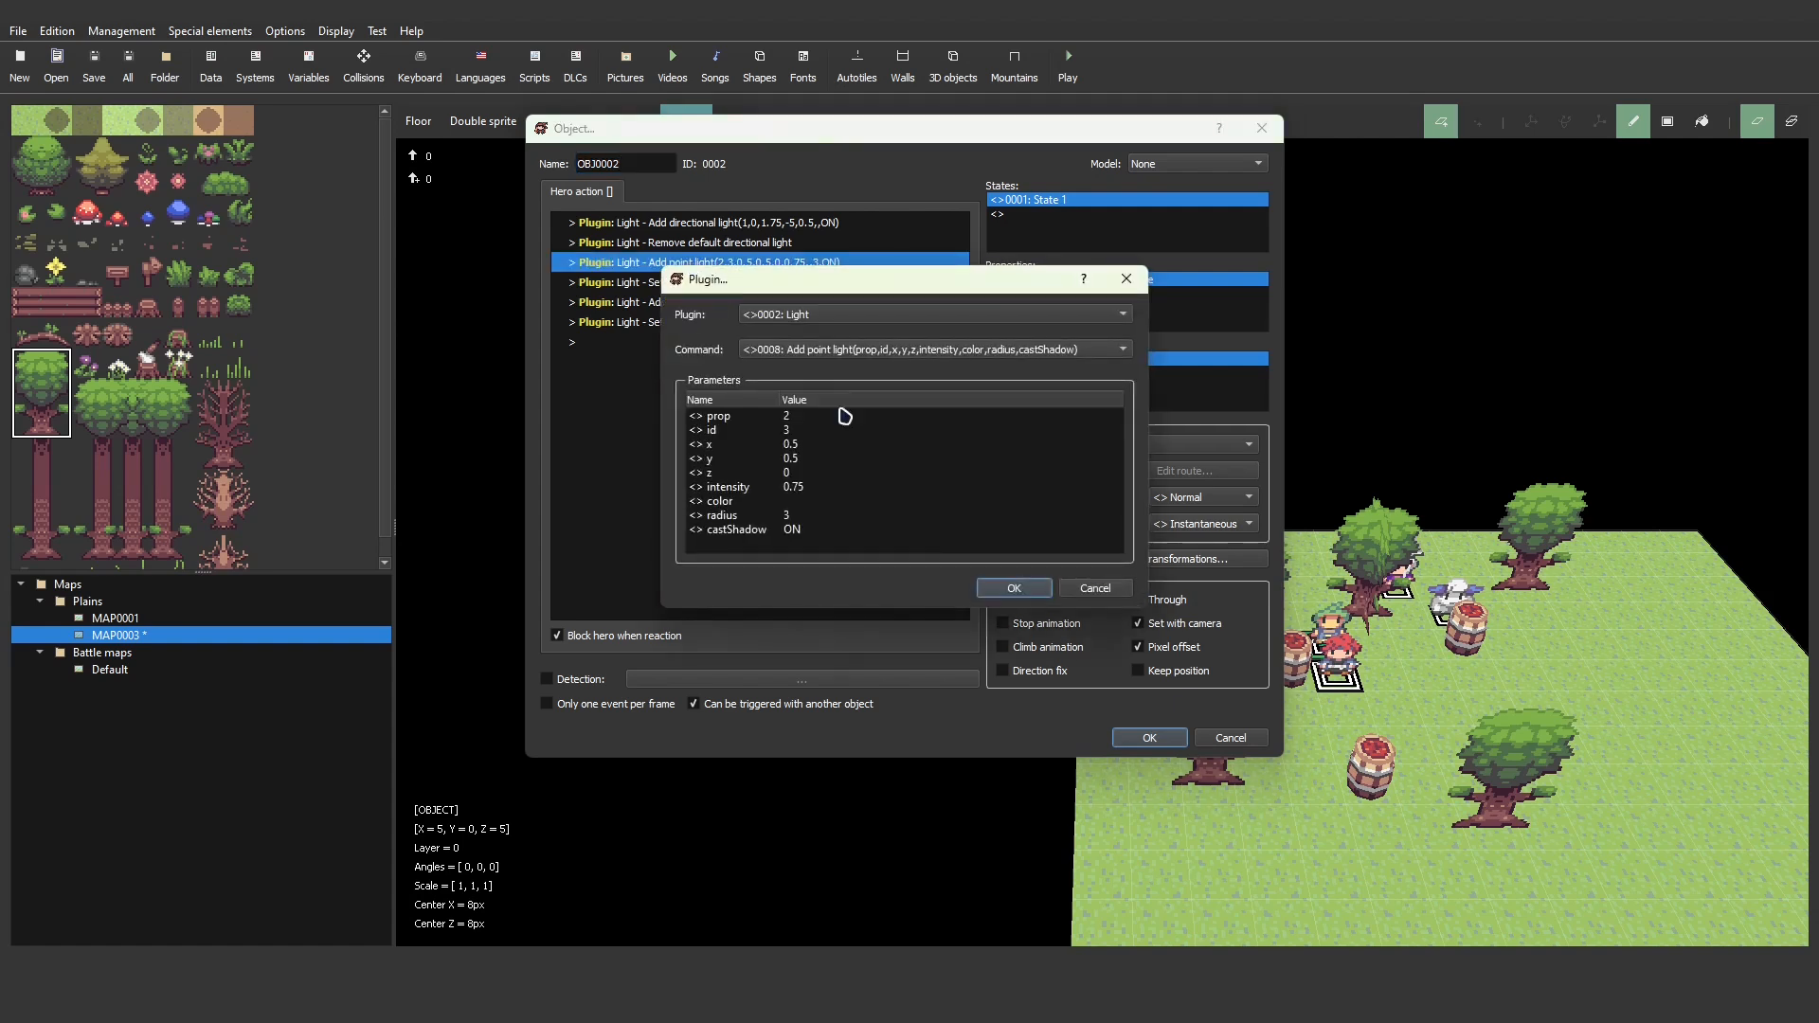
pyautogui.doubleClick(792, 445)
pyautogui.moveTo(905, 372); pyautogui.dragTo(782, 376)
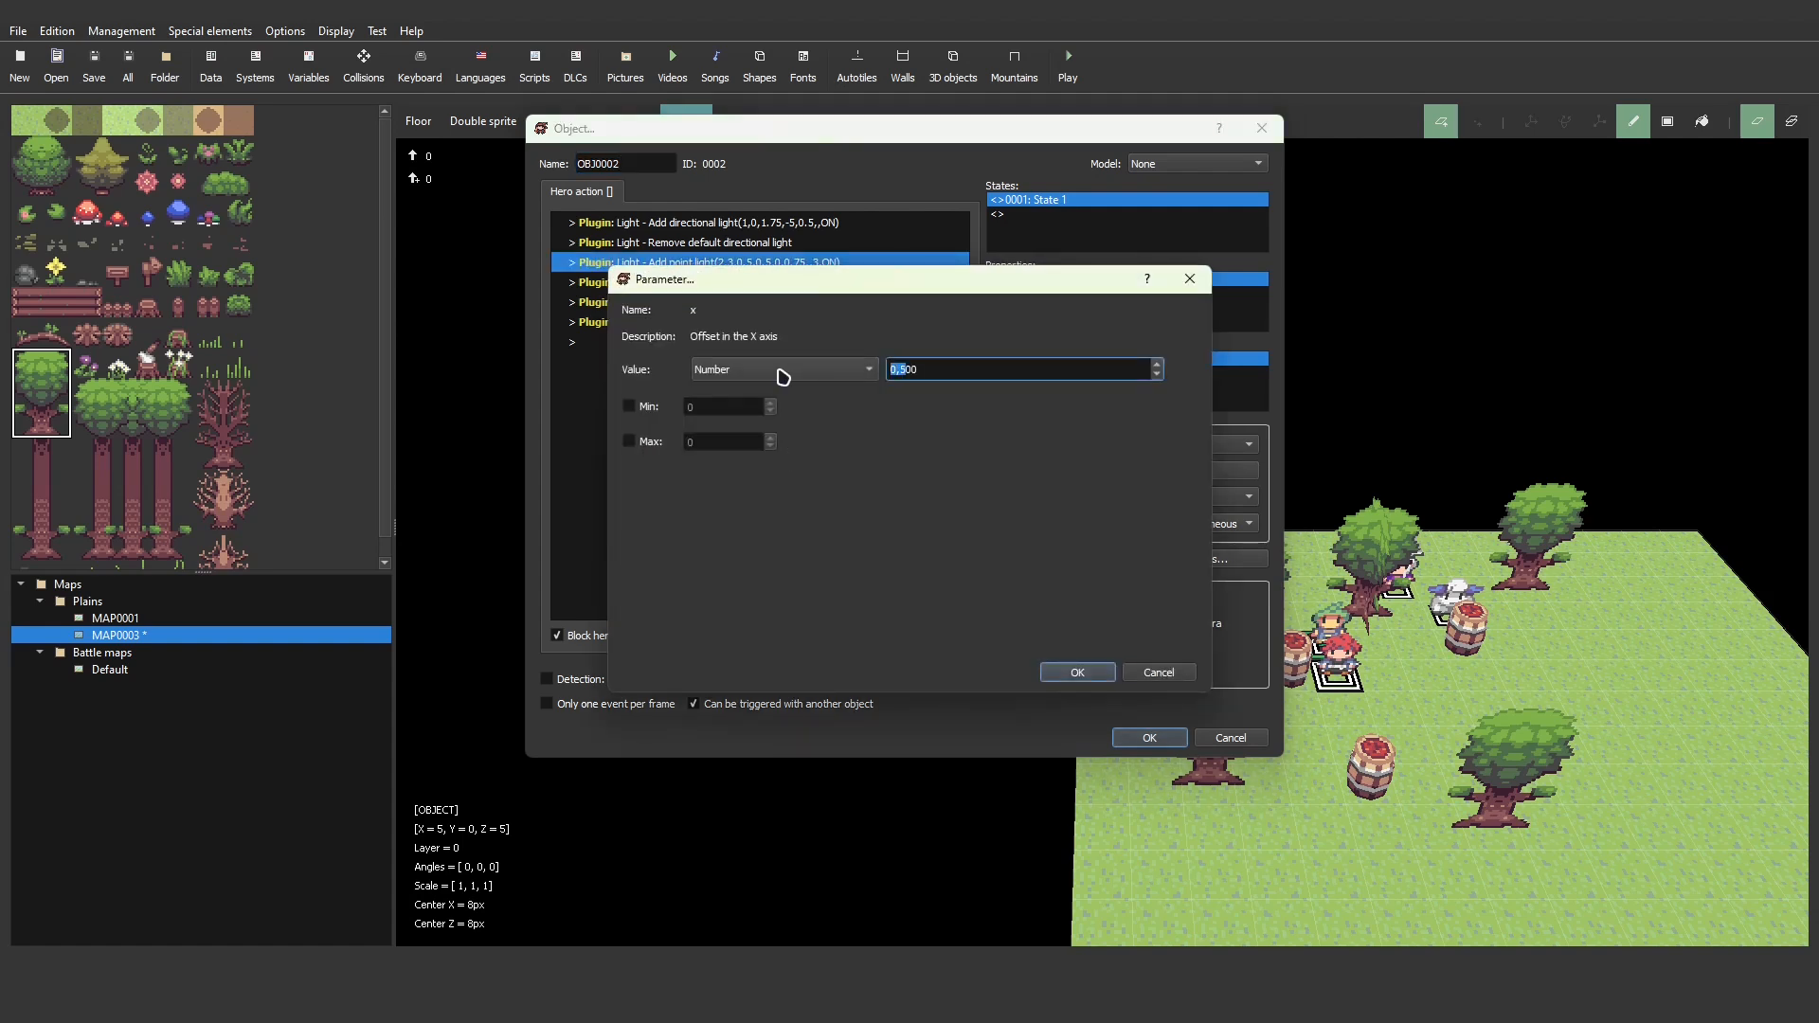
pyautogui.press('Return')
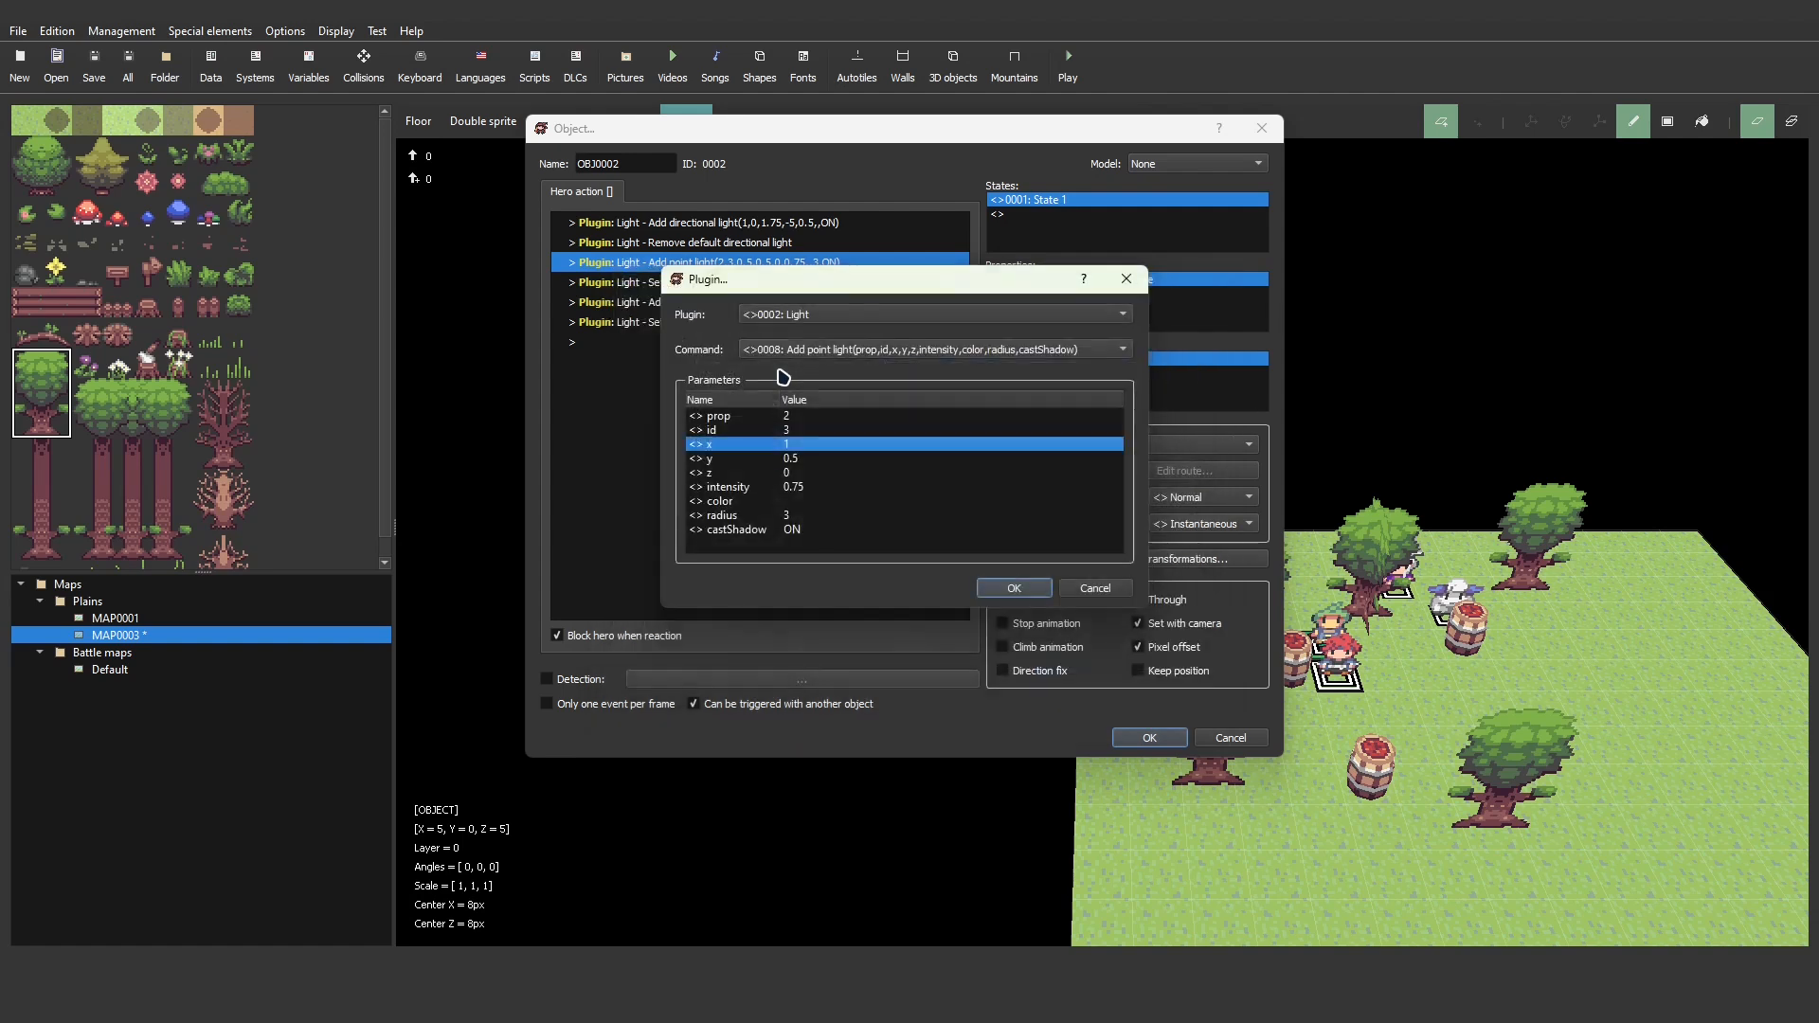
pyautogui.doubleClick(794, 473)
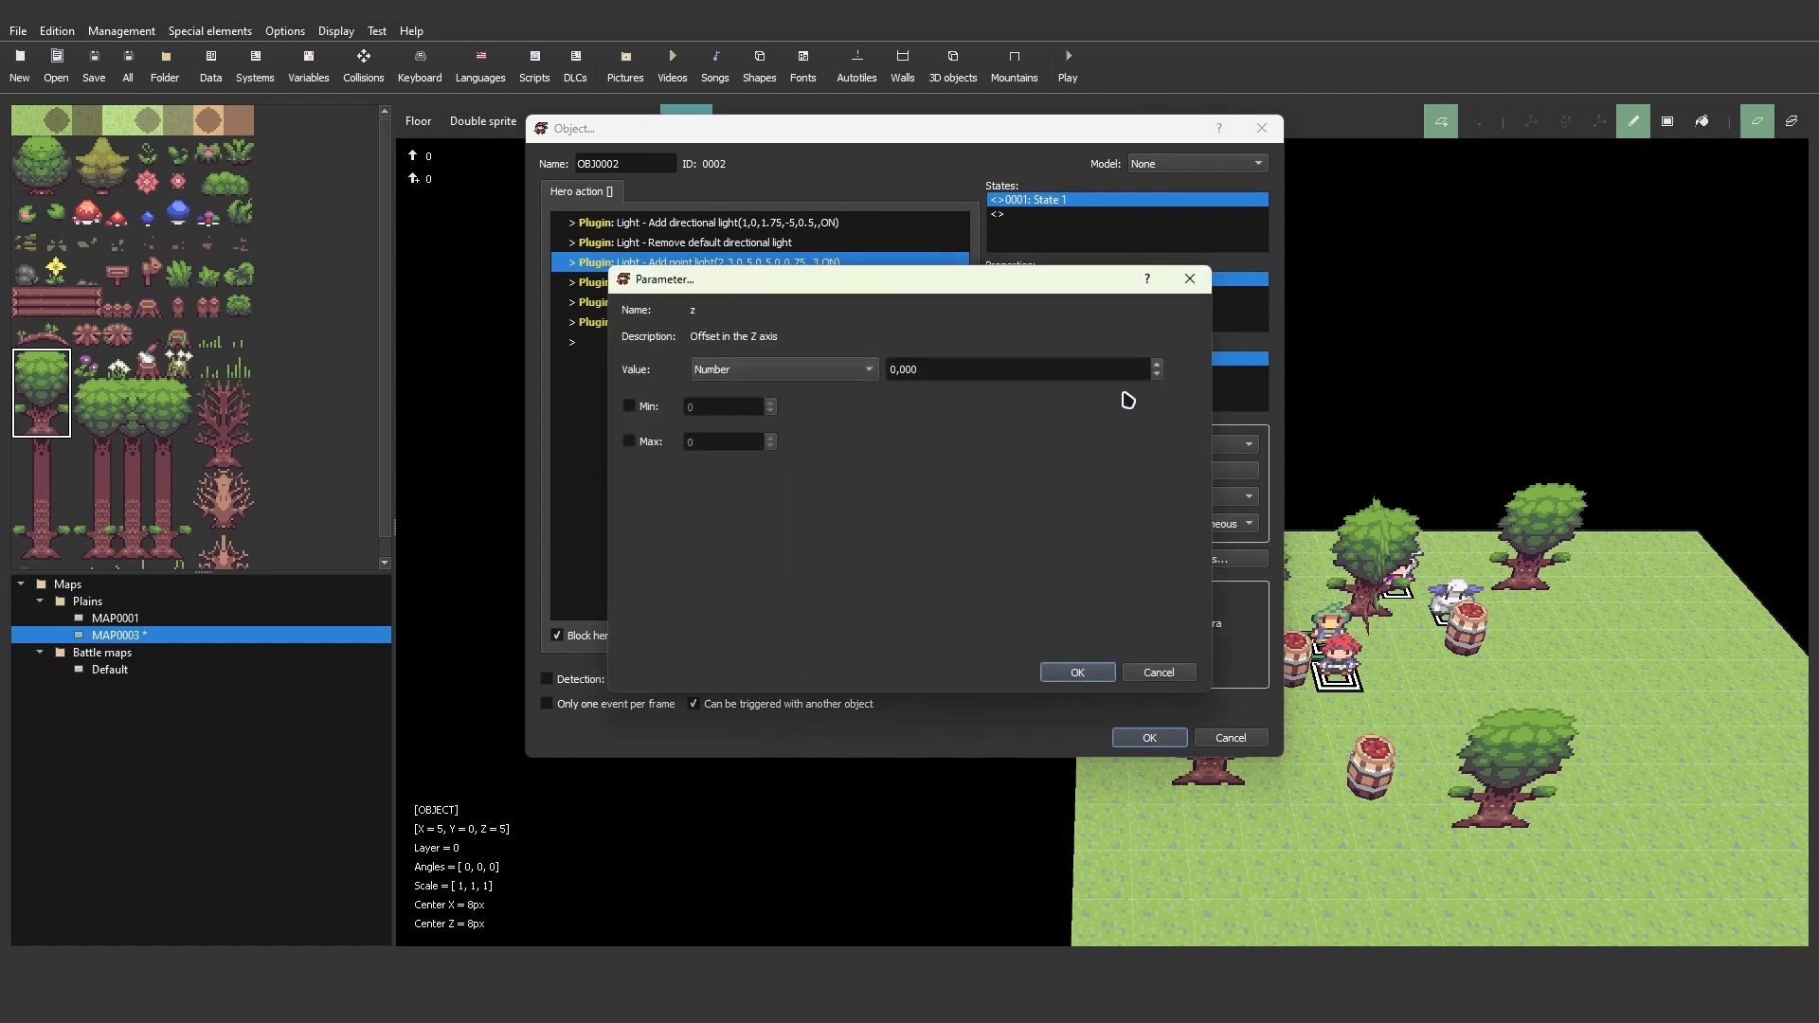
pyautogui.click(1157, 375)
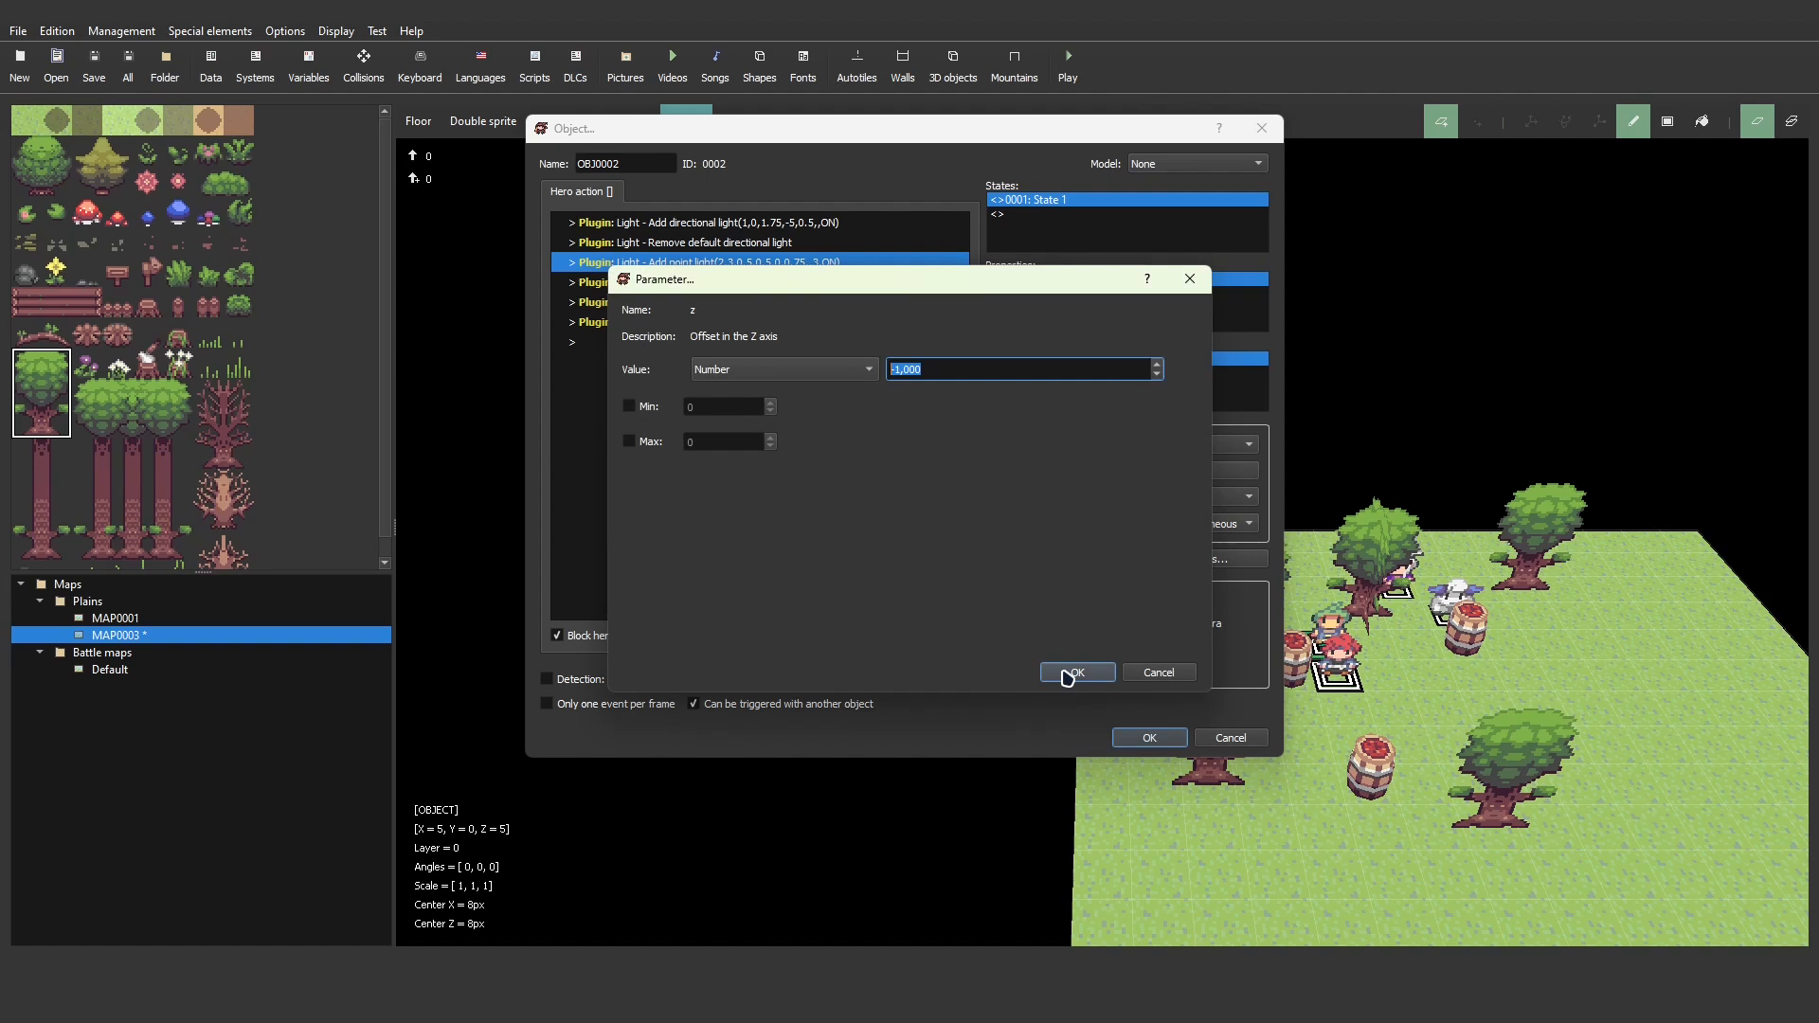
pyautogui.click(1077, 671)
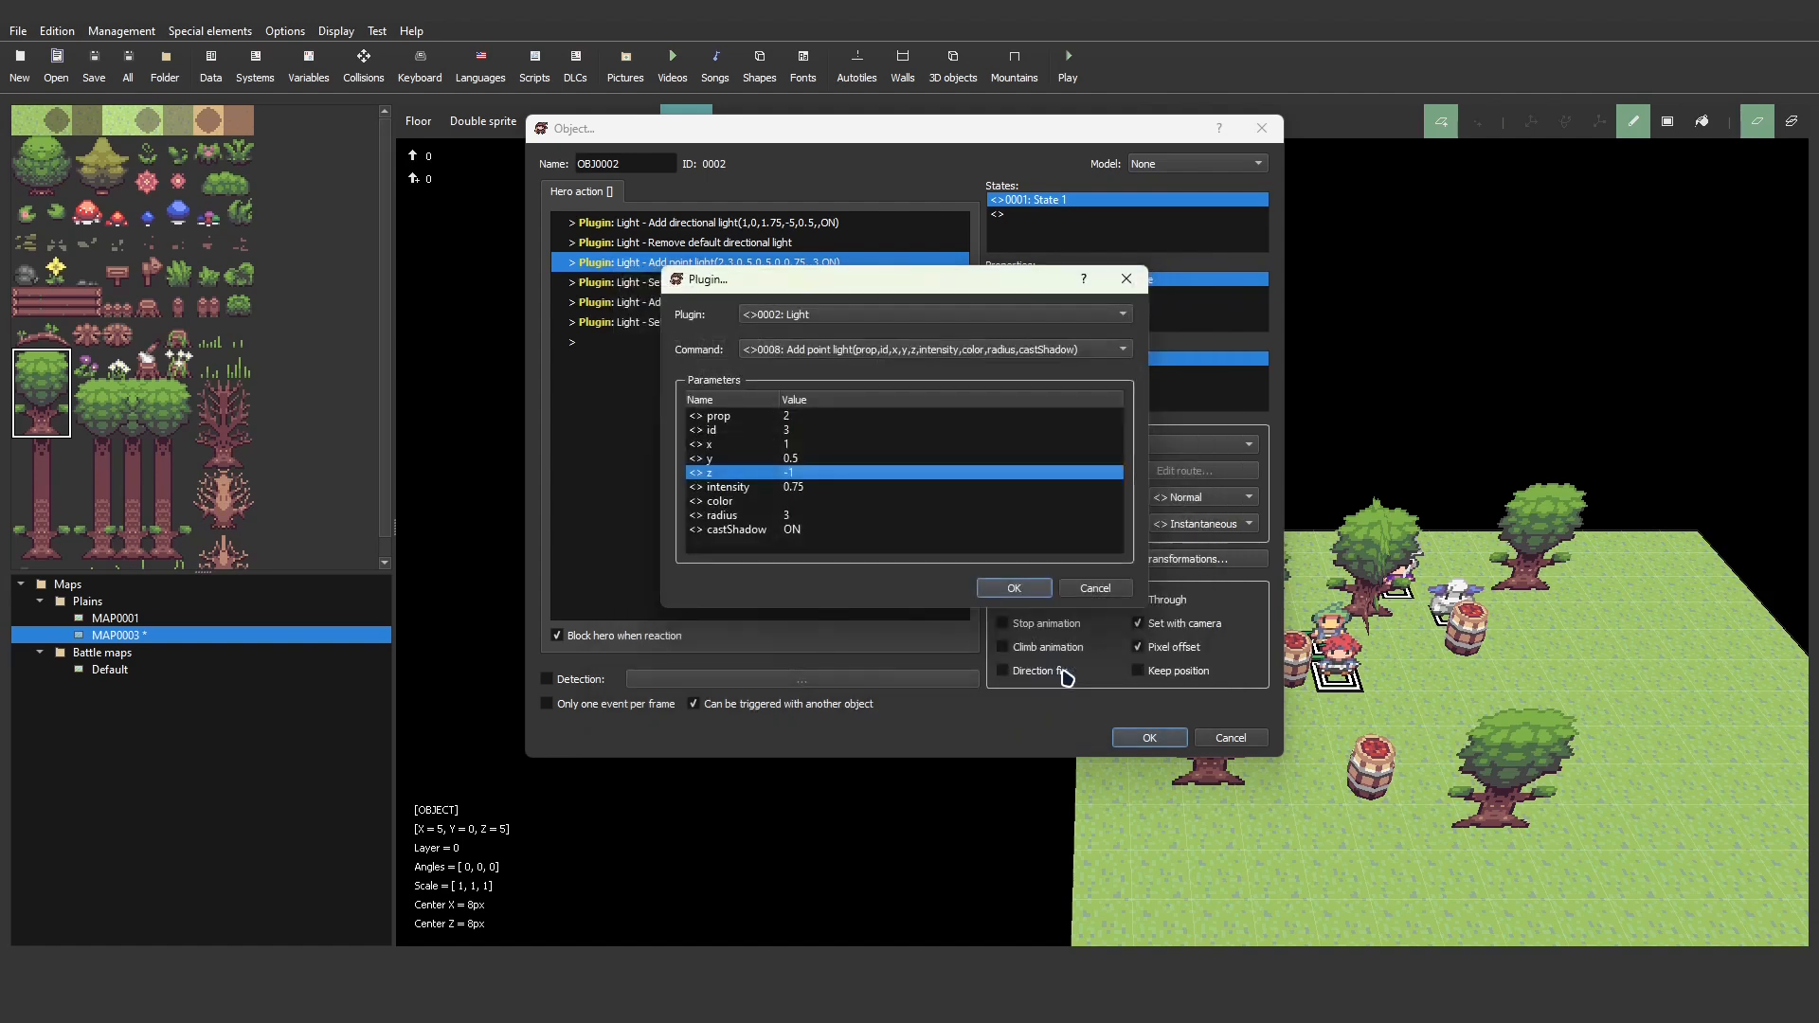
pyautogui.click(1014, 586)
pyautogui.click(1149, 738)
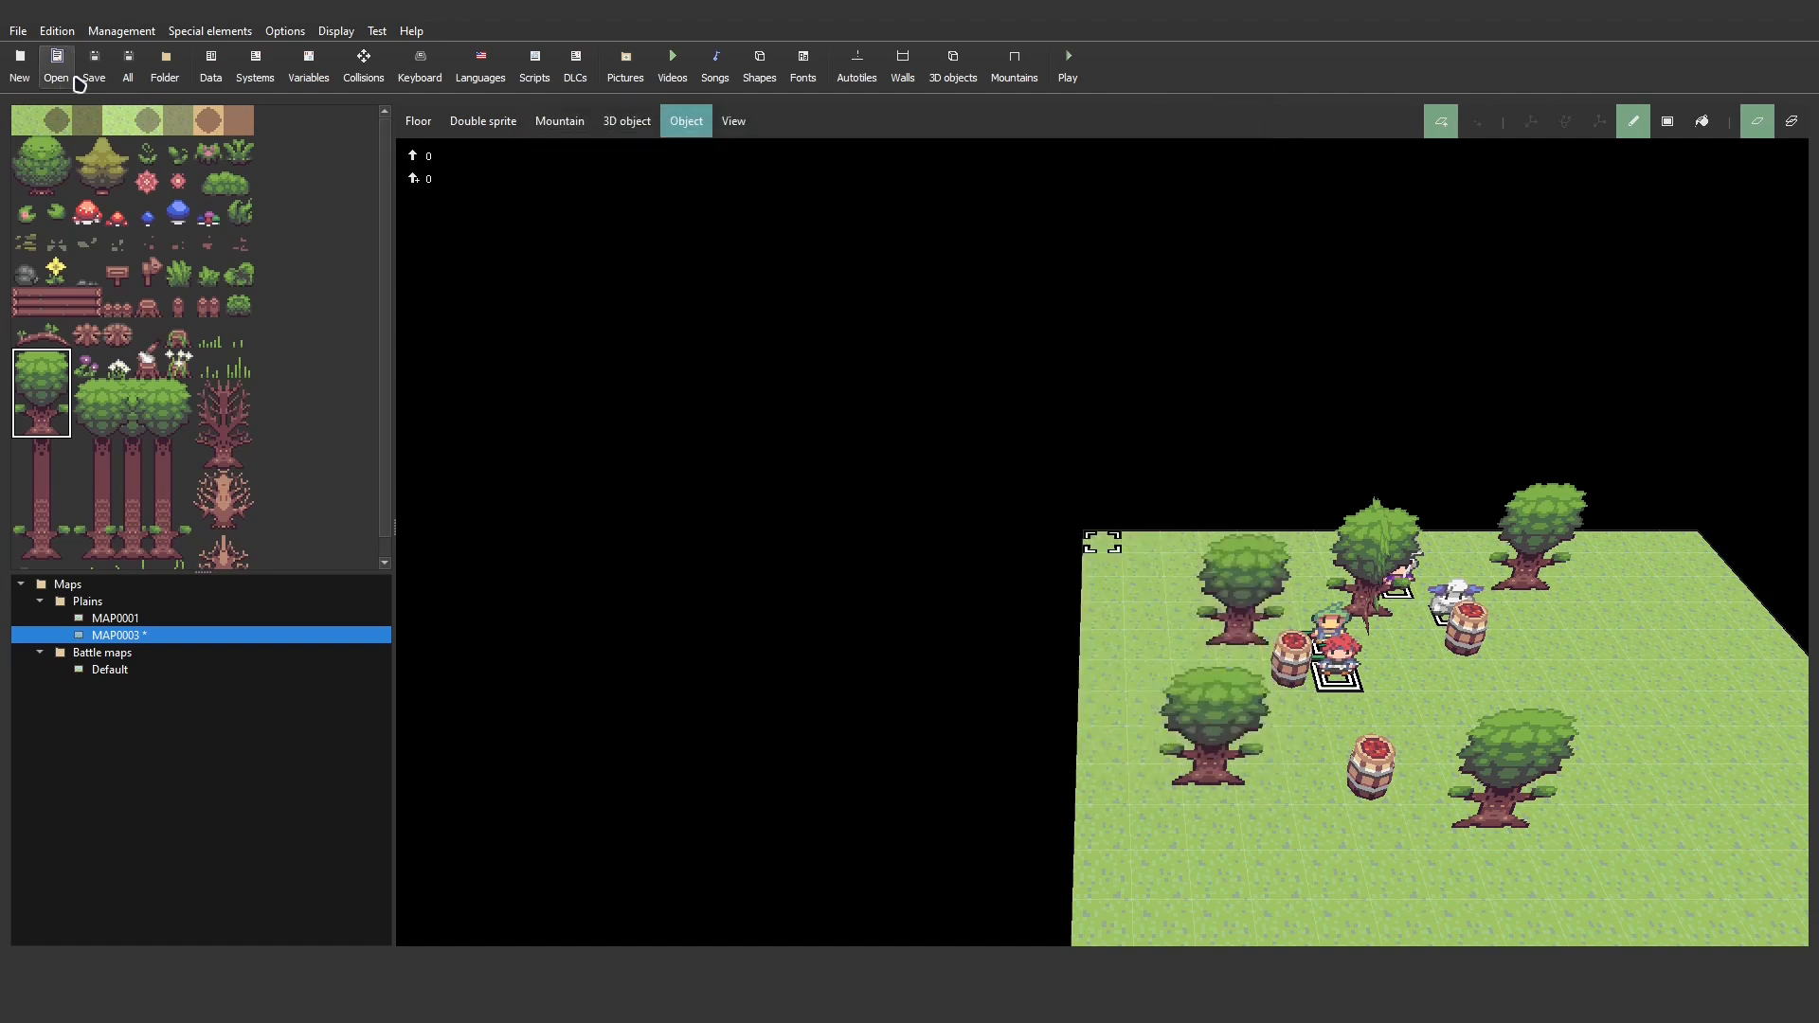
# - Save the map and playtest a new game, triggering the red-haired object's lights and examining the shading on the white and shana objects
pyautogui.click(93, 67)
pyautogui.click(1078, 66)
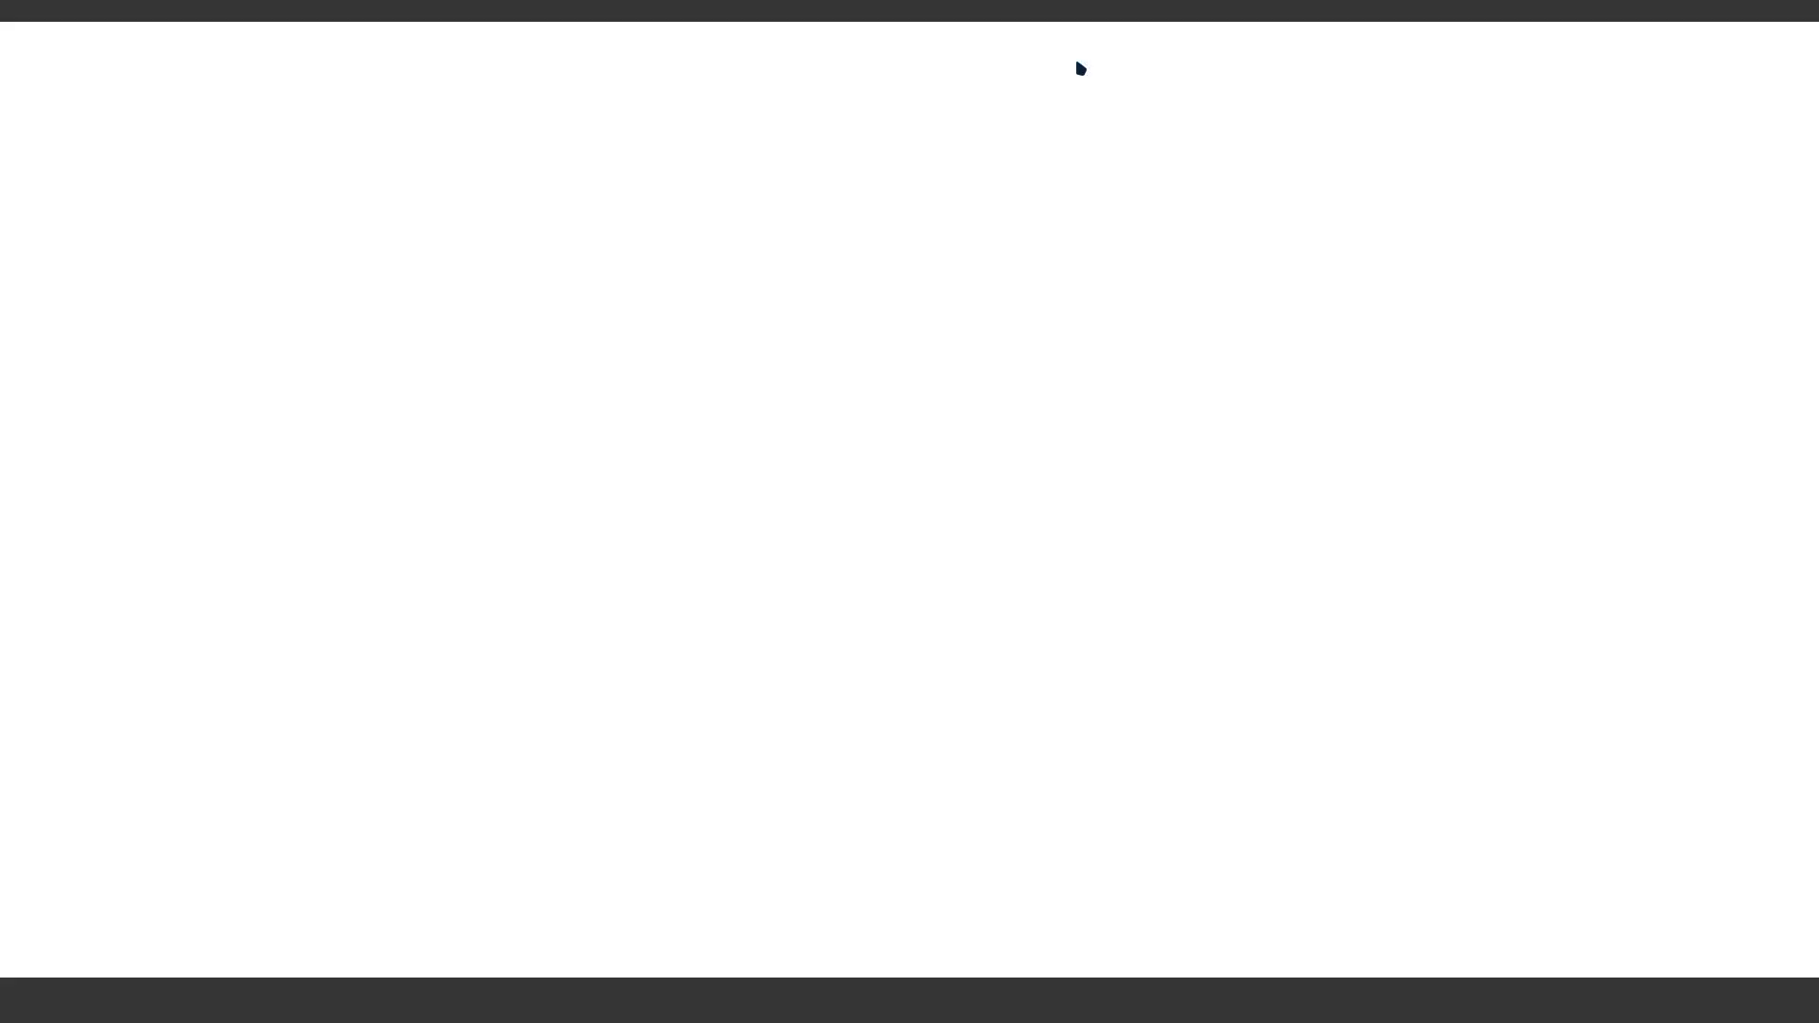
pyautogui.press('Return')
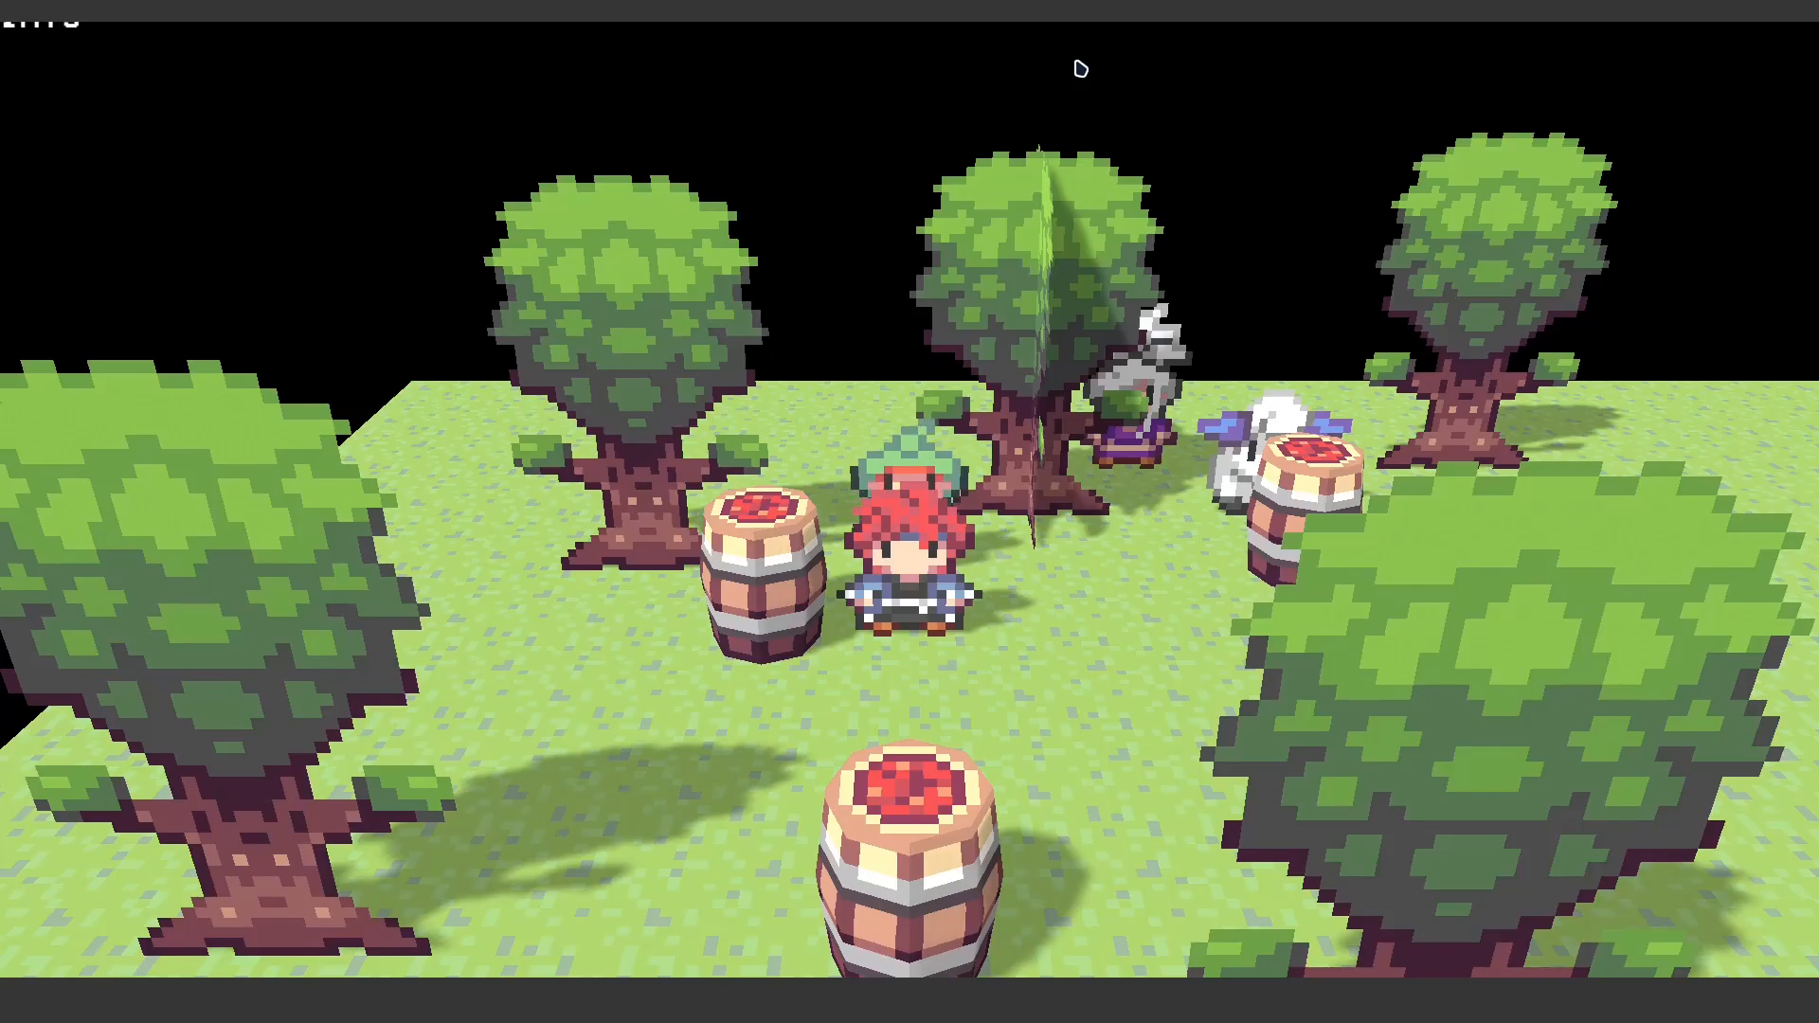
pyautogui.press('Up')
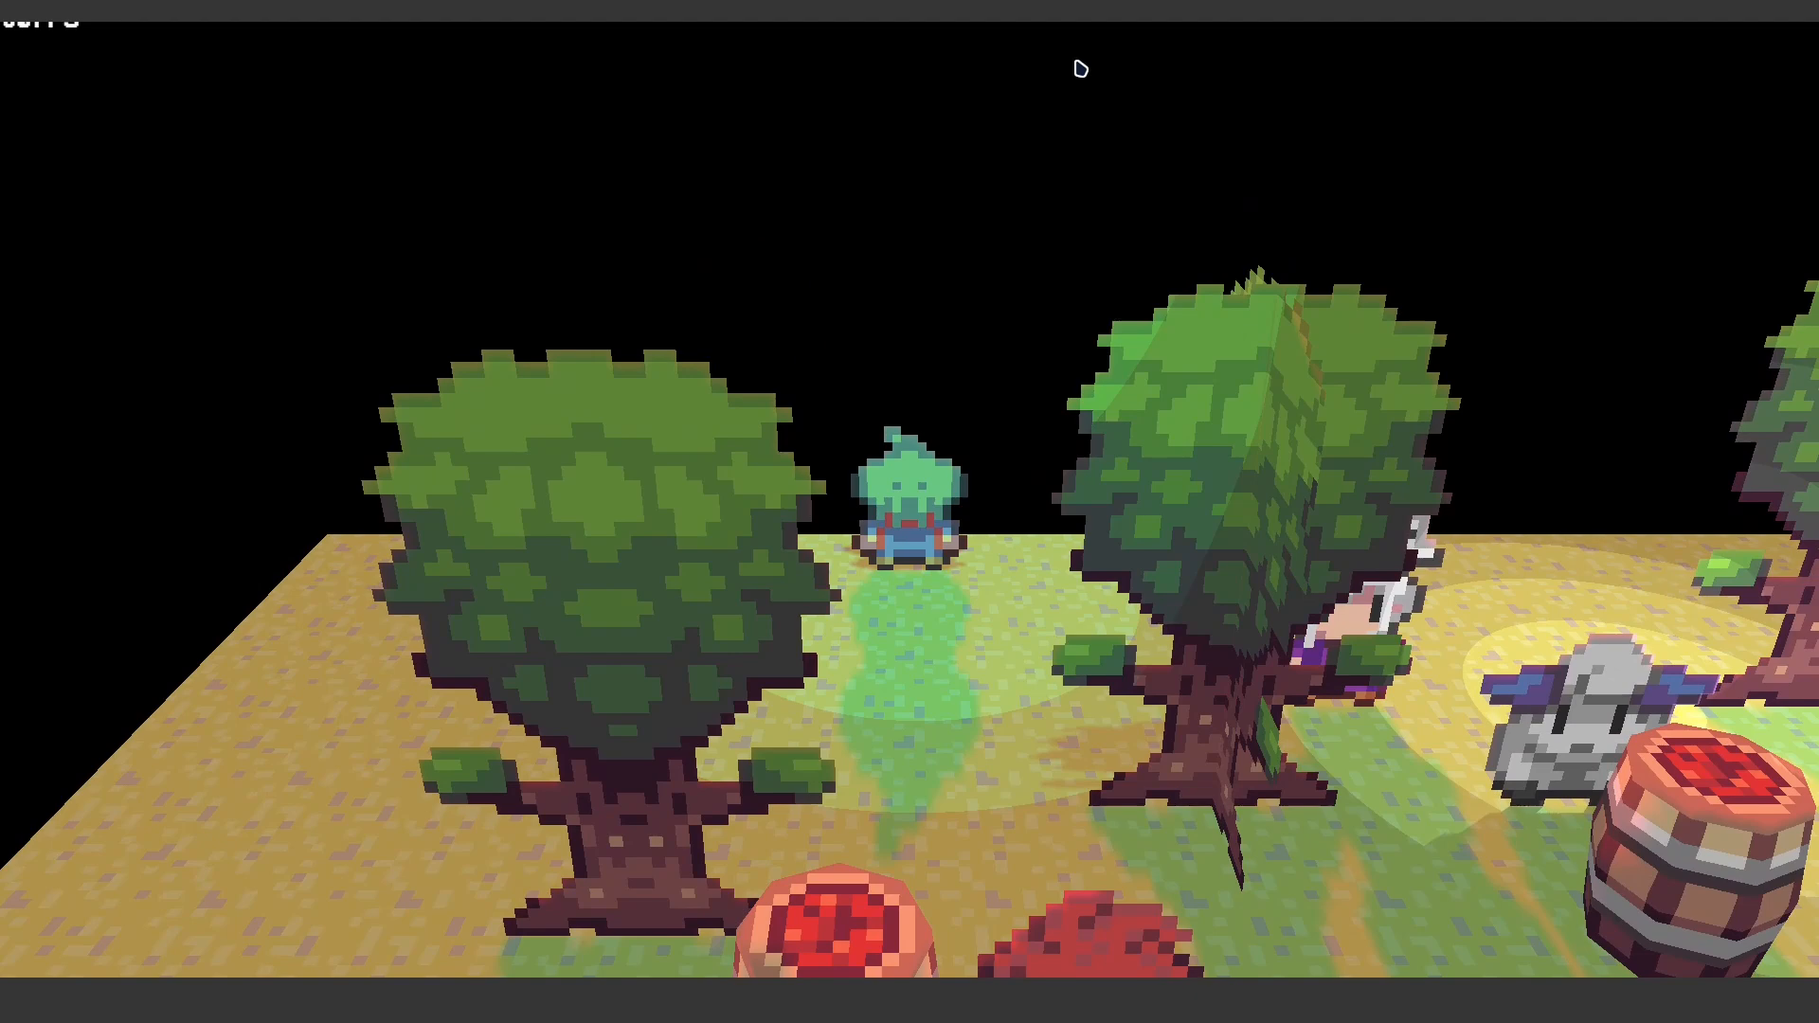
pyautogui.press('Left')
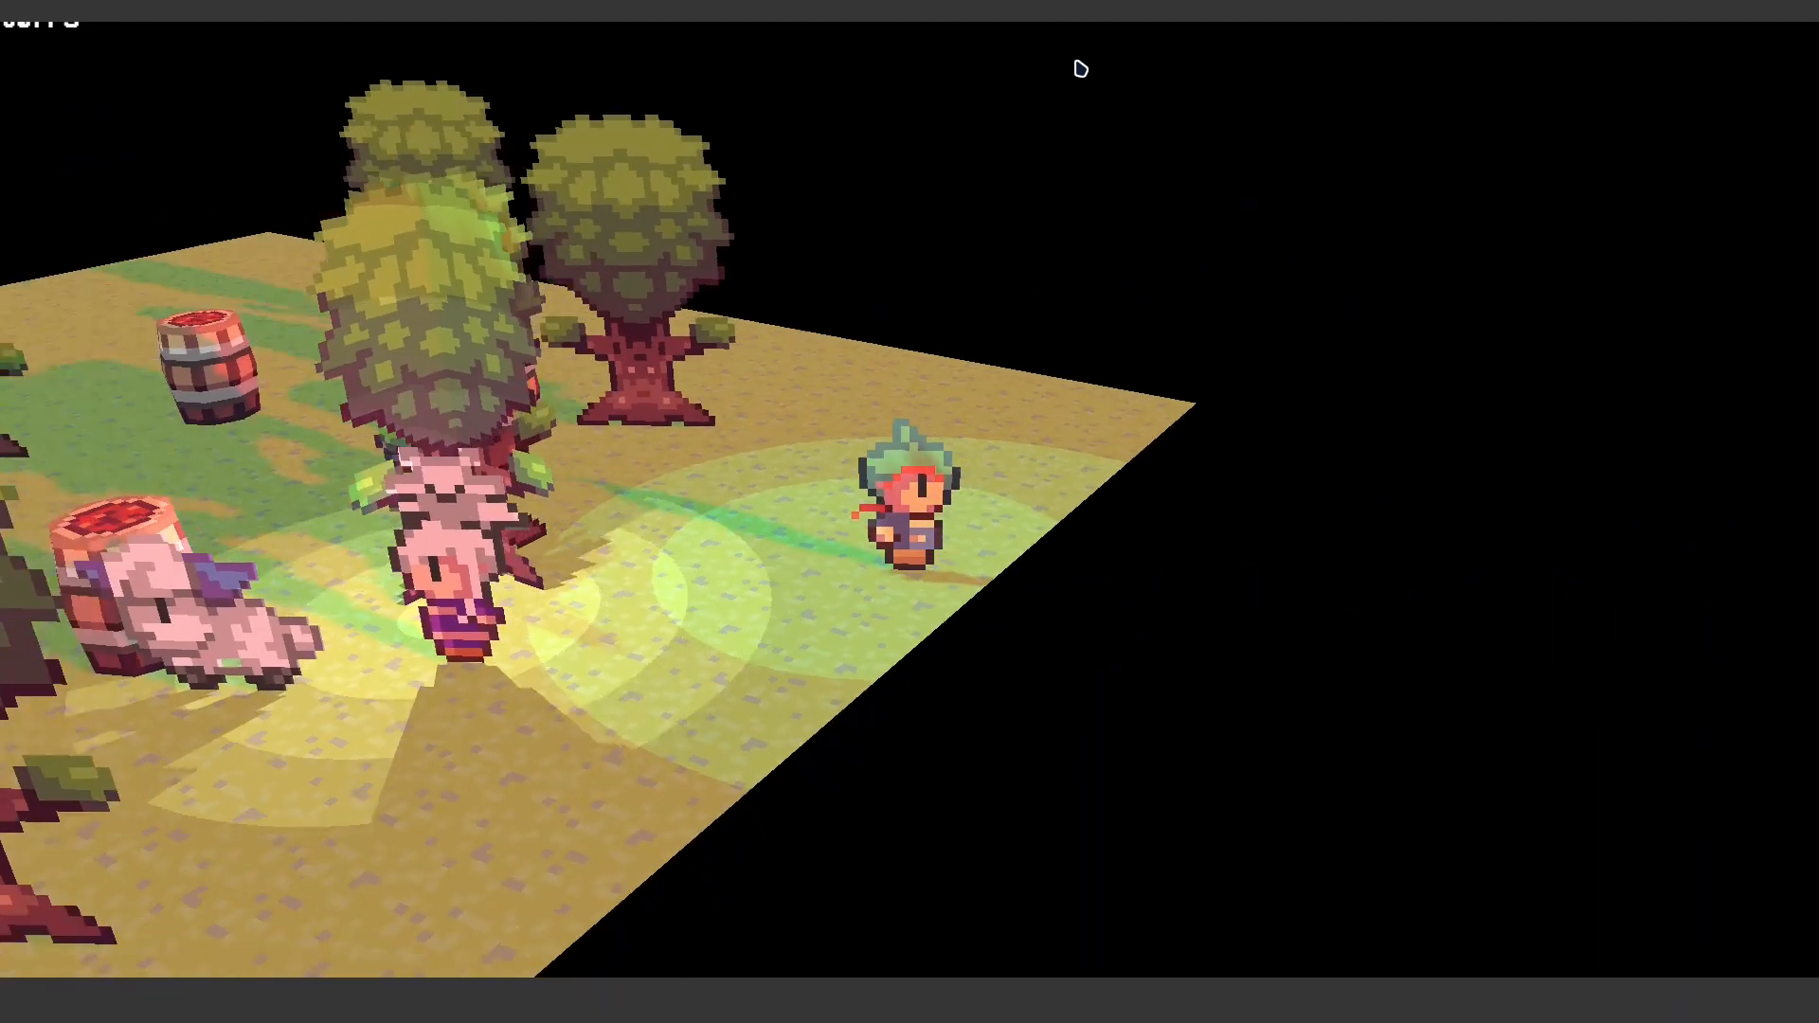
pyautogui.press('a')
pyautogui.press('Left')
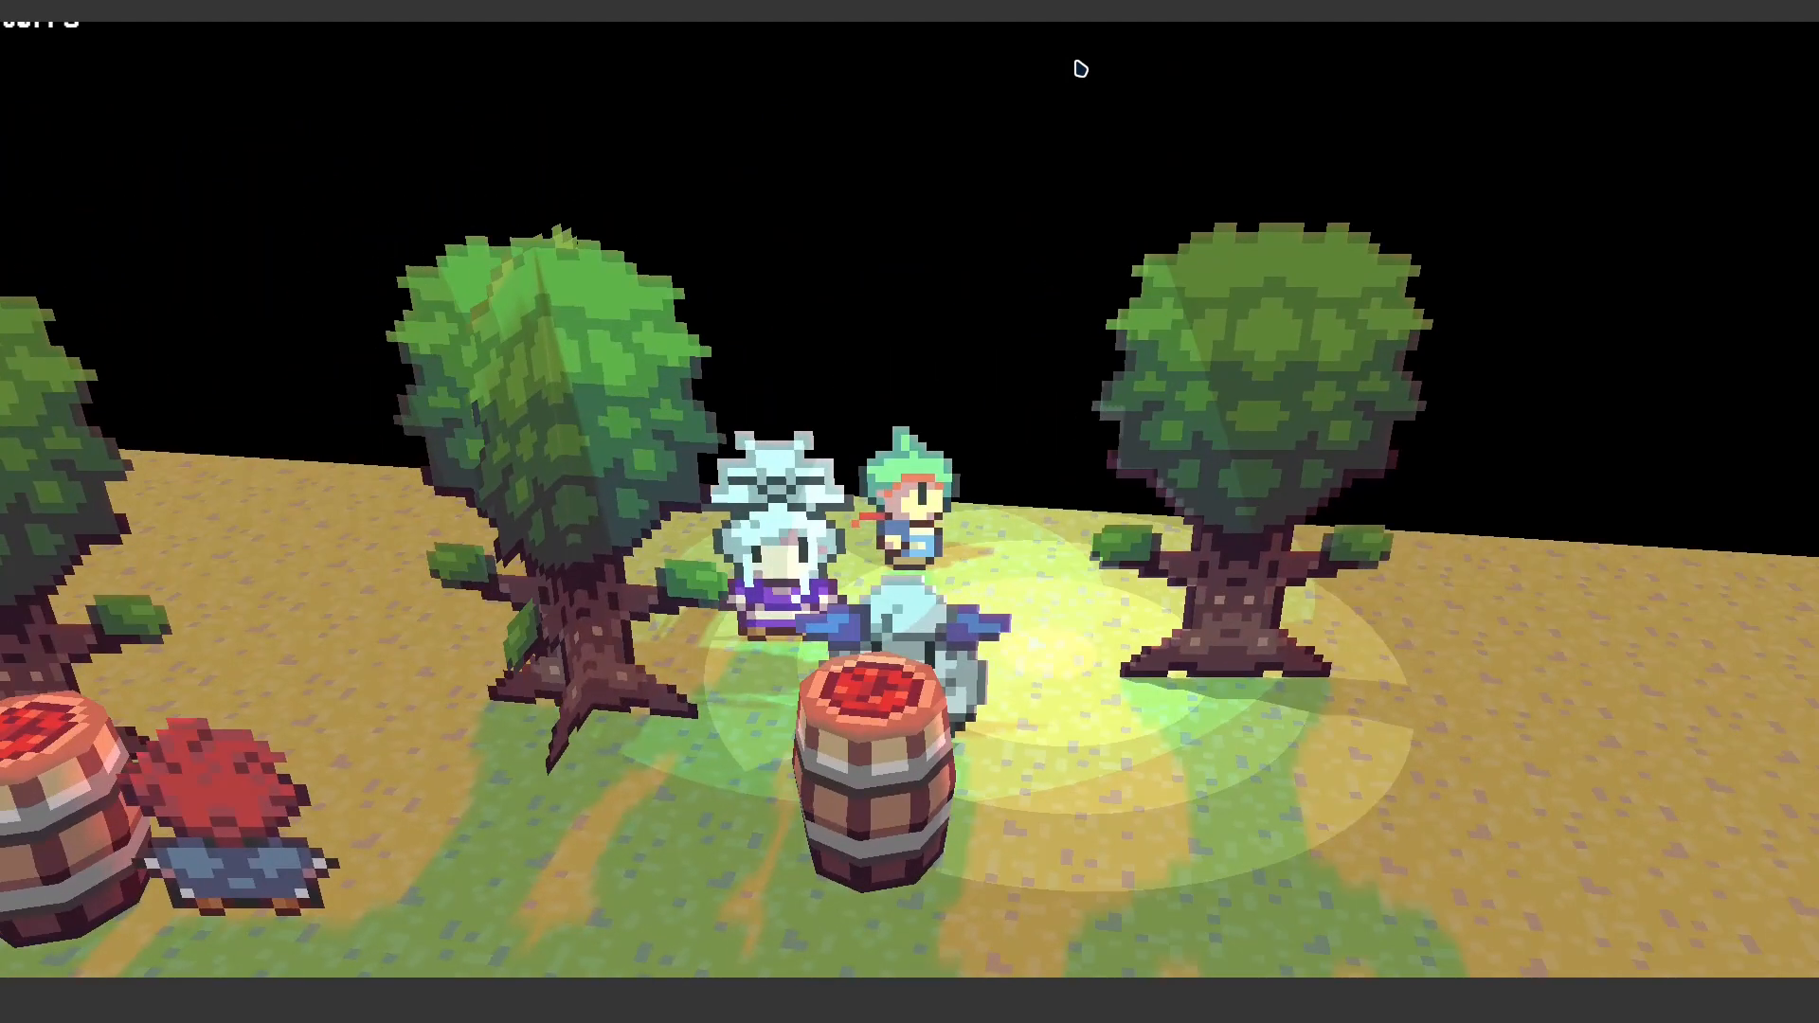
pyautogui.press('d')
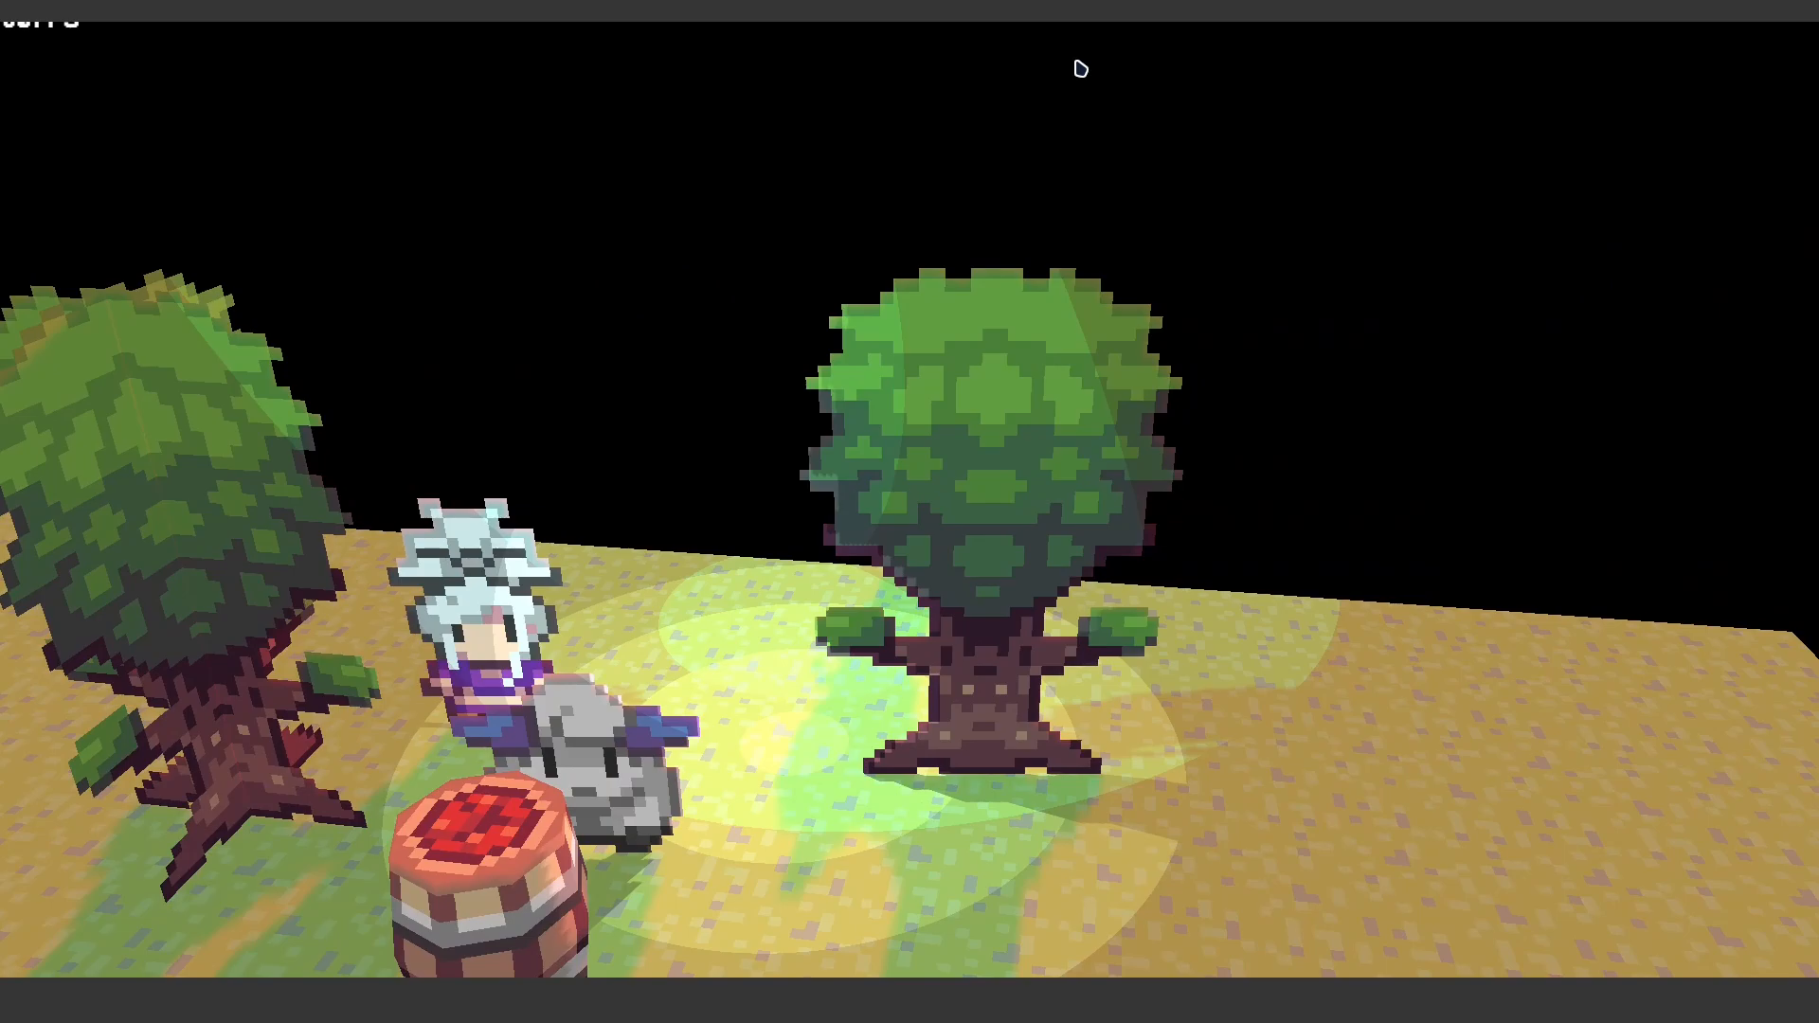
pyautogui.hotkey('alt', 'F4')
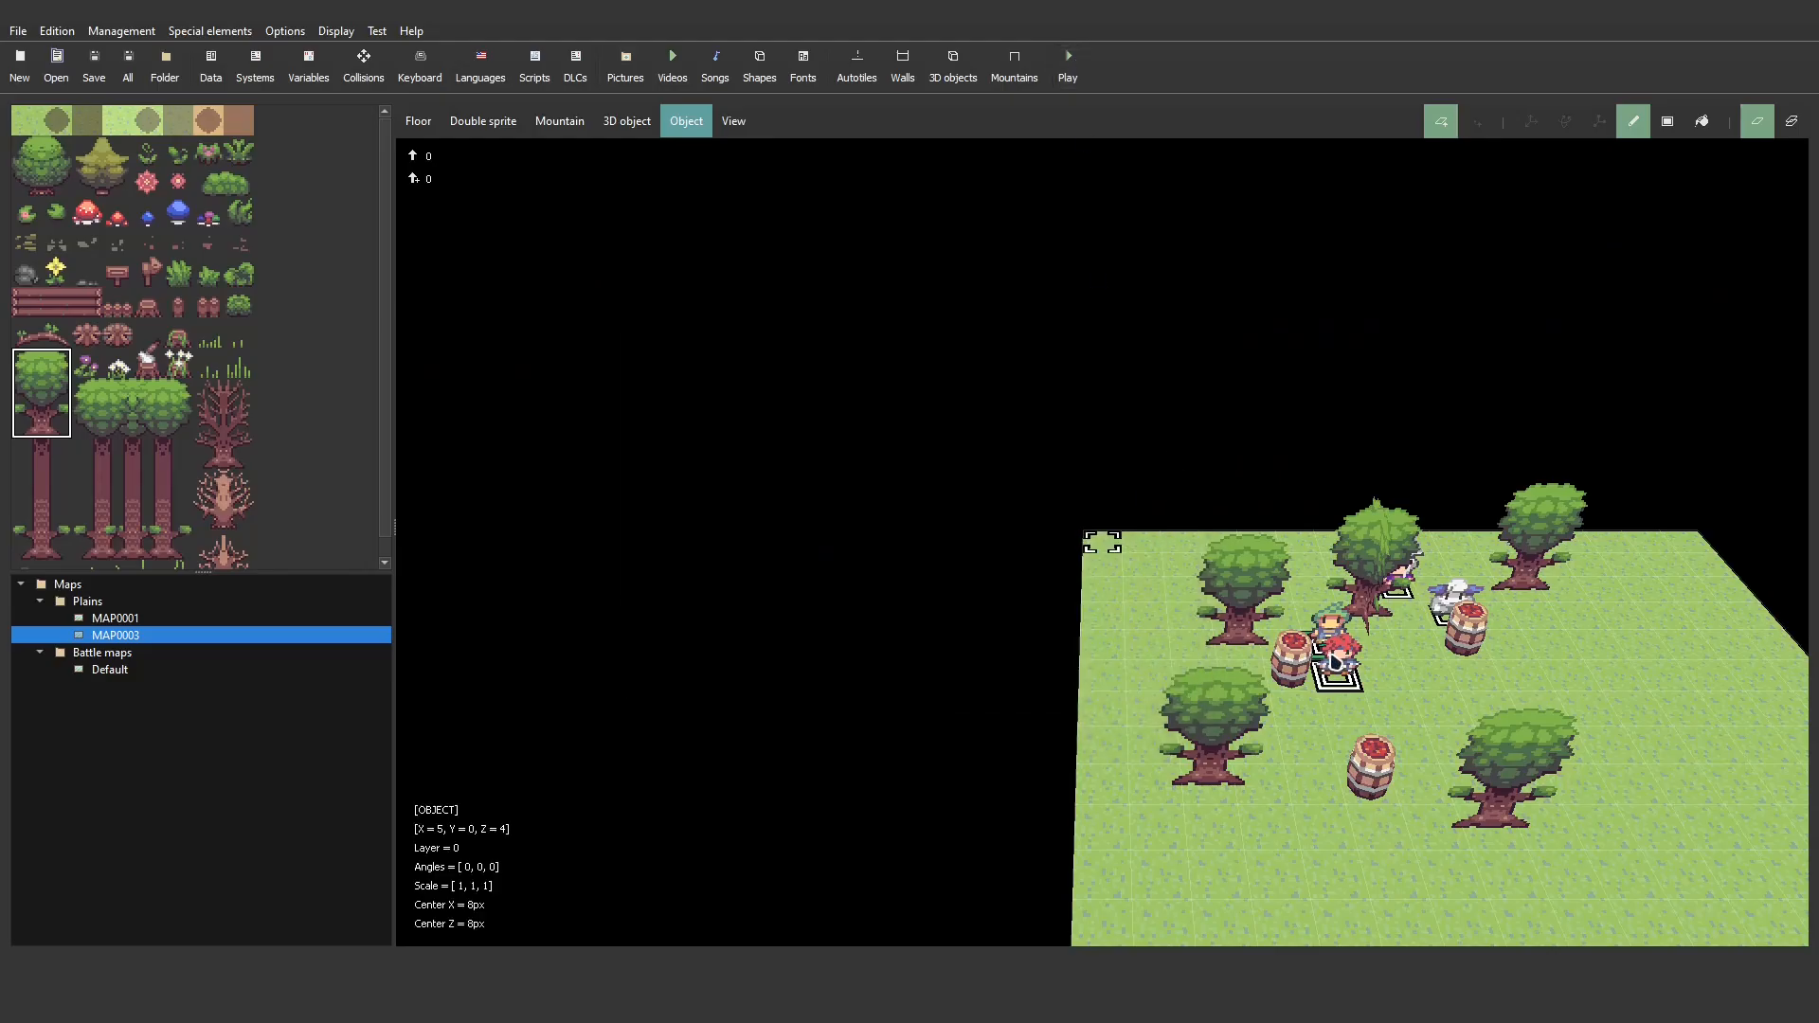
# - Set the z offset of the red-haired object's point light to 1 and accept the object's changes
pyautogui.doubleClick(1343, 681)
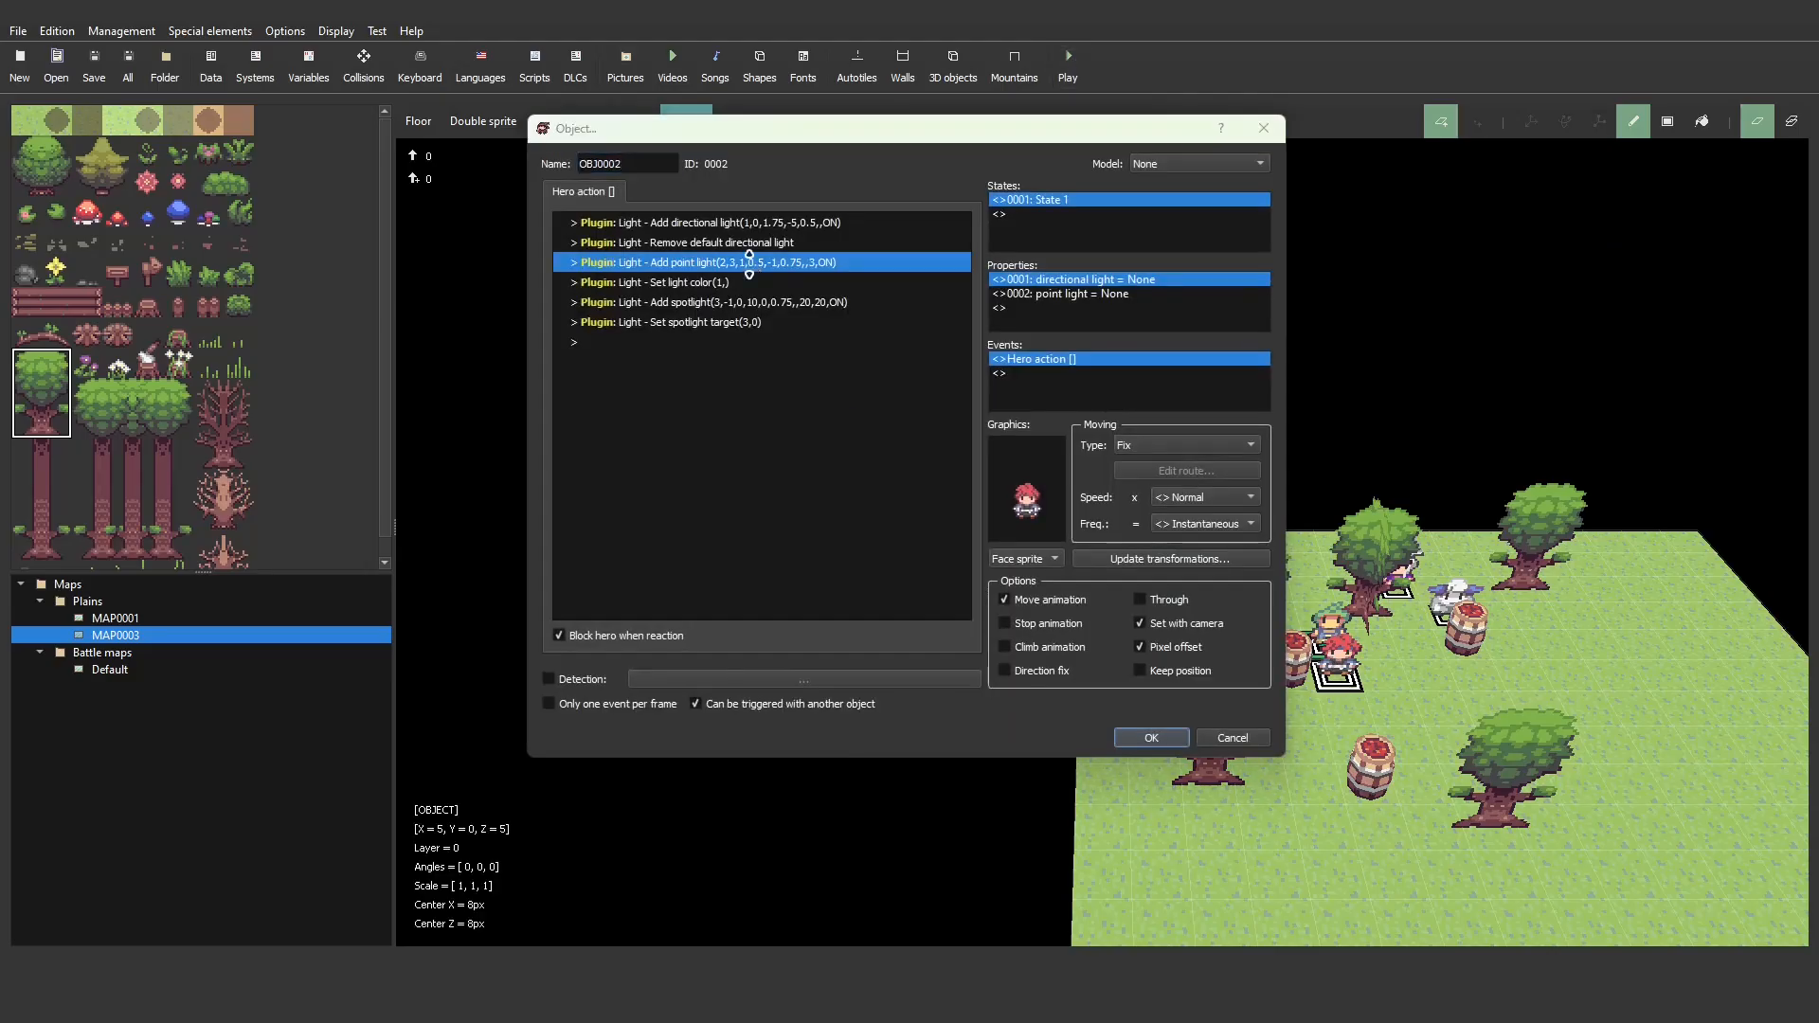
pyautogui.doubleClick(753, 271)
pyautogui.doubleClick(792, 473)
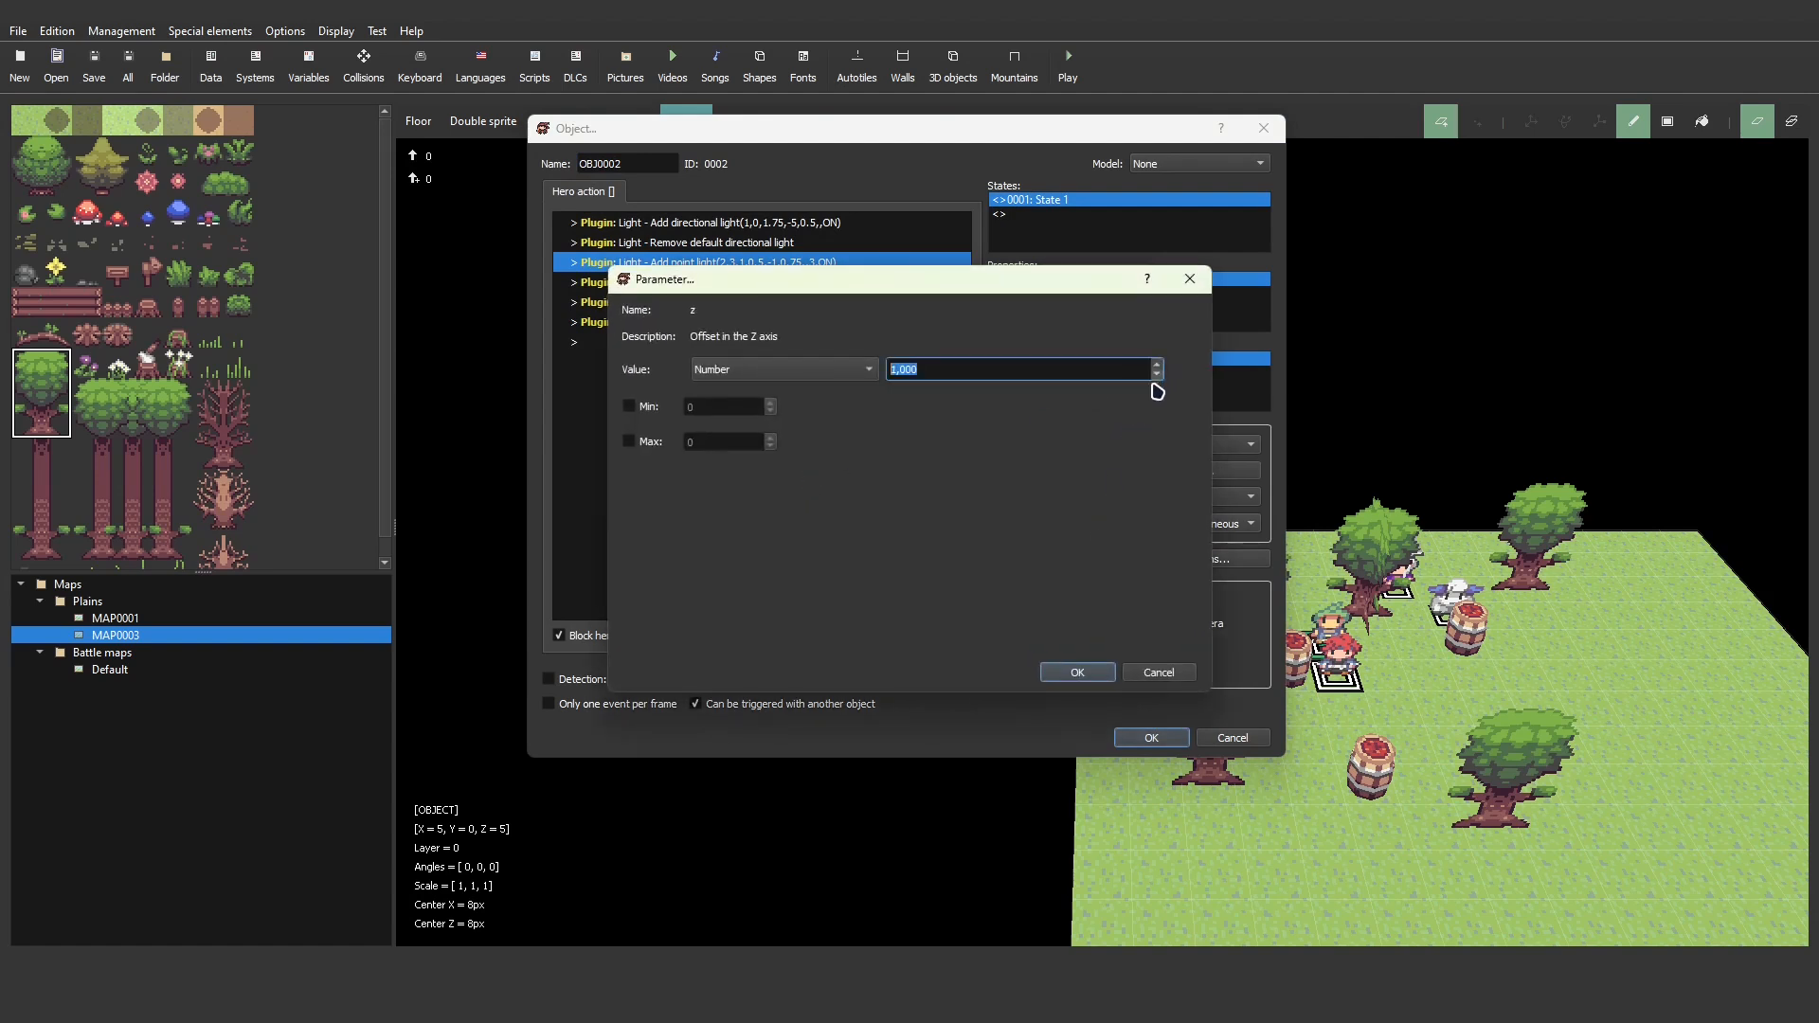
pyautogui.click(1090, 671)
pyautogui.click(1016, 588)
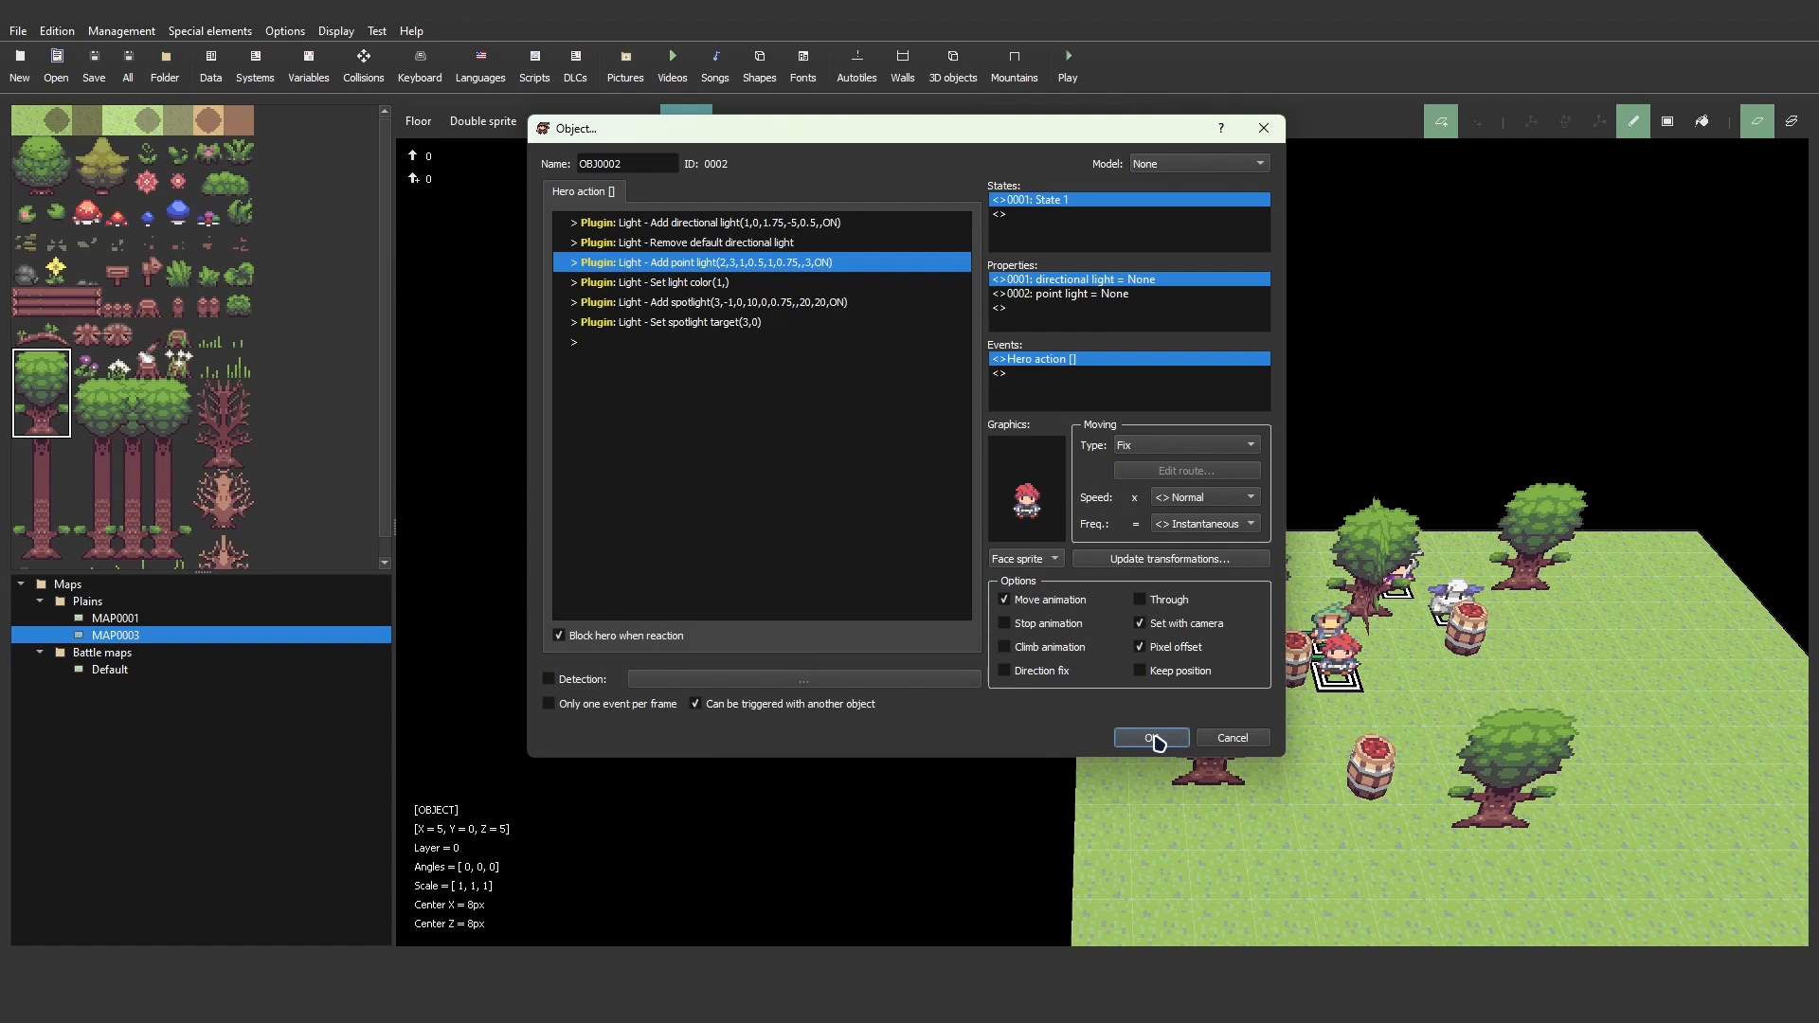
pyautogui.click(1151, 737)
# - Playtest the map again, trigger the lights and walk around the trees to examine the repositioned point light
pyautogui.click(1071, 62)
pyautogui.press('Return')
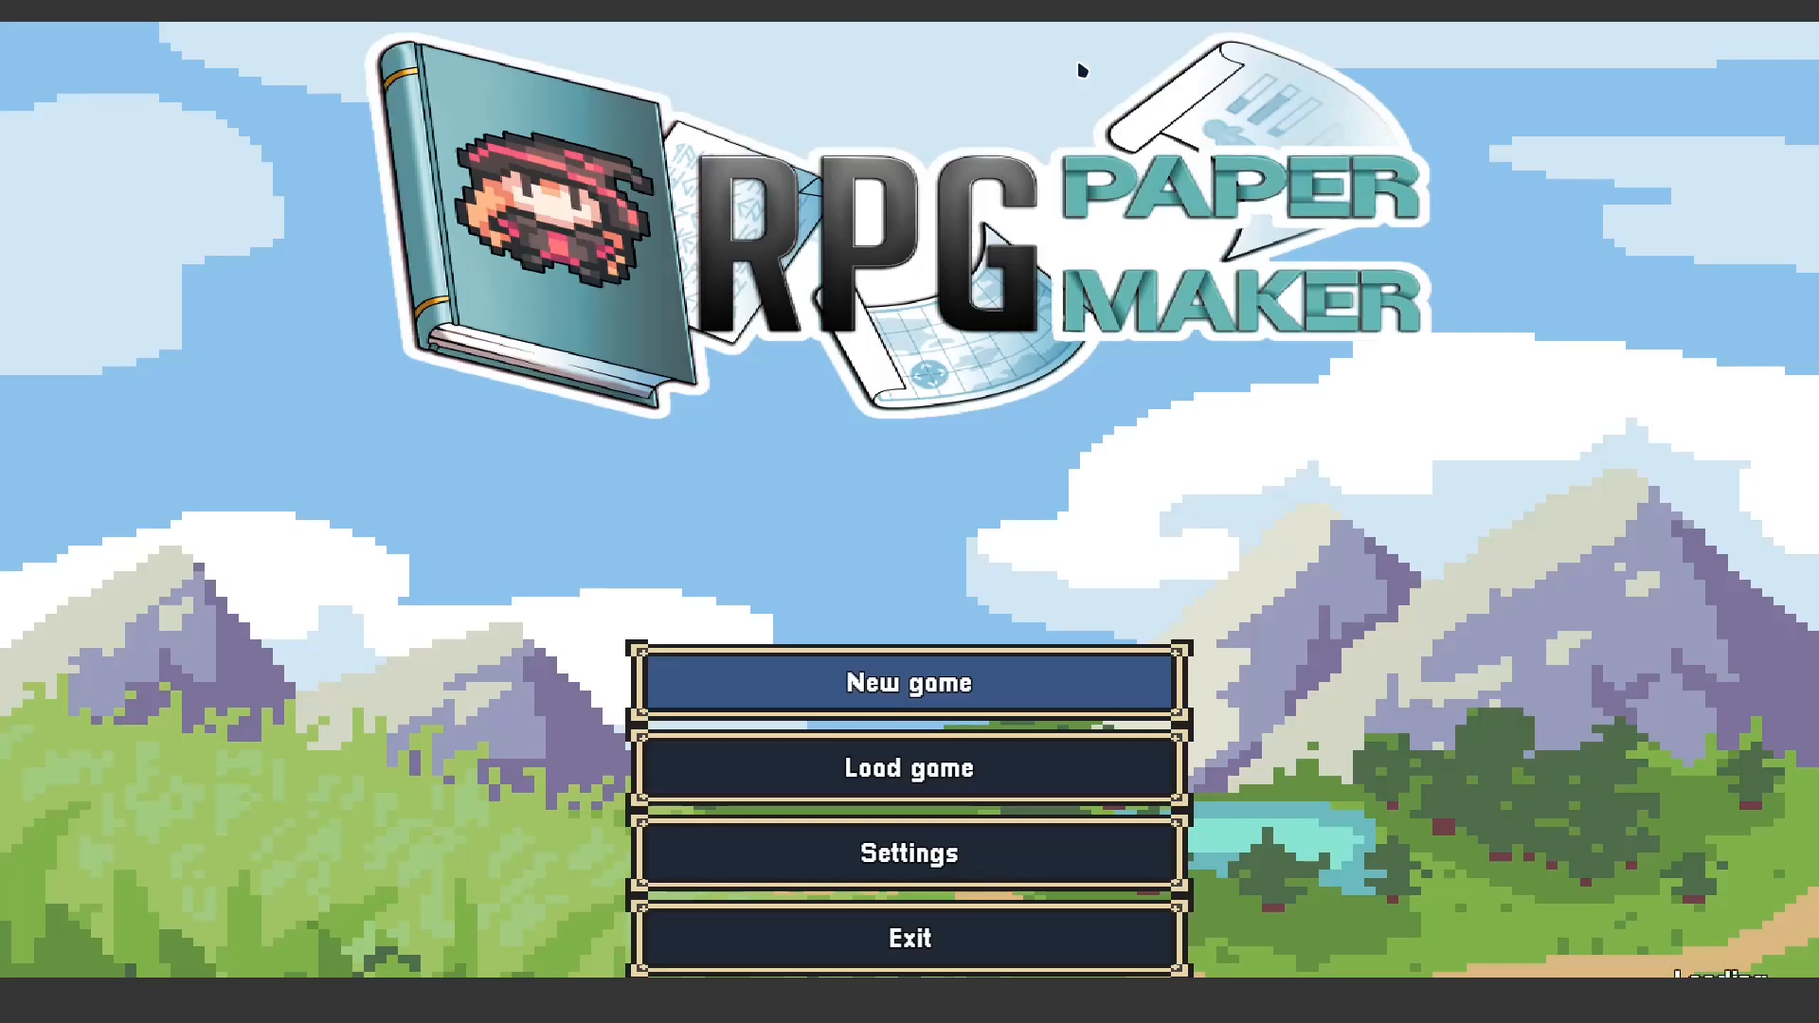
pyautogui.press('Return')
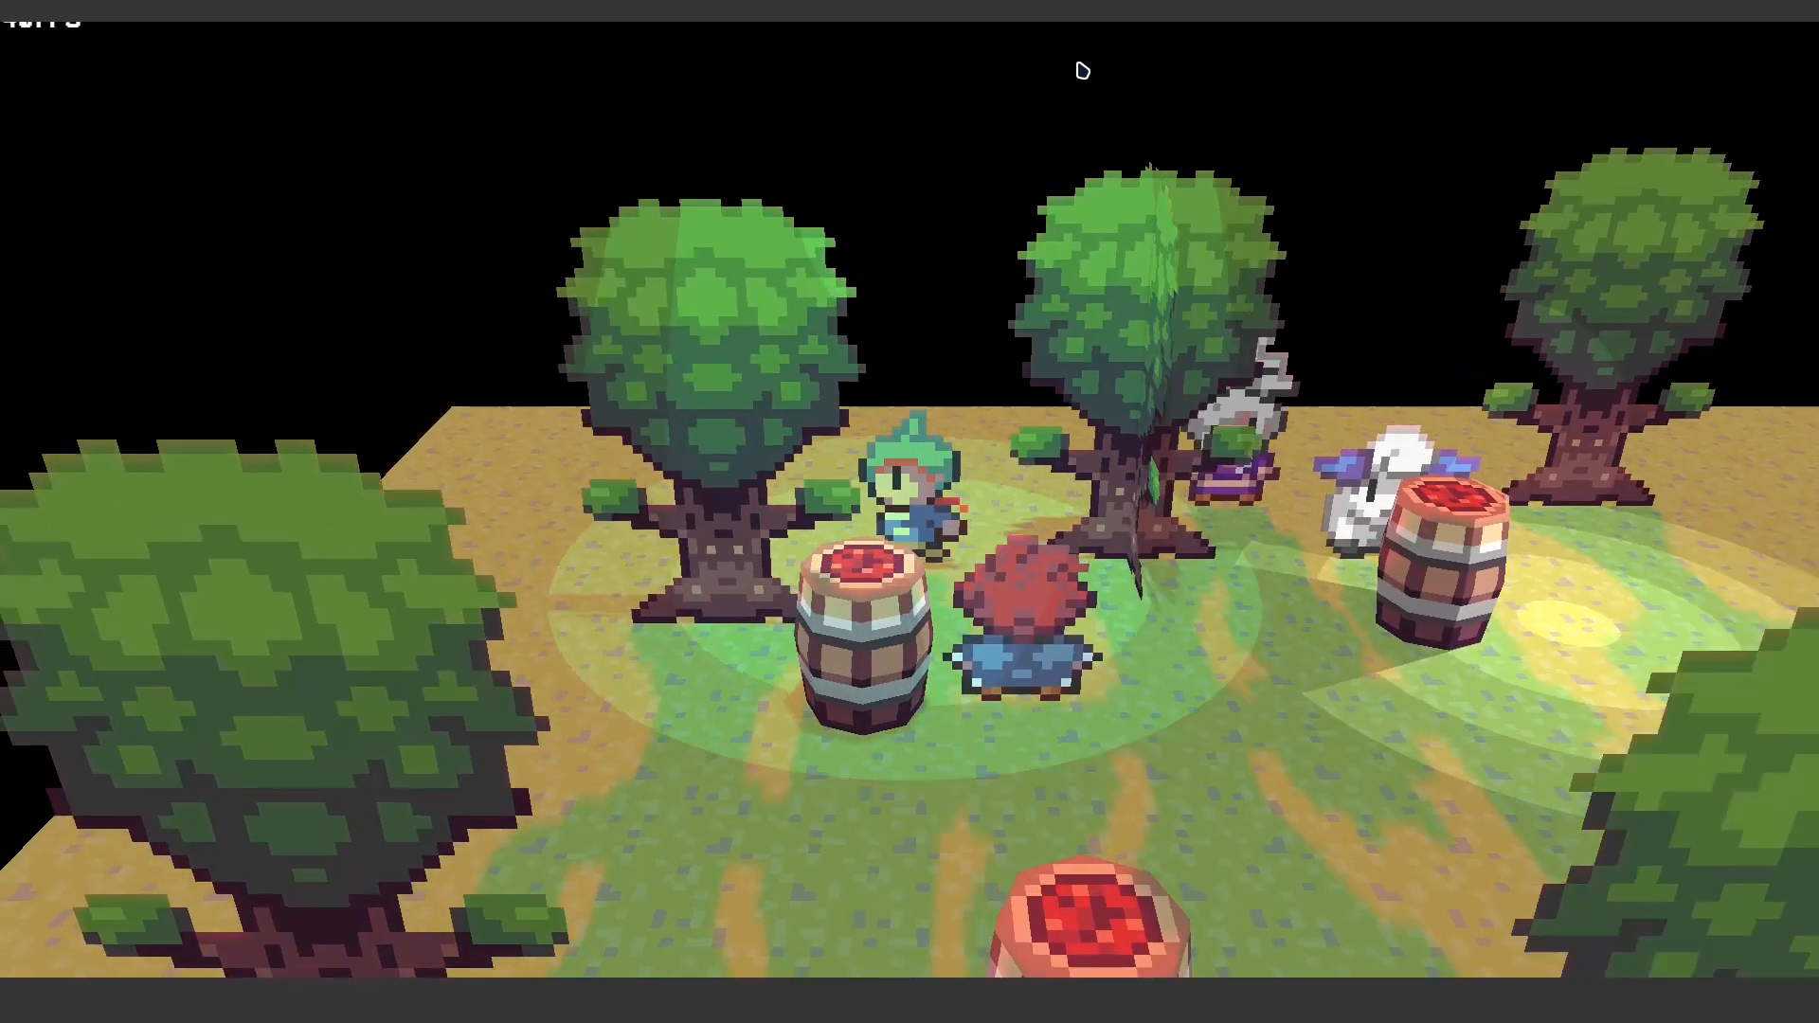
pyautogui.press('Up')
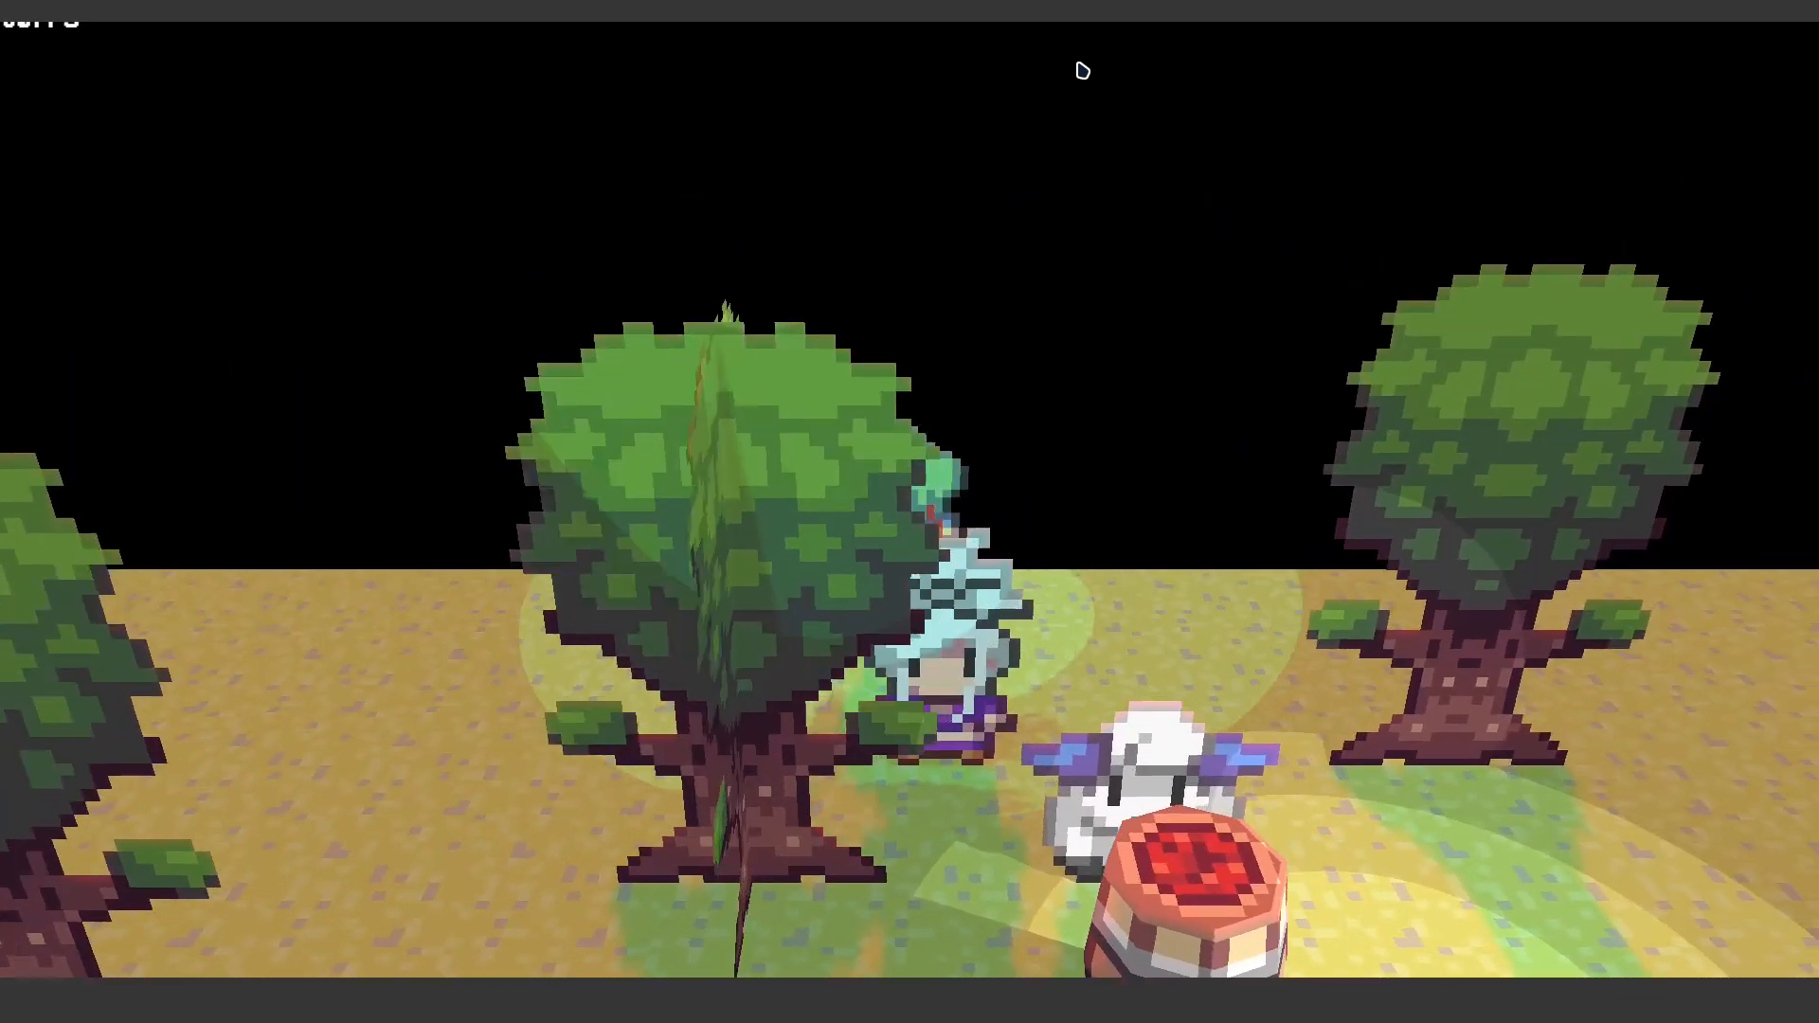
pyautogui.press('Right')
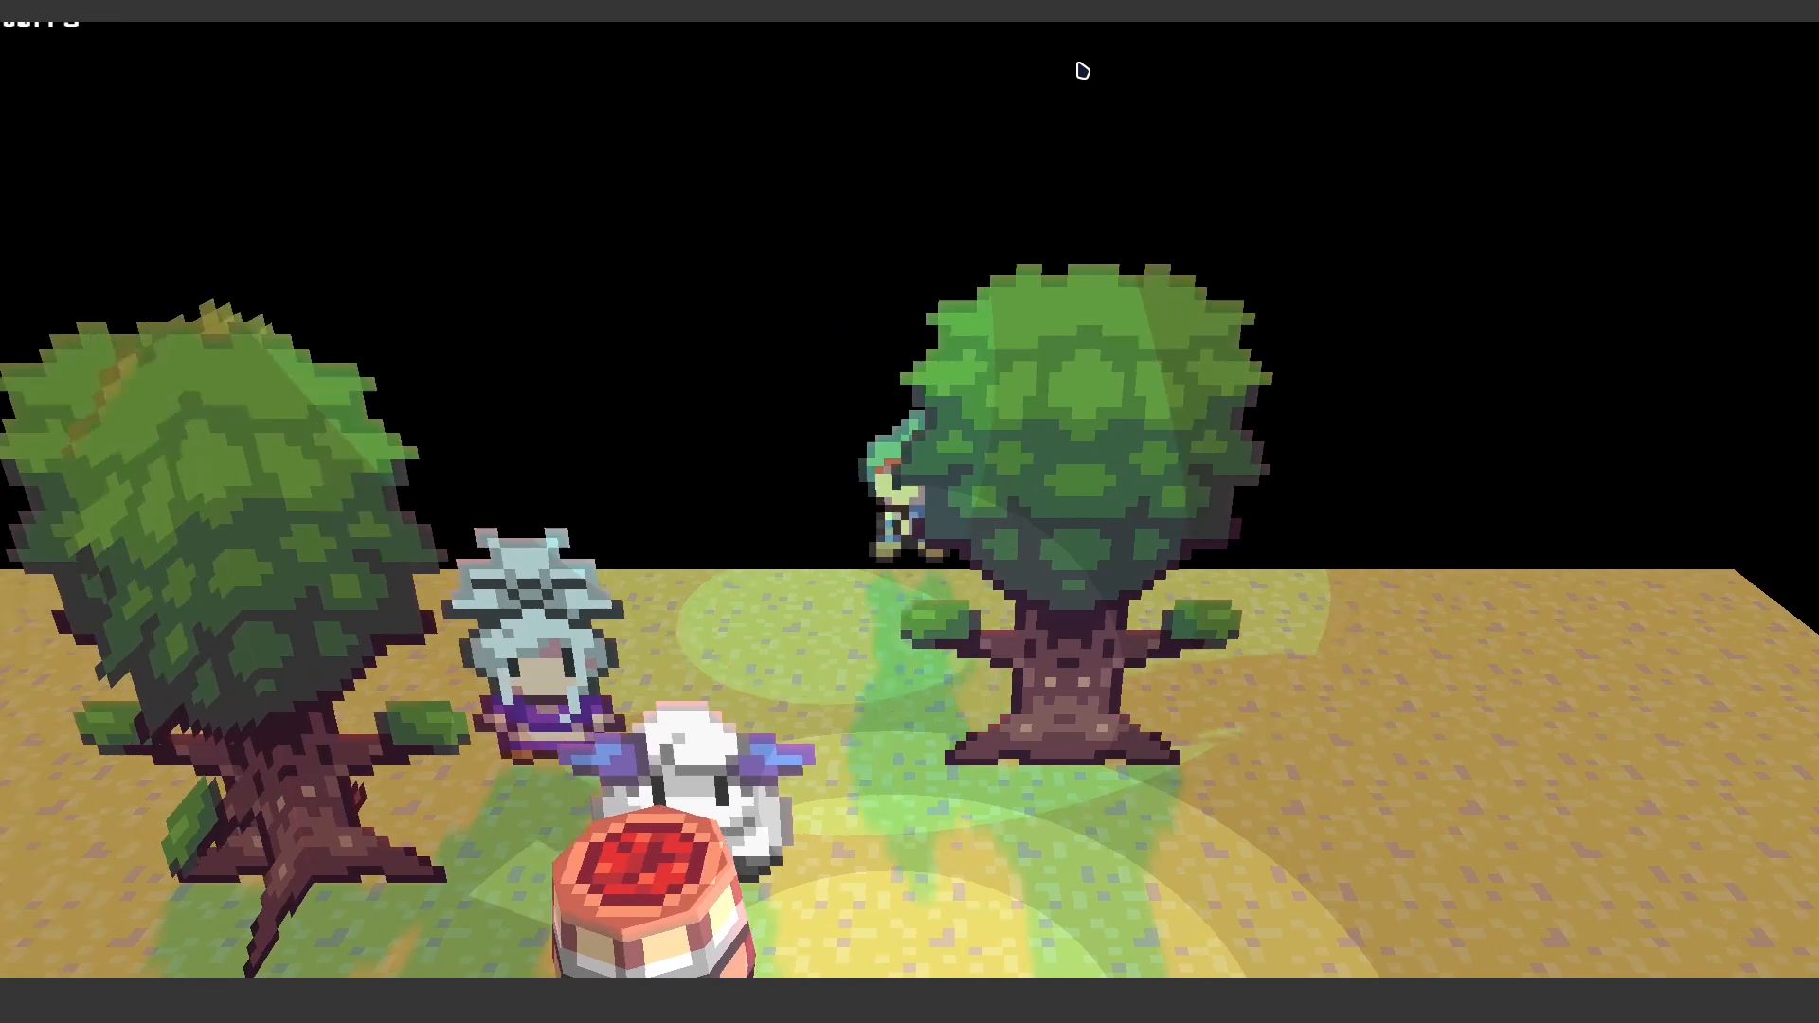
pyautogui.press('Left')
pyautogui.press('Left')
pyautogui.press('Down')
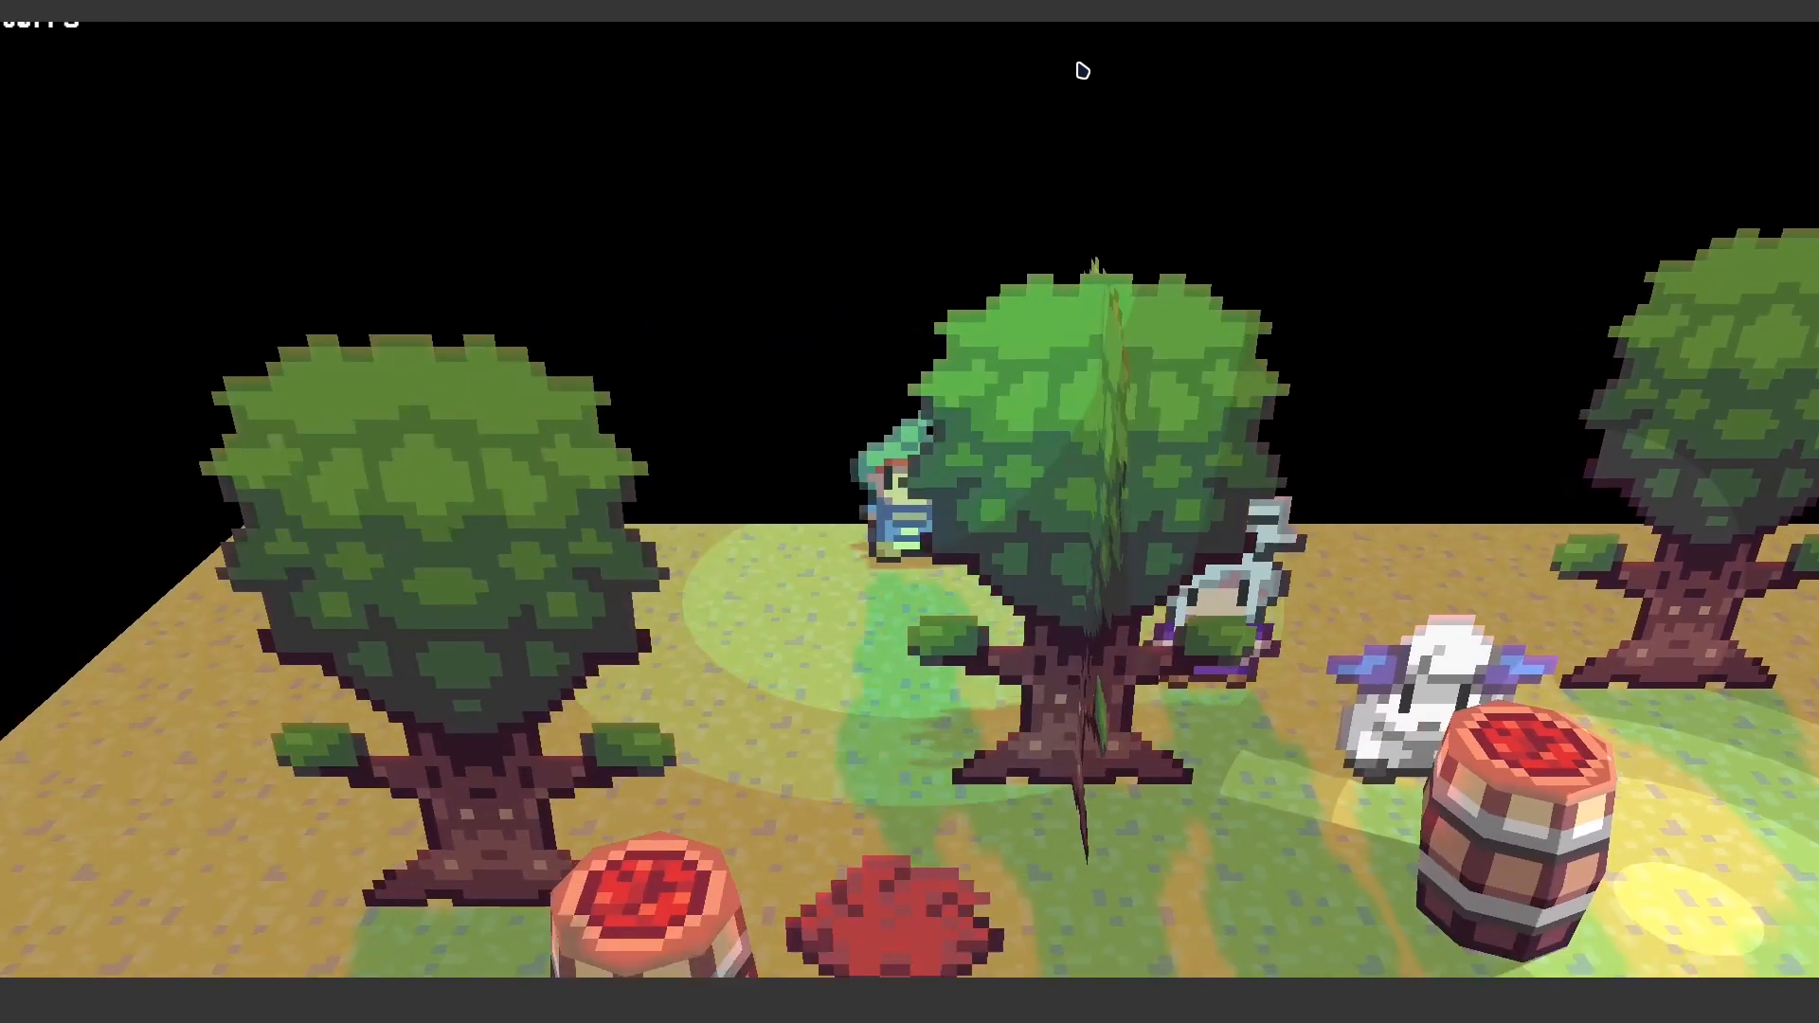
pyautogui.press('Left')
pyautogui.hotkey('alt', 'F4')
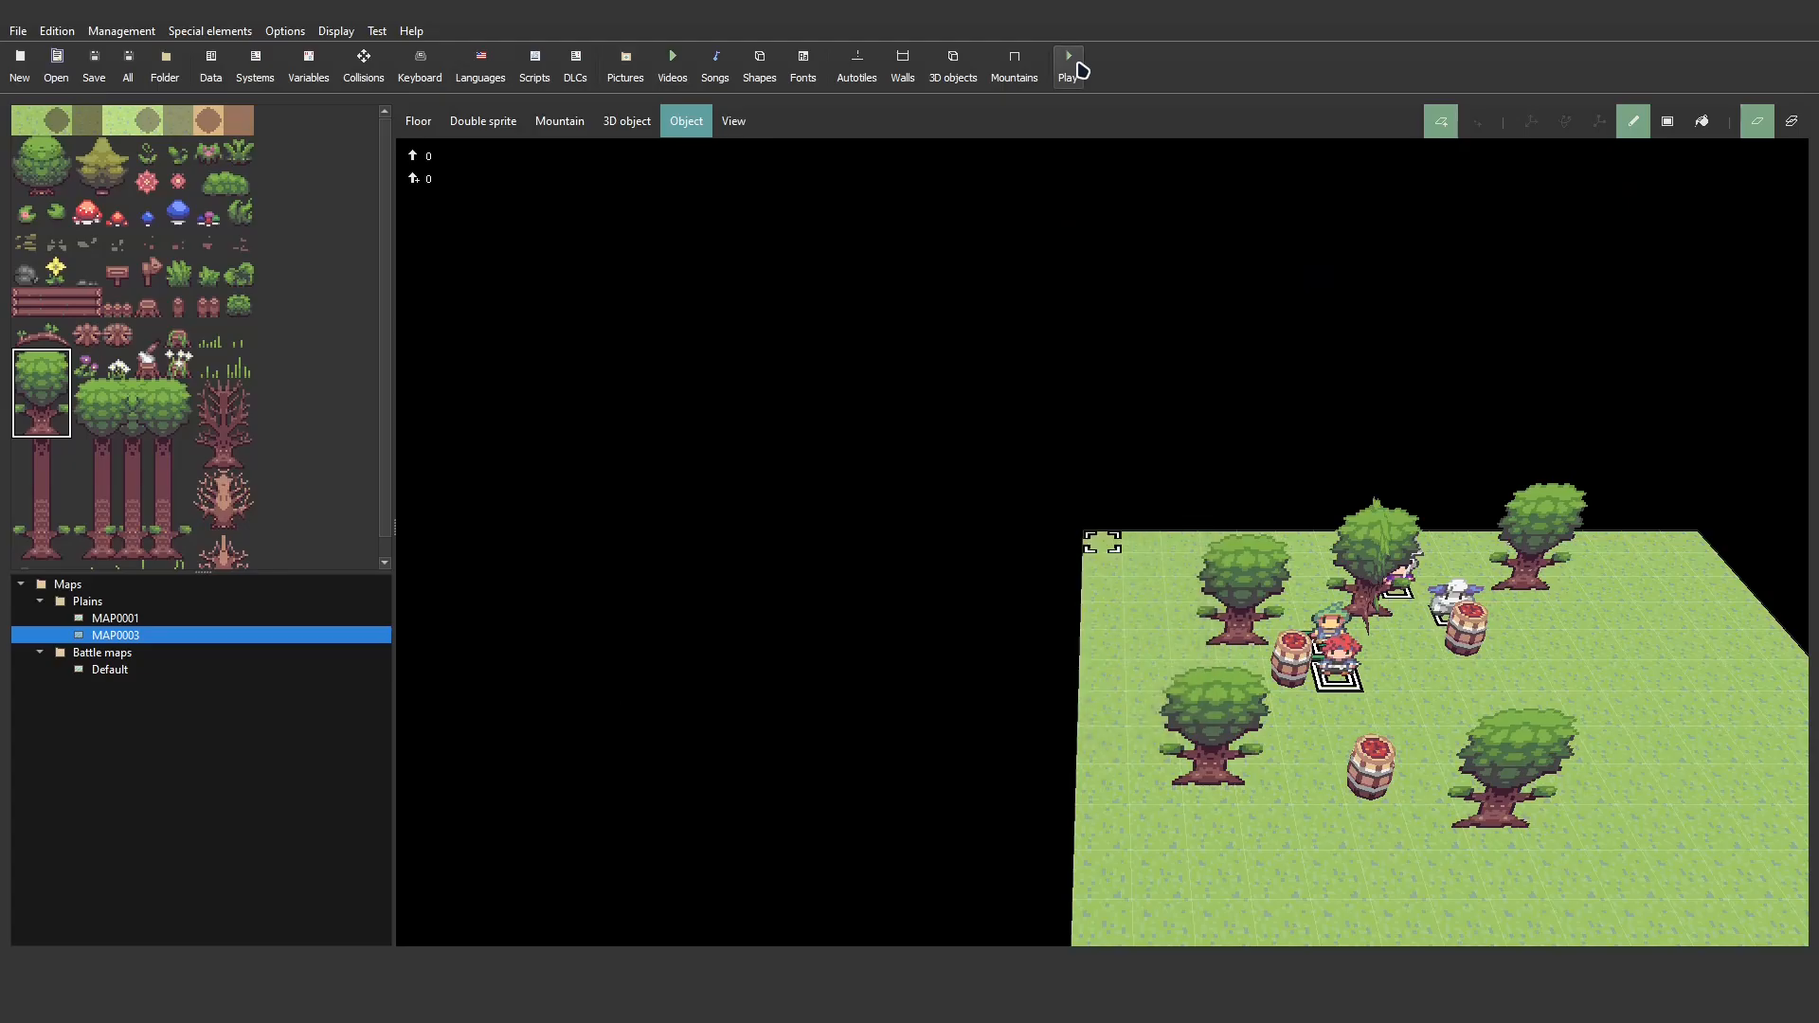
# - Try anchoring the red-haired object's point light to object id 7 and accept the object's changes
pyautogui.press('Return')
pyautogui.doubleClick(532, 264)
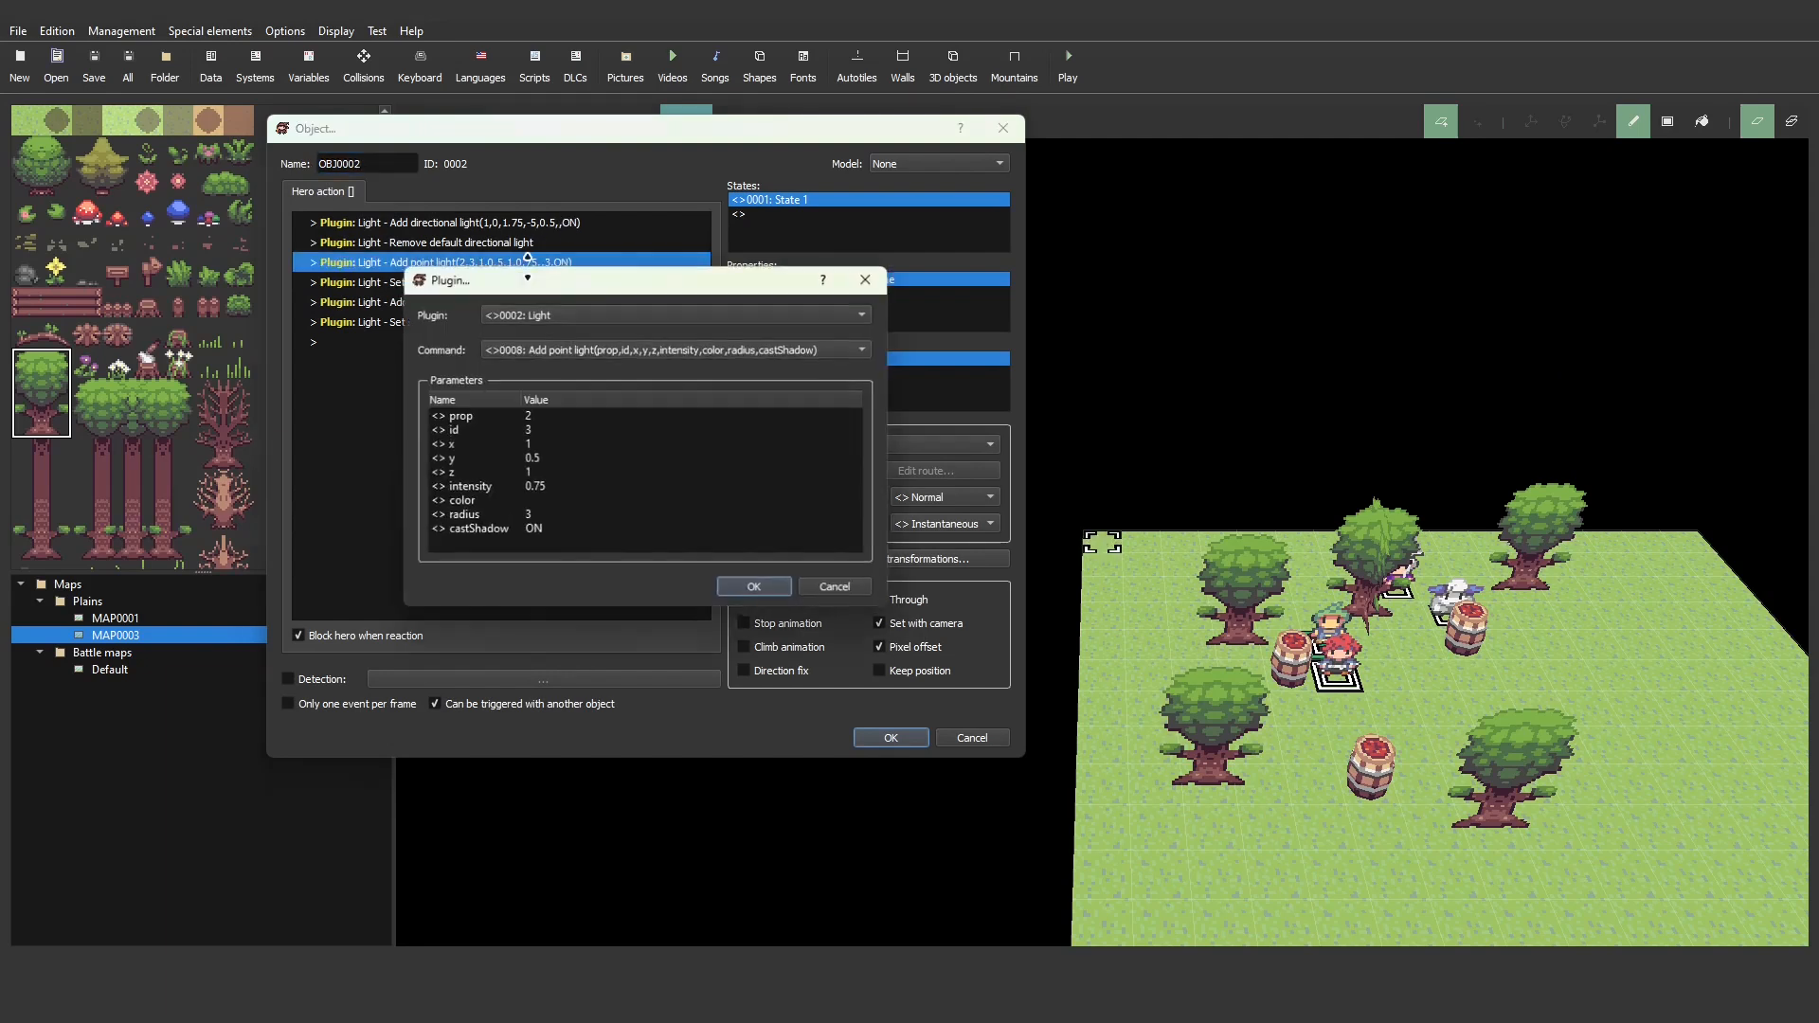
pyautogui.doubleClick(531, 429)
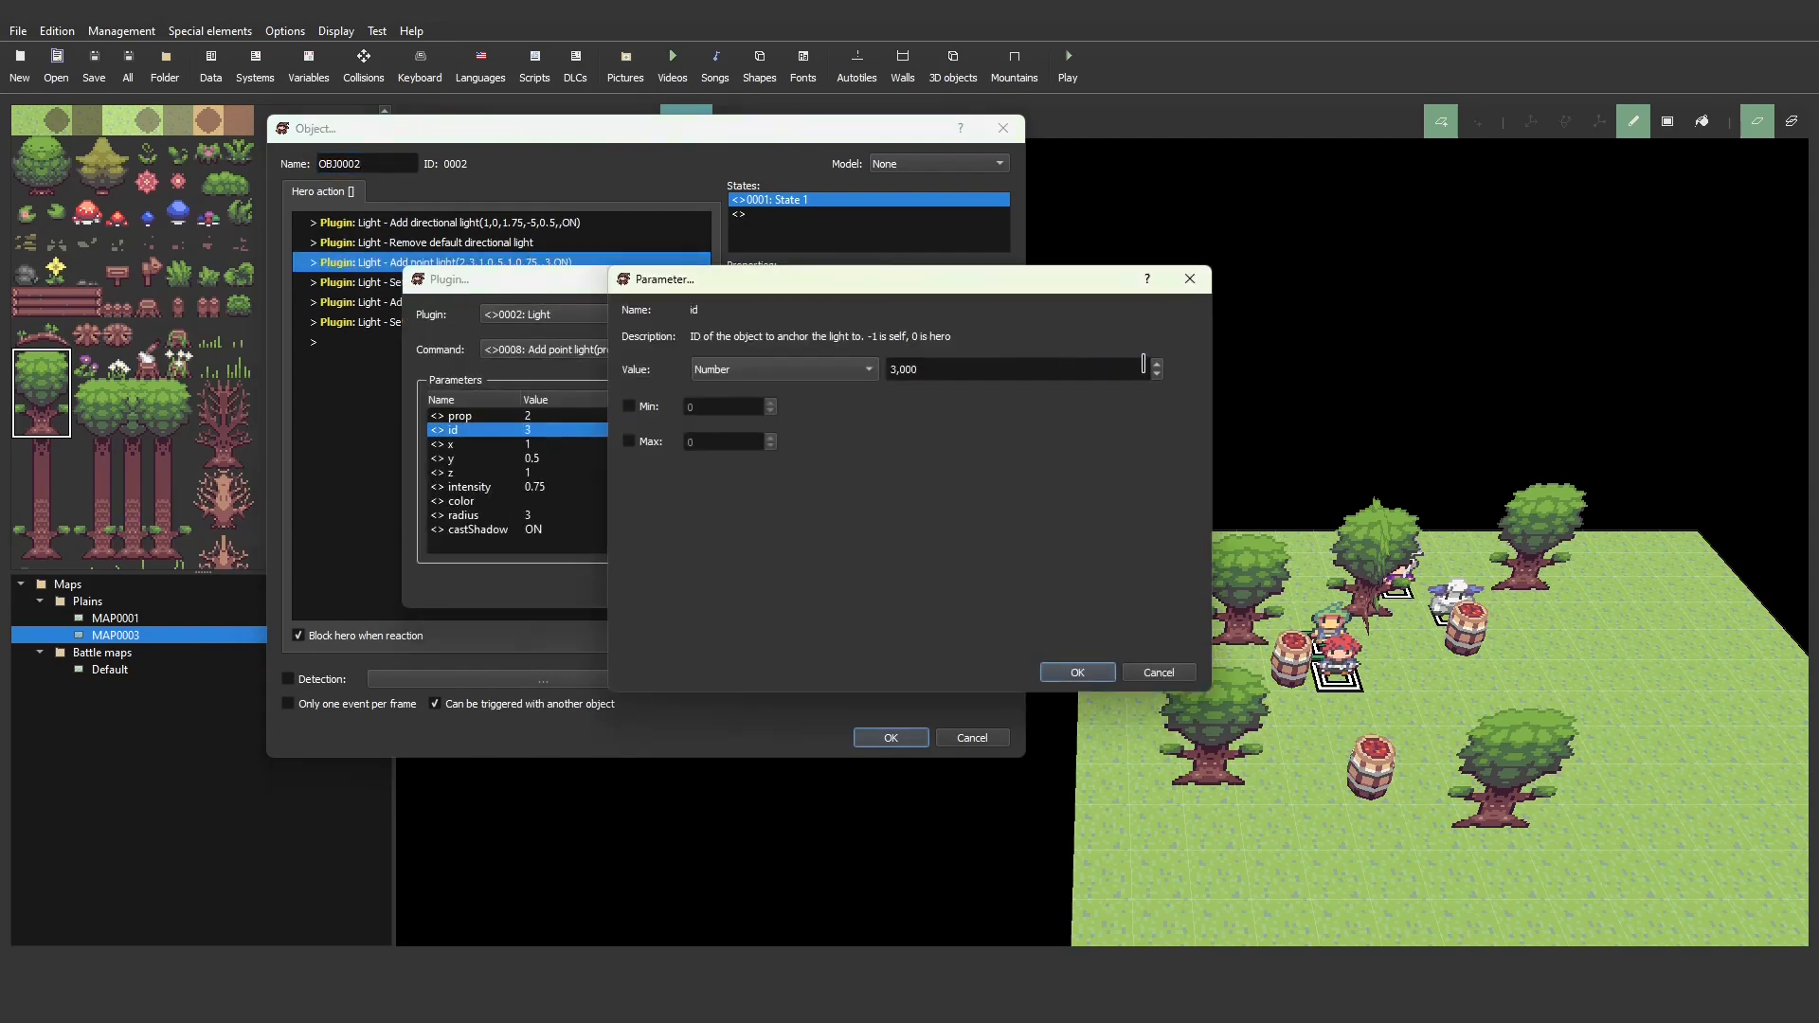
pyautogui.click(1157, 364)
pyautogui.click(1077, 672)
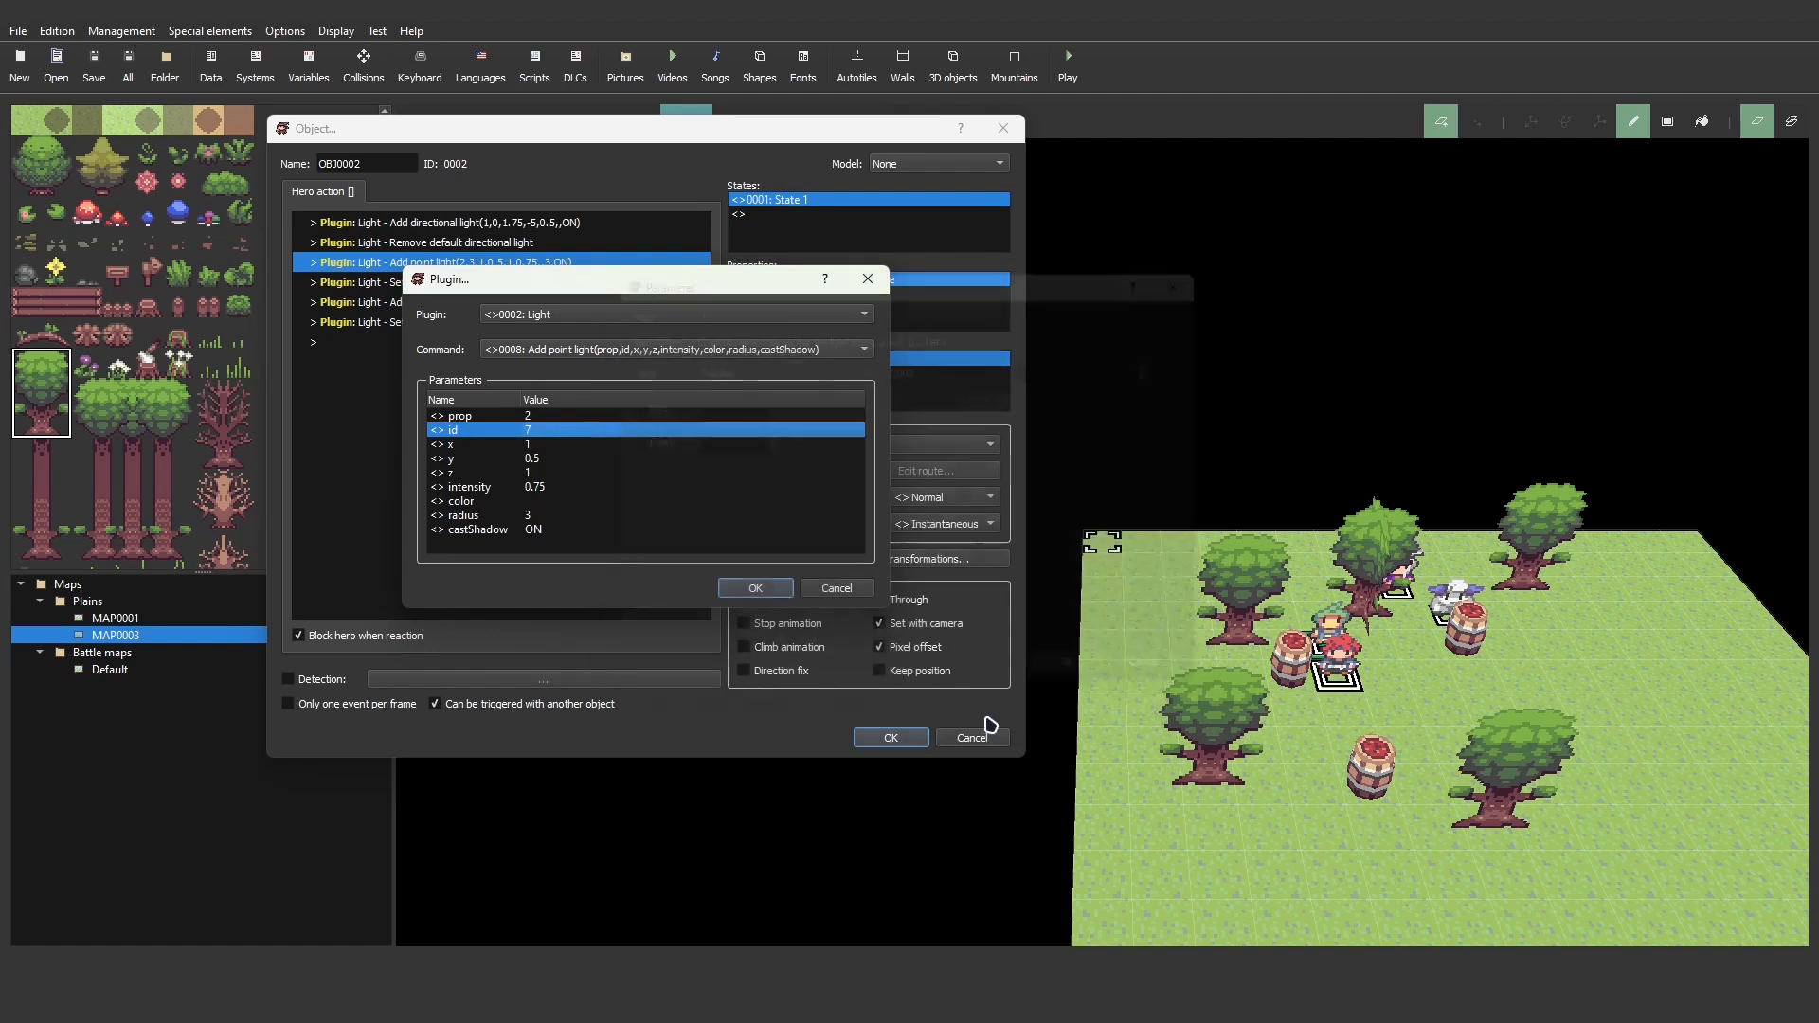
pyautogui.click(755, 588)
pyautogui.click(891, 737)
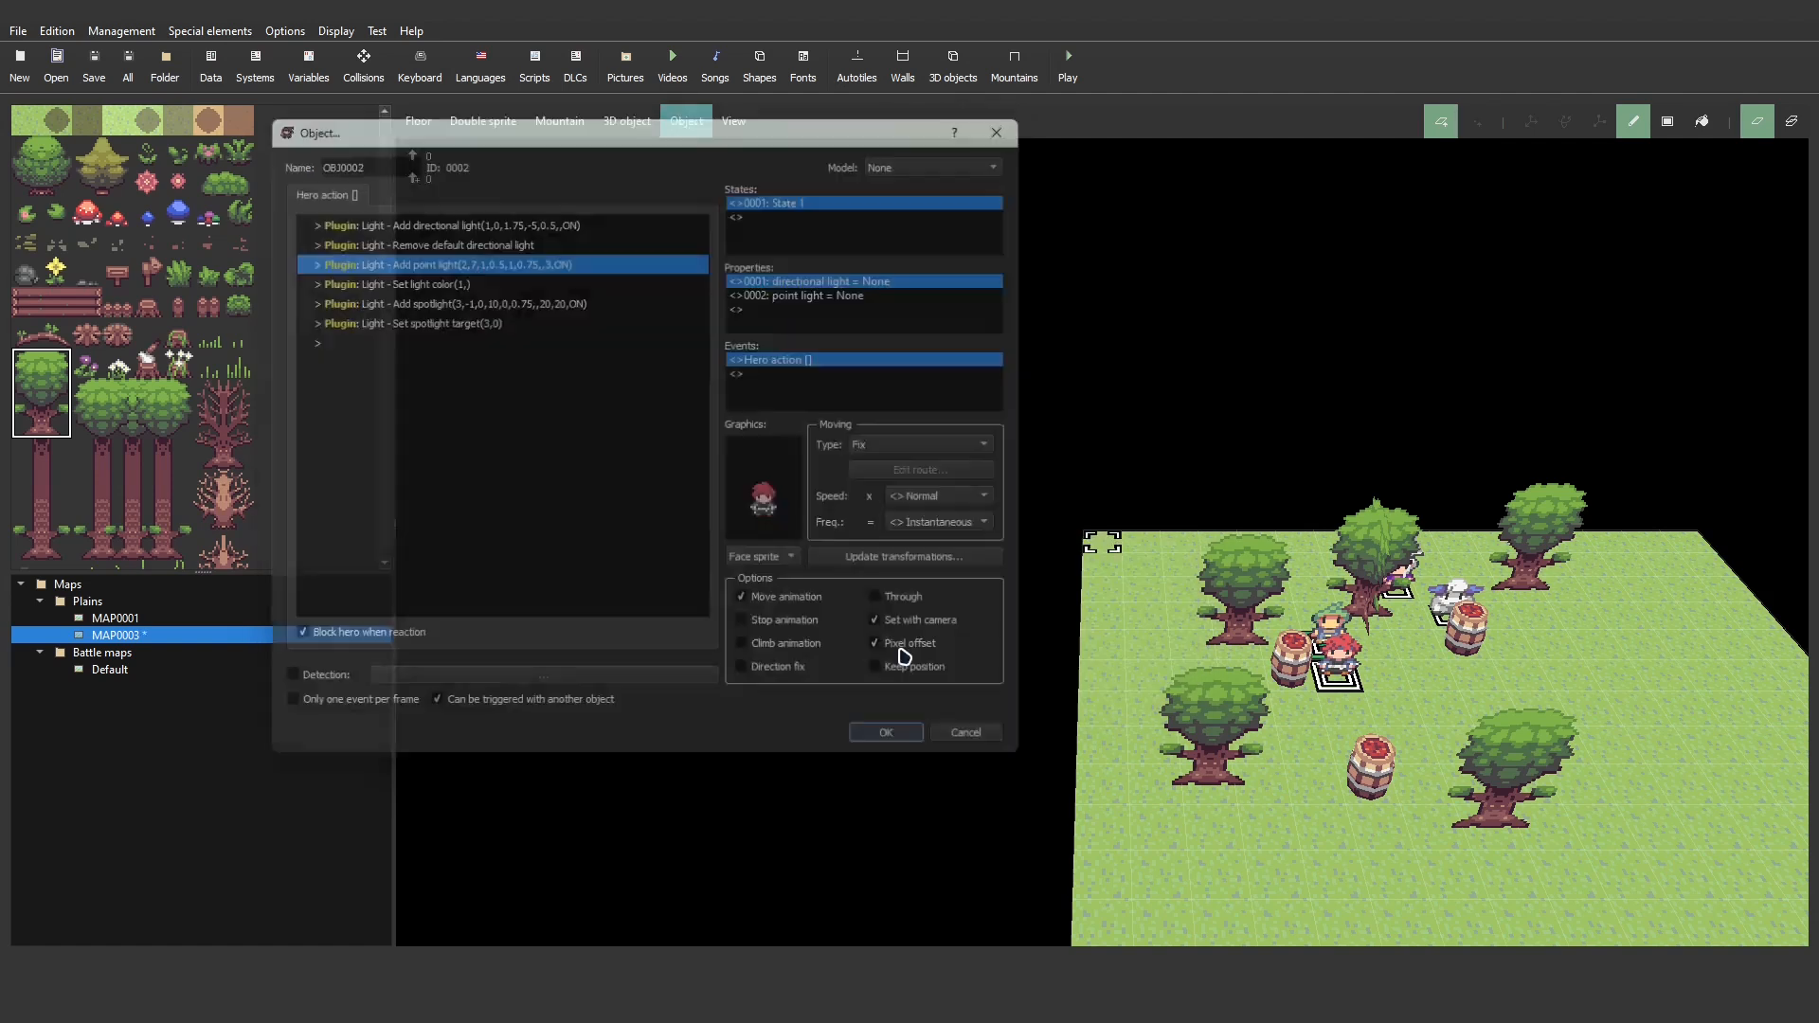
# - Playtest the map with the point light's new anchor id, dismiss the error dialog and close the game window
pyautogui.click(1068, 66)
pyautogui.click(905, 507)
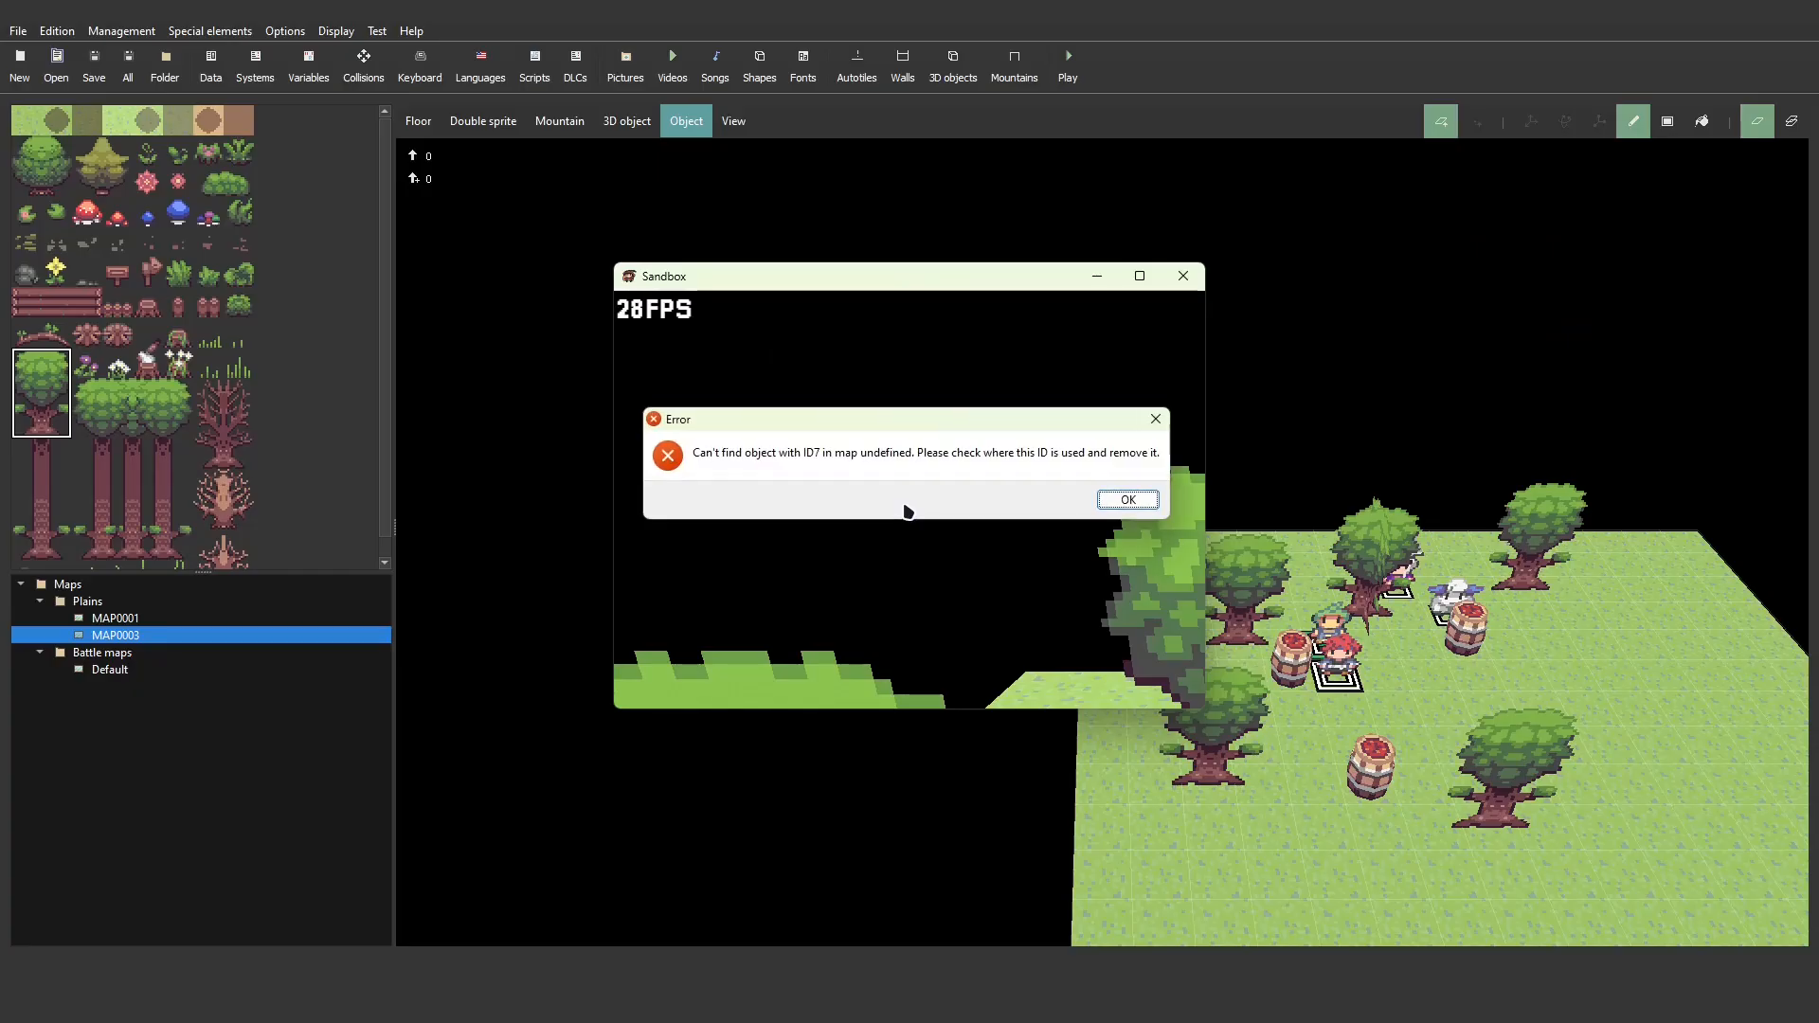
pyautogui.press('Return')
pyautogui.click(1182, 276)
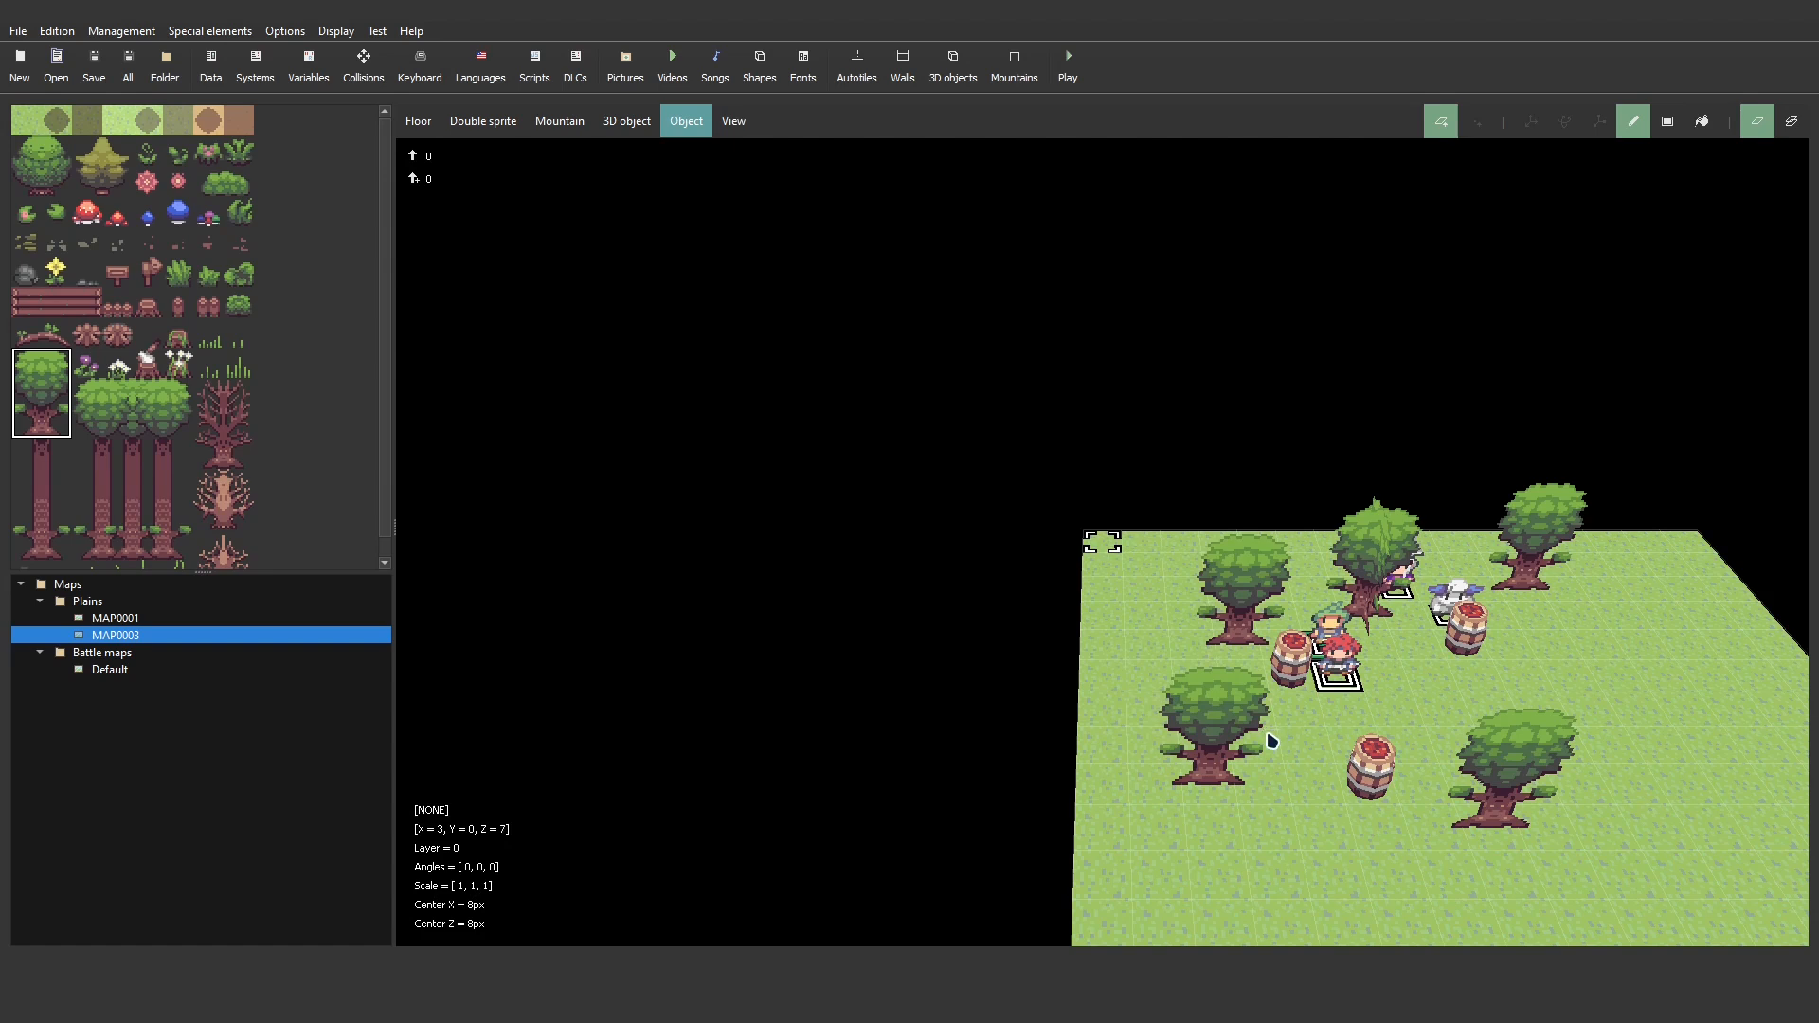
# - Set the anchor id of the red-haired object's point light to 3
pyautogui.click(1099, 536)
pyautogui.doubleClick(761, 266)
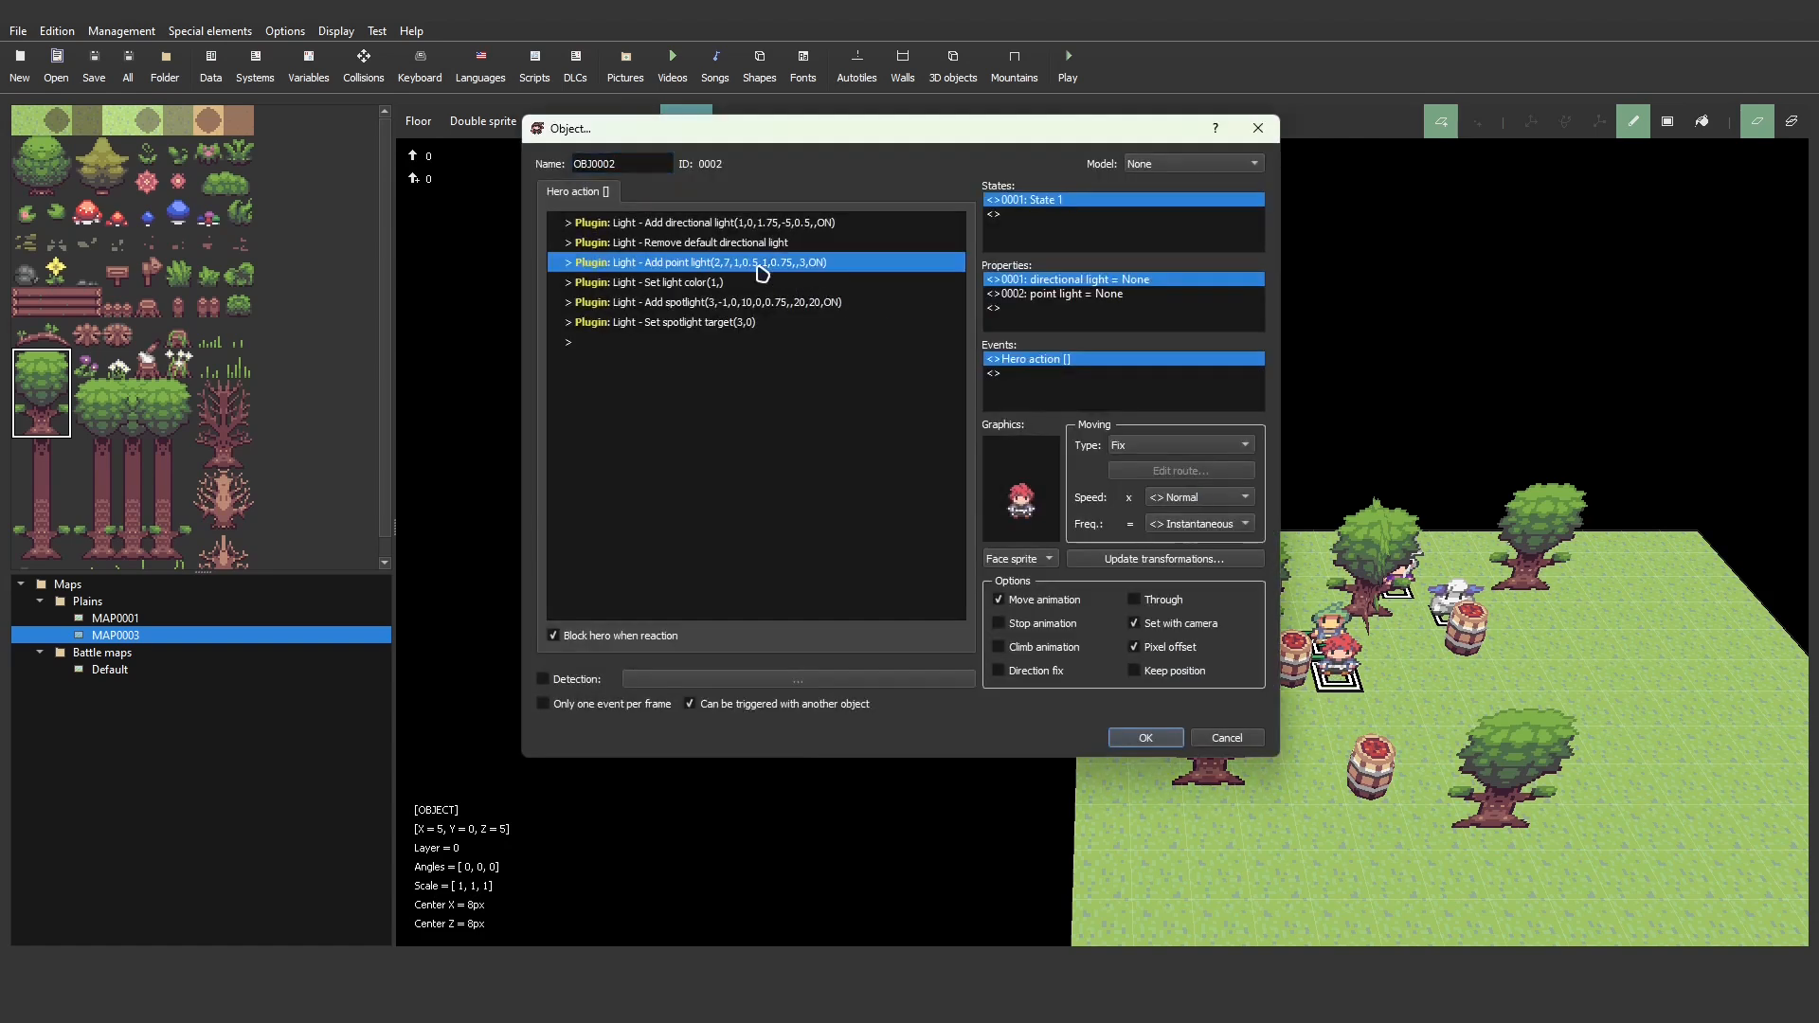
pyautogui.doubleClick(792, 430)
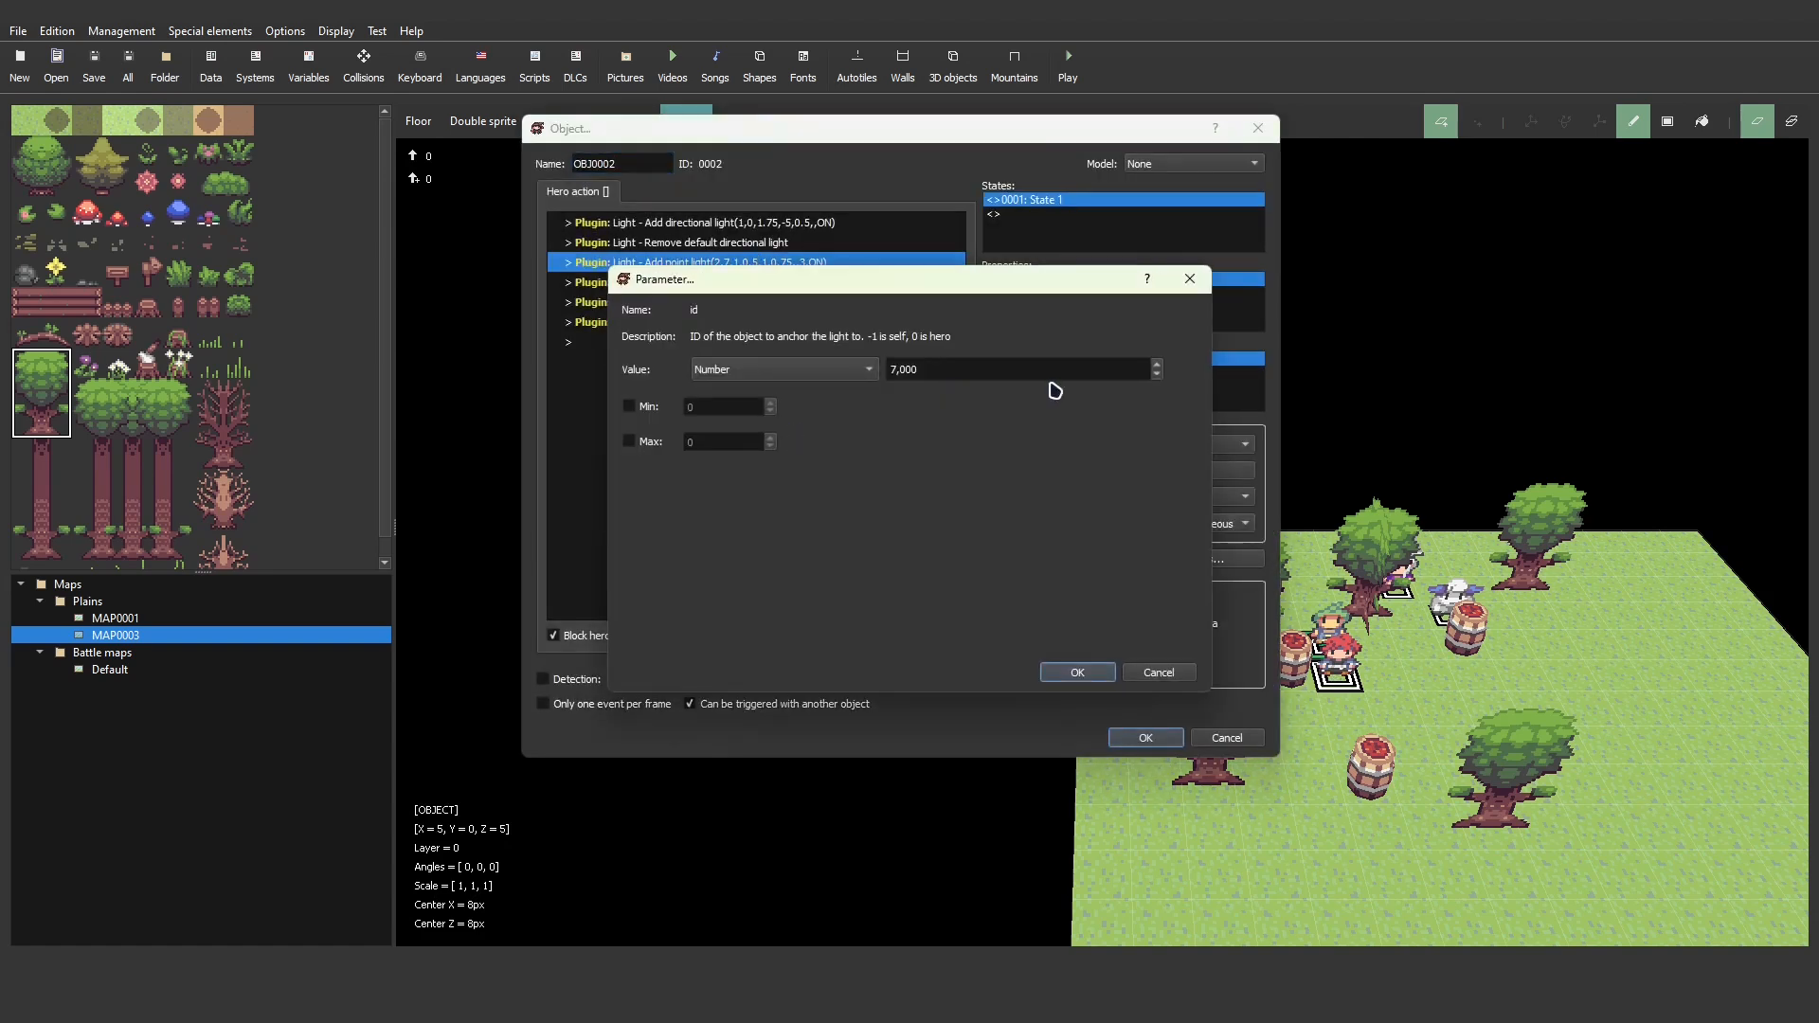
pyautogui.click(1157, 375)
pyautogui.click(1157, 374)
pyautogui.click(1157, 374)
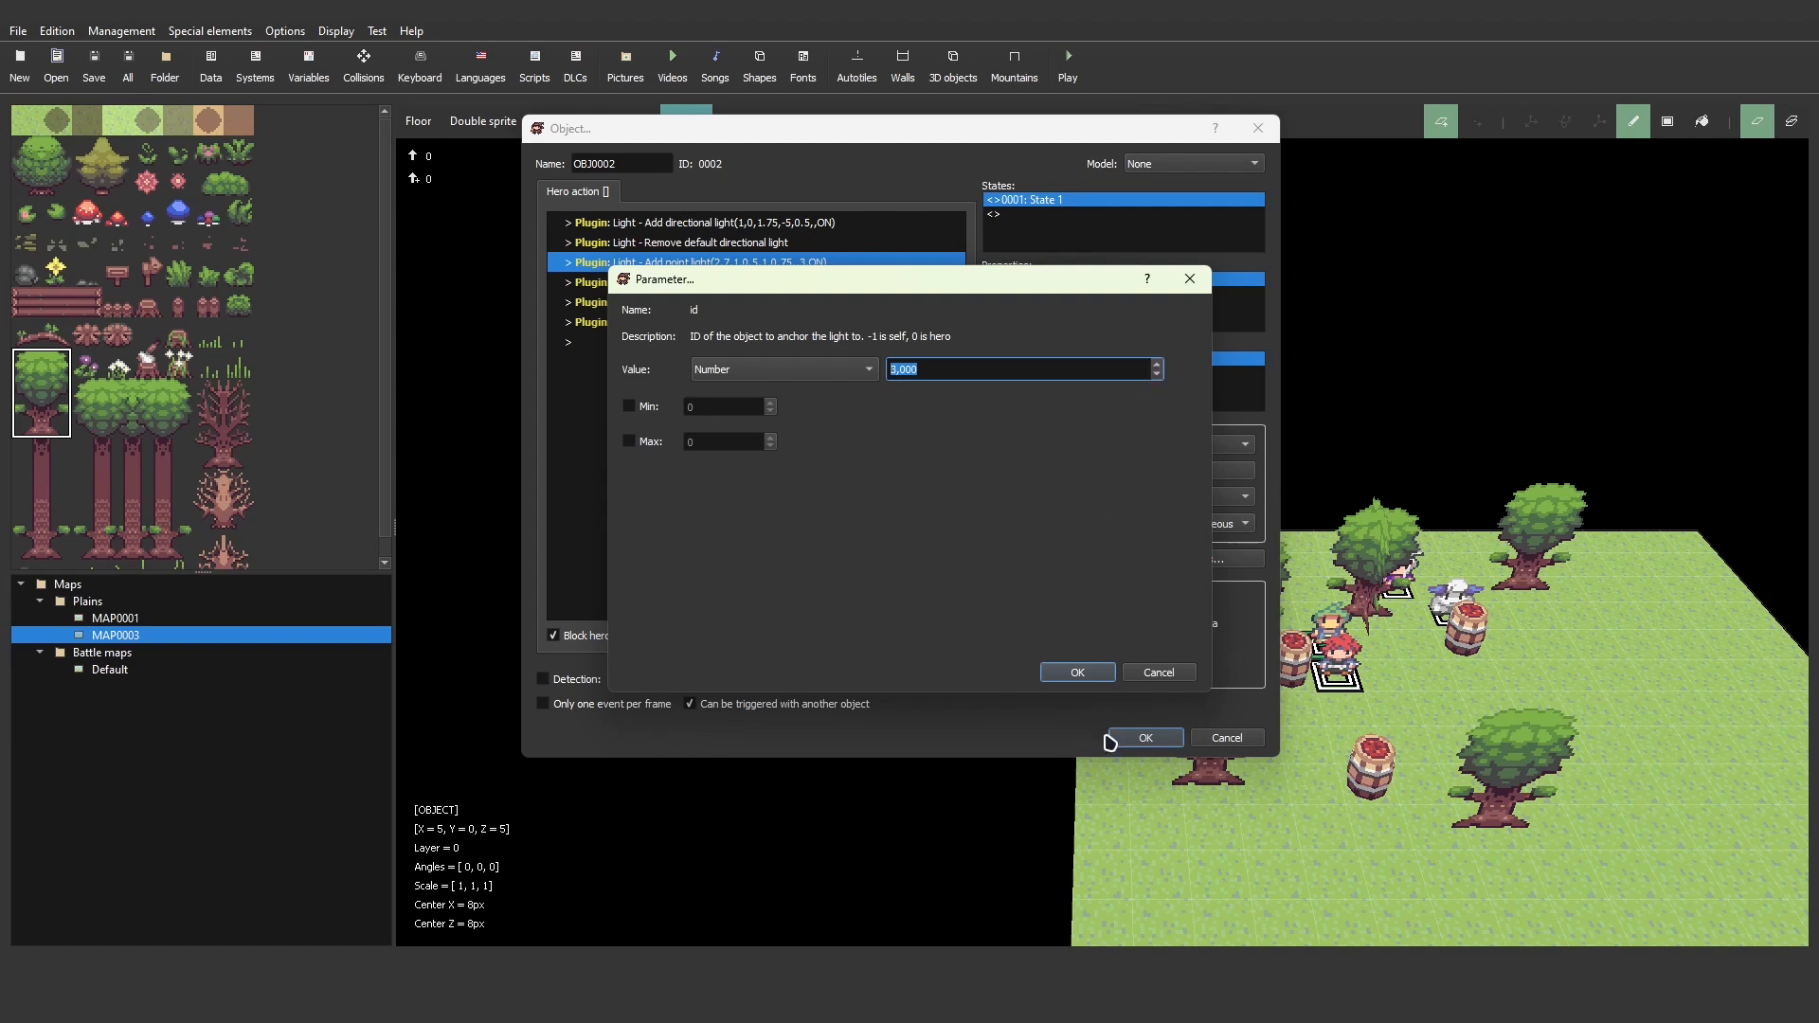
pyautogui.click(1080, 672)
# - Set the radius of the red-haired object's point light to 7 and accept the object's changes
pyautogui.doubleClick(808, 519)
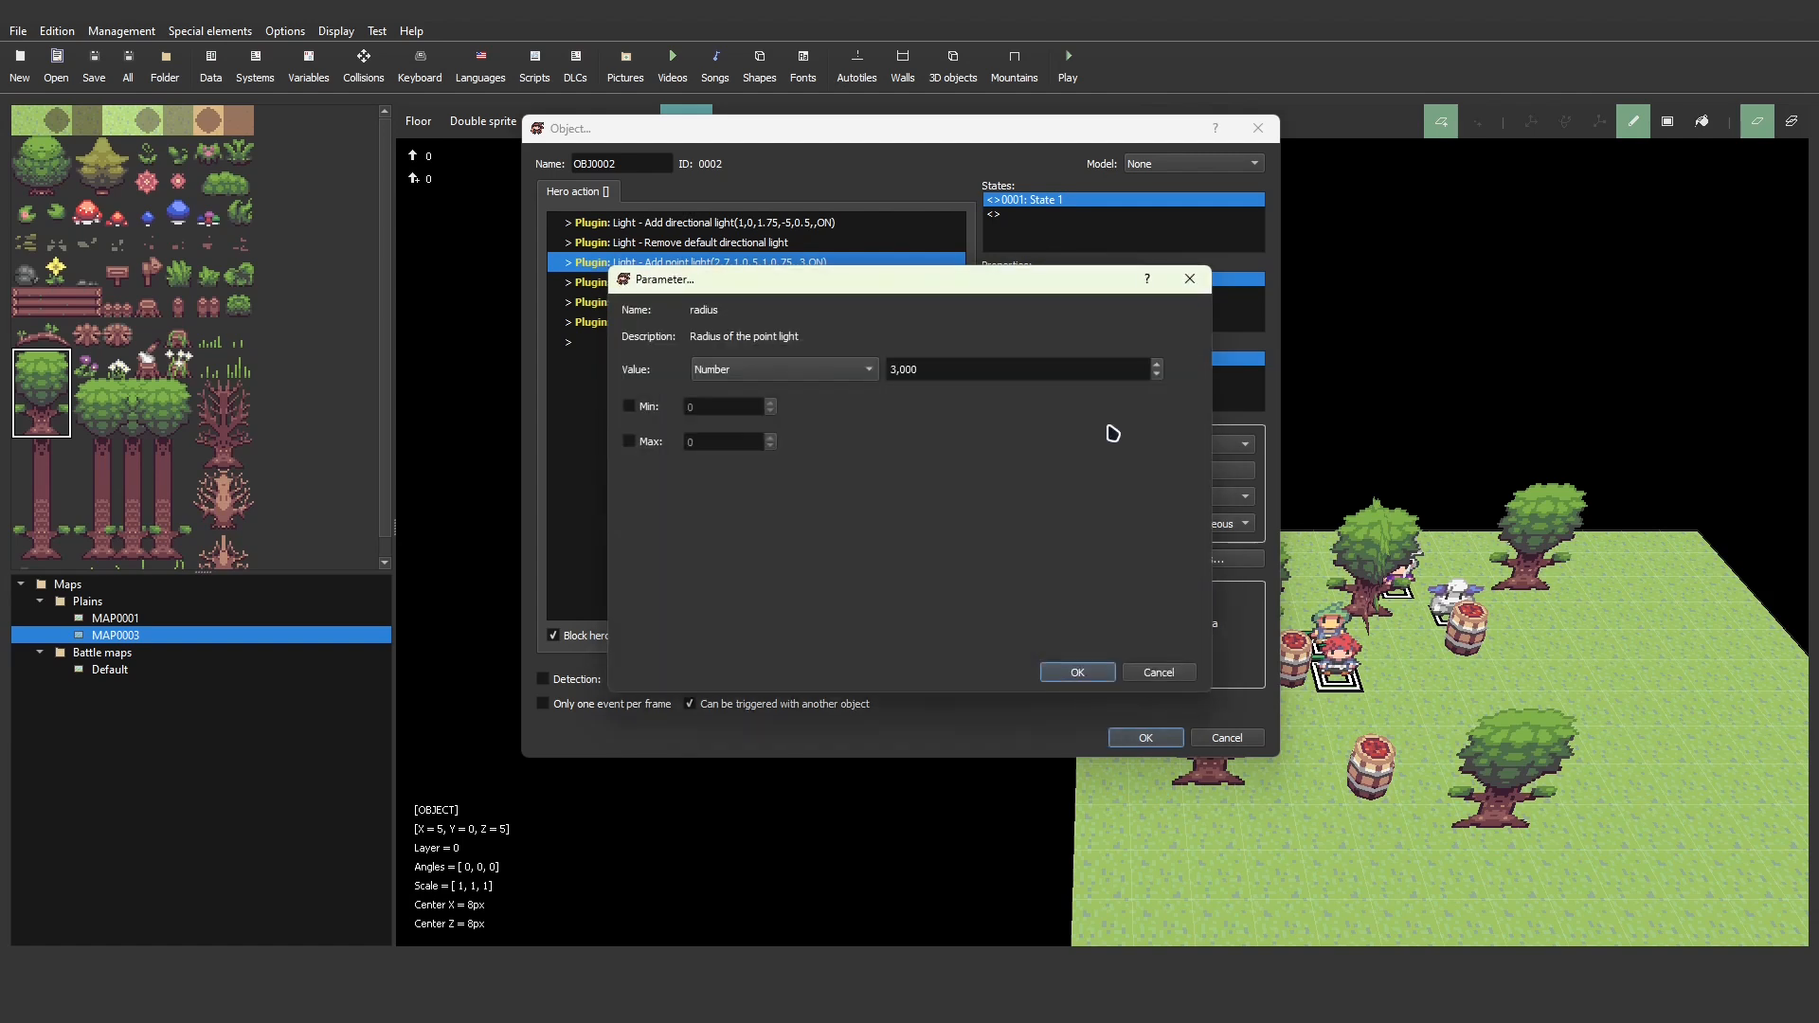
pyautogui.click(1157, 365)
pyautogui.click(1157, 365)
pyautogui.click(1157, 365)
pyautogui.click(1157, 365)
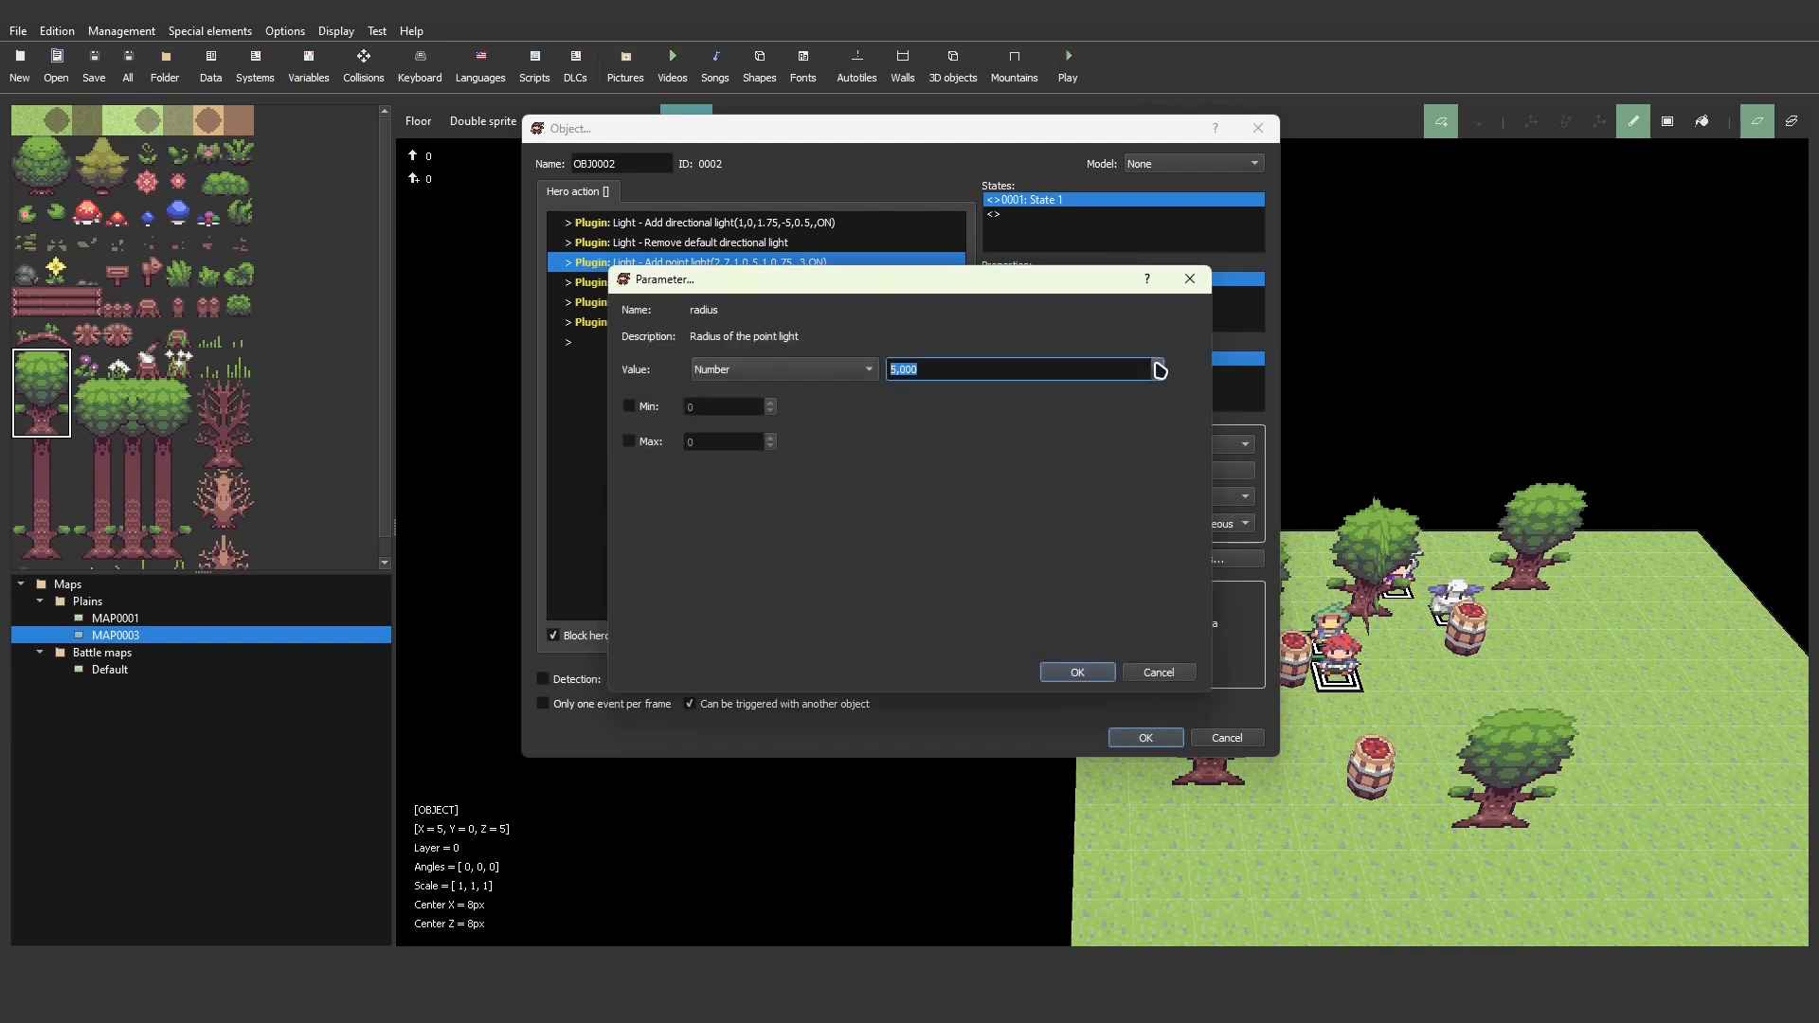
pyautogui.click(1081, 674)
pyautogui.click(1032, 599)
pyautogui.click(1146, 737)
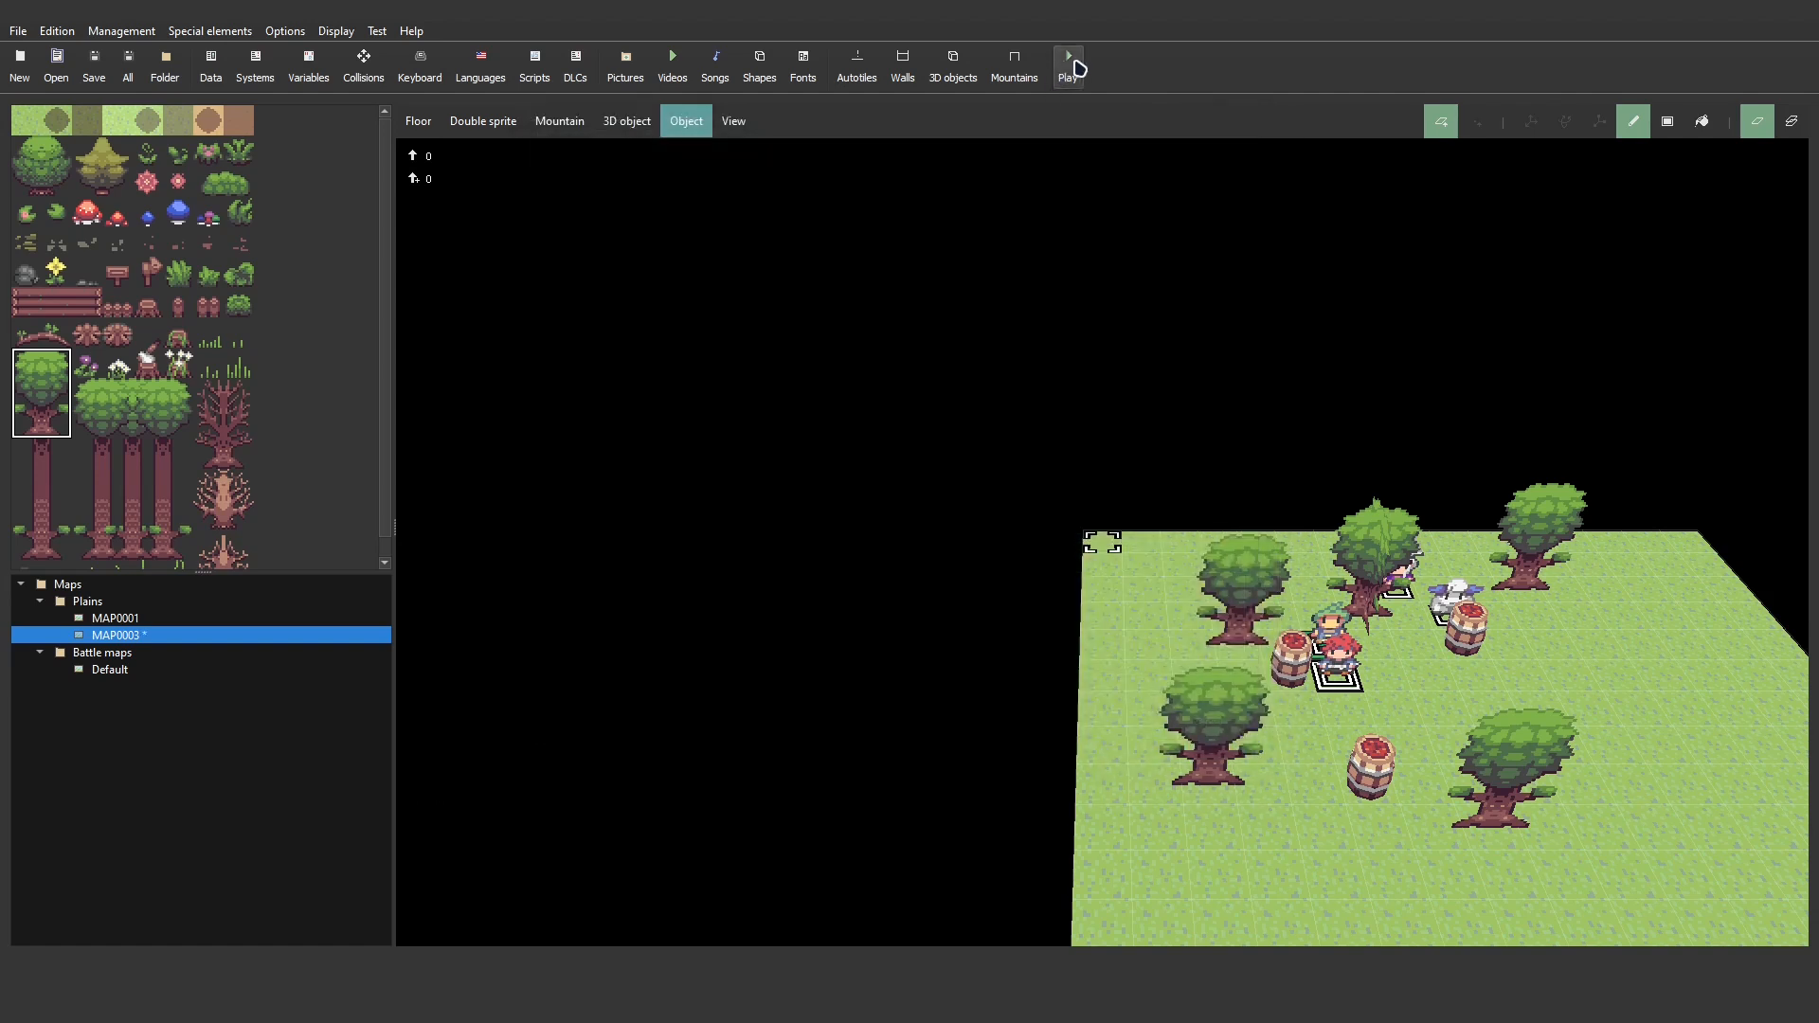
# - Playtest the map, trigger the red-haired object's lights and view the enlarged point light near the trees
pyautogui.click(1077, 69)
pyautogui.click(927, 519)
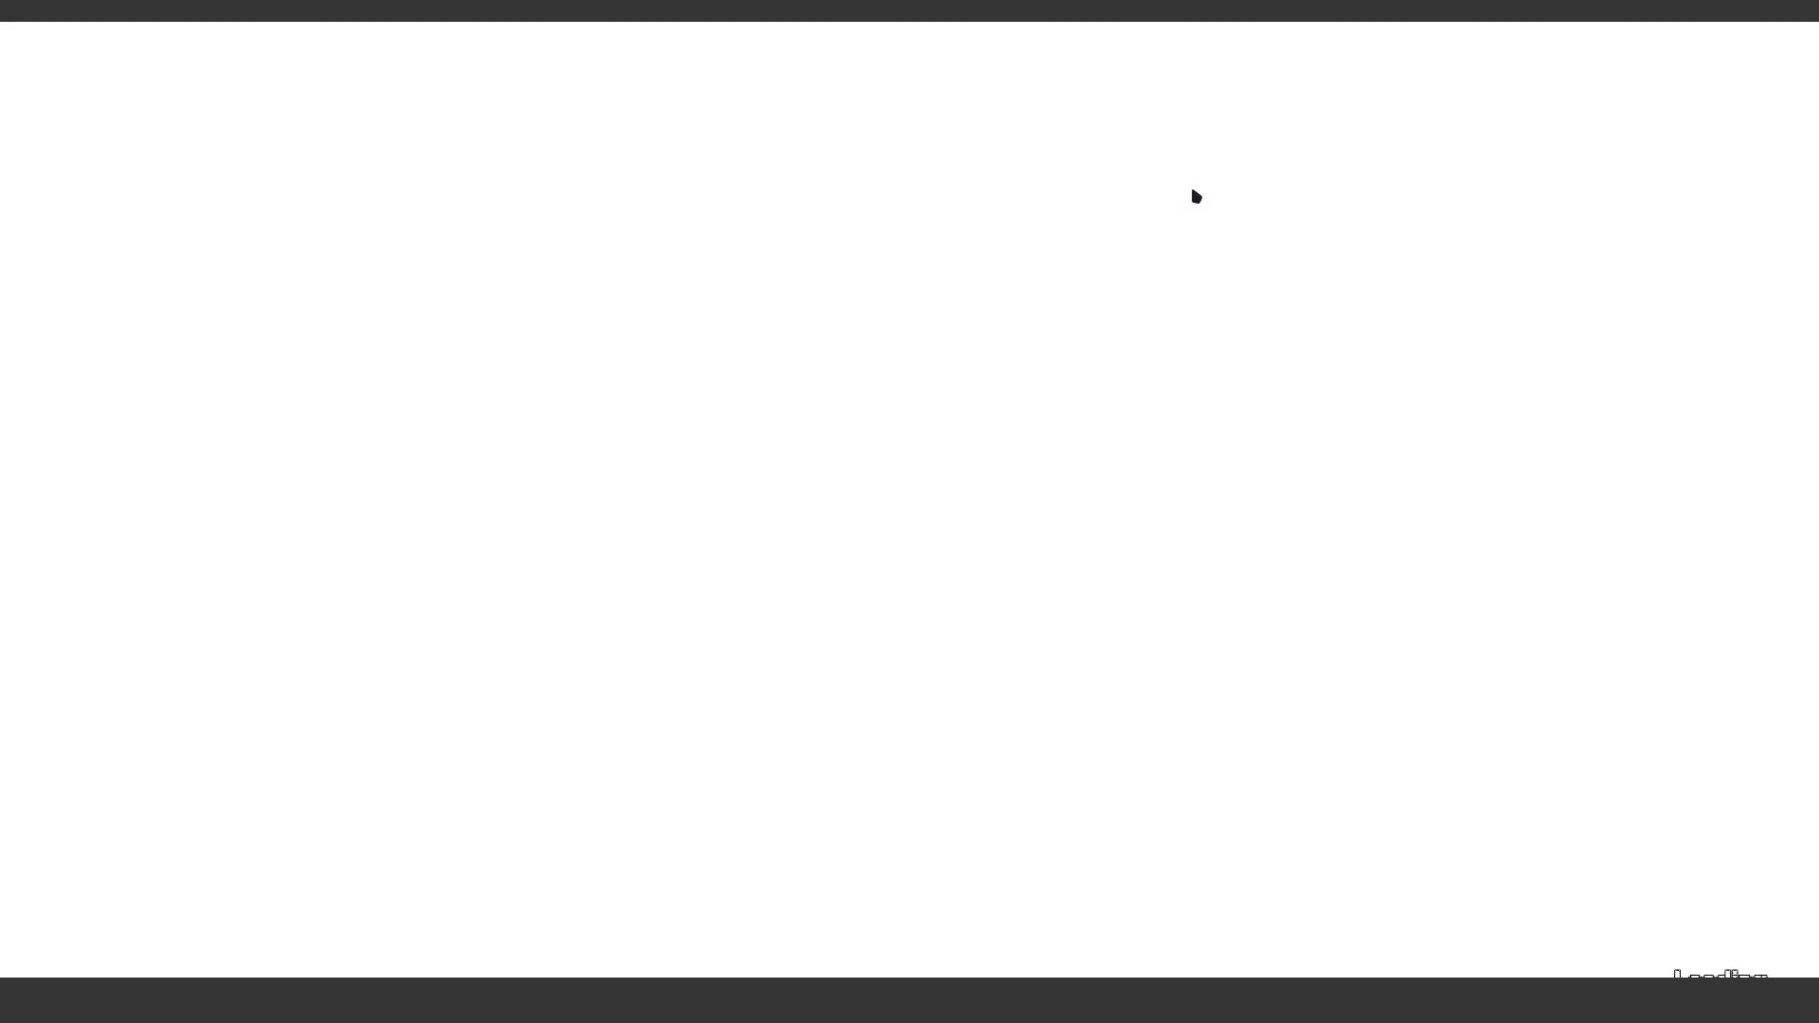
pyautogui.press('Return')
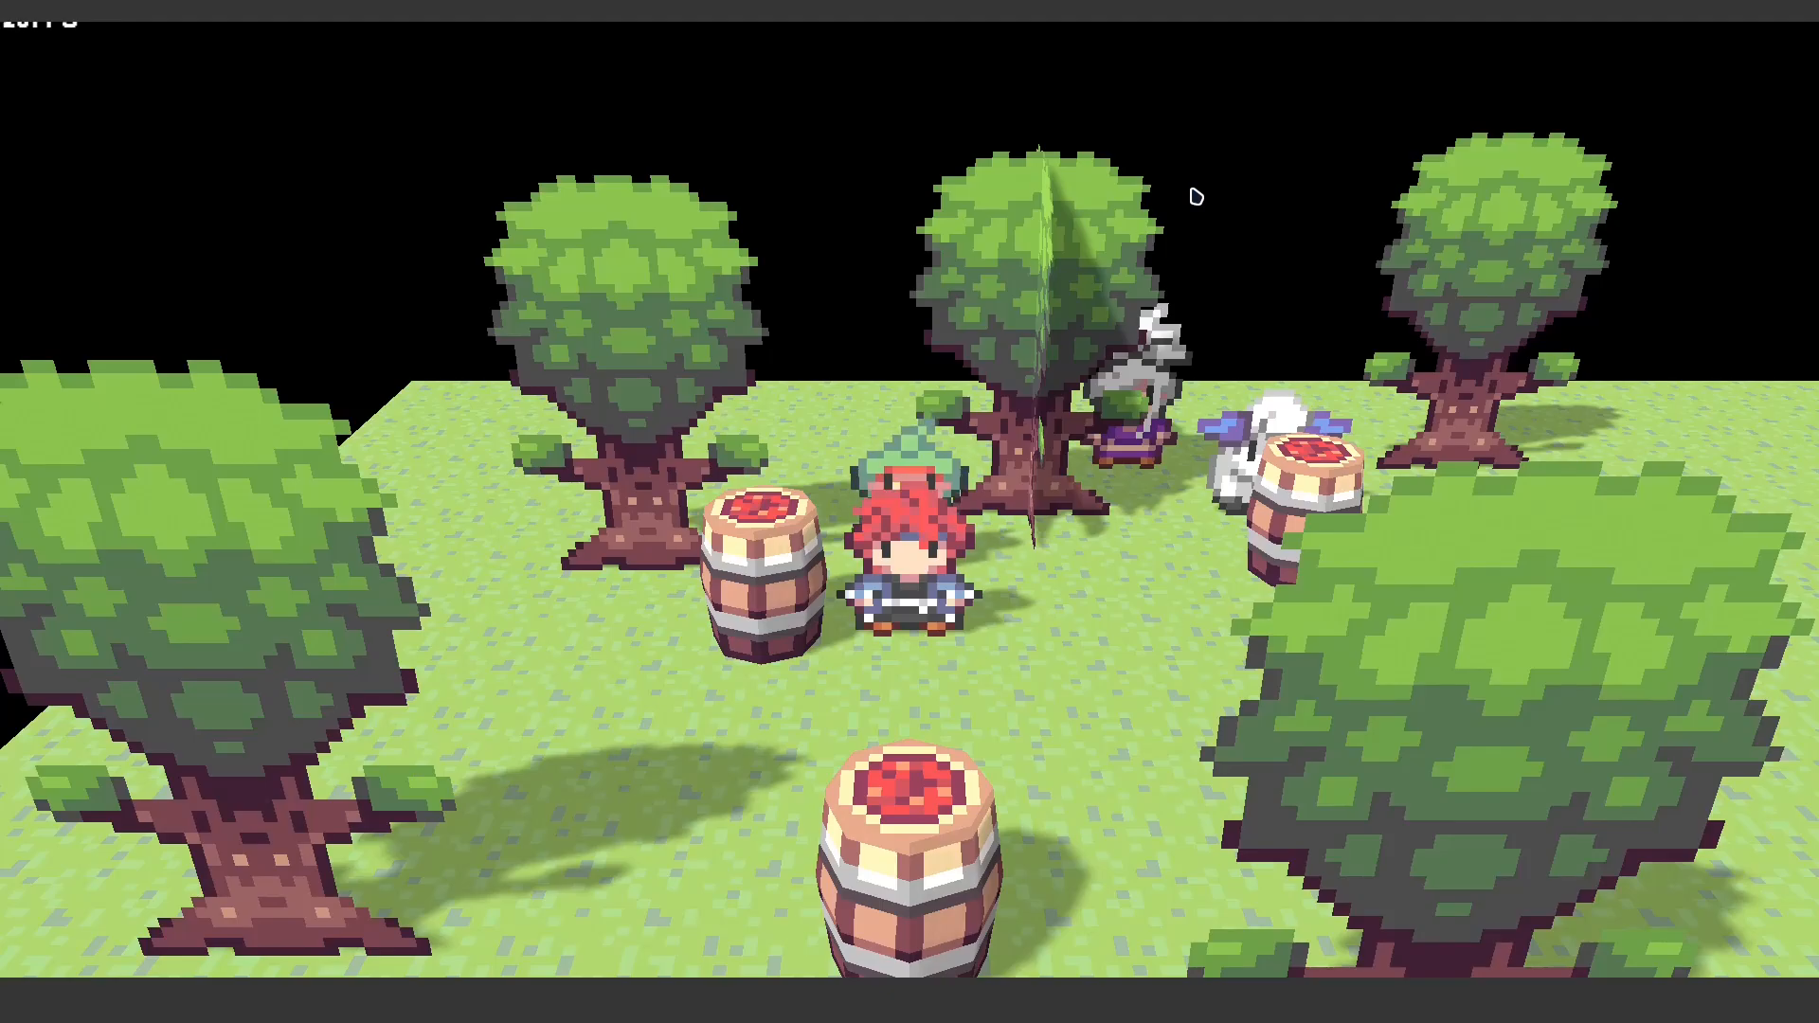
pyautogui.press('Return')
pyautogui.press('Left')
pyautogui.press('Up')
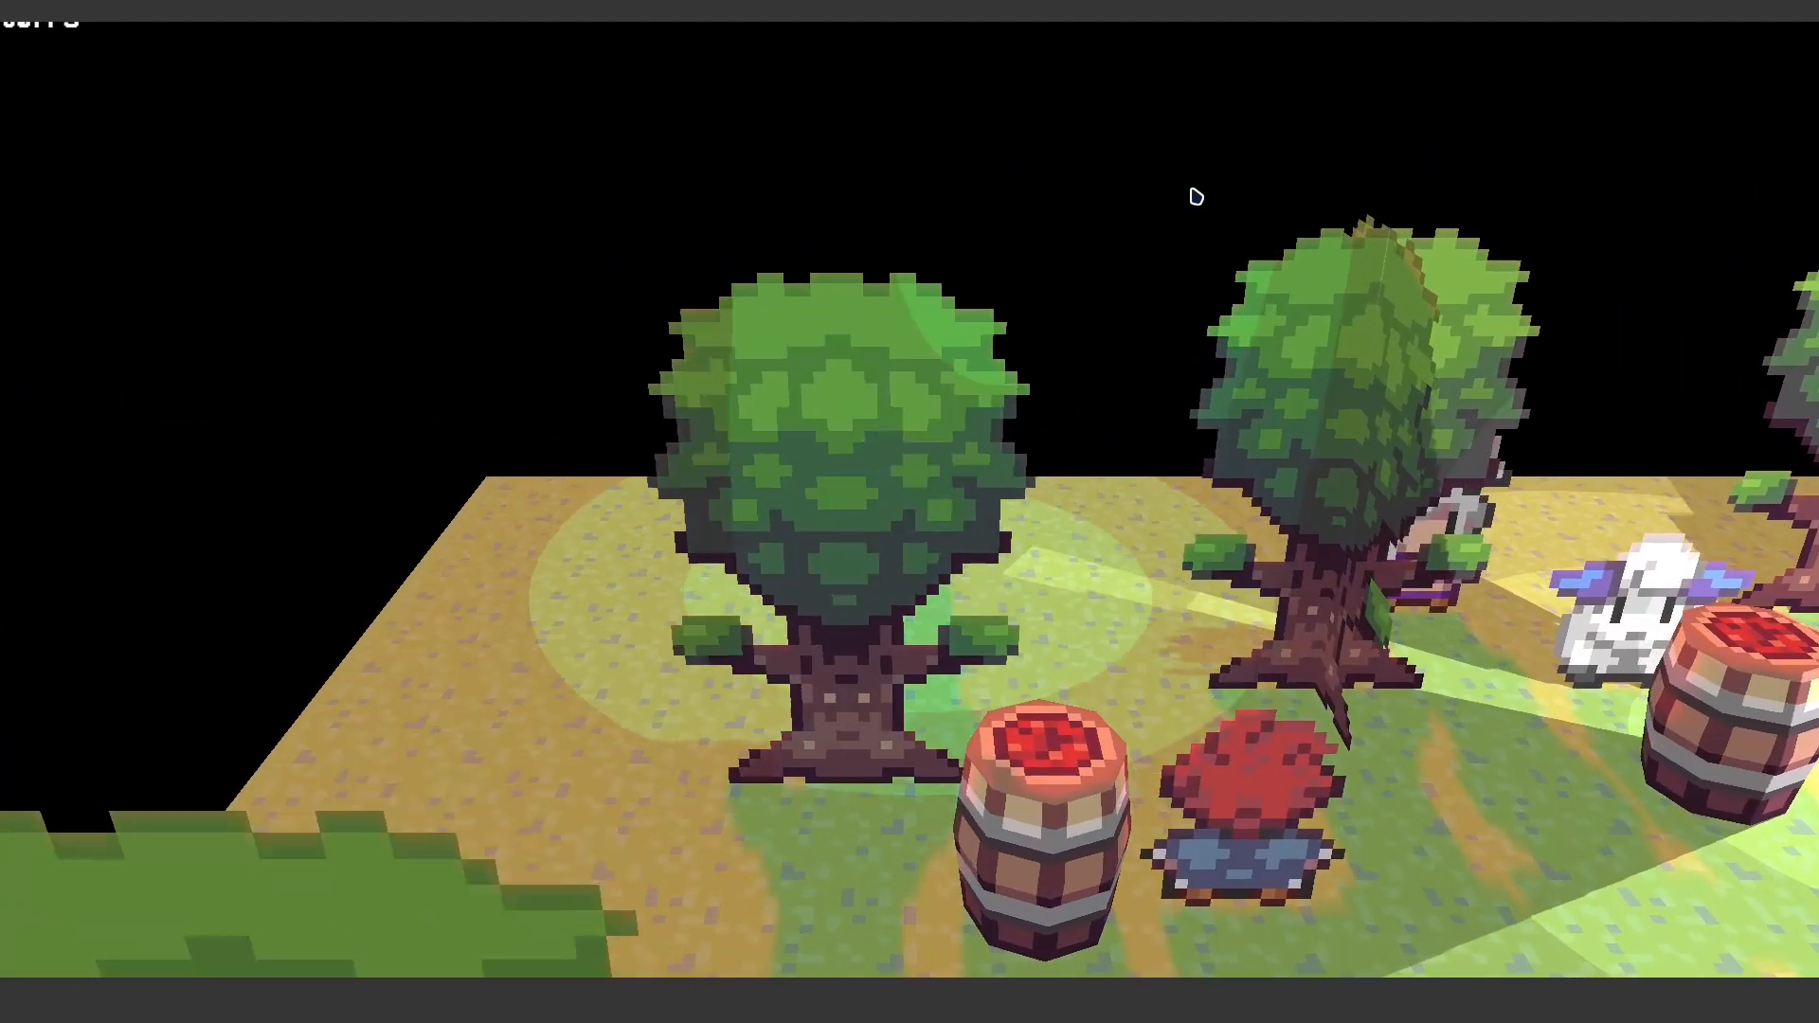
pyautogui.press('Left')
pyautogui.press('d')
pyautogui.press('d')
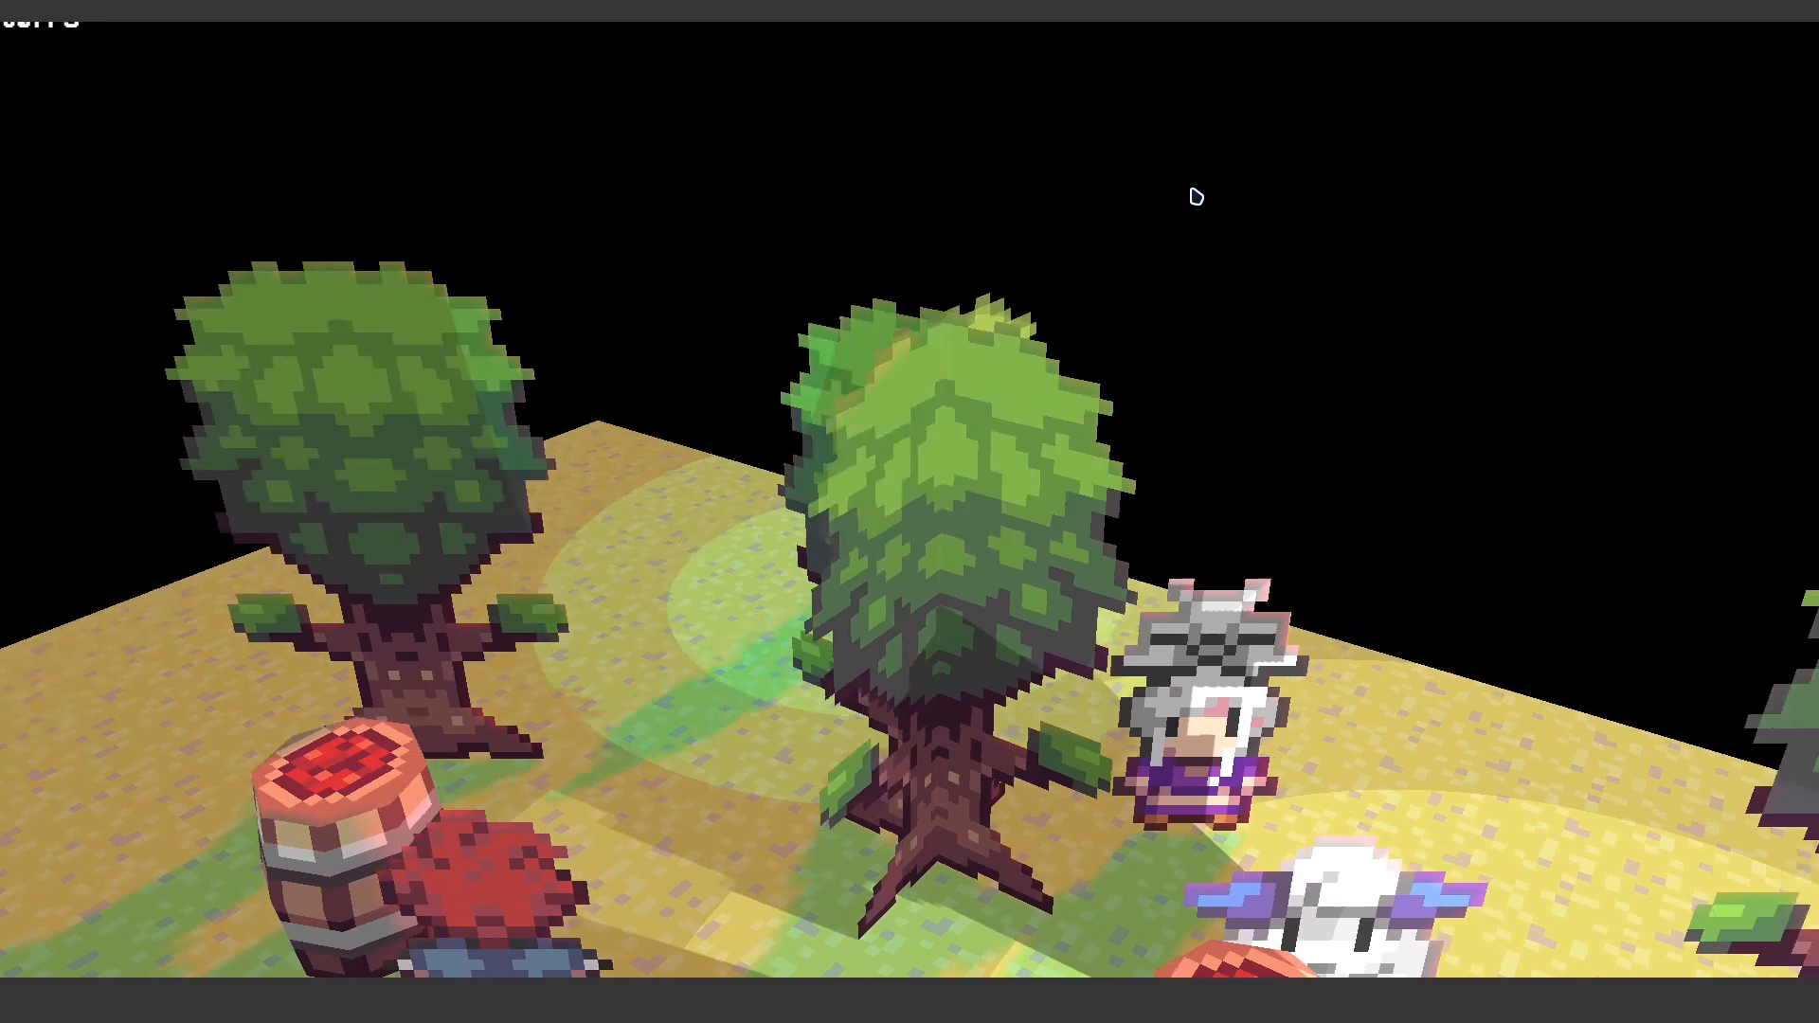
# - Walk the hero around the trees and other characters to examine the point light's reach, and close the game
pyautogui.press('d')
pyautogui.press('a')
pyautogui.press('s')
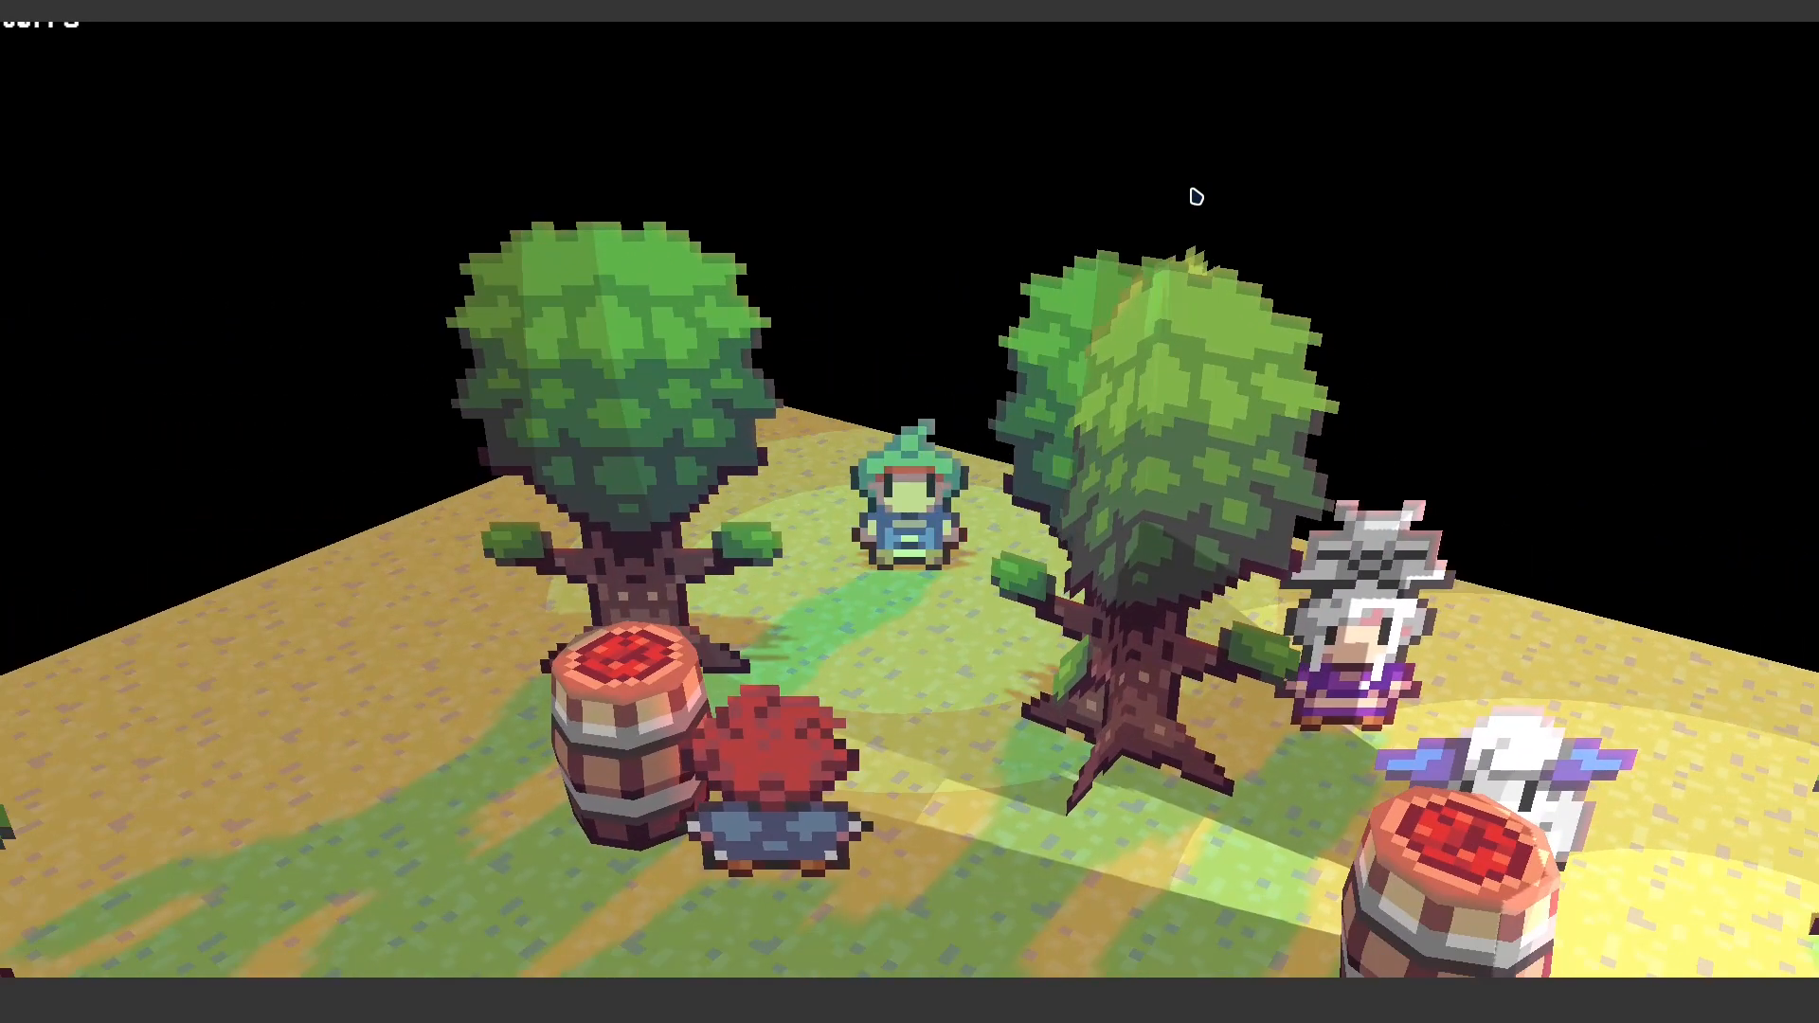
pyautogui.press('d')
pyautogui.press('d')
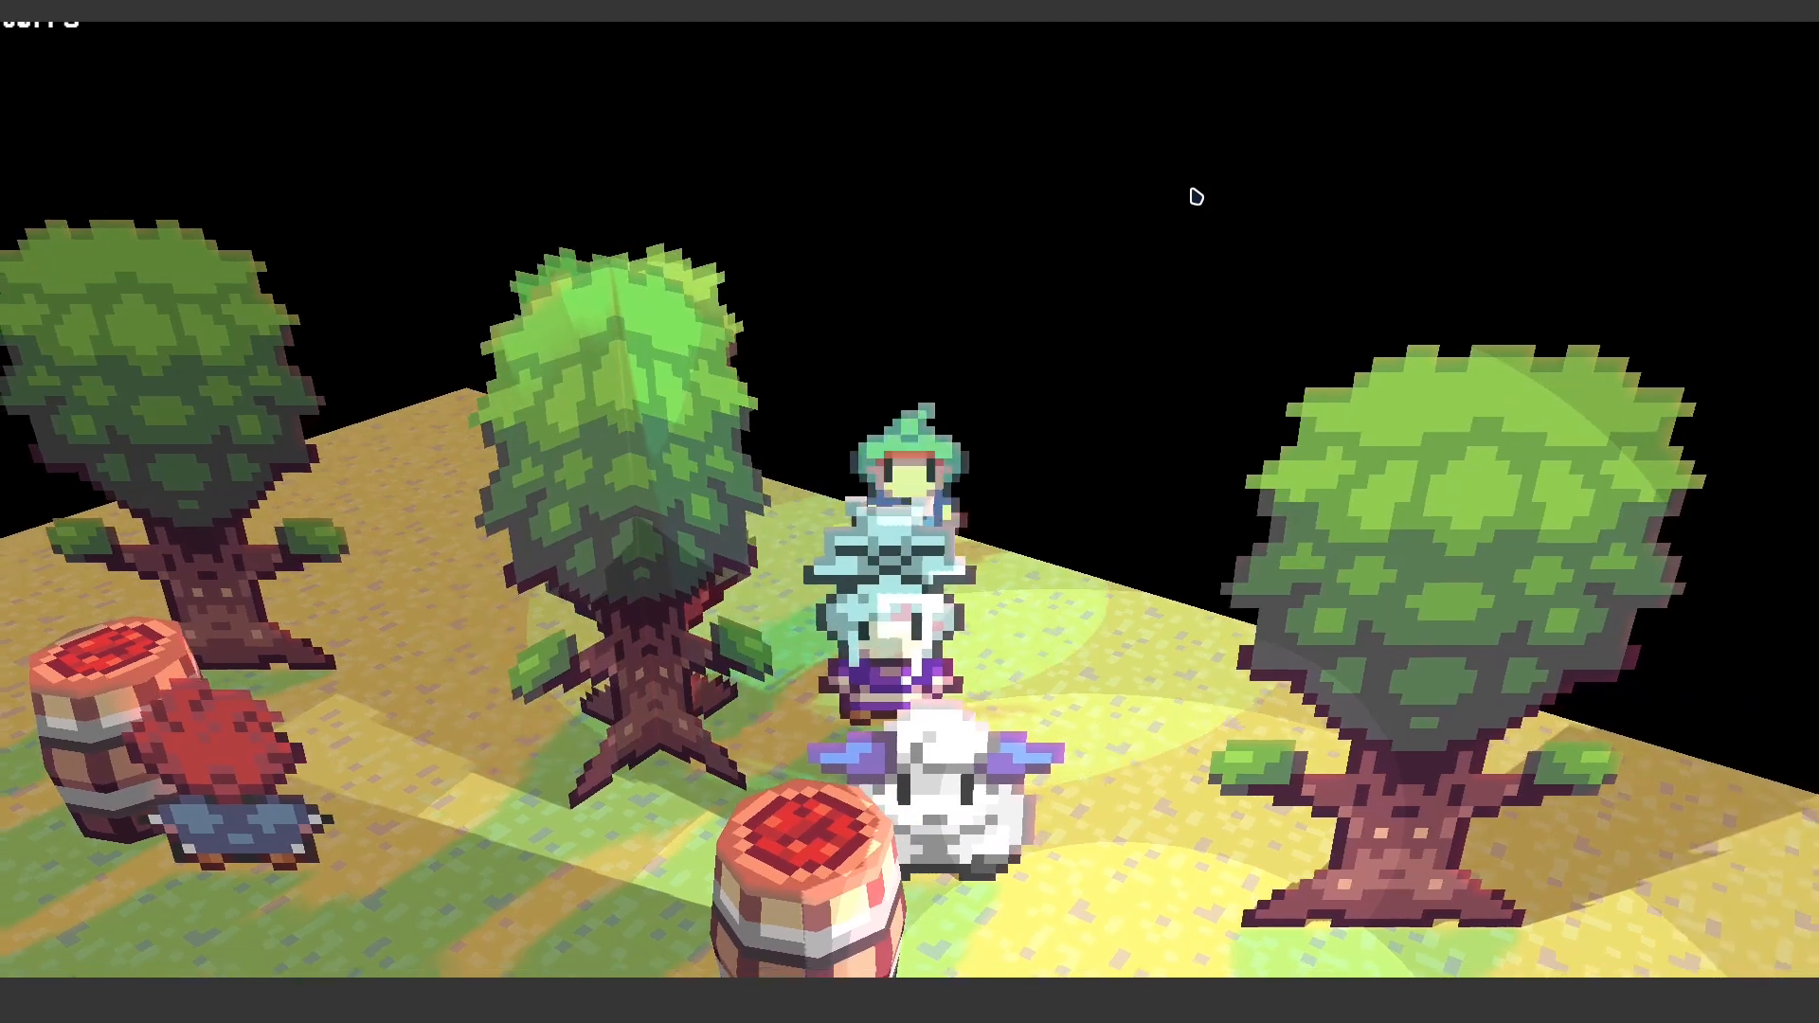
pyautogui.press('s')
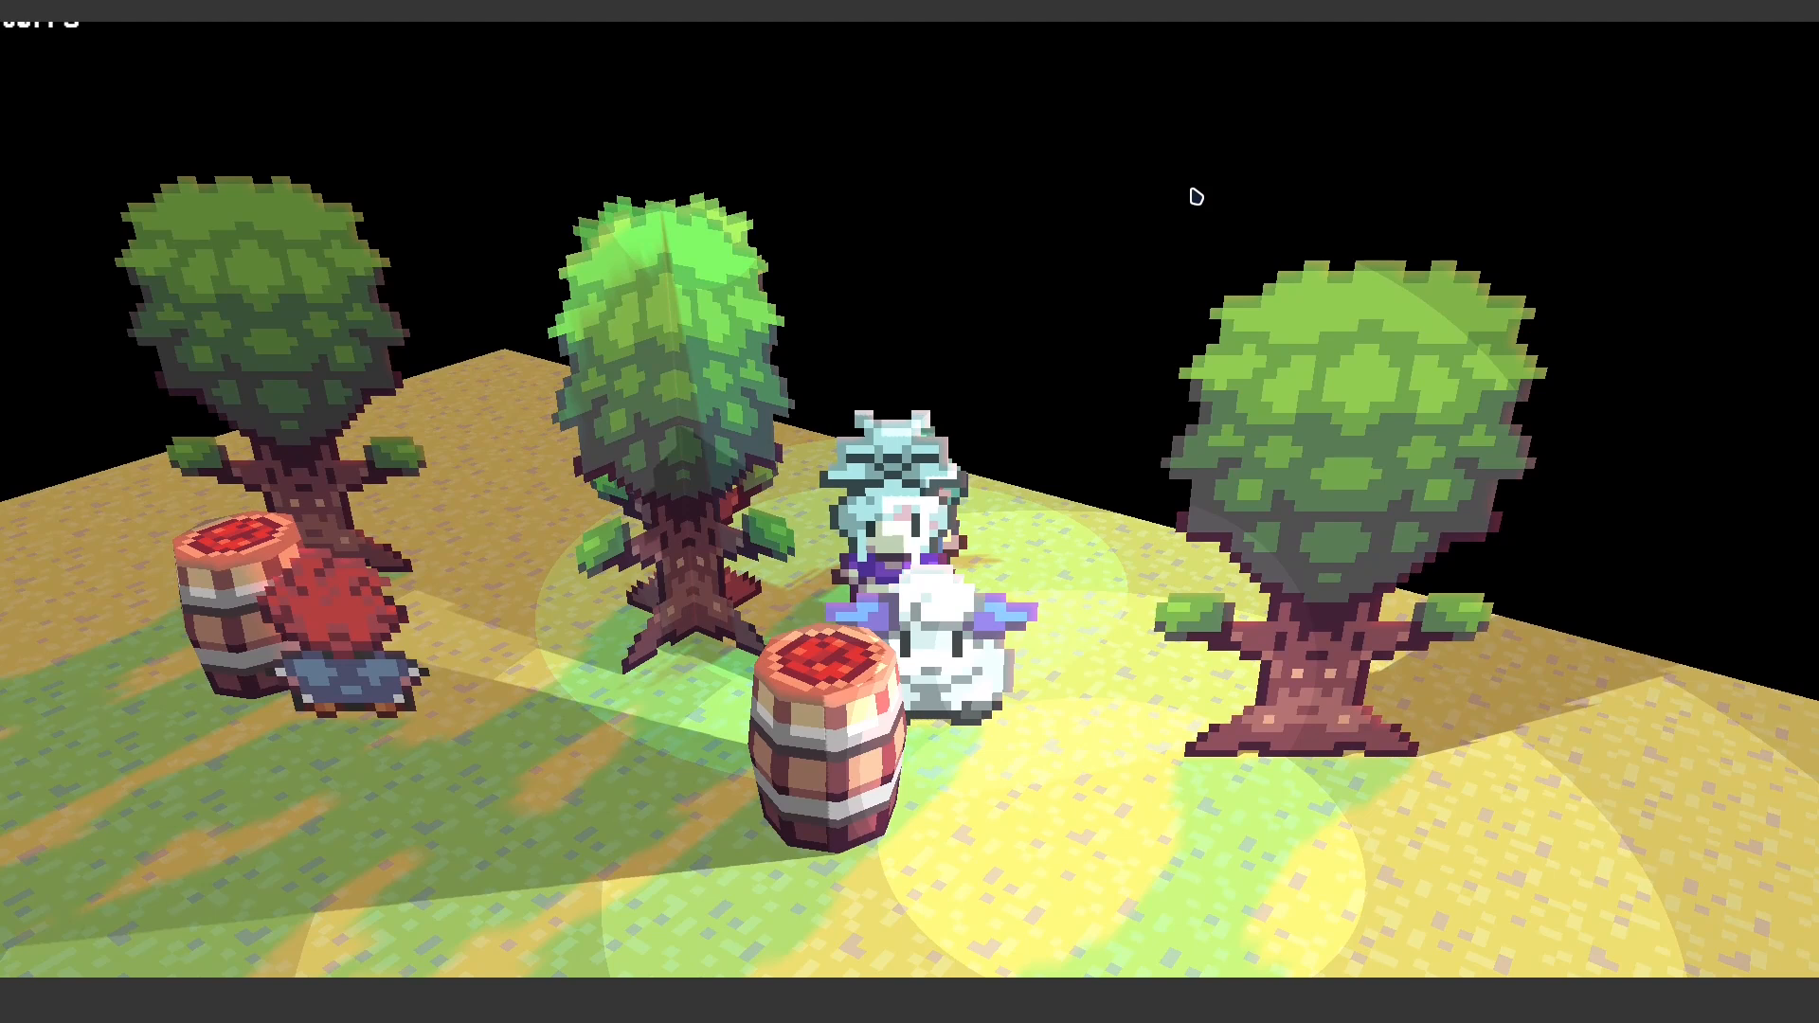
pyautogui.press('a')
pyautogui.press('w')
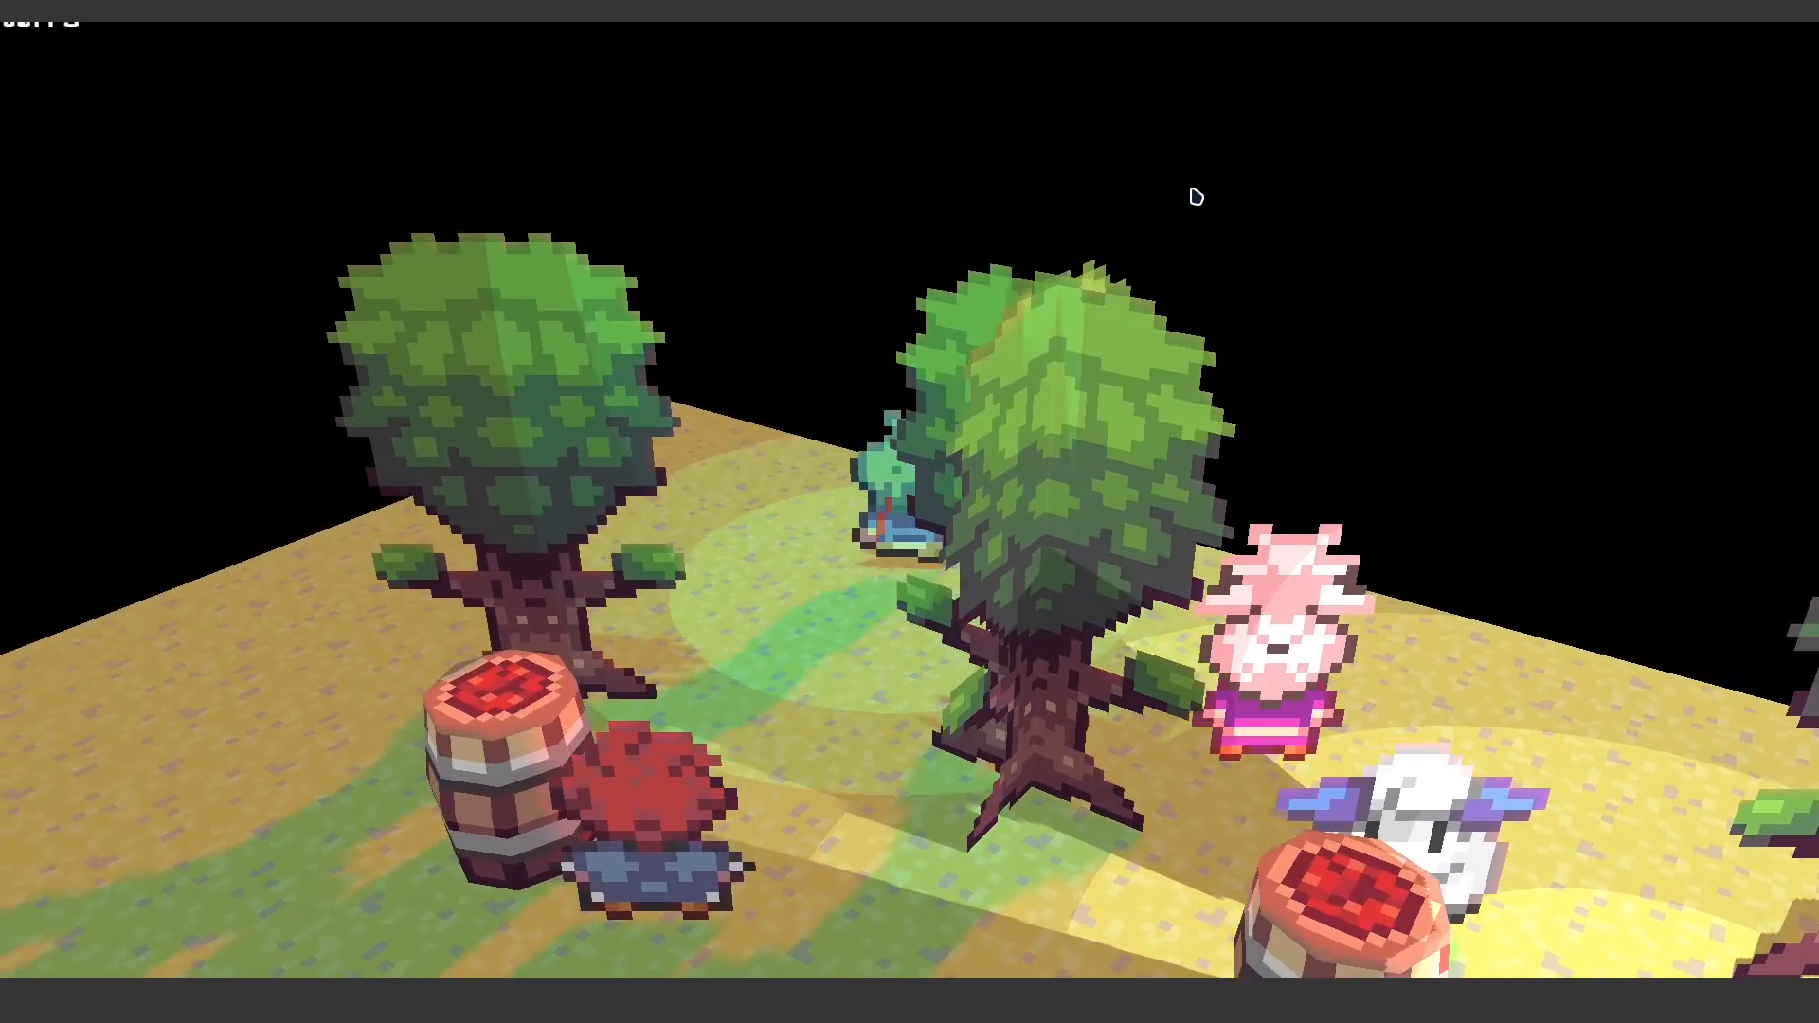
pyautogui.press('d')
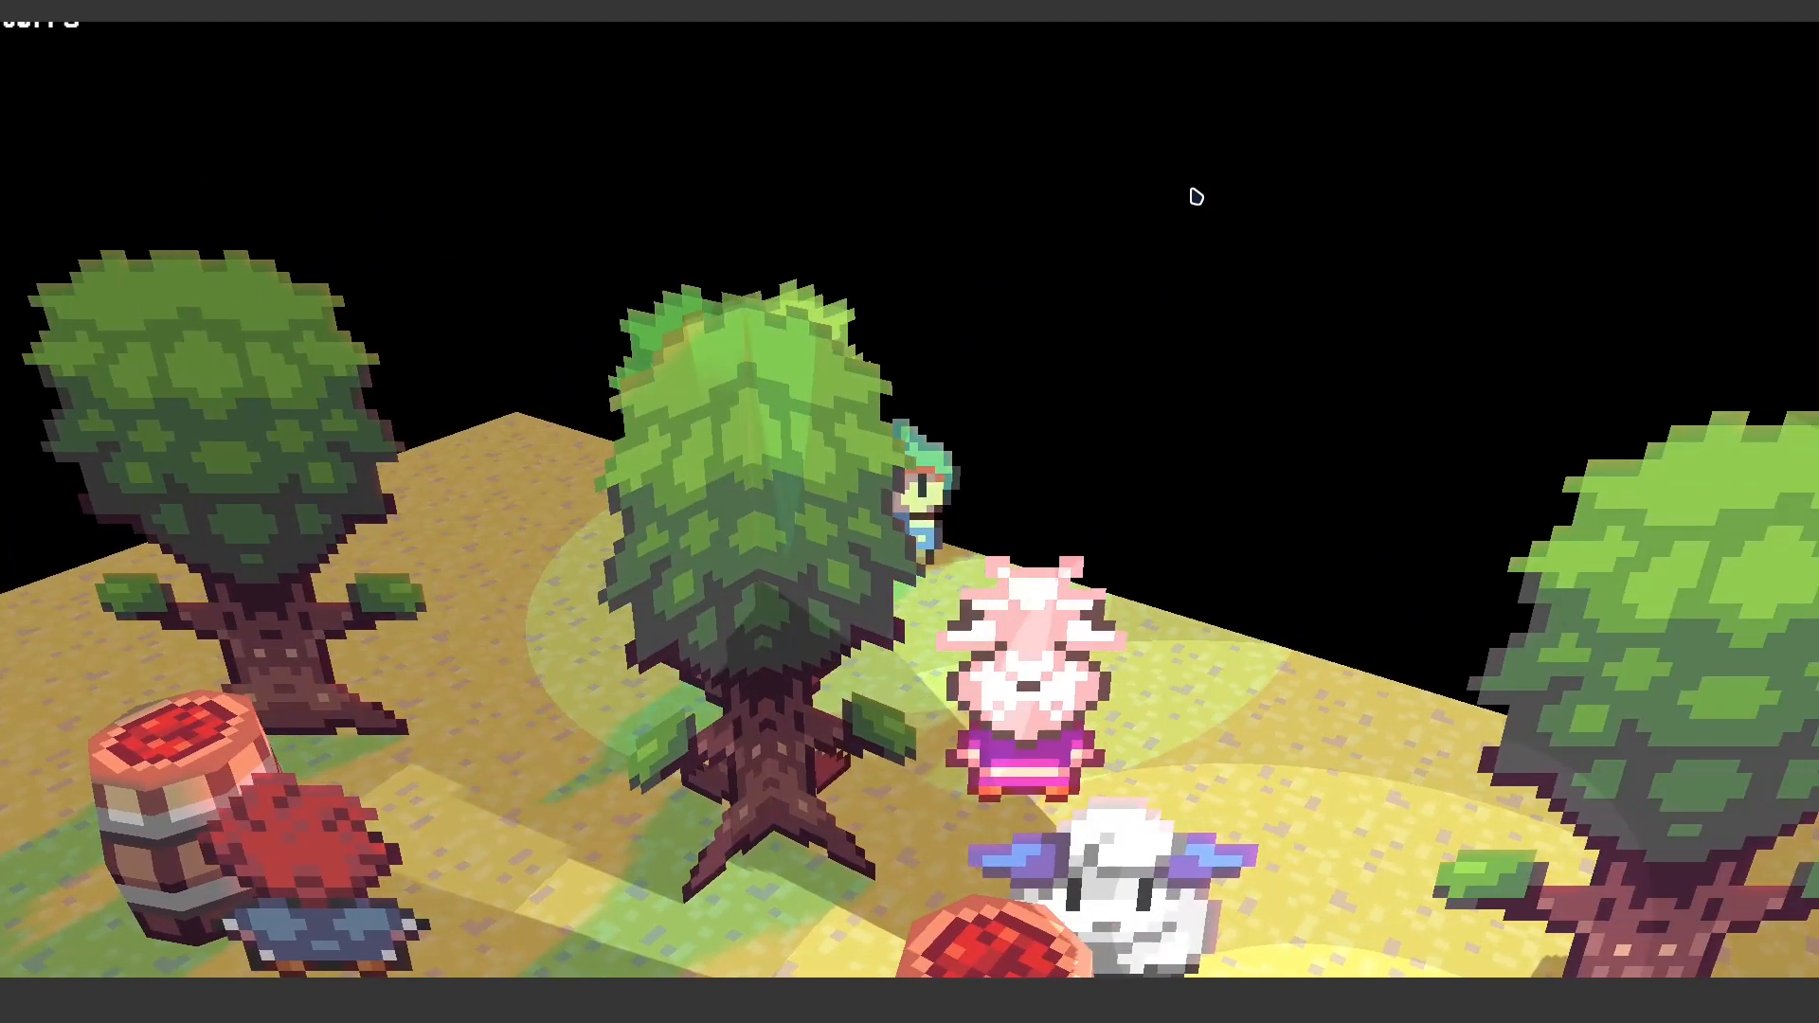
pyautogui.press('a')
pyautogui.press('s')
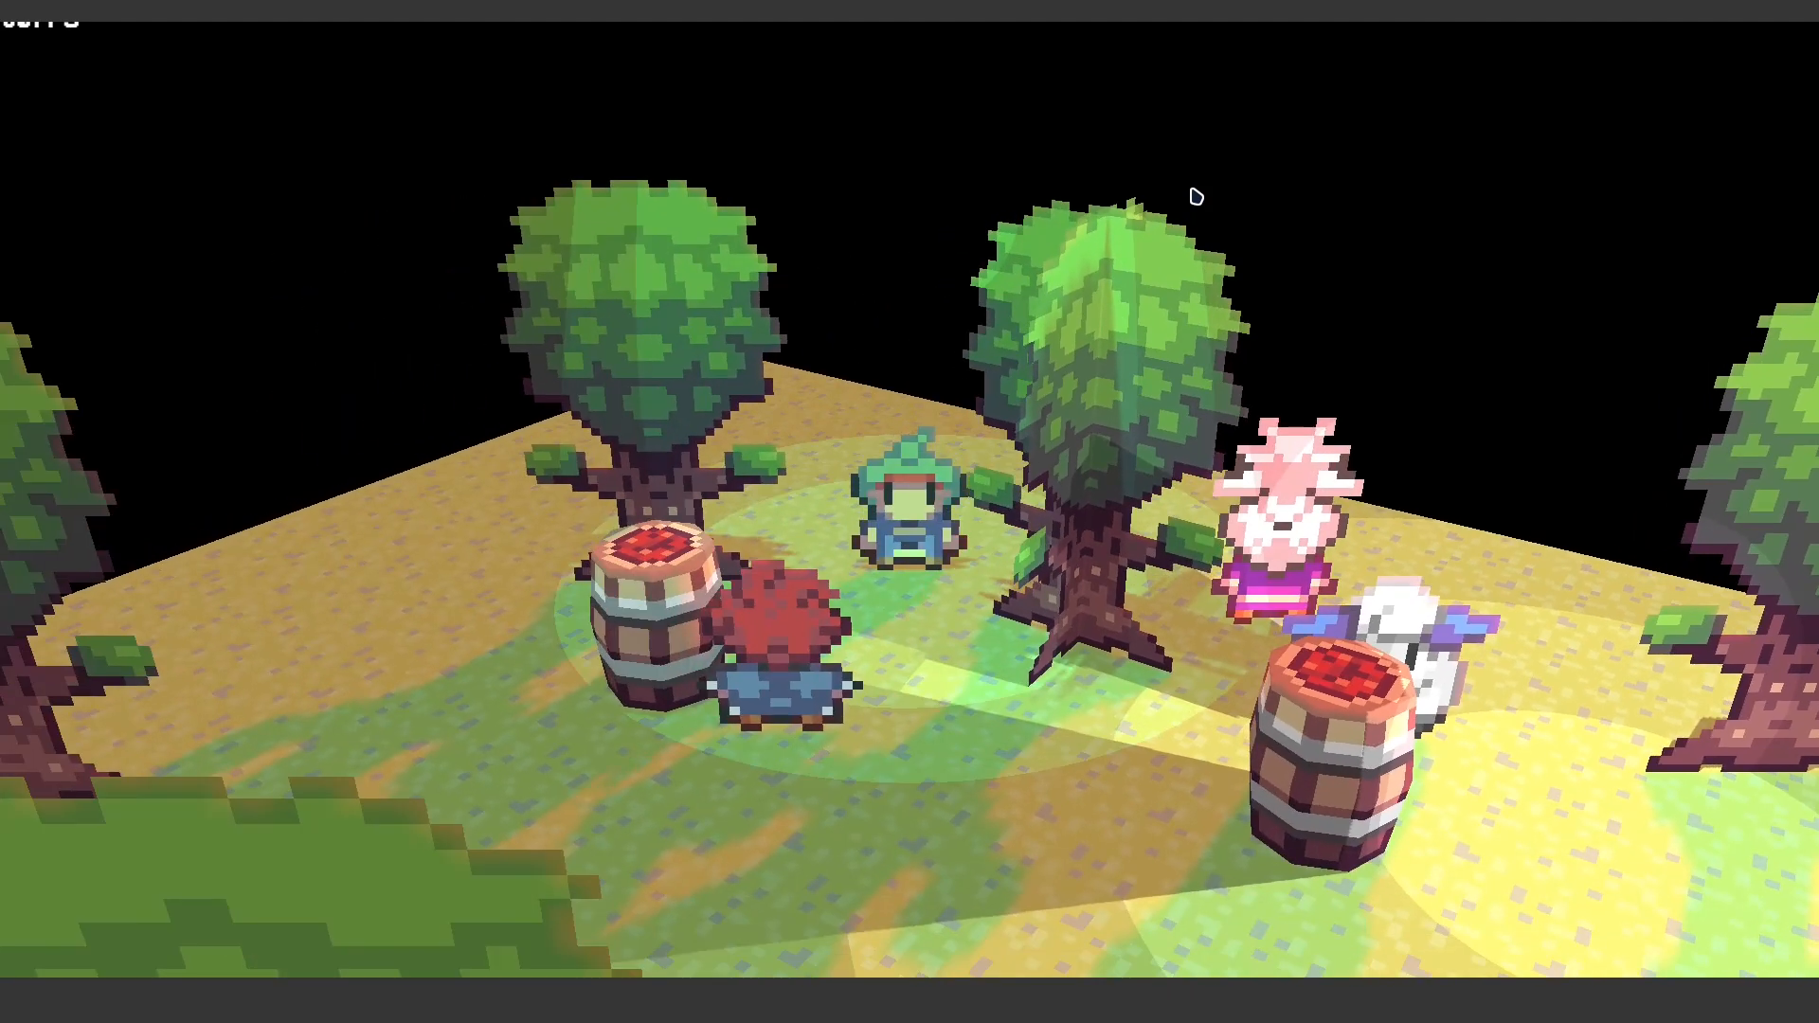
pyautogui.press('e')
pyautogui.press('e')
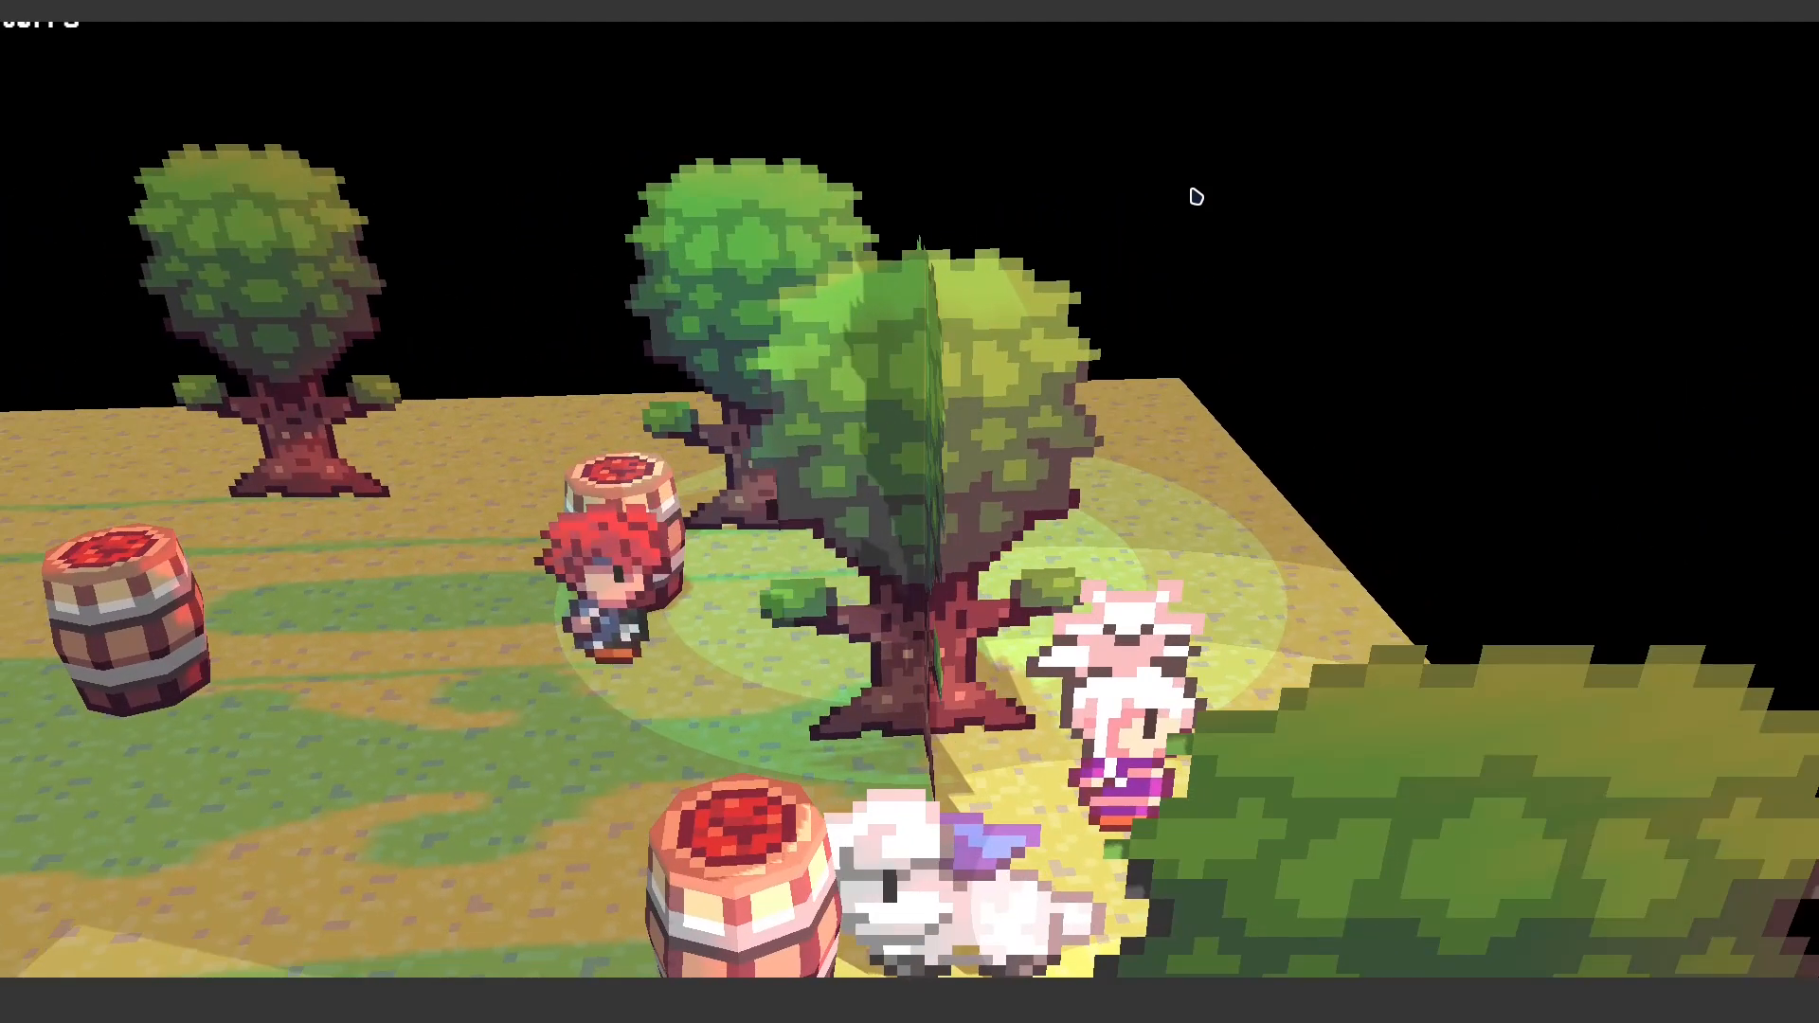
pyautogui.press('w')
pyautogui.press('a')
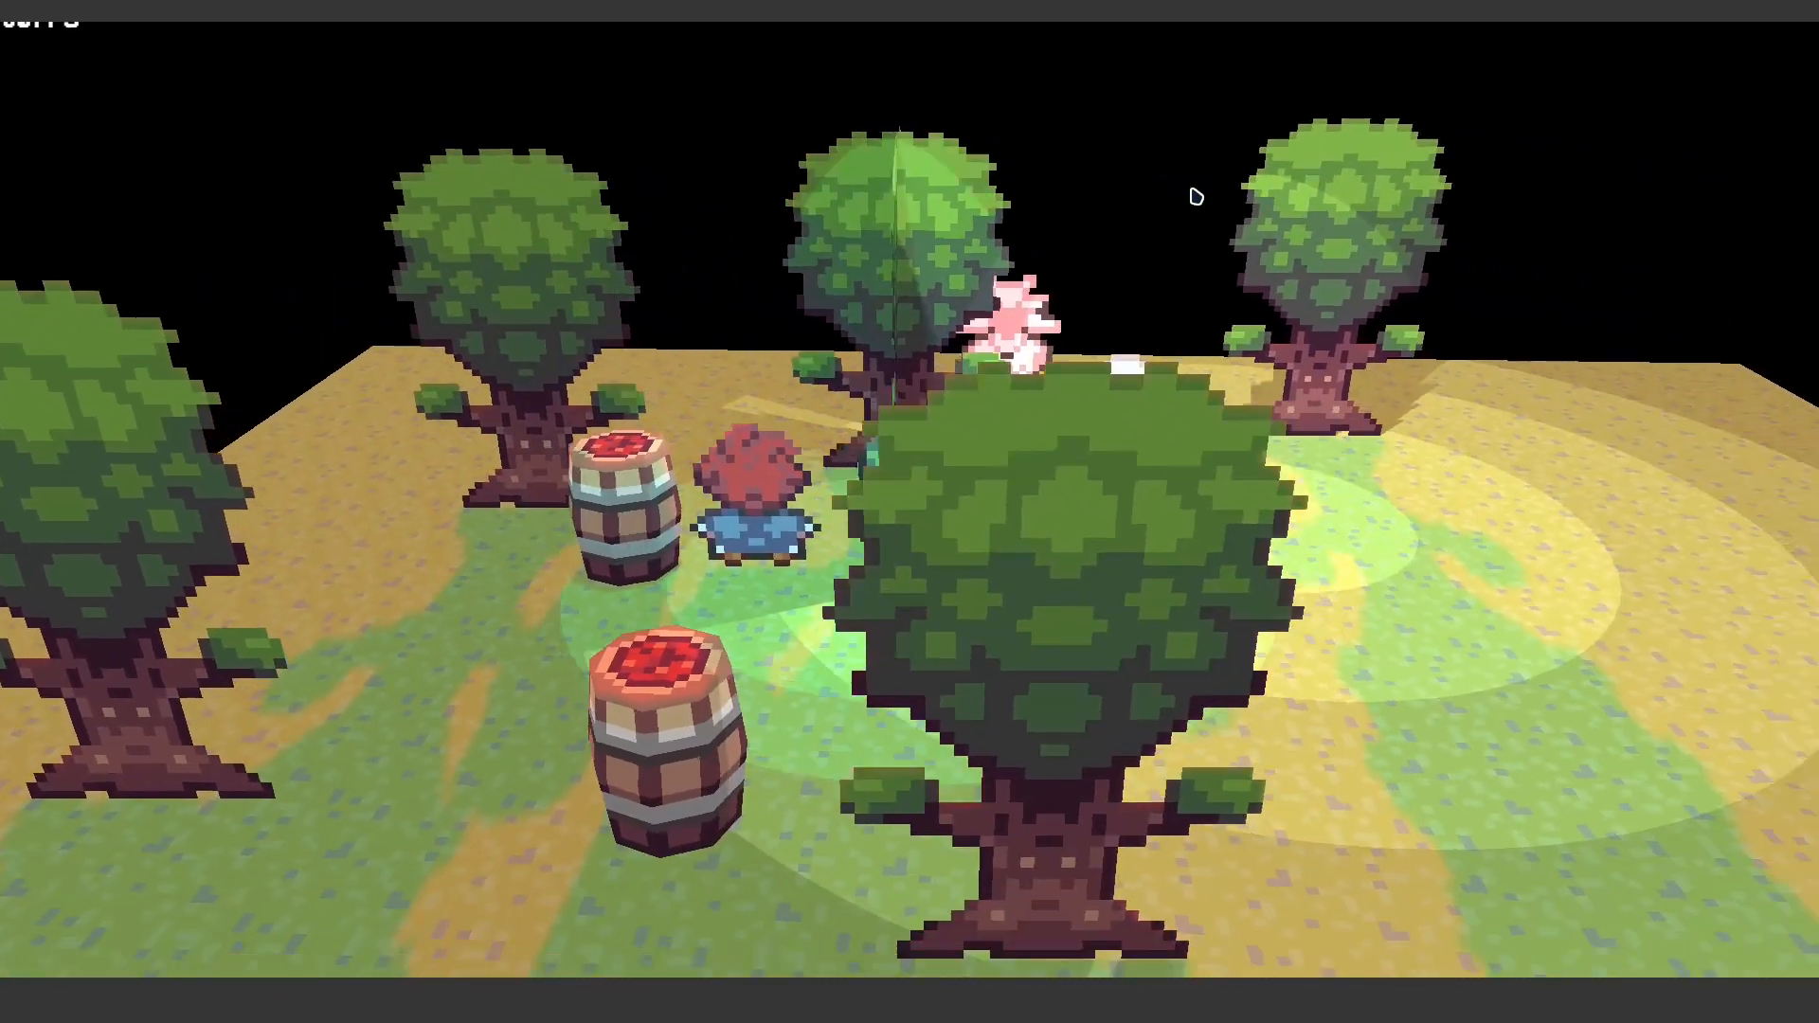
pyautogui.hotkey('alt', 'F4')
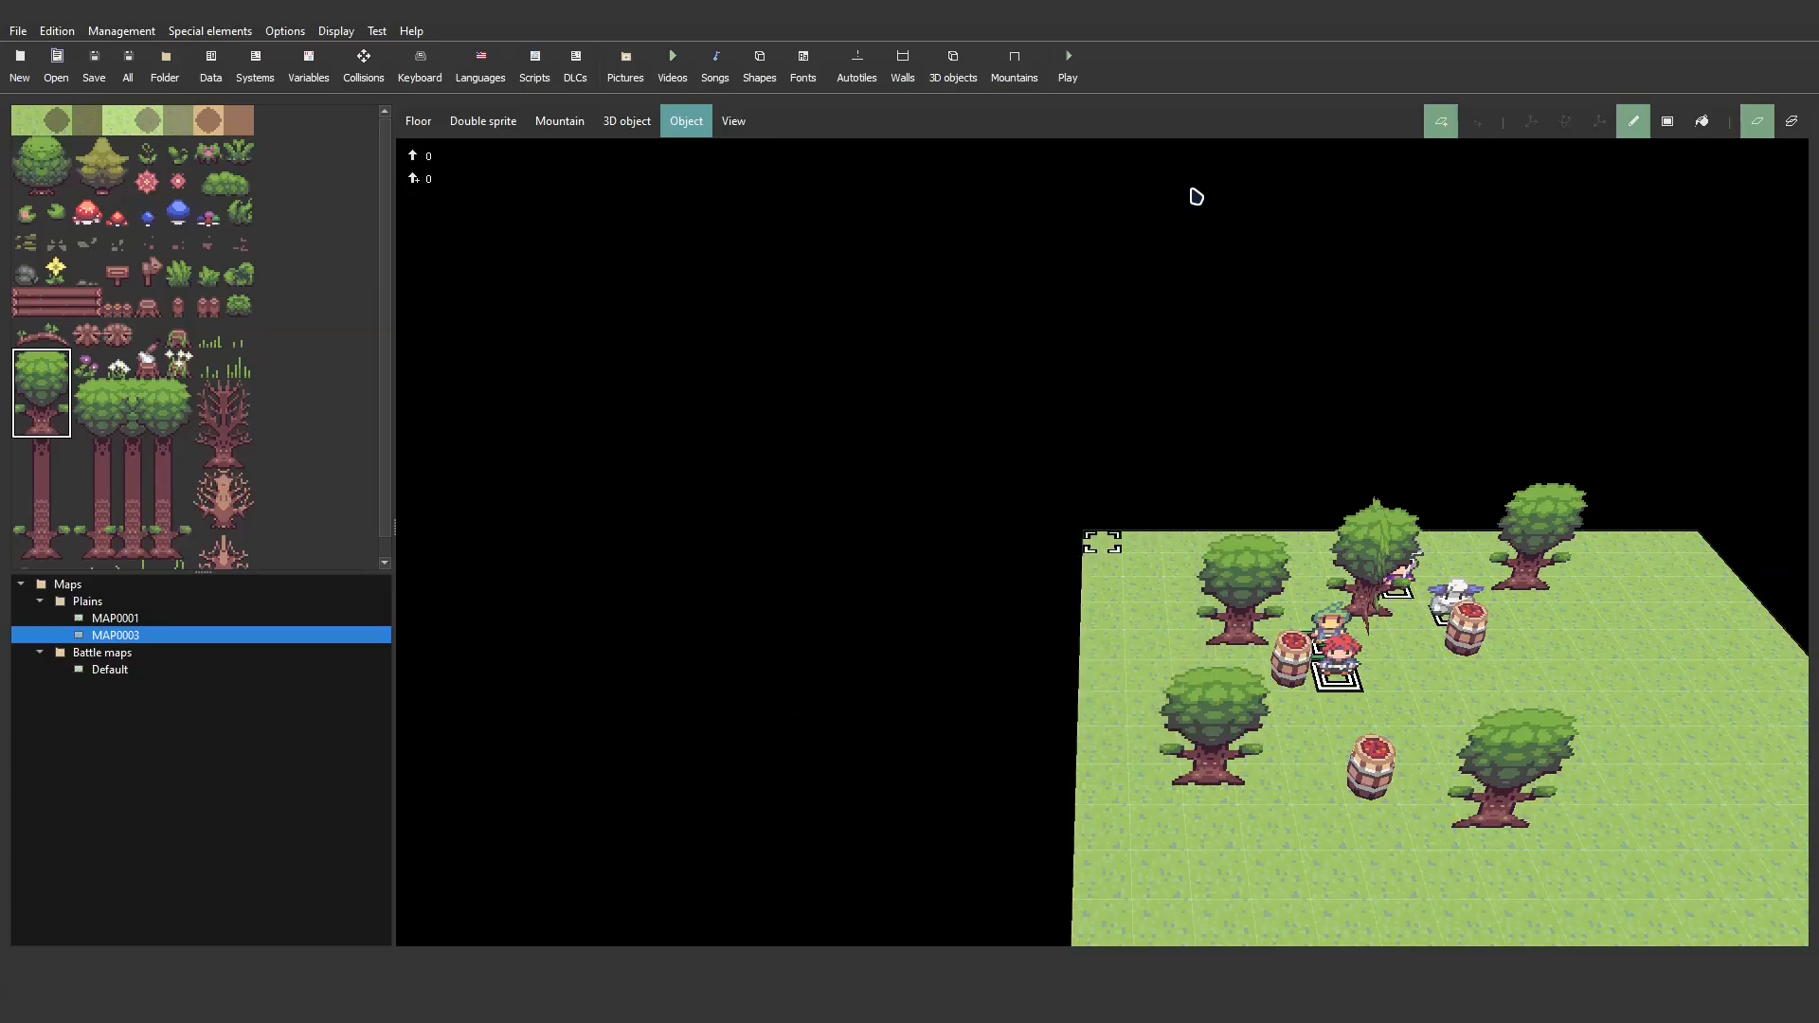
# - Reopen the red-haired object to review its Light plugin commands
pyautogui.click(99, 68)
pyautogui.doubleClick(1340, 680)
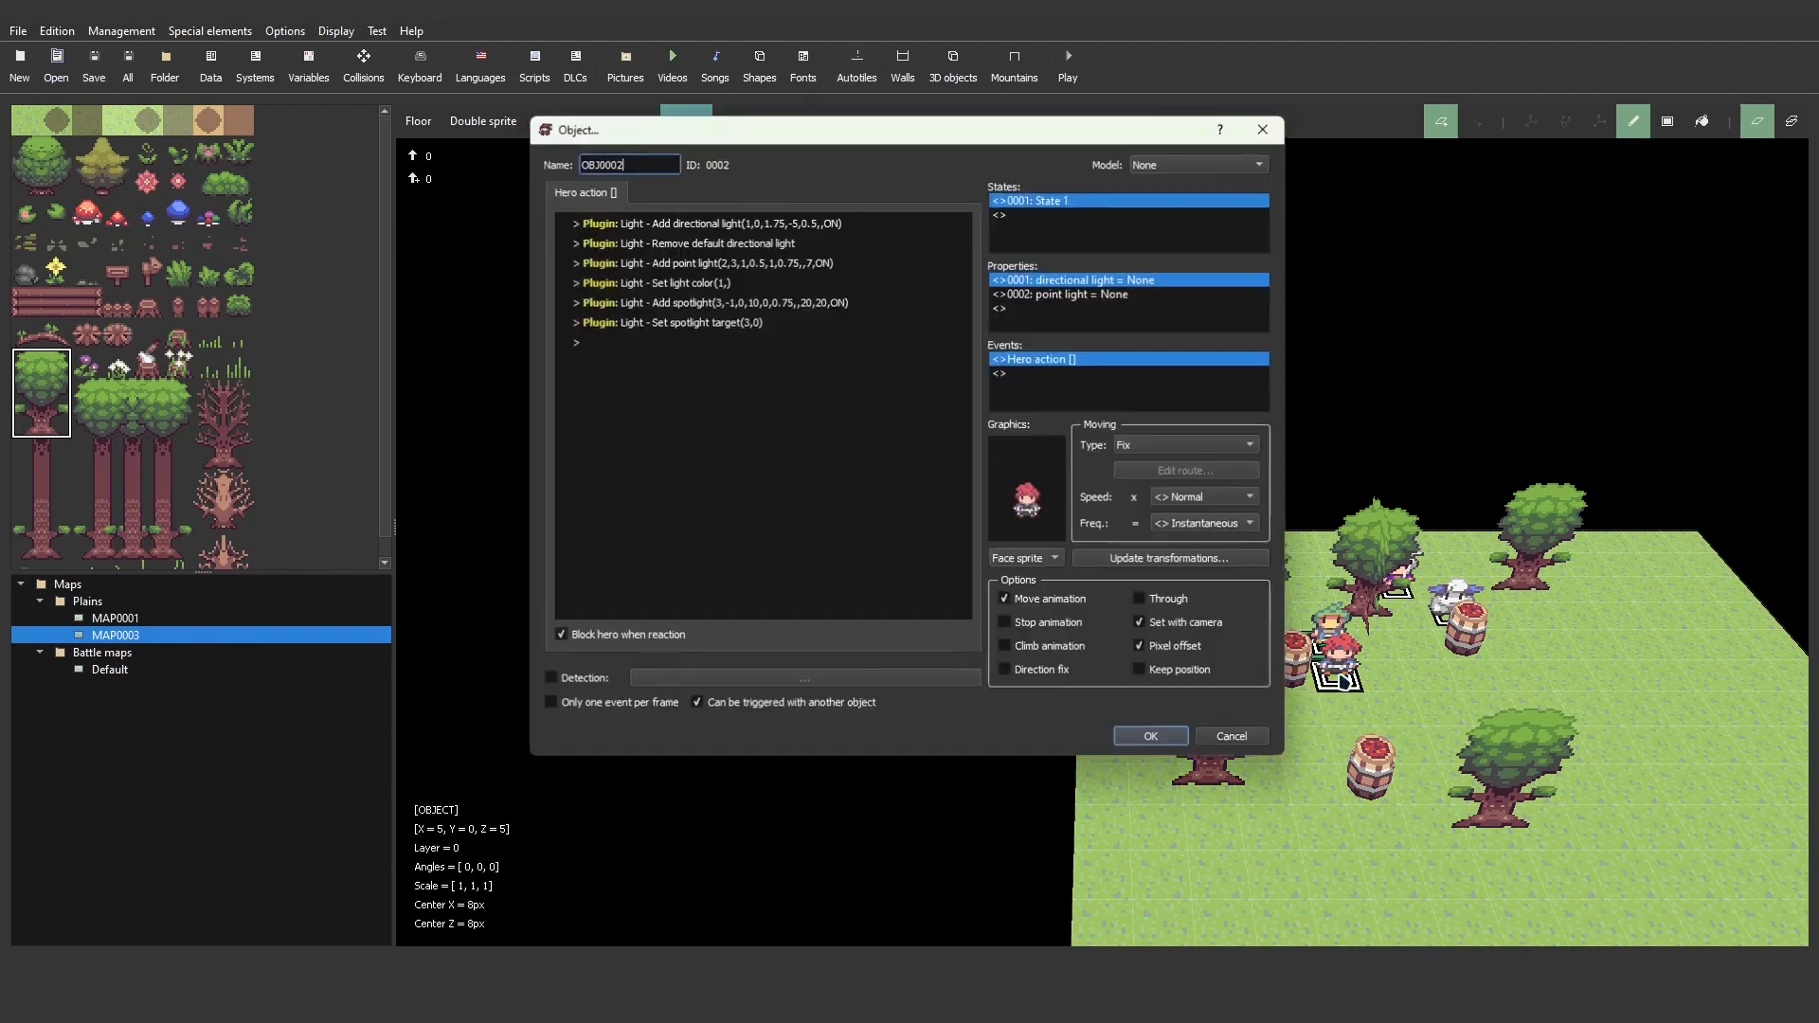
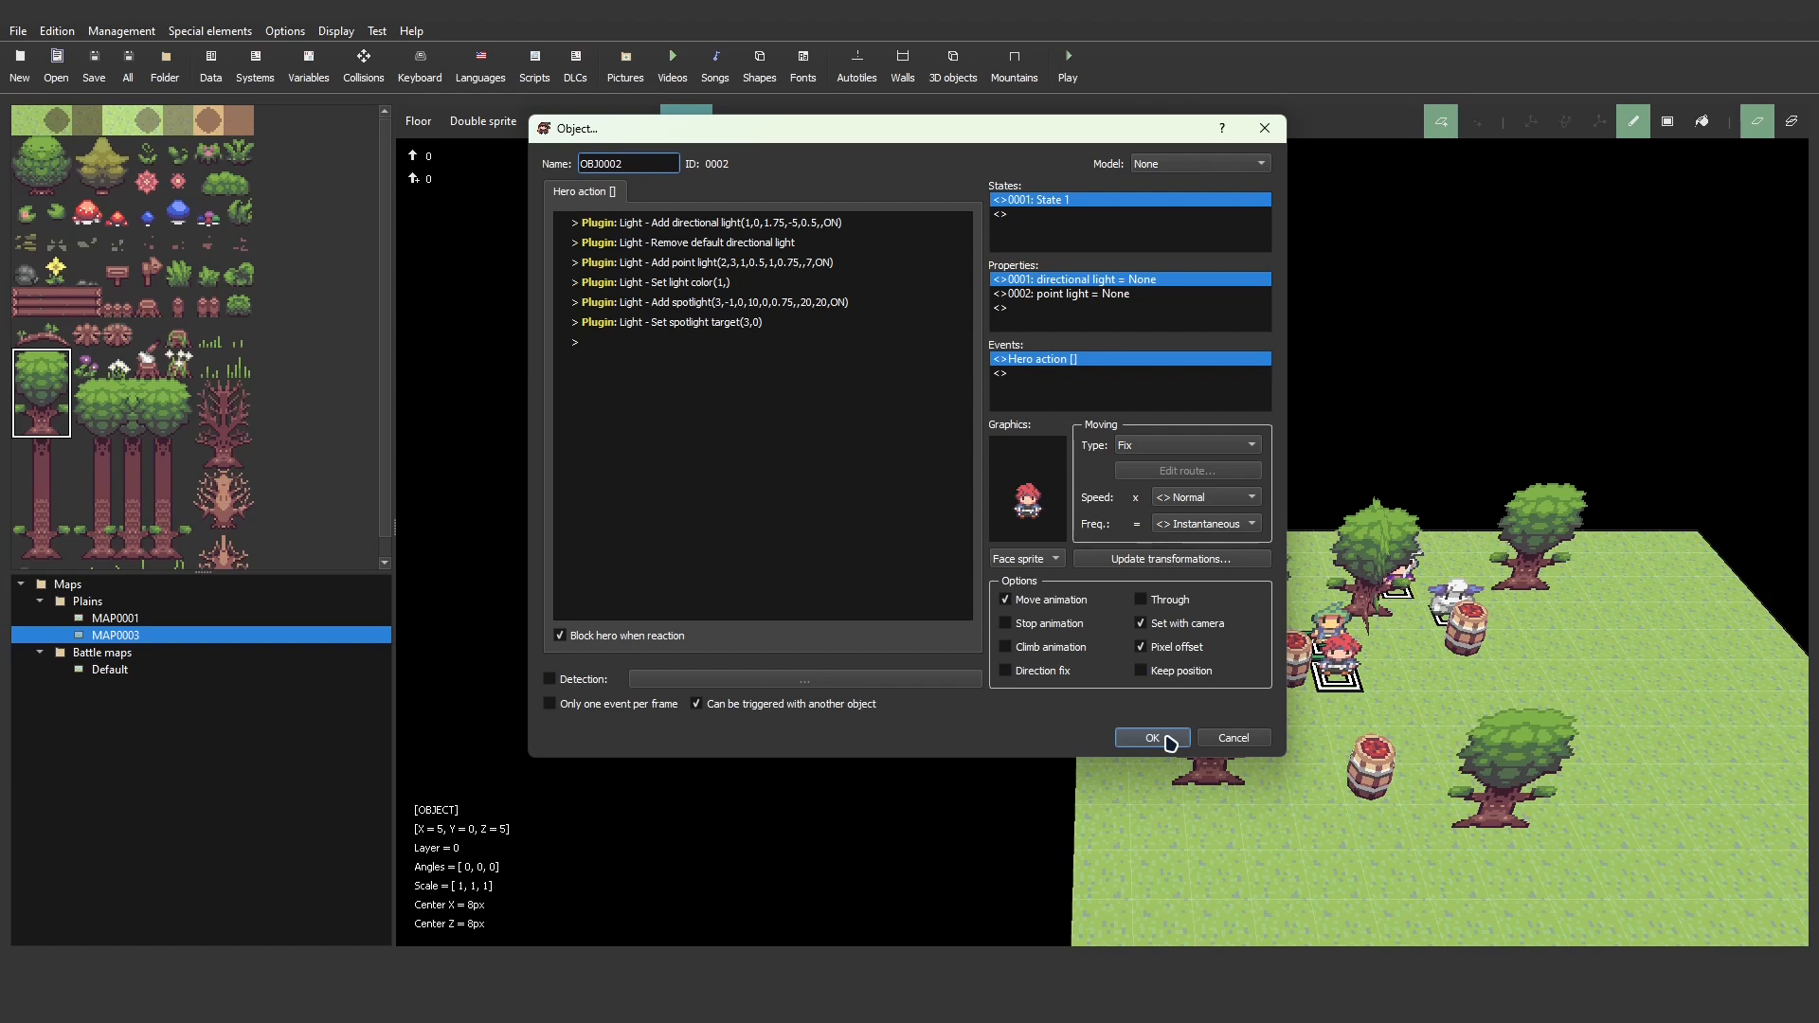
pyautogui.click(800, 225)
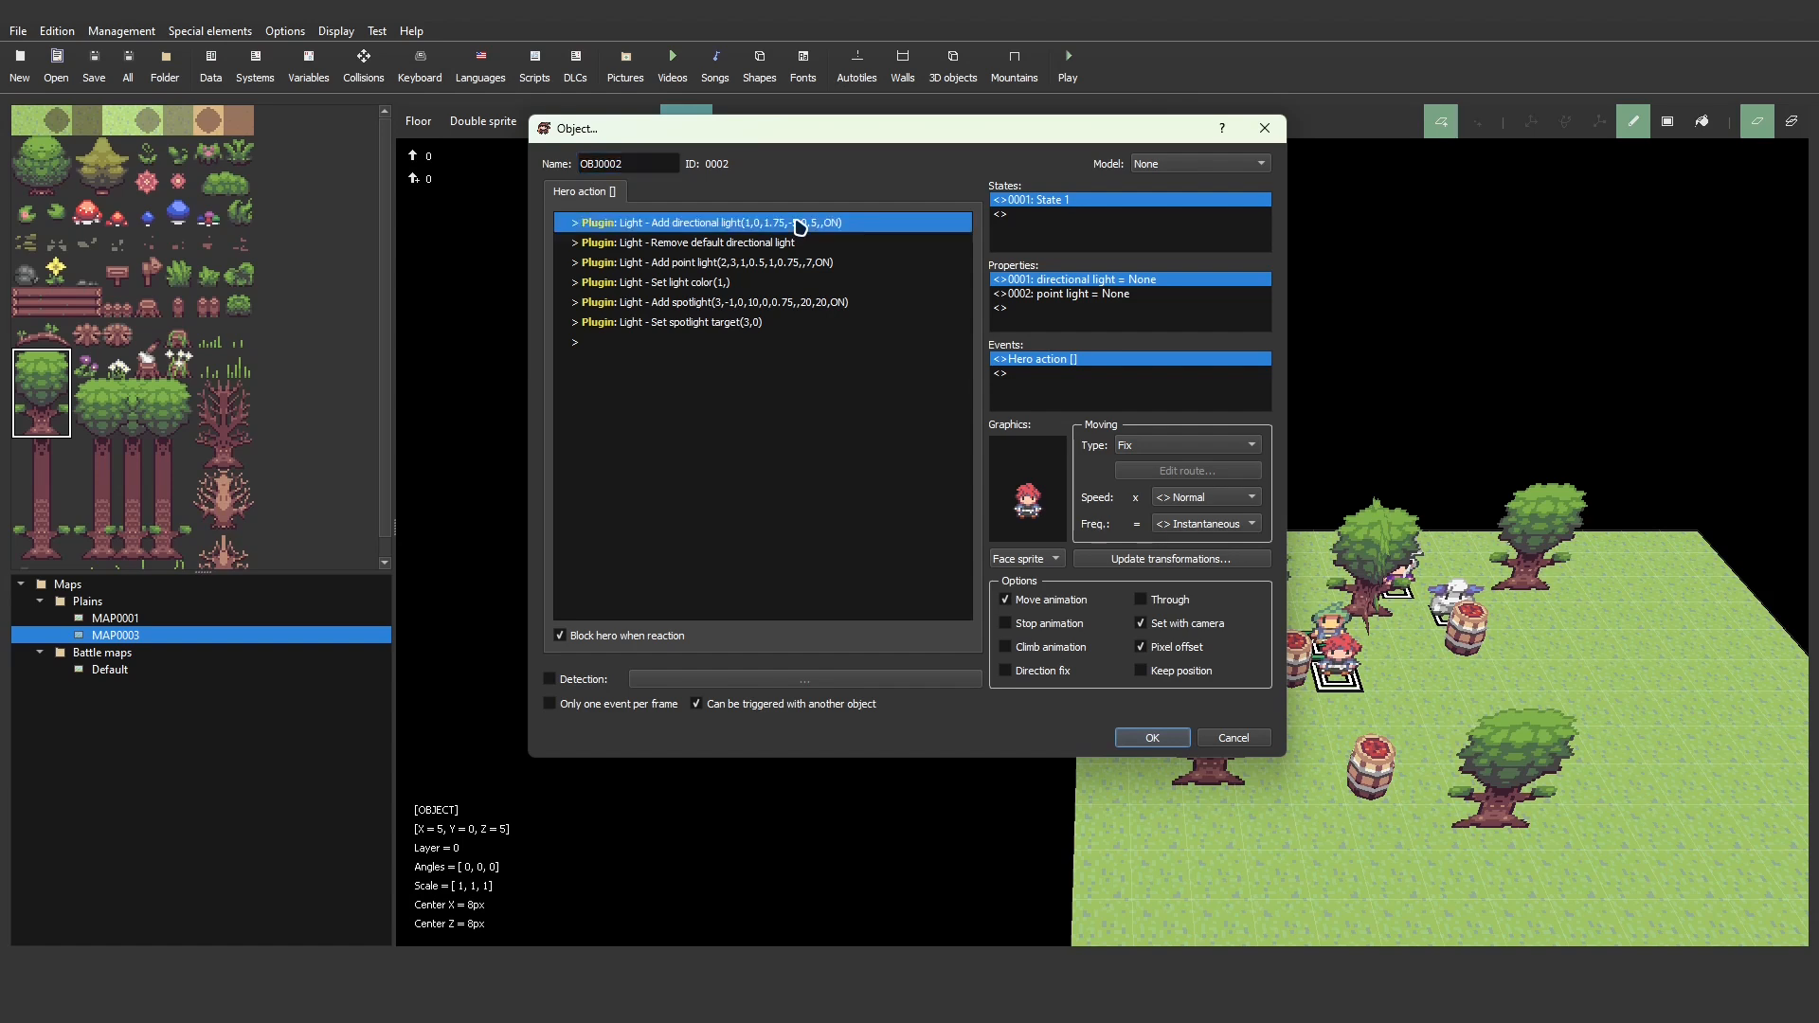
pyautogui.click(1153, 738)
# - Delete the red-haired, white winged and purple-dressed objects from the map
pyautogui.press('Delete')
pyautogui.click(1444, 620)
pyautogui.press('Delete')
pyautogui.click(1410, 597)
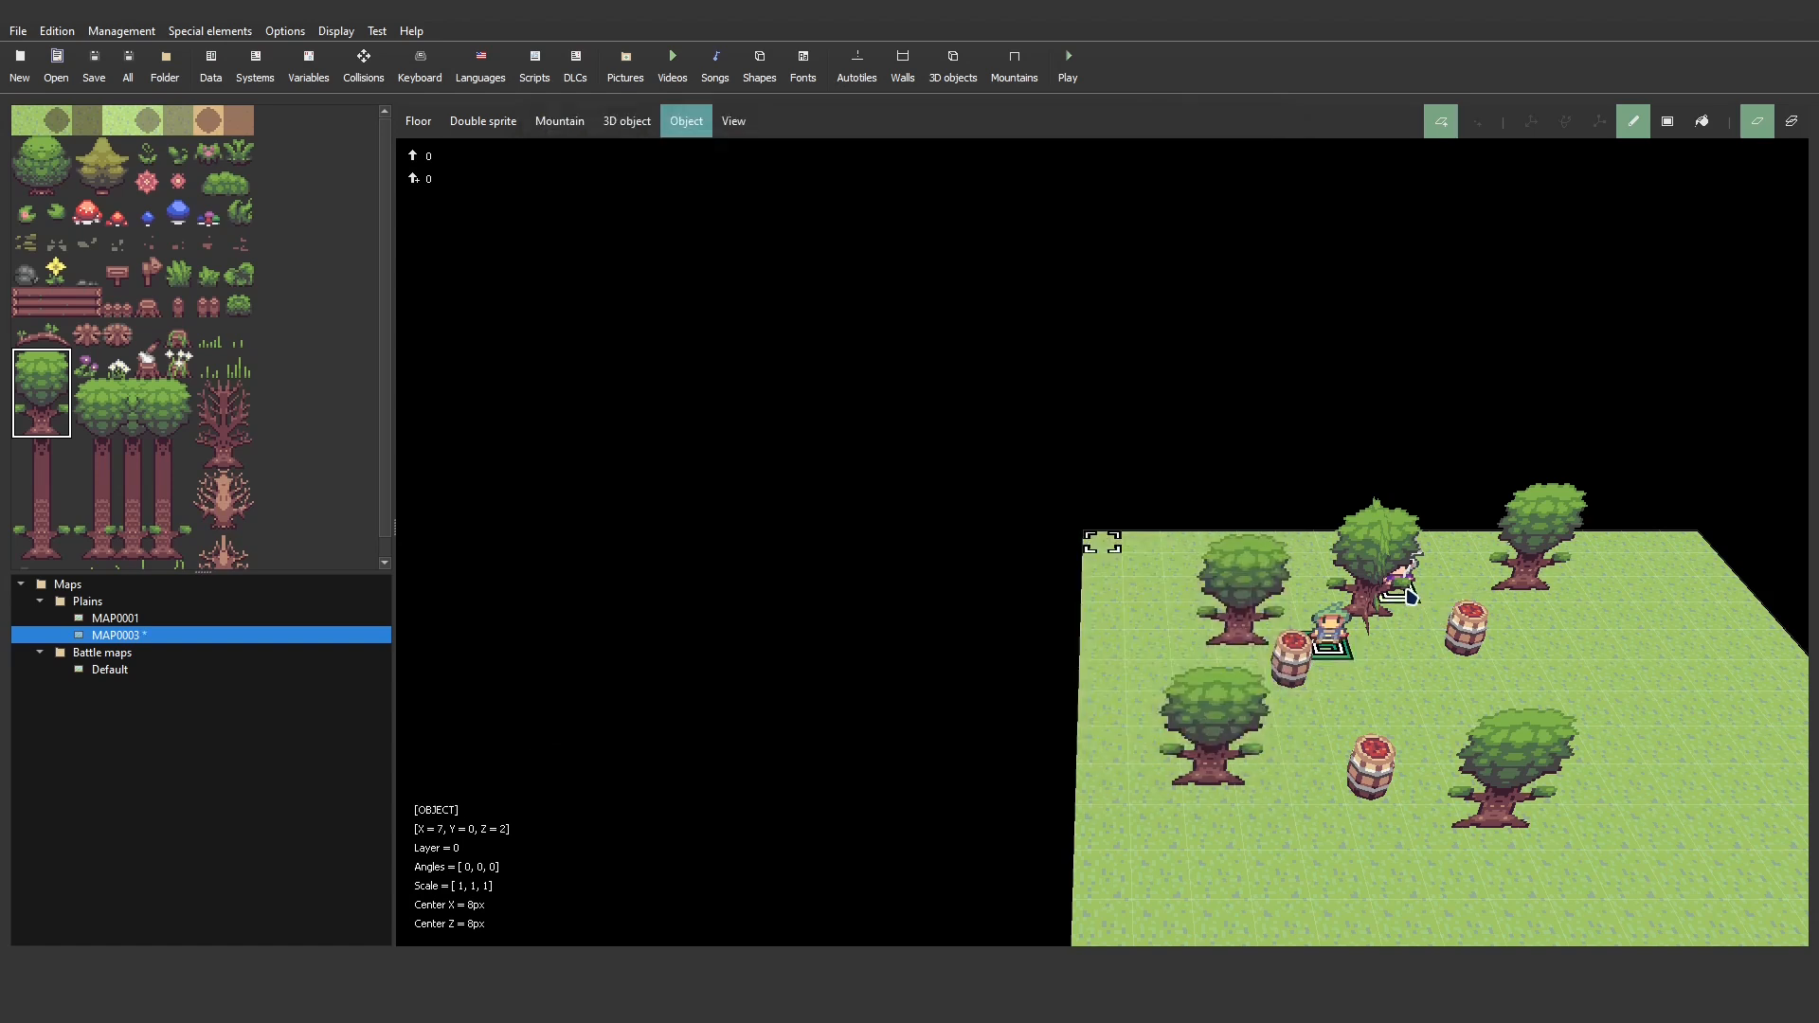
pyautogui.press('Delete')
# - Create a new object at X=9, Z=4 and give it the shana.png graphic
pyautogui.click(1338, 675)
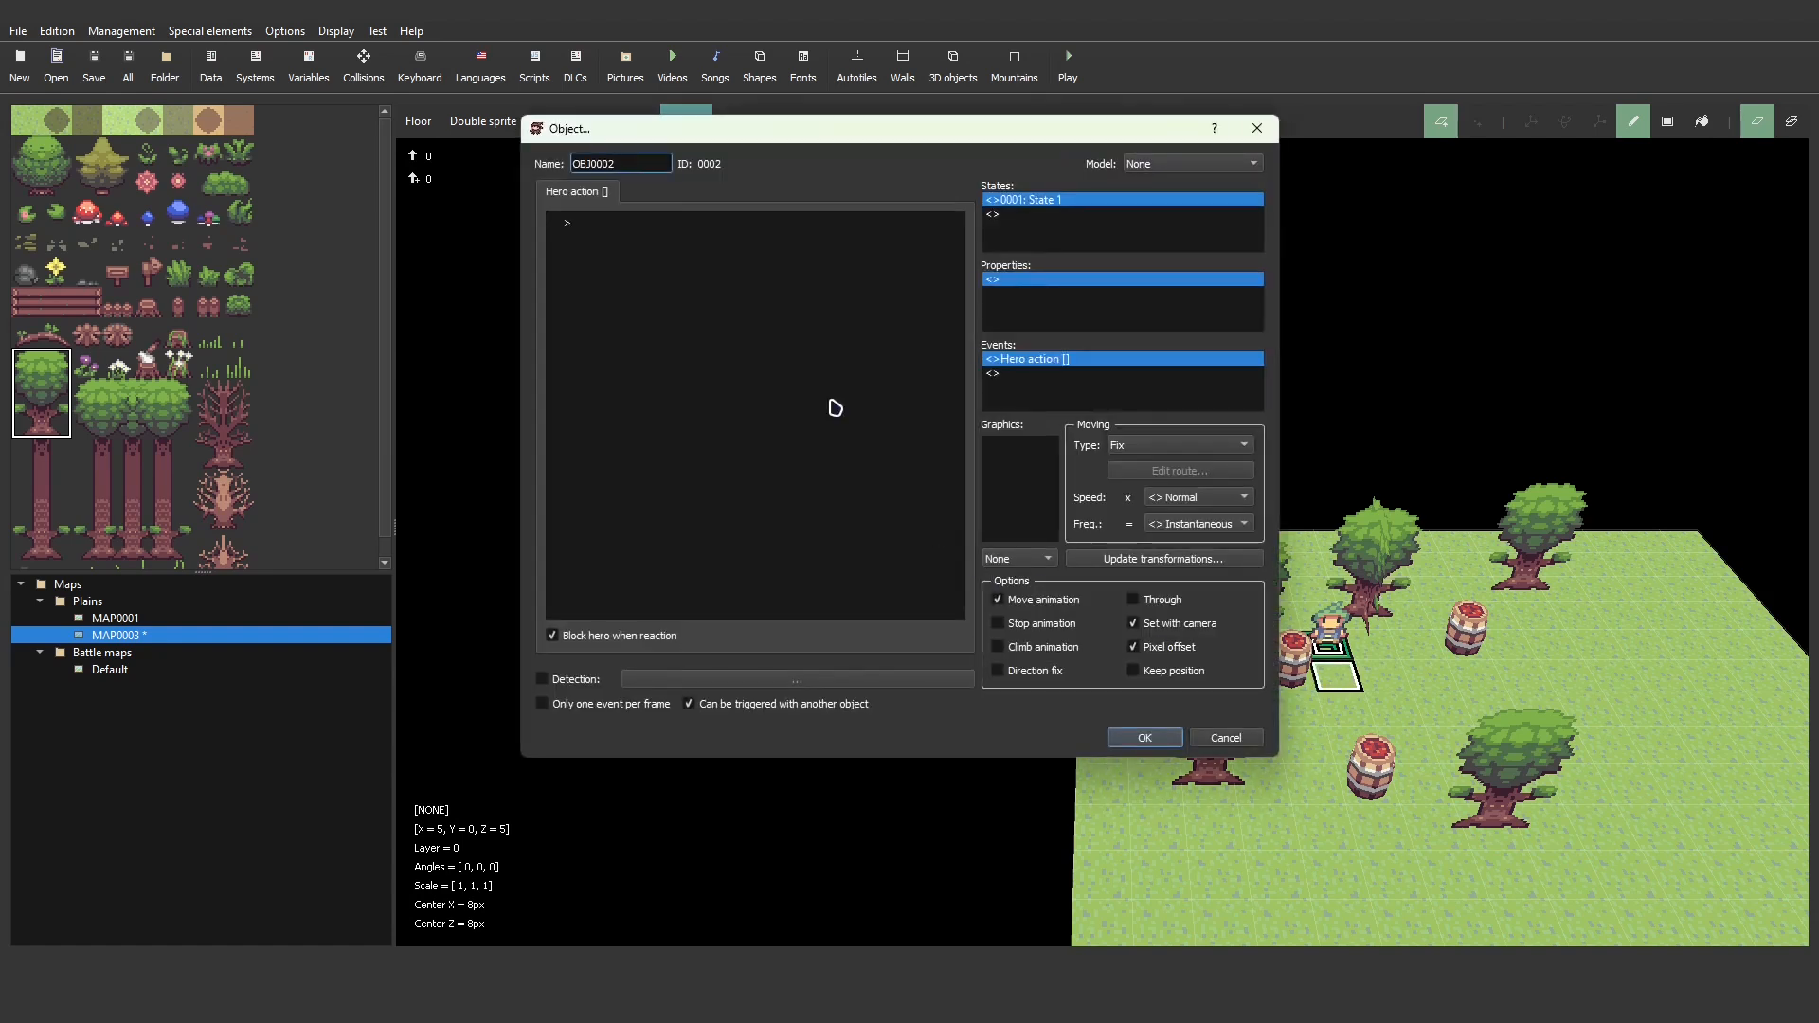
pyautogui.click(1257, 128)
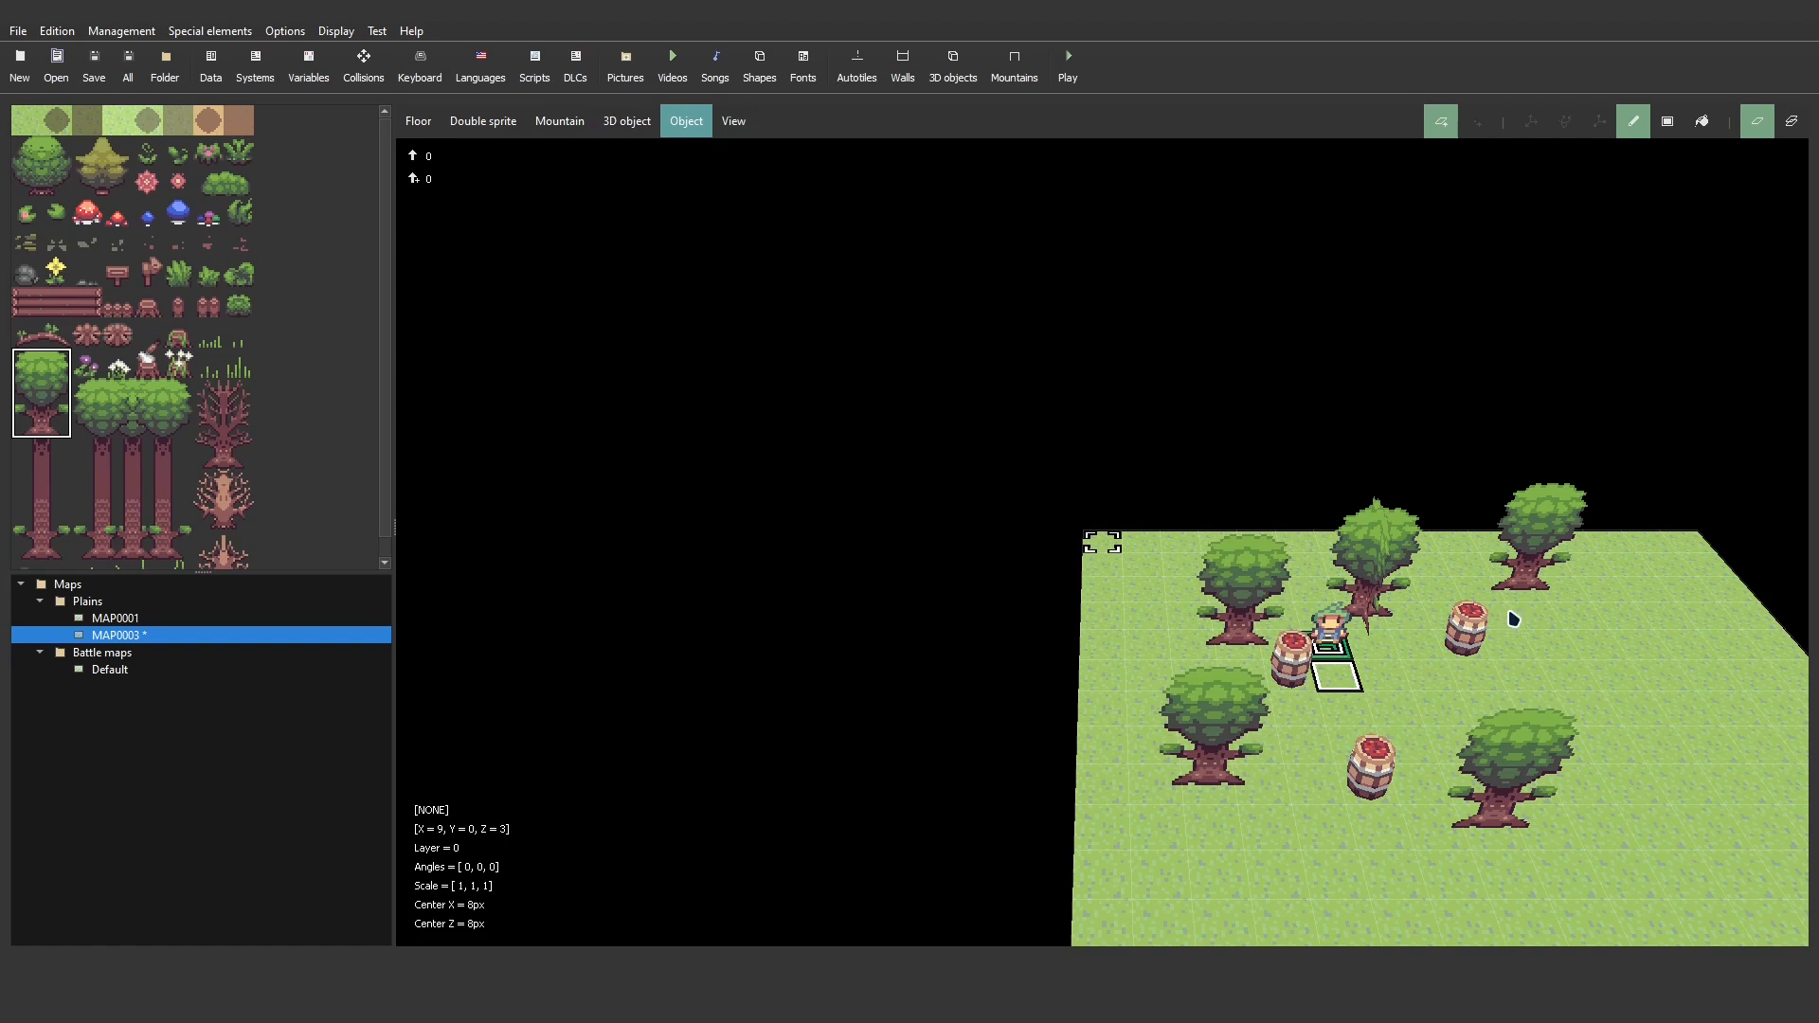
pyautogui.click(1509, 646)
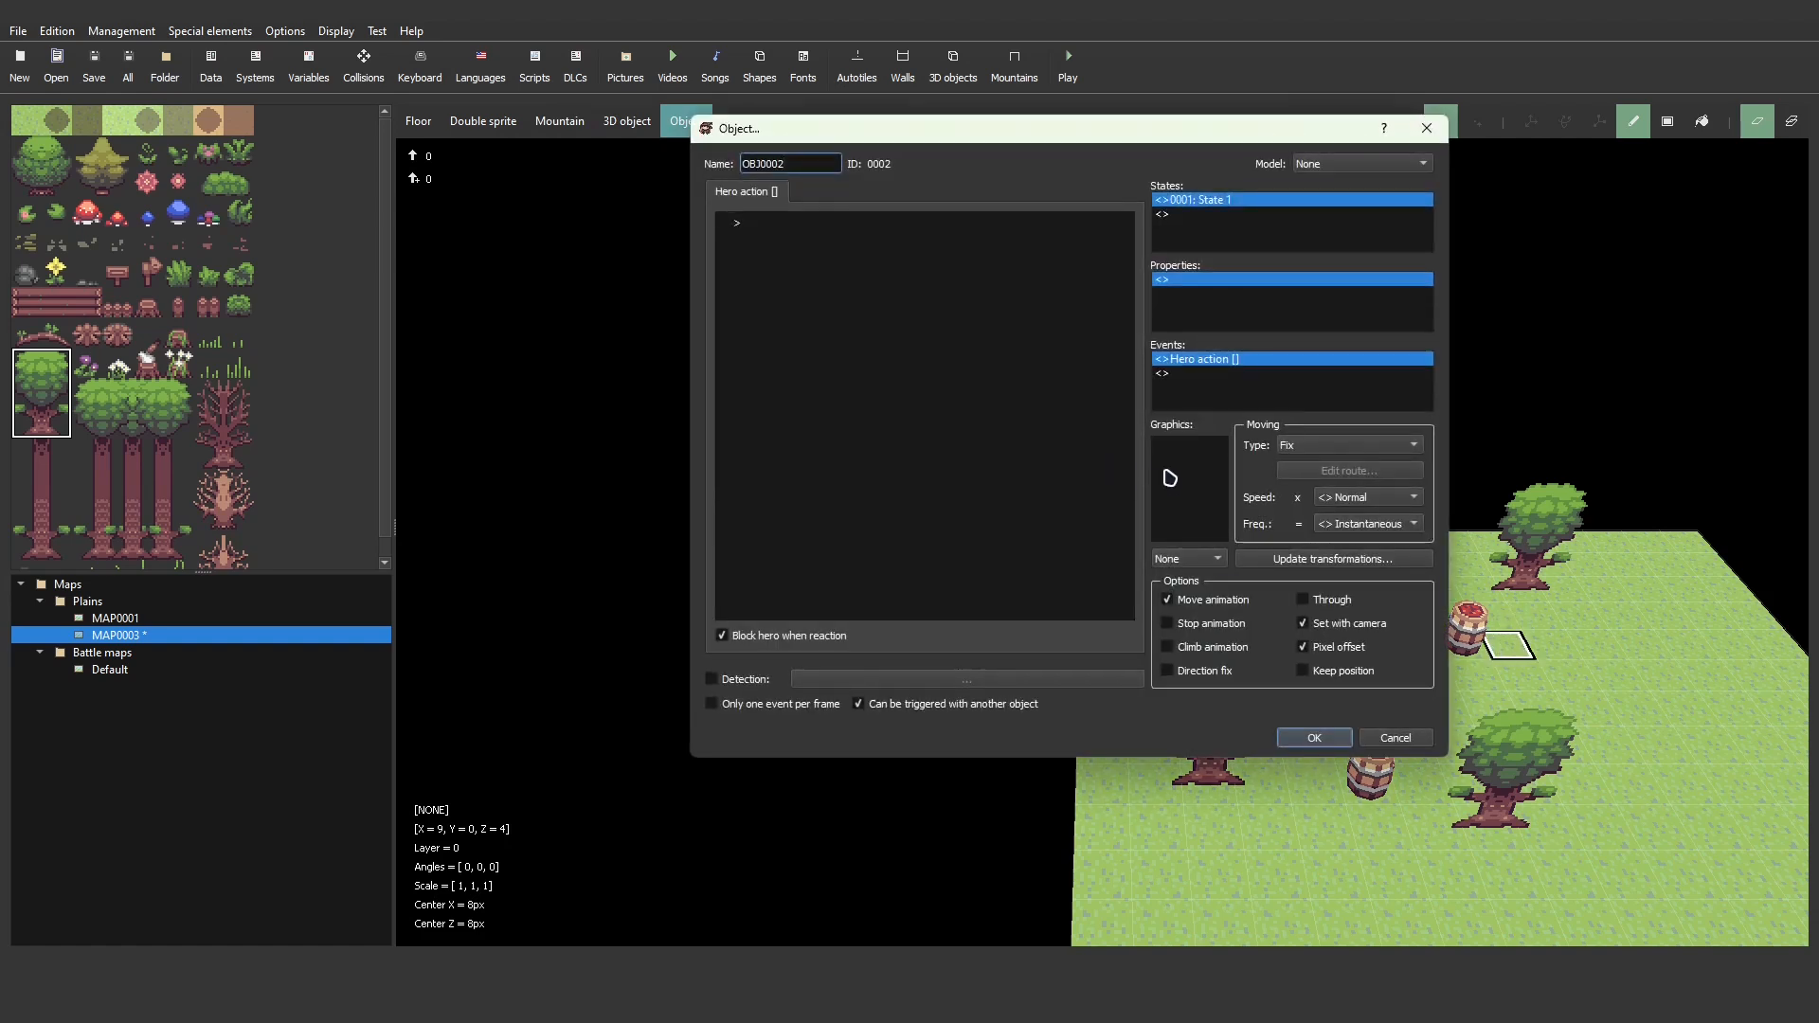
pyautogui.doubleClick(1185, 471)
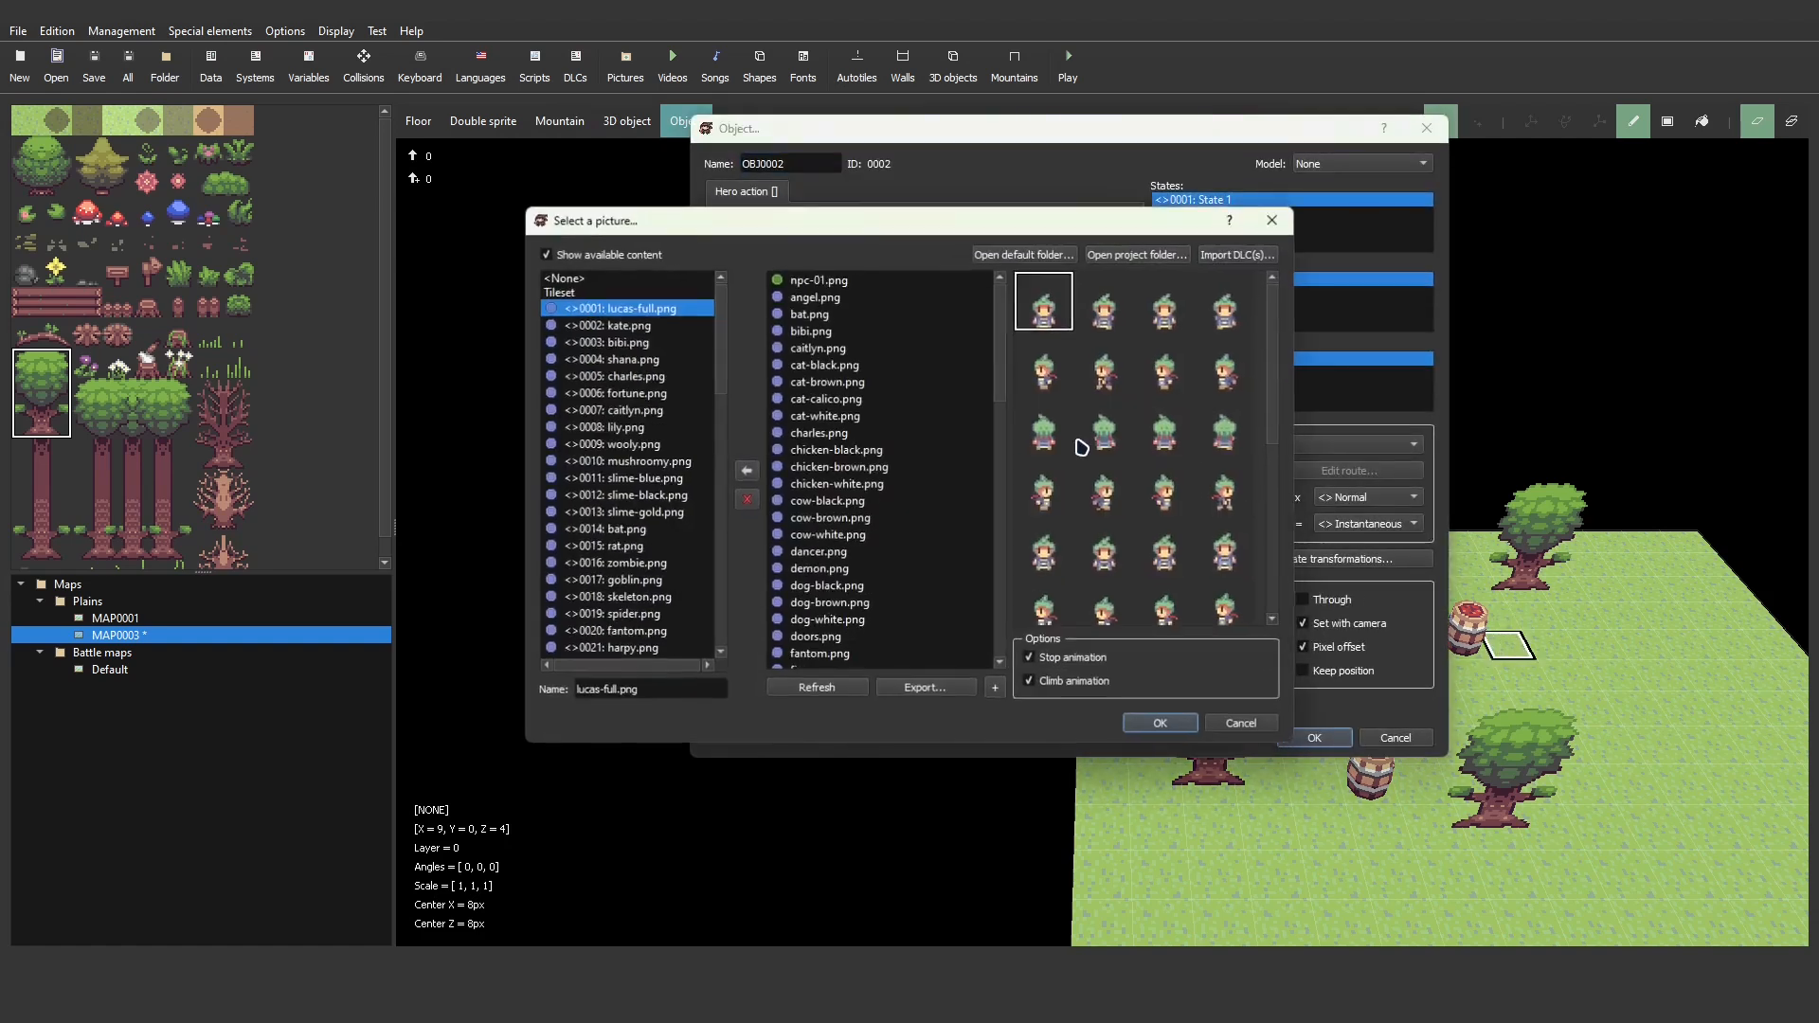
pyautogui.click(606, 358)
pyautogui.click(1171, 721)
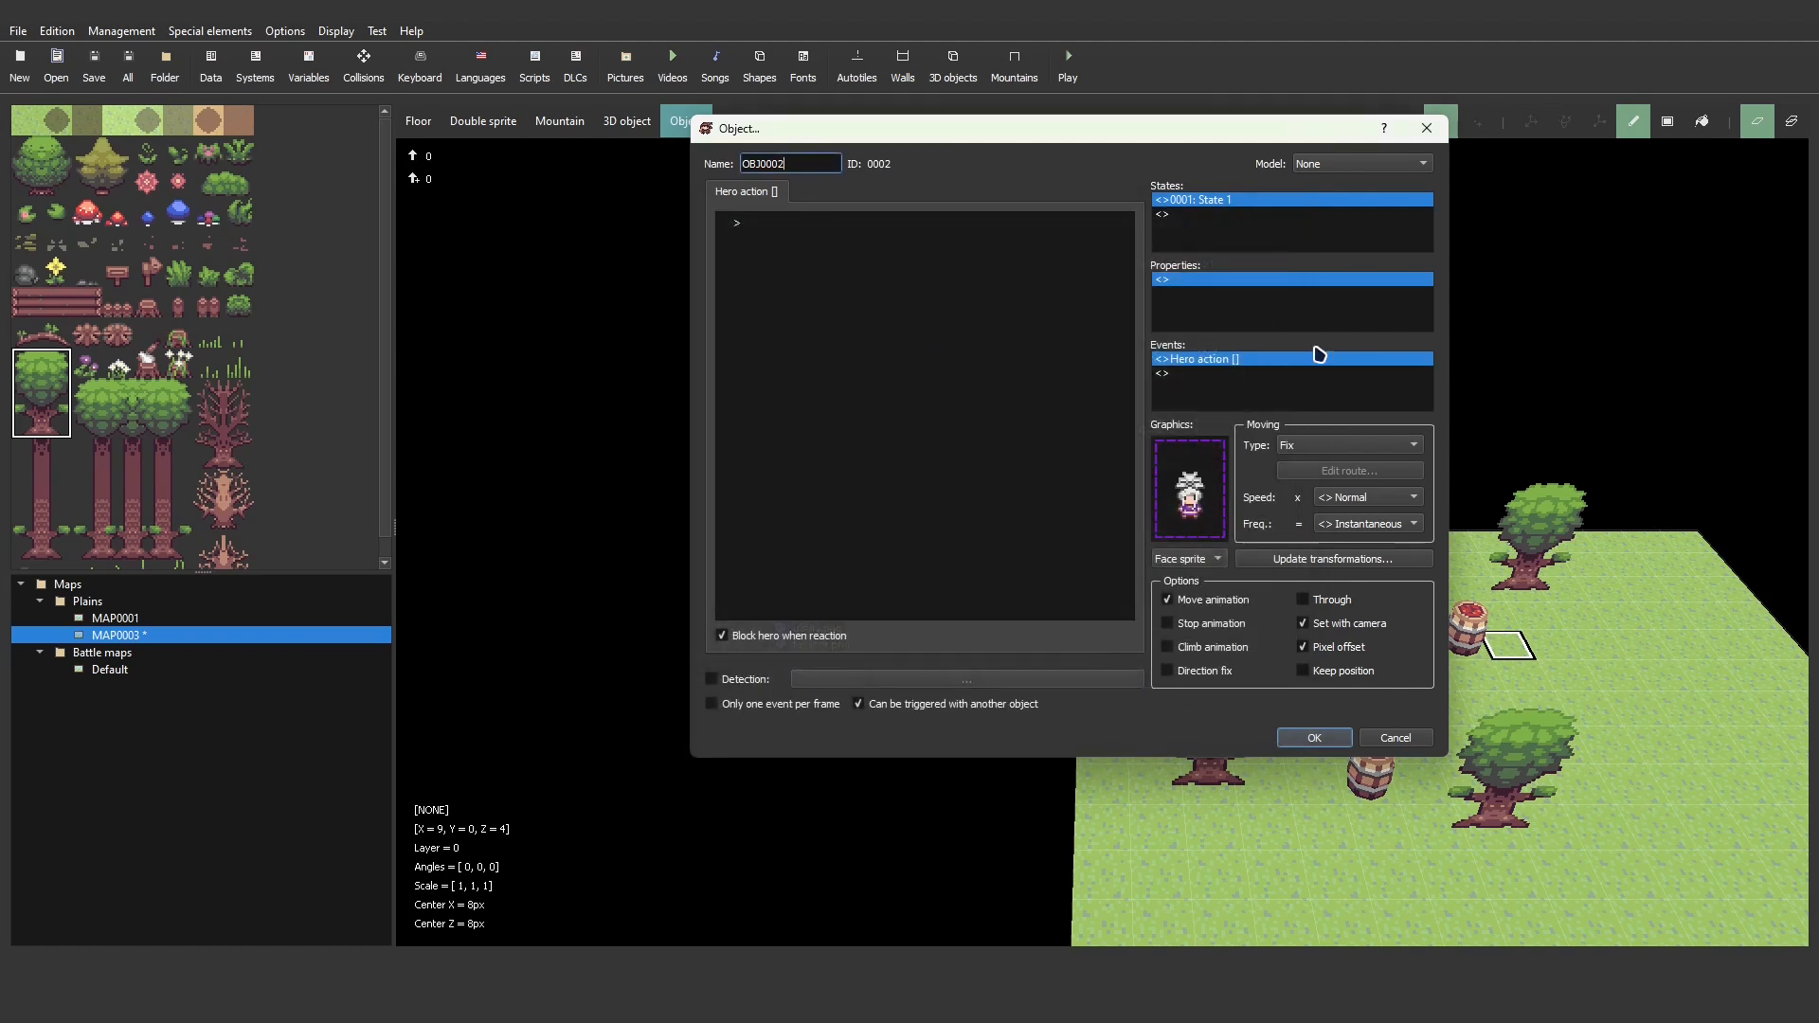
# - Add a property named "light" without an initial value to the new object
pyautogui.doubleClick(1229, 296)
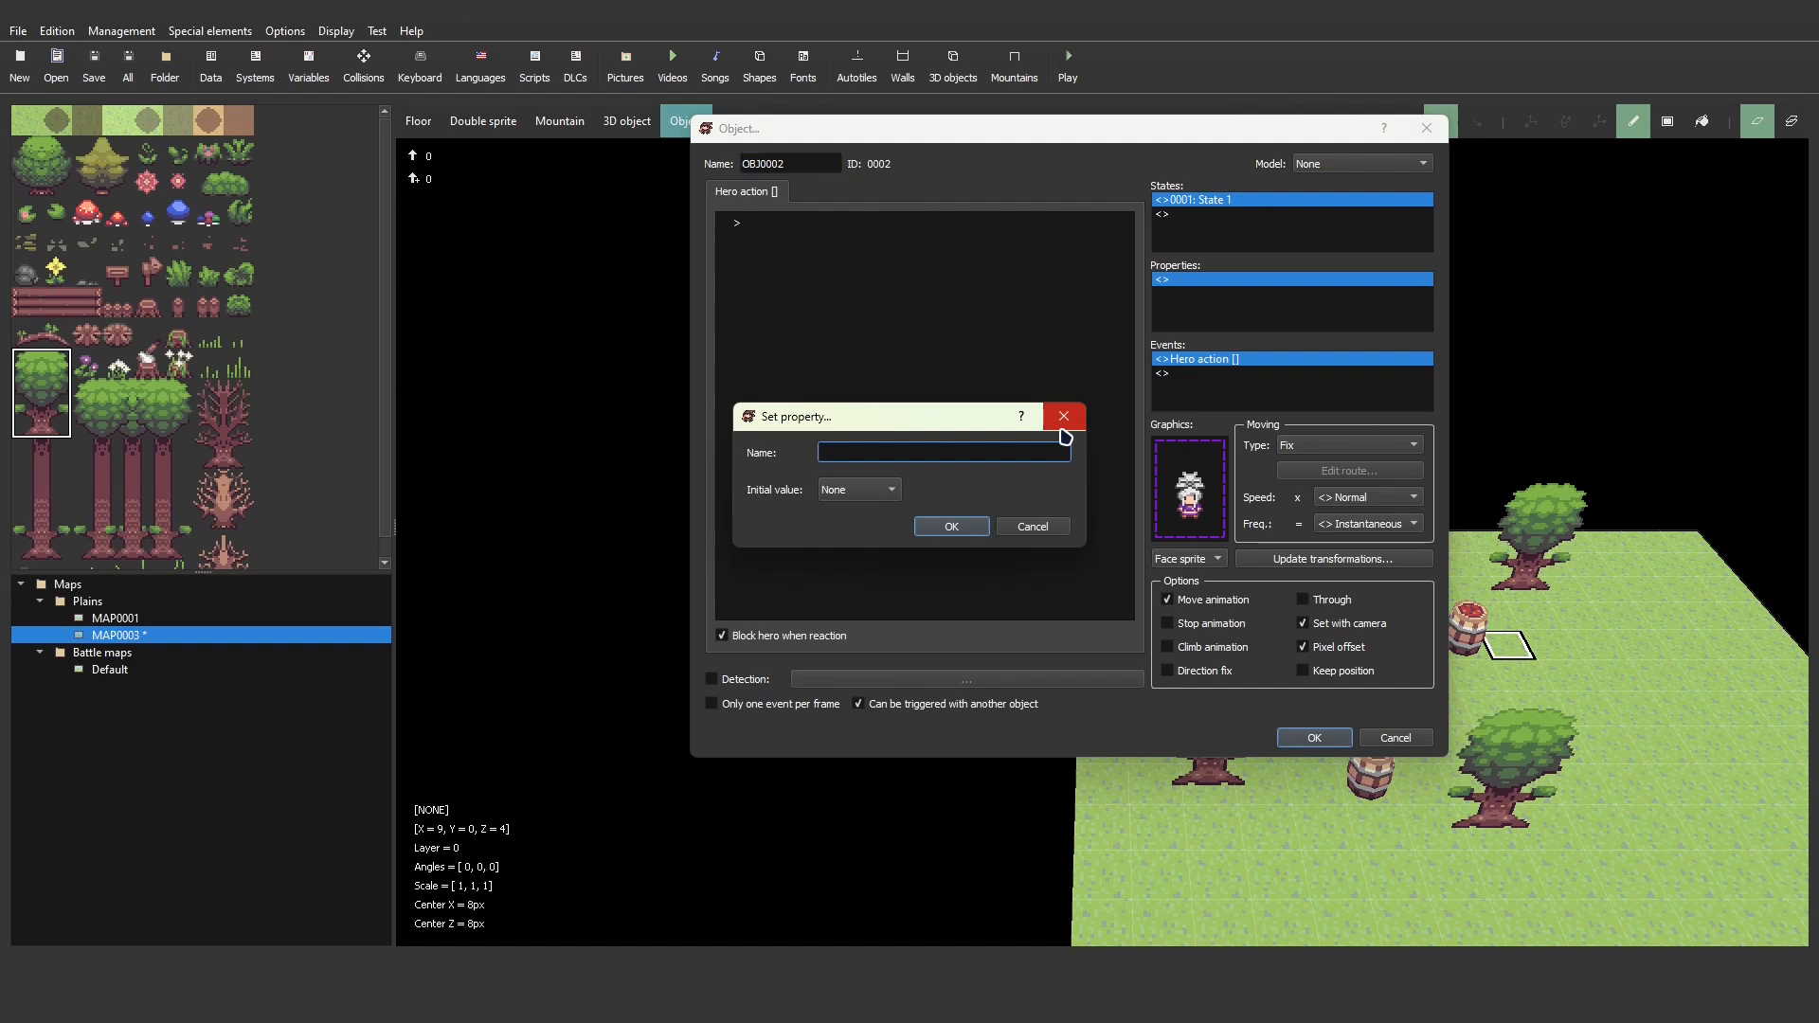
pyautogui.write('light')
pyautogui.press('Return')
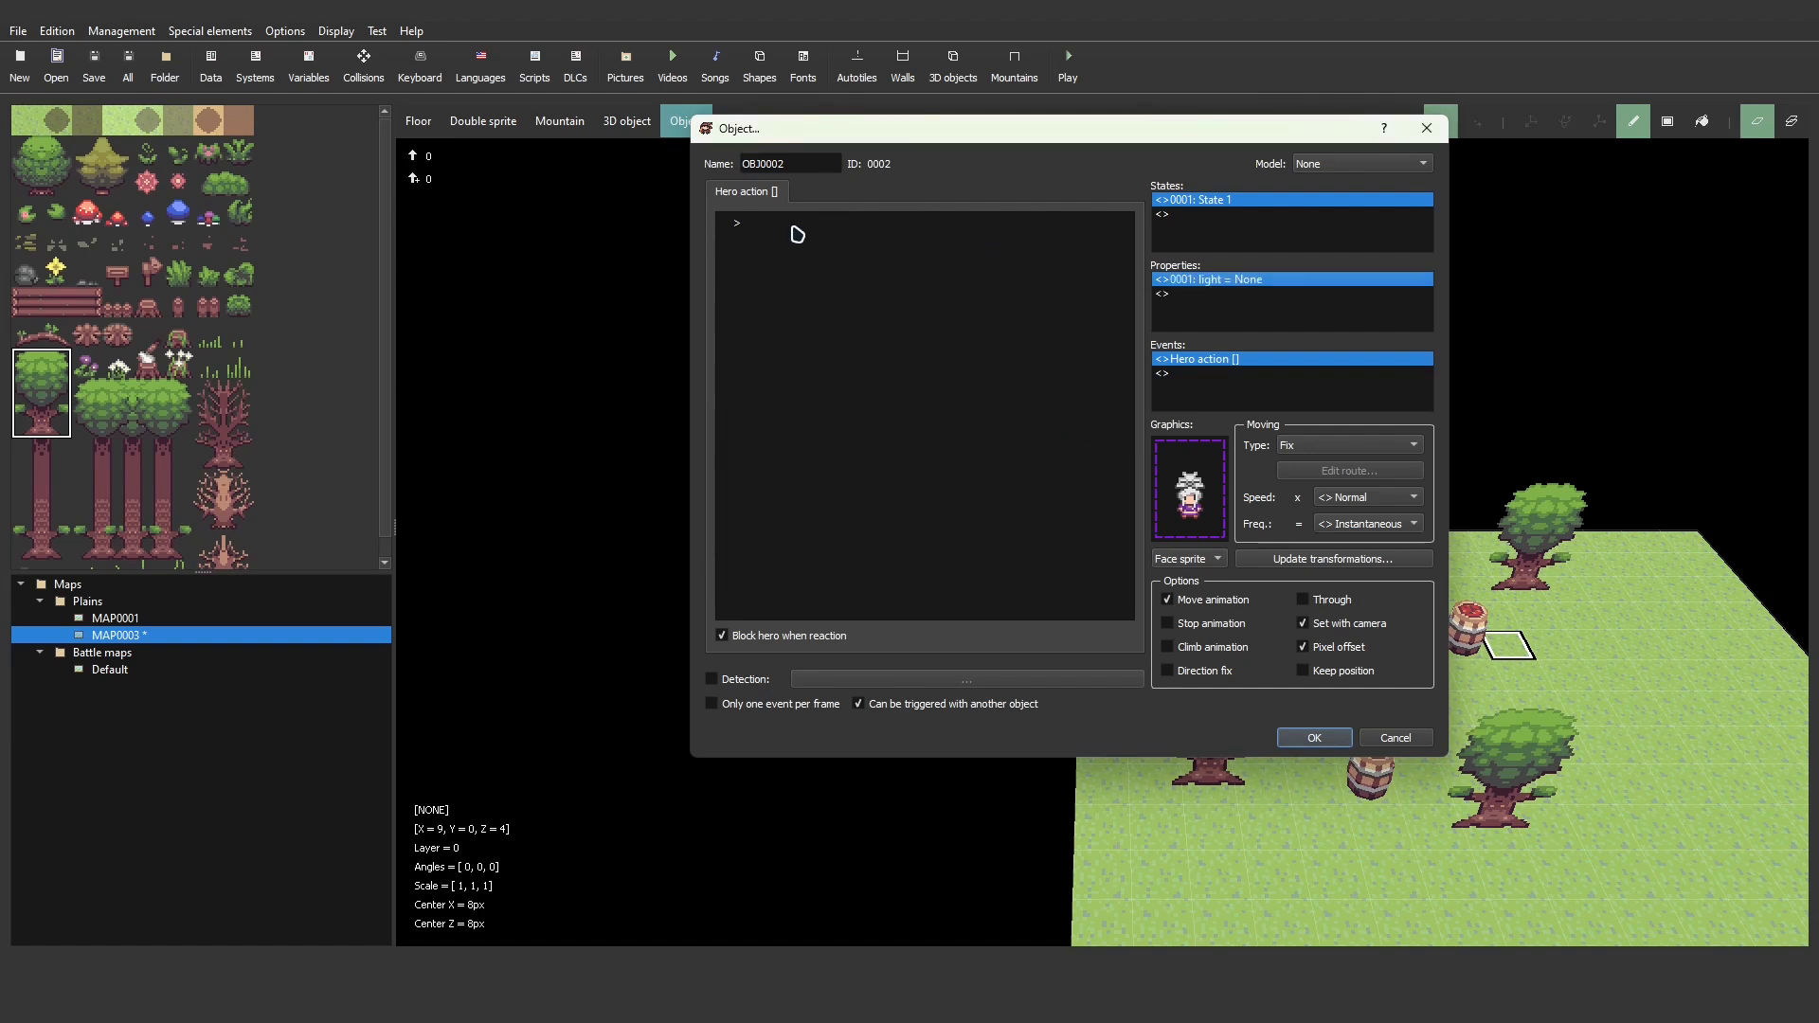
pyautogui.doubleClick(796, 225)
pyautogui.click(1277, 162)
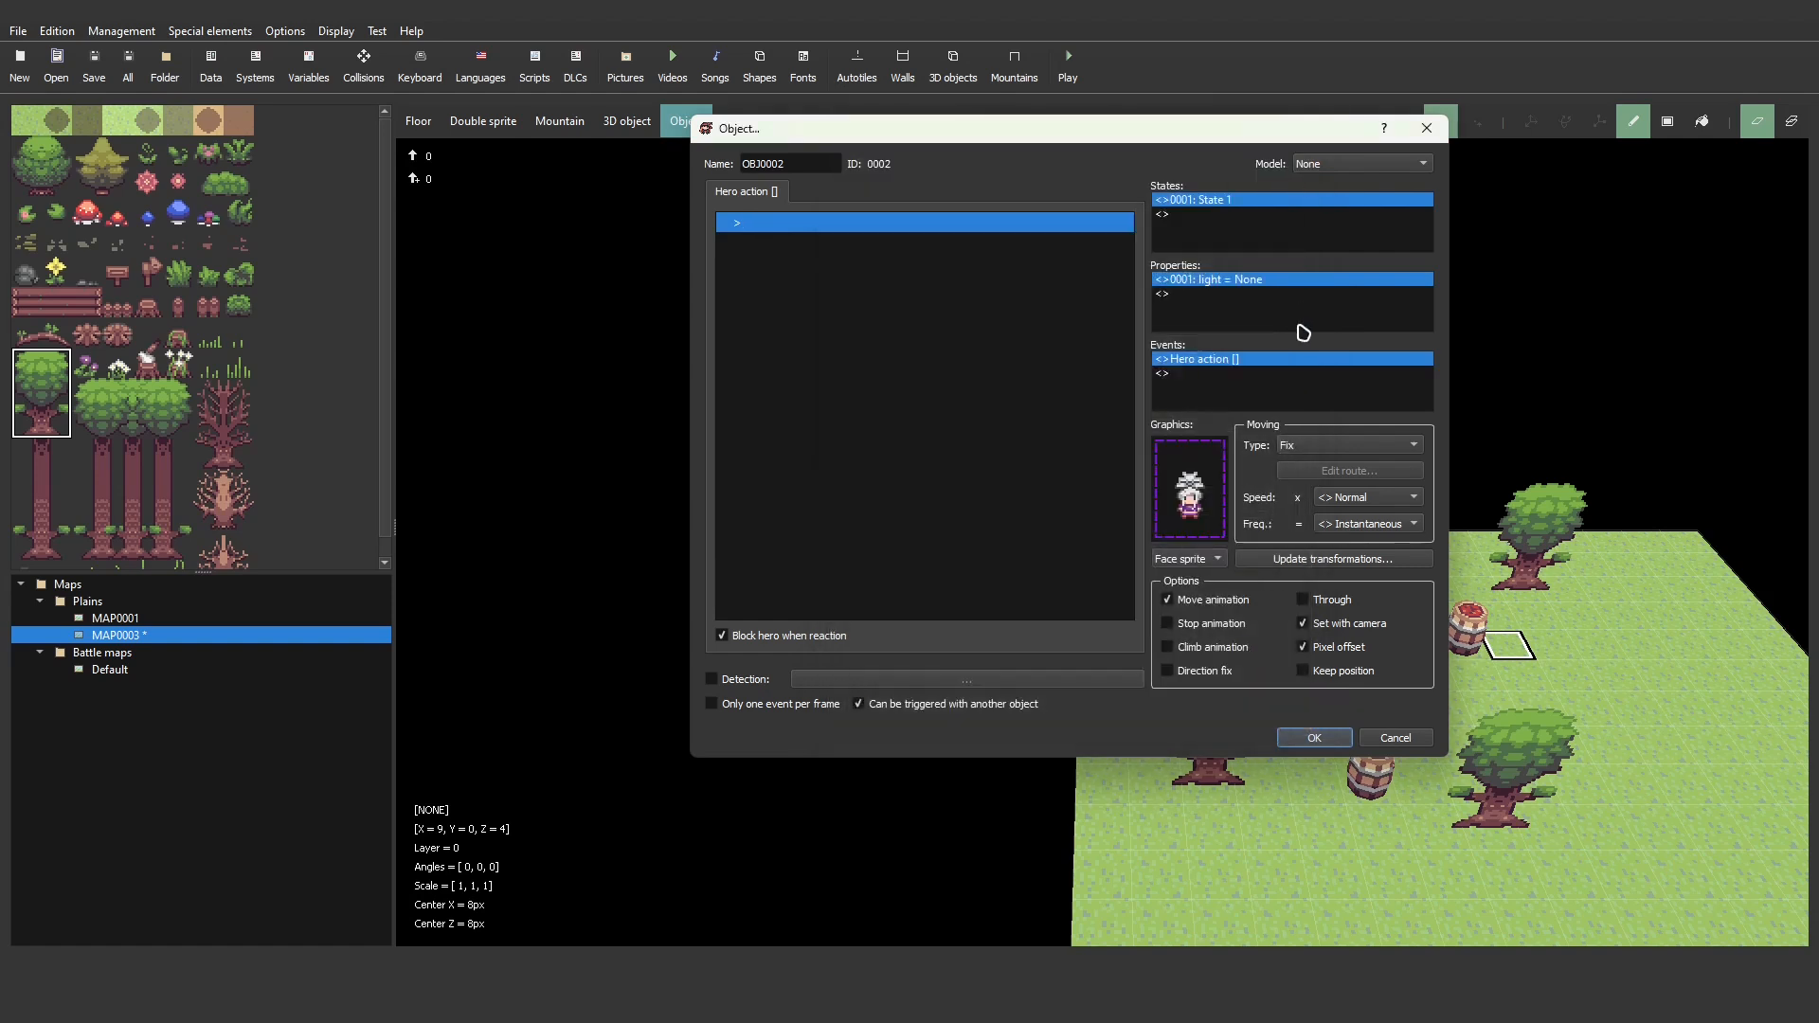
# - Add a property named "control" to the new object with the switch ON as its initial value
pyautogui.doubleClick(1219, 294)
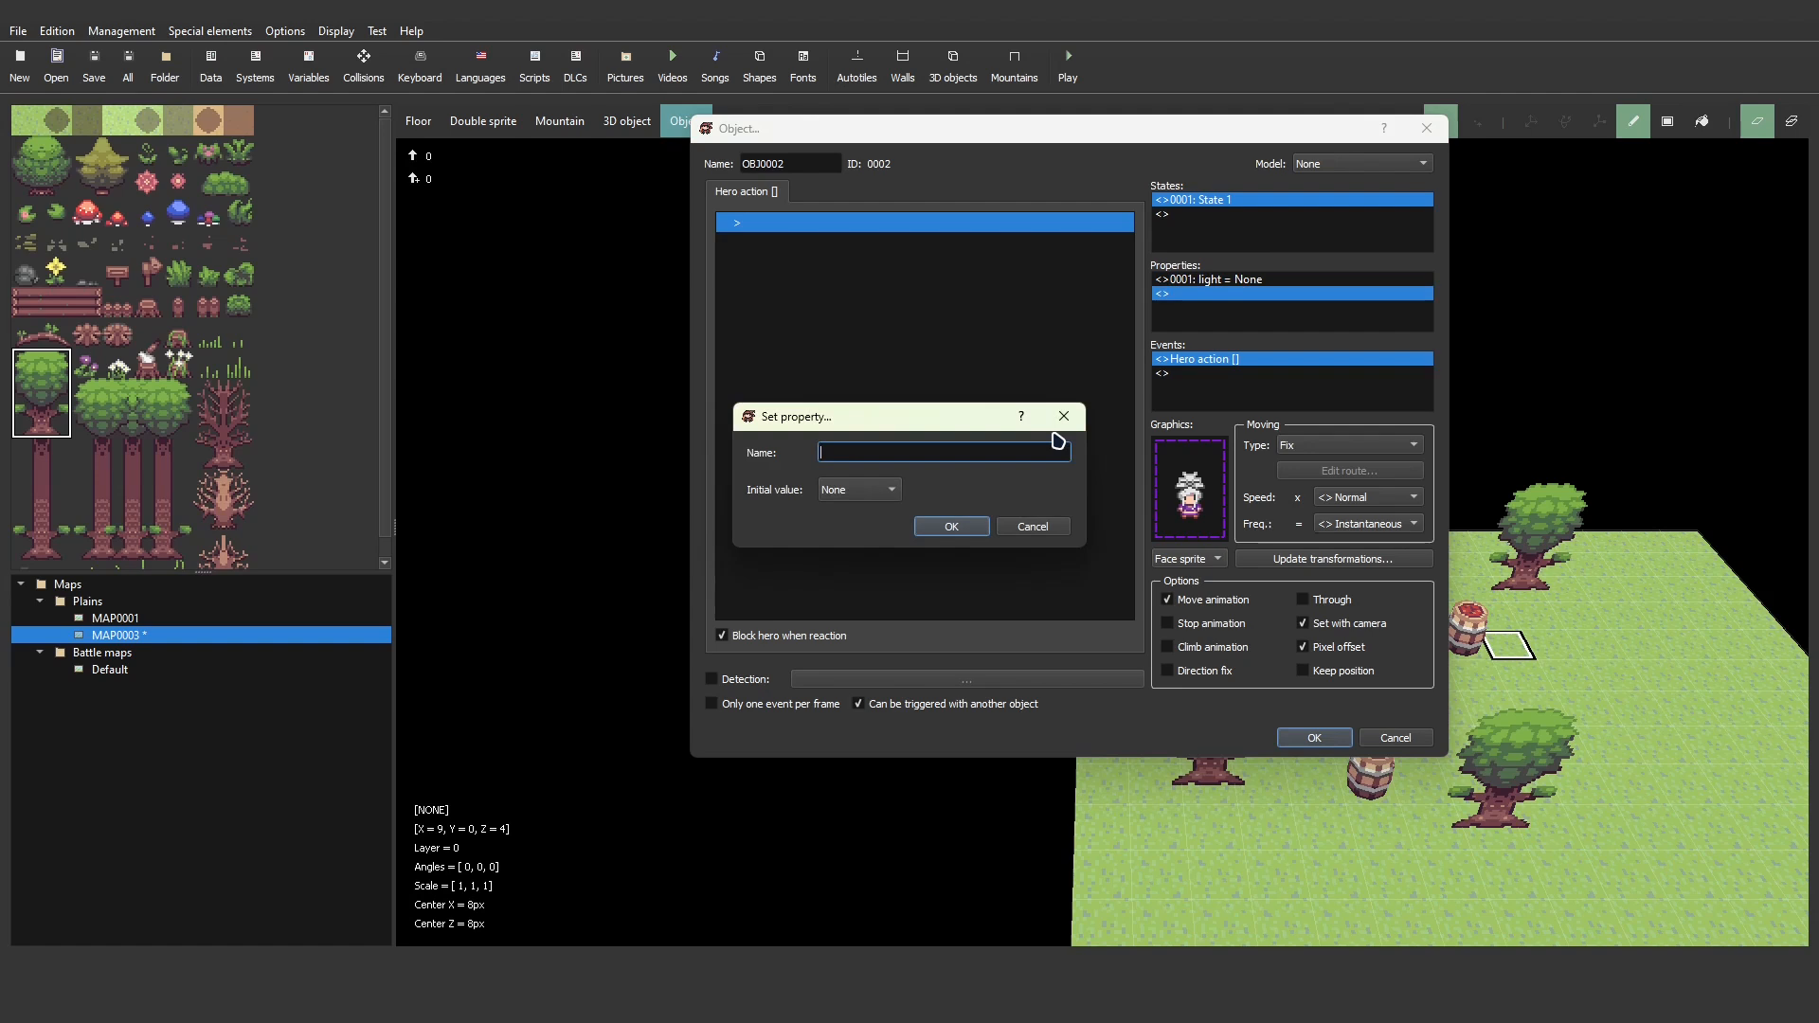
pyautogui.press('Return')
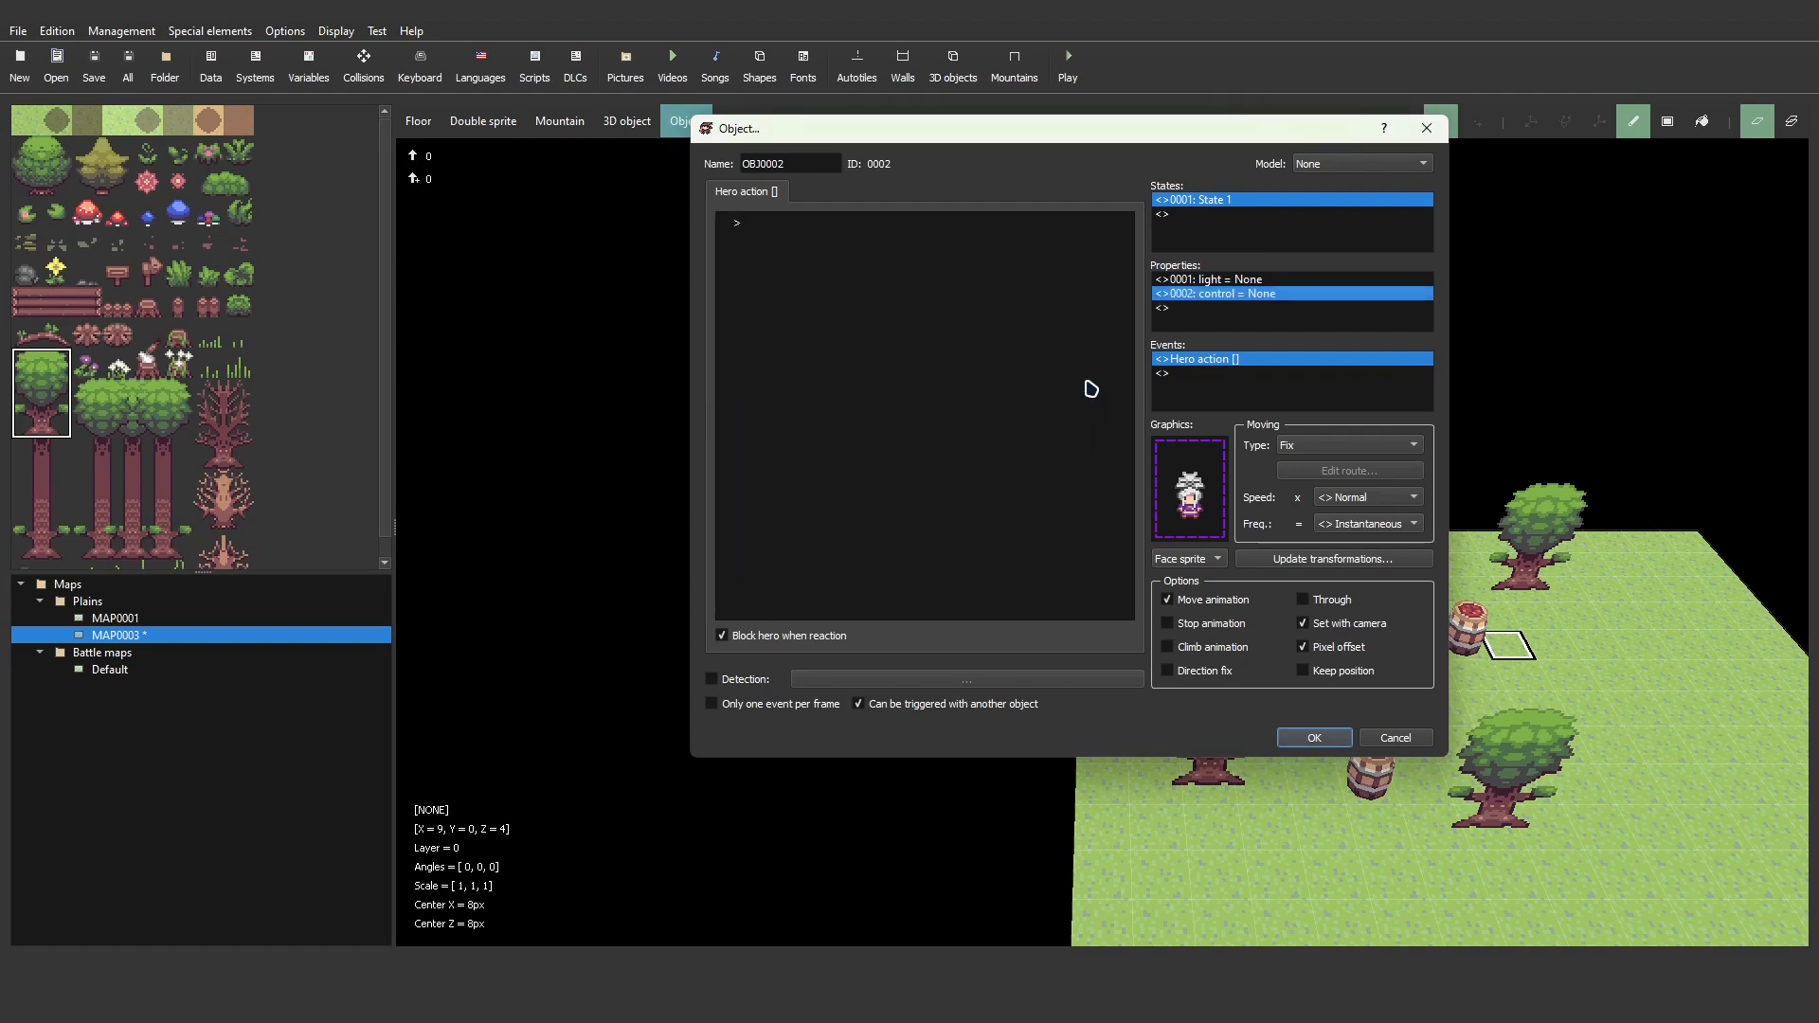
pyautogui.doubleClick(1195, 294)
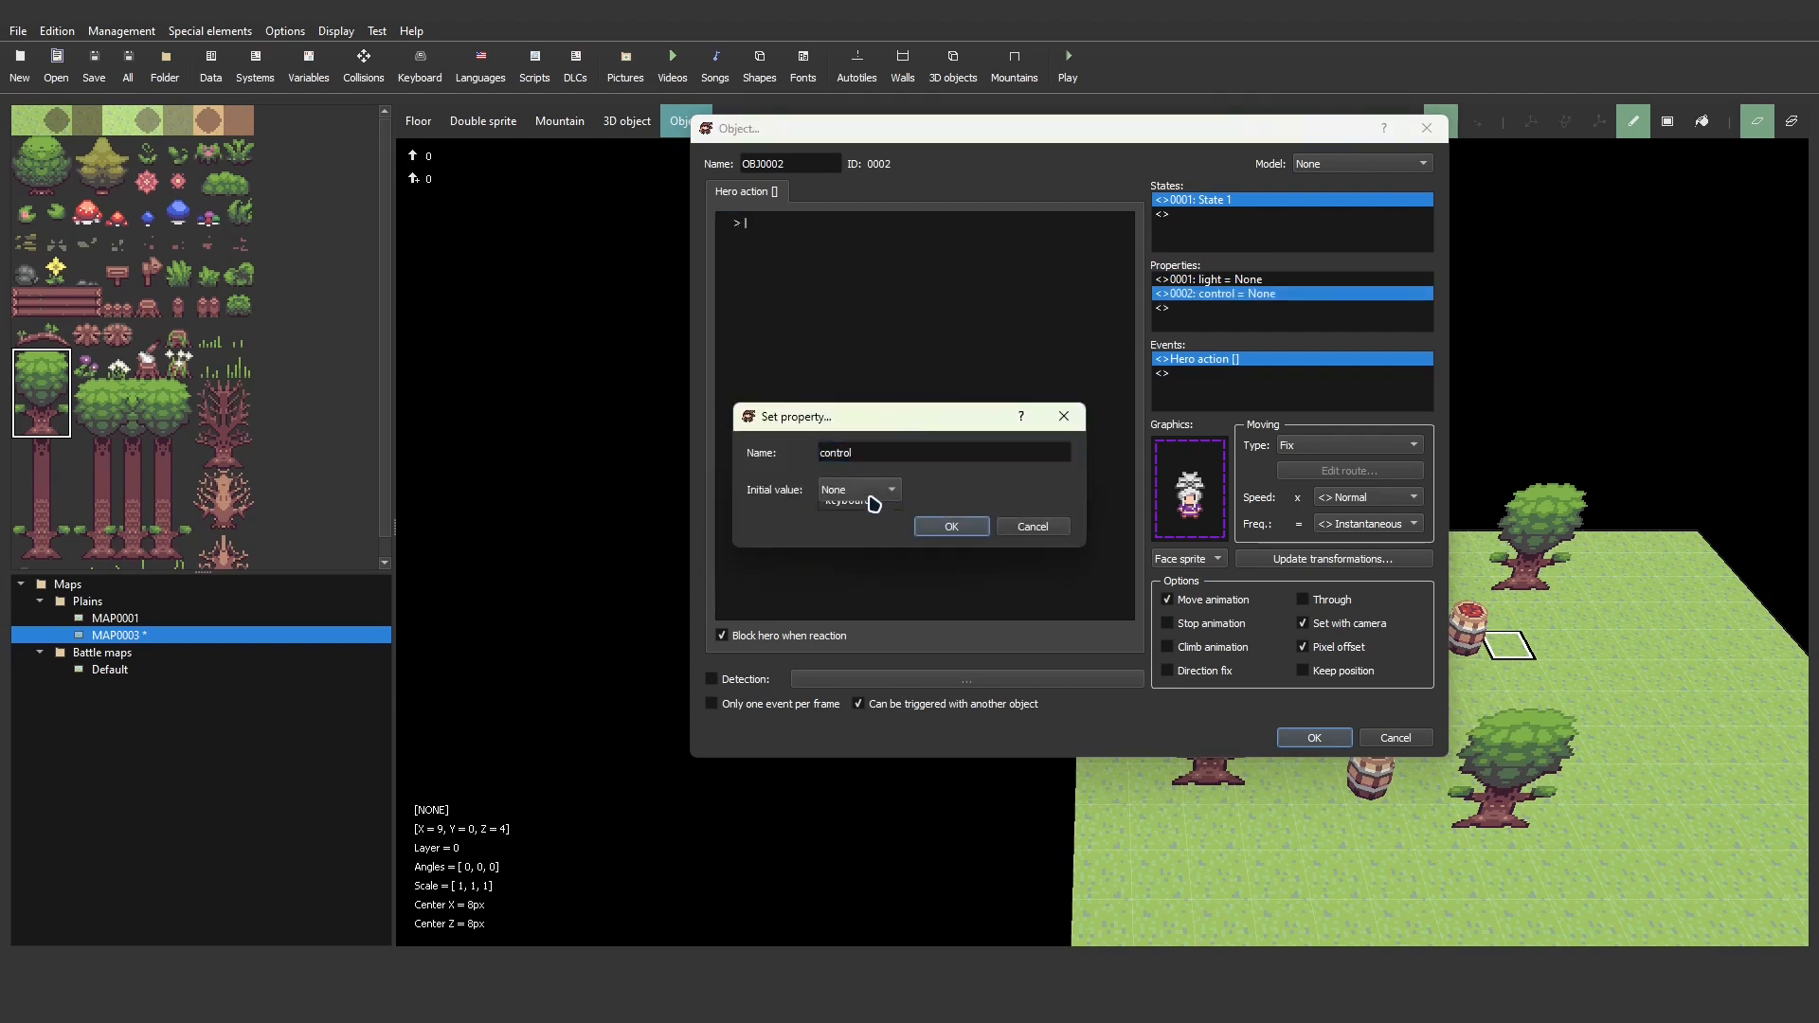
pyautogui.click(864, 491)
pyautogui.click(843, 602)
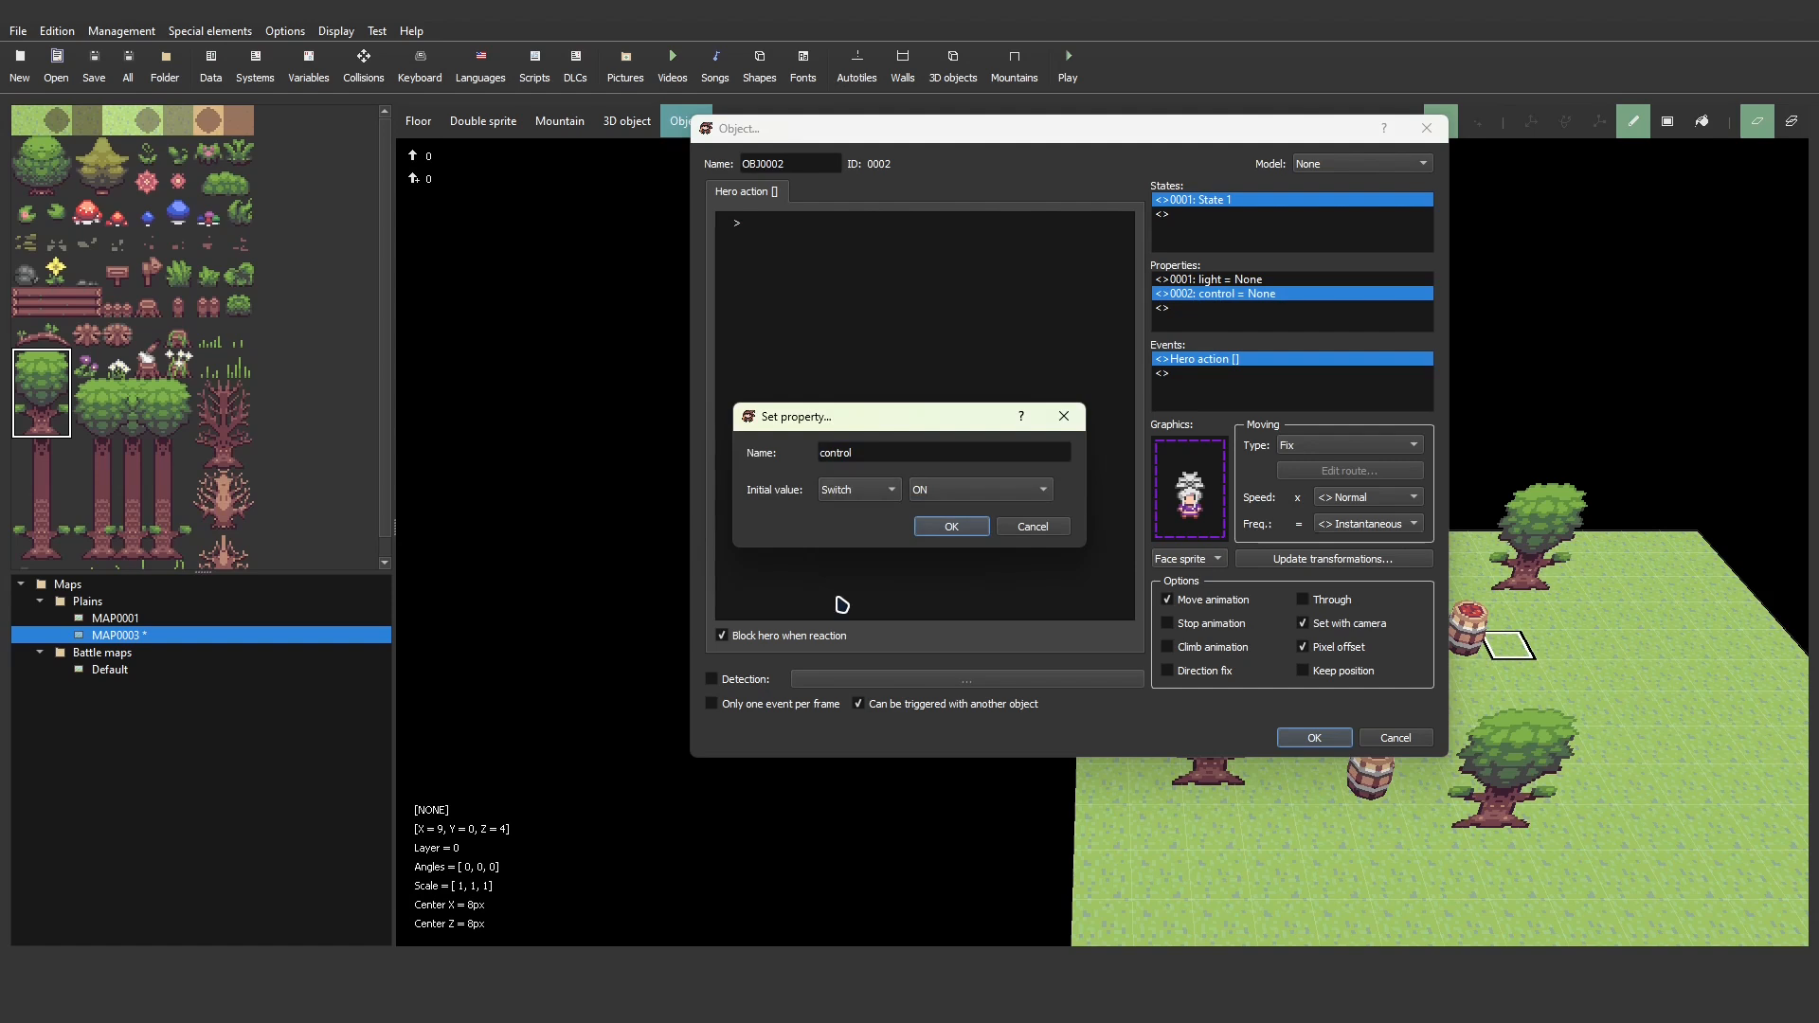
pyautogui.click(950, 527)
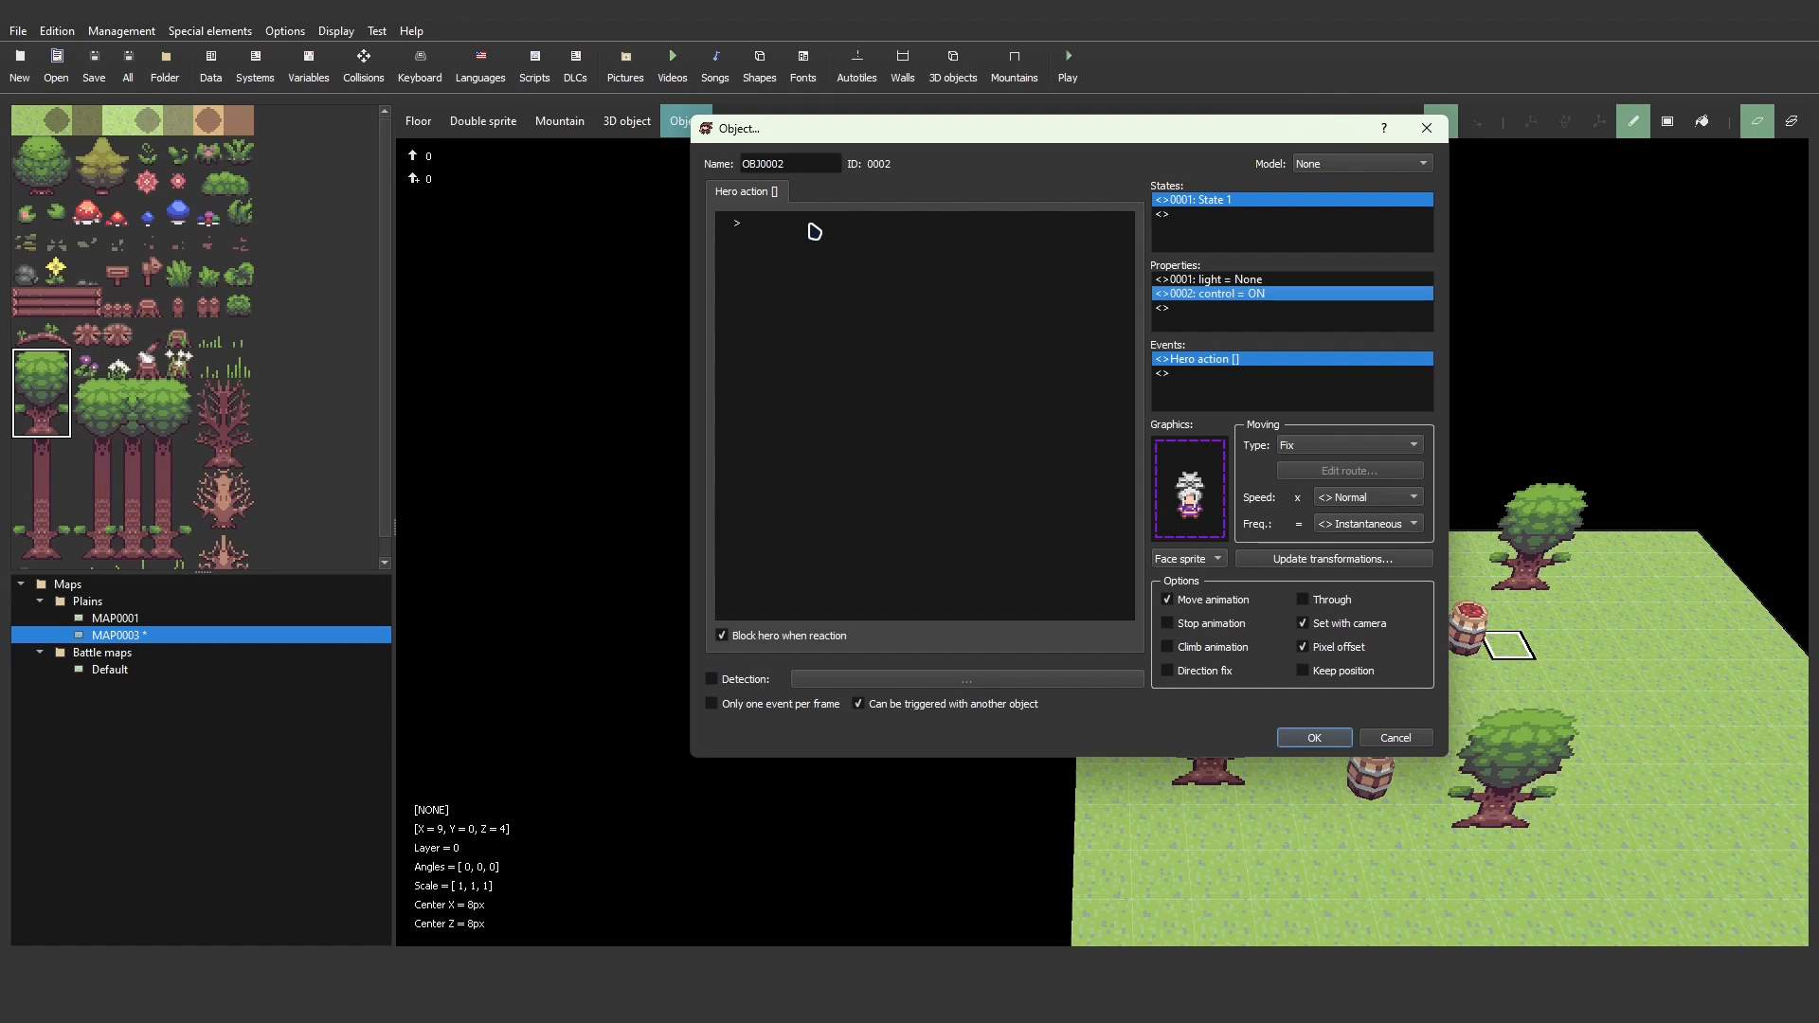
# - Add State 2 to the new object's states
pyautogui.doubleClick(1213, 220)
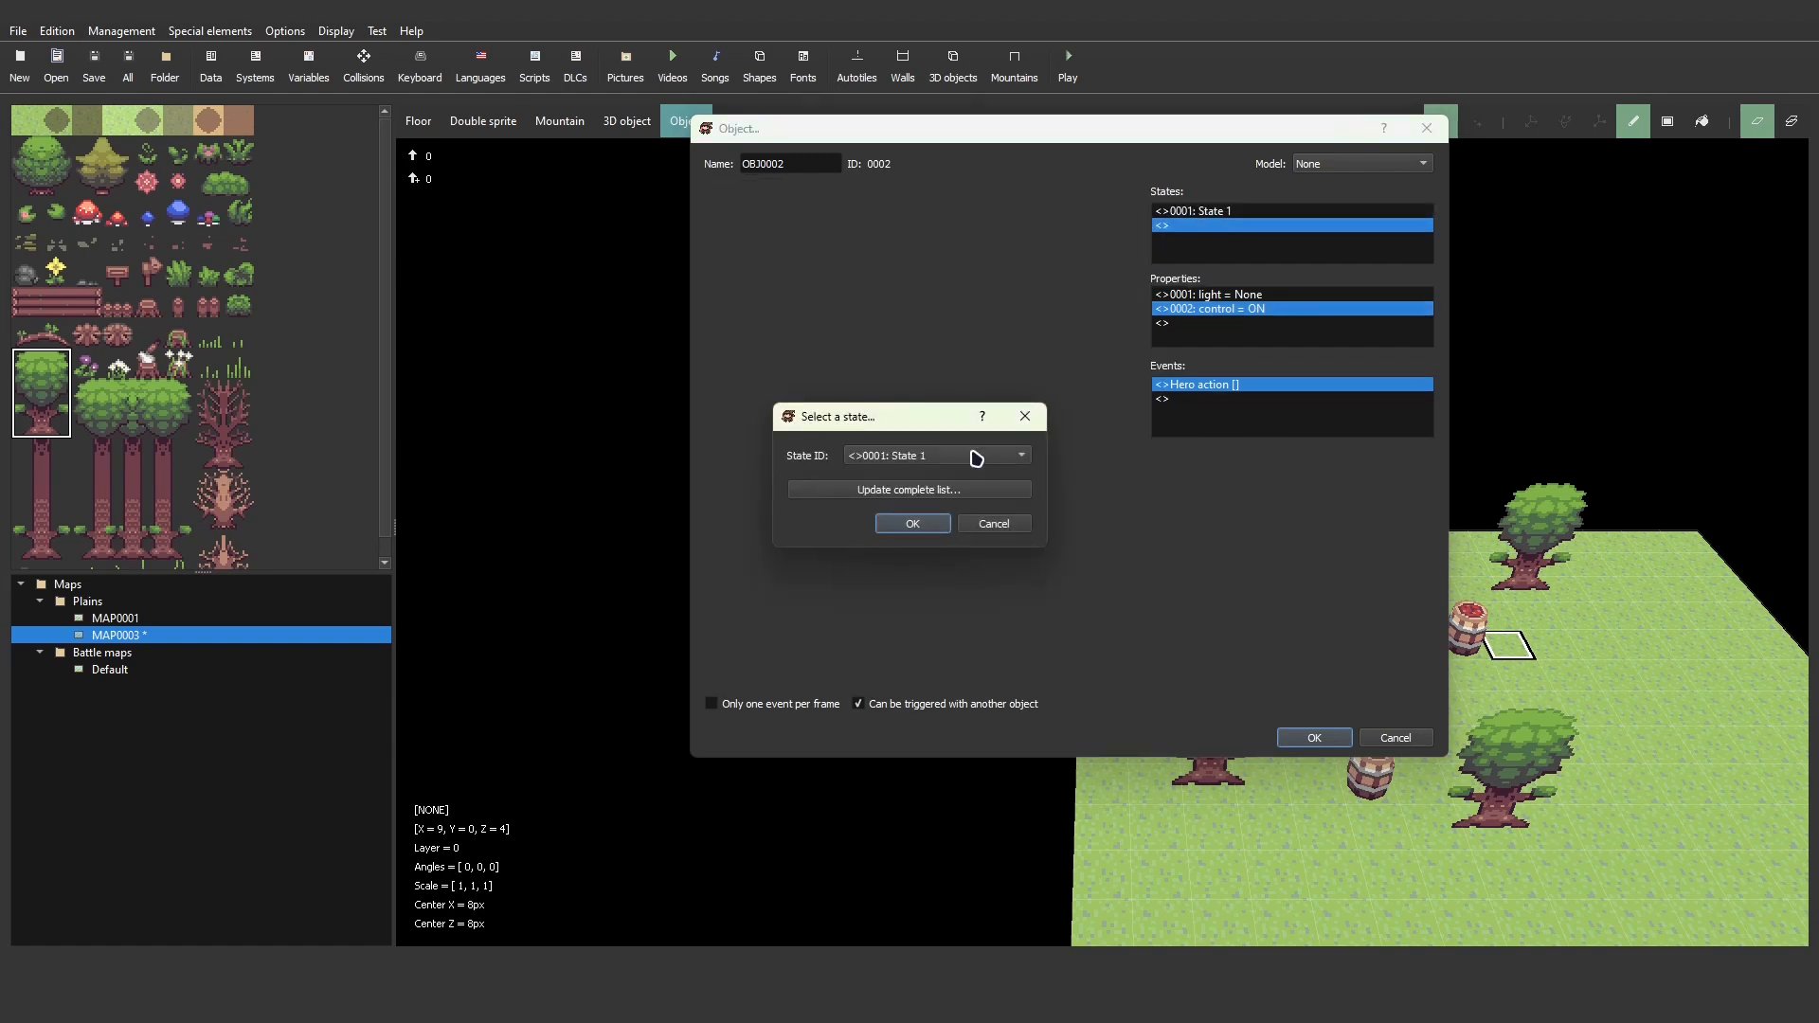
pyautogui.click(944, 459)
pyautogui.click(934, 477)
pyautogui.click(924, 522)
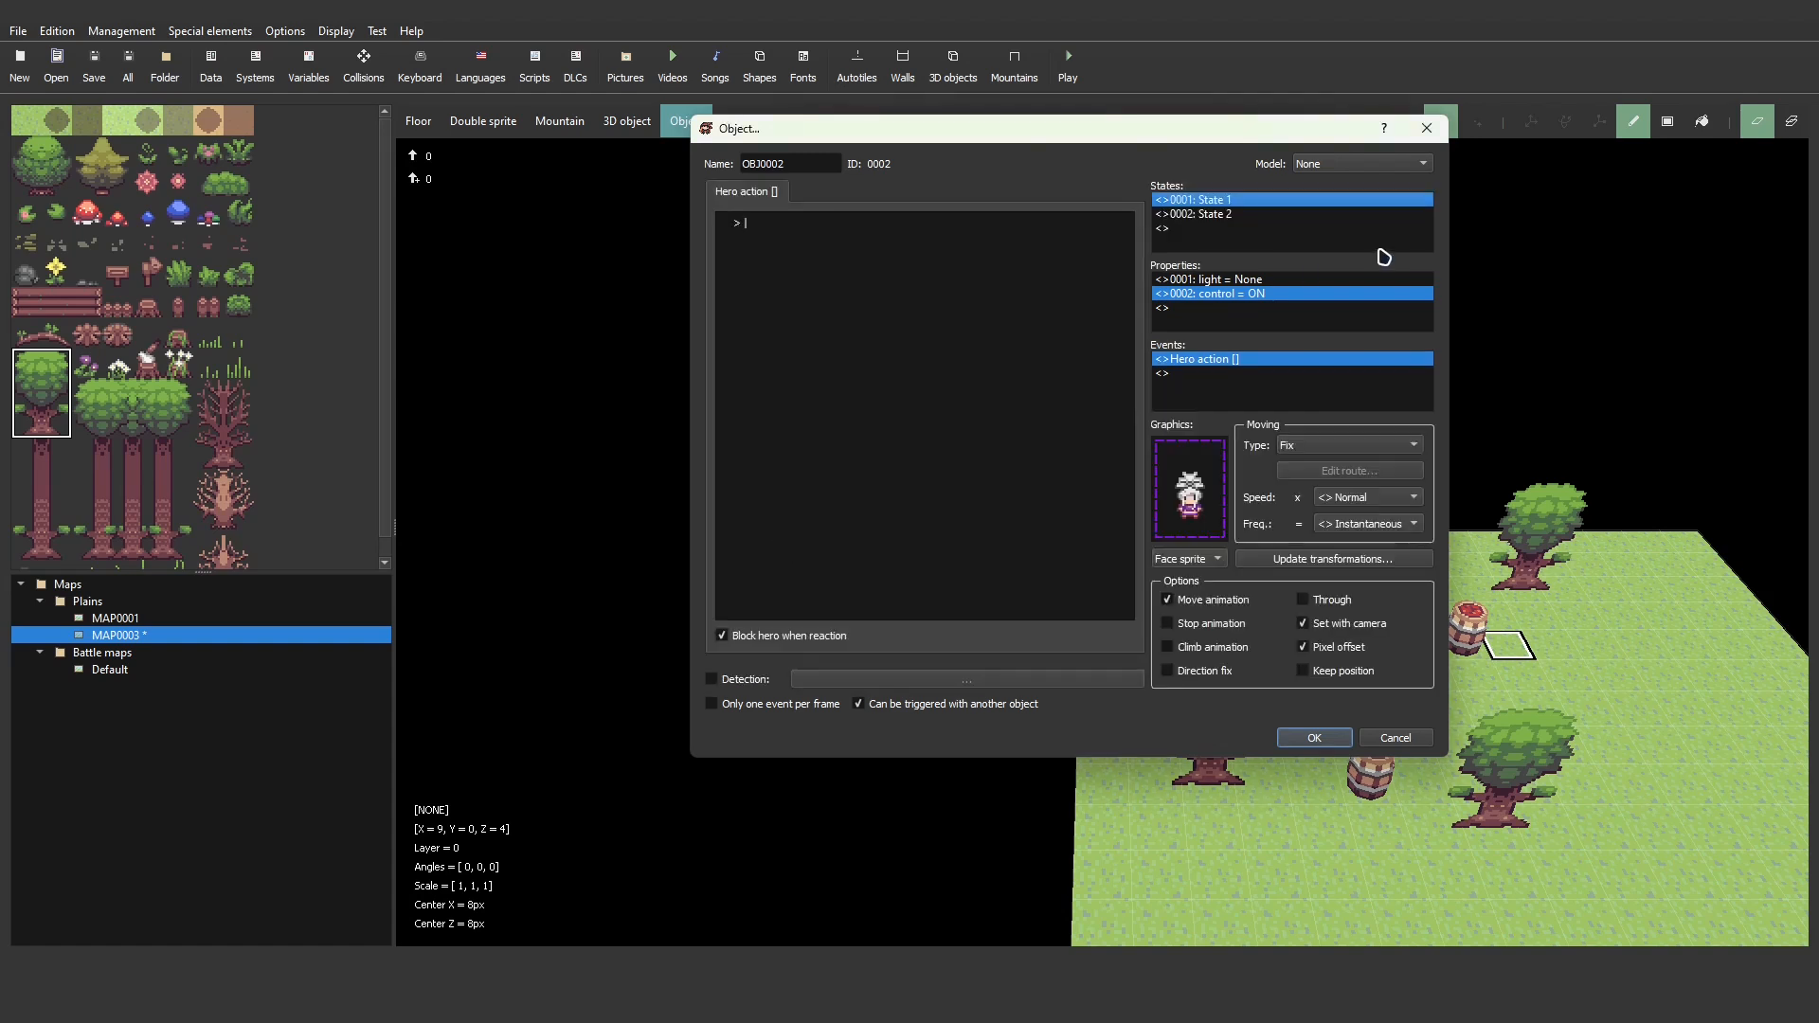
# - Compare the settings of State 1 and State 2 of the object
pyautogui.click(1234, 218)
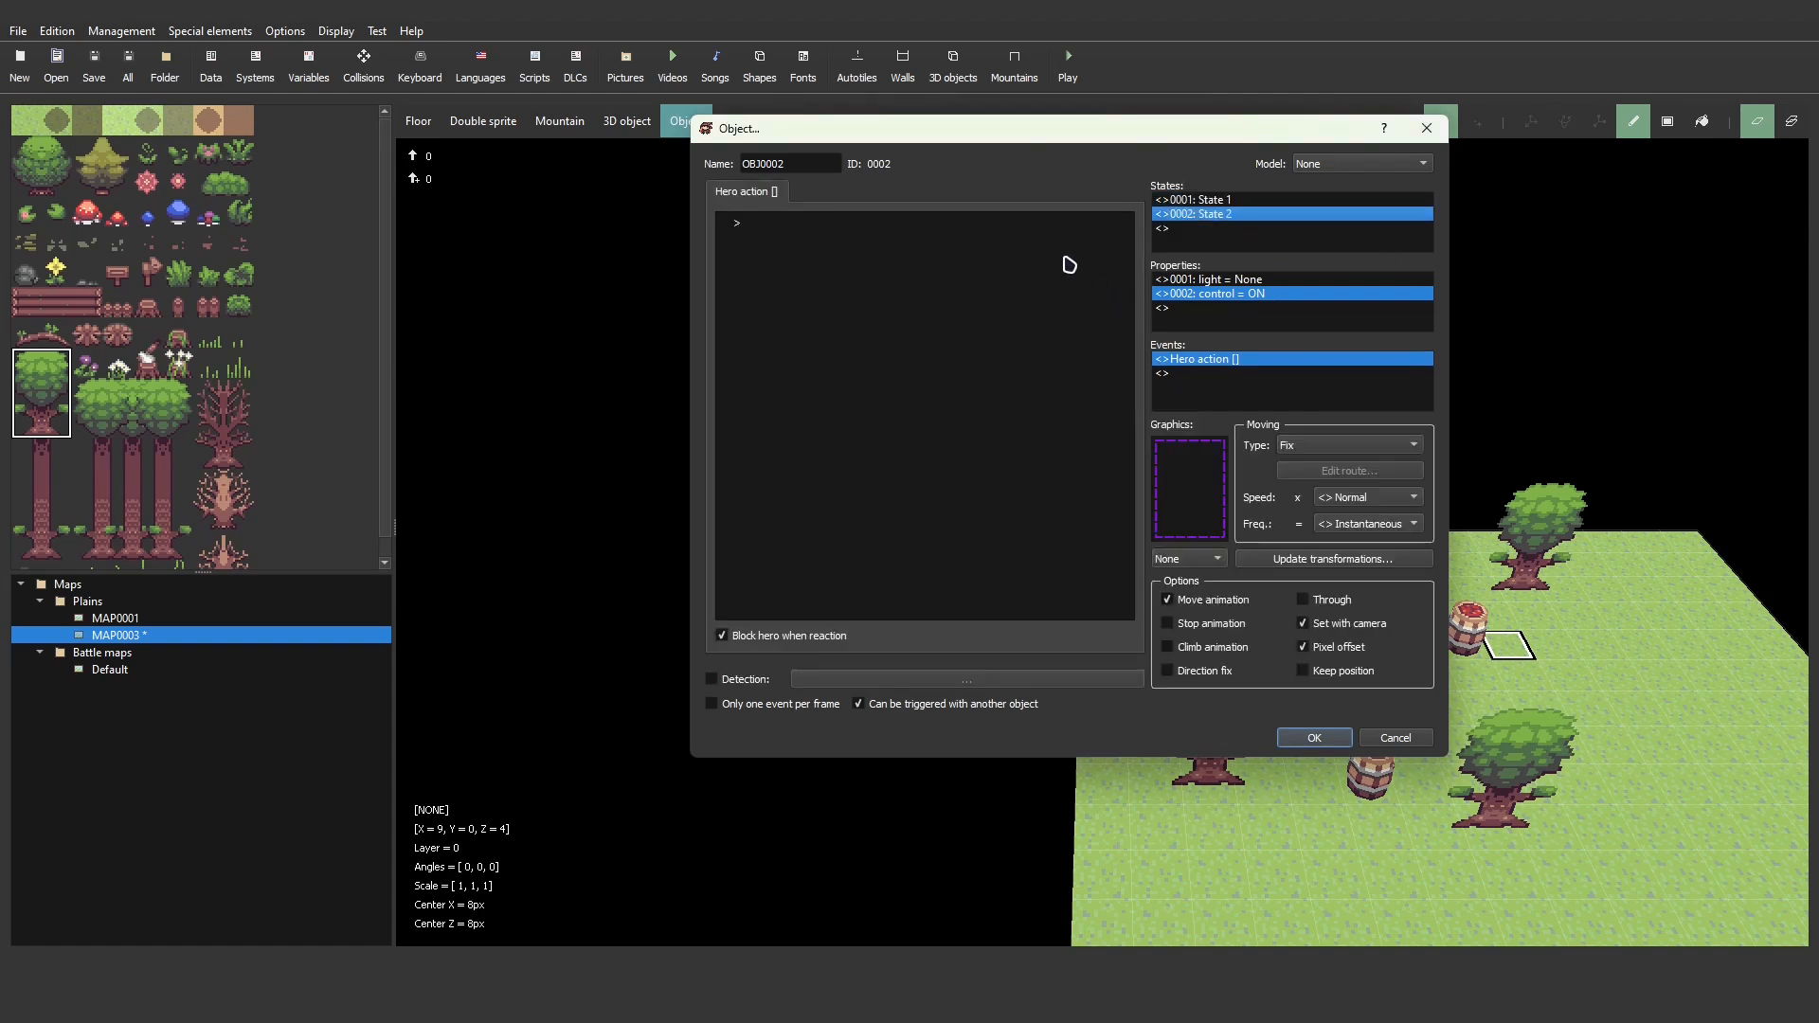
pyautogui.click(1233, 200)
pyautogui.click(1232, 214)
pyautogui.click(1230, 201)
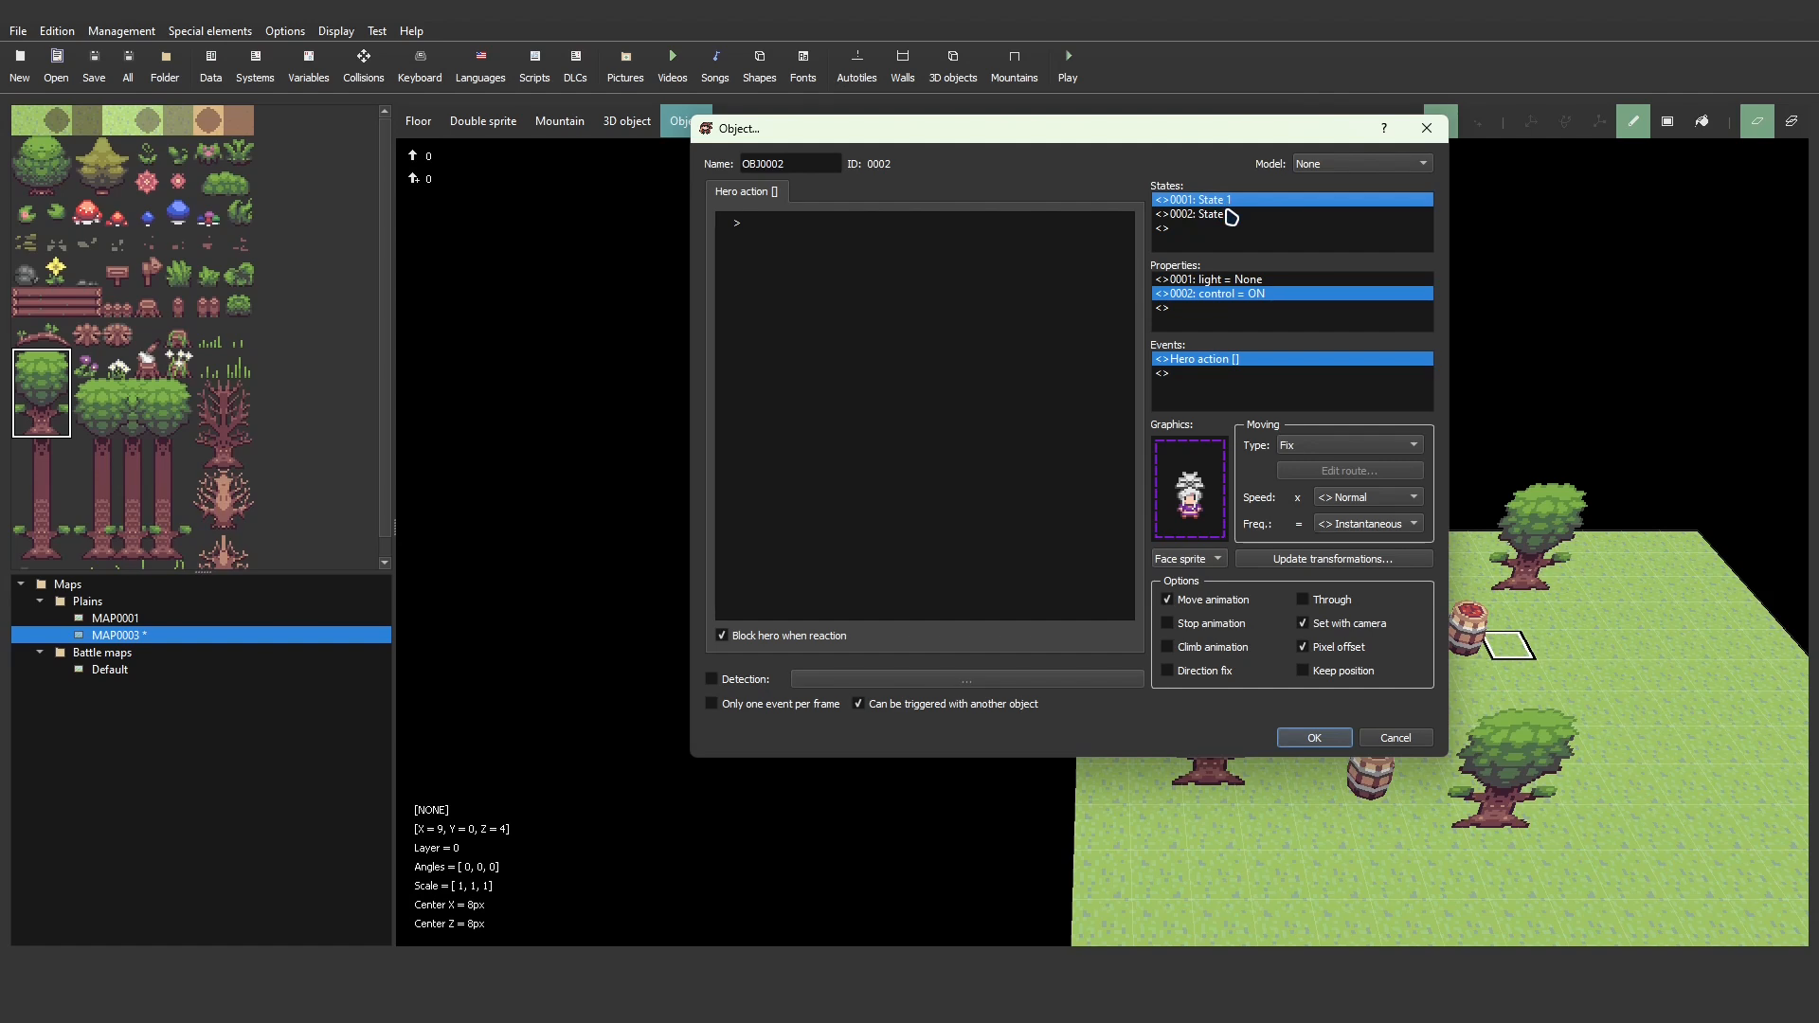
pyautogui.click(1232, 214)
pyautogui.click(1218, 200)
pyautogui.click(1231, 216)
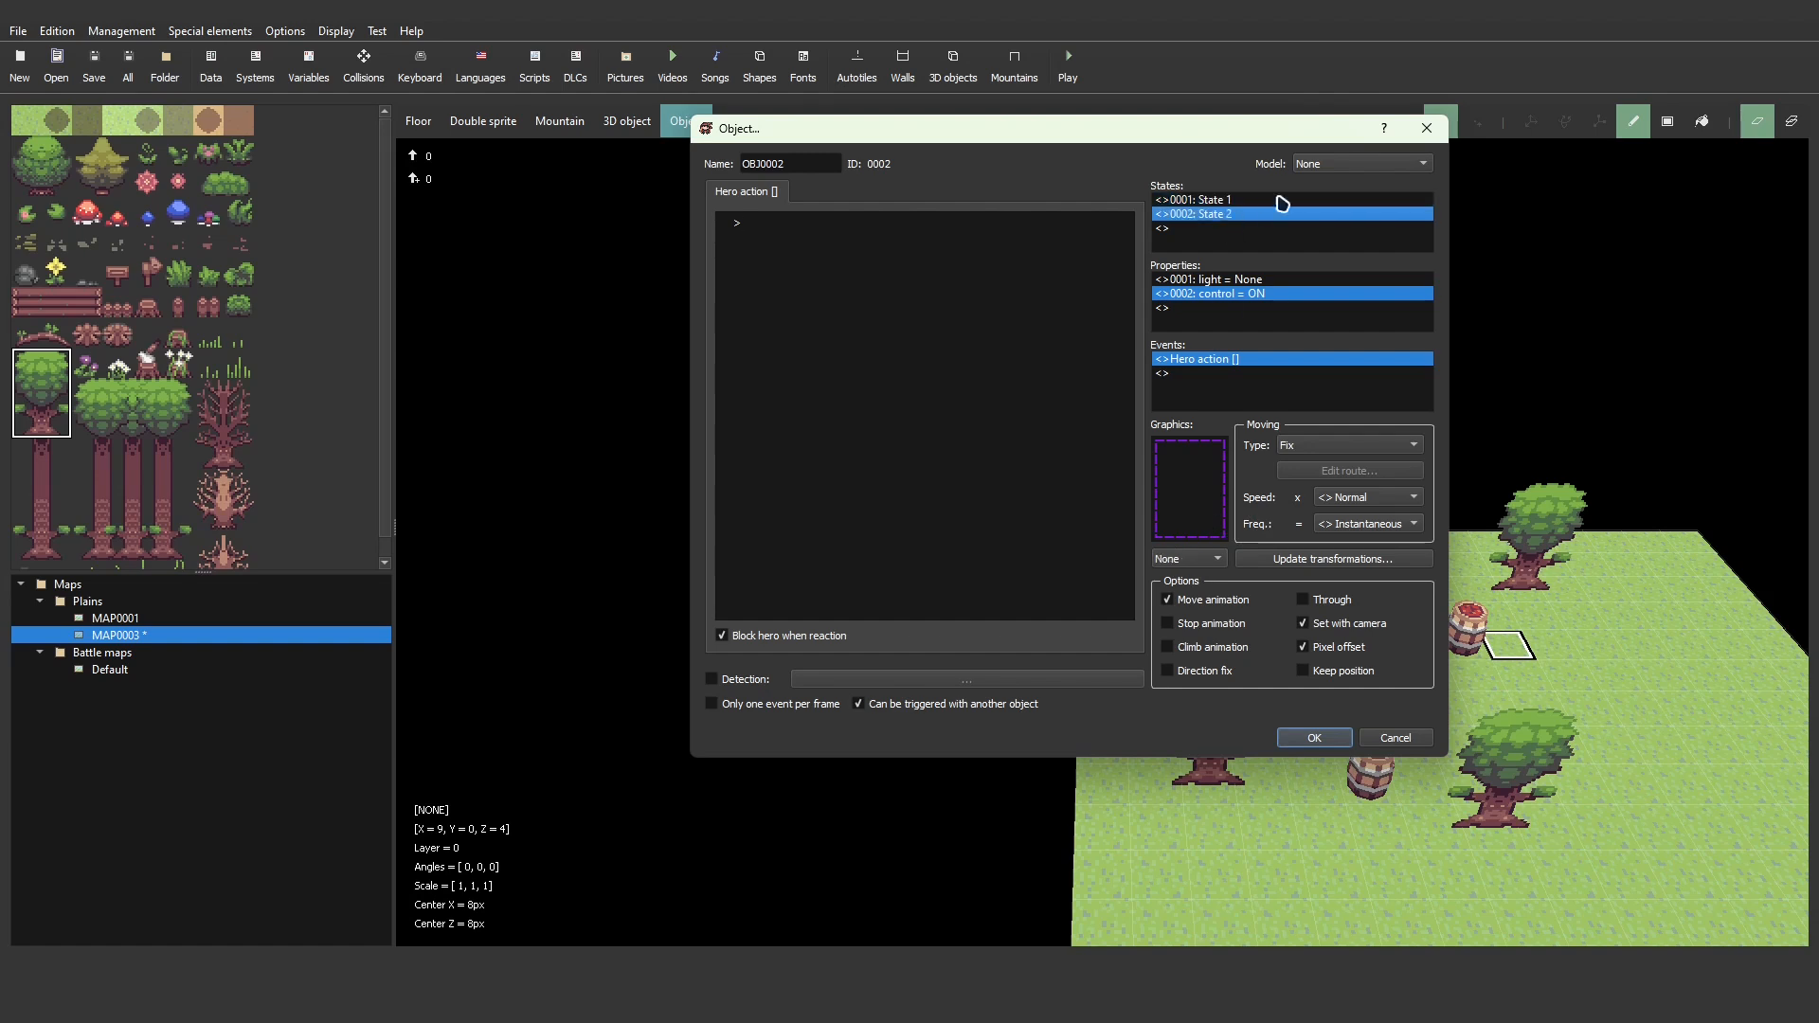
pyautogui.click(1226, 201)
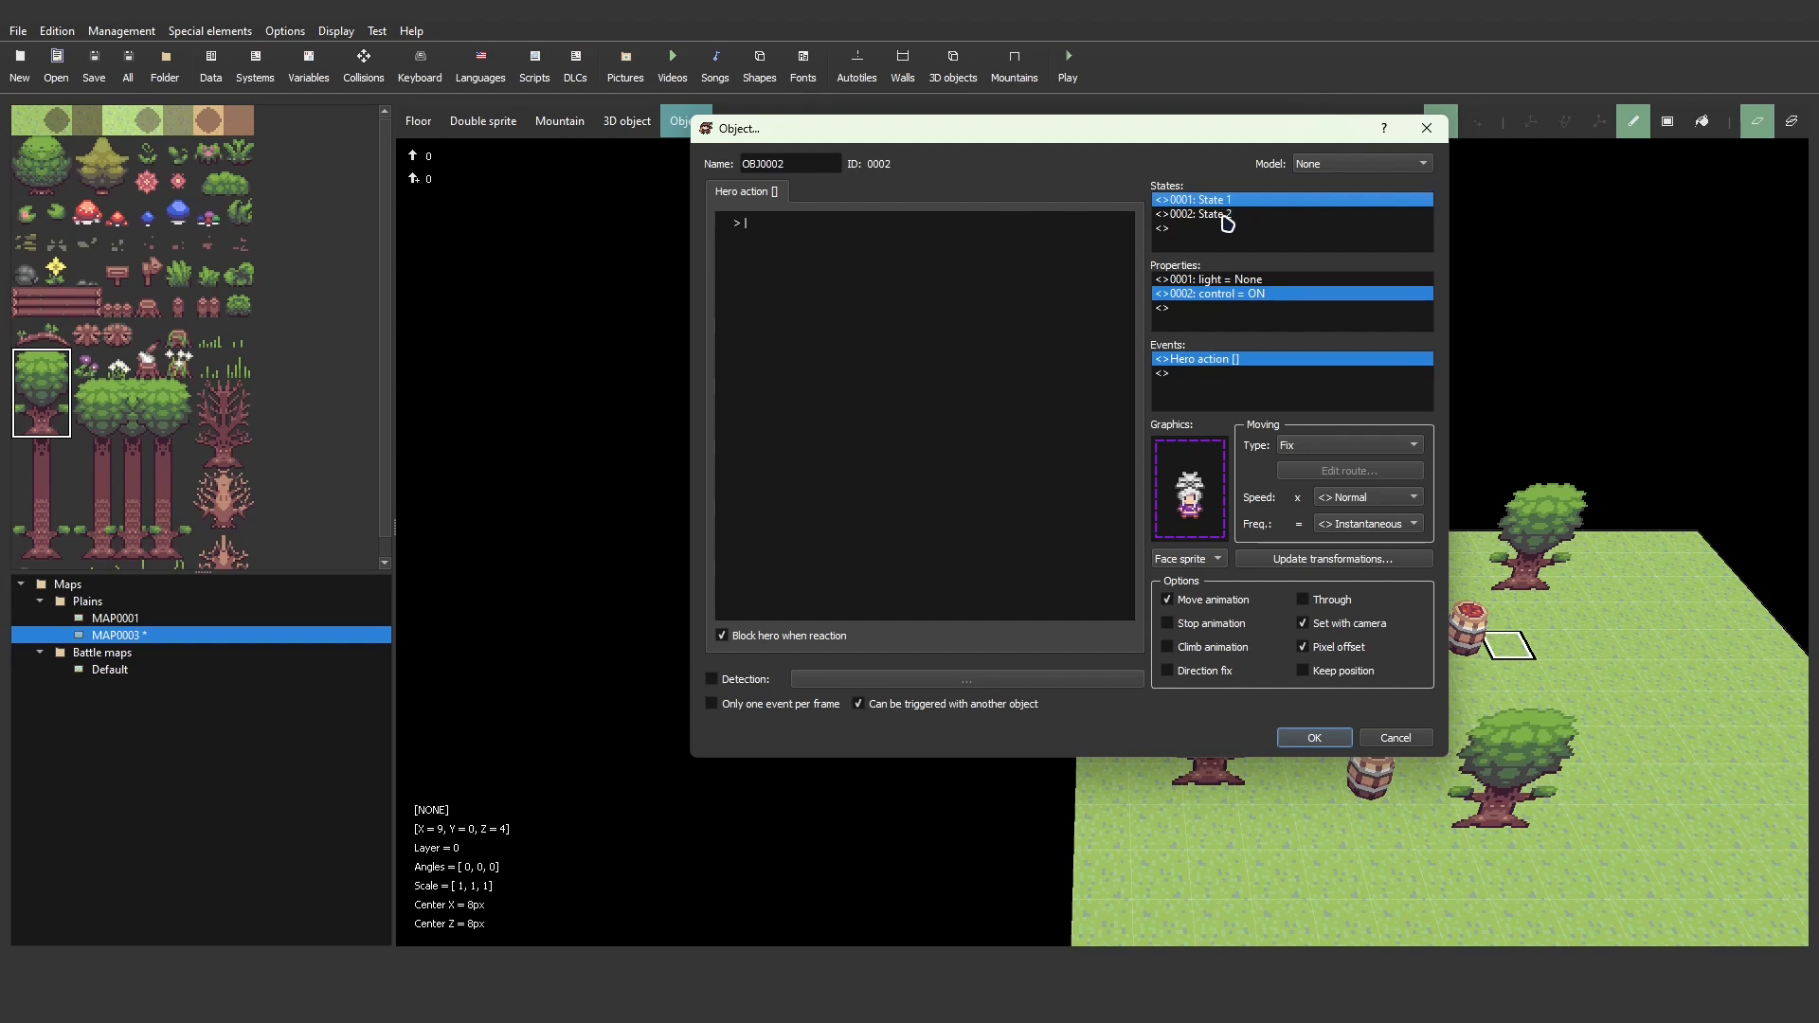
# - Delete State 2 from the object and return to State 1
pyautogui.click(1226, 215)
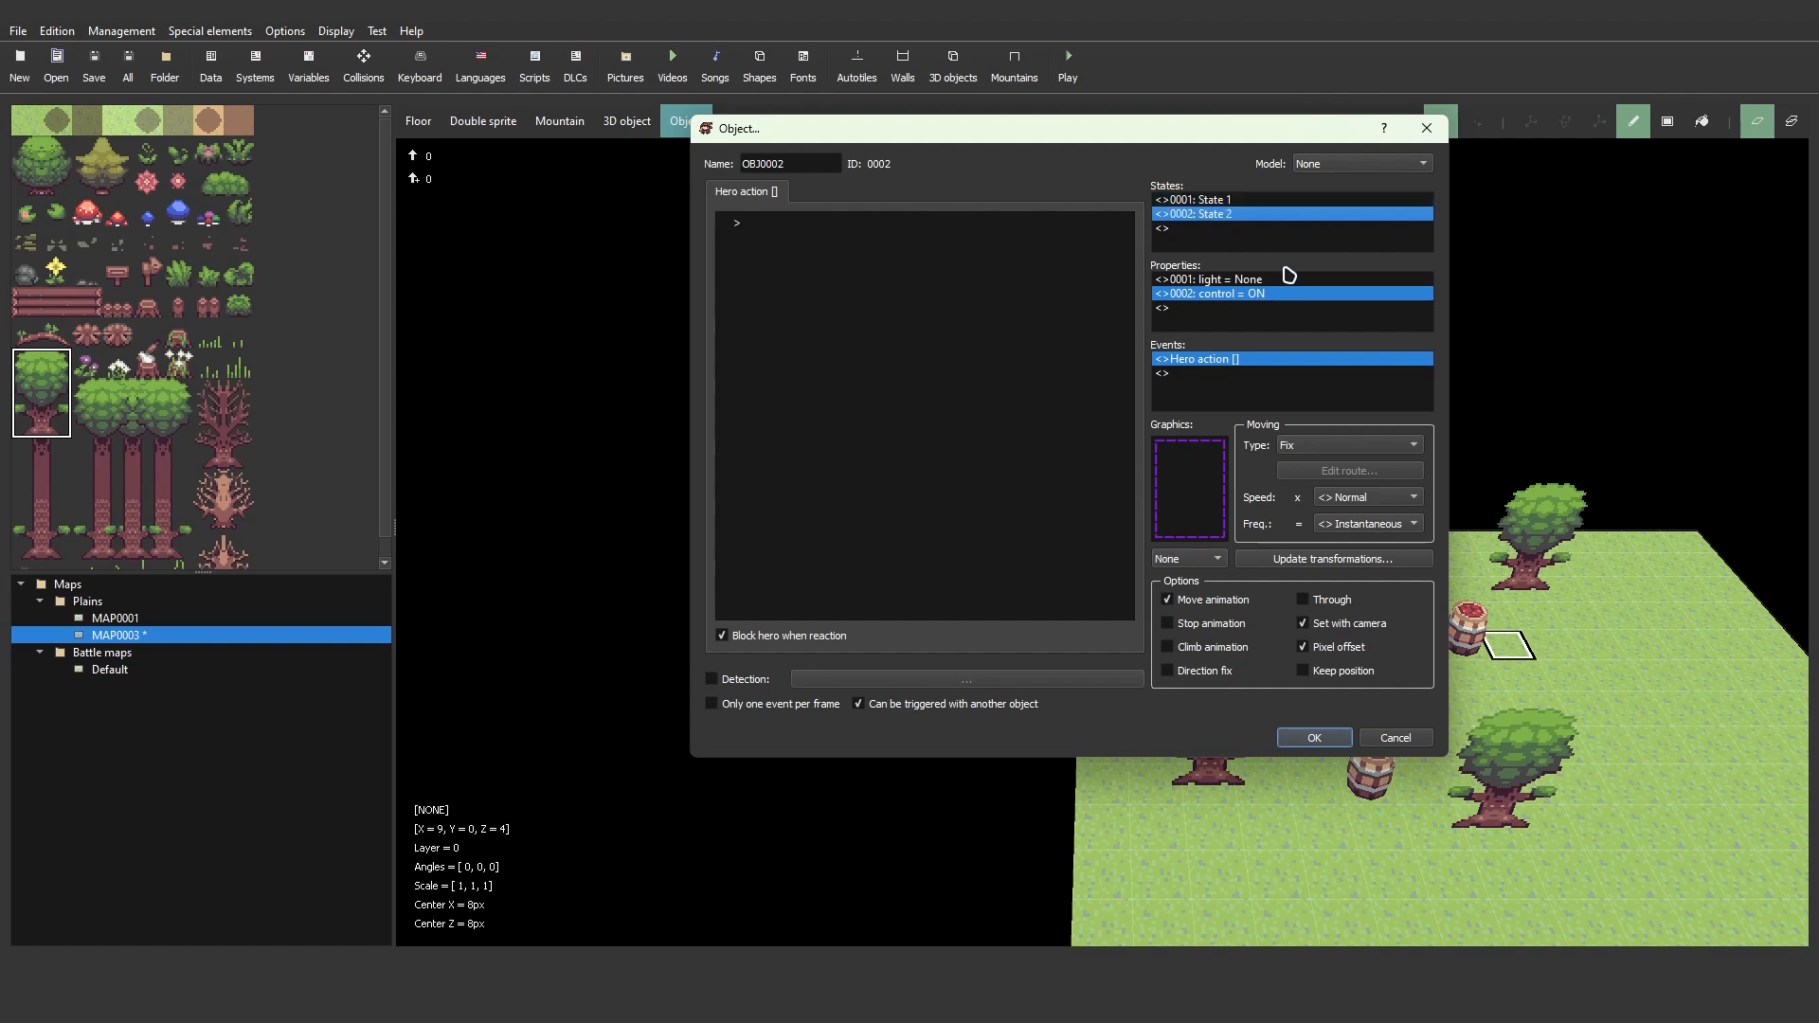
pyautogui.press('Delete')
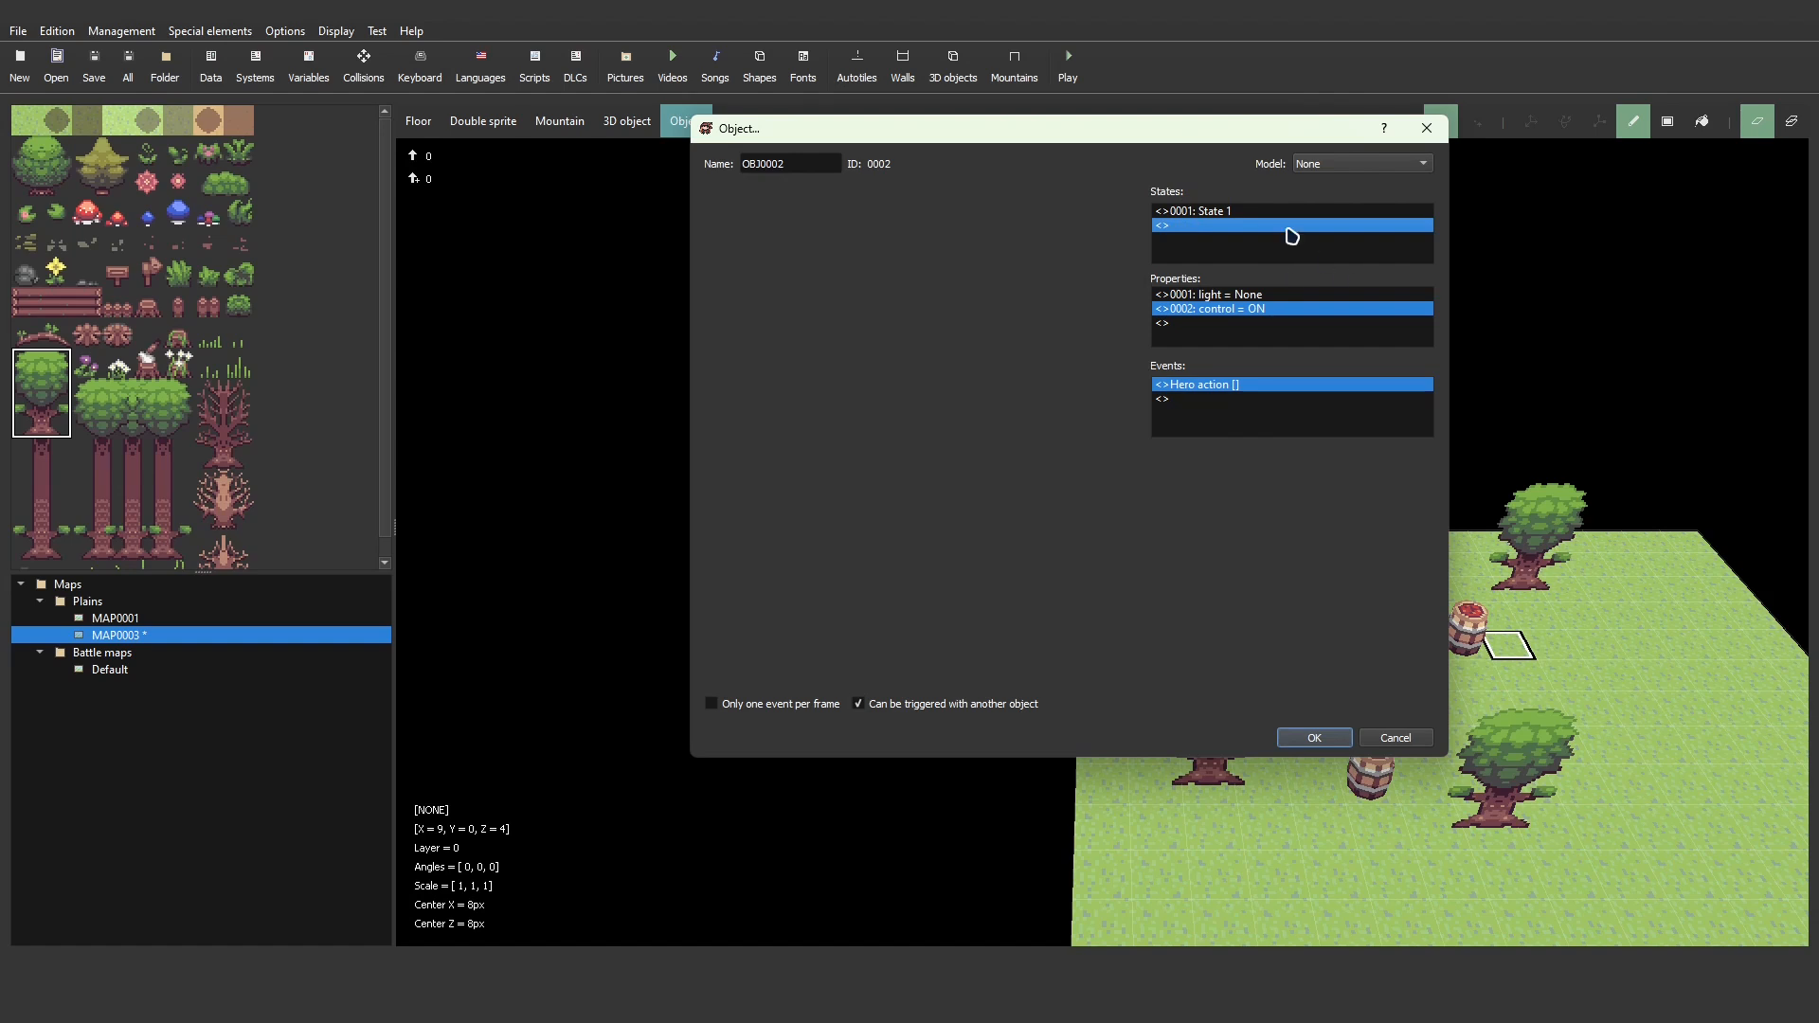
pyautogui.click(1229, 211)
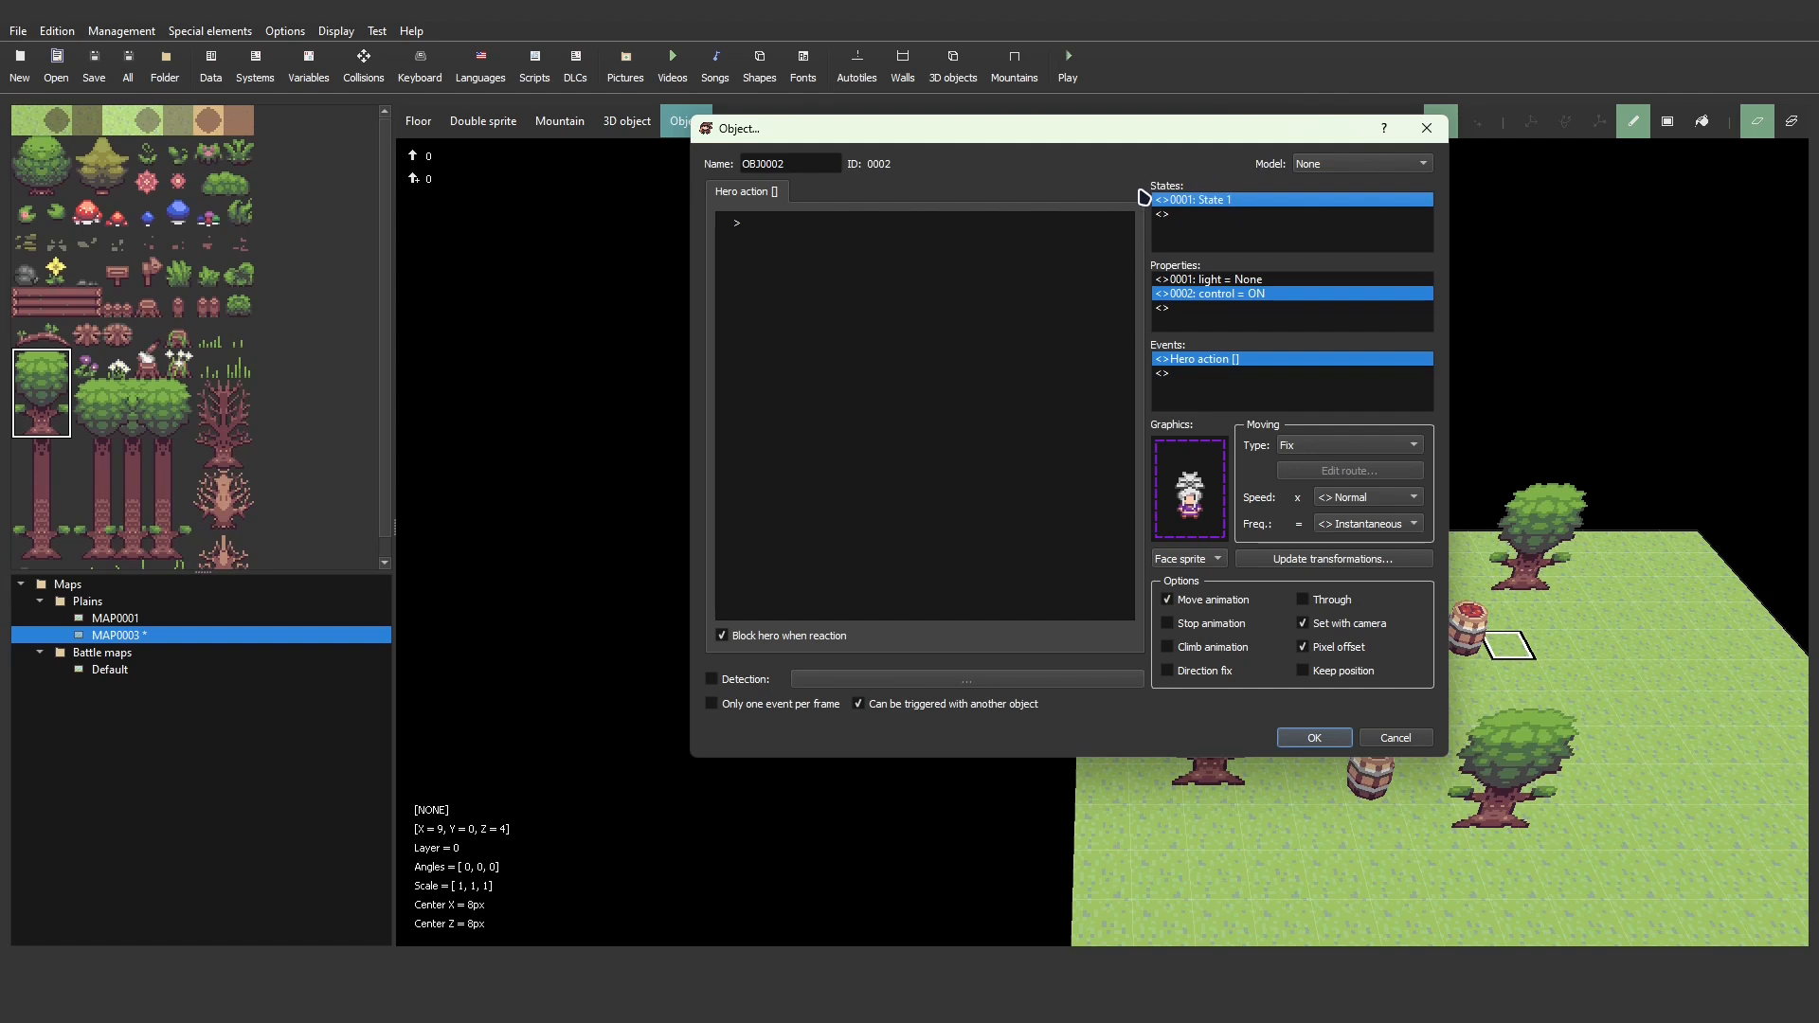
# - Add a condition to State 1's Hero action event that checks whether the control property equals the switch ON
pyautogui.doubleClick(836, 224)
pyautogui.click(1024, 192)
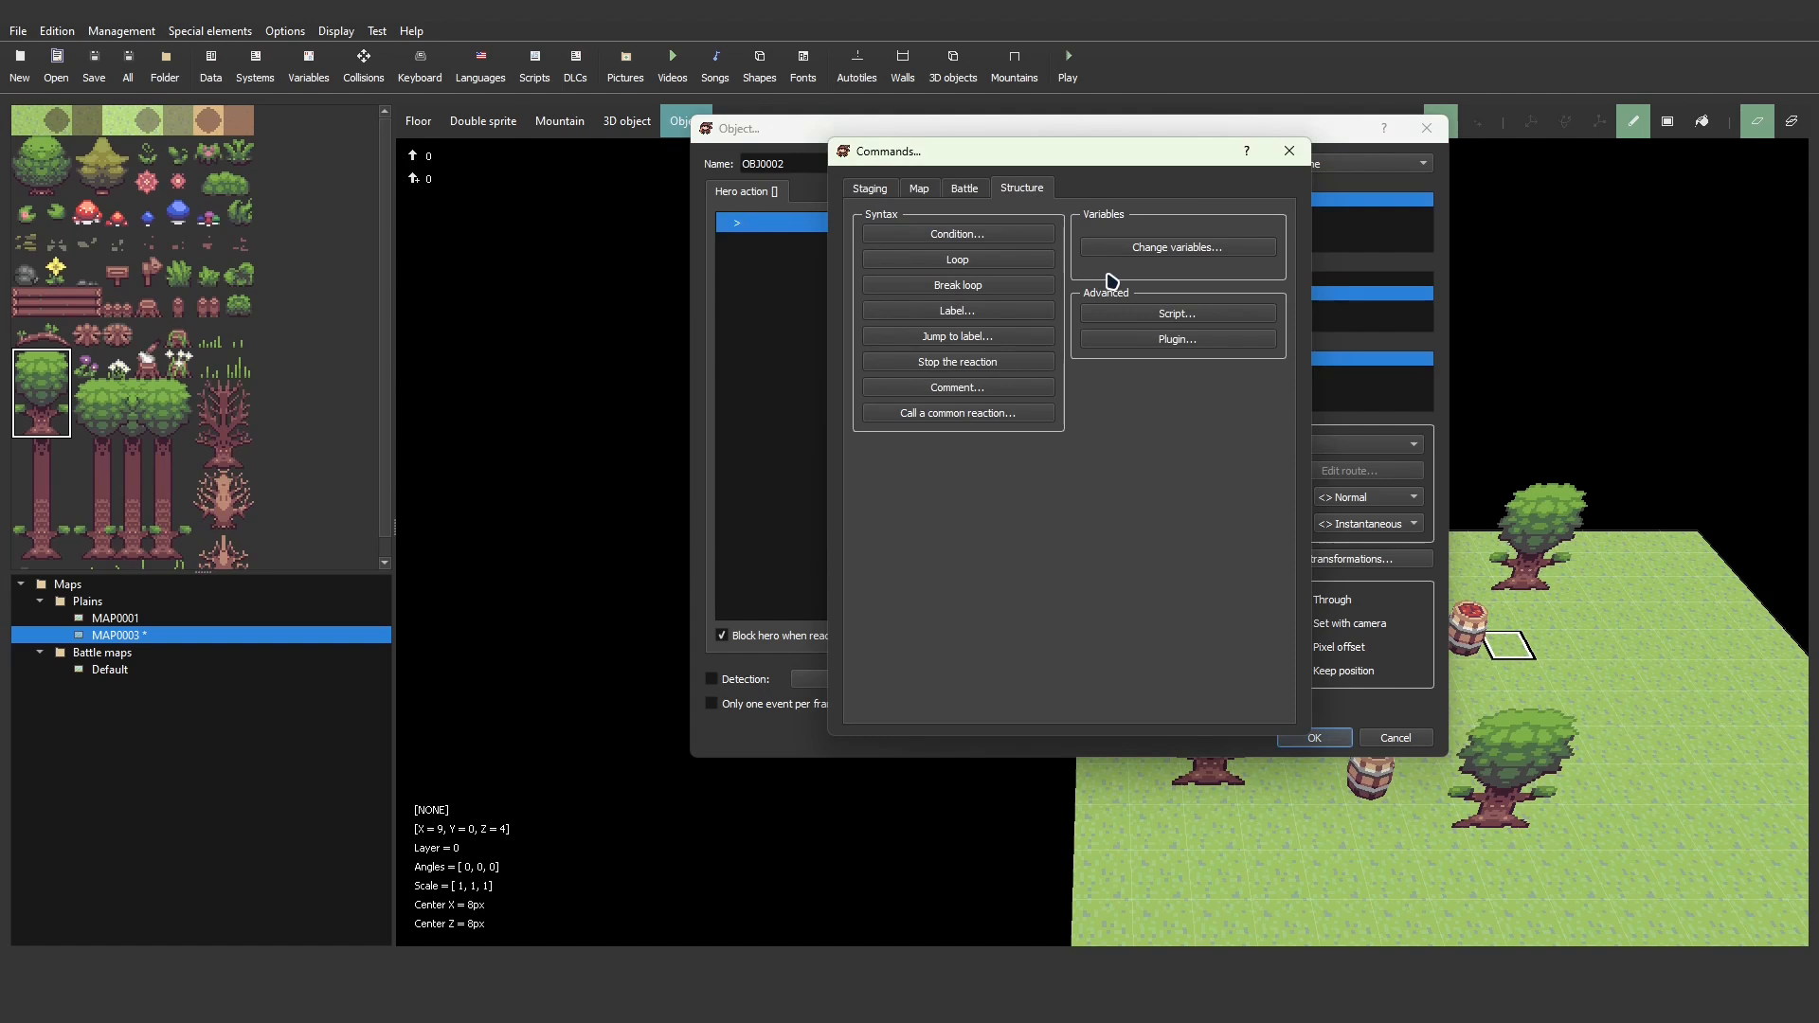
pyautogui.click(958, 234)
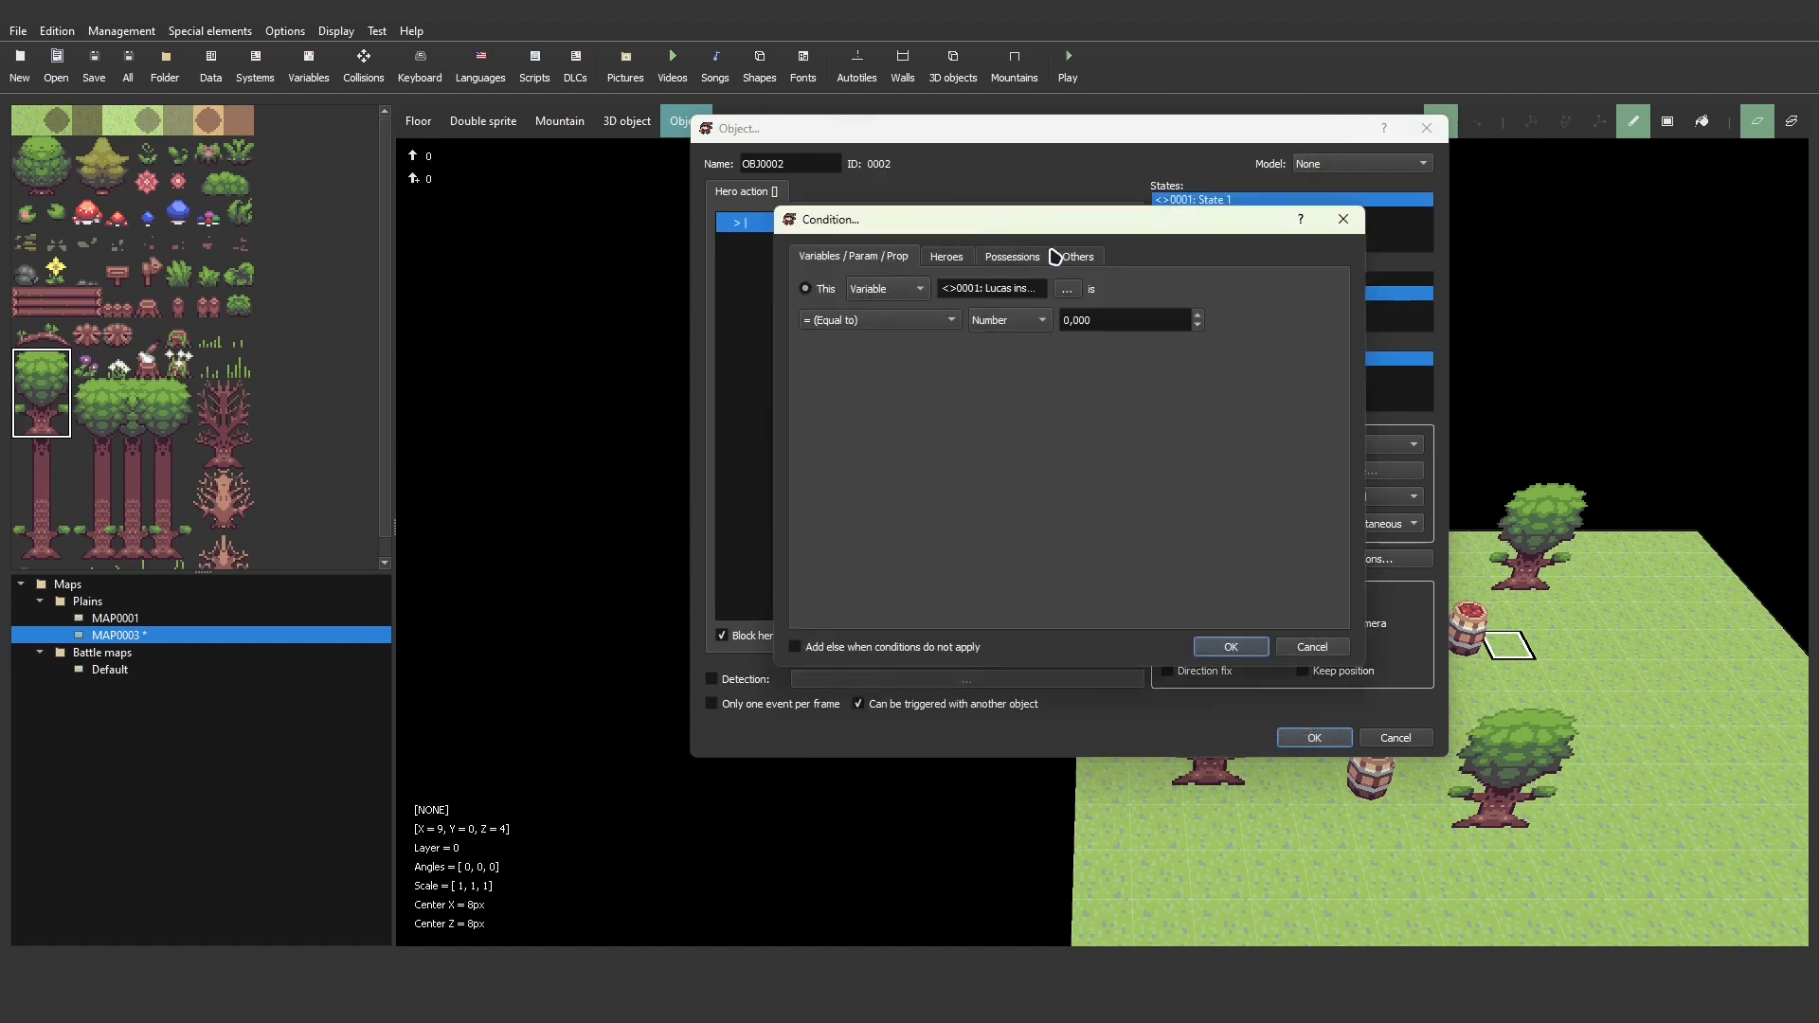
pyautogui.click(890, 292)
pyautogui.click(886, 322)
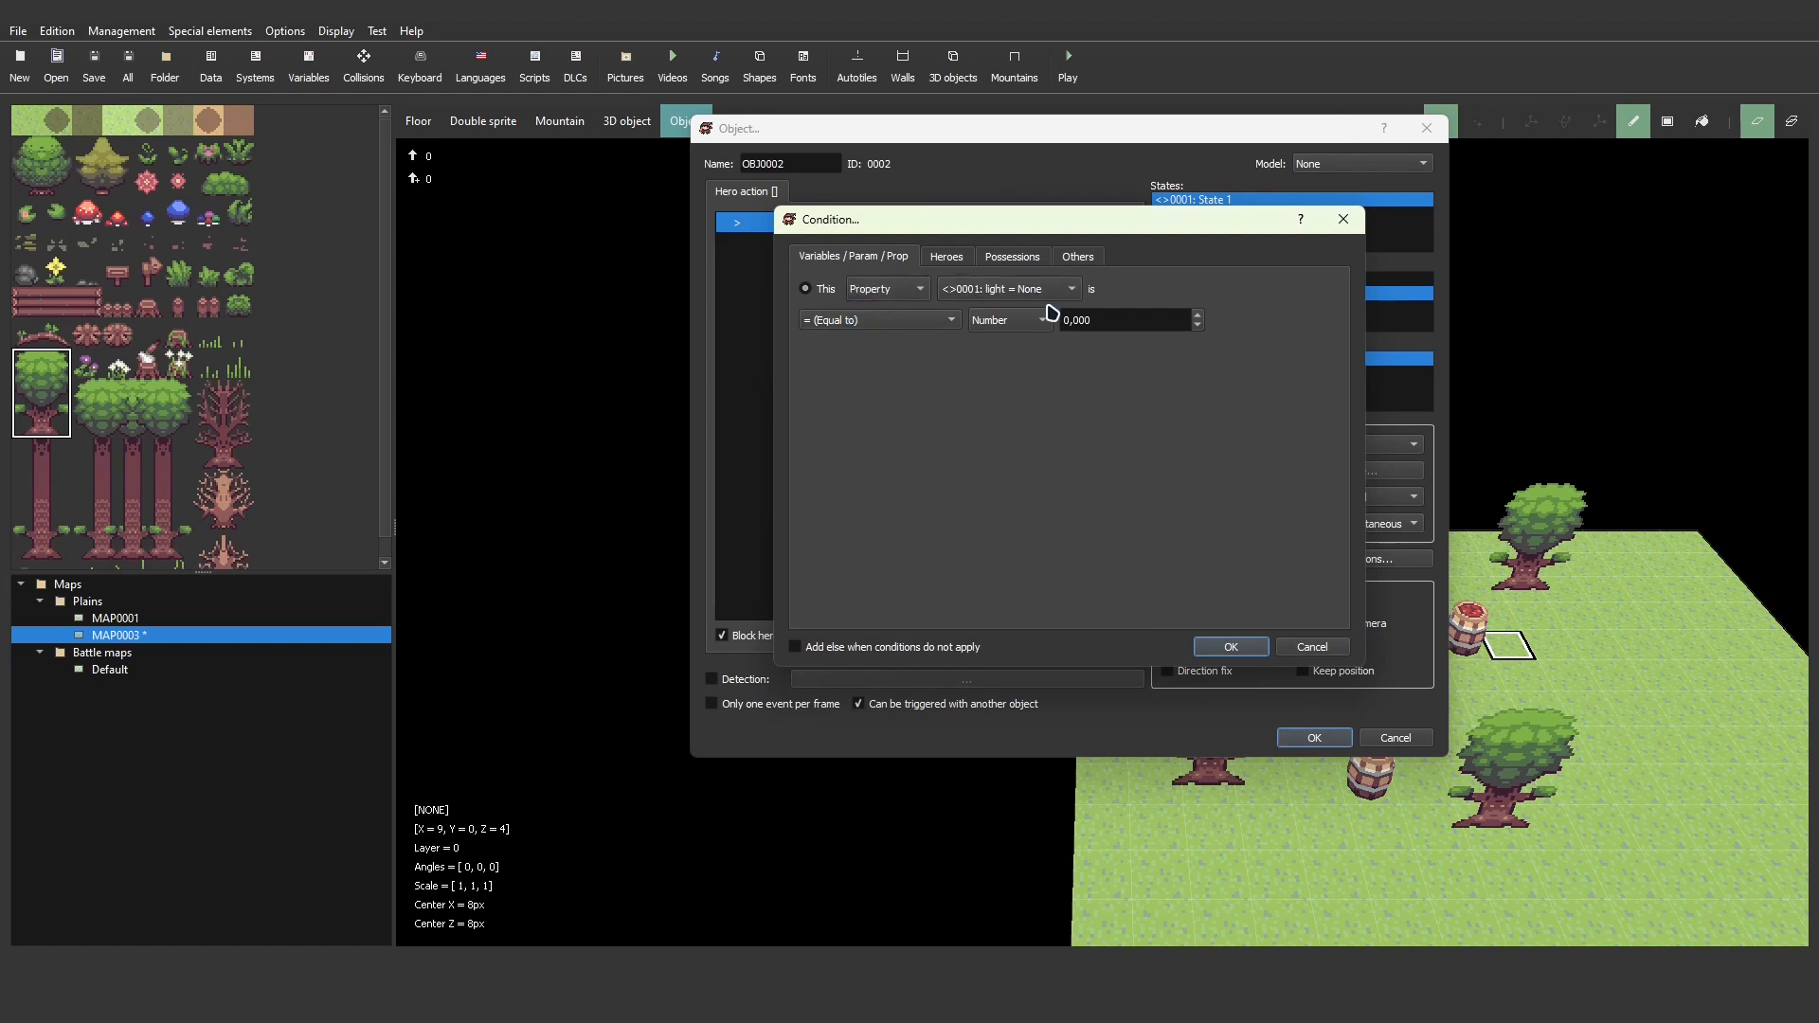
pyautogui.click(1061, 290)
pyautogui.click(1049, 308)
pyautogui.click(1006, 322)
pyautogui.click(999, 379)
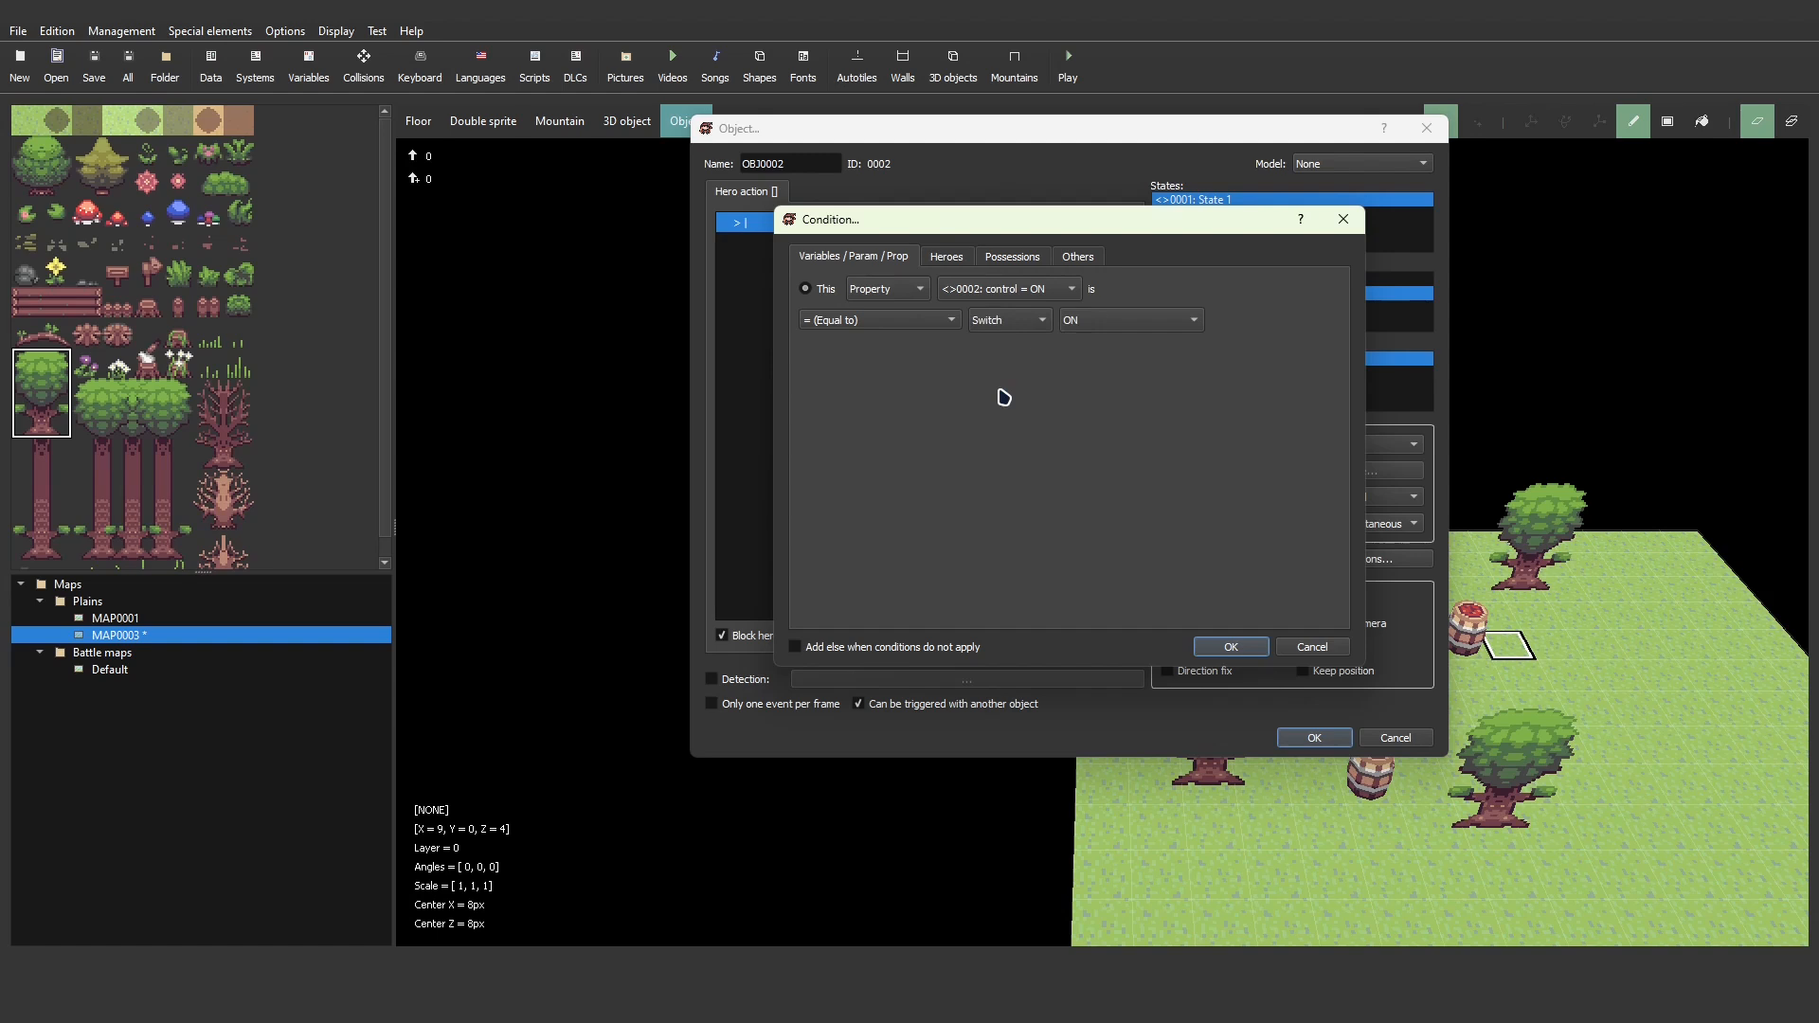
pyautogui.click(1230, 647)
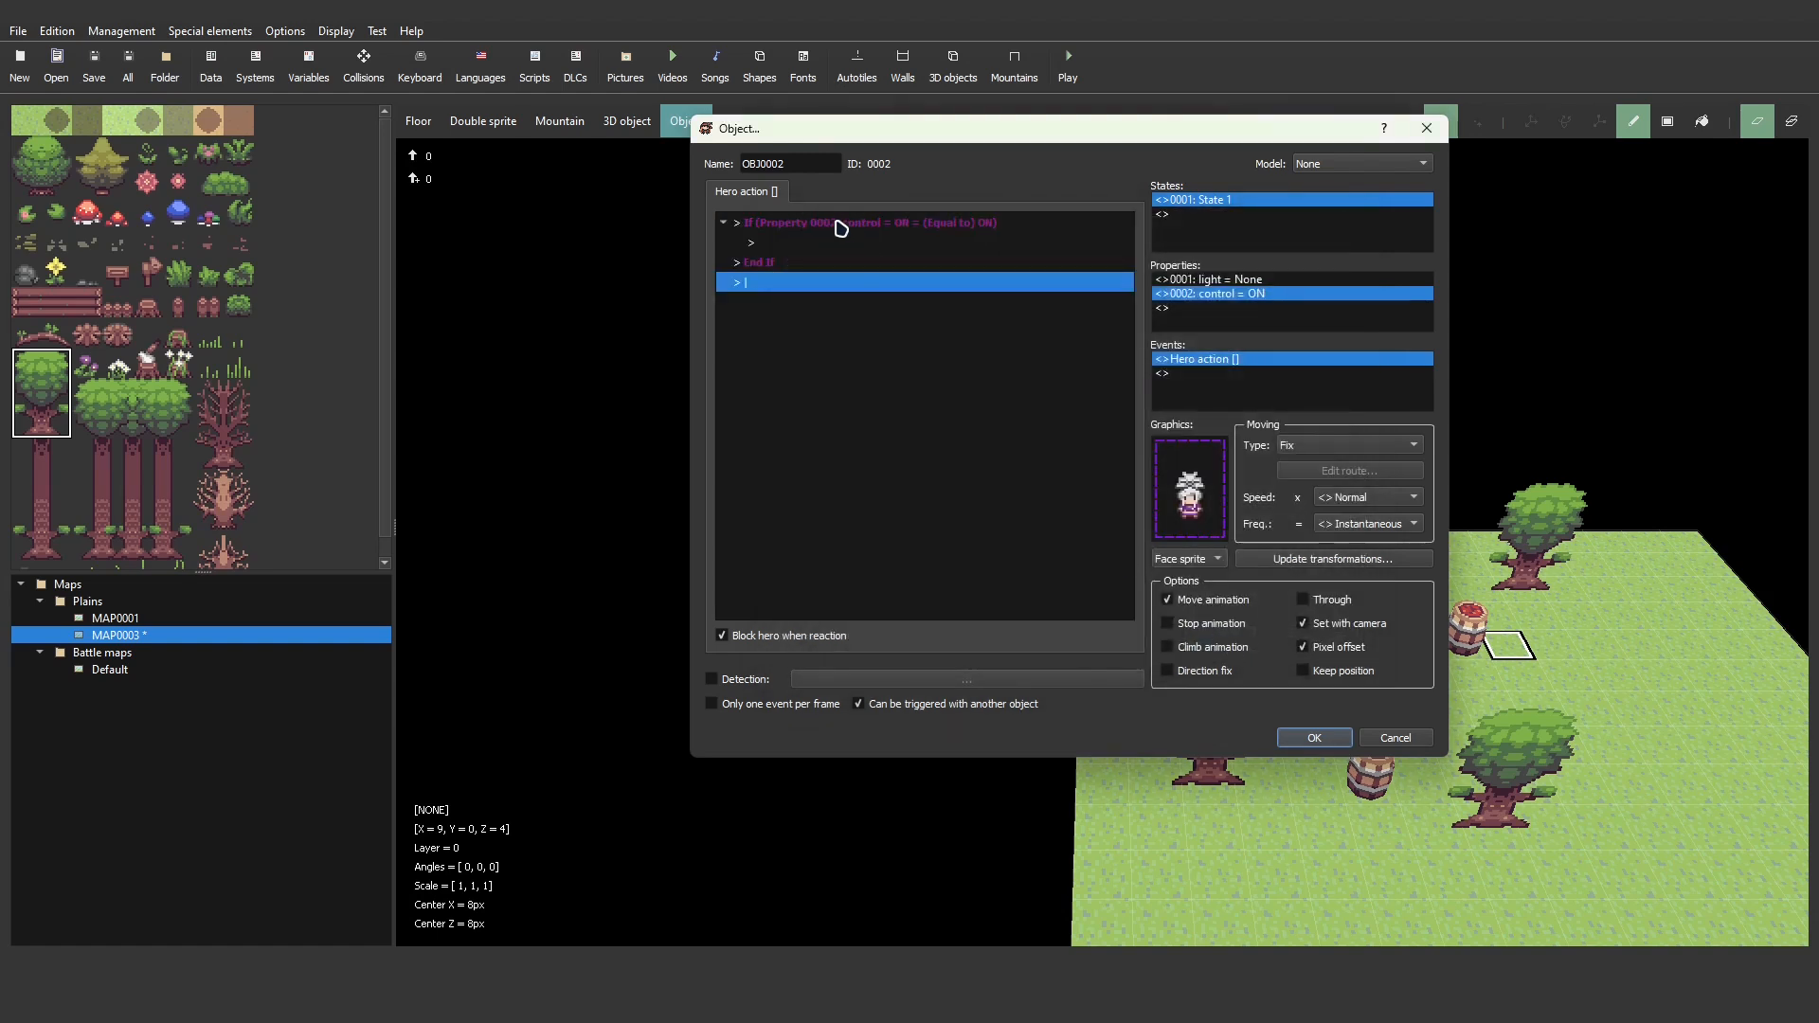
# - Add an Else branch to the control property condition
pyautogui.doubleClick(841, 228)
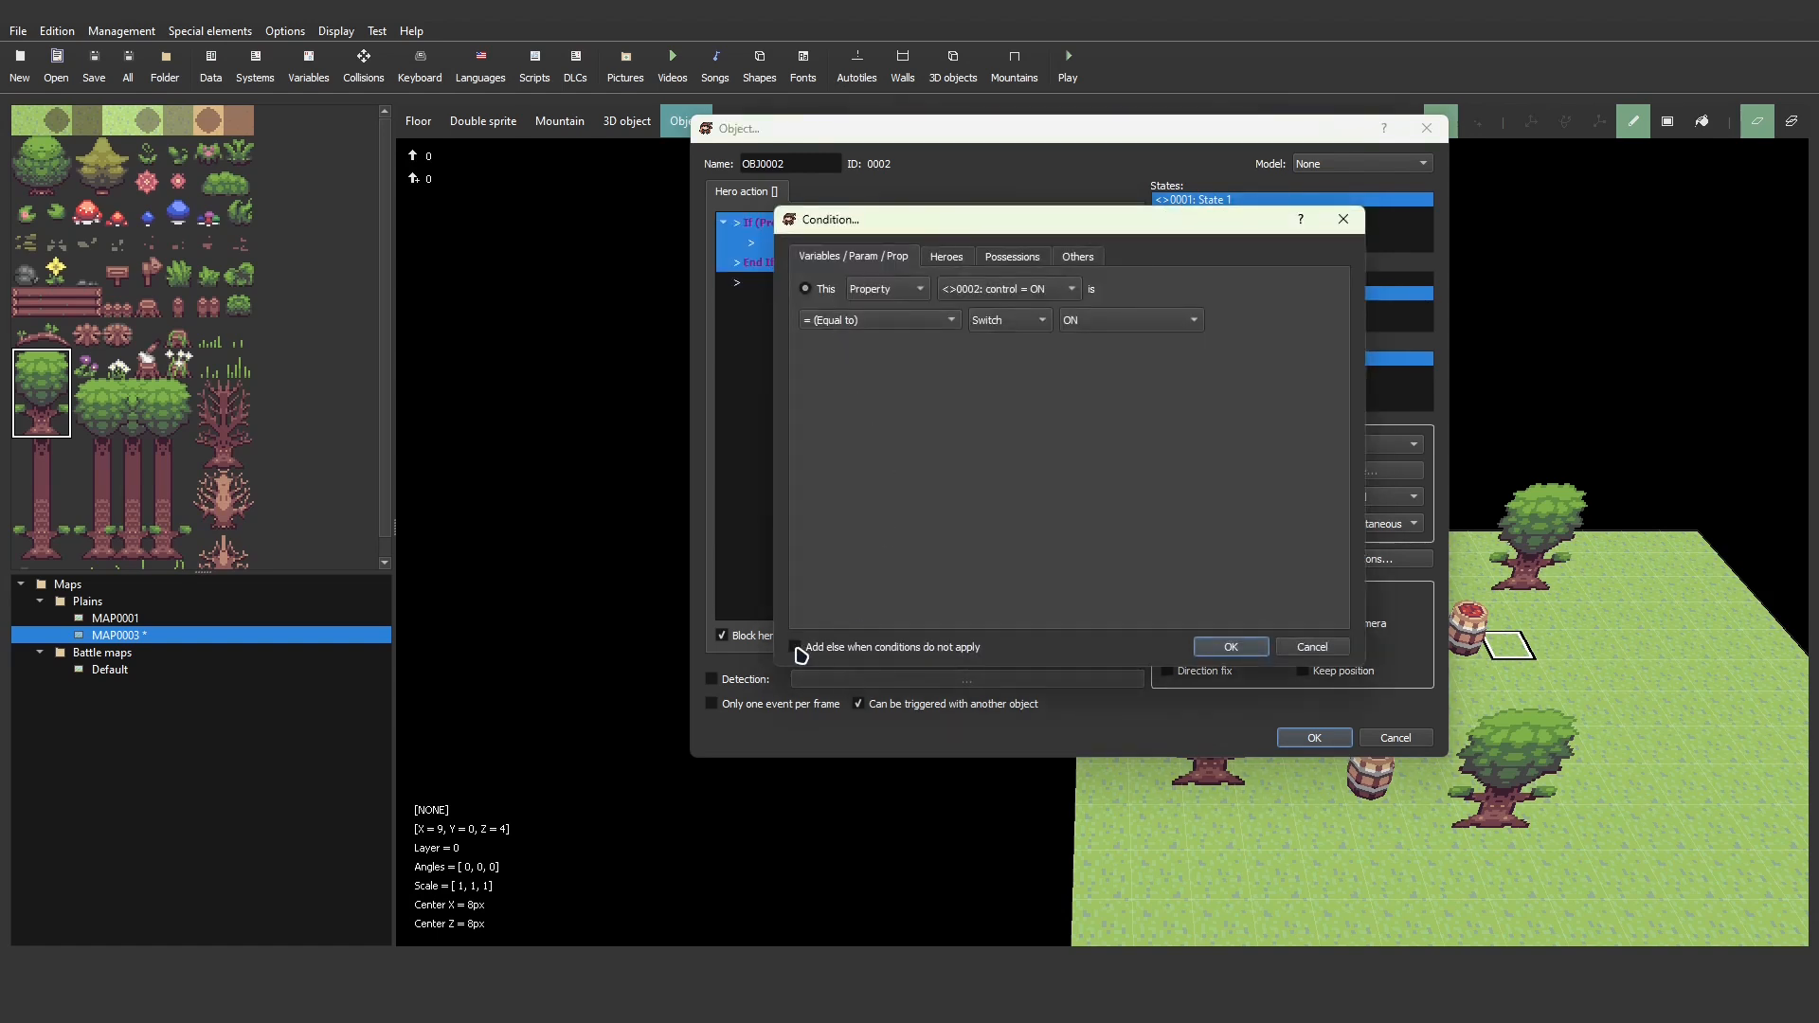
pyautogui.click(799, 649)
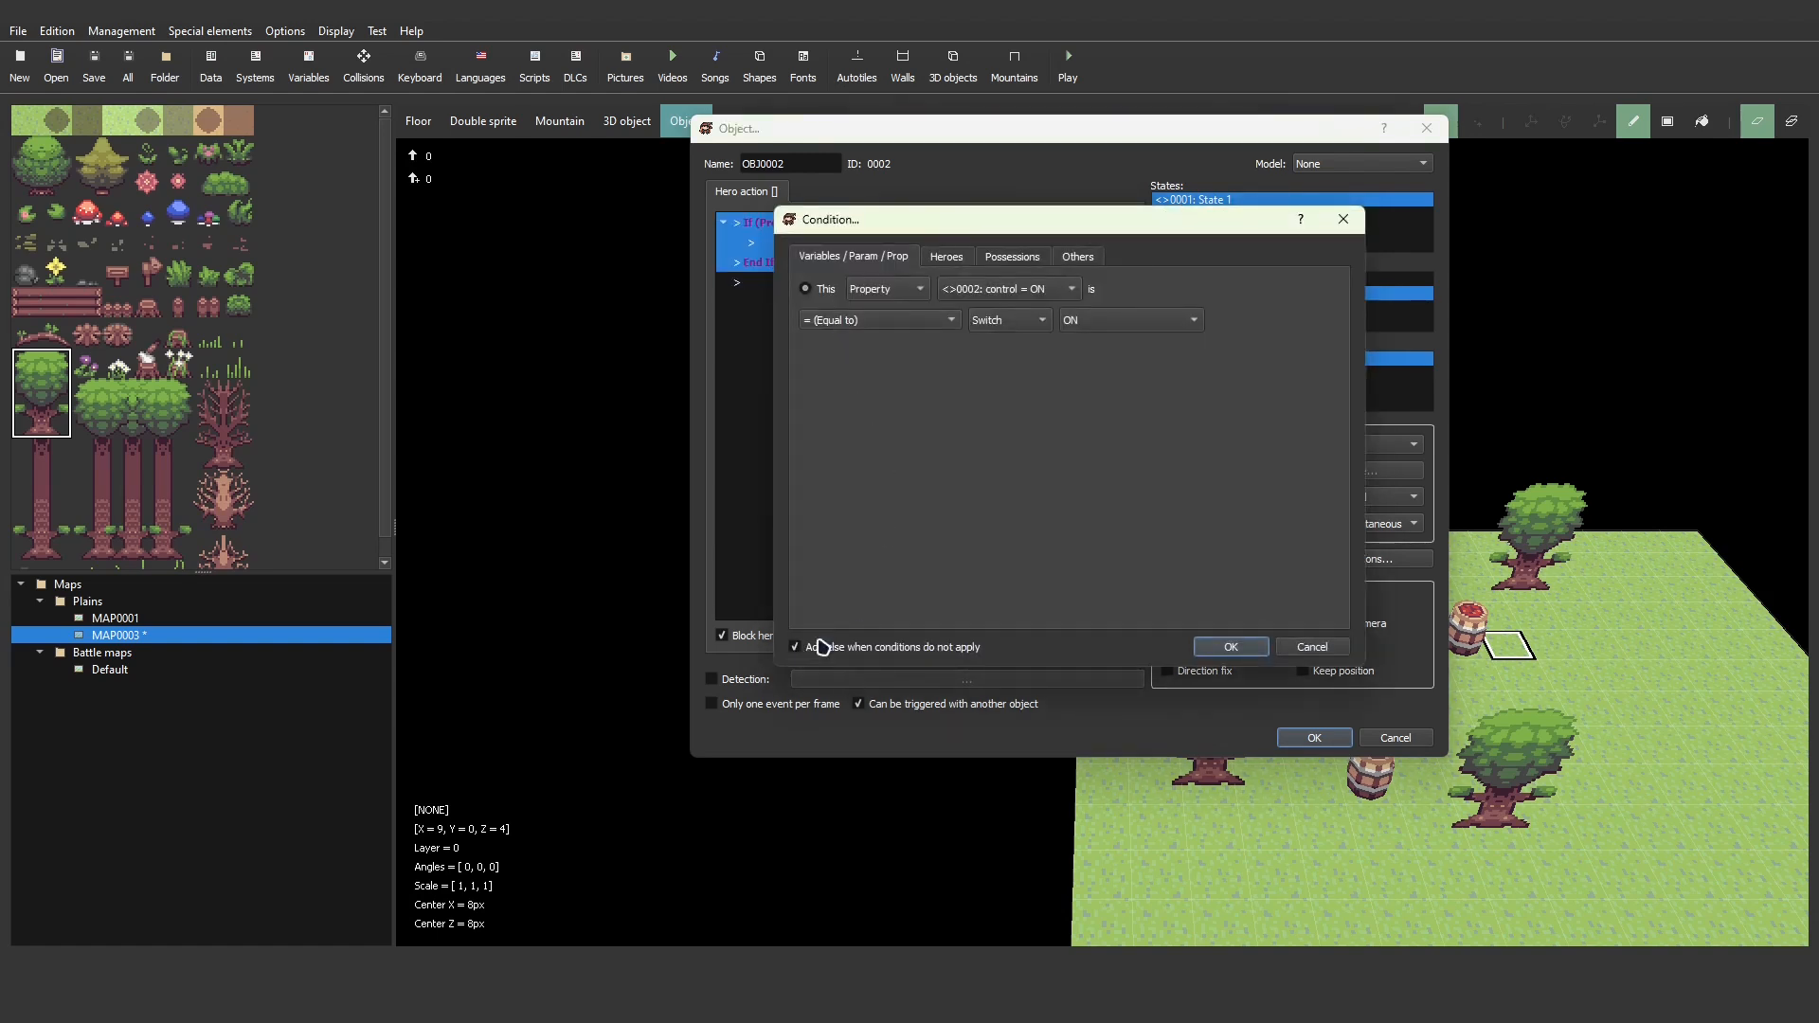
pyautogui.click(1231, 647)
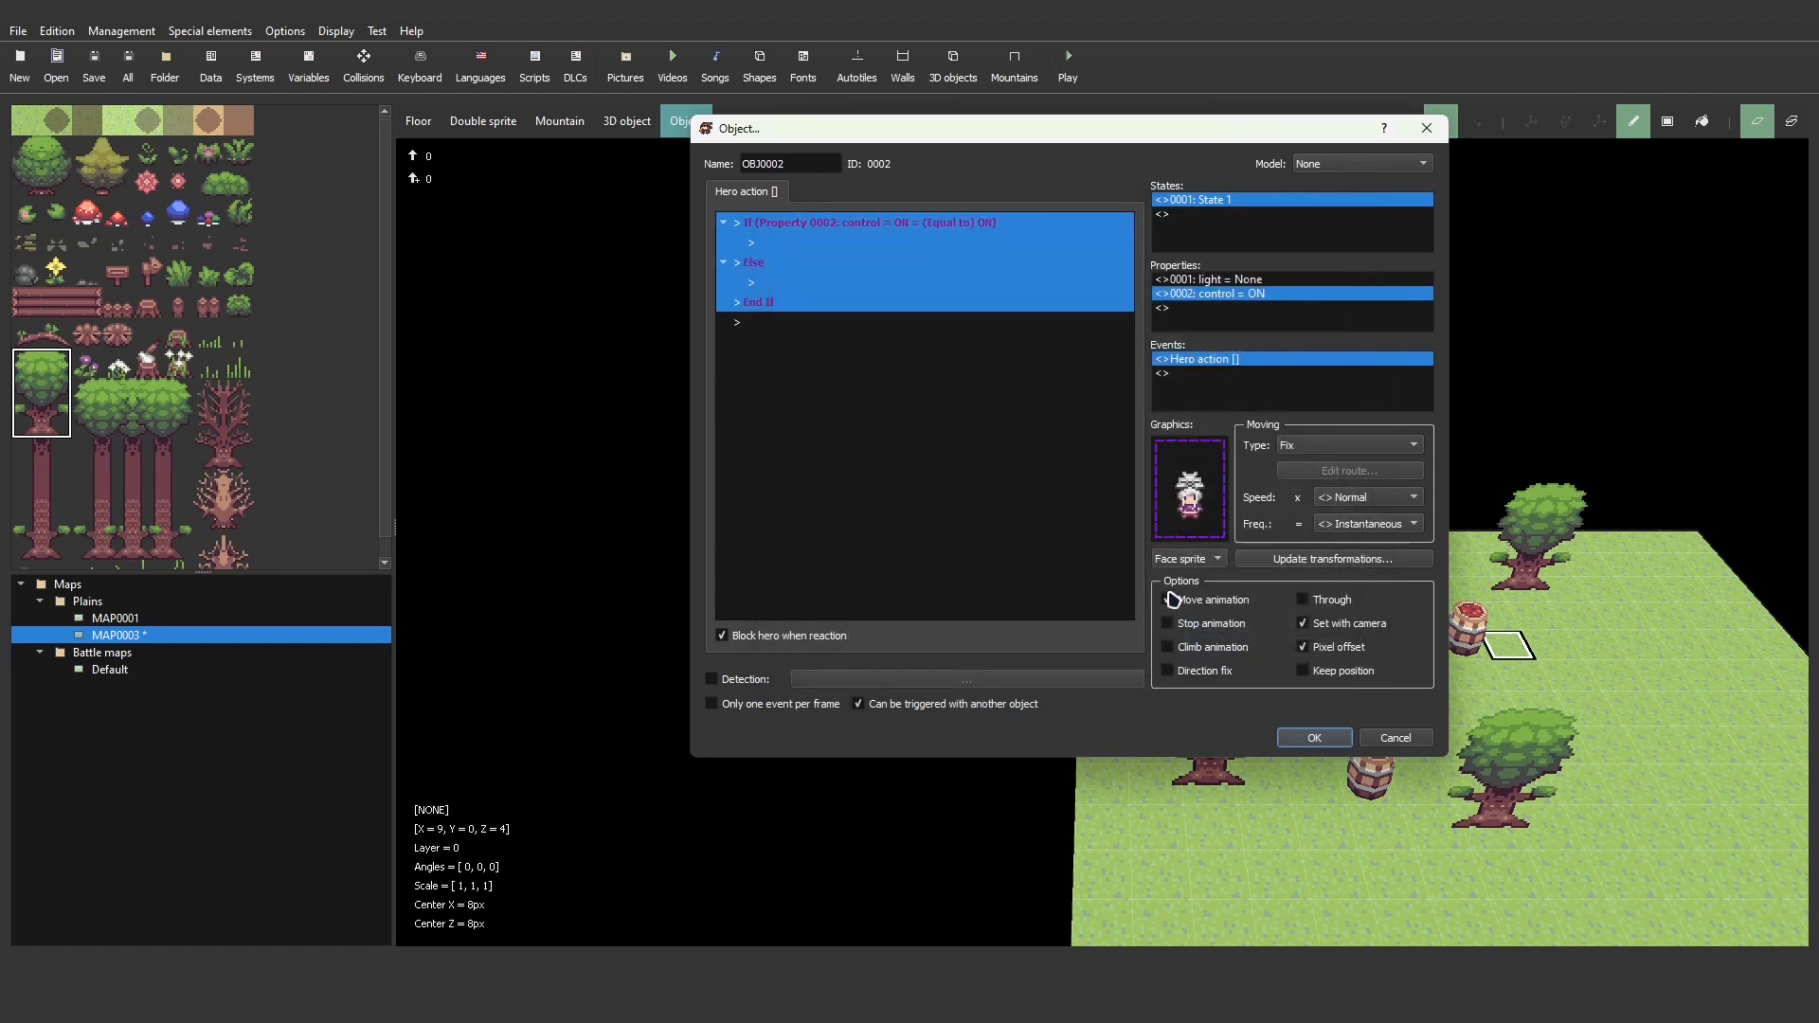
# - Insert a Modify property command in the If branch that sets the control property to the switch OFF
pyautogui.doubleClick(837, 244)
pyautogui.click(919, 189)
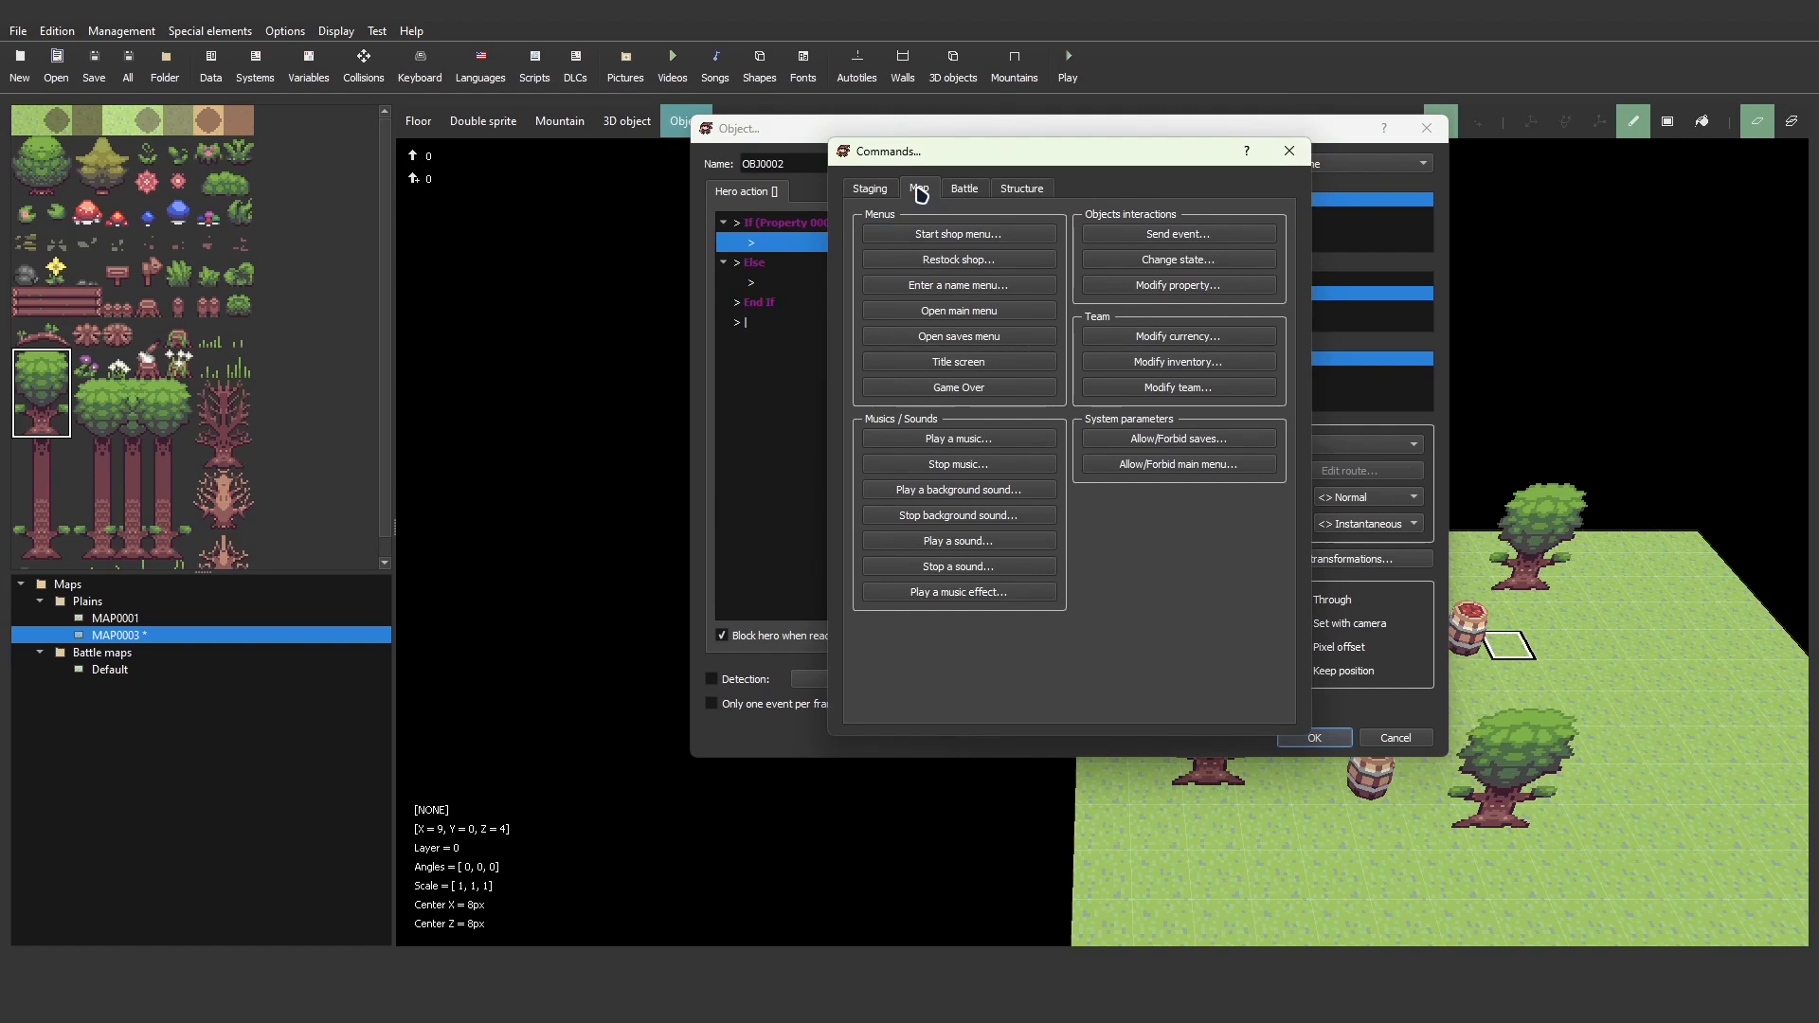
pyautogui.click(1178, 285)
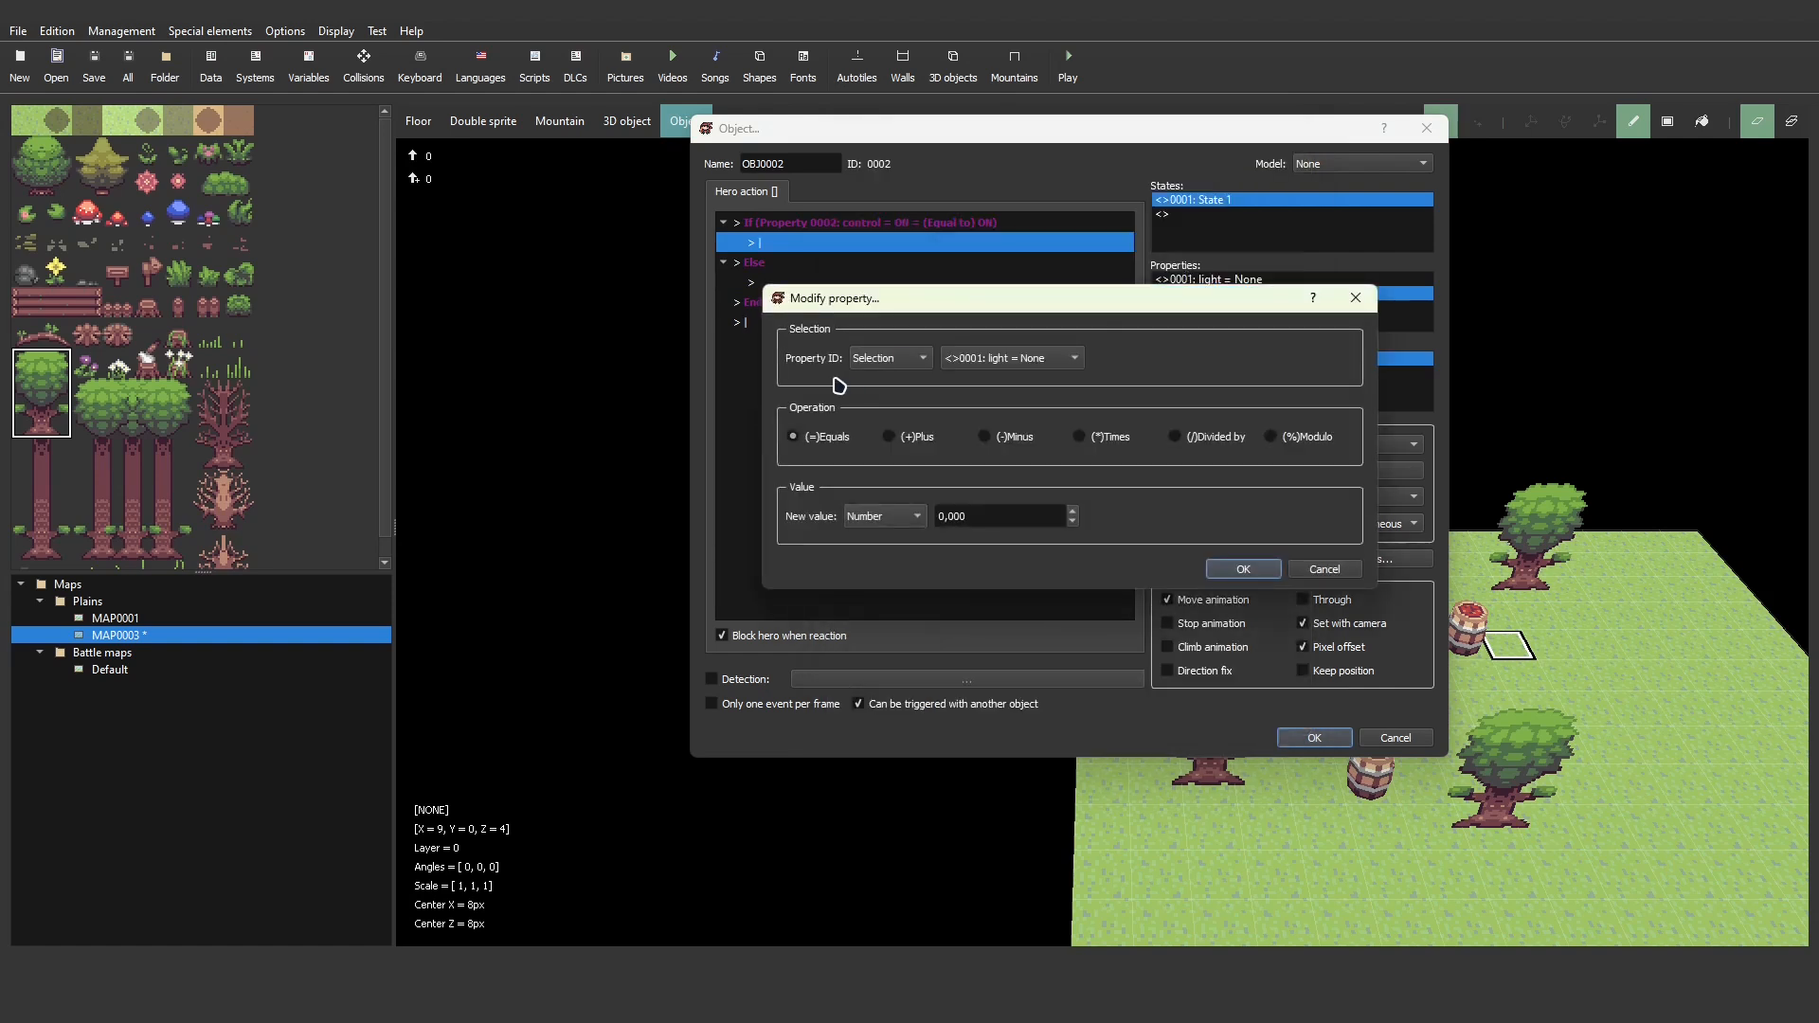
pyautogui.click(1033, 366)
pyautogui.click(1027, 378)
pyautogui.click(896, 516)
pyautogui.click(890, 617)
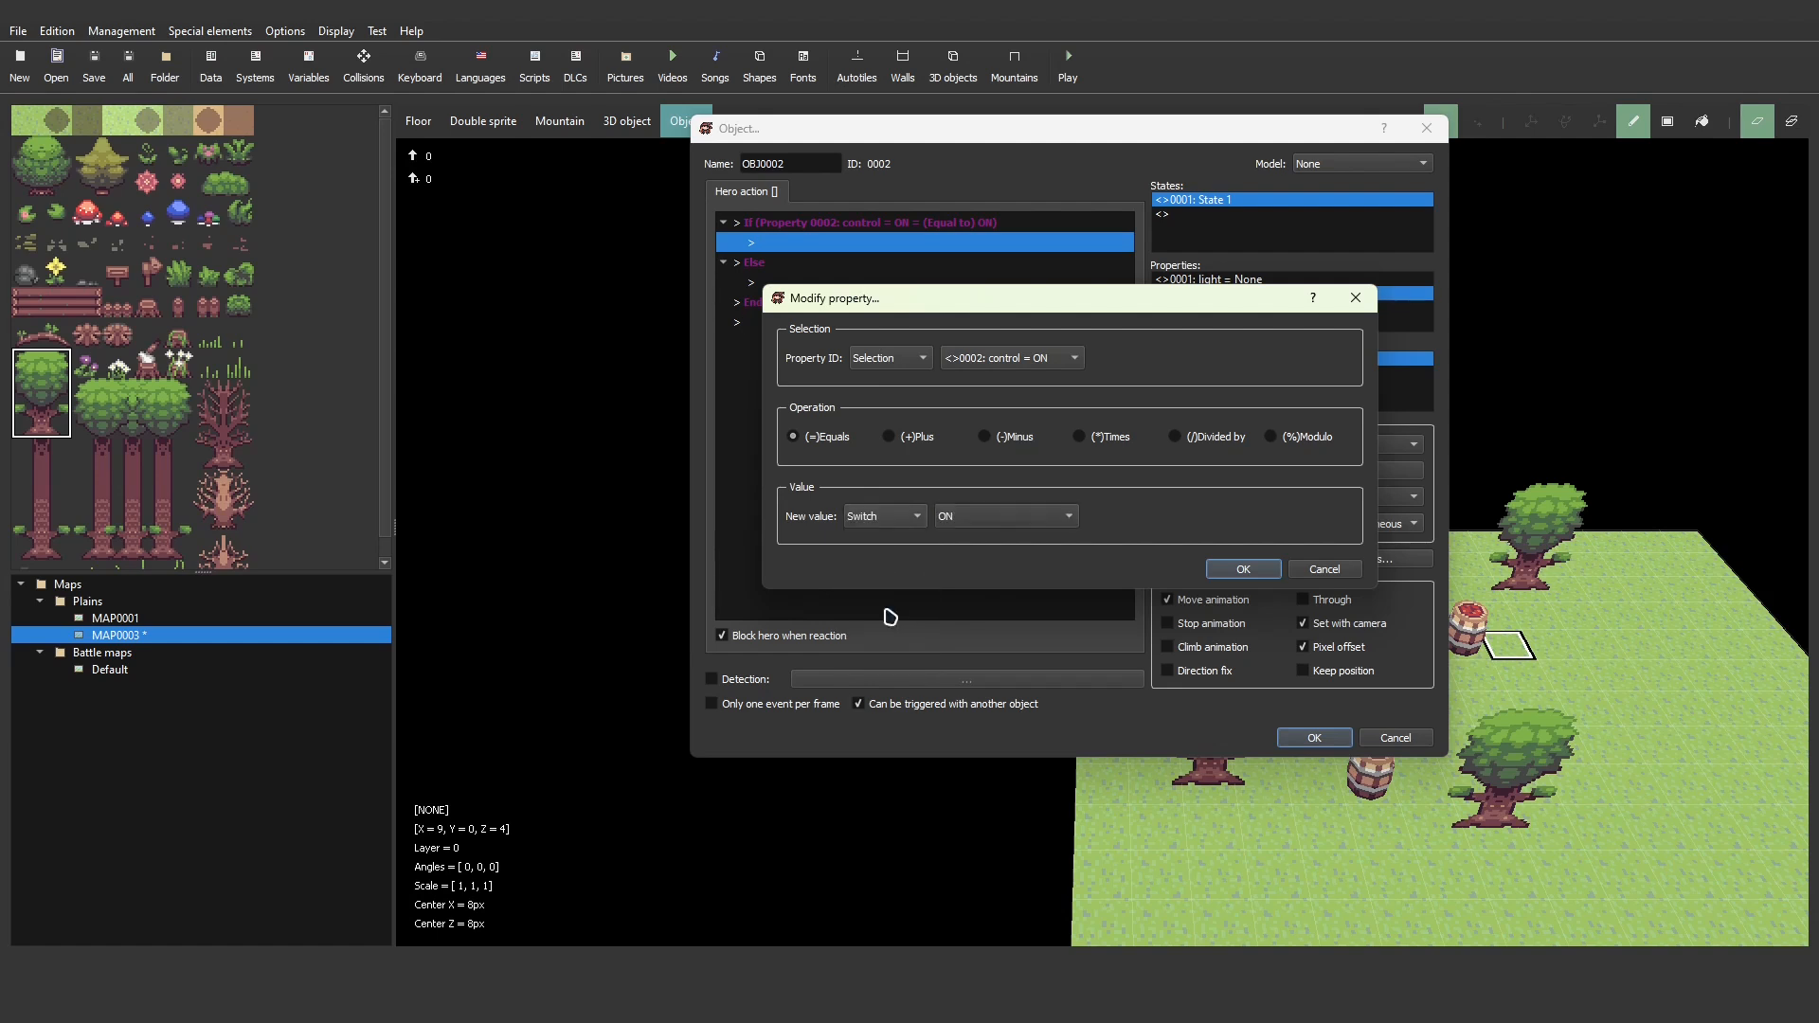
pyautogui.click(1063, 520)
pyautogui.click(1035, 540)
pyautogui.click(1265, 570)
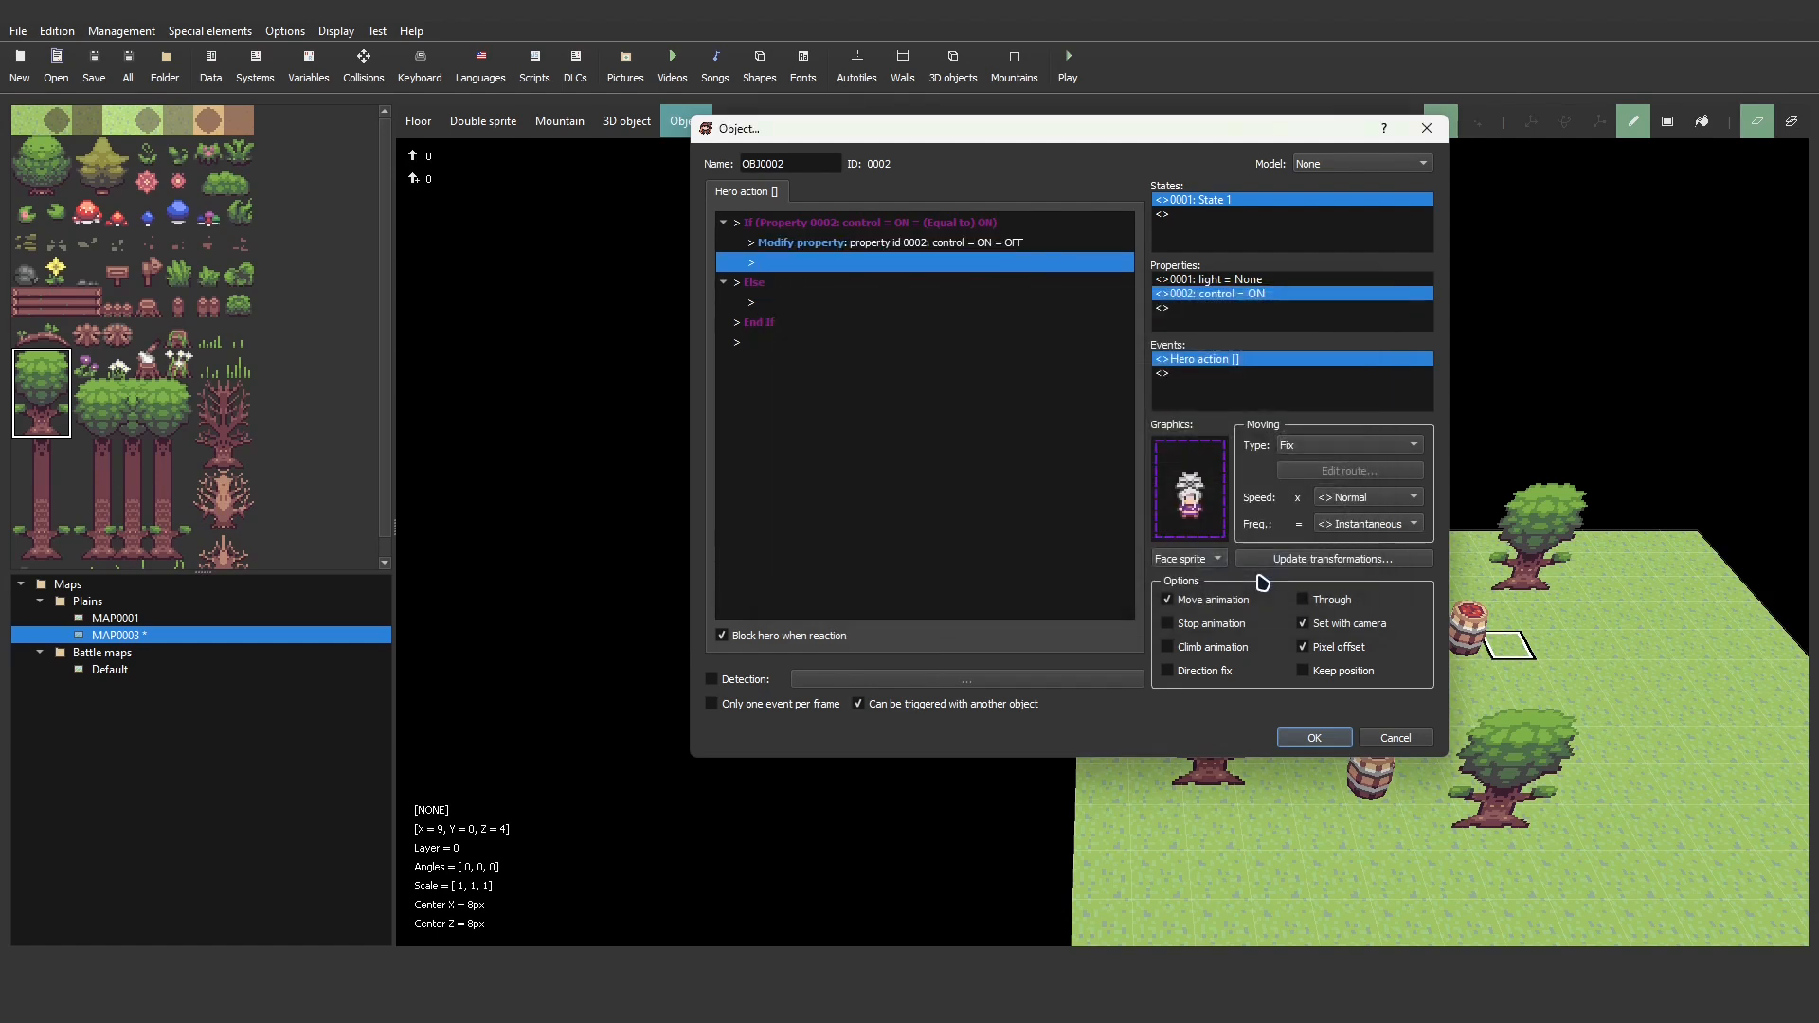
# - Copy the Modify property command into the Else branch and set its new value to ON
pyautogui.click(820, 244)
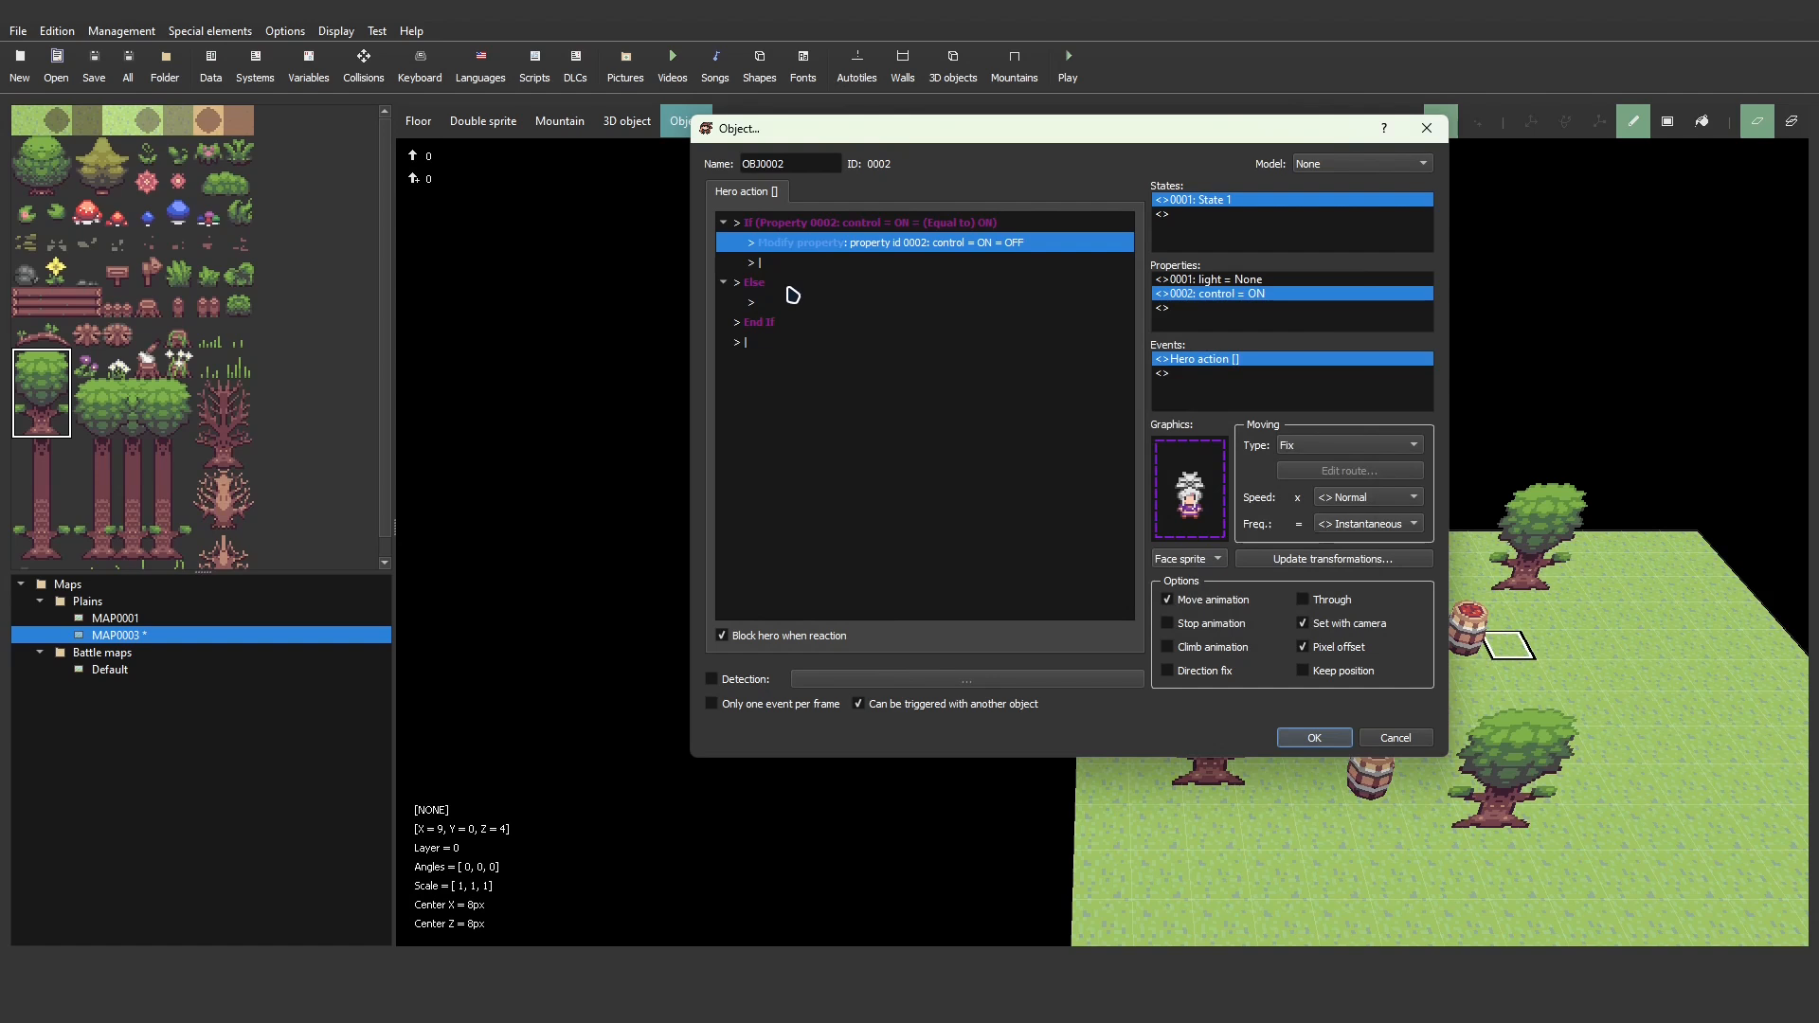
pyautogui.click(787, 303)
pyautogui.hotkey('ctrl', 'v')
pyautogui.doubleClick(895, 304)
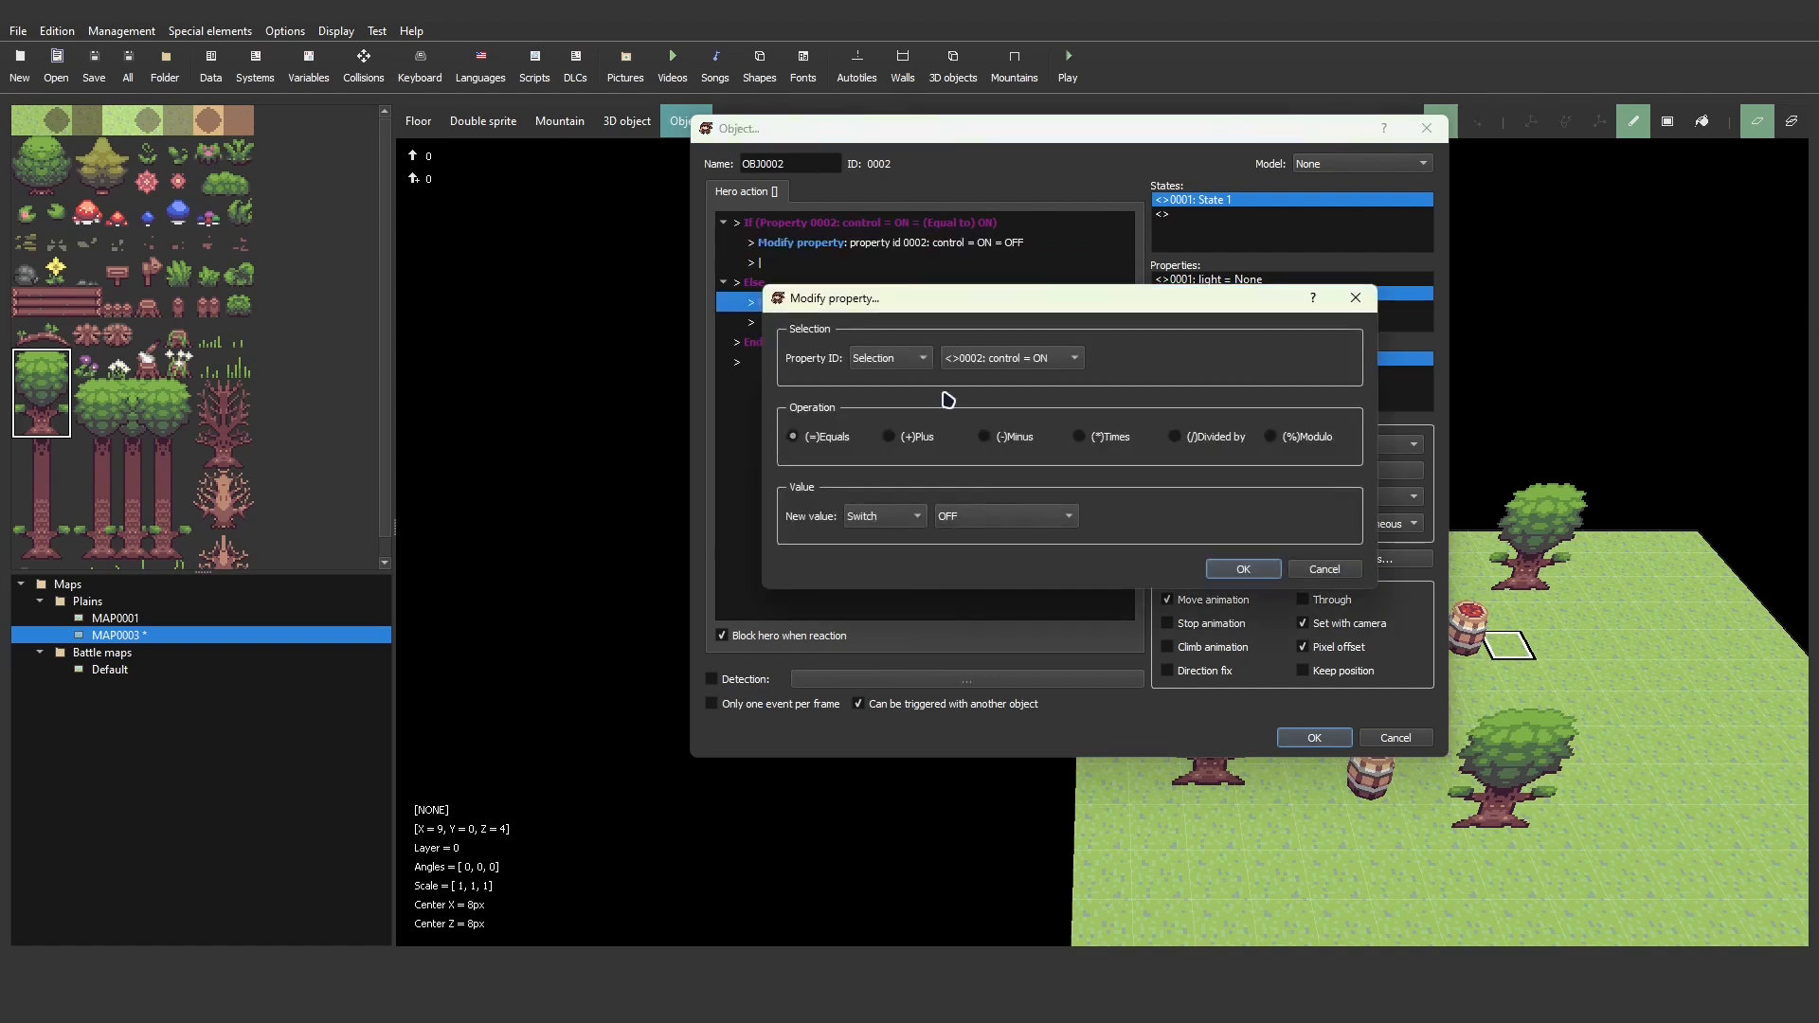
pyautogui.click(1004, 515)
pyautogui.click(995, 489)
pyautogui.click(1268, 569)
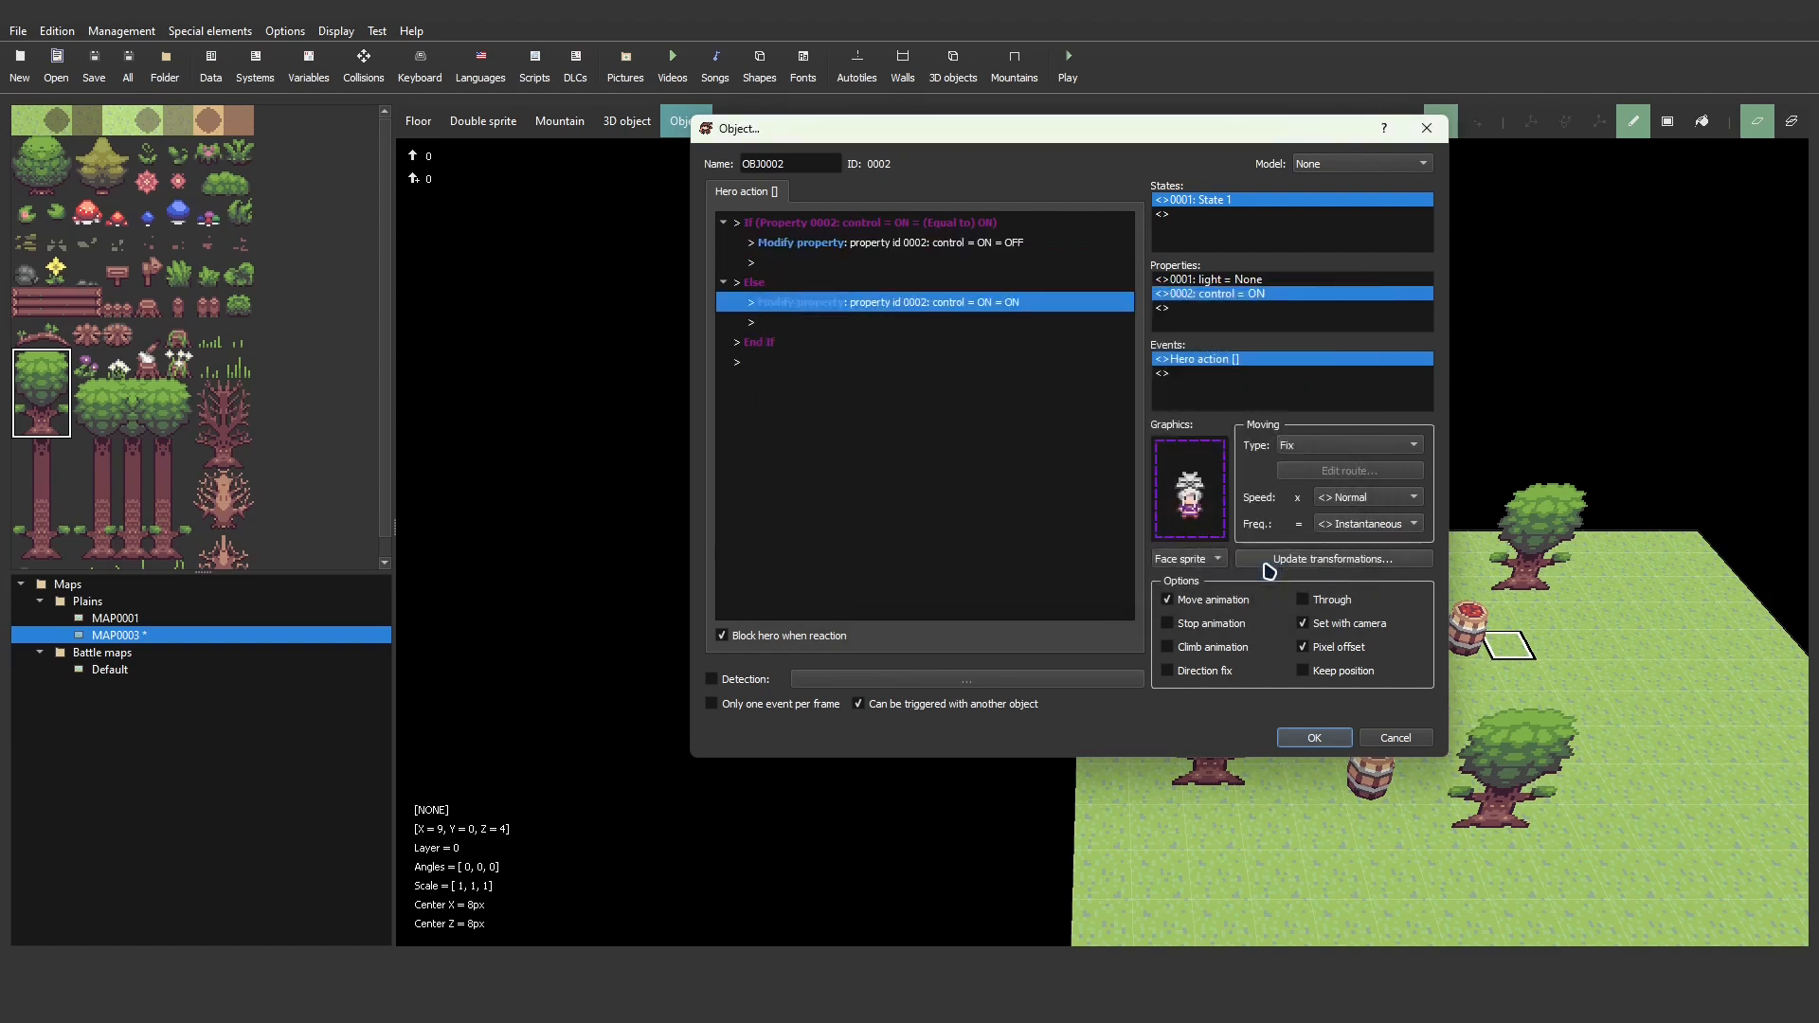
# - Insert the Light plugin's Enable/disable light command before Modify property in the If branch, with enabled set to OFF
pyautogui.rightClick(809, 249)
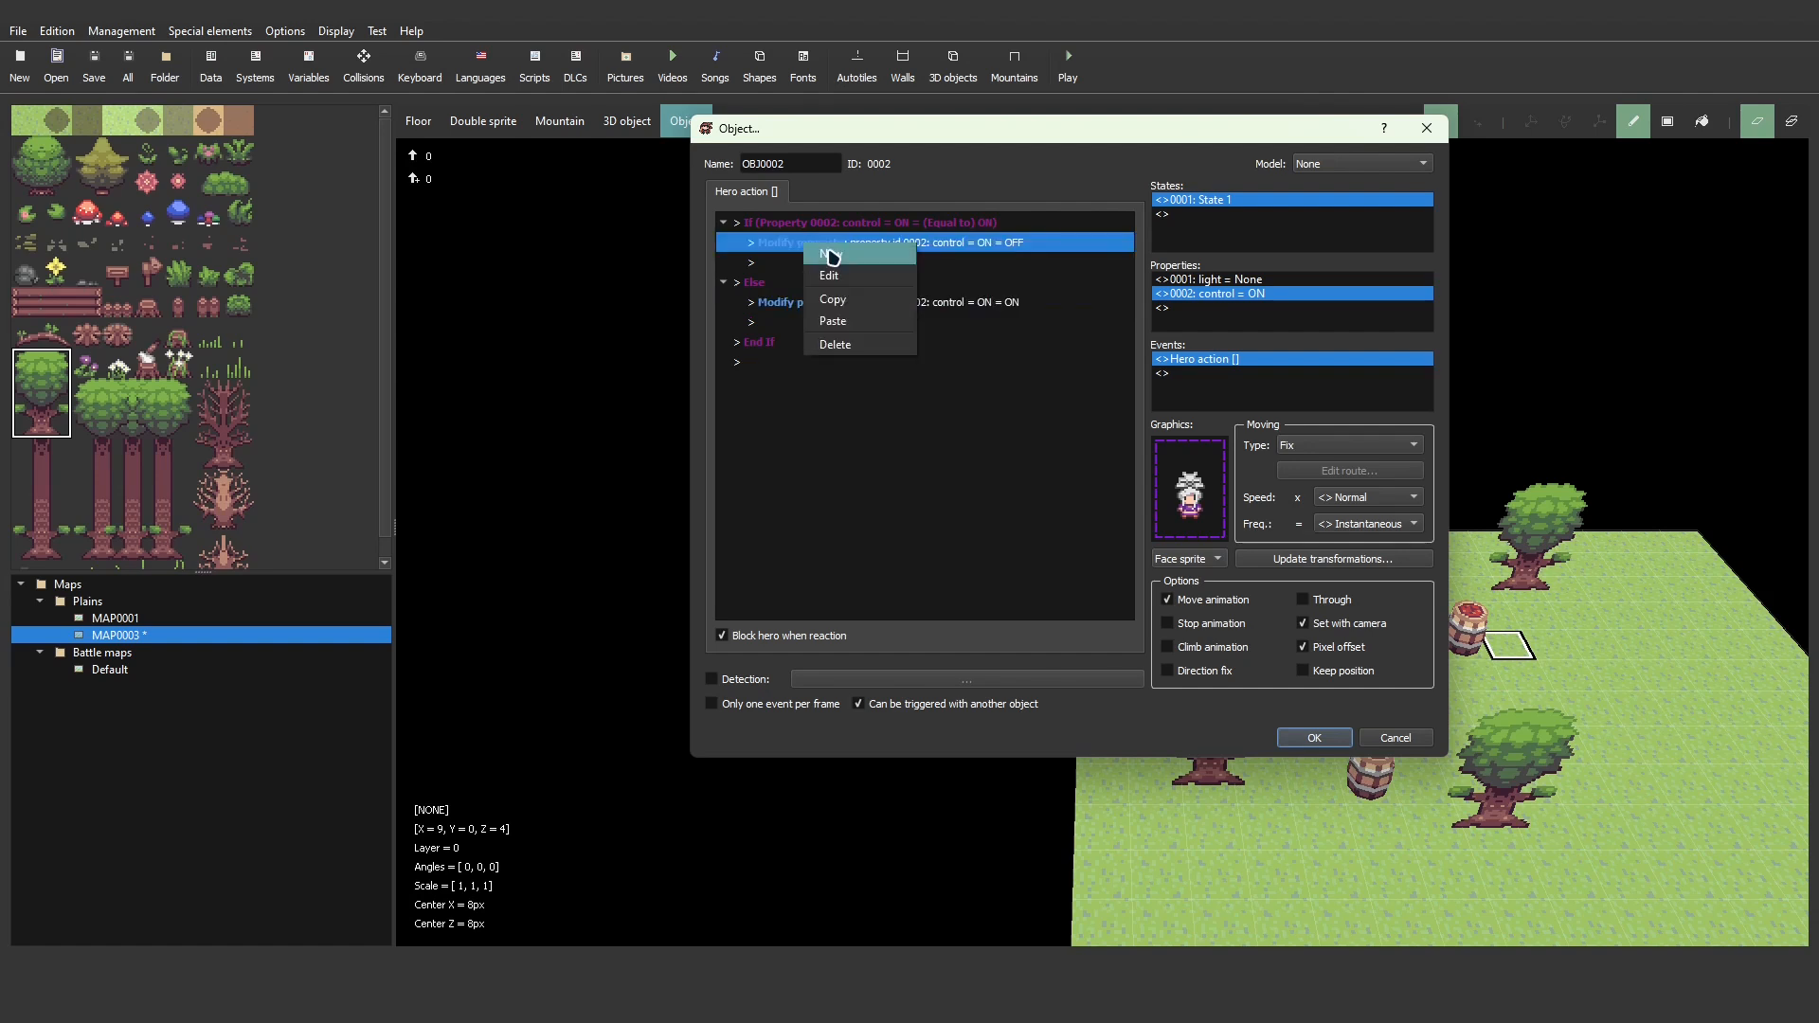
pyautogui.click(839, 264)
pyautogui.click(1016, 187)
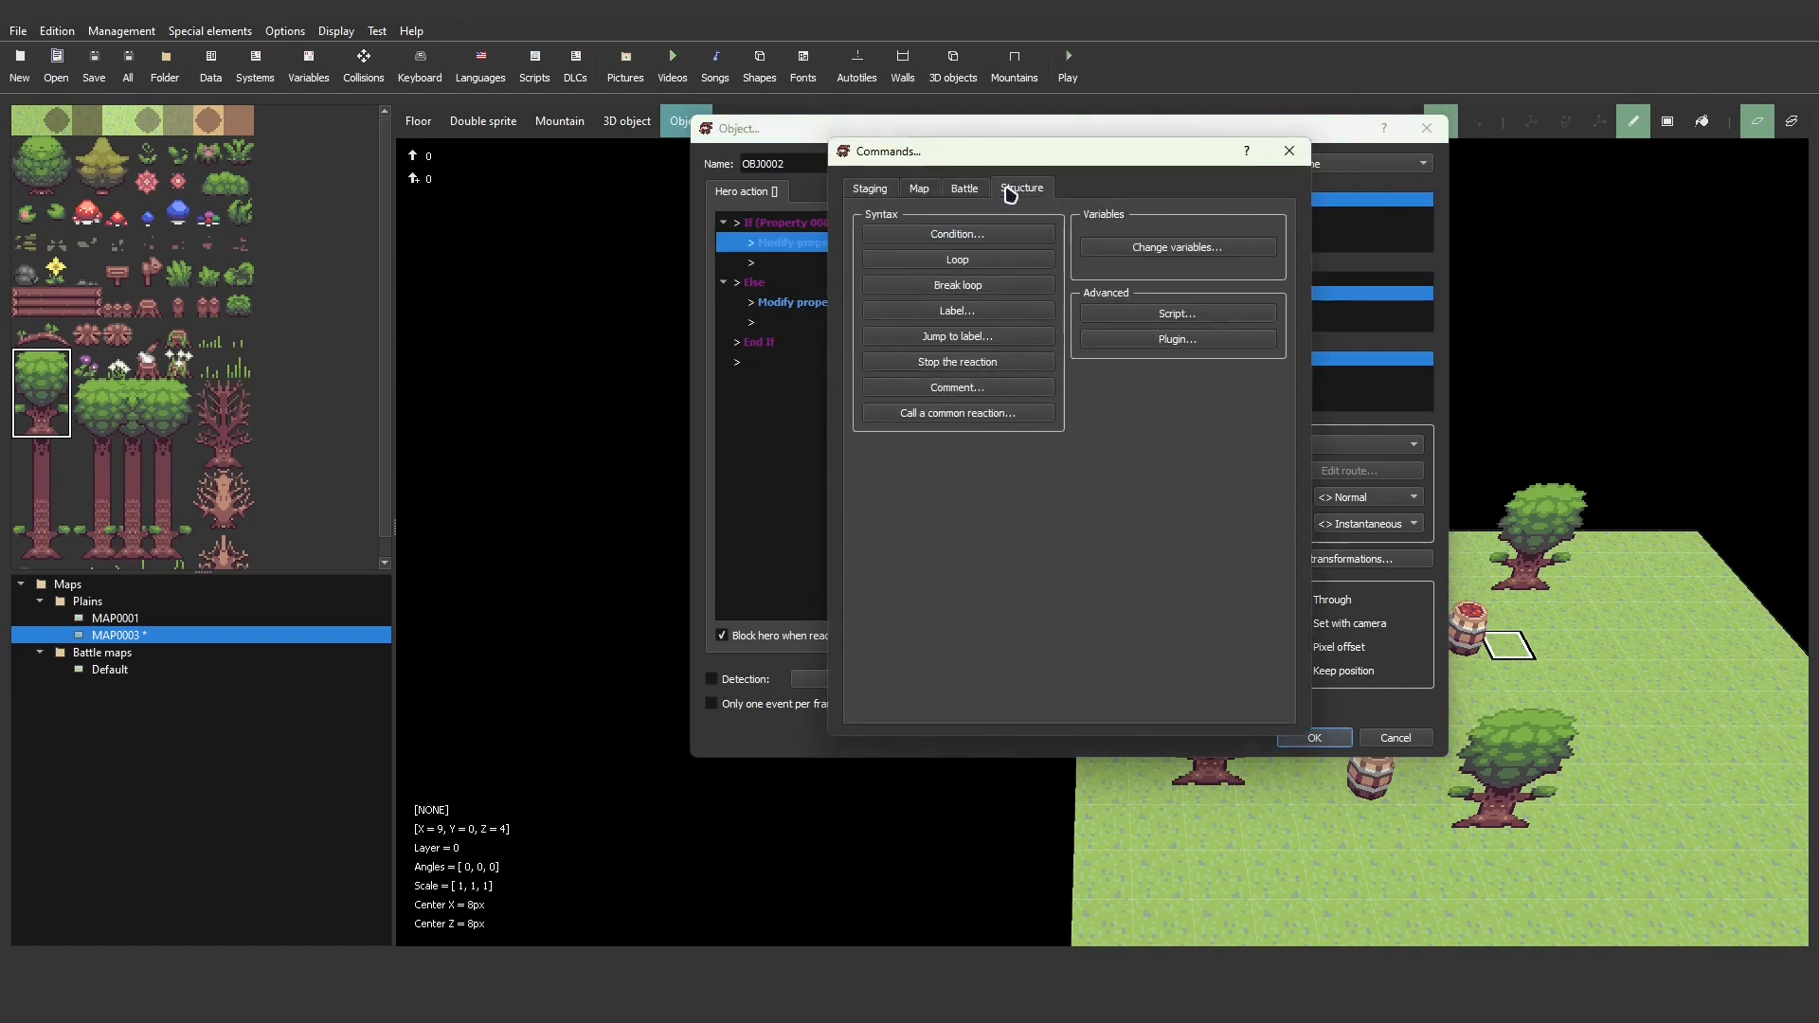
pyautogui.click(1167, 339)
pyautogui.click(1090, 314)
pyautogui.click(1069, 336)
pyautogui.click(1049, 349)
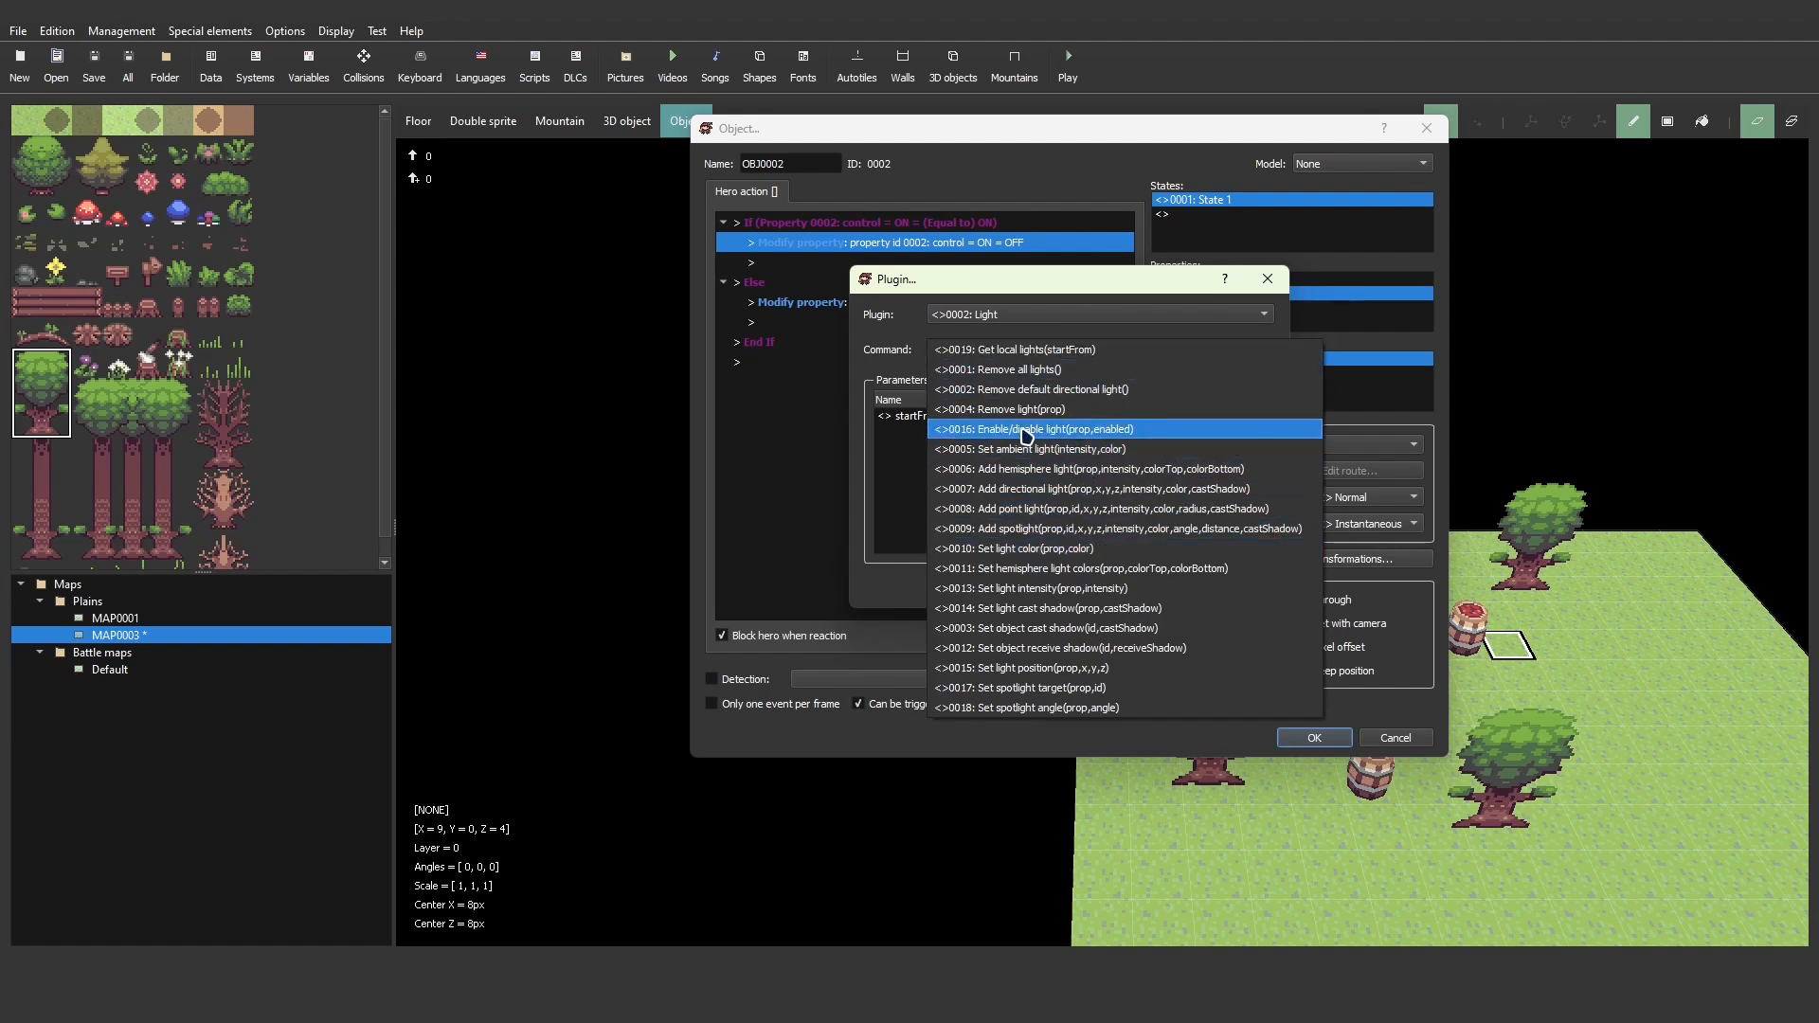
pyautogui.click(1005, 434)
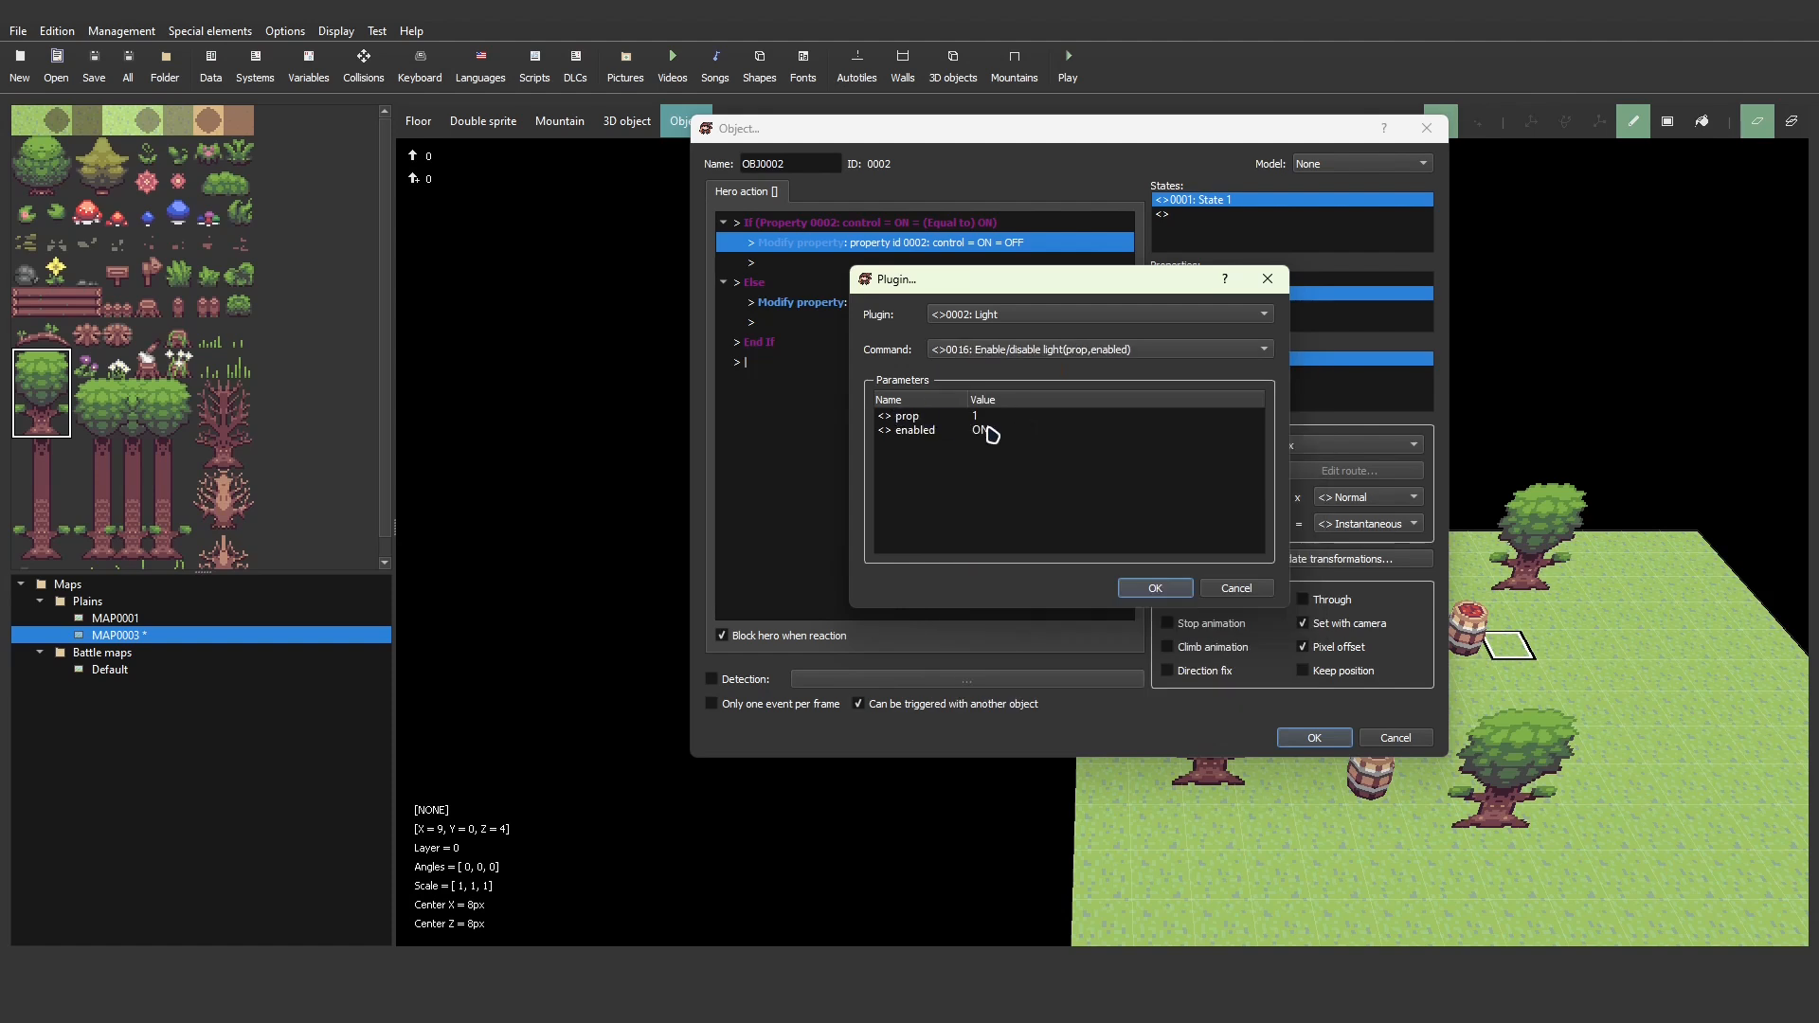
pyautogui.doubleClick(986, 434)
pyautogui.click(963, 388)
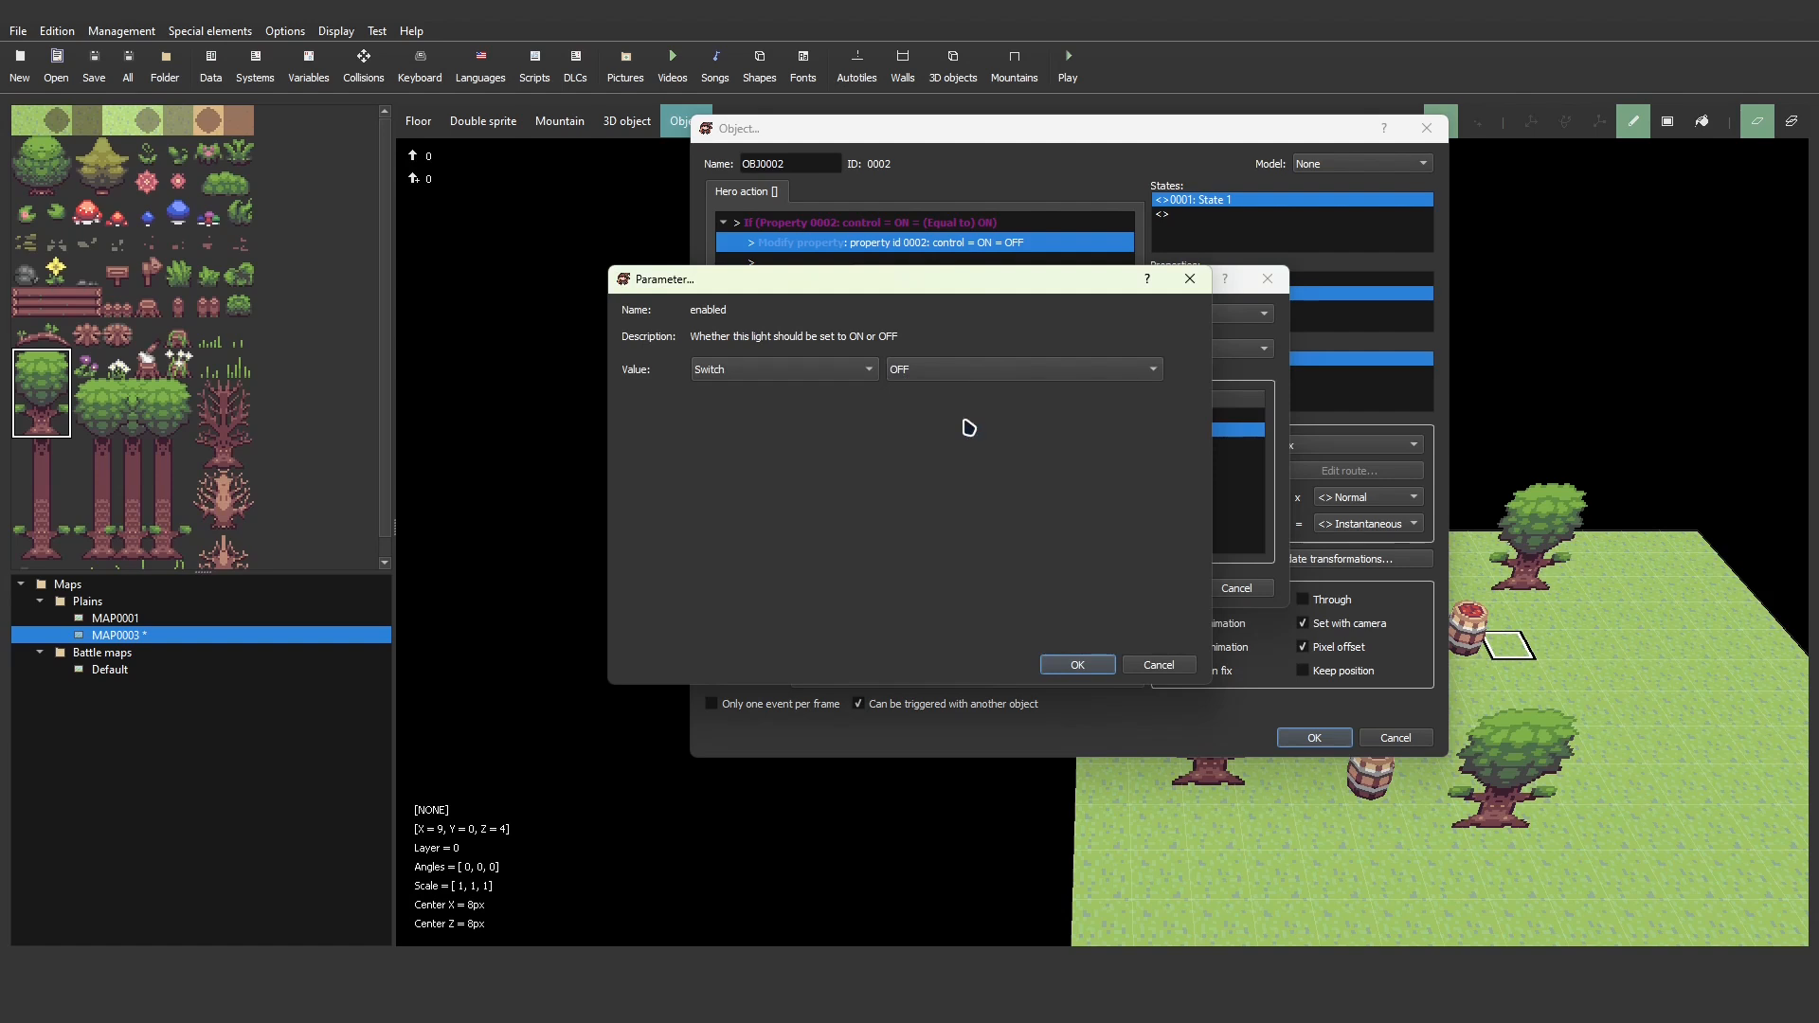
pyautogui.click(1100, 666)
pyautogui.click(1150, 589)
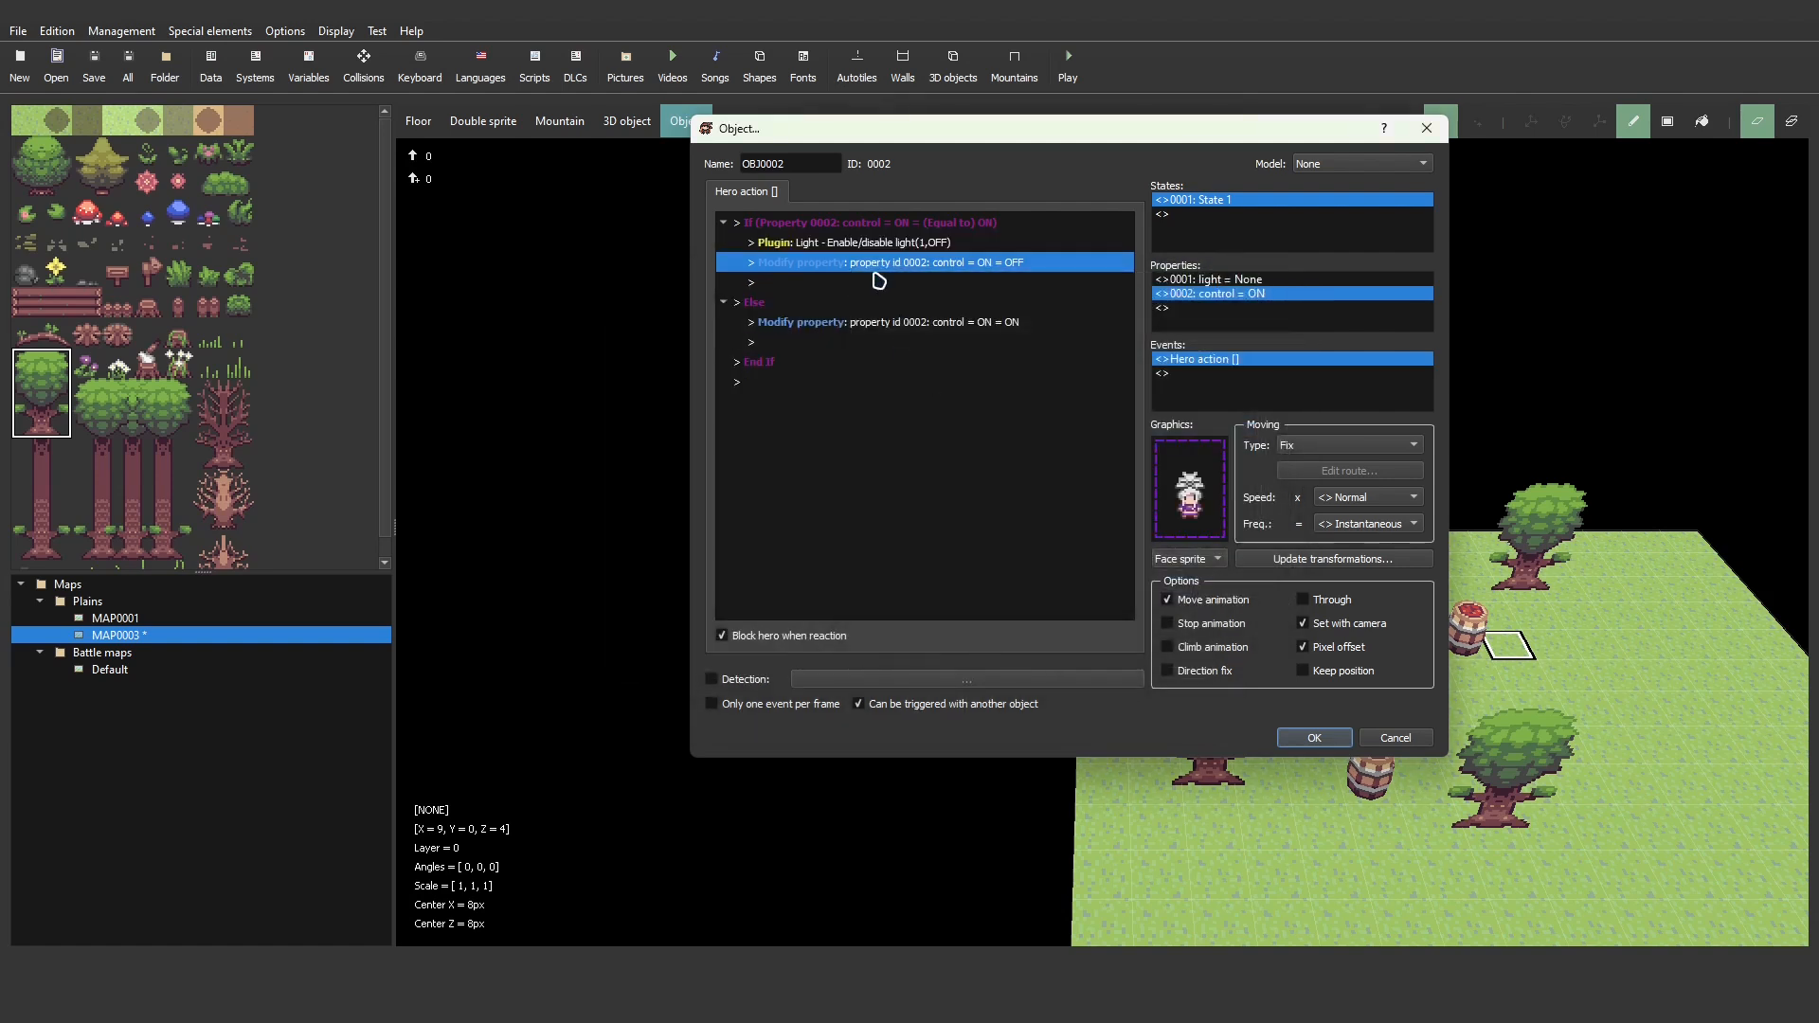
# - Copy the Enable/disable light command before Modify property in the Else branch and set its enabled parameter to ON
pyautogui.click(886, 243)
pyautogui.click(851, 322)
pyautogui.hotkey('ctrl', 'v')
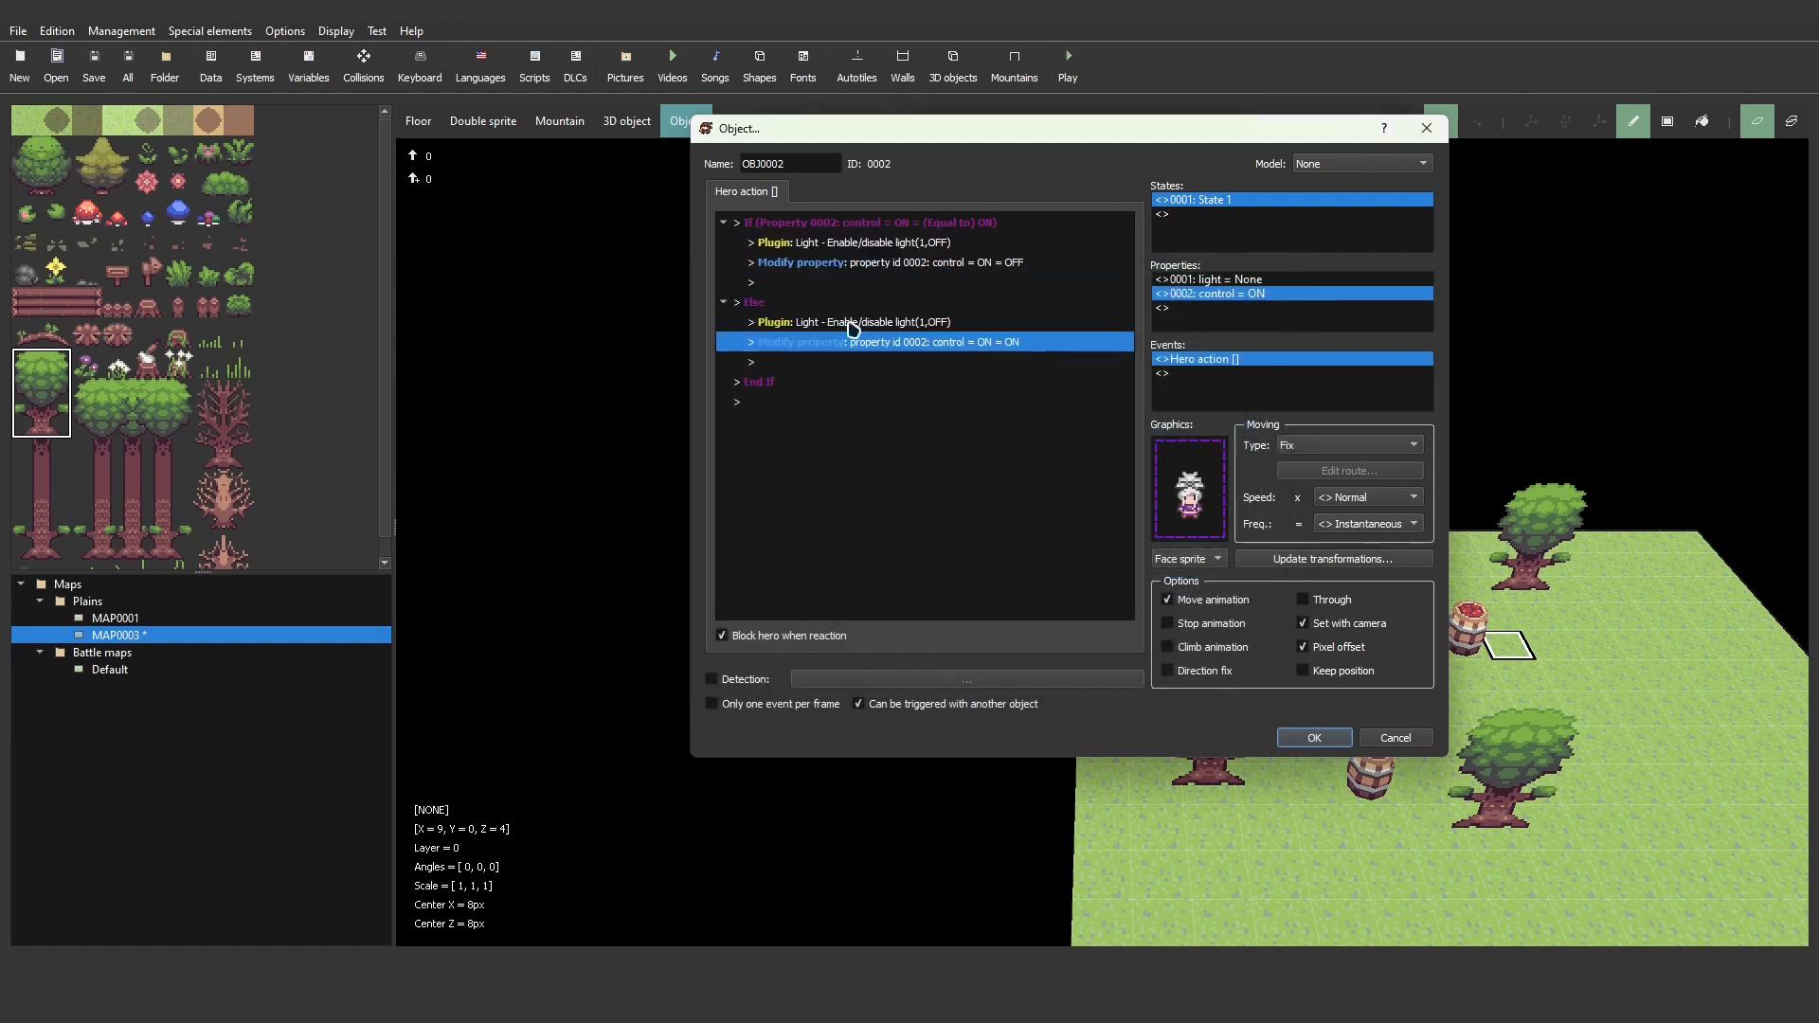
pyautogui.doubleClick(851, 322)
pyautogui.doubleClick(950, 431)
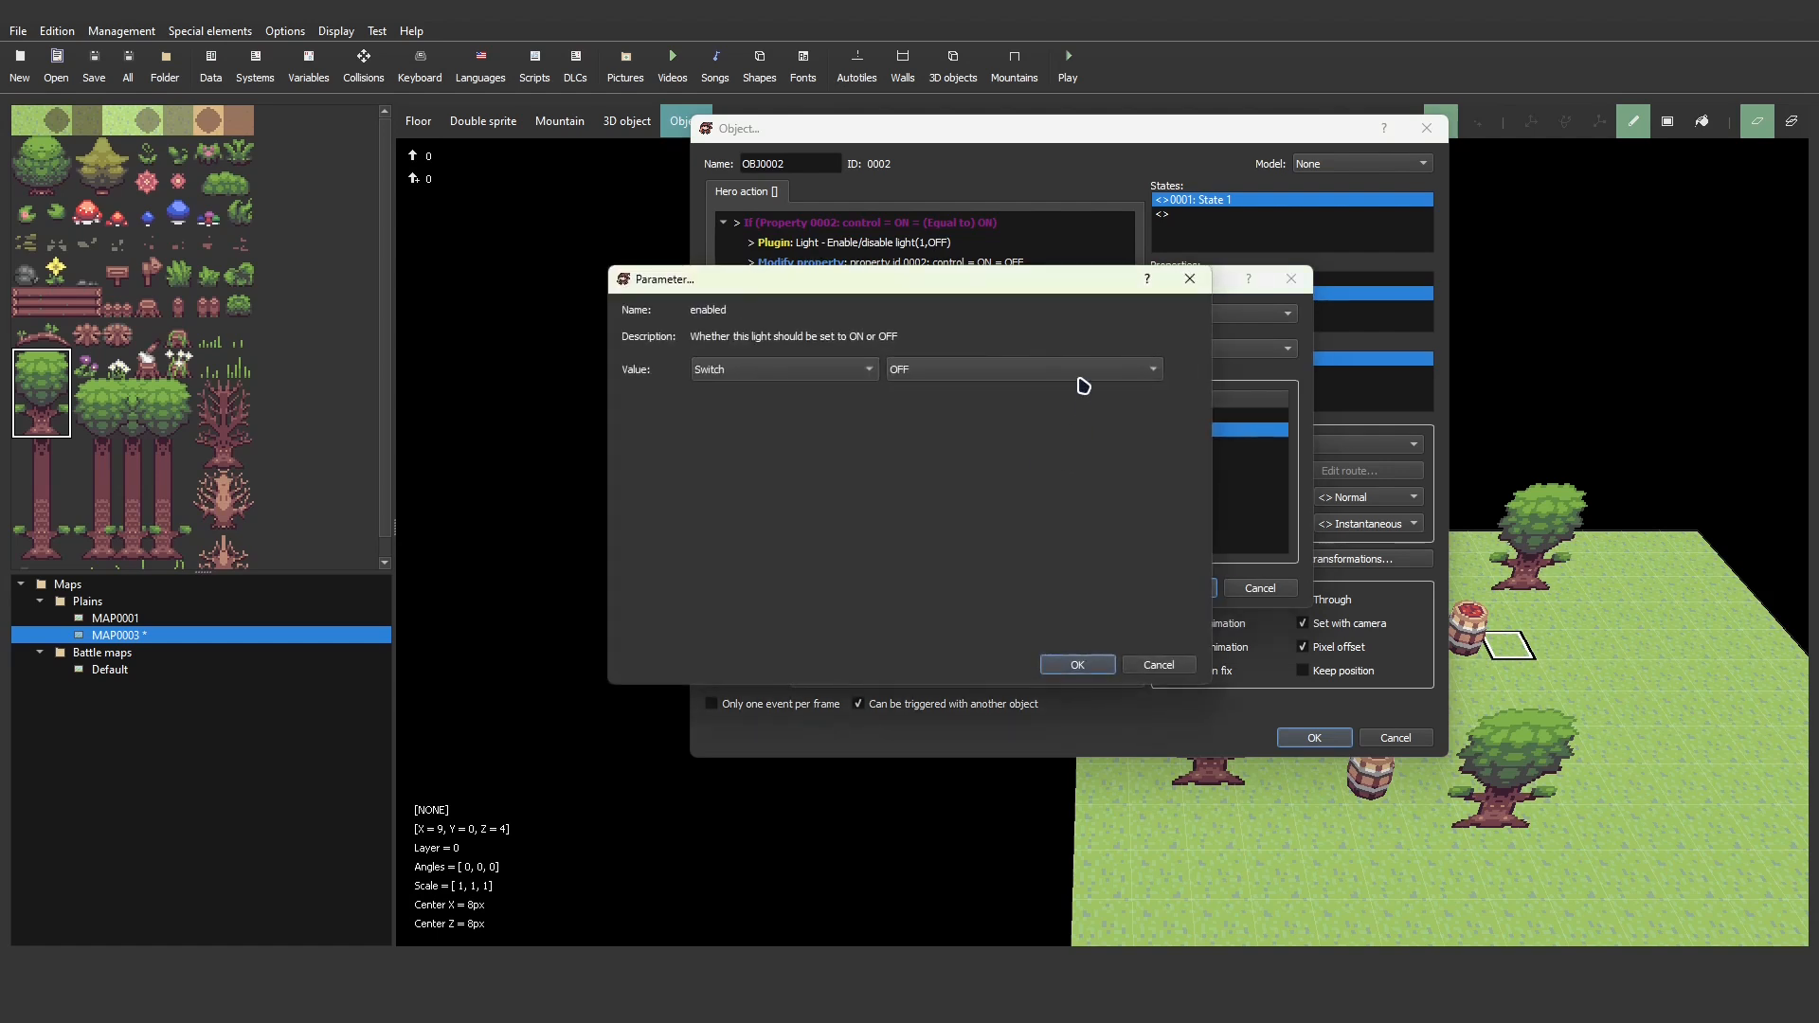
pyautogui.click(1079, 377)
pyautogui.click(1053, 369)
pyautogui.click(1075, 666)
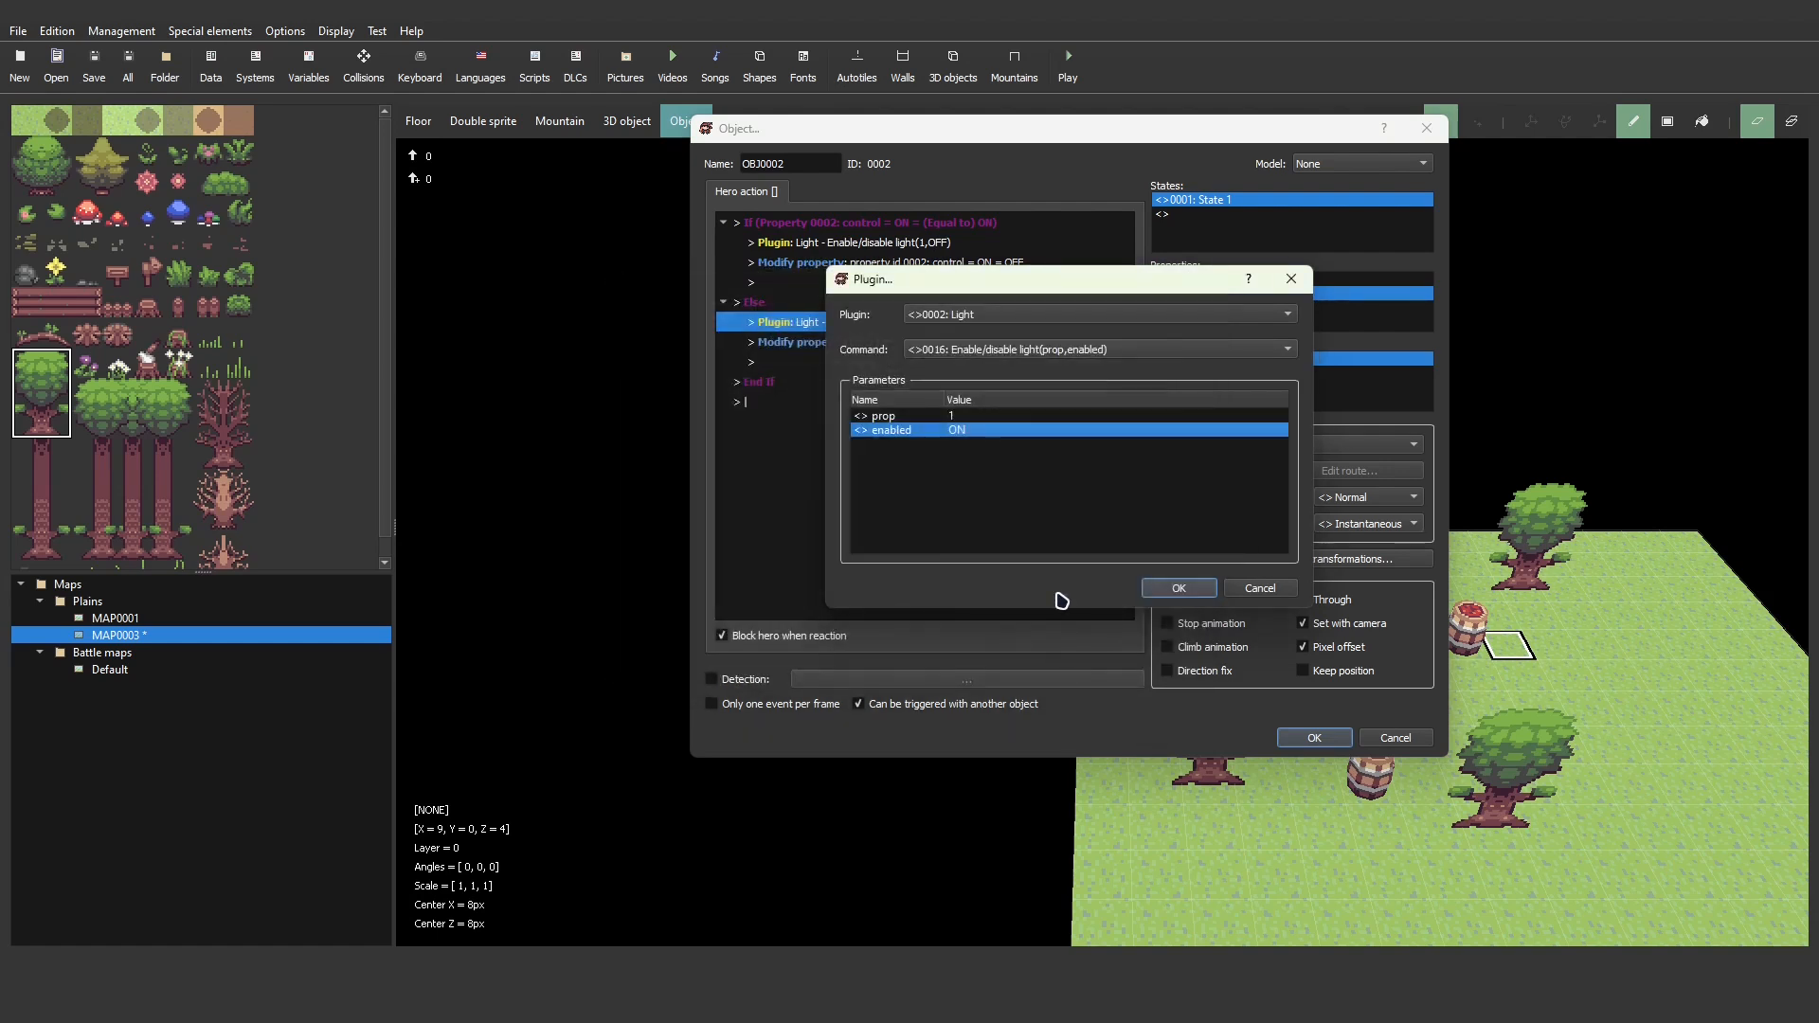
pyautogui.click(1175, 589)
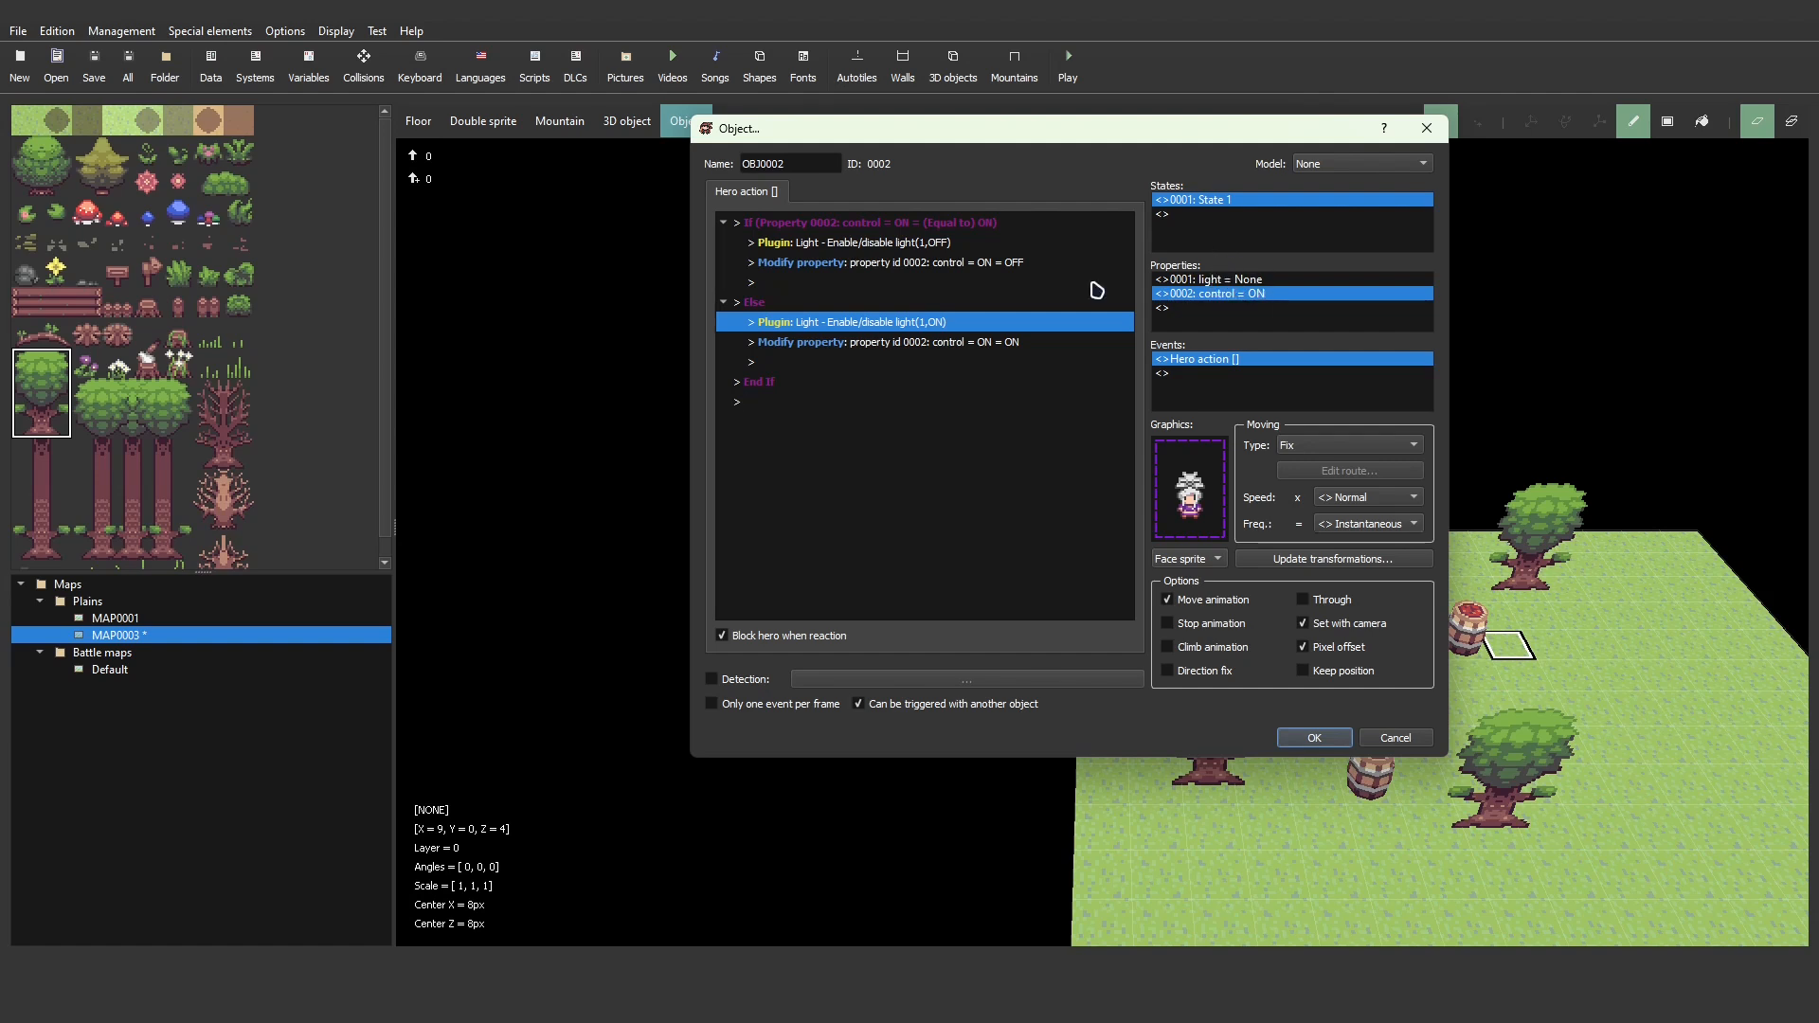
# - Insert the Light plugin's Get local lights command with startFrom 1 above the If condition in the Hero action
pyautogui.rightClick(819, 232)
pyautogui.click(853, 243)
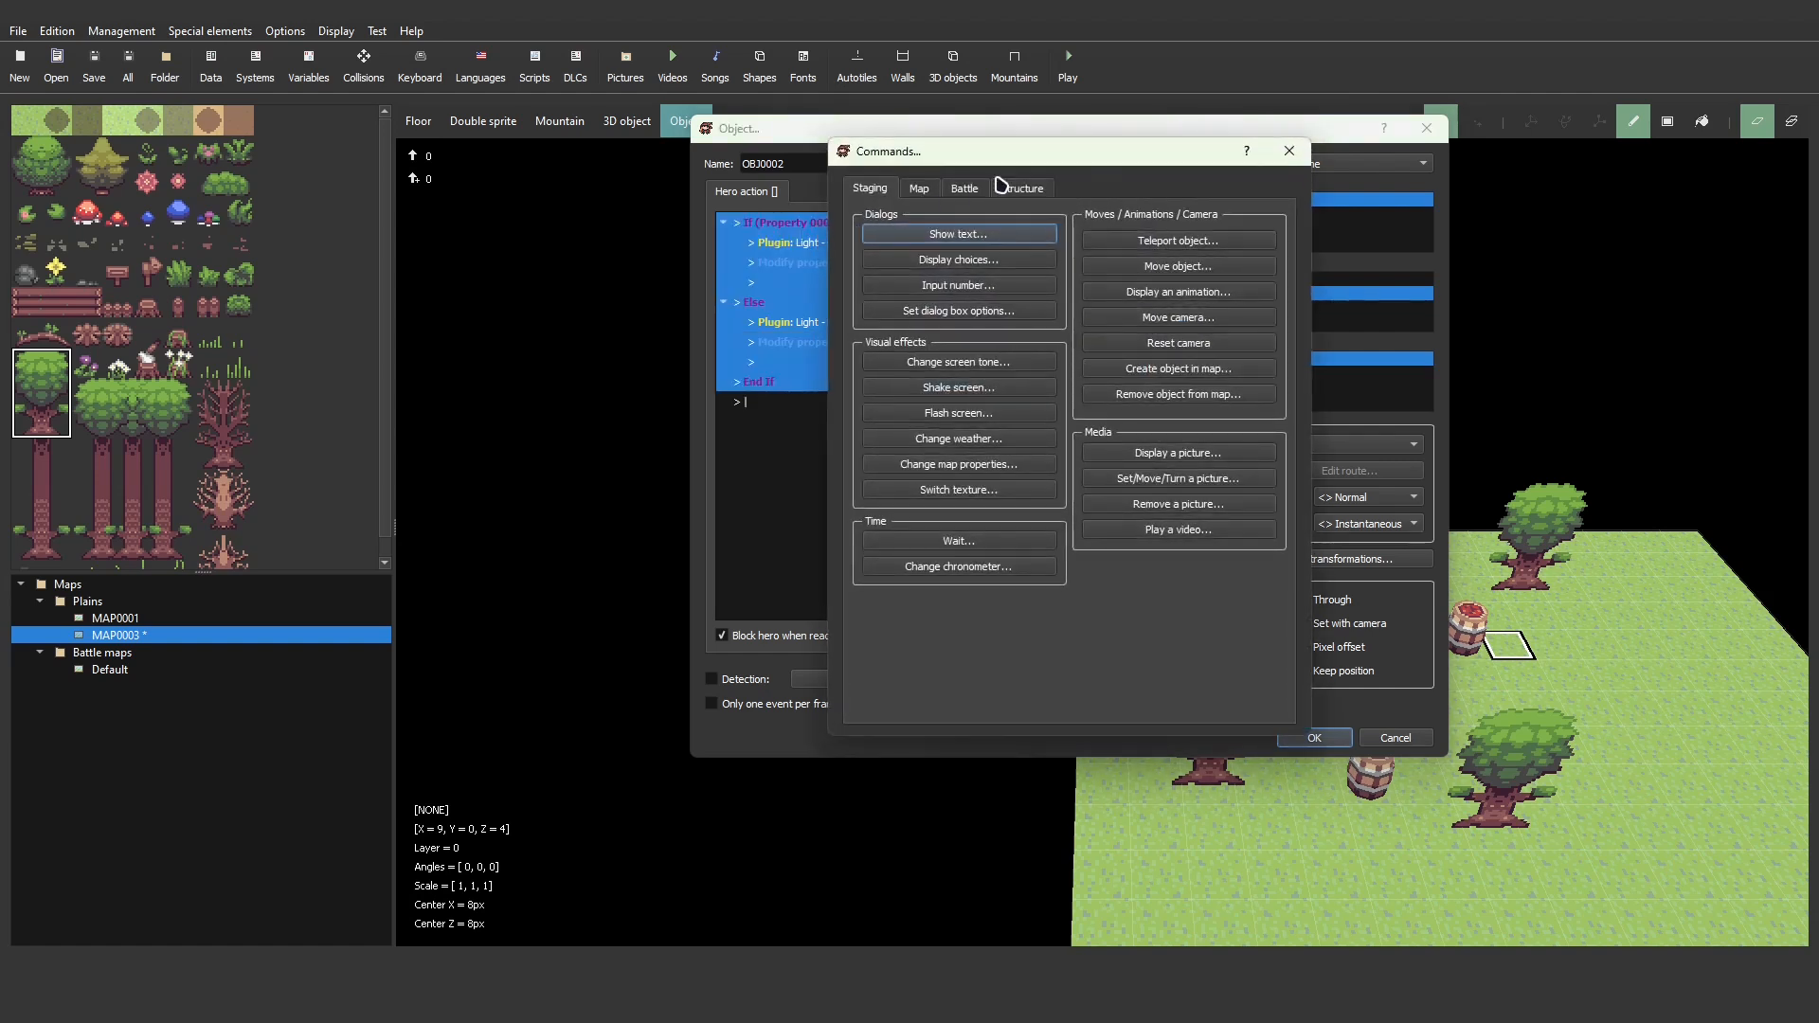
pyautogui.click(1029, 190)
pyautogui.click(1171, 341)
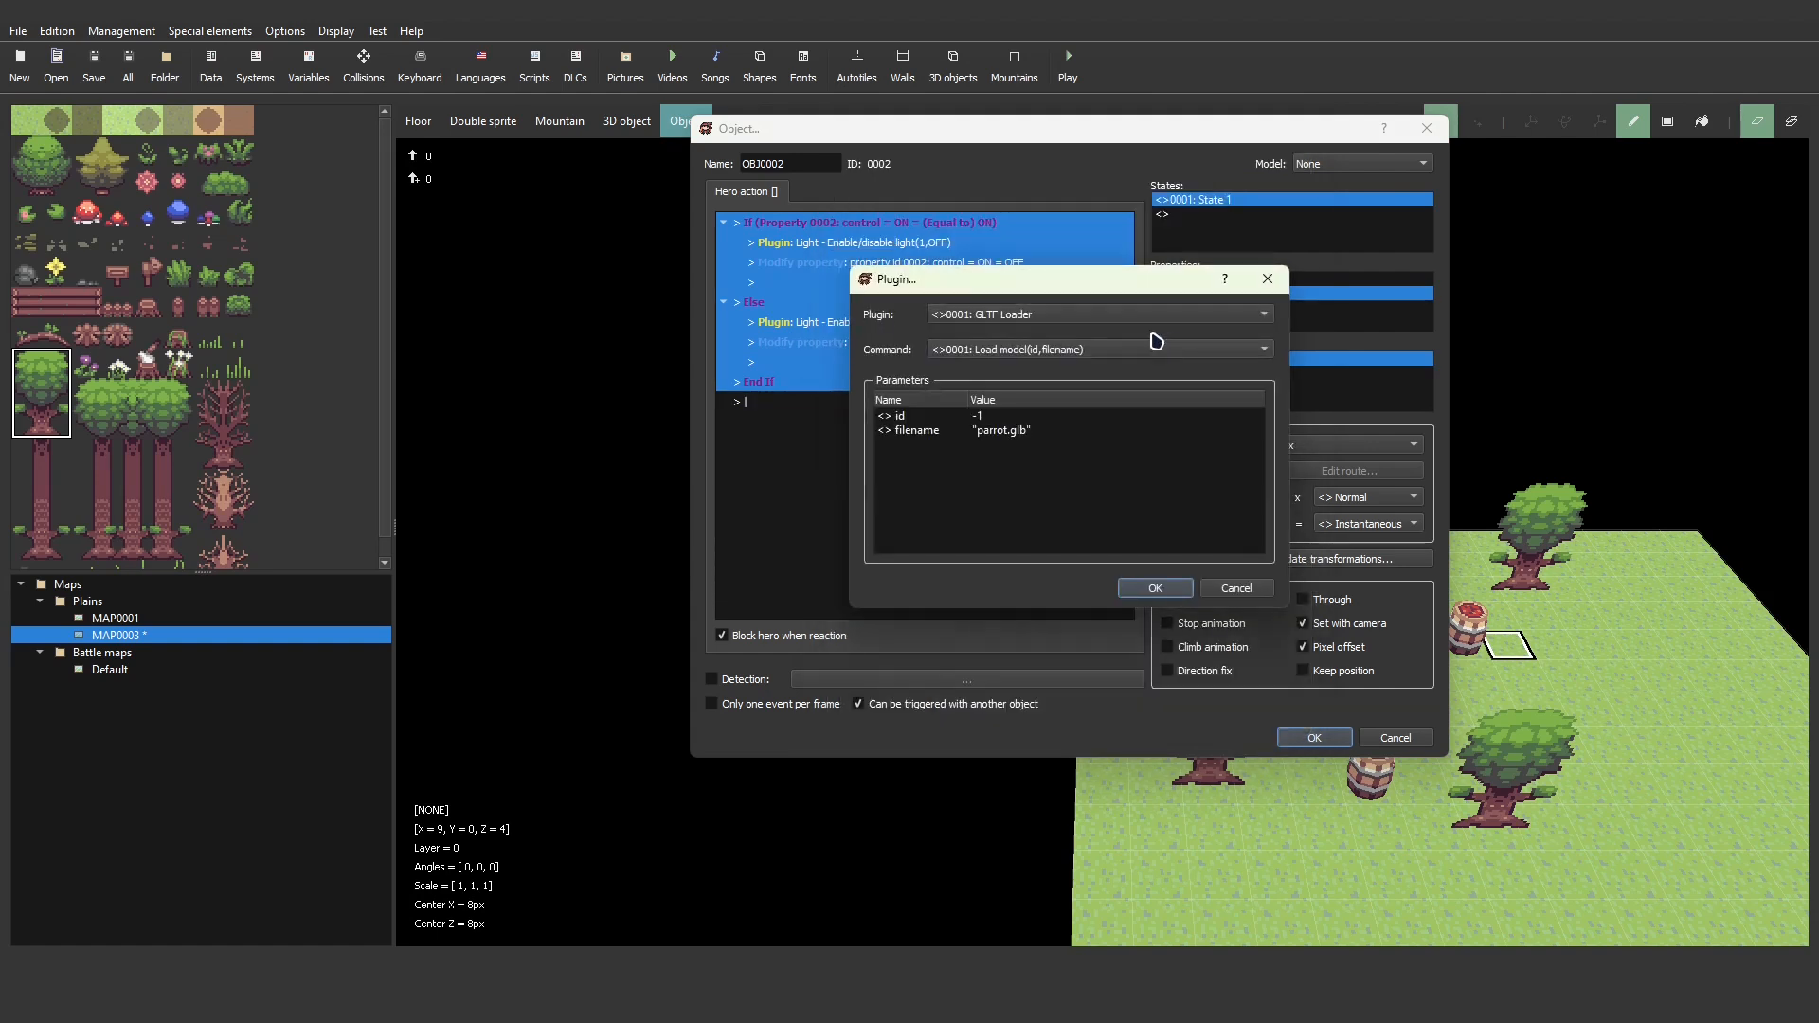
pyautogui.click(1006, 322)
pyautogui.click(1009, 334)
pyautogui.click(1014, 351)
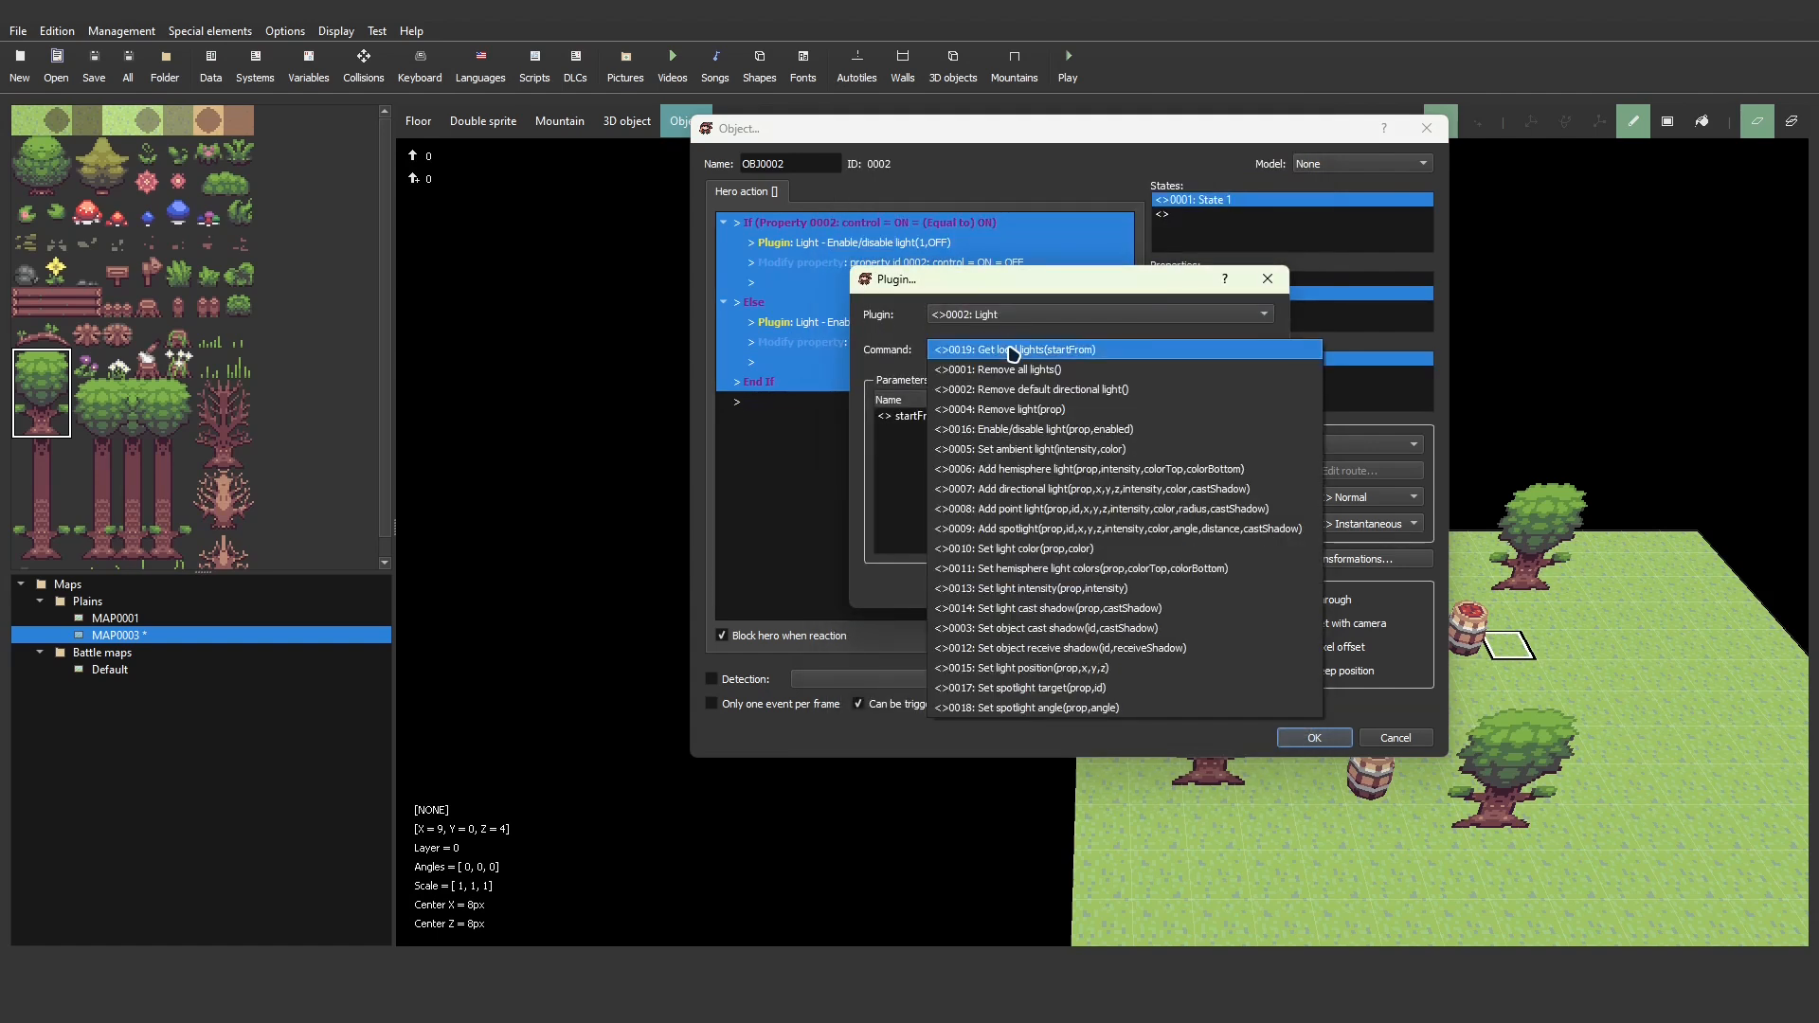
pyautogui.click(1012, 509)
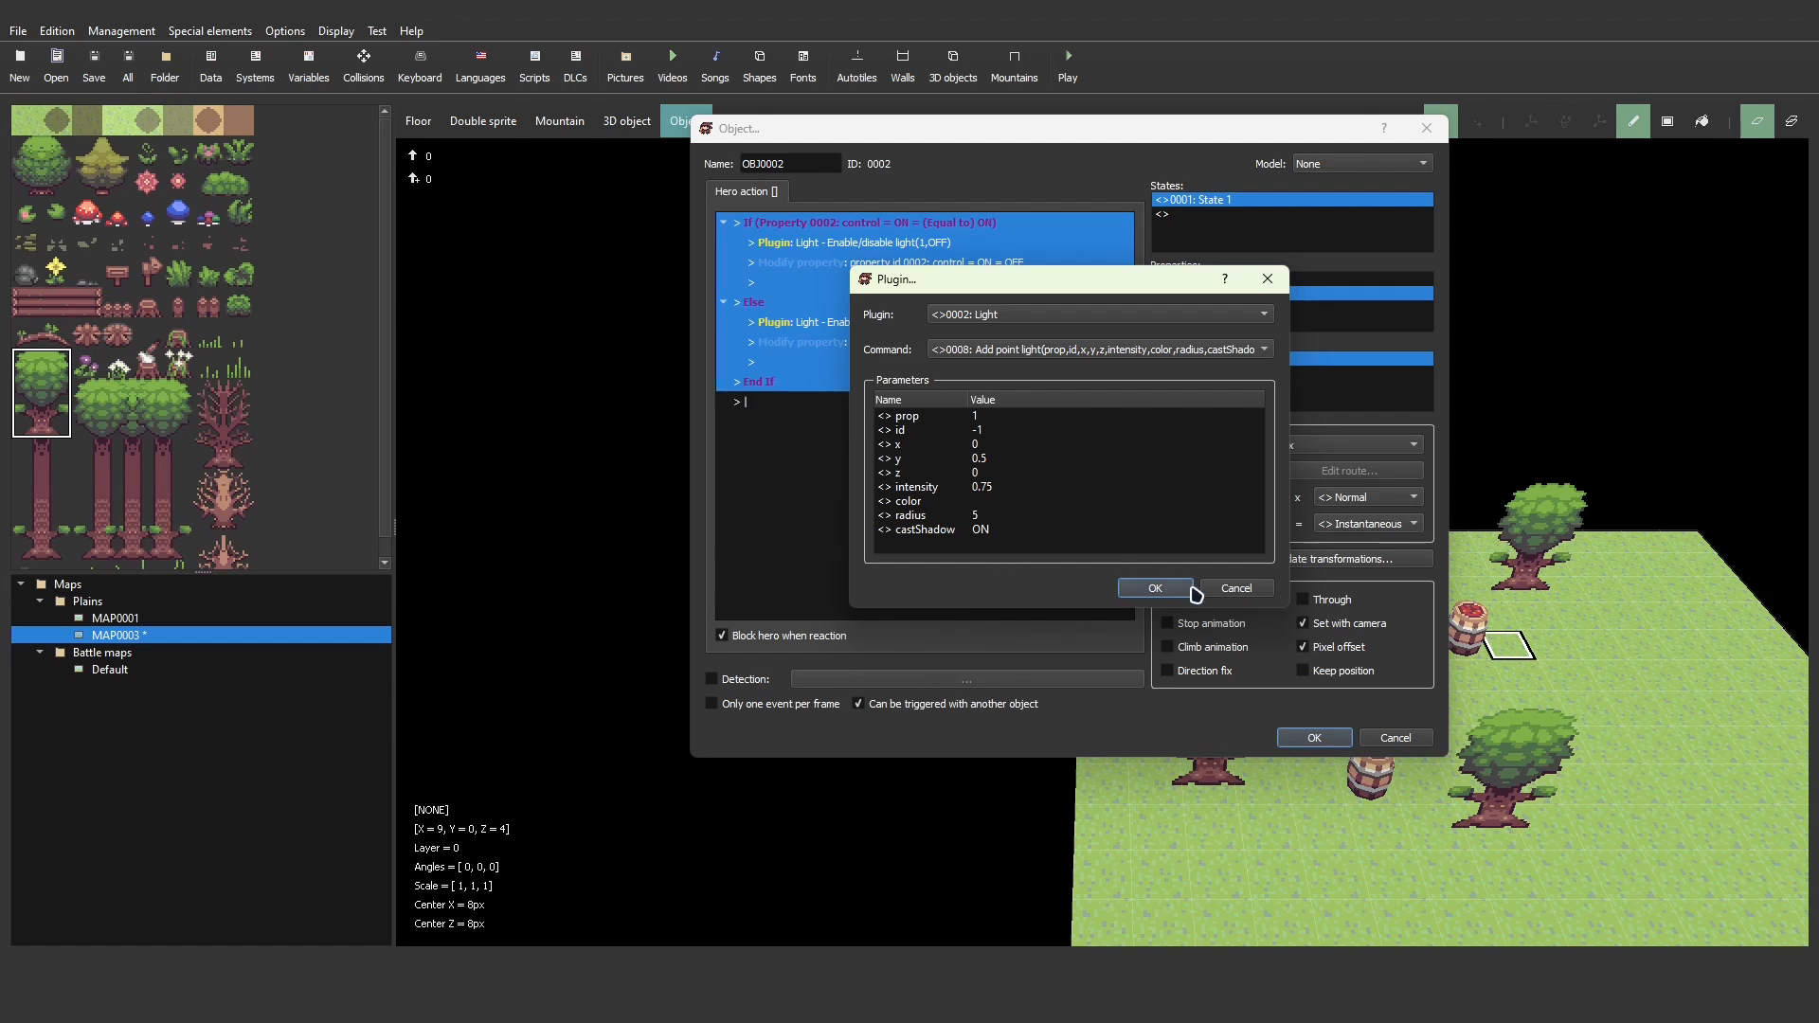
pyautogui.click(1073, 349)
pyautogui.click(1040, 192)
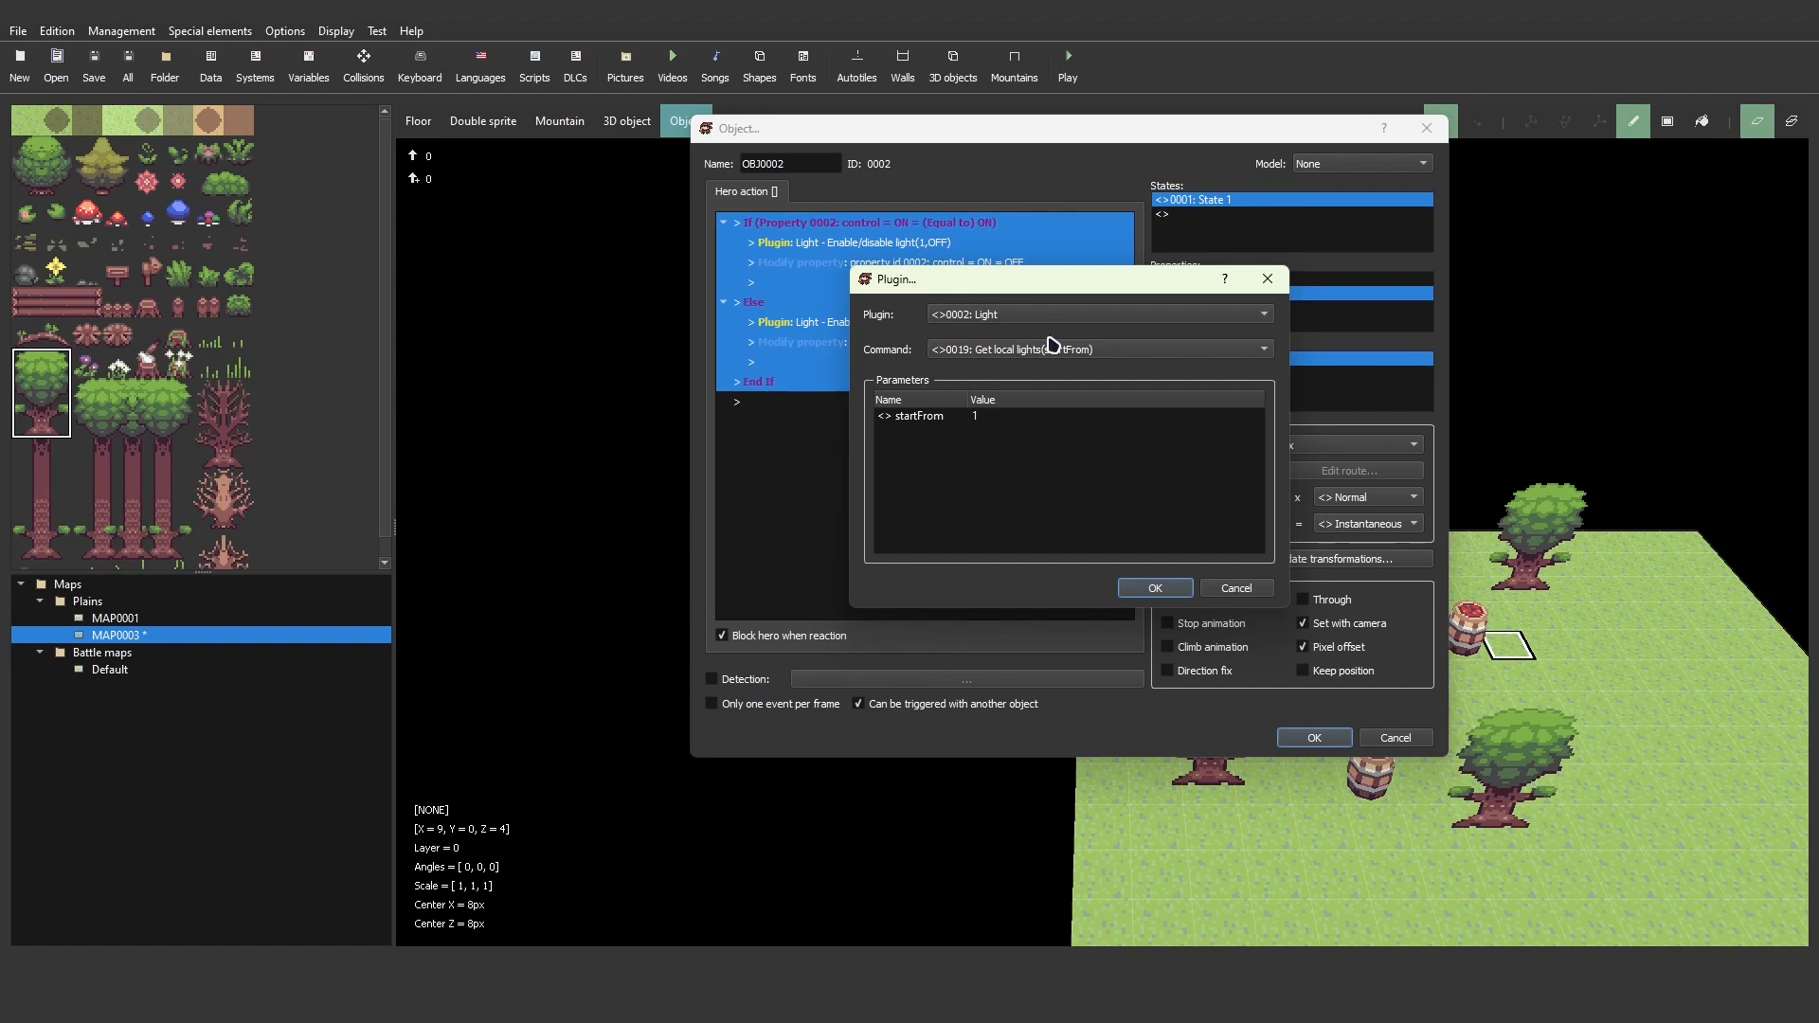
pyautogui.click(982, 419)
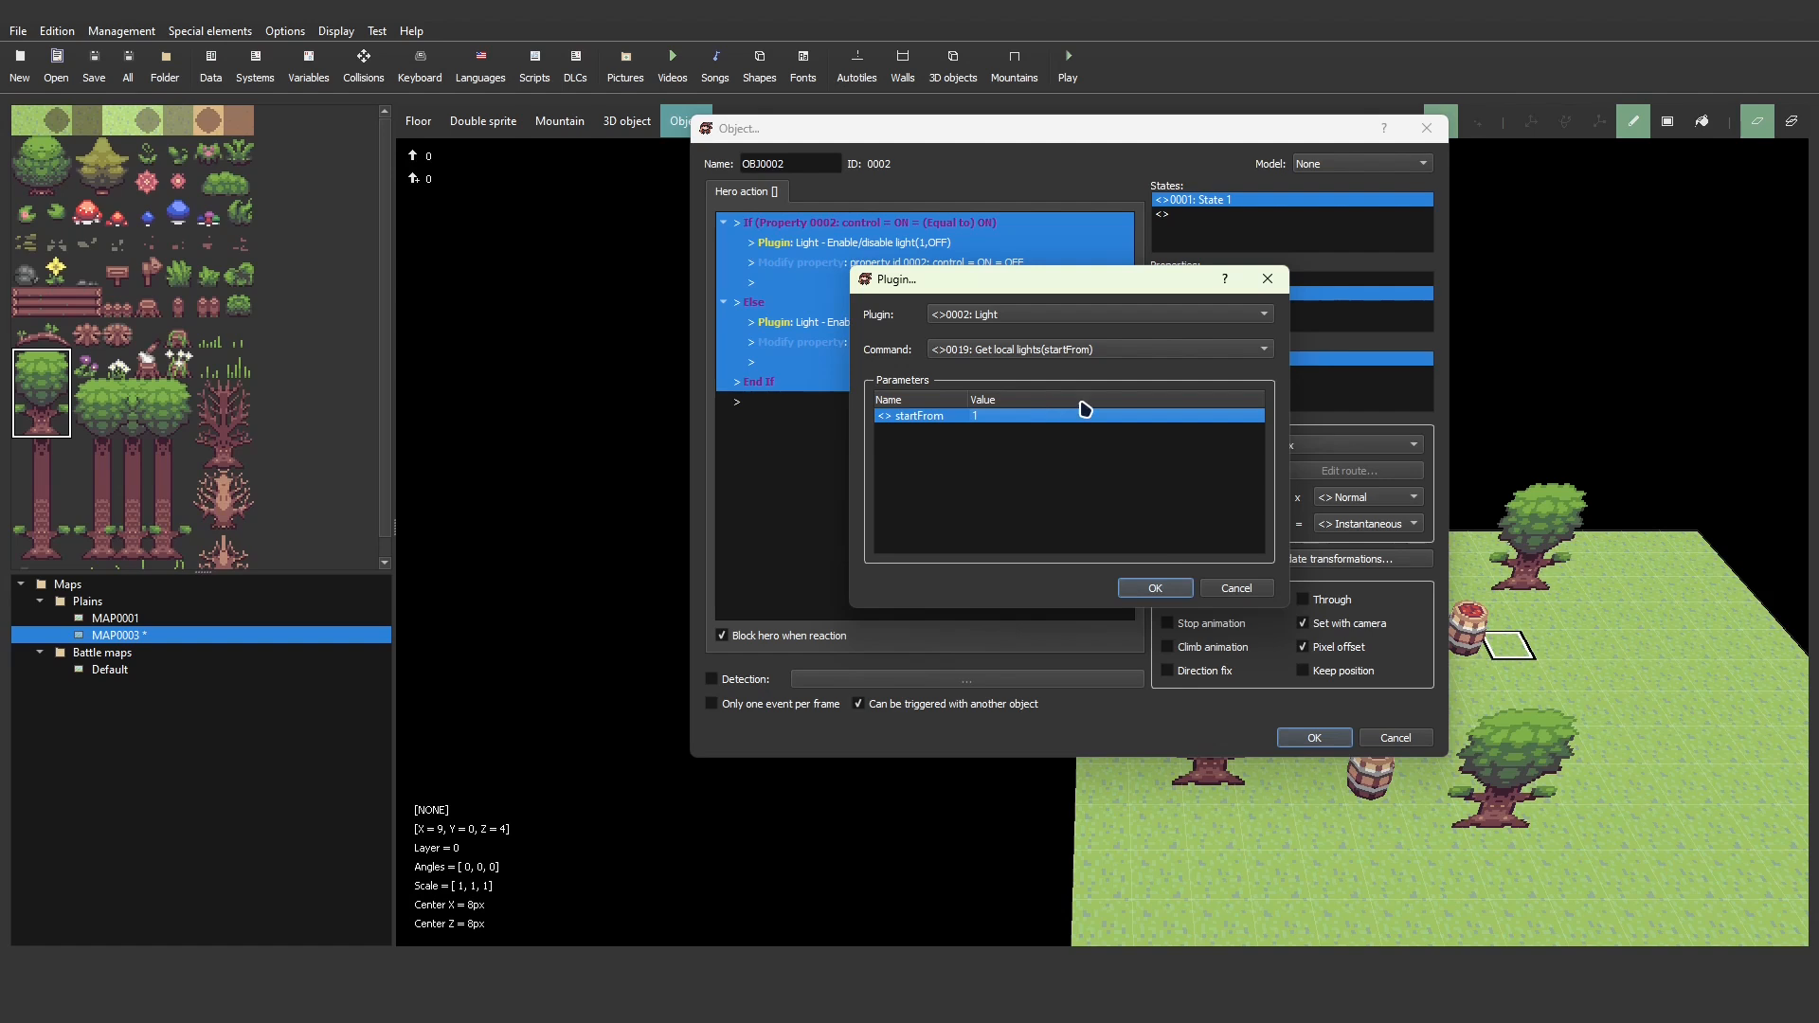
pyautogui.moveTo(1105, 285); pyautogui.dragTo(1052, 349)
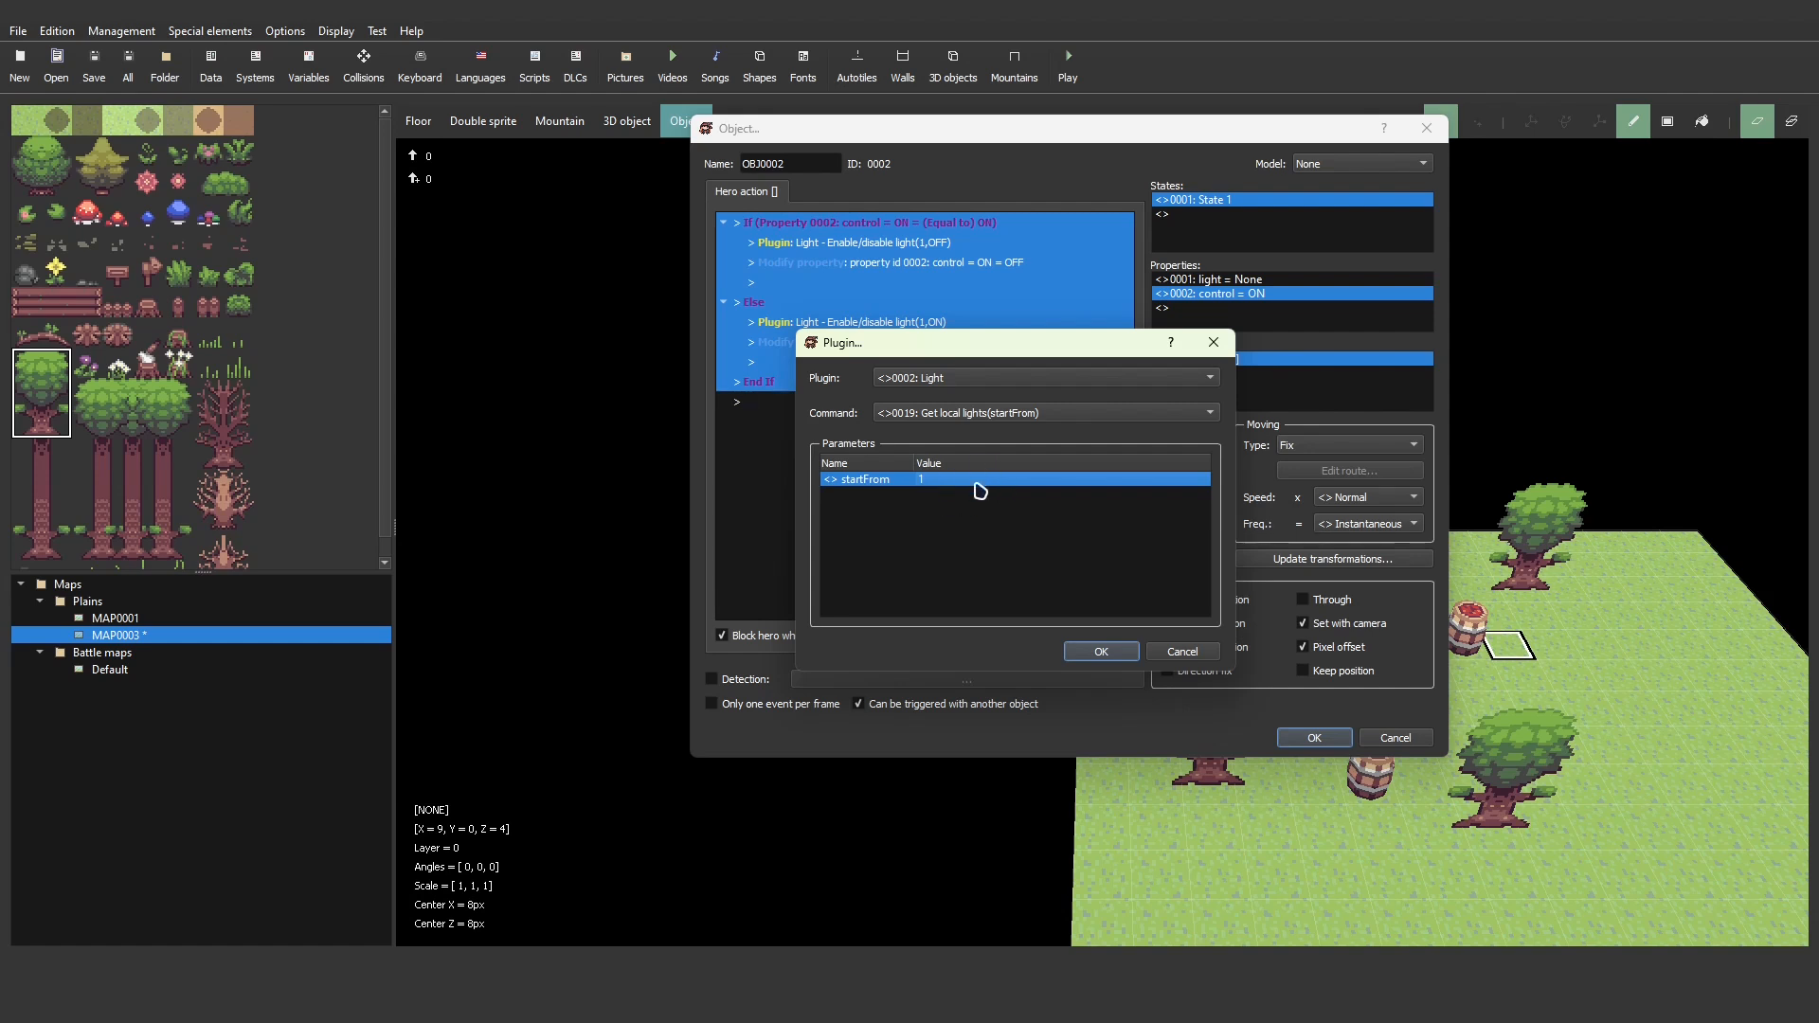
pyautogui.click(1100, 654)
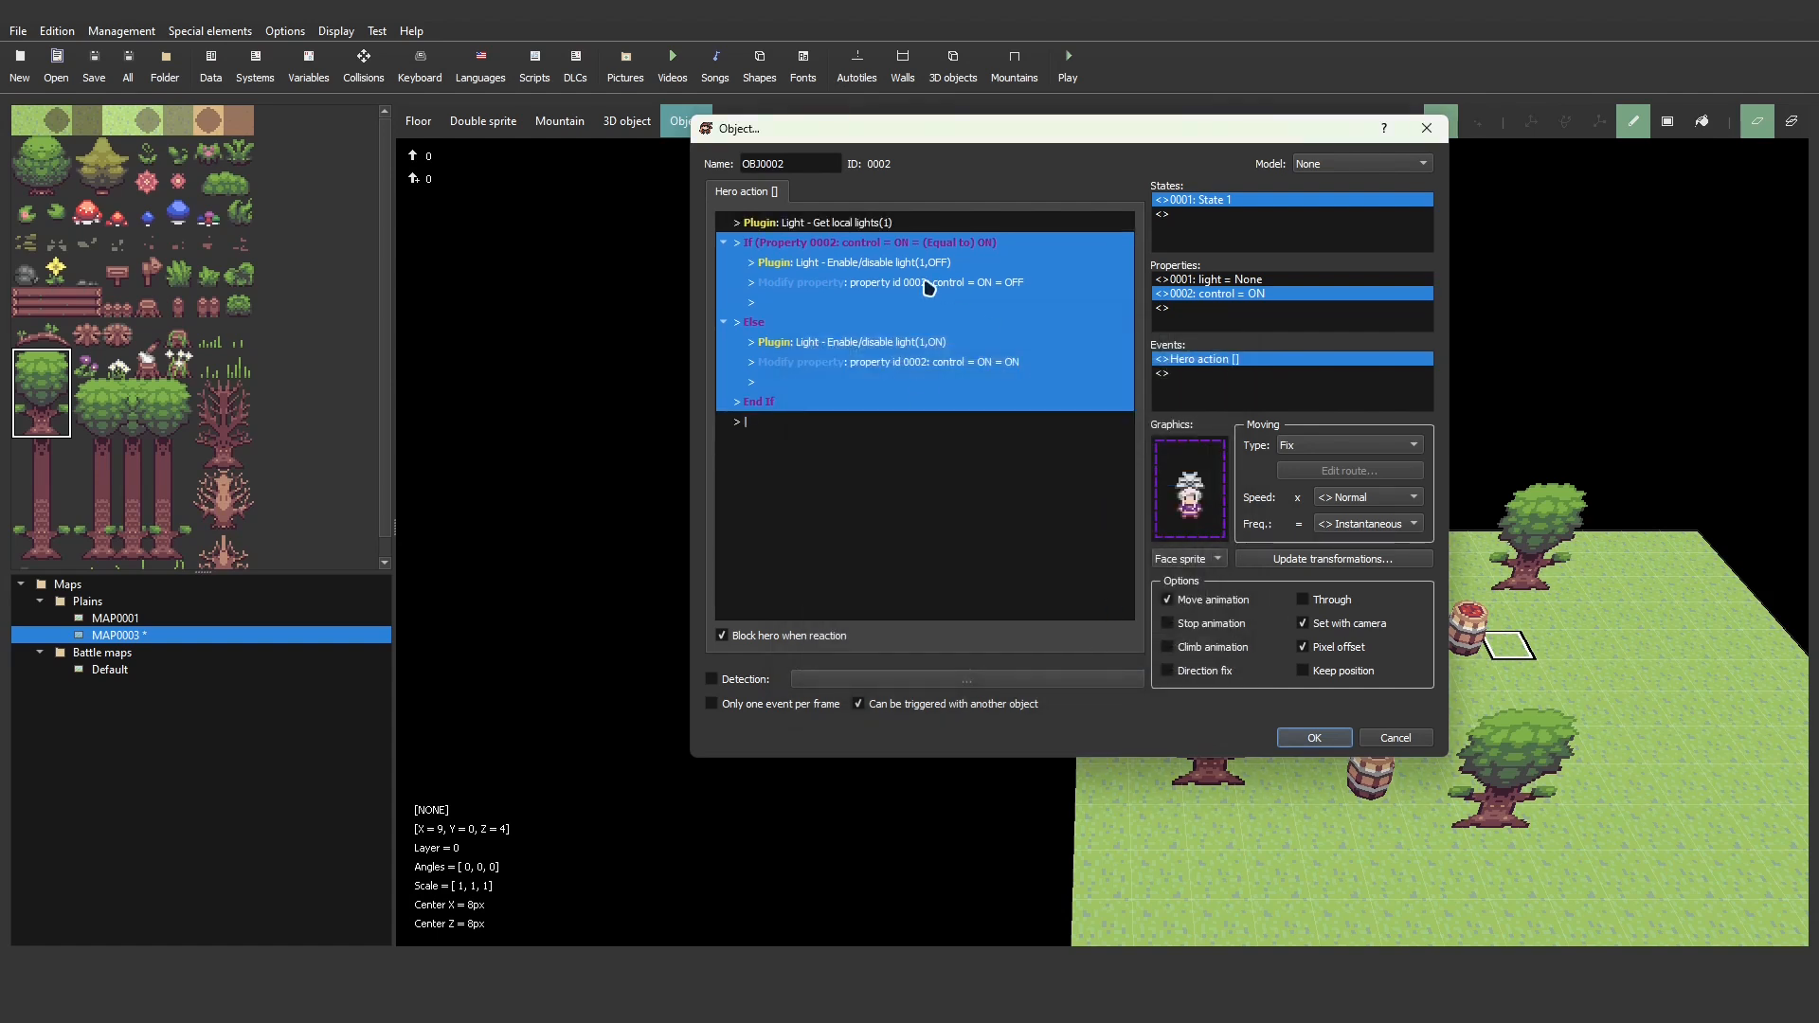
# - Check the new command and the condition block in the Hero action, and accept the object's changes
pyautogui.click(859, 224)
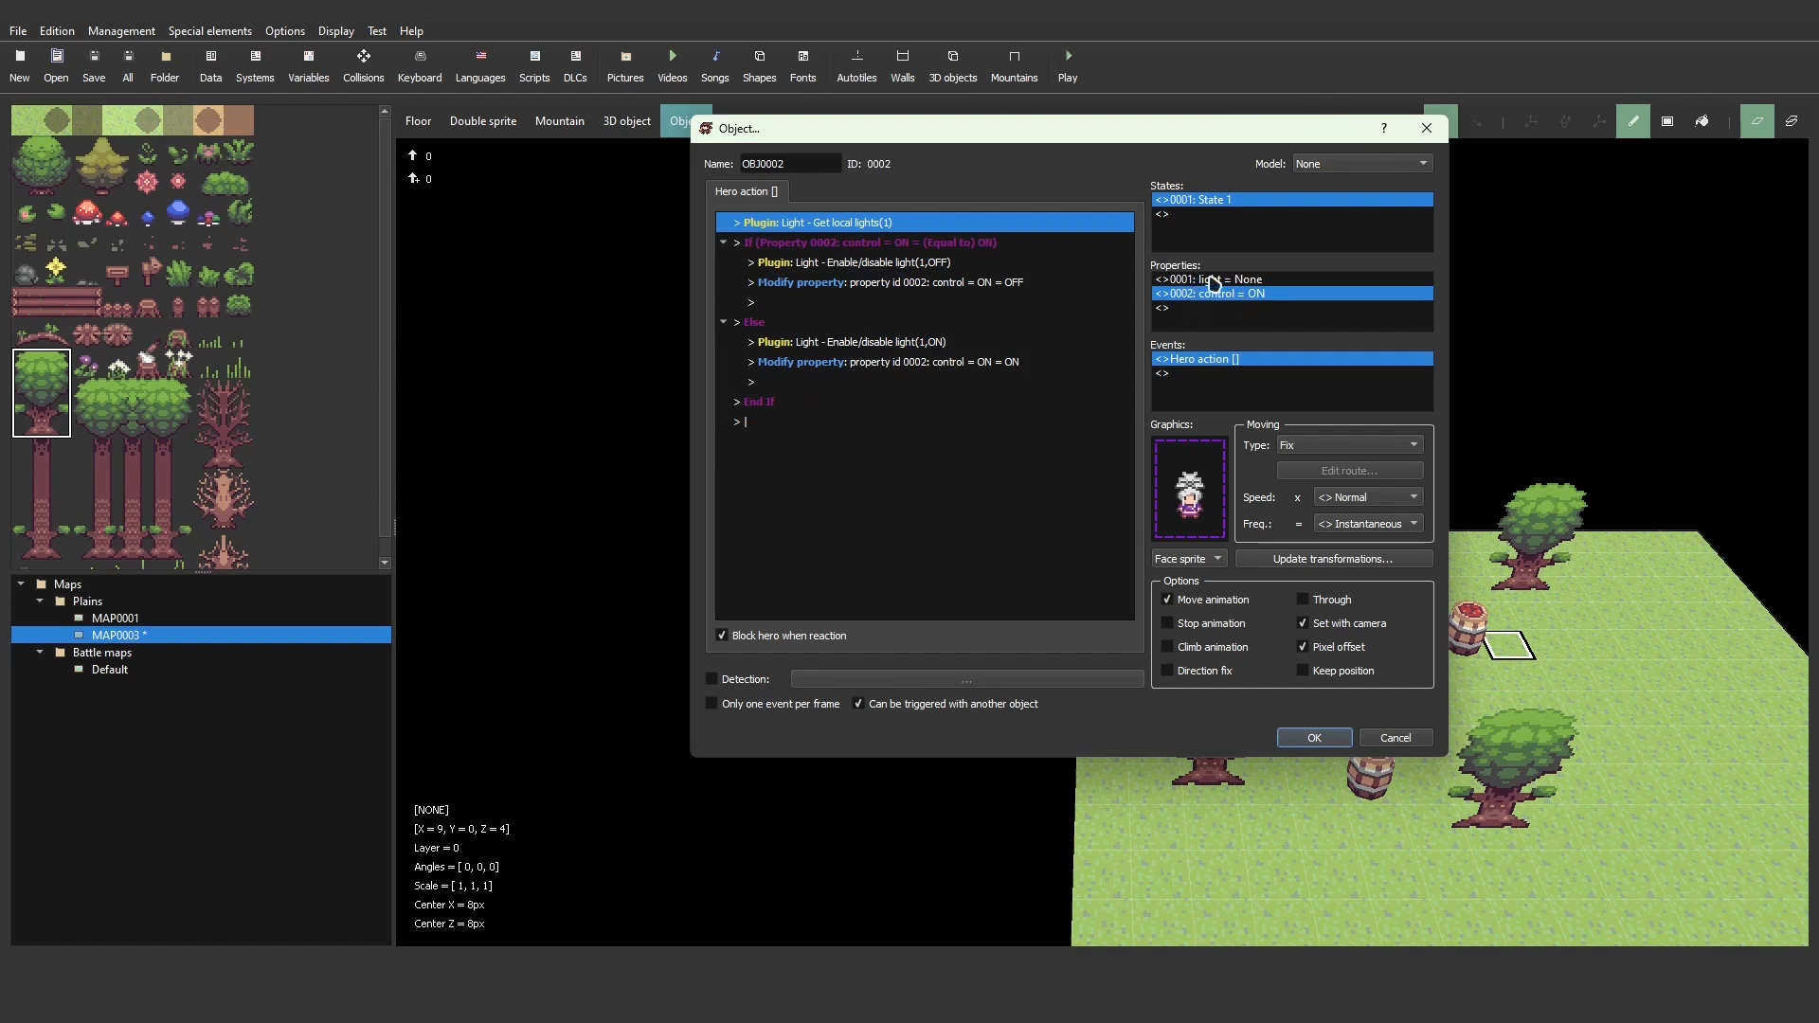
pyautogui.click(813, 246)
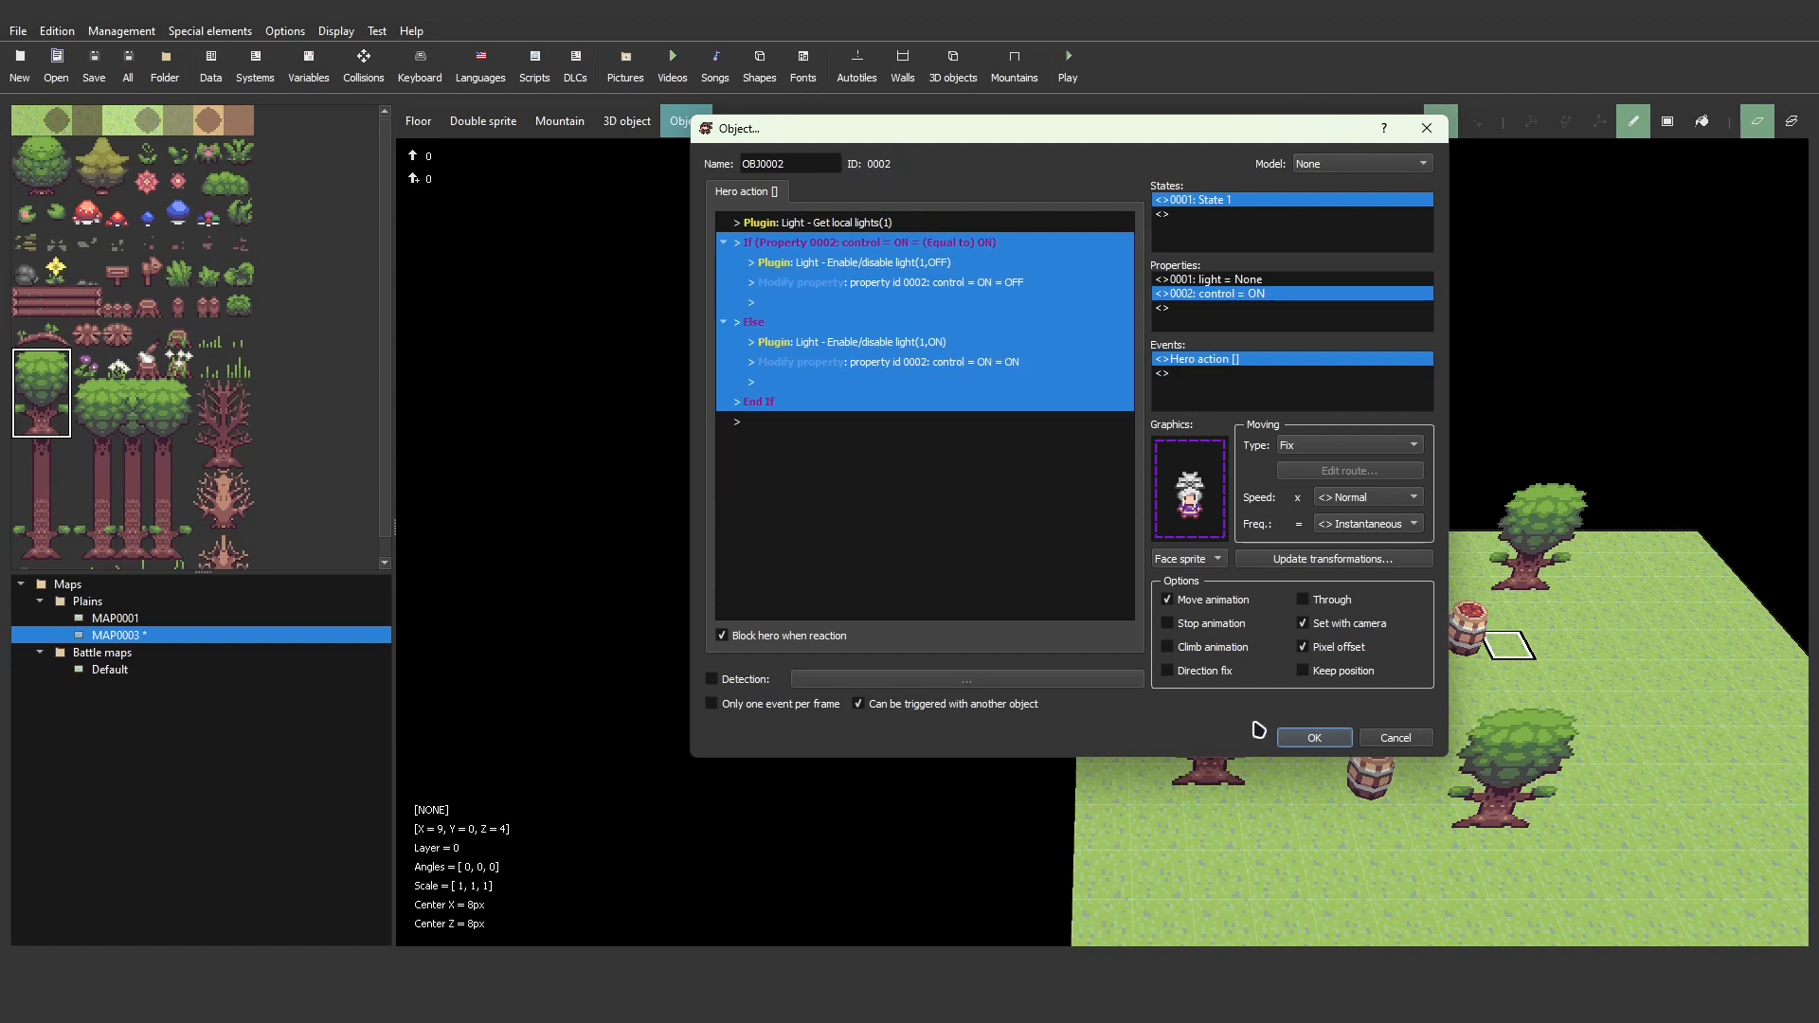
pyautogui.click(1323, 738)
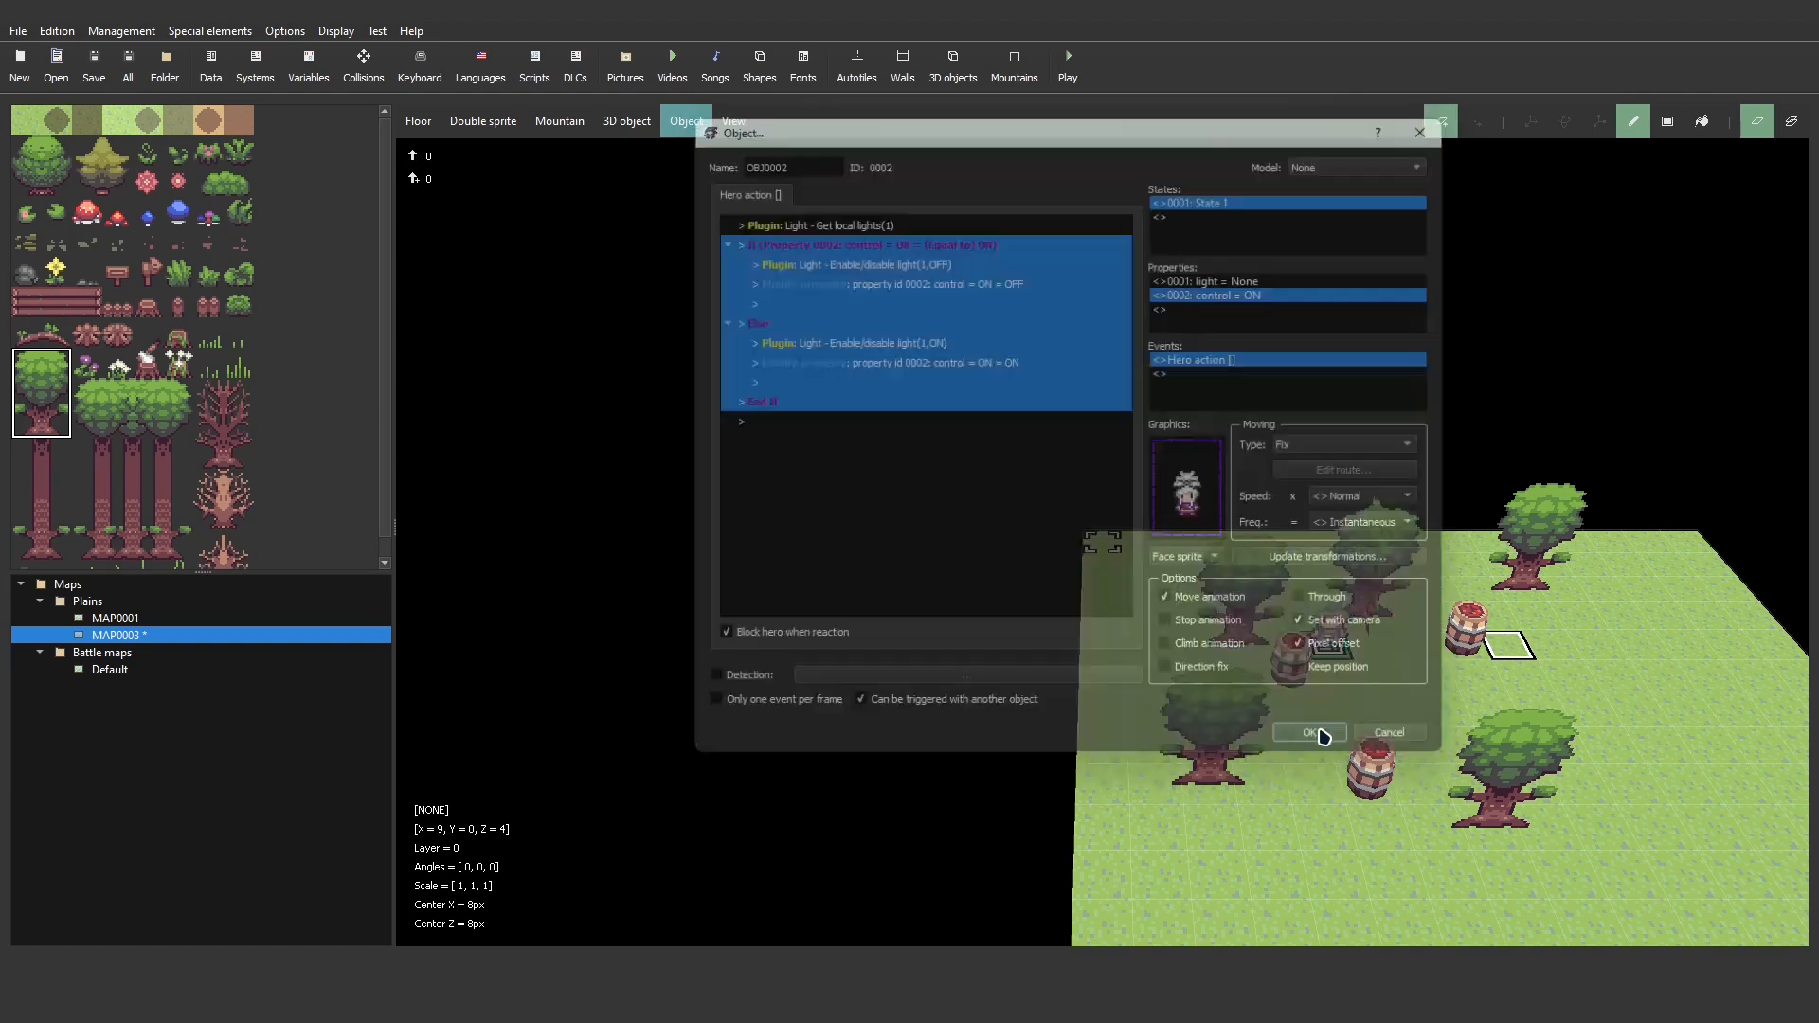
# - Open the properties of MAP0003 and start the Light plugin's Add point light command in the Time startup reaction
pyautogui.rightClick(149, 644)
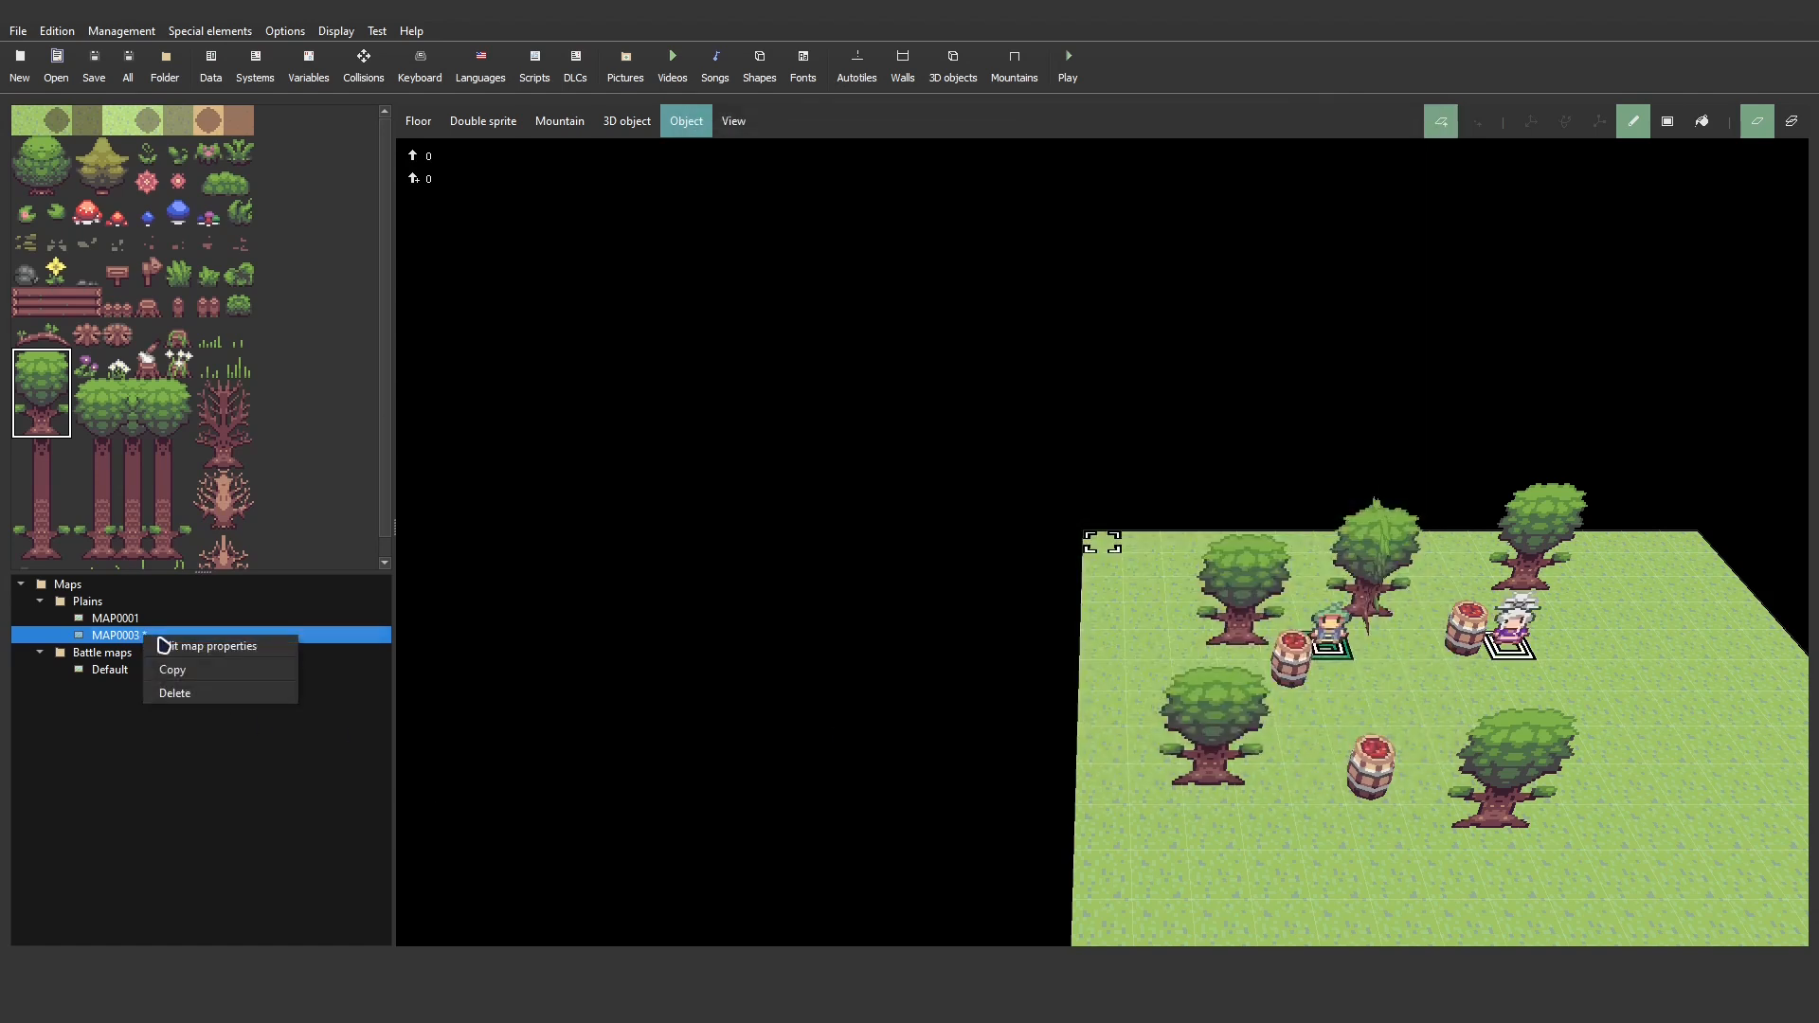
pyautogui.click(189, 646)
pyautogui.click(885, 337)
pyautogui.doubleClick(885, 338)
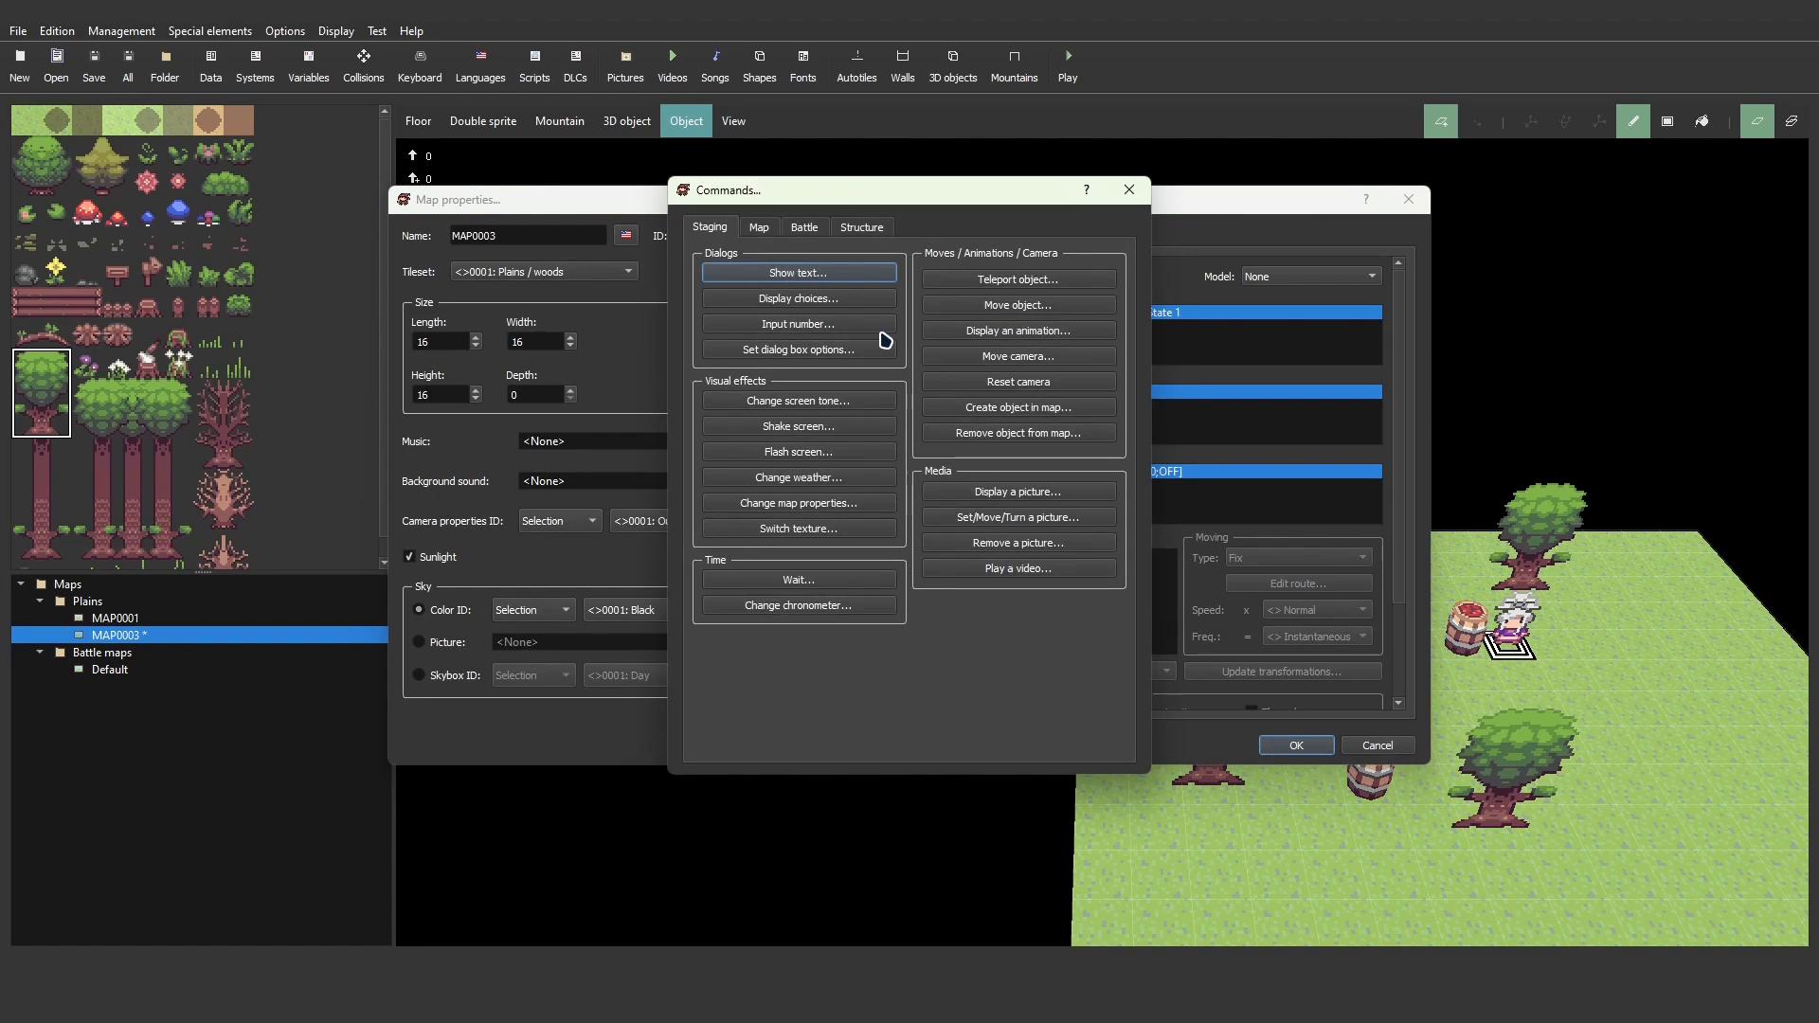
pyautogui.click(855, 228)
pyautogui.click(999, 378)
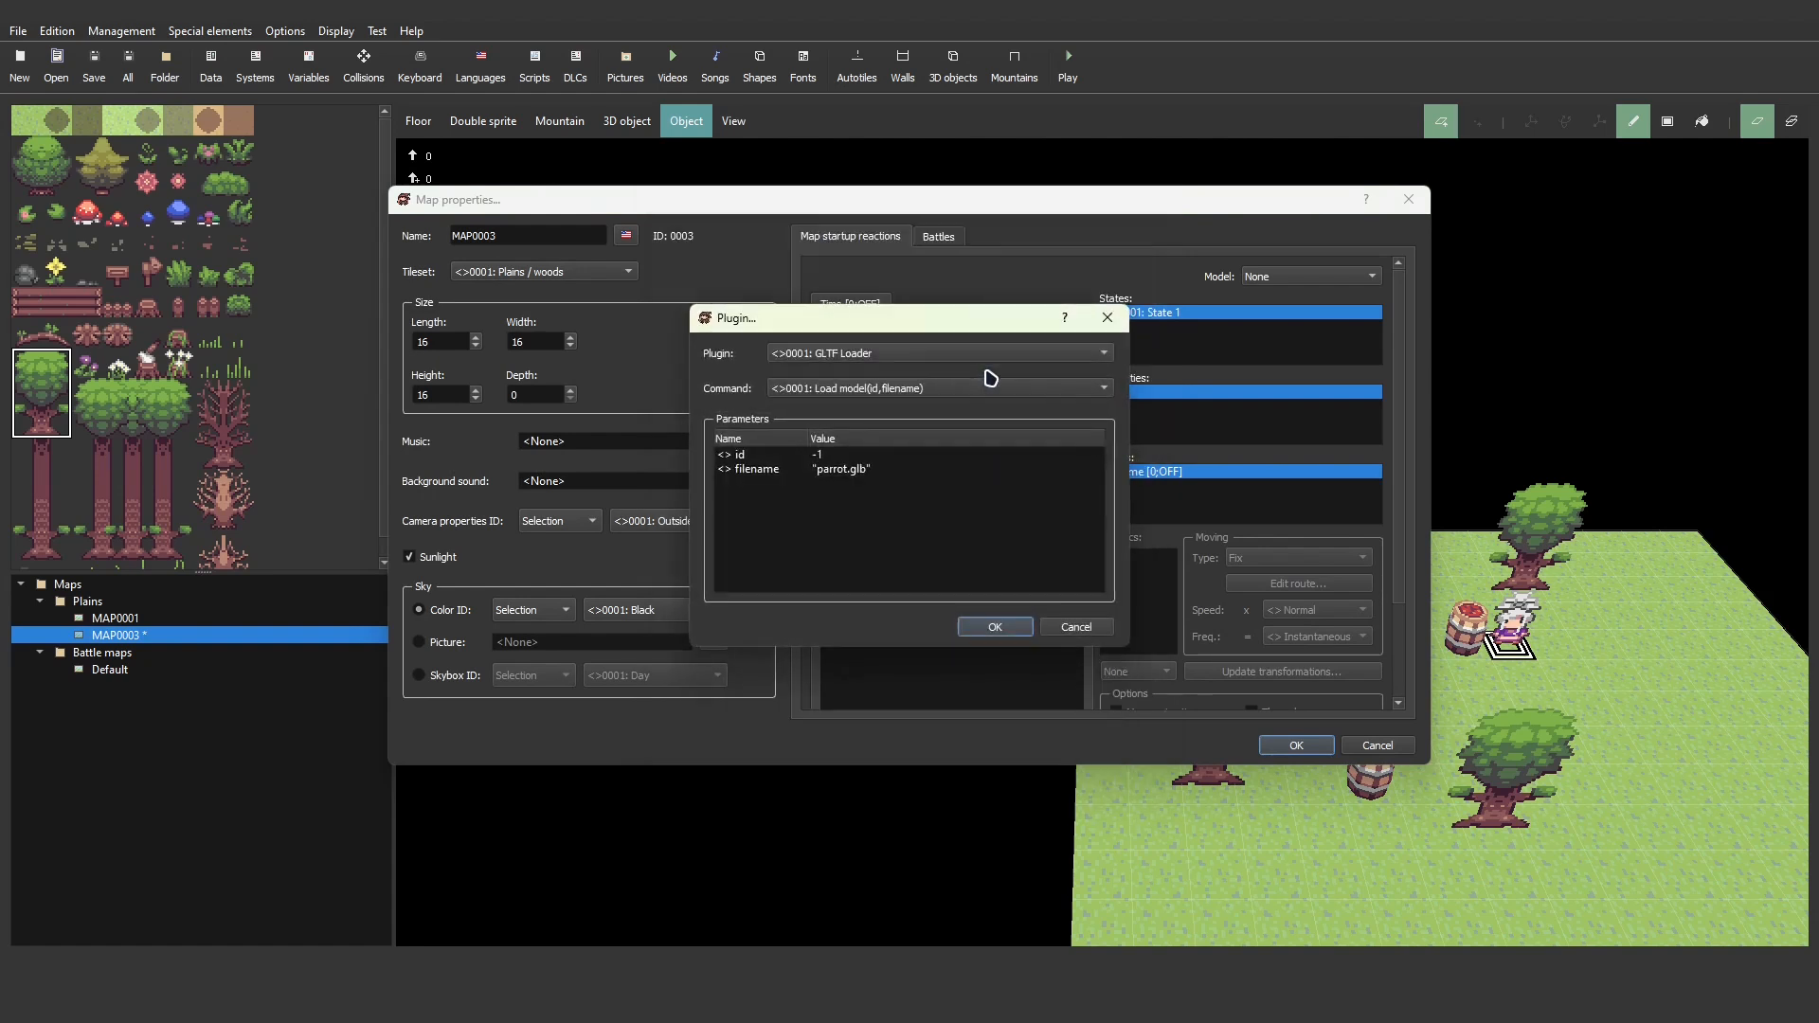
pyautogui.click(868, 356)
pyautogui.click(867, 374)
pyautogui.click(867, 388)
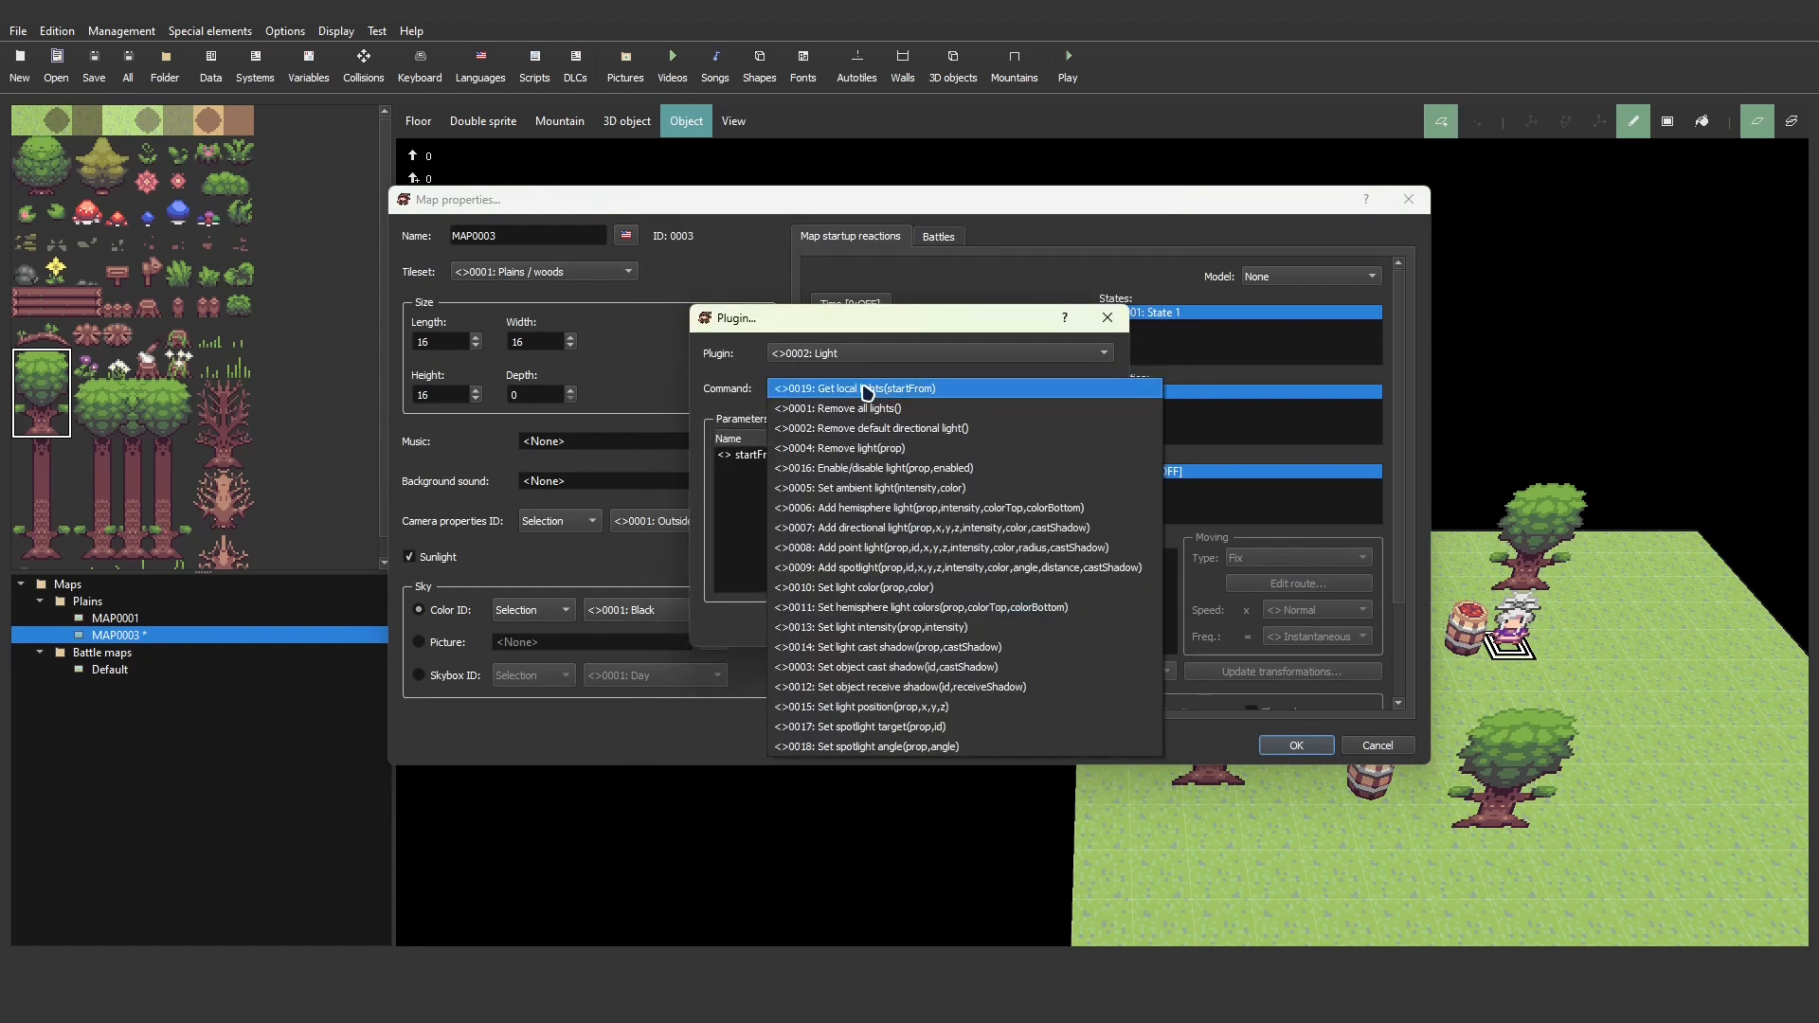
pyautogui.click(932, 549)
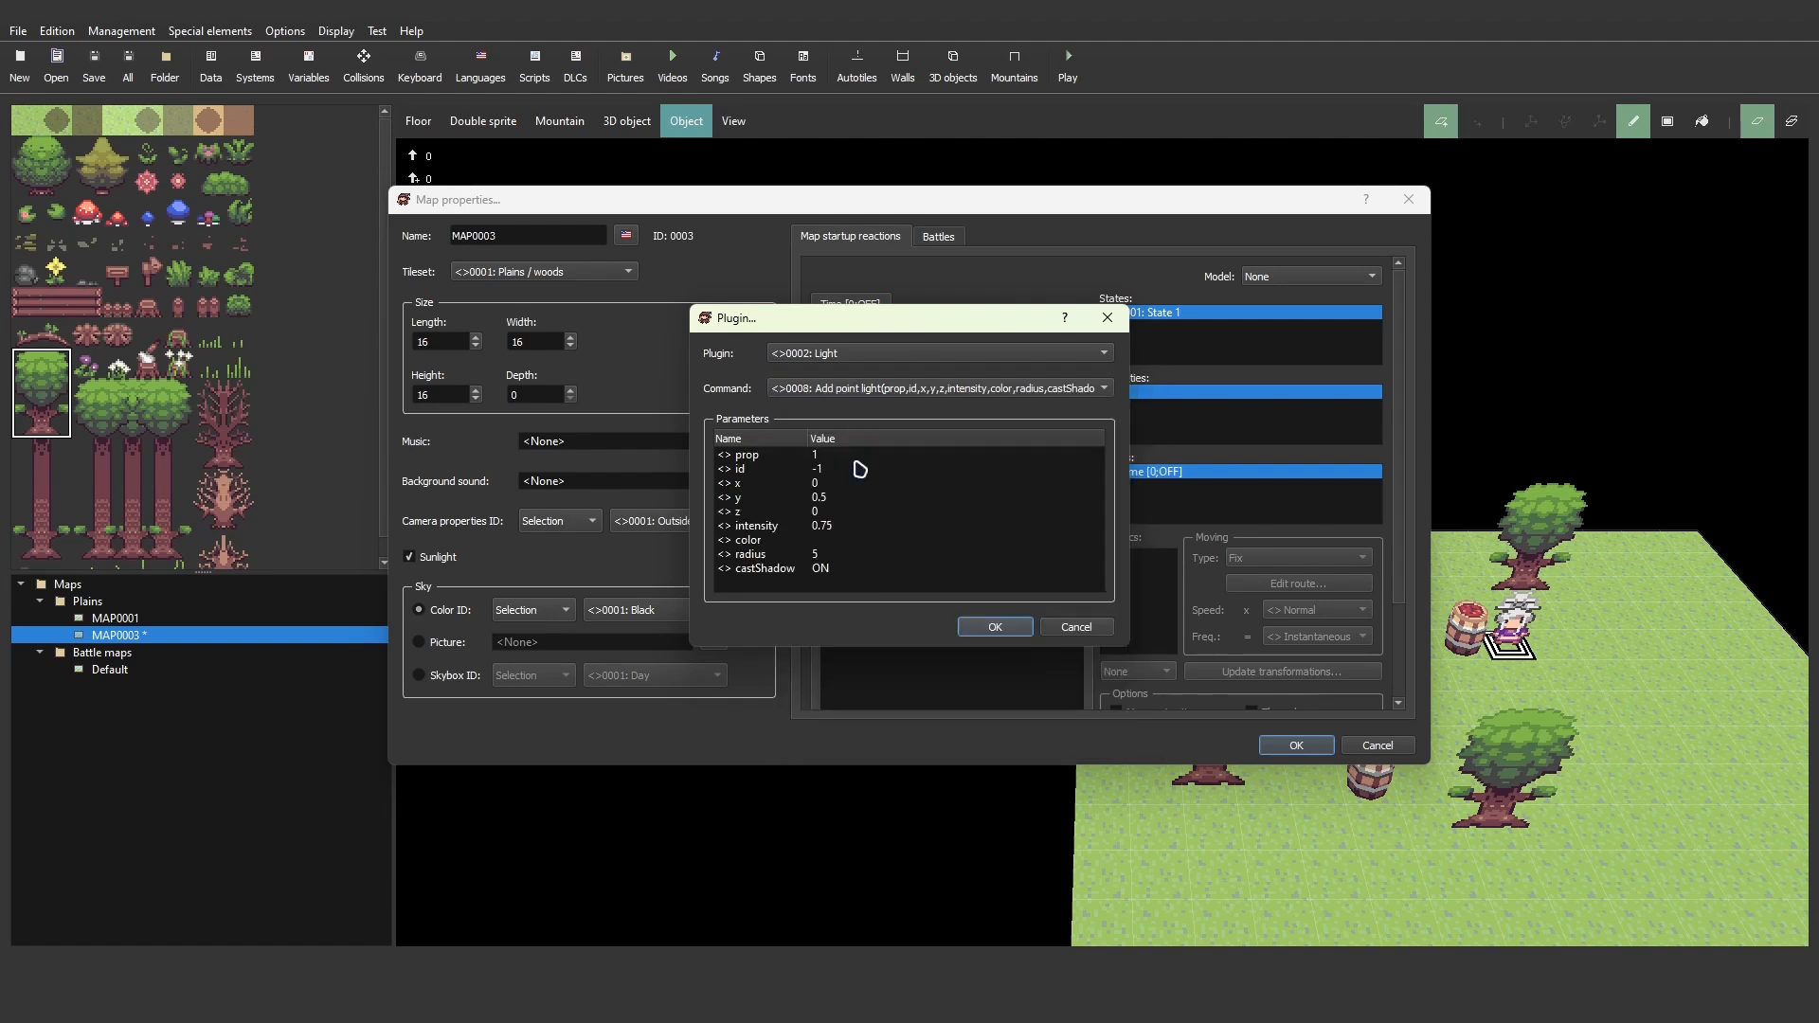
# - Set the point light's prop to 0 and its id to 2, and accept the command and the map properties
pyautogui.doubleClick(759, 460)
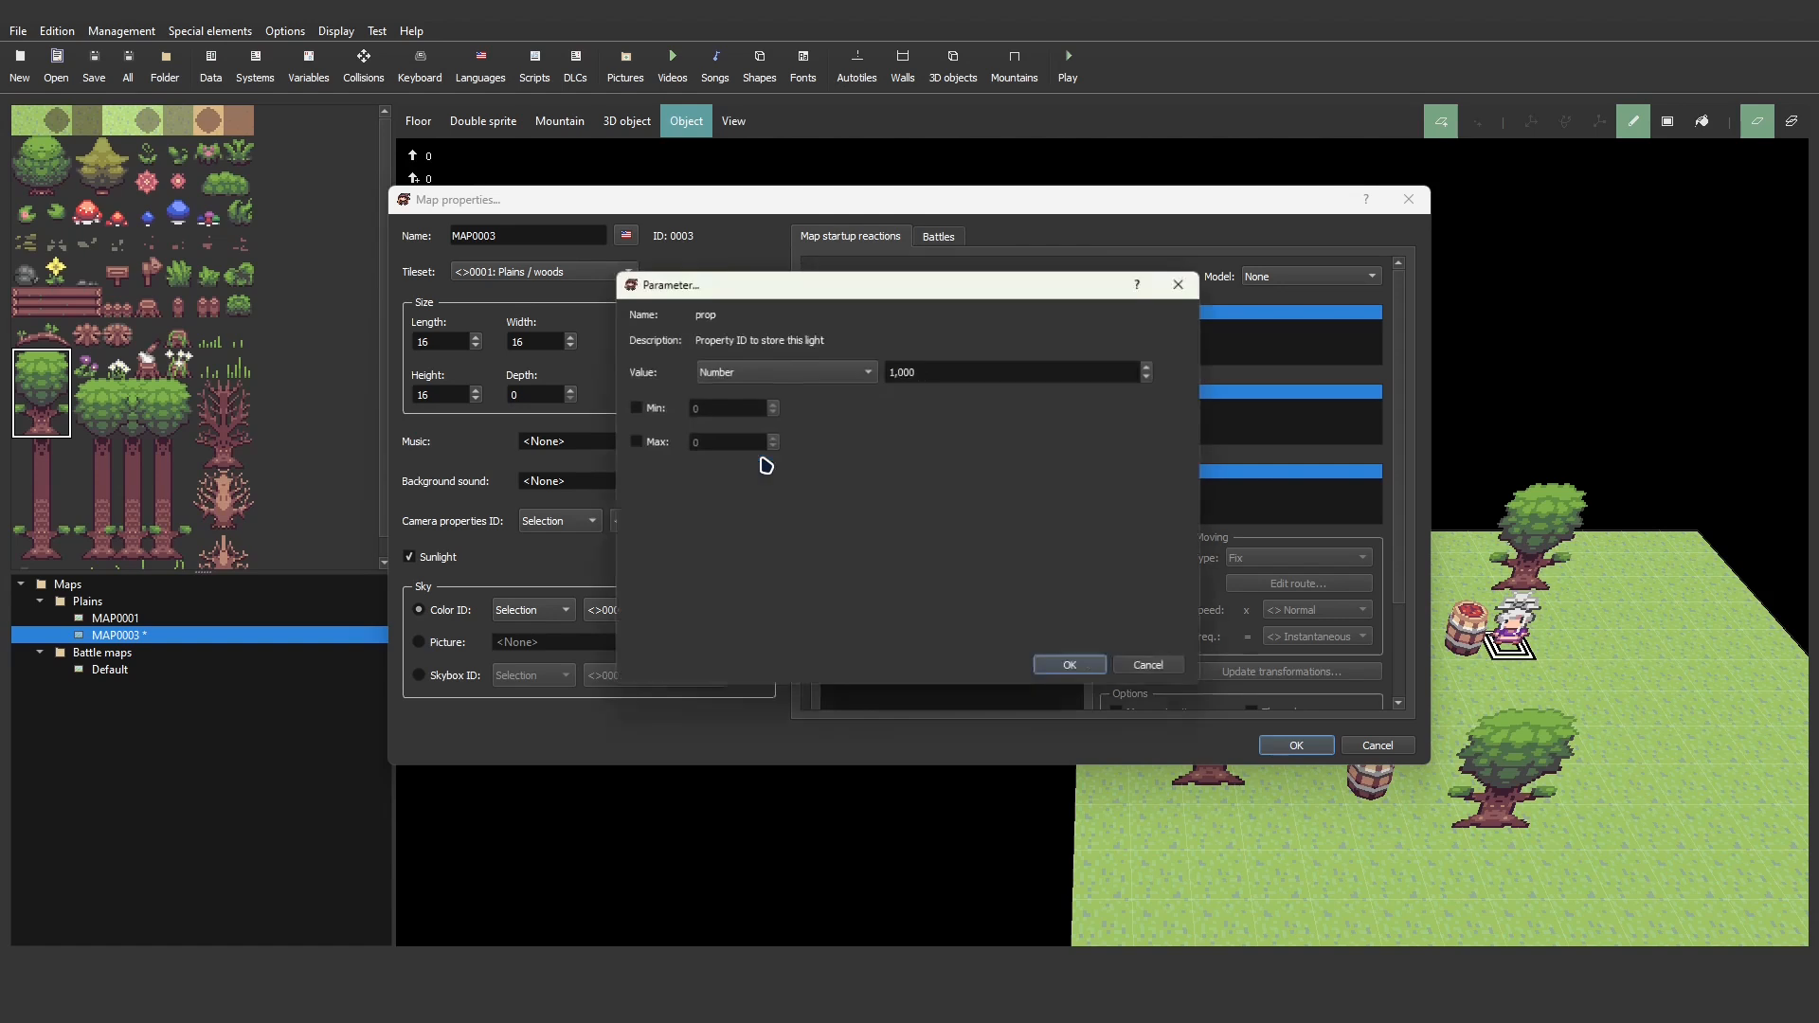
pyautogui.click(1074, 674)
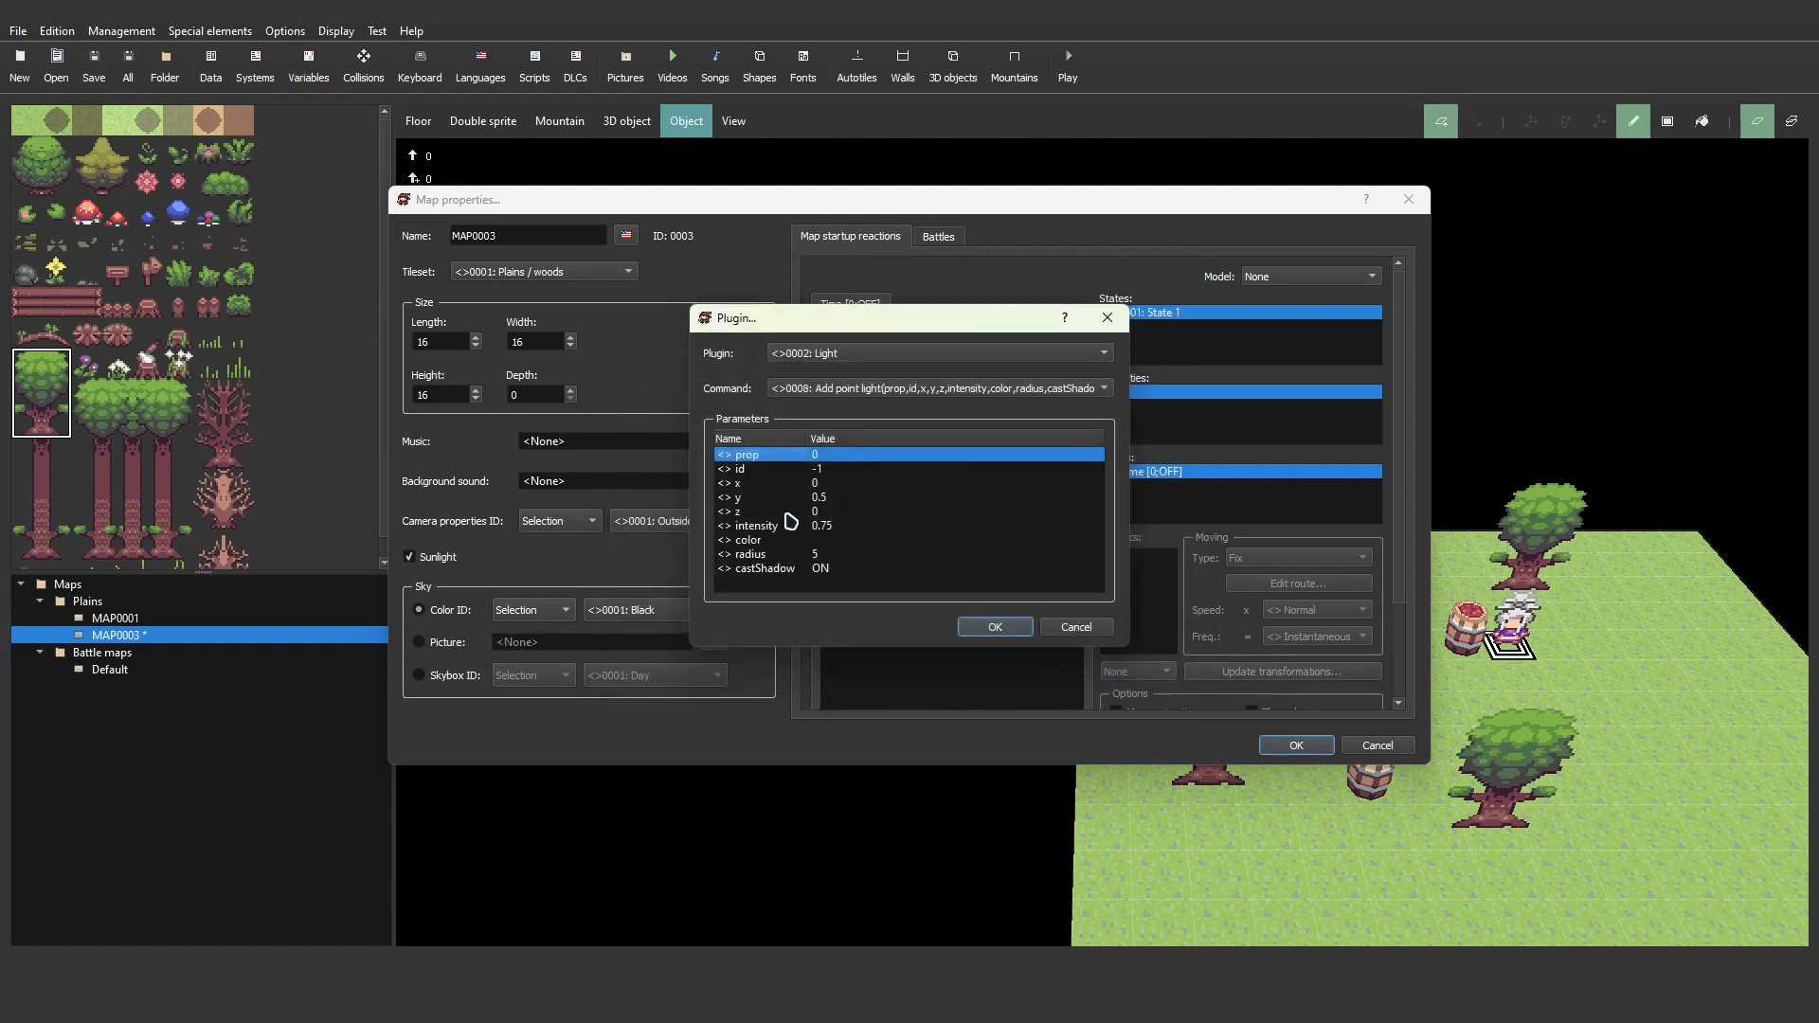
pyautogui.doubleClick(748, 470)
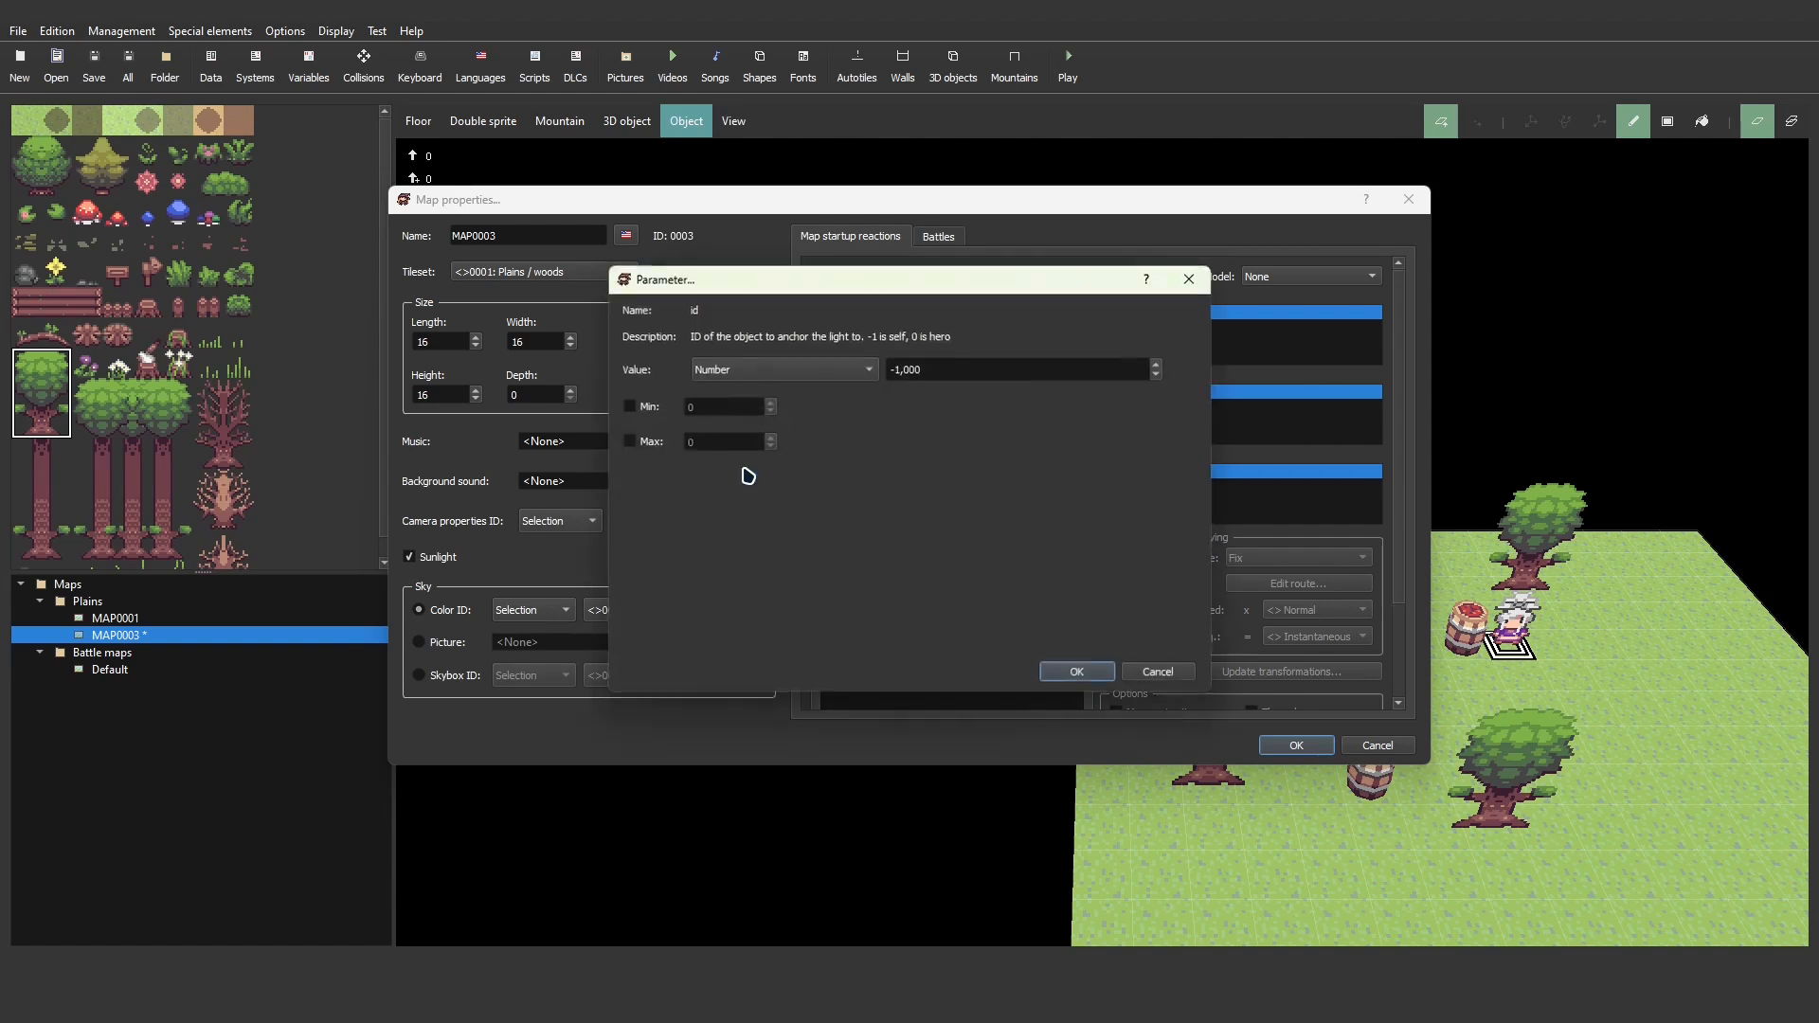
pyautogui.tripleClick(1157, 364)
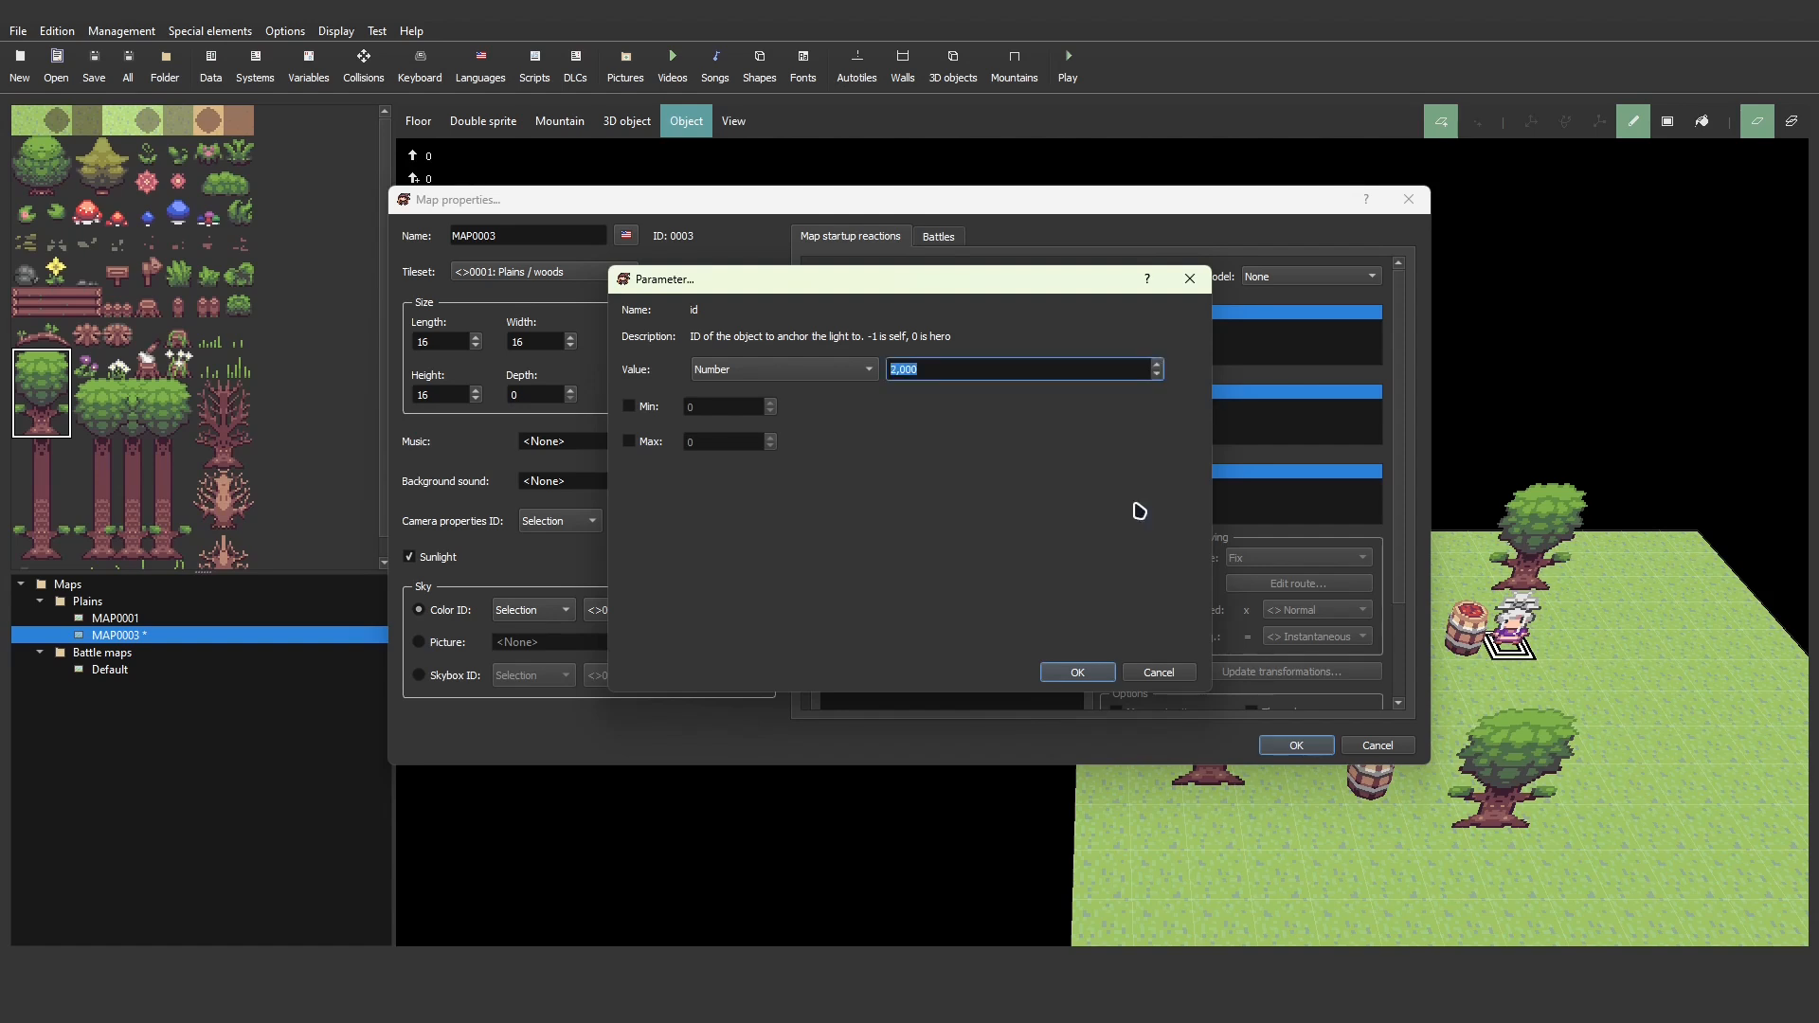
pyautogui.click(1080, 671)
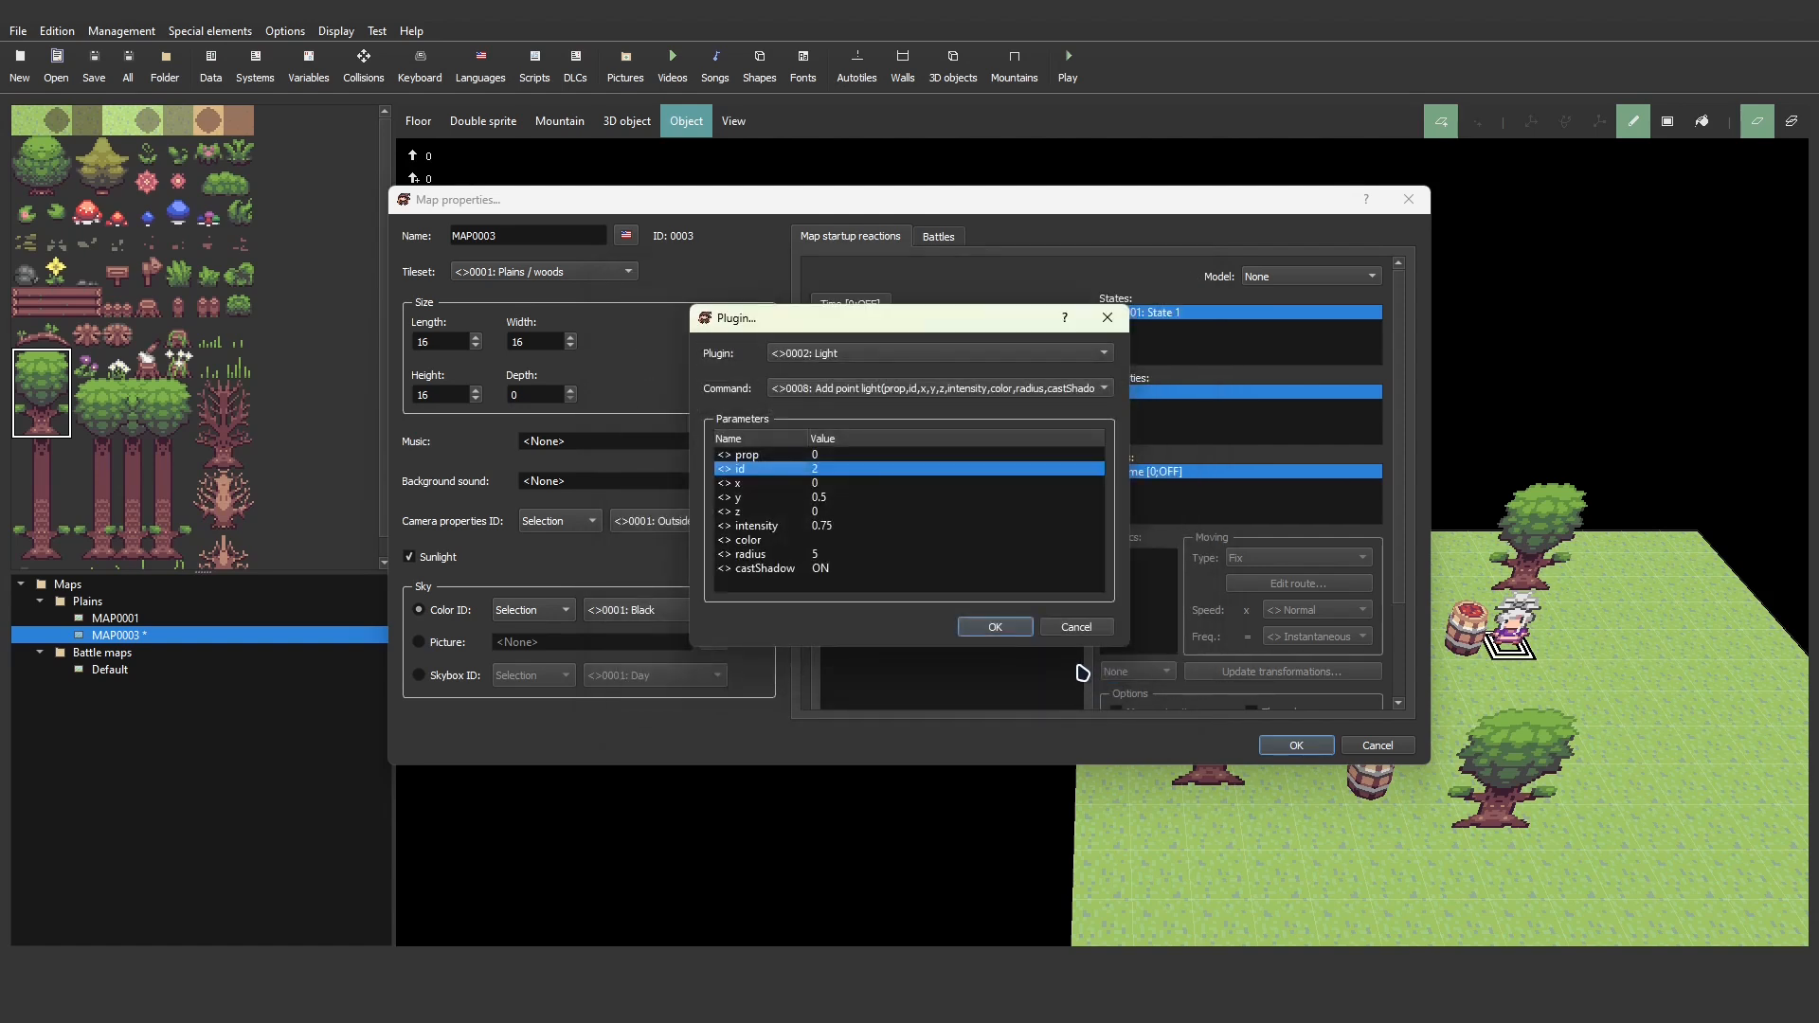
pyautogui.click(988, 633)
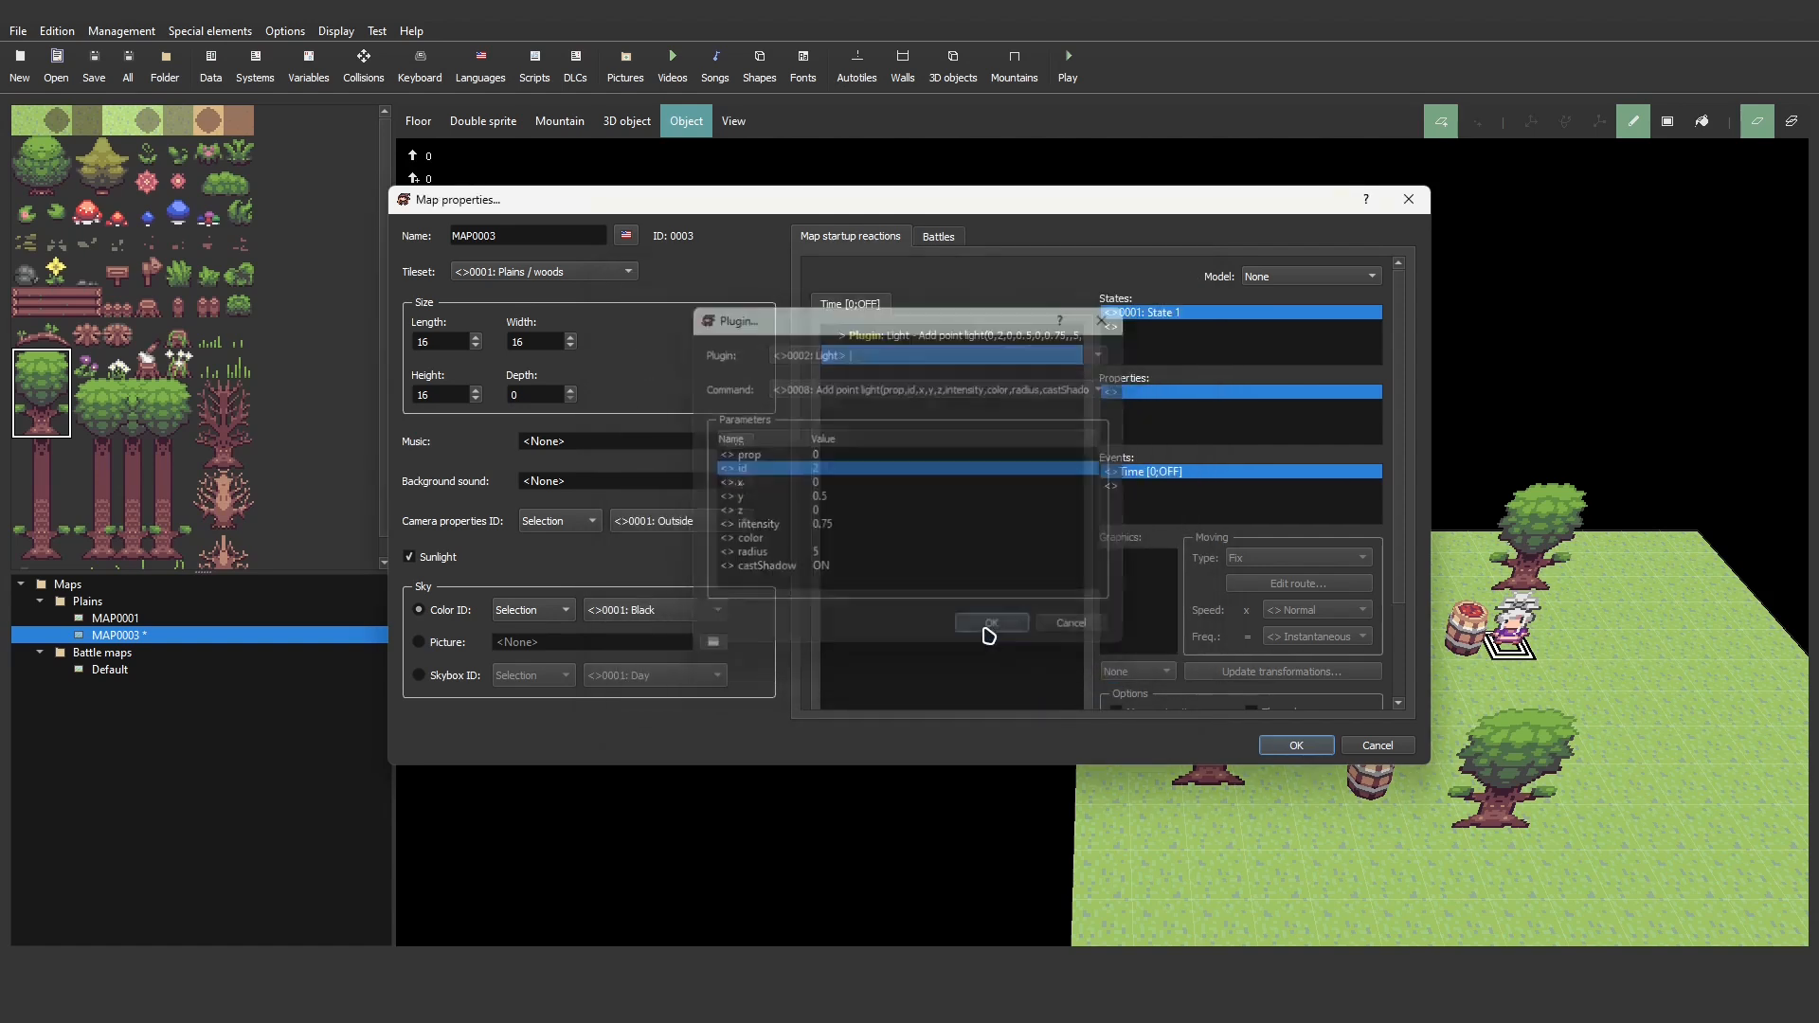
pyautogui.click(1285, 745)
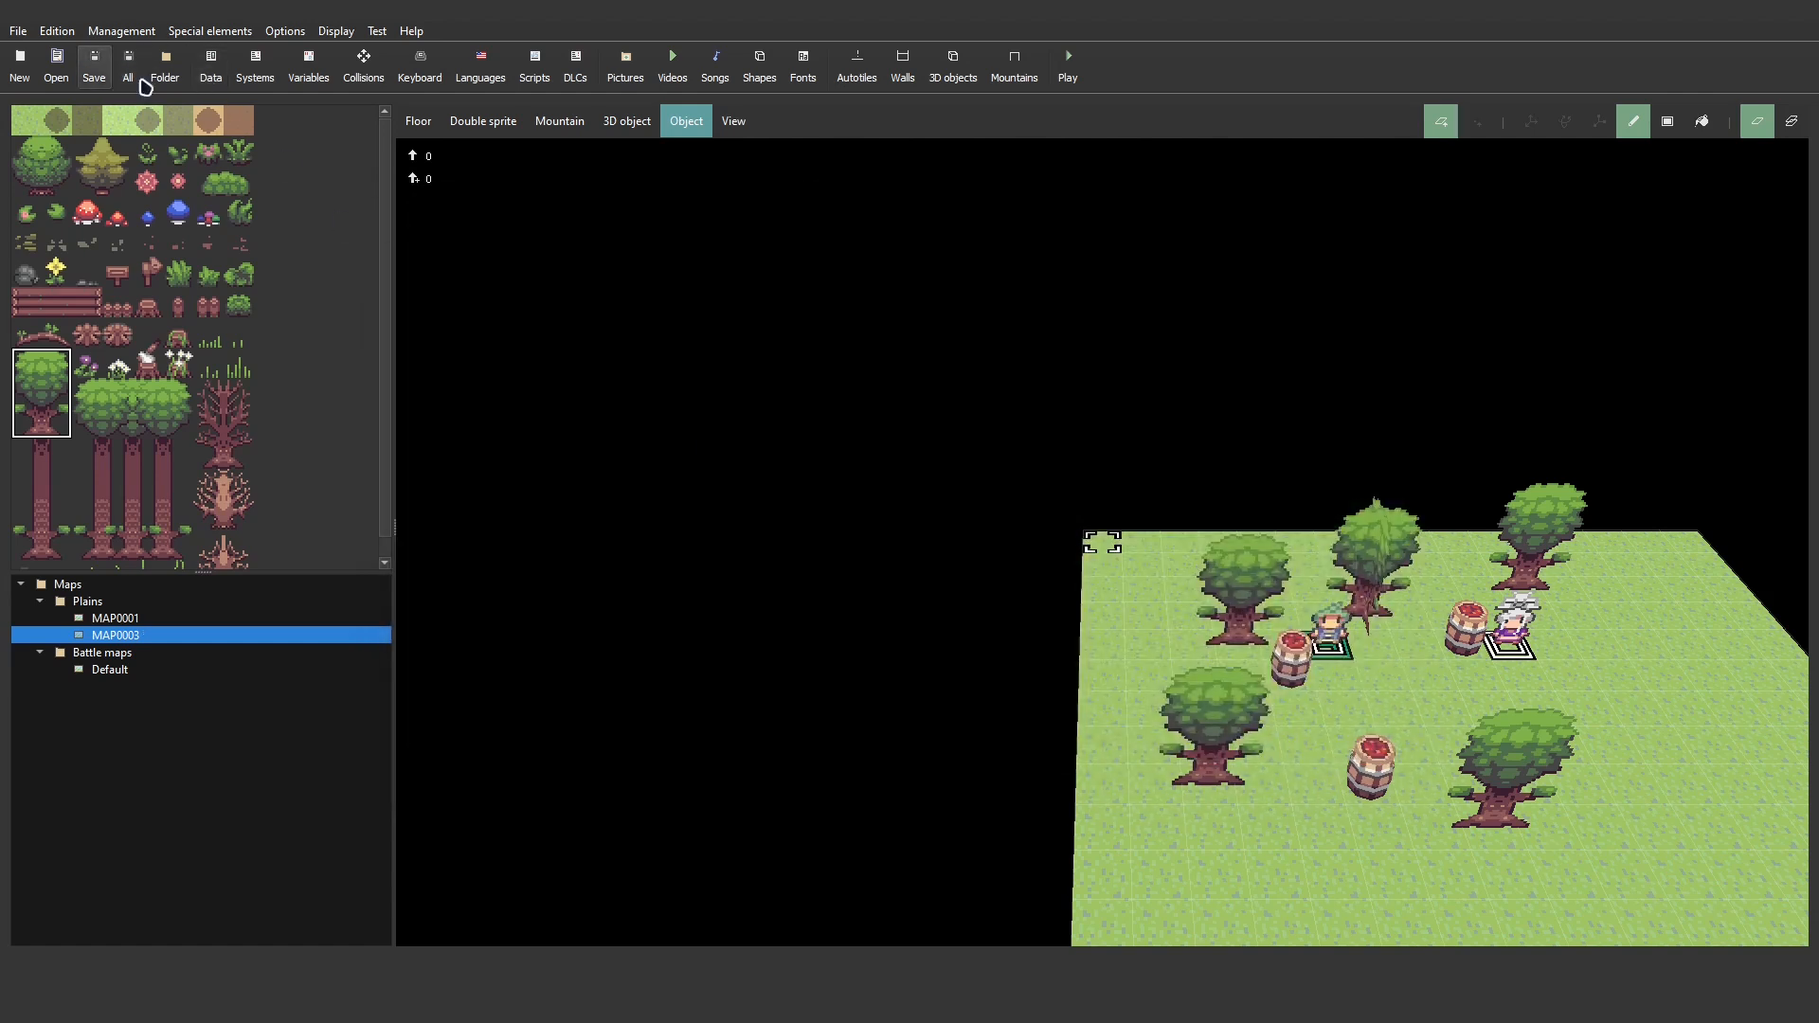
# - Playtest the game, walk the hero to the white-haired object and trigger its Hero action to toggle the light
pyautogui.click(1069, 66)
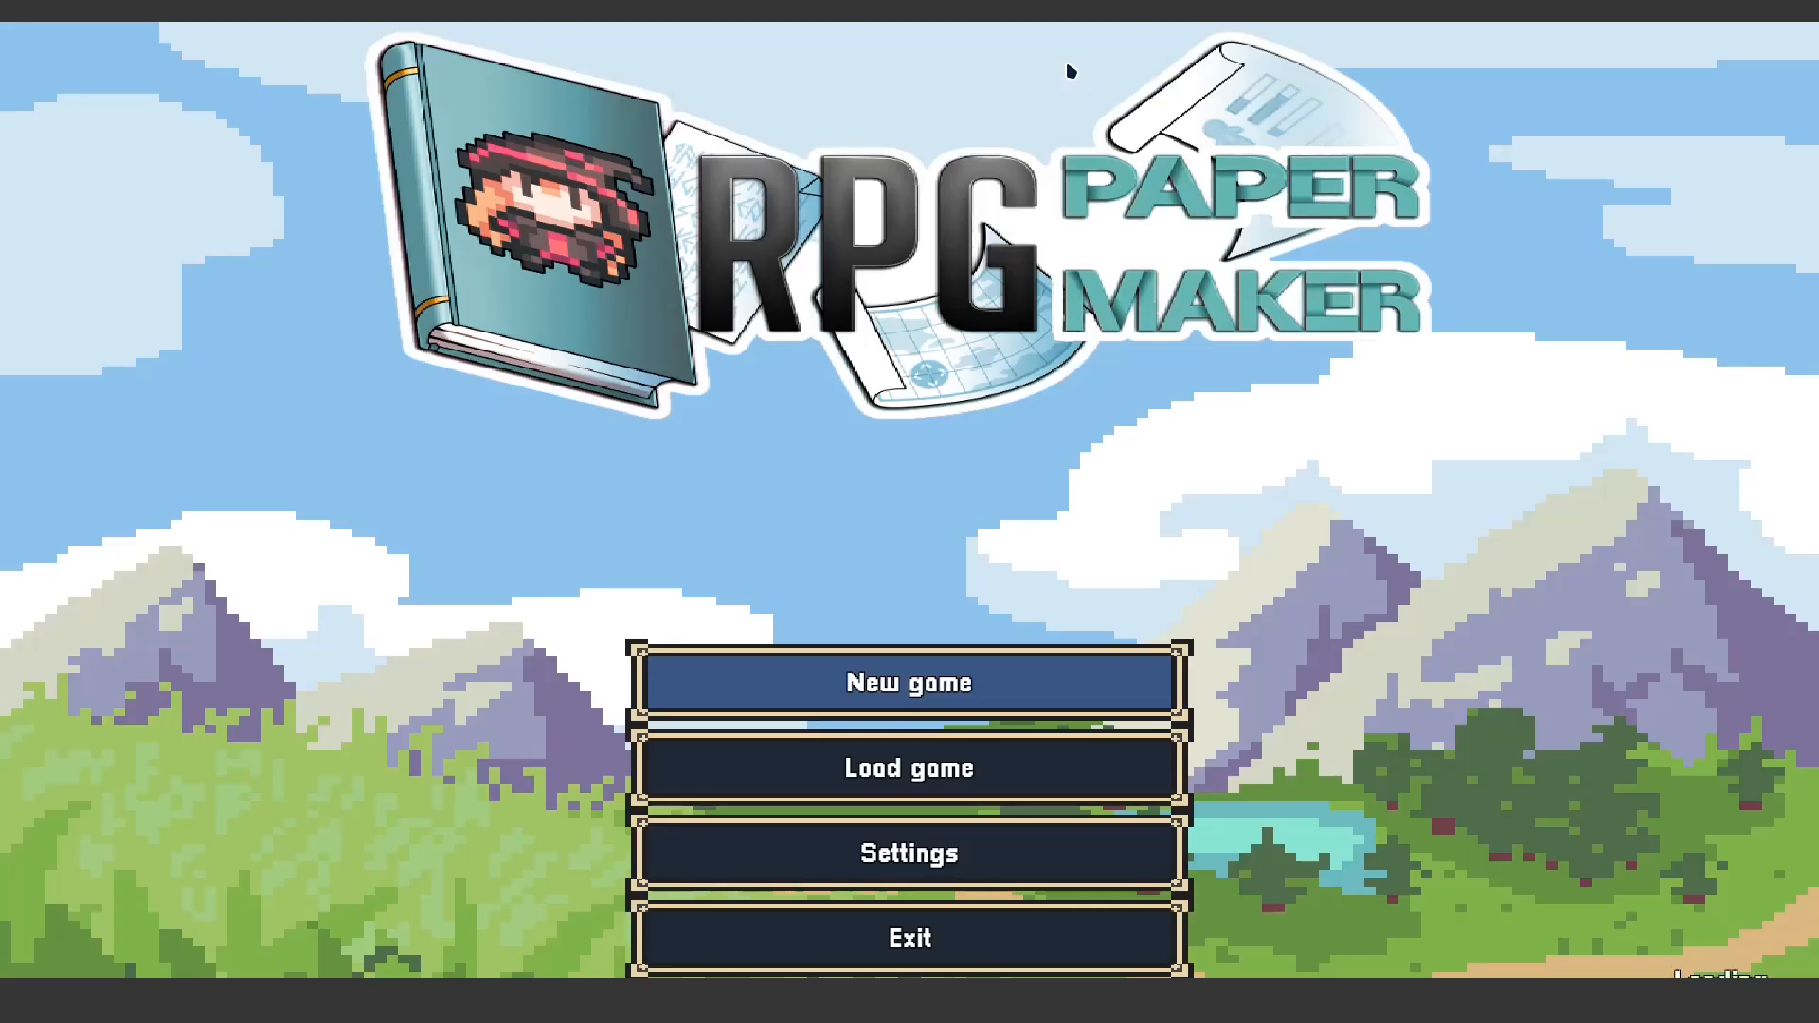
pyautogui.press('Down')
pyautogui.press('Right')
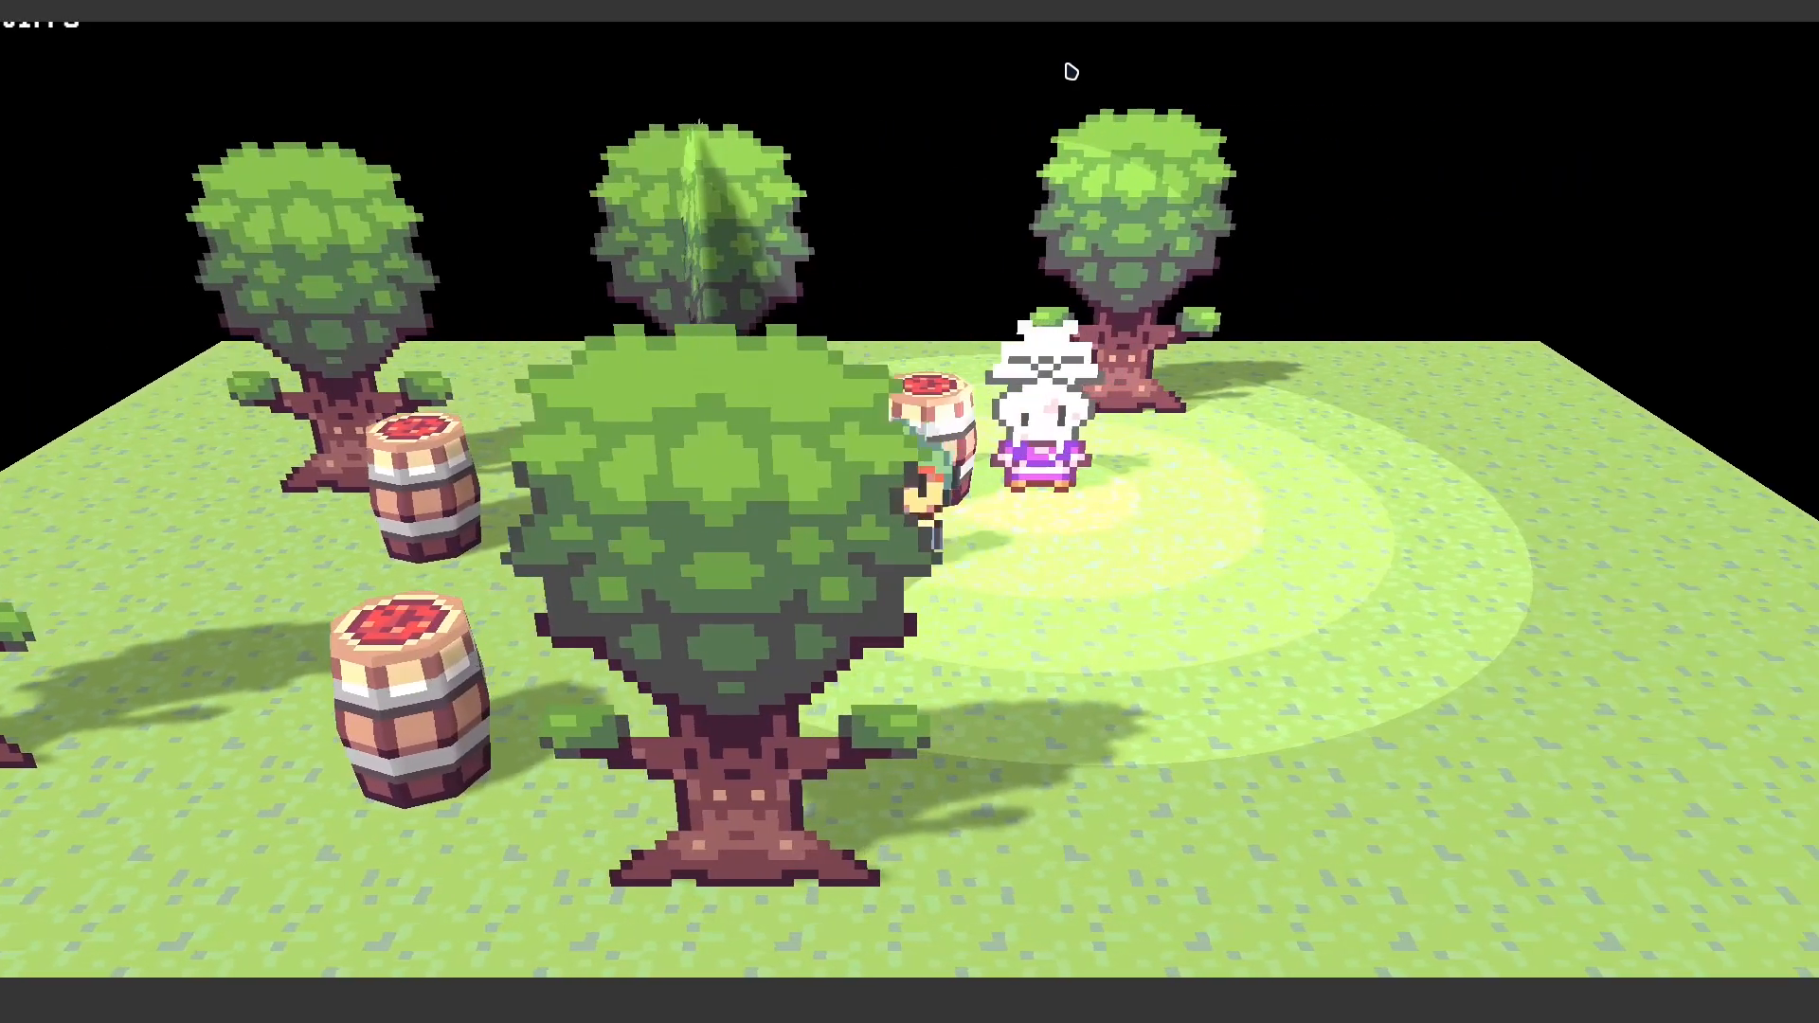
pyautogui.press('Up')
pyautogui.press('Left')
pyautogui.press('Return')
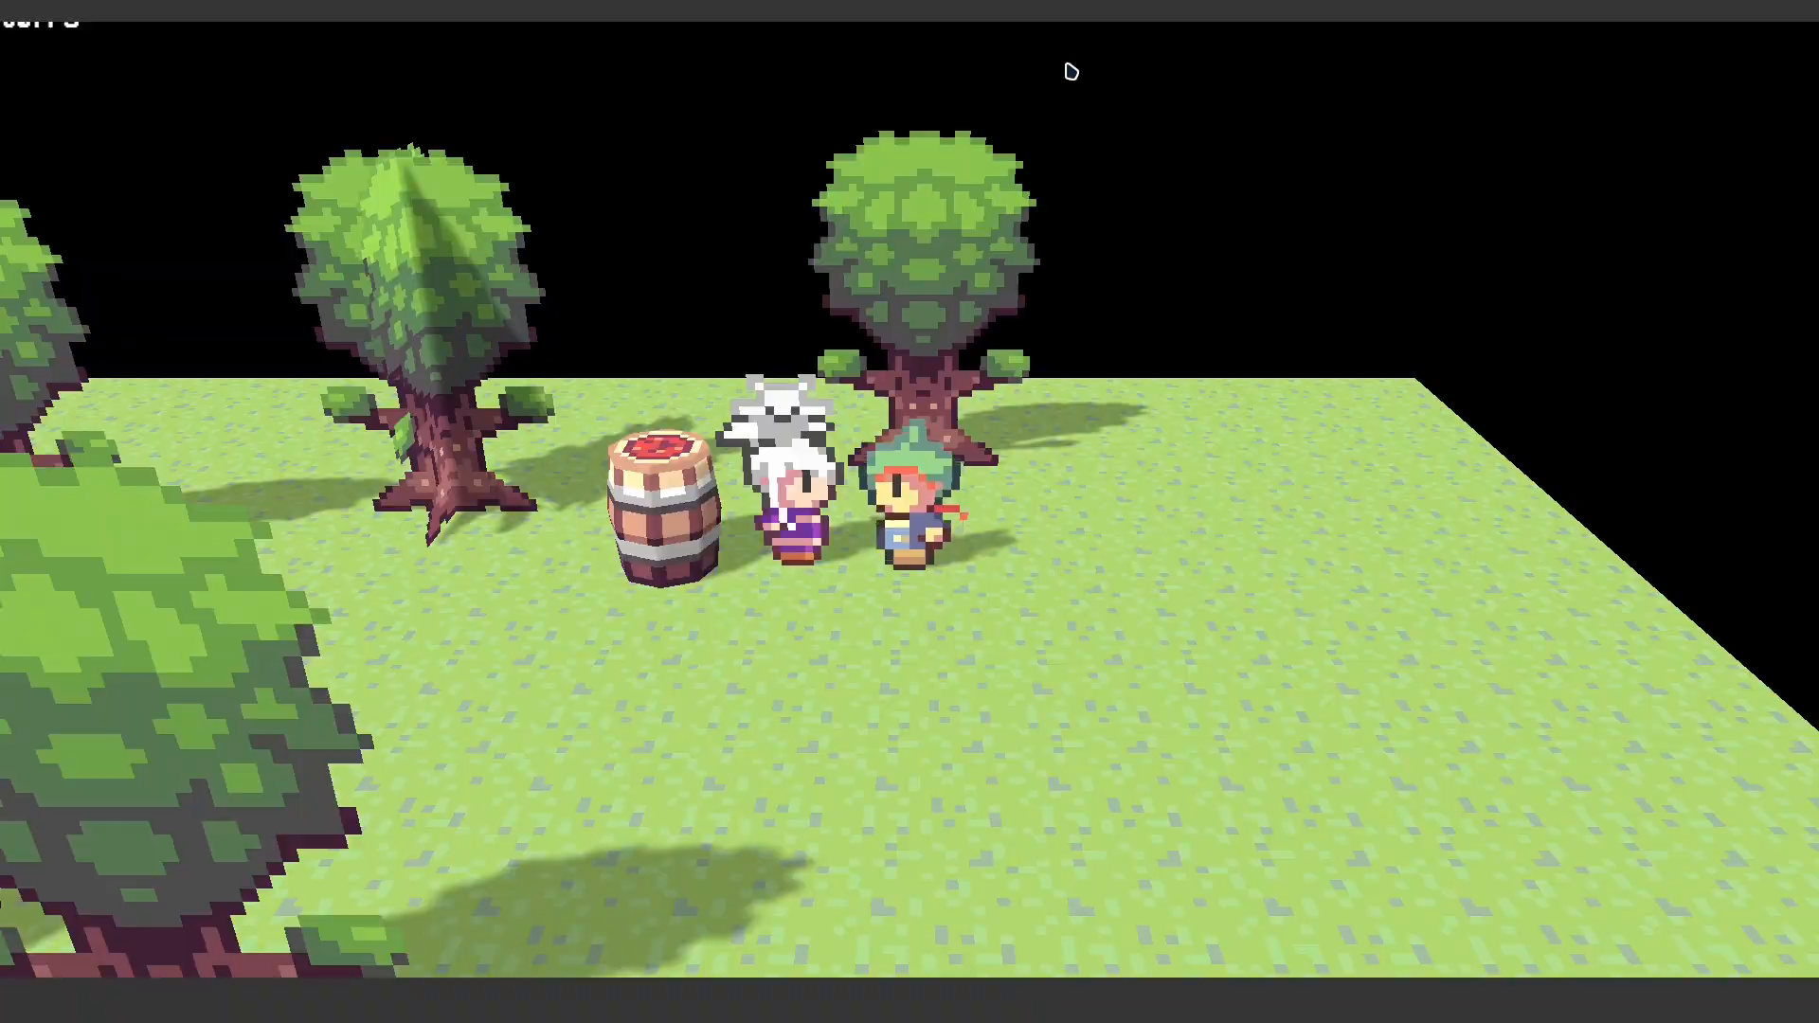
pyautogui.hotkey('alt', 'F4')
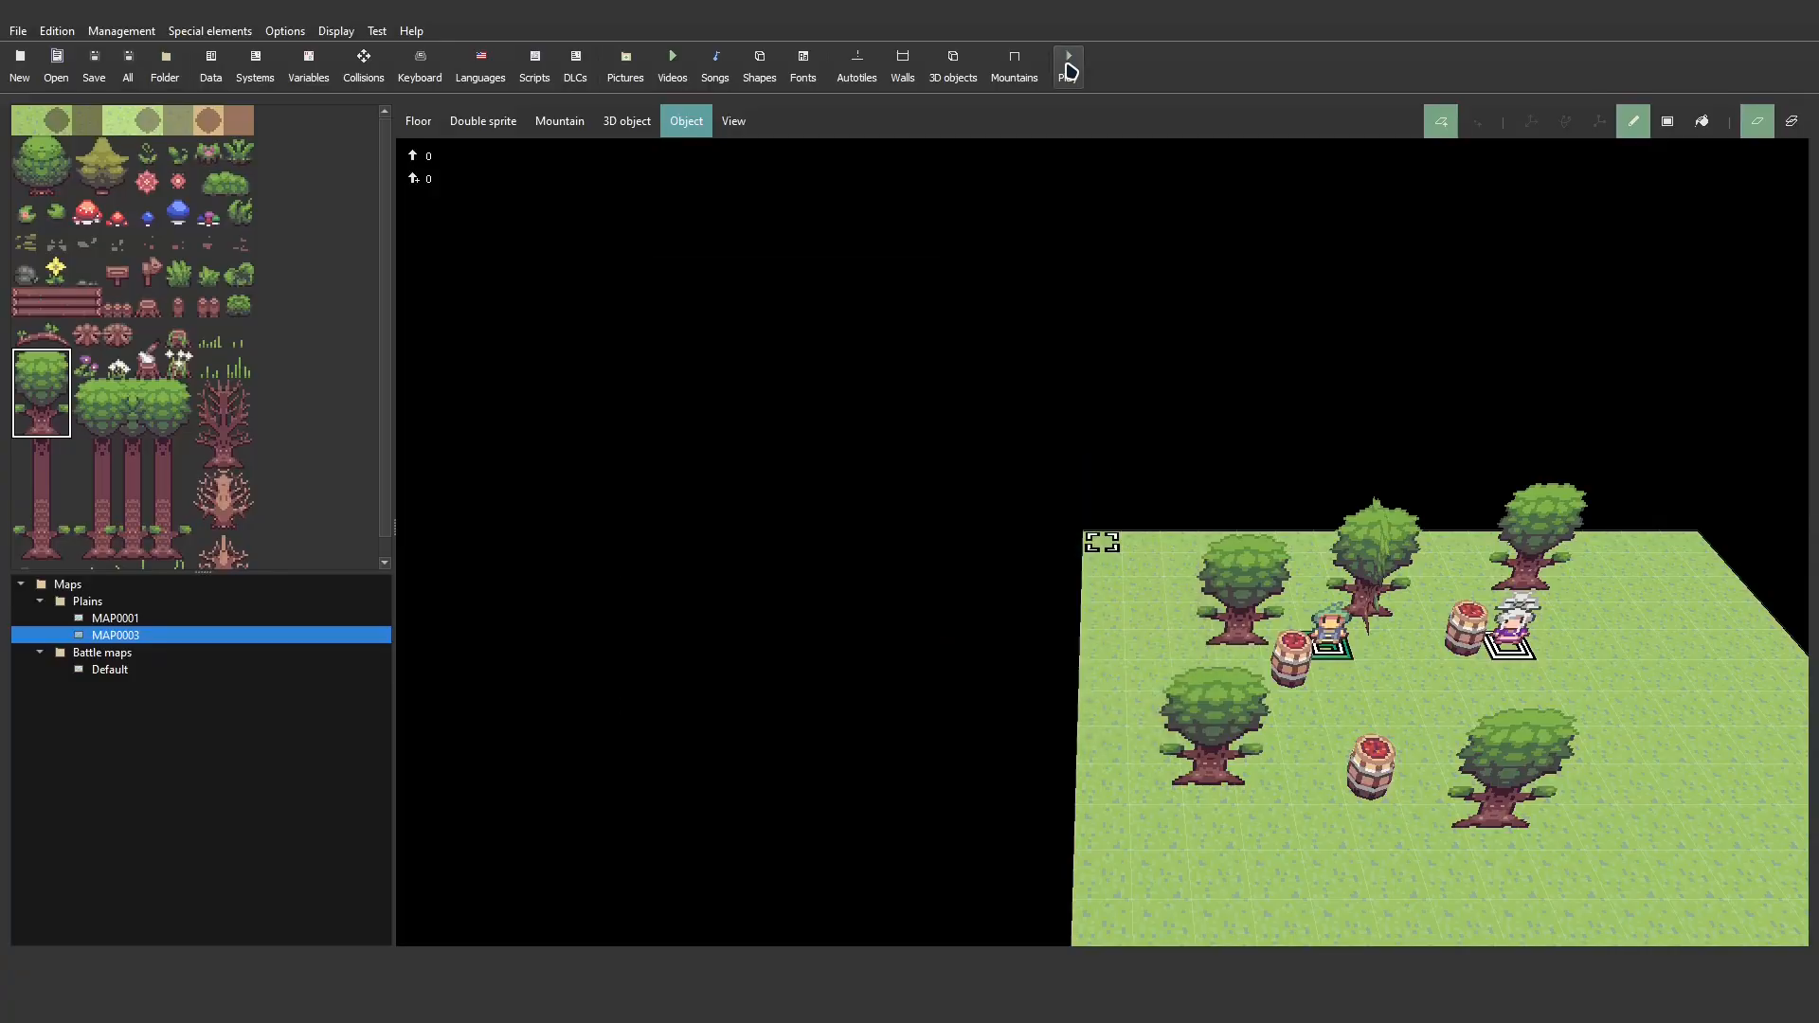
# - Add the Light plugin's Remove light command with prop 1 after End If in the white-haired object's Hero action, and delete it again
pyautogui.click(1517, 654)
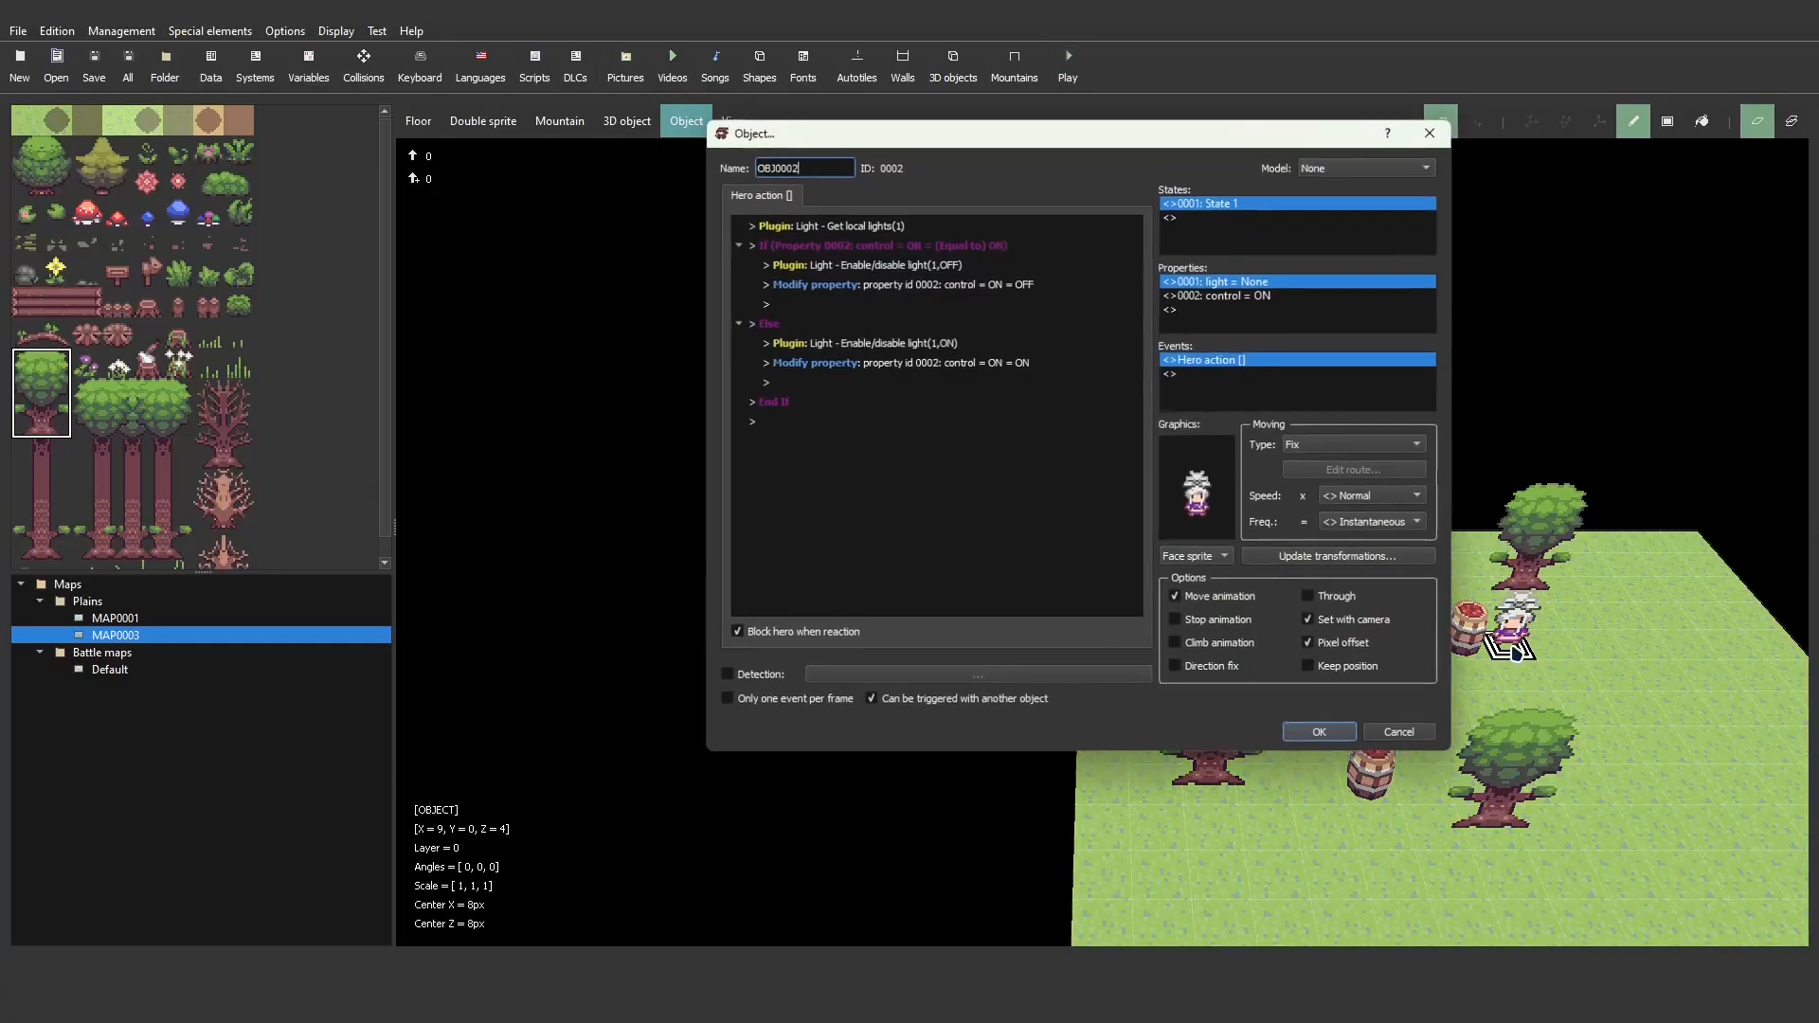
pyautogui.doubleClick(774, 427)
pyautogui.click(1035, 191)
pyautogui.click(1185, 369)
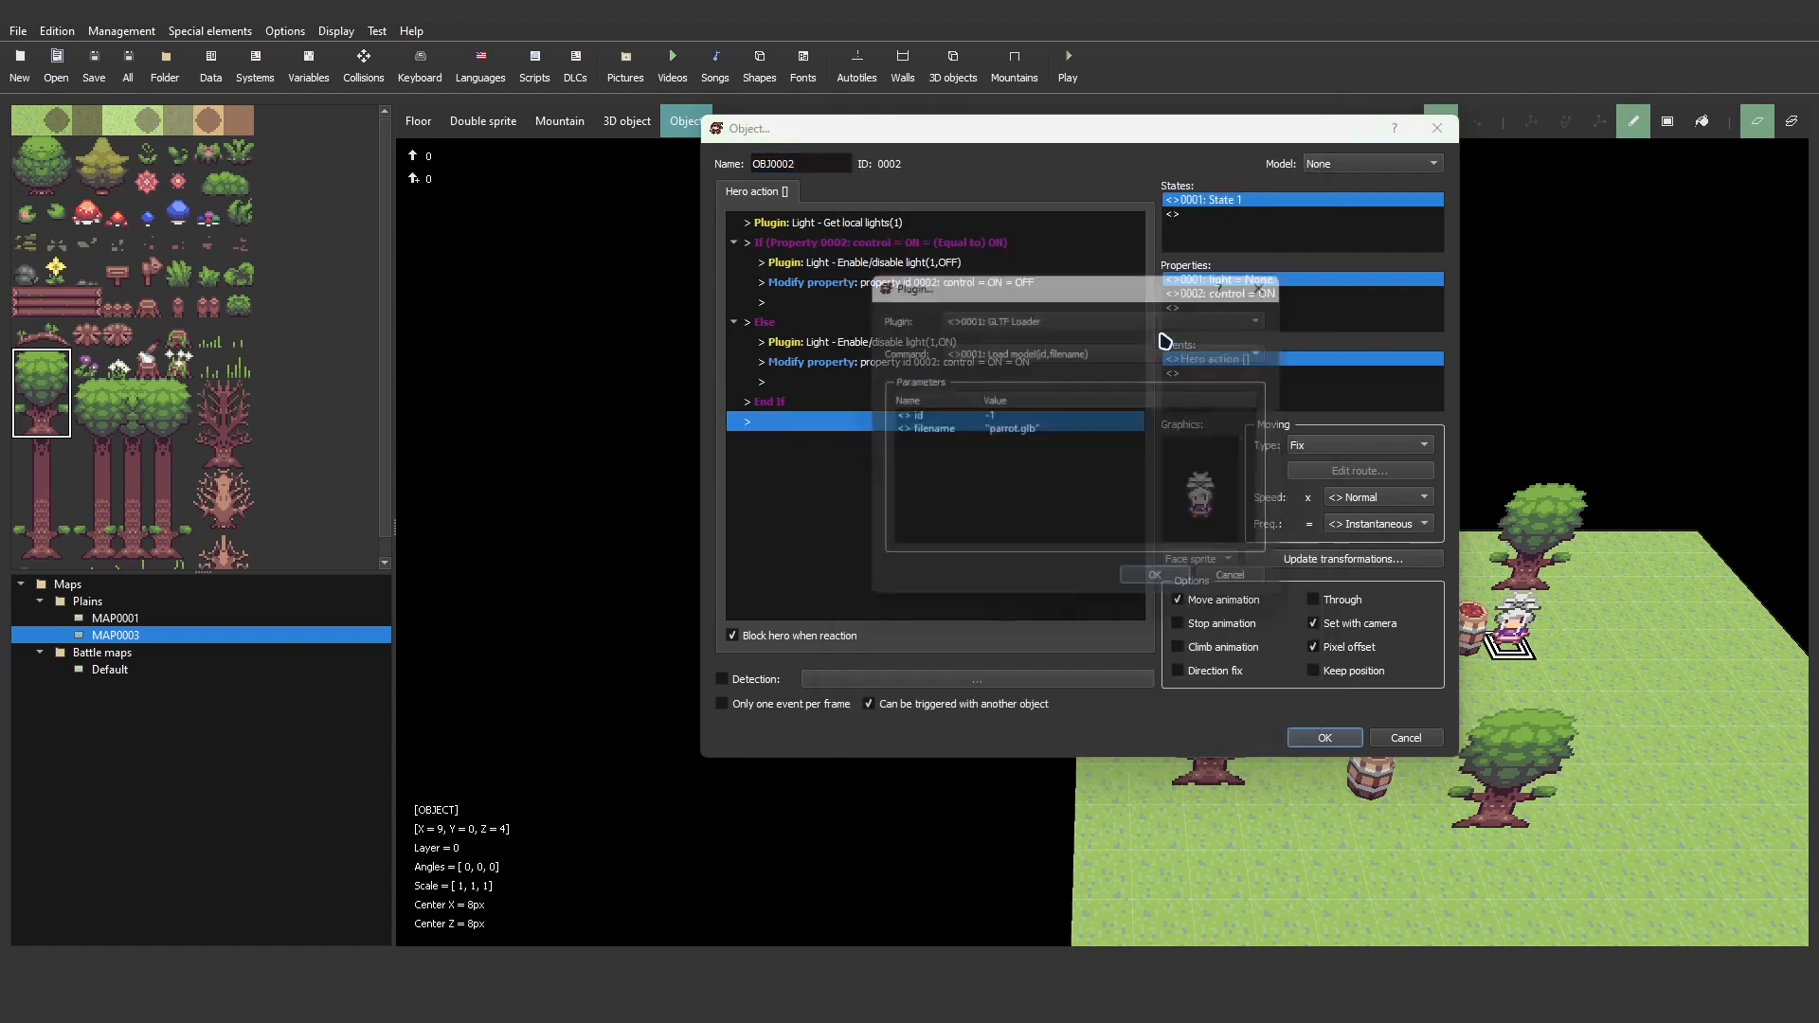
pyautogui.click(1031, 313)
pyautogui.click(1023, 333)
pyautogui.click(1024, 350)
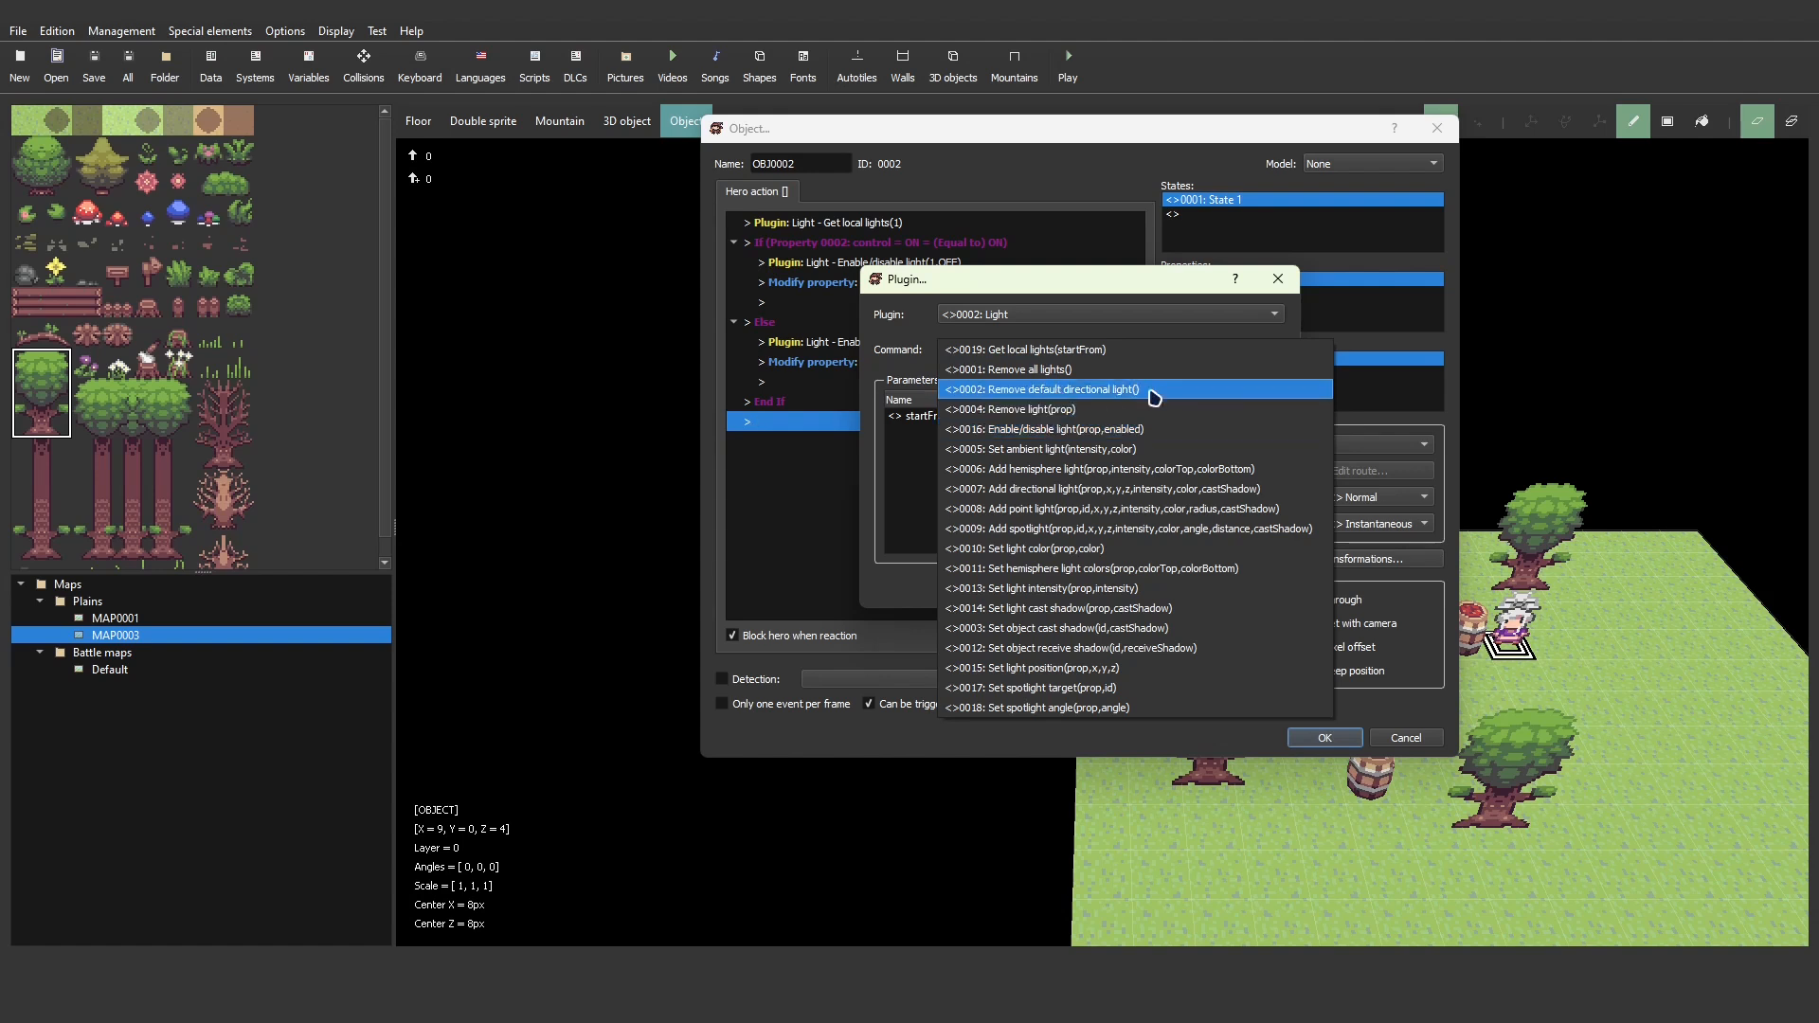
pyautogui.click(1068, 410)
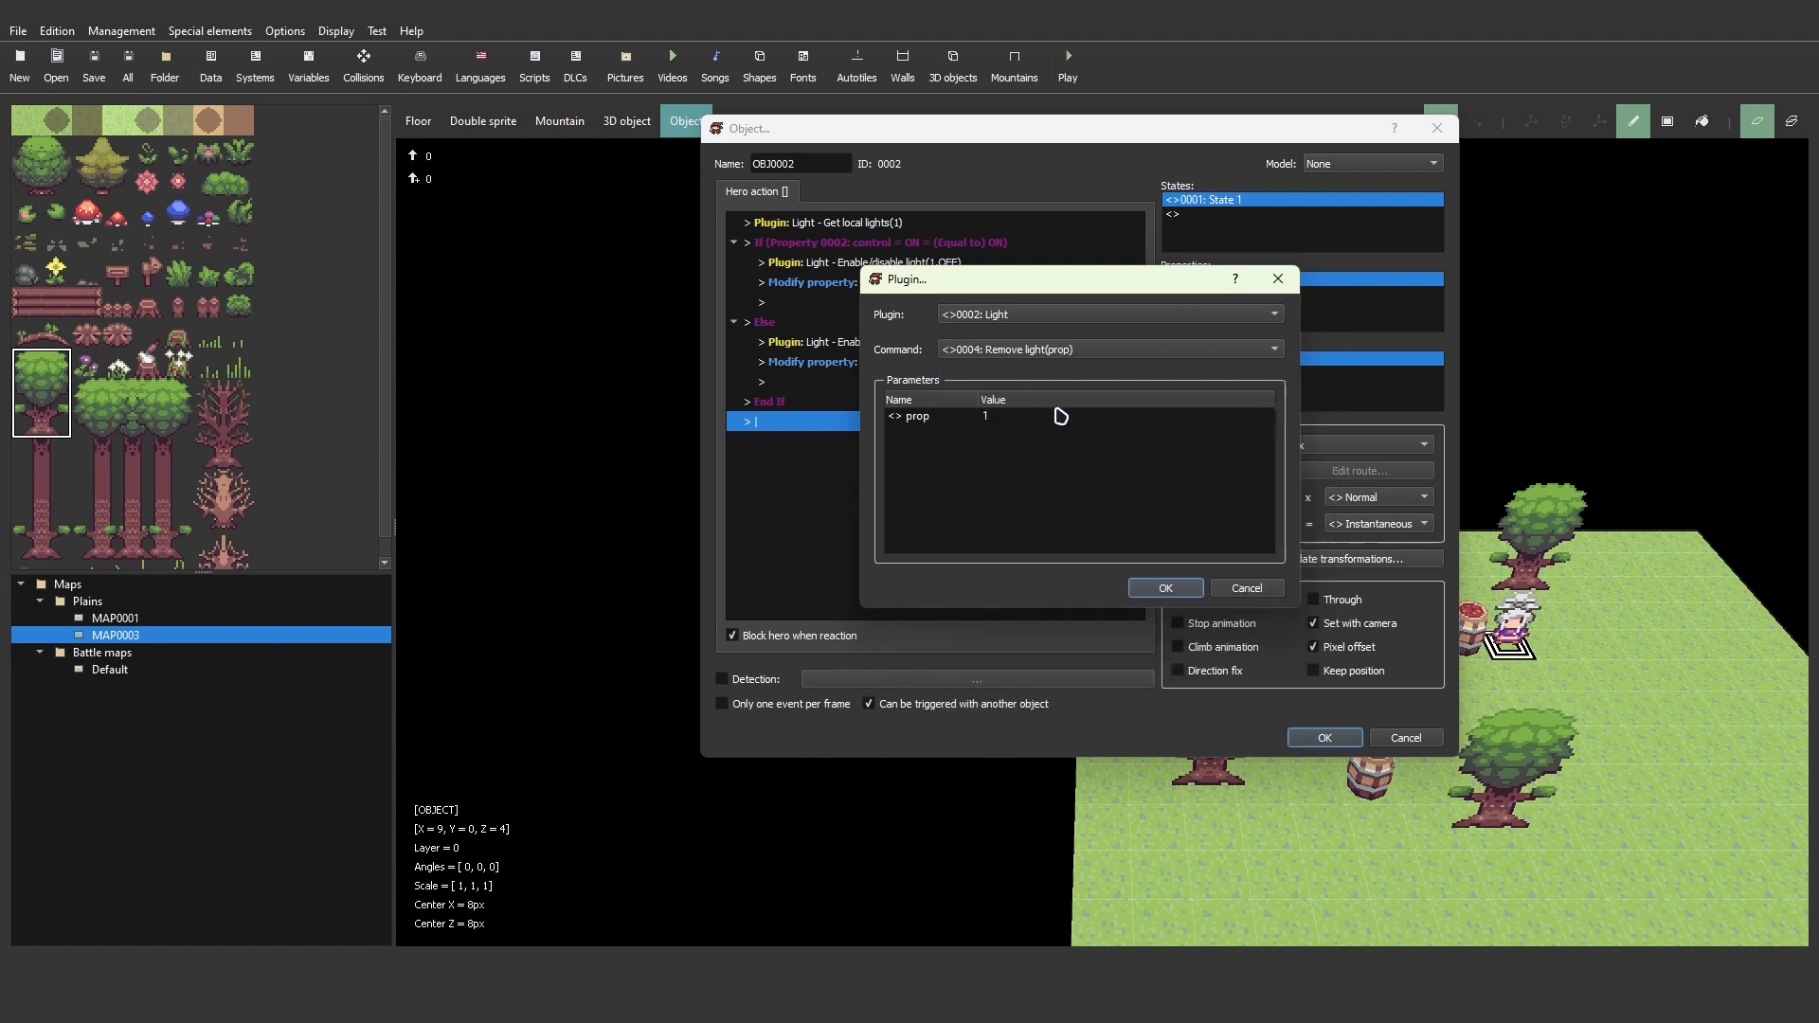
pyautogui.click(1166, 589)
pyautogui.click(831, 422)
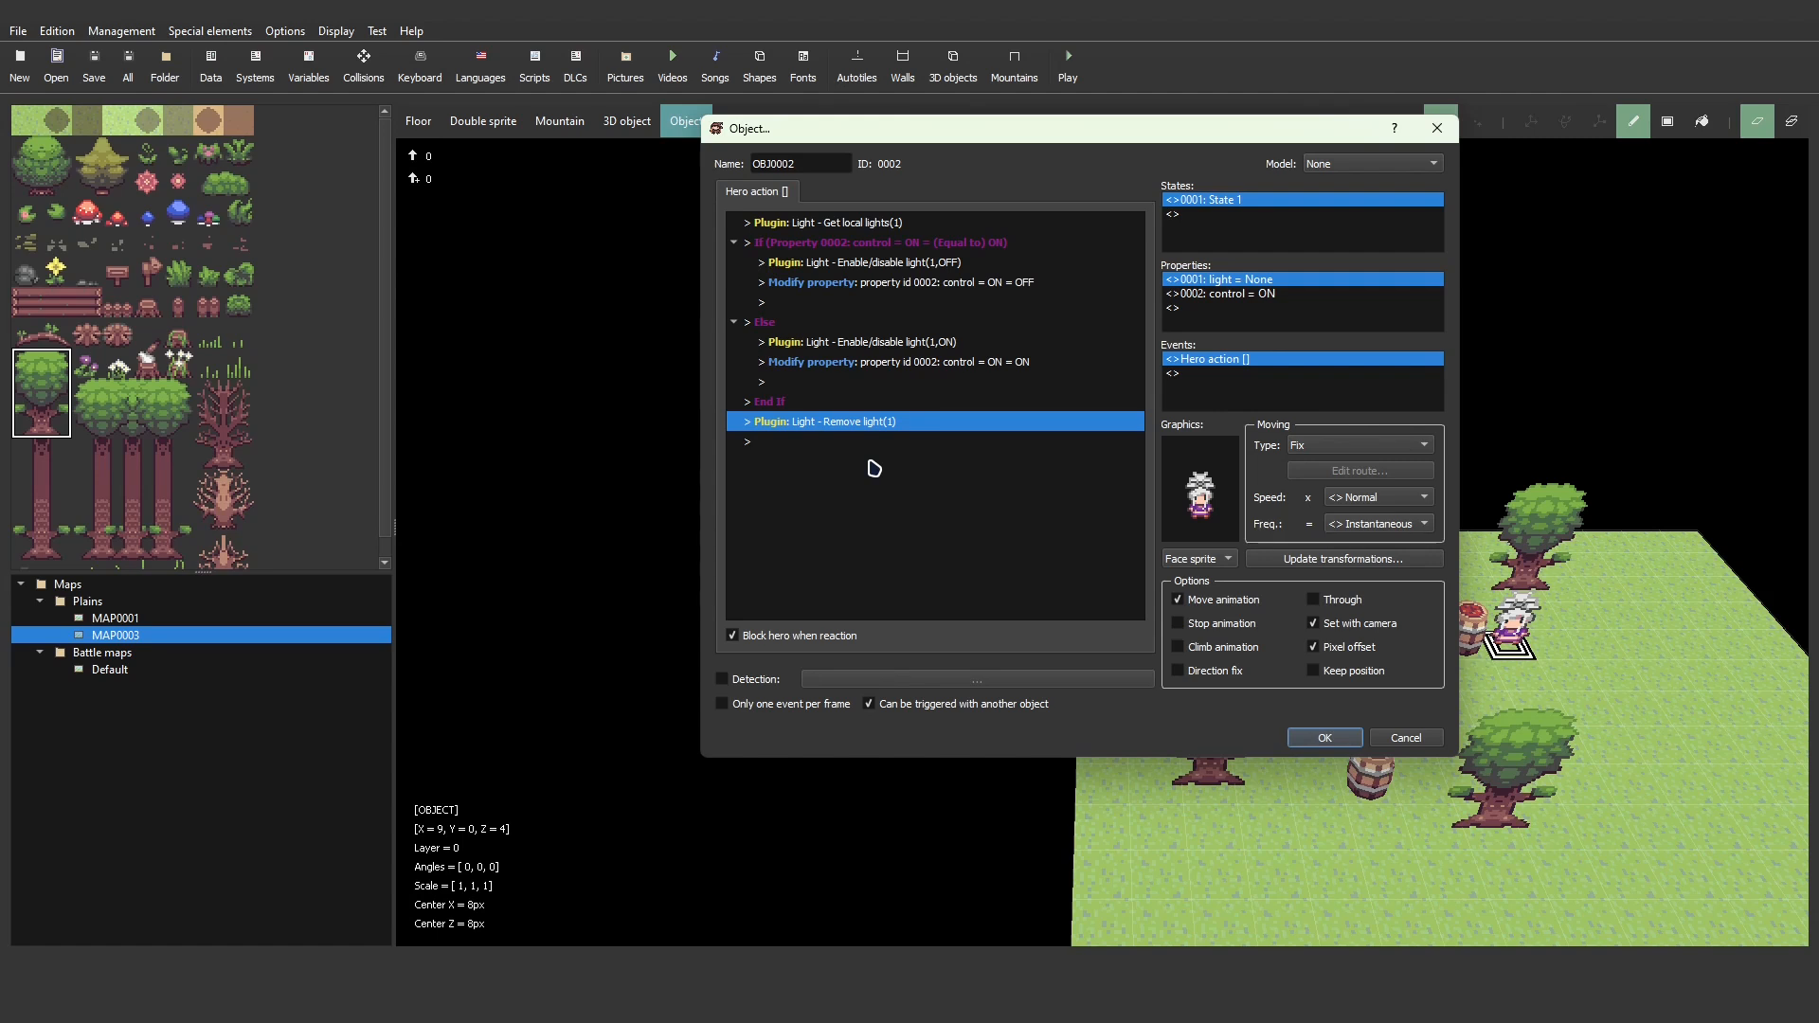
pyautogui.press('Delete')
# - Add the Light plugin's Remove all lights command after End If, delete it again and accept the object
pyautogui.doubleClick(870, 422)
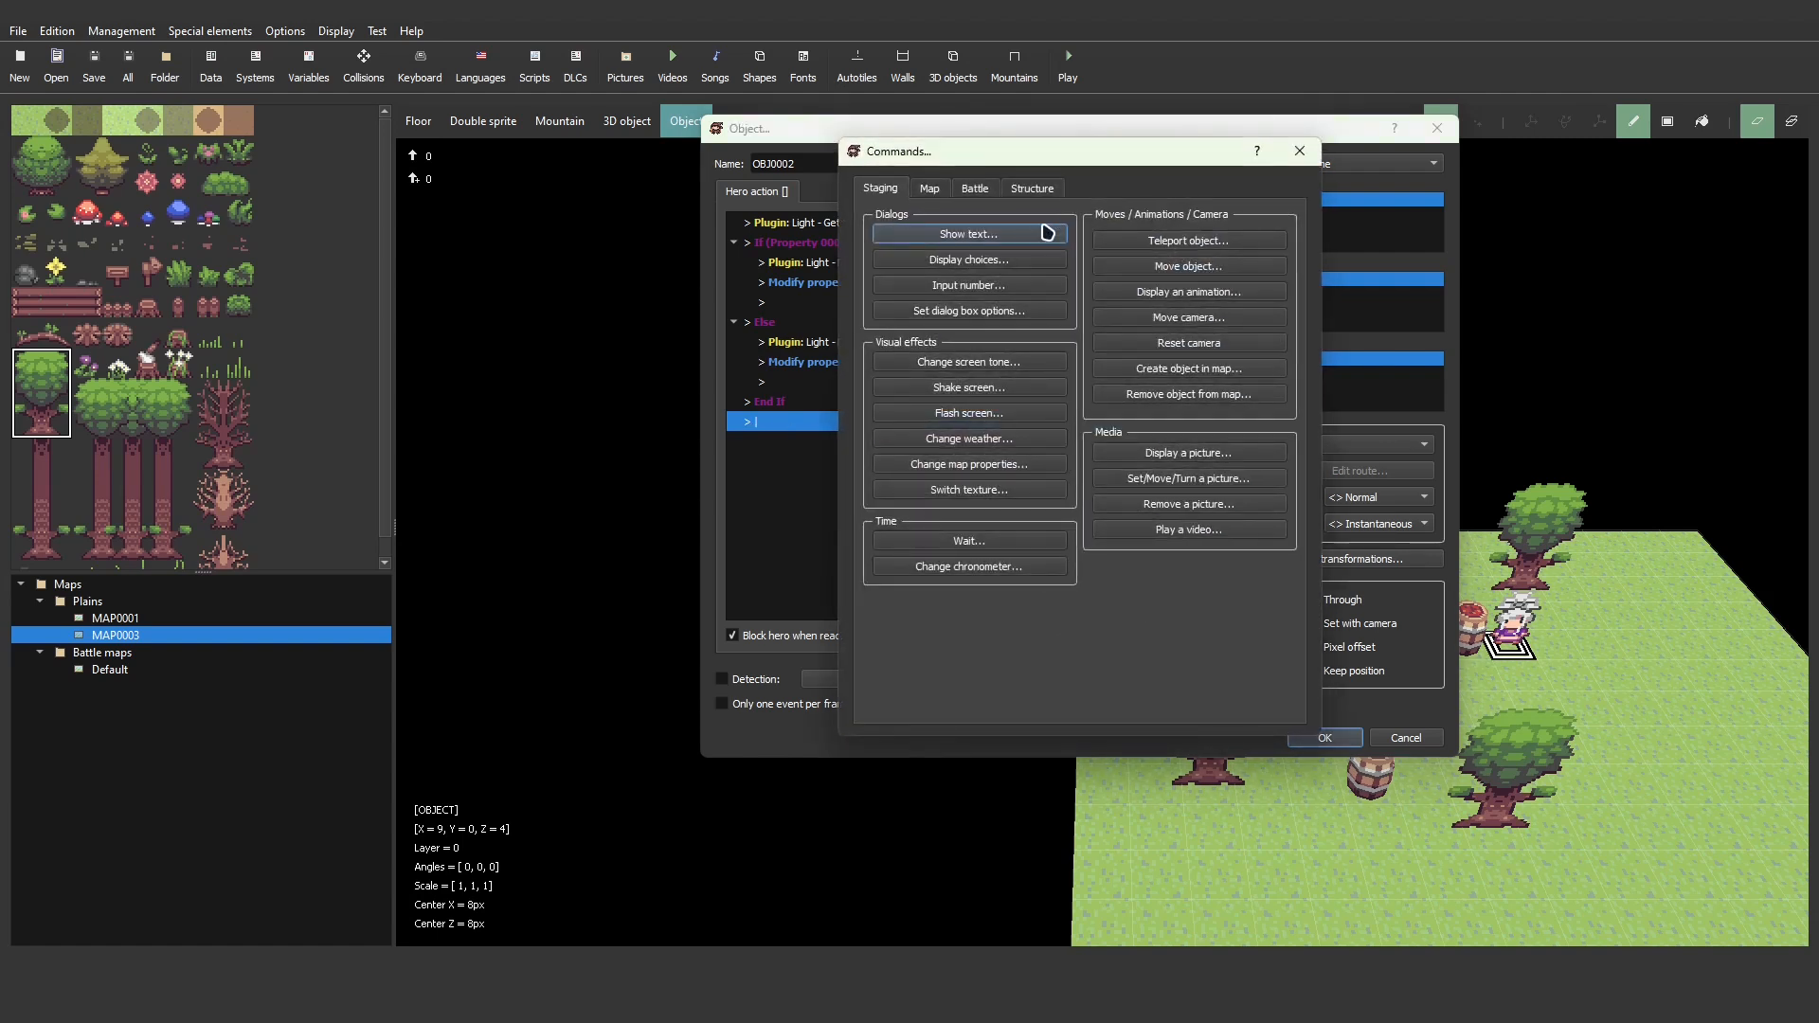
pyautogui.click(1035, 190)
pyautogui.click(1165, 343)
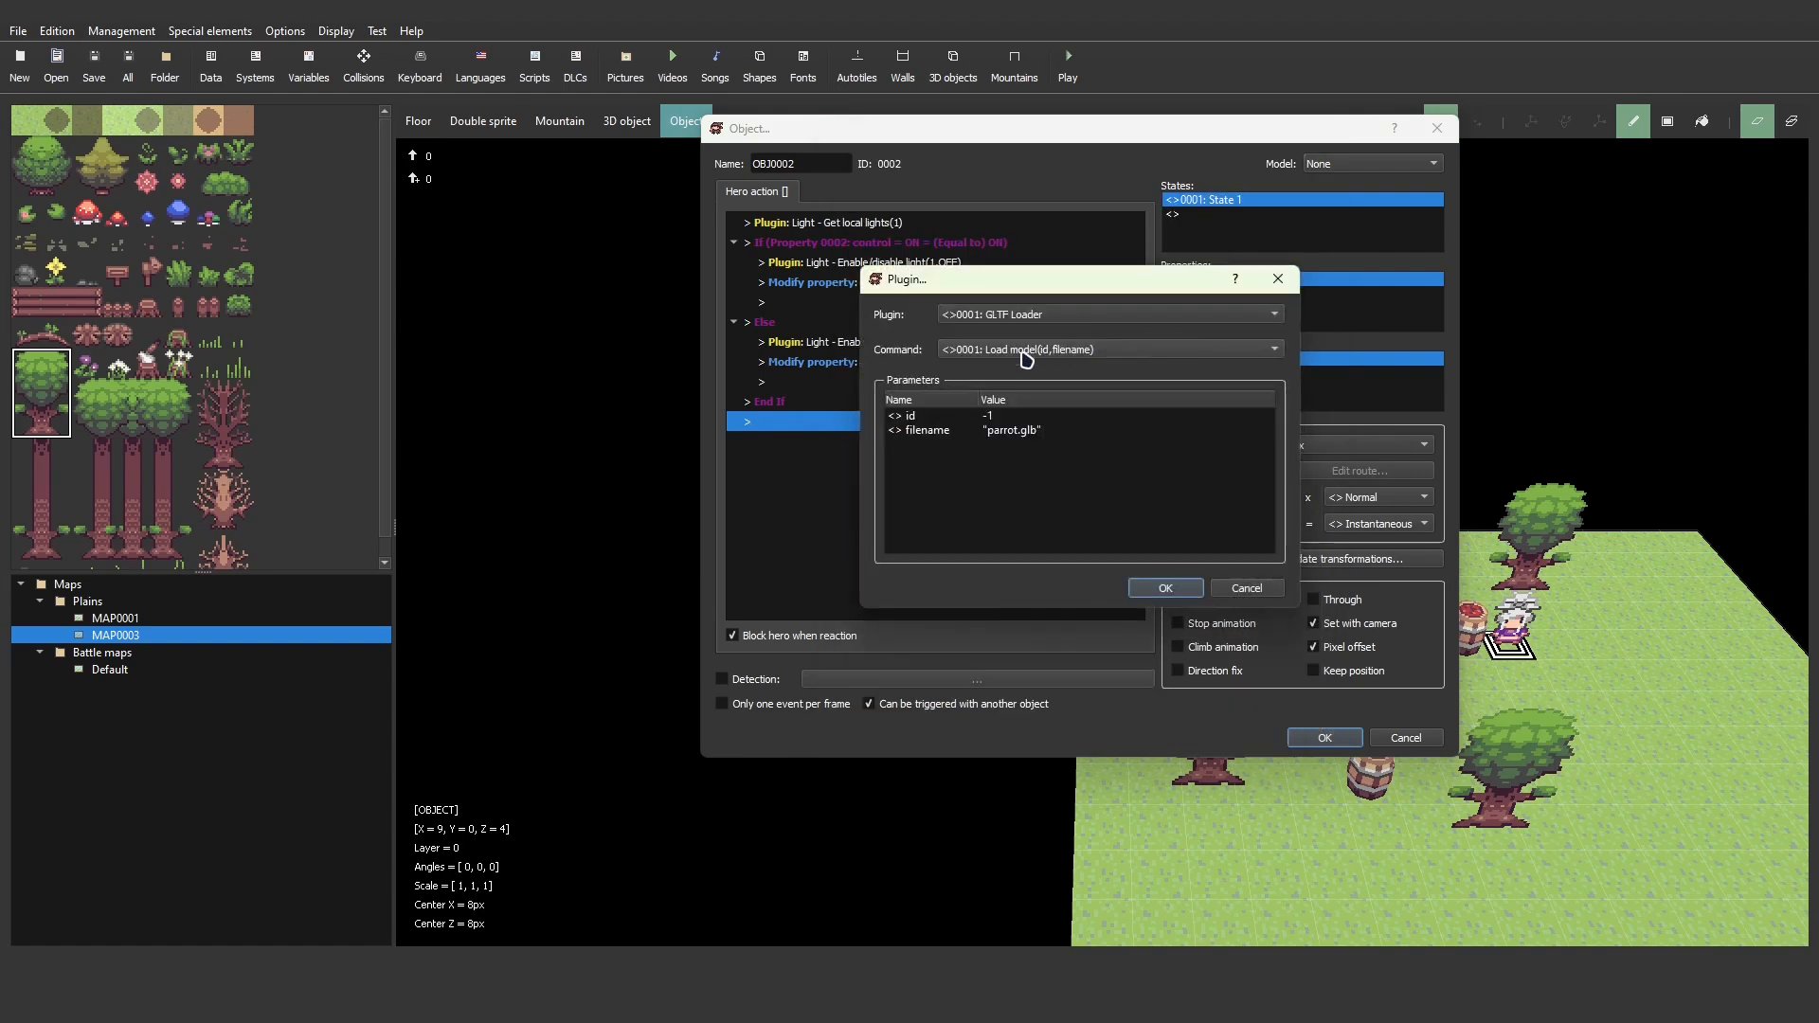
pyautogui.click(1028, 315)
pyautogui.click(1027, 332)
pyautogui.click(1027, 350)
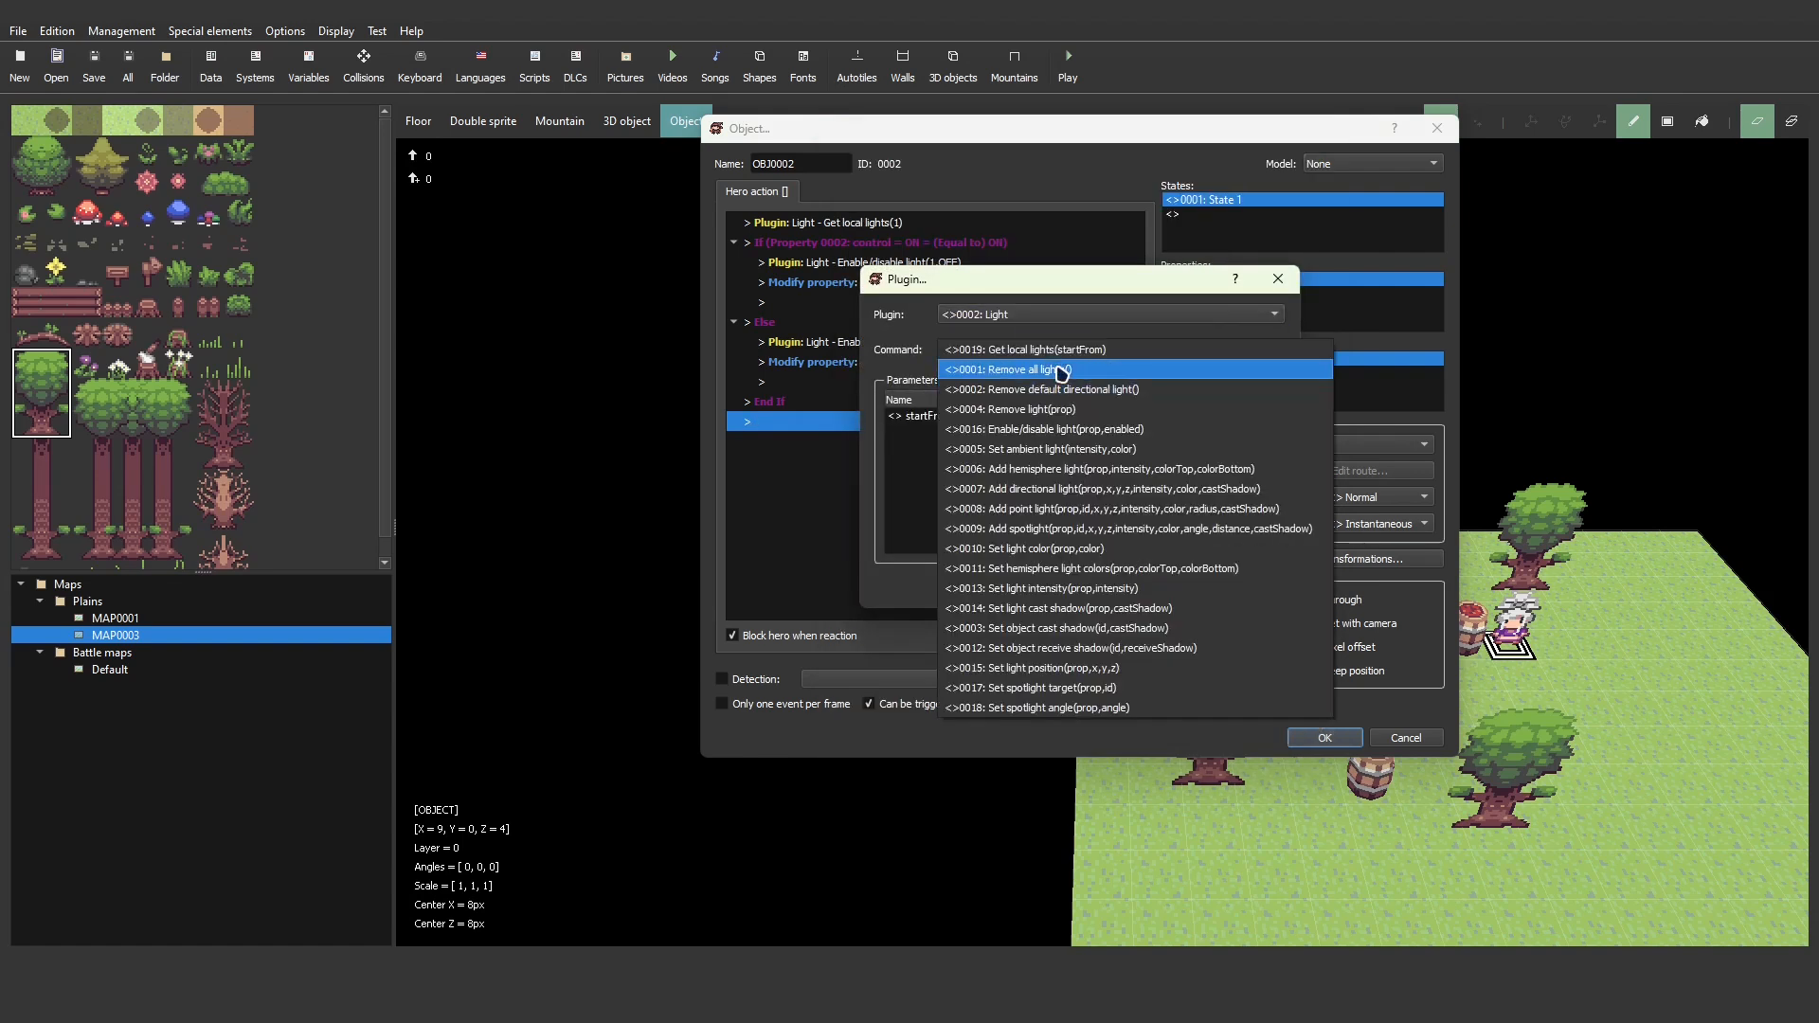
pyautogui.click(1062, 370)
pyautogui.click(1168, 583)
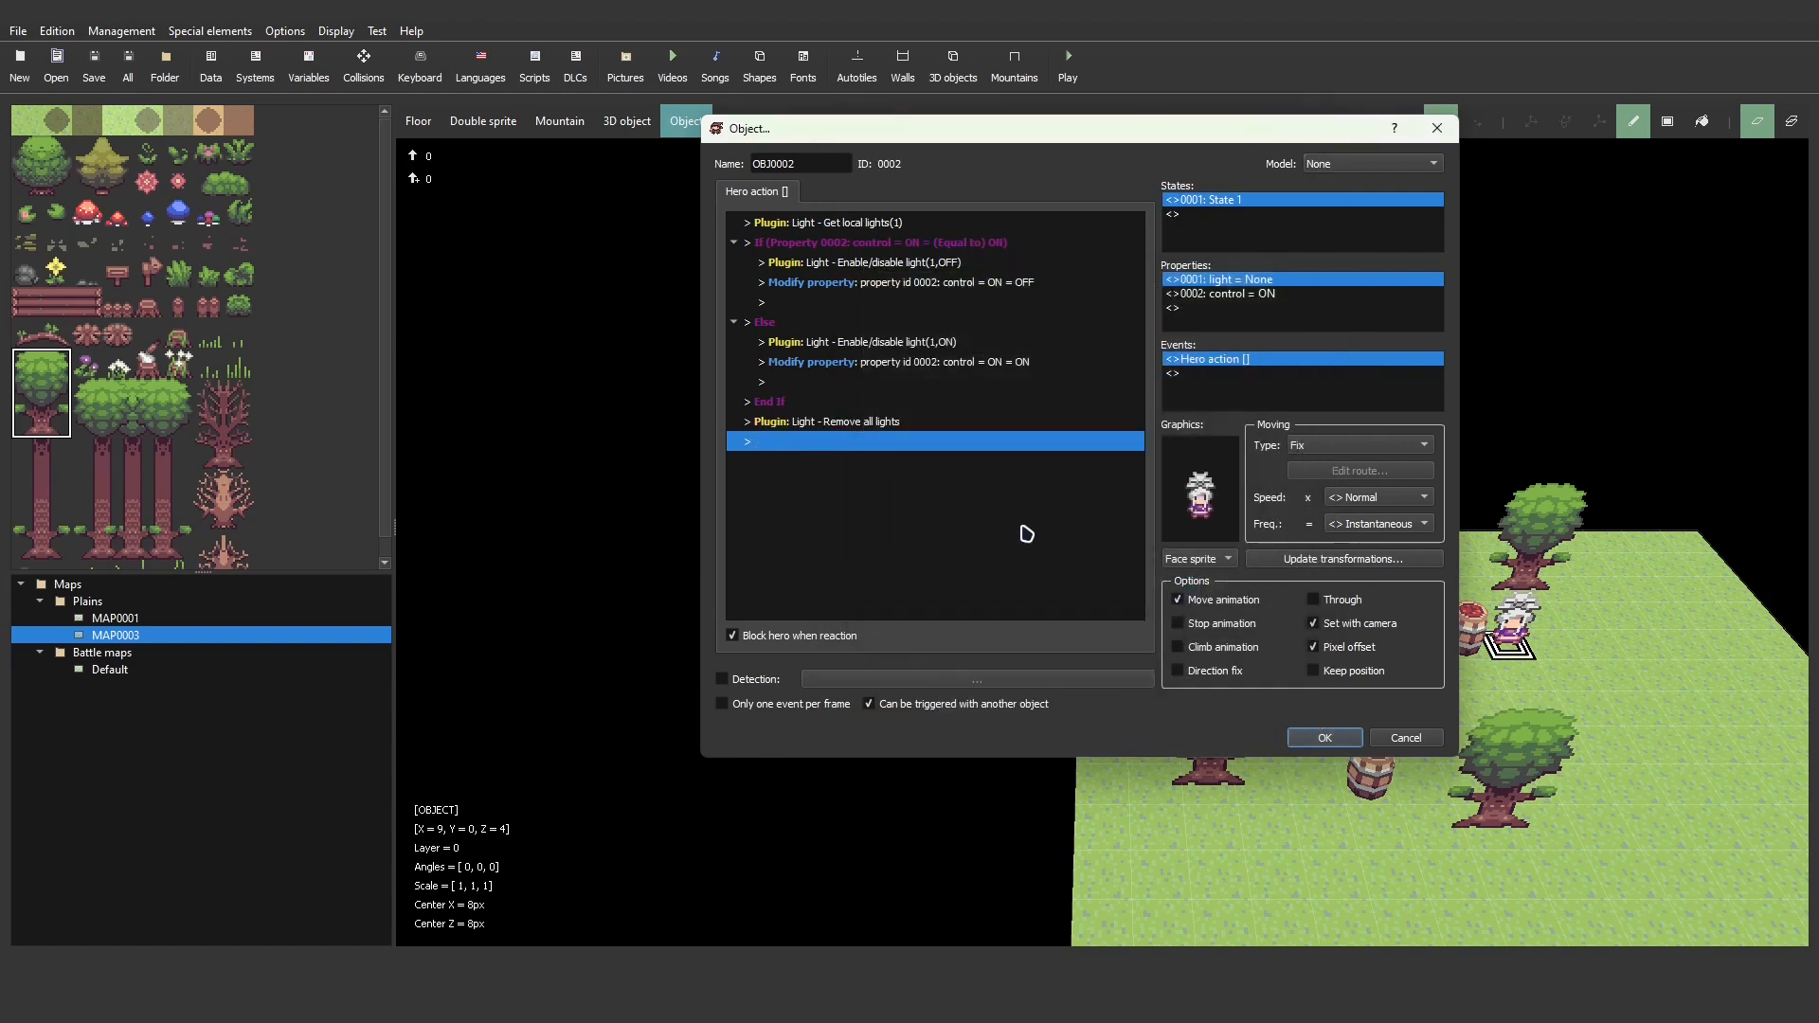
pyautogui.click(909, 423)
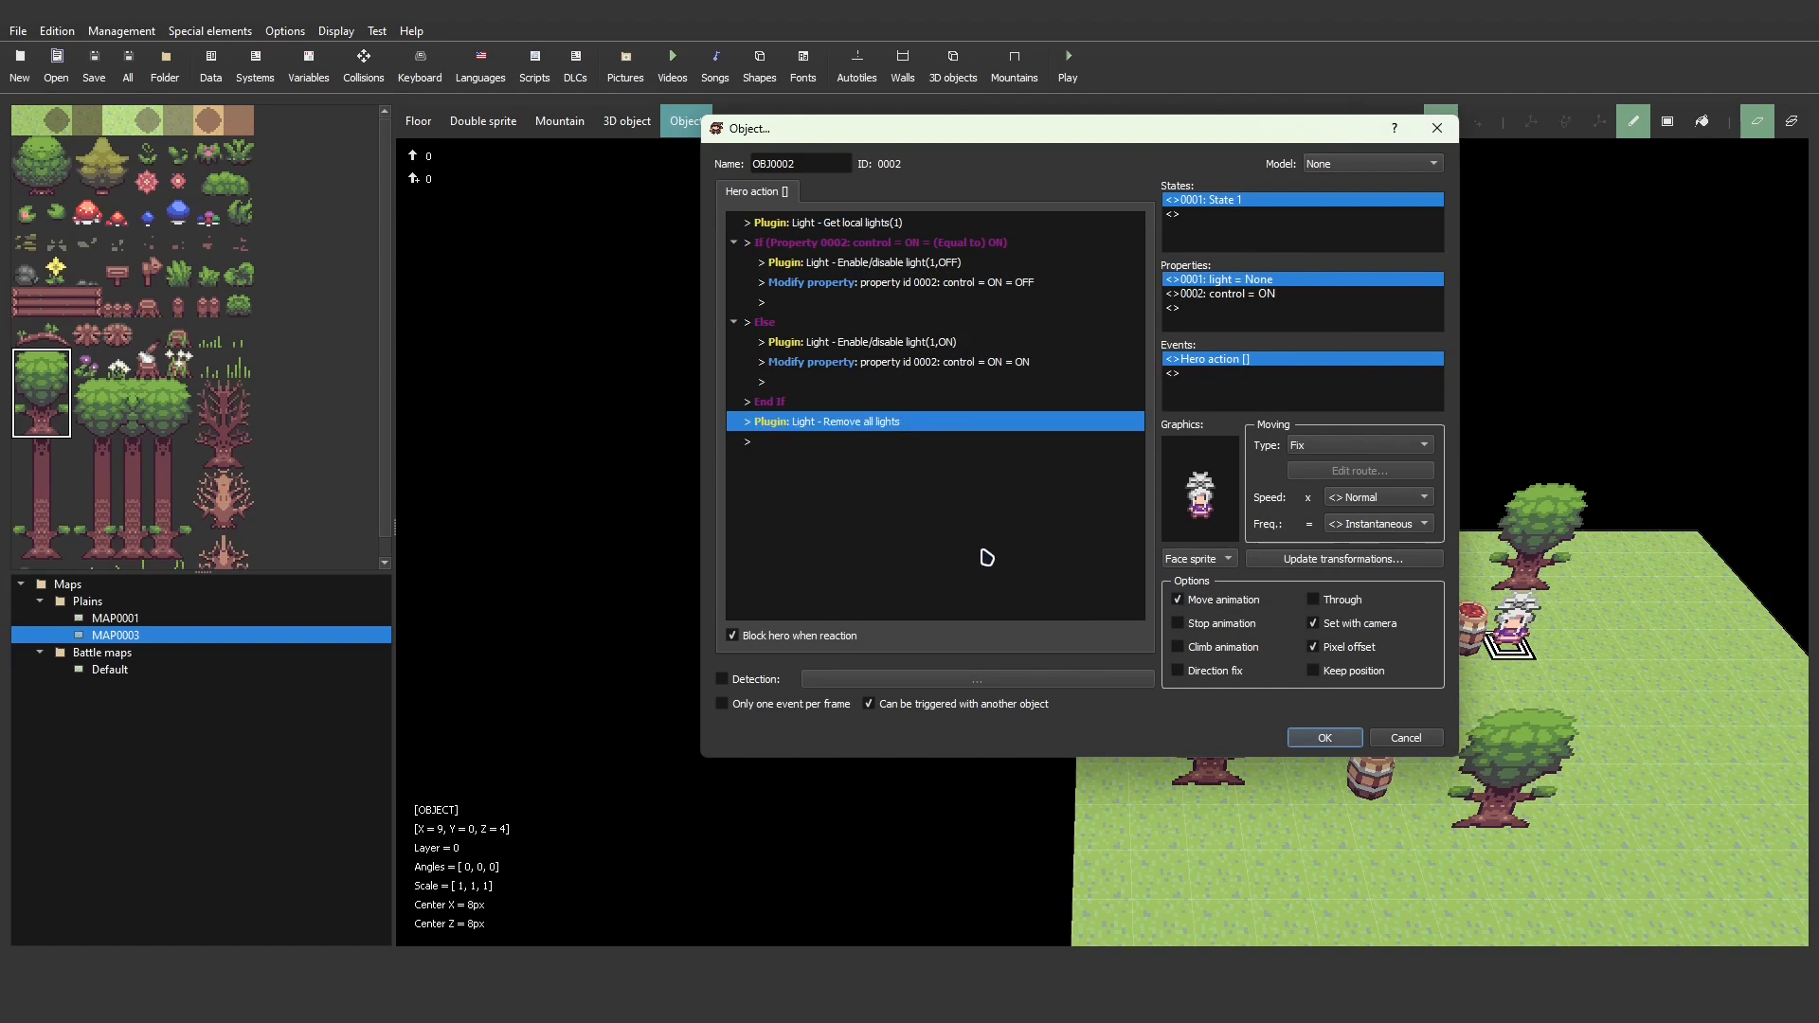
pyautogui.press('Delete')
pyautogui.click(1325, 737)
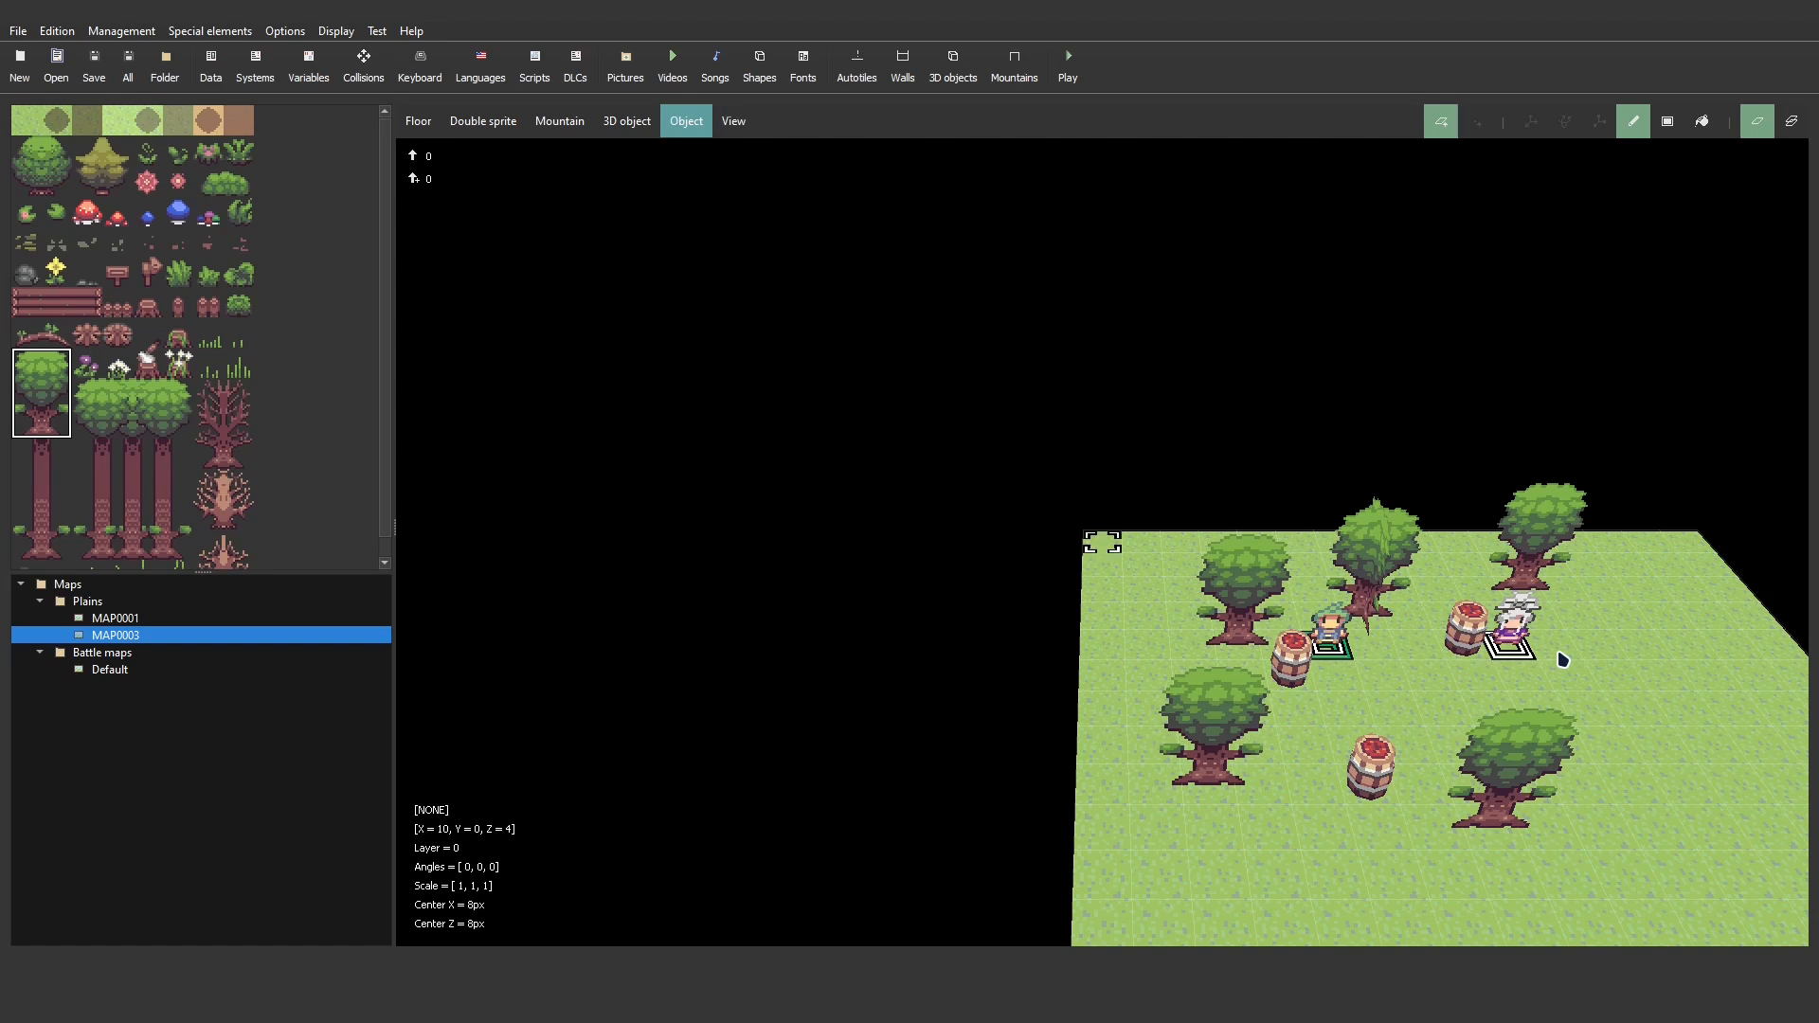
pyautogui.click(1414, 650)
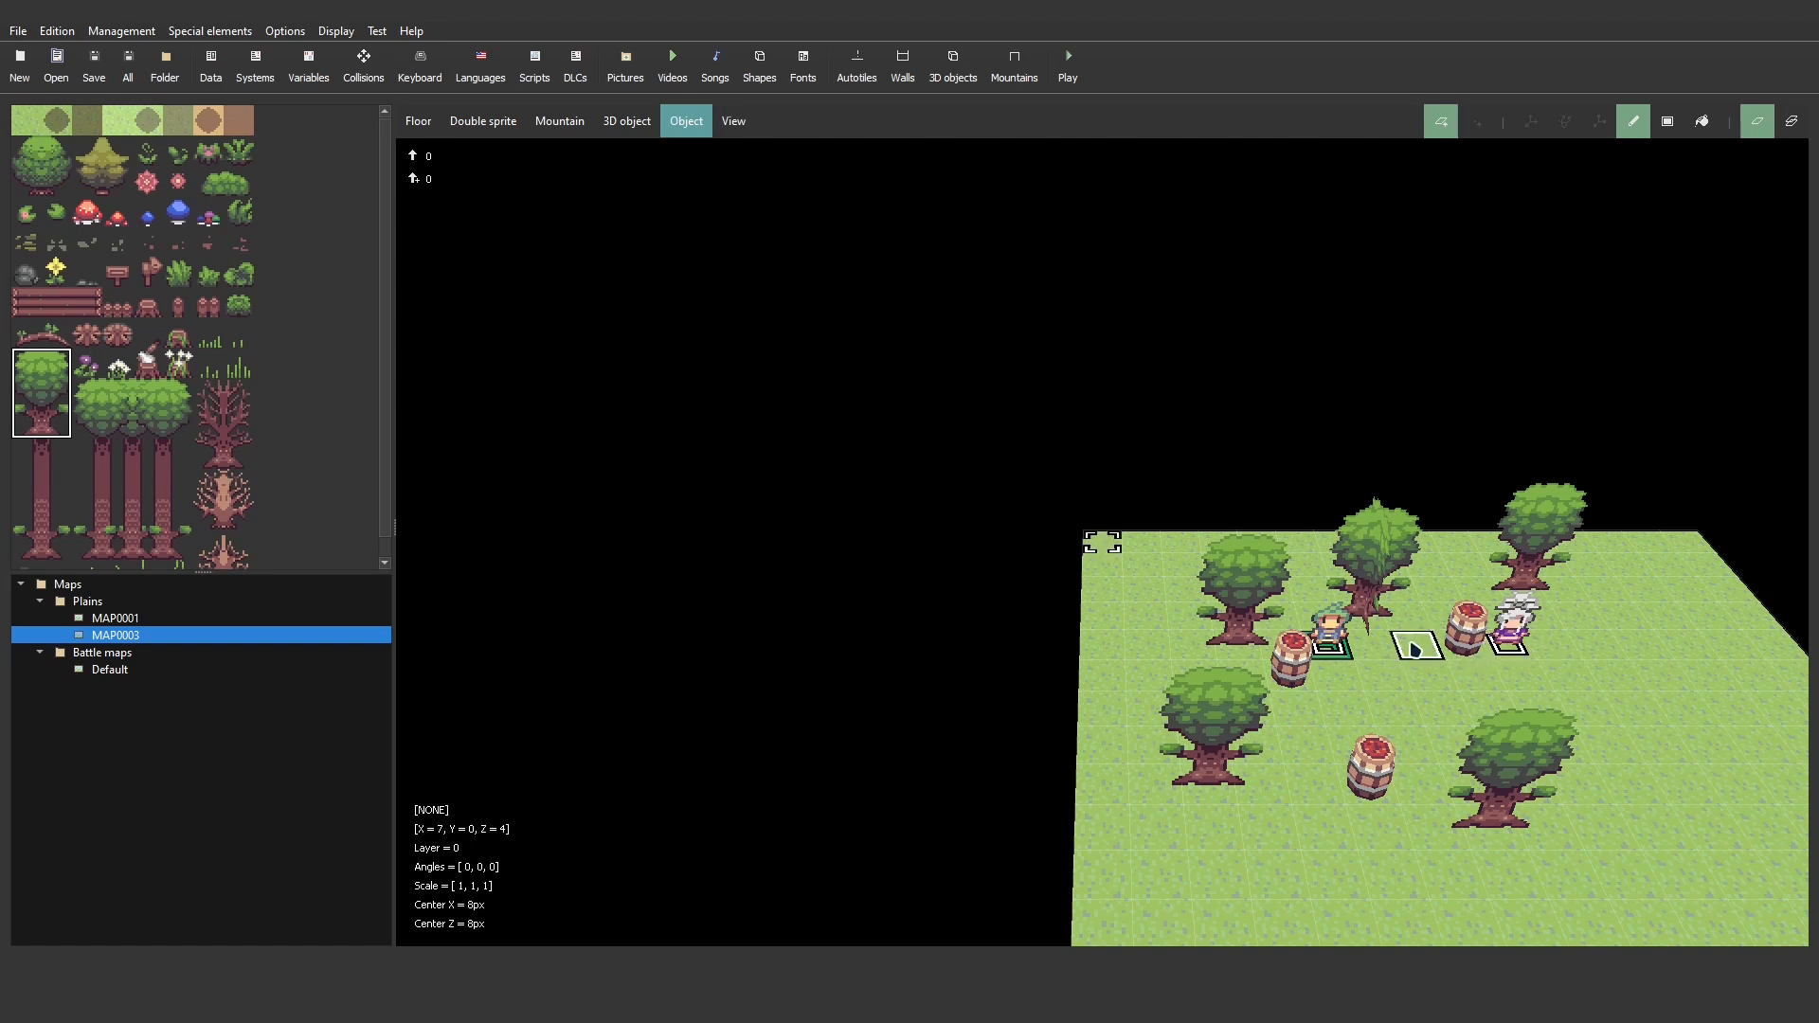